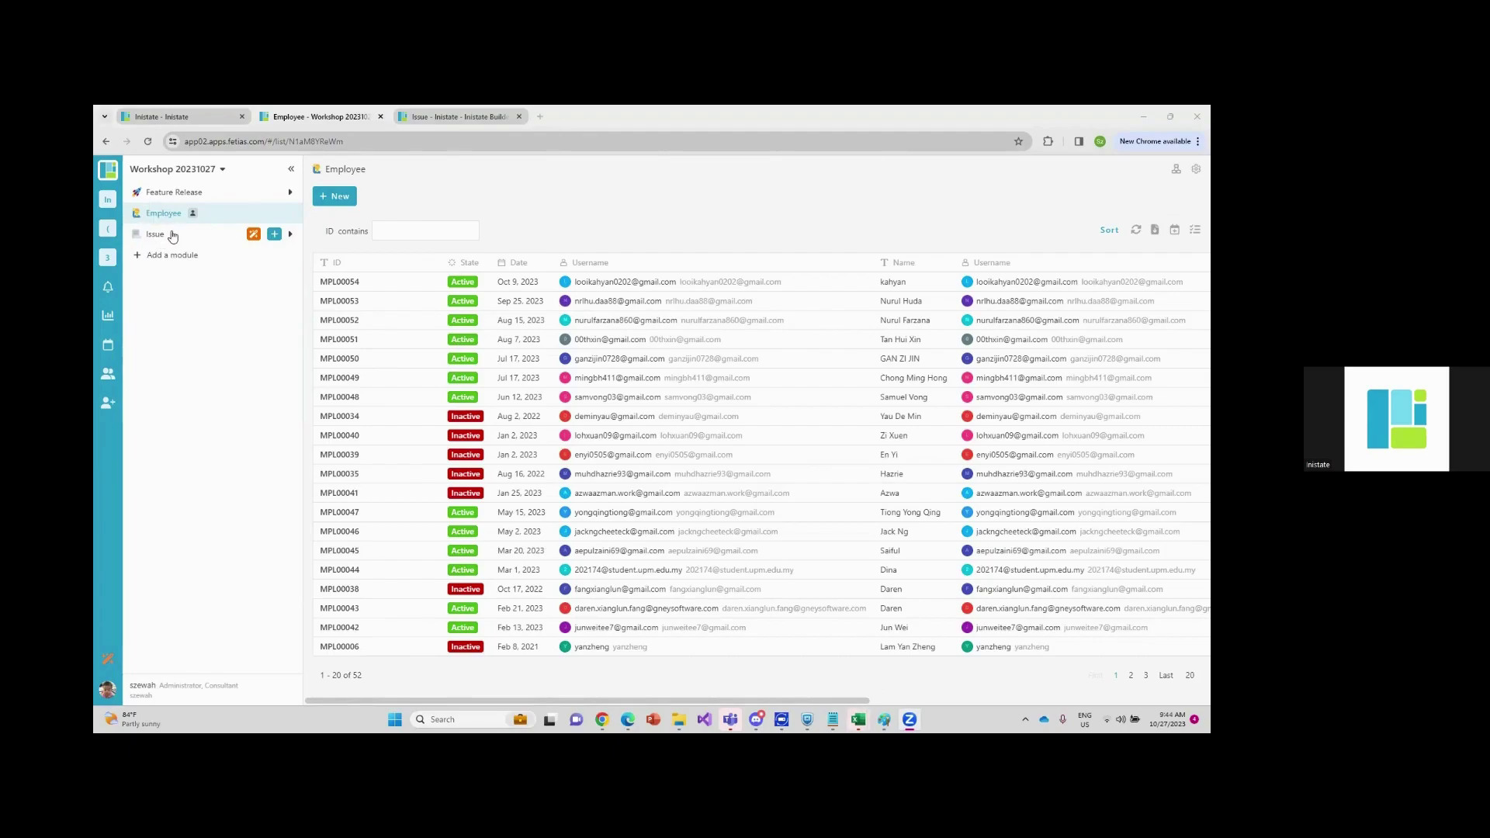
Start a new record from the Issue module's My List
click(172, 236)
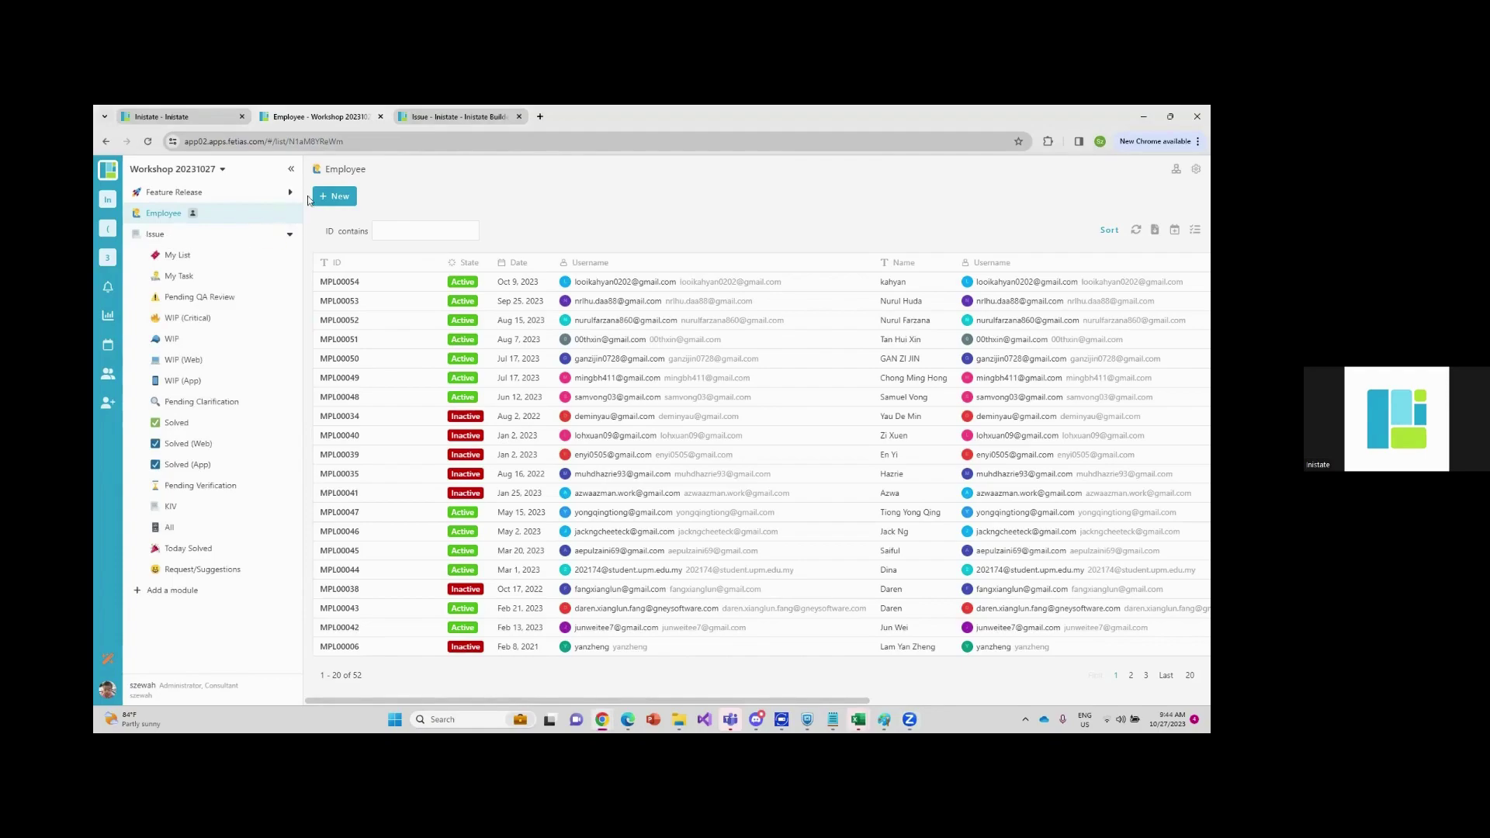
click(193, 260)
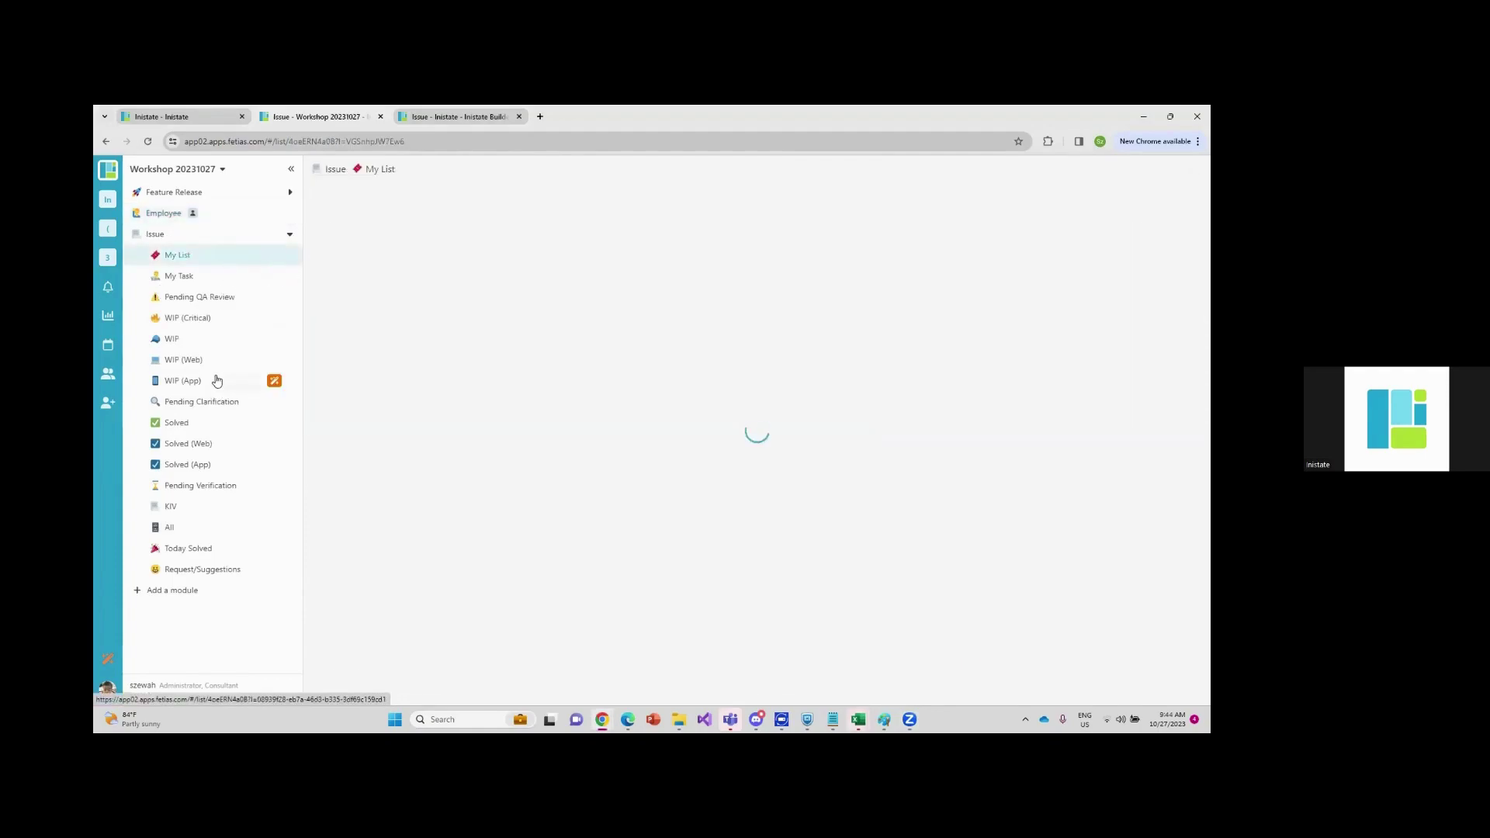
click(339, 199)
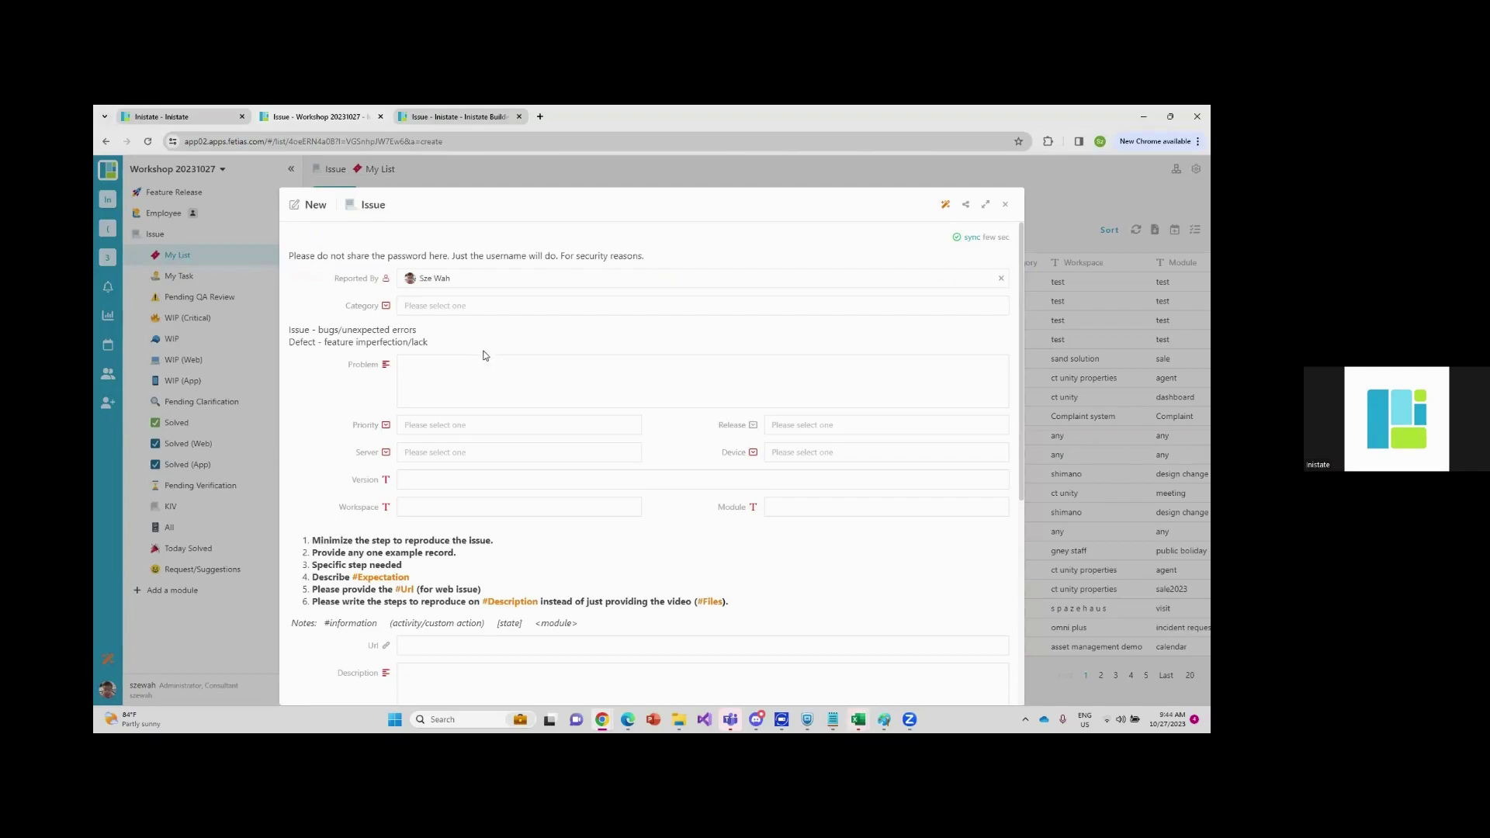
Set the new issue's category to Issue and enter "test" as the problem
click(434, 309)
click(435, 329)
click(433, 375)
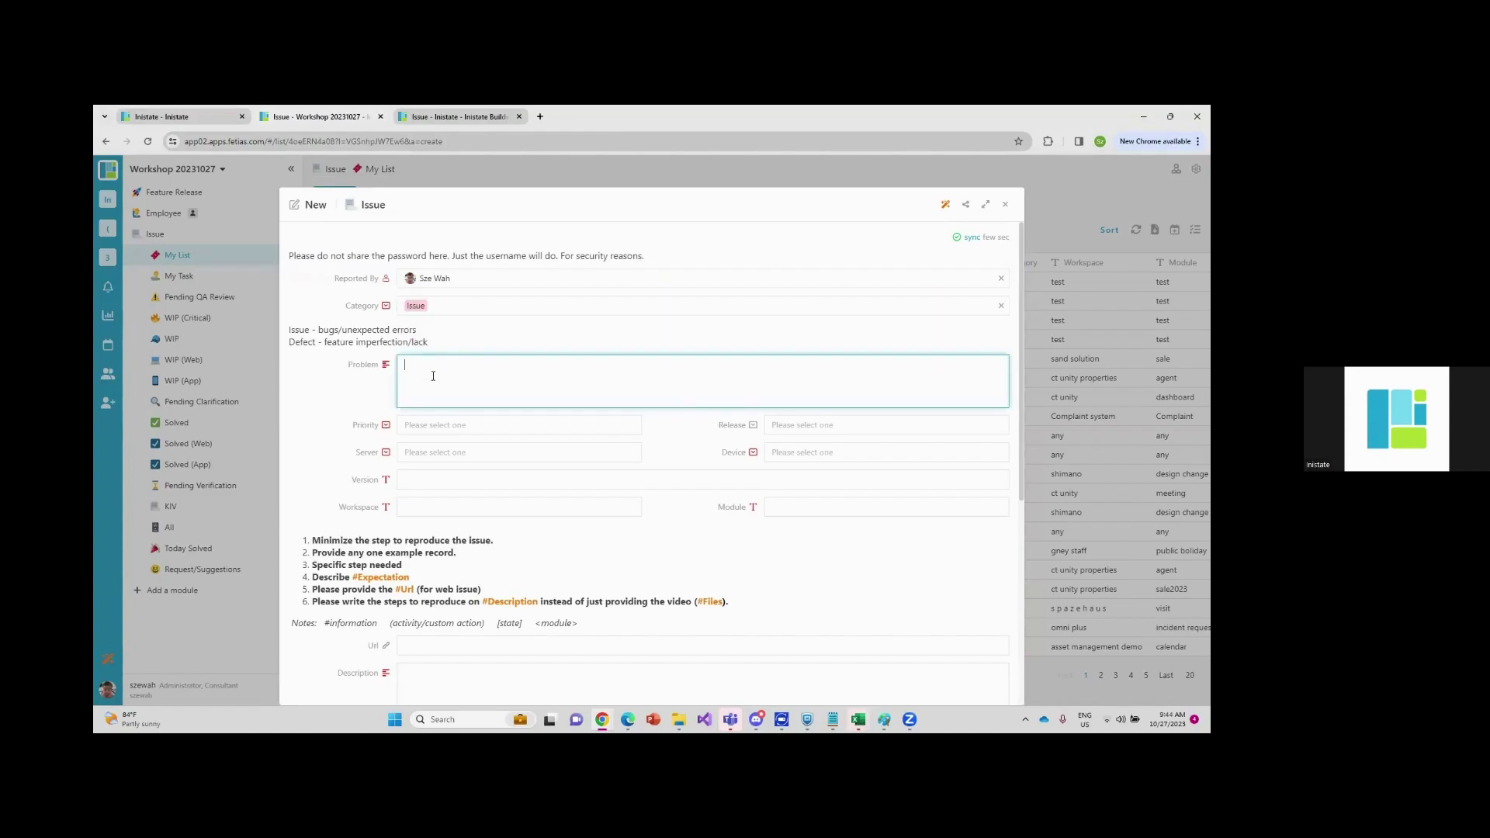
text(test)
Set the issue's priority to Critical, the server to App01 and the version to 1
click(443, 427)
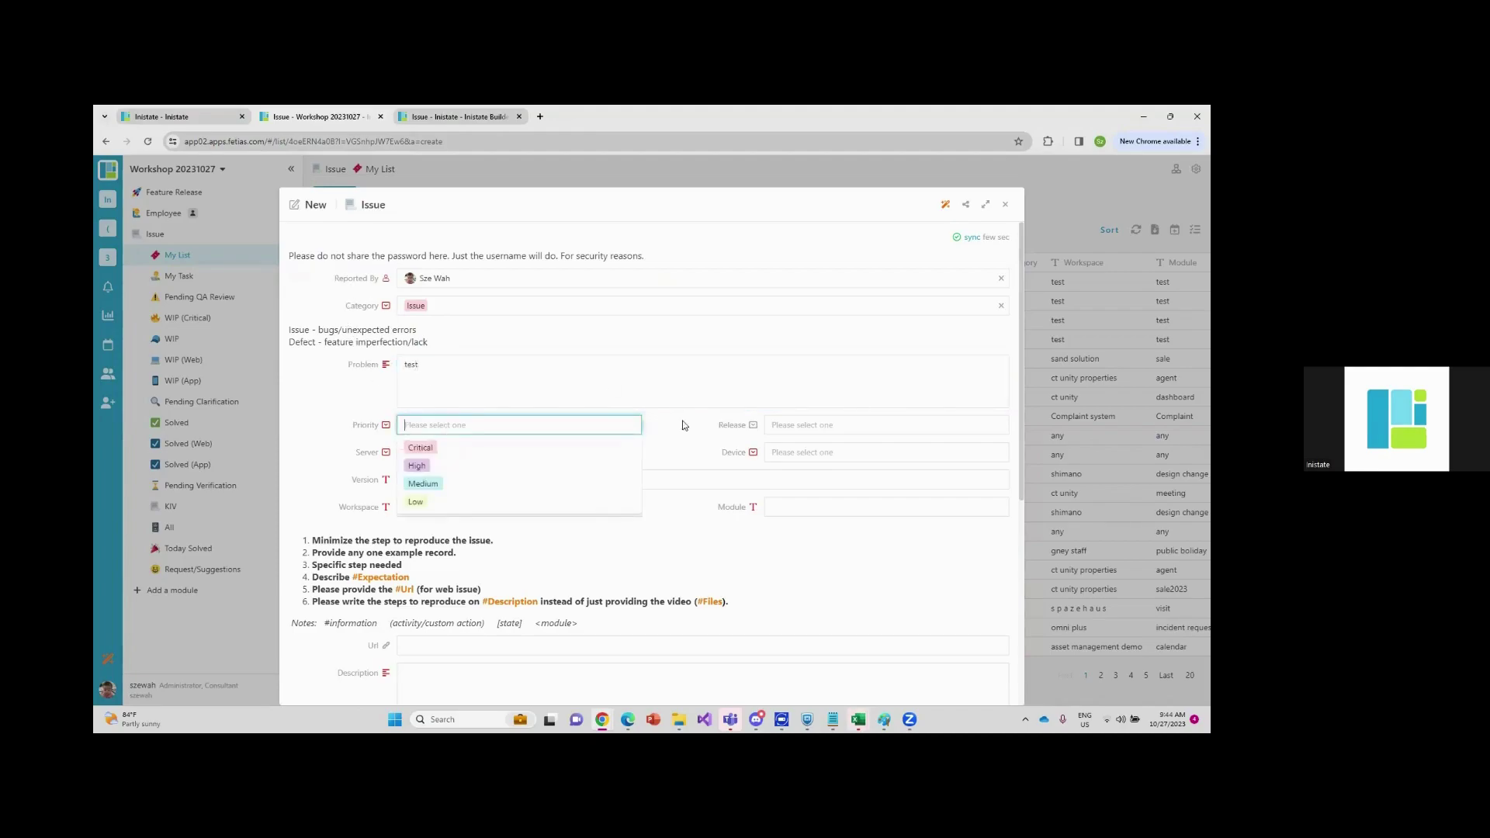
click(732, 463)
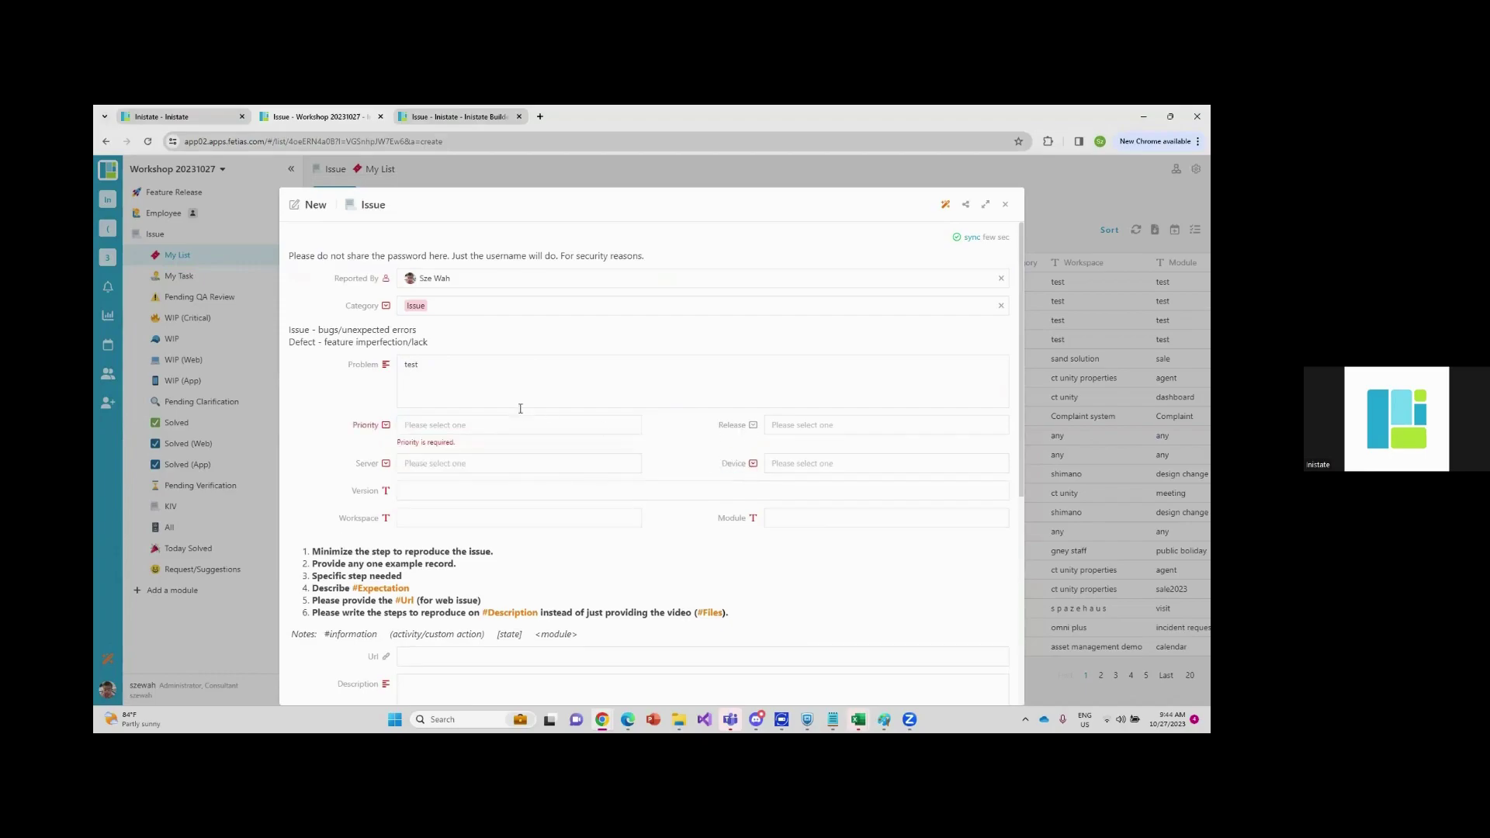
click(440, 428)
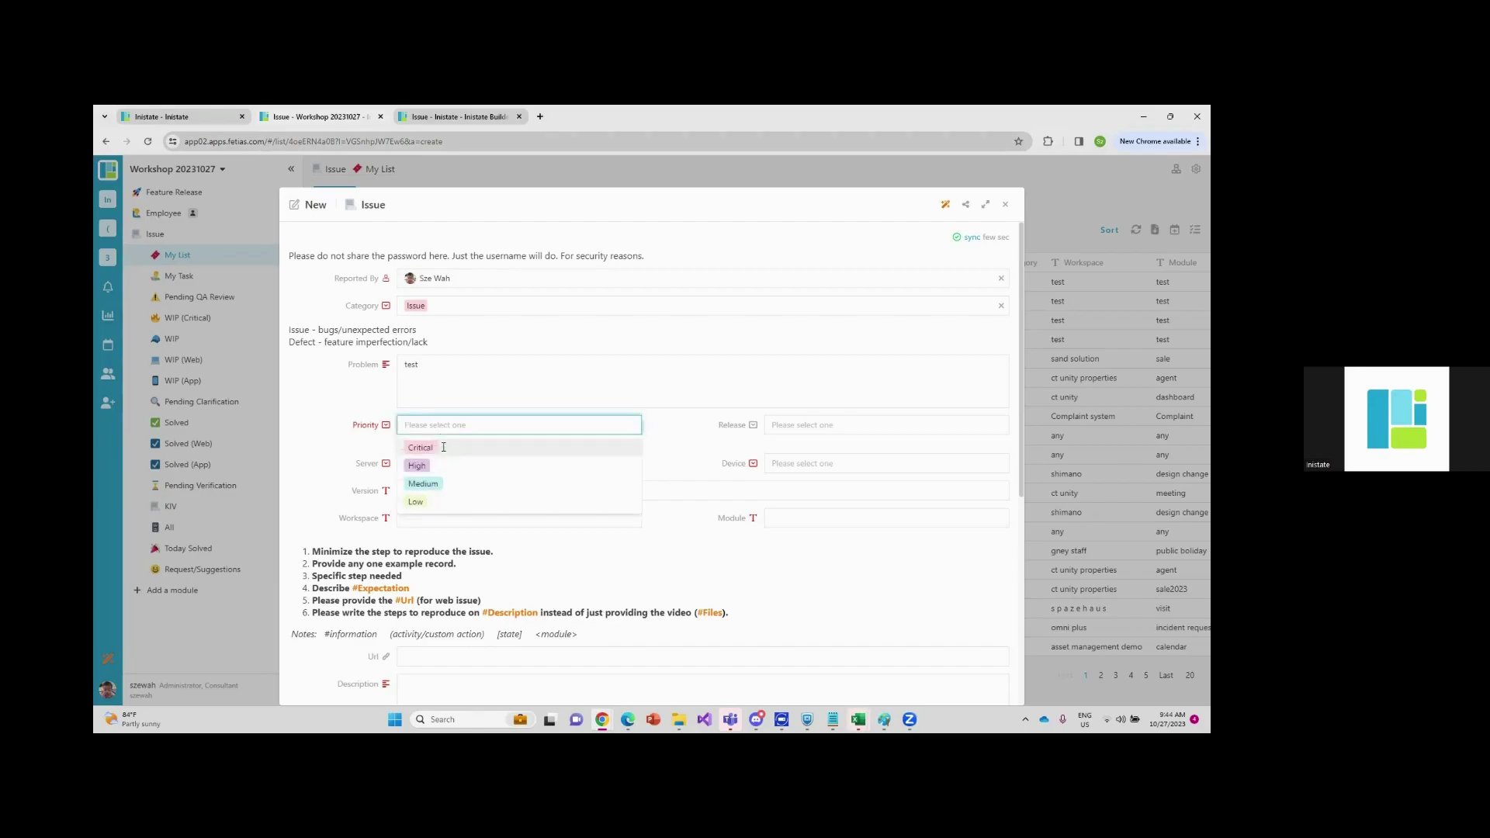
click(444, 448)
click(447, 456)
click(446, 475)
click(446, 481)
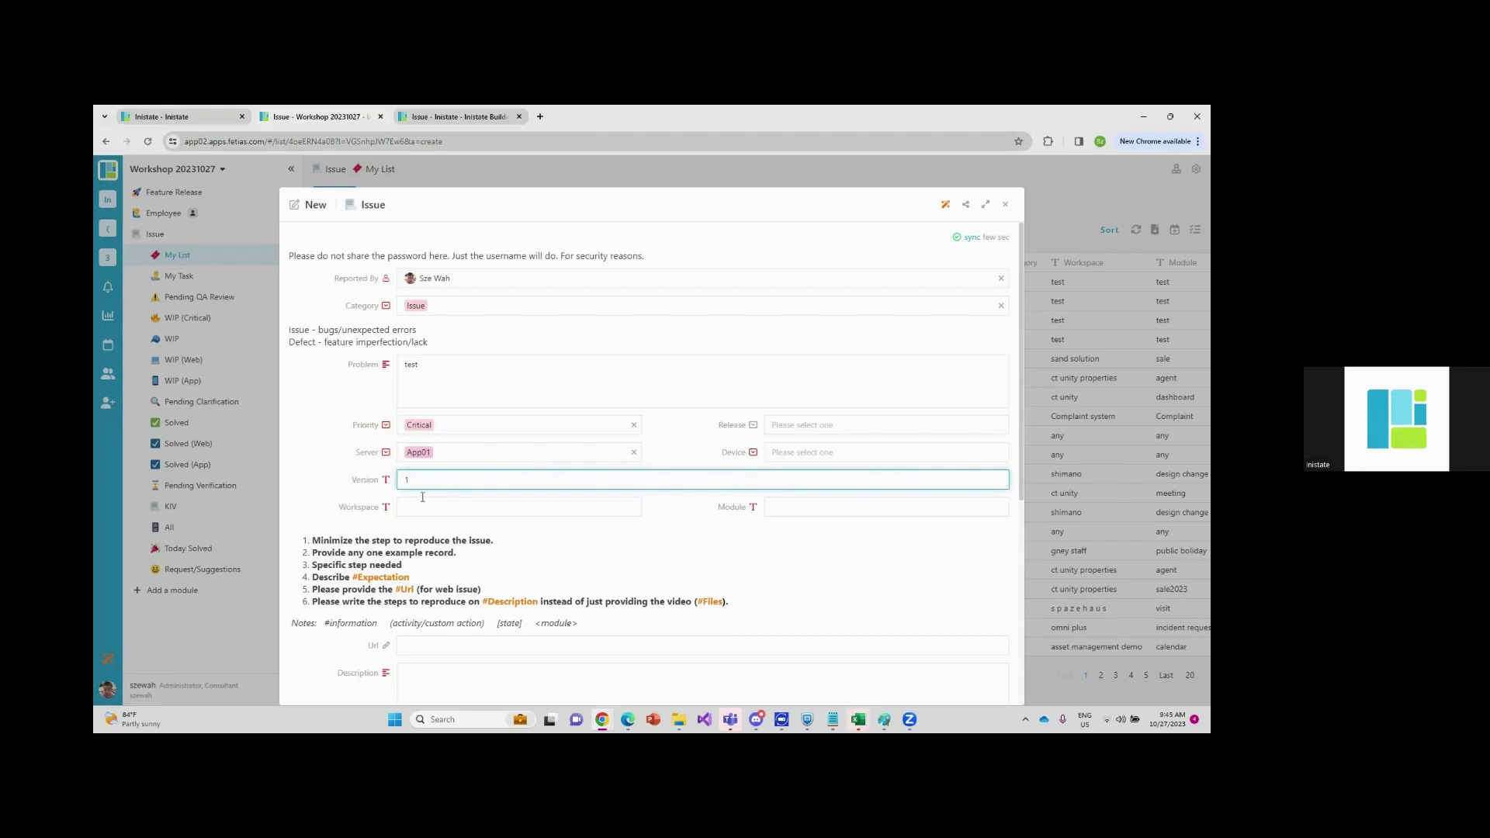
Enter "test" as both workspace and module, with System as the device and Chrome as the browser
click(438, 506)
text(test)
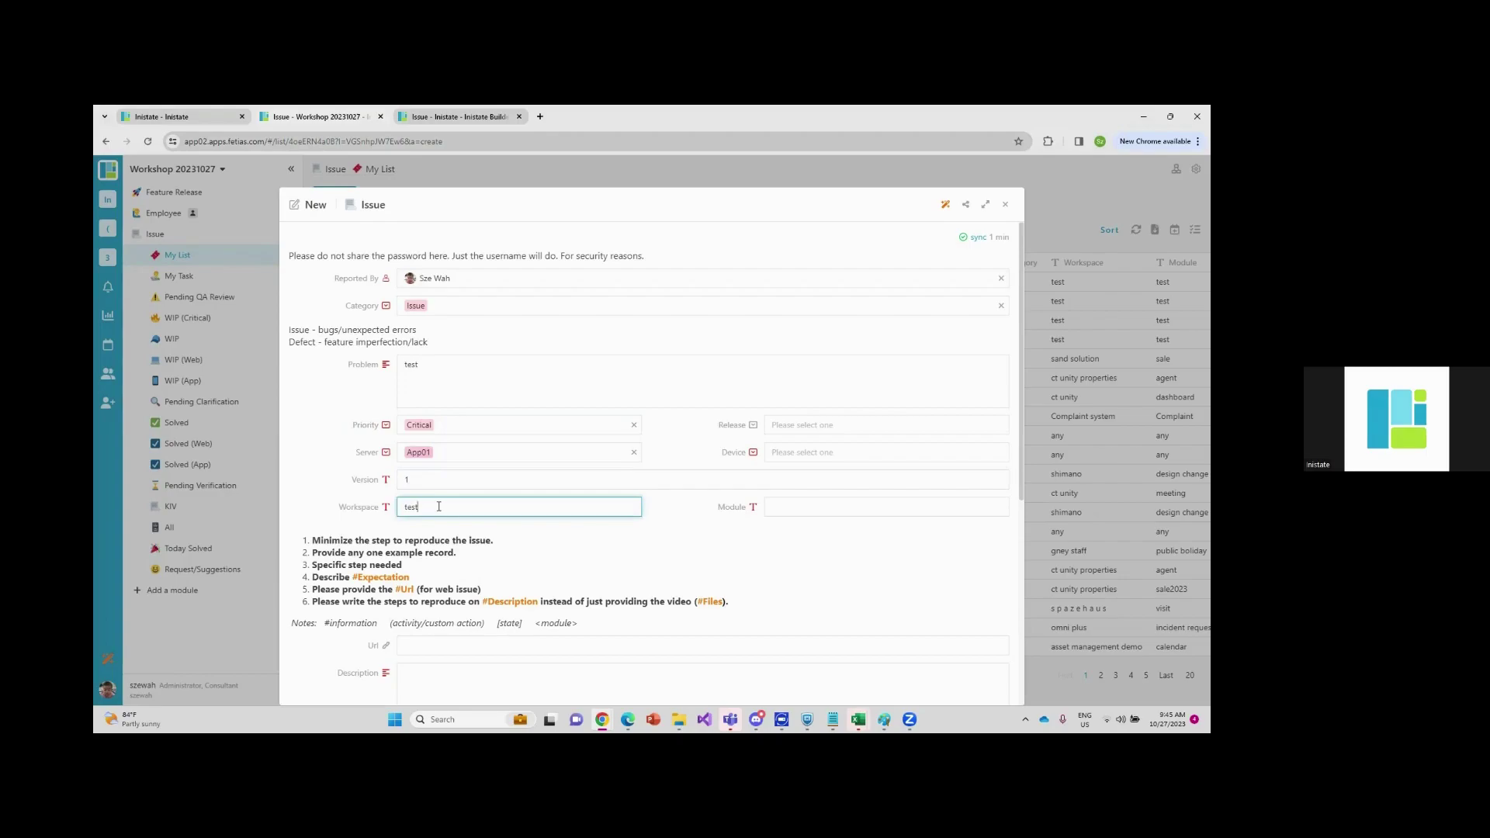
click(817, 452)
click(807, 475)
click(806, 511)
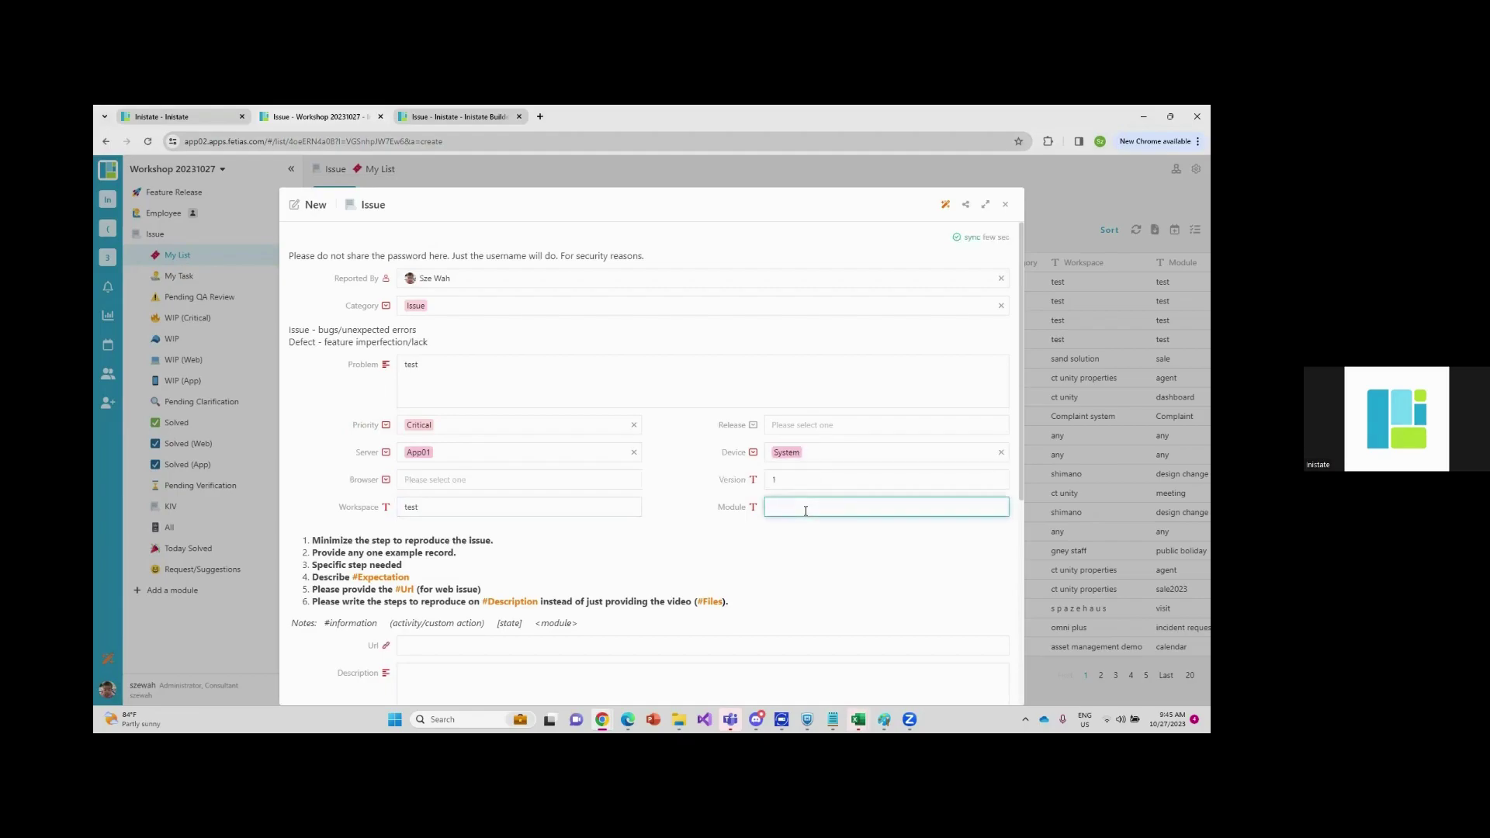
text(test)
click(494, 478)
click(469, 512)
Enter inistate.com as the issue's URL and "asdfafd" as its description
scroll(578, 524, down, 1)
scroll(578, 524, down, 1)
click(489, 527)
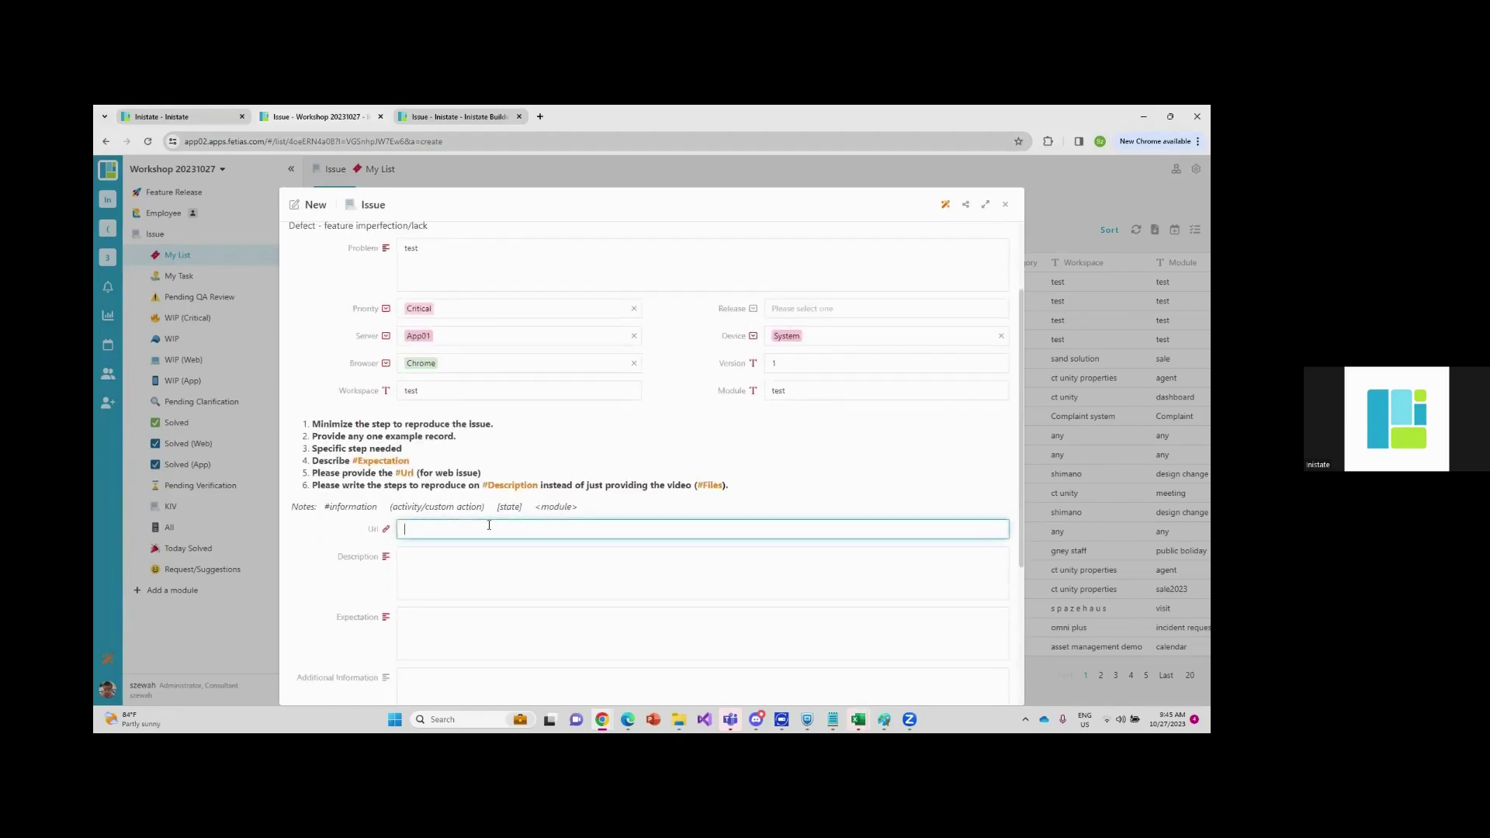
text(inistate.com)
click(478, 549)
text(asdfafd)
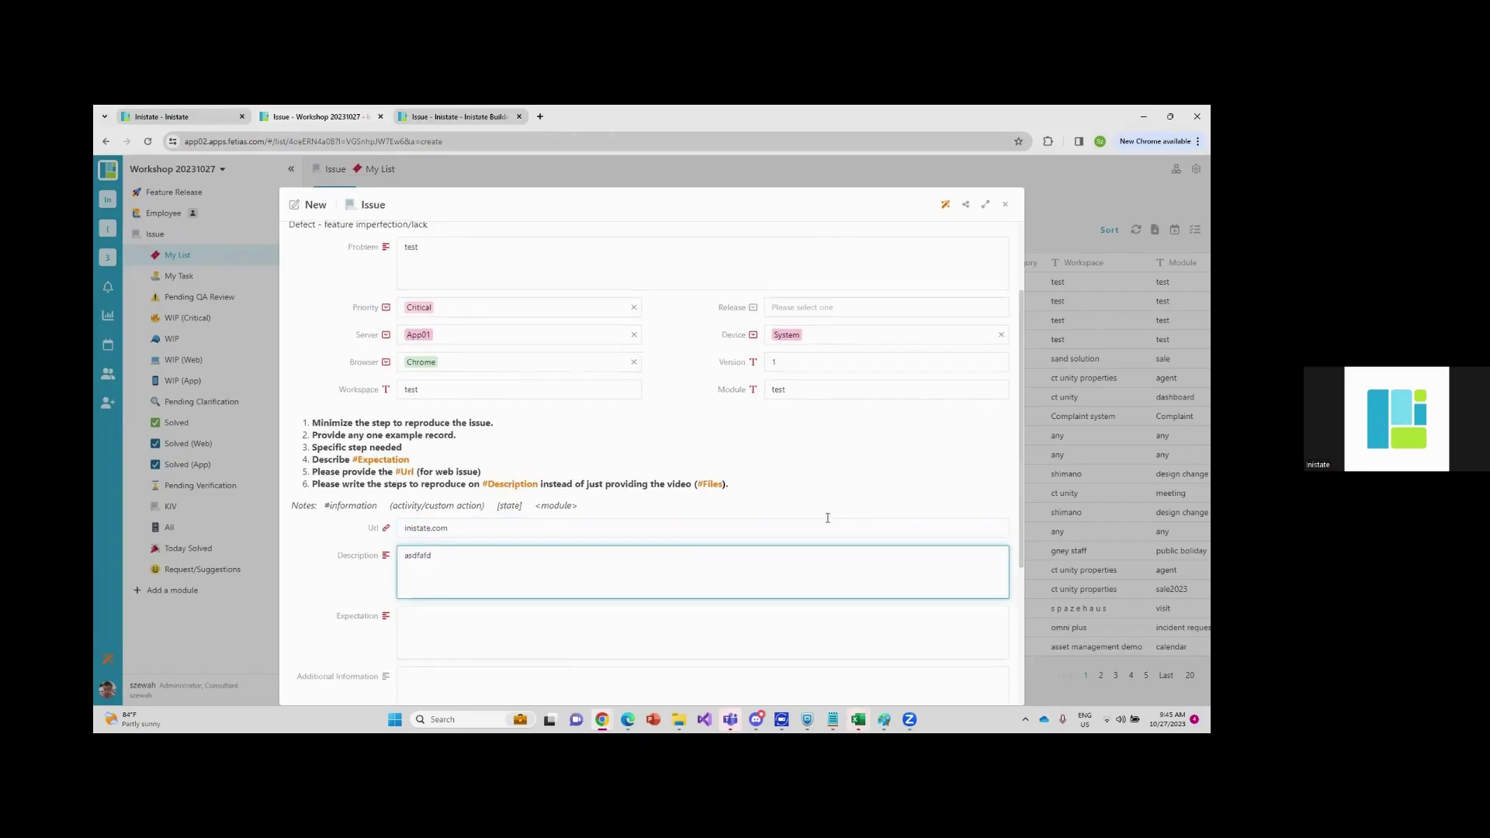
Try to submit the issue, and fill in the required expectation with "test"
scroll(828, 518, down, 3)
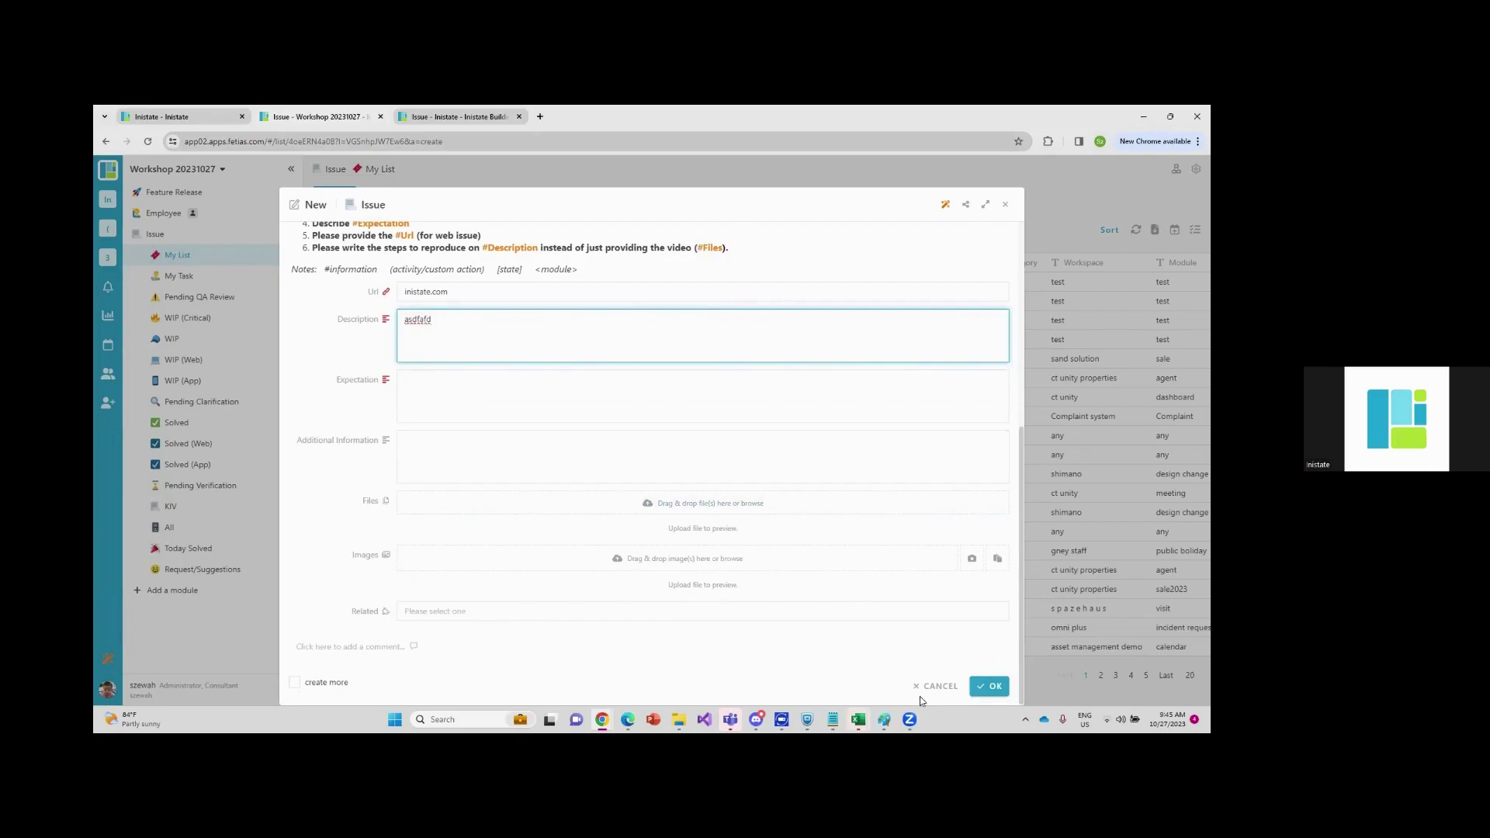
click(992, 687)
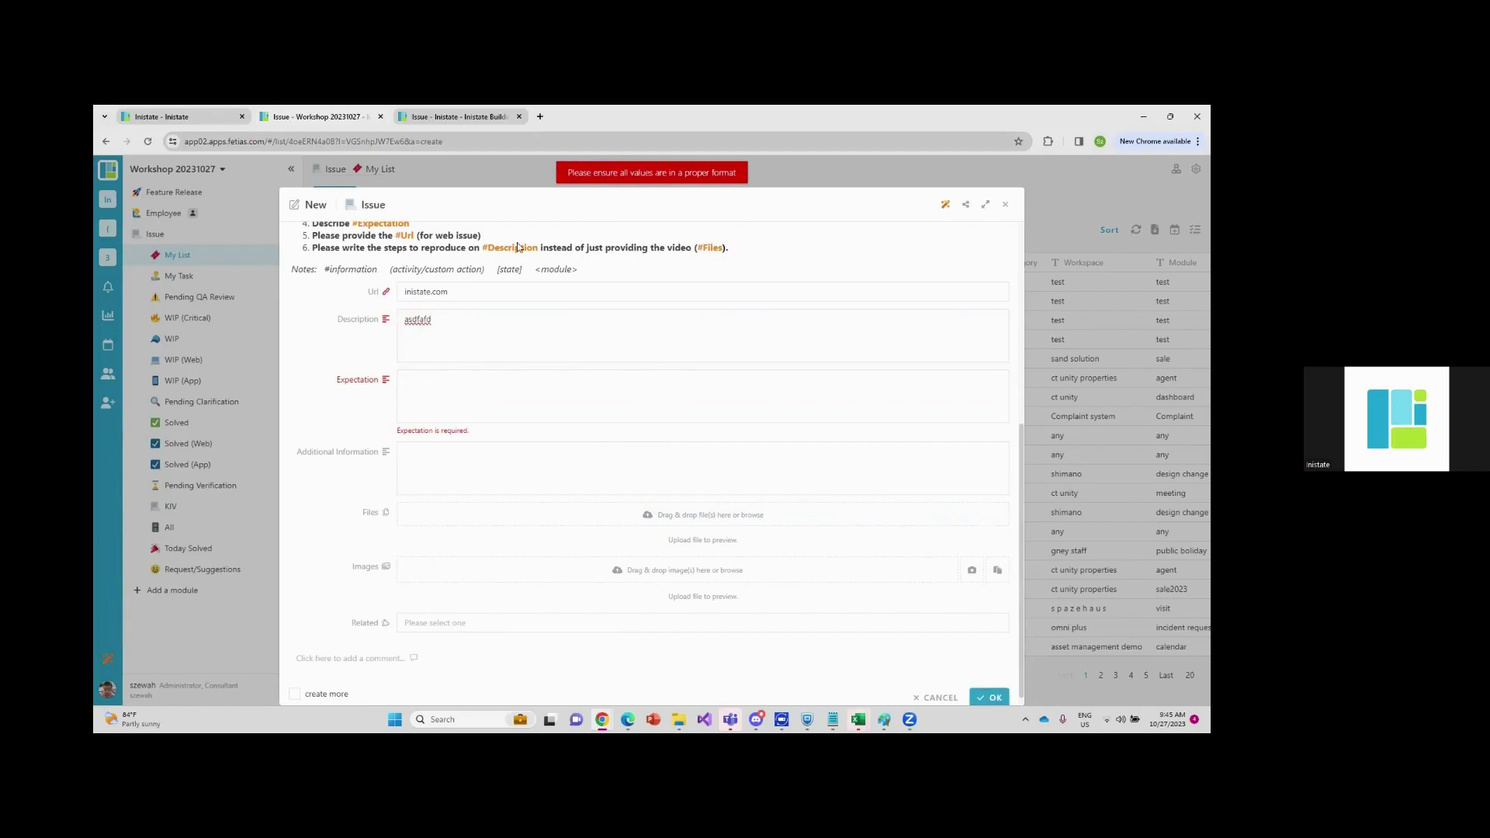
click(469, 396)
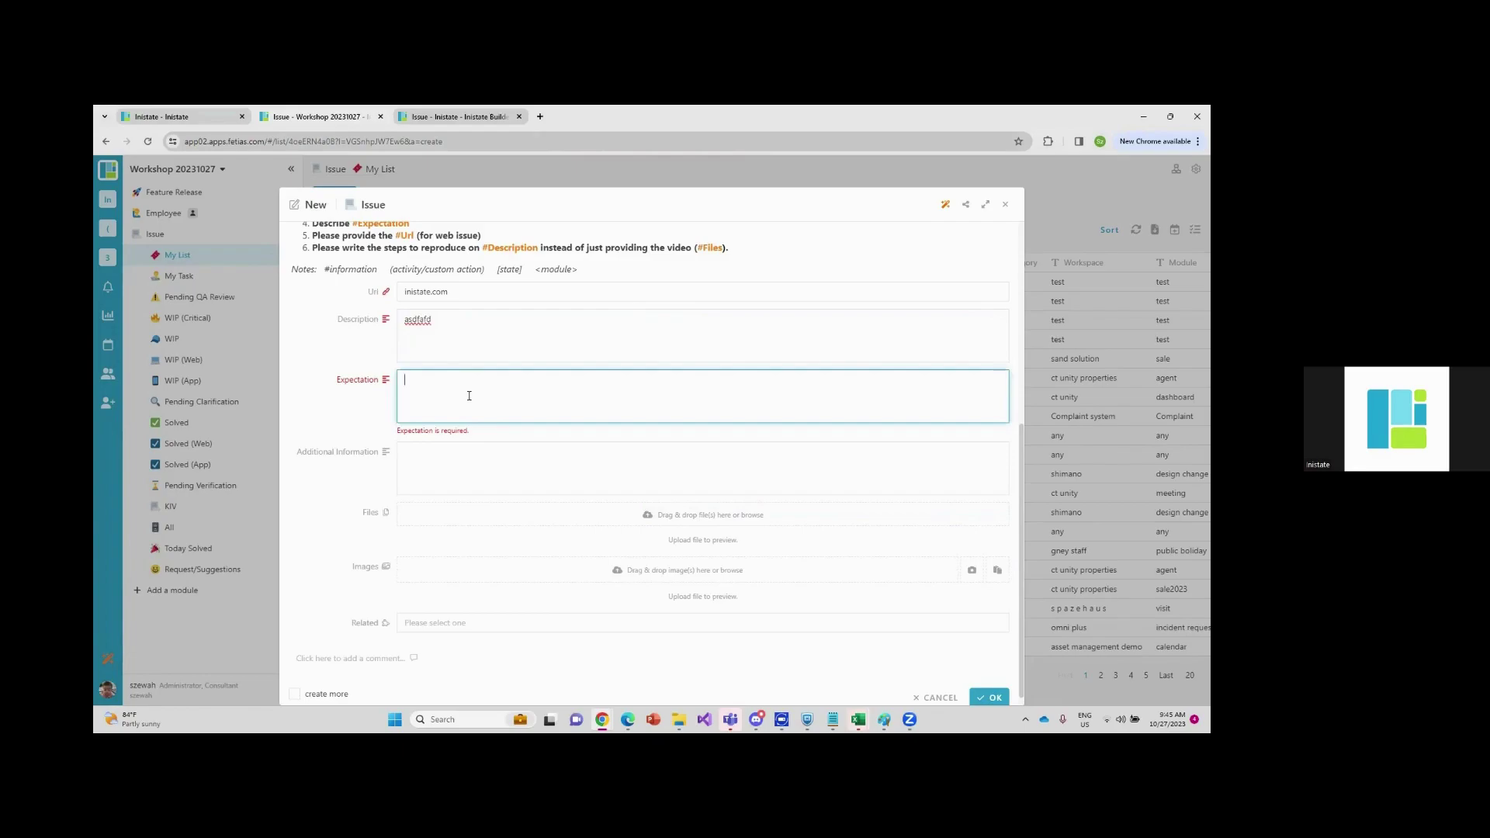
text(test)
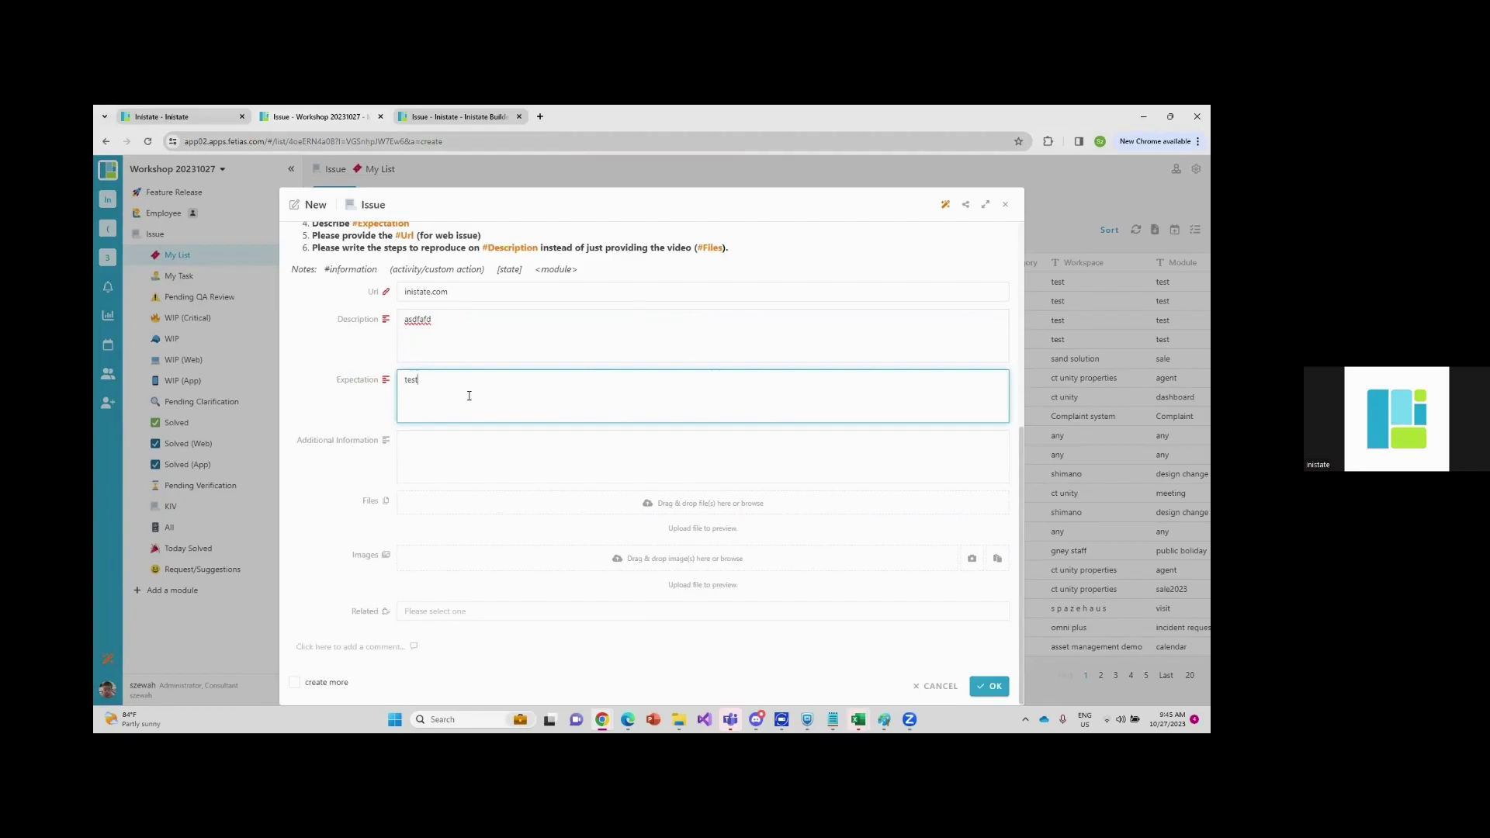
Review the filled-in fields of the issue form, from the reporter down to the expectation
scroll(464, 393, up, 5)
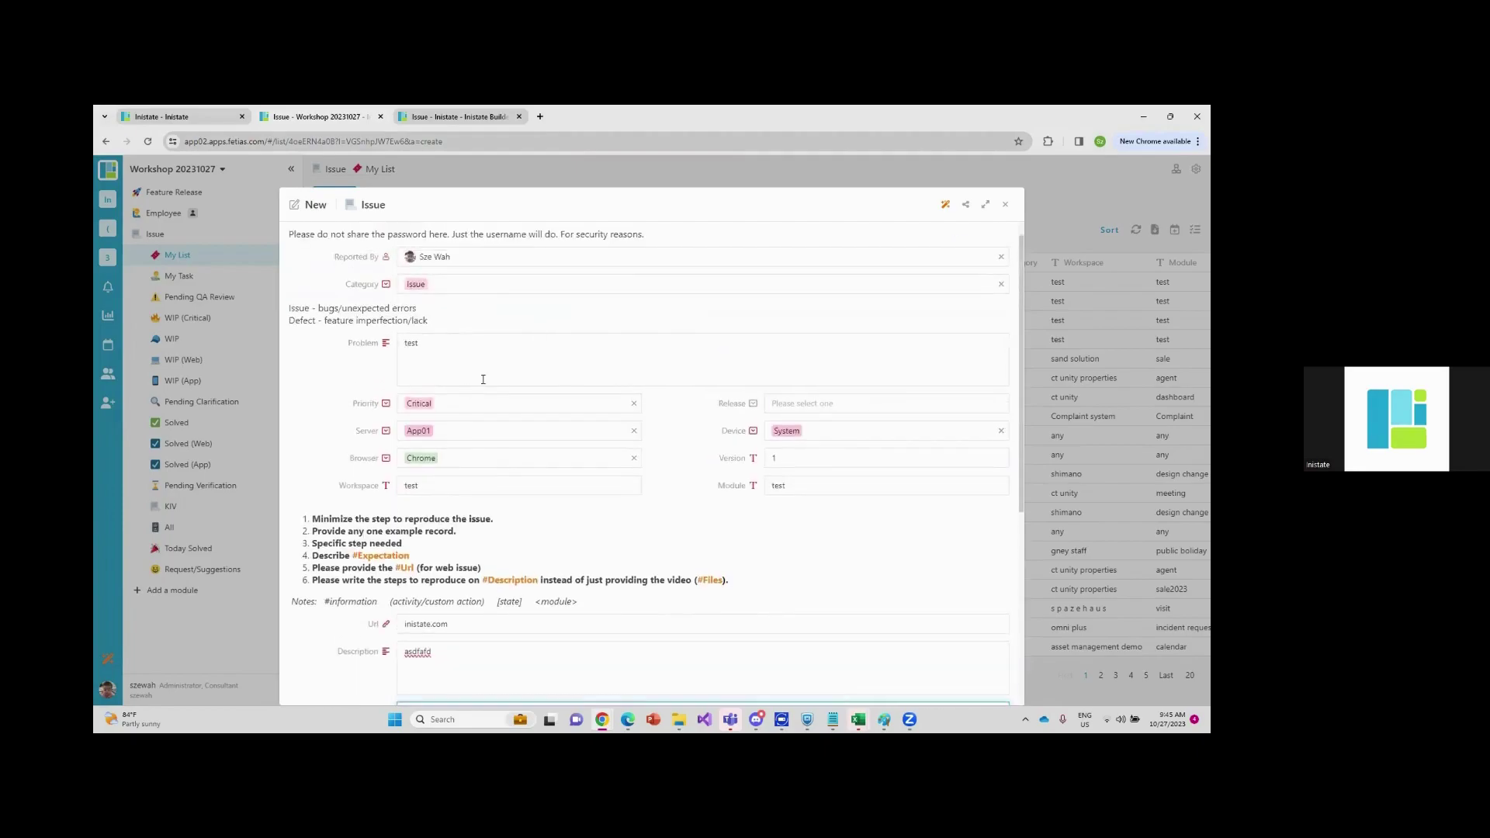
scroll(644, 403, down, 4)
scroll(676, 467, down, 2)
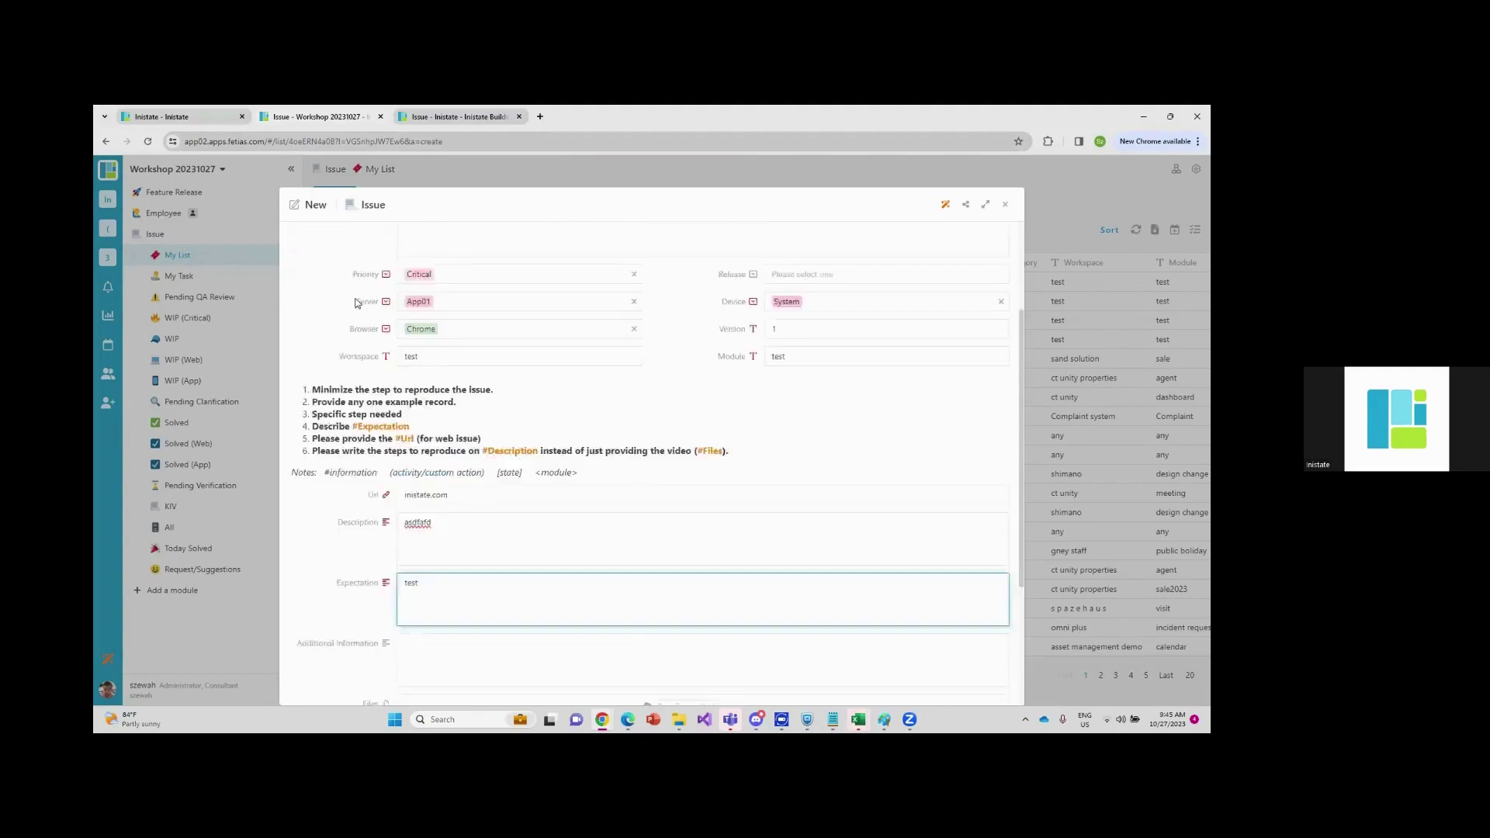
scroll(617, 520, up, 4)
scroll(403, 444, up, 2)
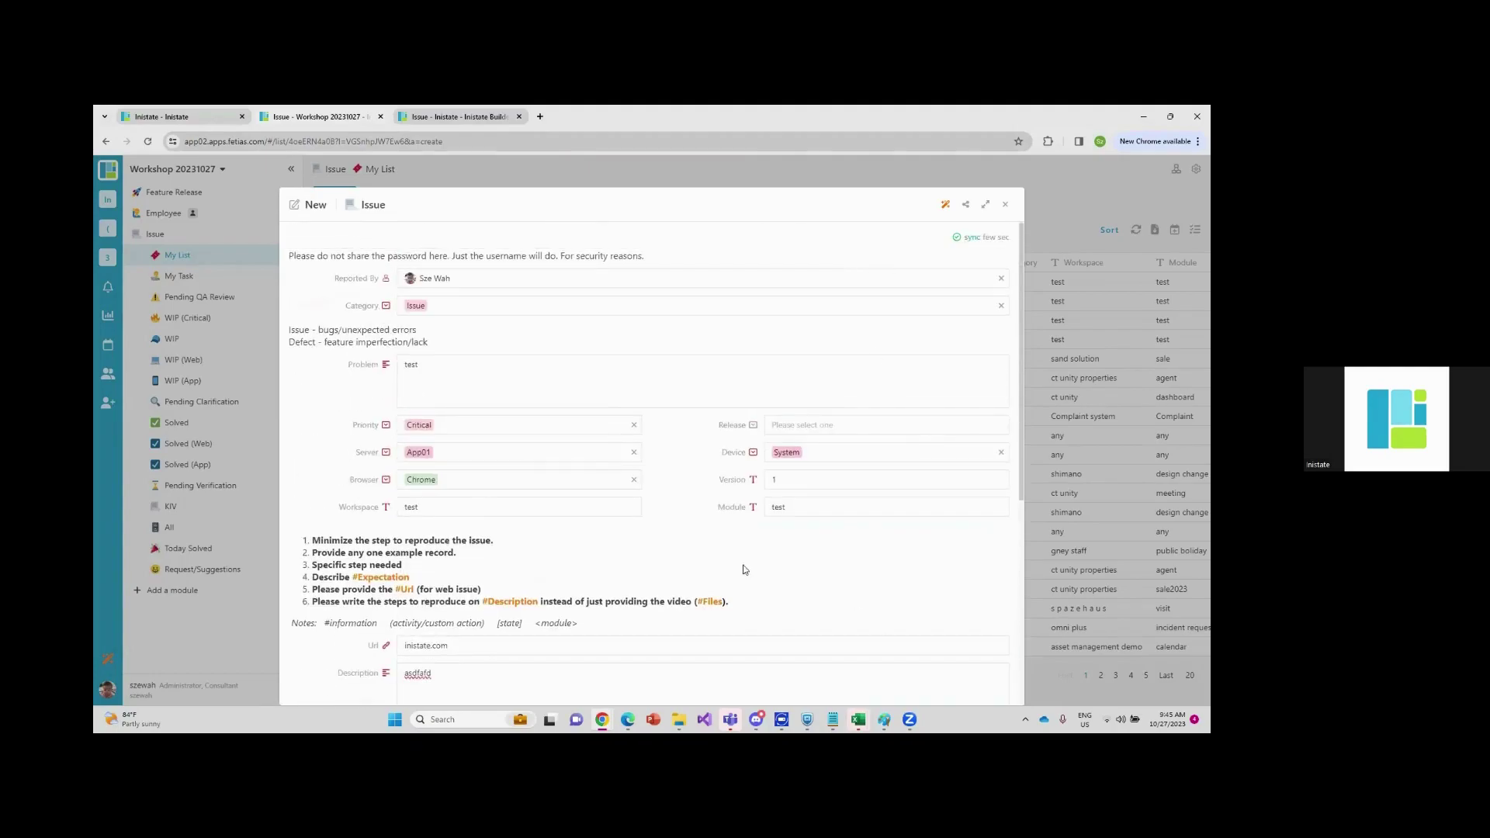
scroll(745, 575, down, 1)
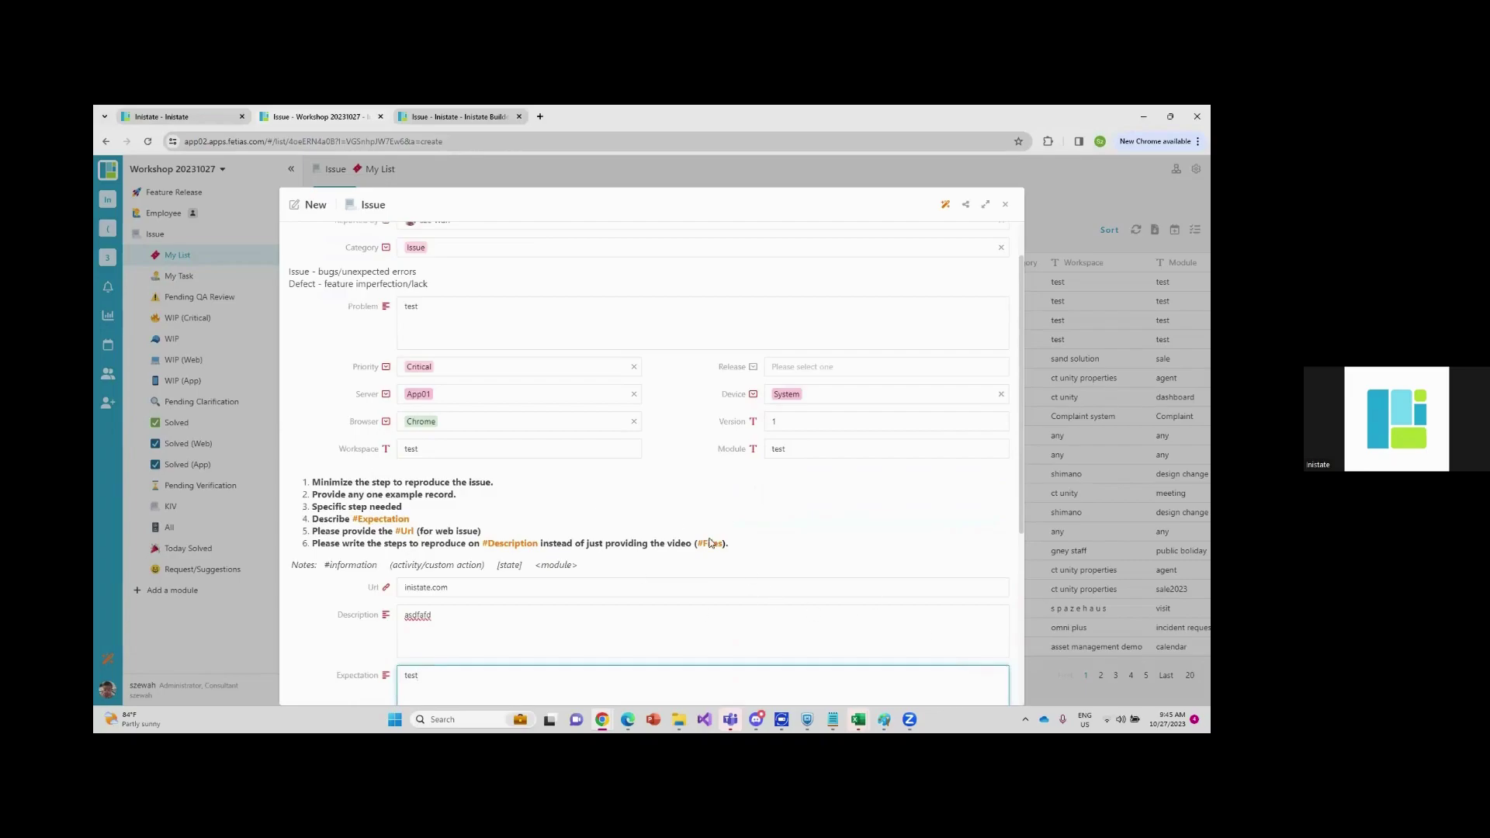
scroll(713, 535, down, 2)
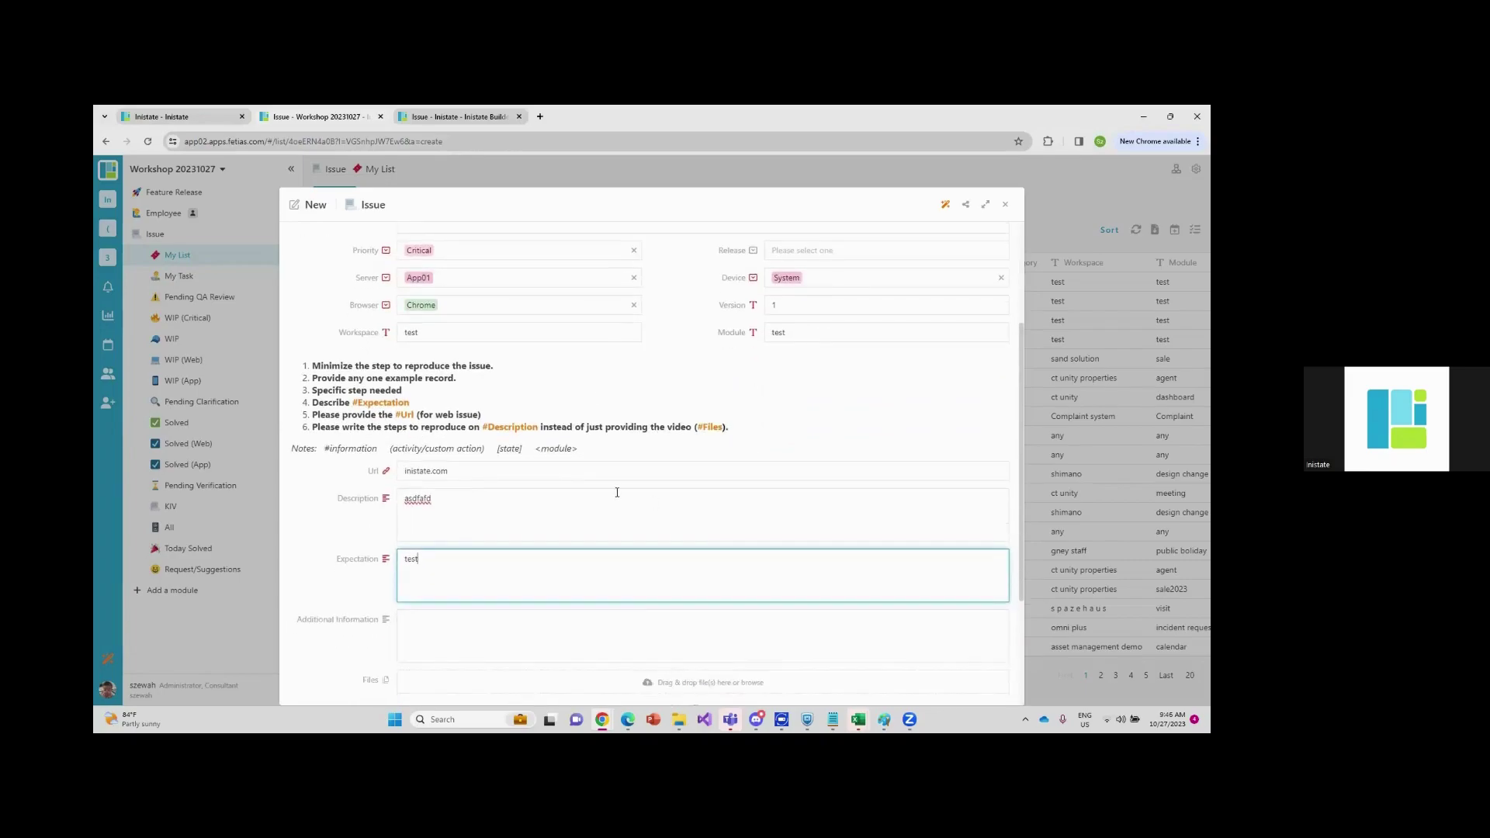
scroll(616, 494, up, 2)
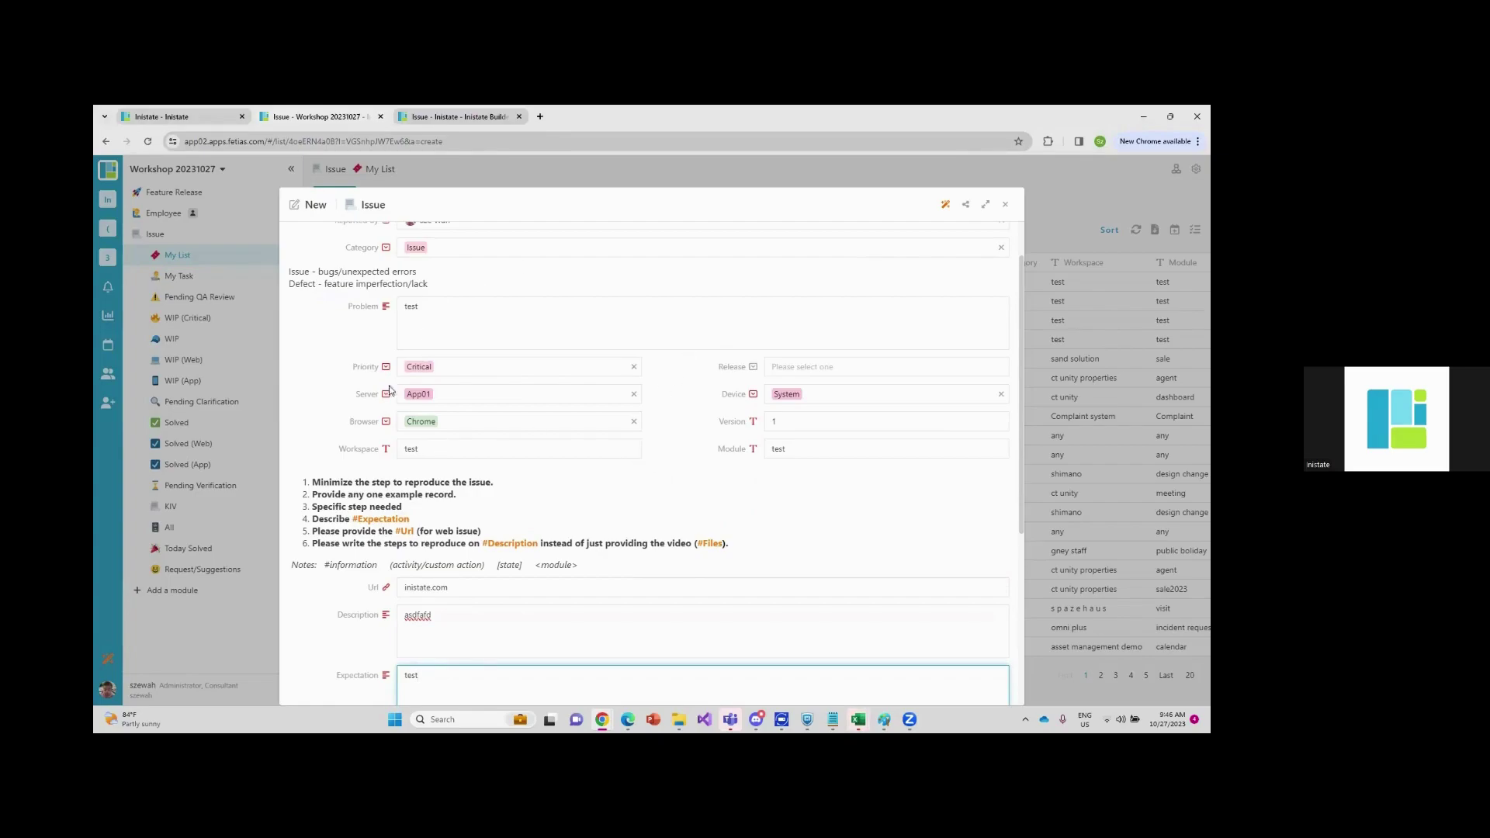
Add the comment "this is a repeated case from last" to the issue and submit it
scroll(598, 555, down, 2)
scroll(598, 555, down, 2)
click(378, 654)
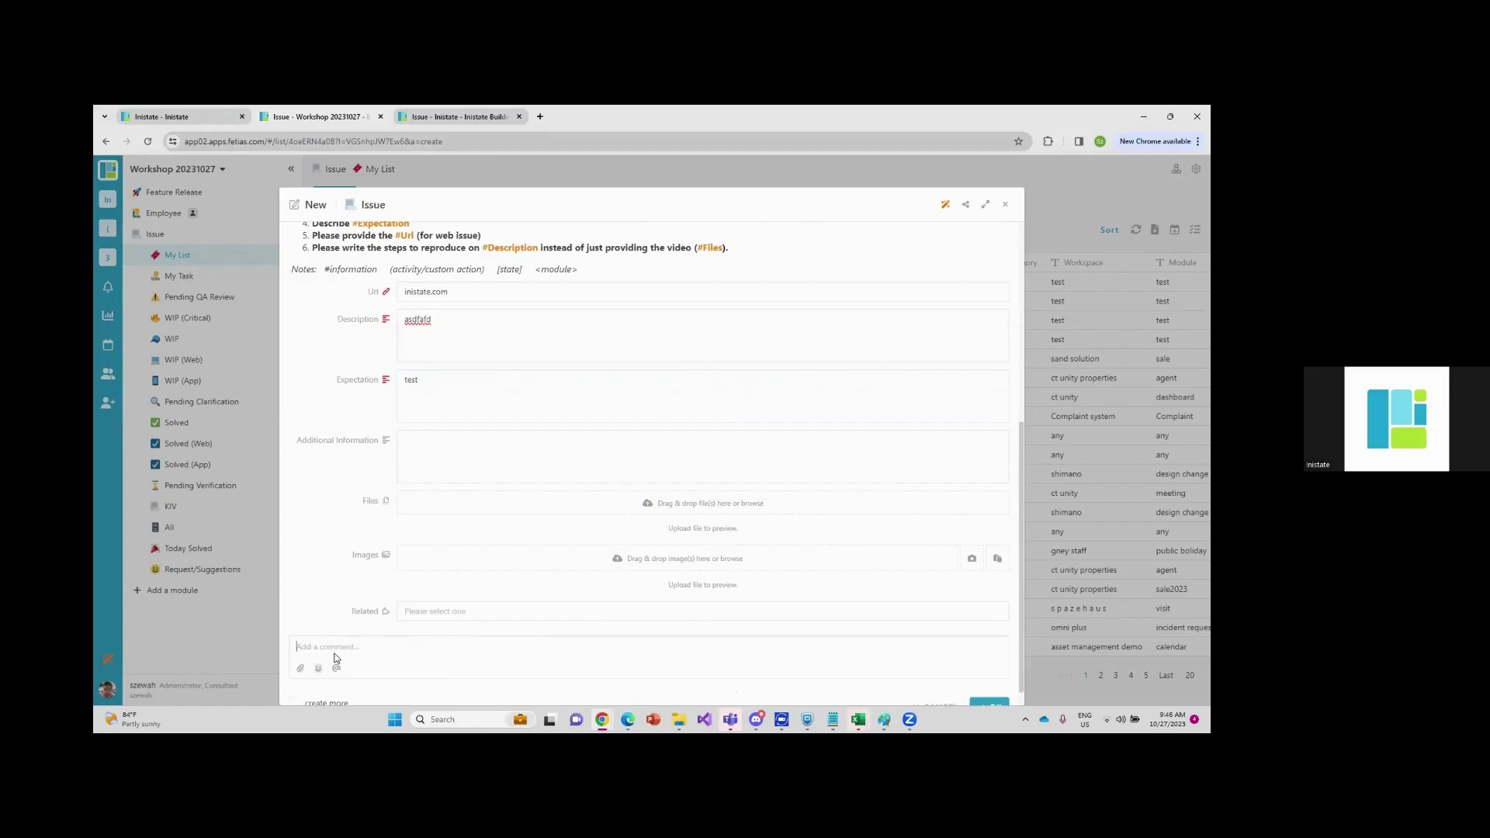
text(@)
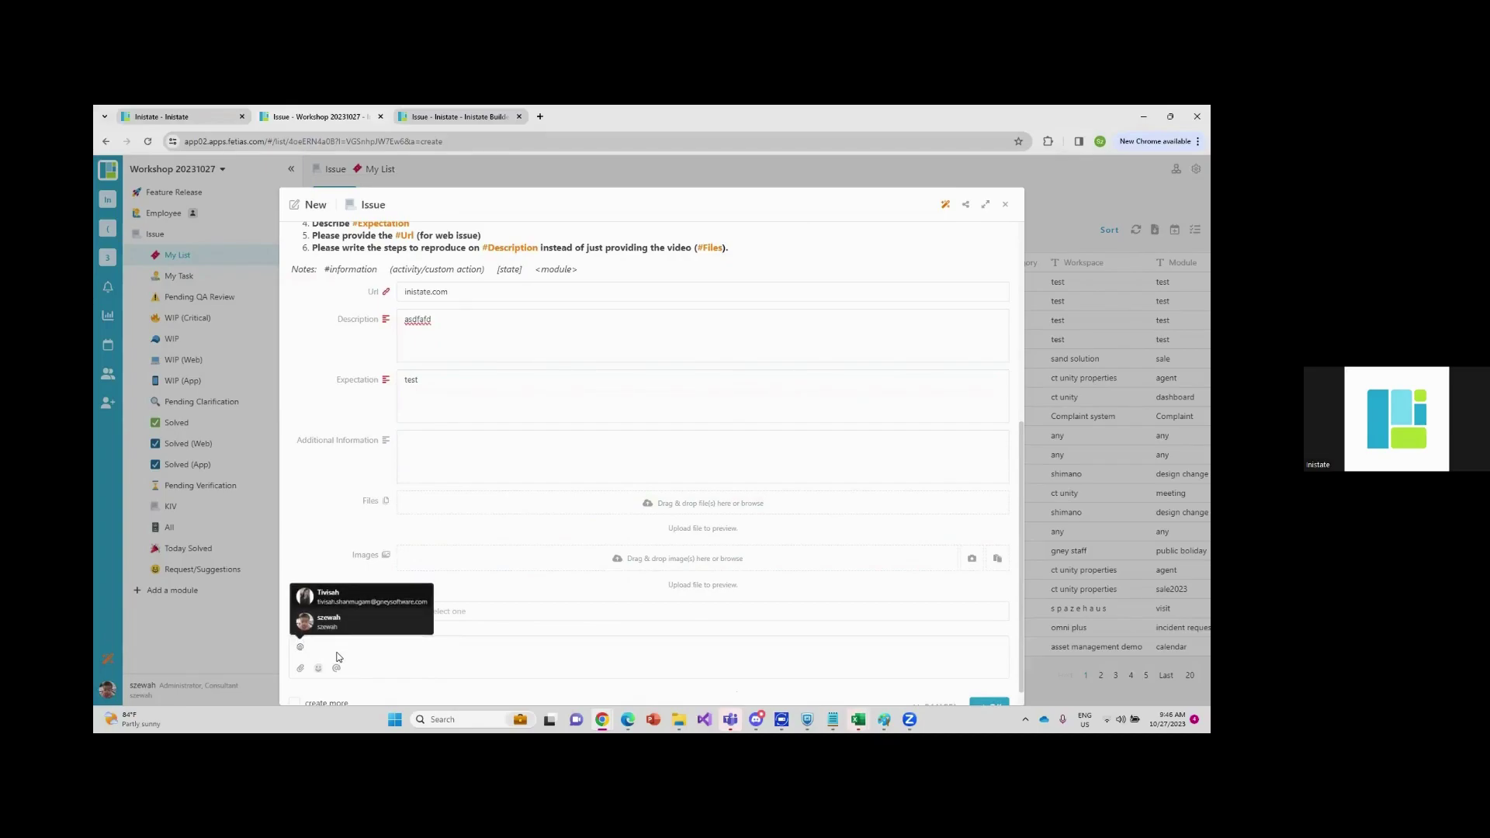
key(BackSpace)
text(a)
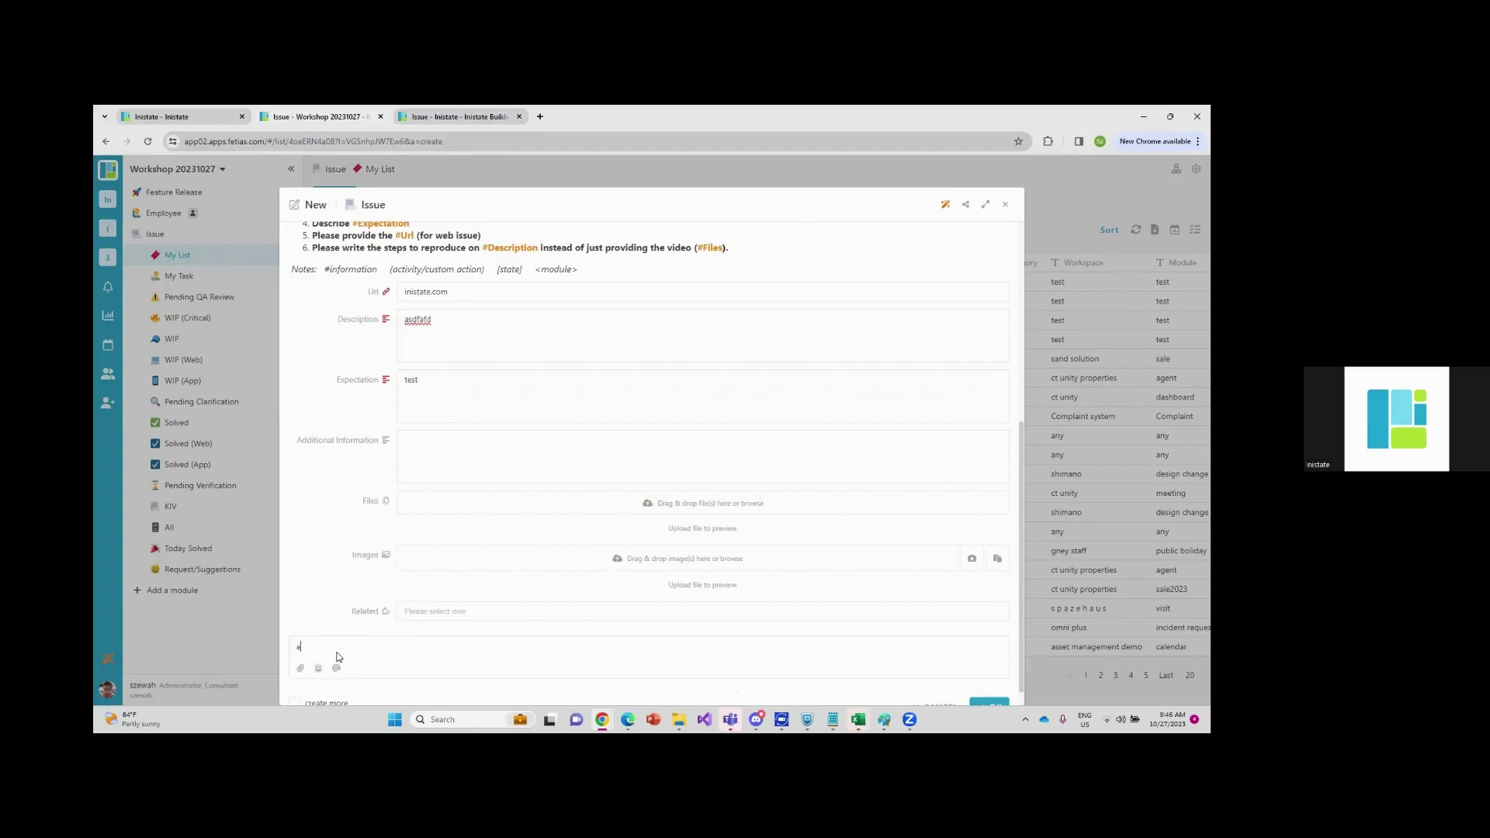
key(BackSpace)
text(this is a reapeated i)
key(BackSpace)
key(BackSpace)
text(case from last)
scroll(887, 606, down, 1)
click(993, 683)
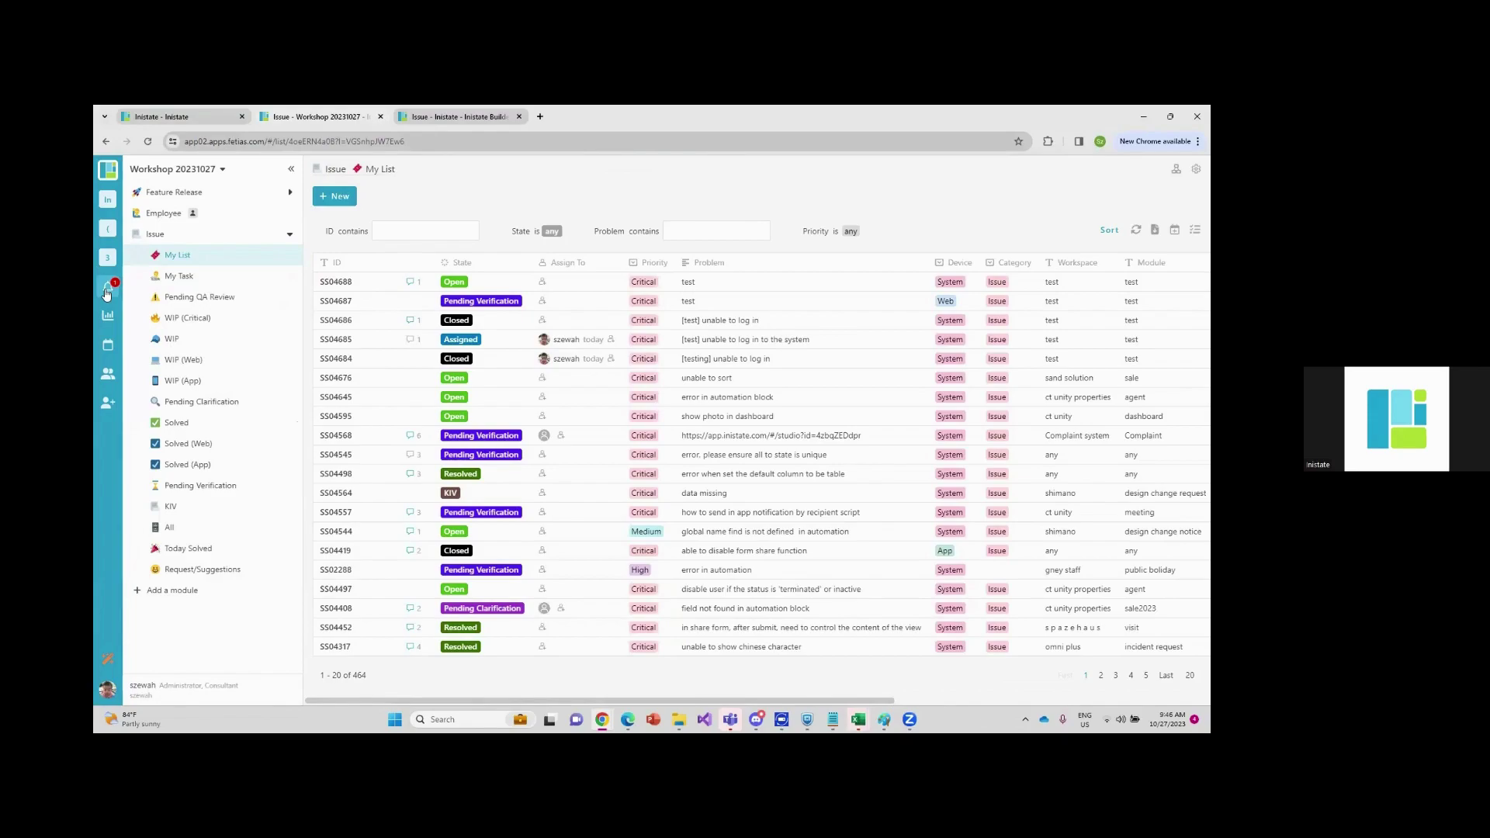
Open the newly submitted issue from its notification and look through its details
click(107, 293)
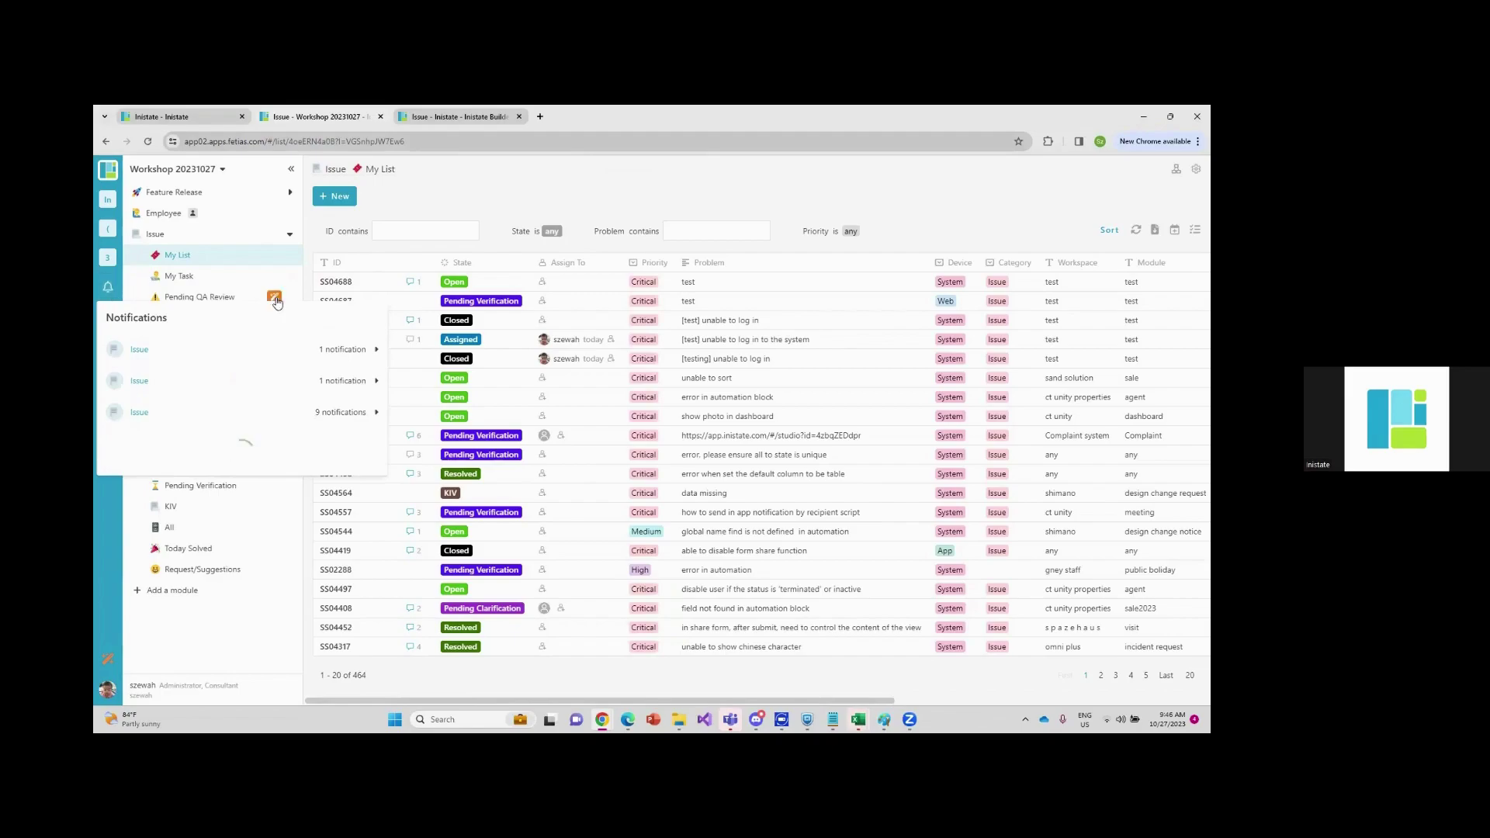
click(224, 357)
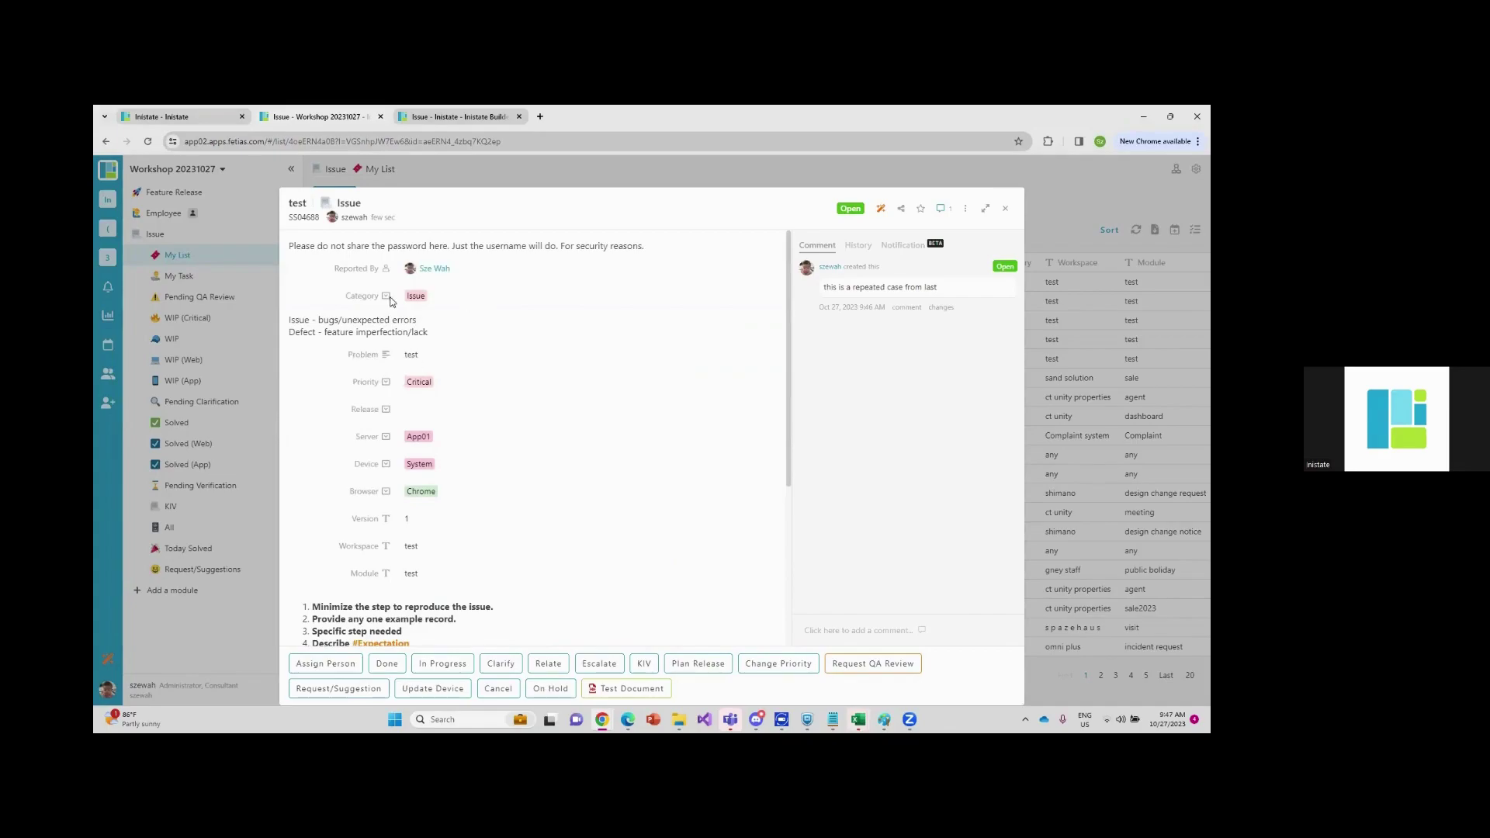
scroll(447, 319, down, 3)
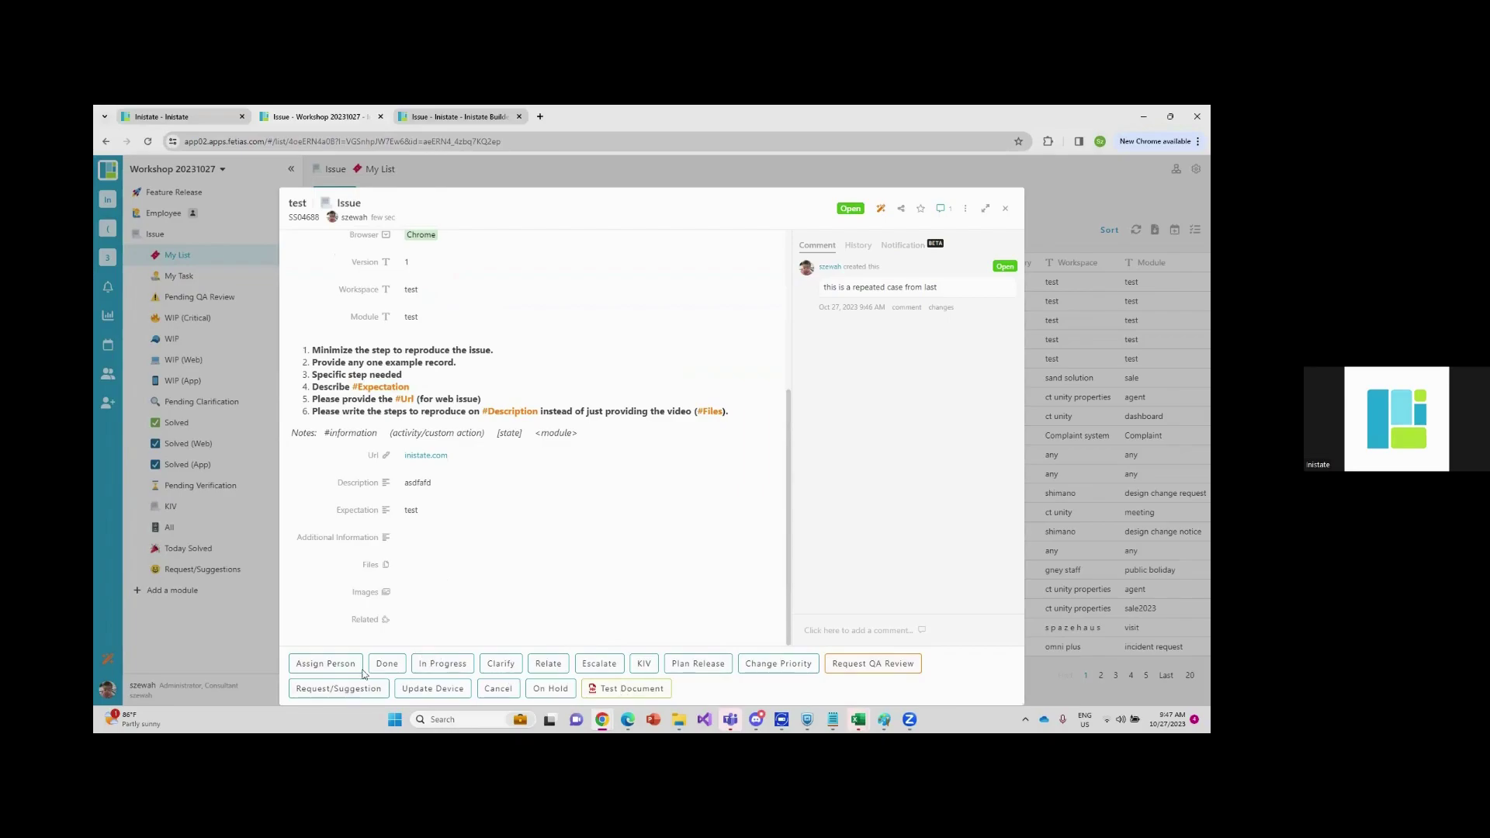
Assign the issue's reporter as the person in charge and submit the assignment
click(345, 669)
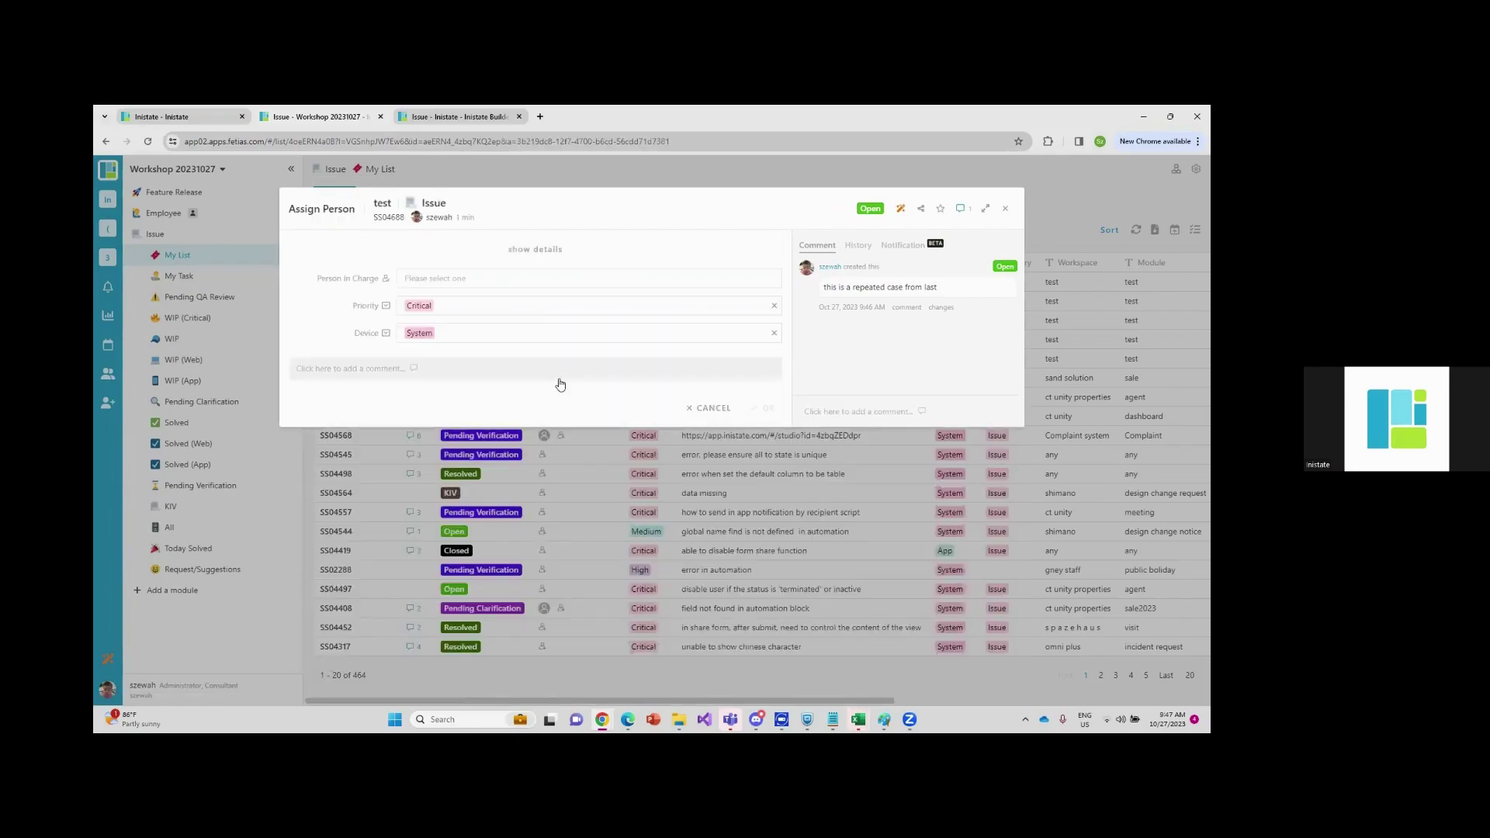
click(570, 283)
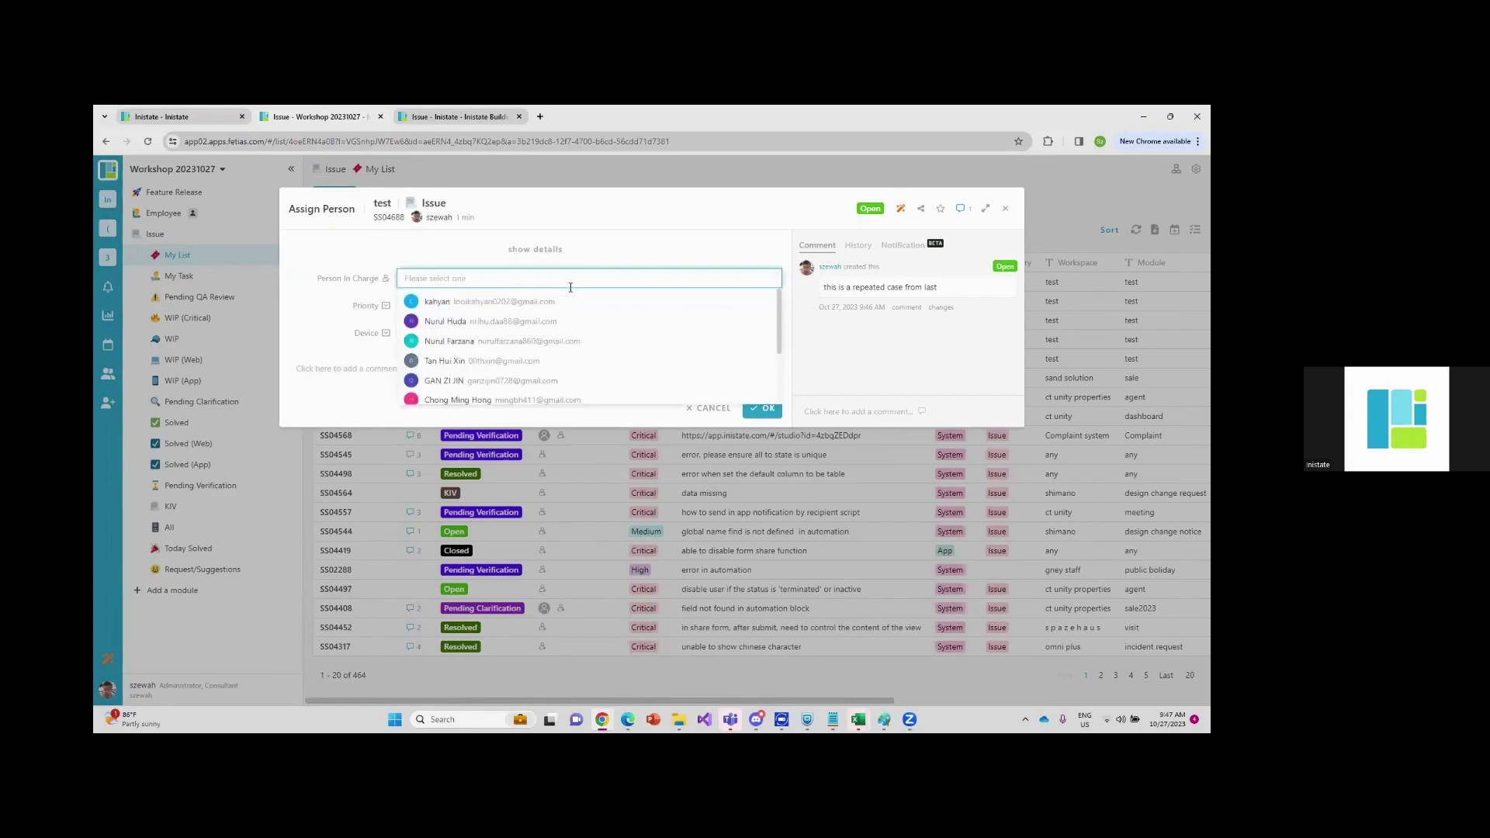
text(sze)
click(543, 301)
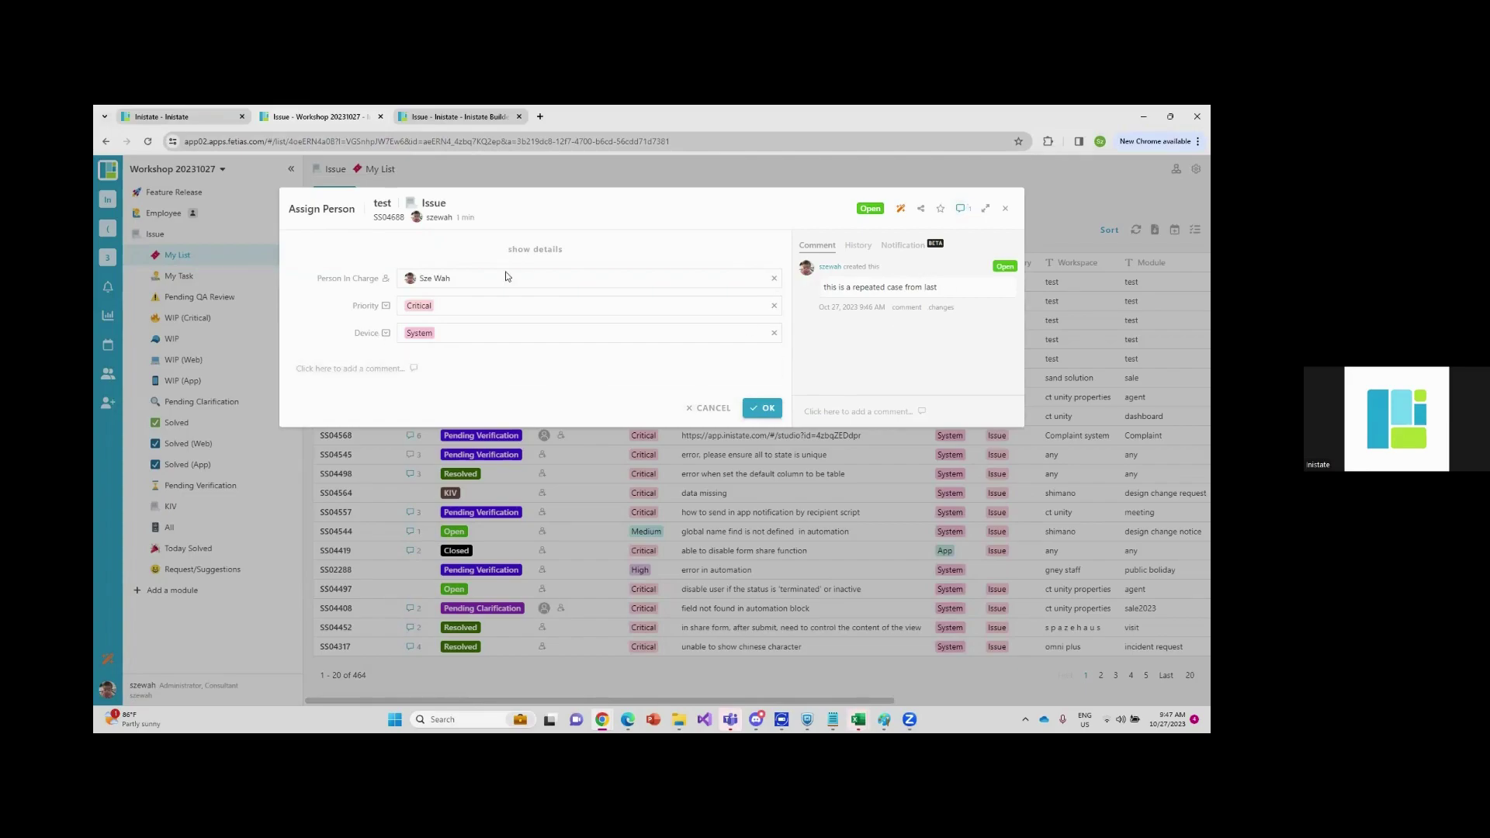
click(758, 412)
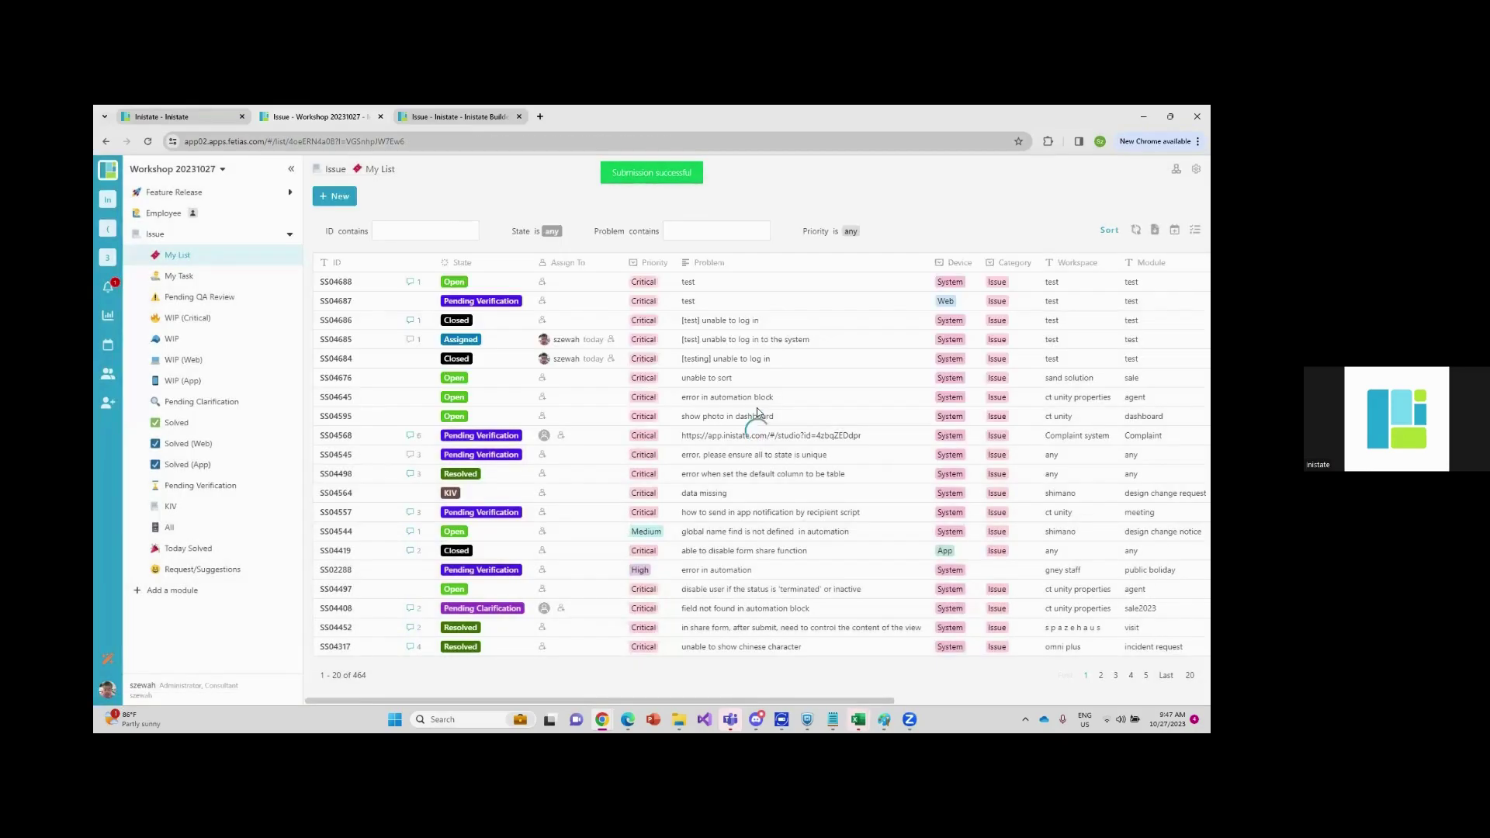
Reopen the newly assigned "test" issue from the list and view its history
click(386, 284)
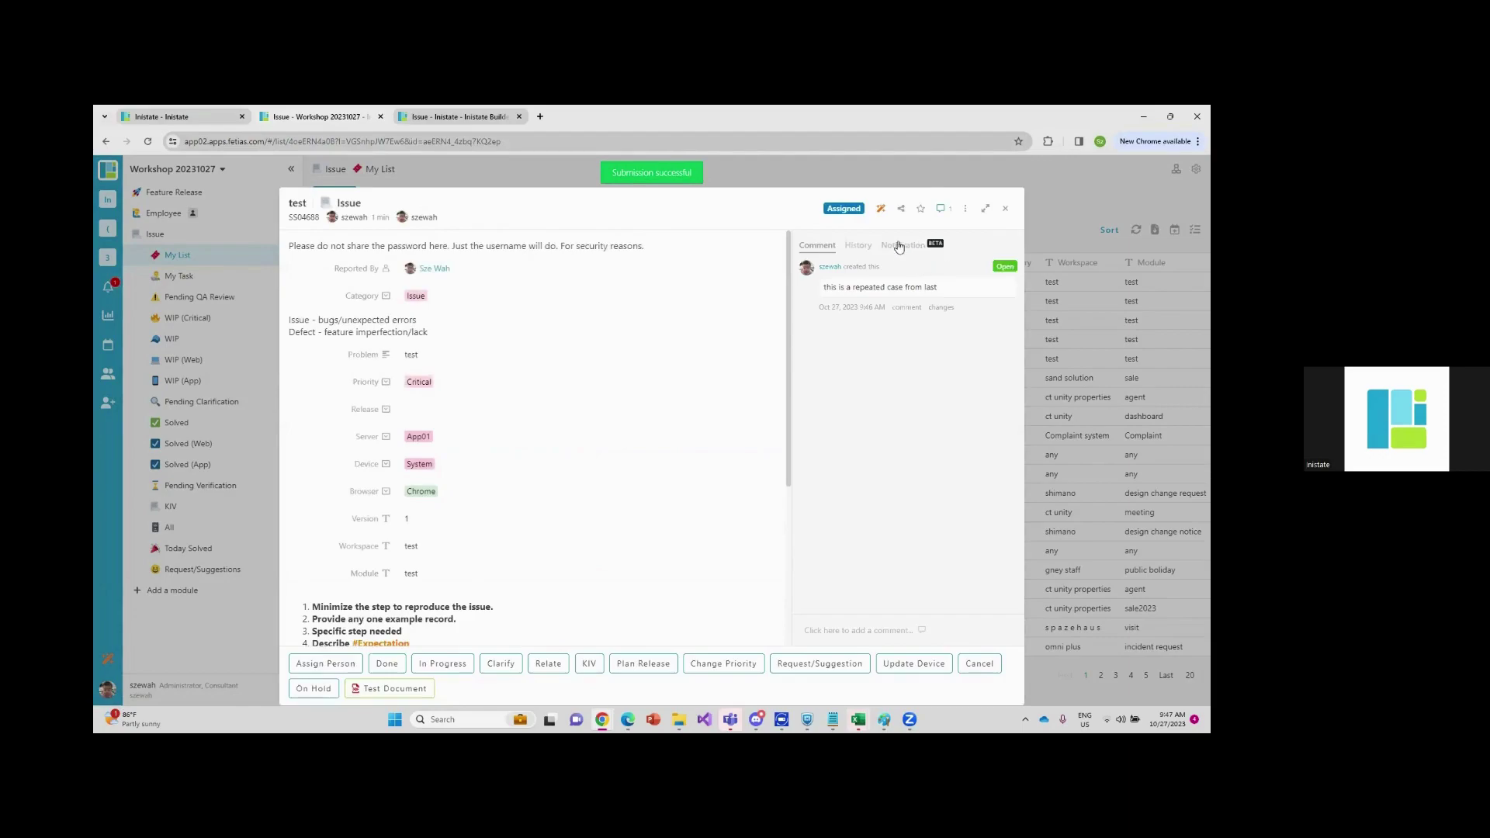
click(858, 246)
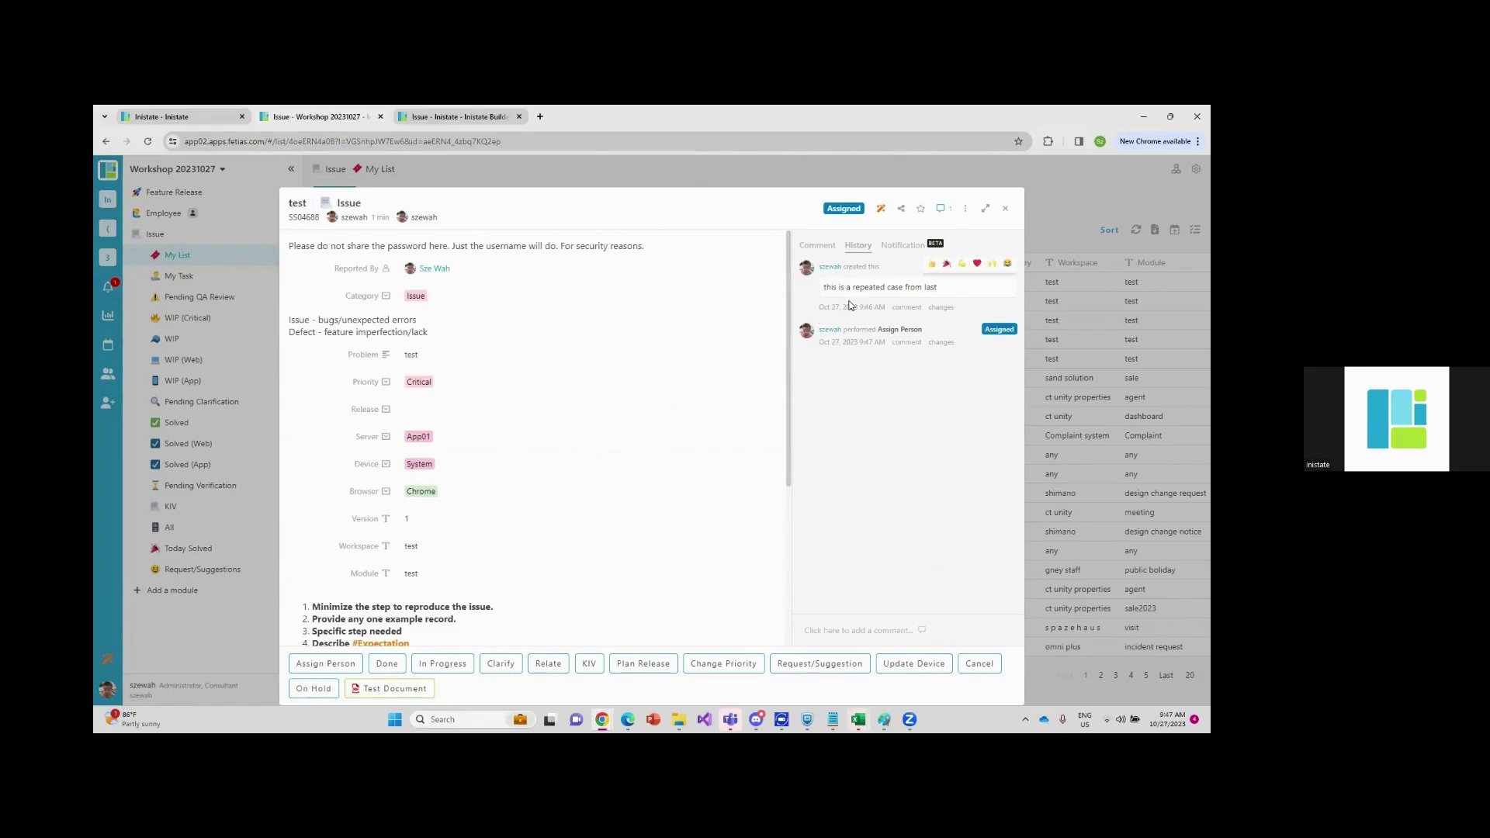
Review the recorded changes behind the history entries of the "test" issue and close the issue
mouse_move(951, 313)
mouse_move(946, 347)
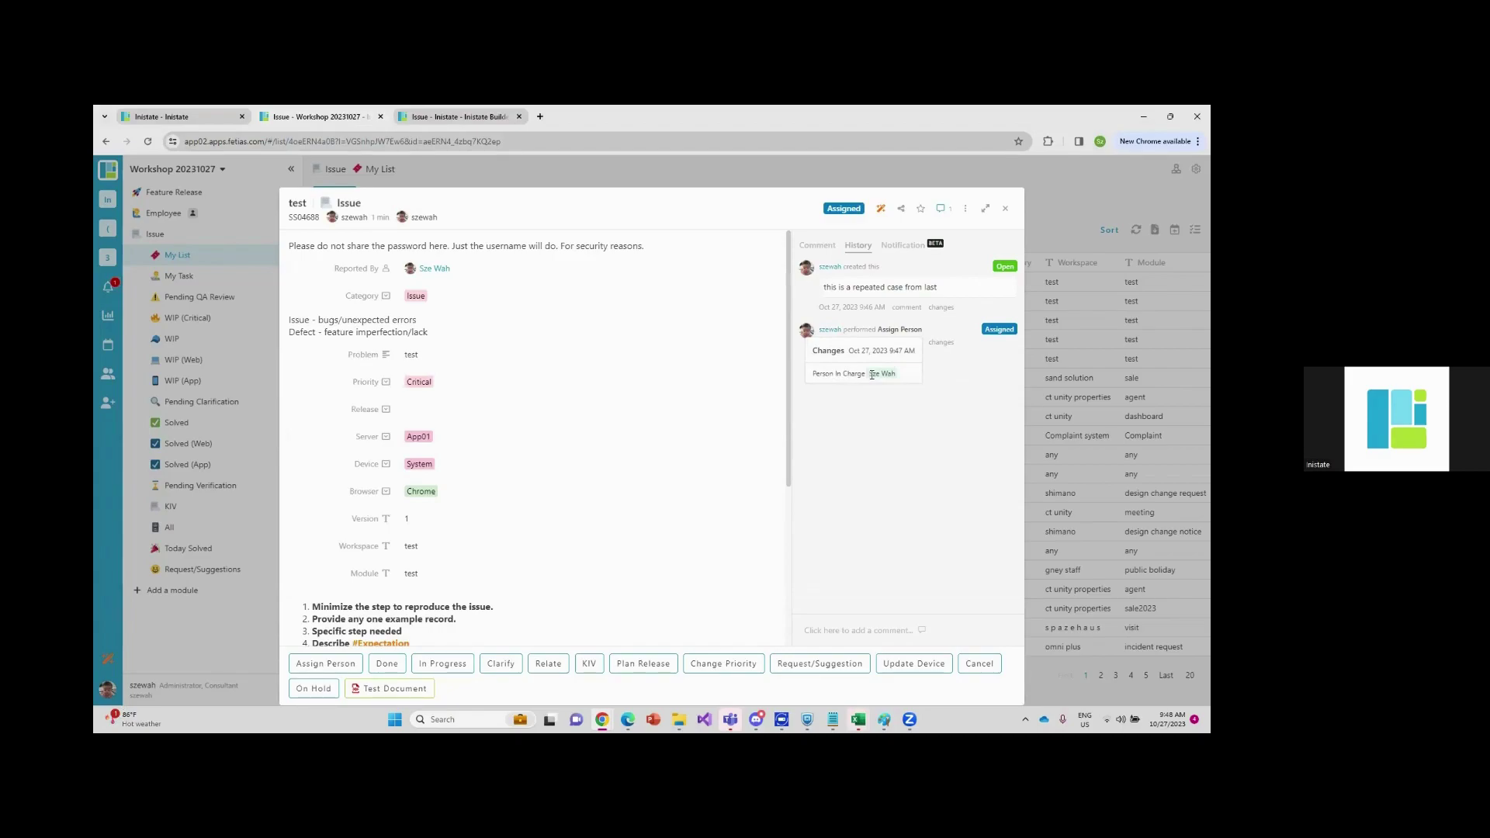
click(1005, 208)
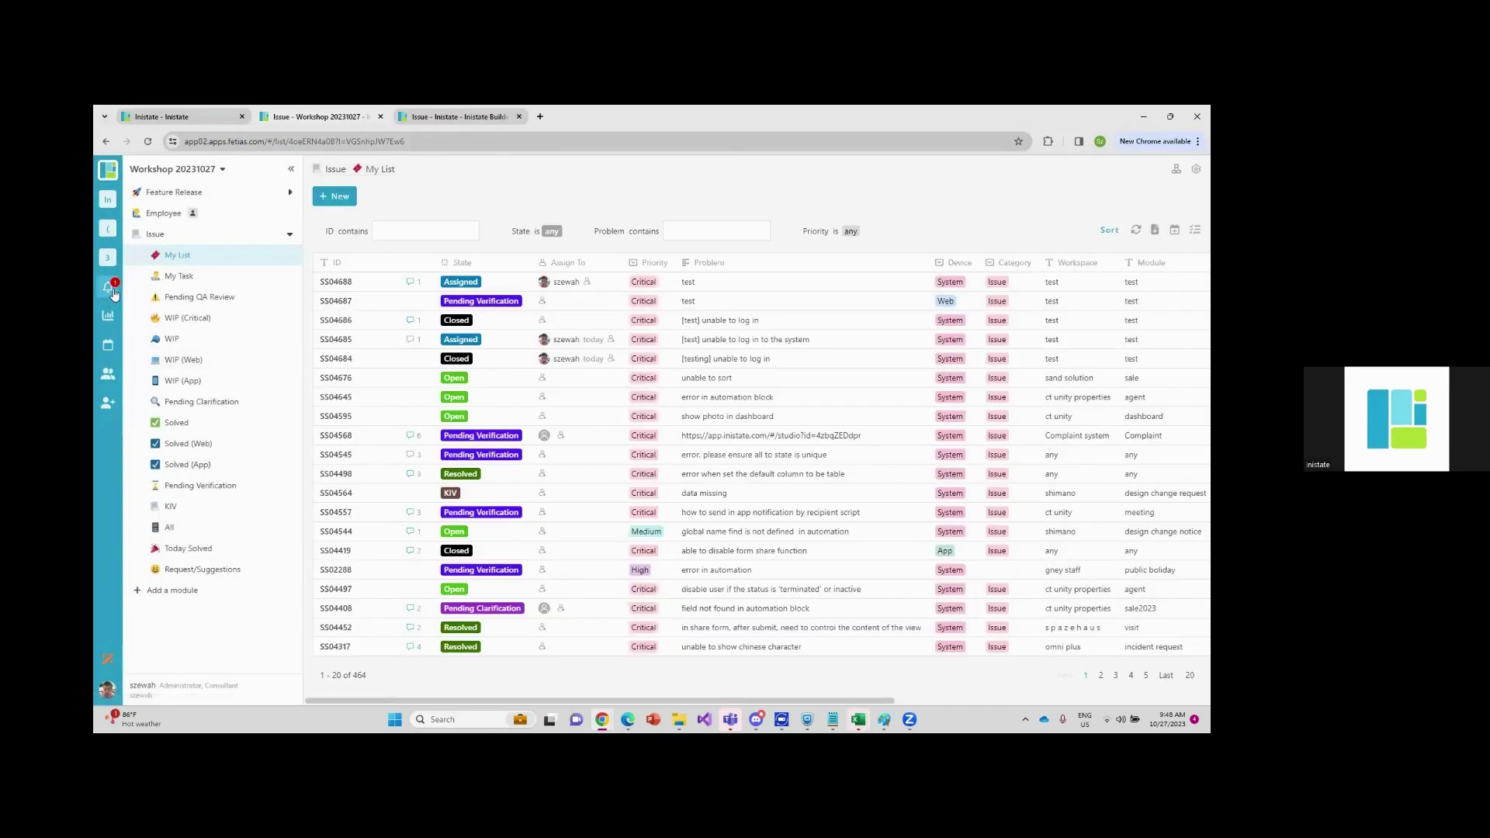
Open the assigned "test" issue from its notification and submit the In Progress activity with the same person in charge
click(109, 288)
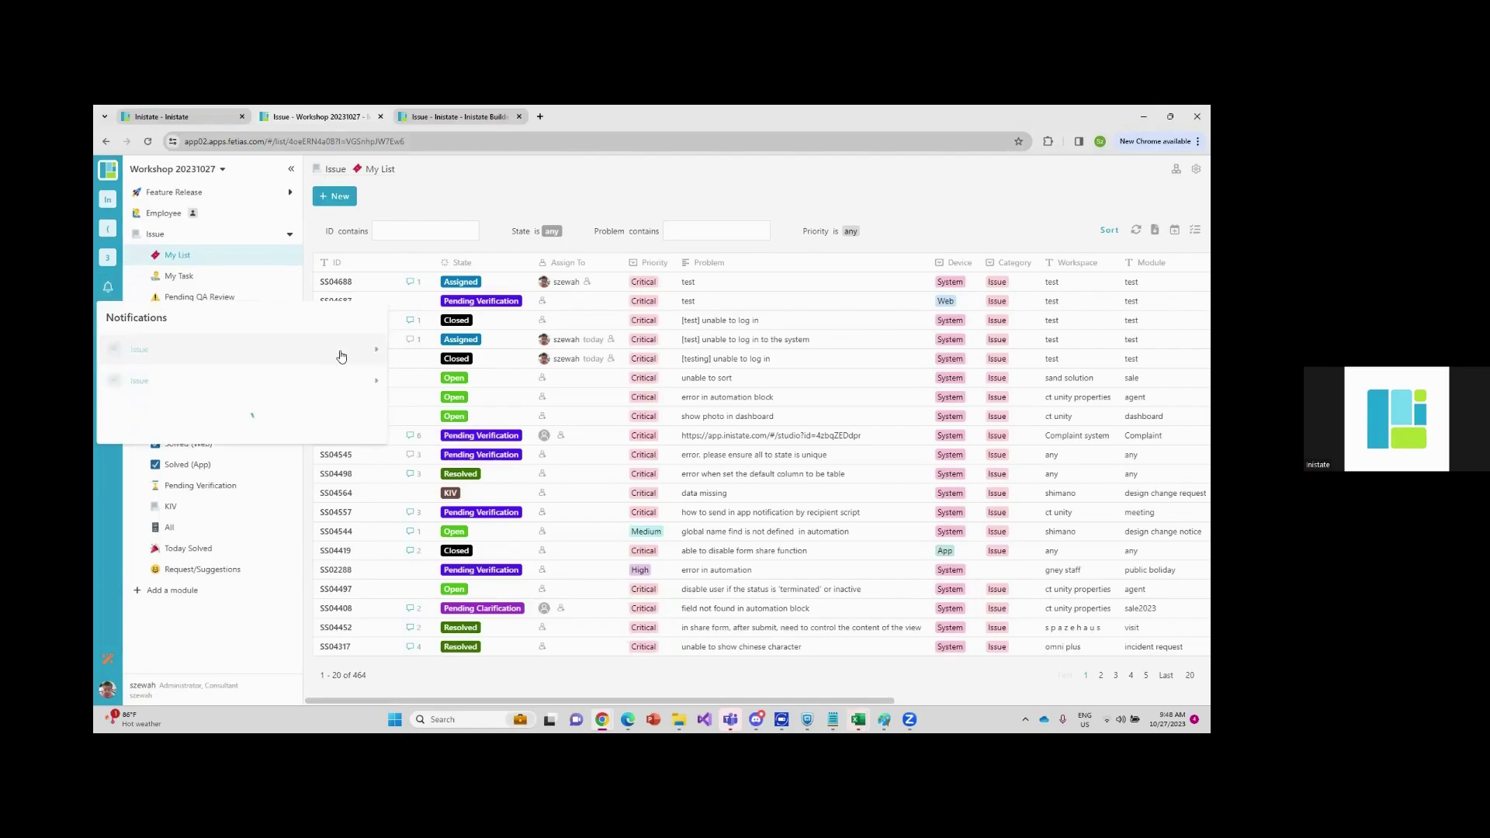
click(340, 356)
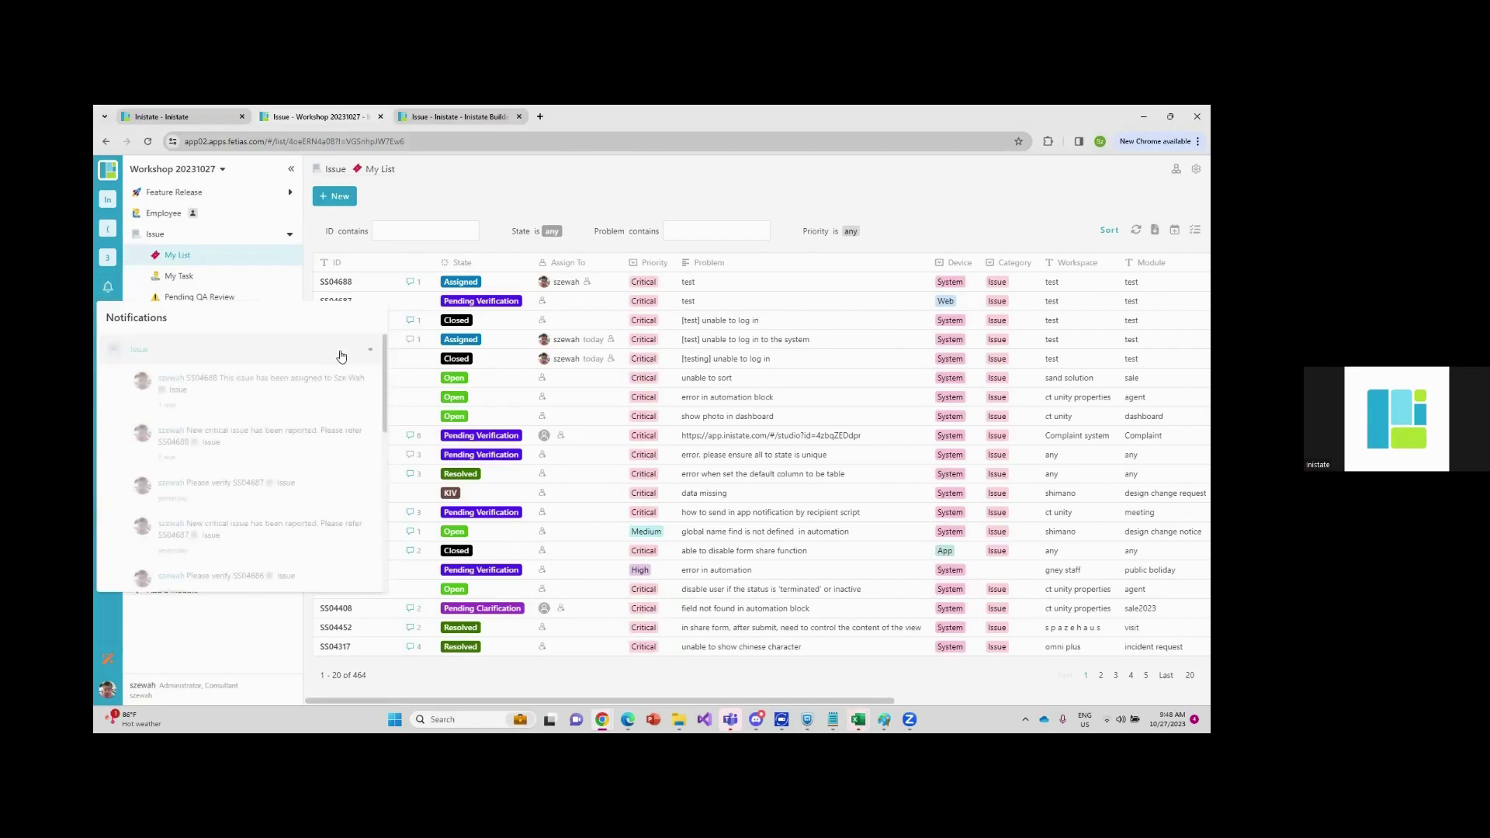
click(285, 395)
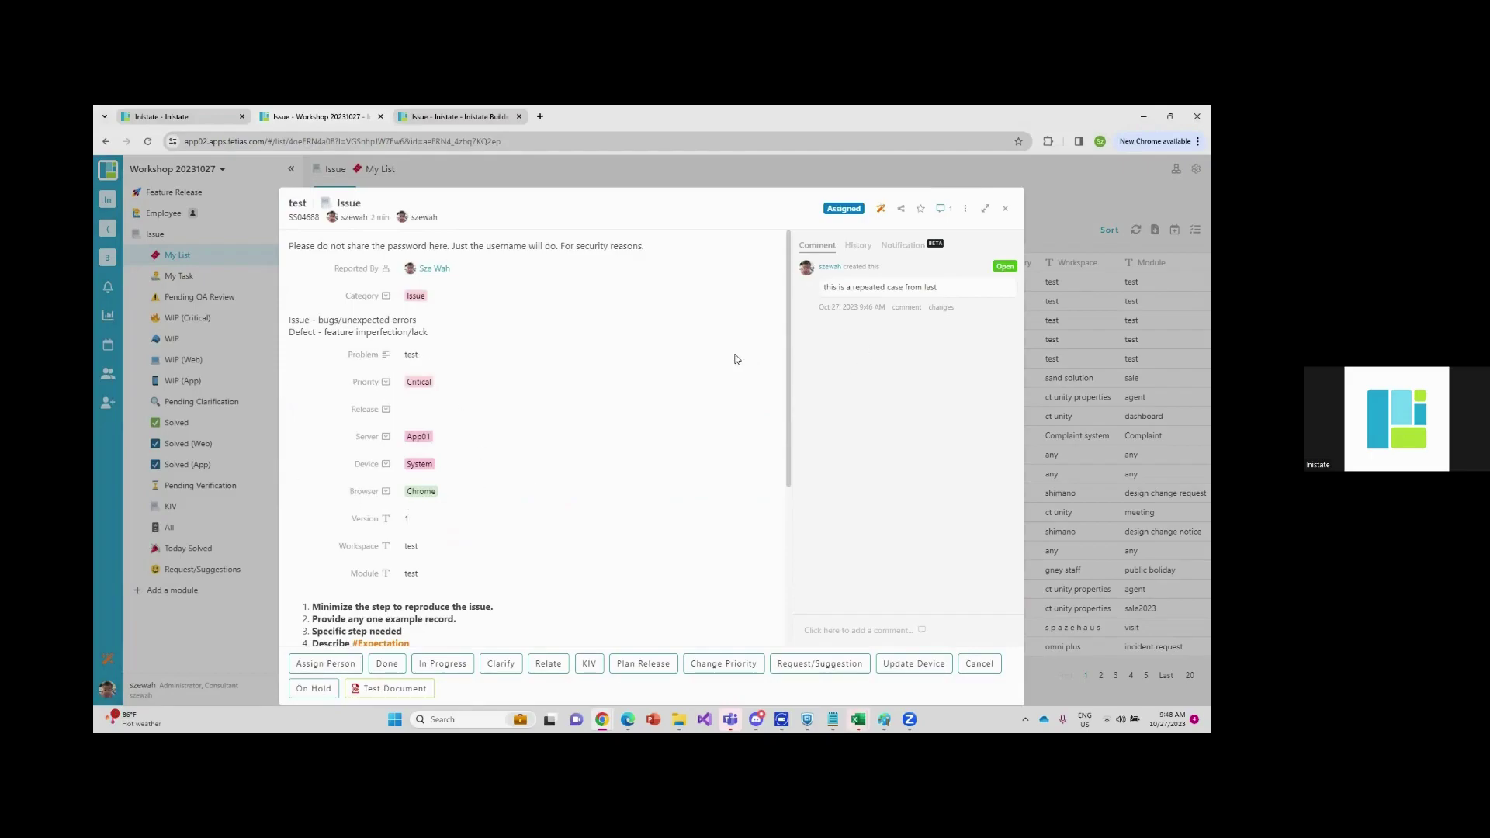
scroll(535, 522, down, 3)
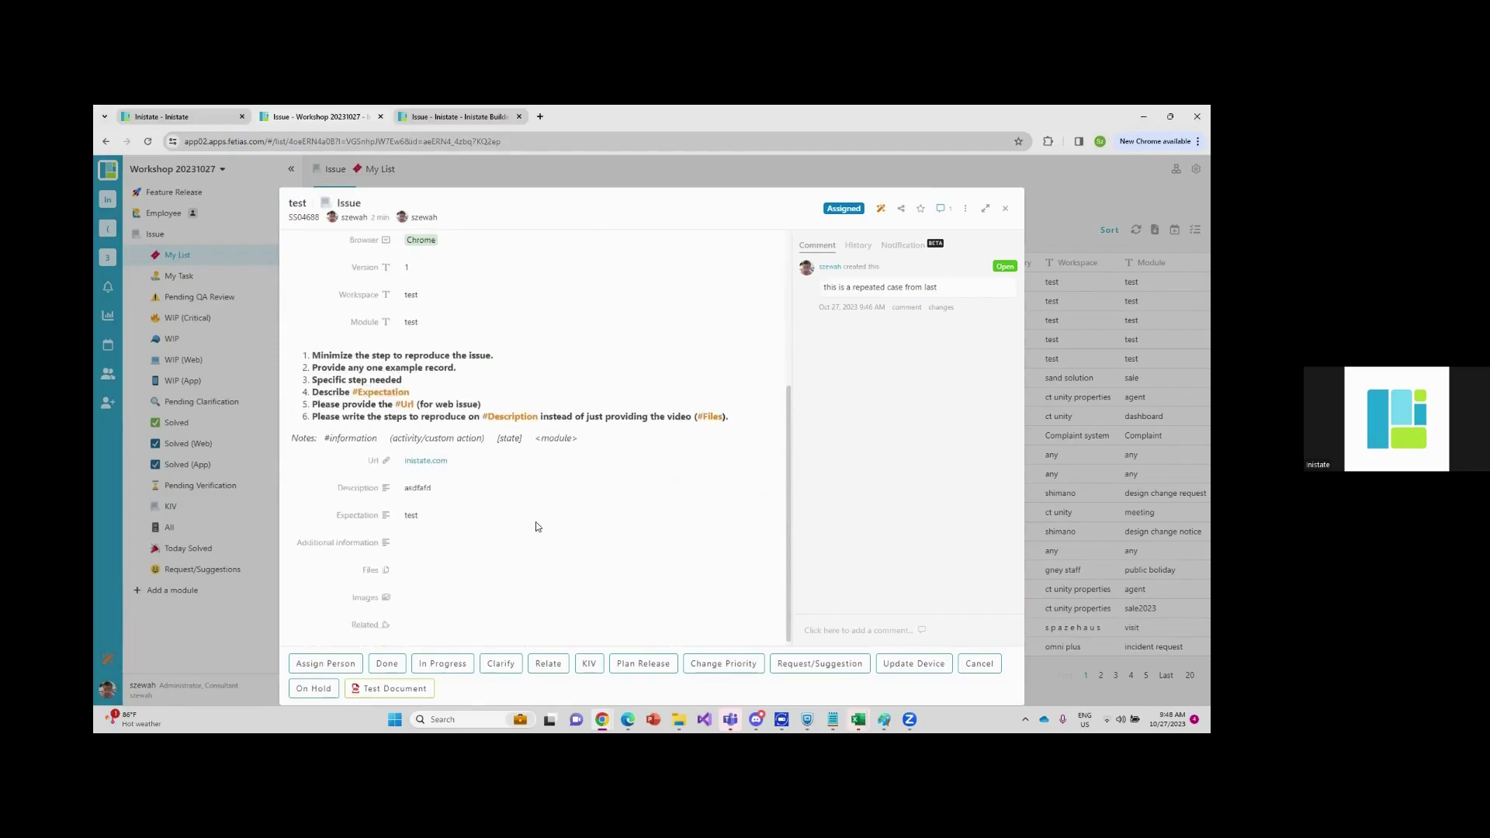
click(439, 664)
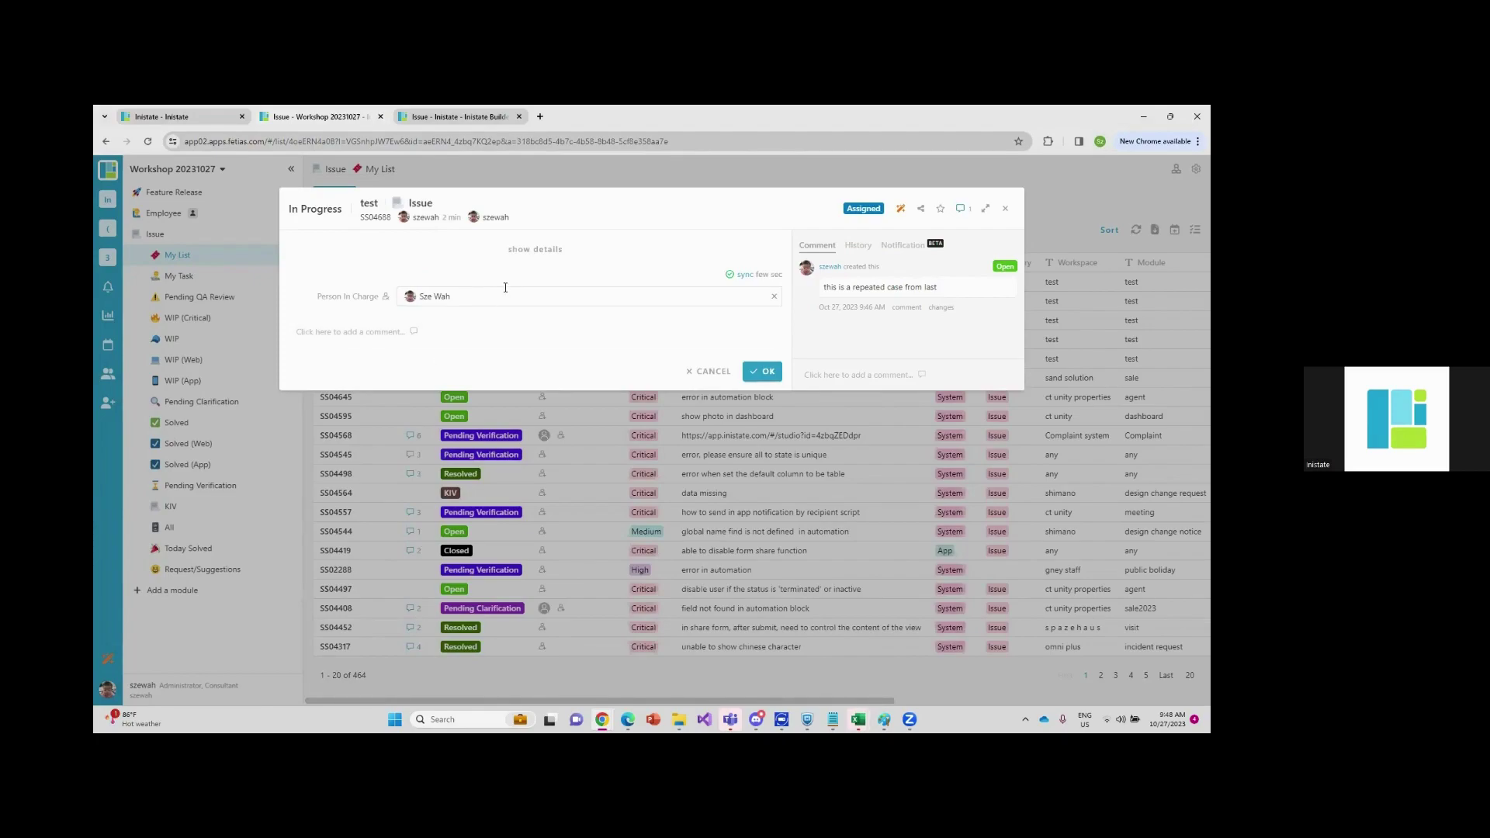
click(764, 371)
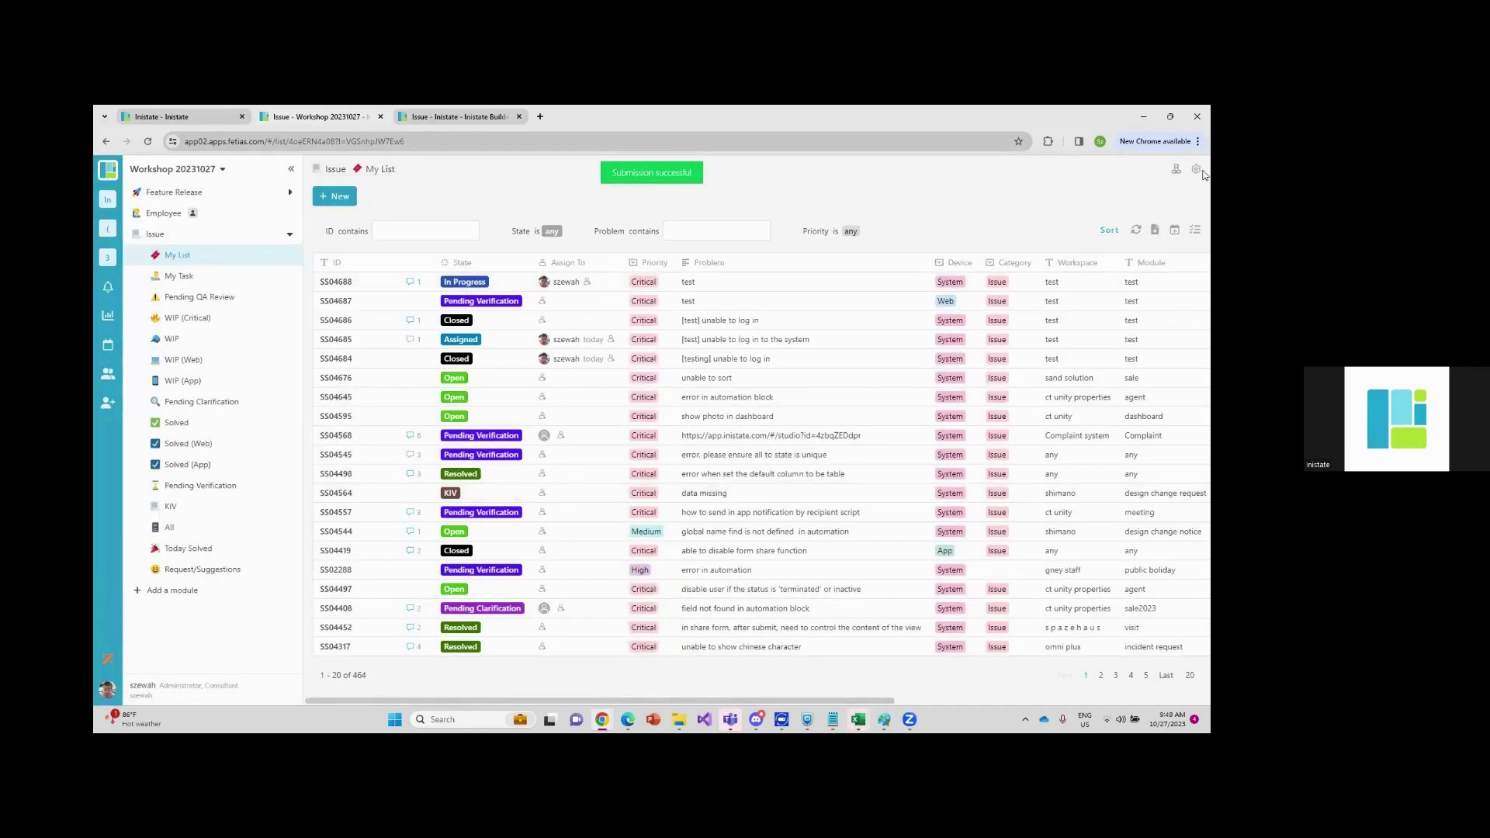
Open the Issue module's workflow diagram and move its outer state nodes closer together
click(1175, 169)
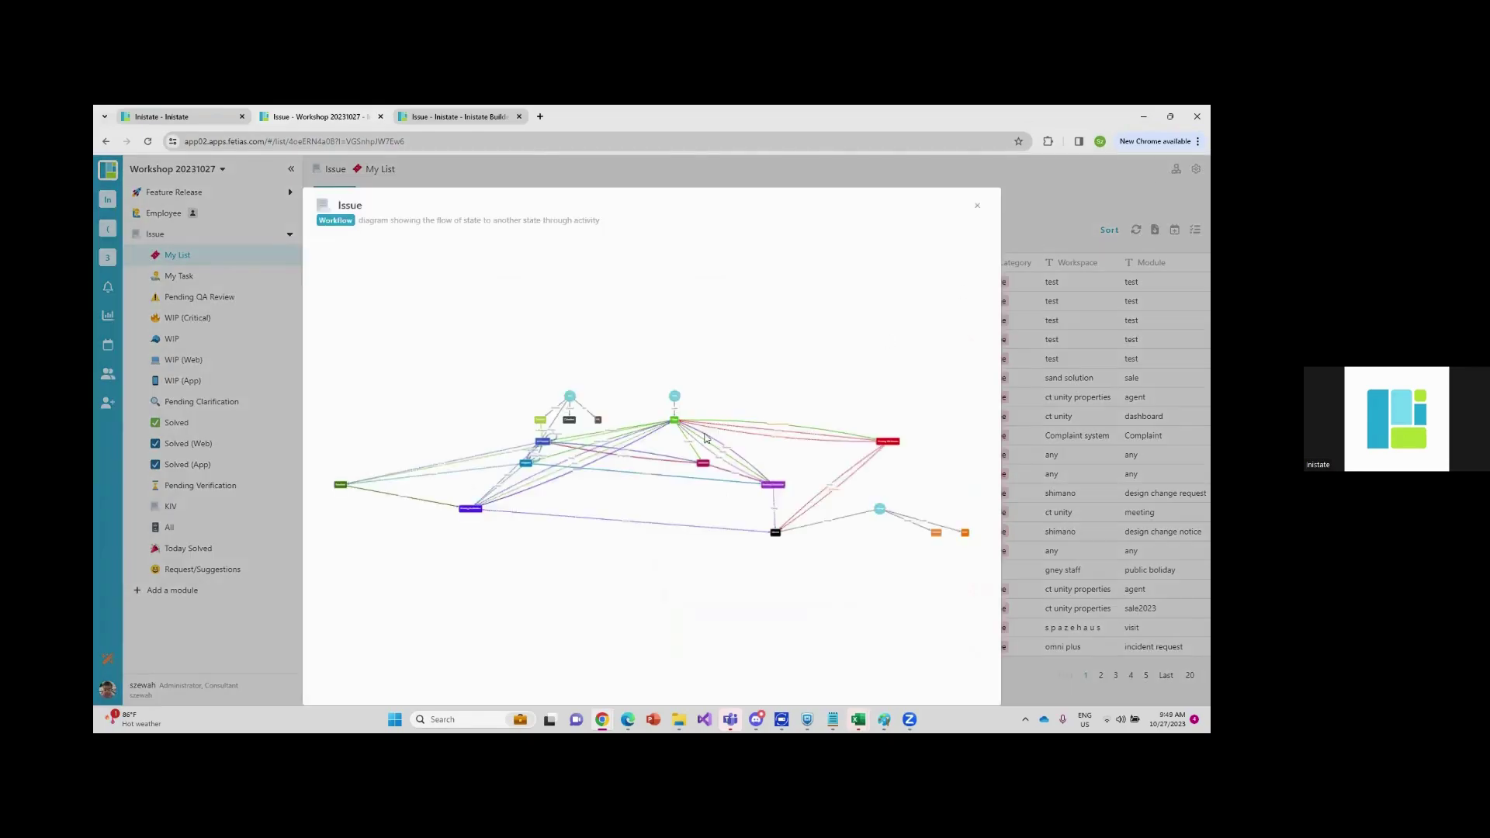
drag(938, 532, 768, 596)
drag(879, 513, 774, 560)
drag(471, 511, 667, 530)
drag(342, 486, 560, 530)
Examine the states and the activities connecting them up close in the workflow diagram, and close it
scroll(697, 497, up, 3)
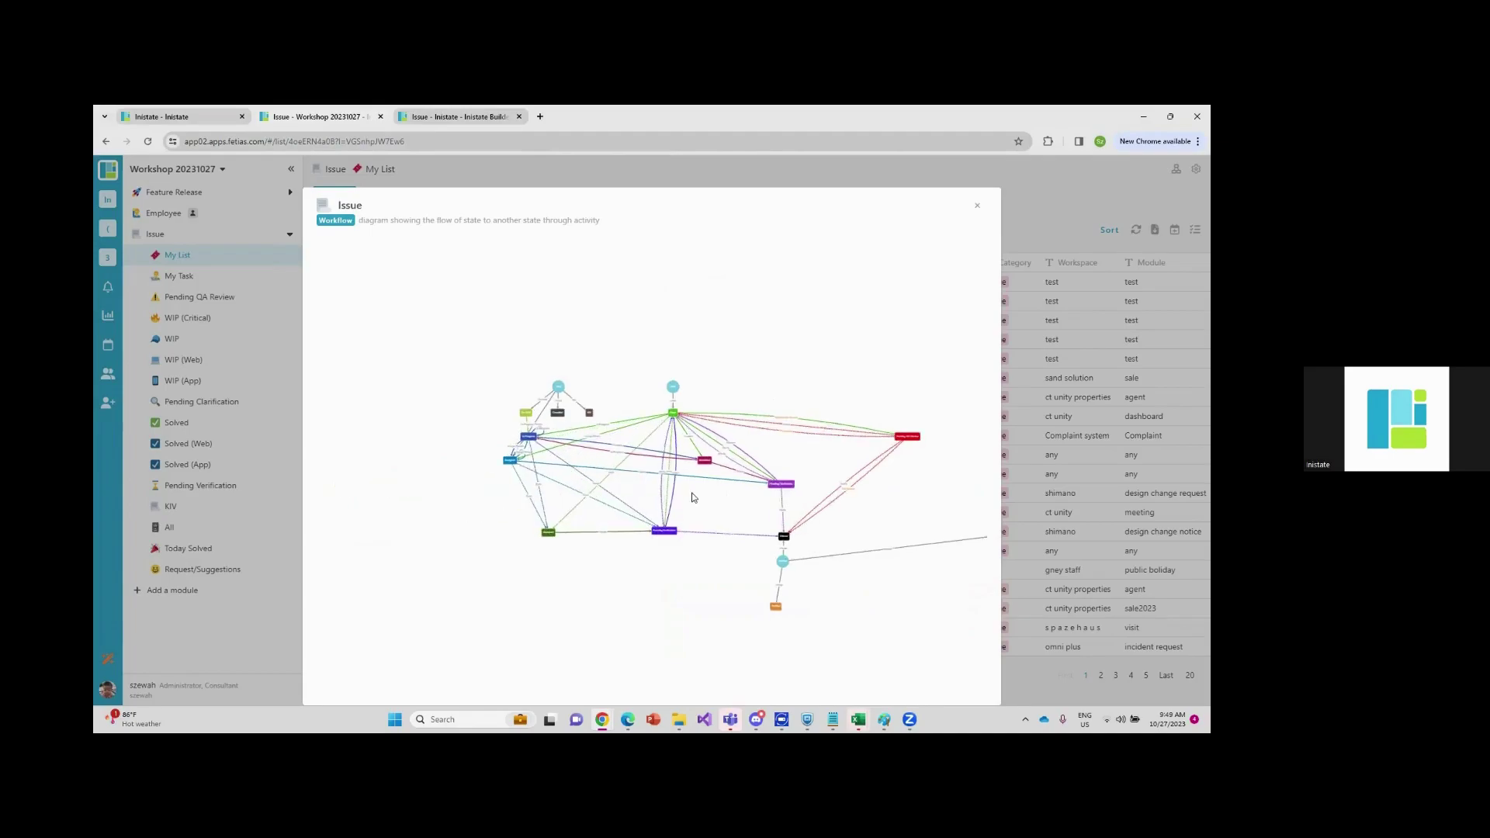
scroll(696, 497, up, 3)
drag(878, 559, 704, 575)
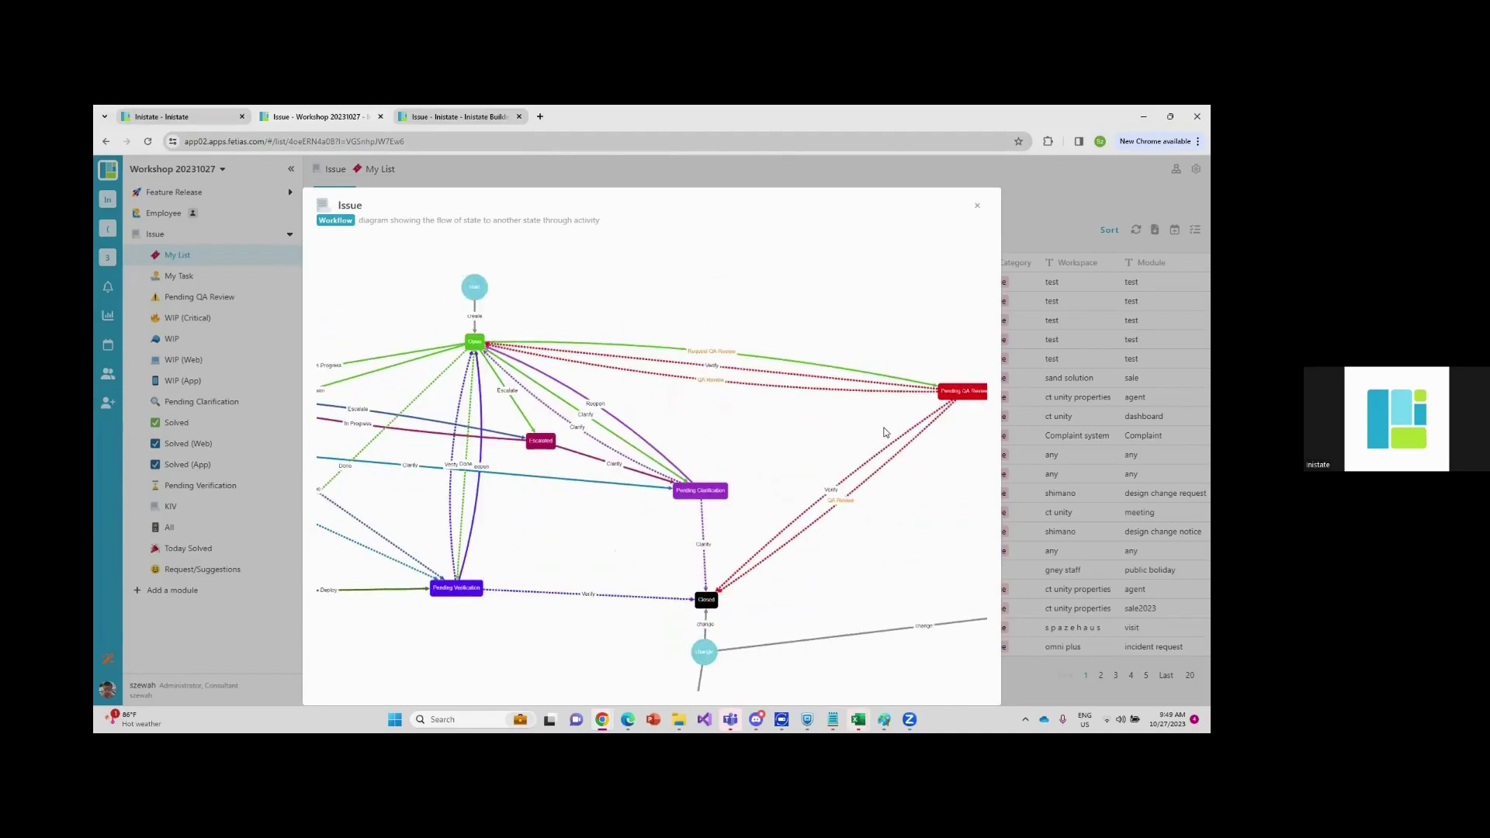
drag(918, 395, 705, 393)
drag(585, 493, 702, 499)
drag(506, 500, 691, 475)
drag(477, 370, 526, 349)
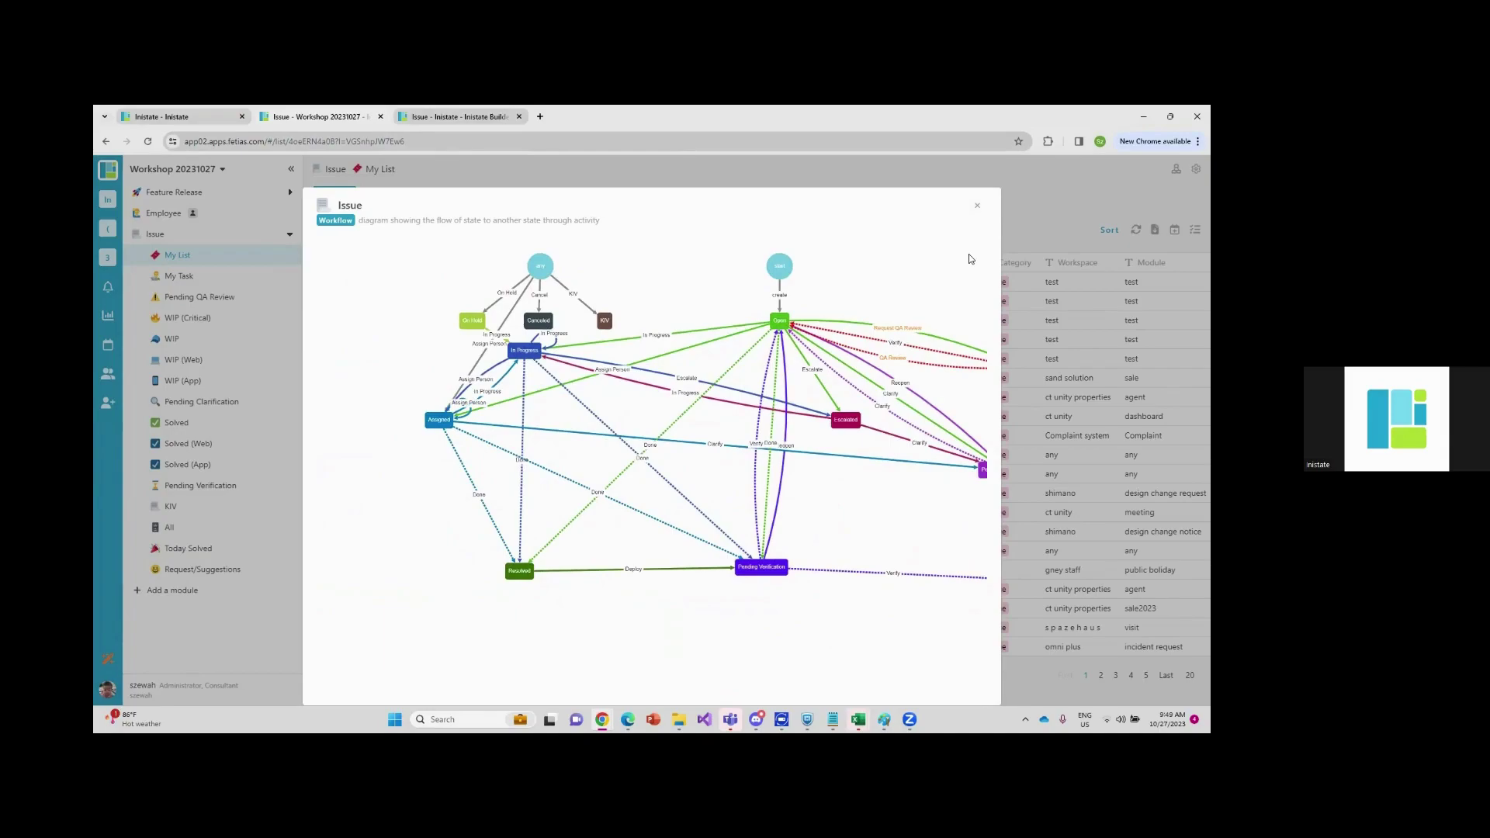
key(Escape)
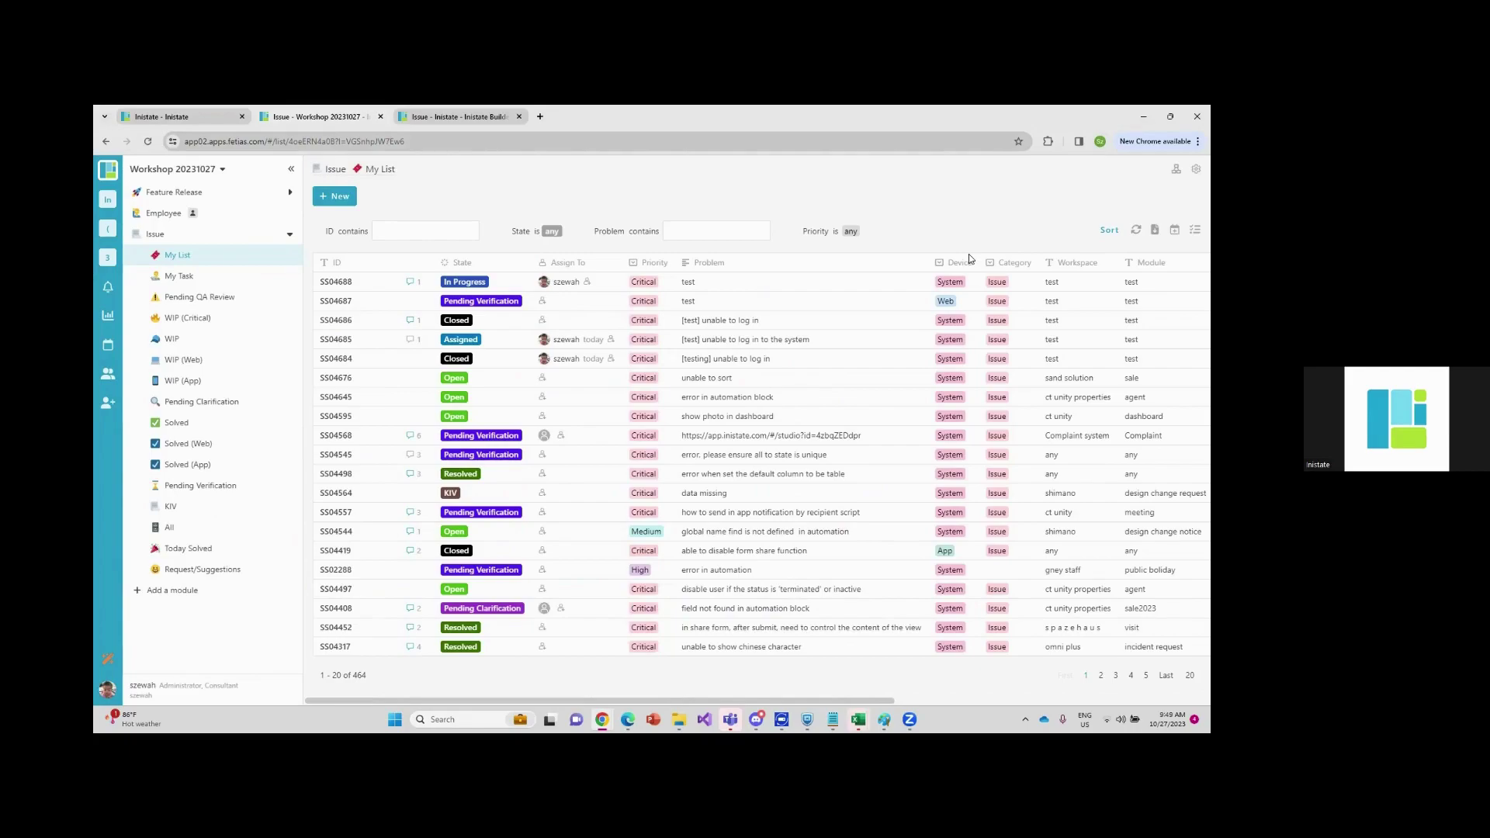
Filter My List to issues whose problem contains "test" and whose state is not Closed
click(502, 287)
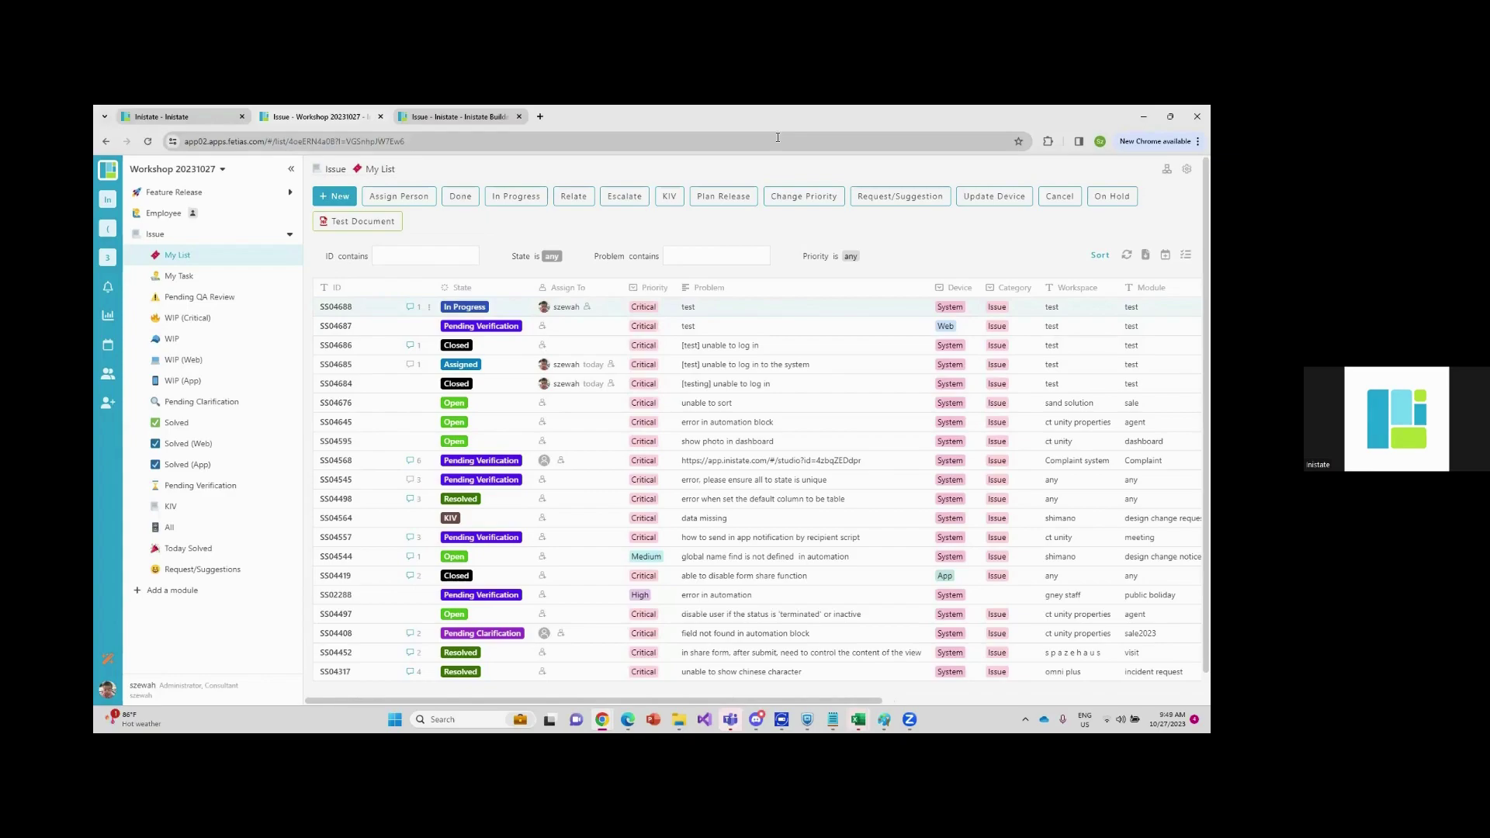
click(684, 253)
text(test)
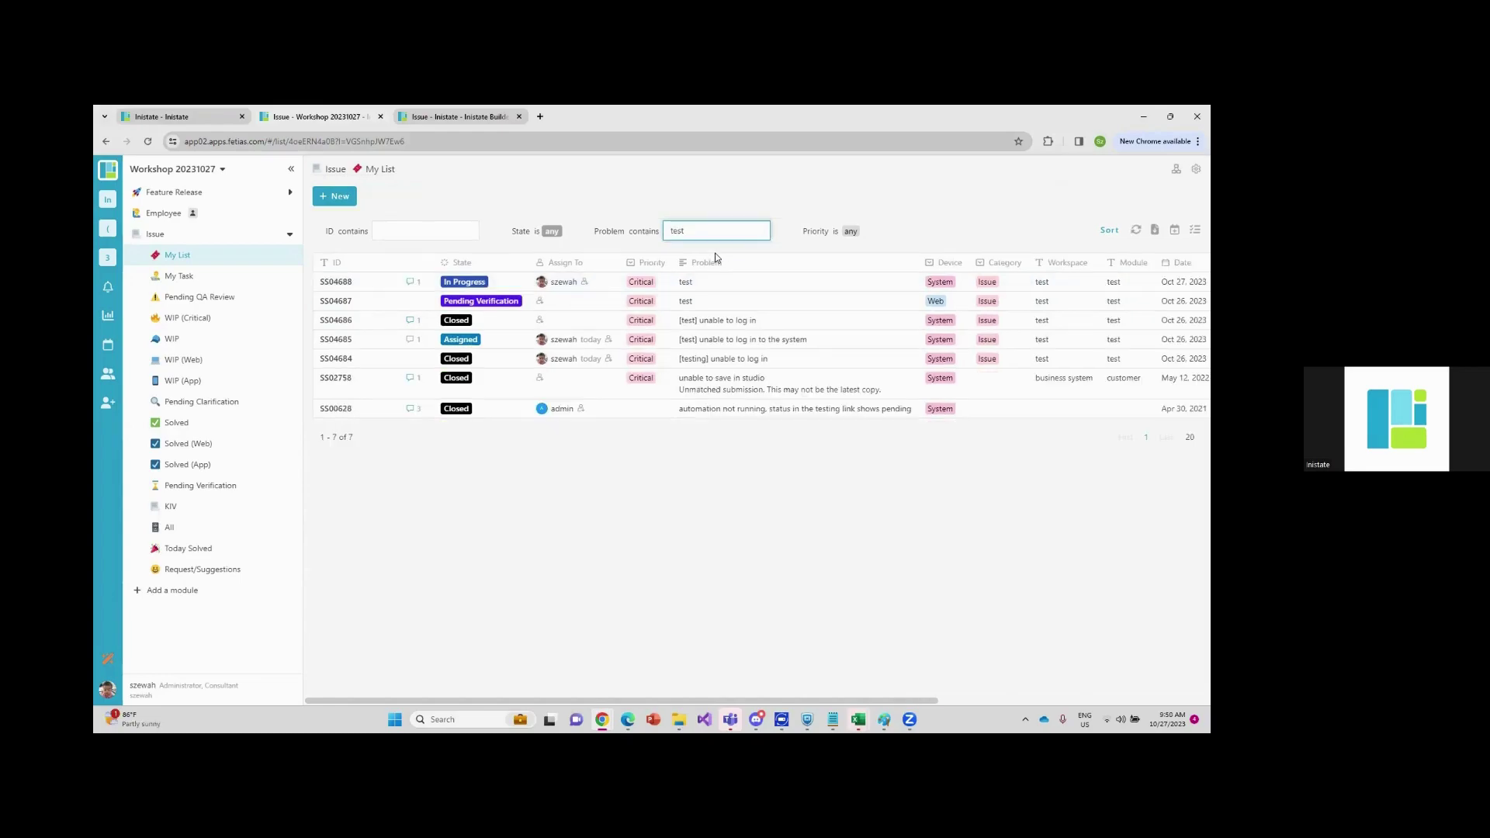
click(536, 232)
click(541, 270)
click(558, 232)
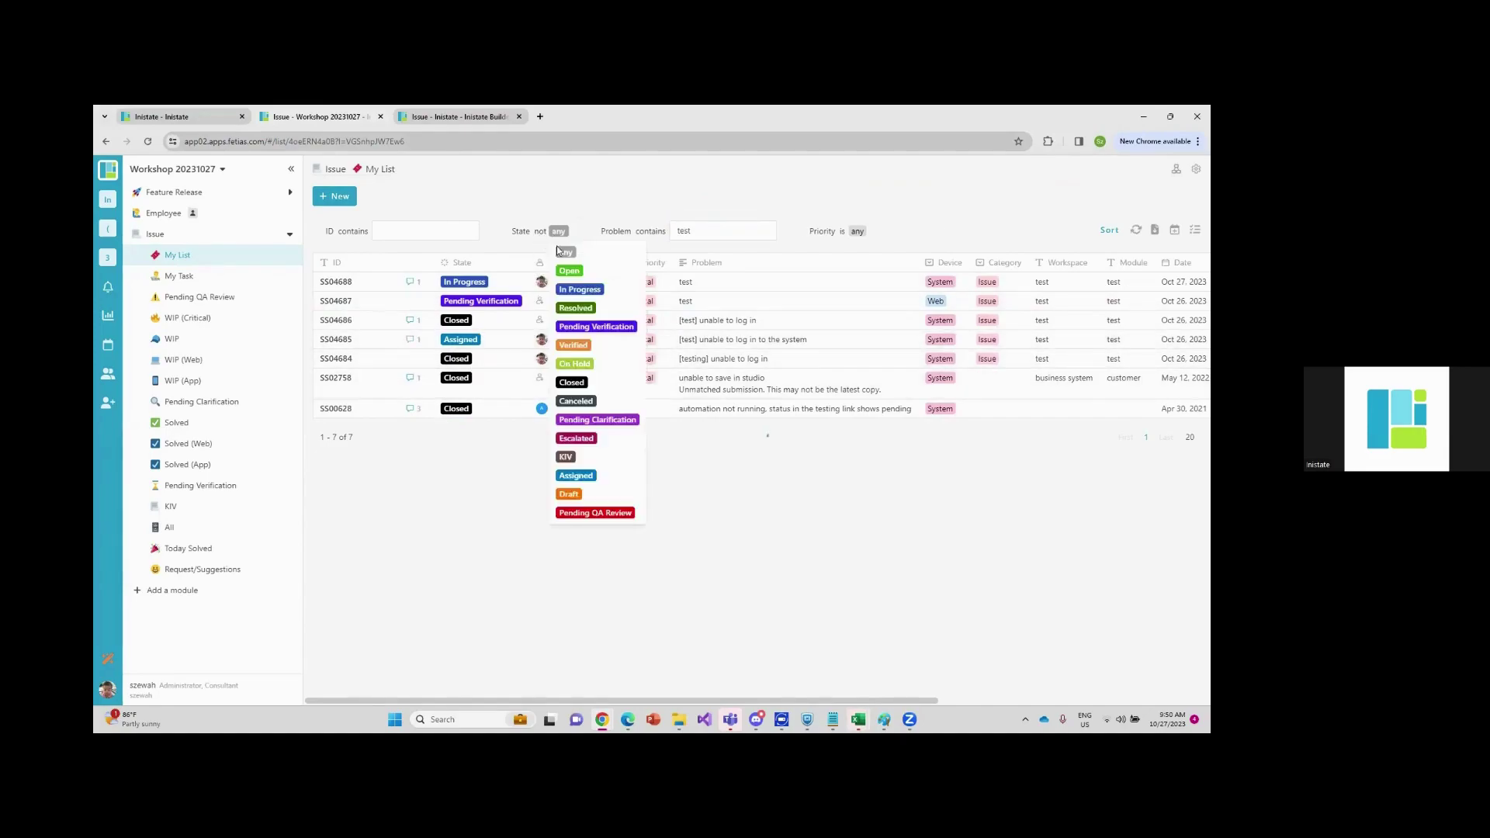
click(578, 383)
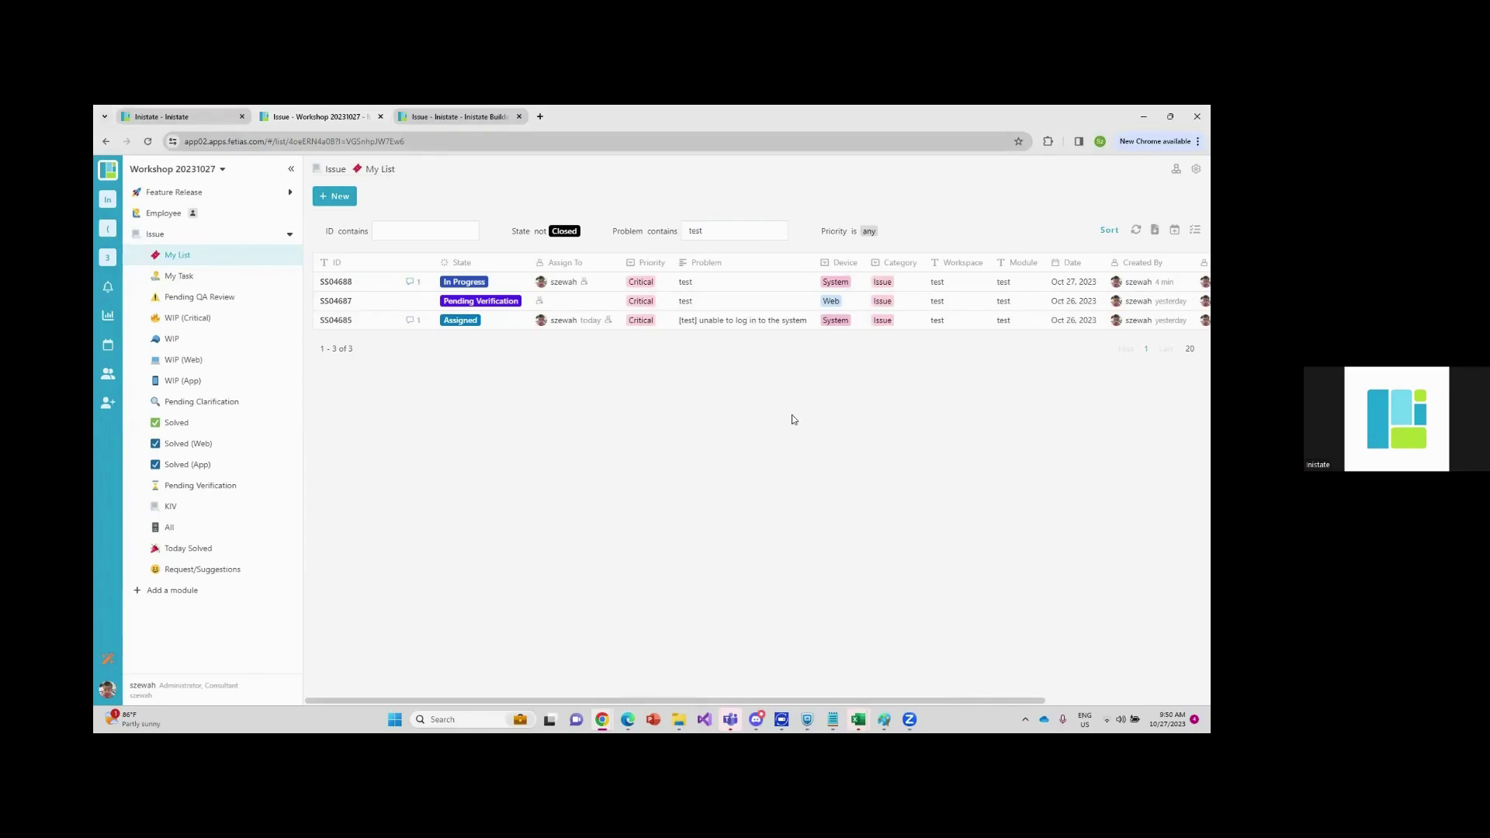
Export the filtered issue list to Excel and close the audit job workbook already open in Excel without saving it
click(1156, 231)
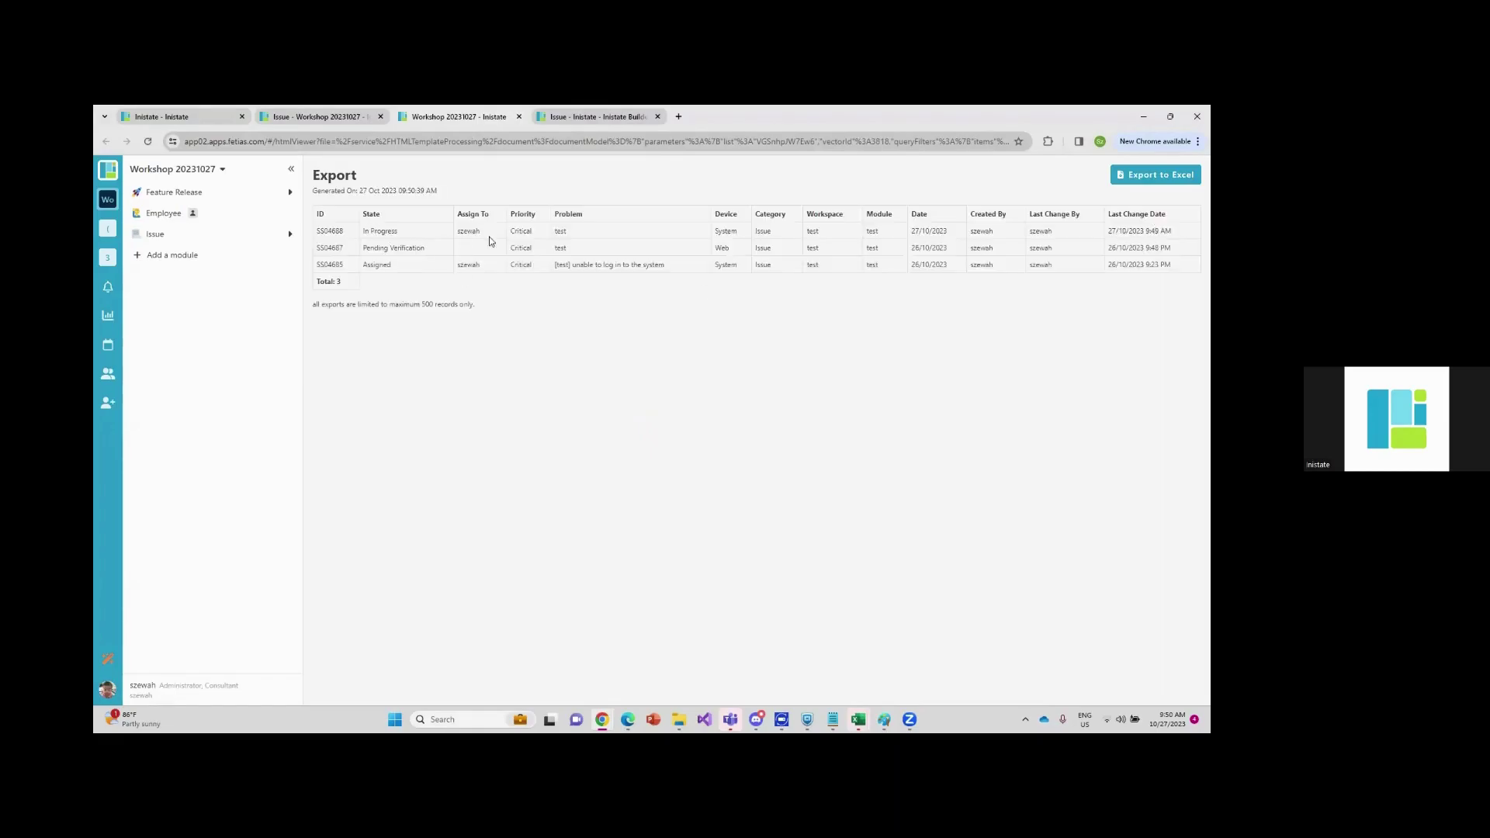
click(1158, 177)
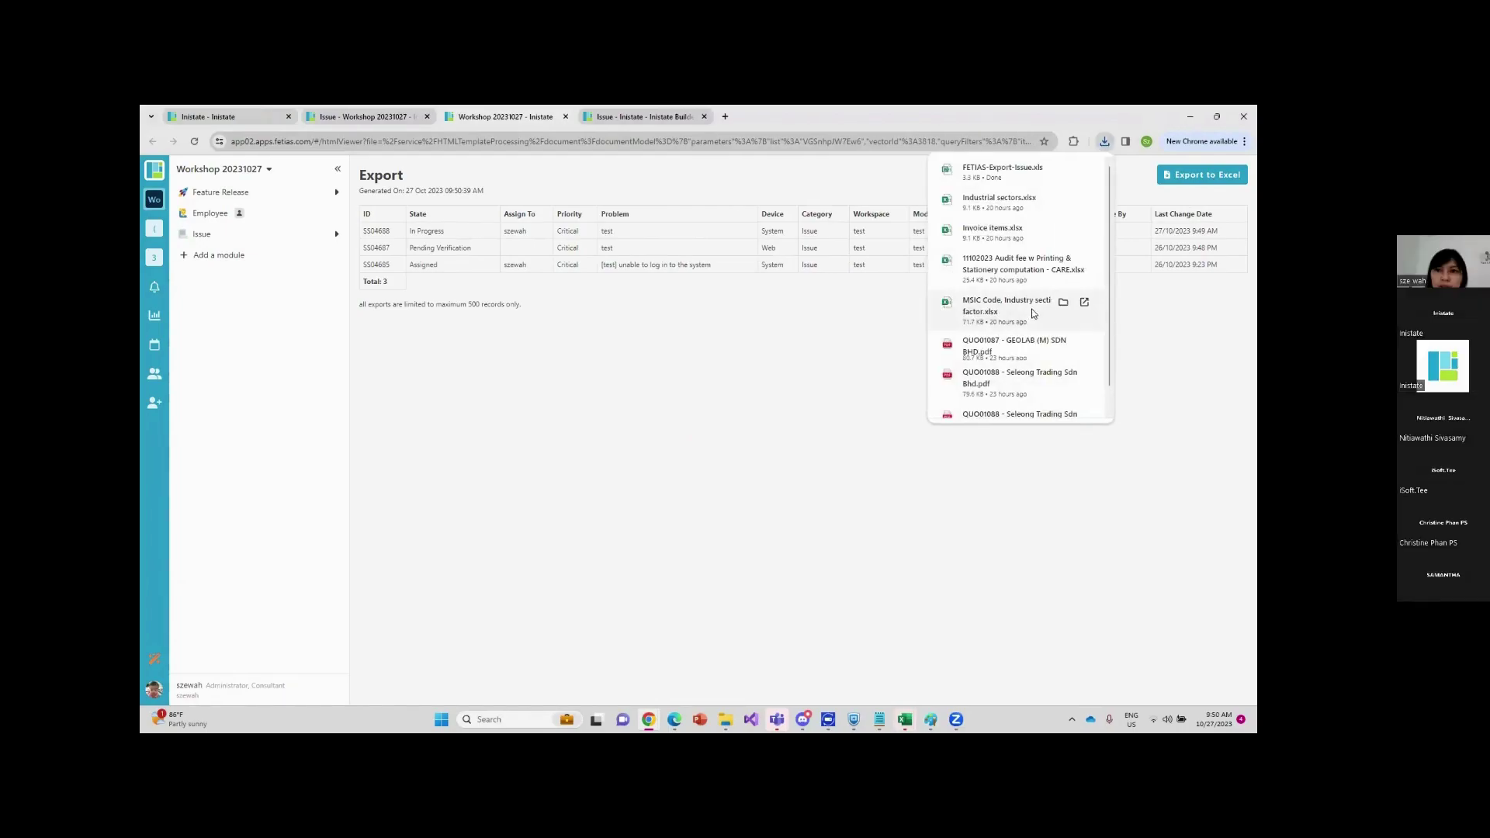
click(1001, 194)
click(712, 443)
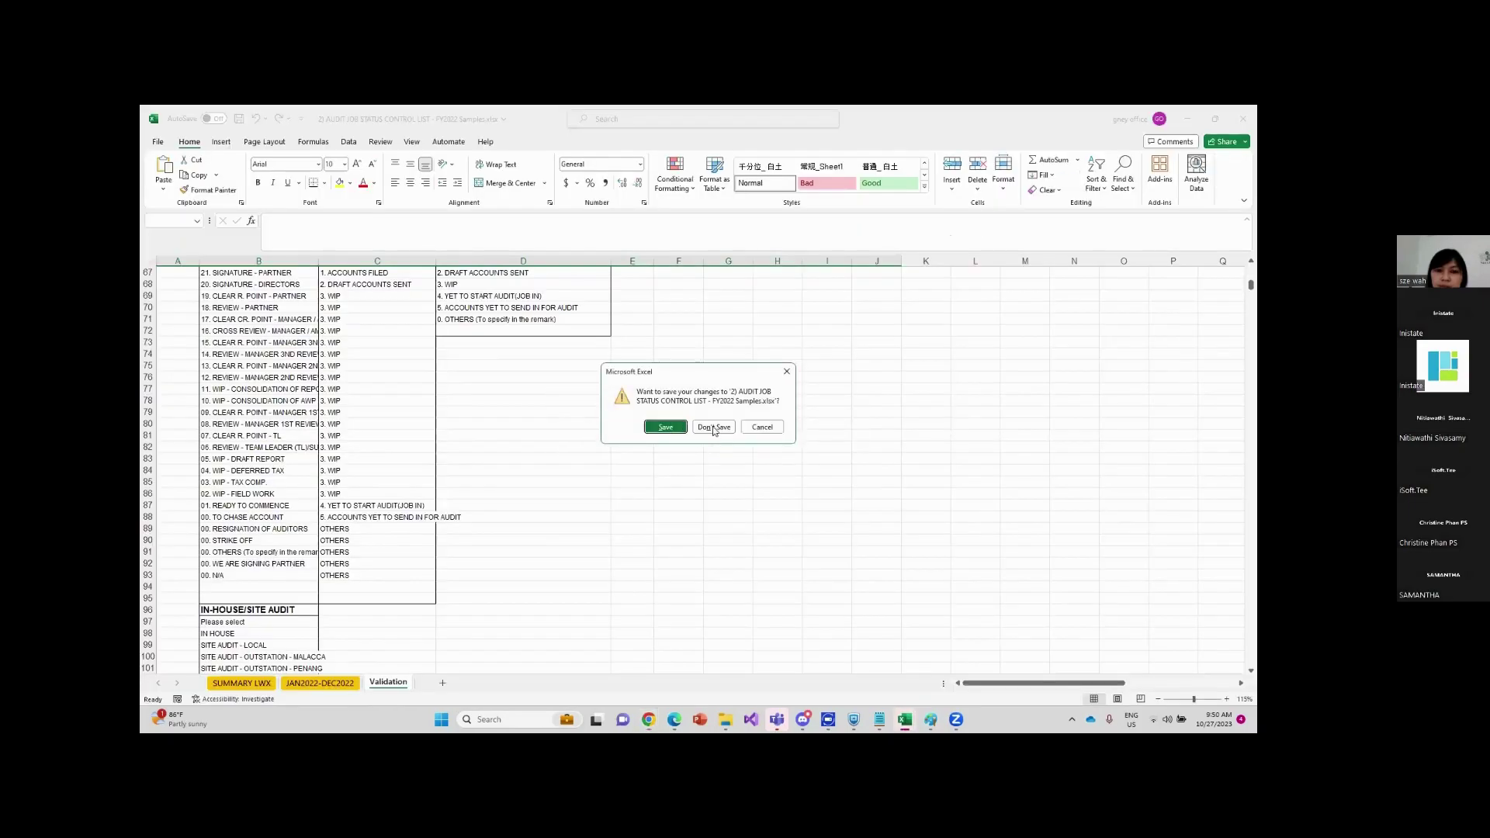
click(713, 426)
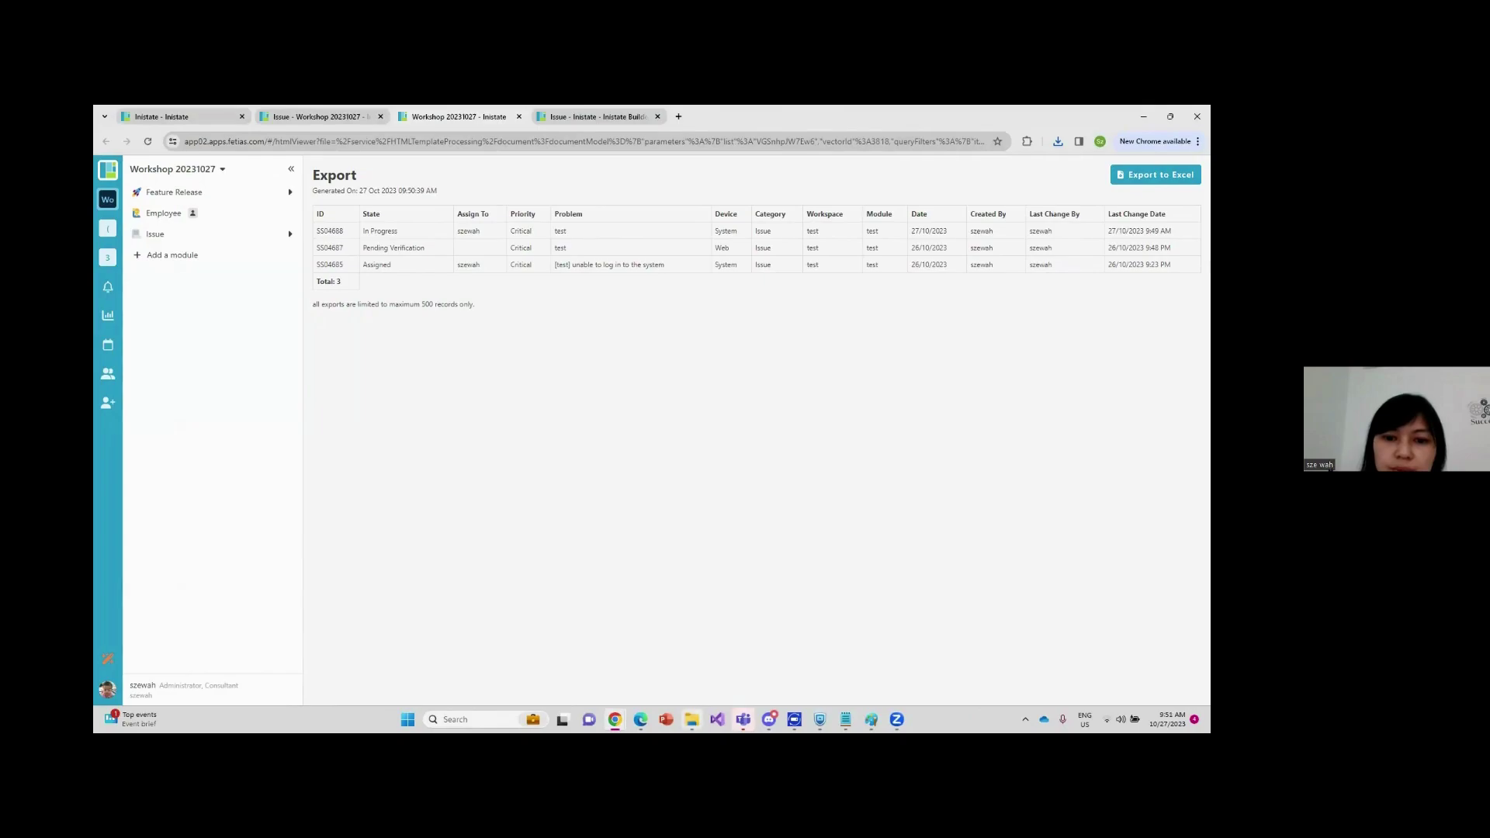
Open the exported file FETIAS-Export-Issue.xls from the Downloads folder in File Explorer
click(691, 719)
click(613, 344)
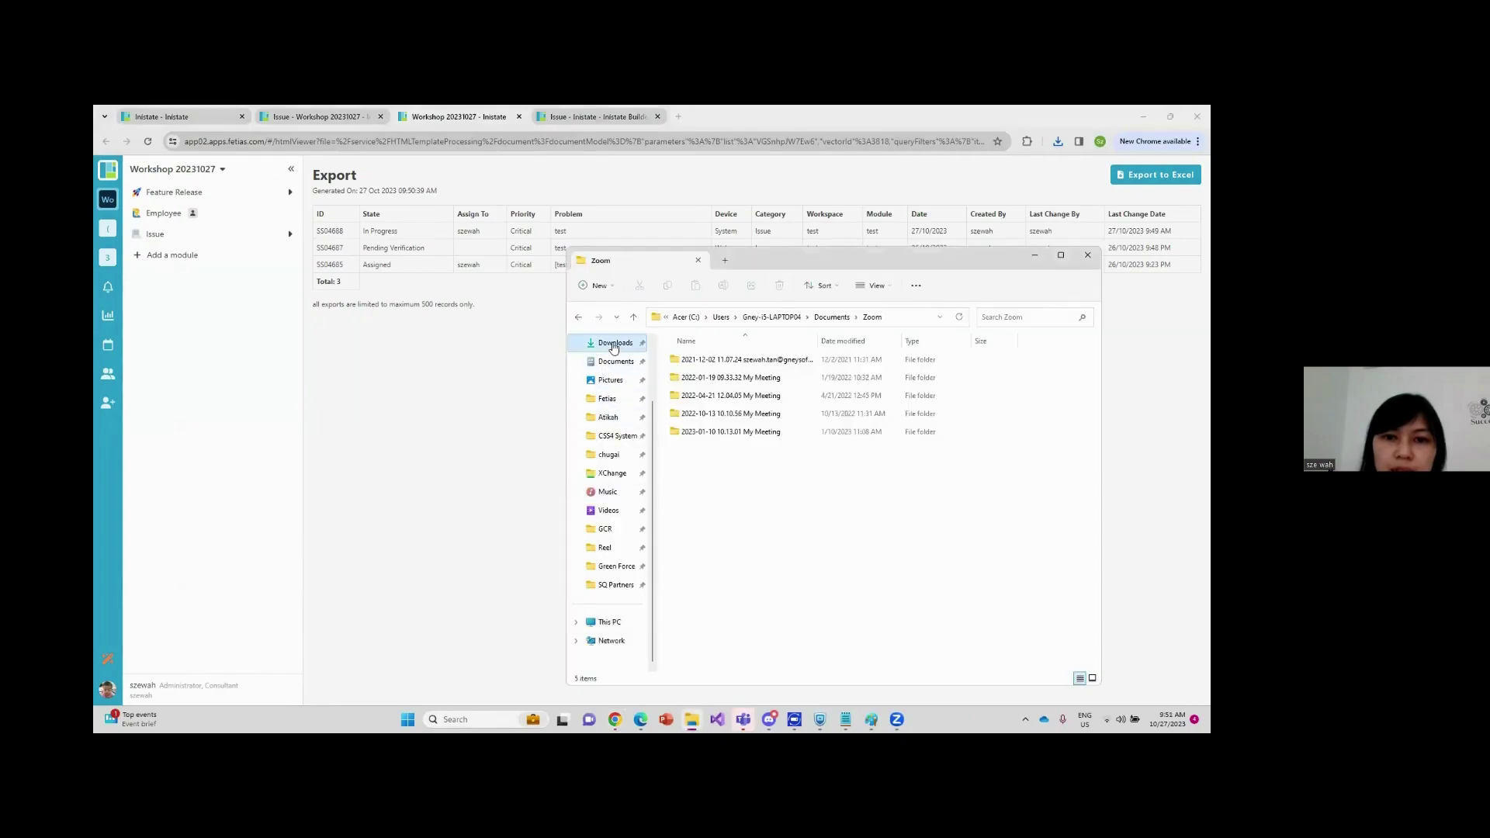
click(719, 377)
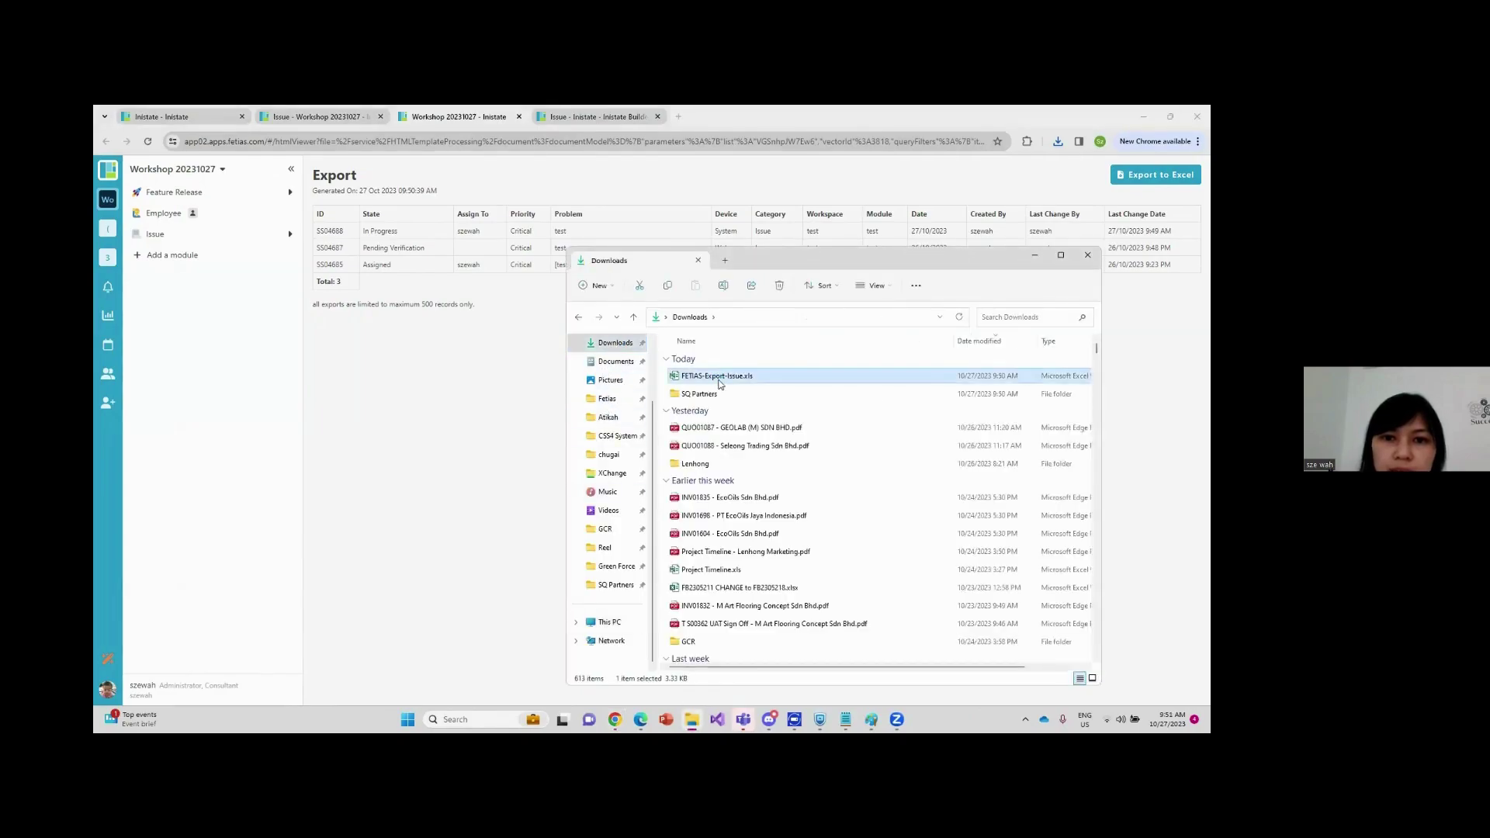
double_click(720, 381)
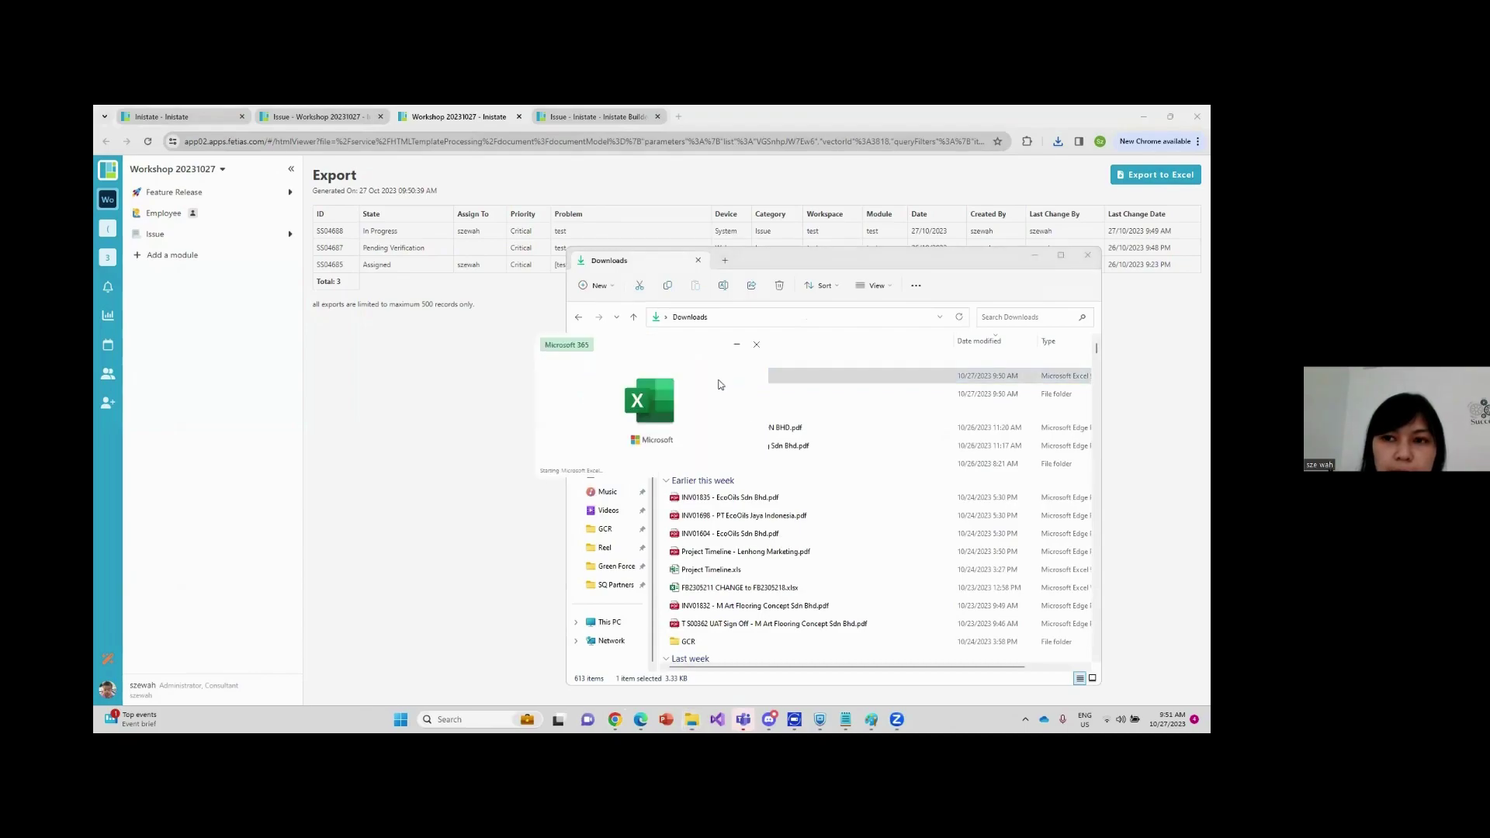
click(610, 444)
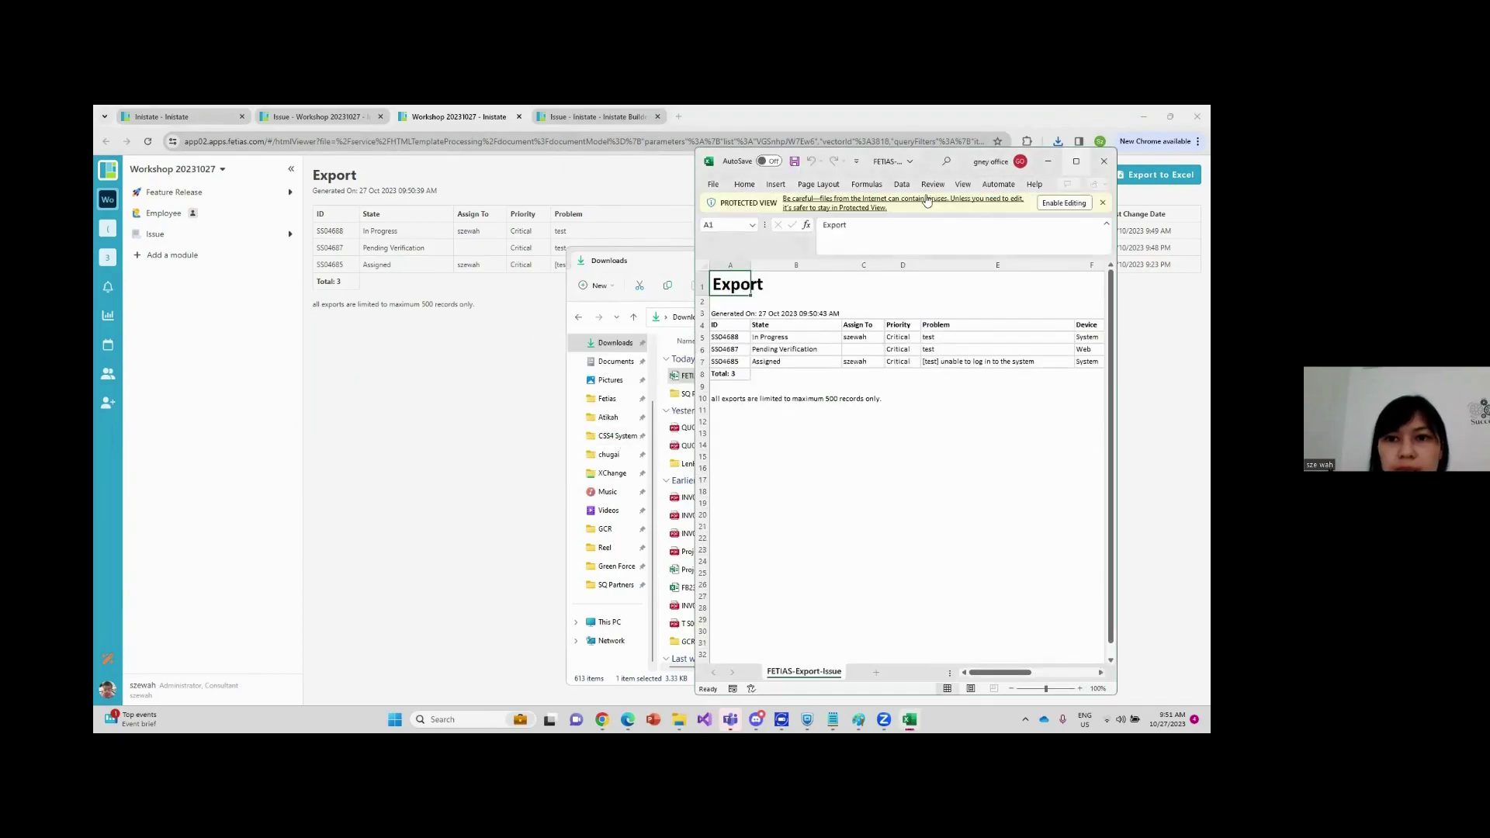
Maximize the exported workbook, review its issue table, and minimize the workbook
click(1075, 161)
click(388, 349)
drag(130, 284, 863, 310)
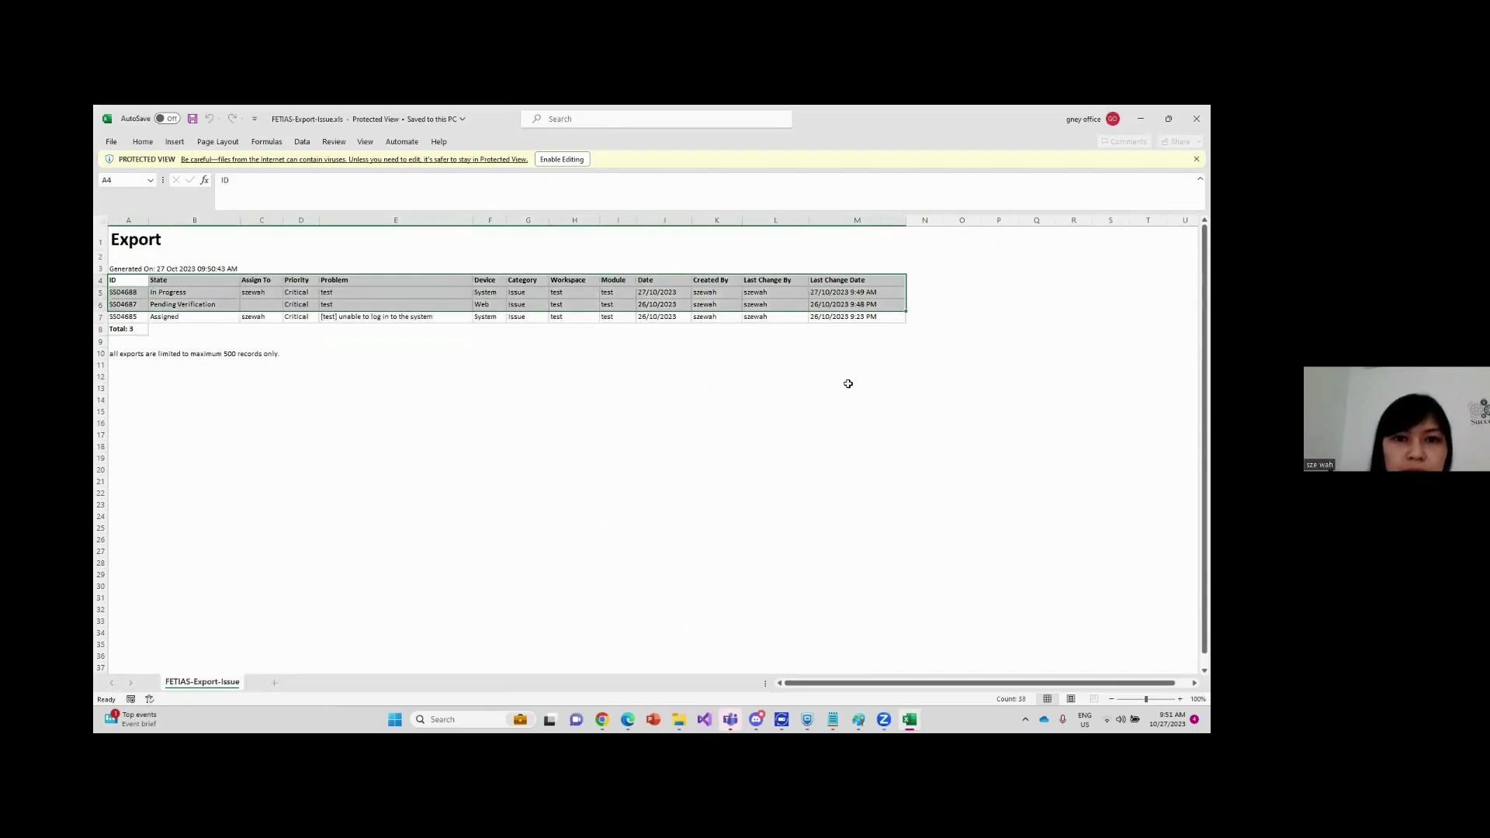
click(848, 383)
click(593, 354)
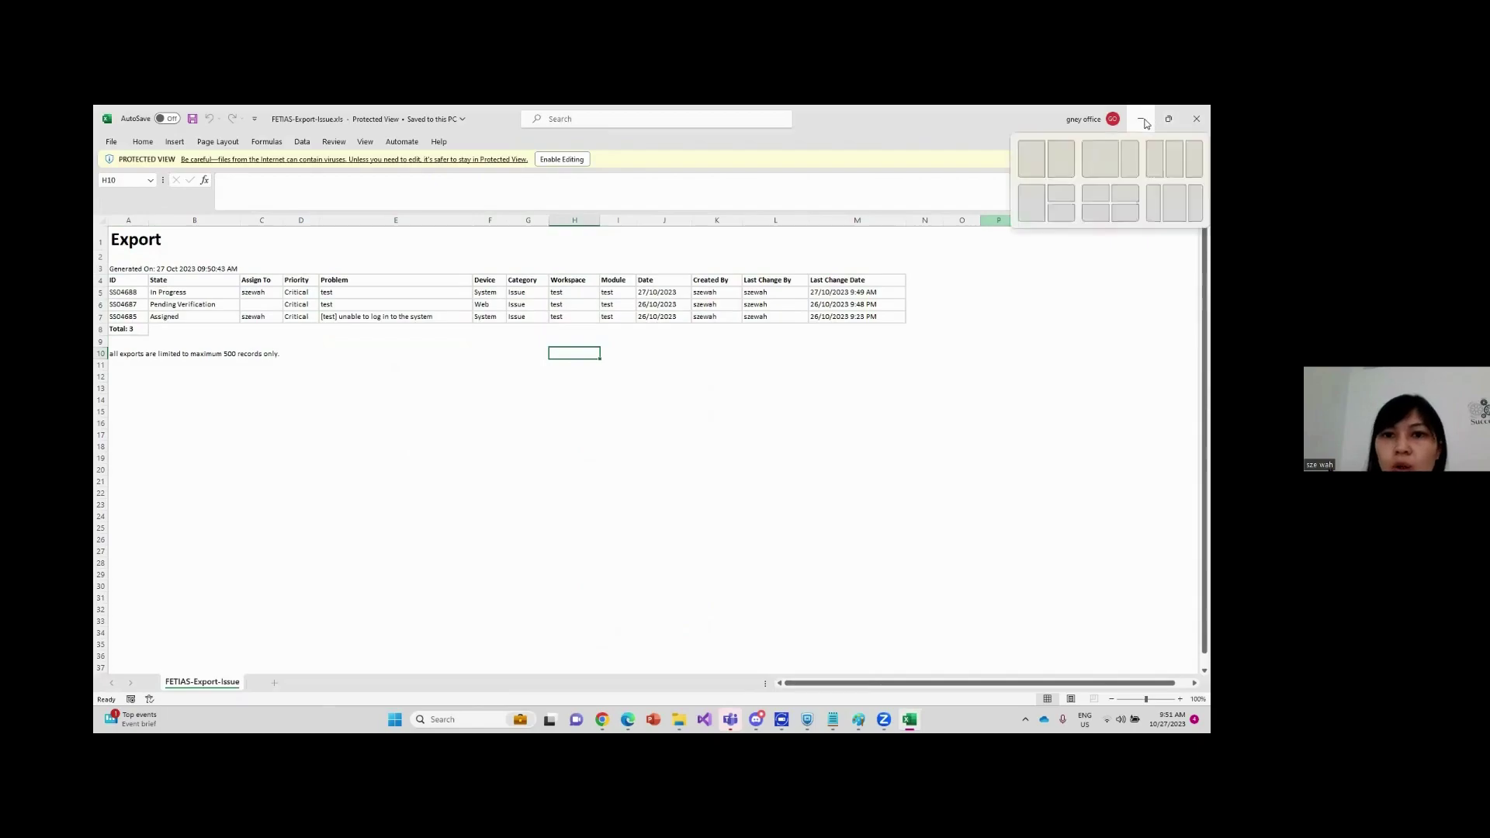
click(1144, 120)
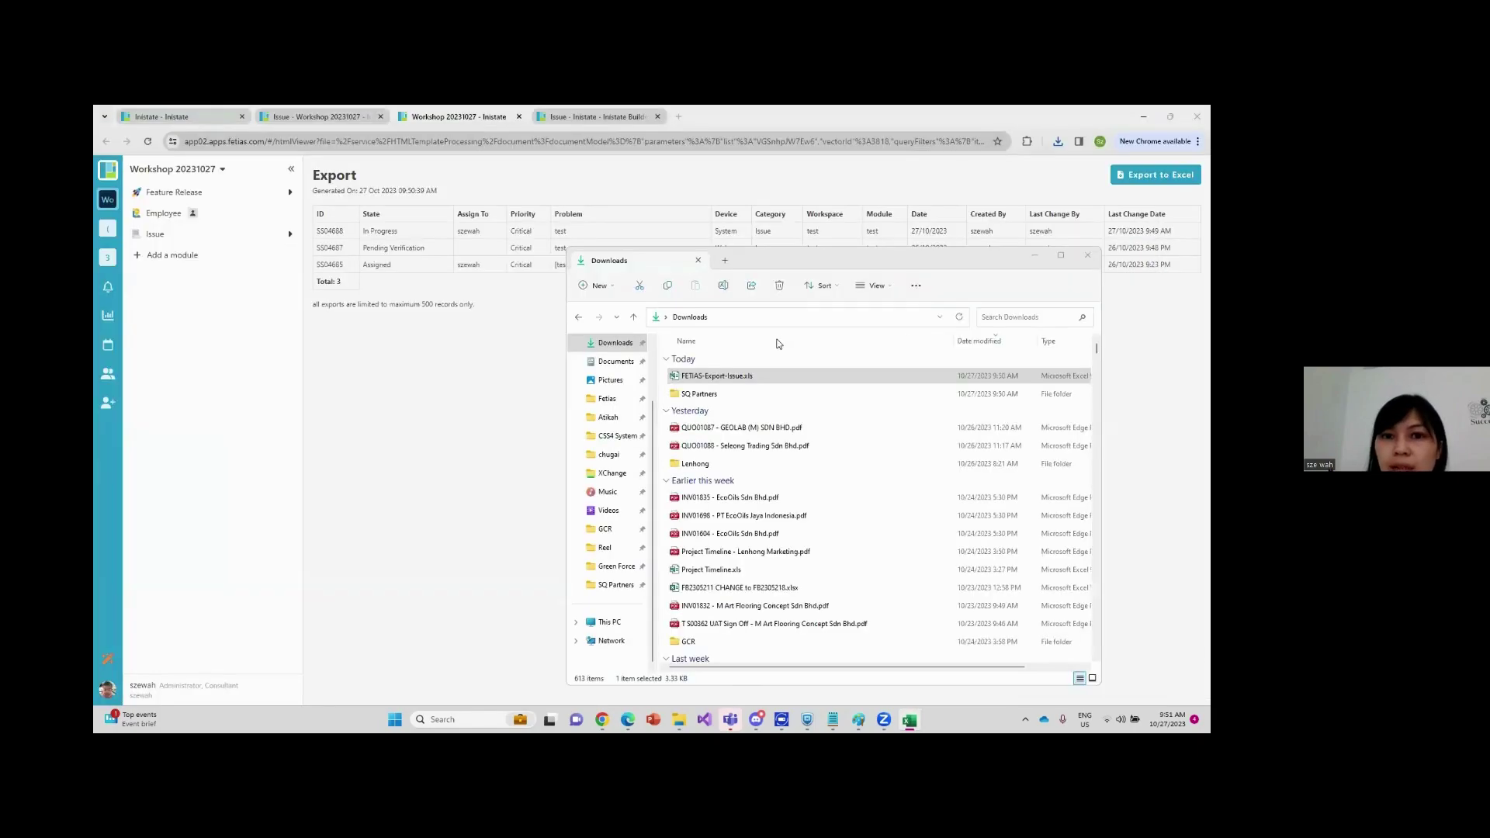
Return to the issue list in the browser and open the dashboard to view the WIP (Critical) chart
drag(863, 263, 715, 261)
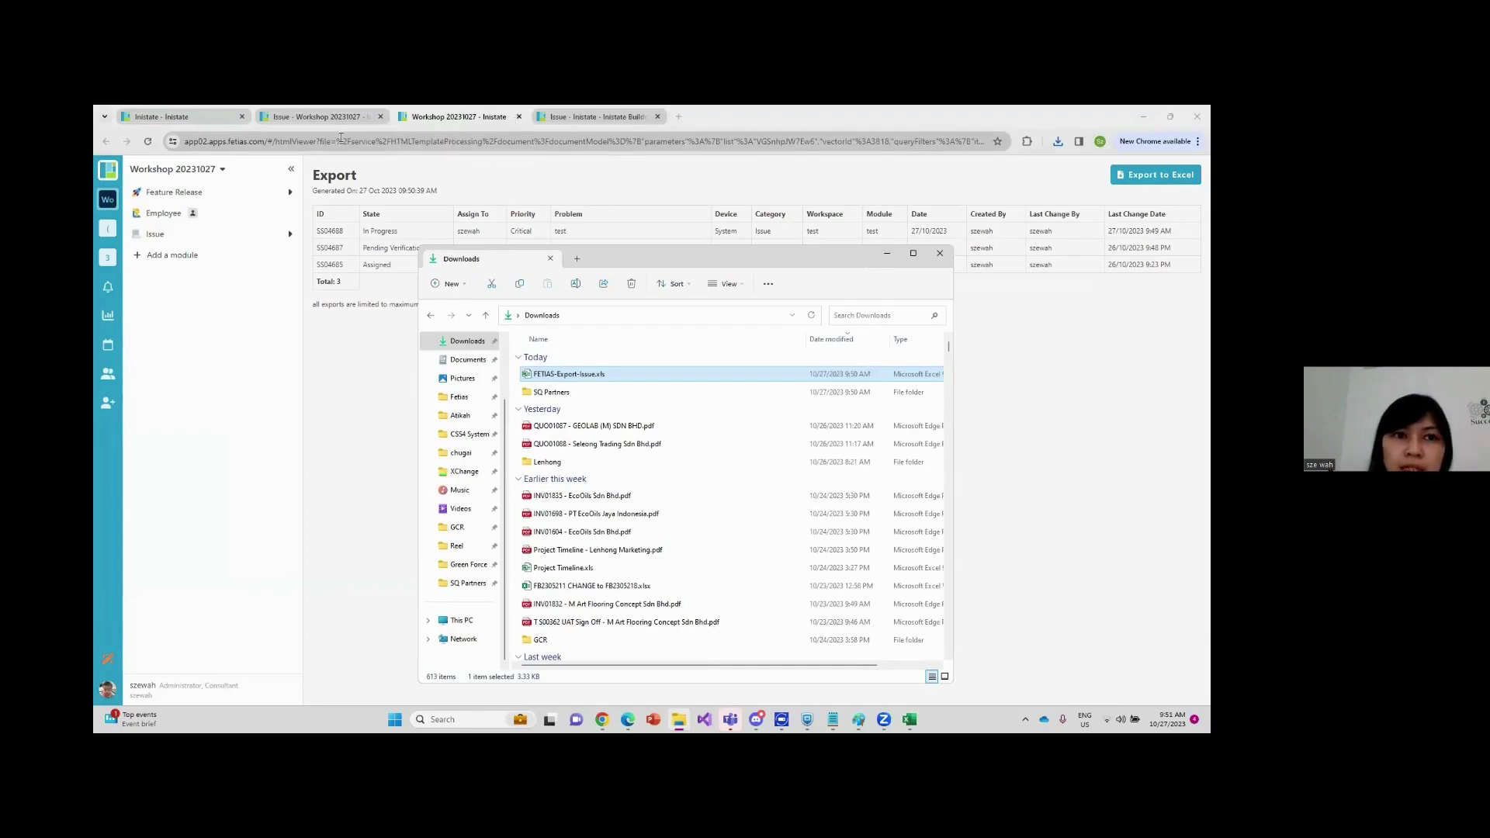
click(331, 116)
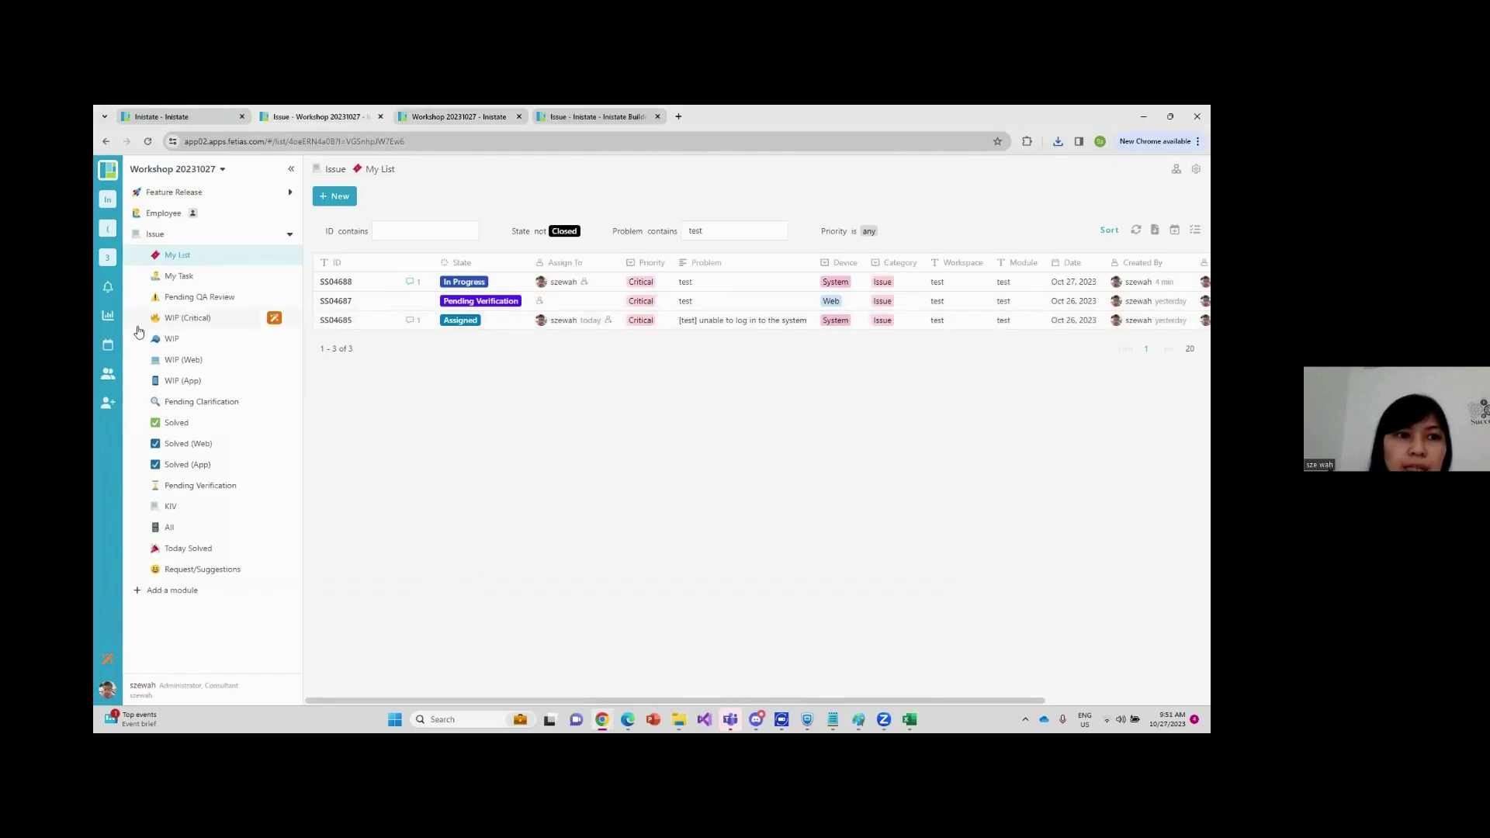
click(109, 317)
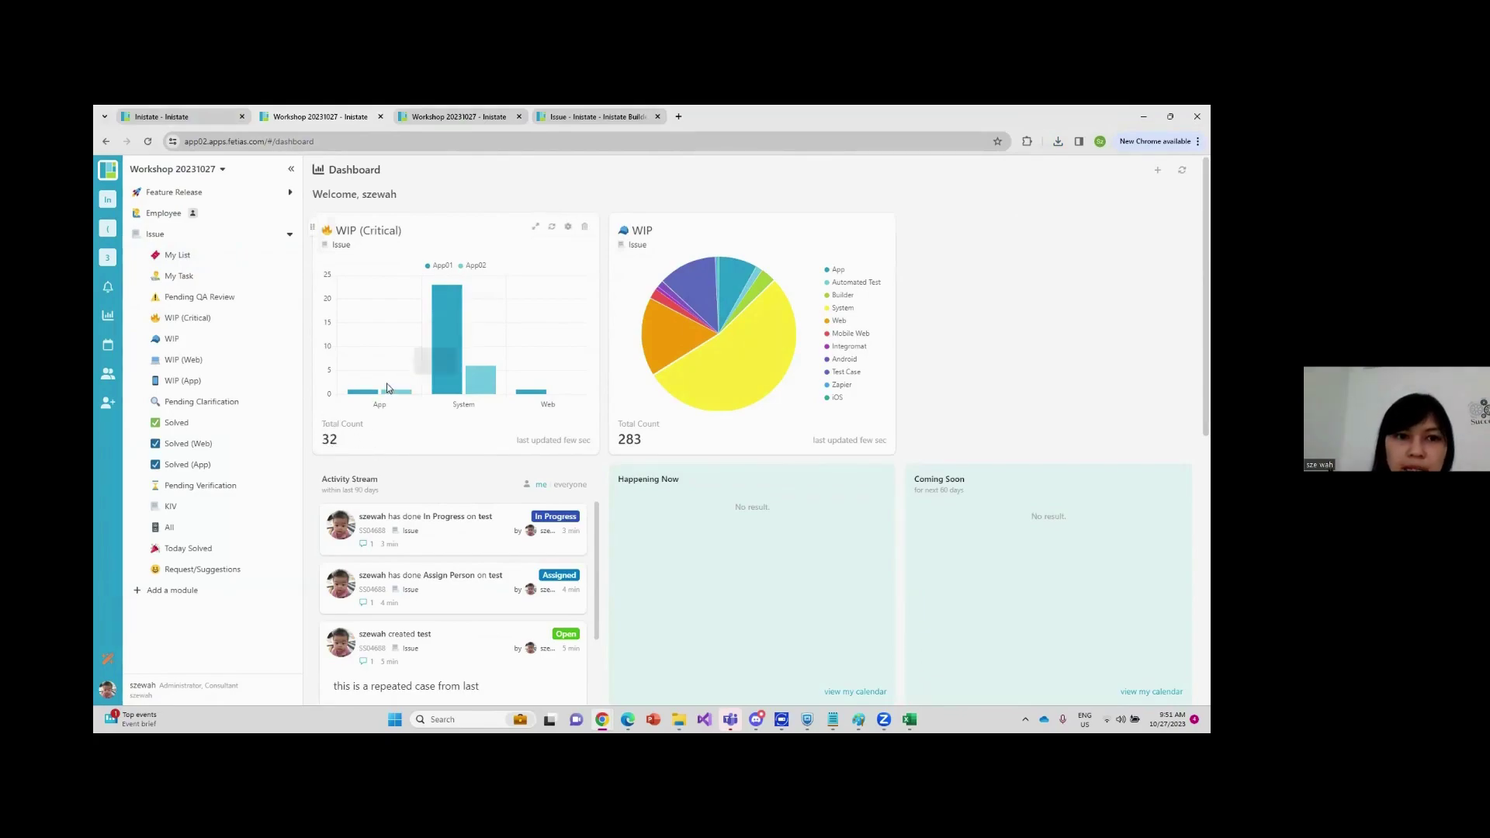
mouse_move(364, 395)
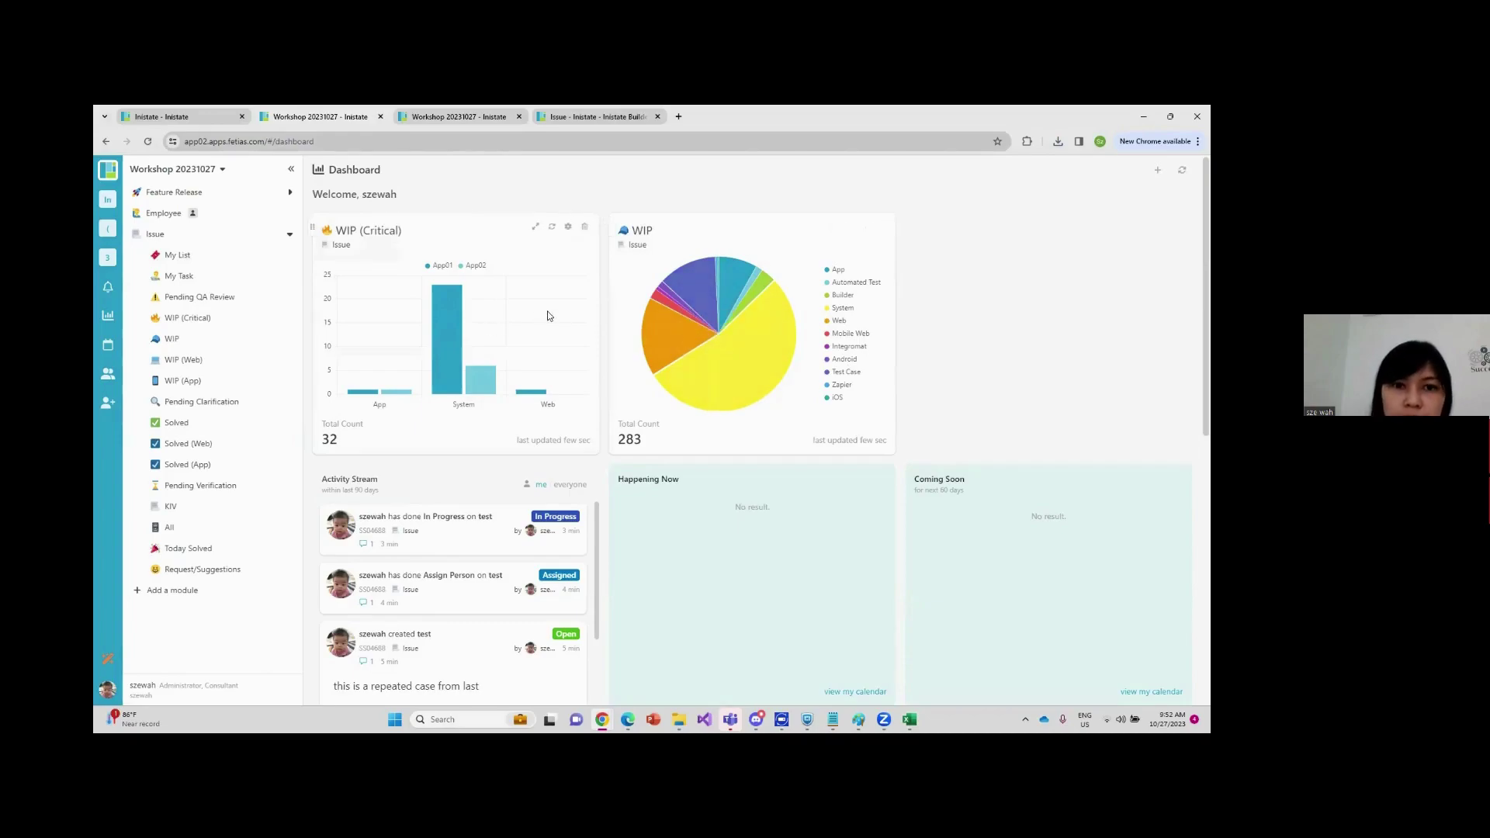
Open the All issue list and replace the Problem condition with a filter for Server is App01
click(175, 534)
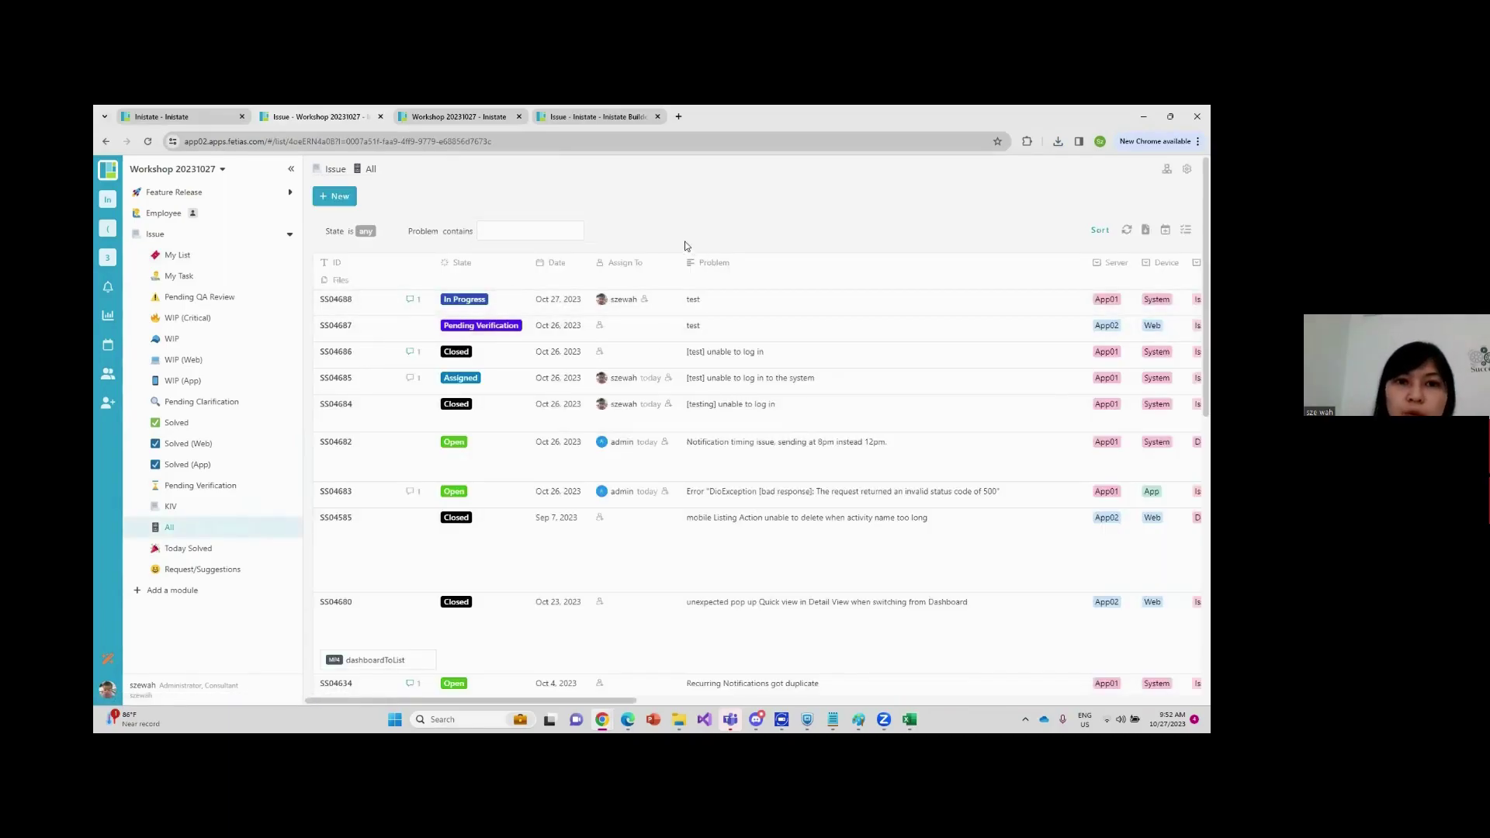
click(423, 231)
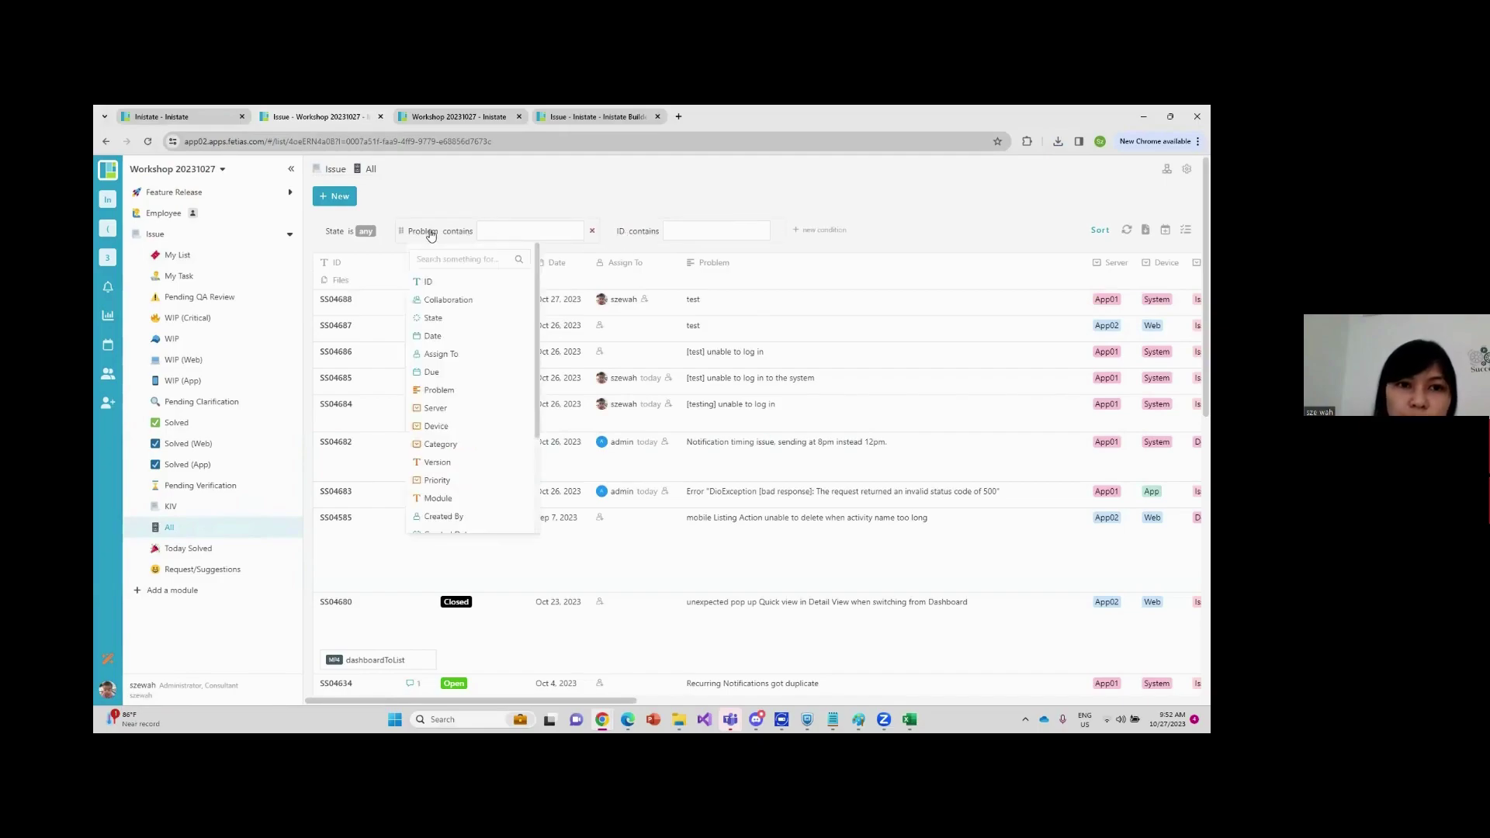
click(464, 407)
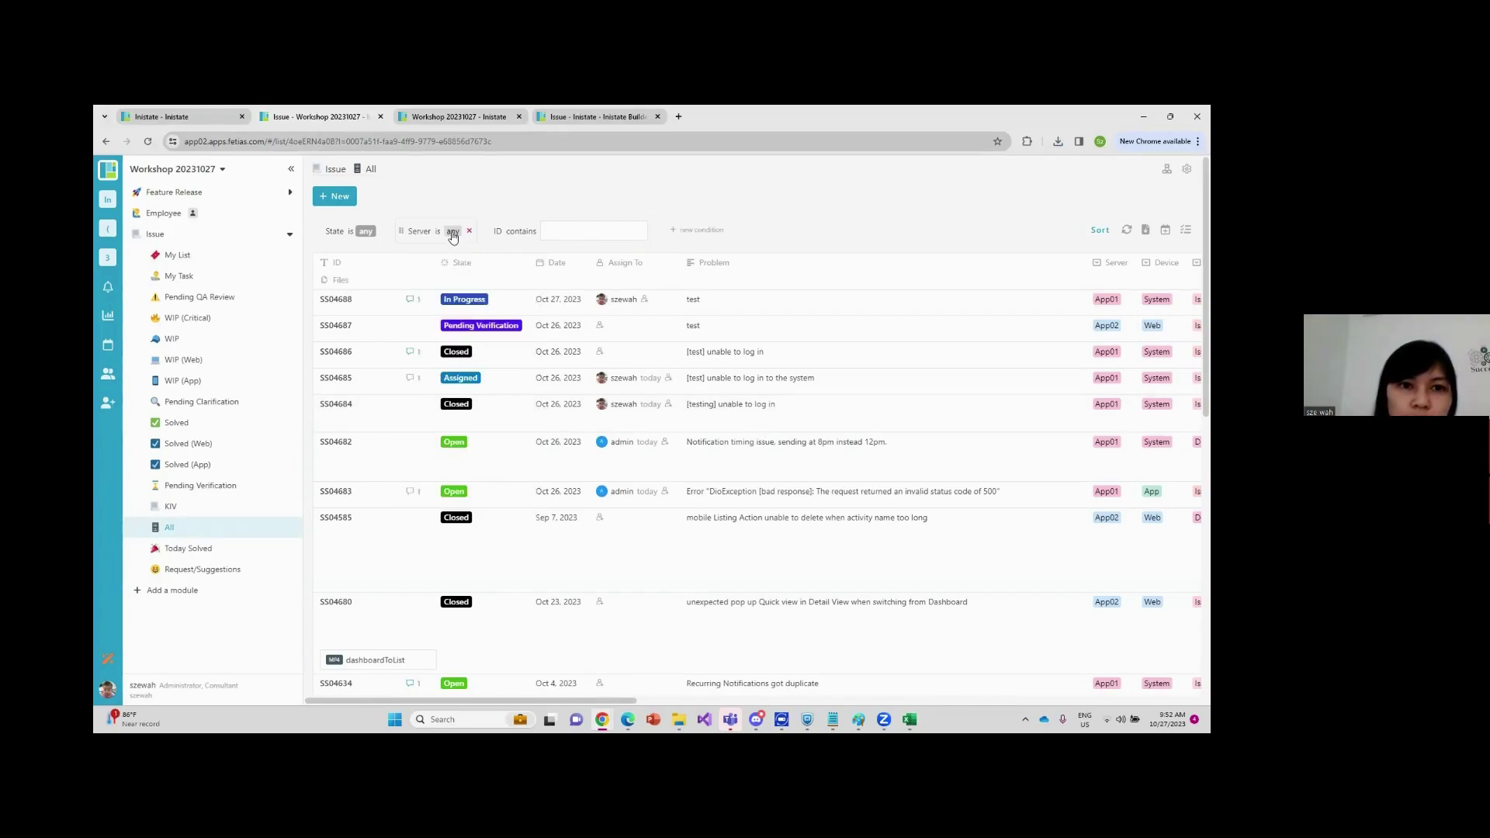
click(453, 232)
click(469, 273)
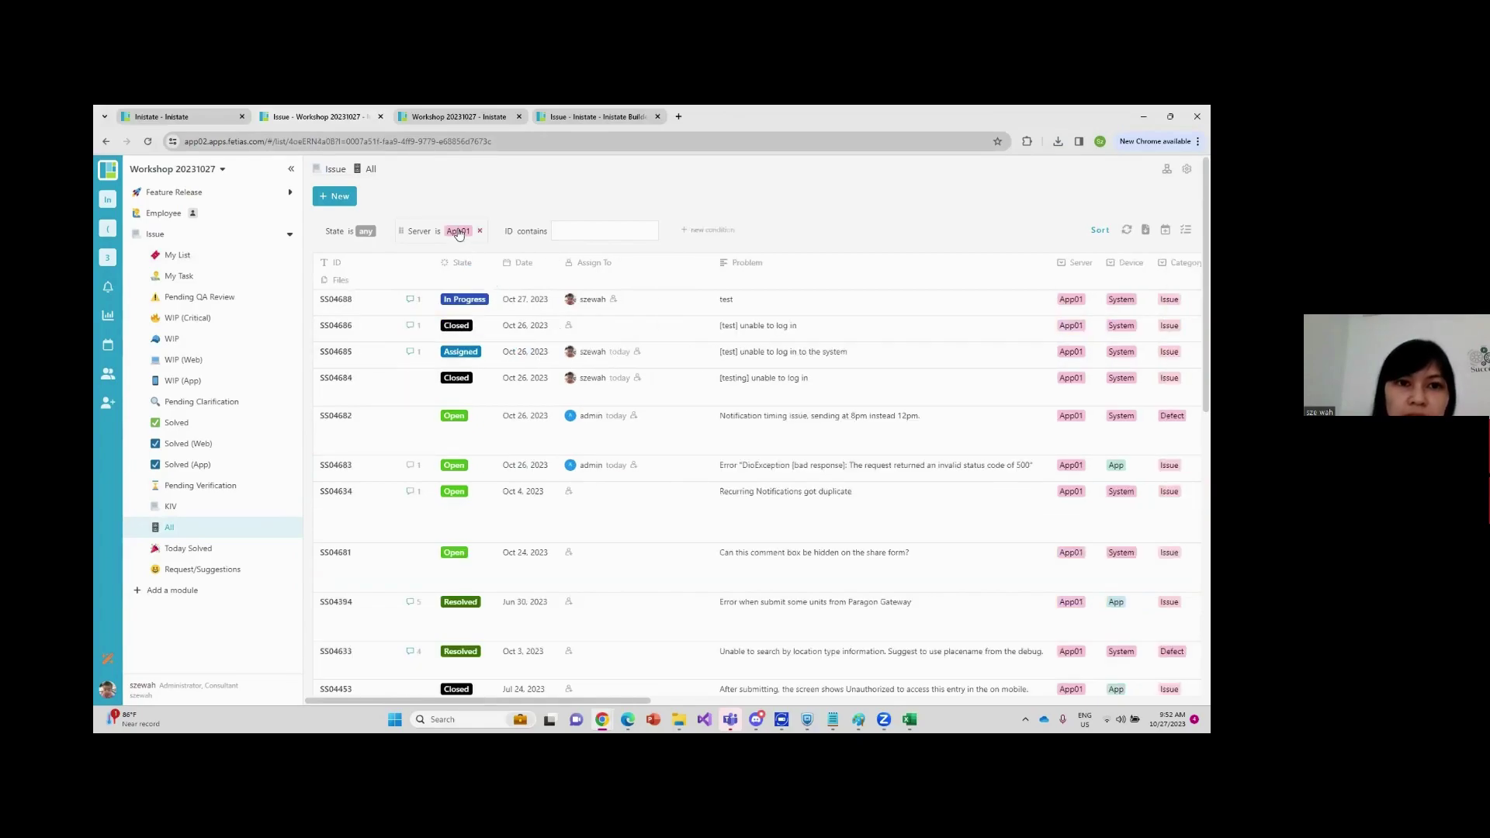
Replace the Server condition in the All issue list with a filter for Category is Issue
click(459, 232)
click(420, 231)
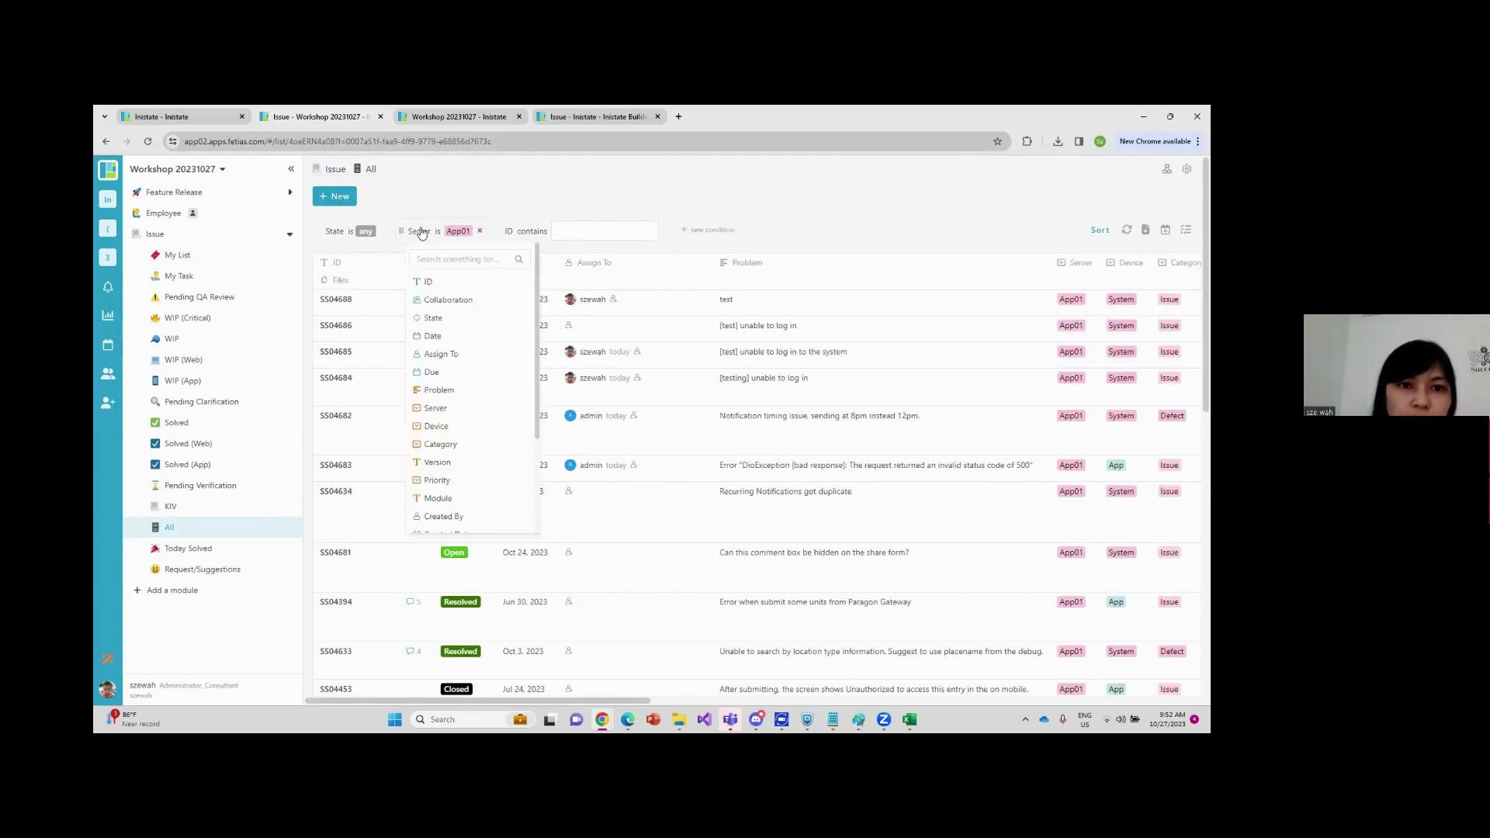
click(440, 445)
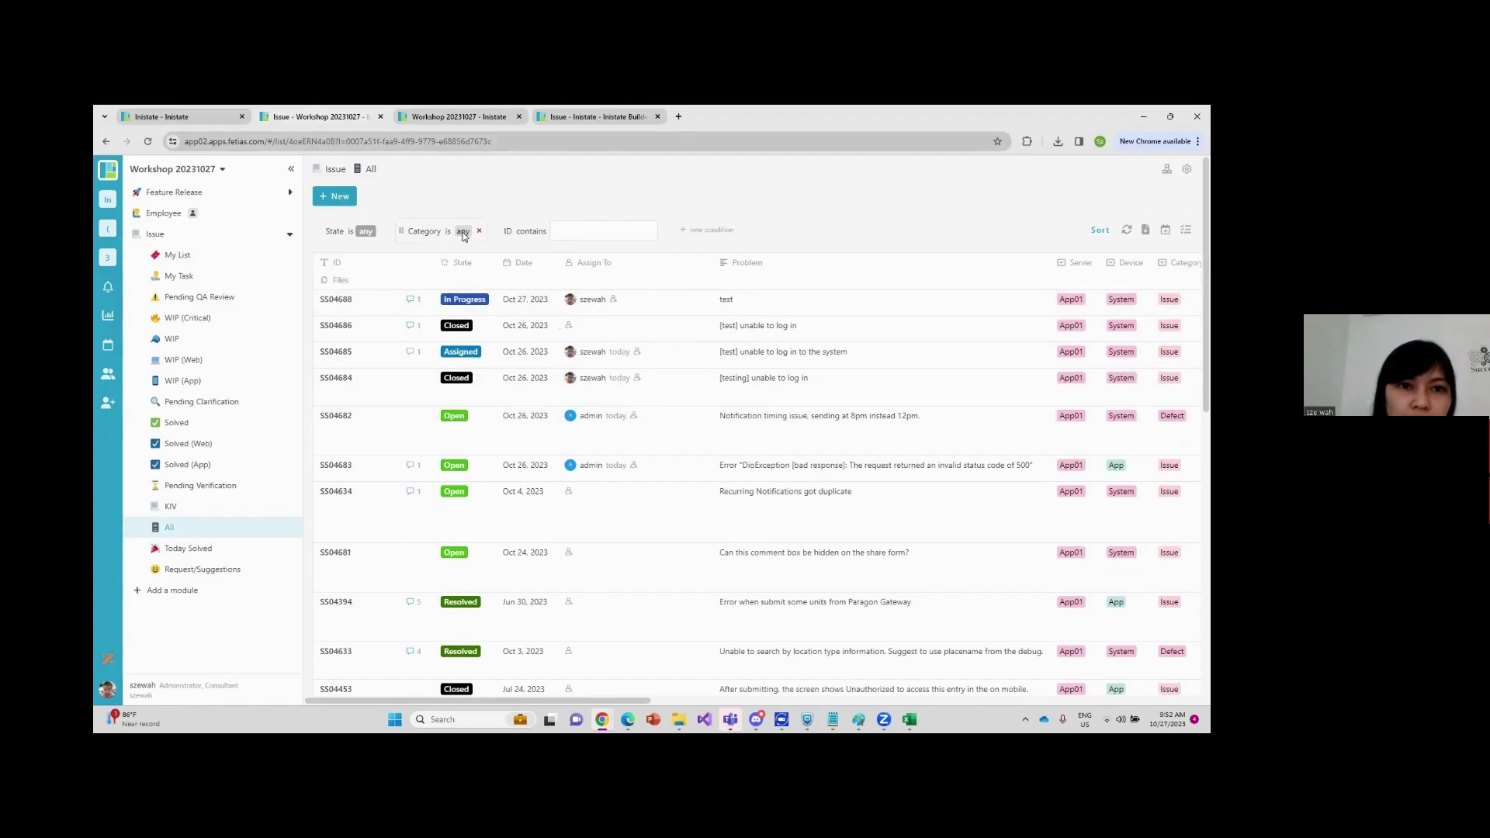
click(463, 233)
click(472, 272)
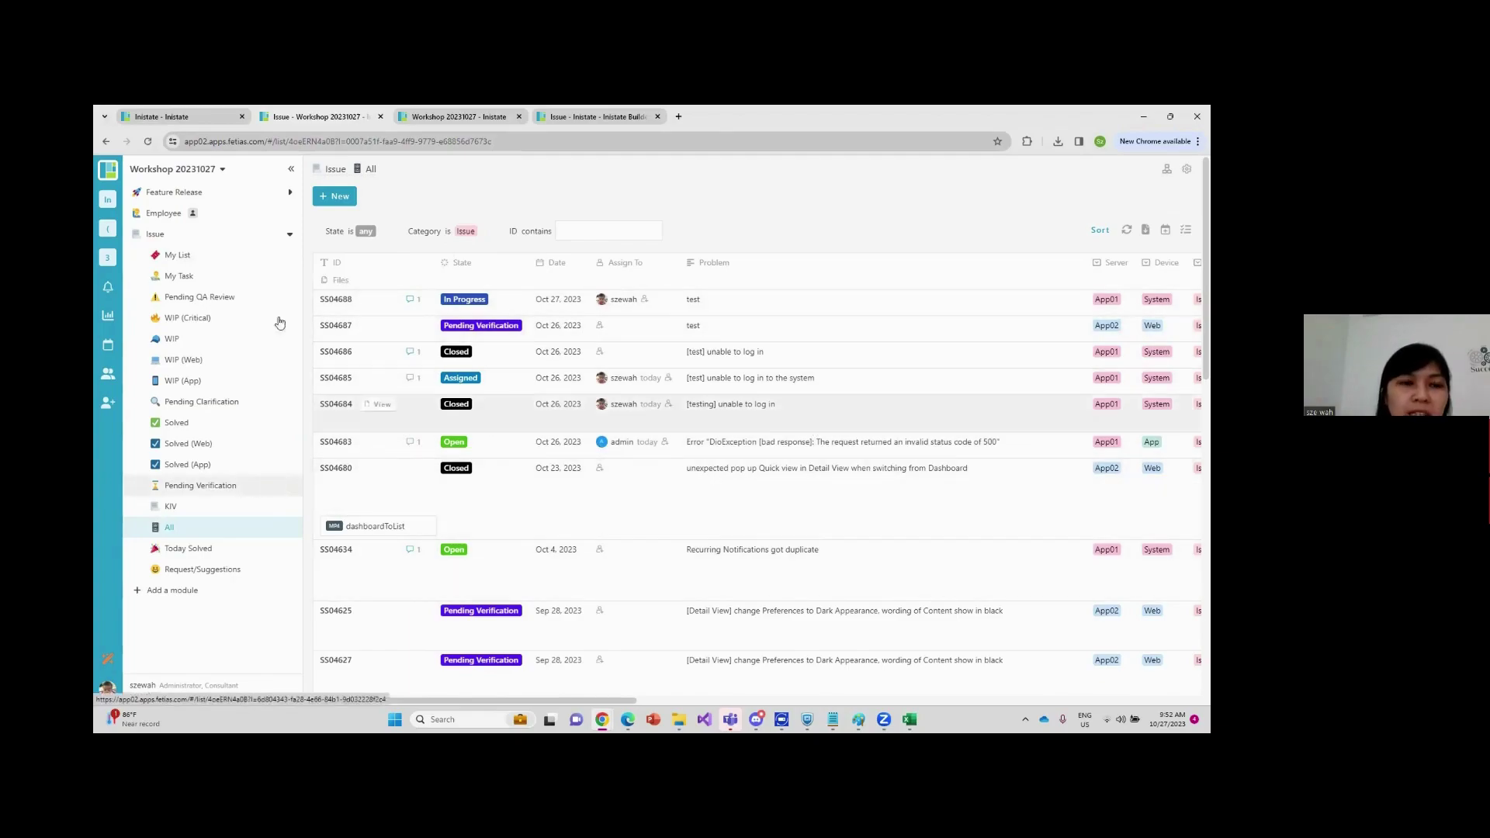
View the My List, My Task and Pending QA Review listings of the Issue module one after another
click(174, 256)
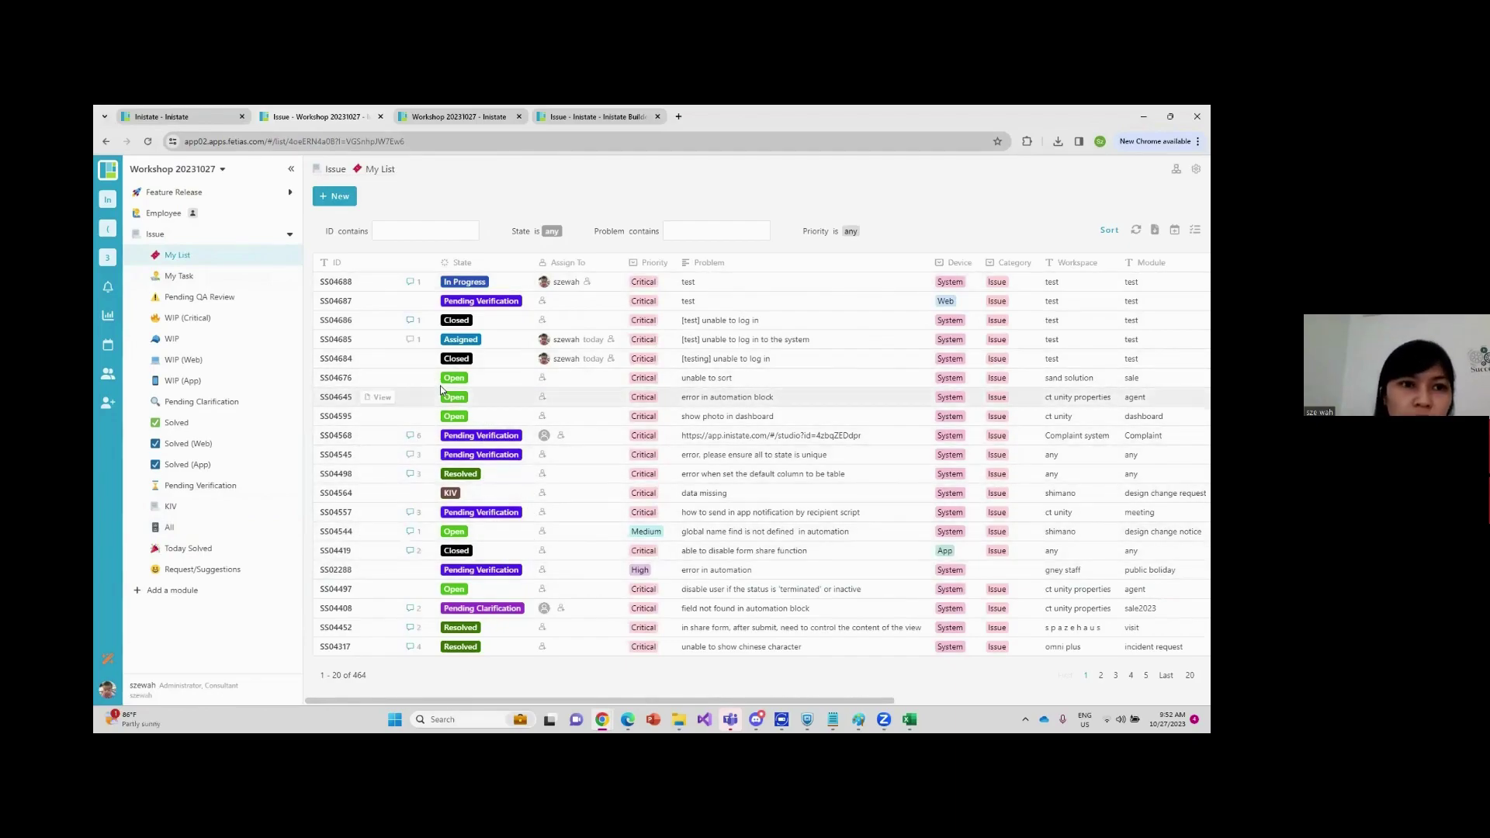
click(195, 284)
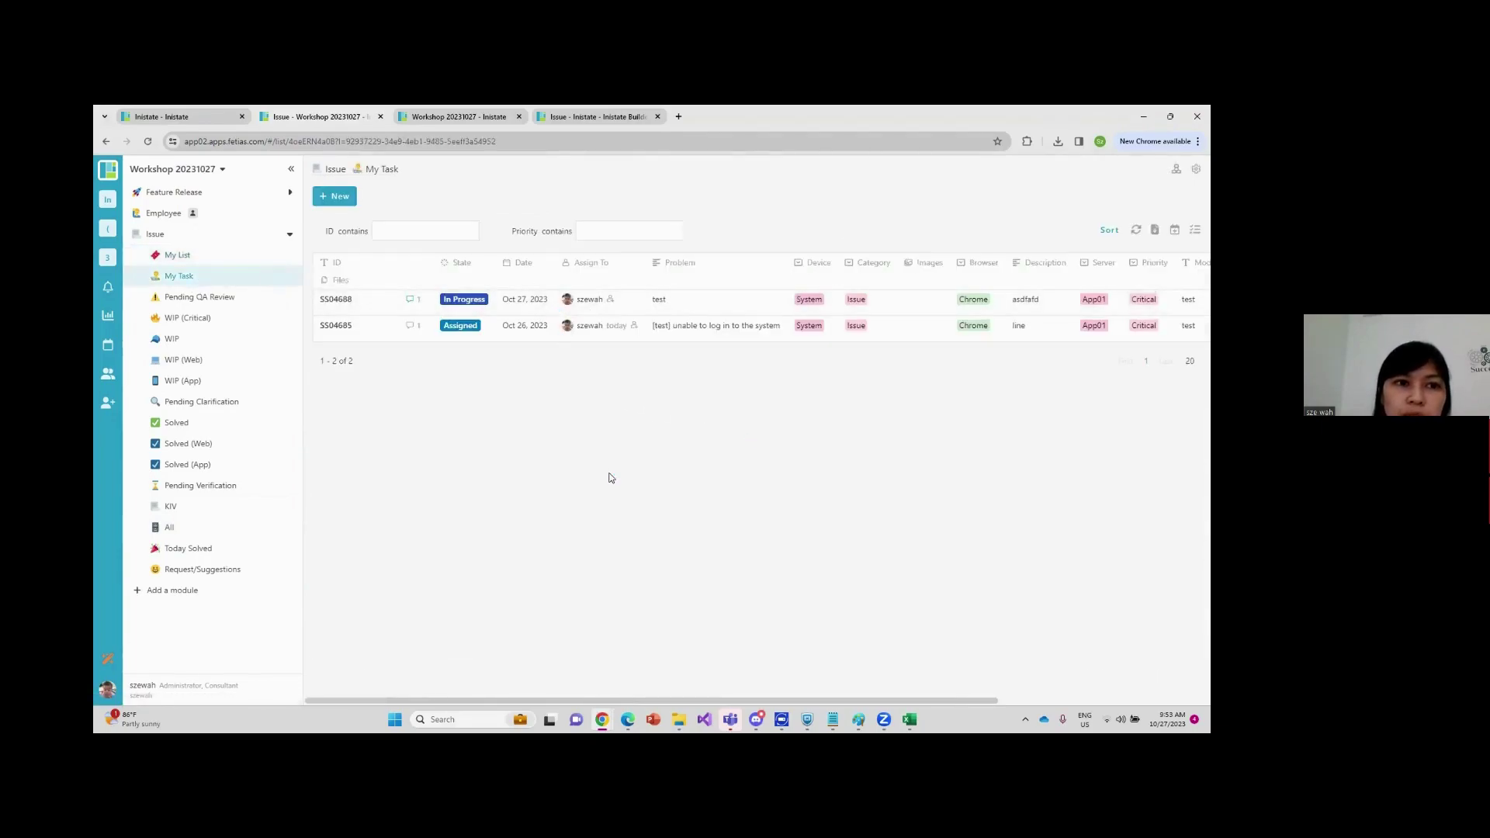
click(197, 303)
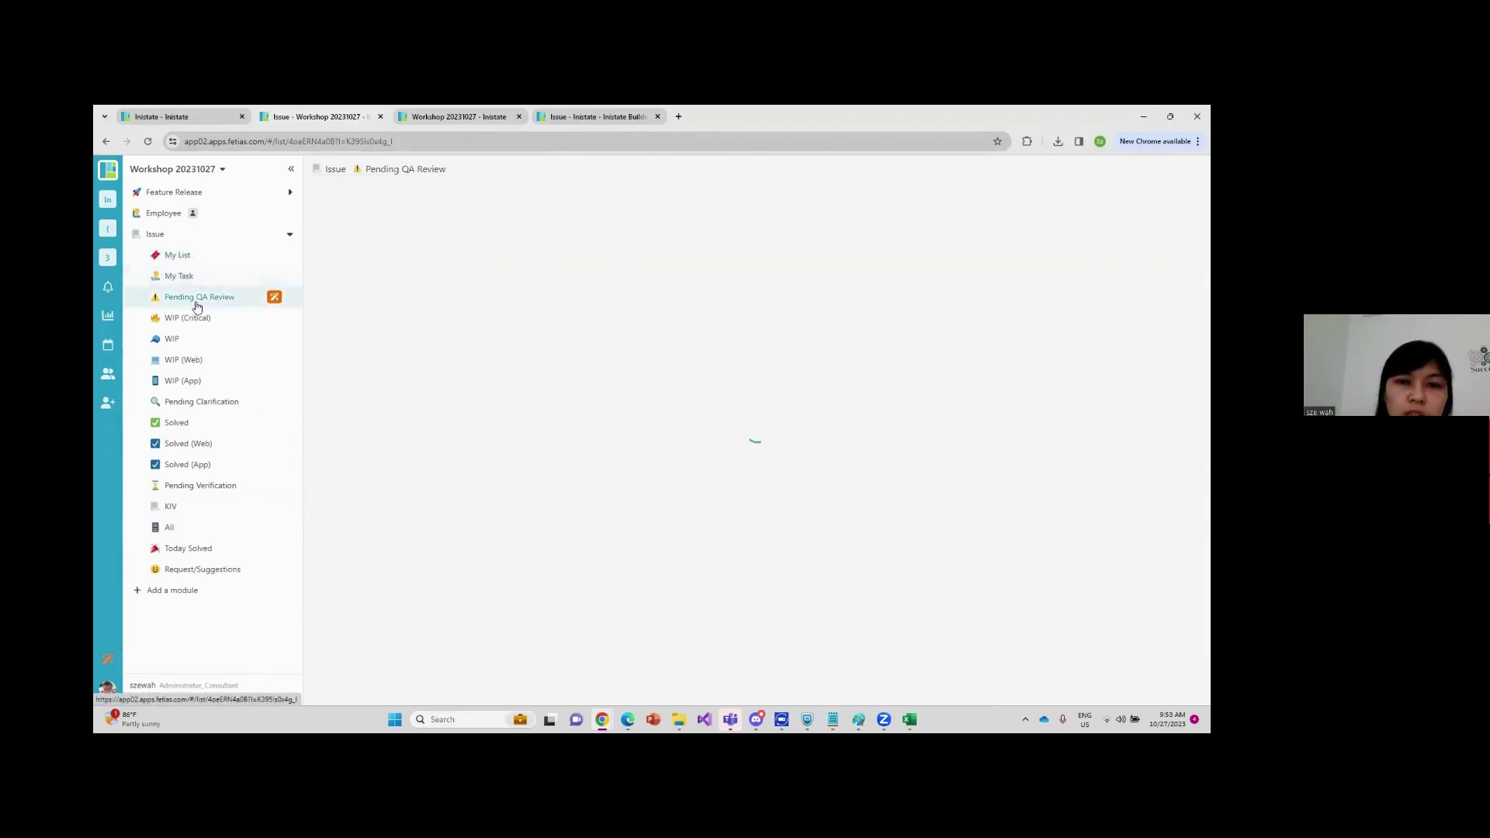
Reopen the All issue list, replace the Problem condition with Created By is me, and review the filtered issues
click(187, 529)
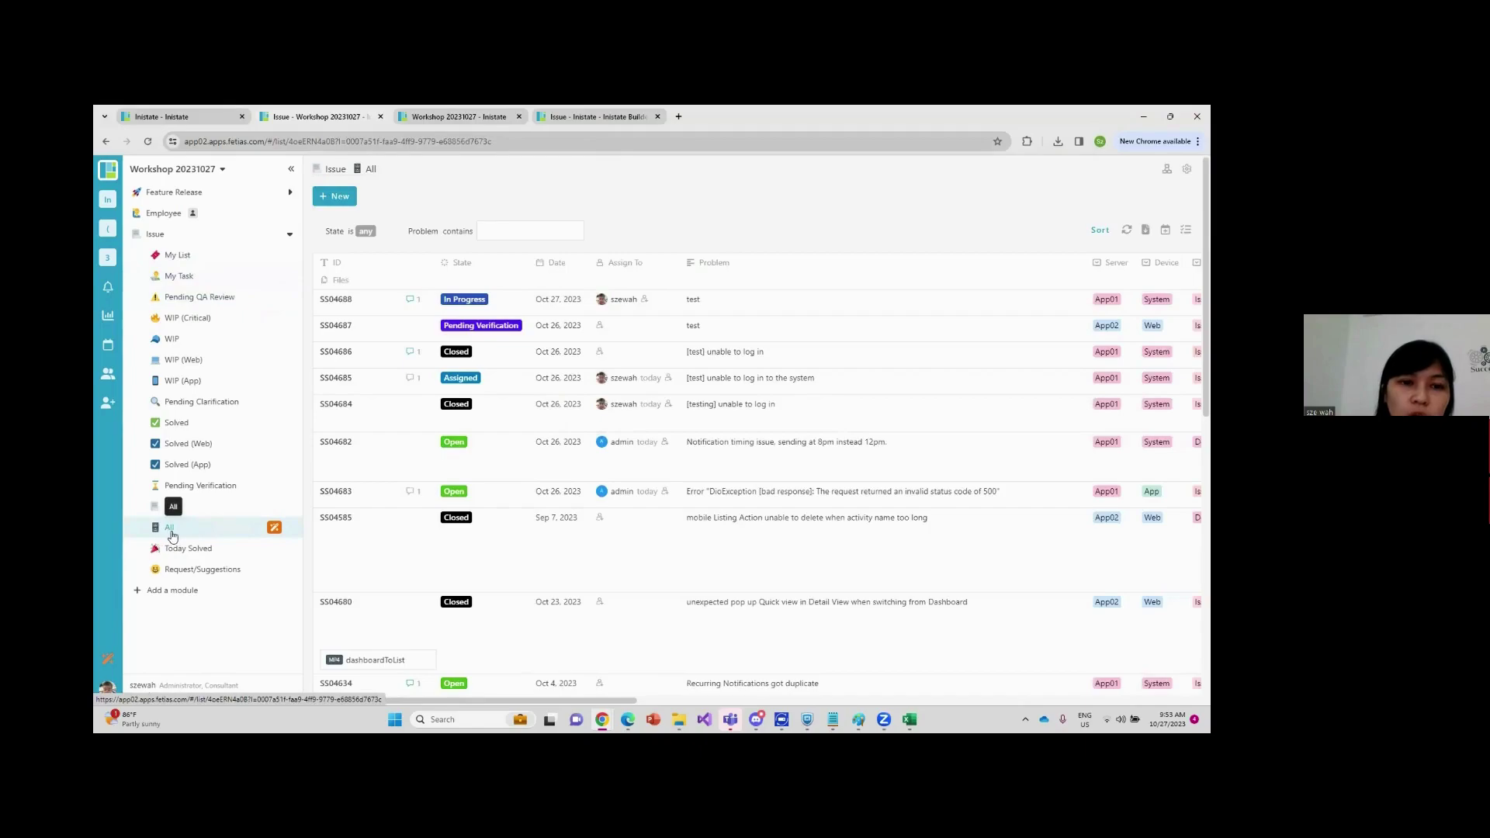
click(411, 232)
scroll(497, 445, down, 2)
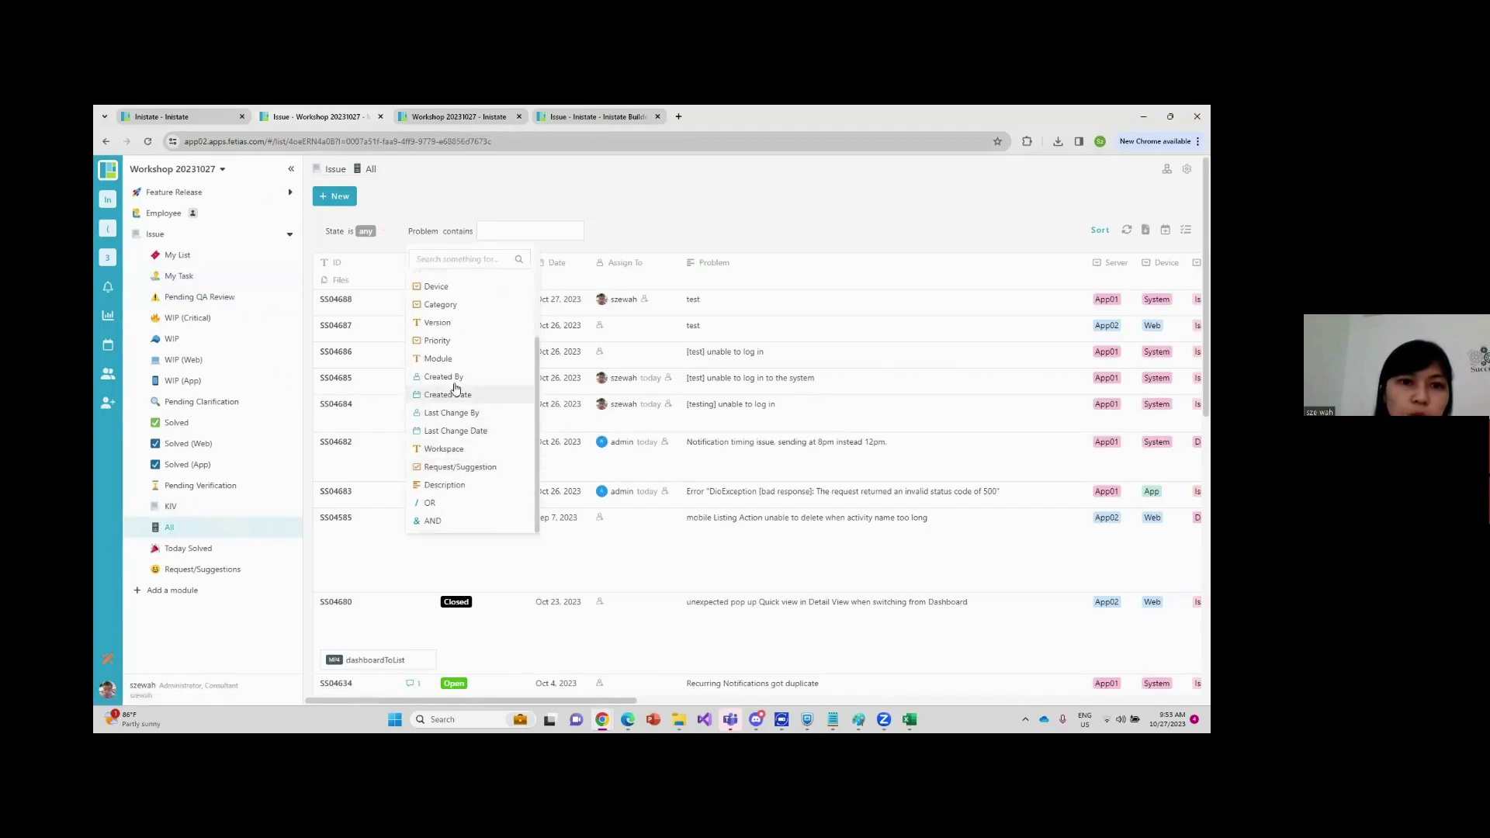
click(451, 413)
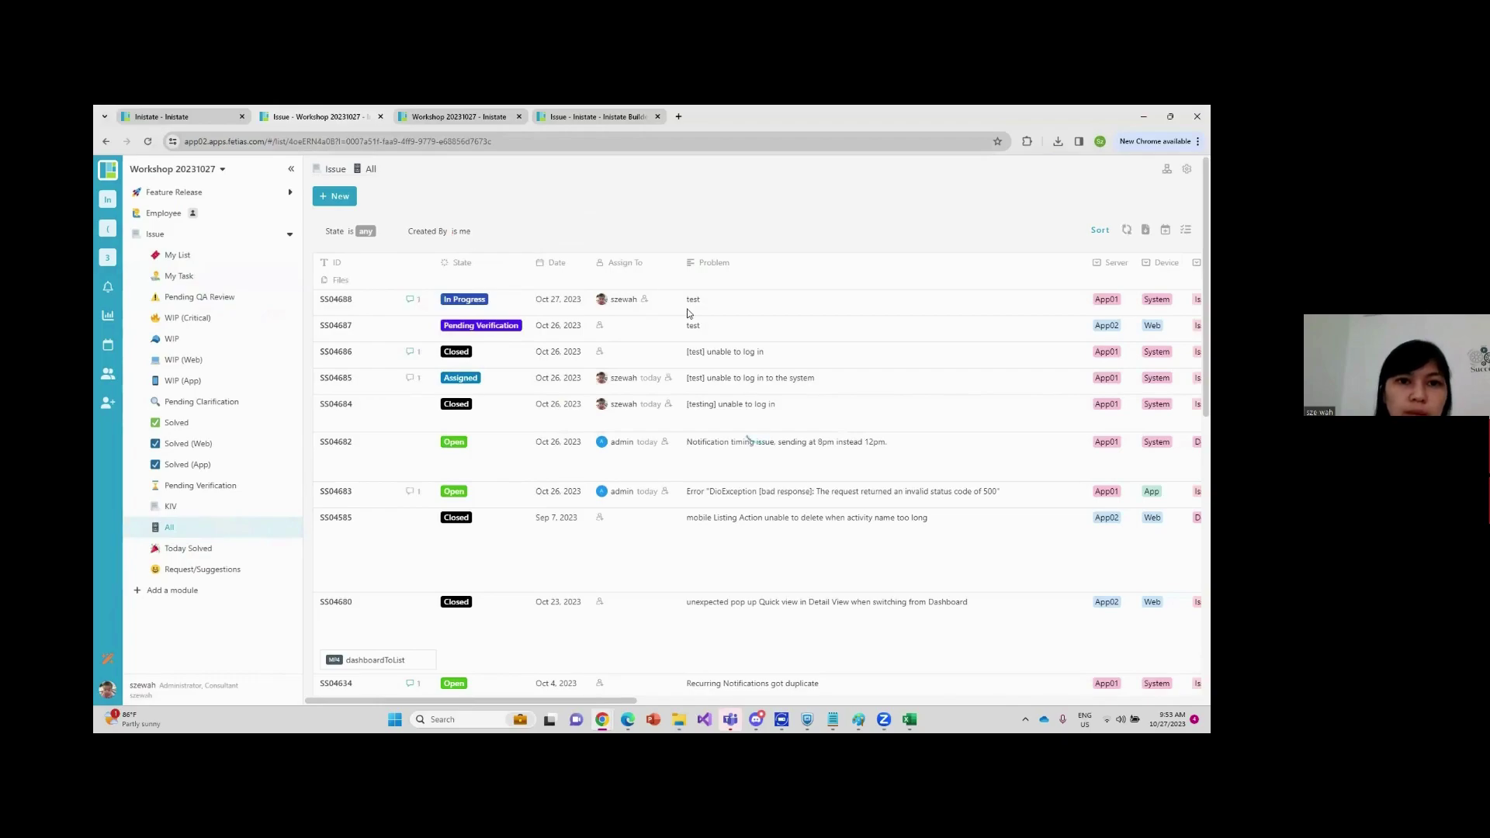
scroll(544, 333, down, 10)
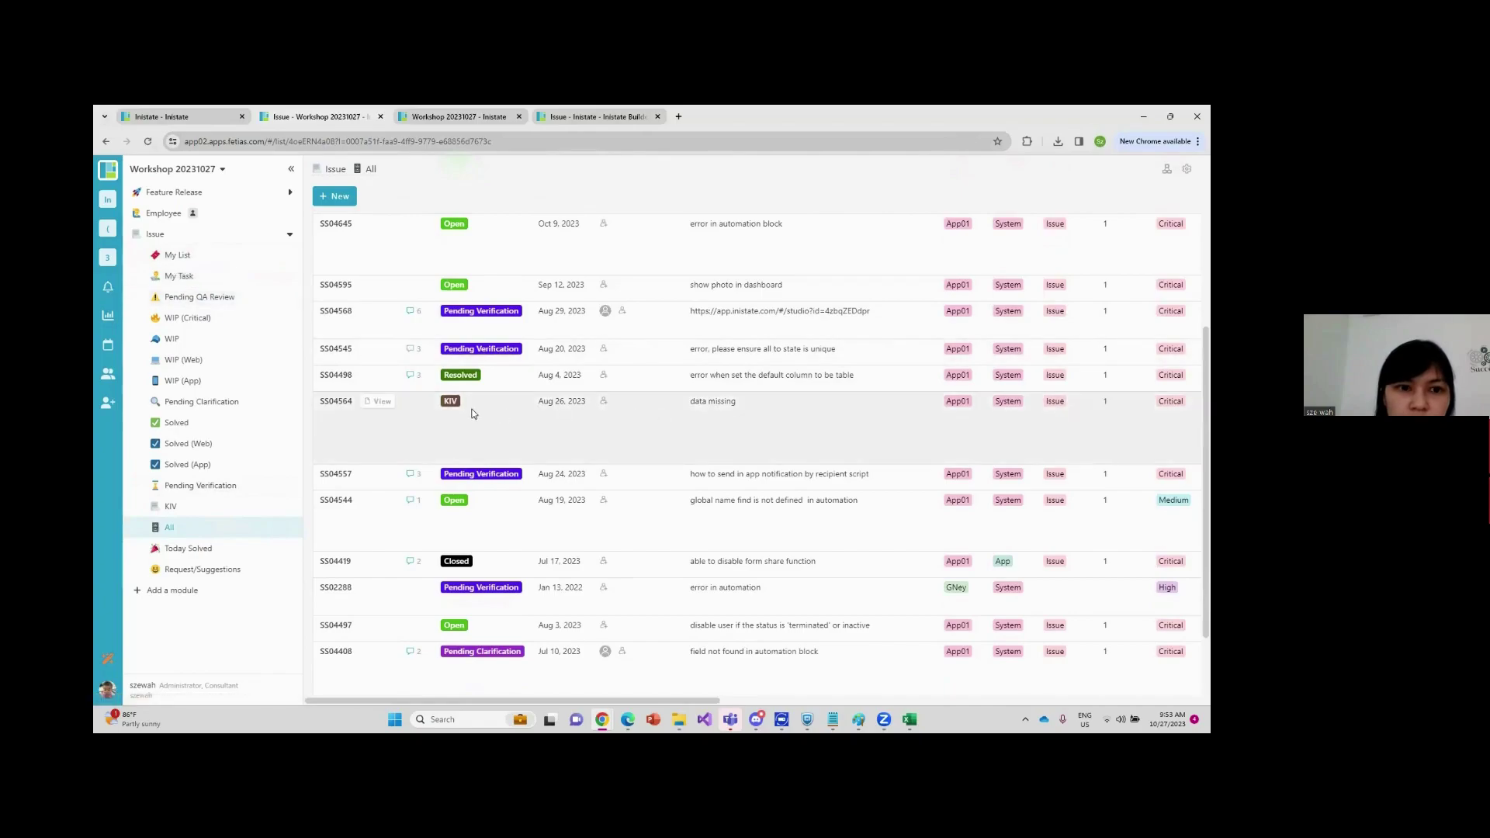
scroll(472, 413, up, 5)
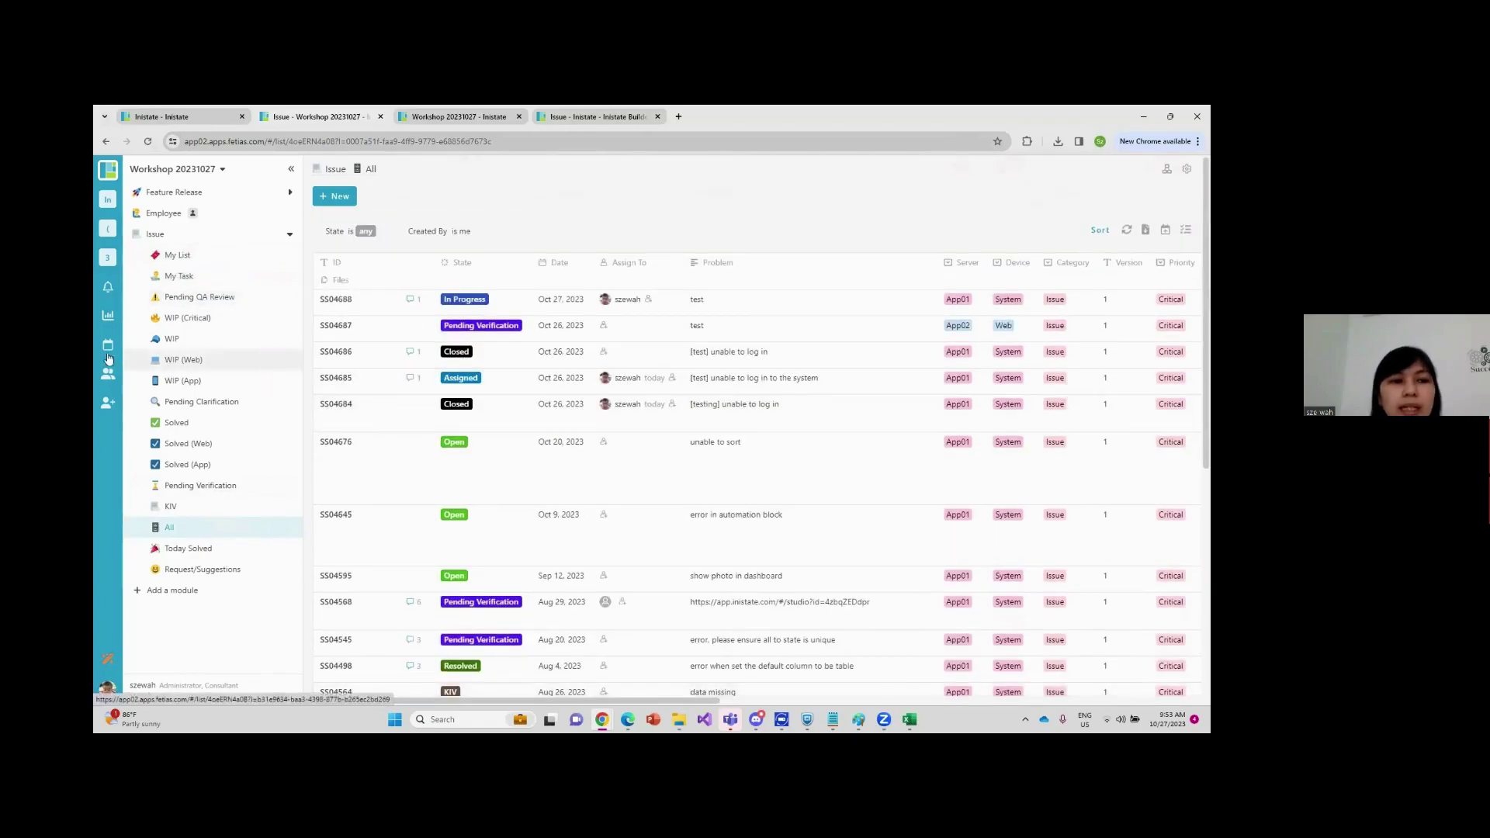
Add the due date Oct 30, 2023 to the assignment of test issue SS04688
click(649, 300)
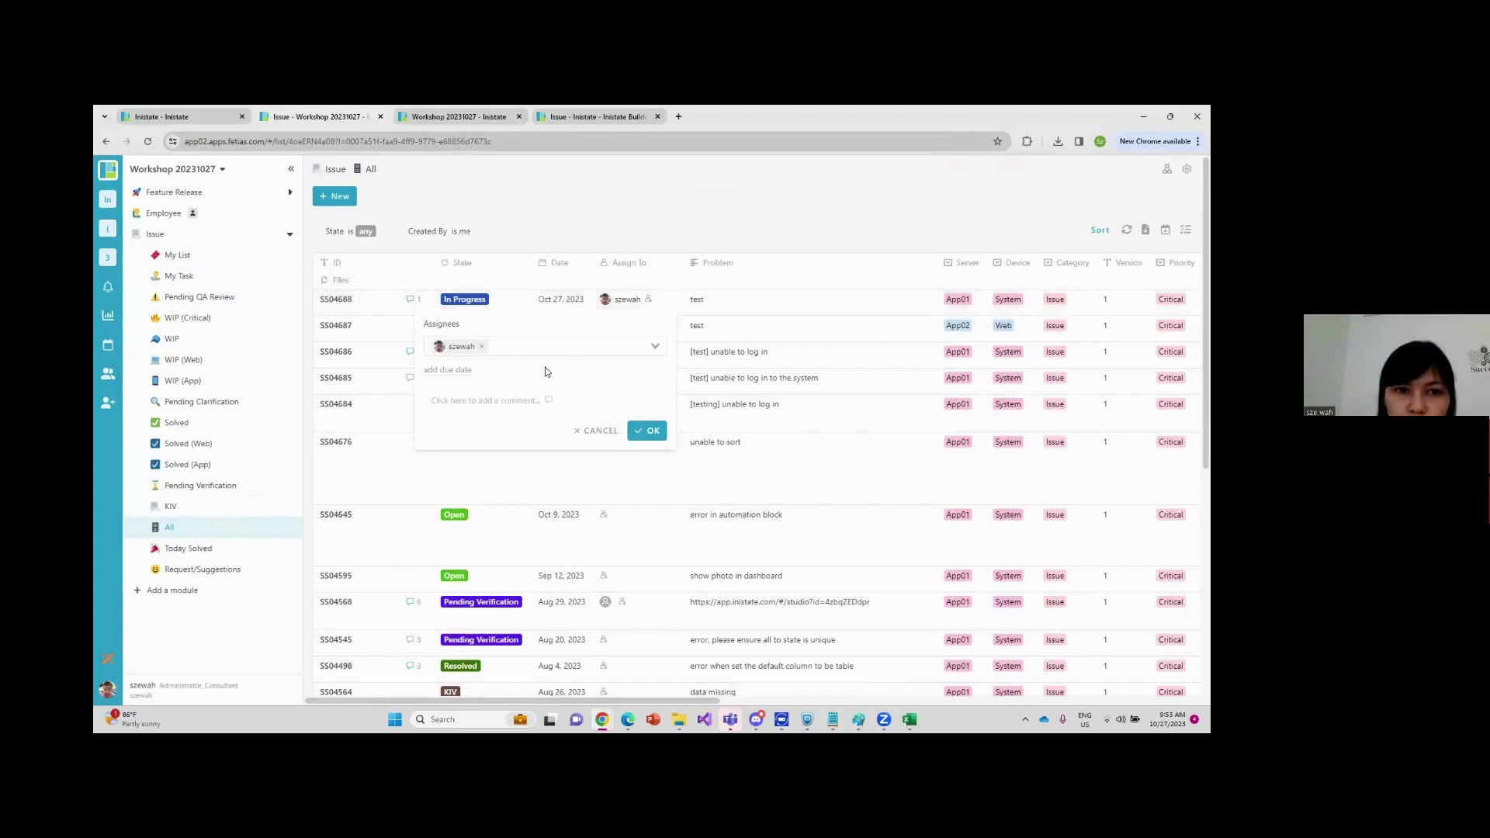
click(454, 372)
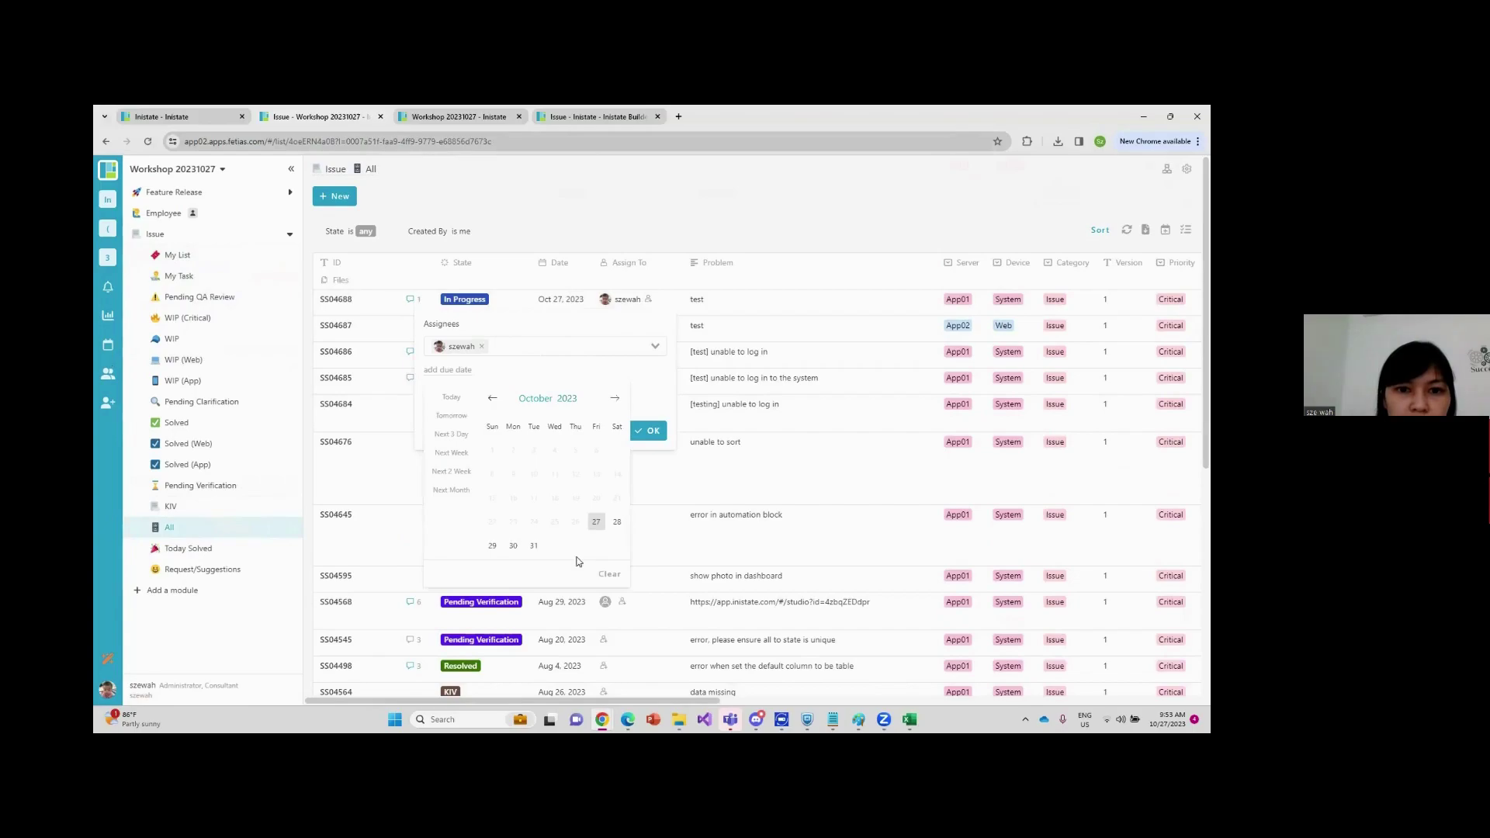
click(513, 545)
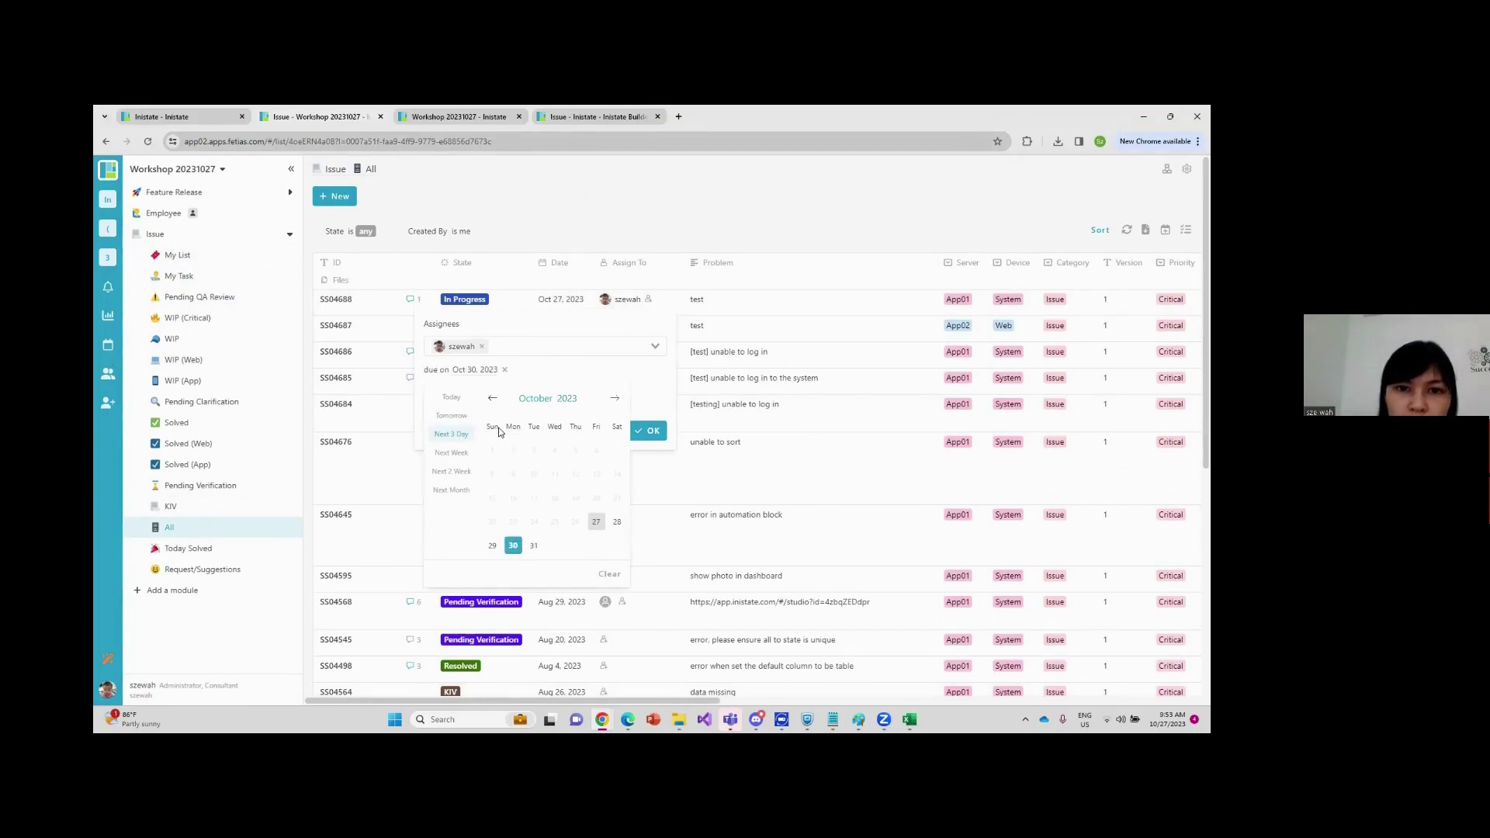
click(660, 381)
click(650, 431)
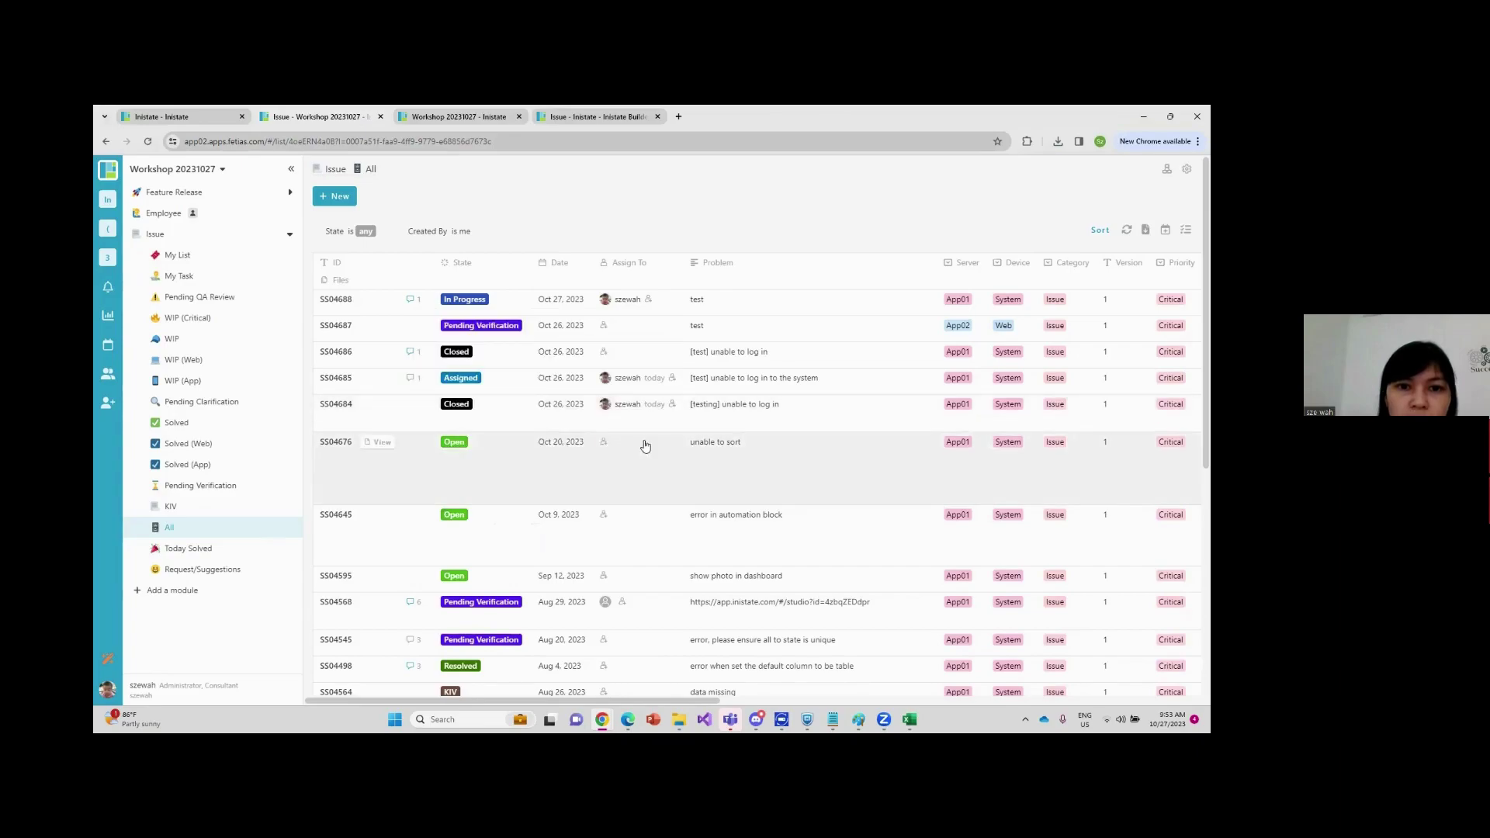
Open the calendar and examine the details of the test issue scheduled on October 30
click(108, 351)
scroll(619, 552, down, 2)
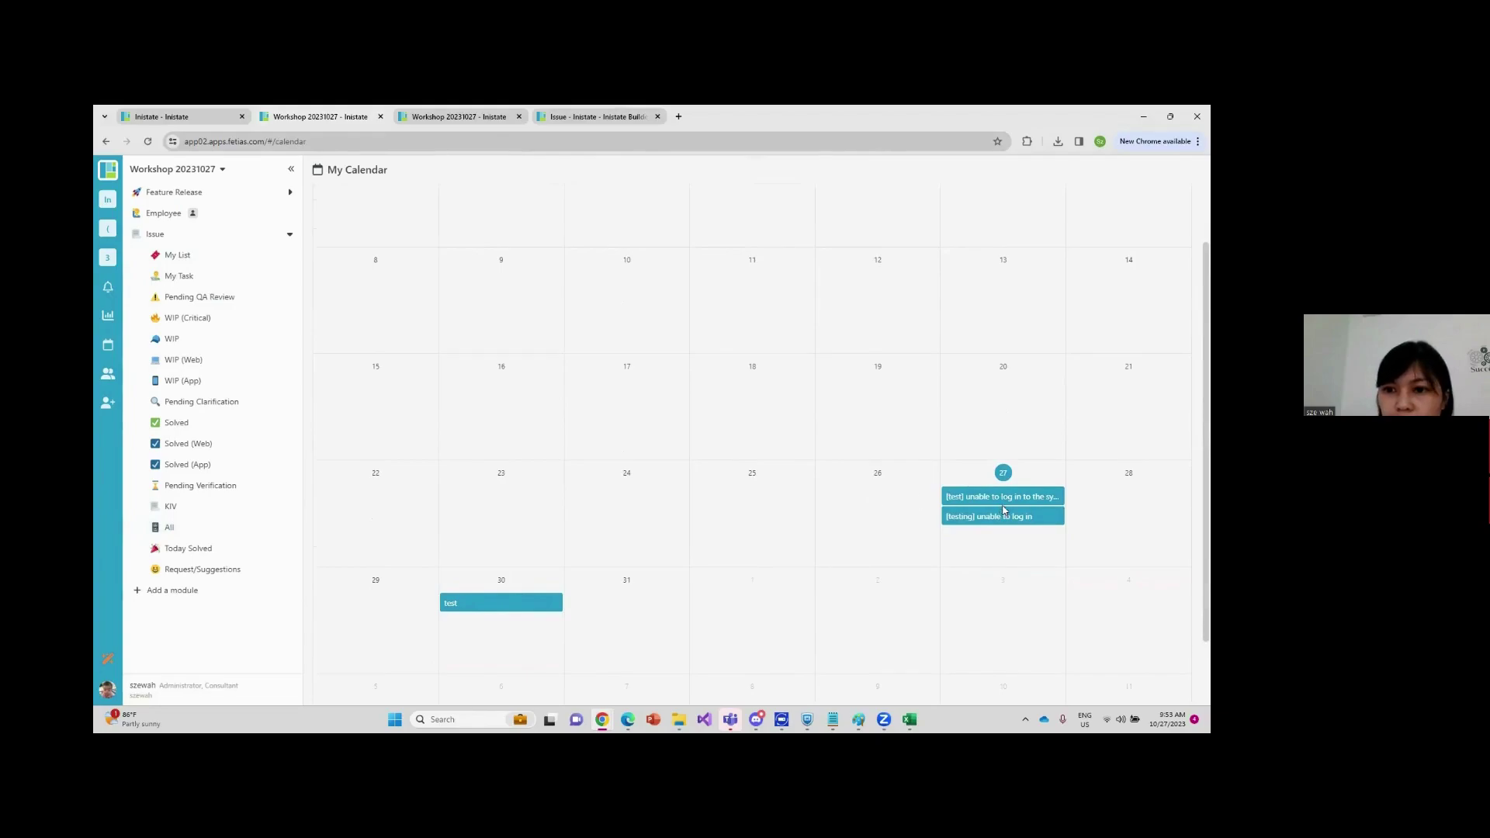
click(511, 605)
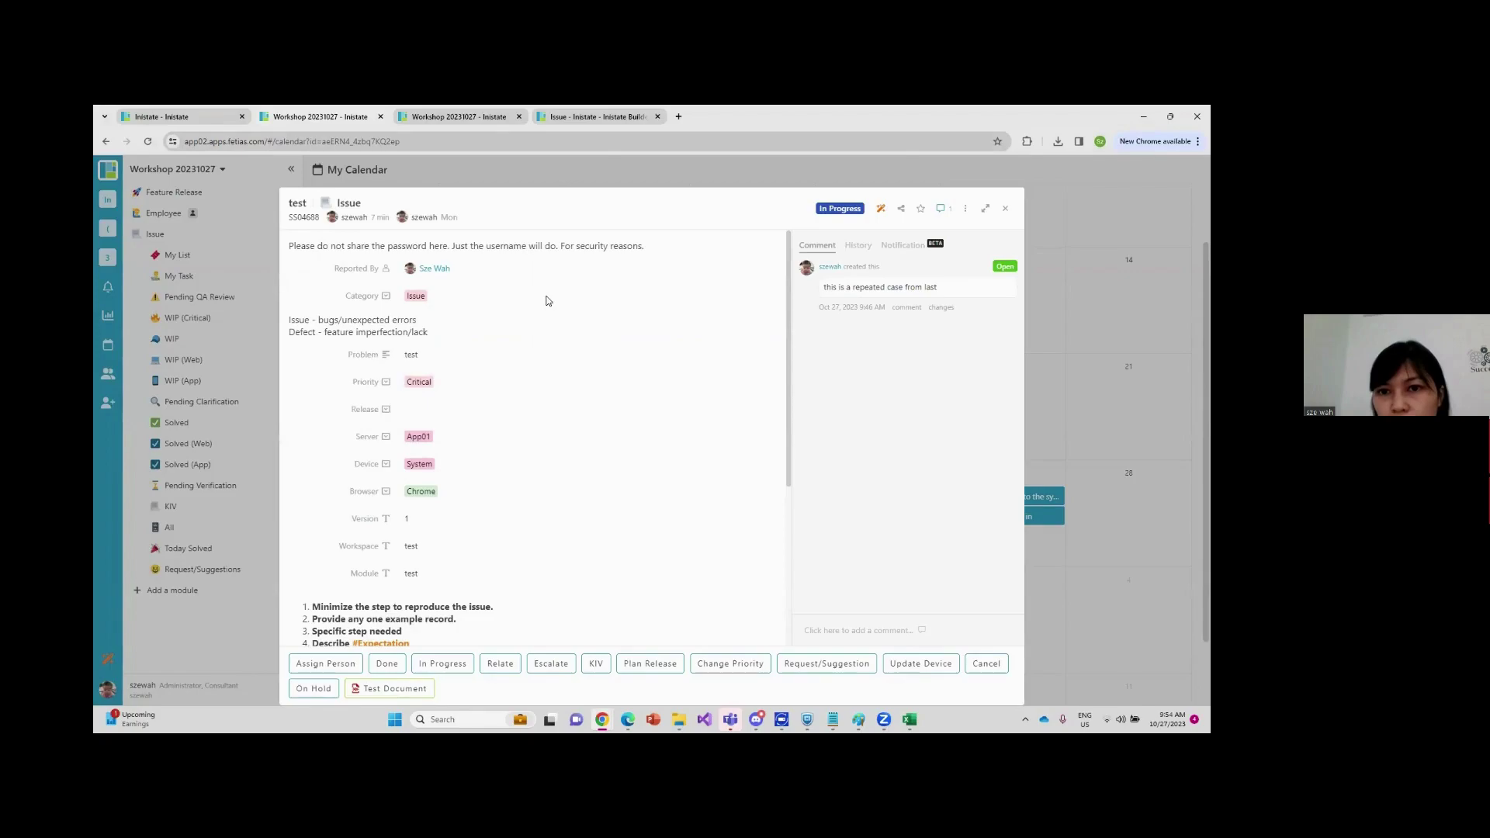
scroll(518, 519, down, 2)
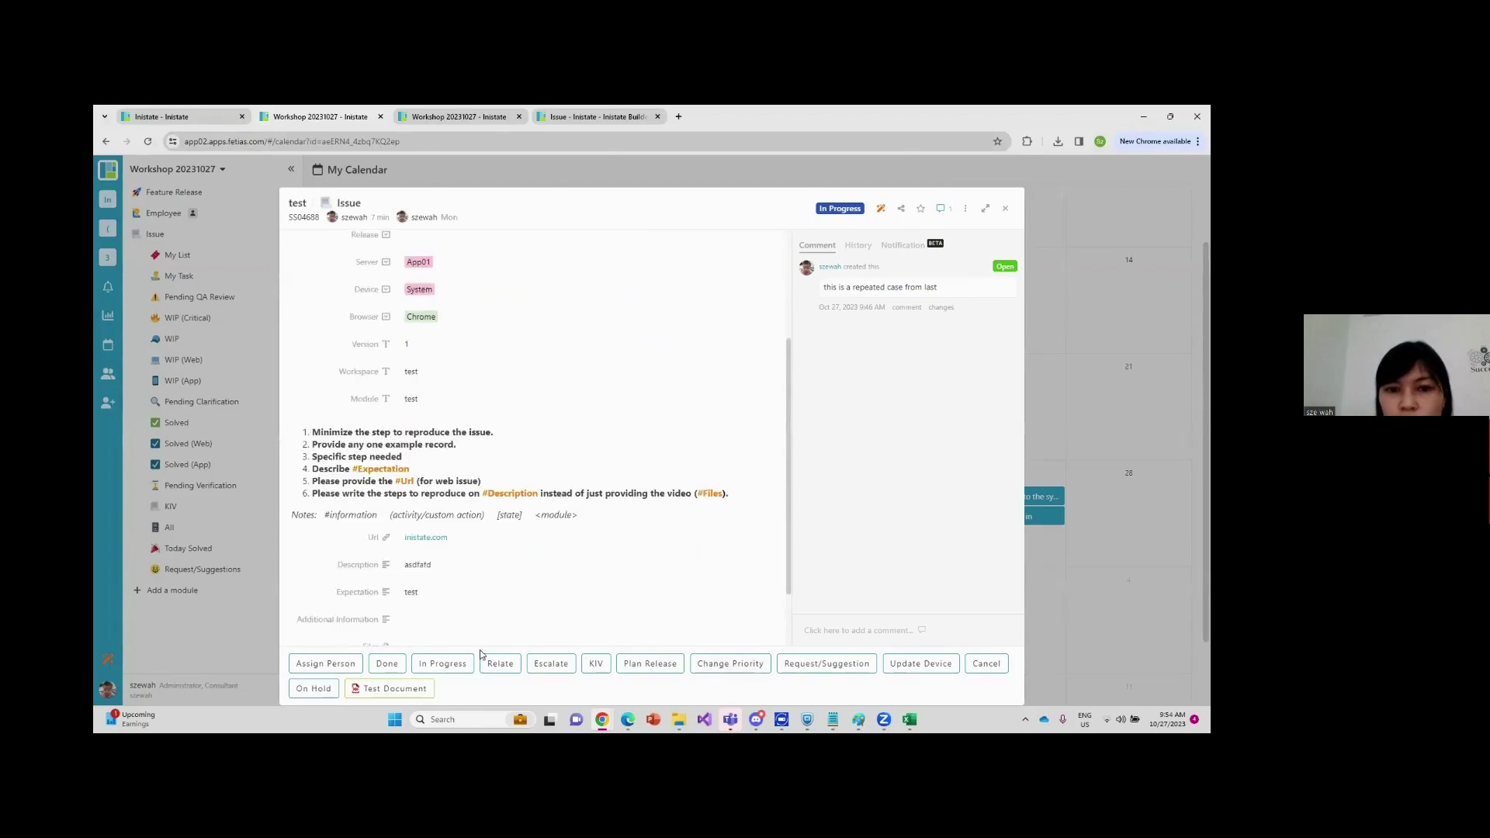
Submit the test issue as Done with No Need Deployment ticked, and check its state in the All list
click(387, 664)
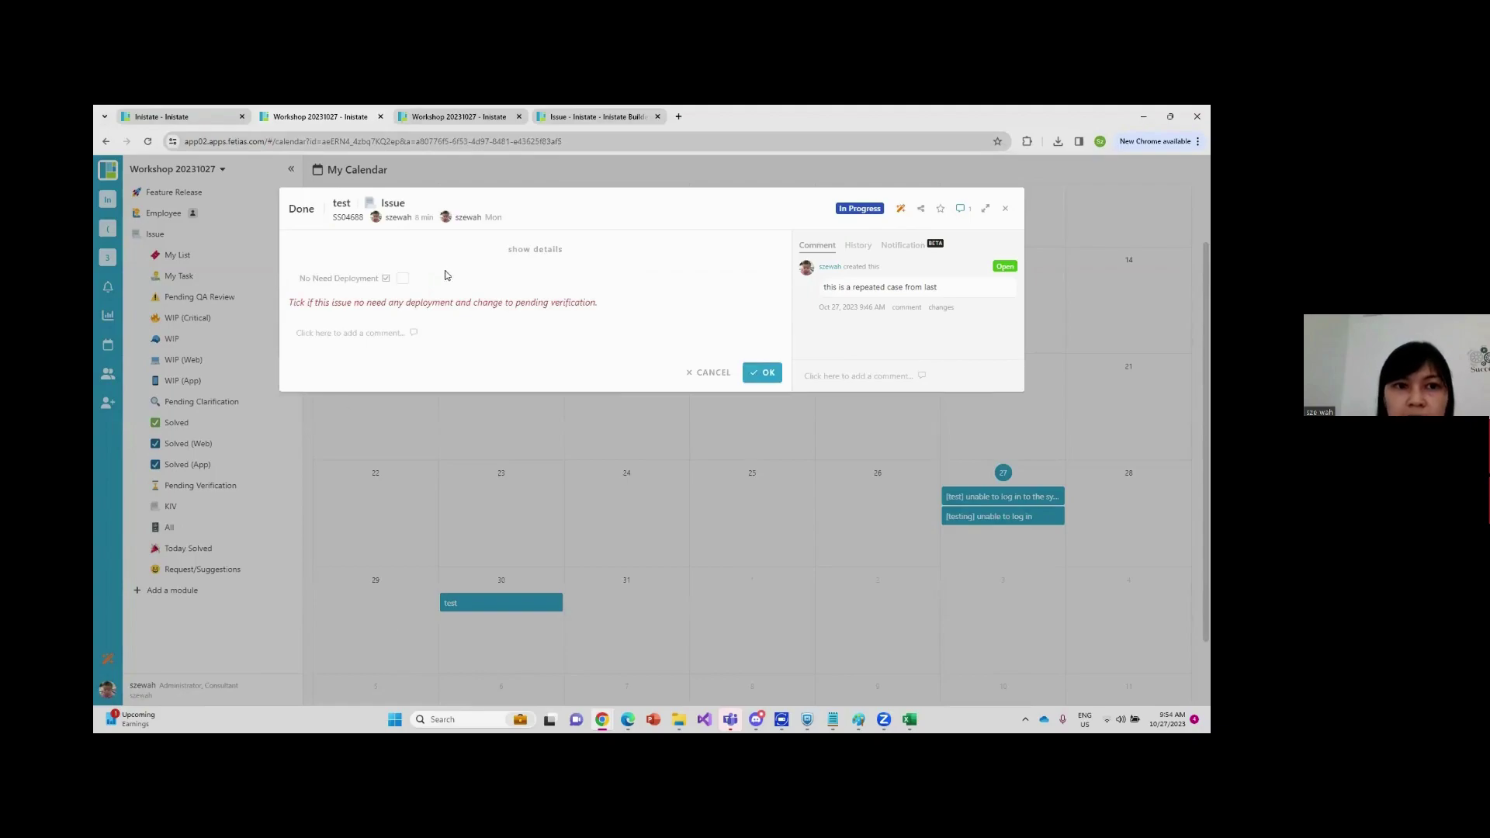
click(403, 278)
click(762, 376)
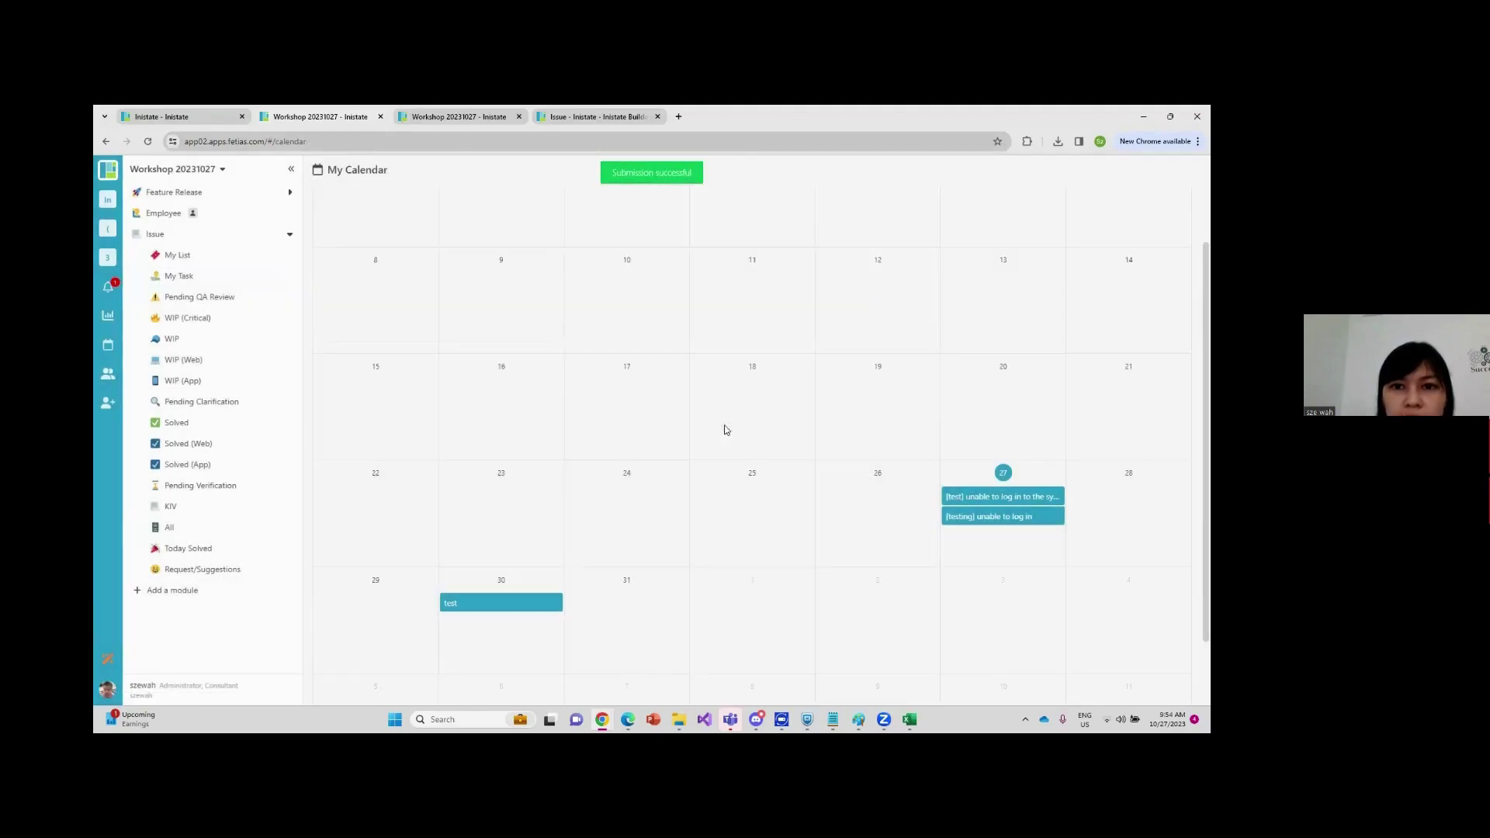
click(196, 527)
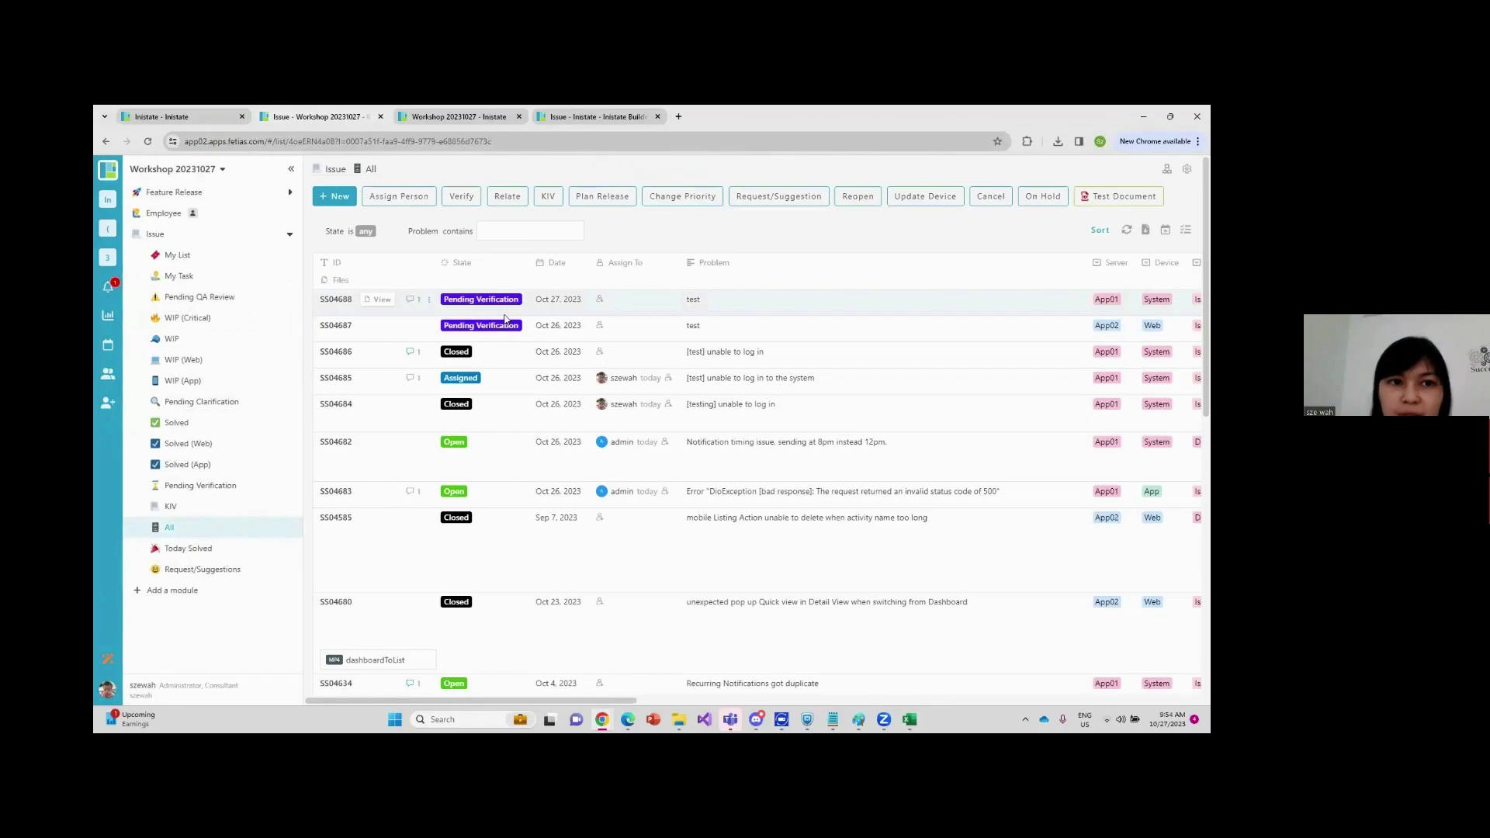
Expand the Issue notifications and open the one asking to verify SS04688
click(108, 292)
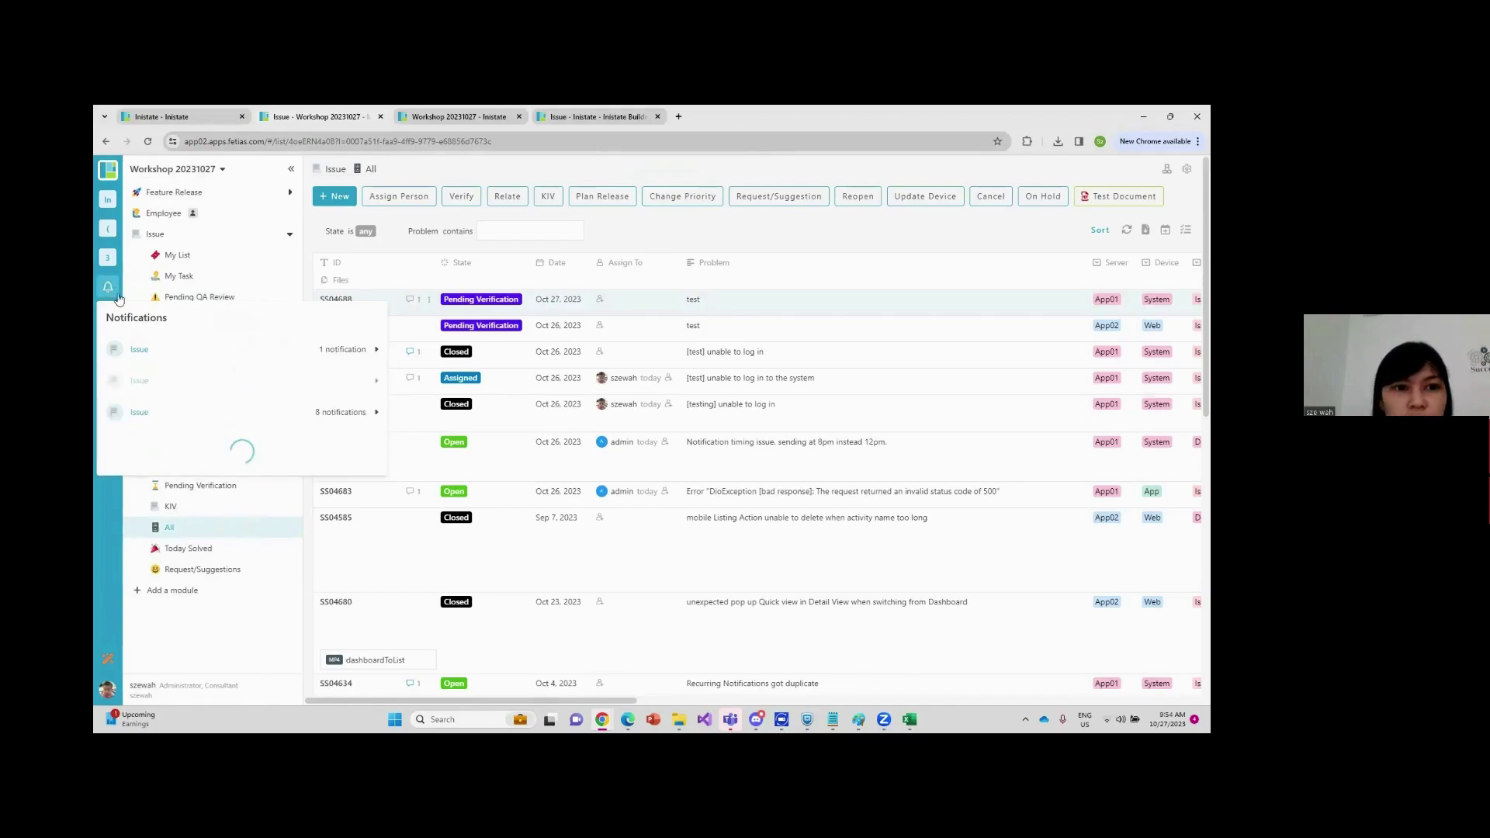
click(229, 350)
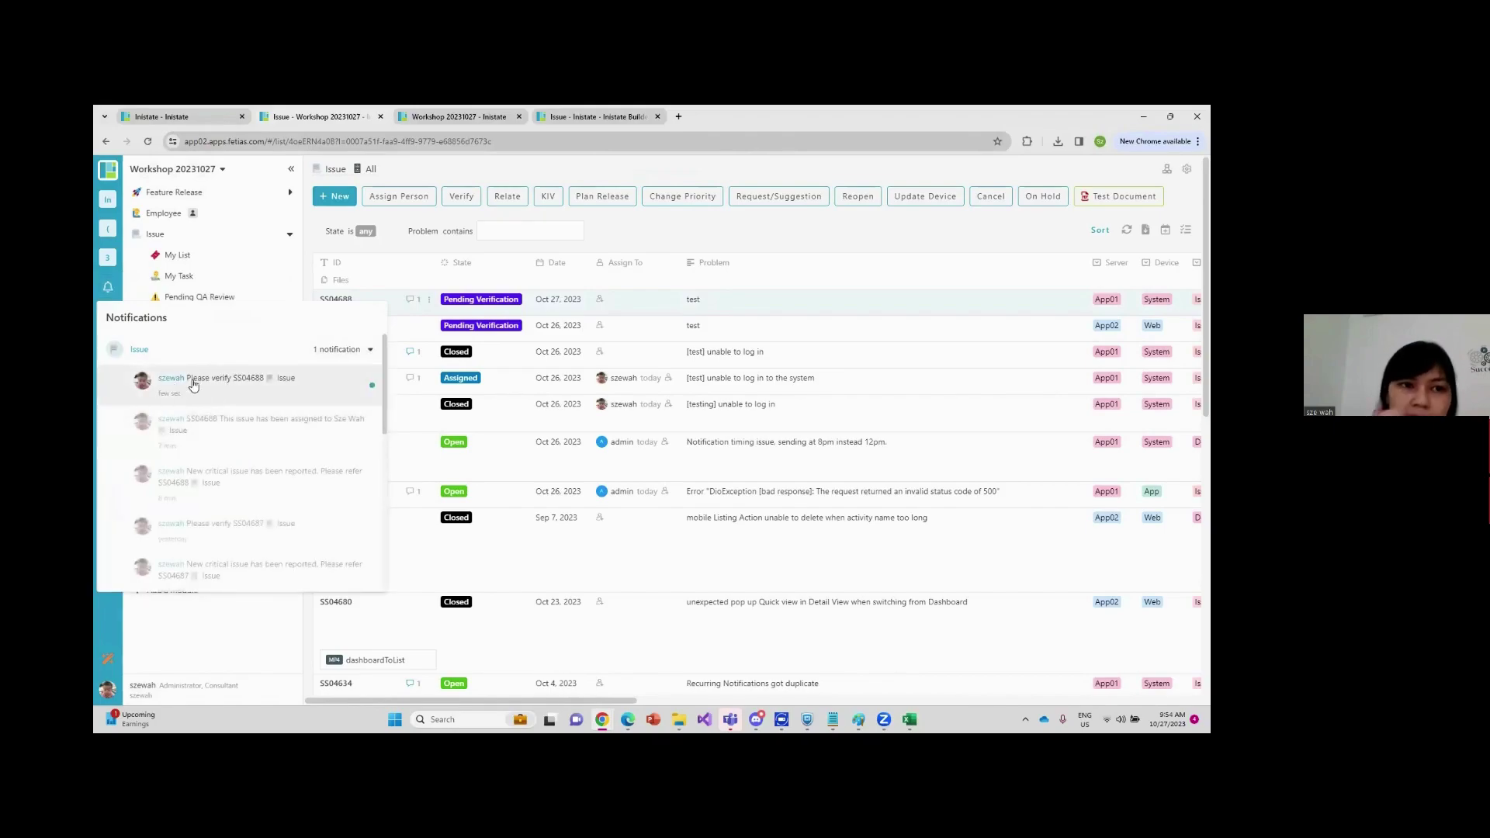
click(228, 381)
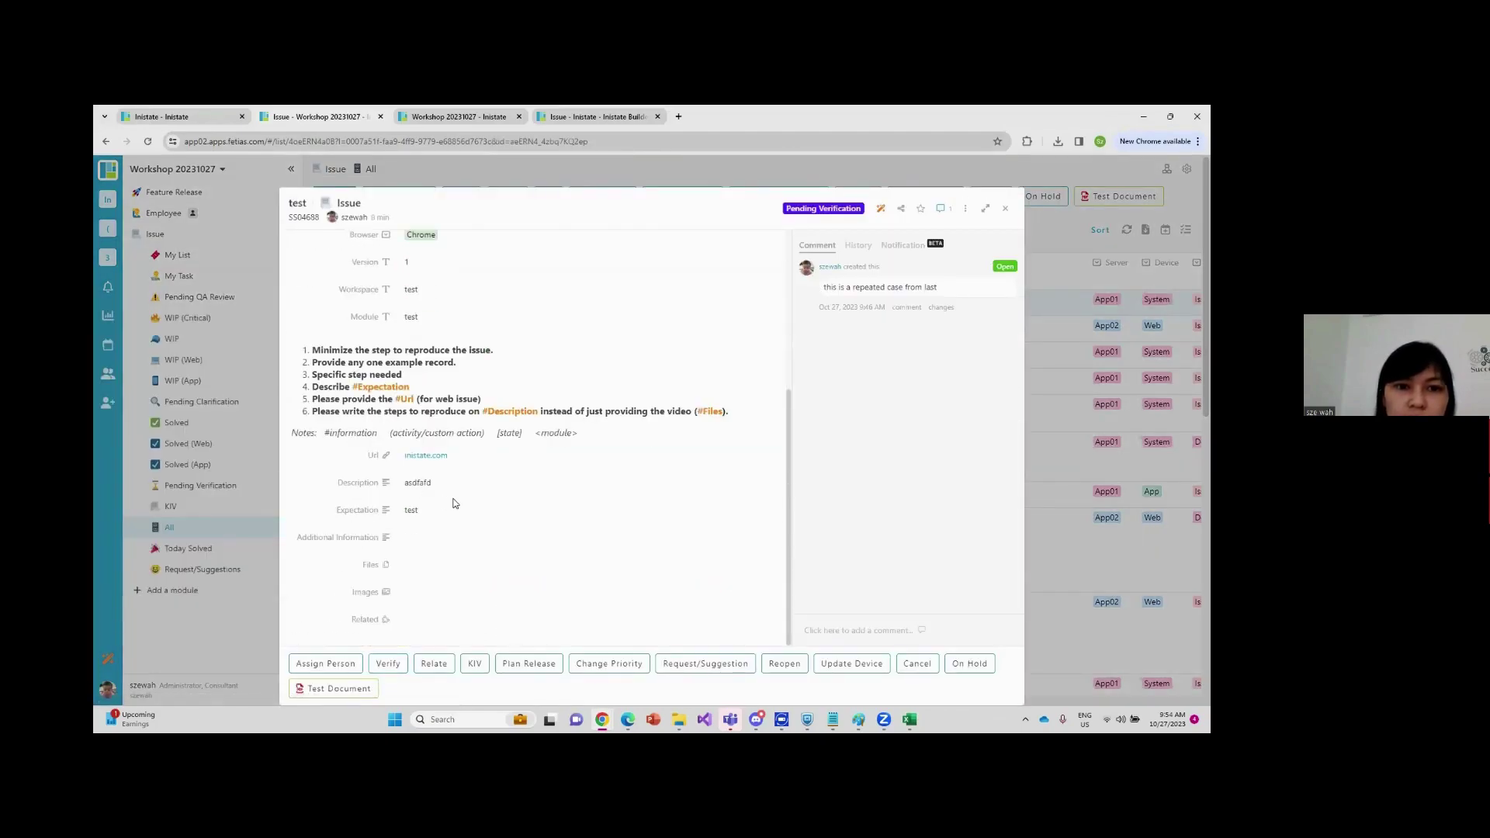
Review the details of issue SS04688 and submit its Verify activity with the reopen option left unticked
scroll(455, 500, up, 3)
scroll(458, 505, down, 4)
click(386, 663)
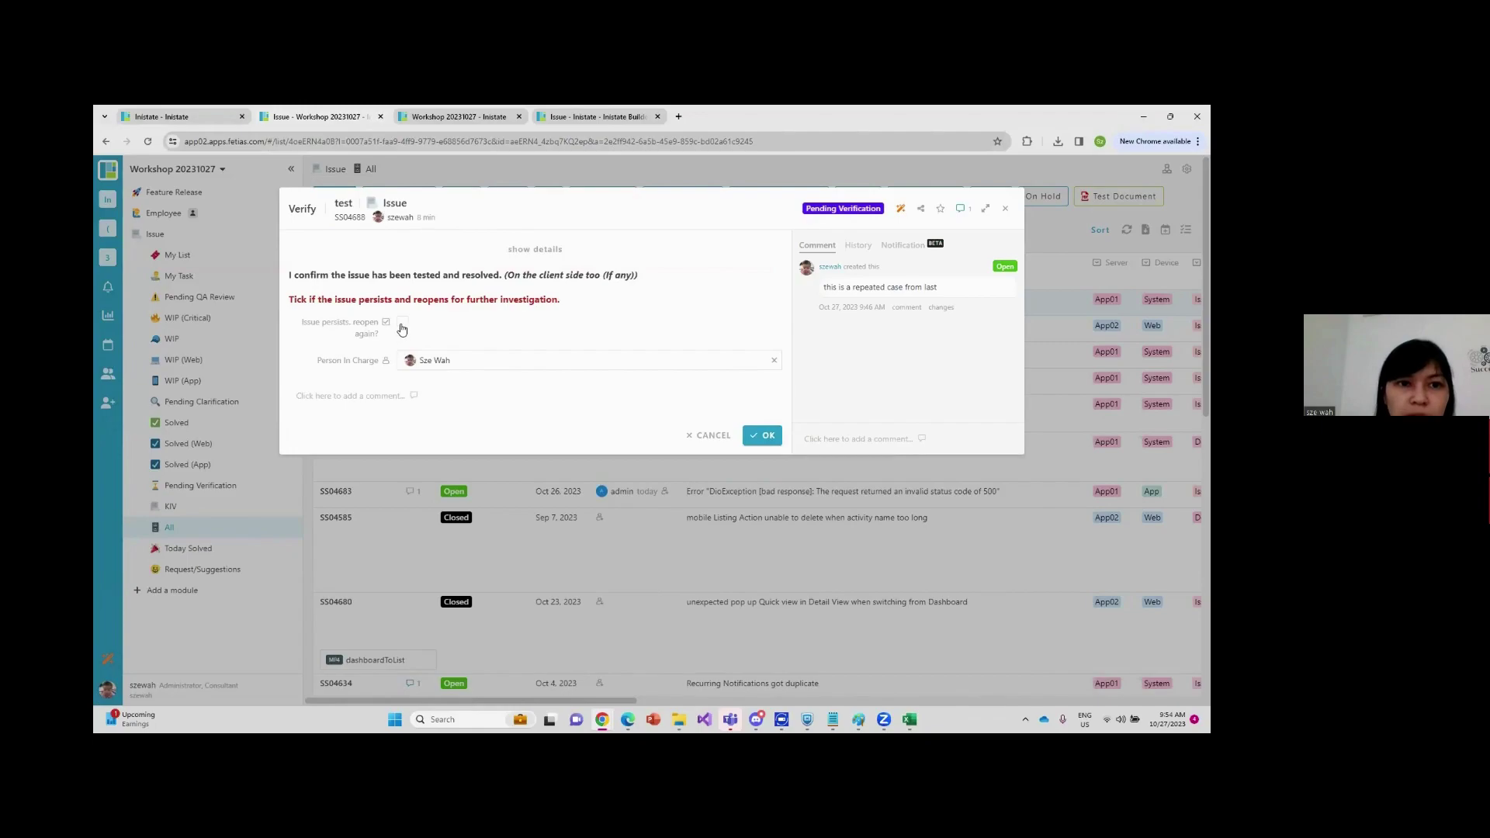
click(760, 436)
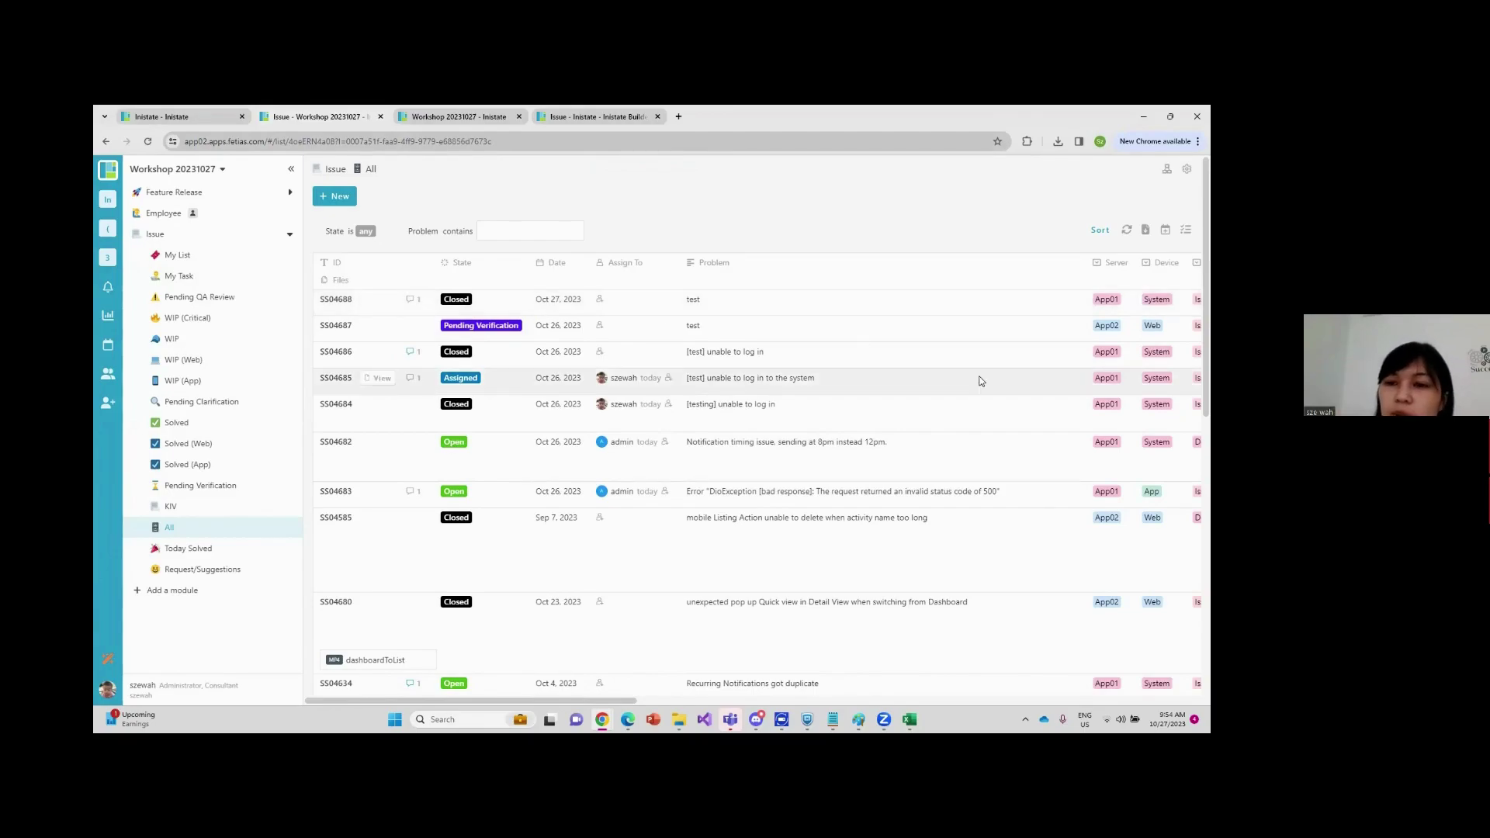
Close the export page and open the Feature Release module in the Builder's mobile preview
click(461, 120)
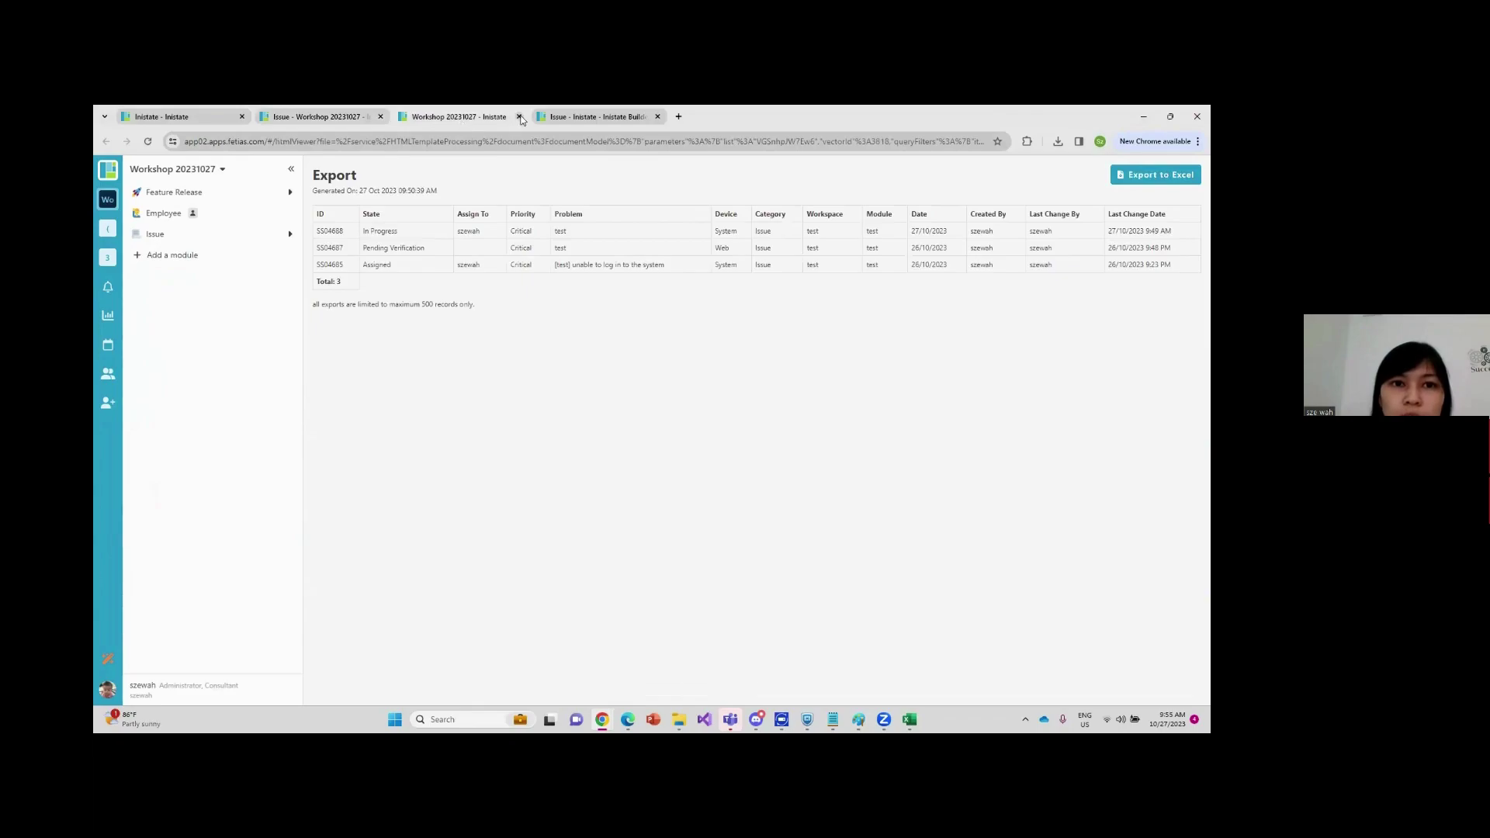
click(520, 116)
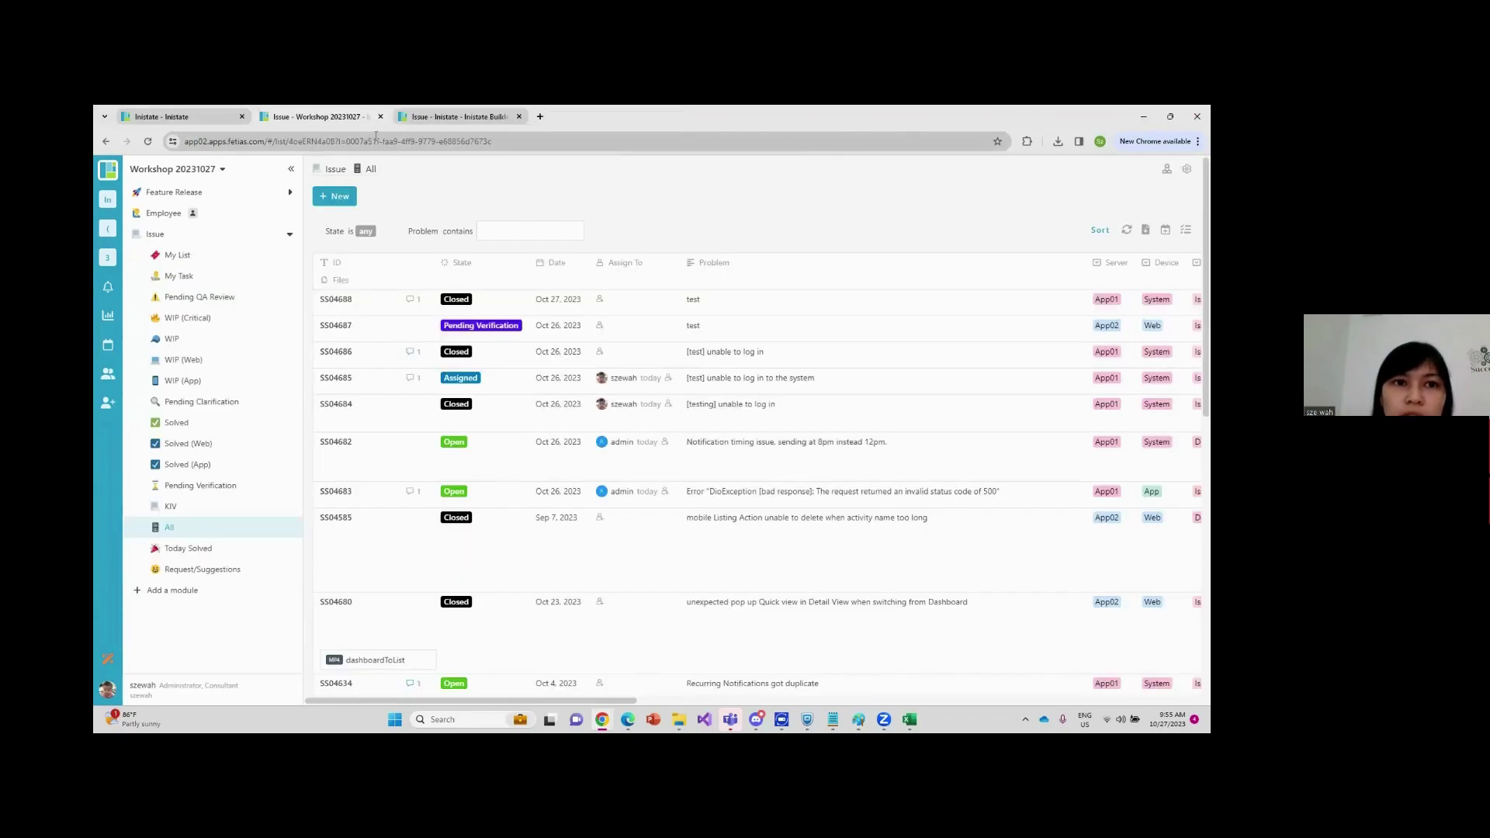
click(468, 118)
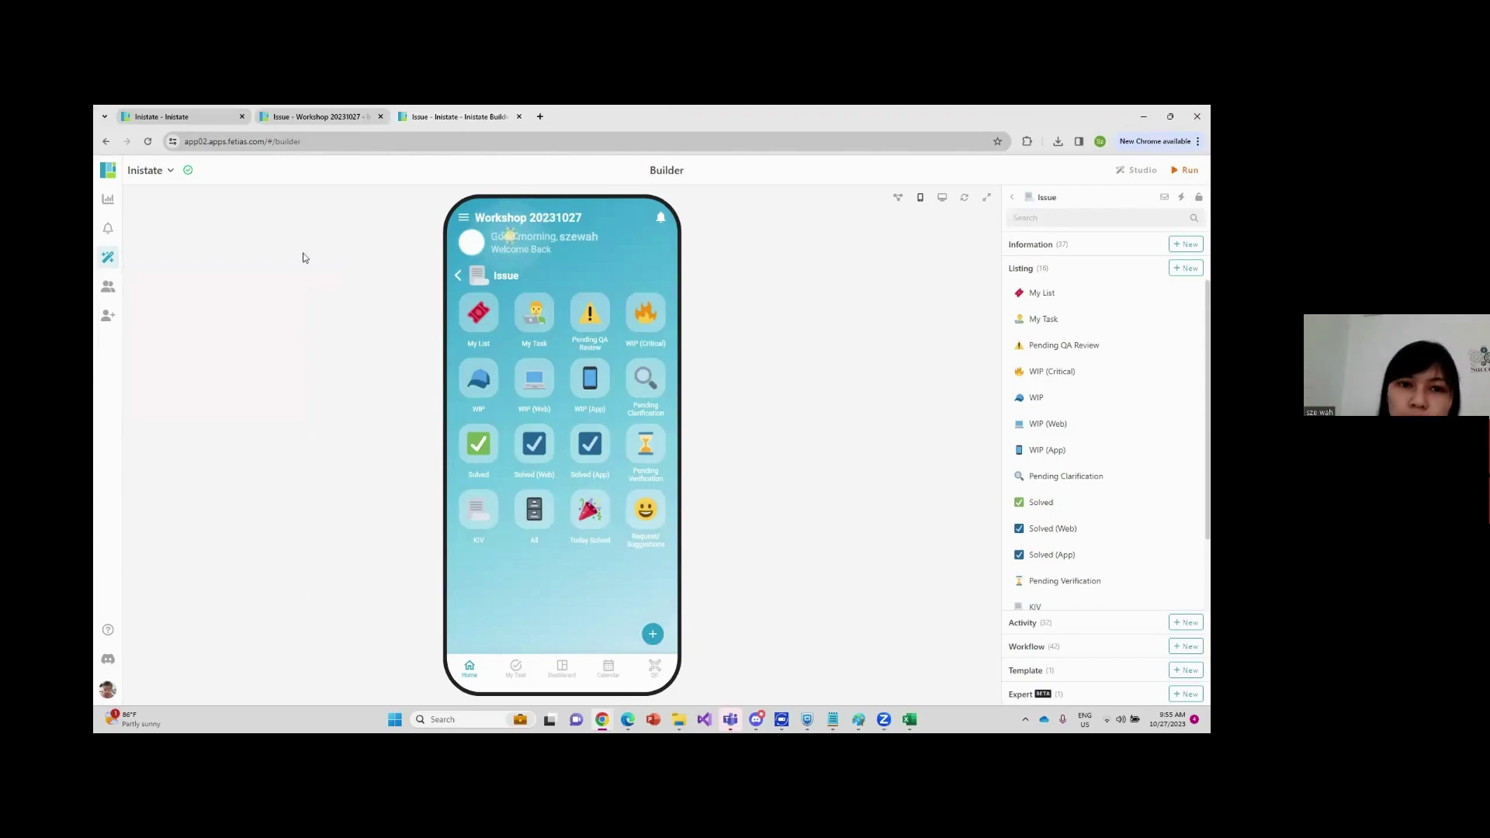
click(455, 278)
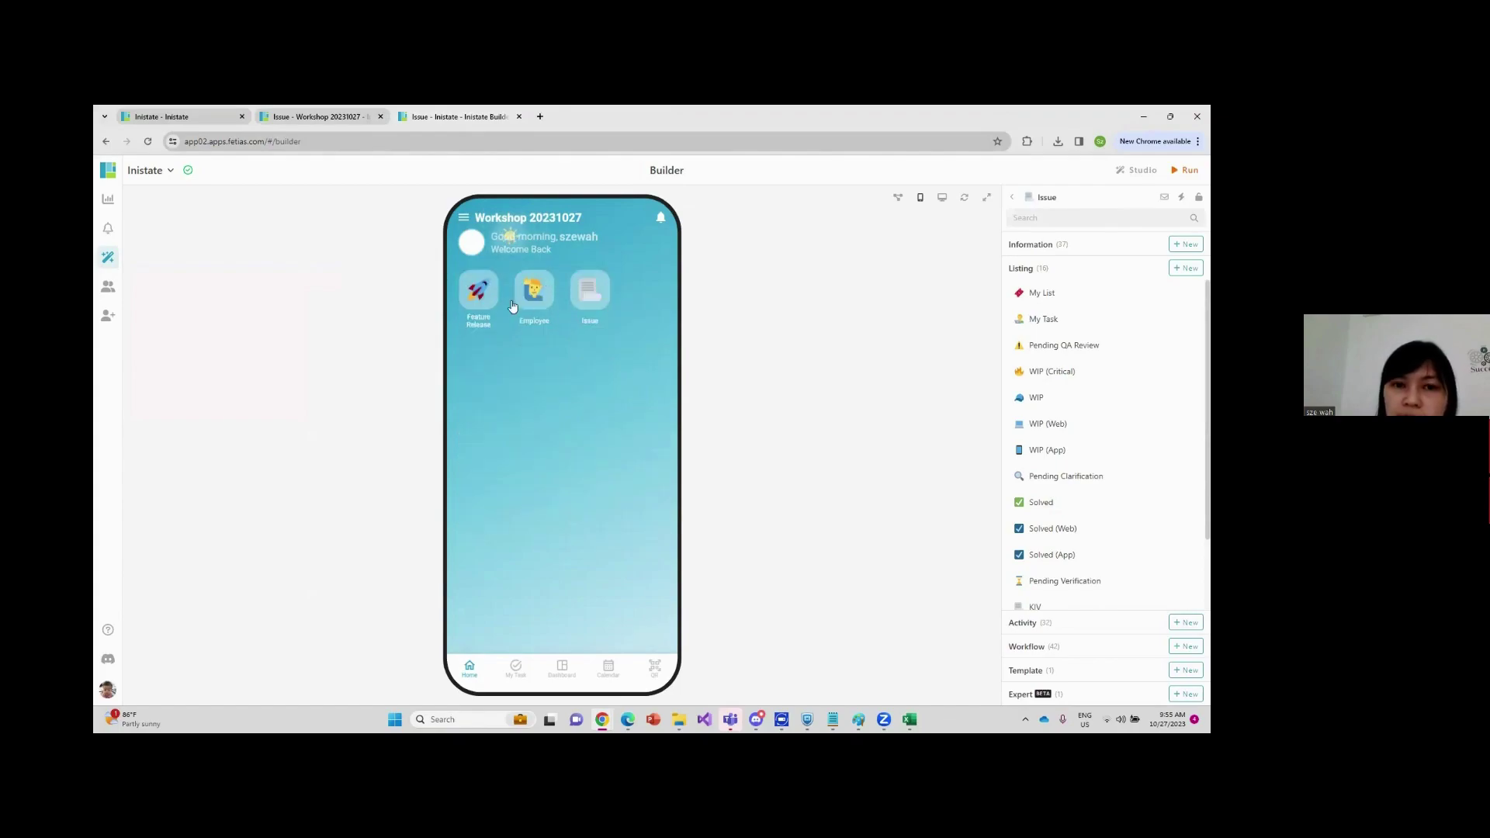
click(479, 292)
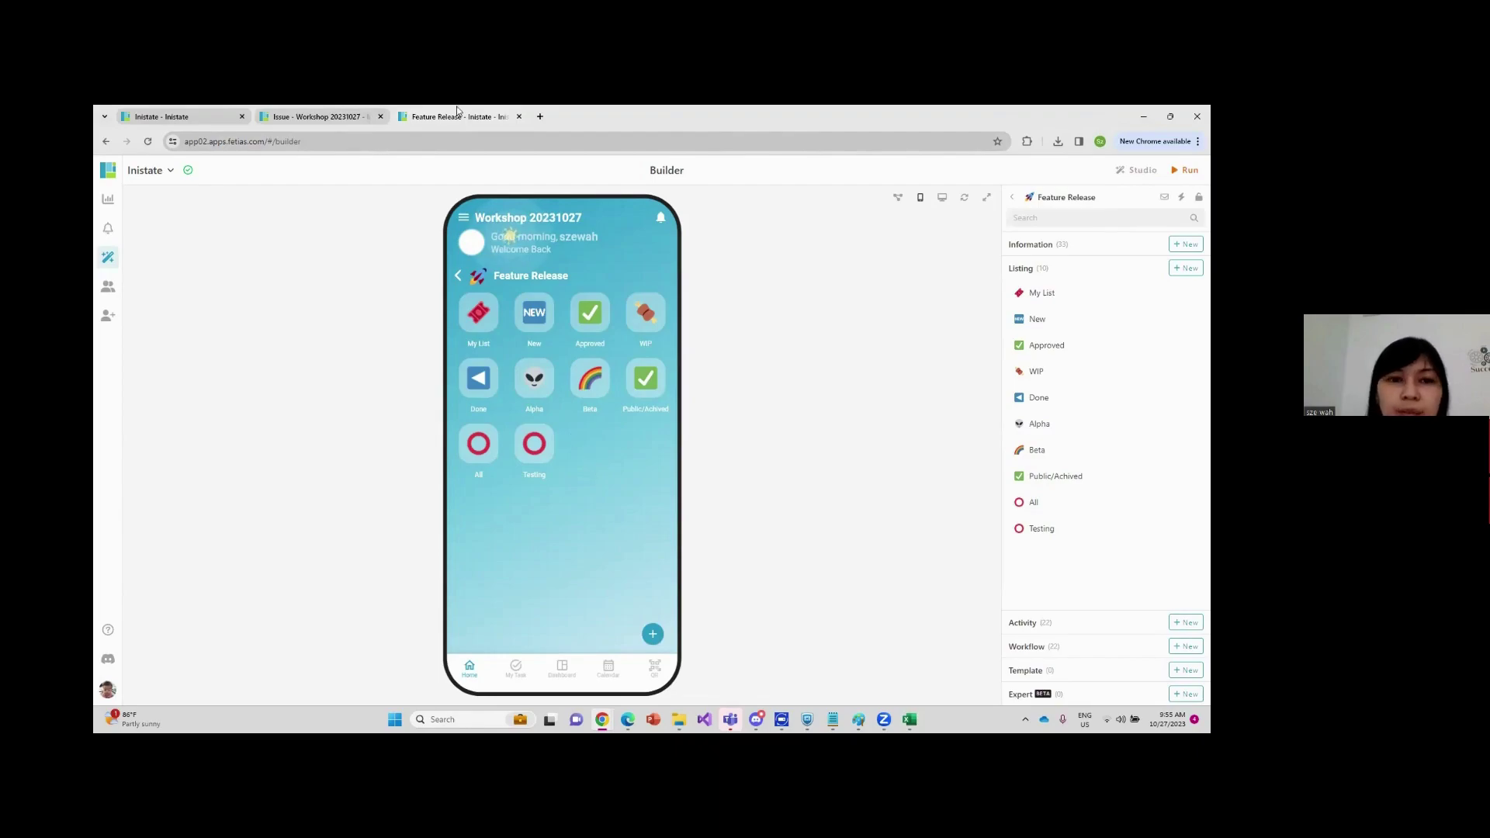
Return the mobile preview to its home modules, compare them with the web workspace's module list, and open the Issue module in the preview
click(456, 277)
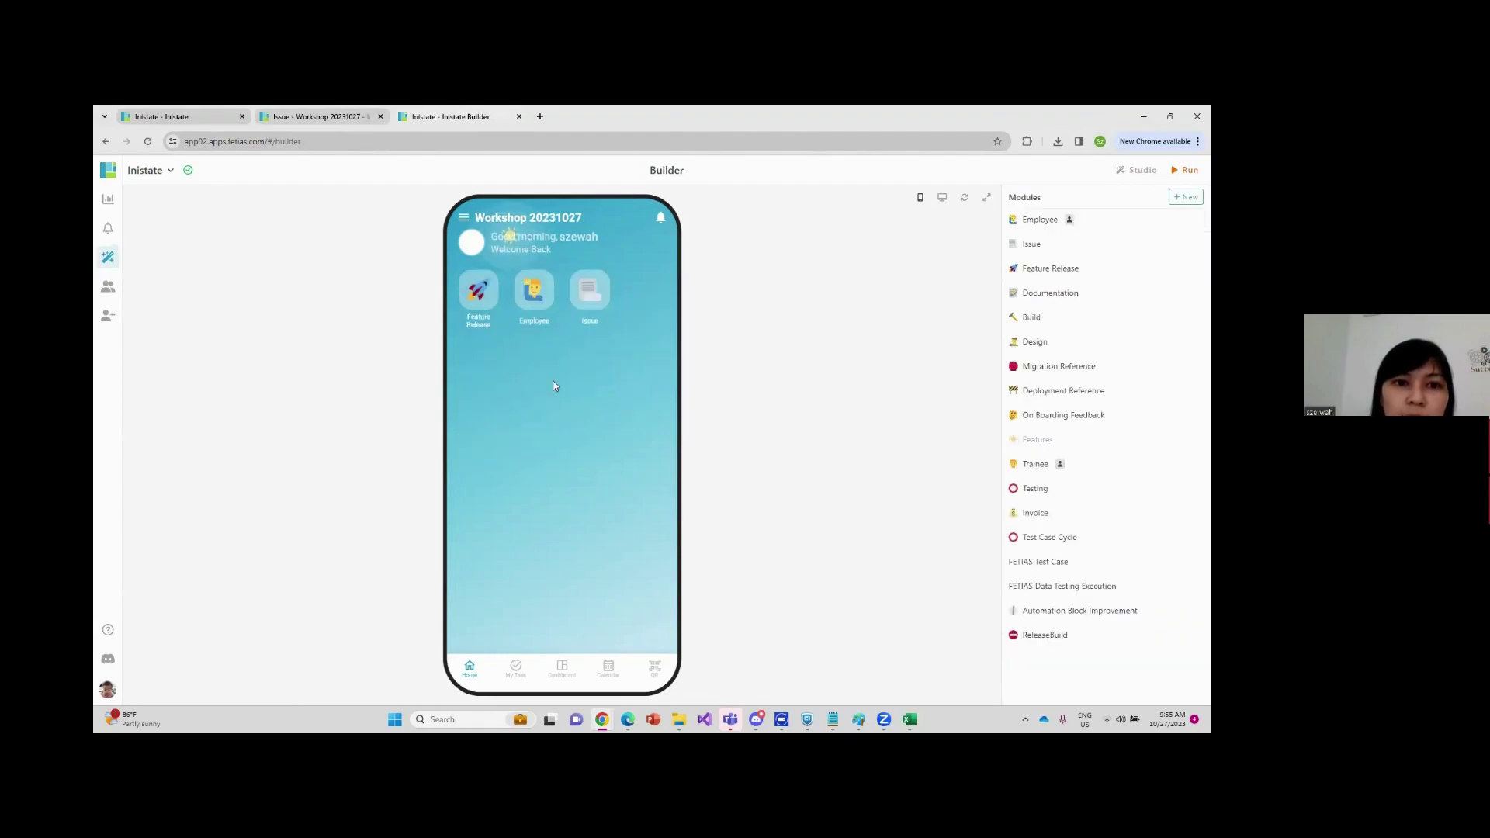
click(318, 116)
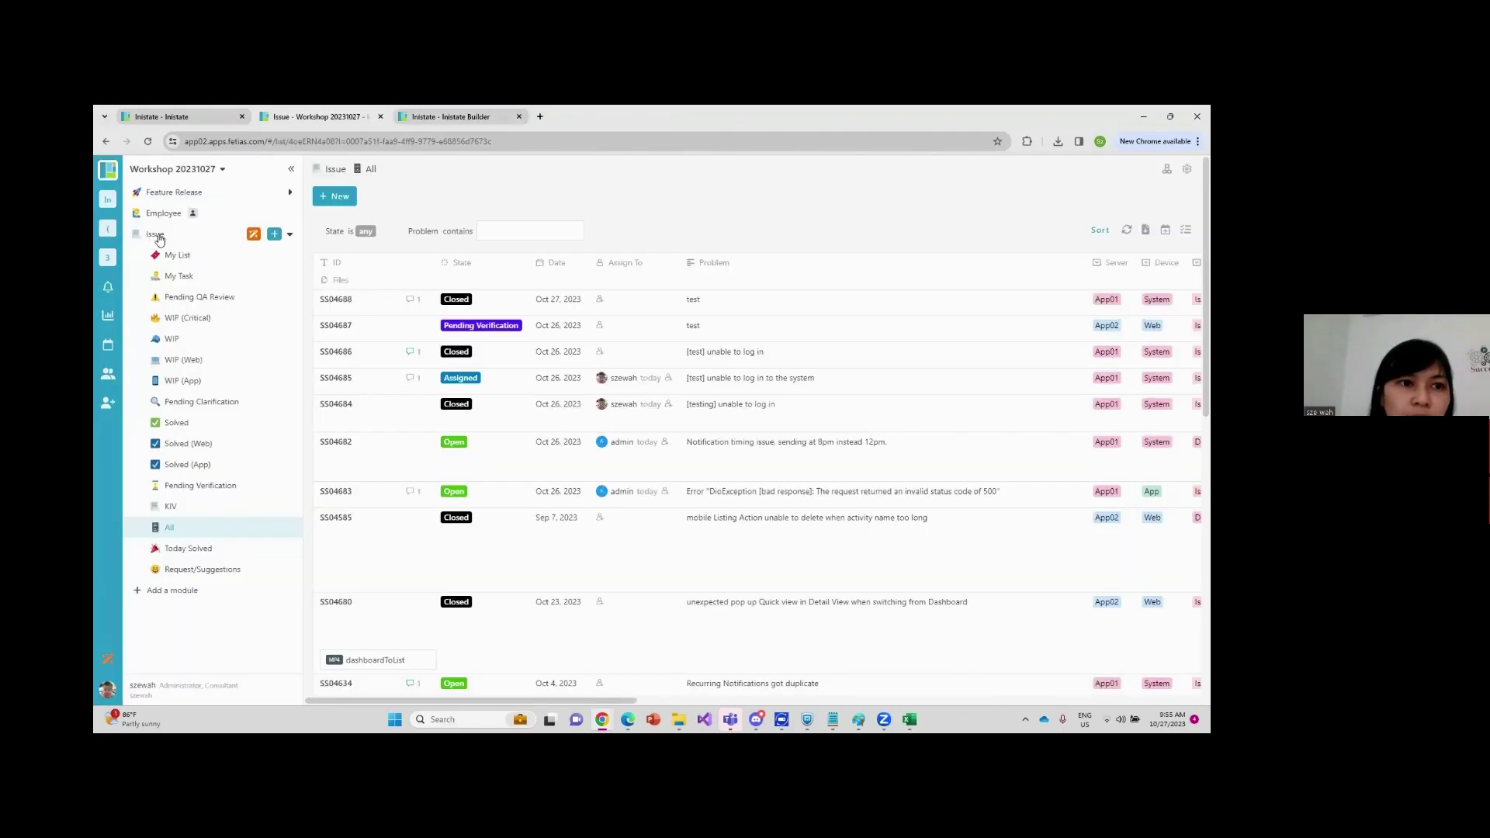
click(158, 235)
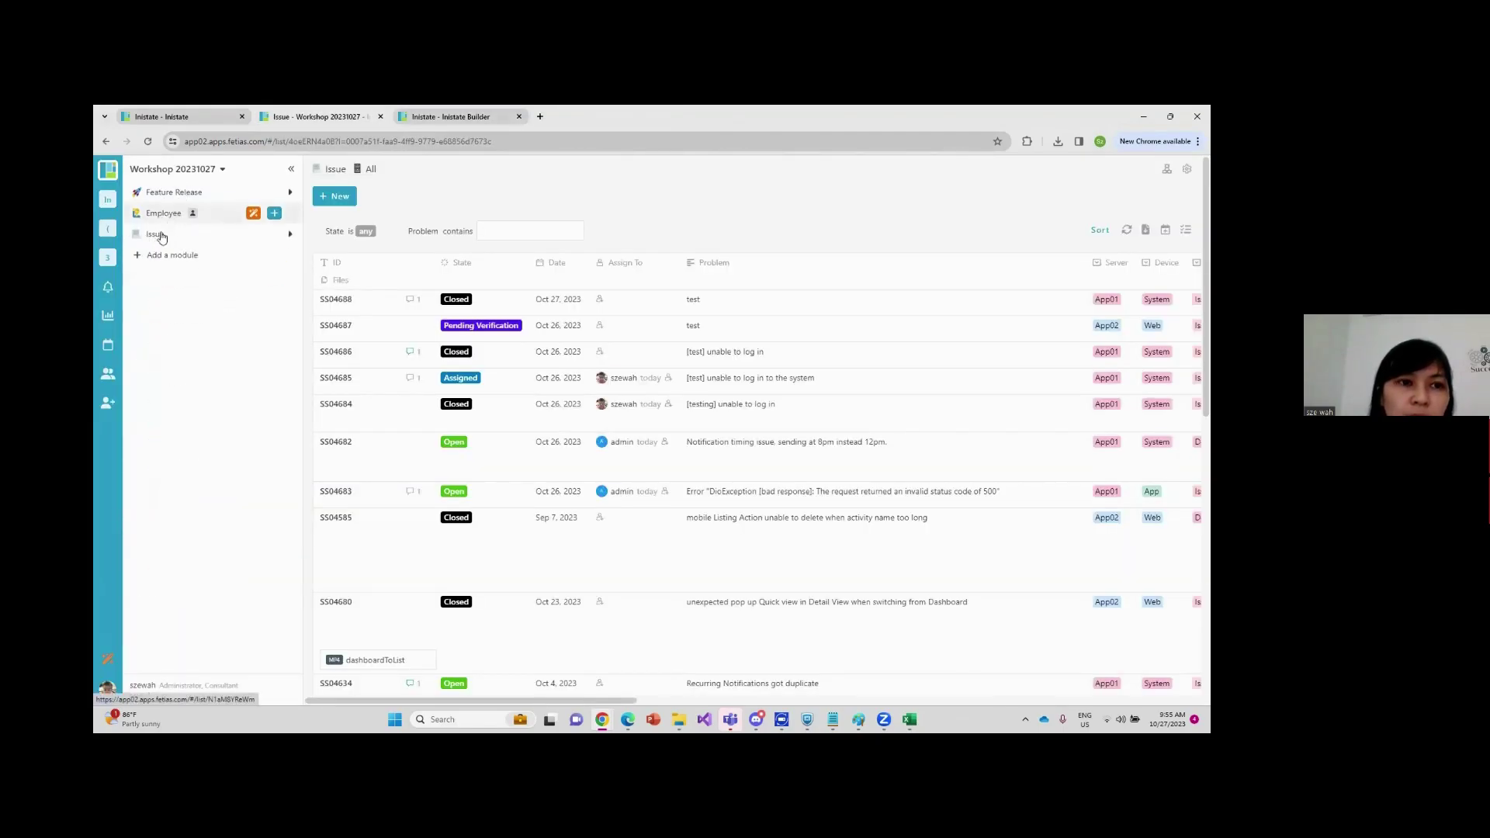
click(458, 116)
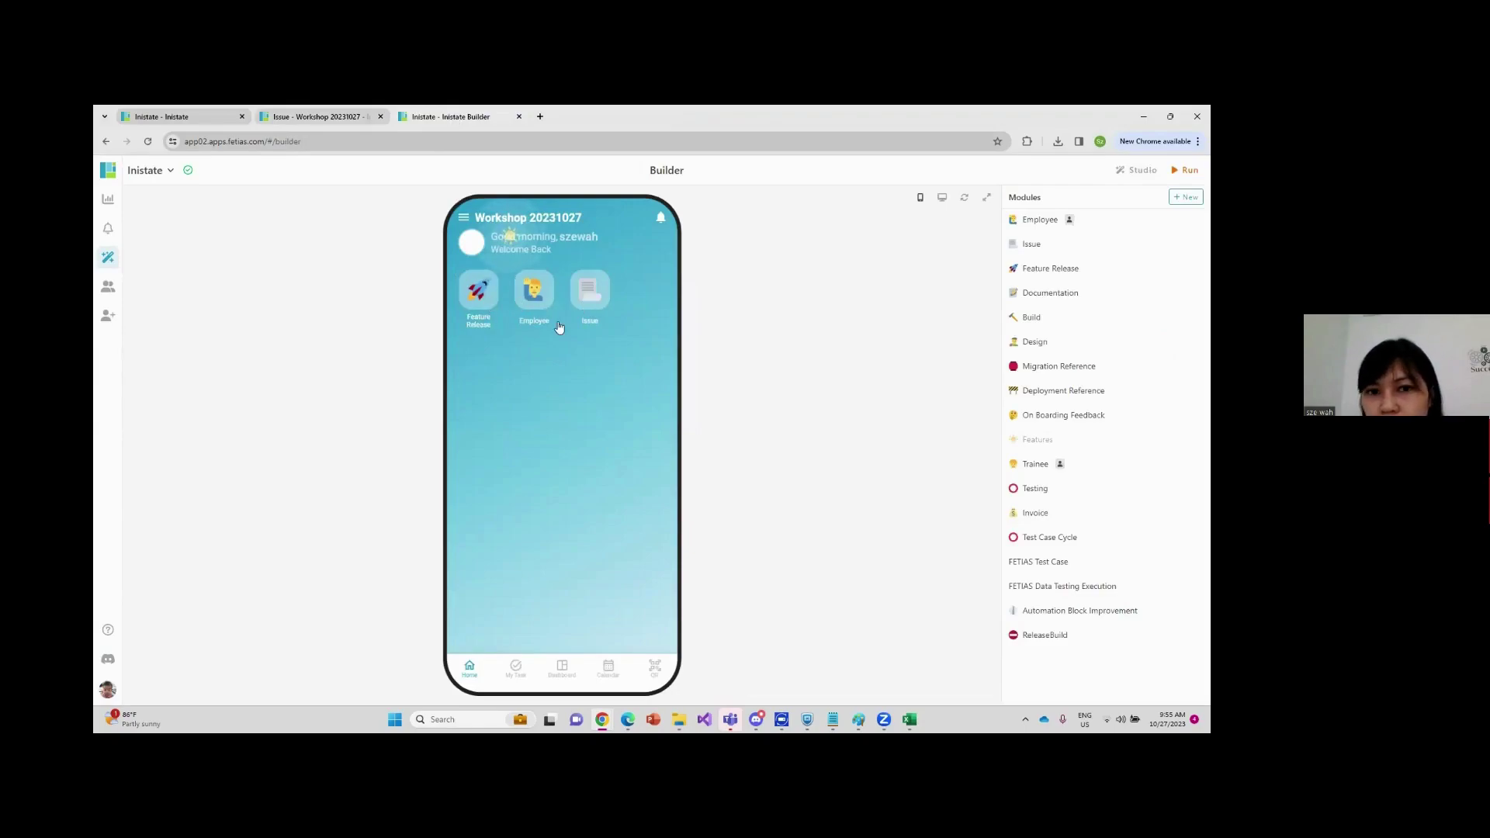
click(593, 289)
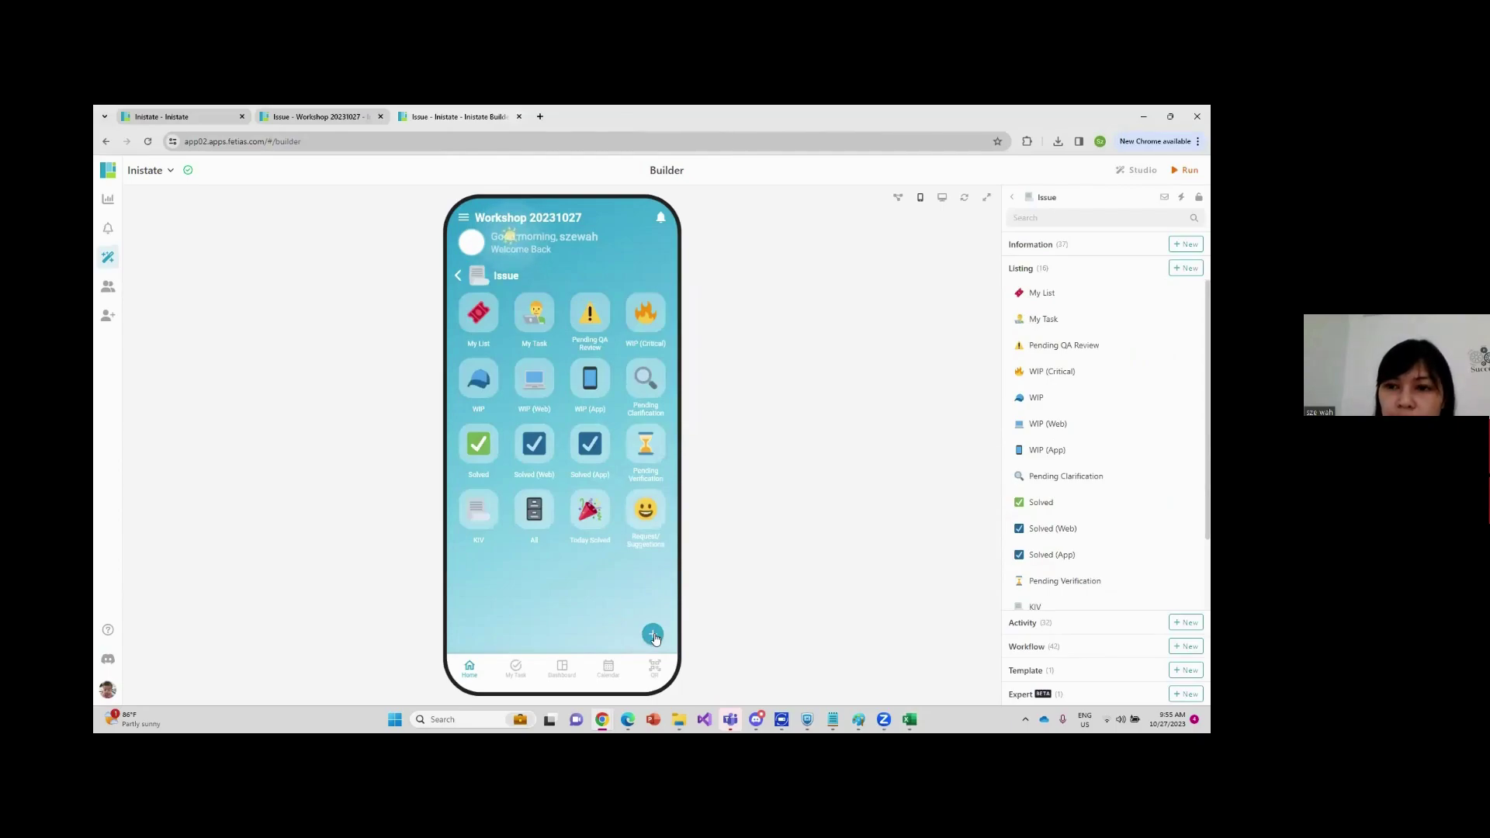
Start a new issue in the mobile preview with category Issue and the problem text "test"
click(652, 635)
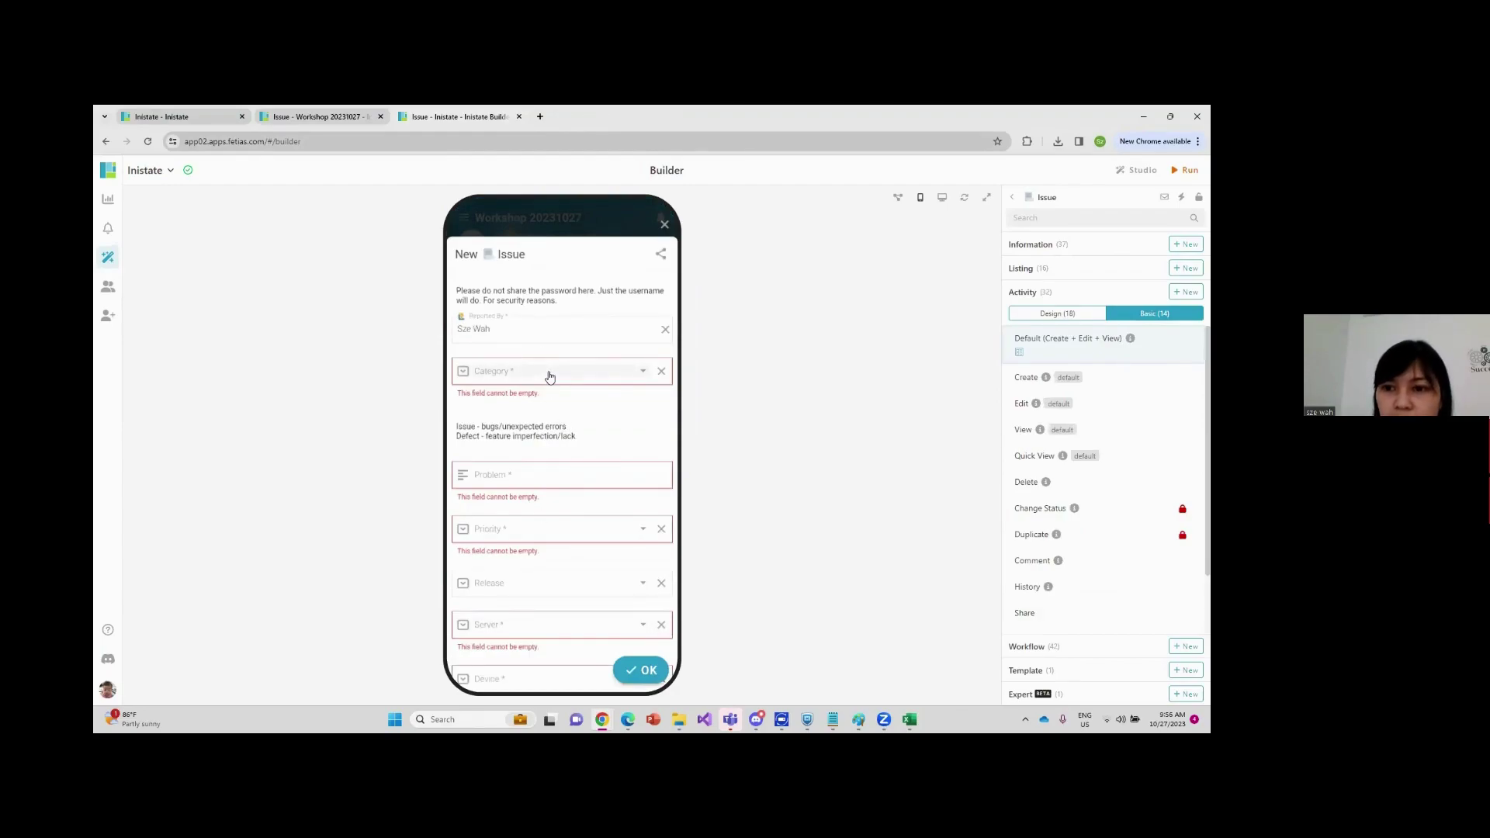
scroll(560, 469, down, 3)
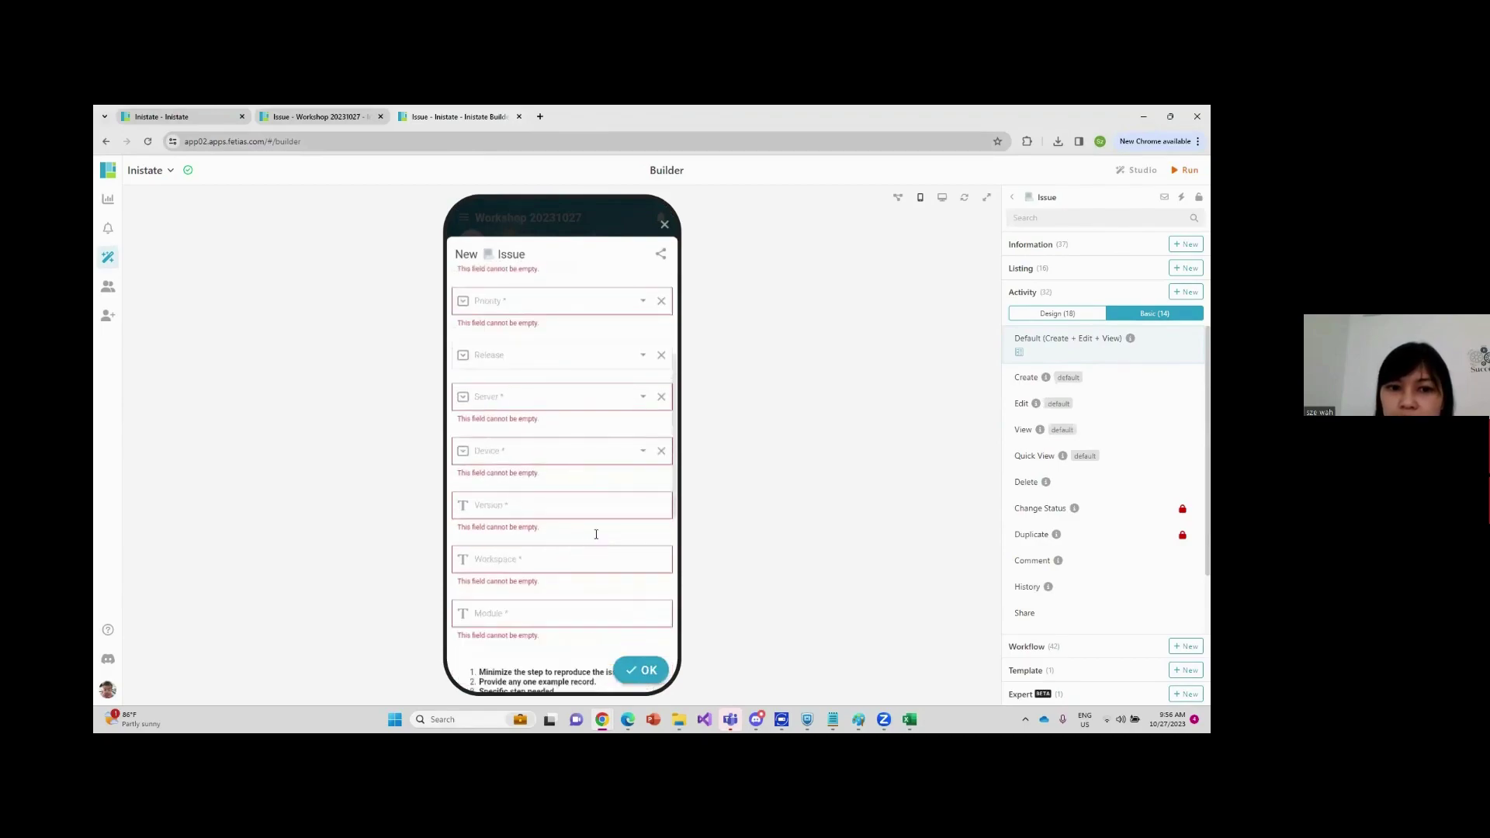
scroll(586, 469, up, 3)
click(589, 371)
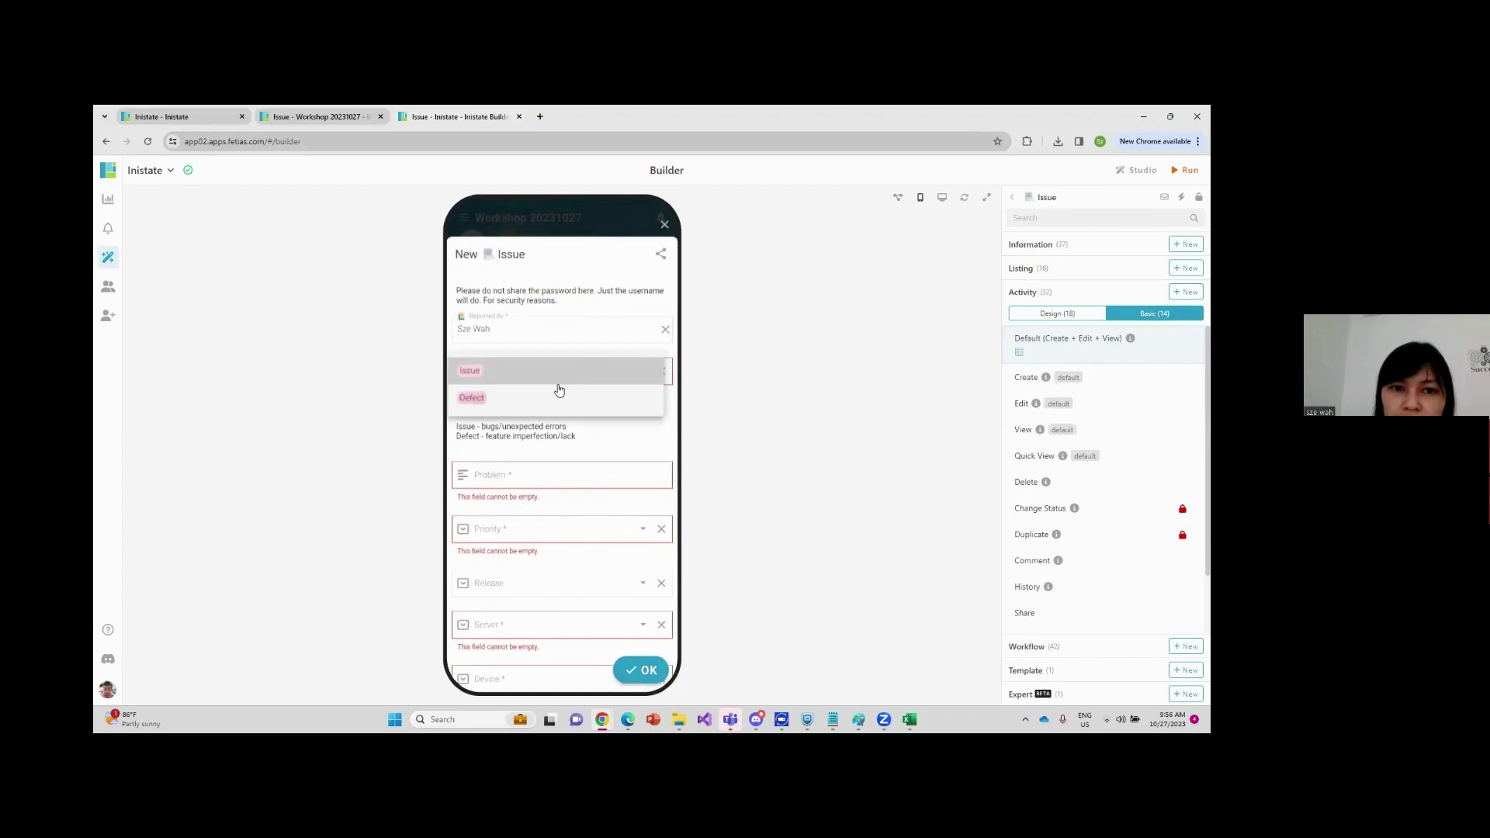
click(560, 374)
click(548, 463)
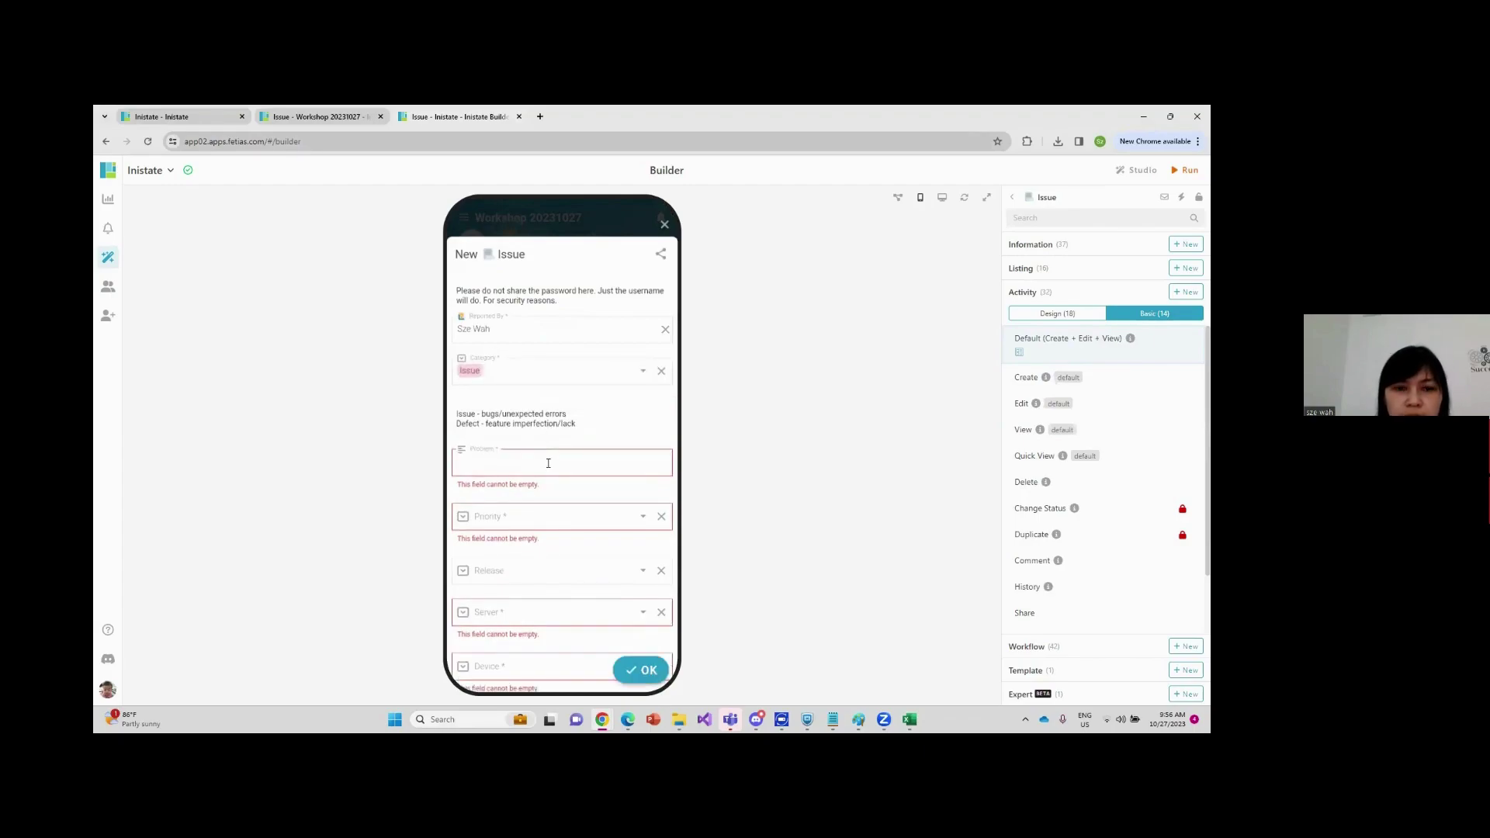
text(test)
Set the new issue's priority to Critical, release to EAP and server to App01
click(554, 503)
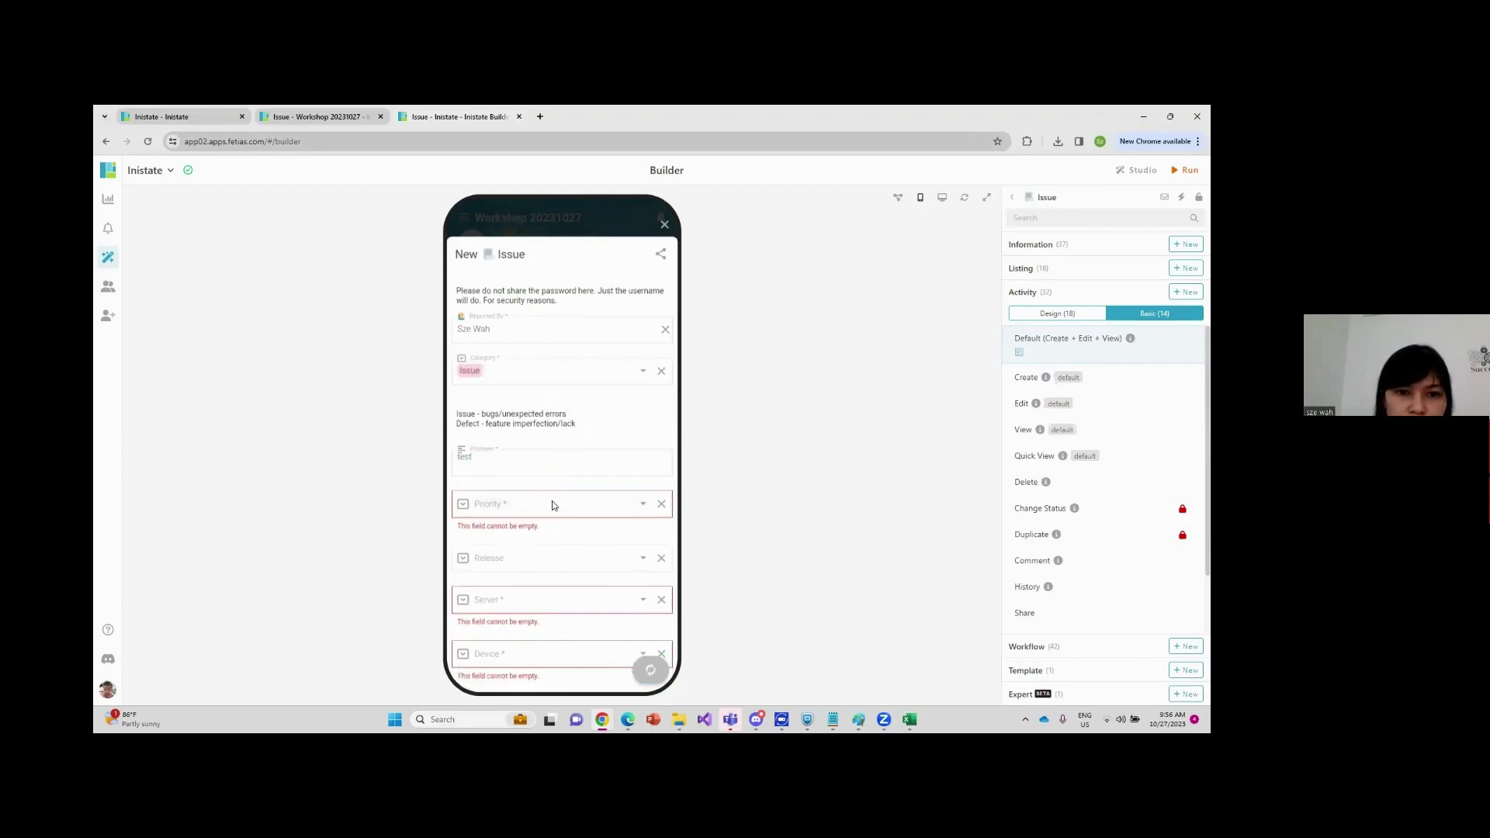
click(552, 506)
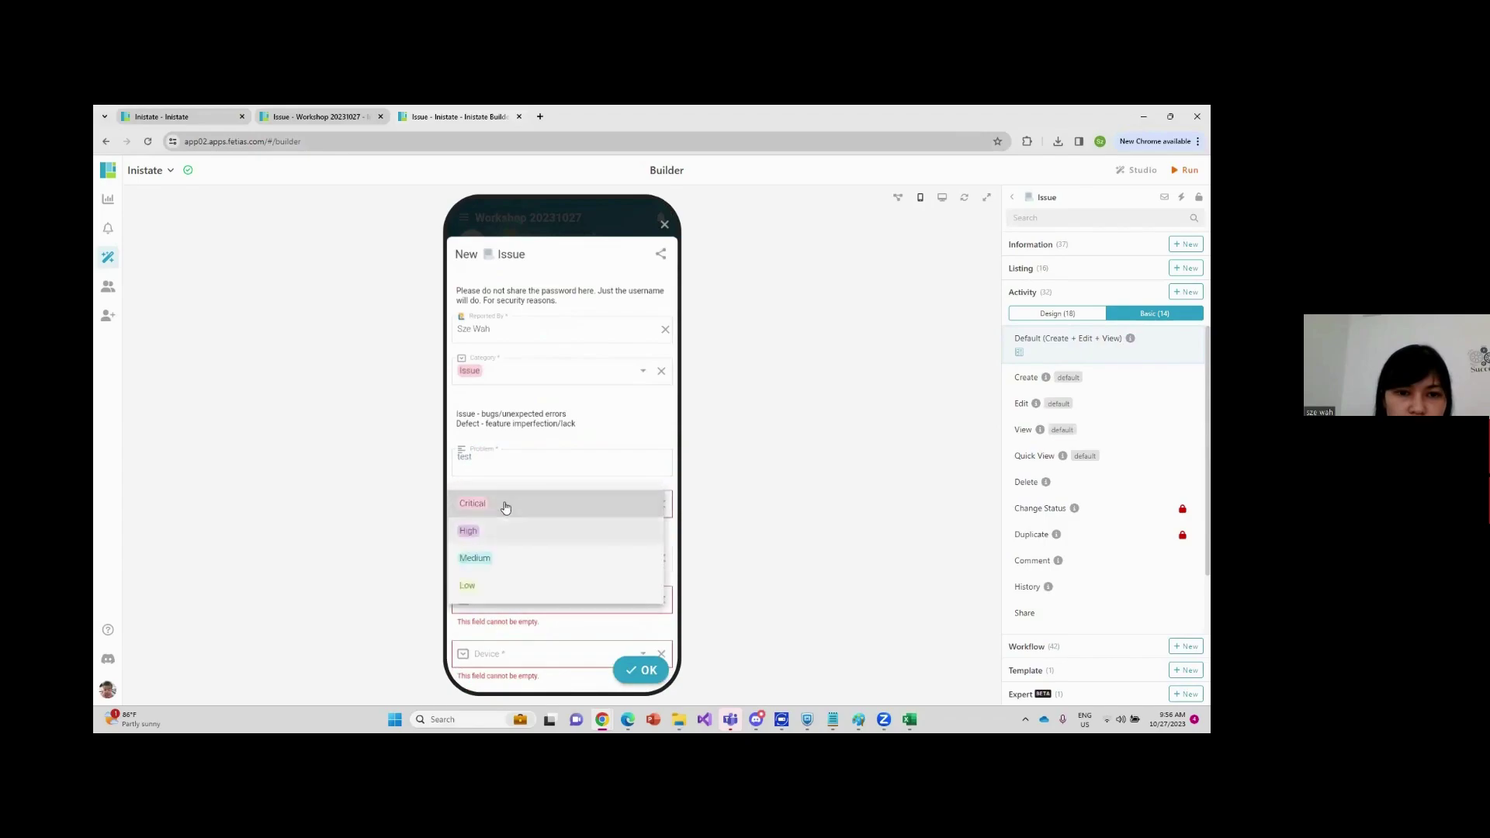
click(510, 505)
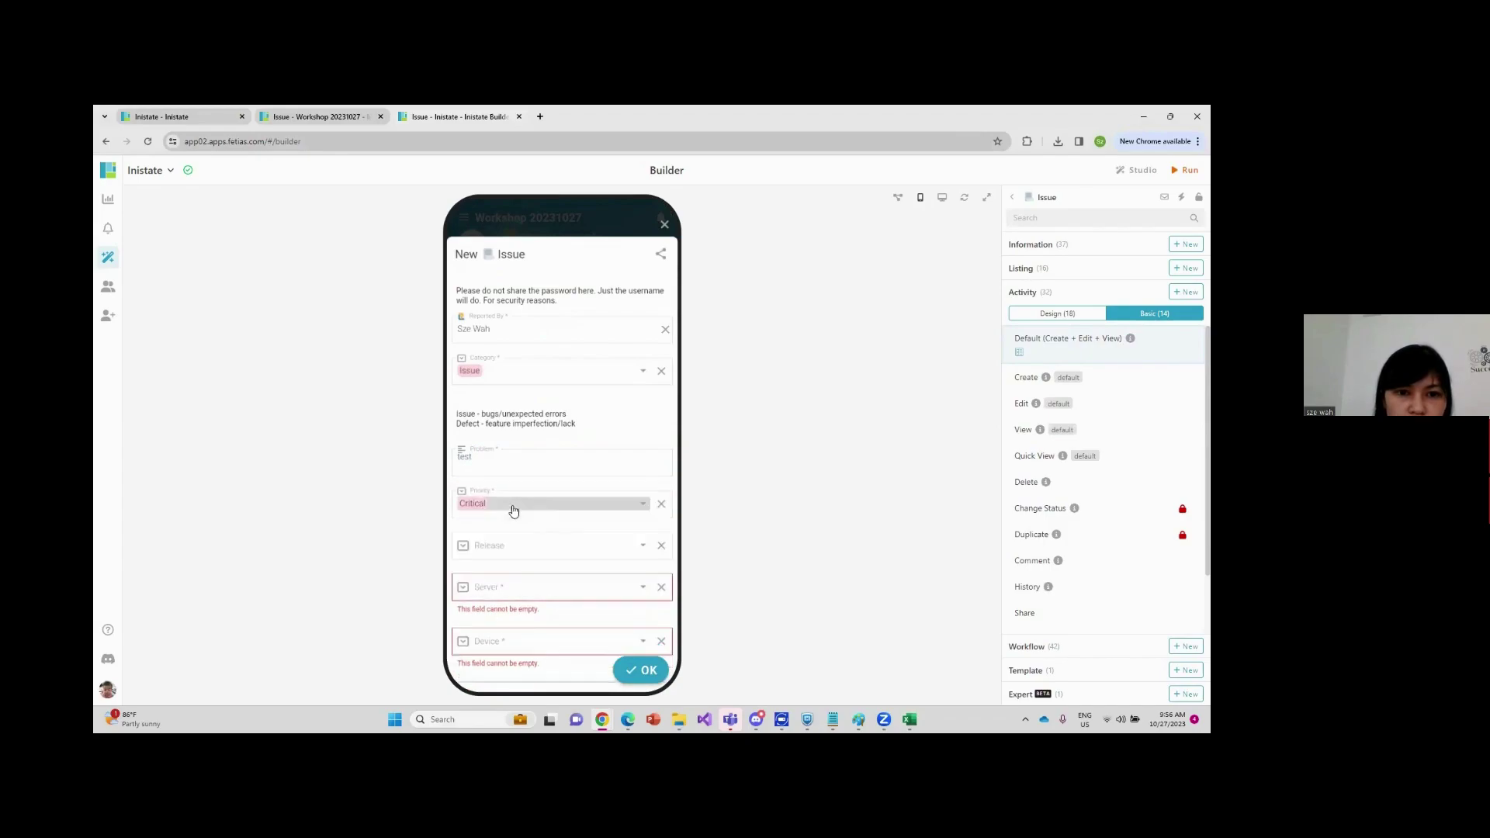
click(509, 550)
click(509, 550)
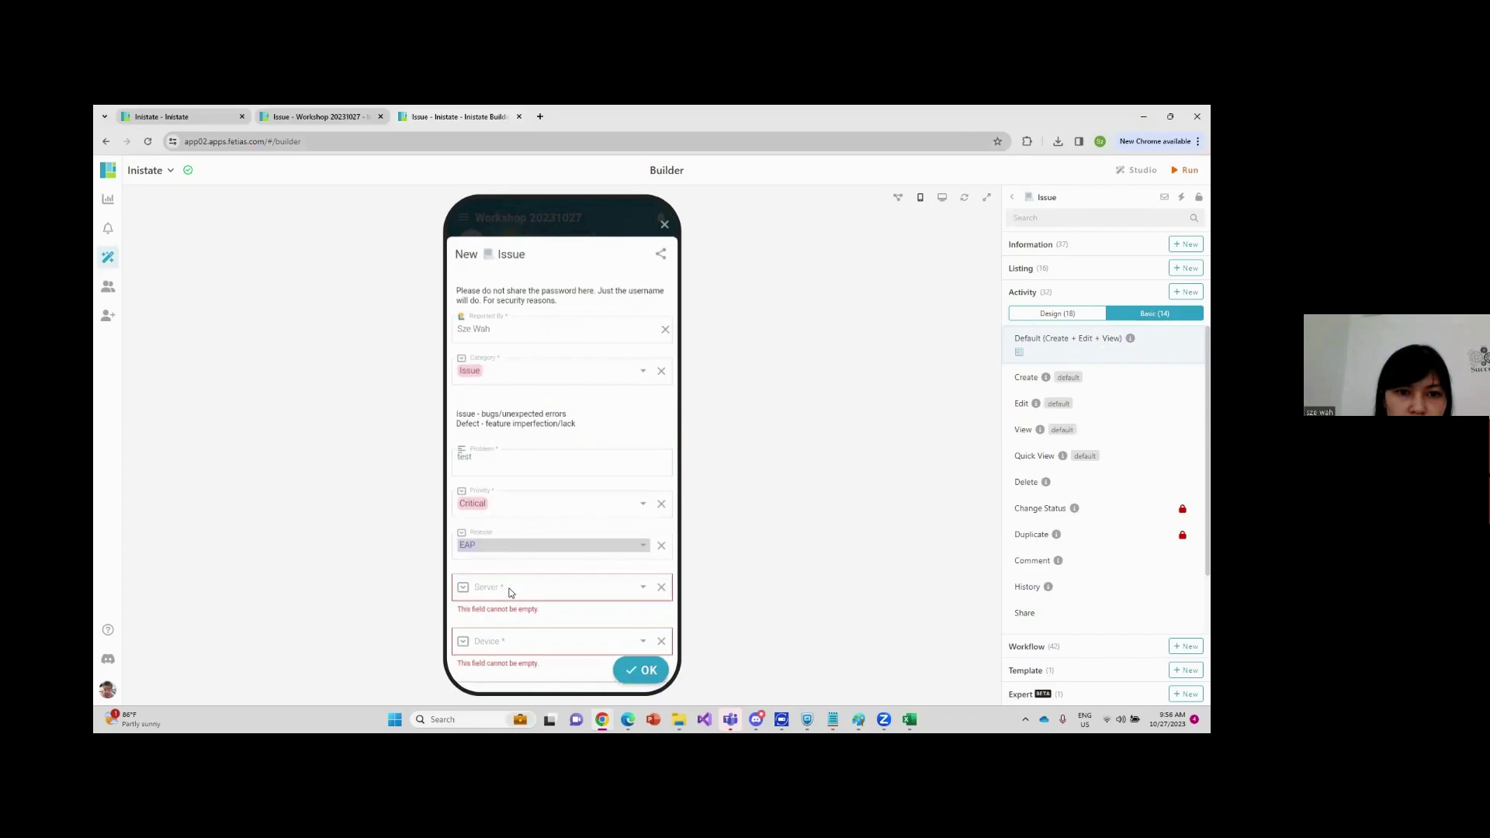
click(509, 588)
click(504, 511)
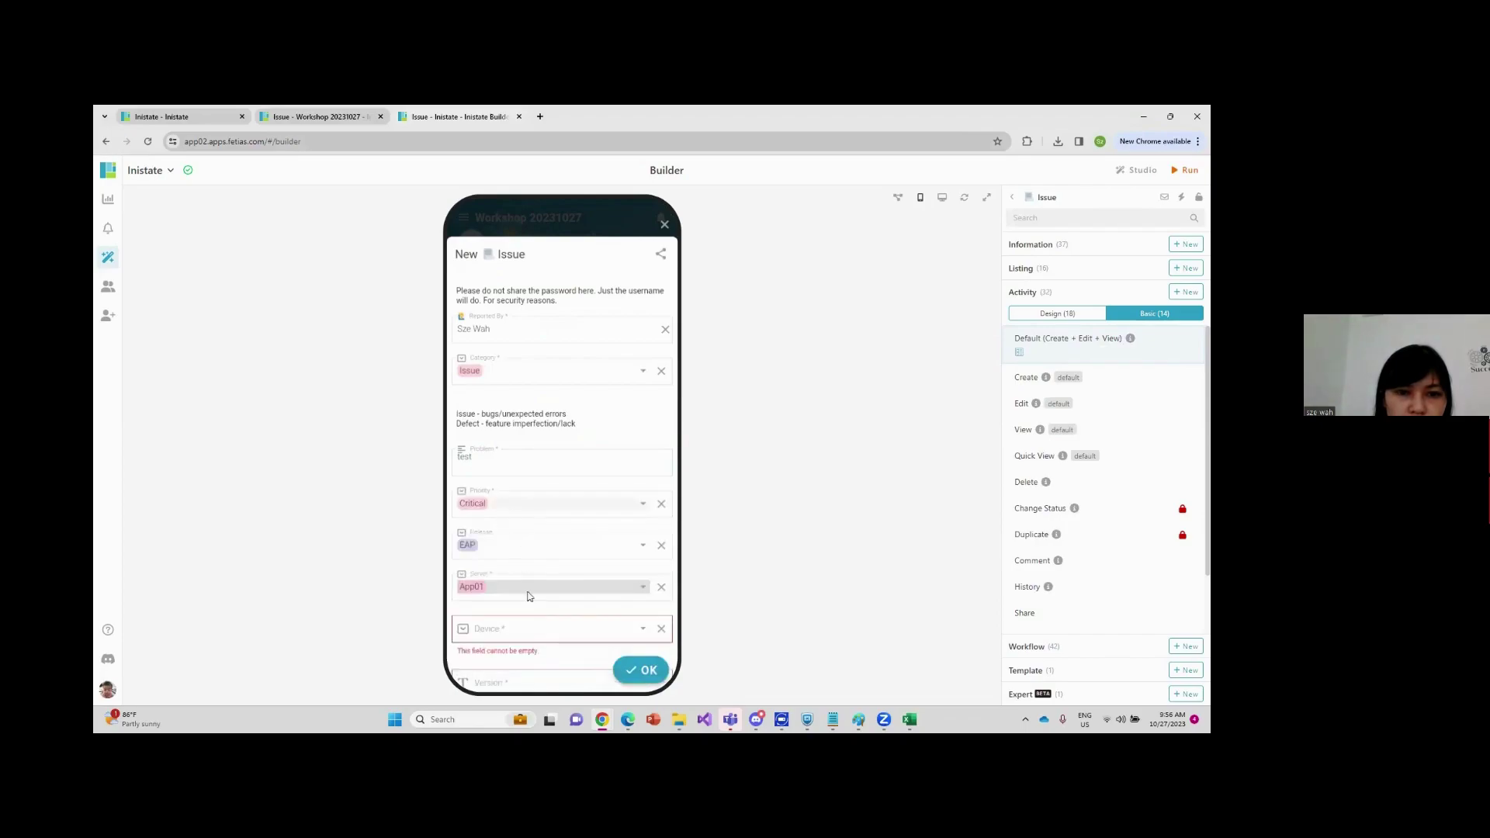
Set the new issue's device to System and its browser to Chrome
click(527, 630)
click(499, 375)
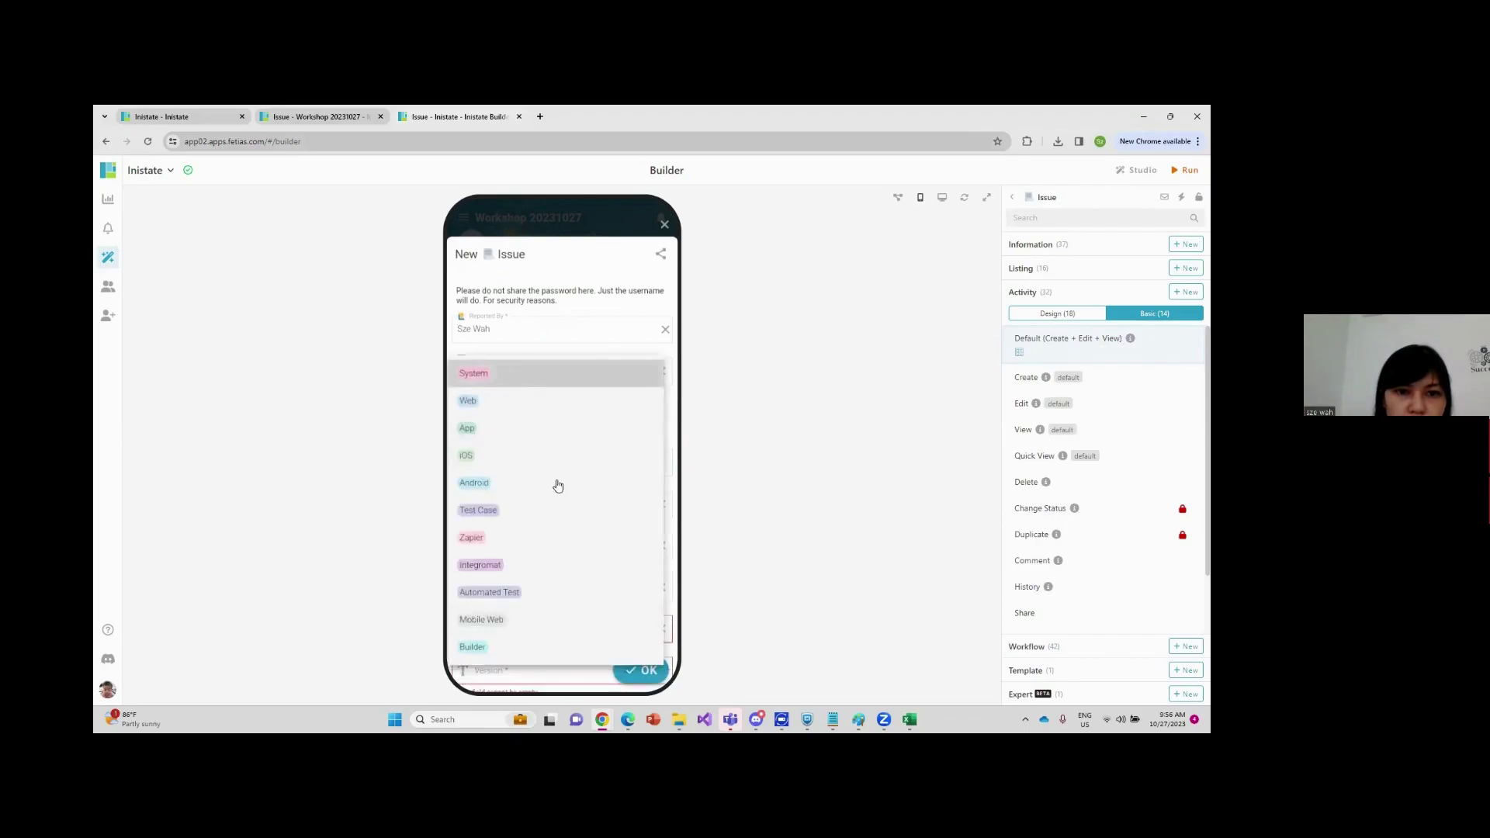
scroll(577, 532, down, 3)
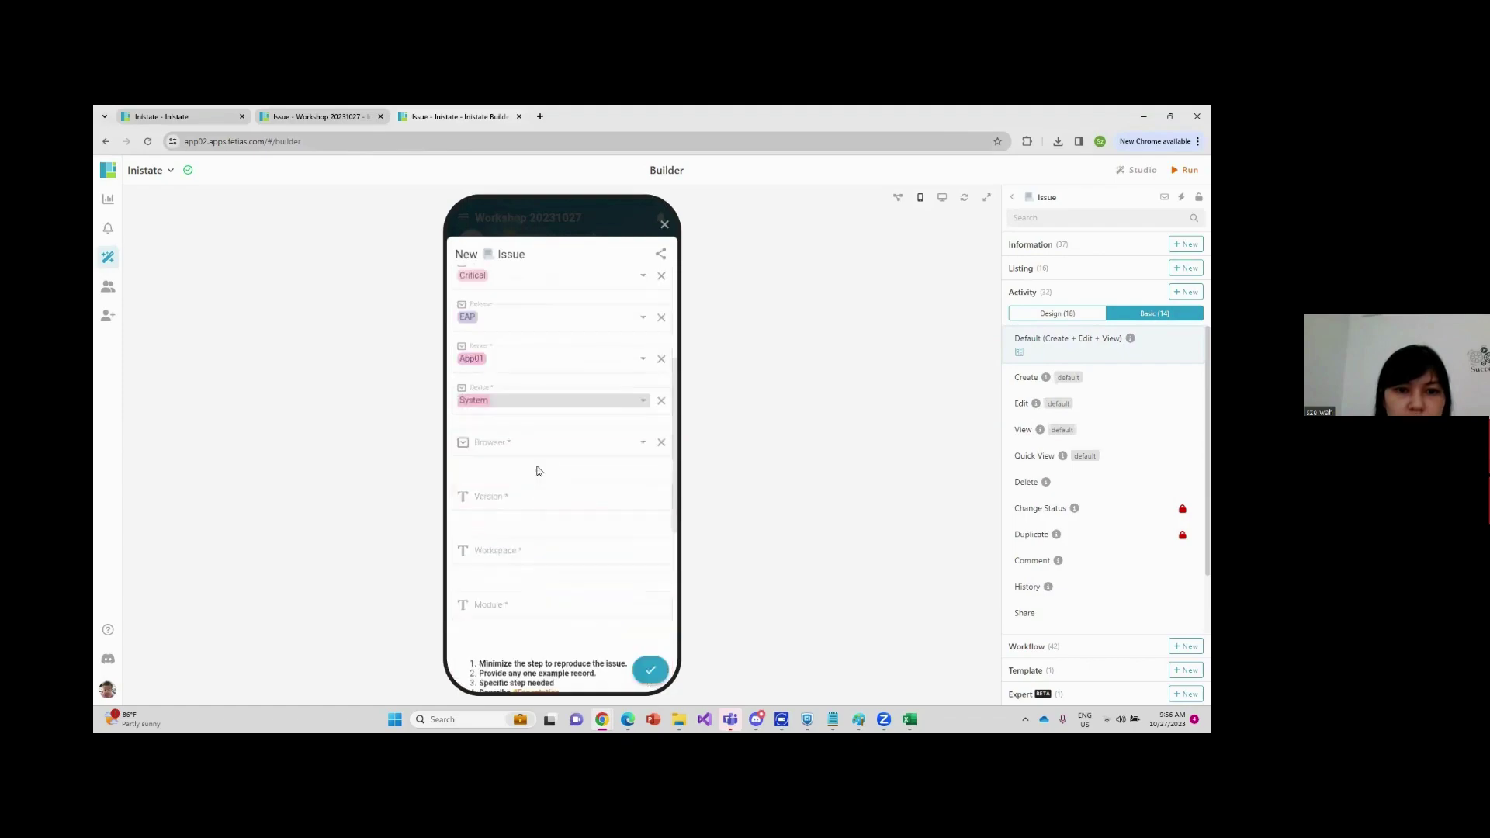
click(544, 440)
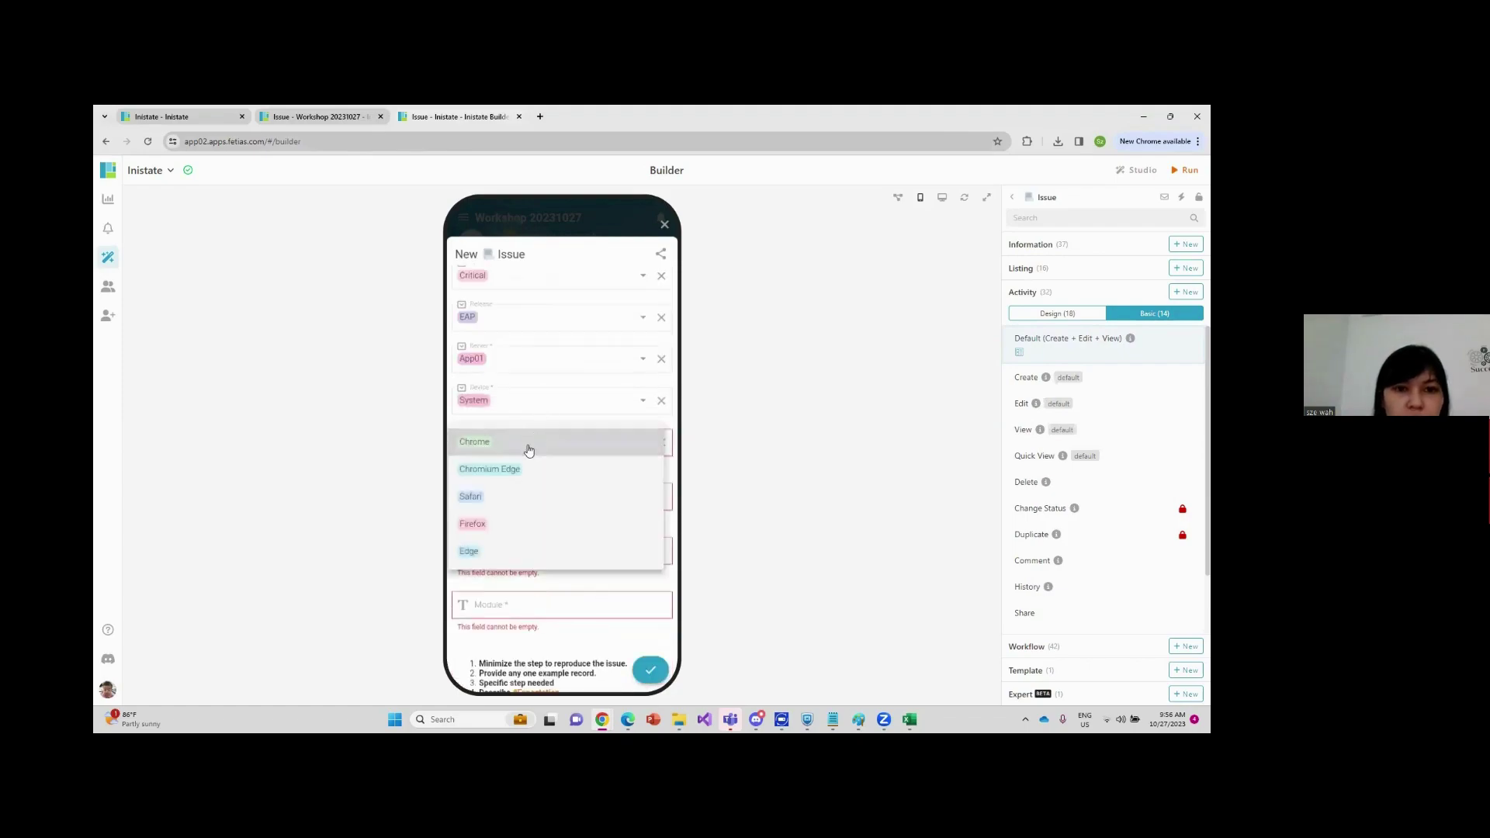
click(526, 446)
Enter version 1 for the new issue and fill in both workspace and module as "test"
click(523, 494)
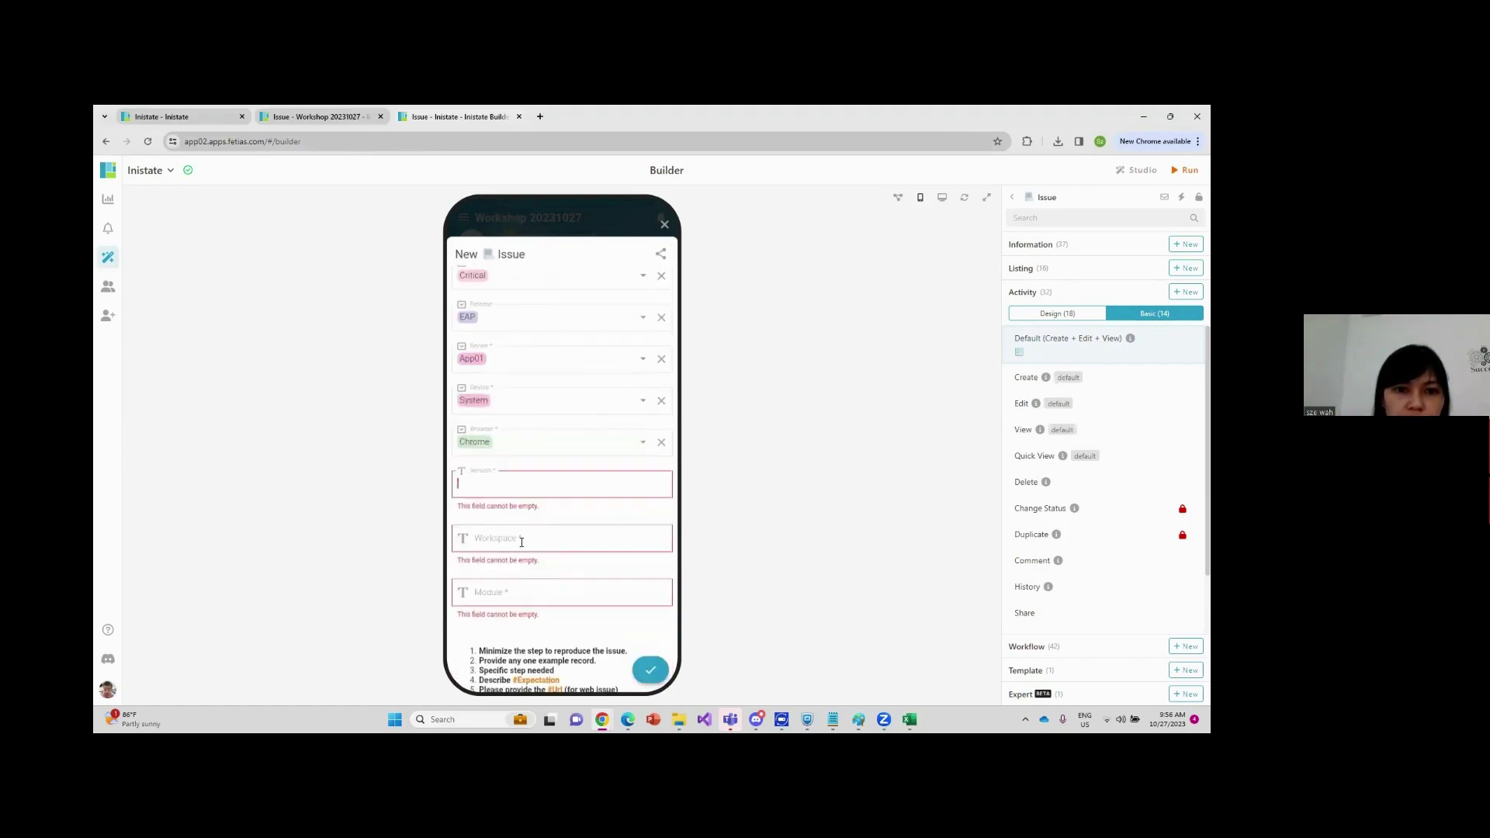
text(1)
click(521, 542)
text(test)
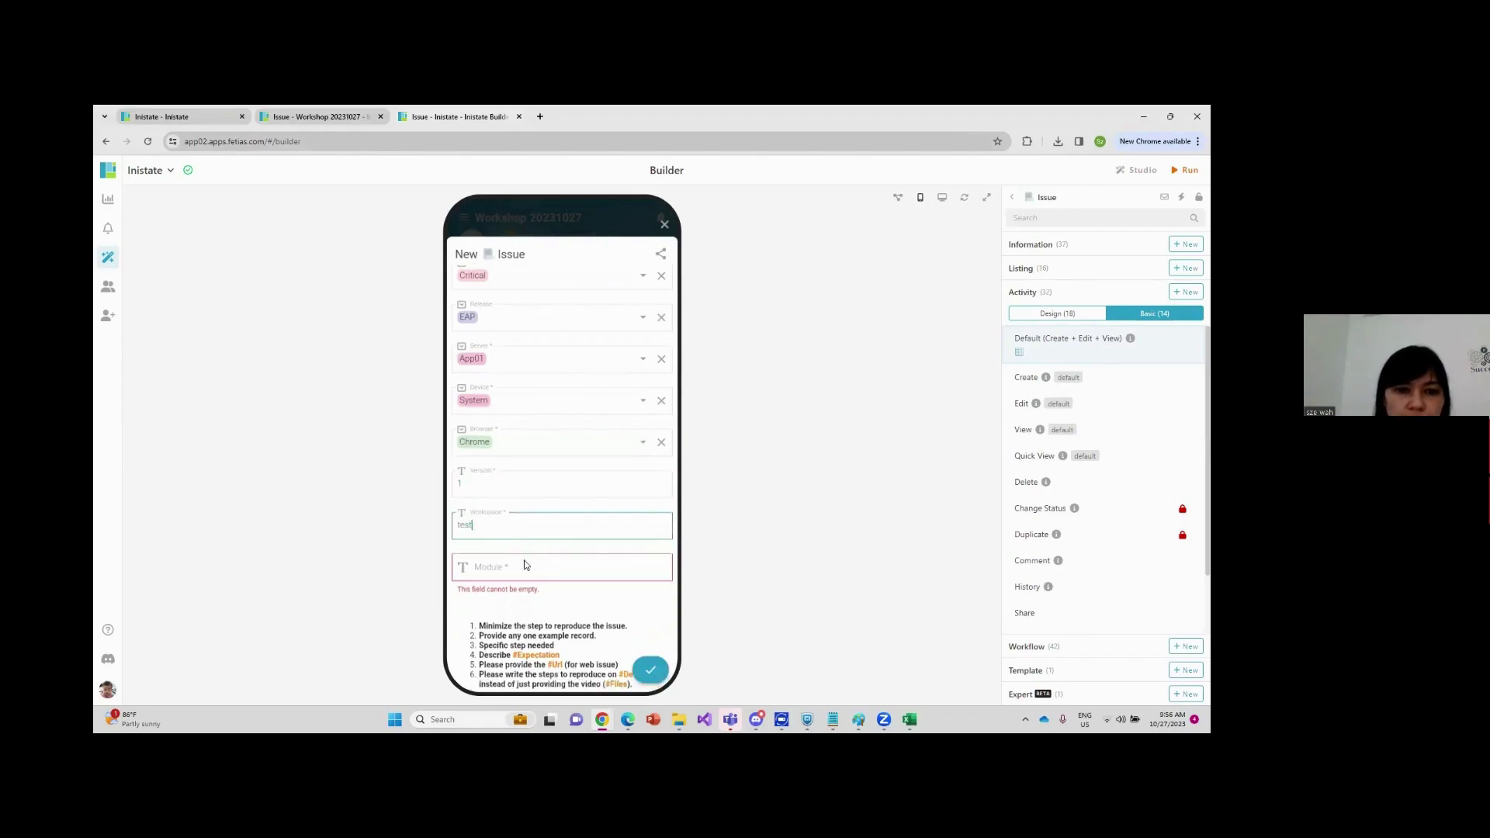
click(525, 563)
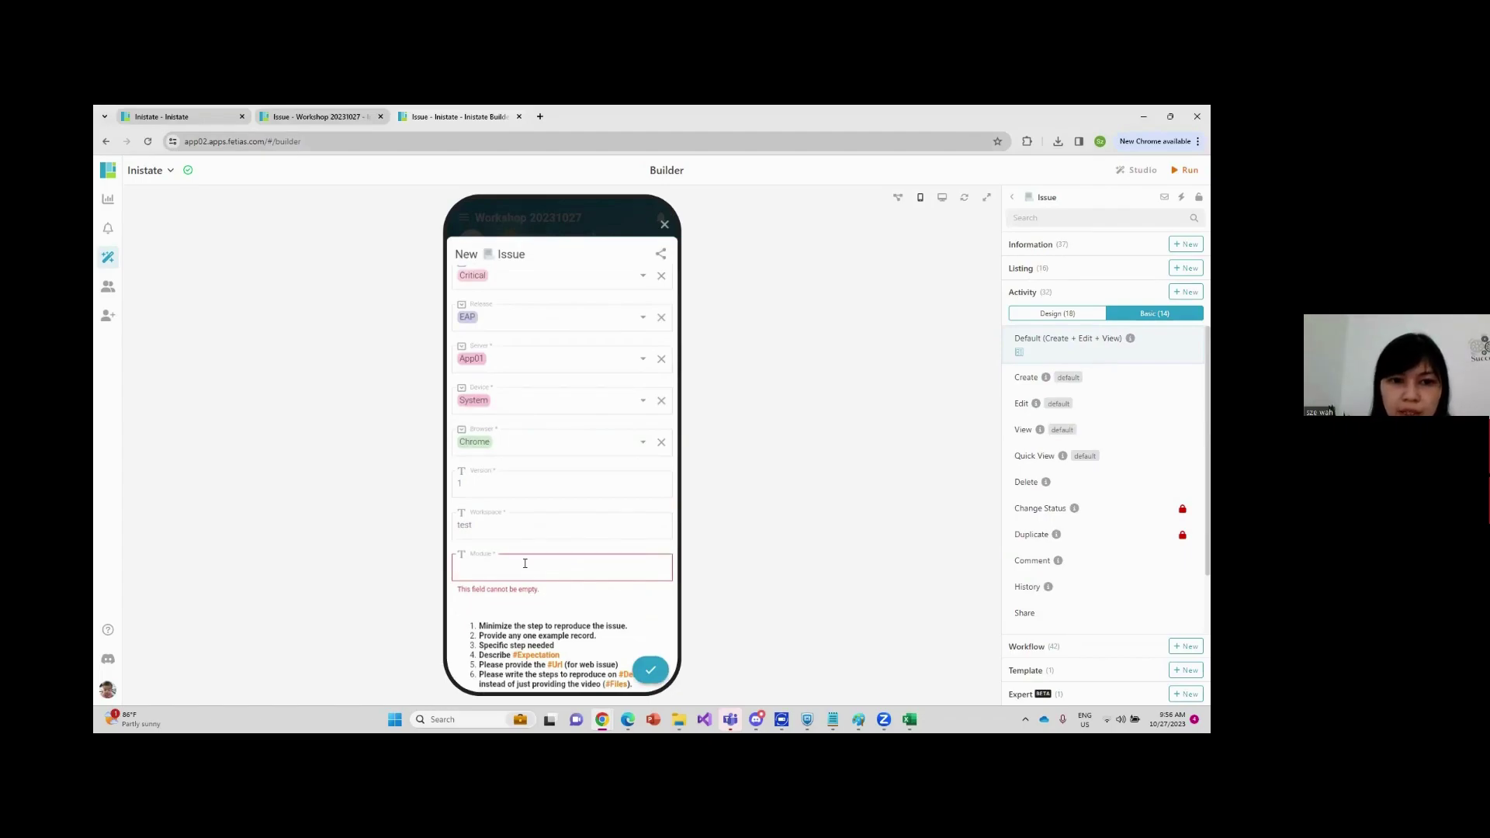
text(te)
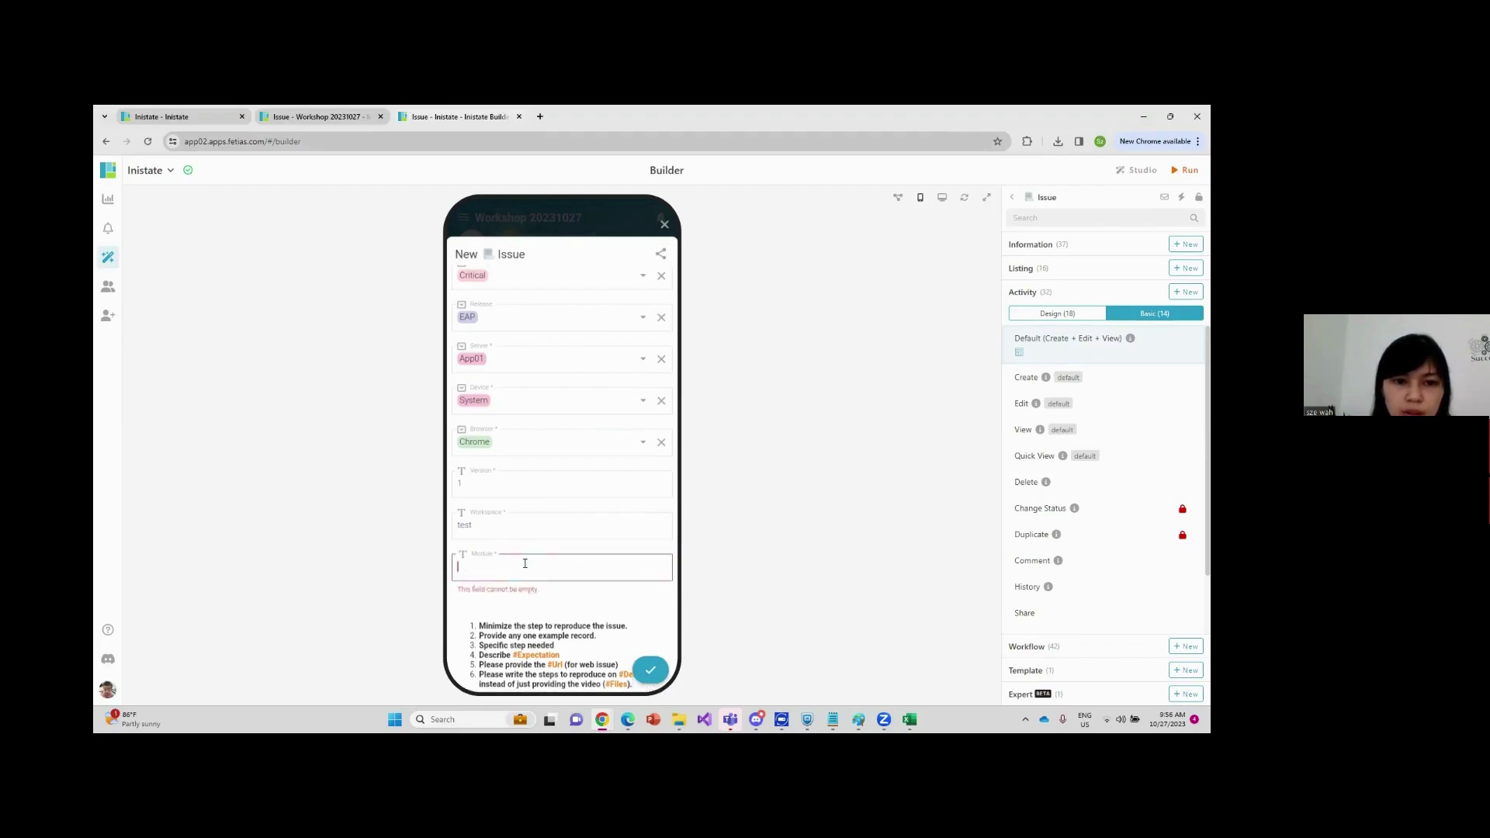
text(st)
Enter inistate.com as the new issue's URL and "test" as its description
scroll(566, 506, down, 5)
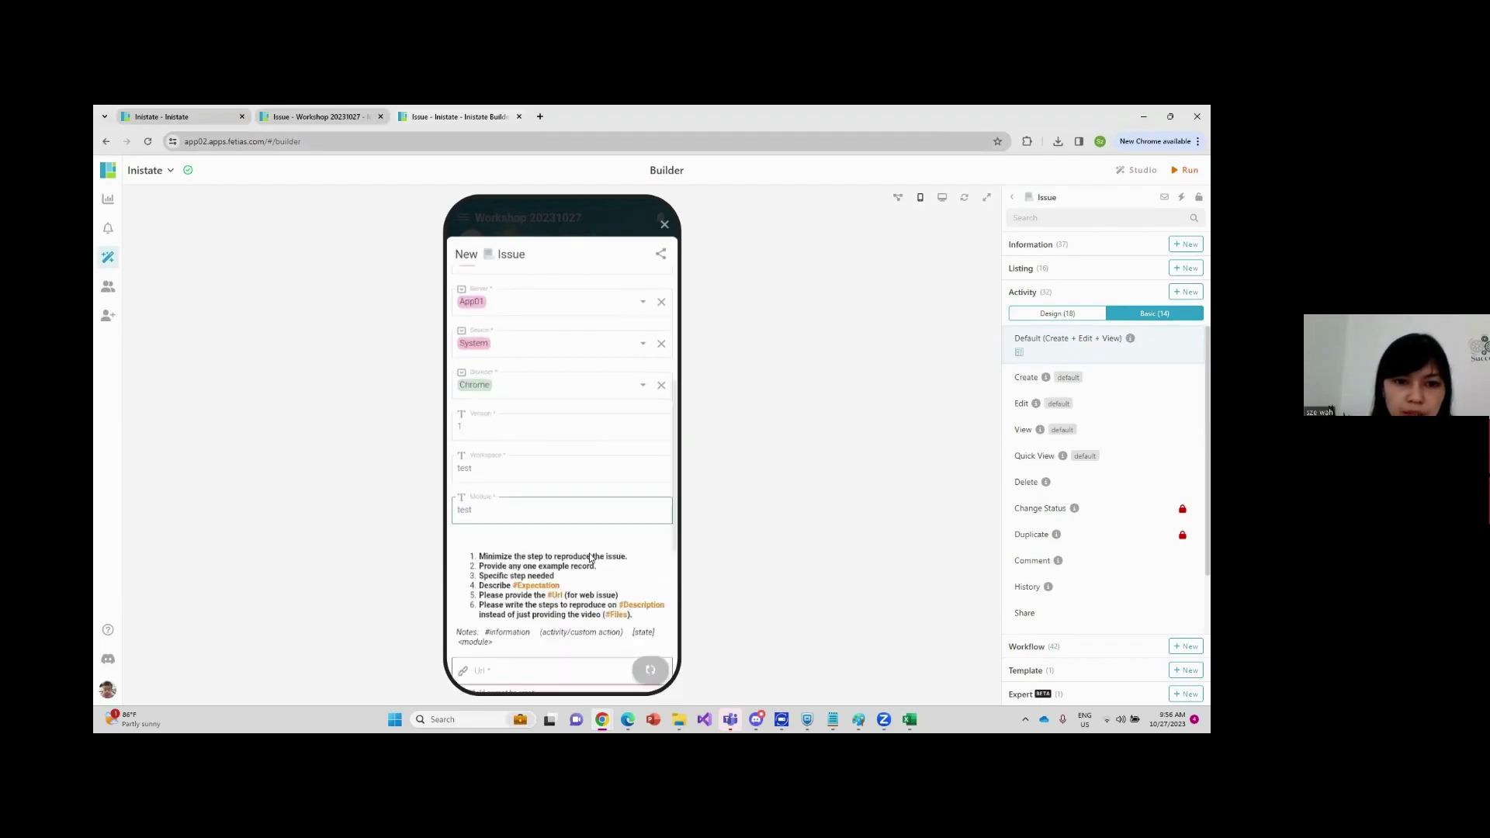
click(554, 331)
text(inistate.com)
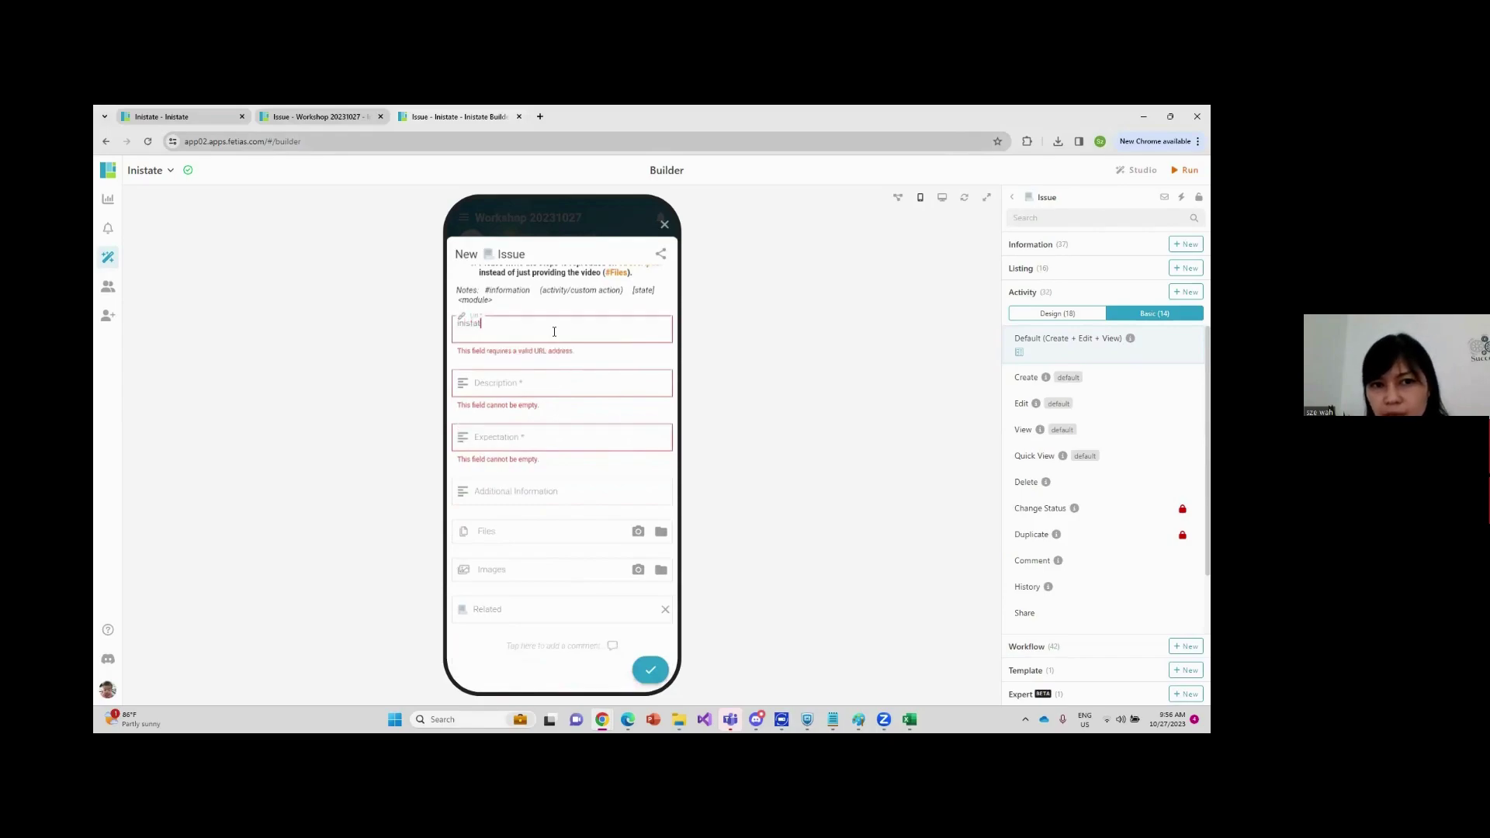
click(561, 379)
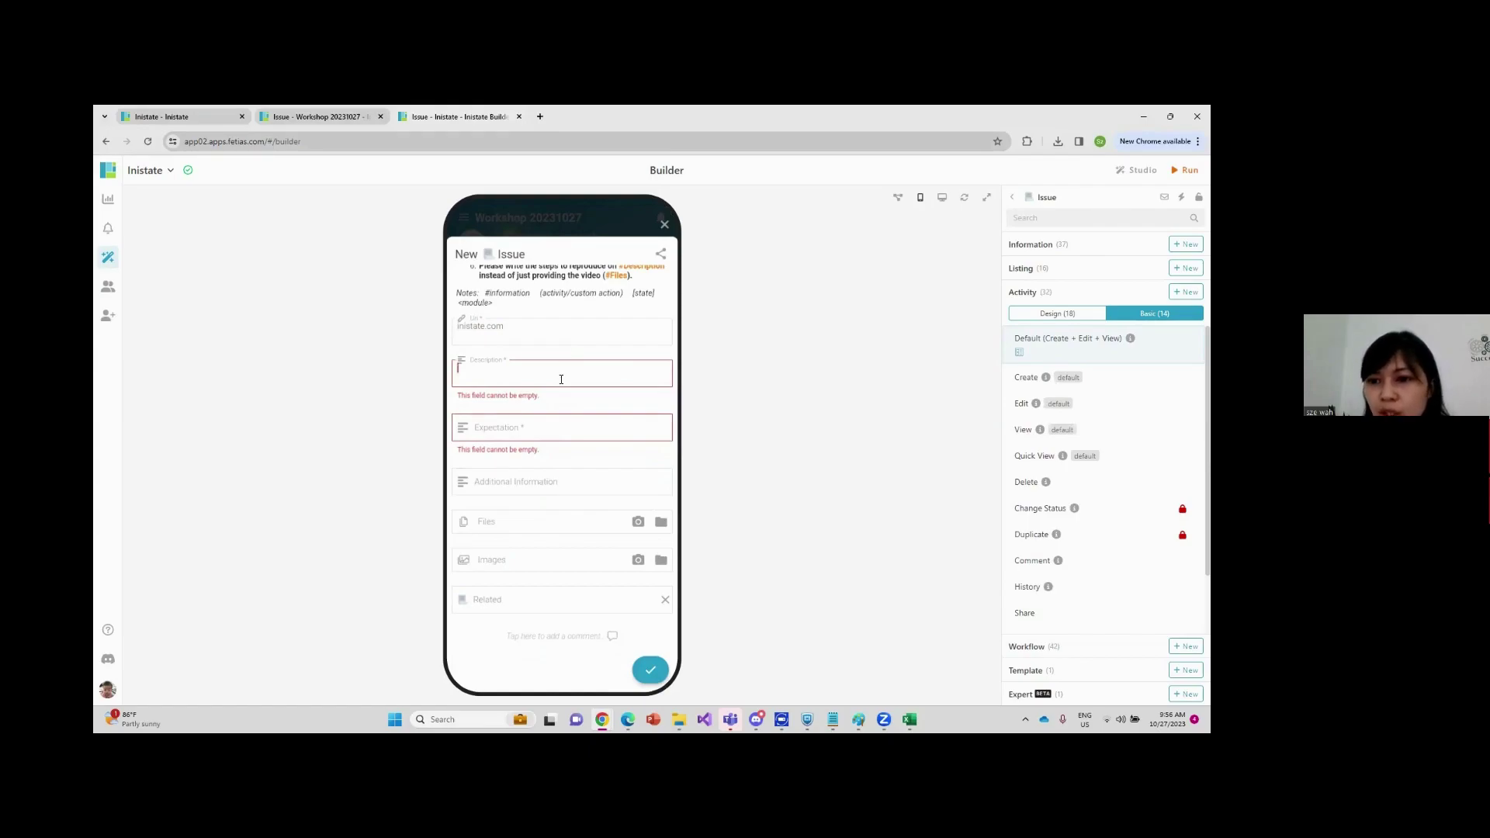
click(561, 380)
text(ddesc)
key(BackSpace)
key(BackSpace)
key(BackSpace)
key(BackSpace)
key(BackSpace)
text(test)
Enter "test" as the expectation and submit the new issue
click(557, 429)
text(test)
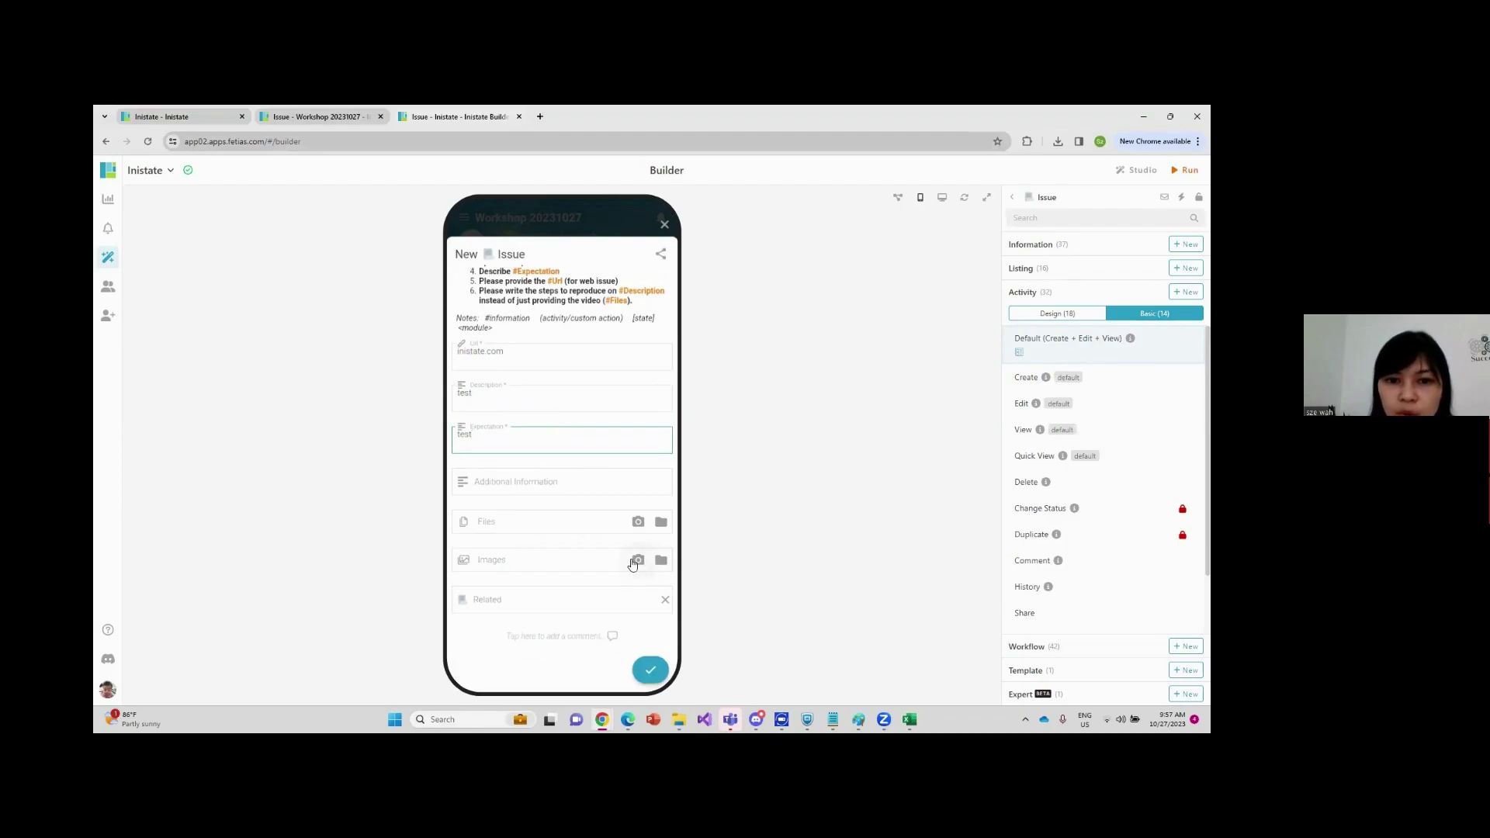
click(657, 672)
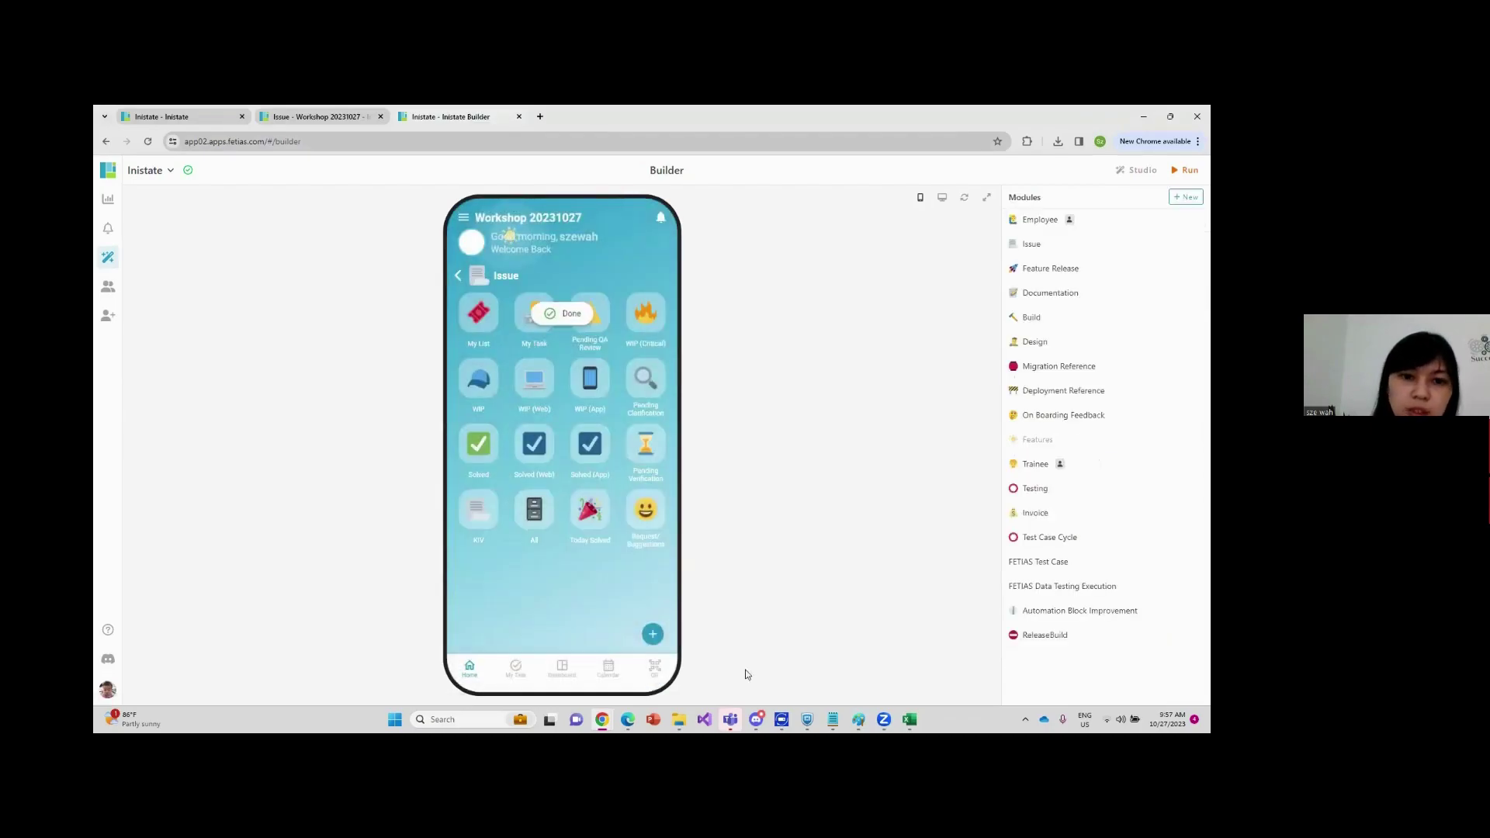
Open the newest test issue from My List and submit its Assign Person activity with a person in charge selected
click(482, 321)
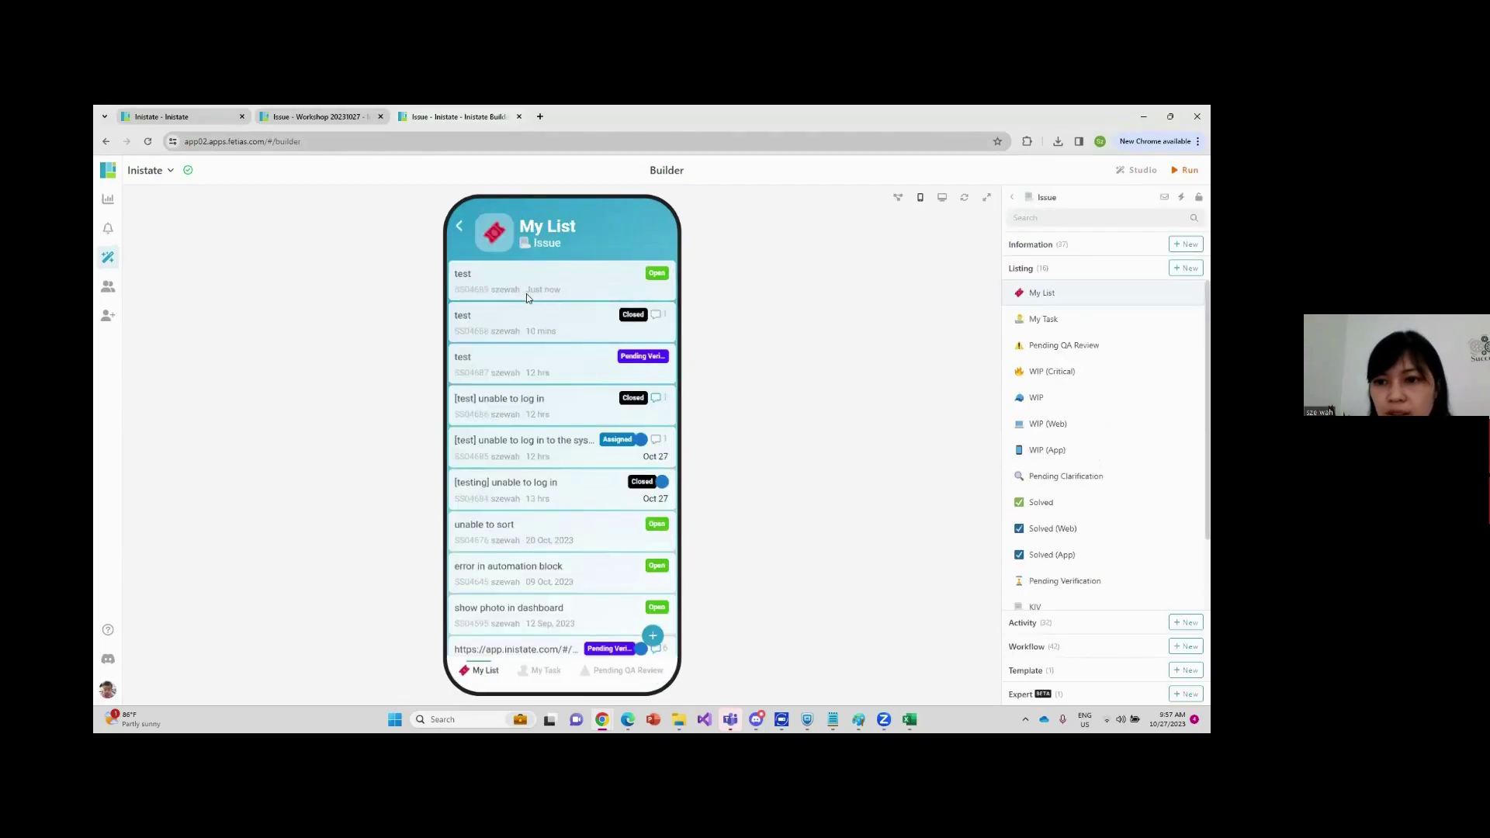
click(565, 274)
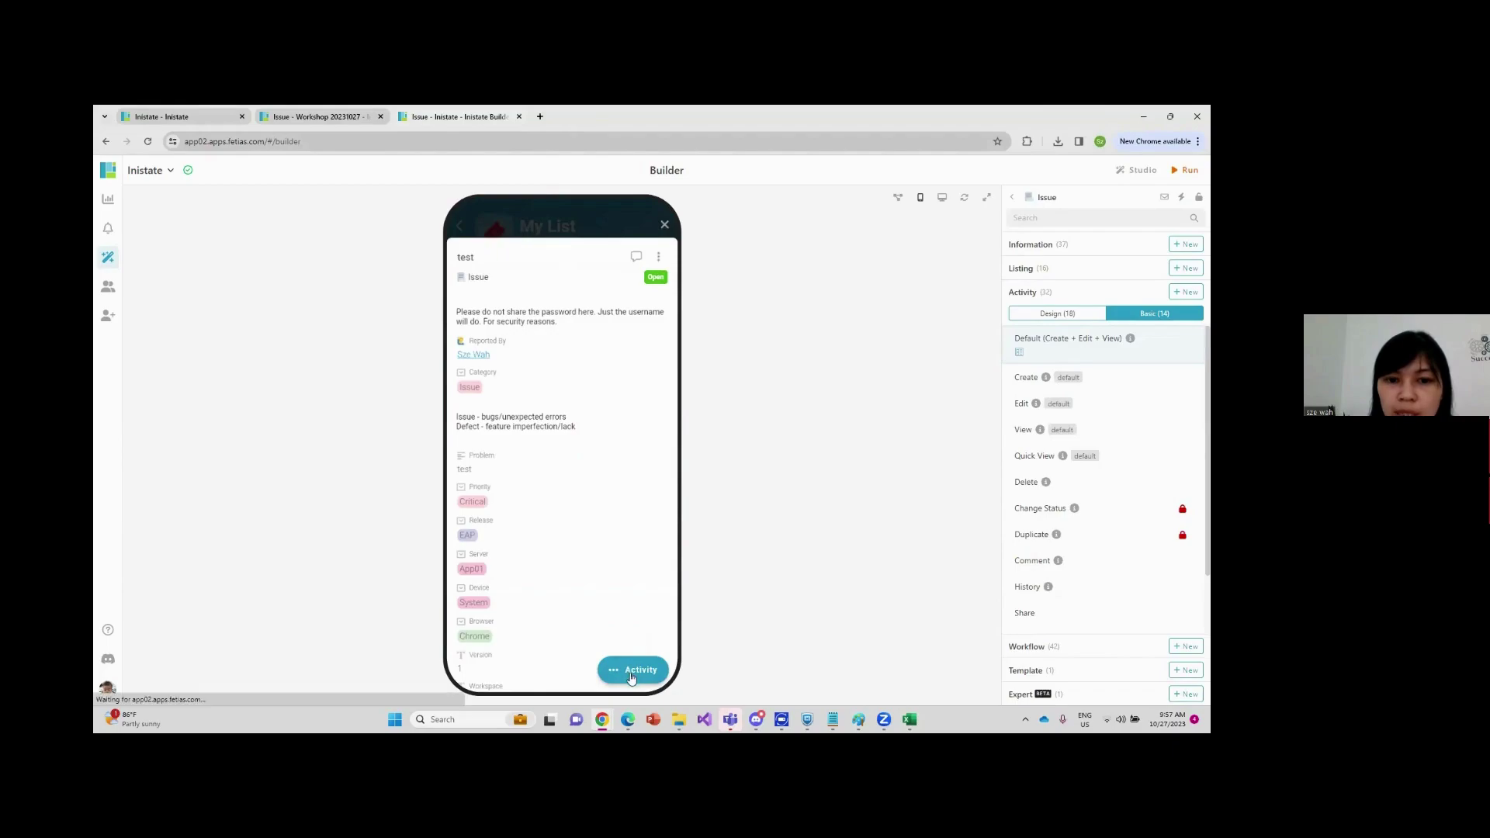
click(632, 675)
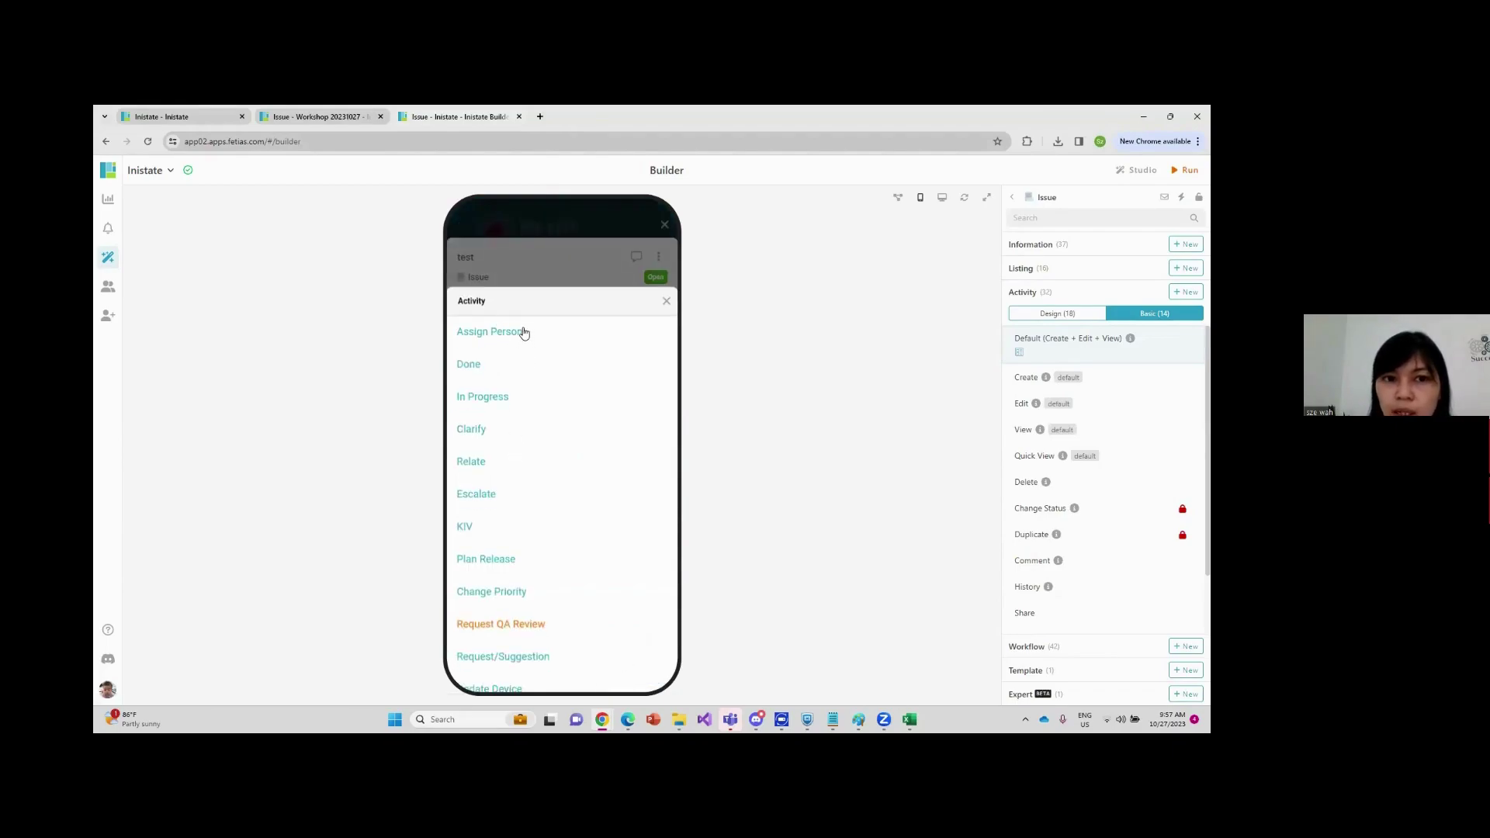
click(524, 333)
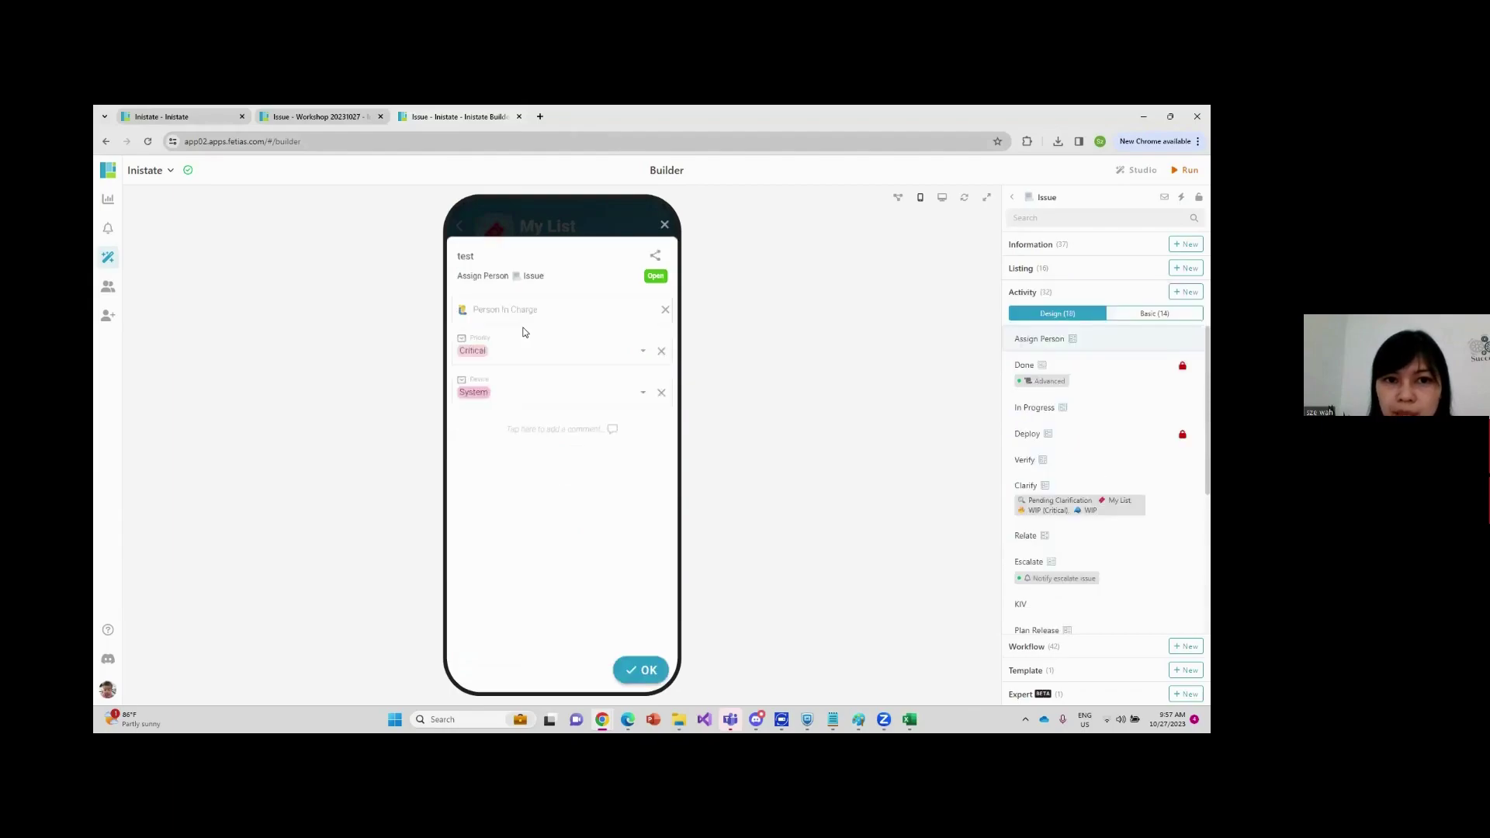
click(543, 311)
text(sze)
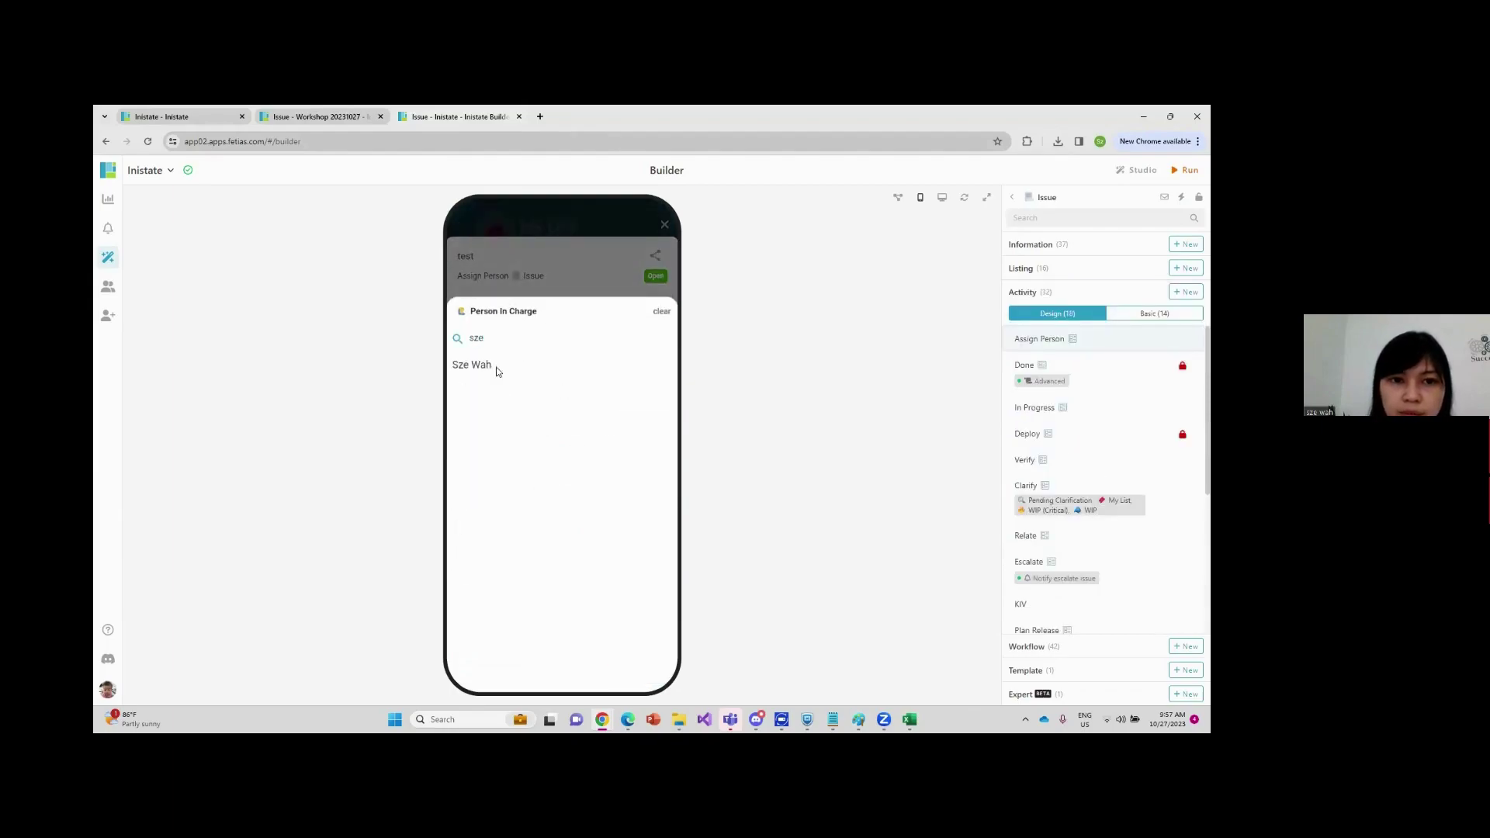
click(496, 370)
click(653, 670)
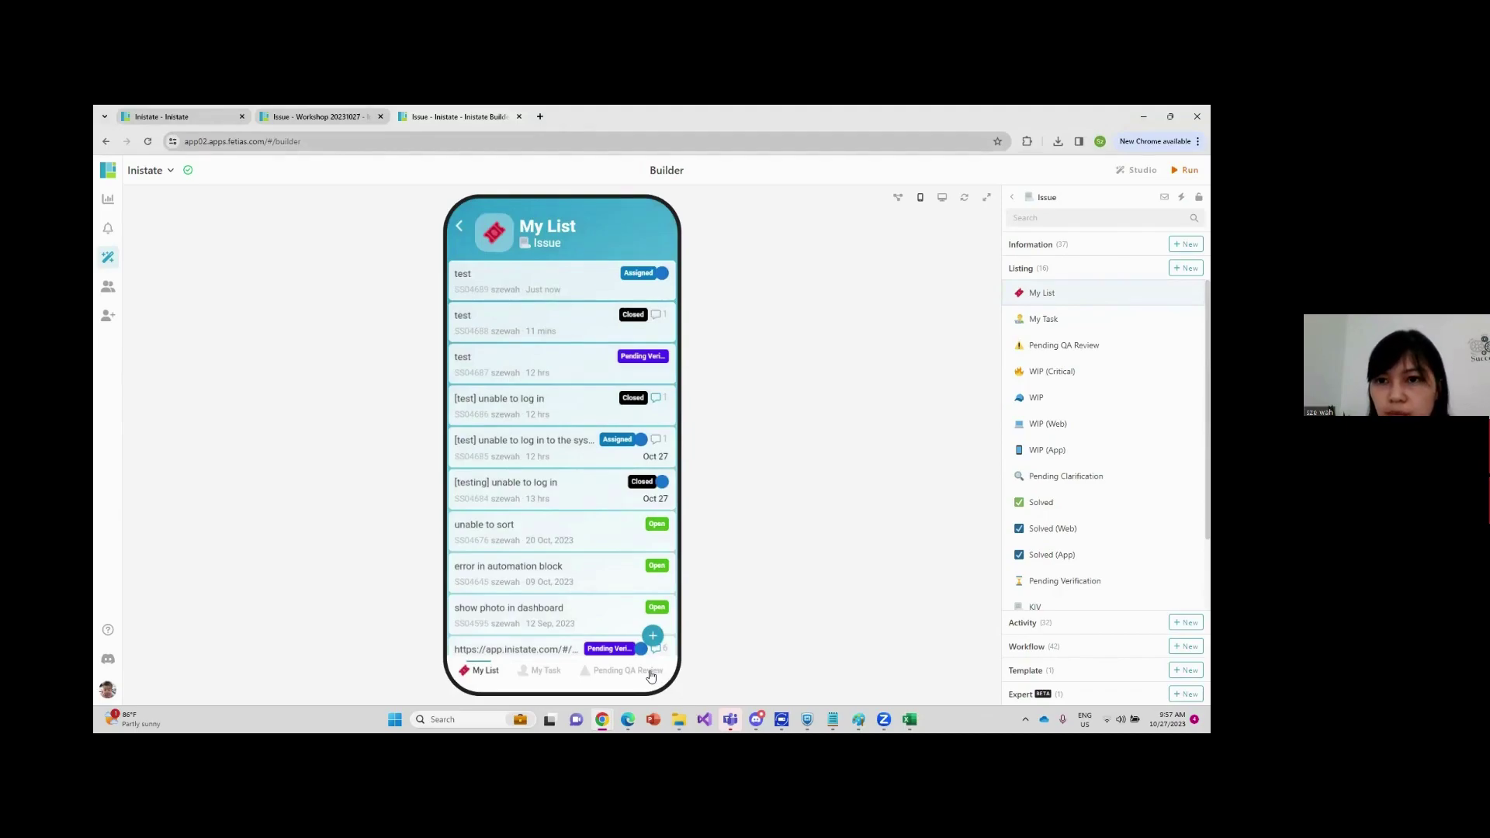
Leave My List for the Issue module's listings, check the web workspace's All list, and return to the Builder preview
click(460, 229)
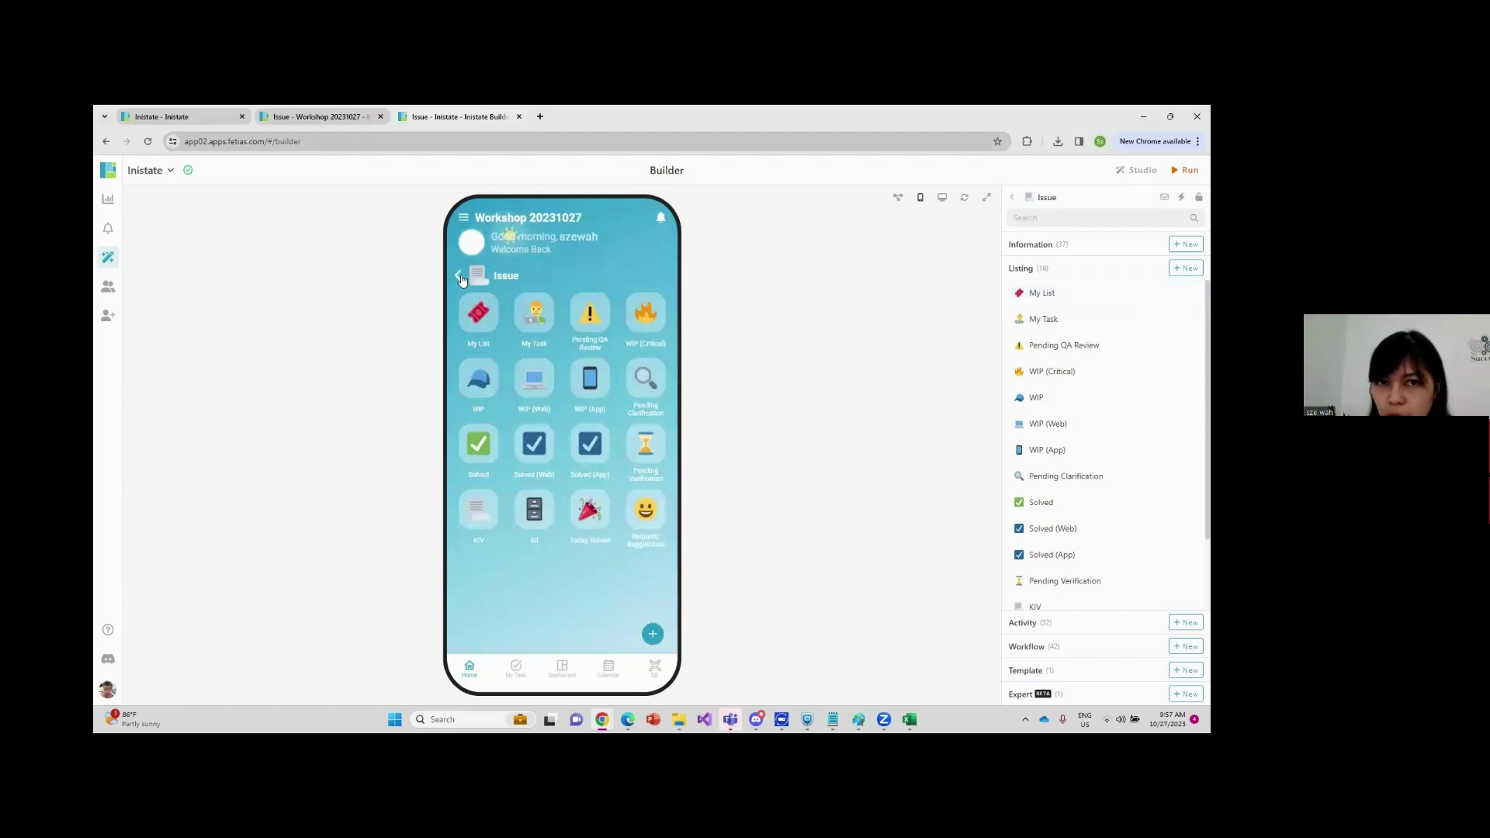
click(296, 118)
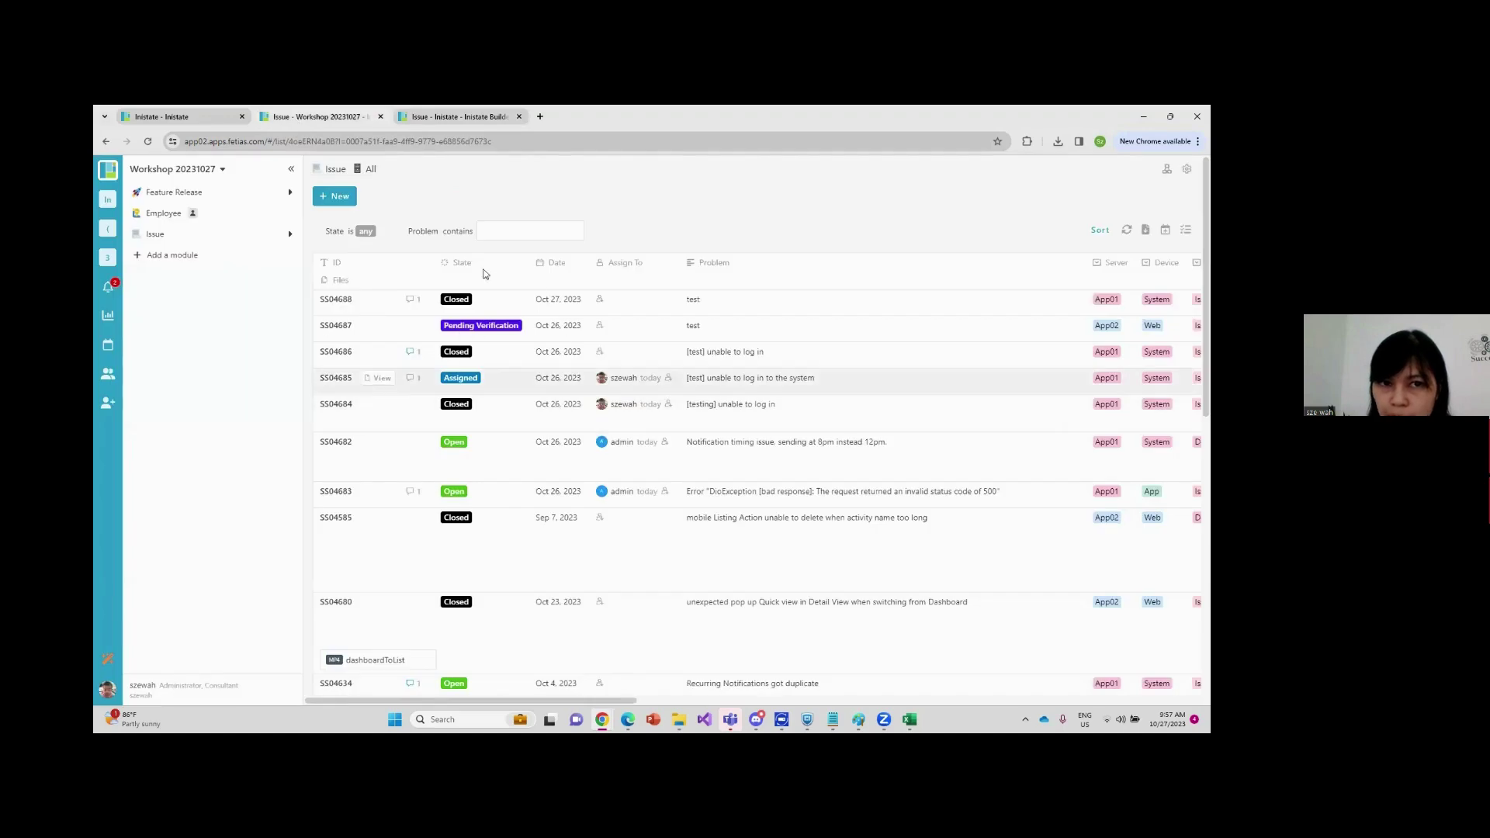
click(475, 119)
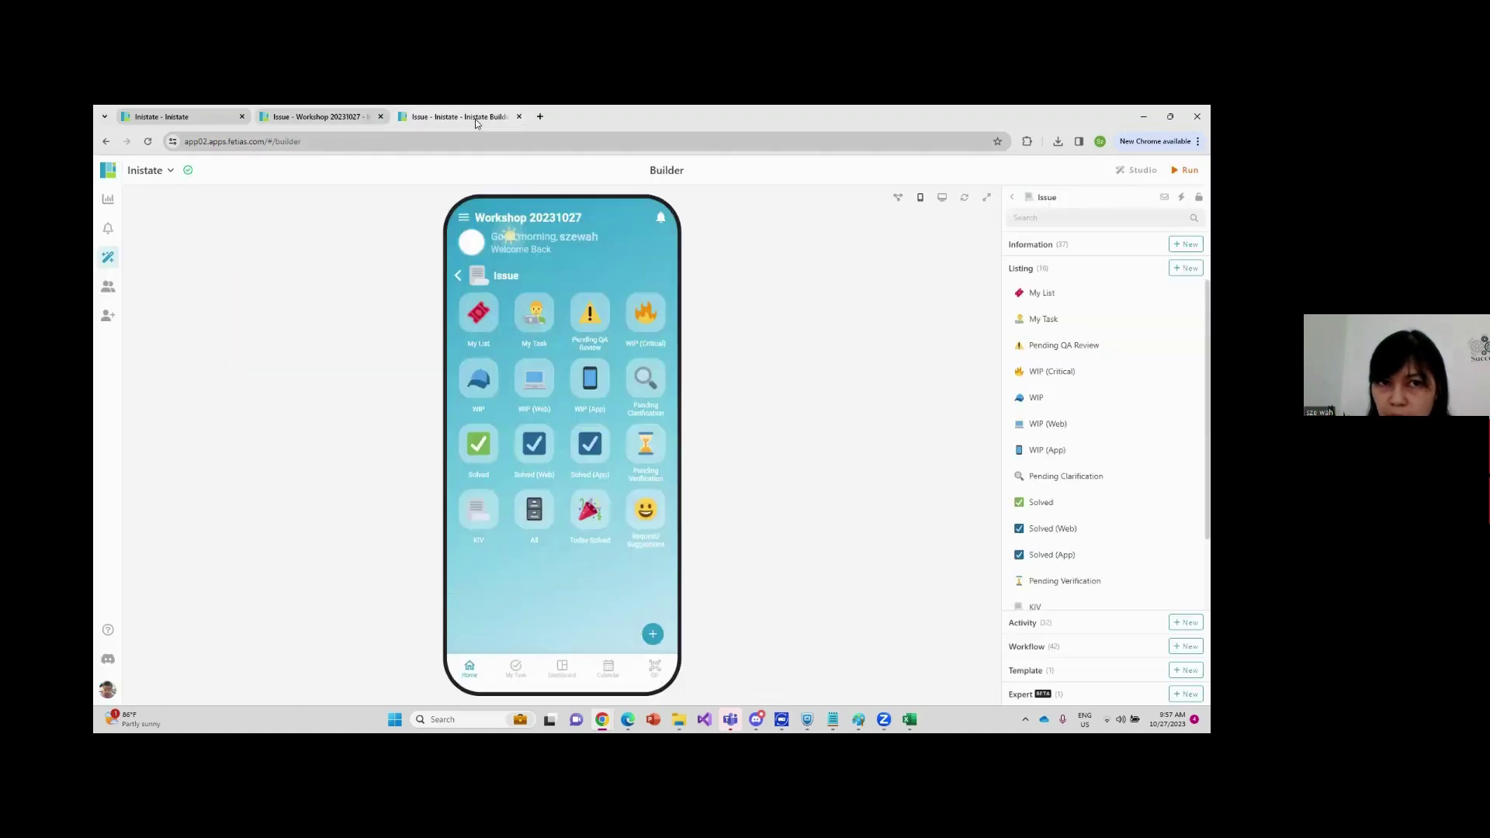
In the web workspace's All list, select issues SS04682 and SS04683 and filter the list by the Open state
click(335, 119)
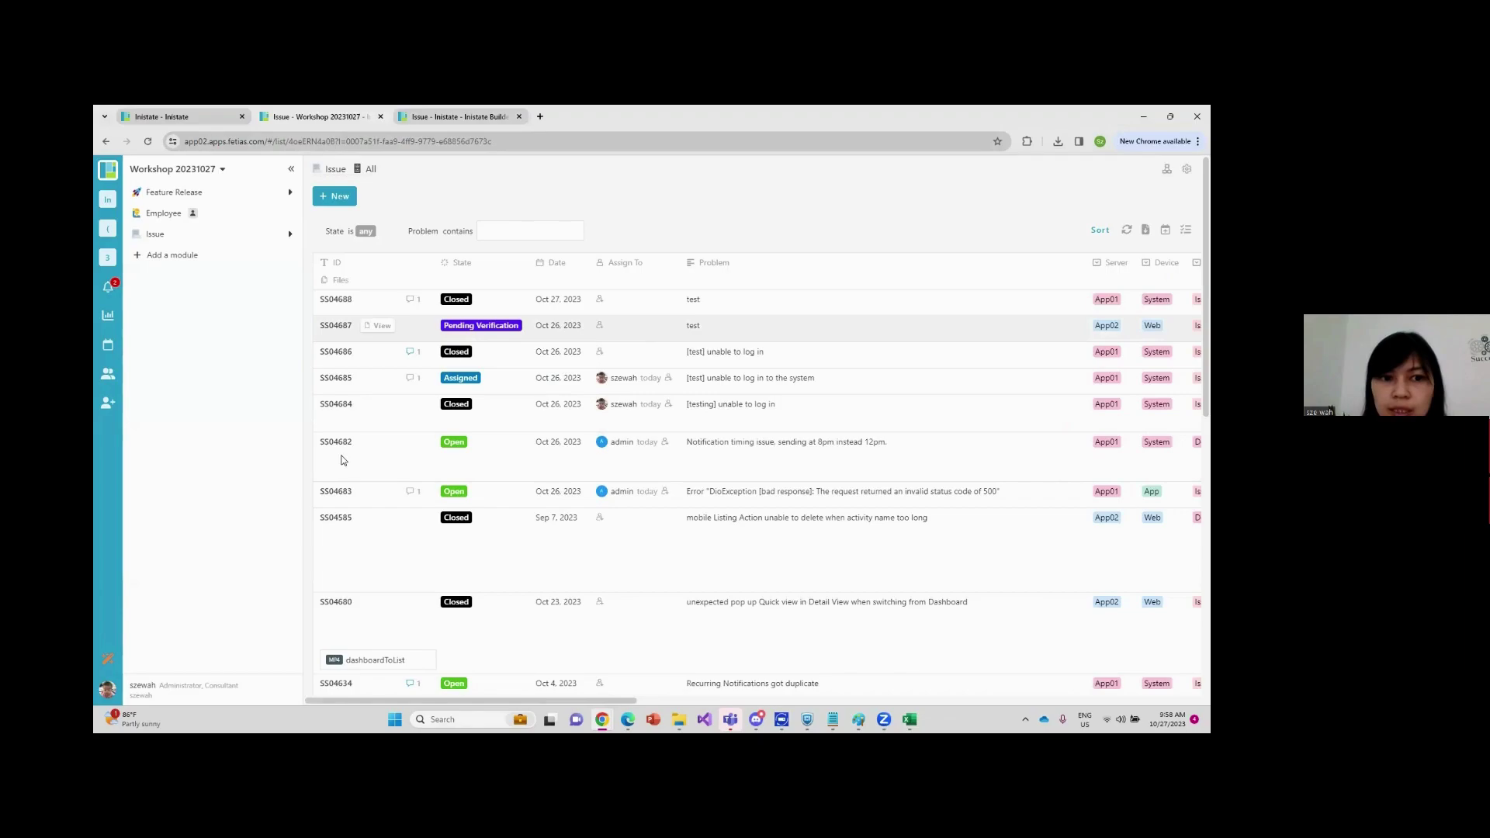
click(325, 475)
click(325, 520)
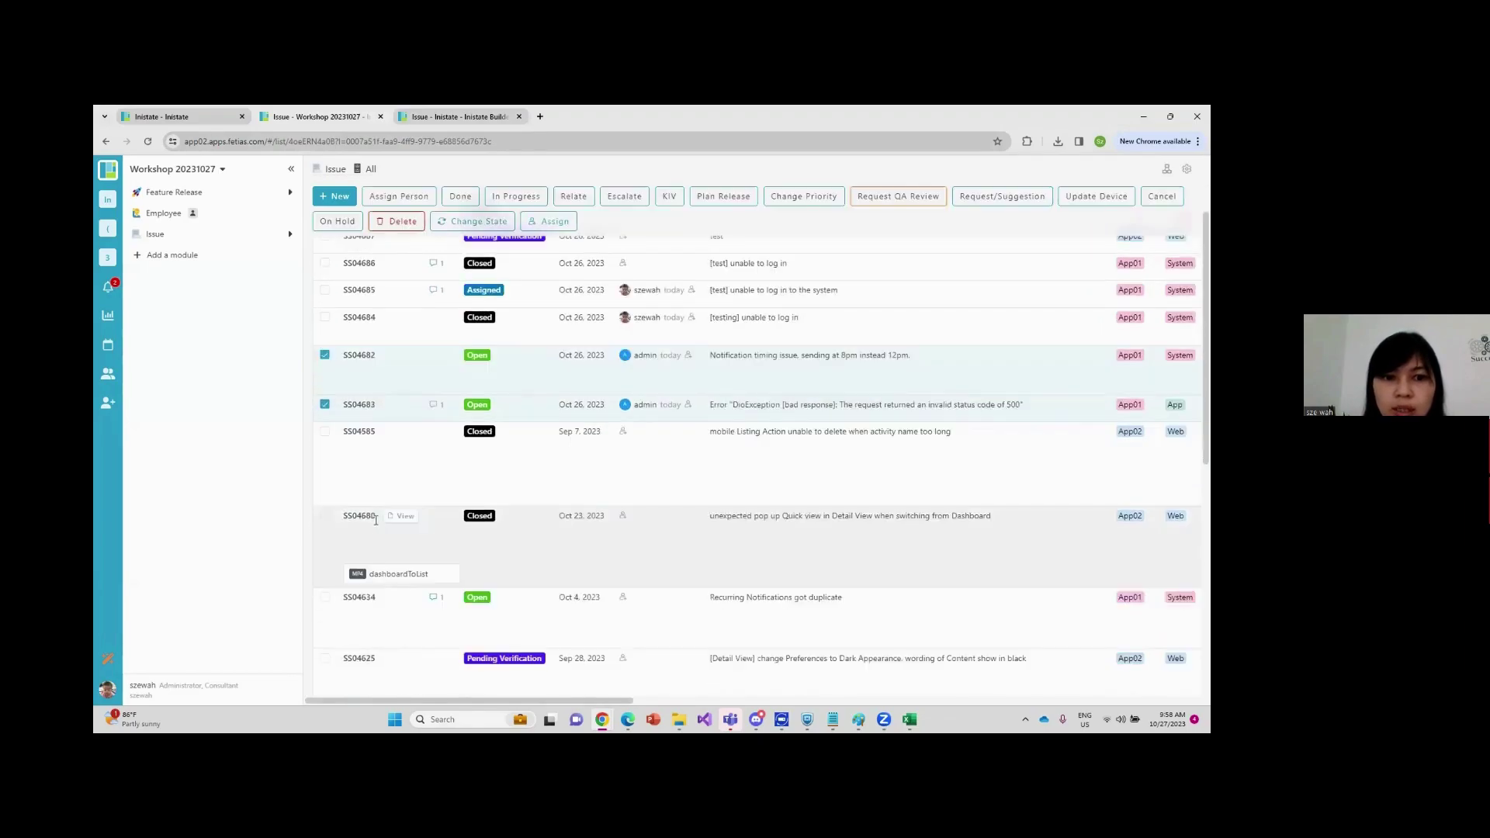
click(365, 257)
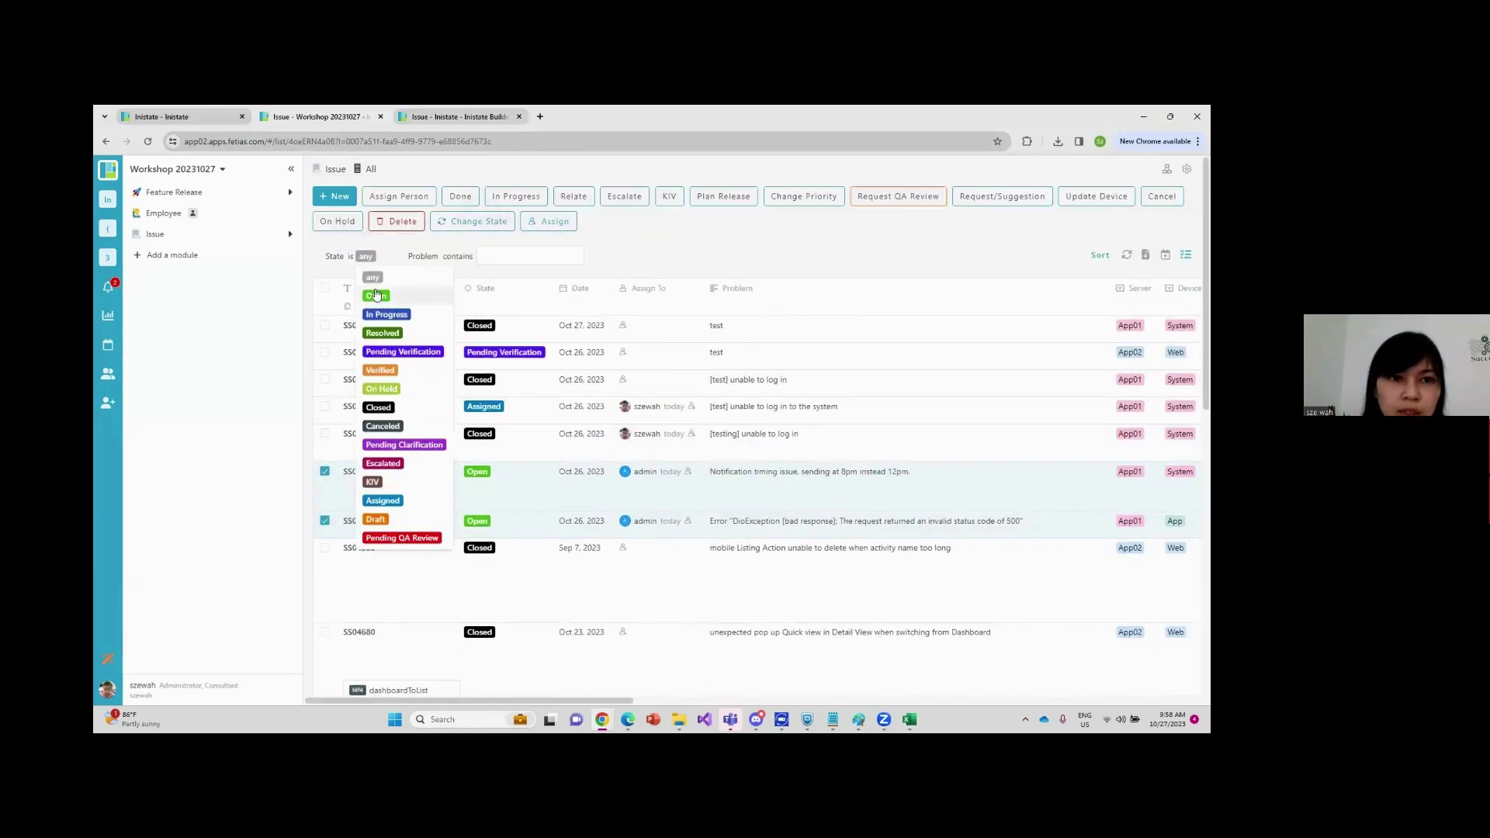
click(379, 294)
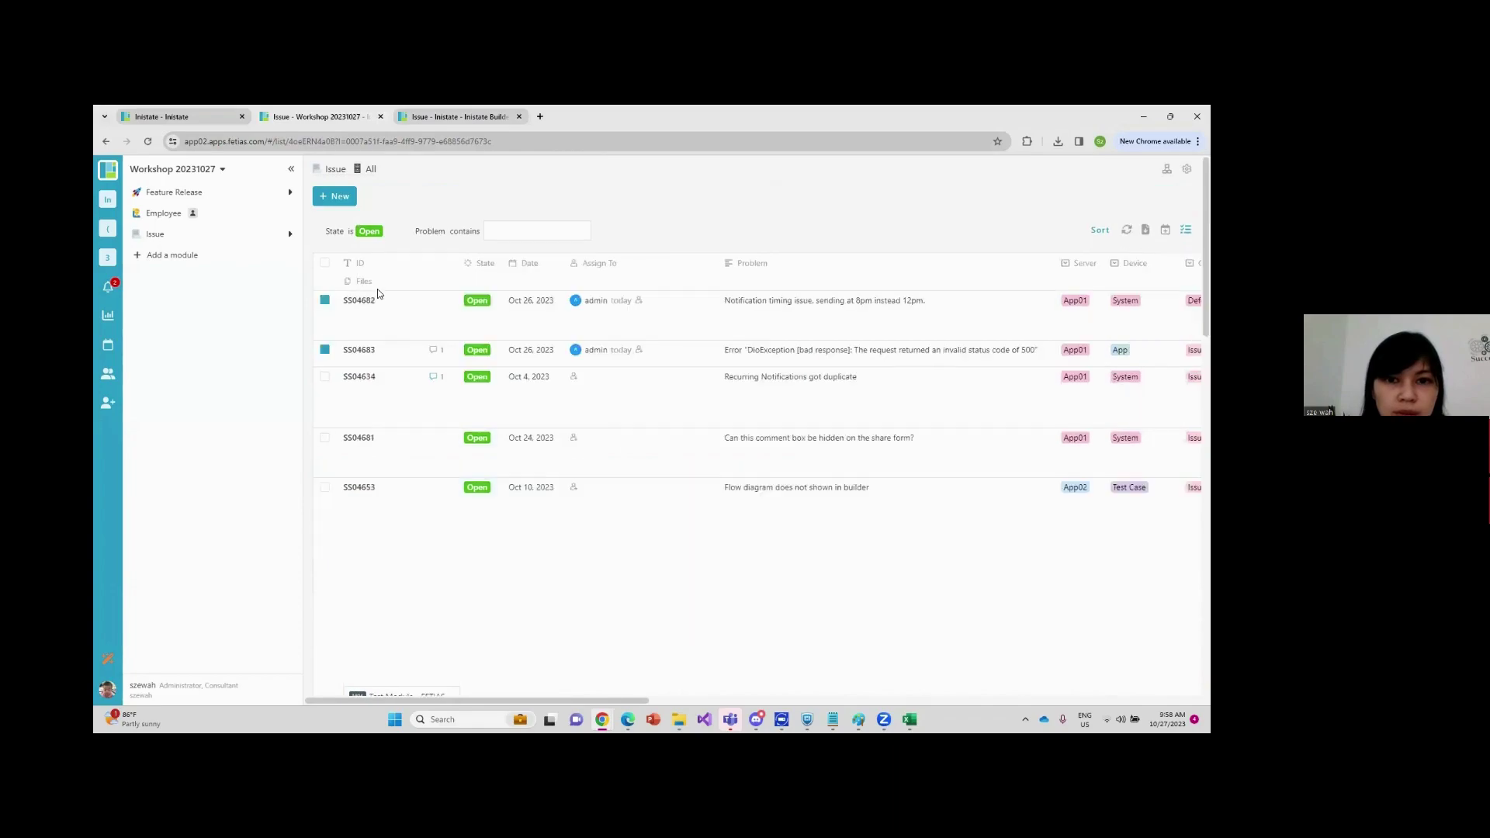
Select all five open issues: SS04682, SS04683, SS04634, SS04681 and SS04653
click(326, 300)
click(325, 374)
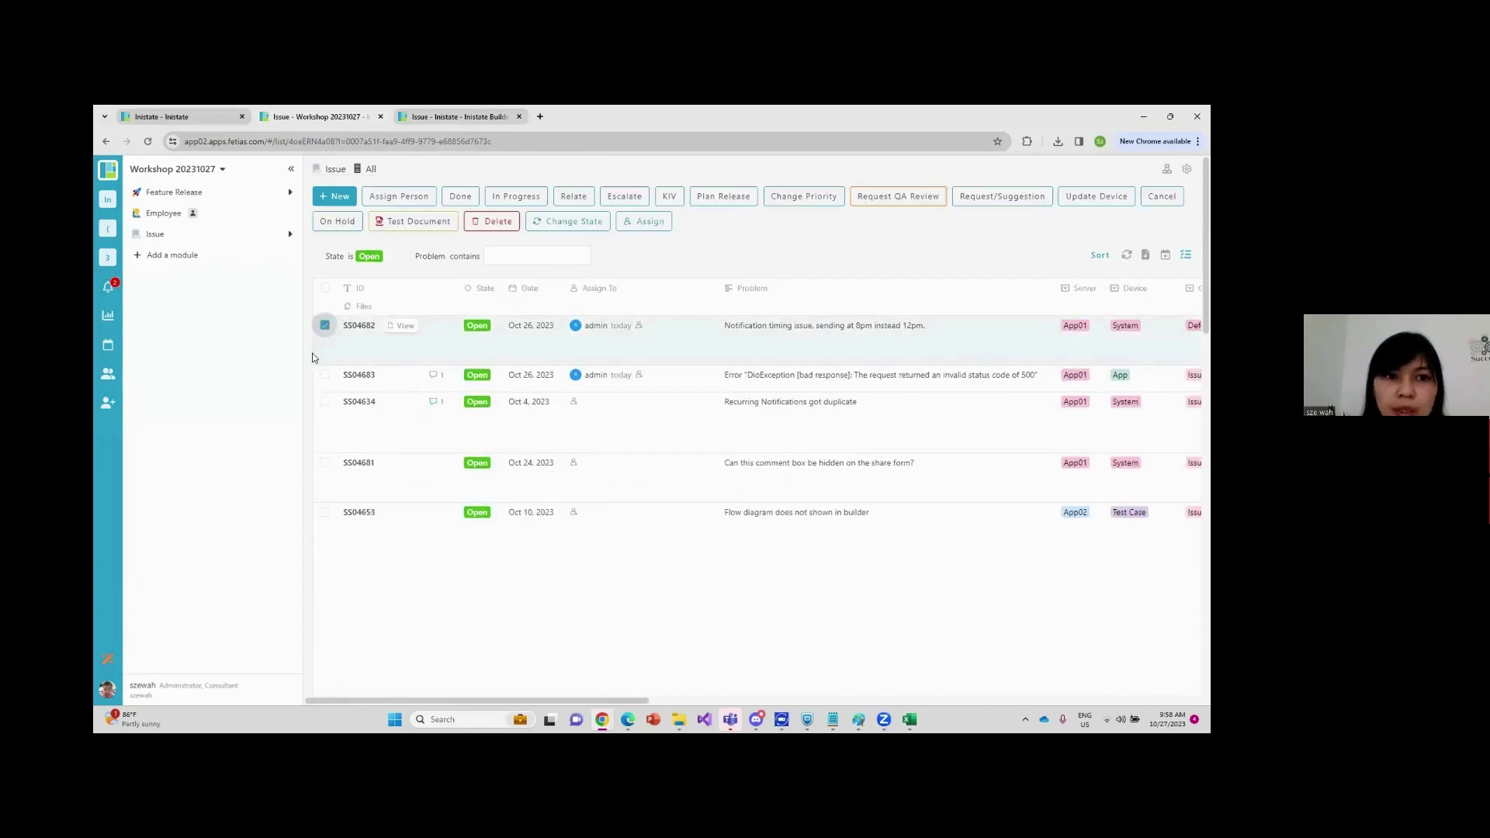
click(325, 401)
click(326, 464)
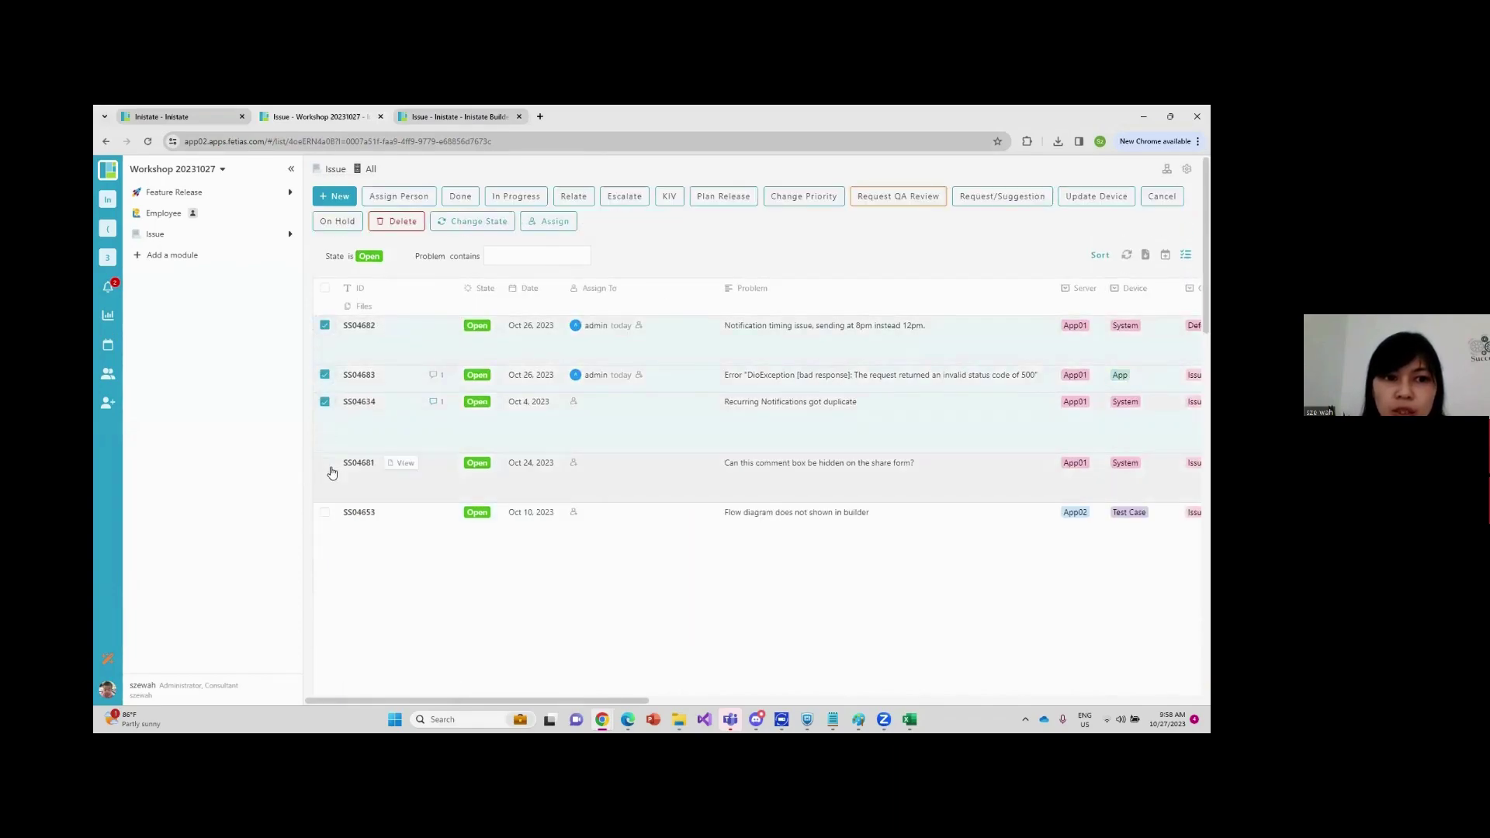
click(325, 512)
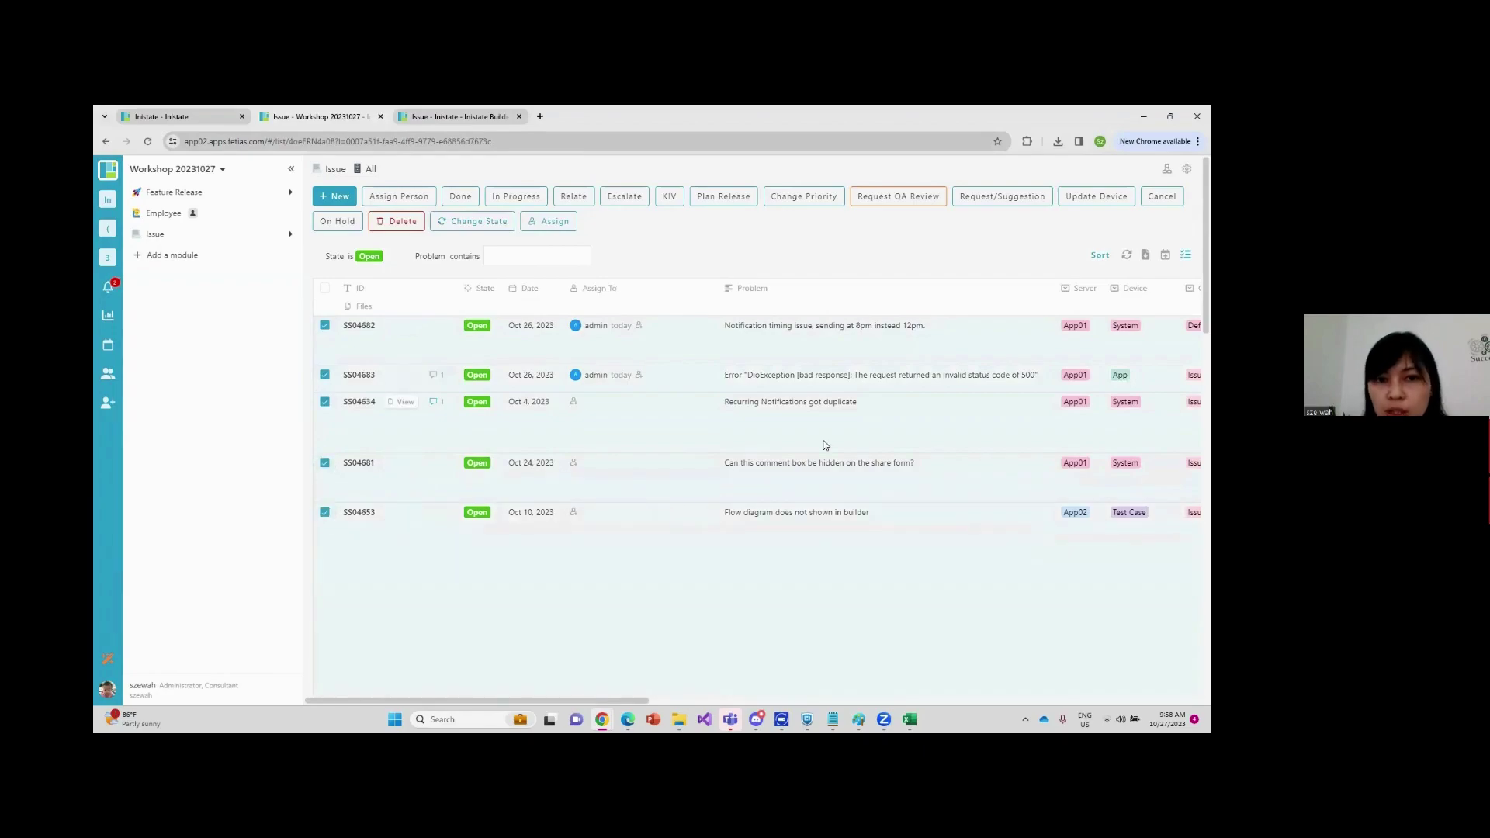
View the person in charge choices in the bulk Assign Person form, cancel the form, and clear the issue selection
click(403, 197)
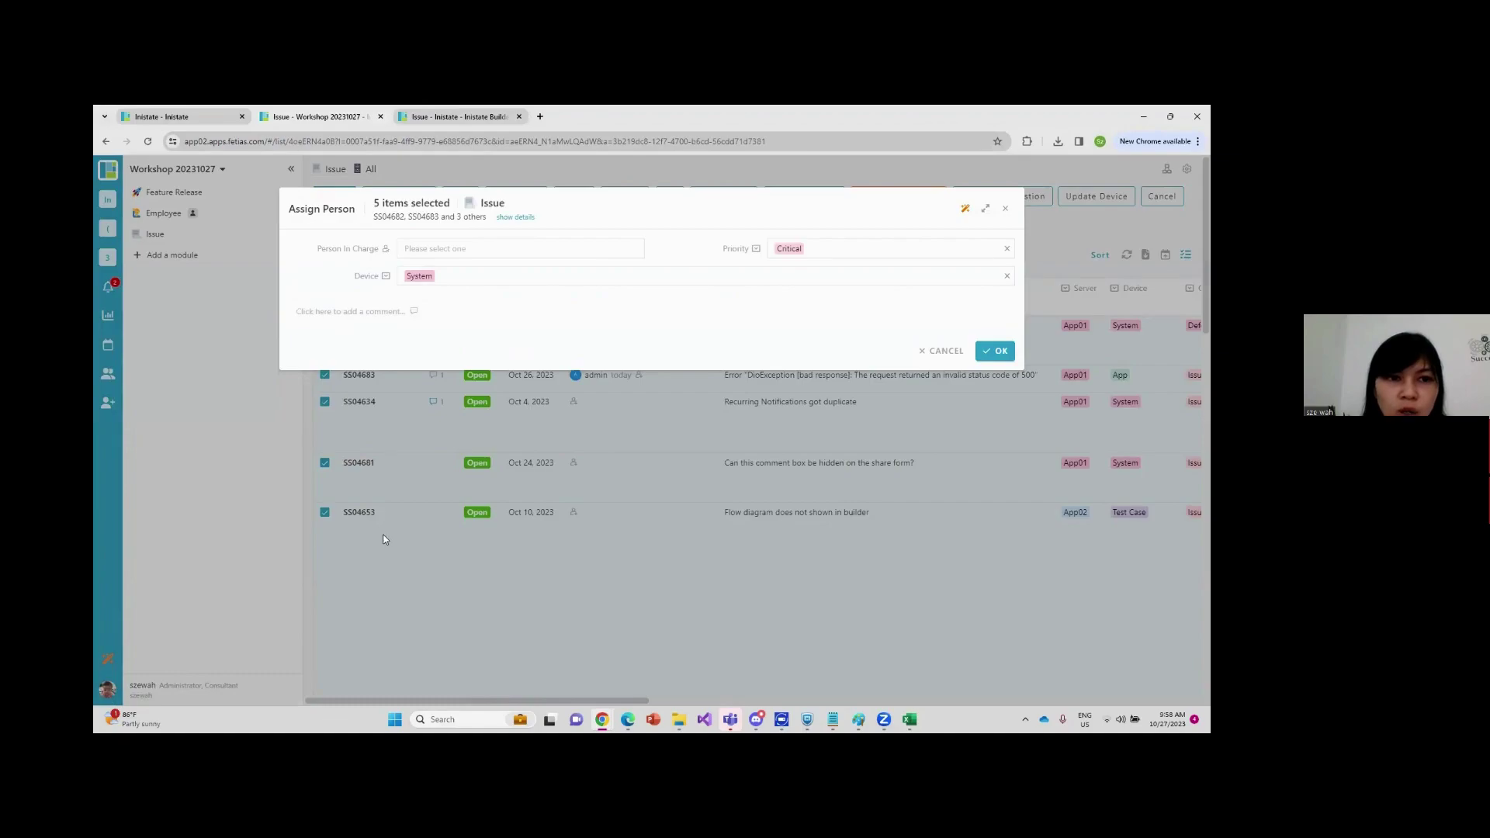
click(473, 250)
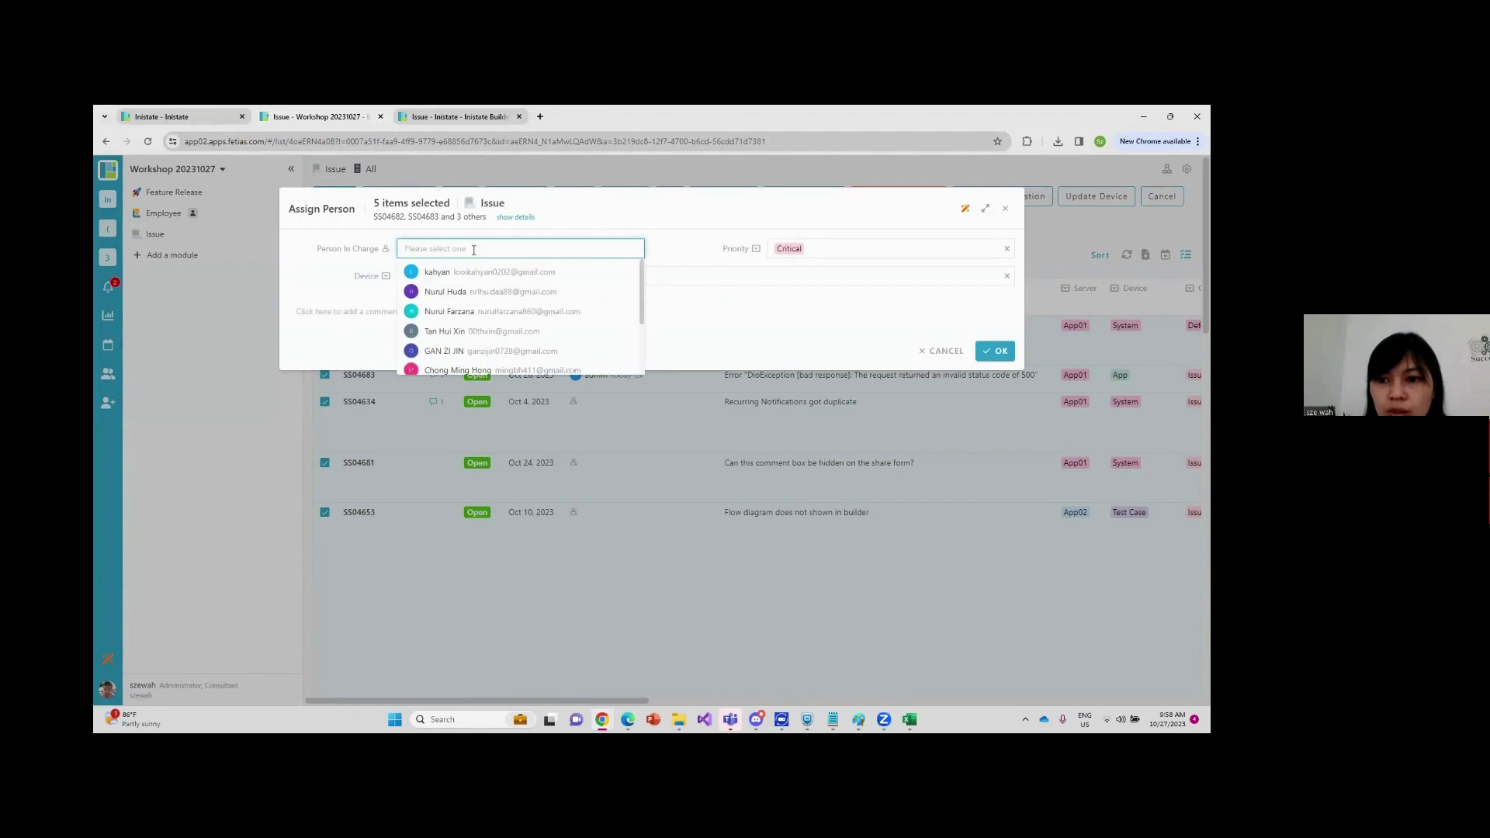
click(985, 289)
click(534, 556)
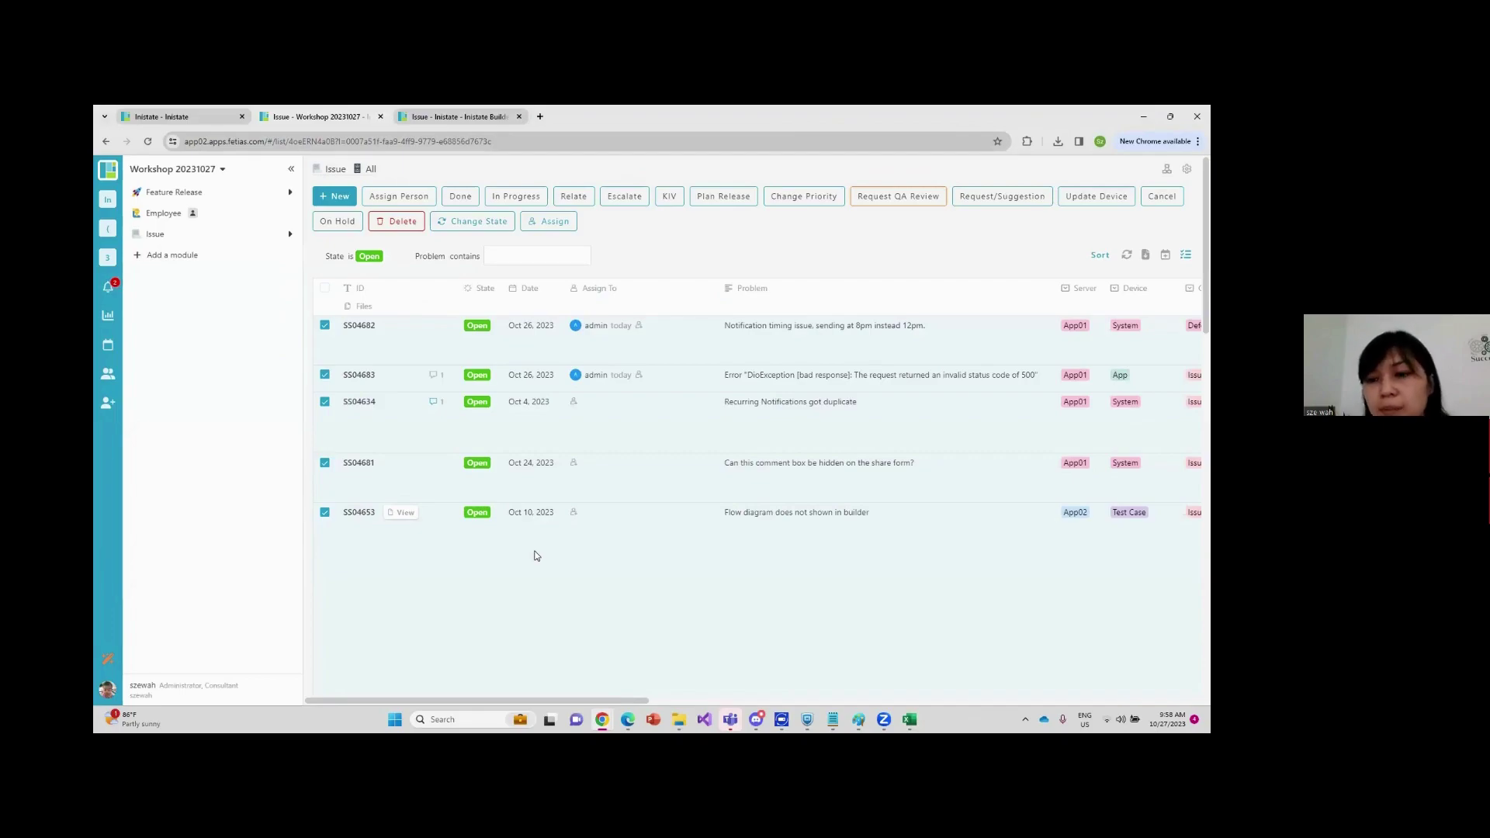
click(325, 287)
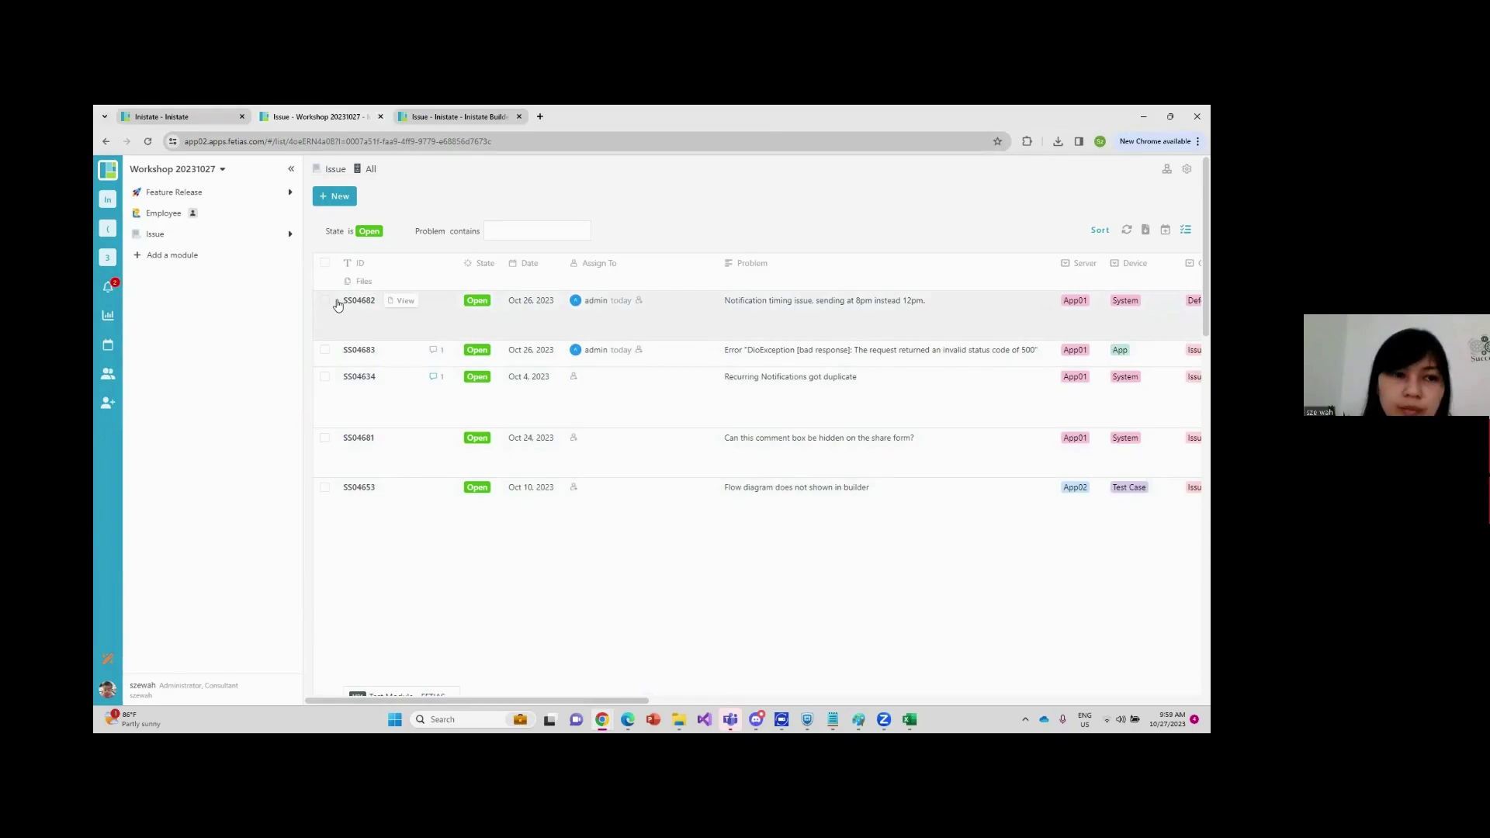
Open the workspace dashboard, inspect the WIP pie chart's System slice, and check which widget types can be added
click(108, 317)
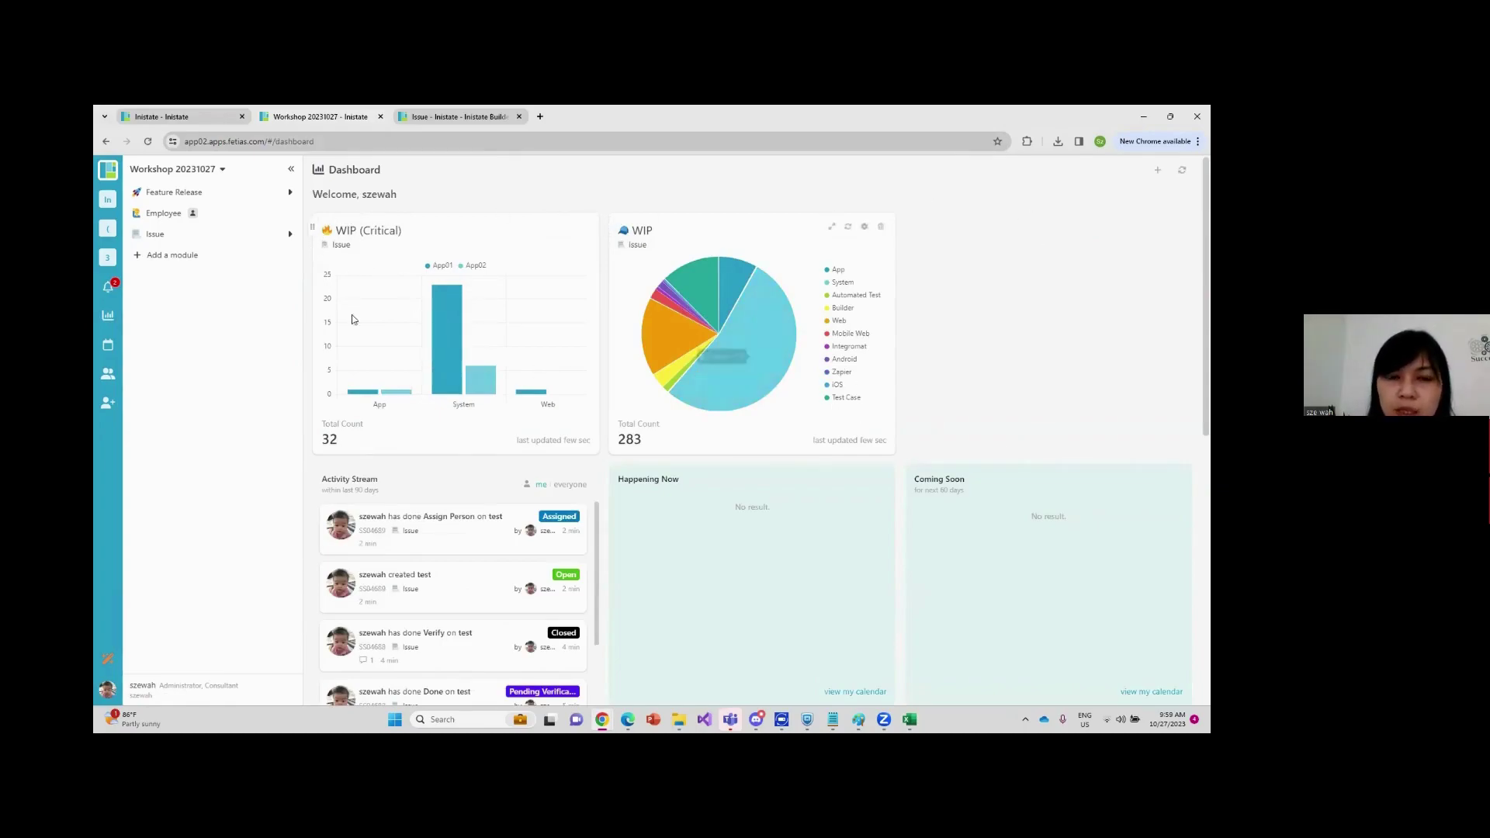
mouse_move(782, 319)
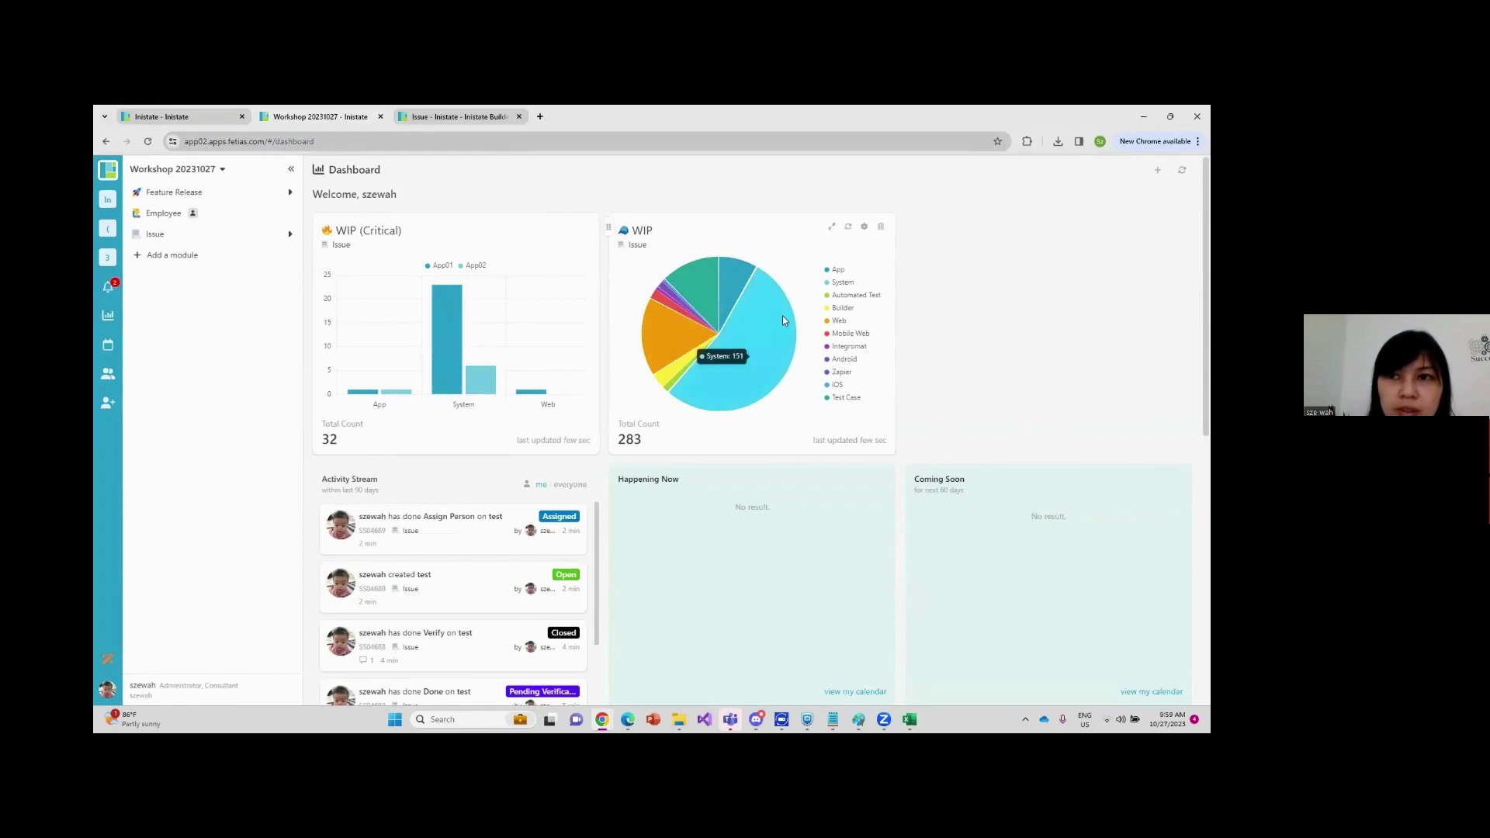
click(1157, 170)
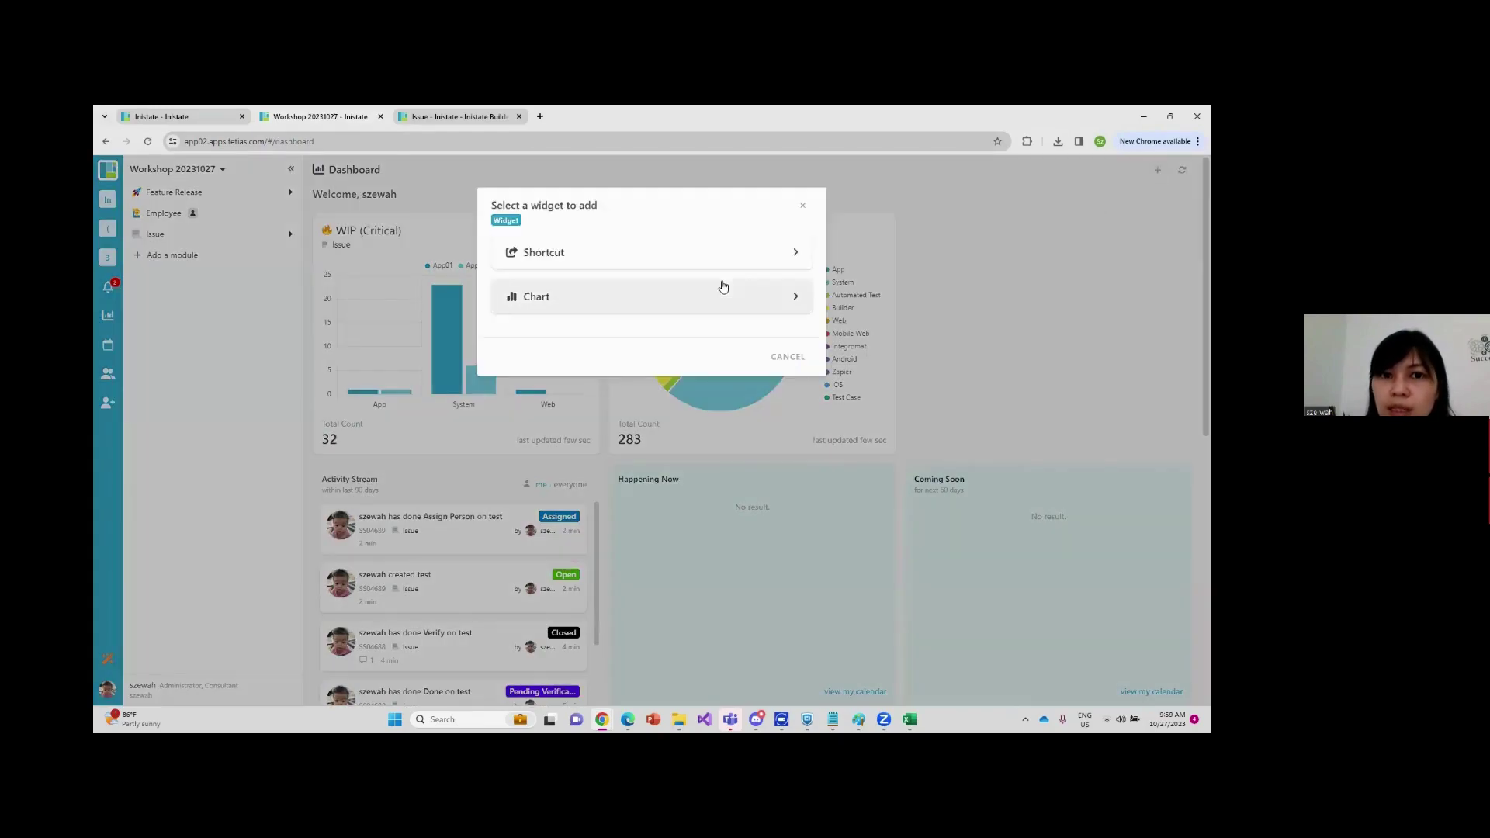
click(802, 206)
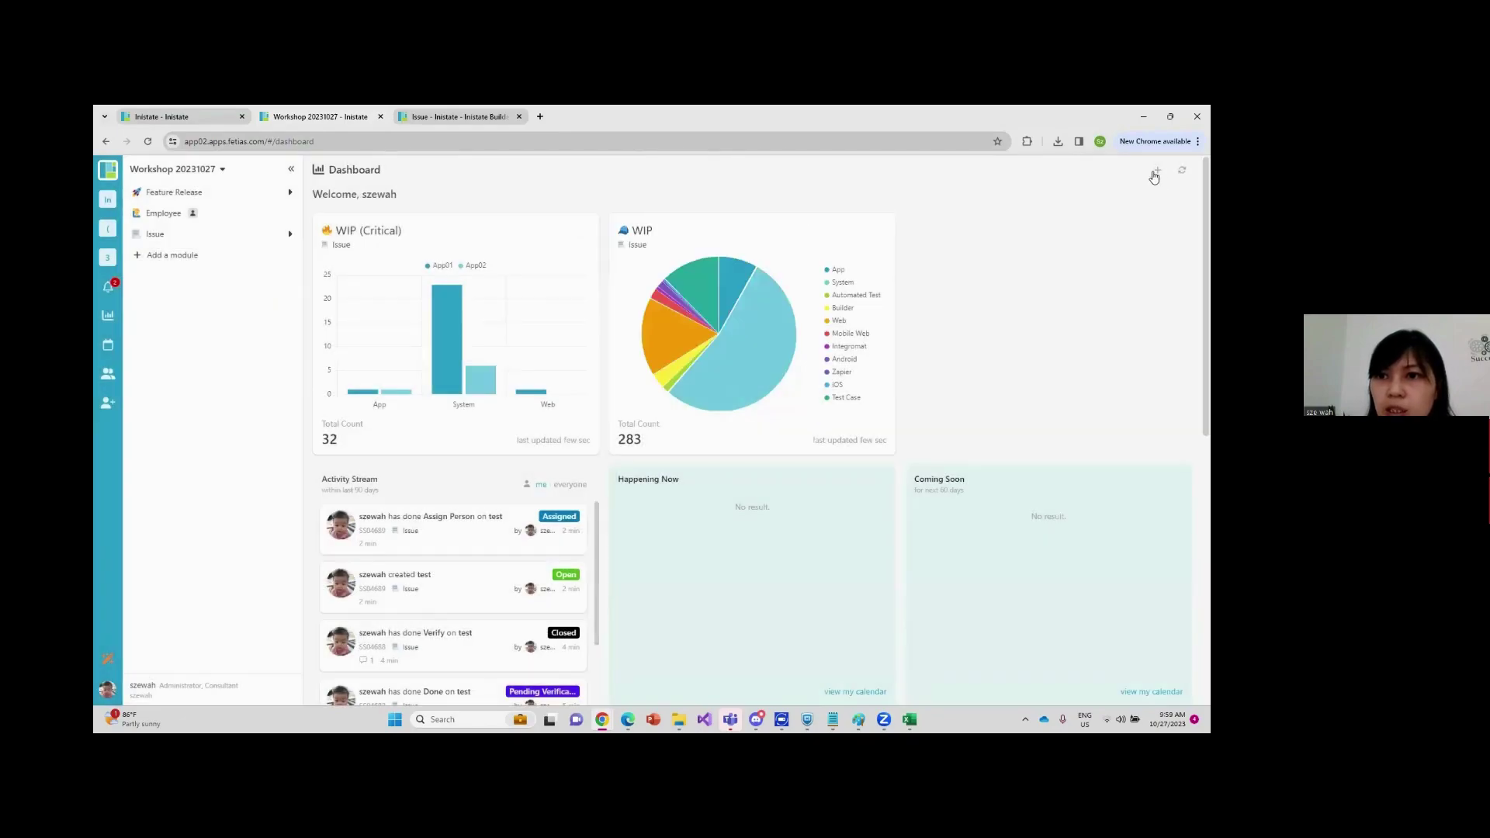
Start a new dashboard chart widget as a Bar Chart showing the Issue module, aggregated by Count
click(1158, 172)
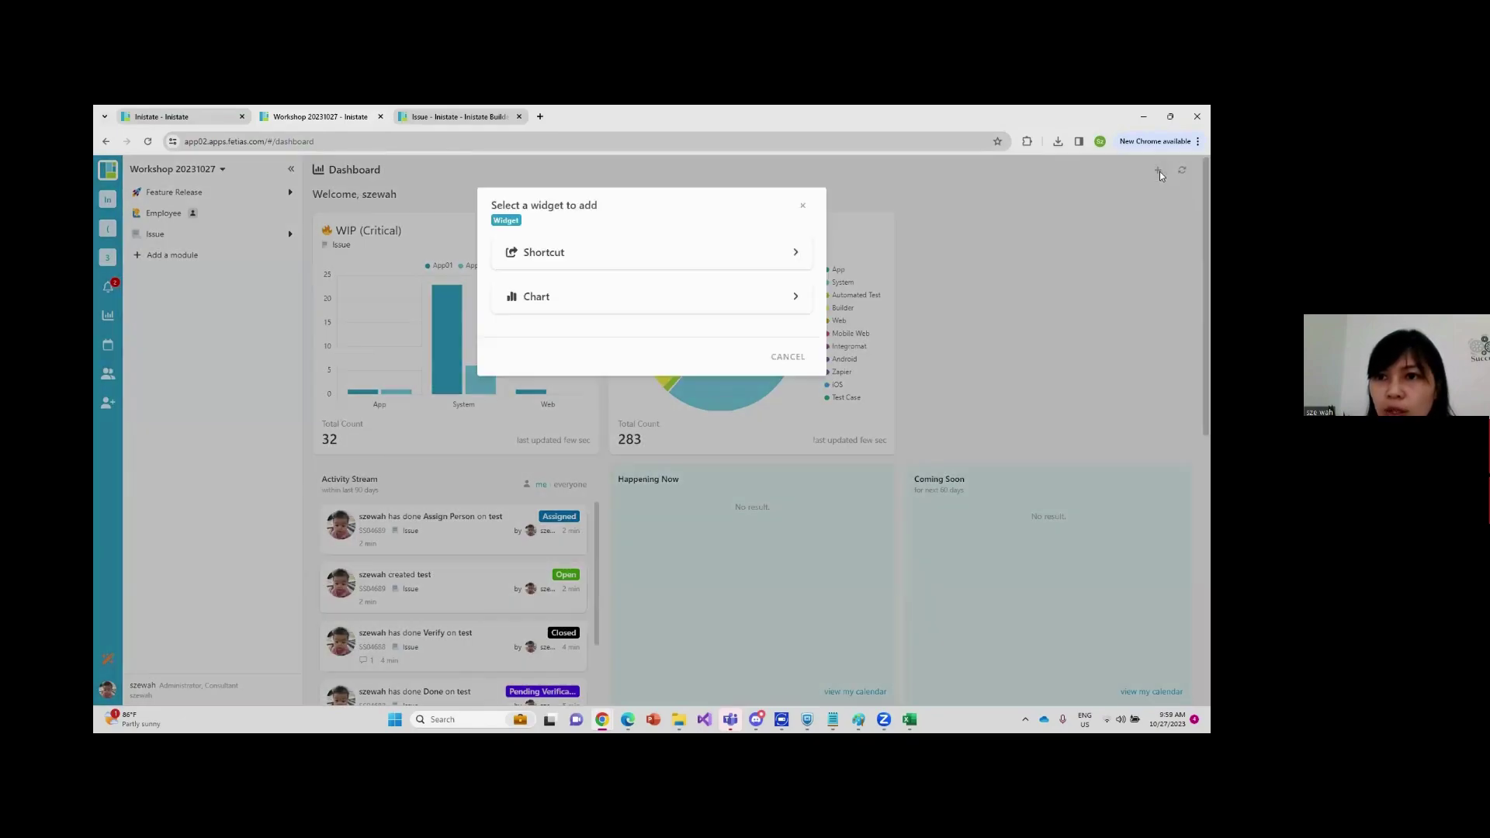
click(636, 298)
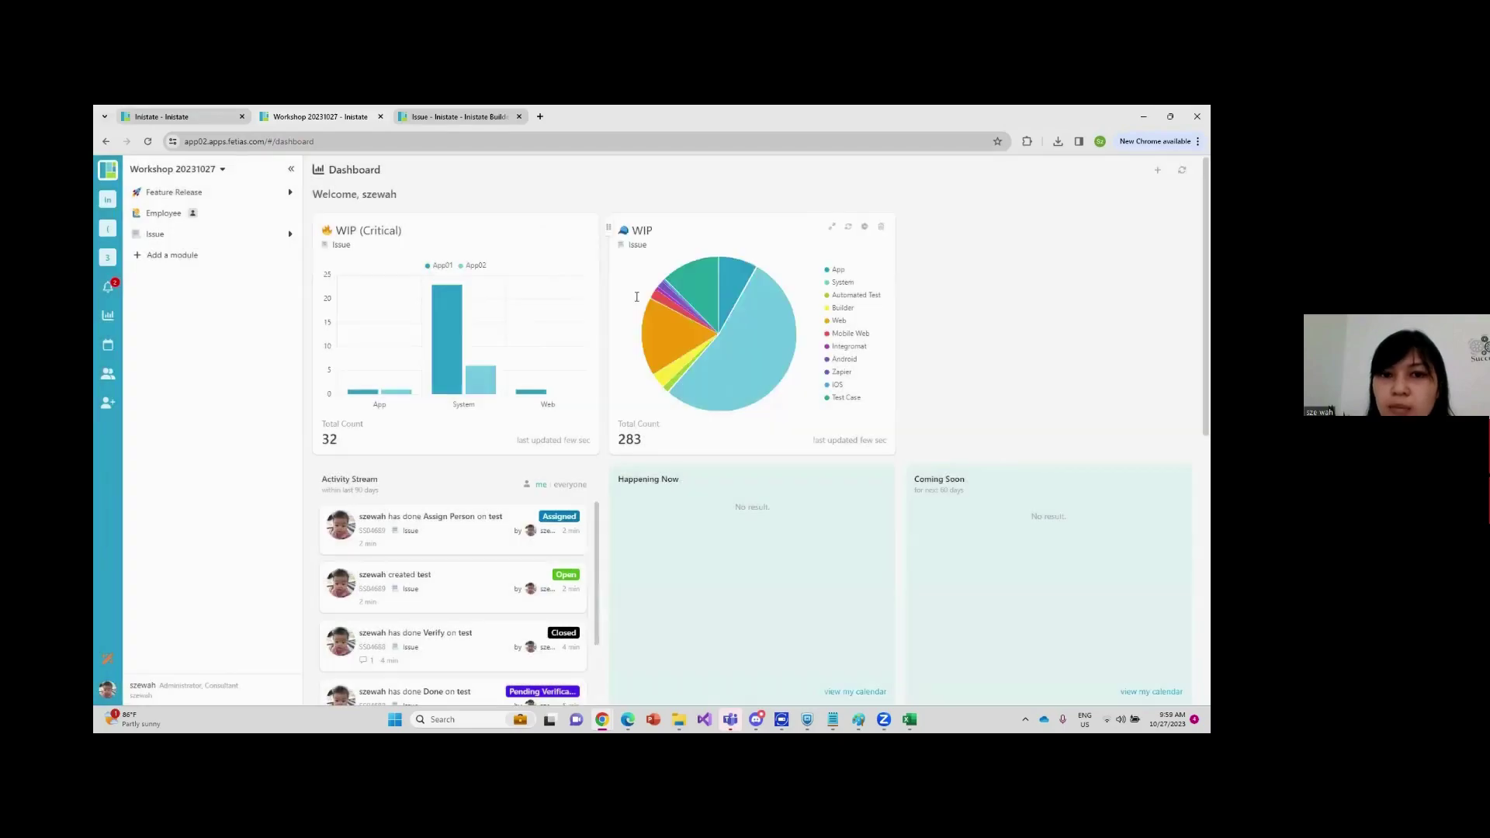
click(638, 245)
click(613, 270)
click(613, 287)
click(586, 352)
click(582, 329)
click(545, 373)
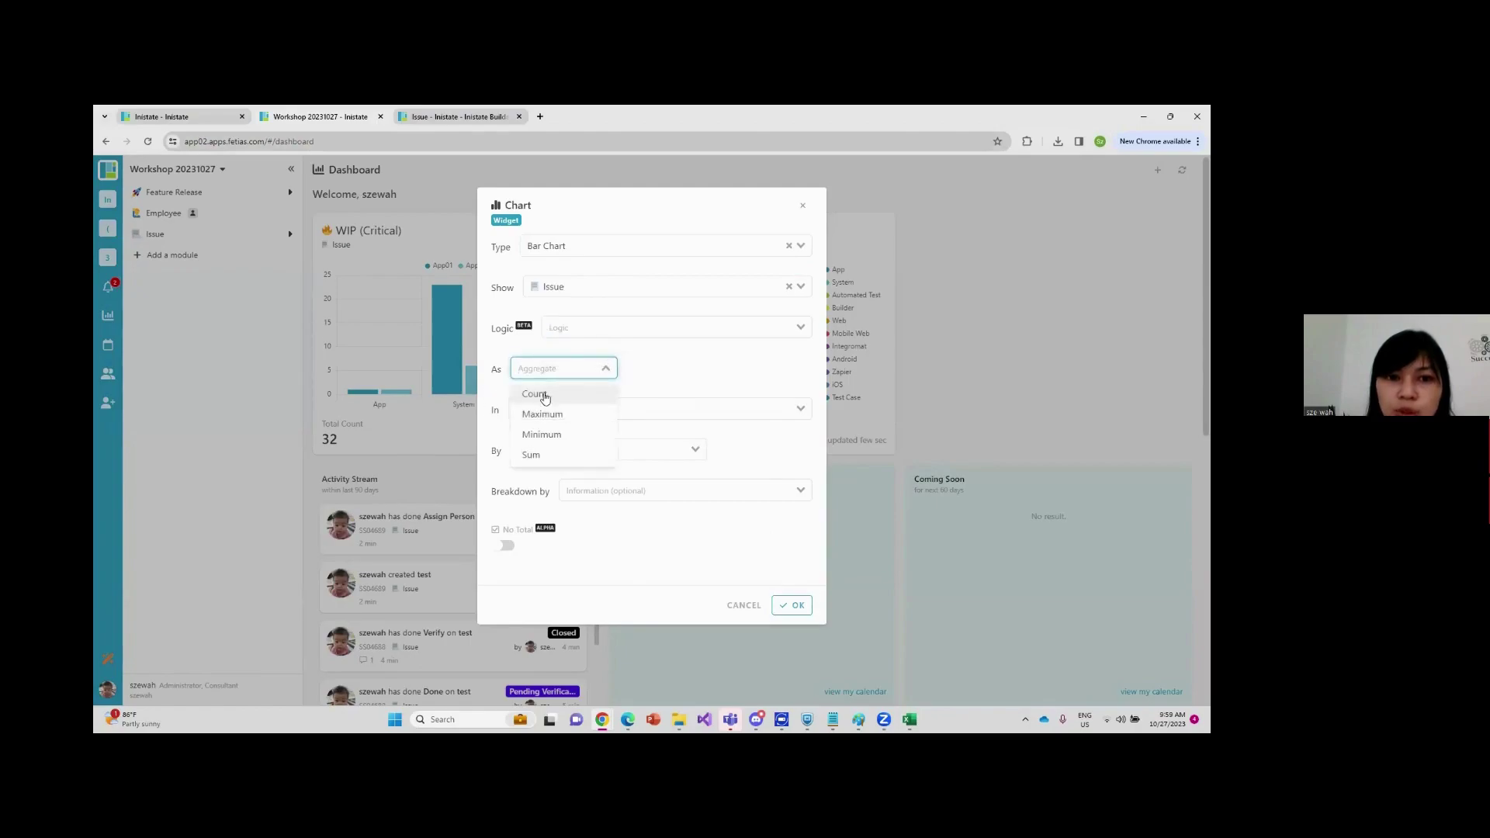
click(557, 393)
Use the My List listing as the chart's source and group it by Created Date
click(578, 409)
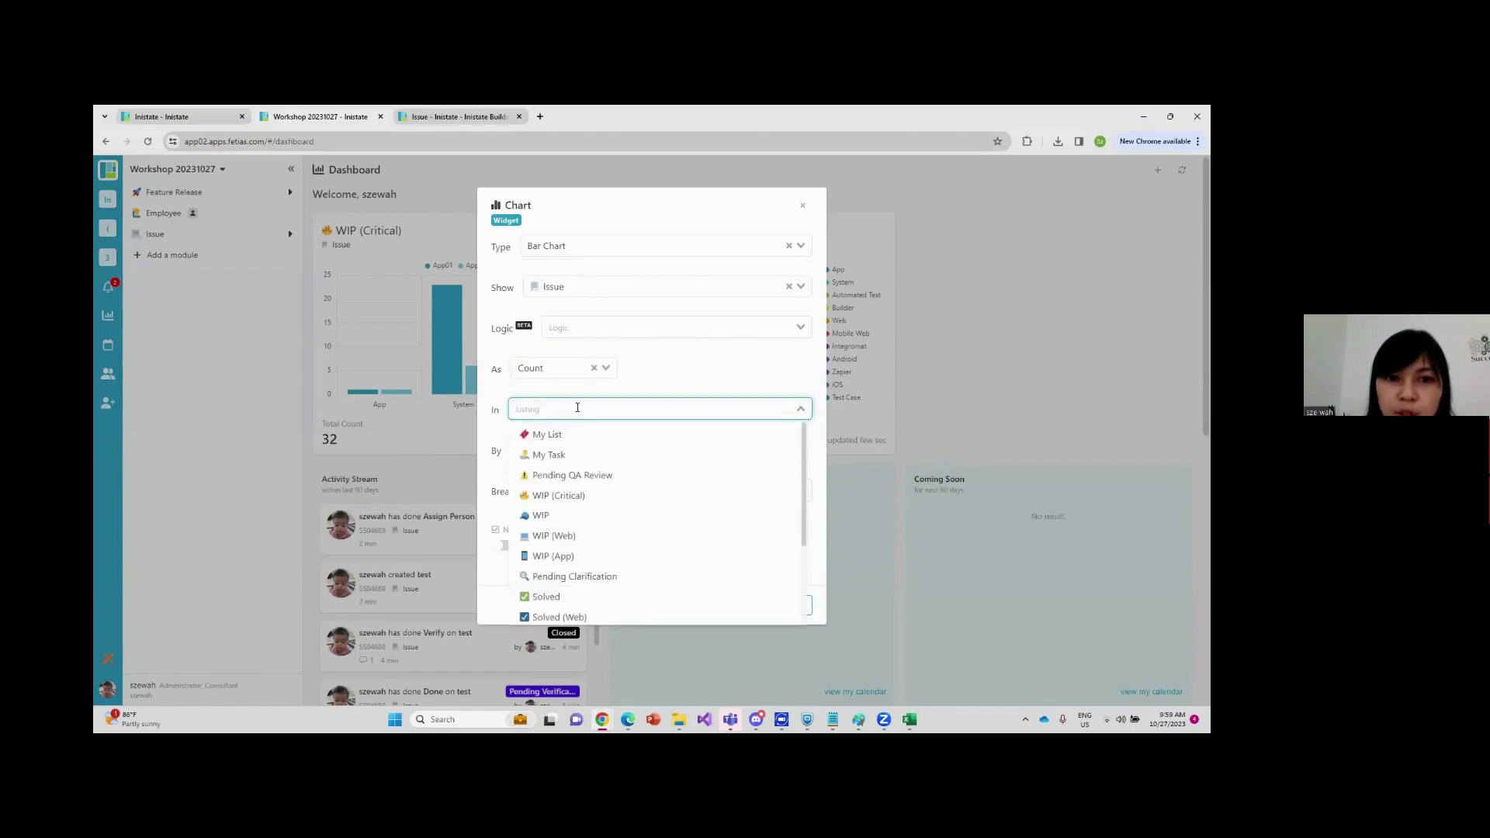
scroll(585, 501, down, 1)
scroll(588, 495, up, 1)
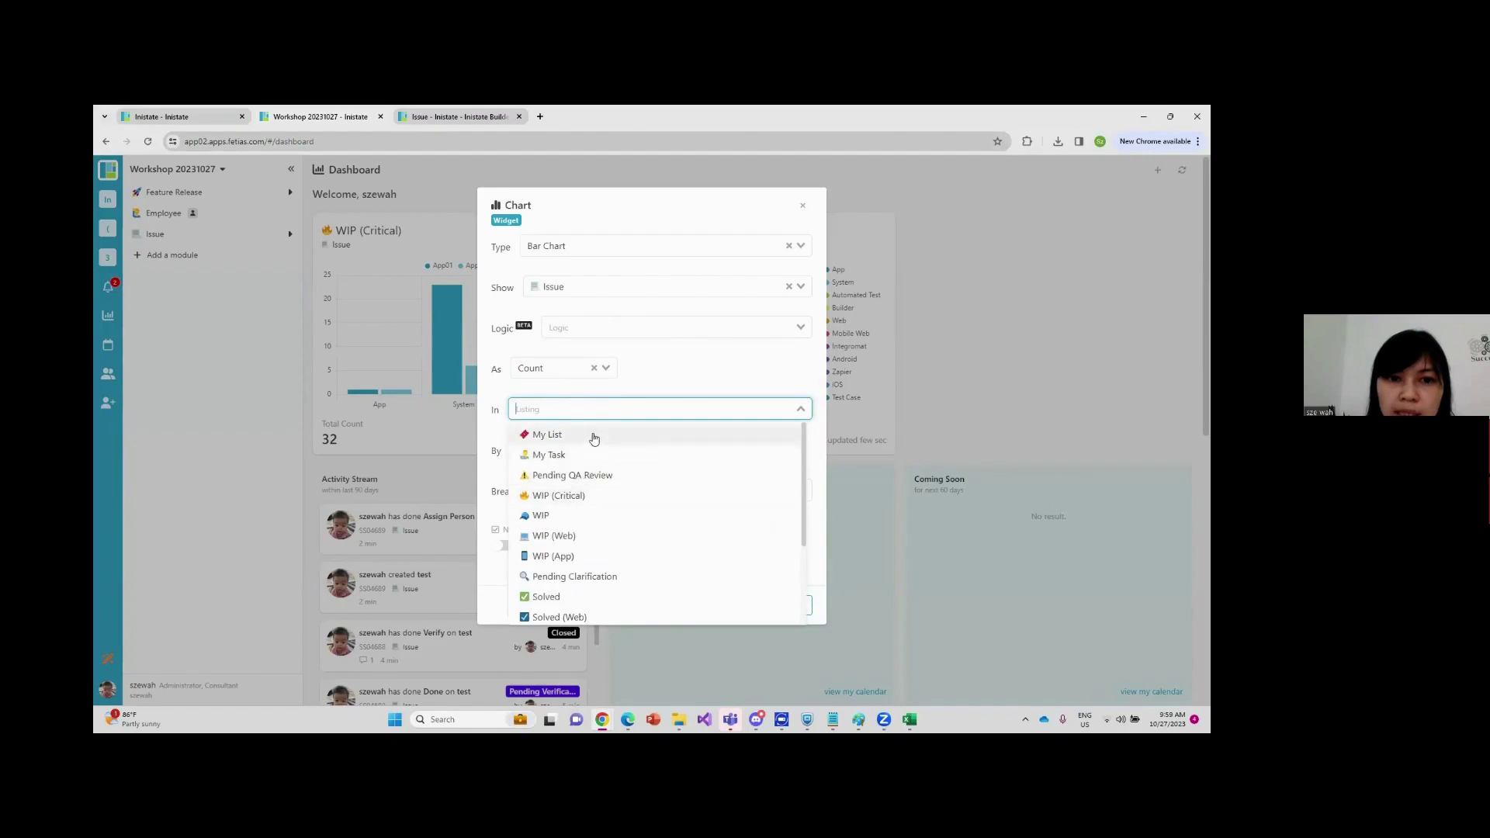
click(594, 439)
click(593, 449)
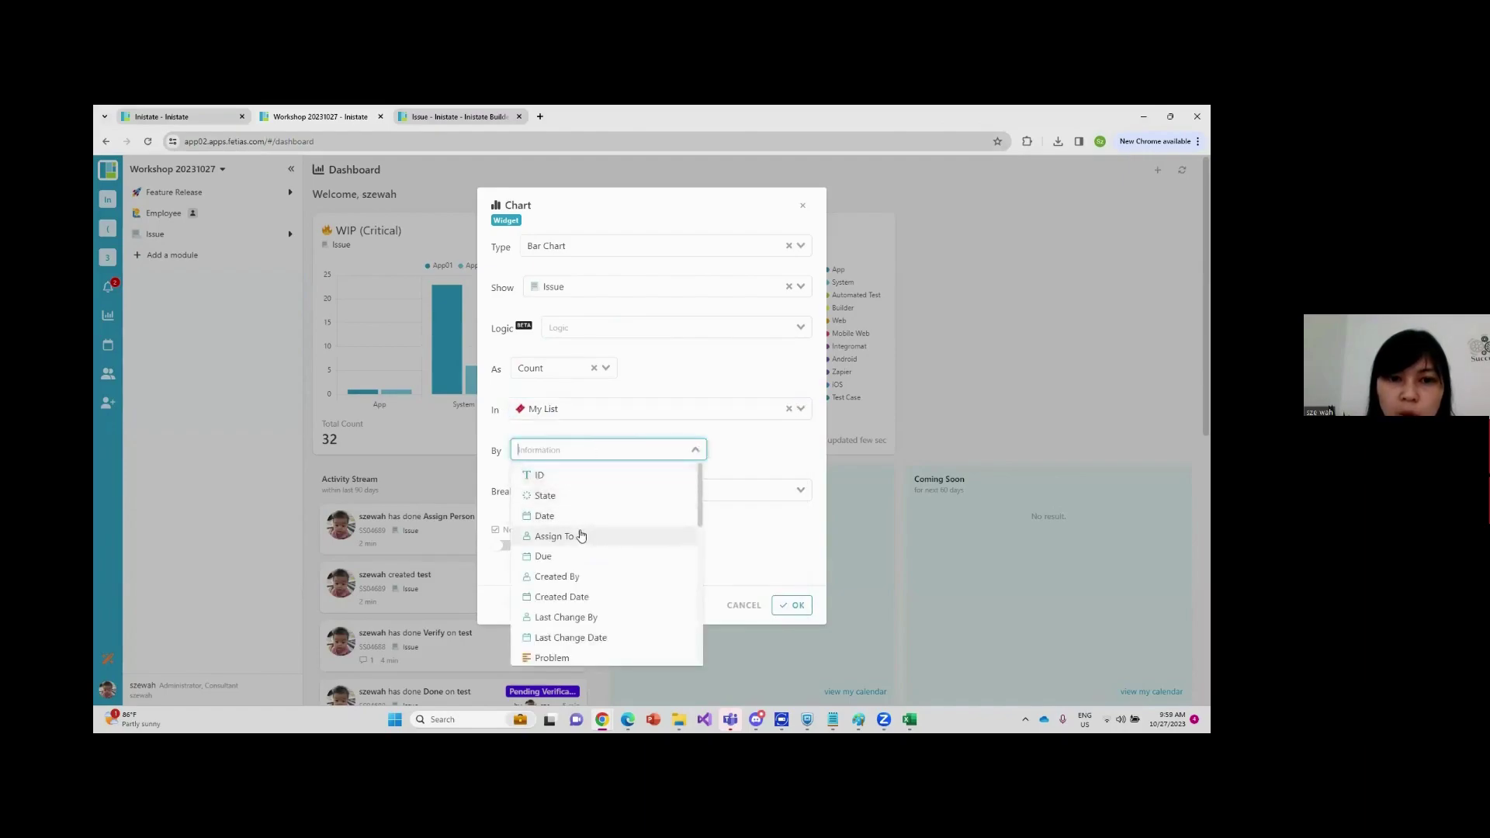
click(587, 597)
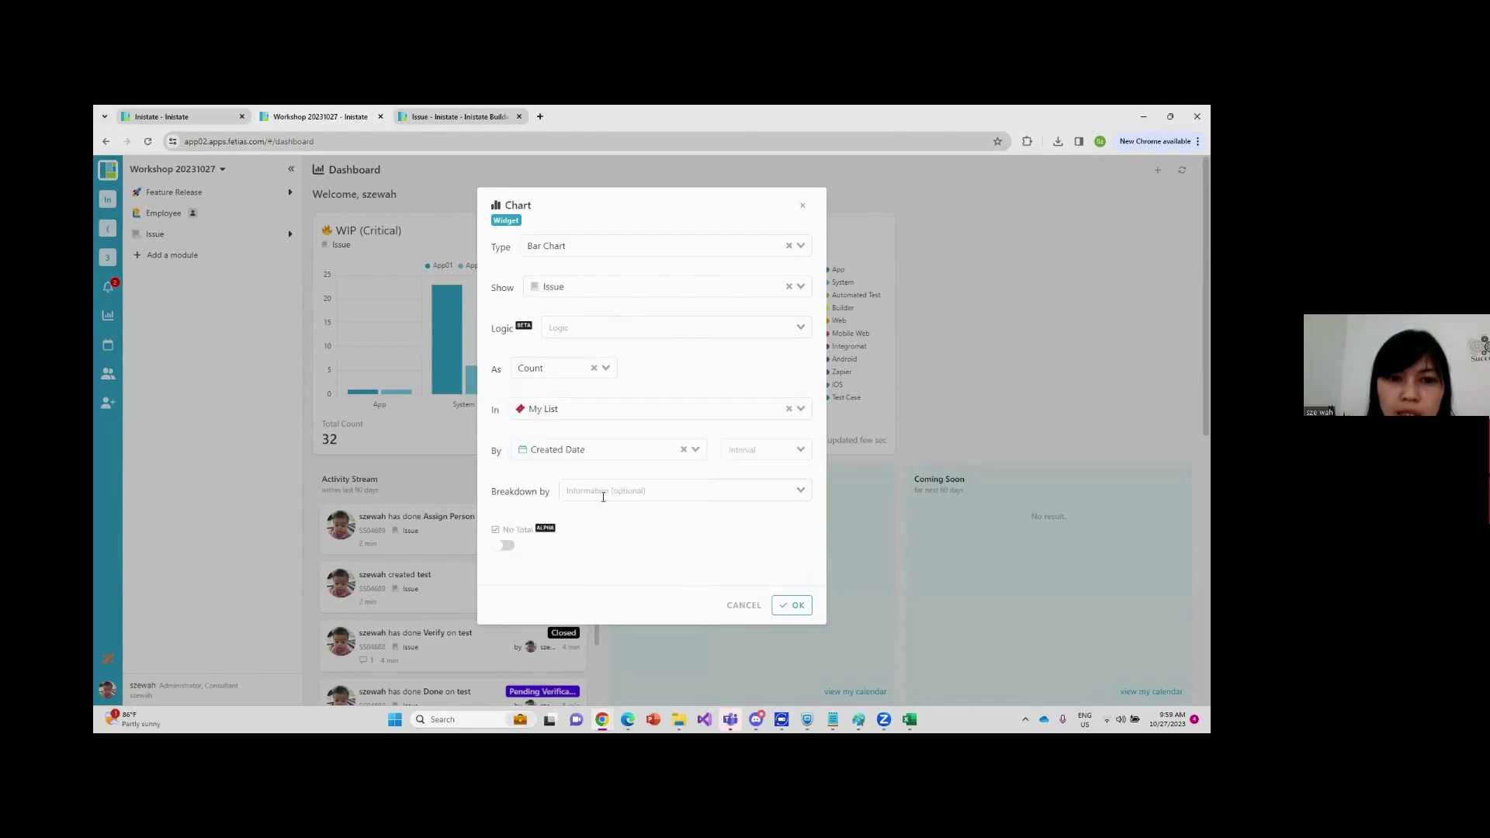
Change the chart's listing to WIP (Critical) and its type to Line Chart
click(594, 417)
click(573, 496)
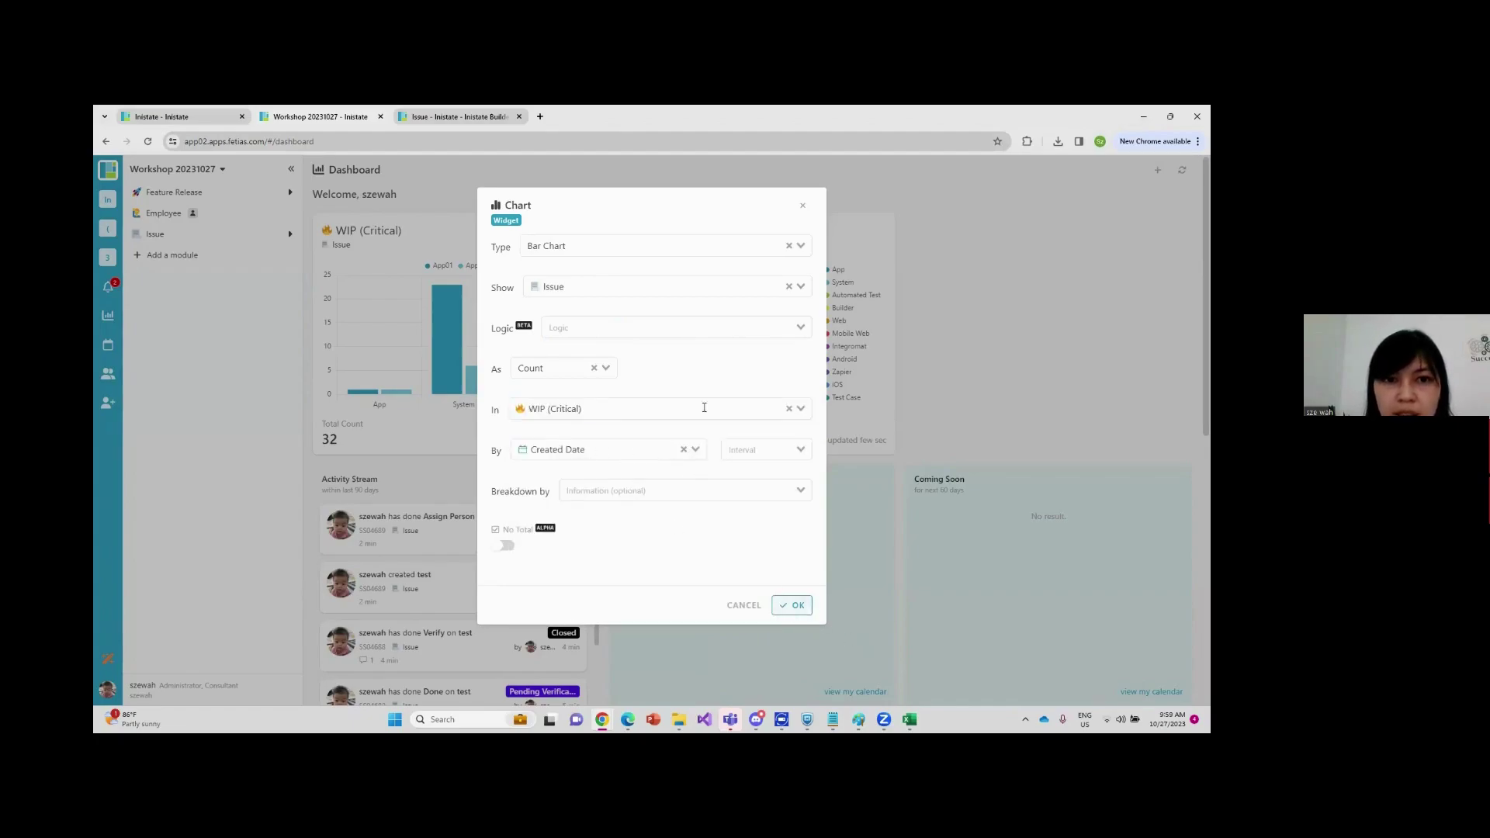
click(629, 254)
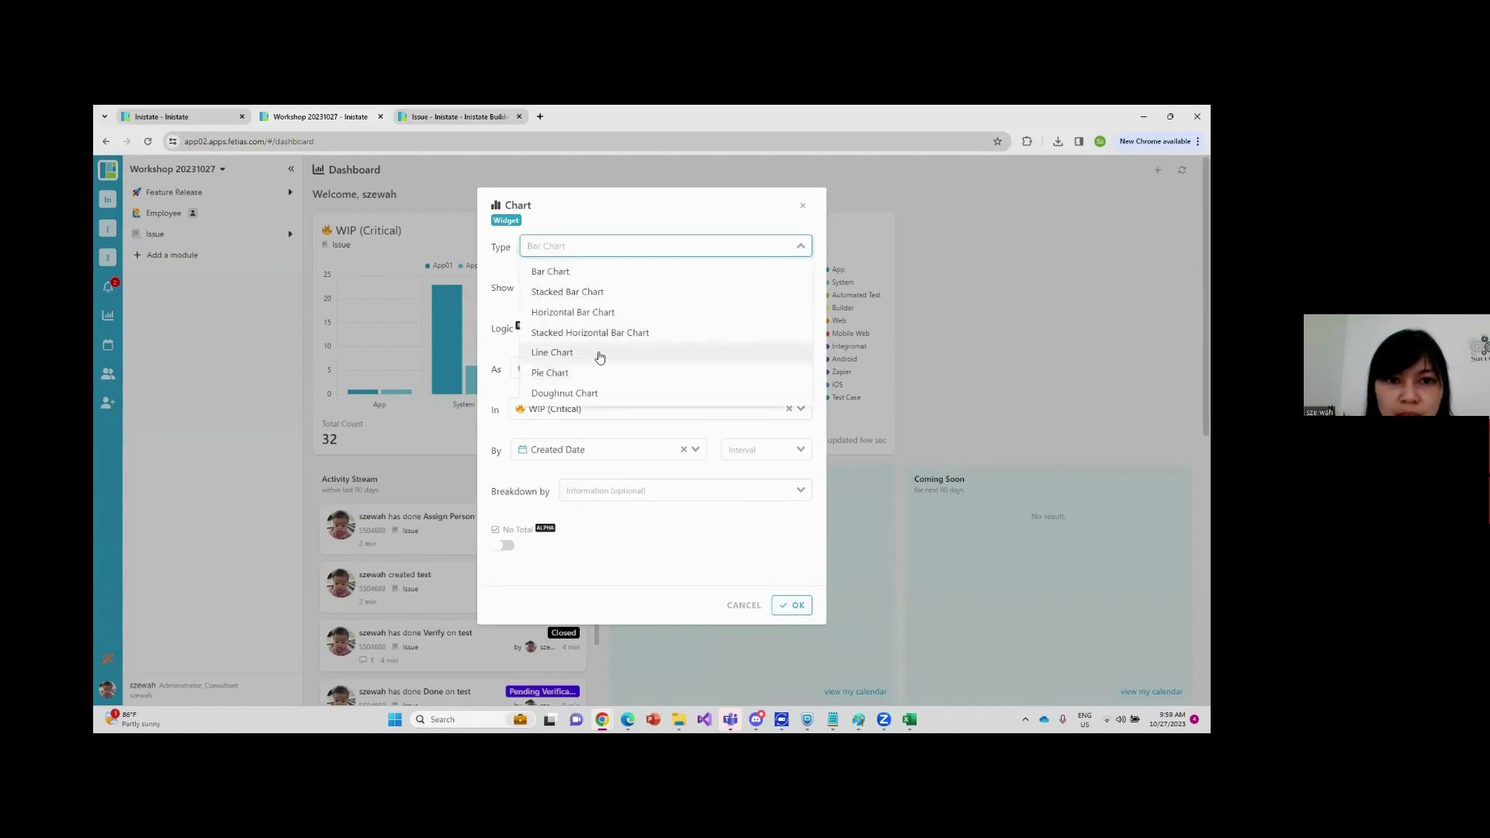
click(597, 354)
Set the Created Date interval to Month and add the chart widget to the dashboard
click(786, 606)
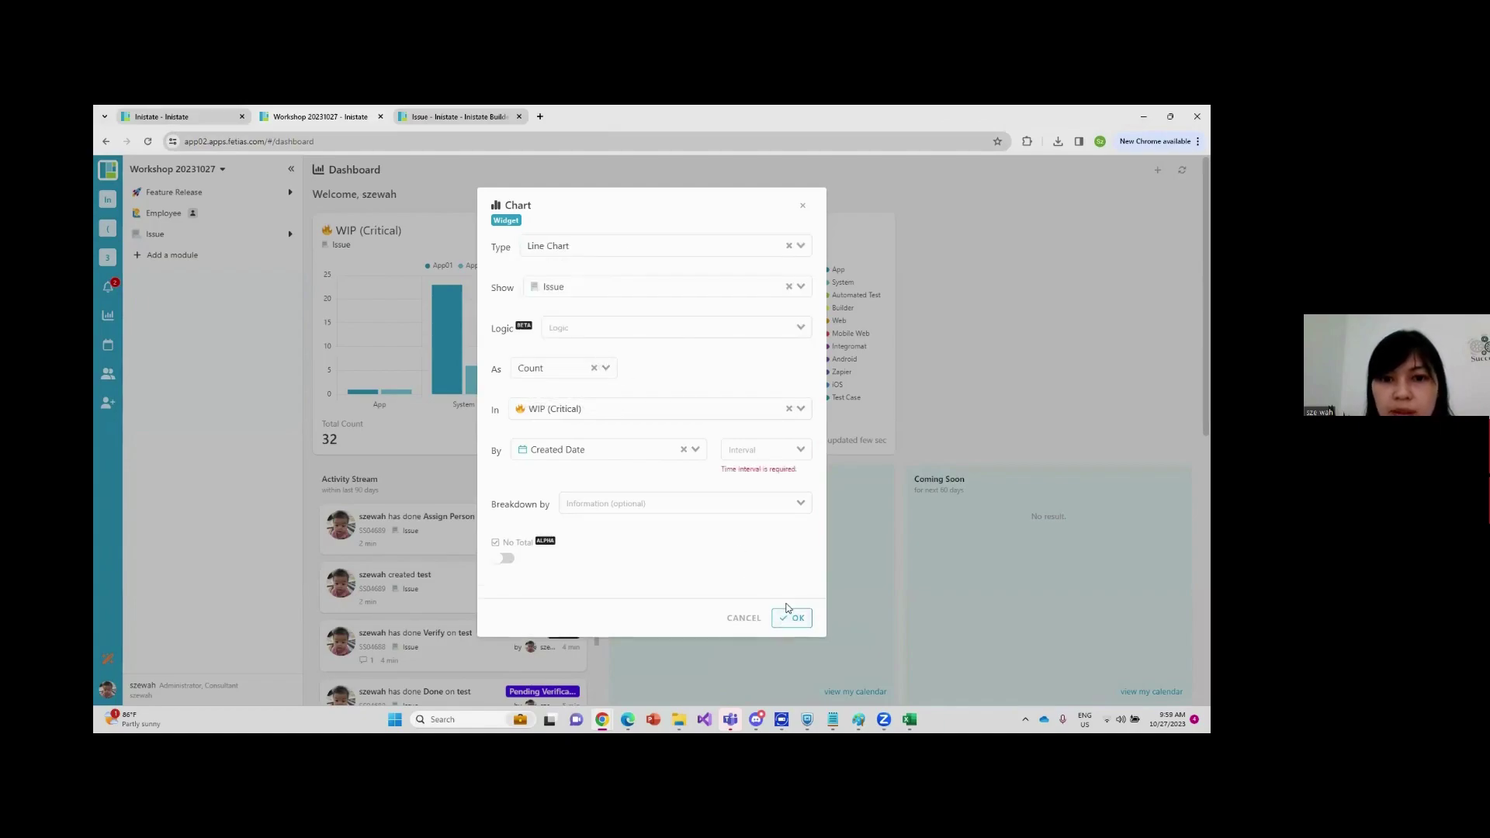
click(764, 450)
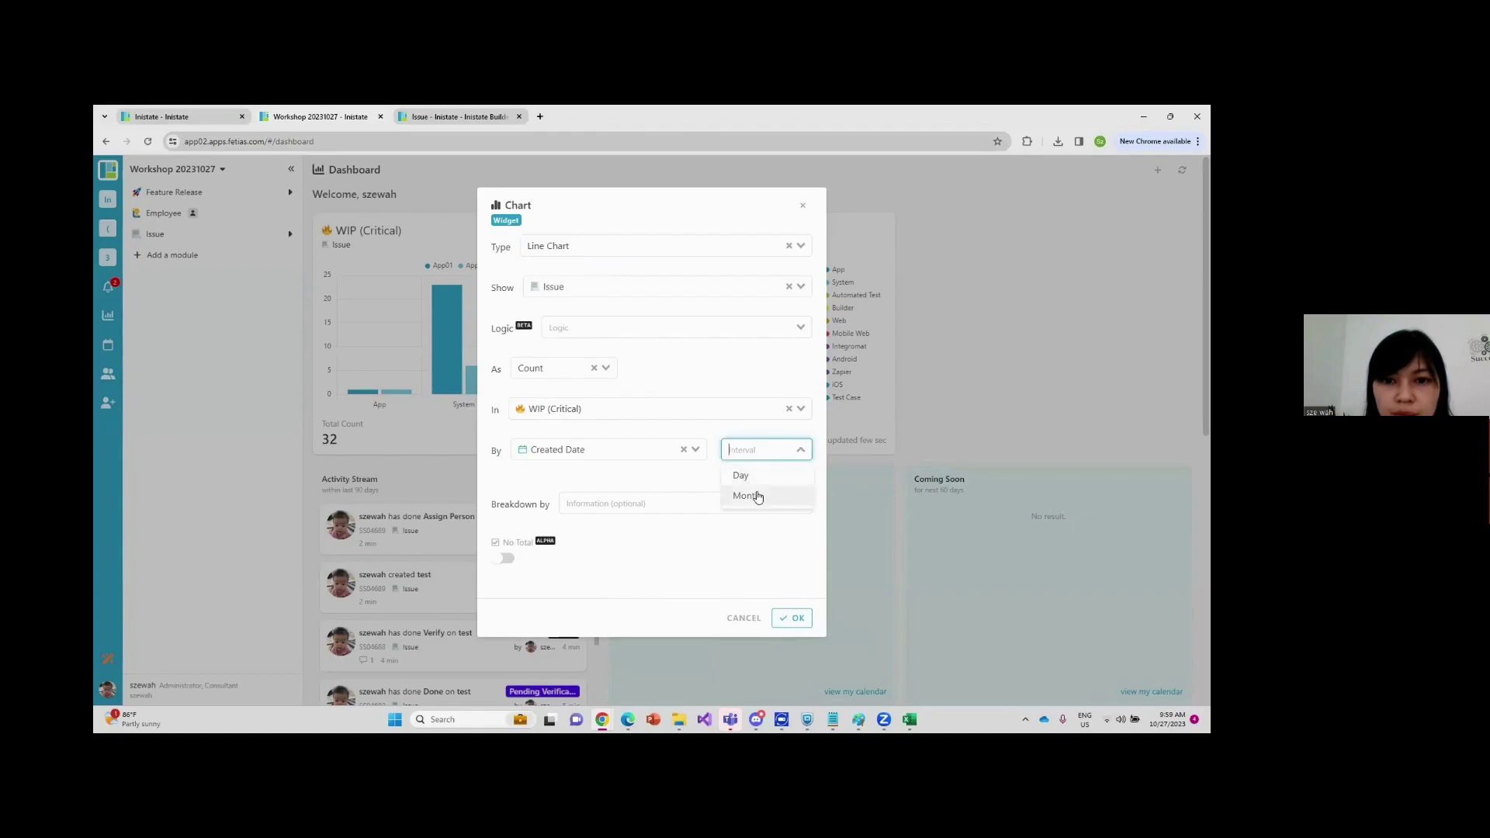
click(758, 497)
click(795, 606)
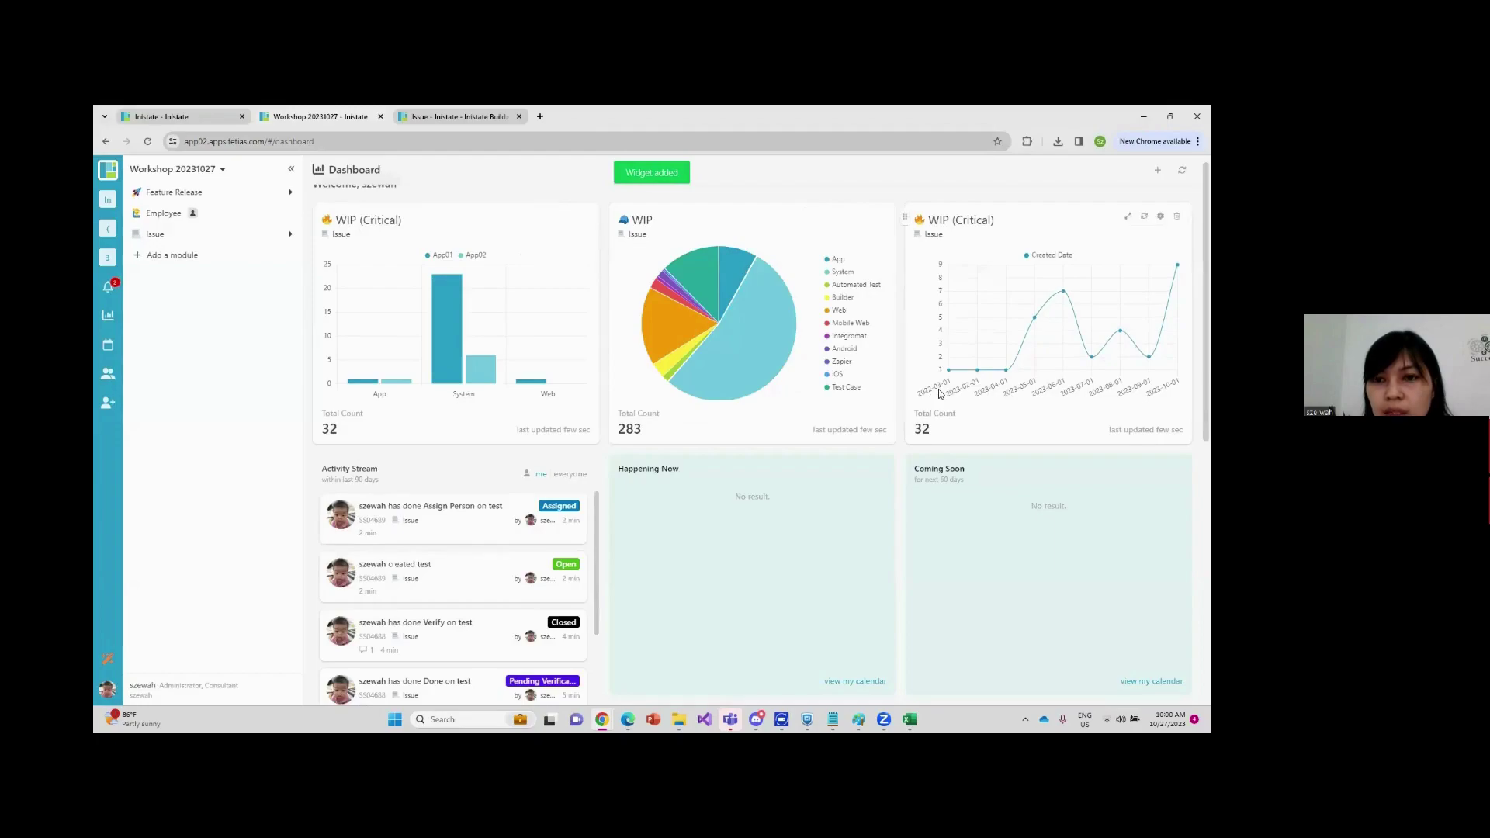
mouse_move(945, 373)
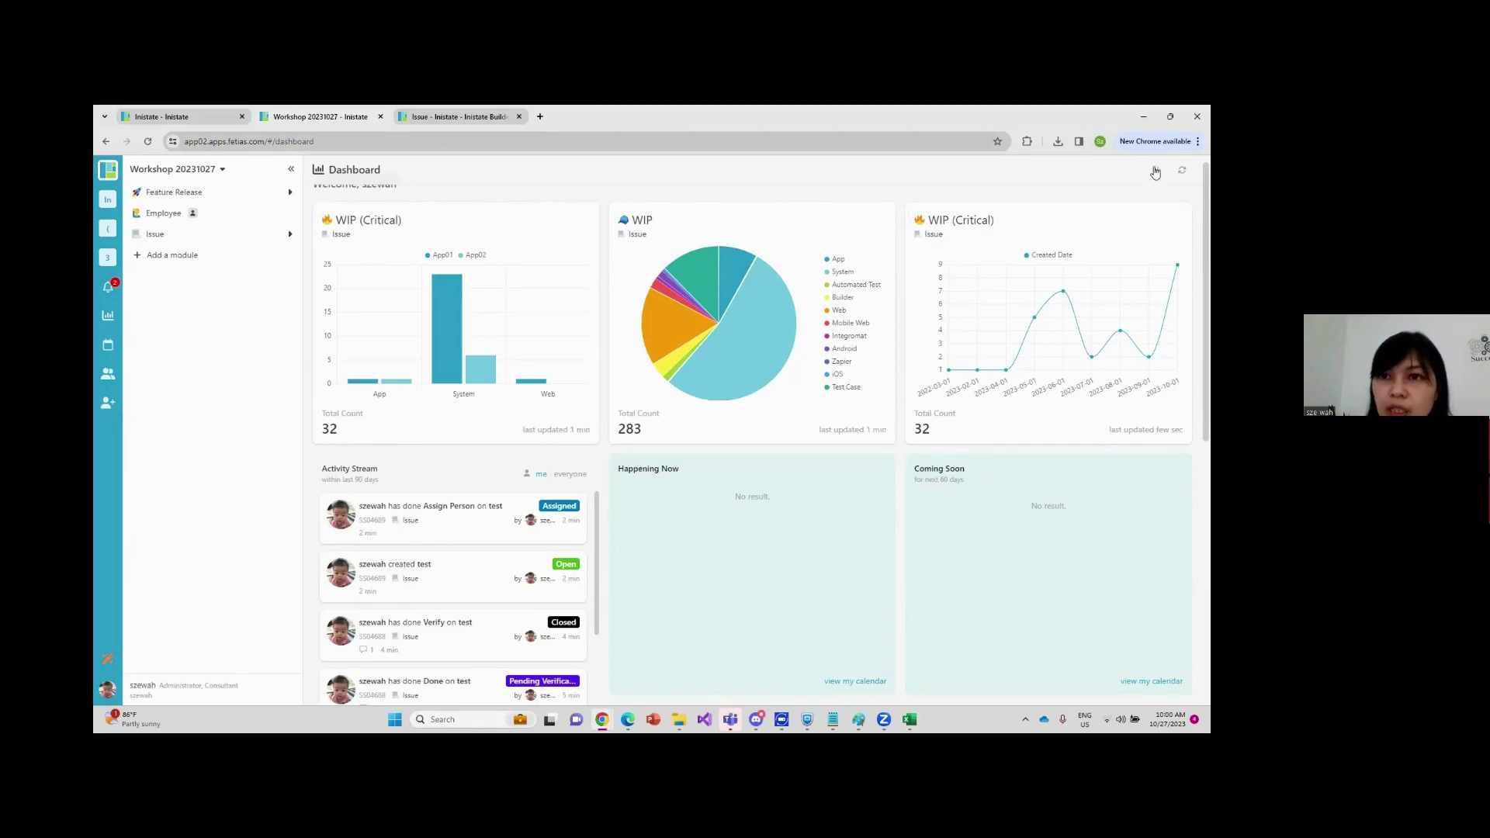
Return to the Builder's mobile preview, look through its dashboard charts, and open its calendar
click(469, 118)
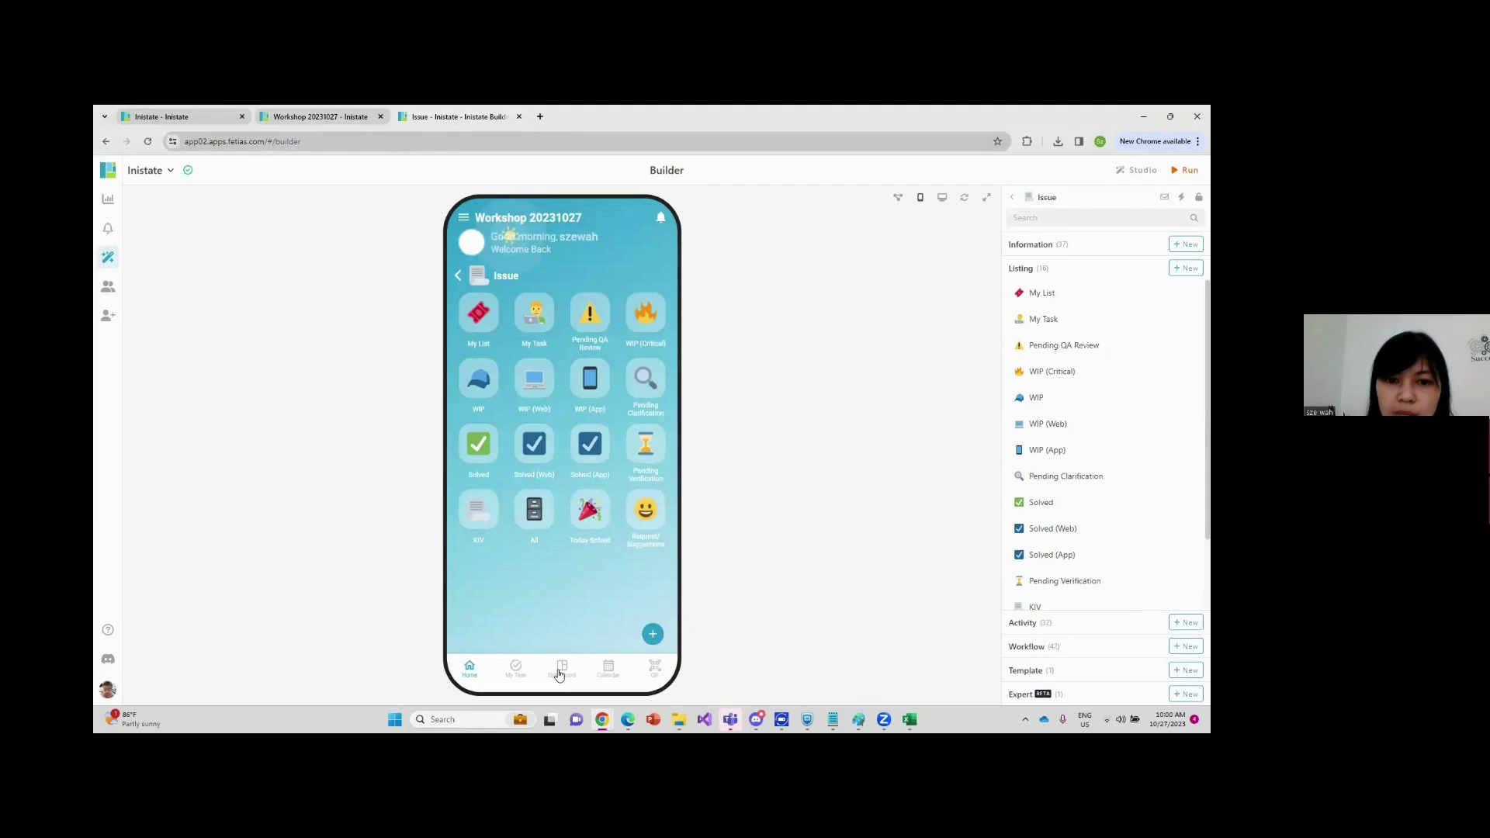
click(562, 669)
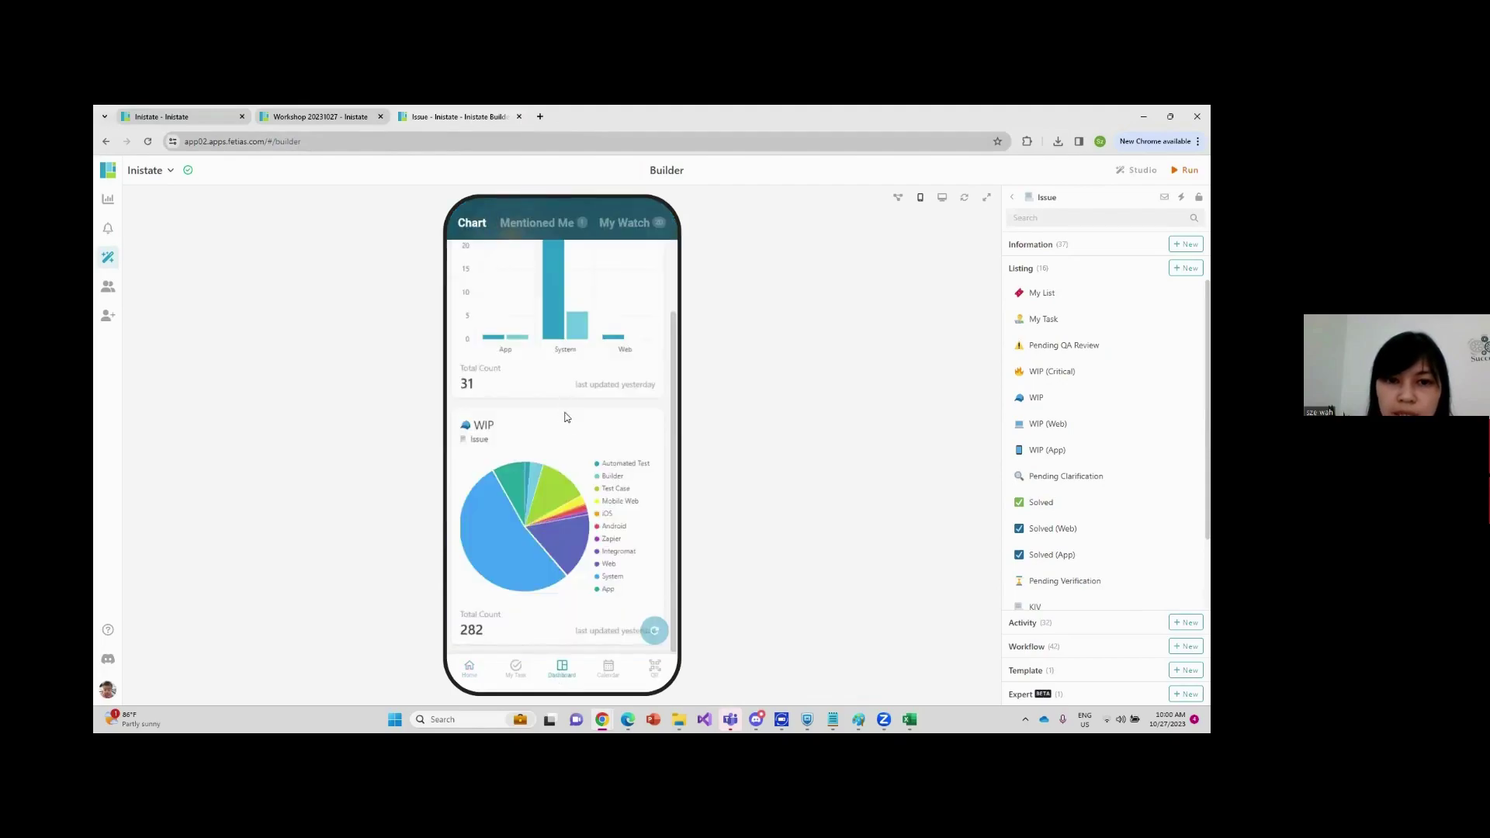
scroll(572, 480, up, 1)
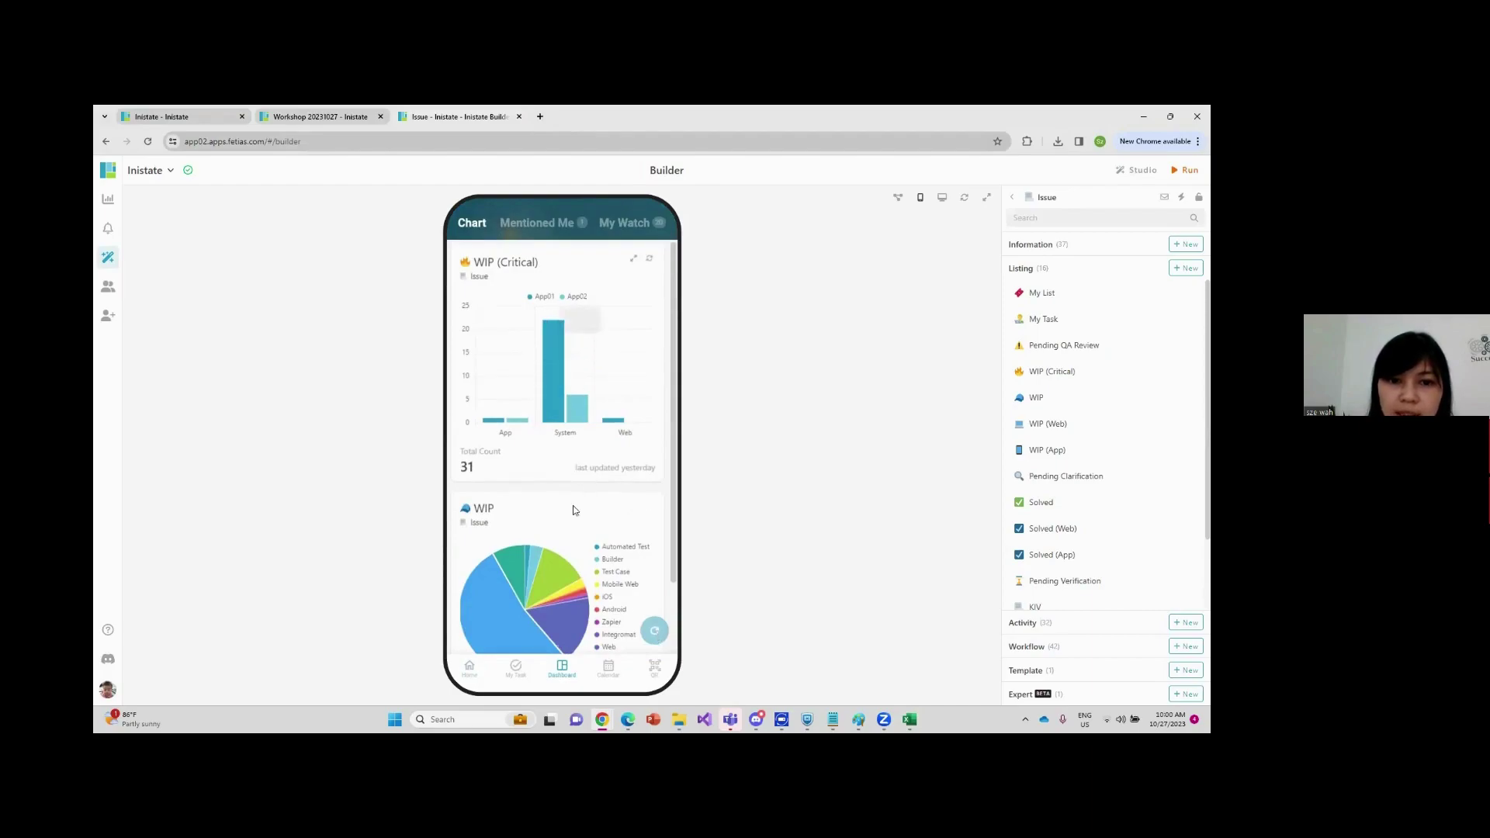
scroll(573, 505, down, 2)
scroll(573, 505, up, 2)
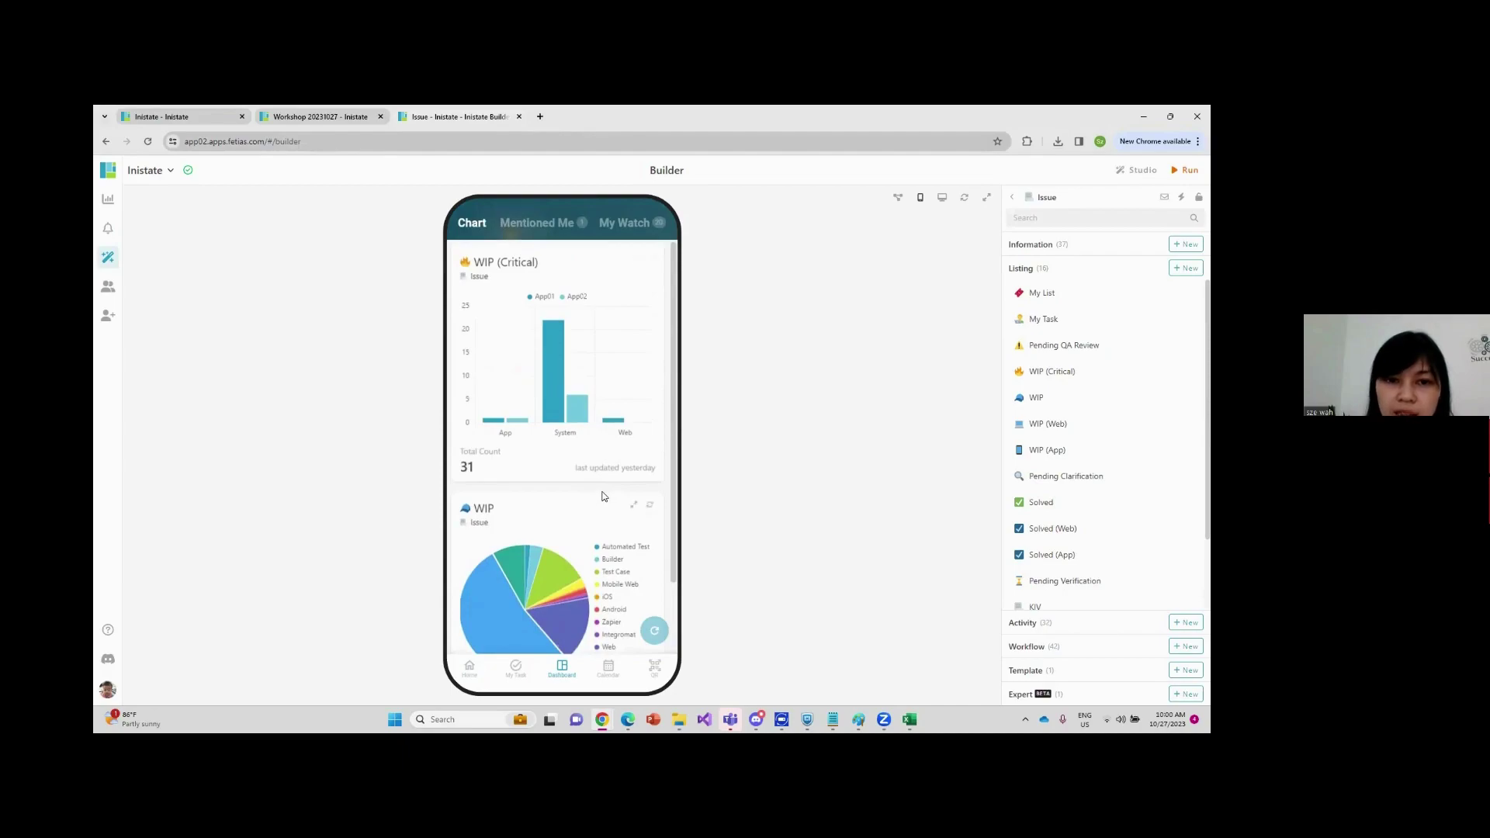
click(610, 672)
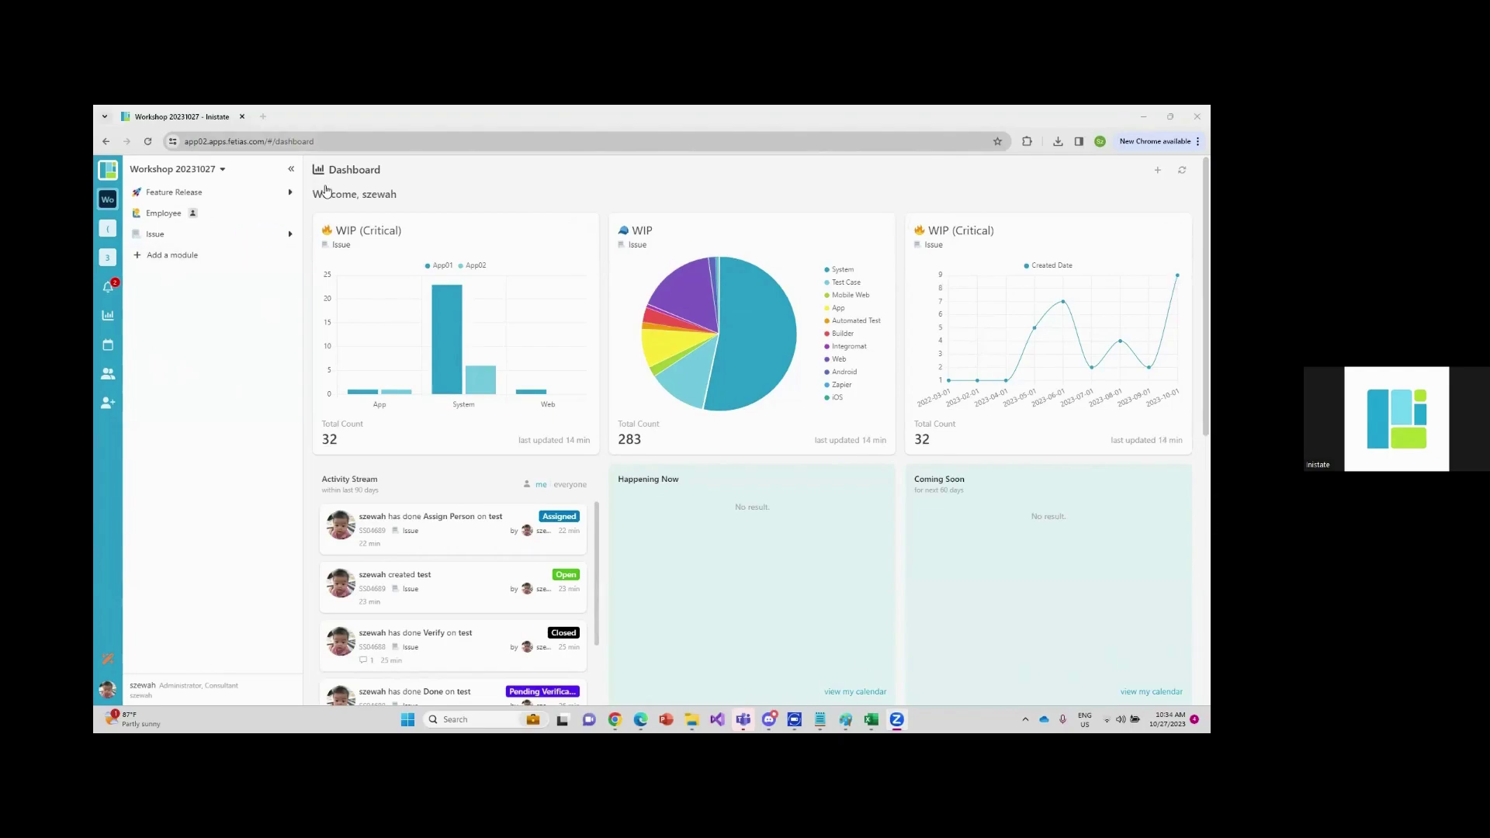
Open the workspace's Studio in a new browser tab from the web dashboard
right_click(107, 662)
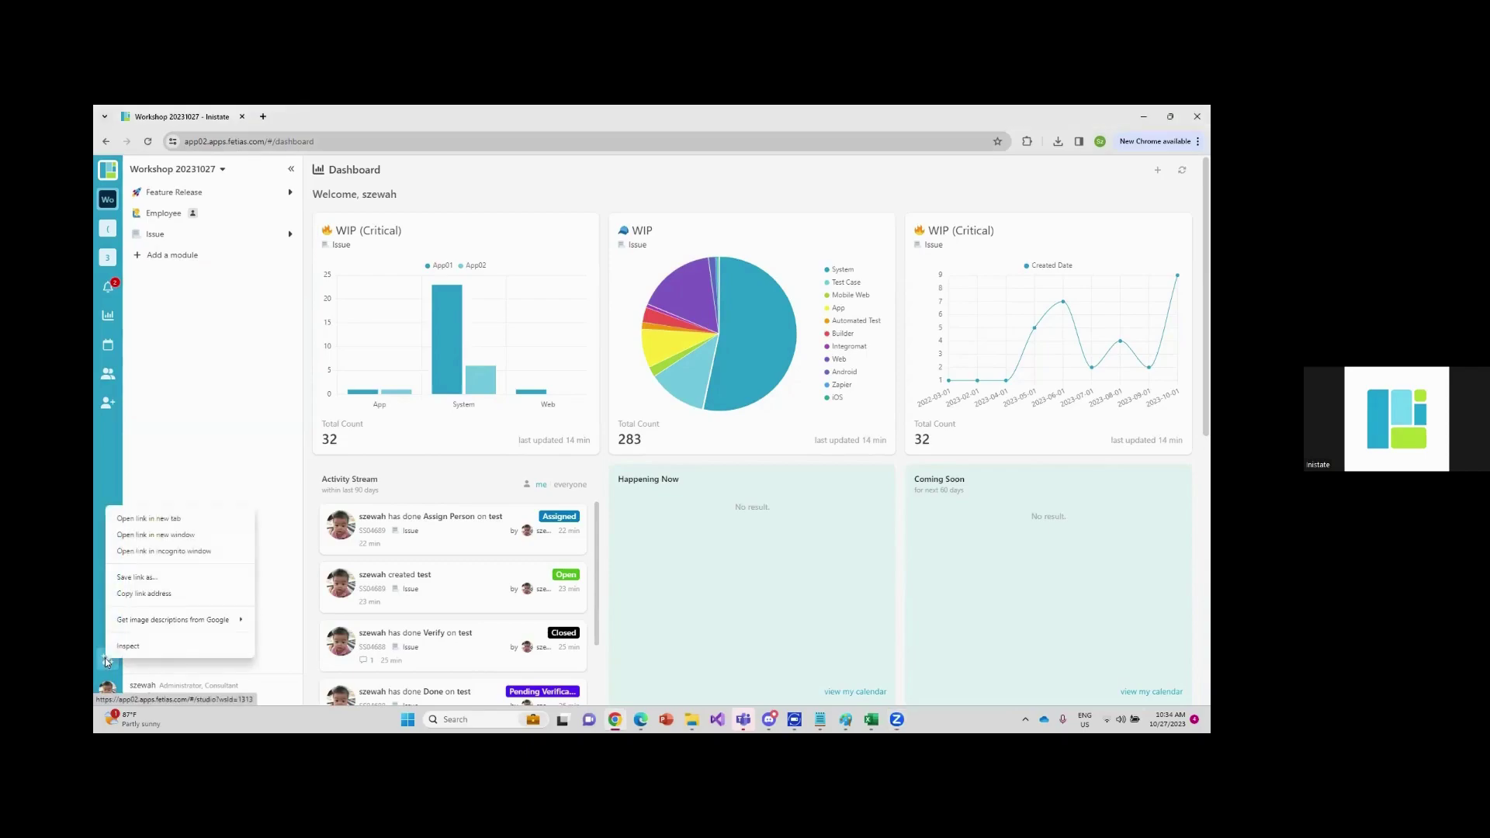
click(175, 519)
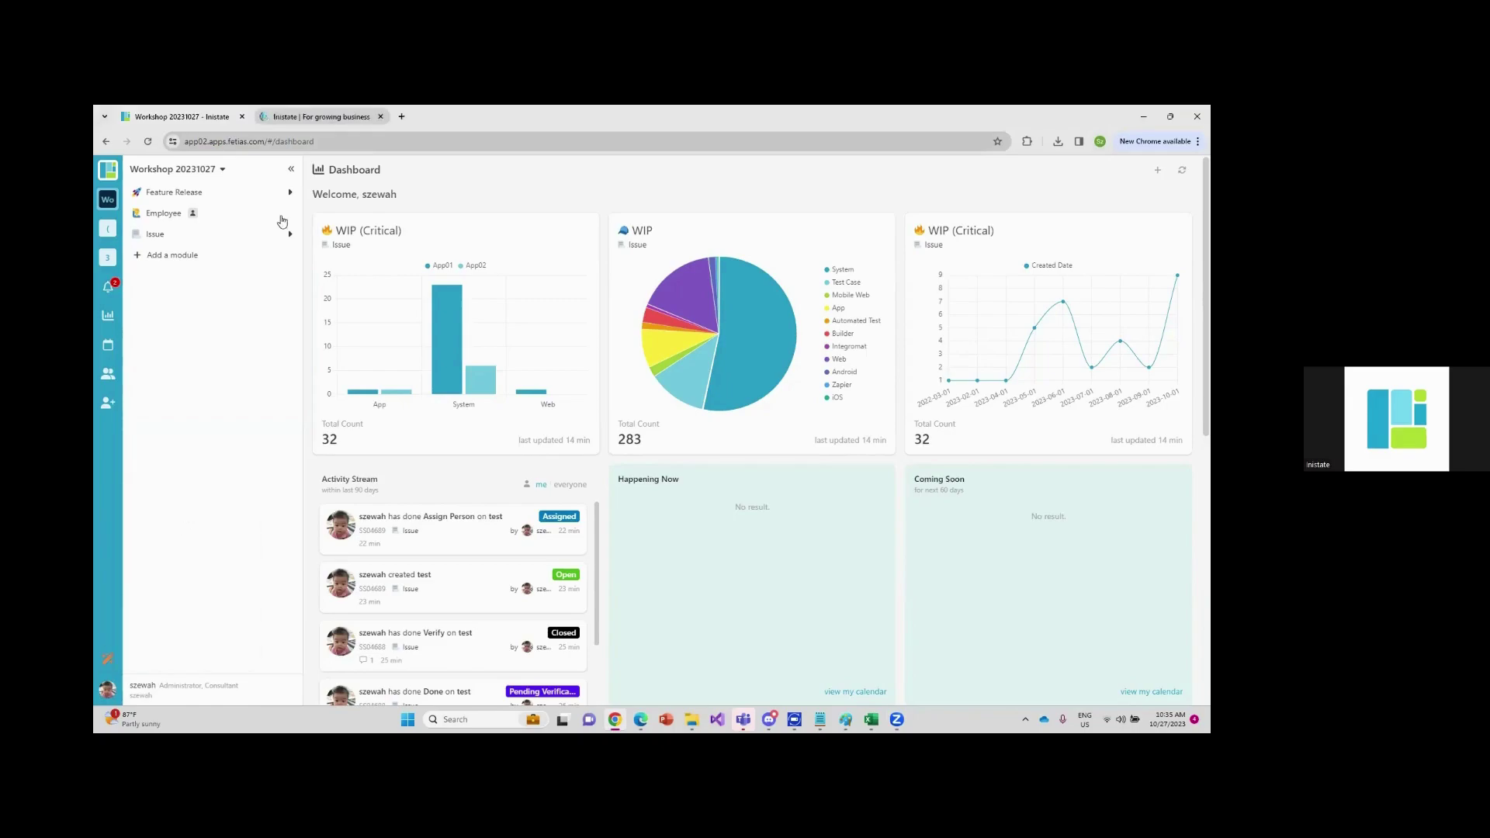
Allow the site's notifications in the Studio tab and compare Studio with the workspace's web dashboard
click(318, 117)
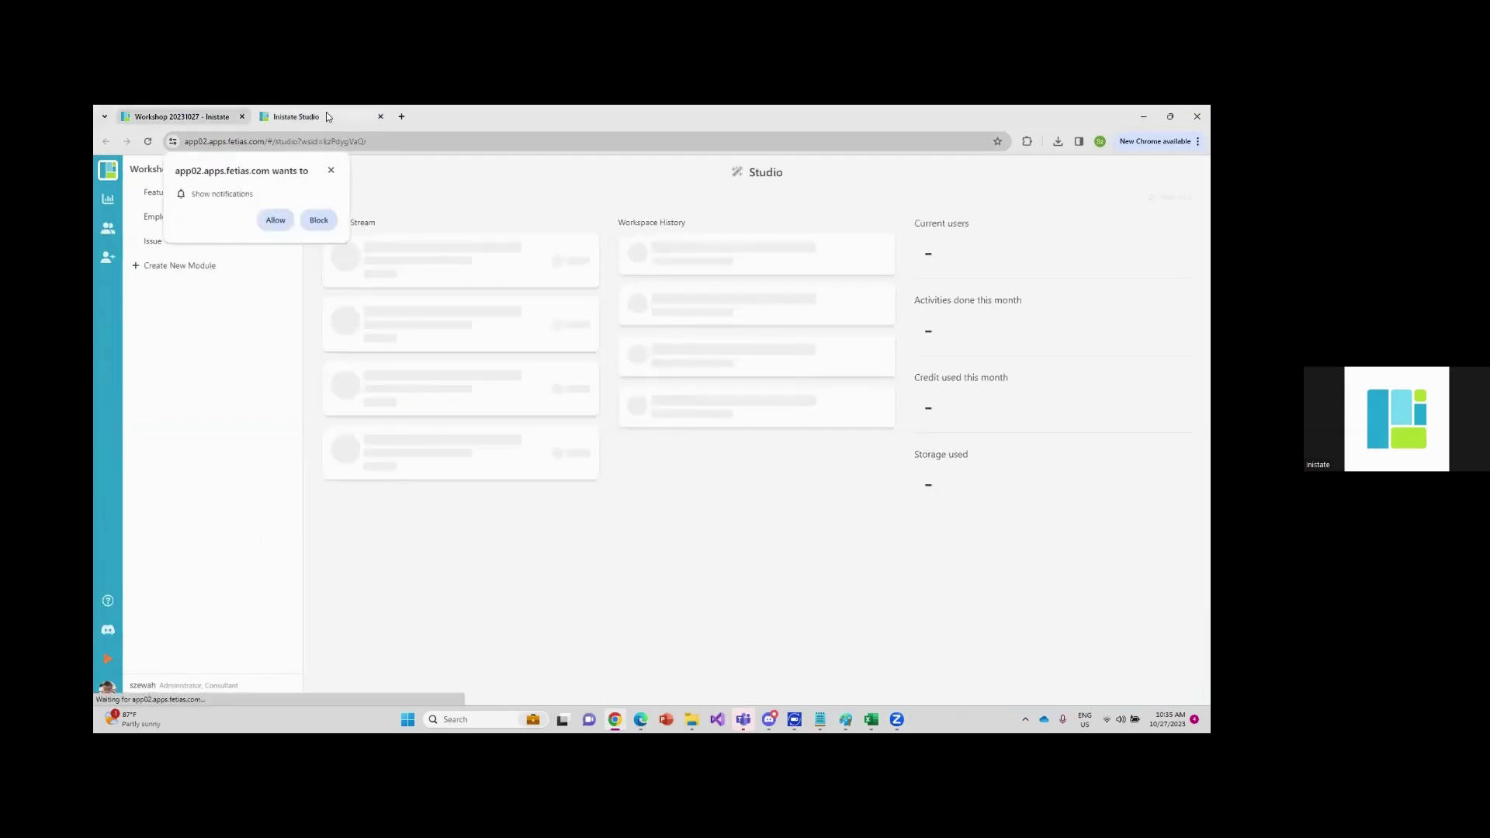
click(281, 221)
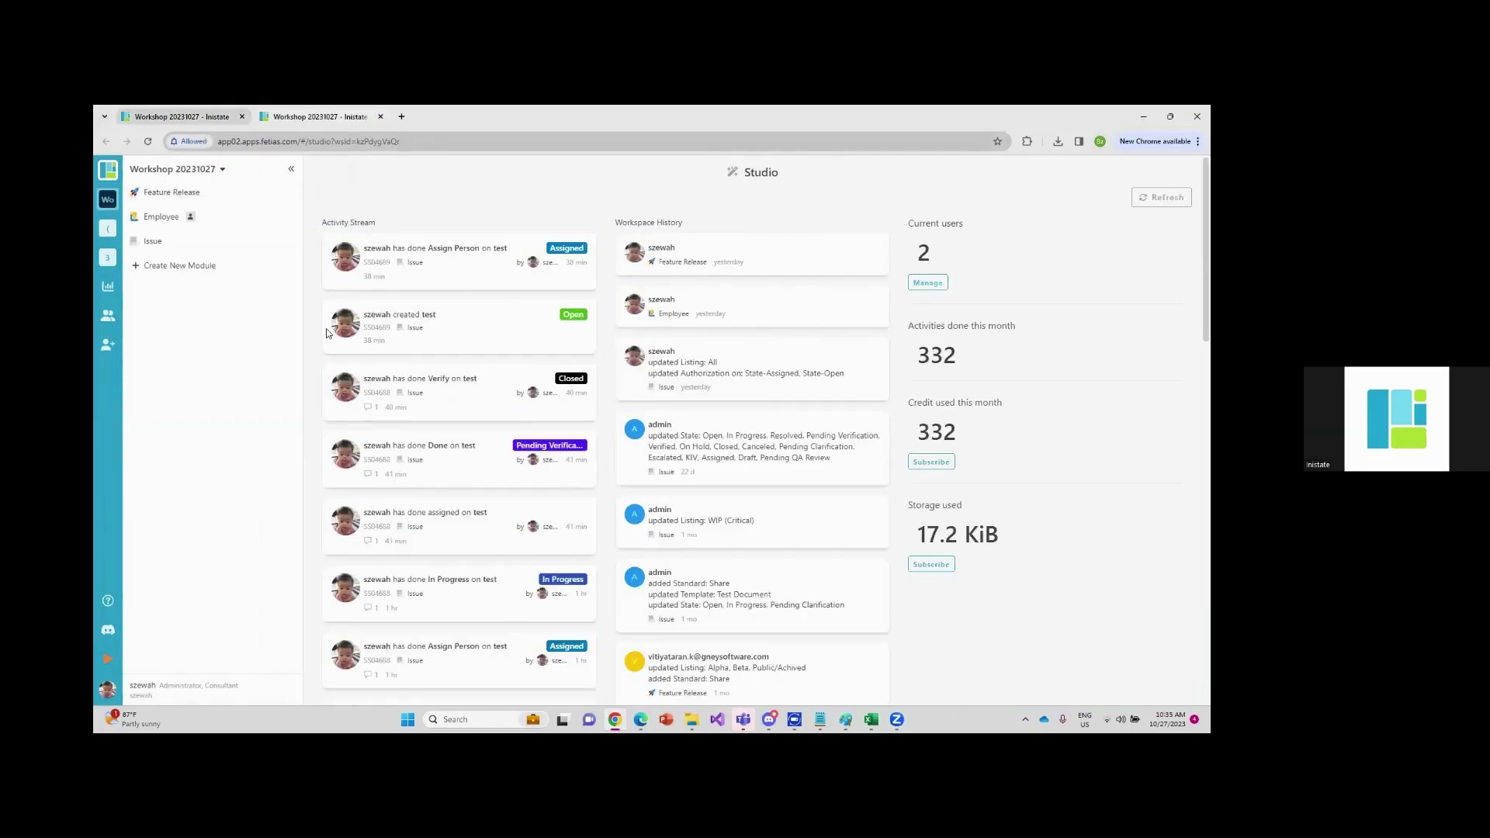
click(173, 116)
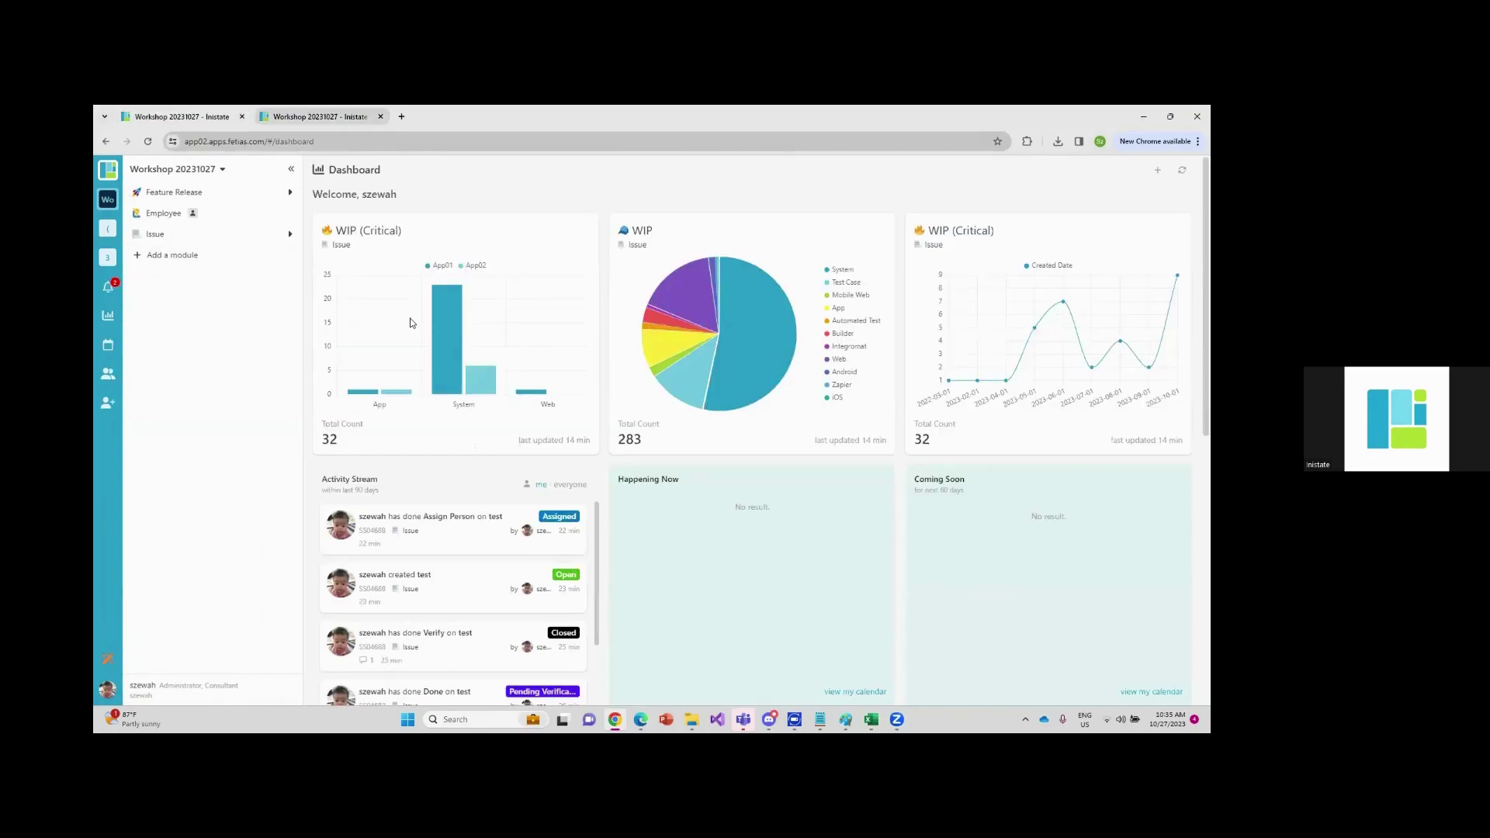
click(281, 118)
click(207, 116)
click(324, 116)
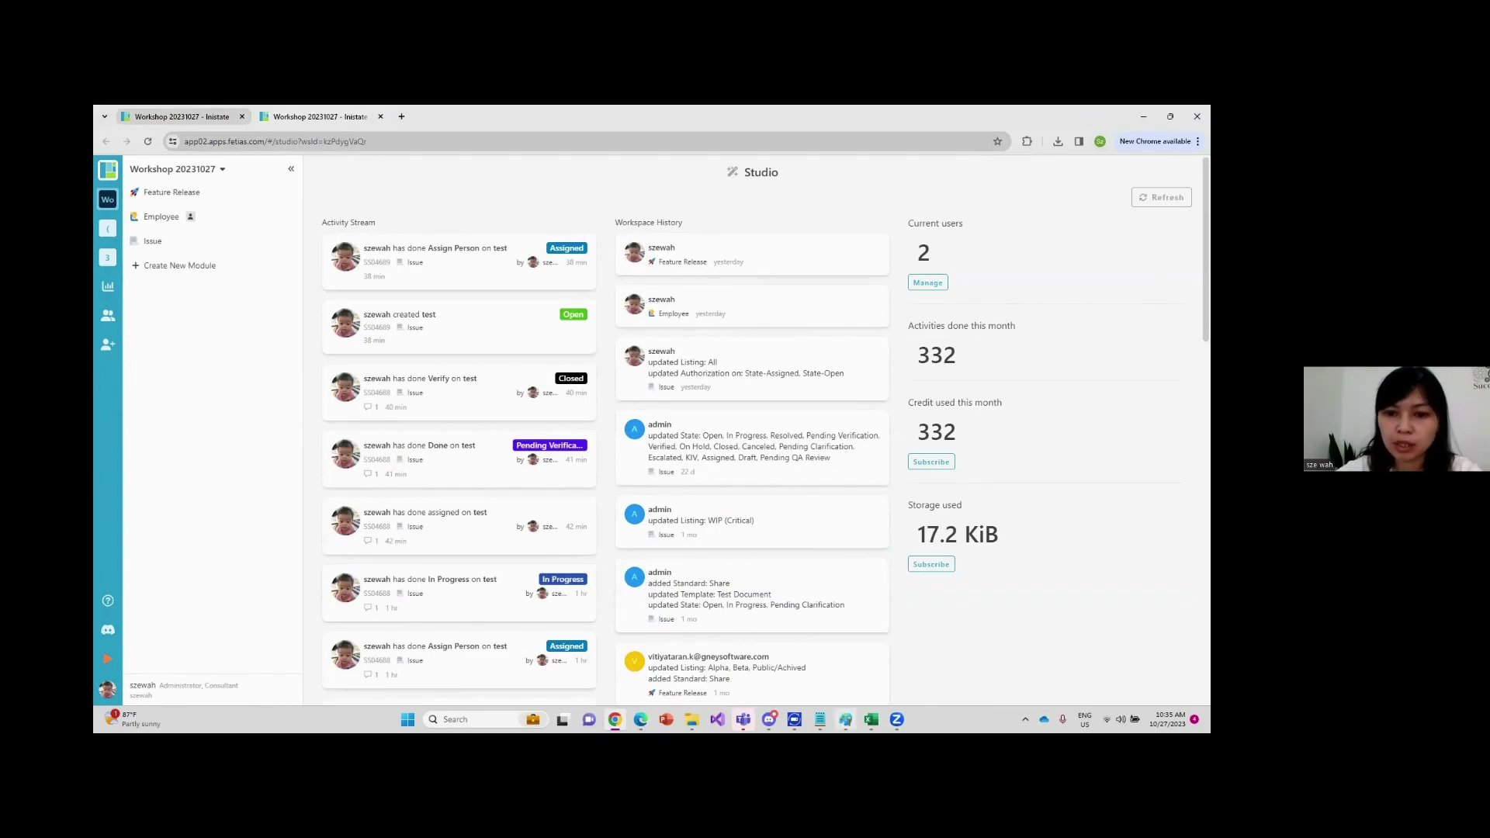
Switch to Paint and review the ticketing flow diagram
click(820, 719)
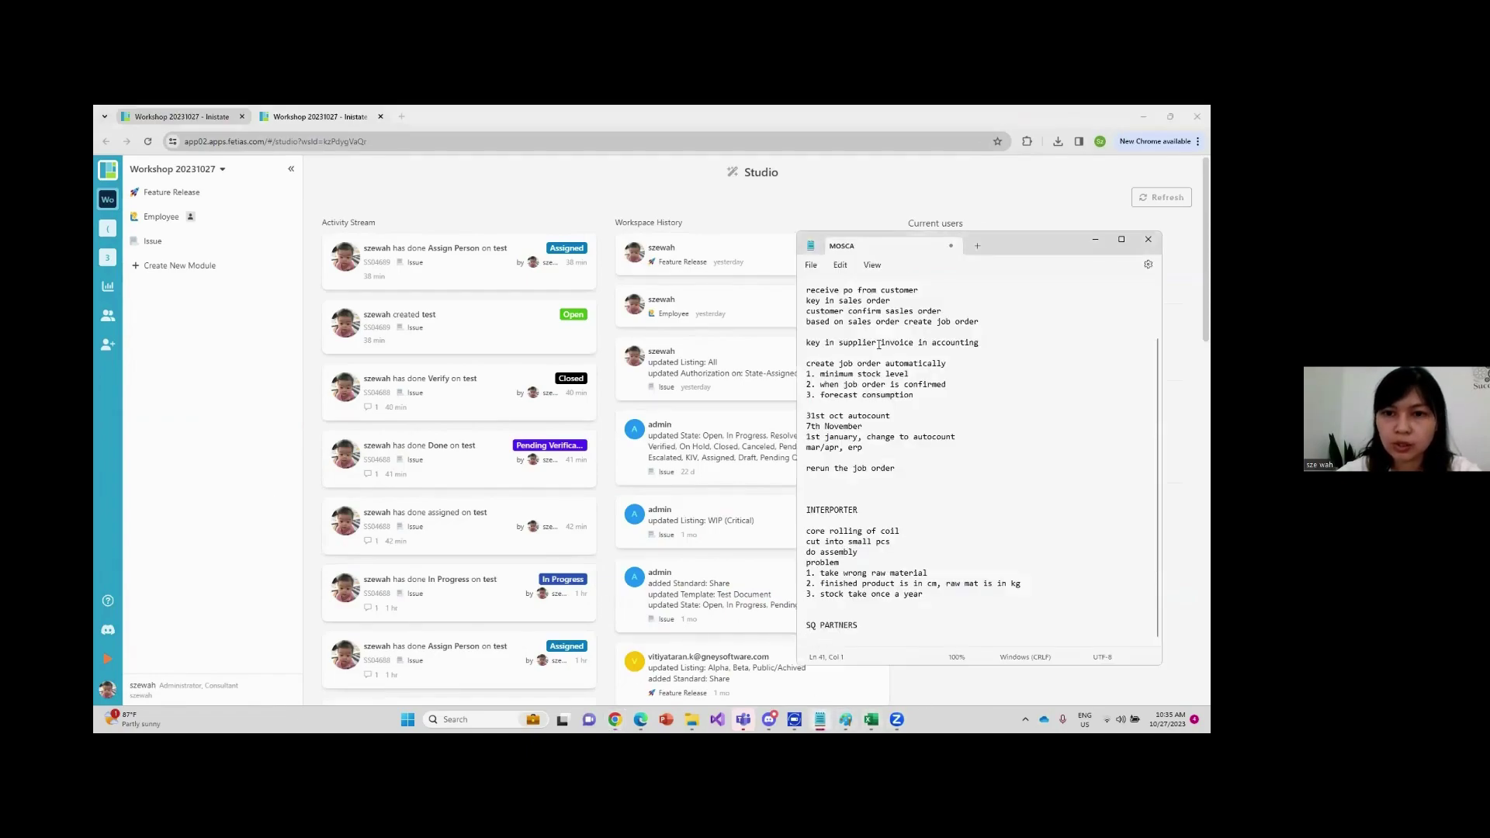
click(820, 720)
click(845, 719)
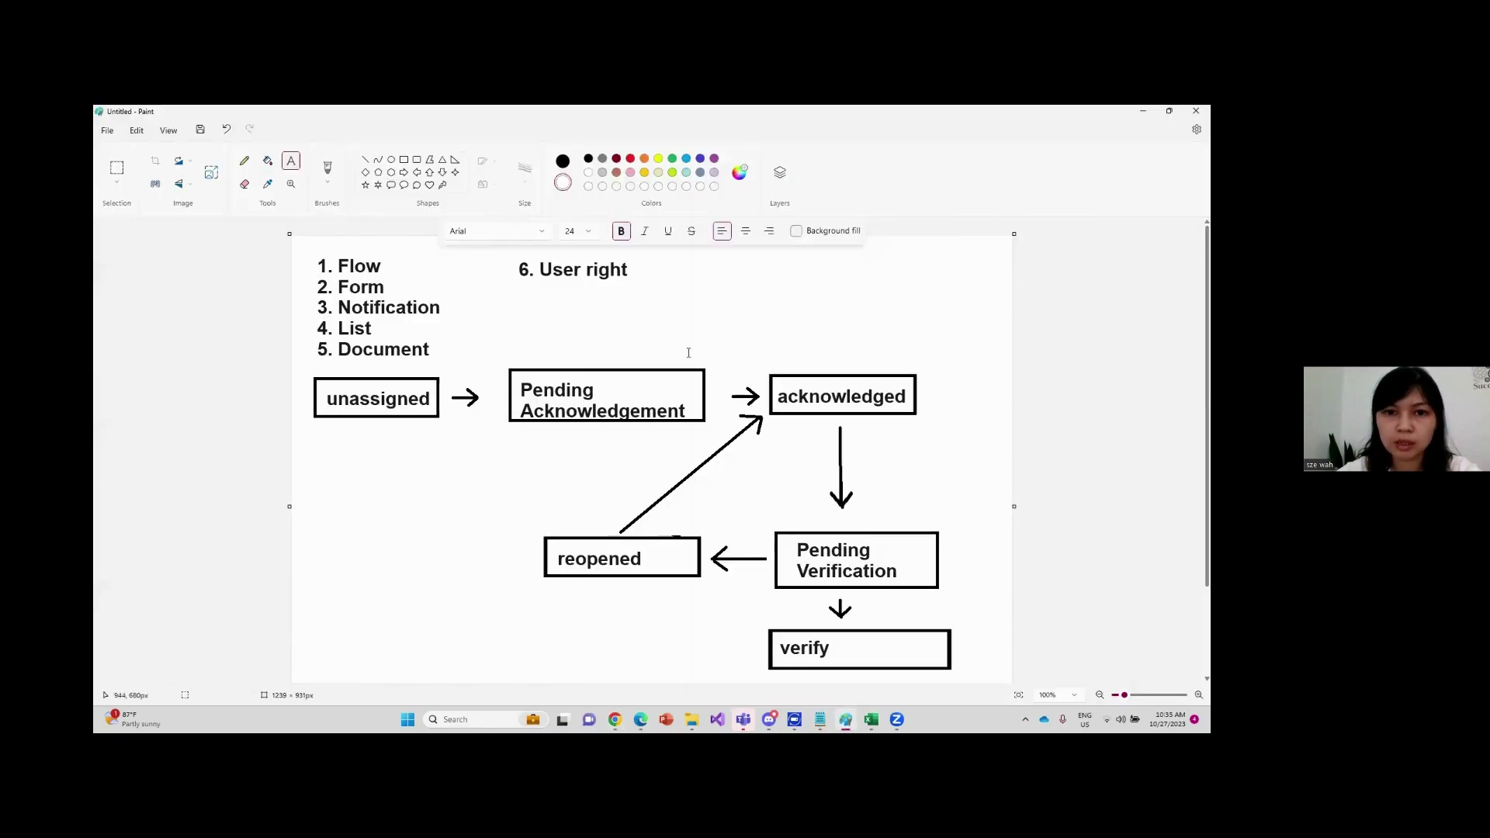
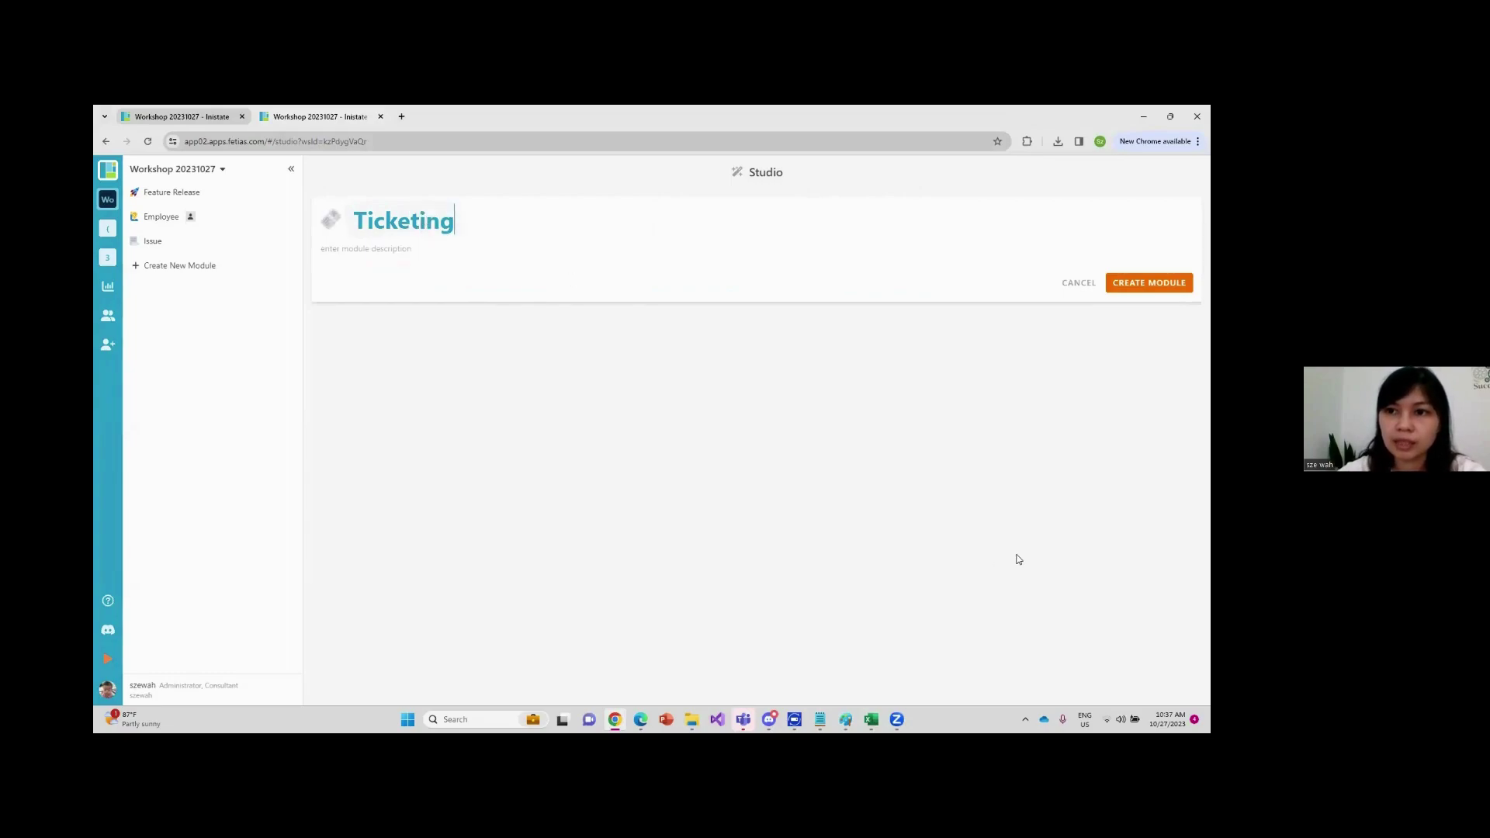
In Studio, create the Ticketing module and add a state named Unassigned, checking it against the Paint flow diagram
click(1153, 282)
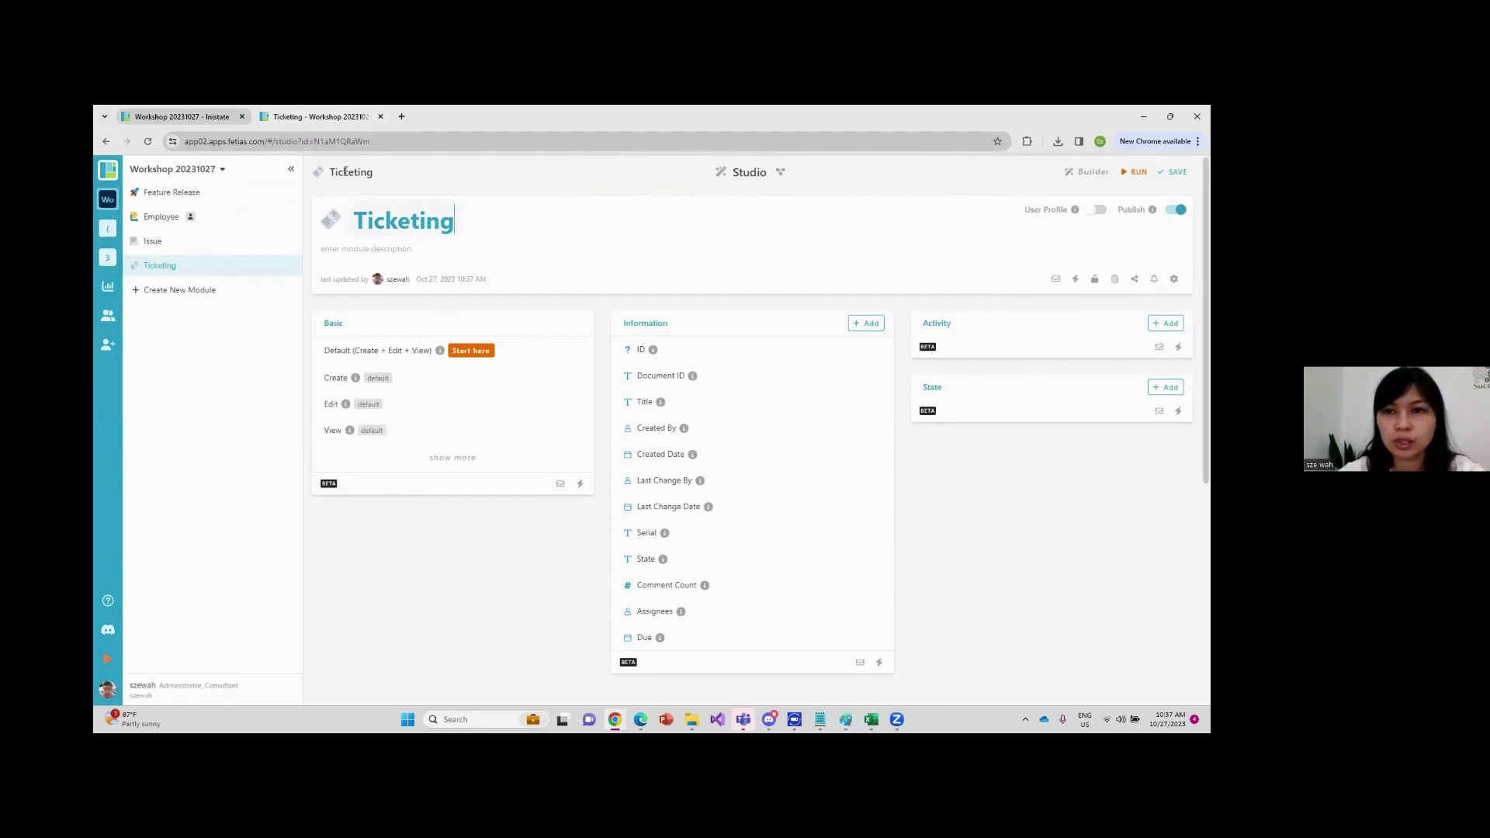
click(1168, 388)
text(Unassigned)
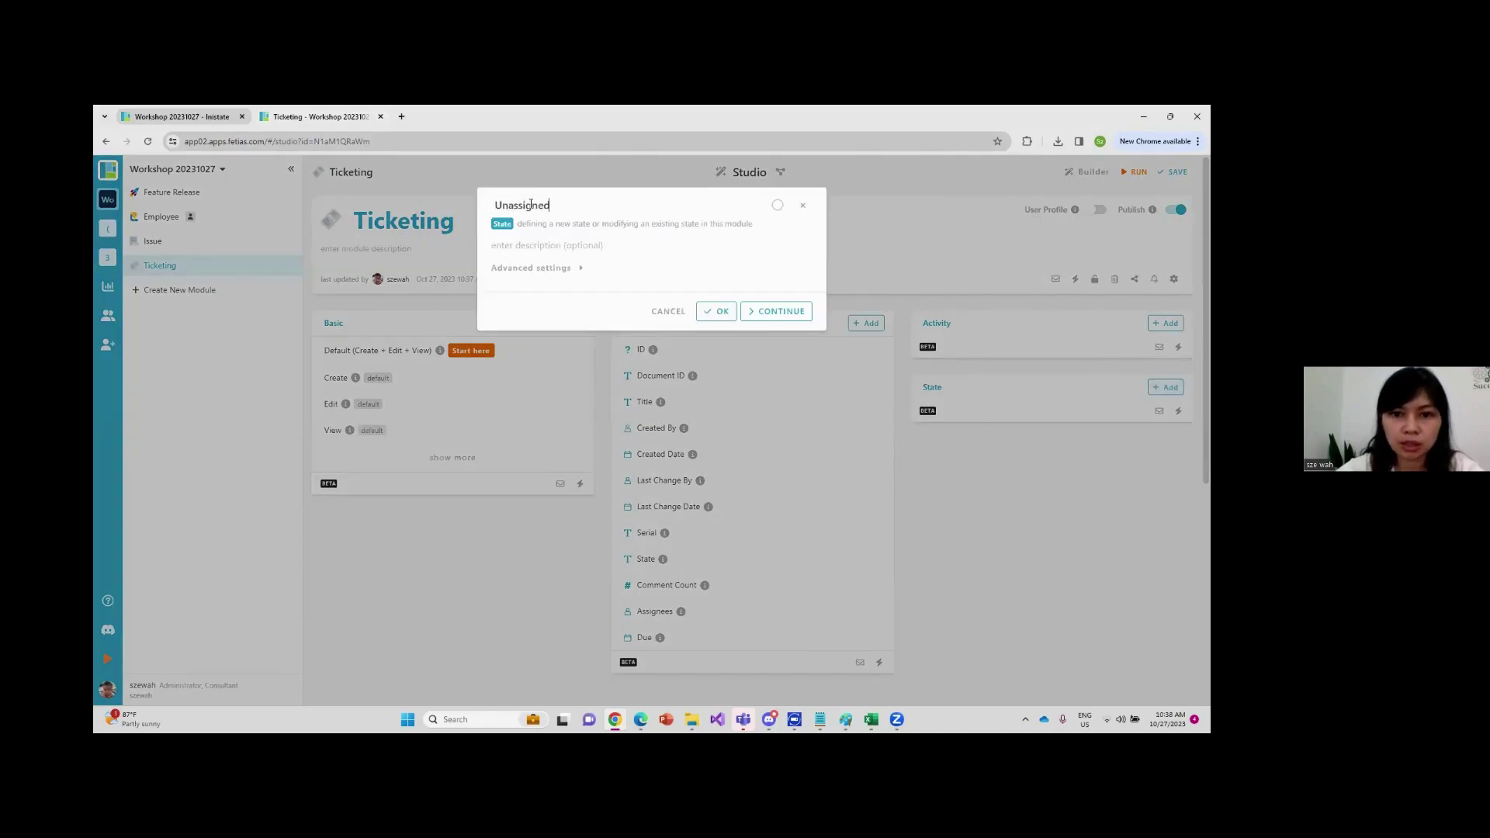
key(alt+Tab)
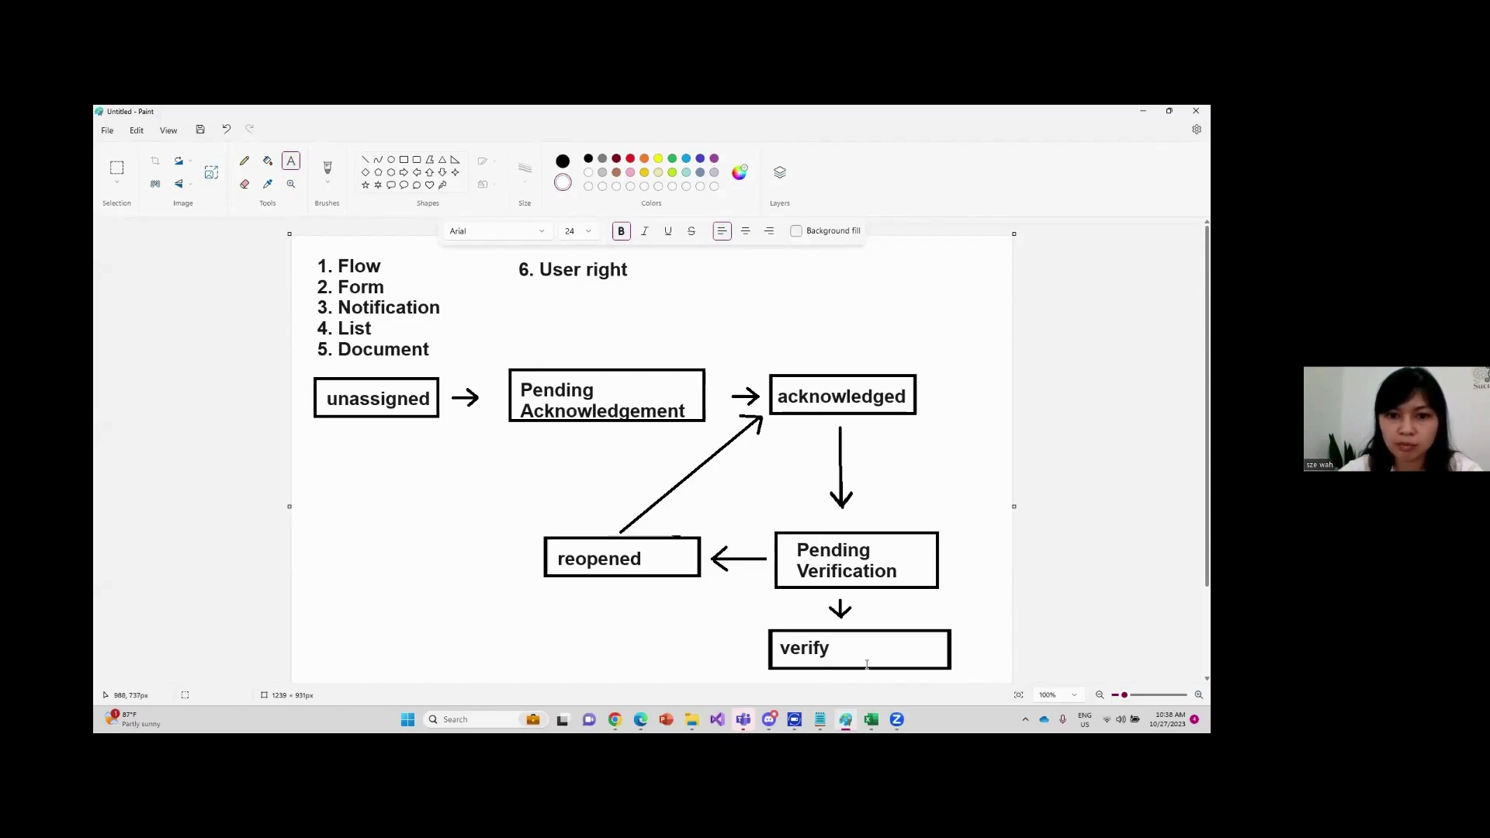
click(614, 720)
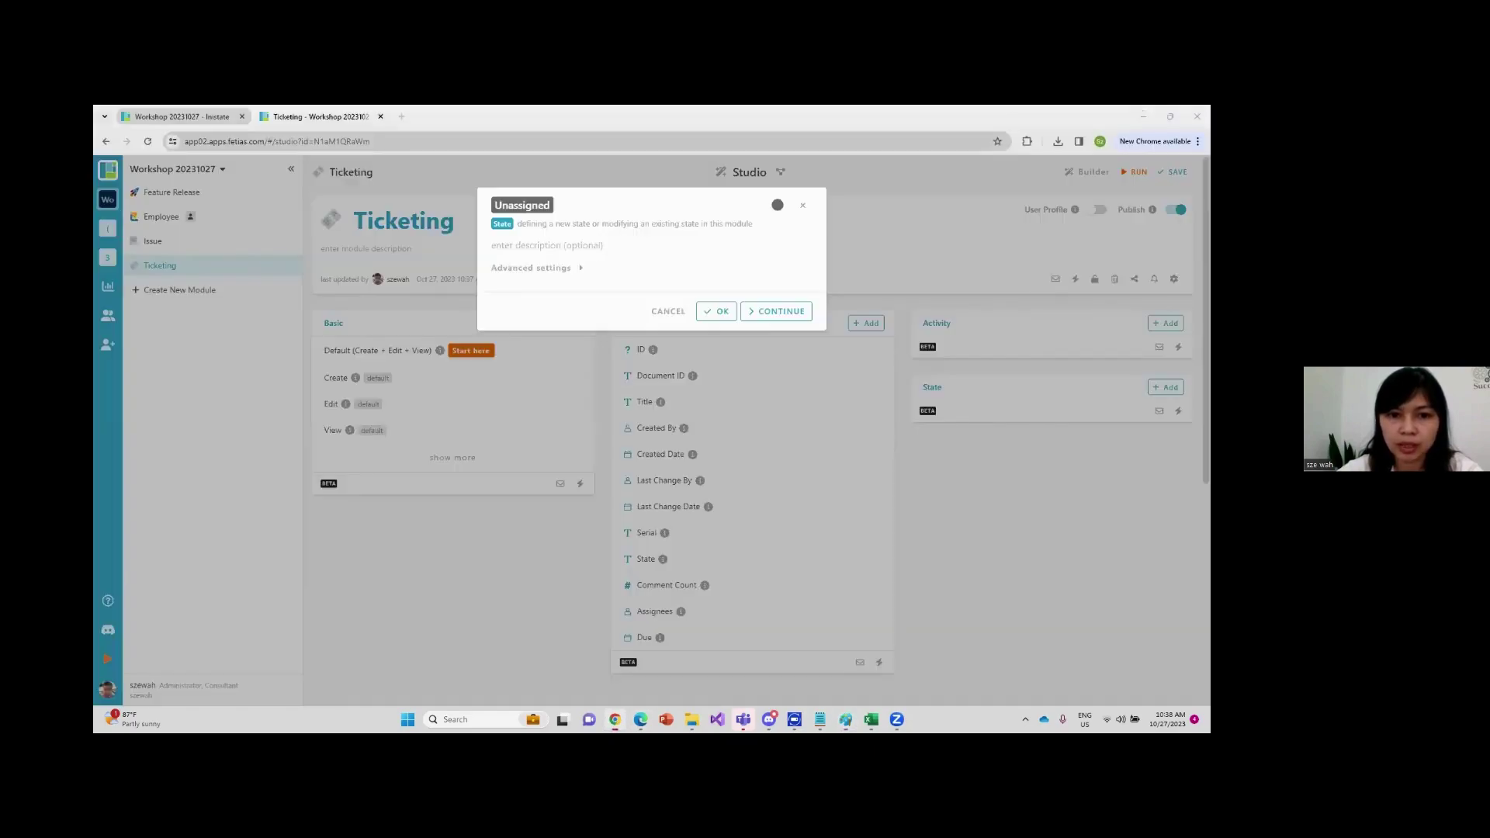
click(775, 313)
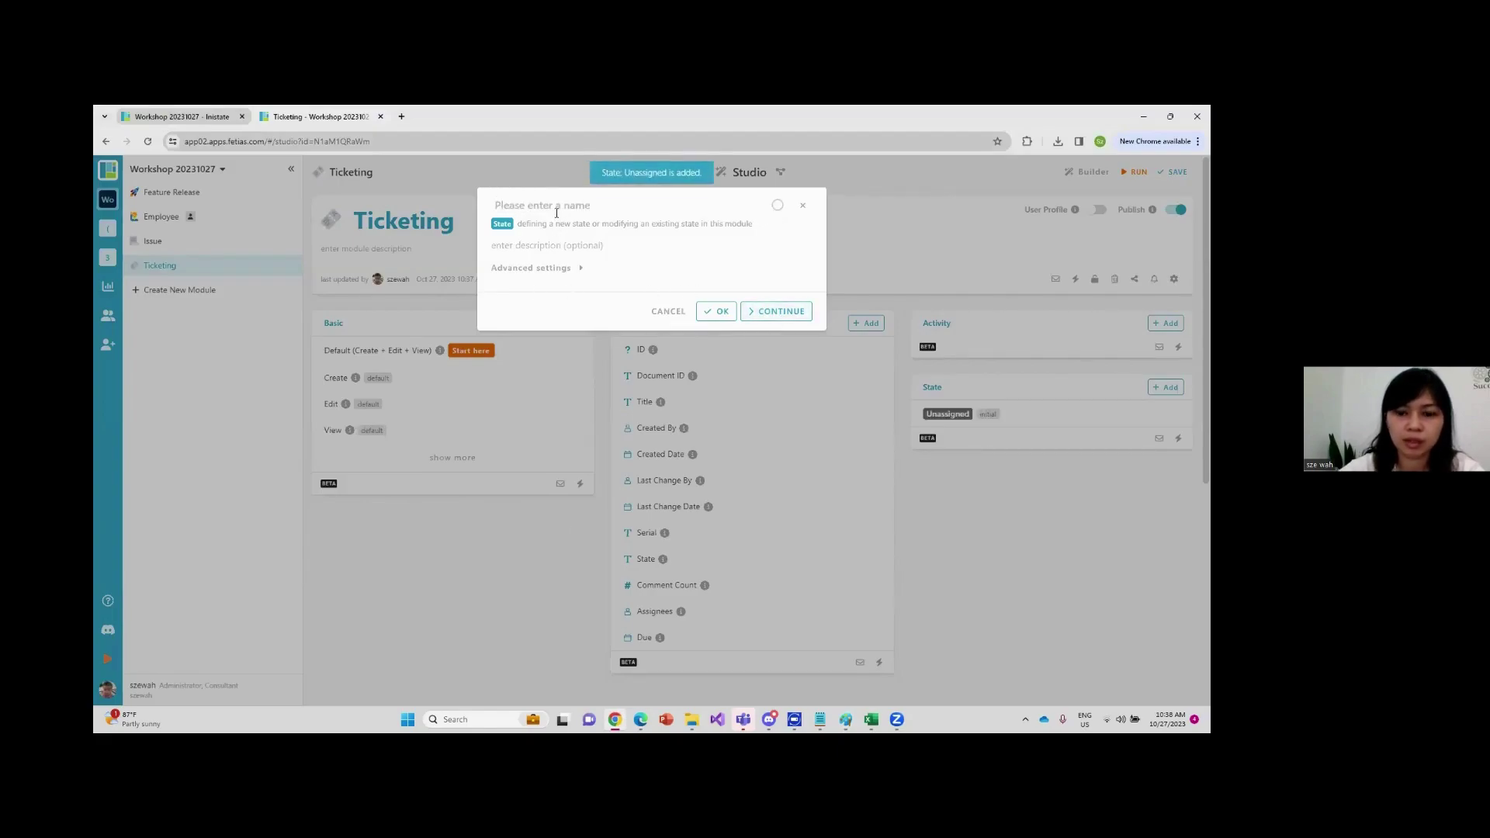
Add two more states to the Ticketing module: Pending Acknowledgement and Acknowledged
text(Pending)
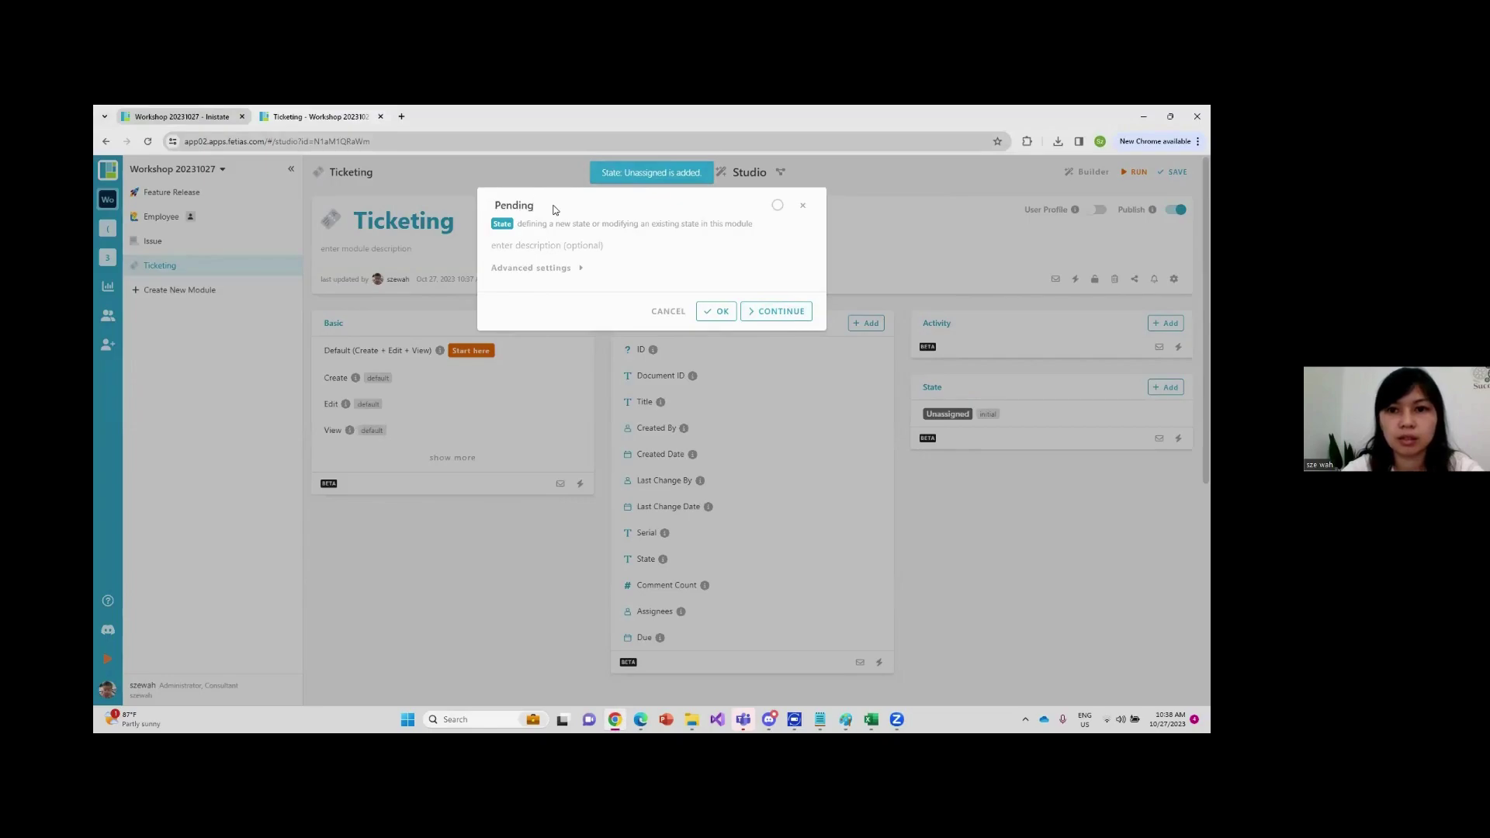
text( Ackno)
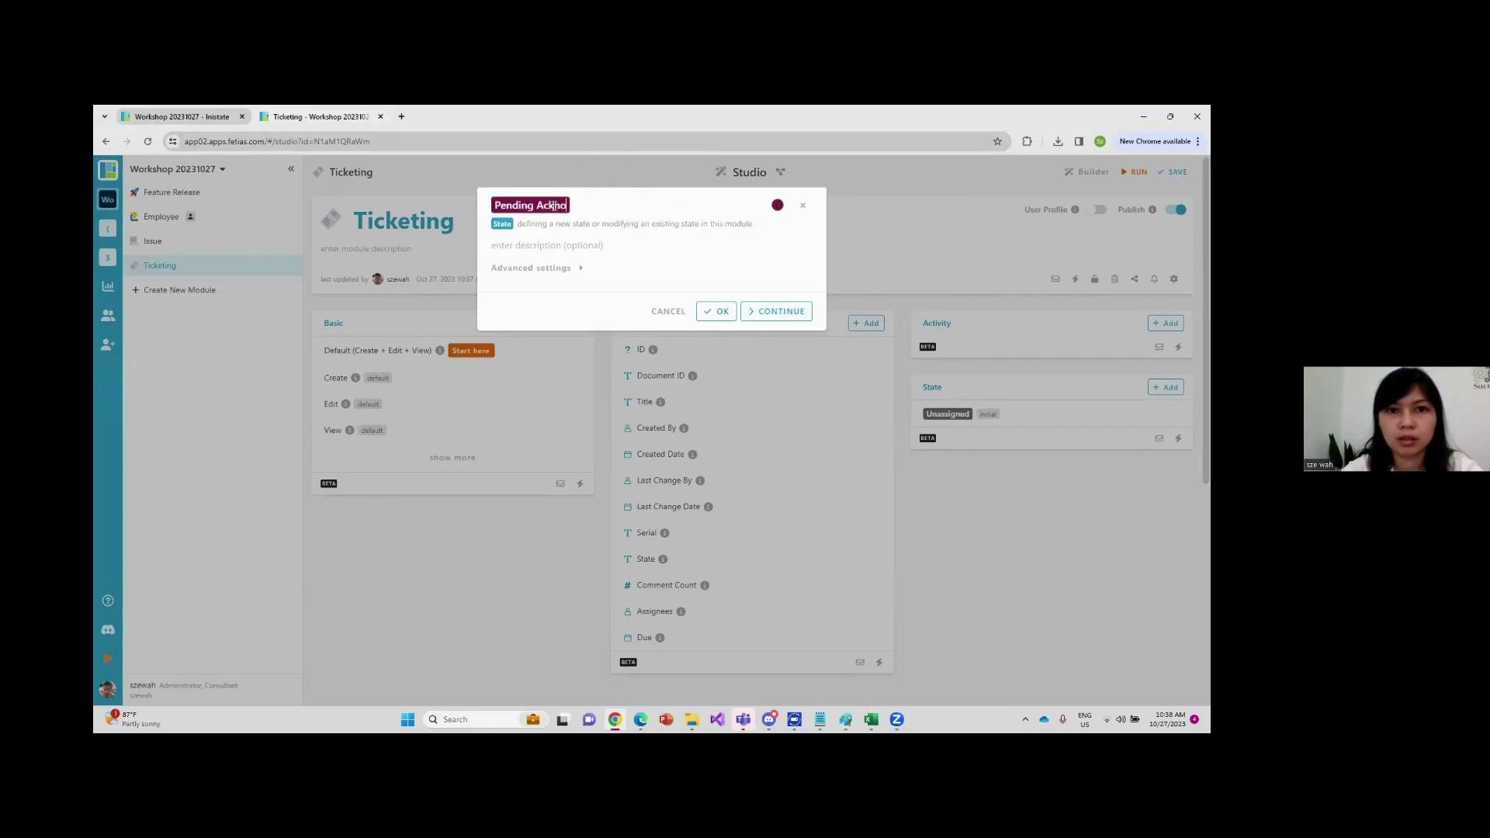
text(wledgement)
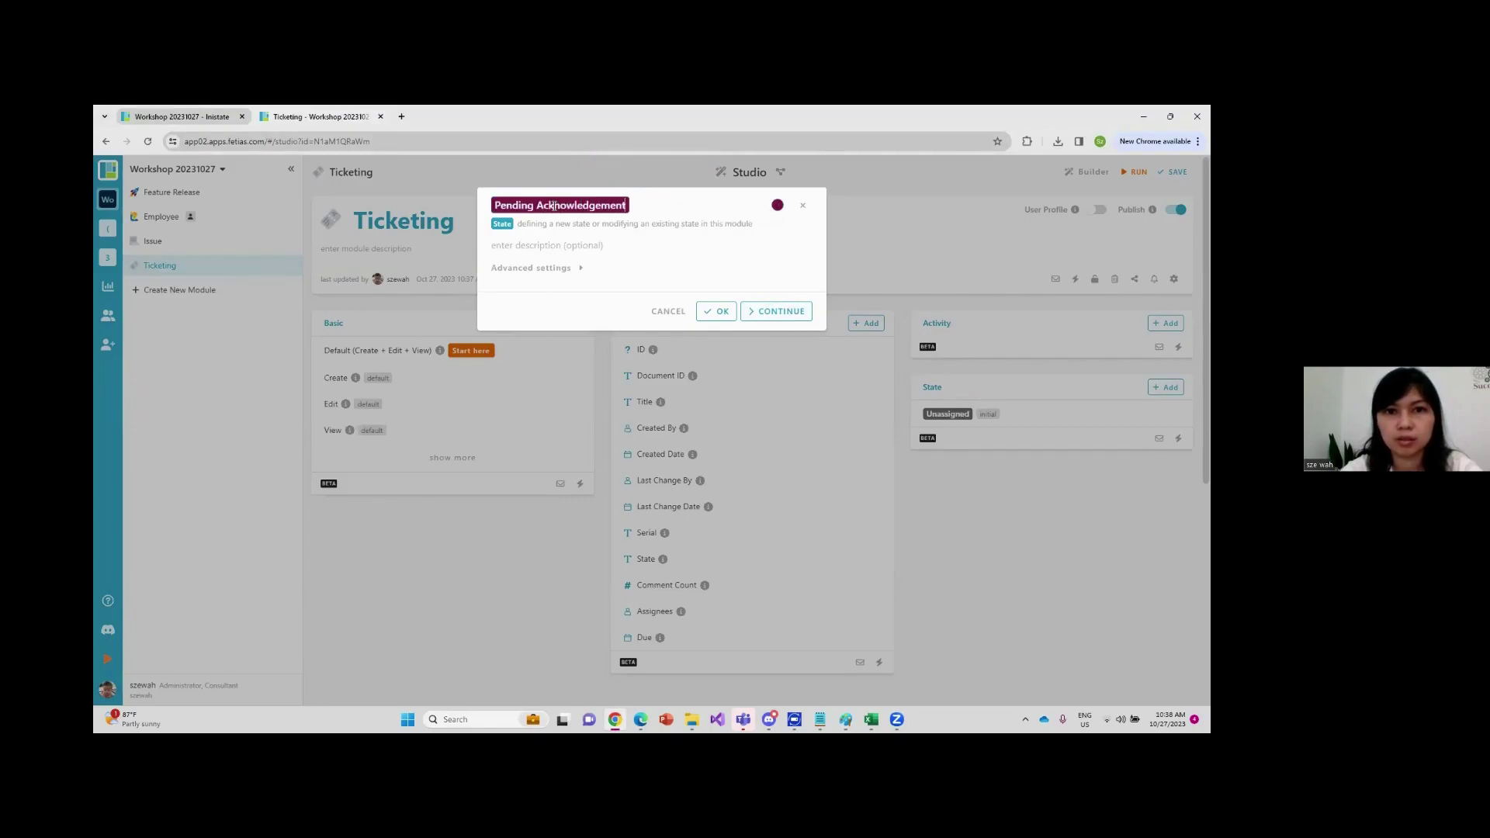
click(773, 311)
text(Acknowledged)
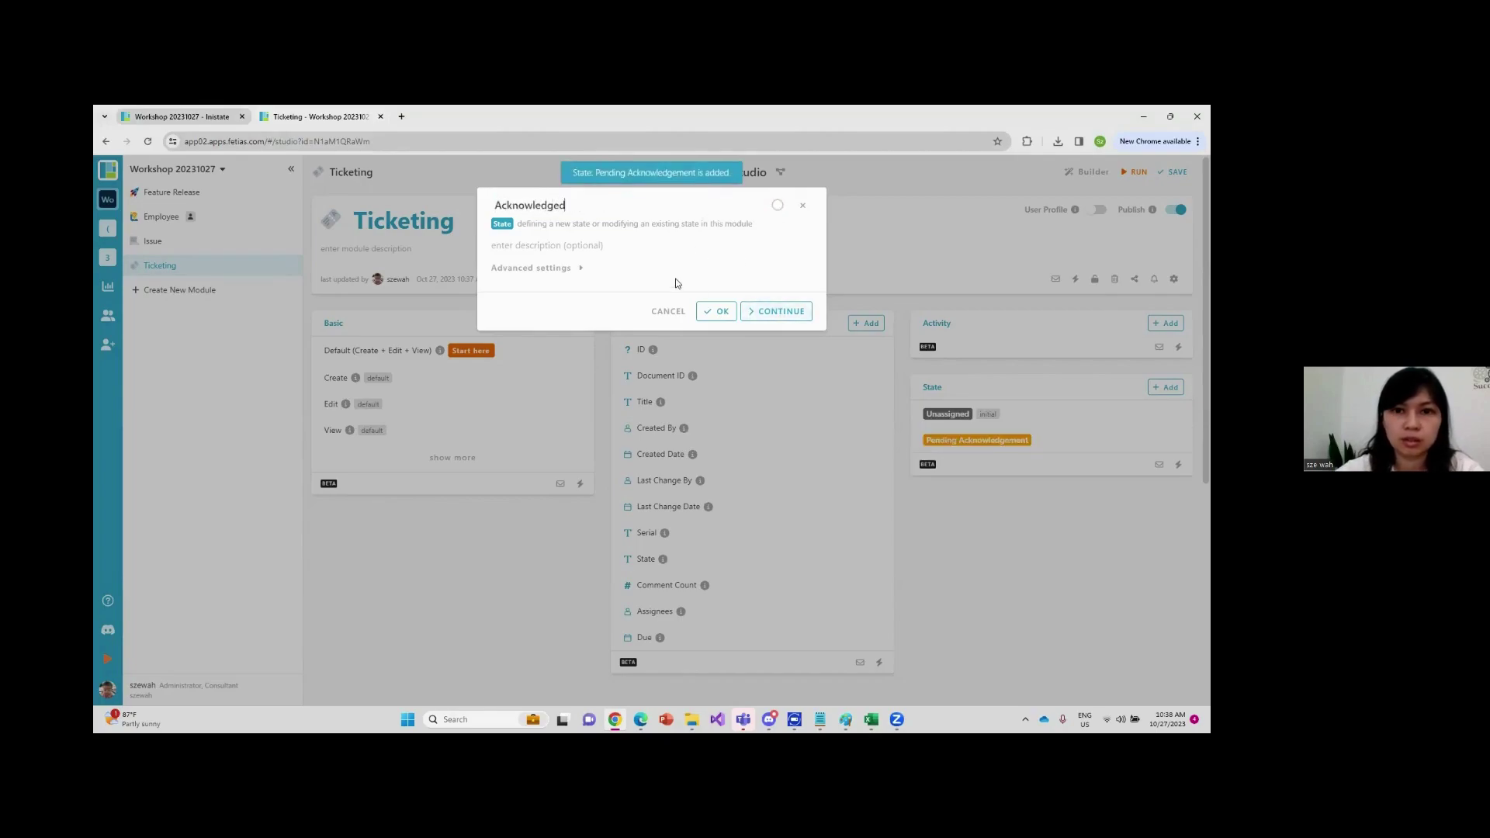
click(780, 310)
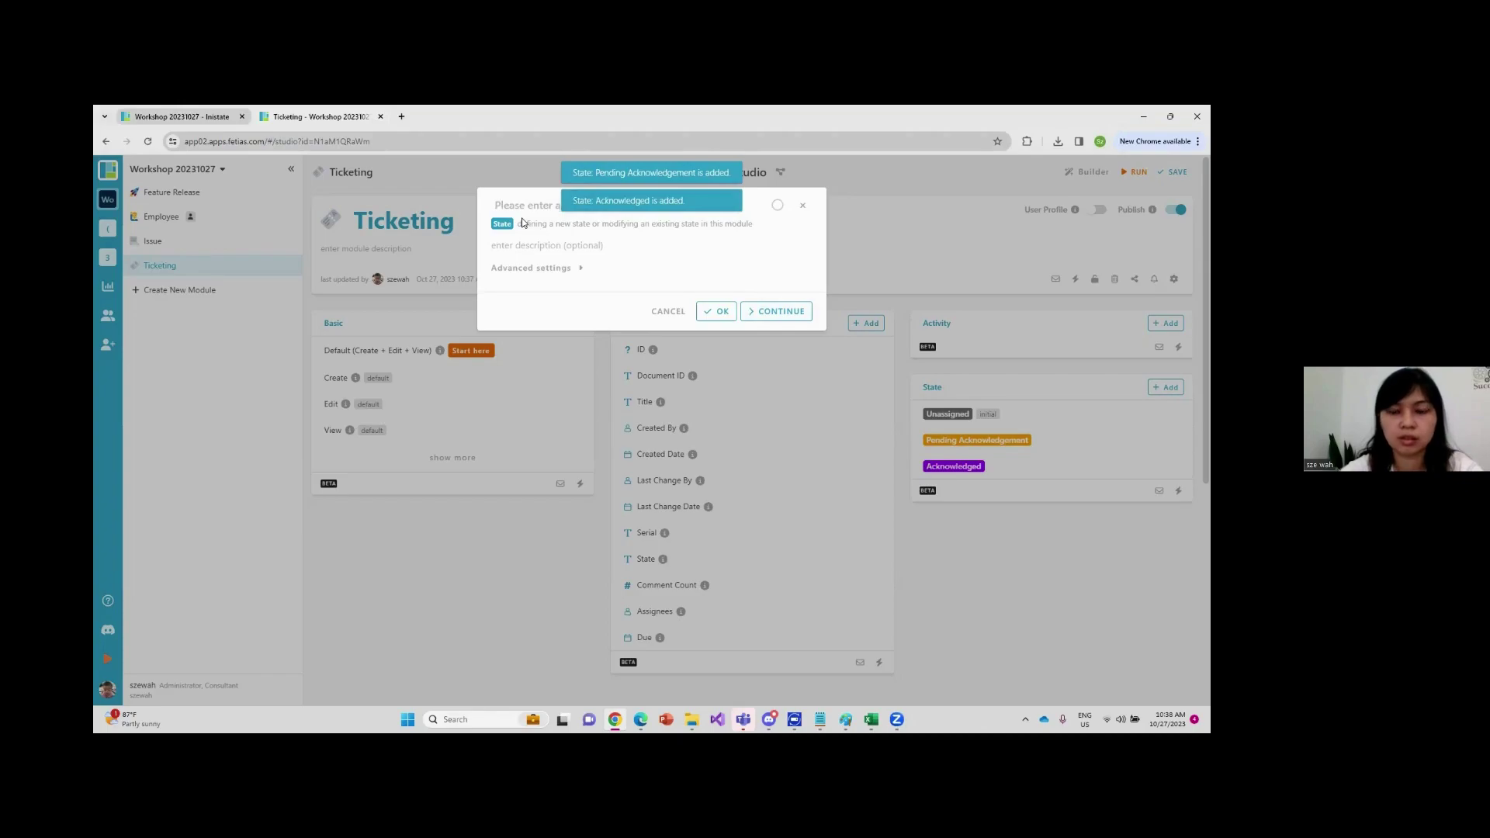
Add the states Pending Verification, Verified and Reopened to complete the Ticketing module's state list
text(Pending e)
key(BackSpace)
text(Verification)
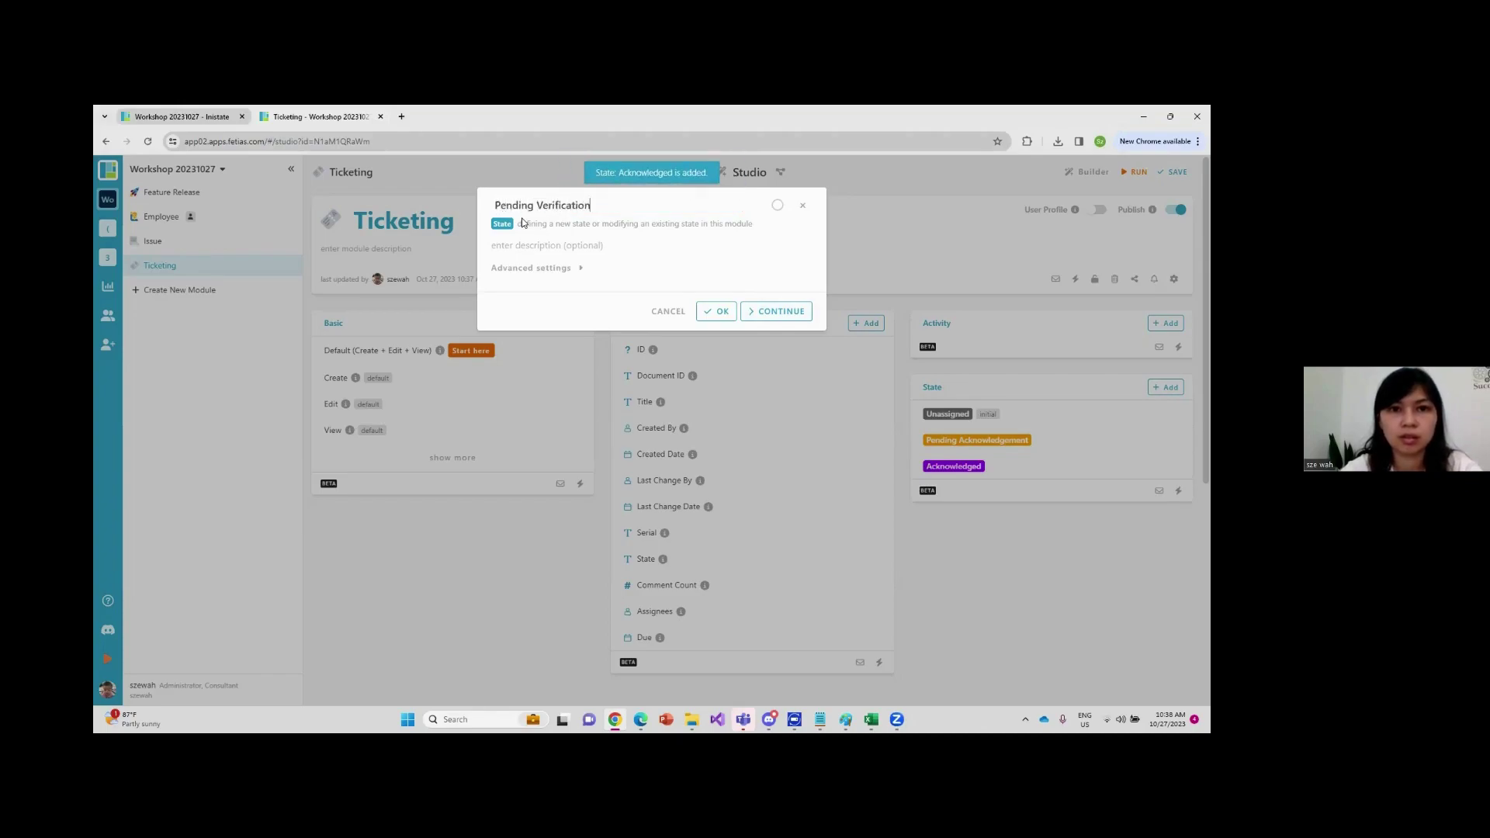
click(780, 310)
text(Verified)
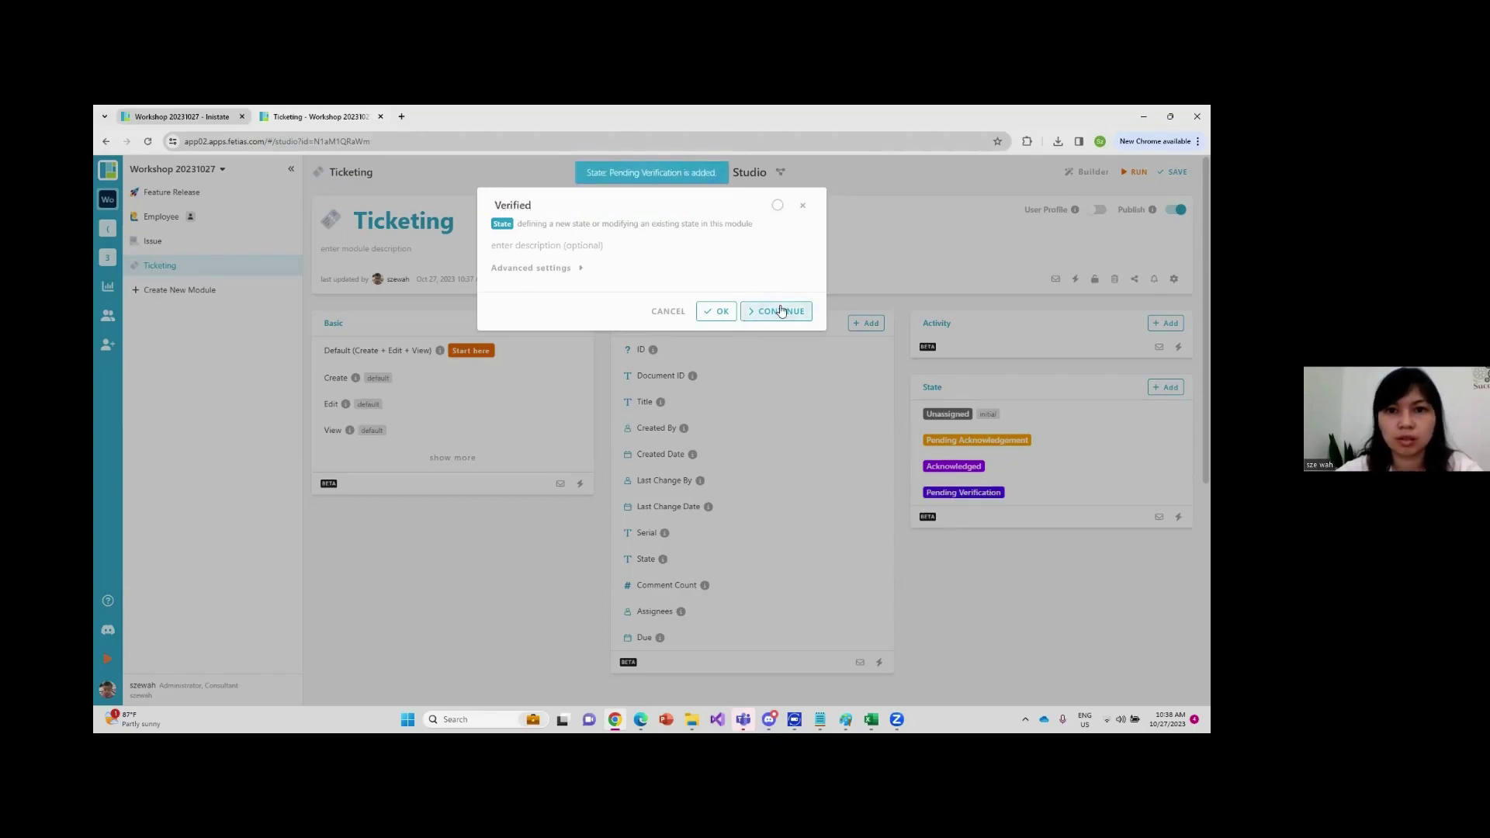
click(780, 310)
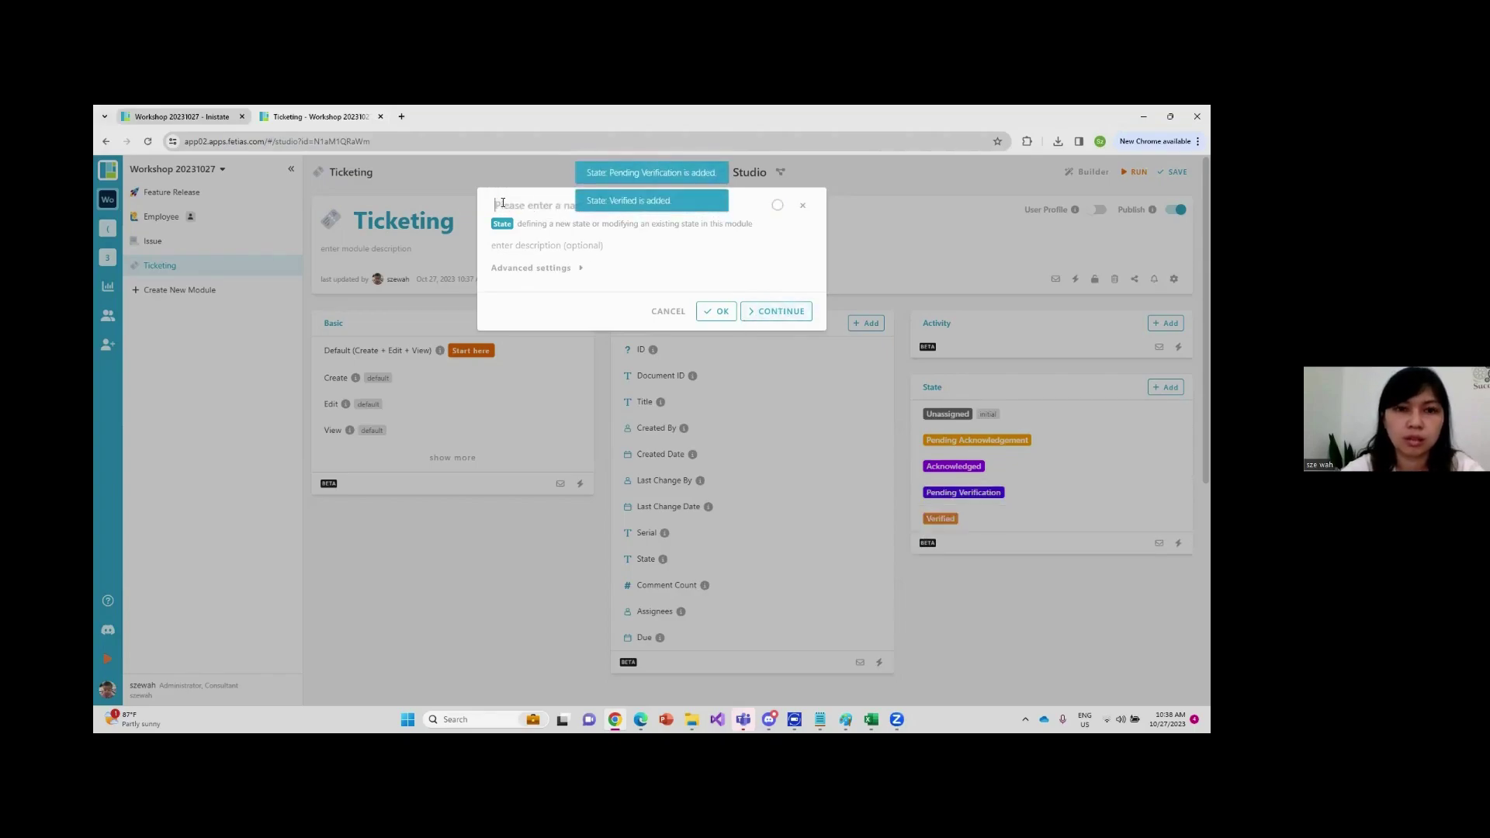
text(Reopened)
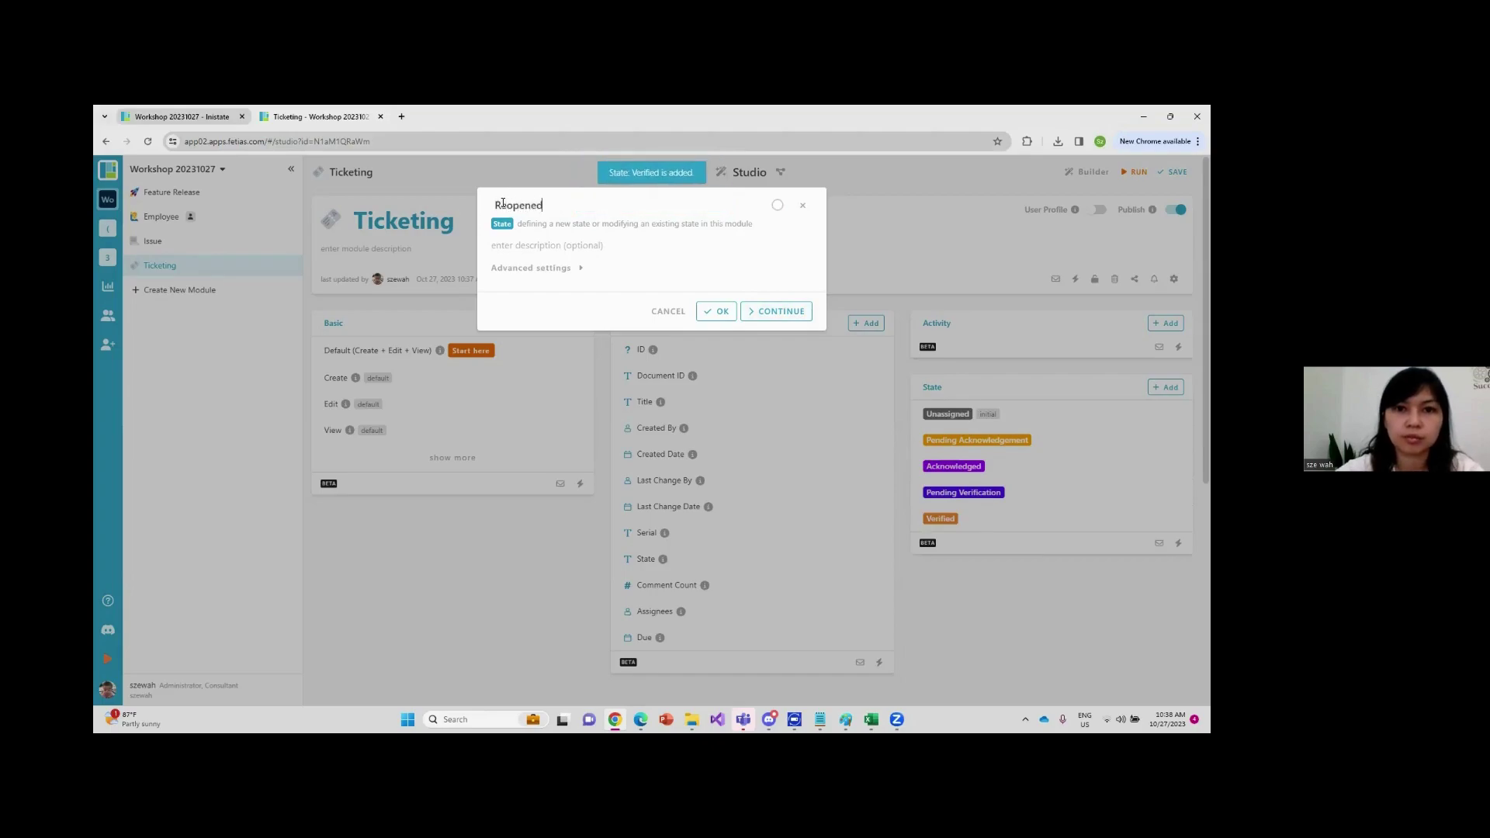
click(718, 310)
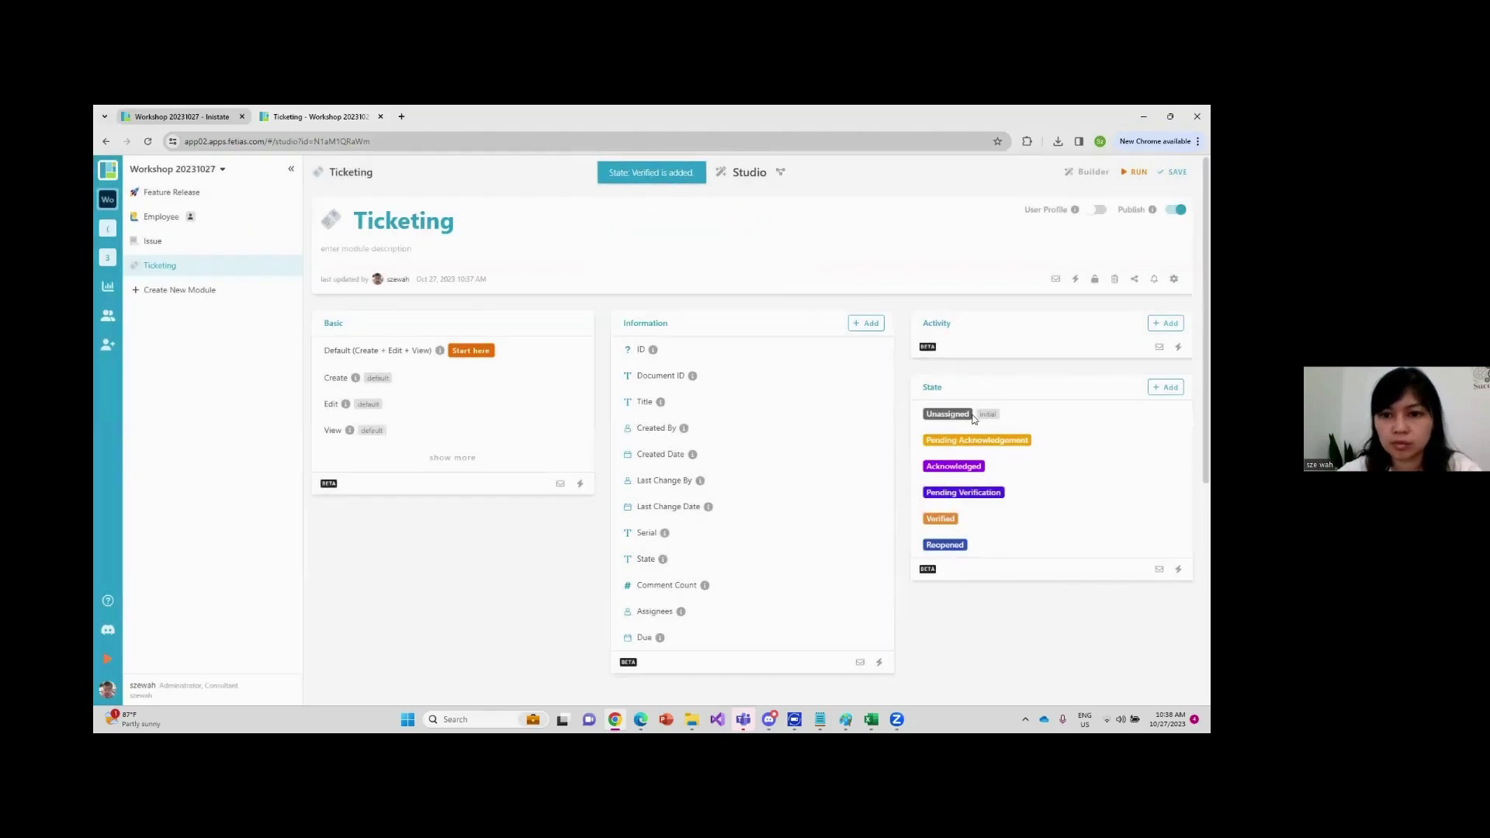
Check the flow diagram in Paint, return to Studio, and add an activity named Assign Engineer to the Ticketing module
mouse_move(846, 719)
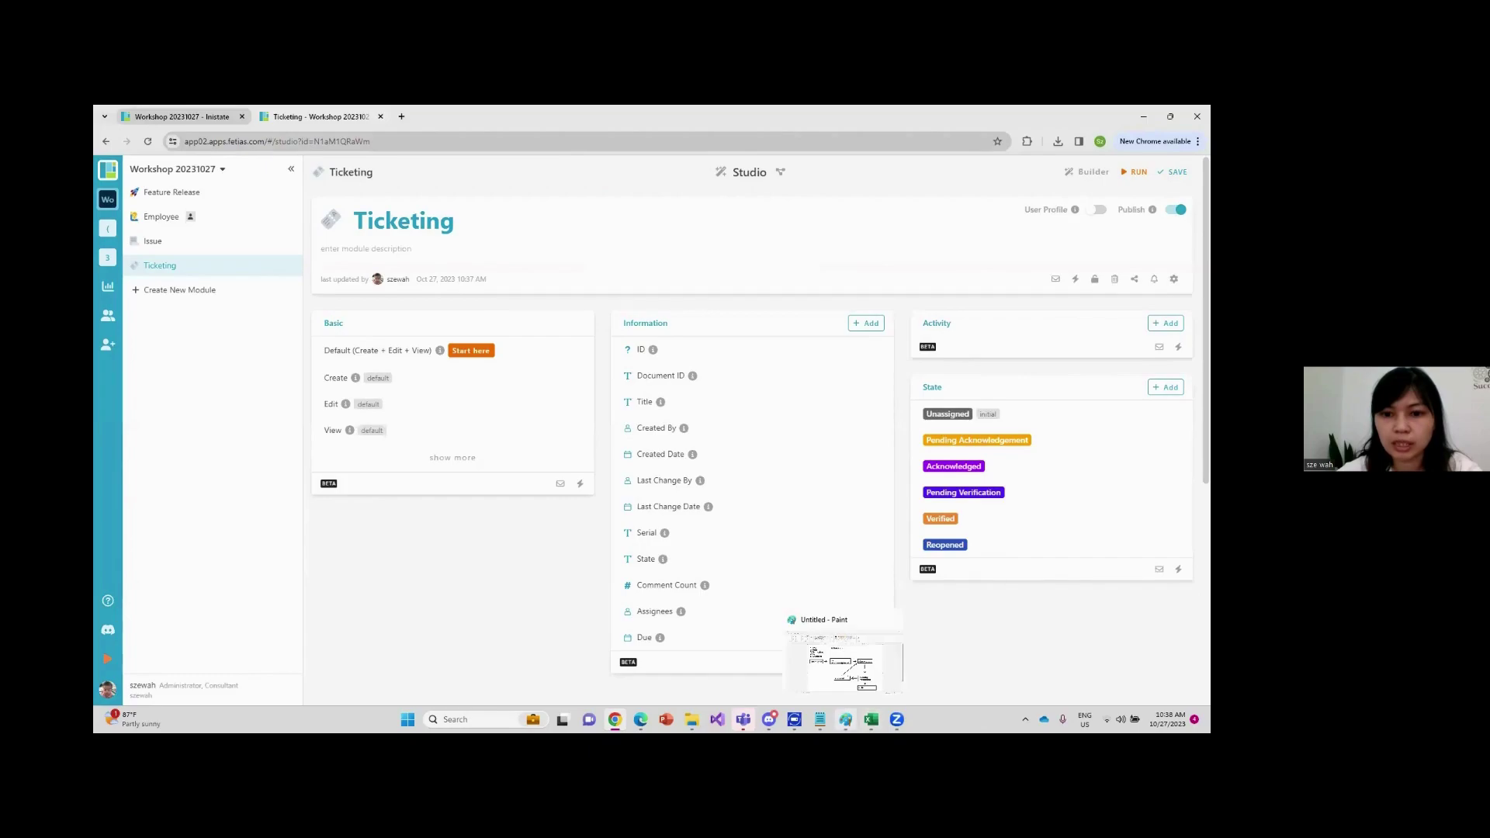
click(845, 675)
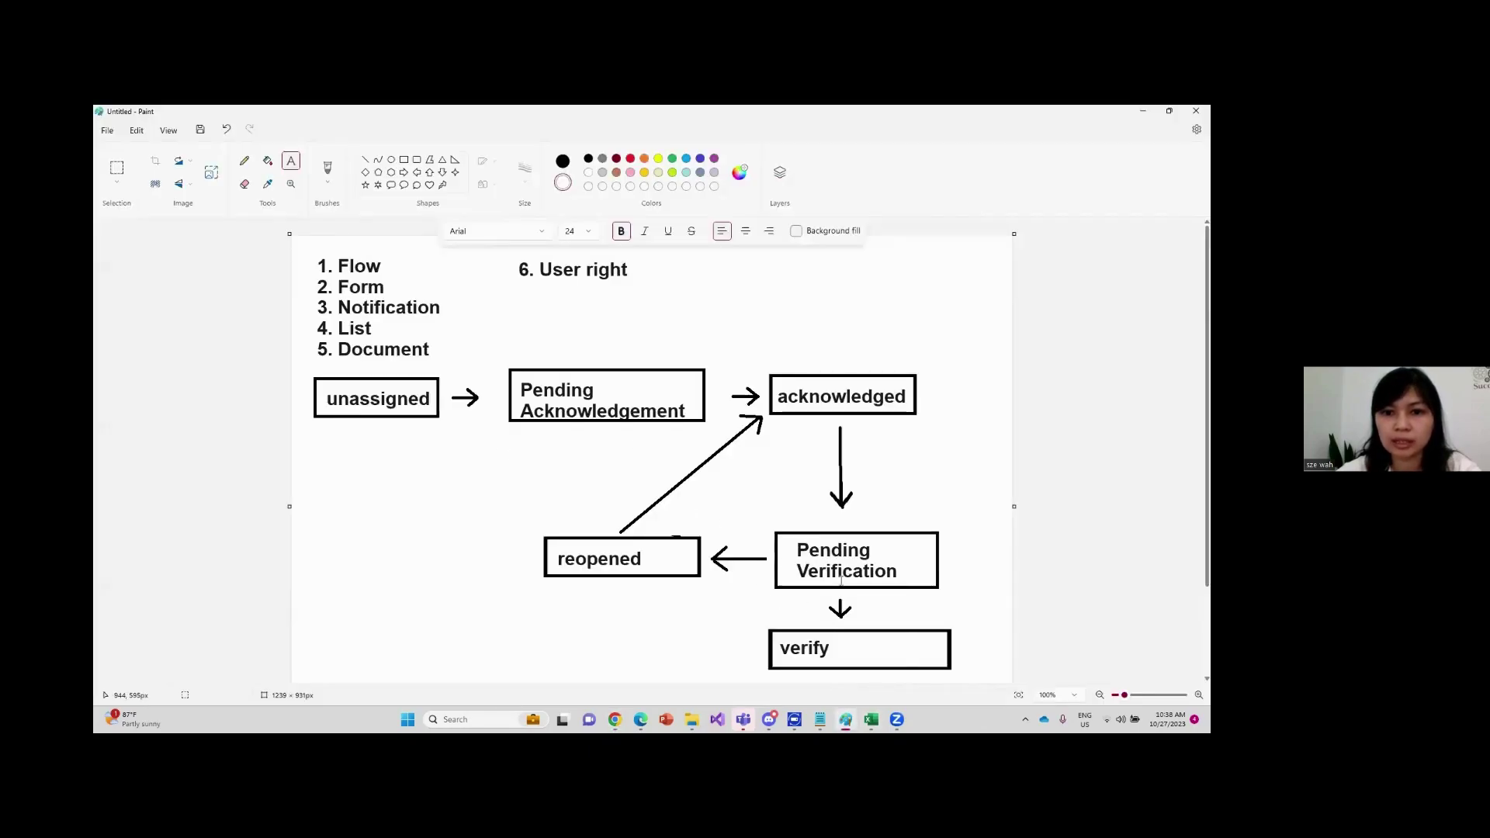
click(671, 656)
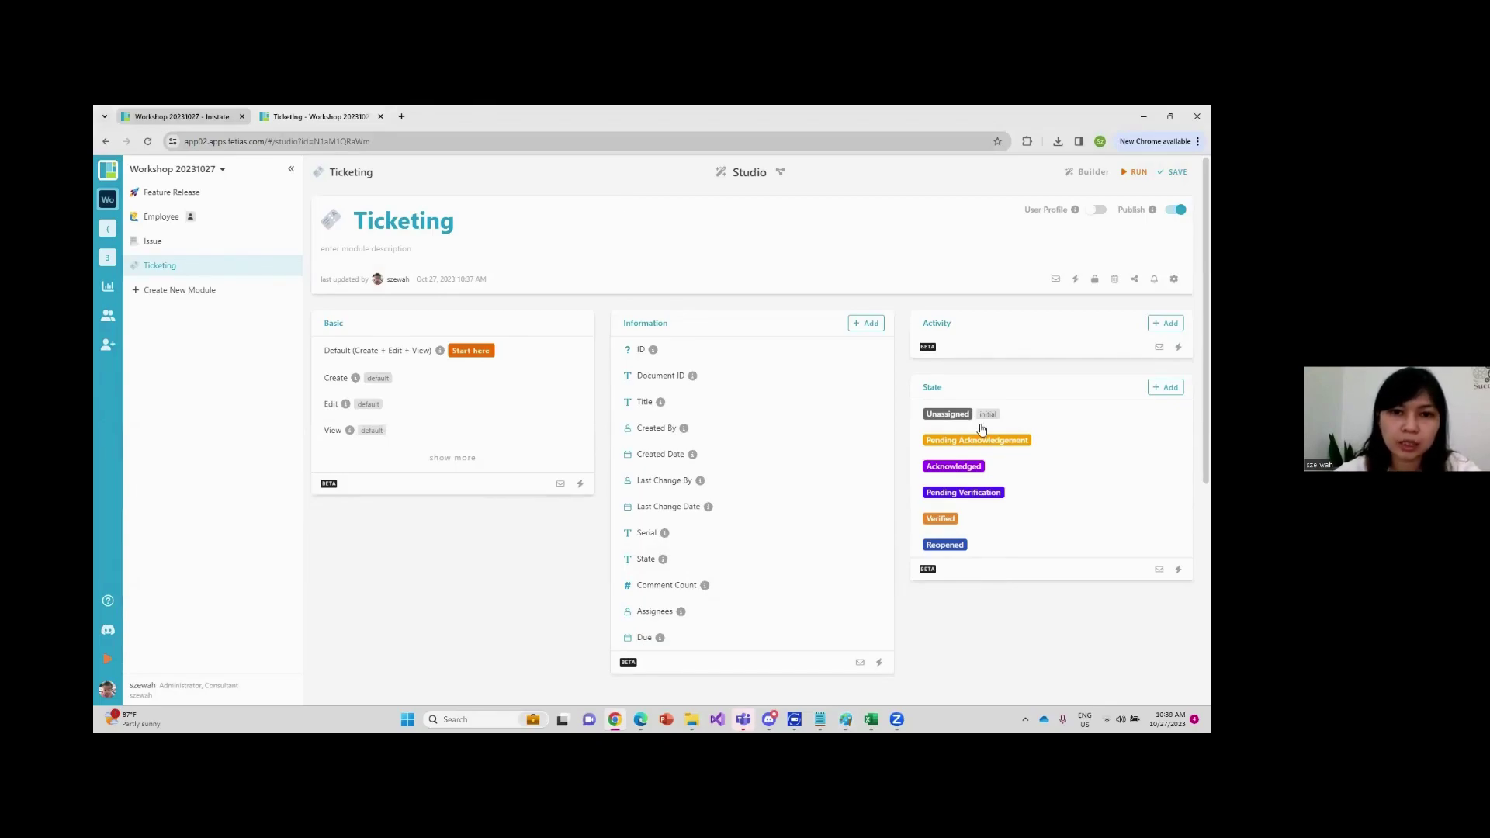
click(1167, 323)
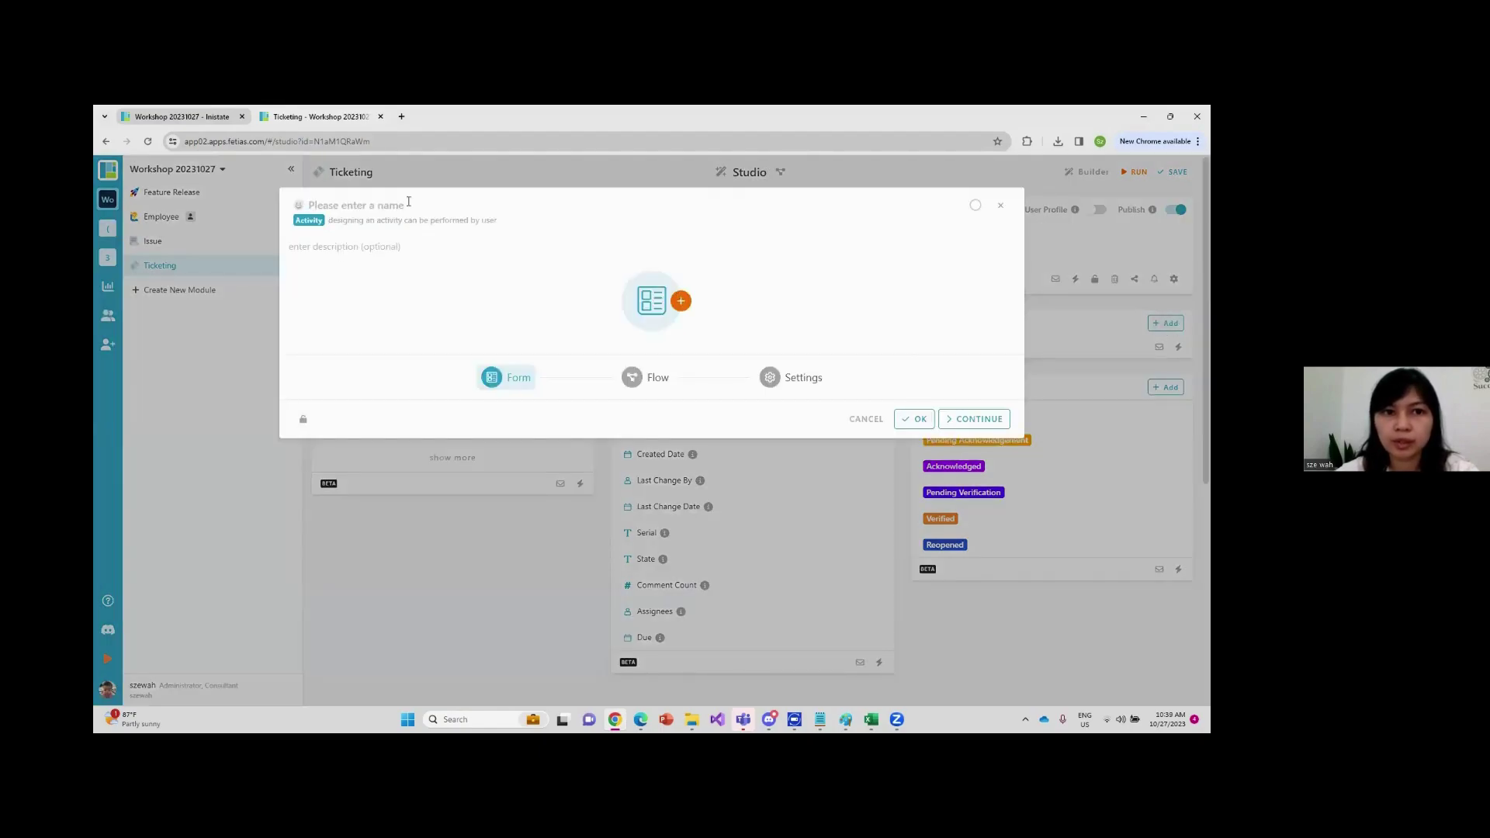
click(349, 203)
text(Assign)
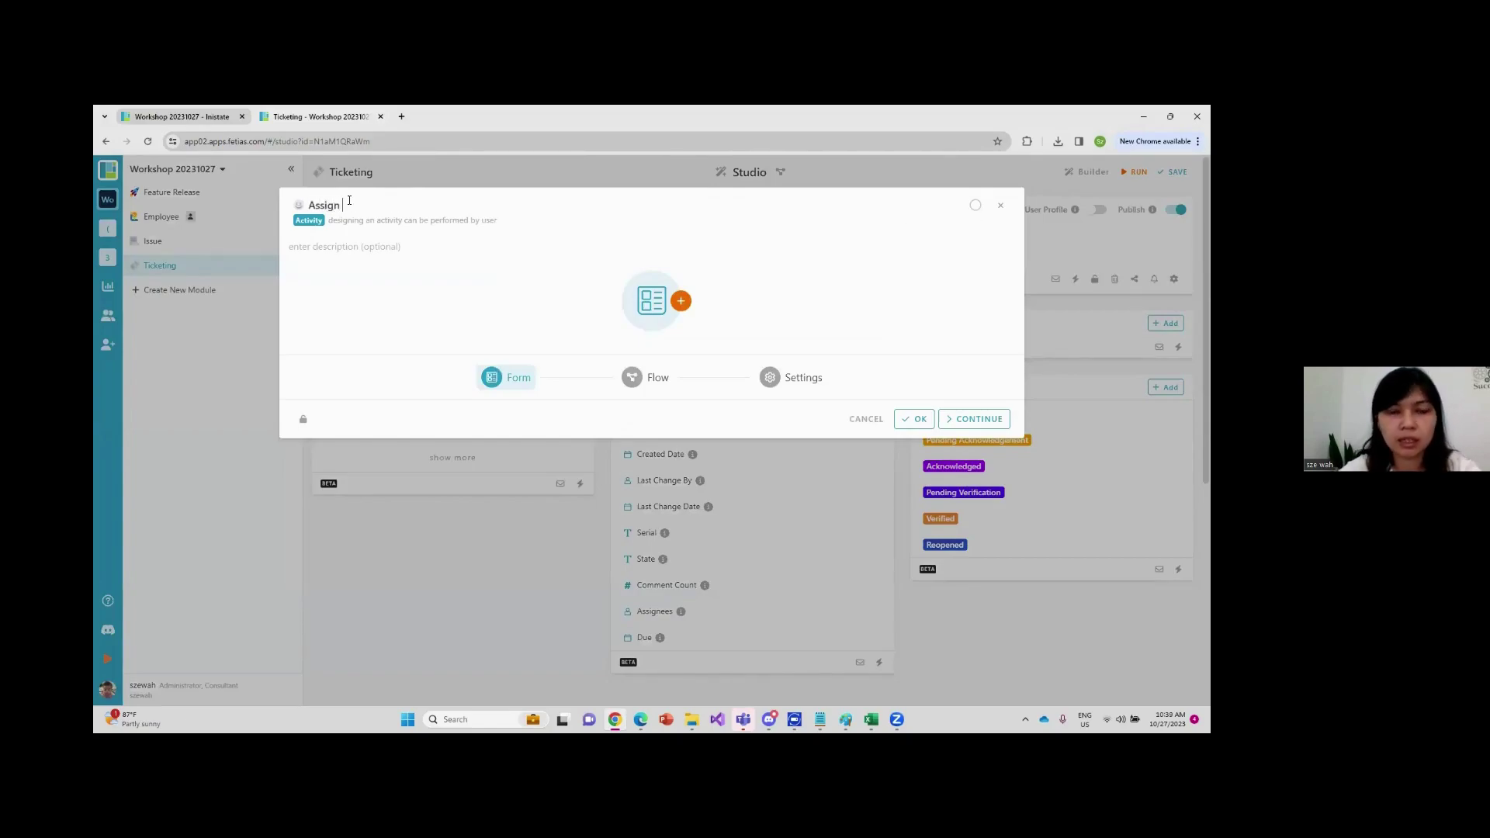
text( Engineer)
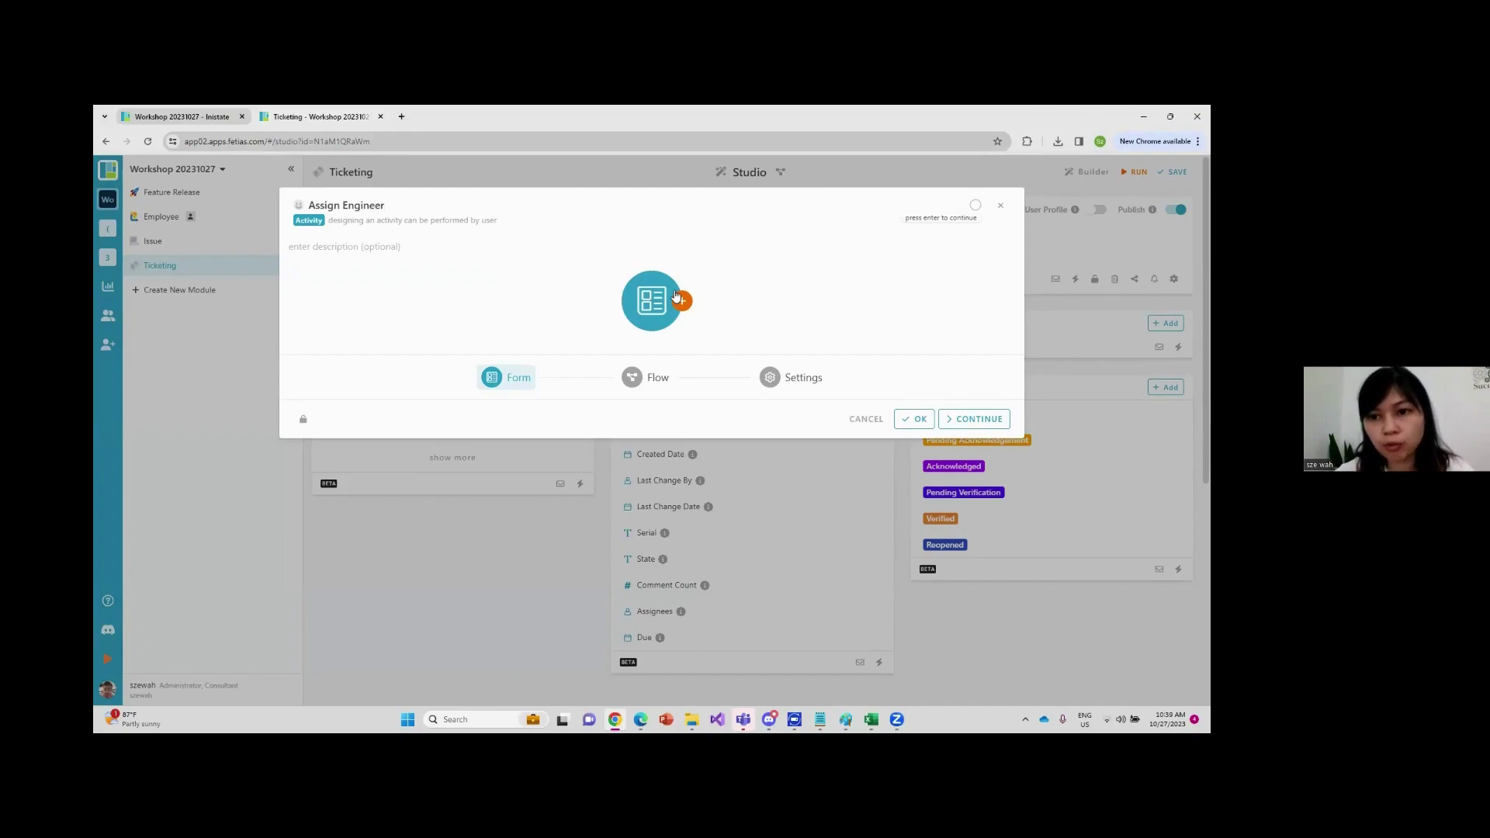
click(977, 423)
Add the activities Acknowledge, Verify and Done to the Ticketing module
text(A)
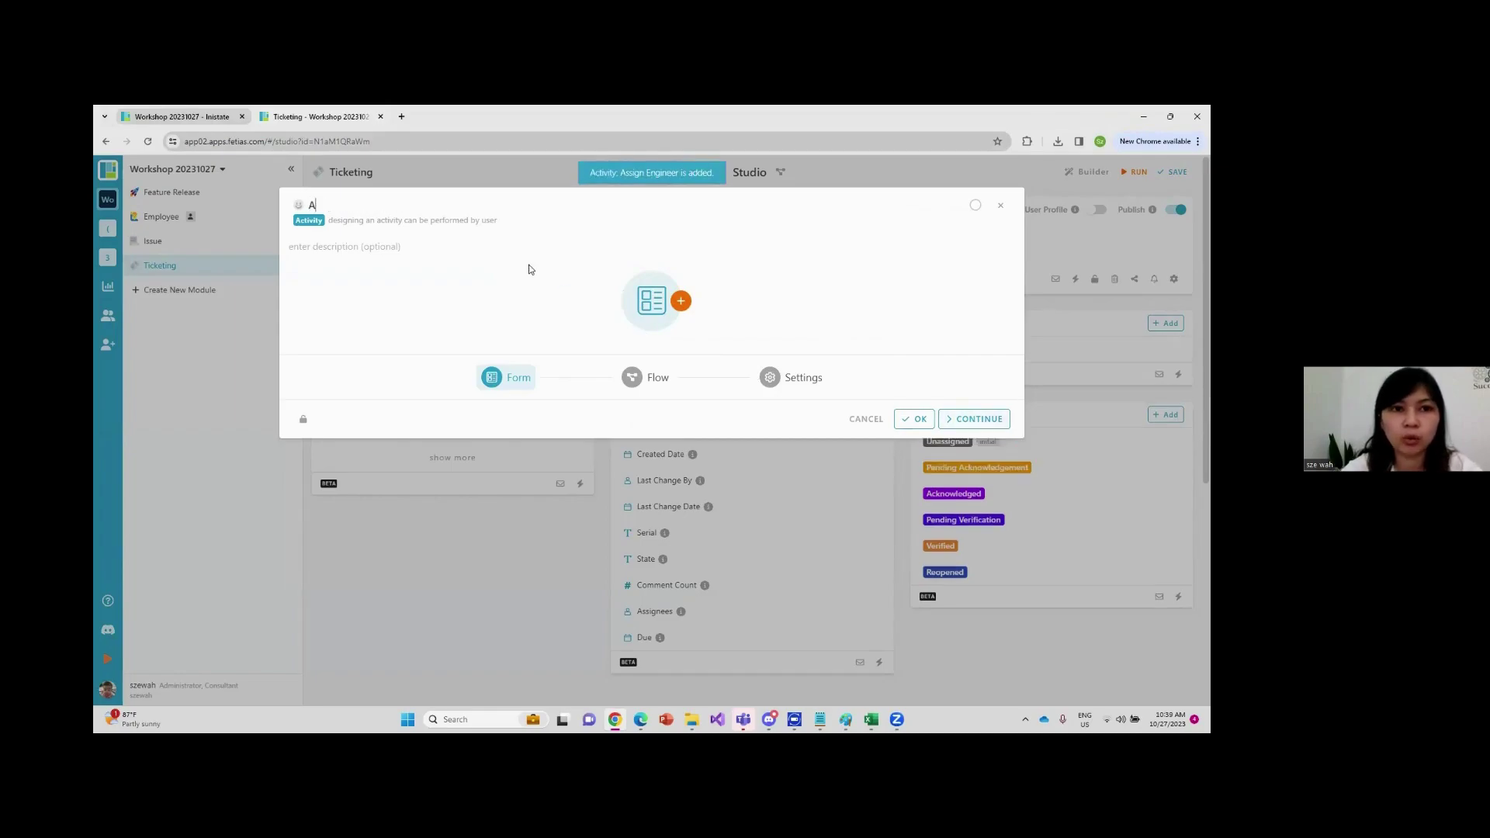
text(cknowledge)
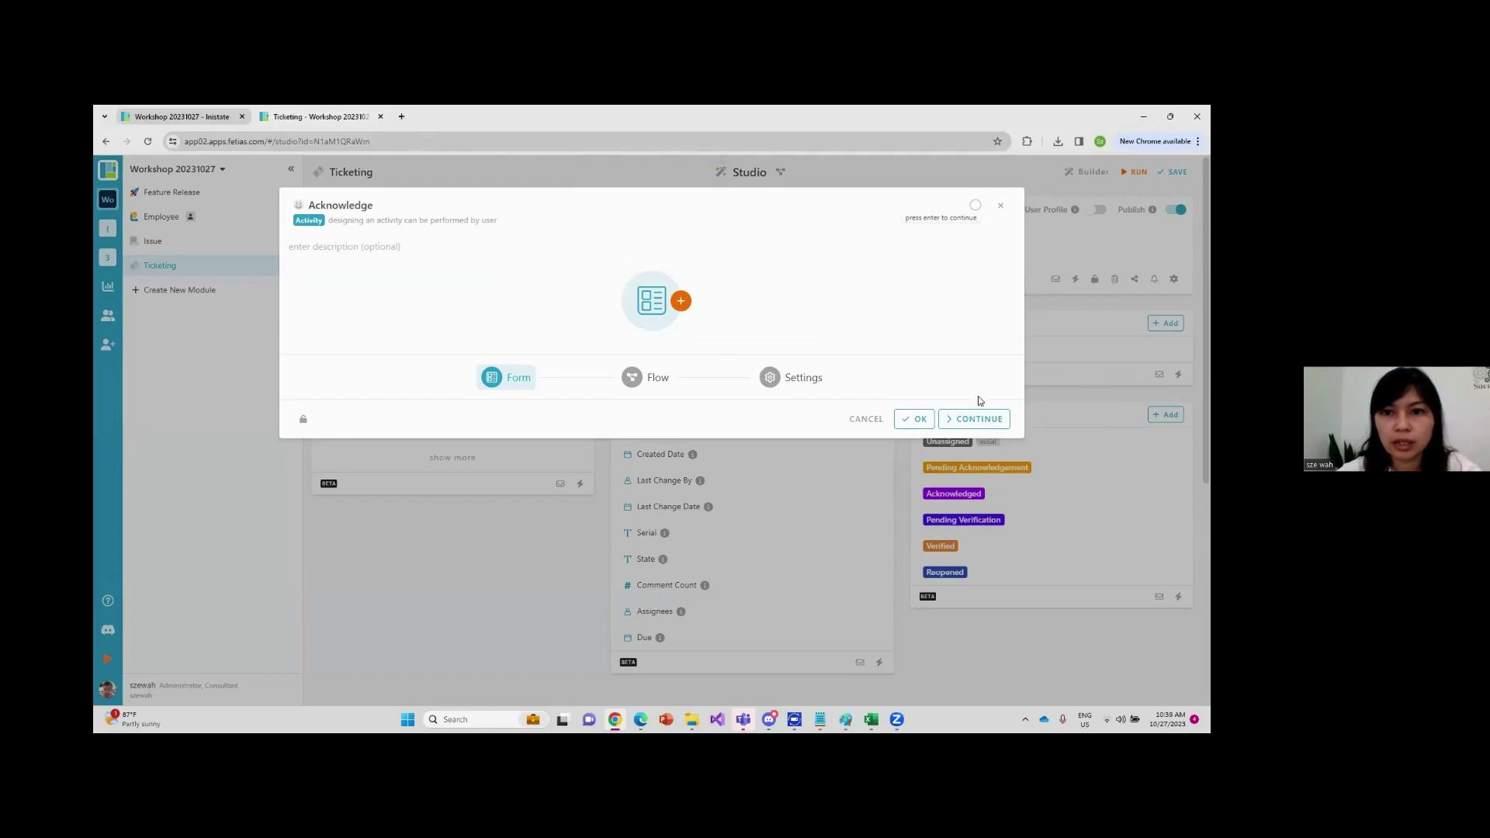
click(979, 423)
click(359, 202)
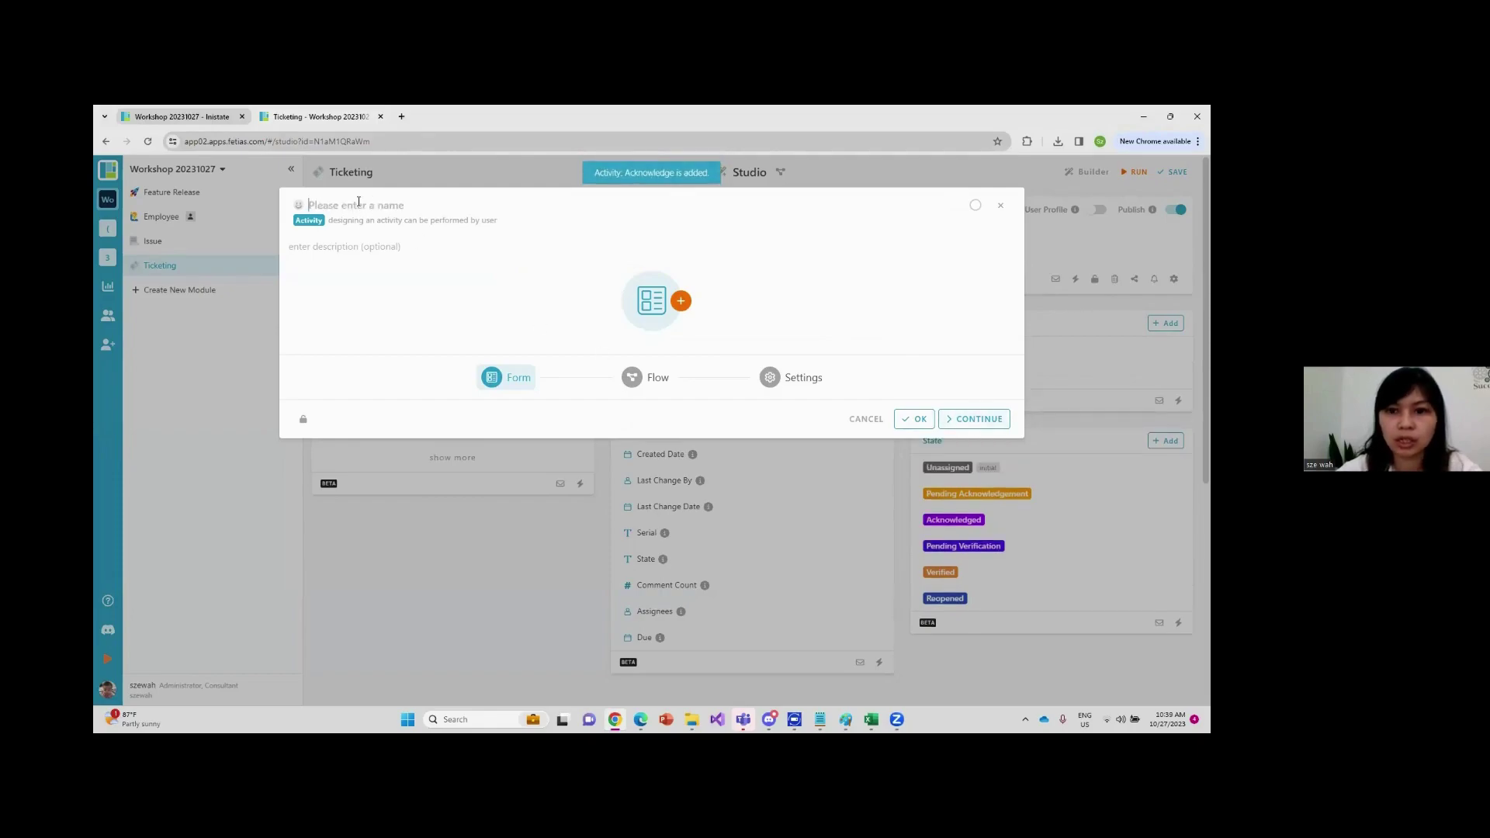
text(Verify)
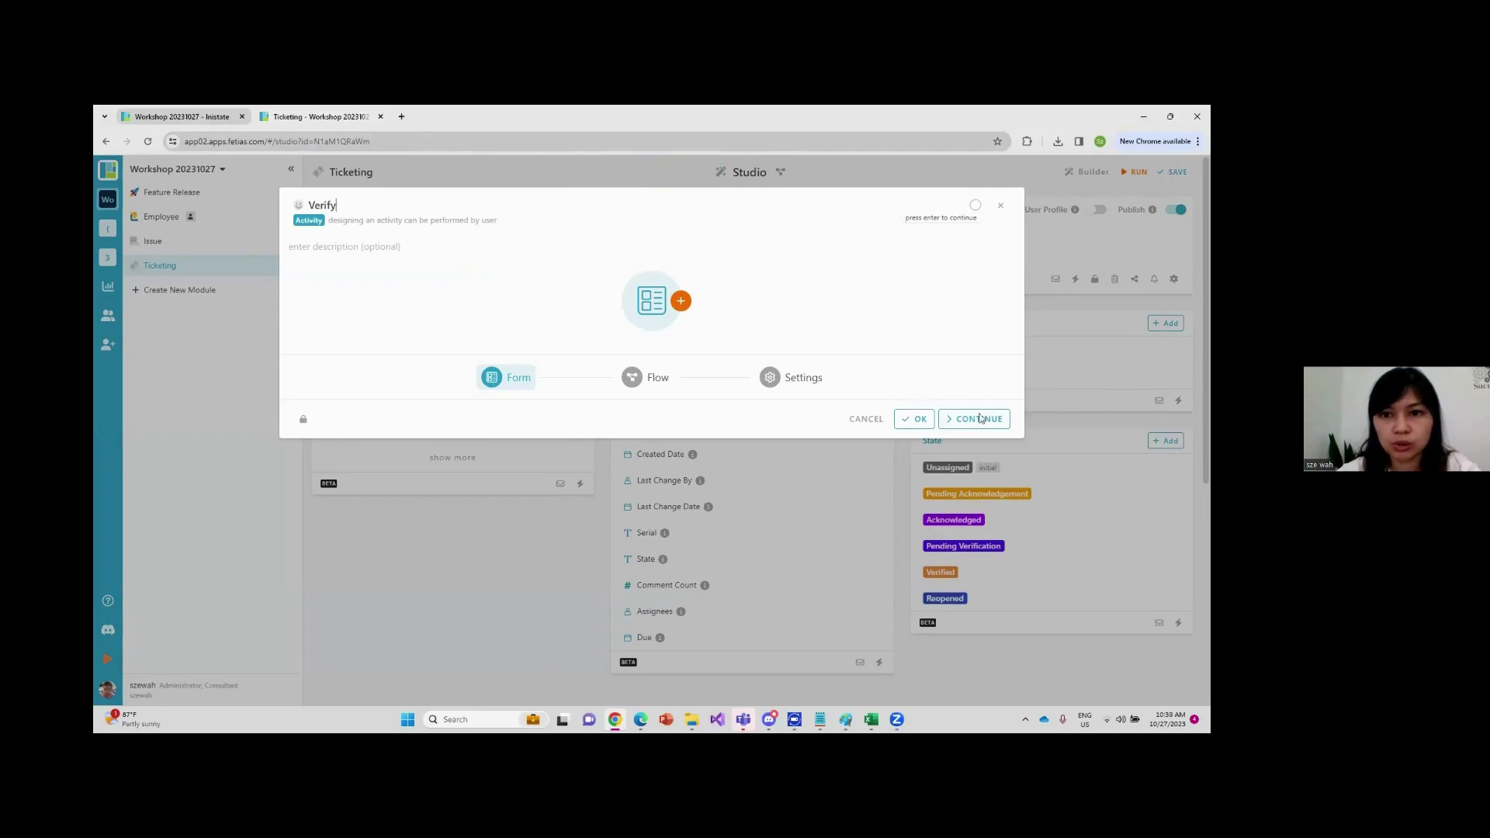
click(915, 421)
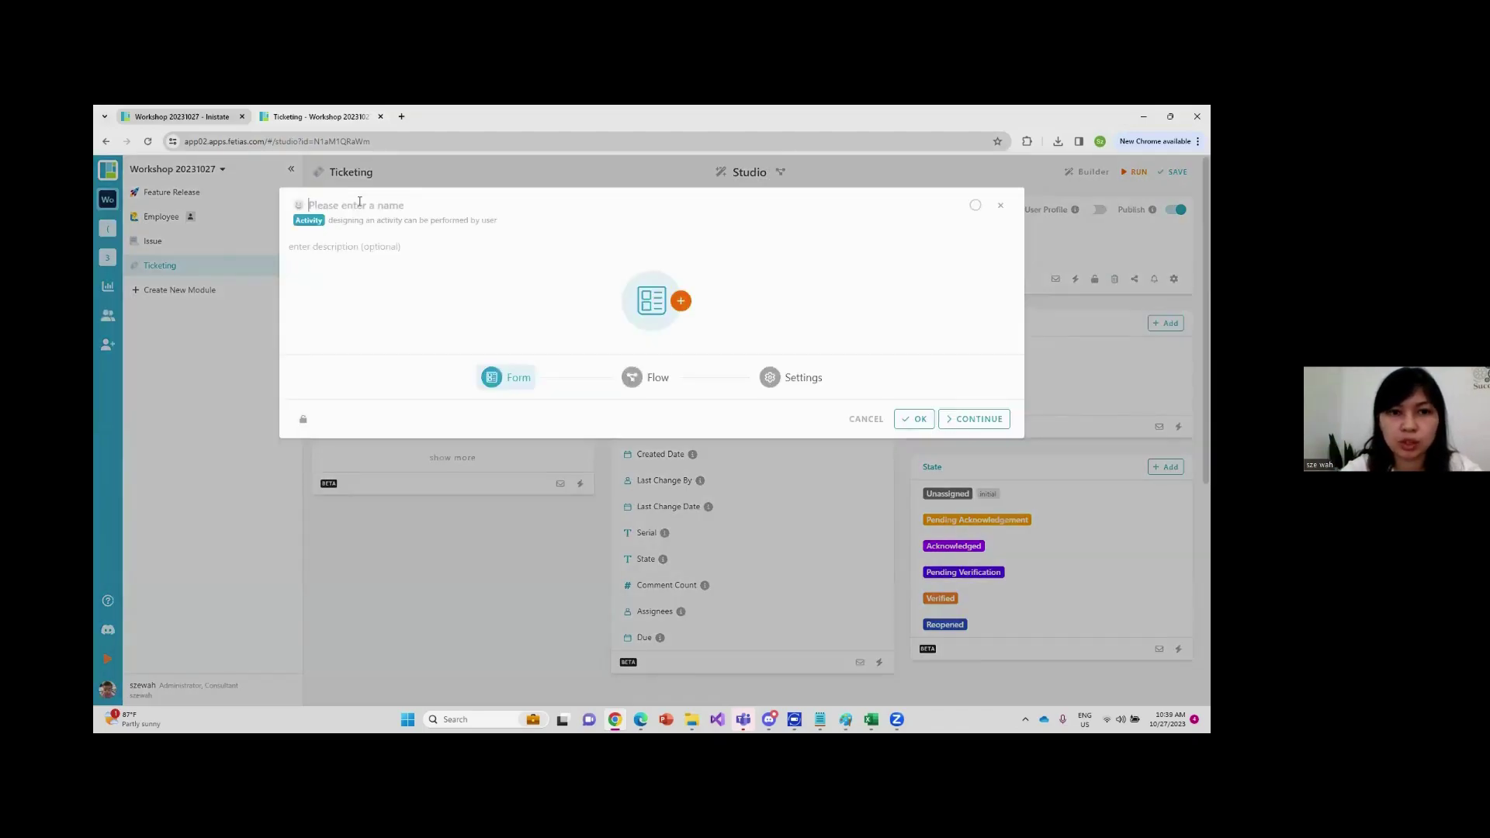
text(Done)
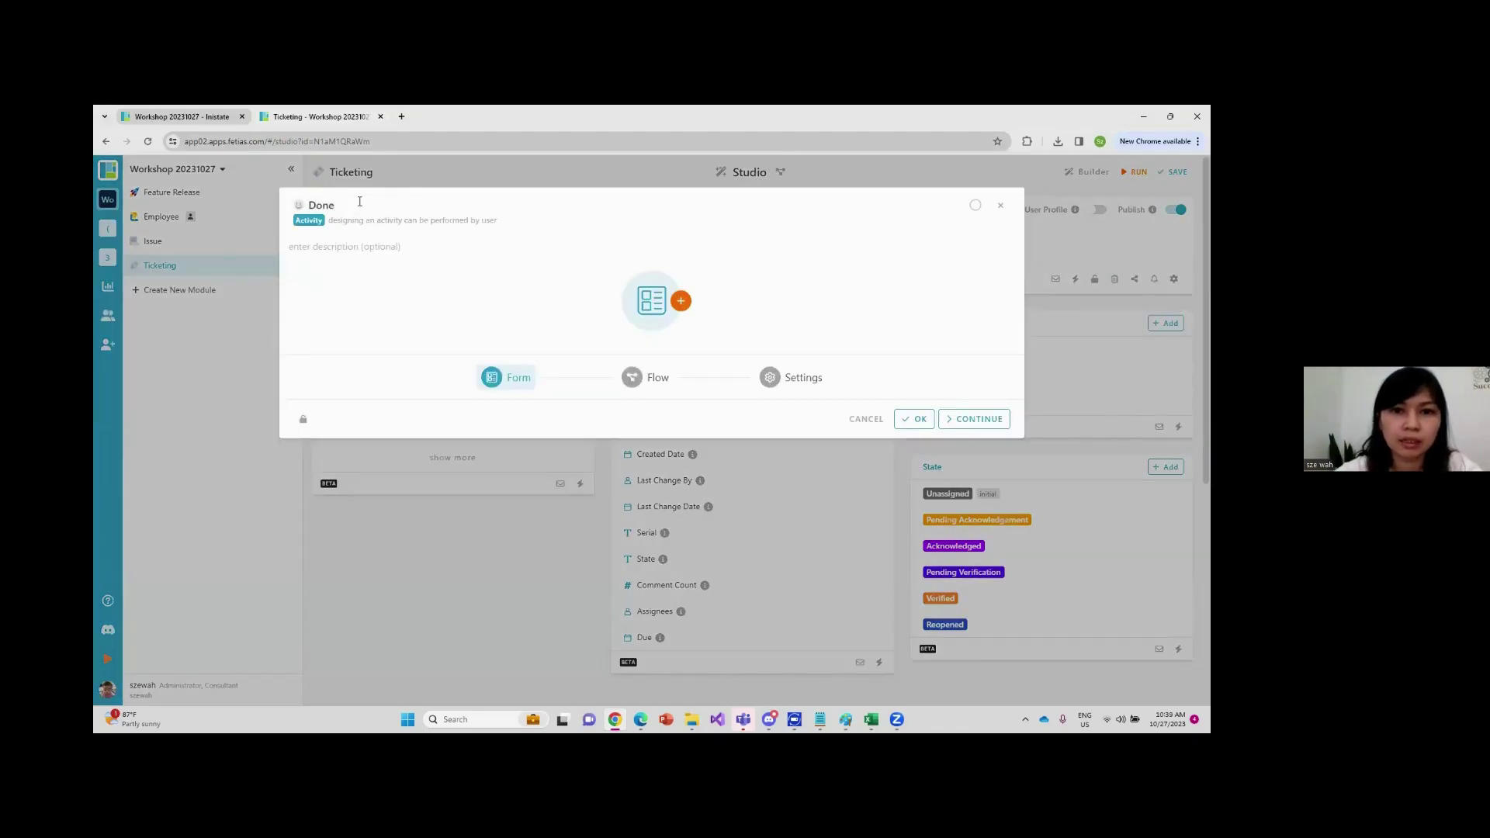
click(916, 418)
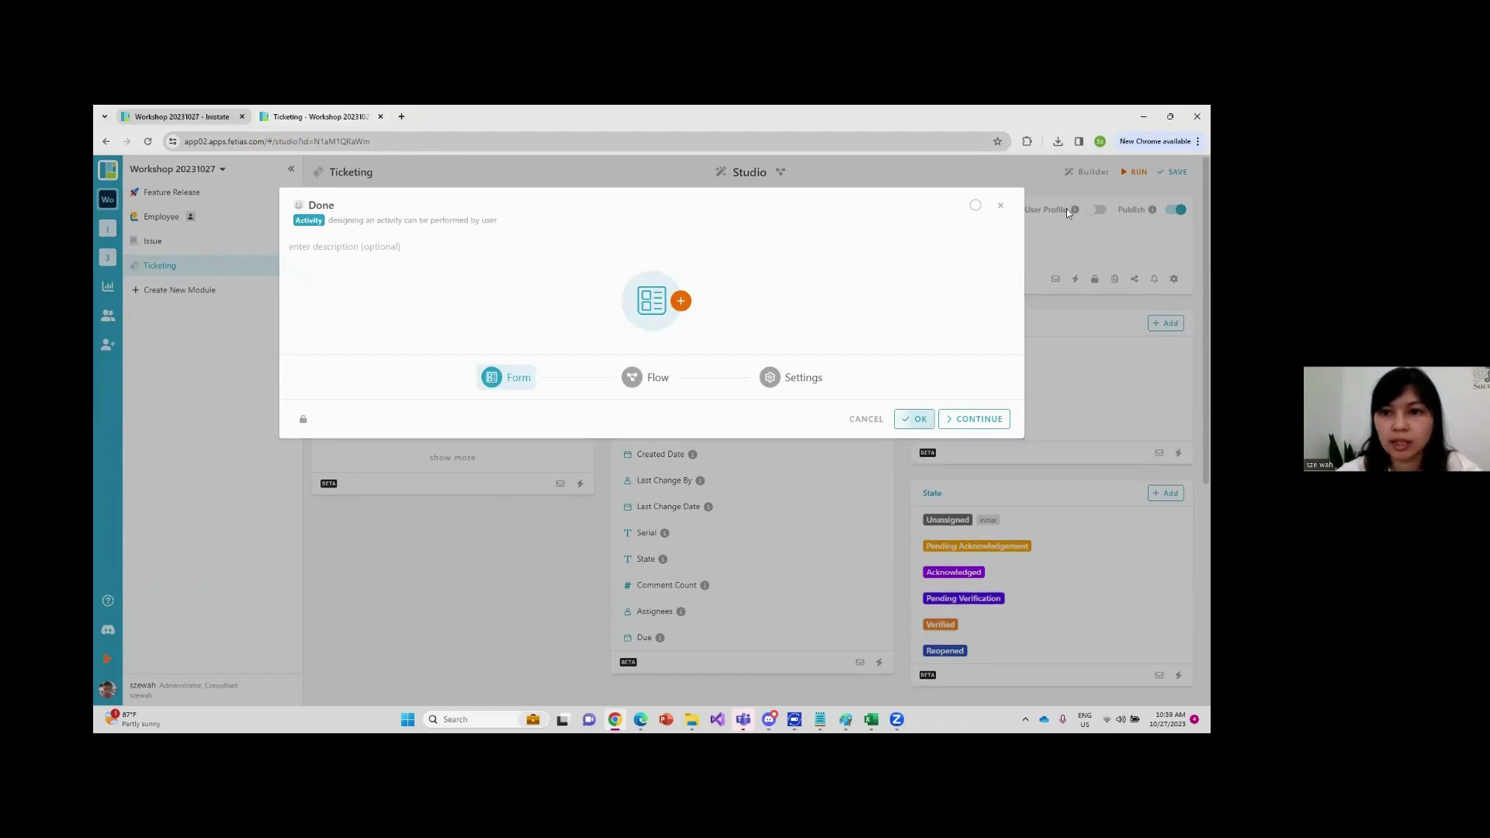
Confirm the Done activity and save the Ticketing module
click(916, 419)
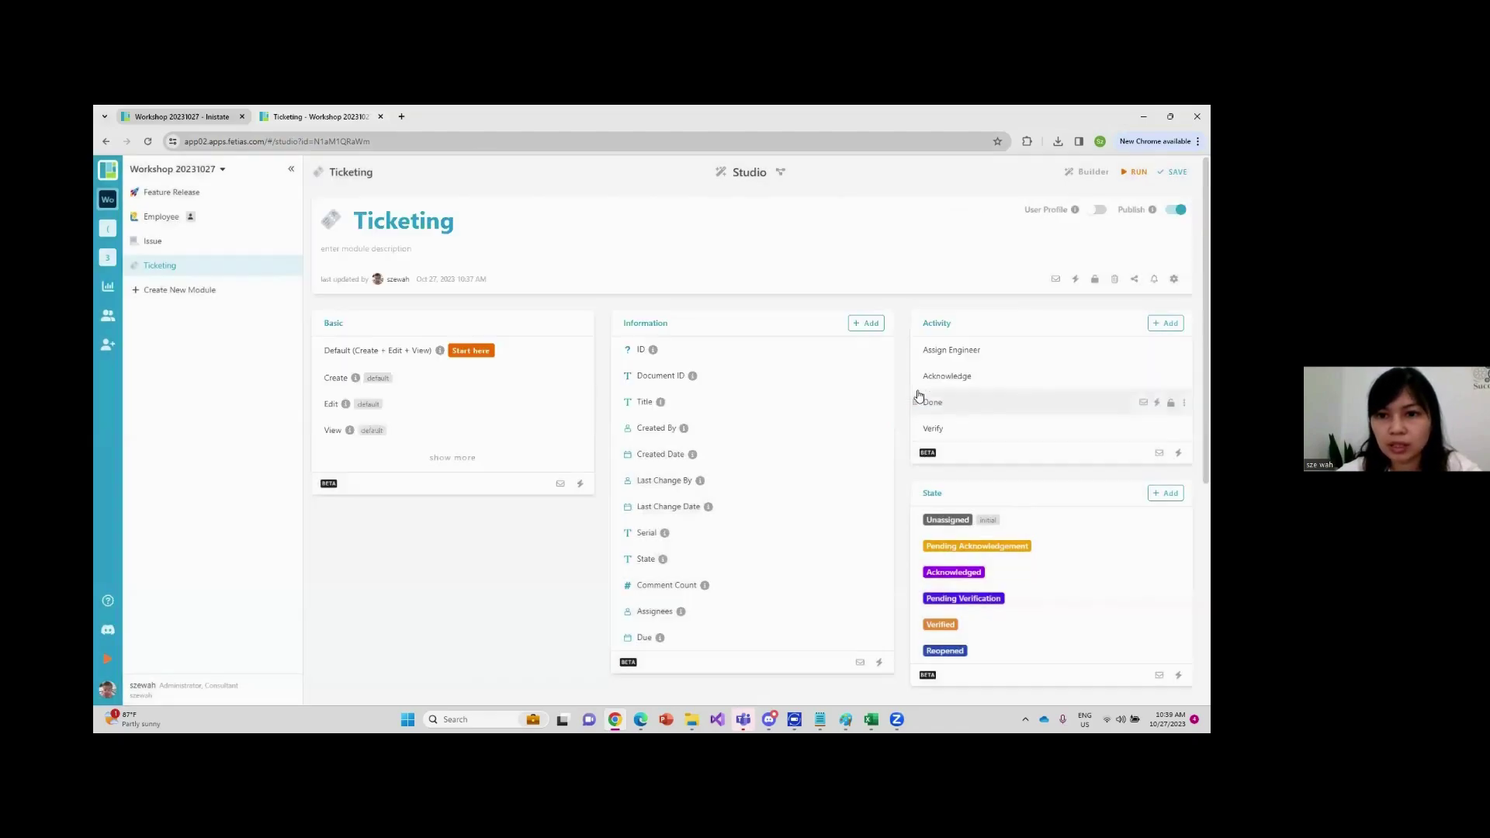
scroll(924, 434, down, 2)
scroll(938, 478, up, 1)
click(1174, 172)
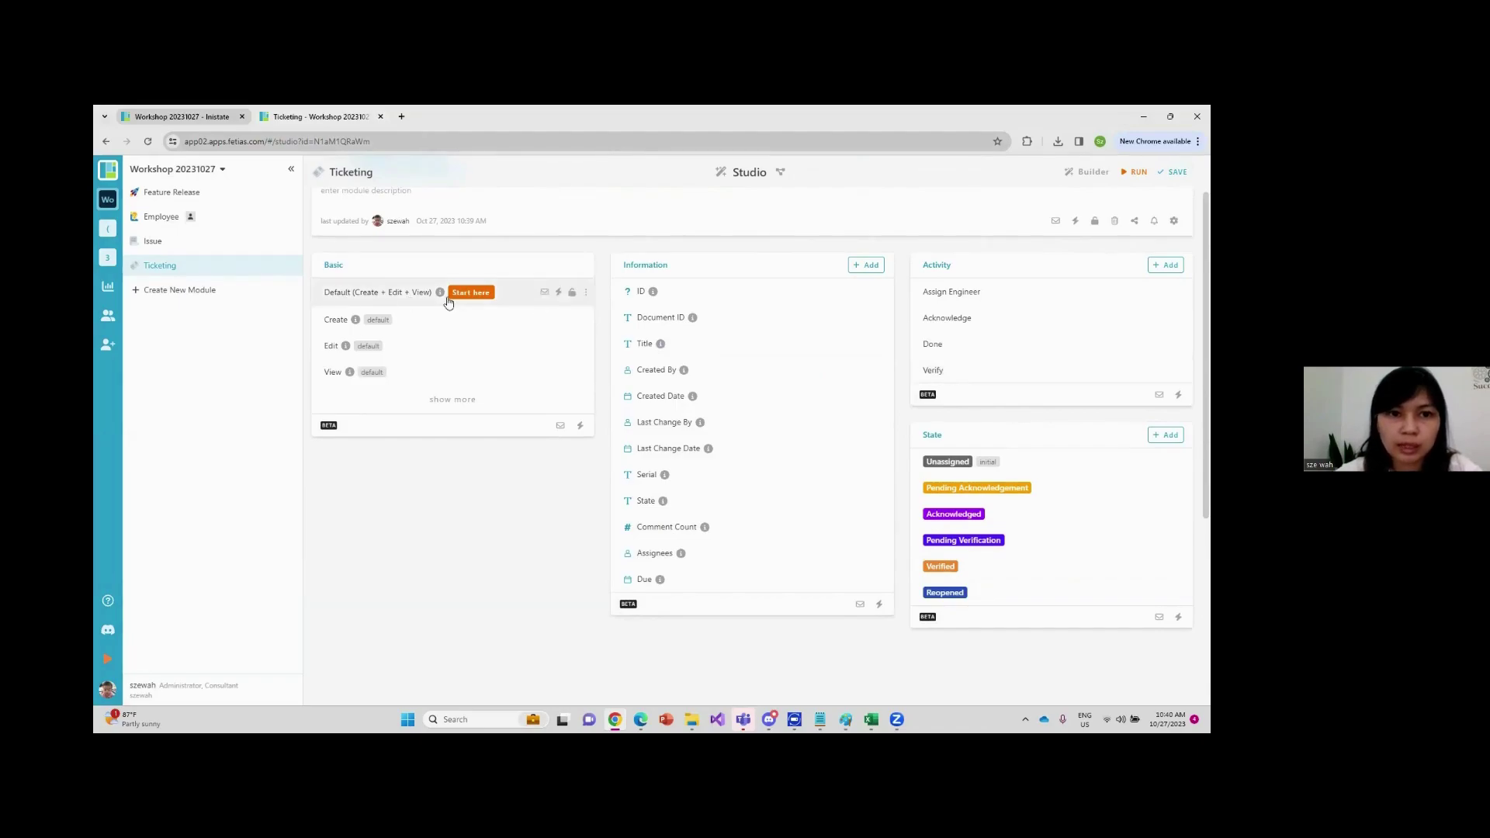
Add a Date field named Report Date to the module's default Create / Edit / View form
click(464, 294)
click(336, 264)
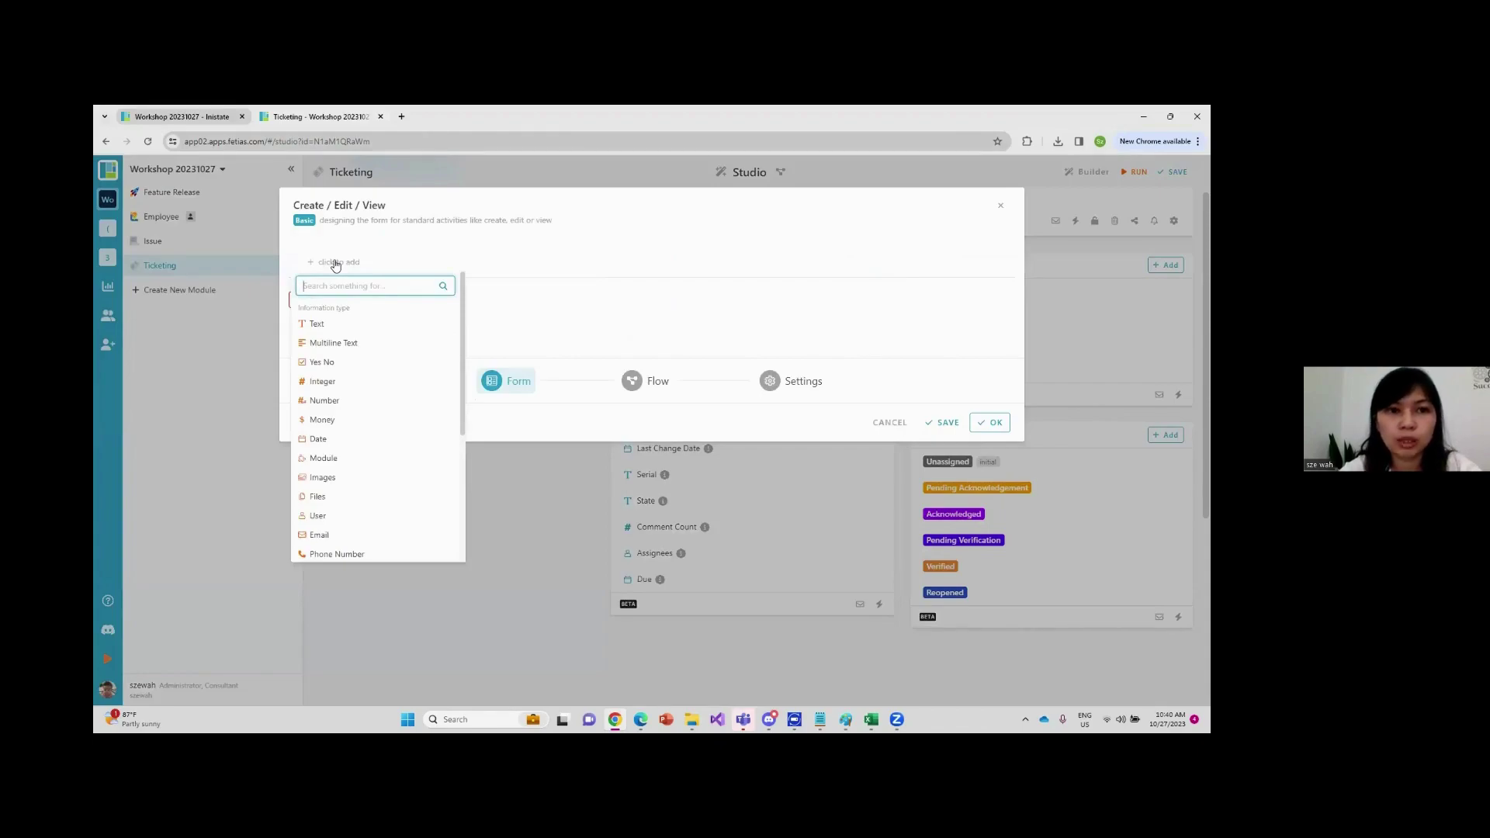
text(Date)
key(BackSpace)
key(BackSpace)
key(BackSpace)
key(BackSpace)
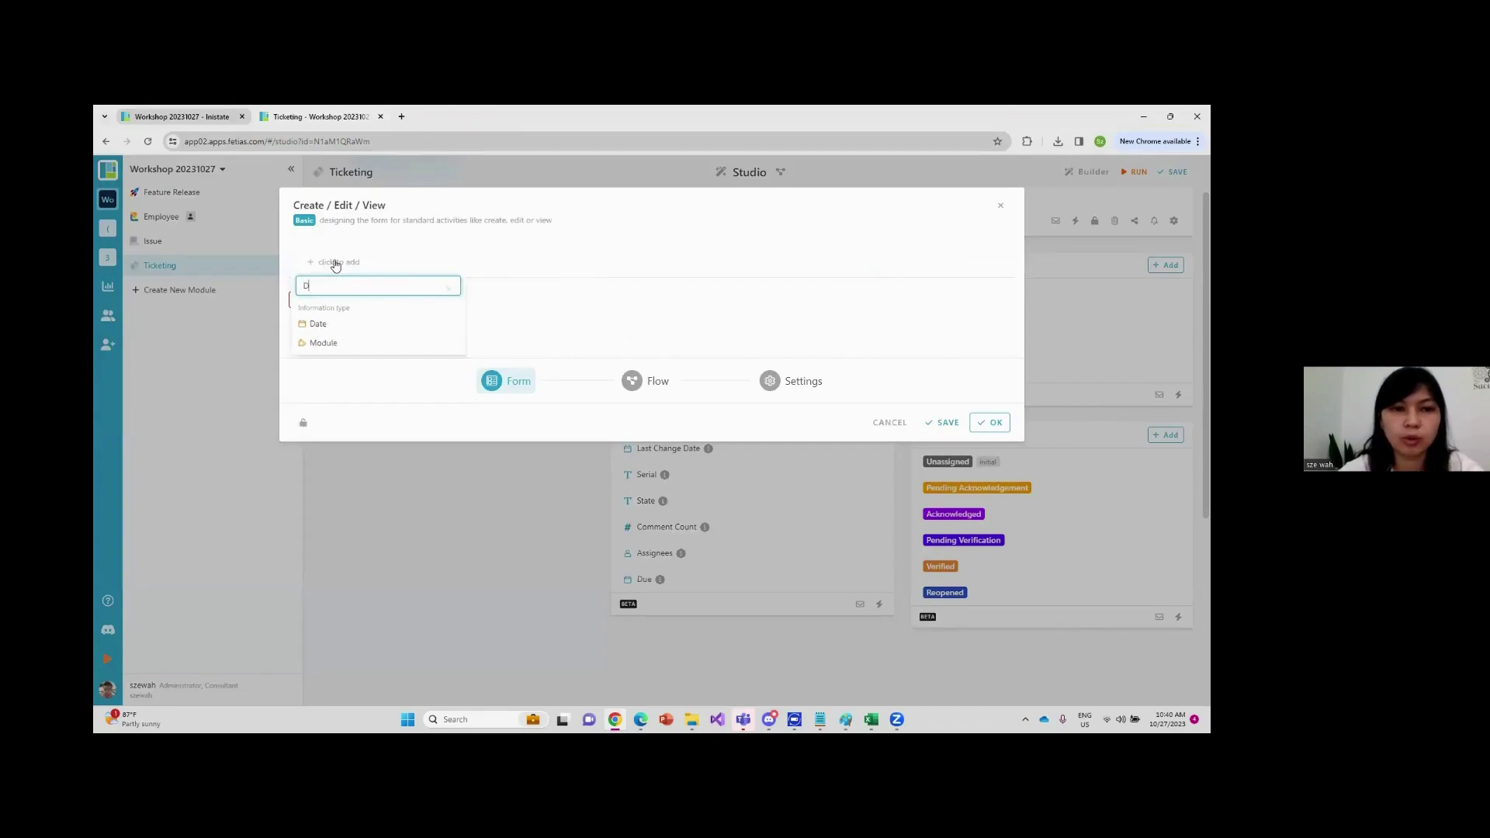
text(Report Date)
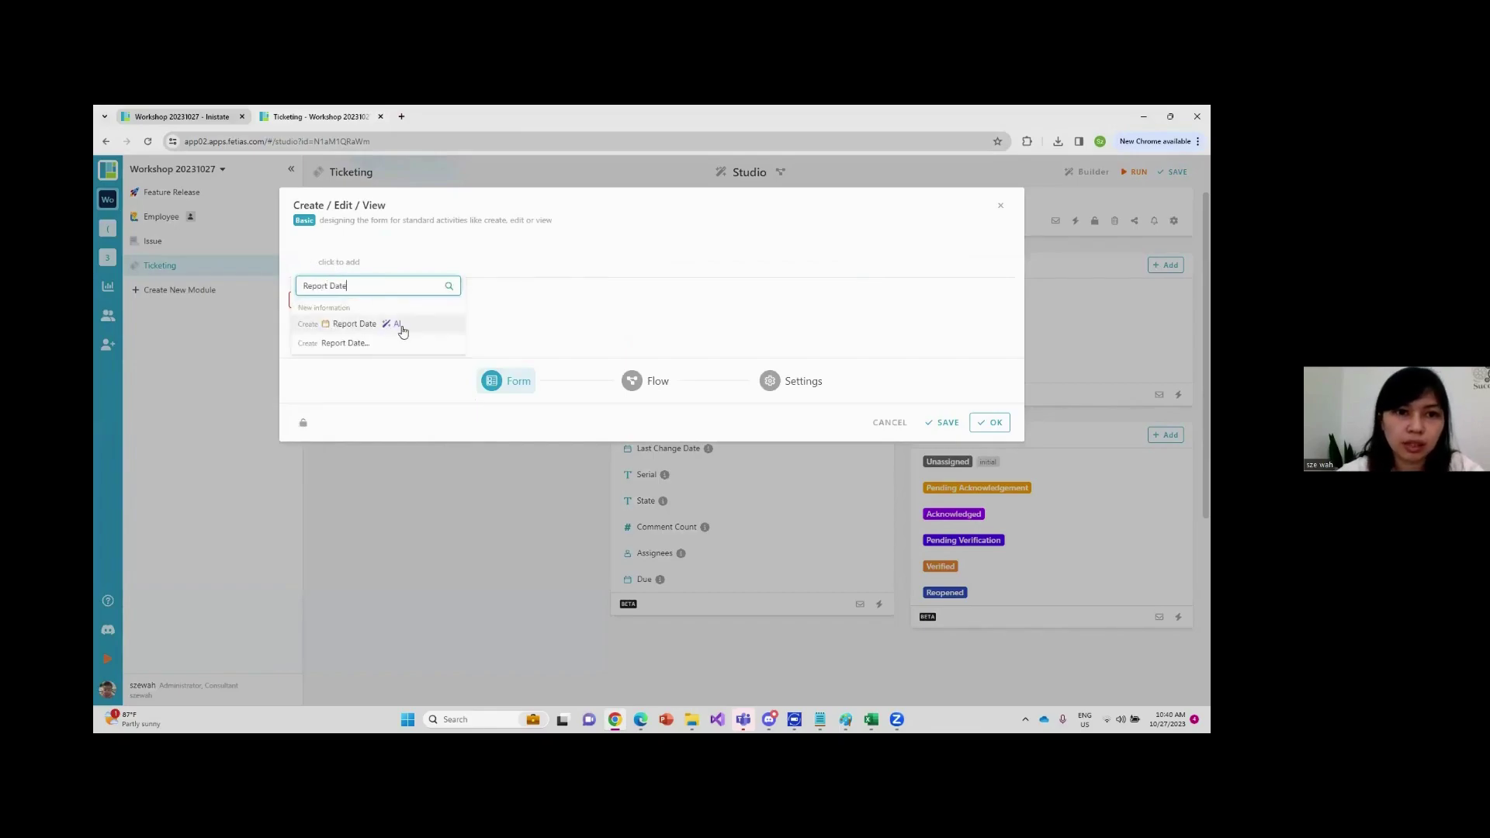
click(375, 325)
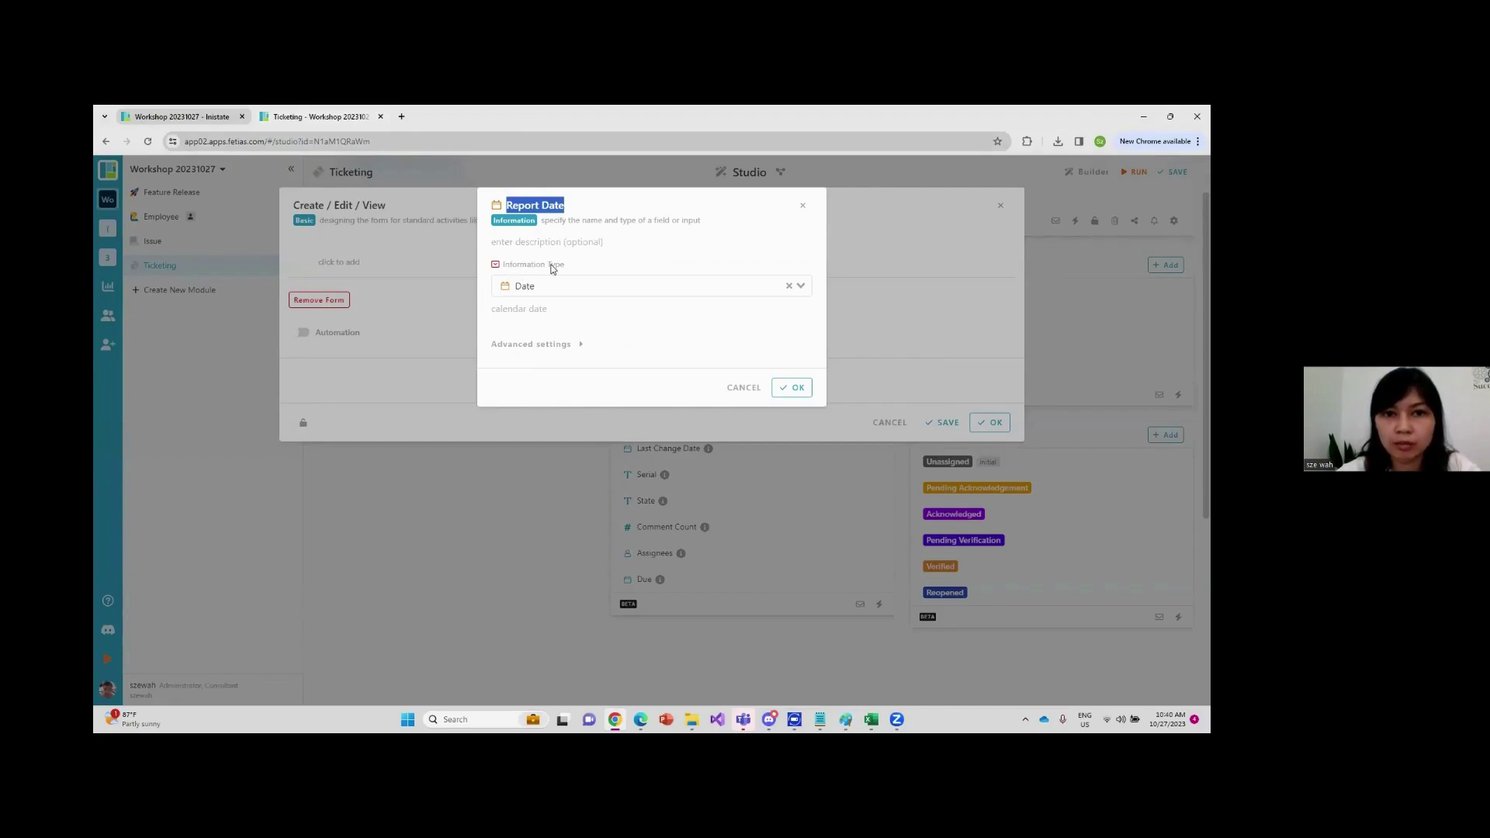
click(798, 388)
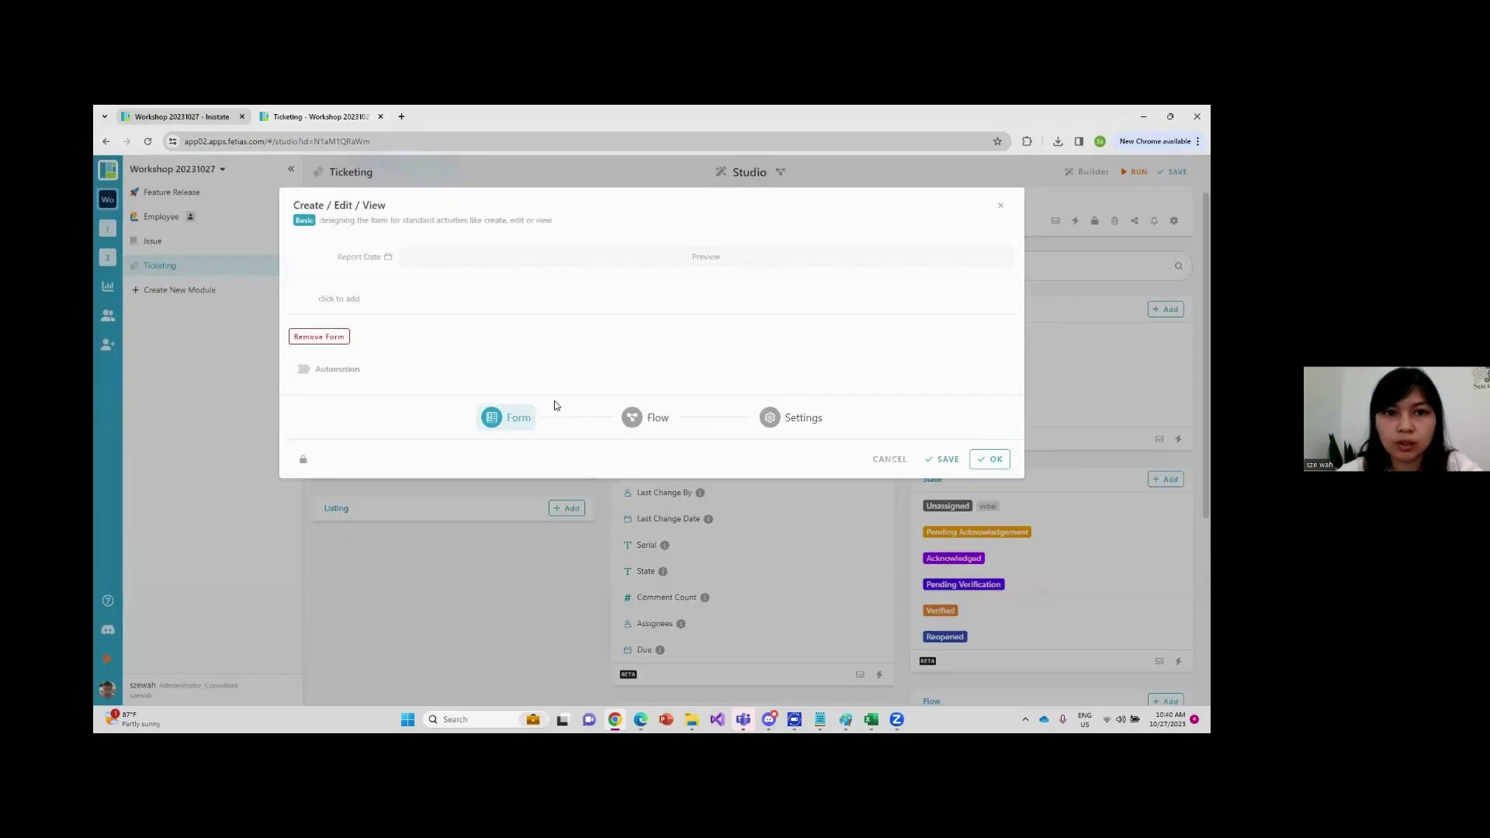
Add a Multiline Text field named Problem below Report Date in the form
click(346, 305)
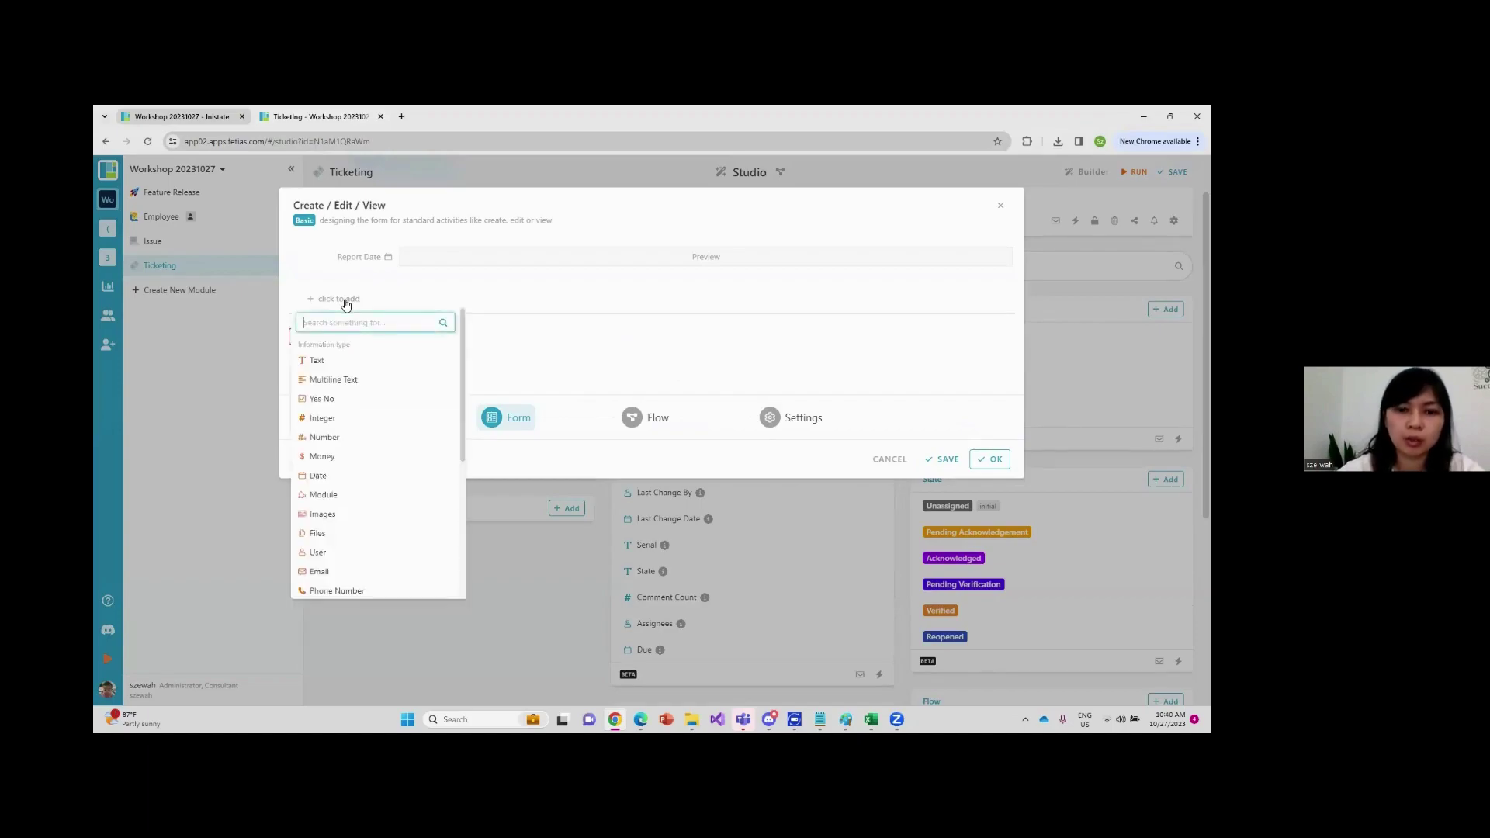
text(Problem)
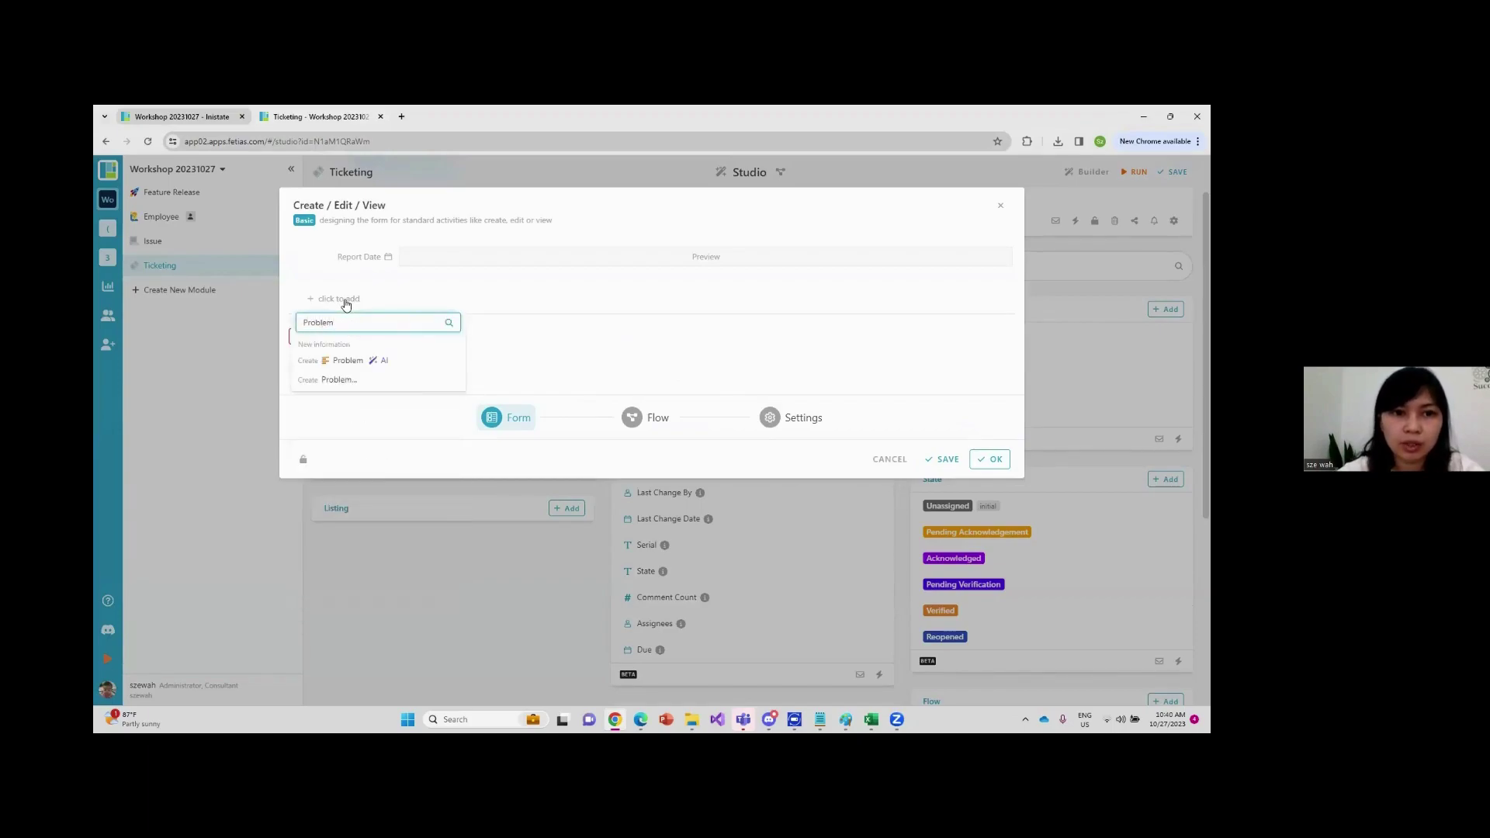
click(359, 360)
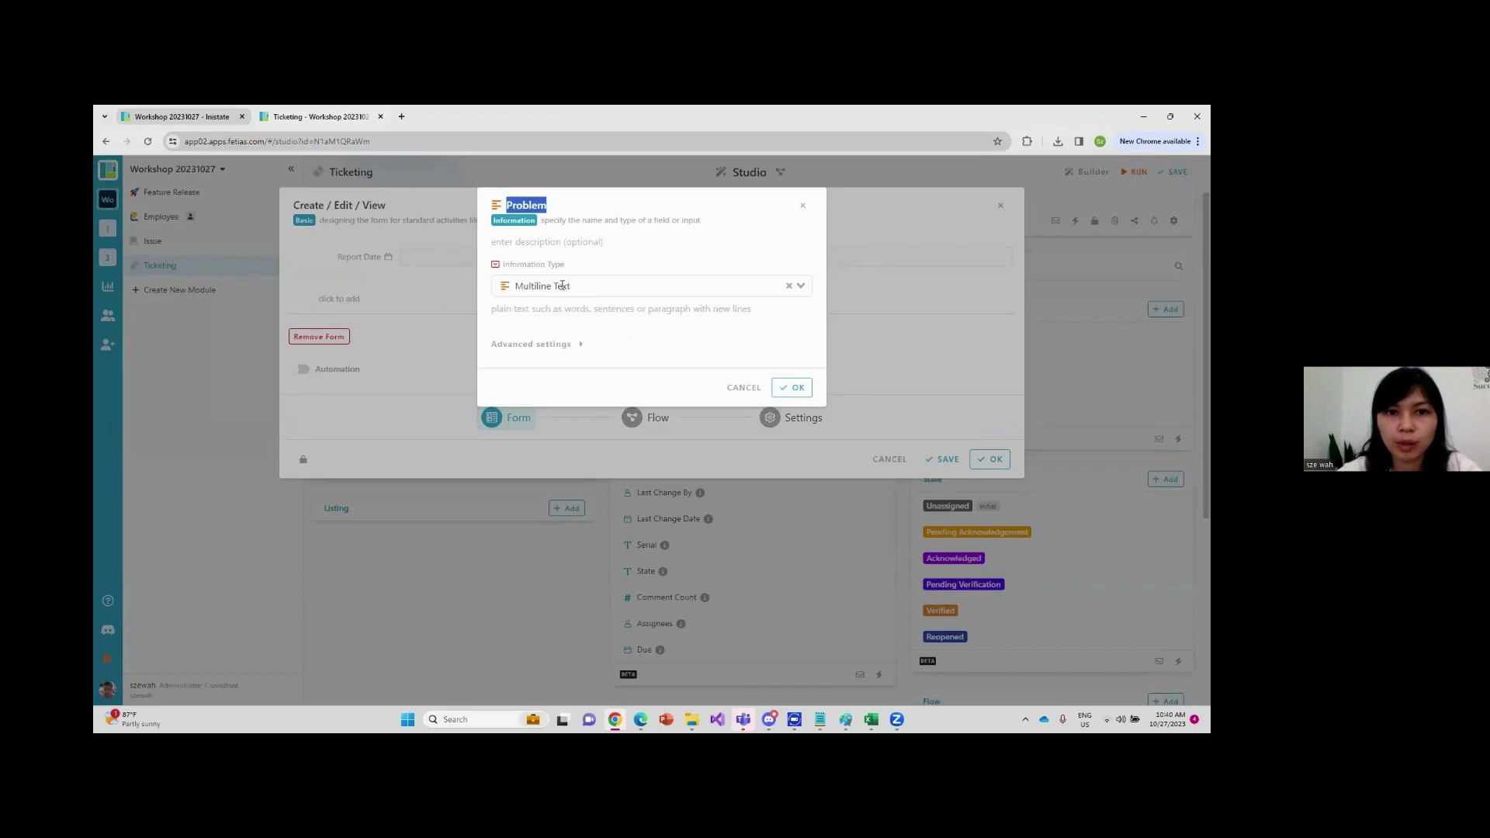
click(793, 387)
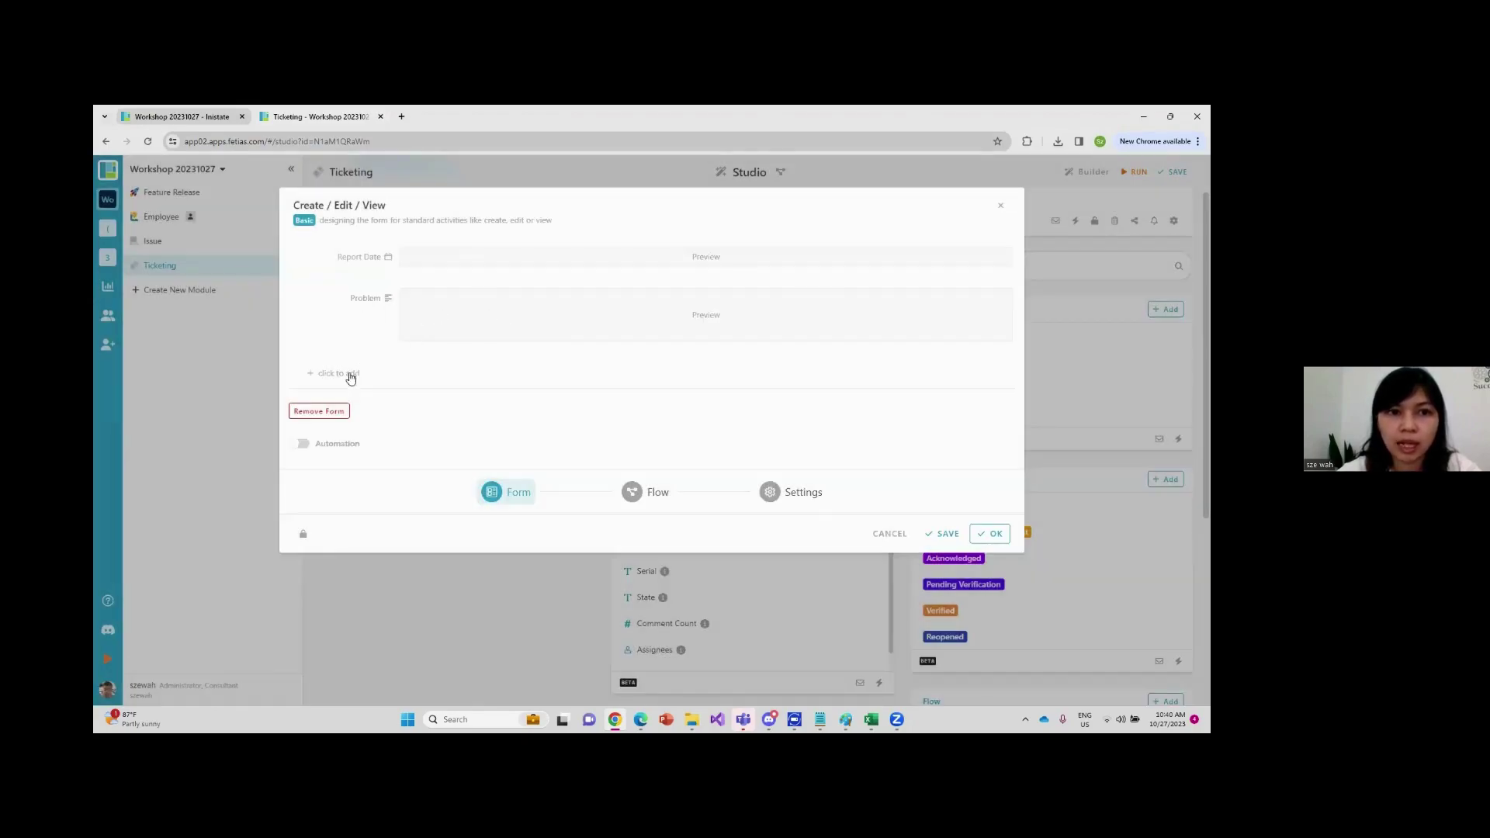
Create a form field named Device below Problem and set its information type to Select
click(340, 373)
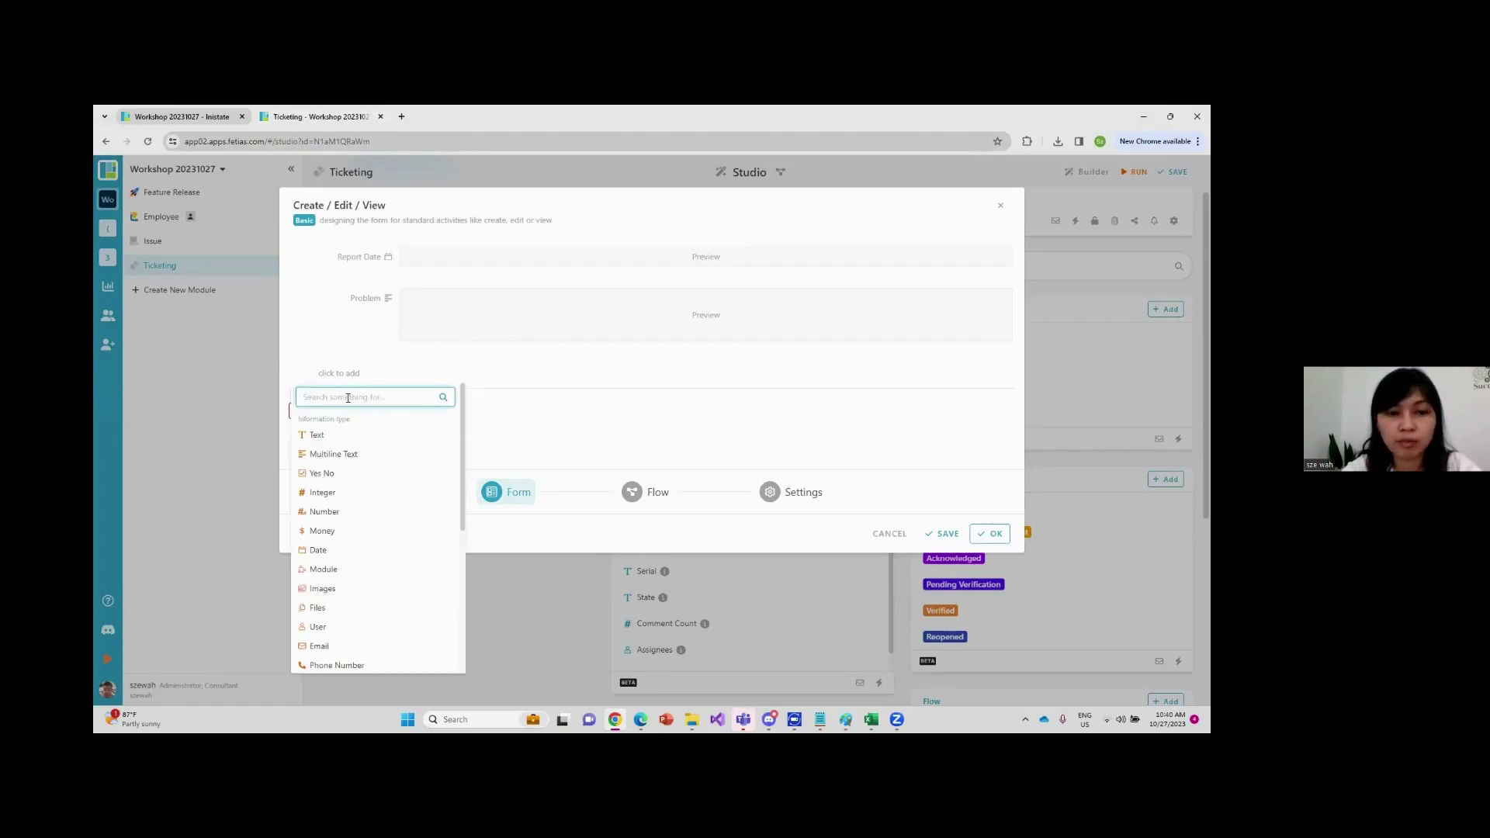
text(Device)
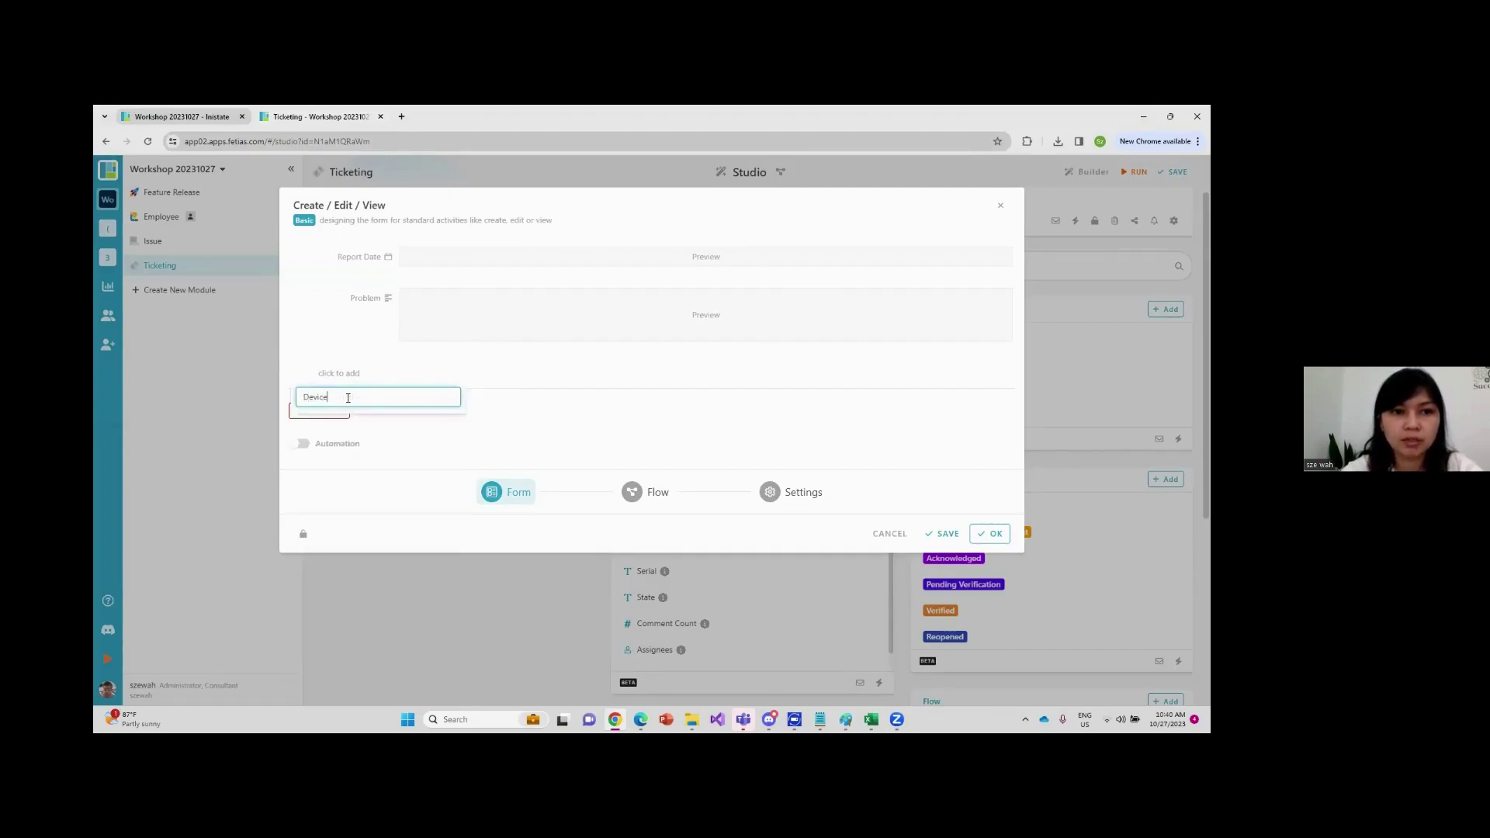
click(342, 438)
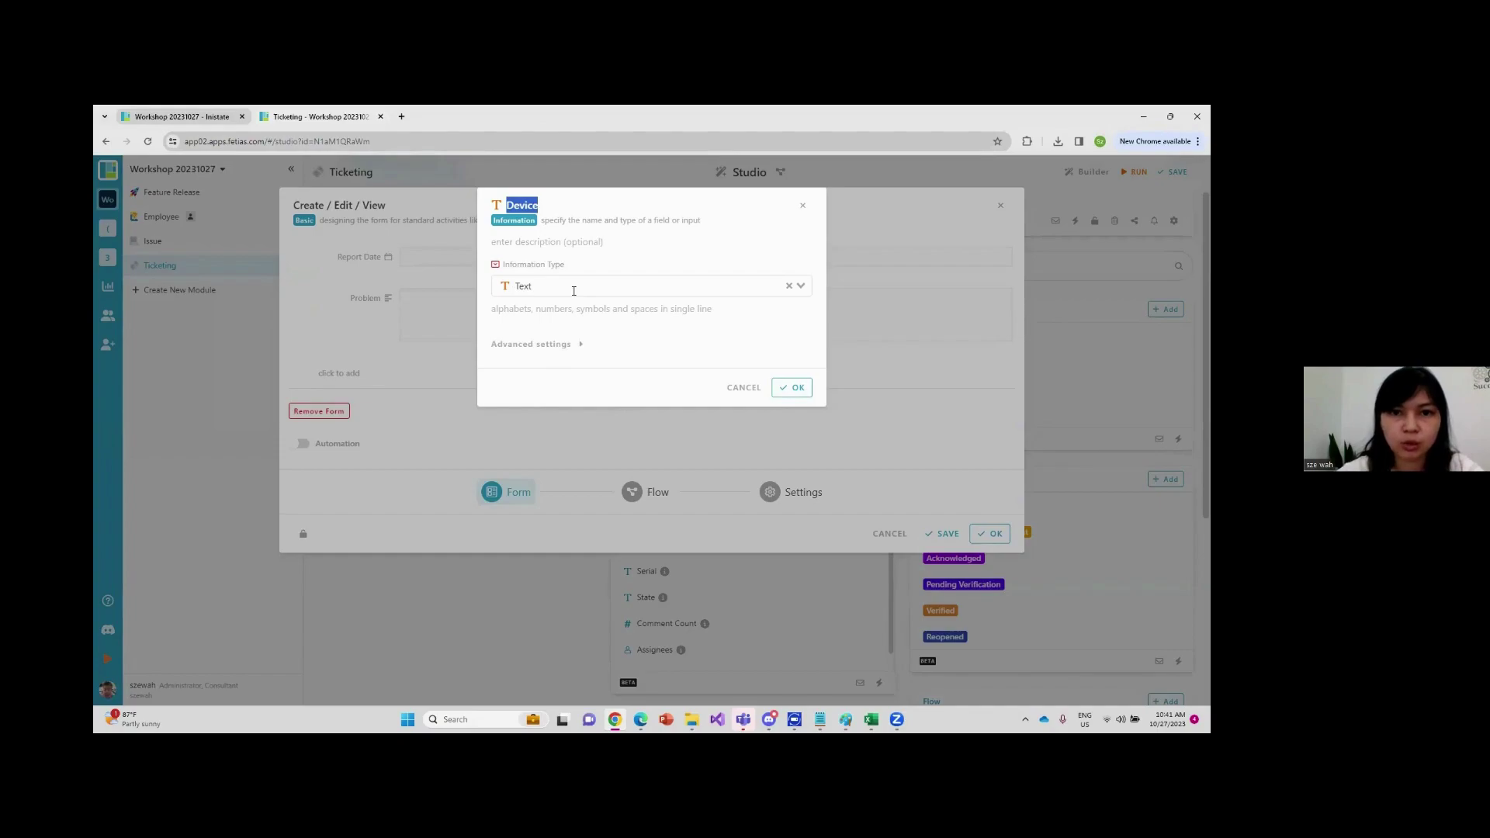
click(573, 291)
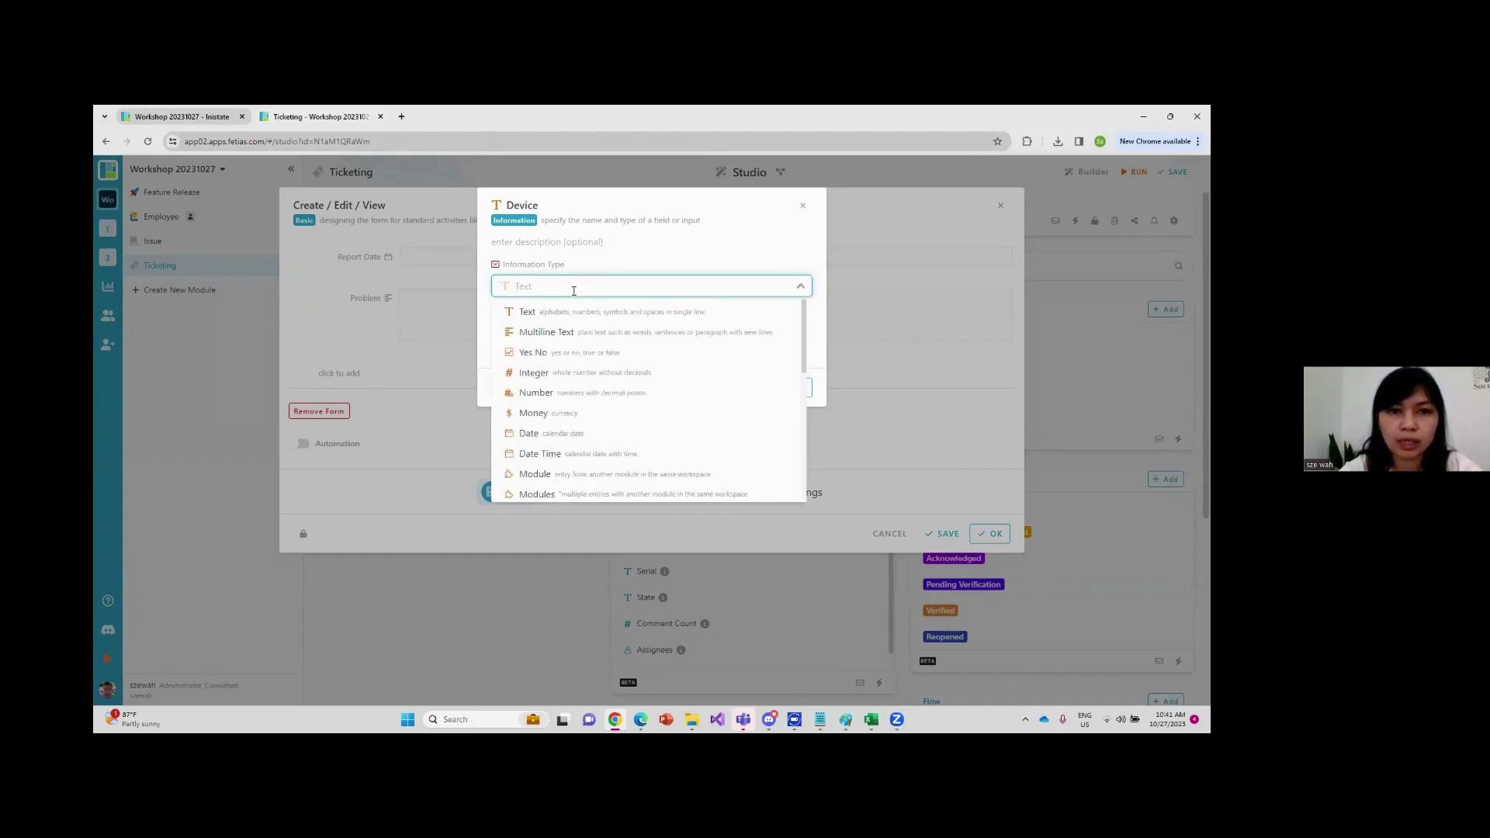
text(sele)
click(601, 309)
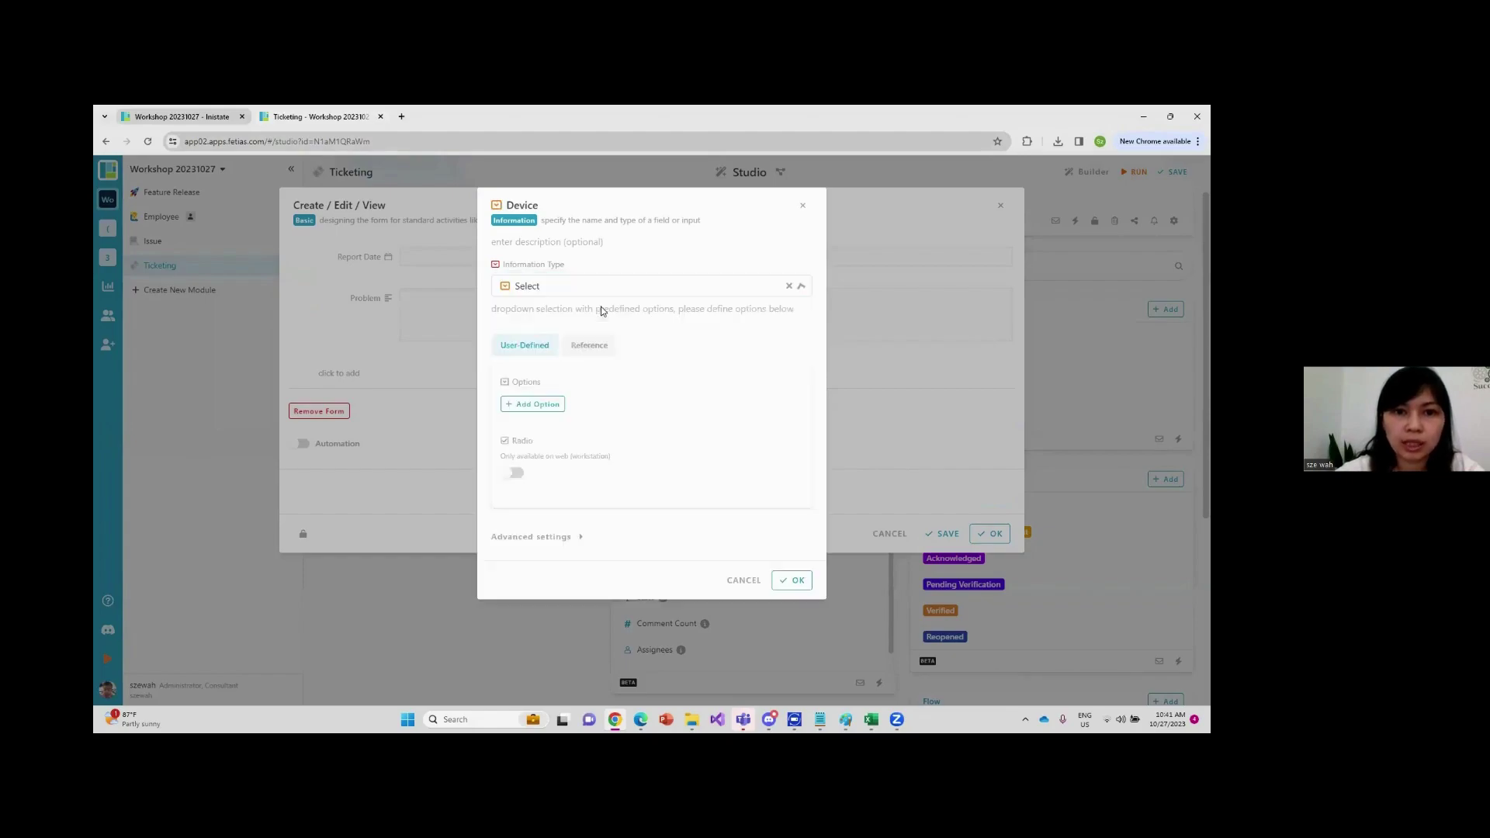
Define the Device field's options as Web Browser and Mobile Apps, and confirm the field
click(544, 405)
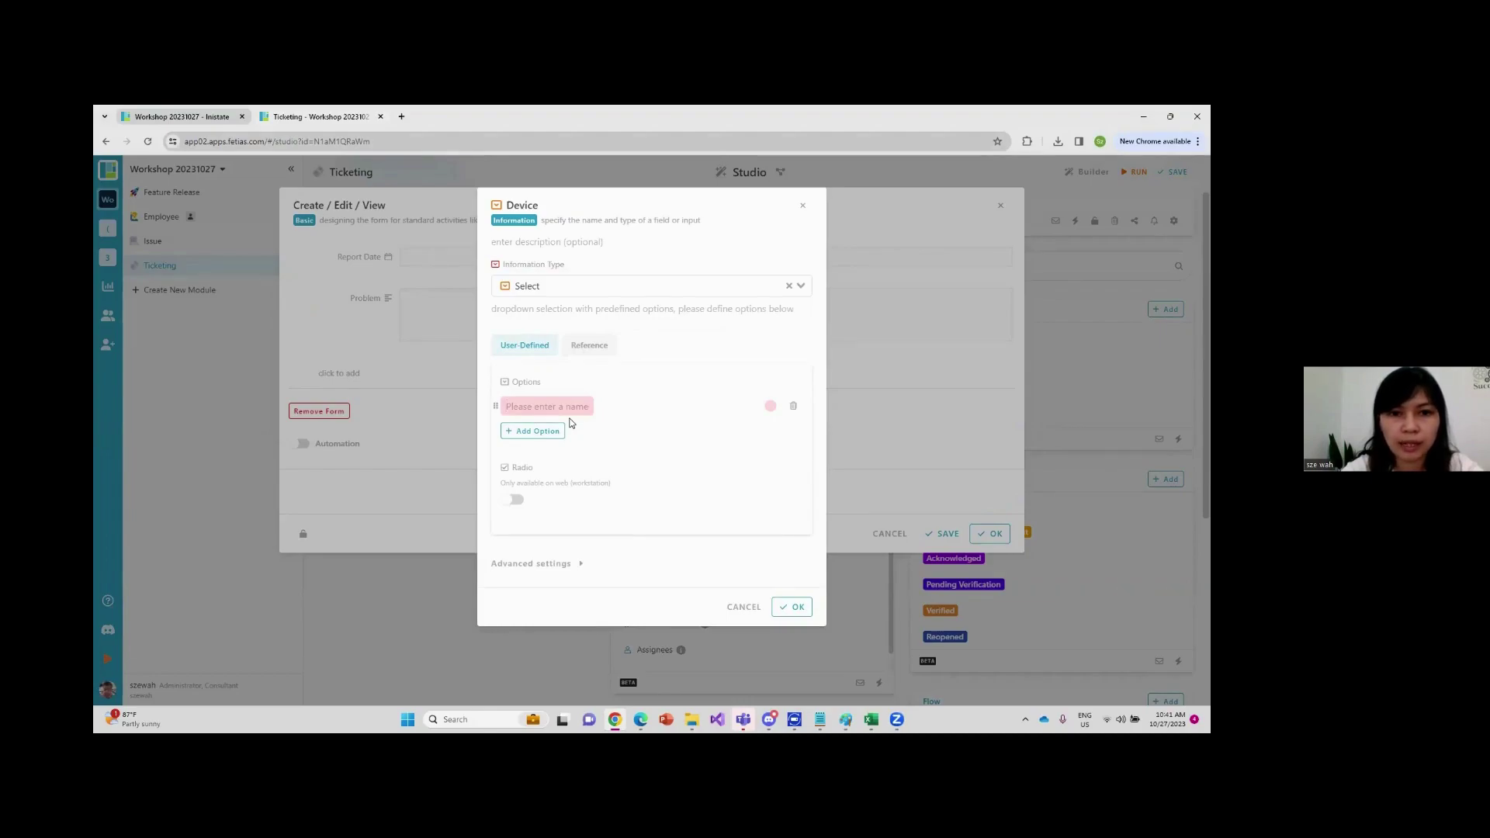
text(Web)
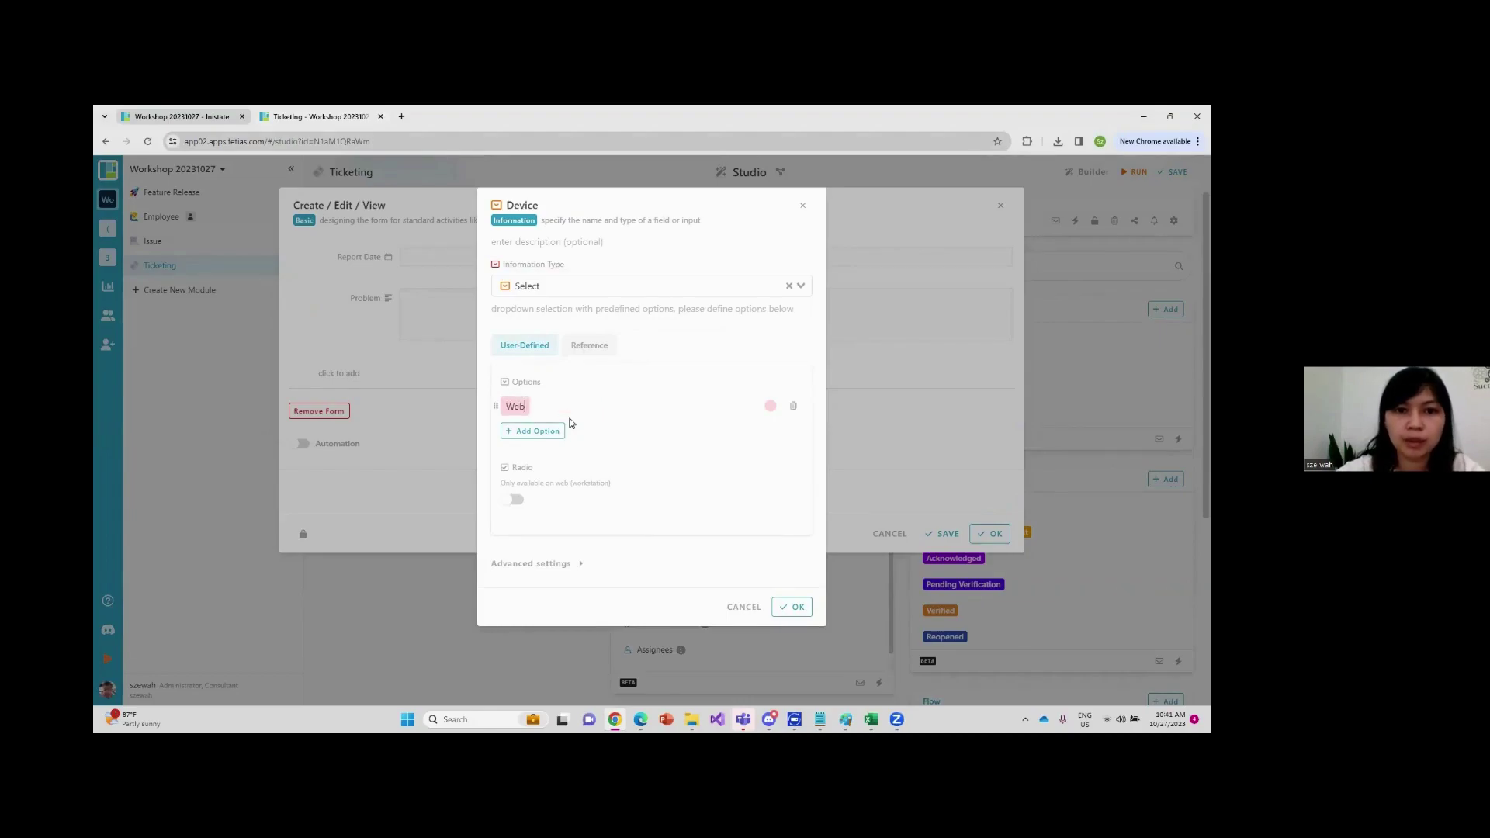
text( Browser)
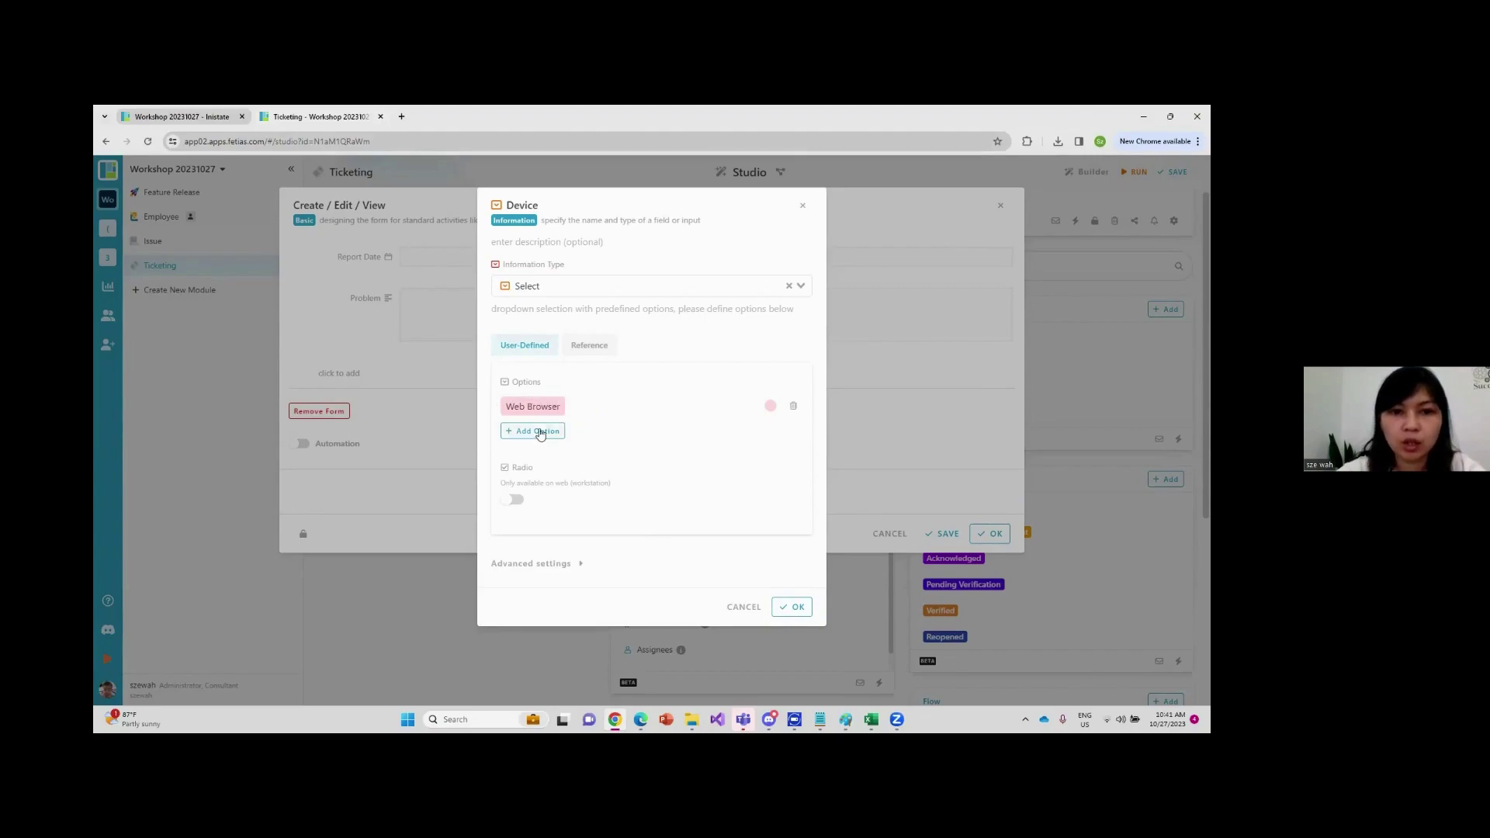
click(539, 431)
text(Mob)
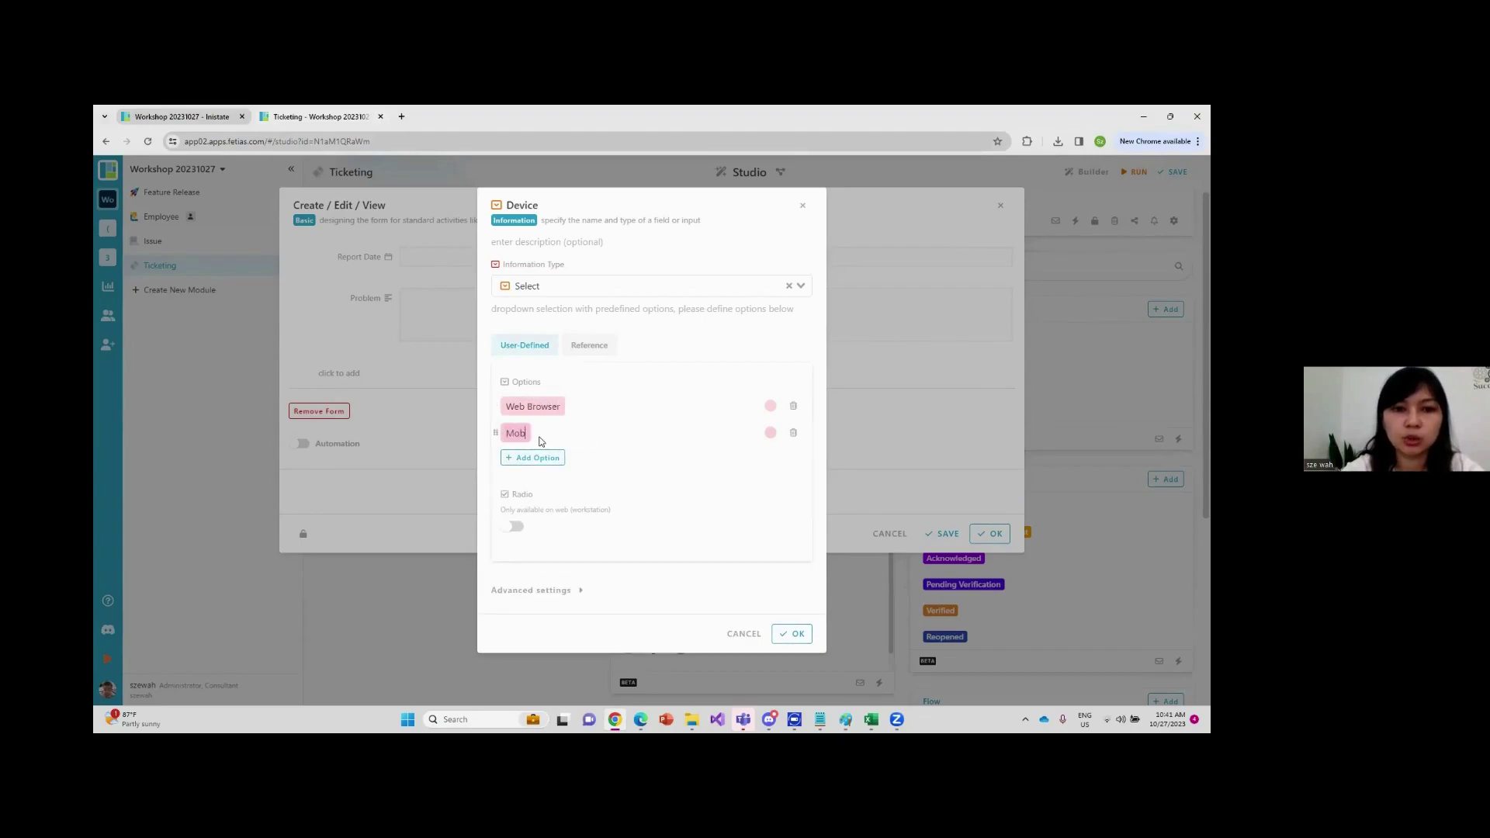
text(ile Apps)
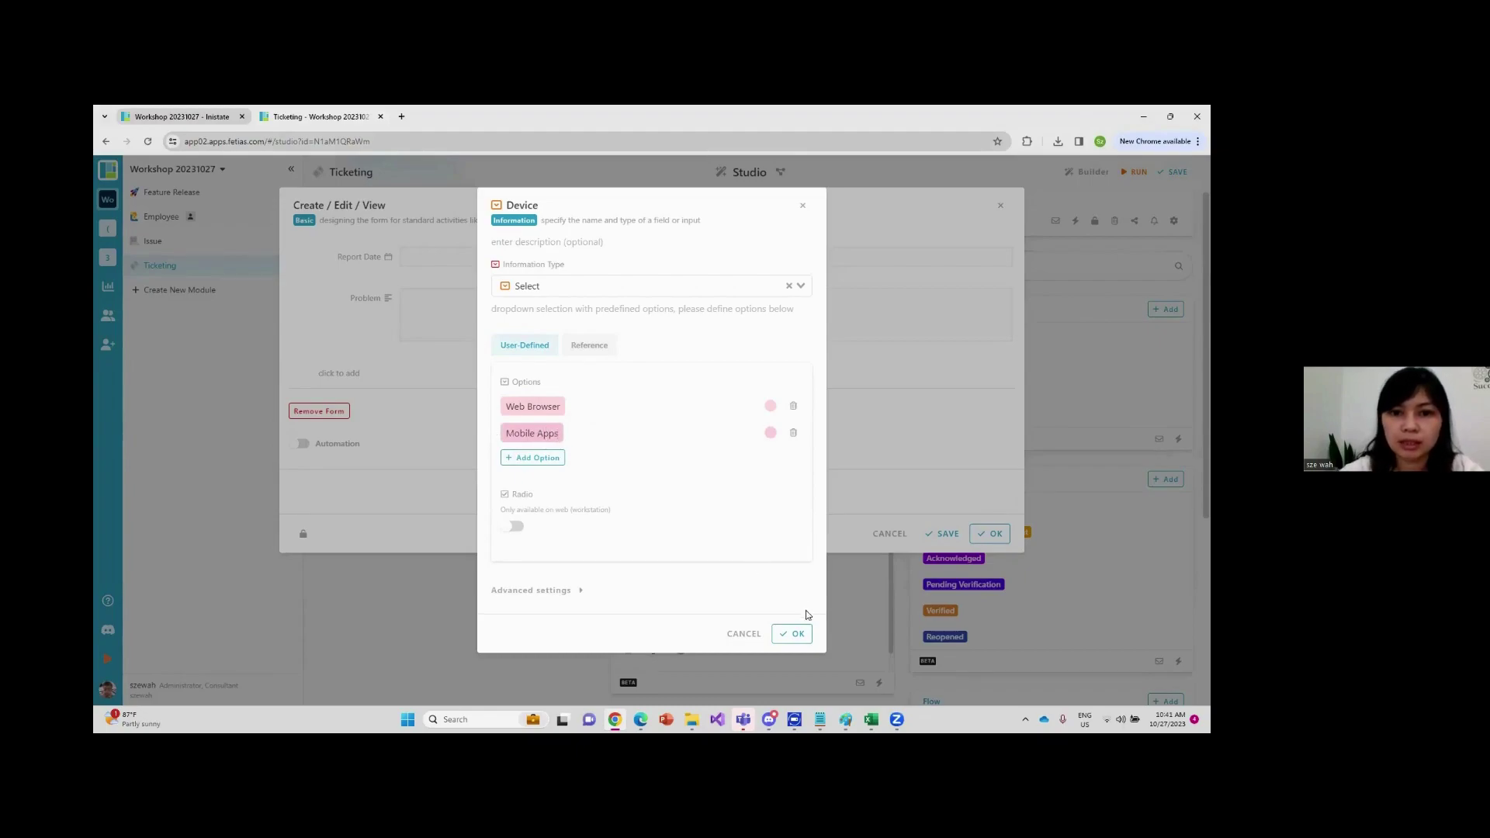
click(795, 633)
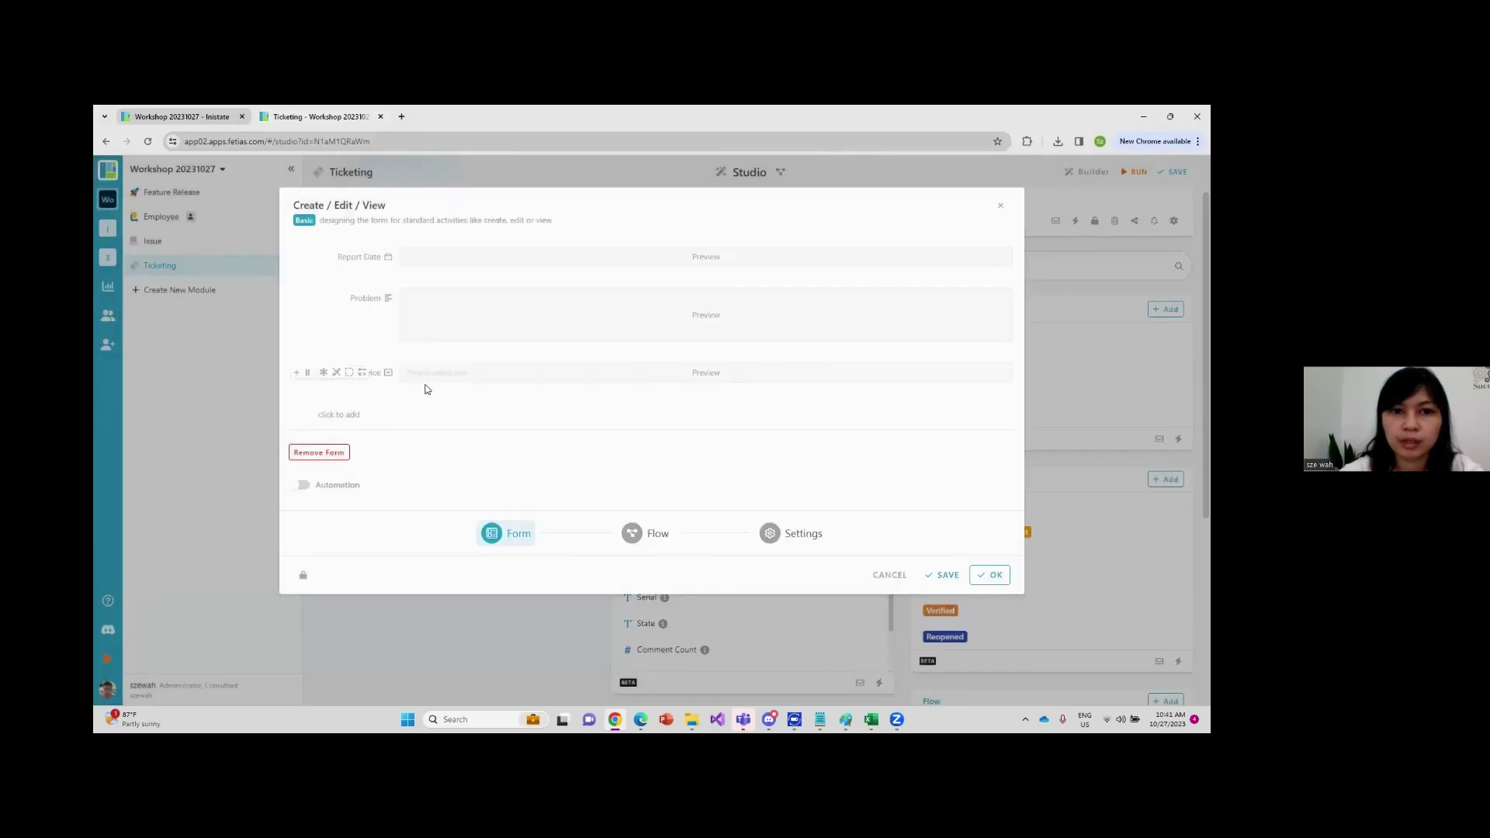
Add a Text field named Workspace below Device and confirm the default form
click(348, 423)
text(Workspace)
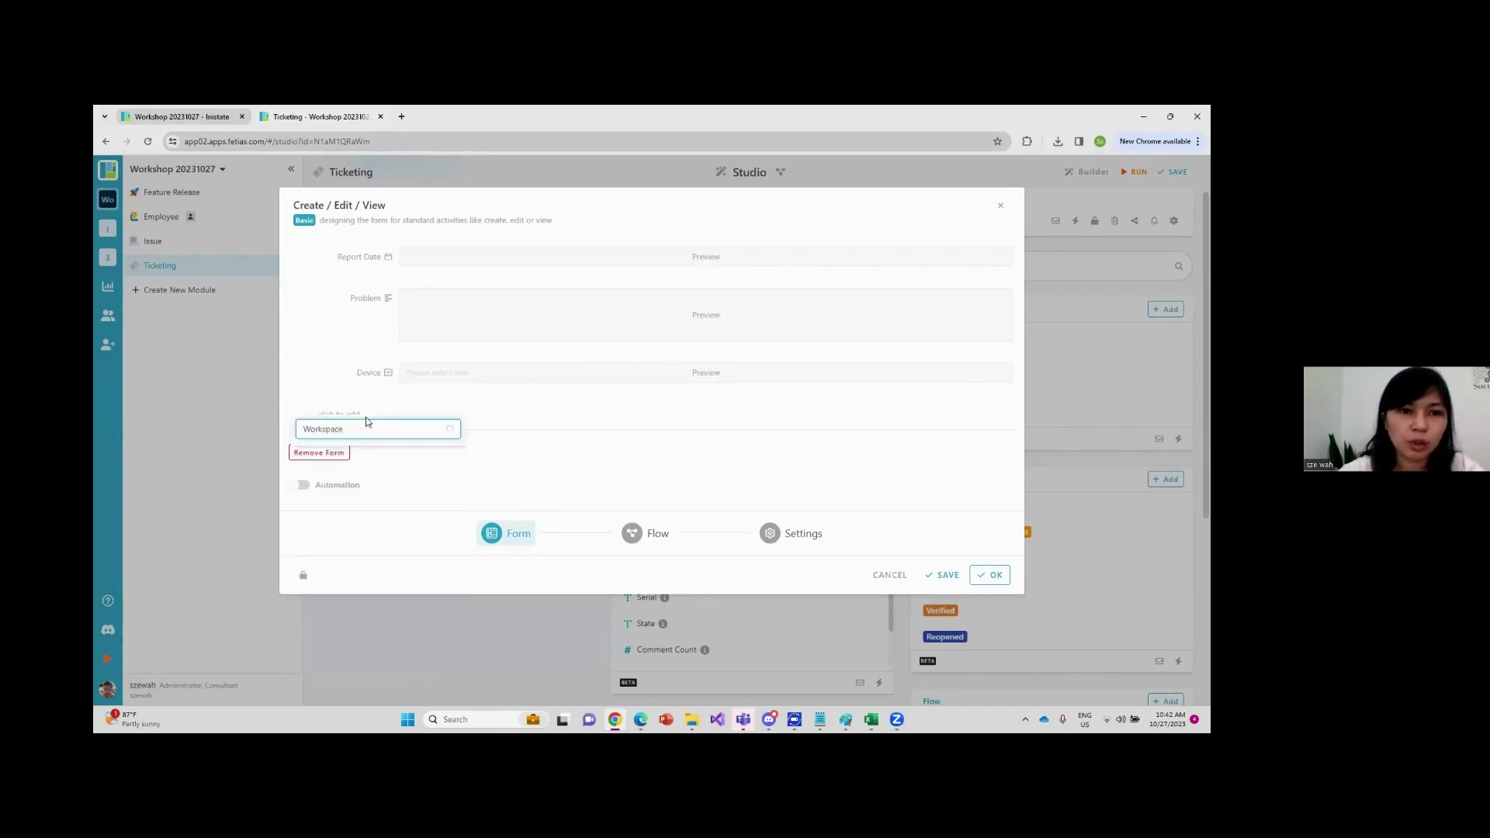
click(375, 469)
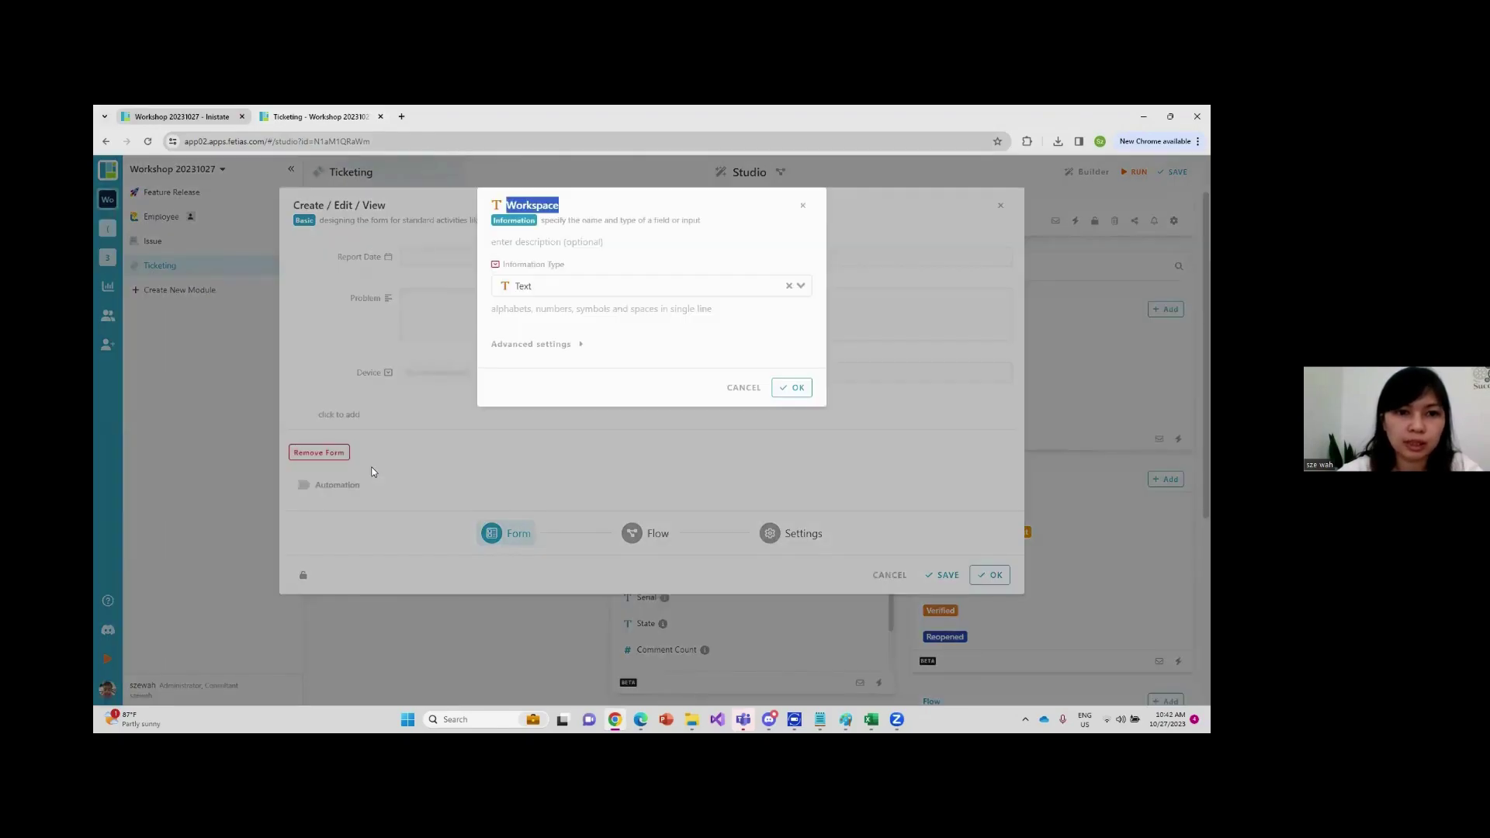
click(790, 387)
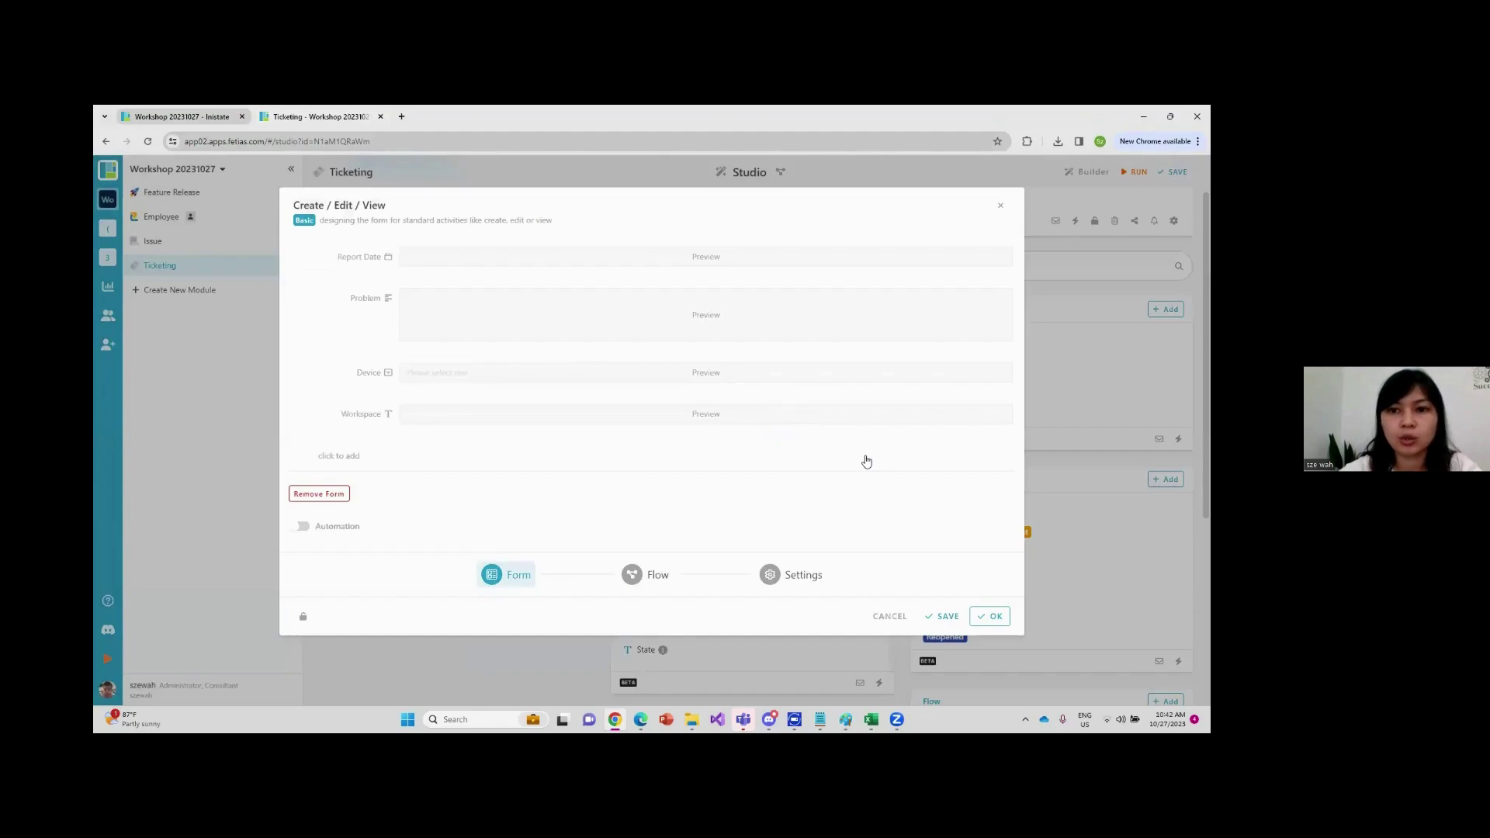
click(985, 617)
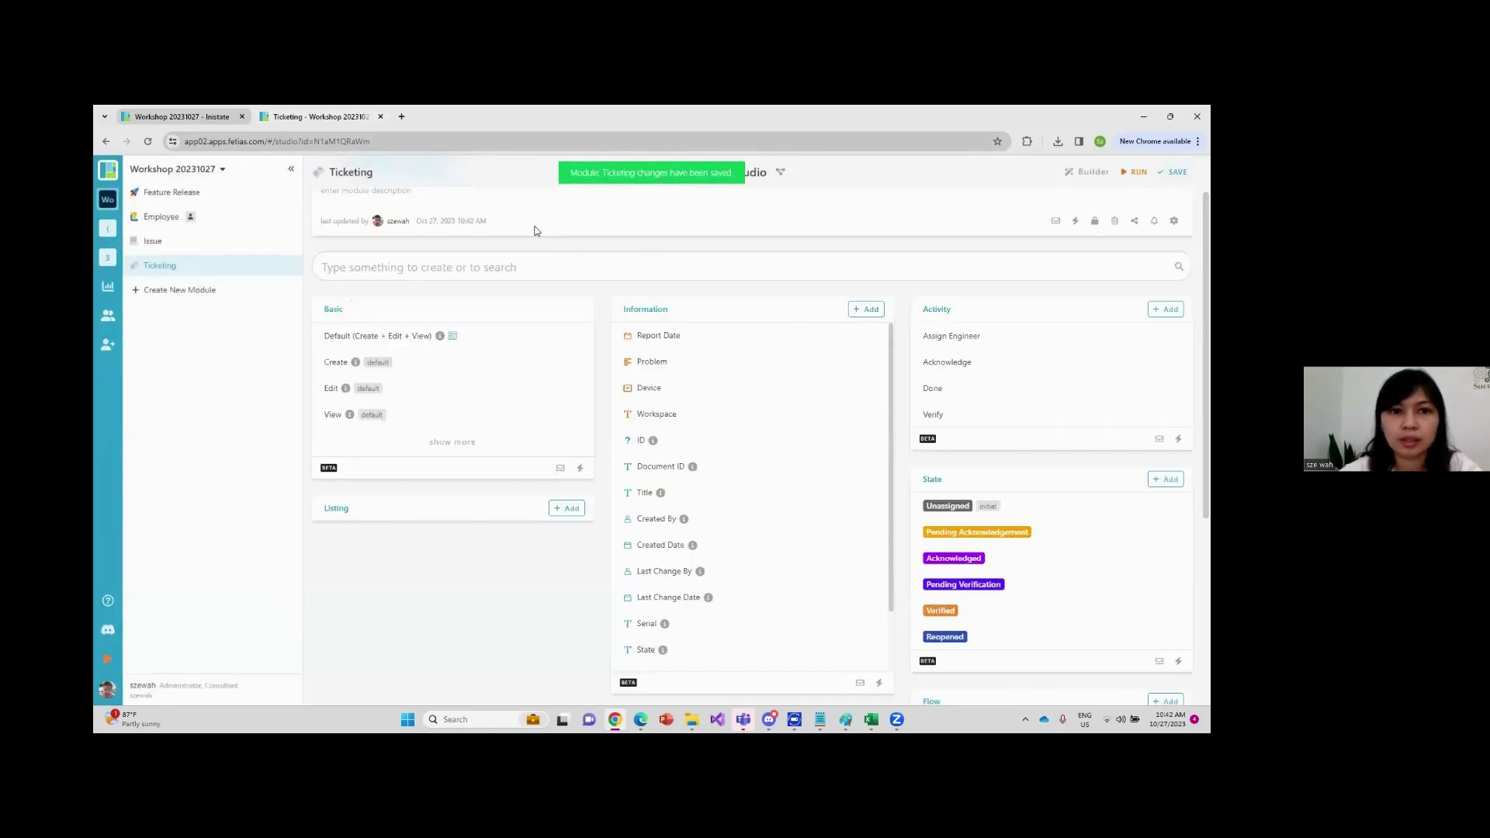
Review the Ticketing module's sections, and switch to Paint to examine the state flow diagram
scroll(509, 429, down, 4)
scroll(509, 430, up, 2)
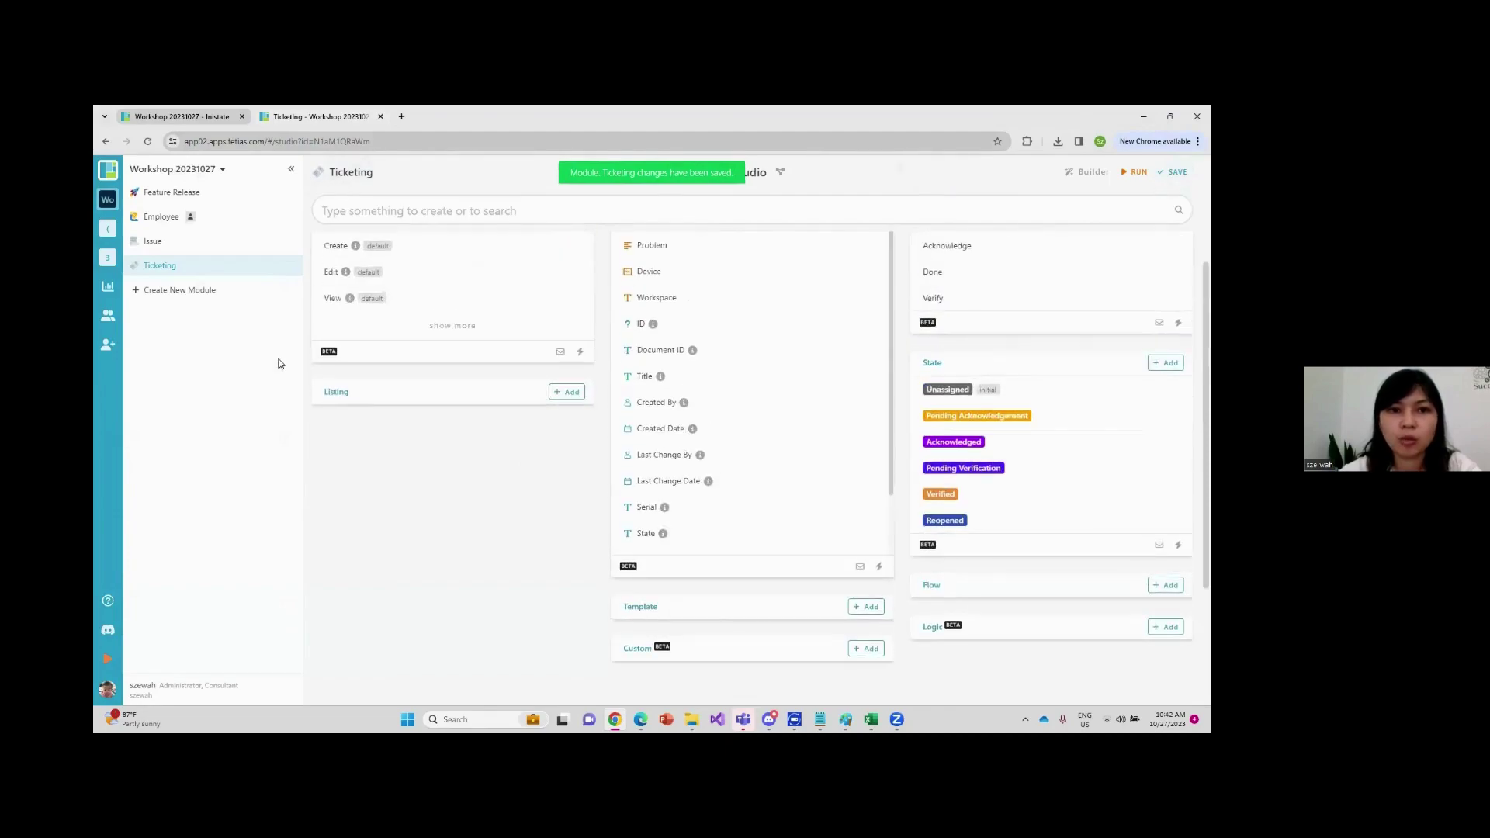
scroll(424, 334, up, 3)
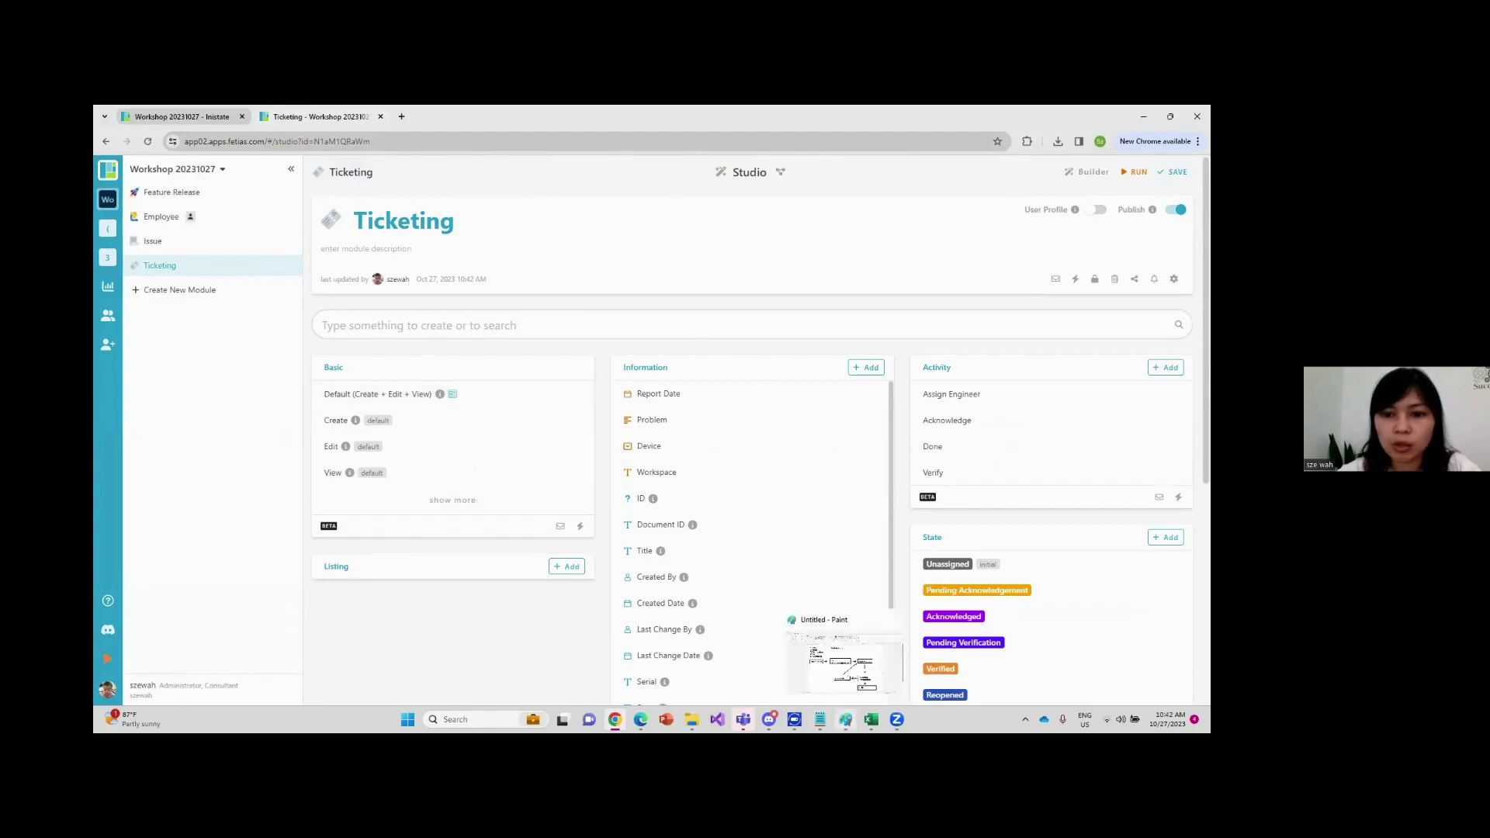
click(845, 720)
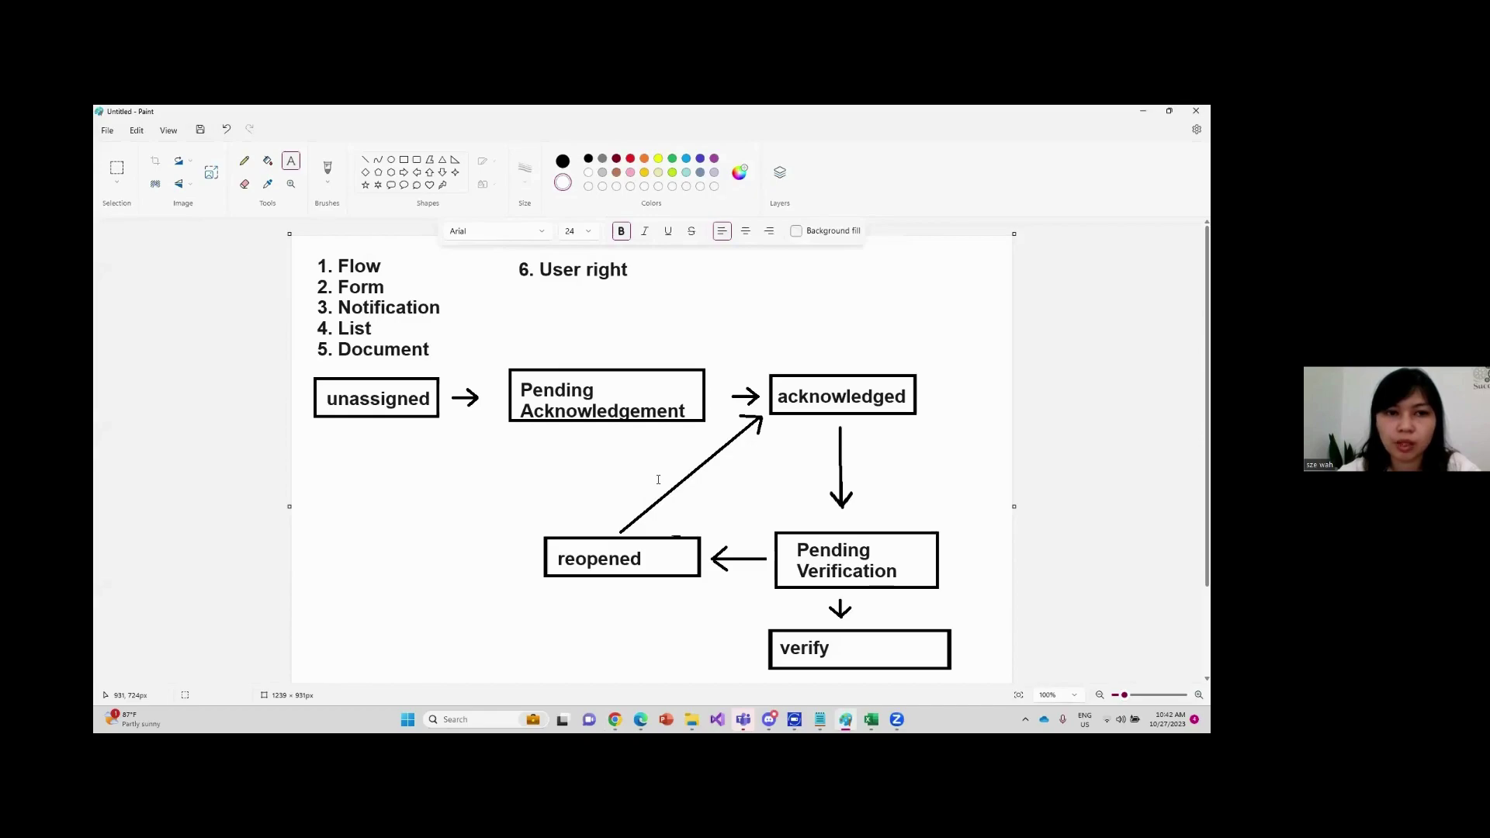
scroll(658, 480, down, 1)
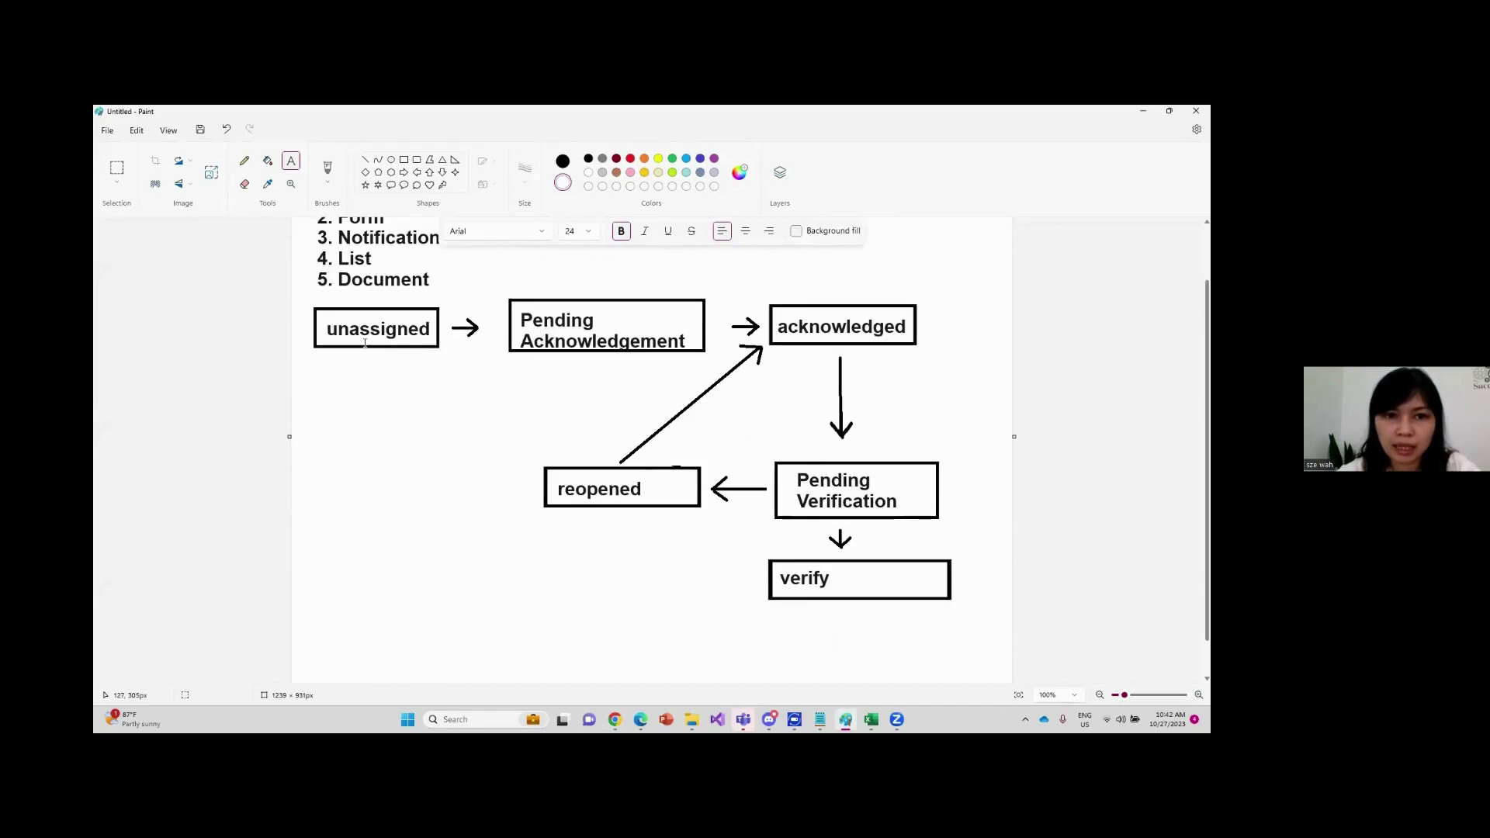
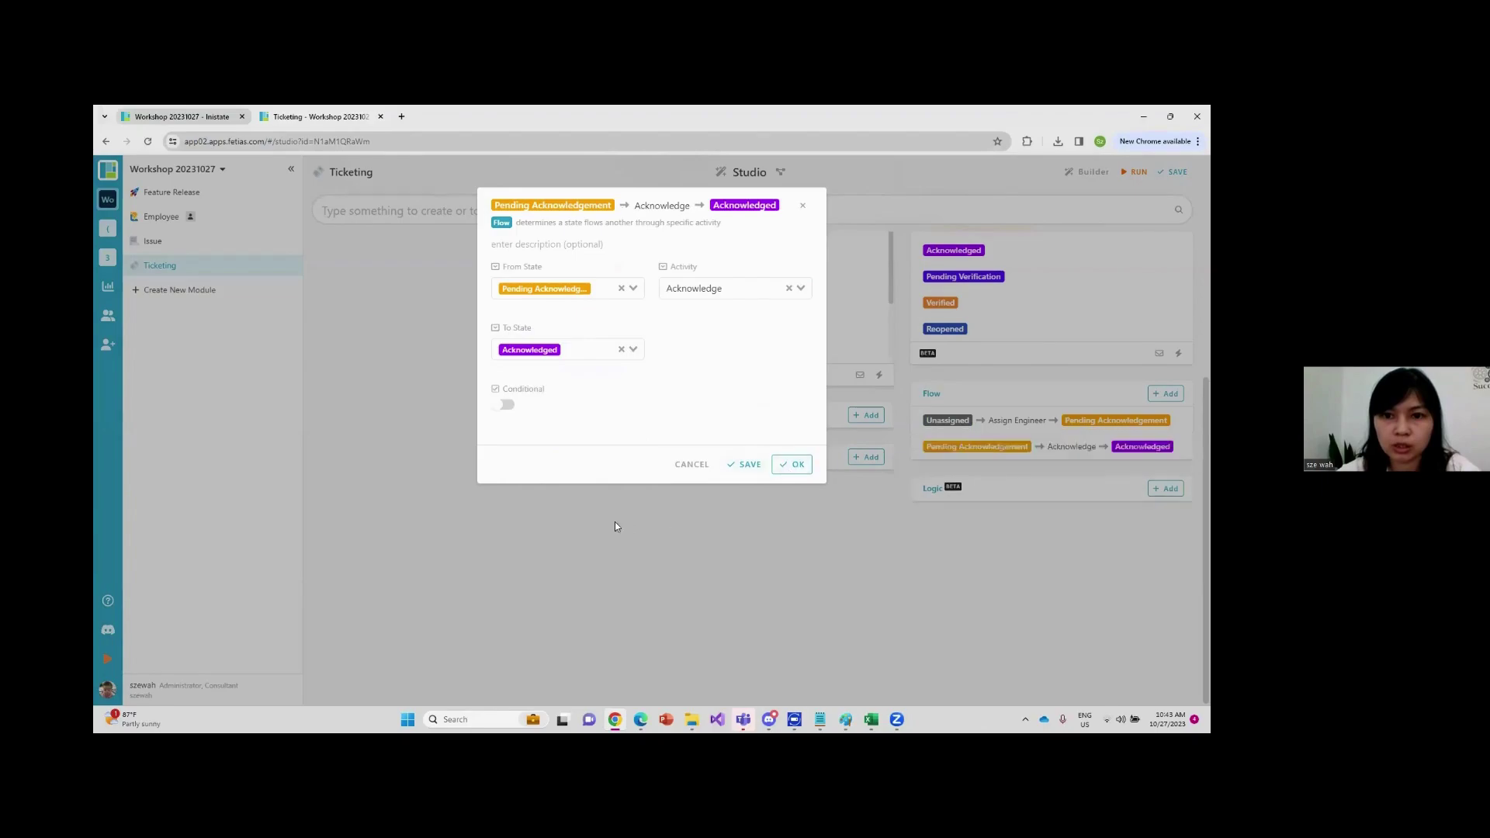
Add a flow from the Acknowledged state through the Done activity to Pending Verification
click(1167, 394)
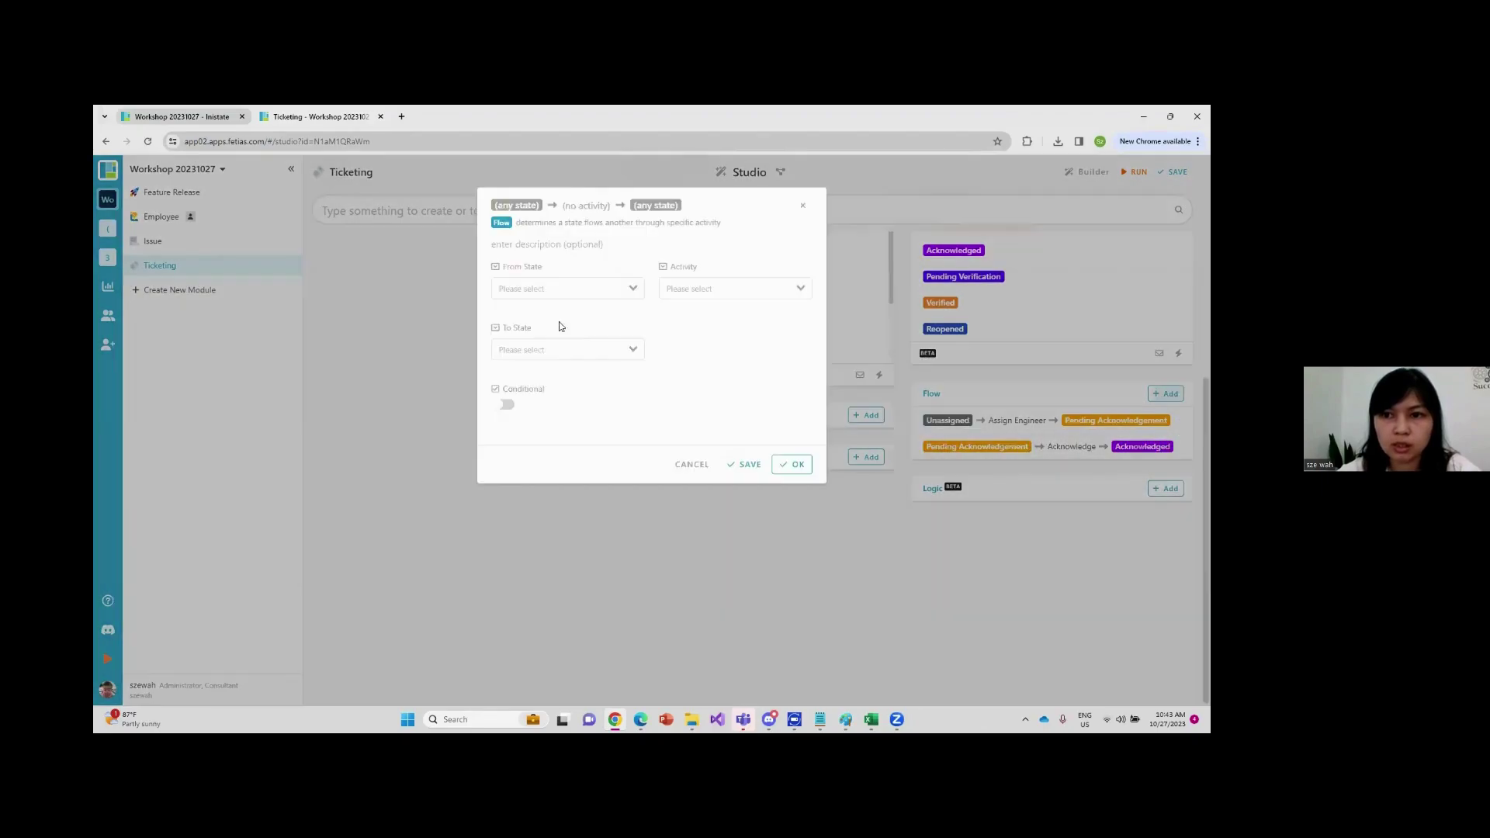
click(566, 288)
click(539, 357)
click(694, 289)
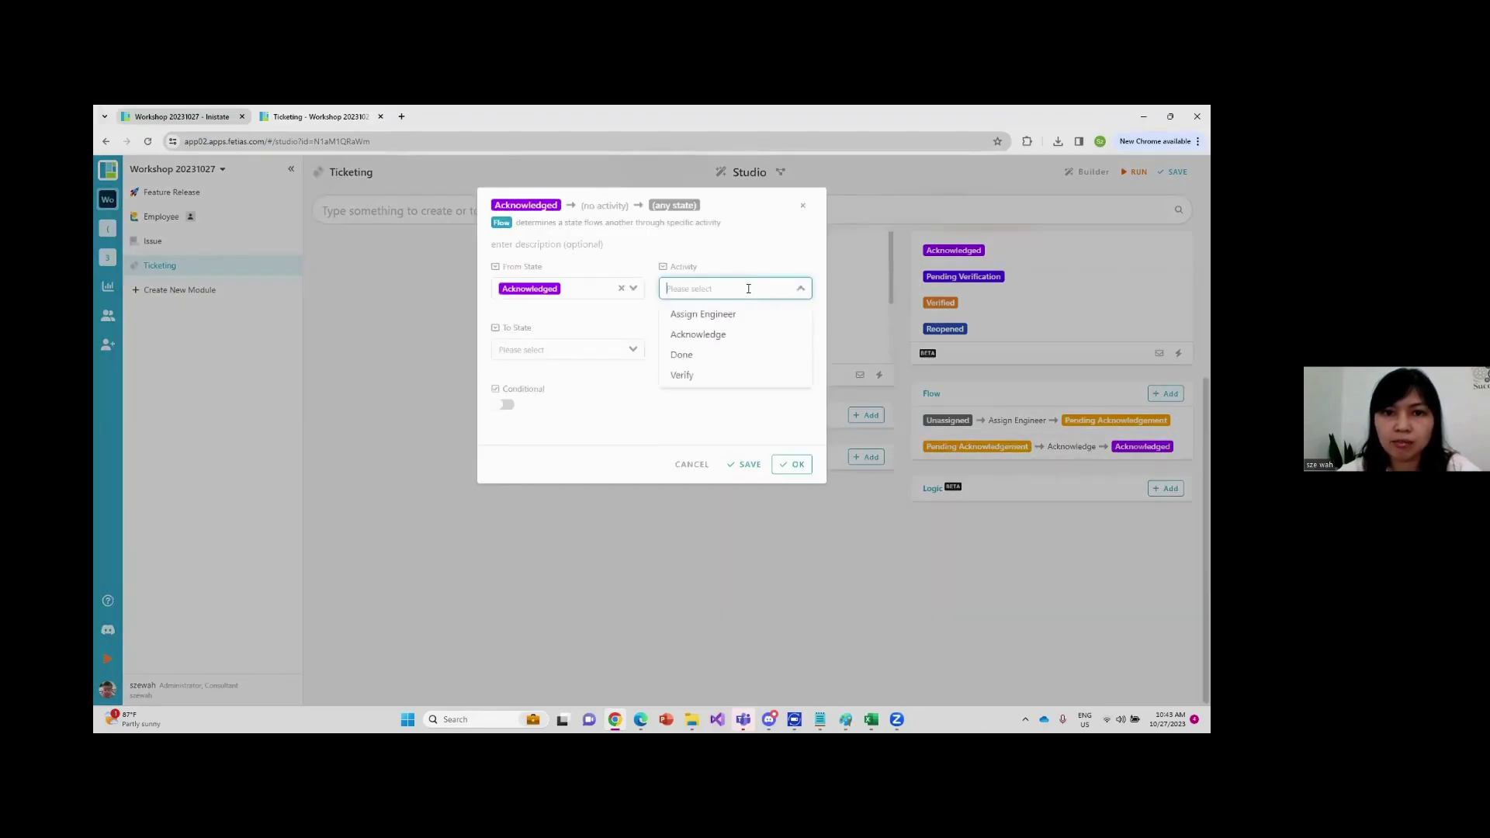
click(702, 368)
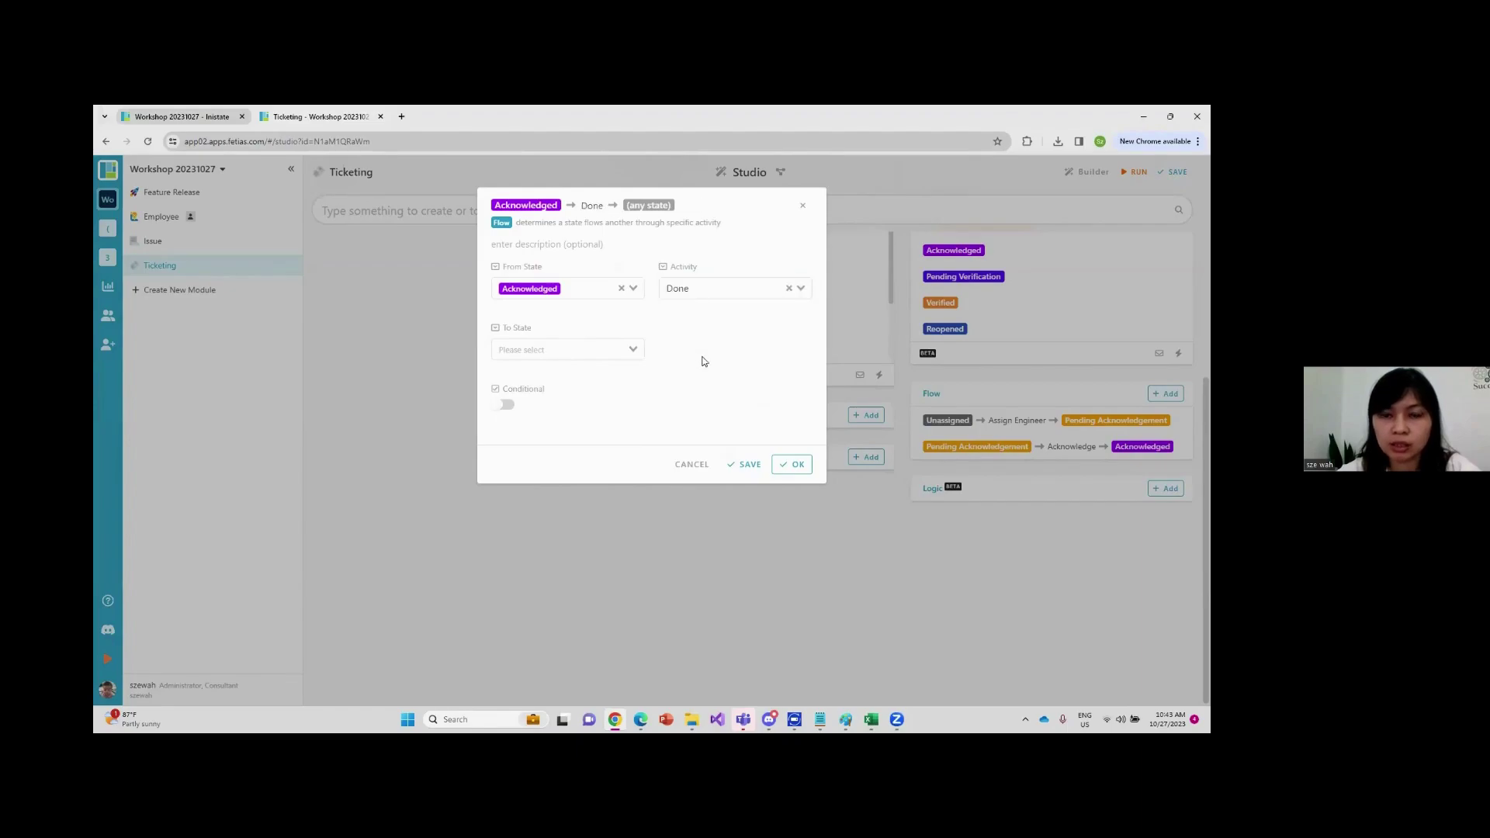
click(589, 351)
click(594, 436)
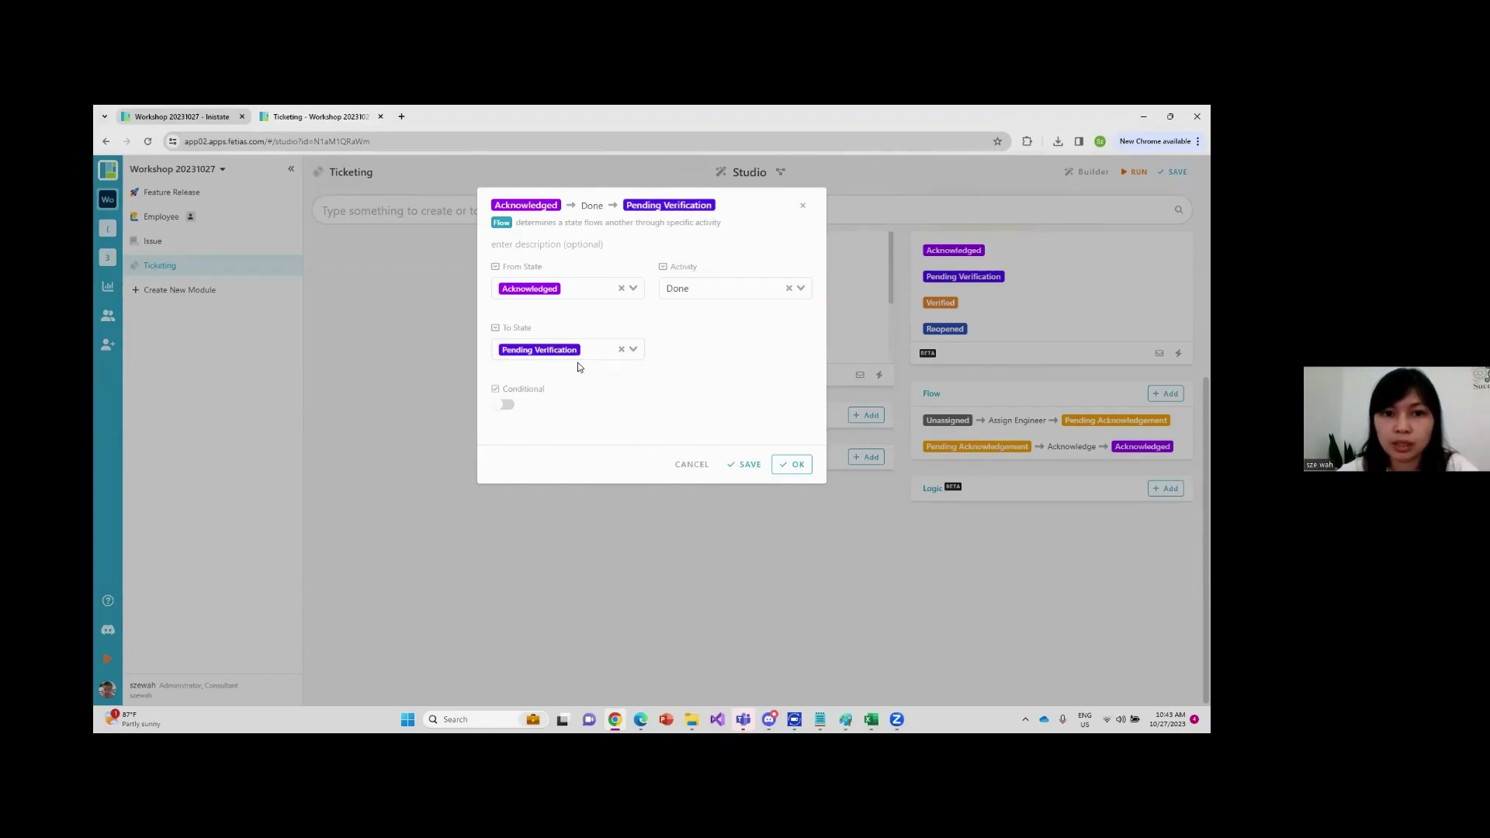
click(799, 464)
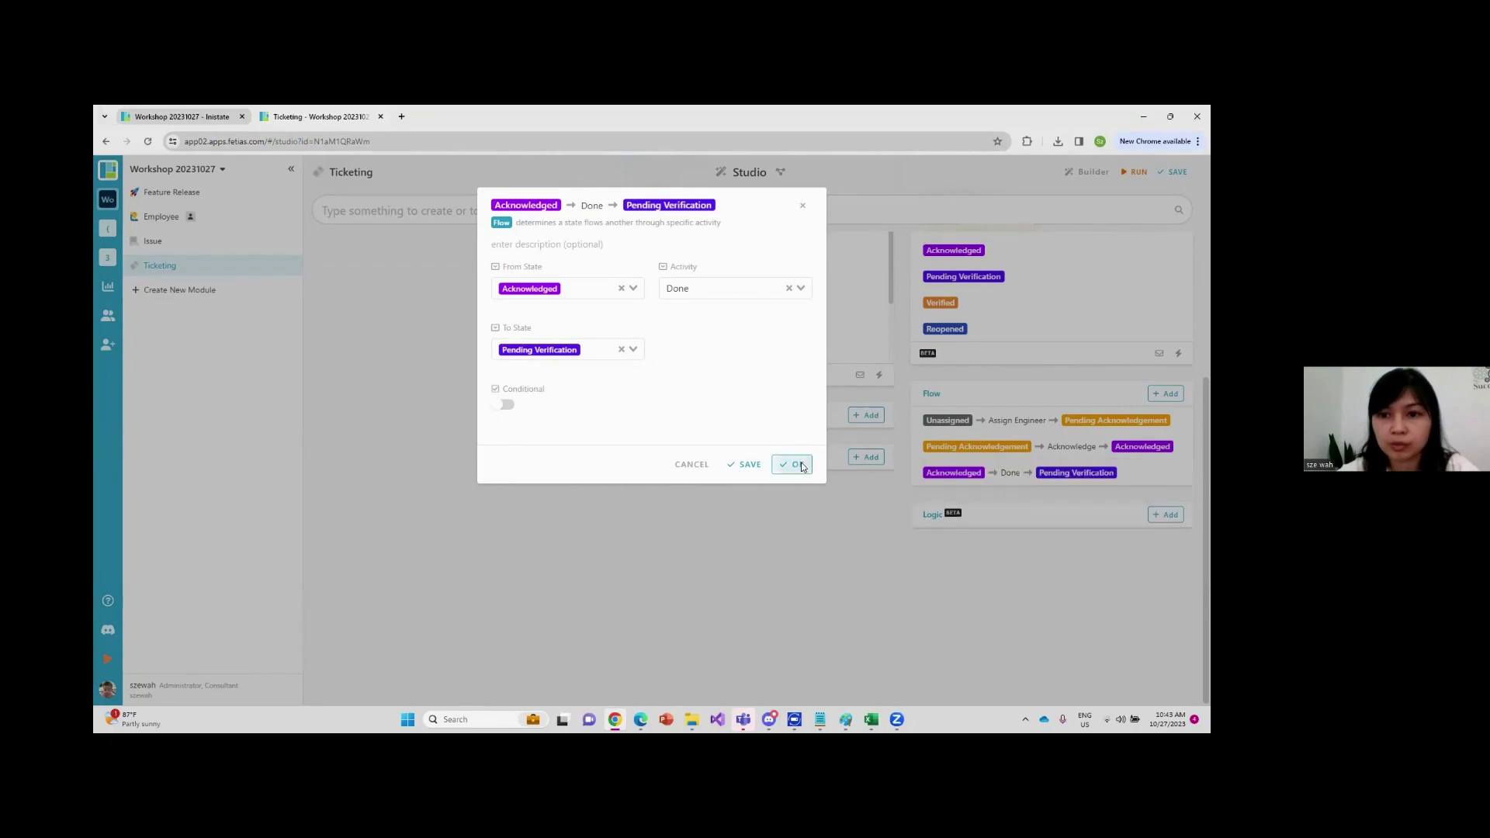
Add a flow from Pending Verification through the Verify activity to Verified, and save the Ticketing module
click(1166, 396)
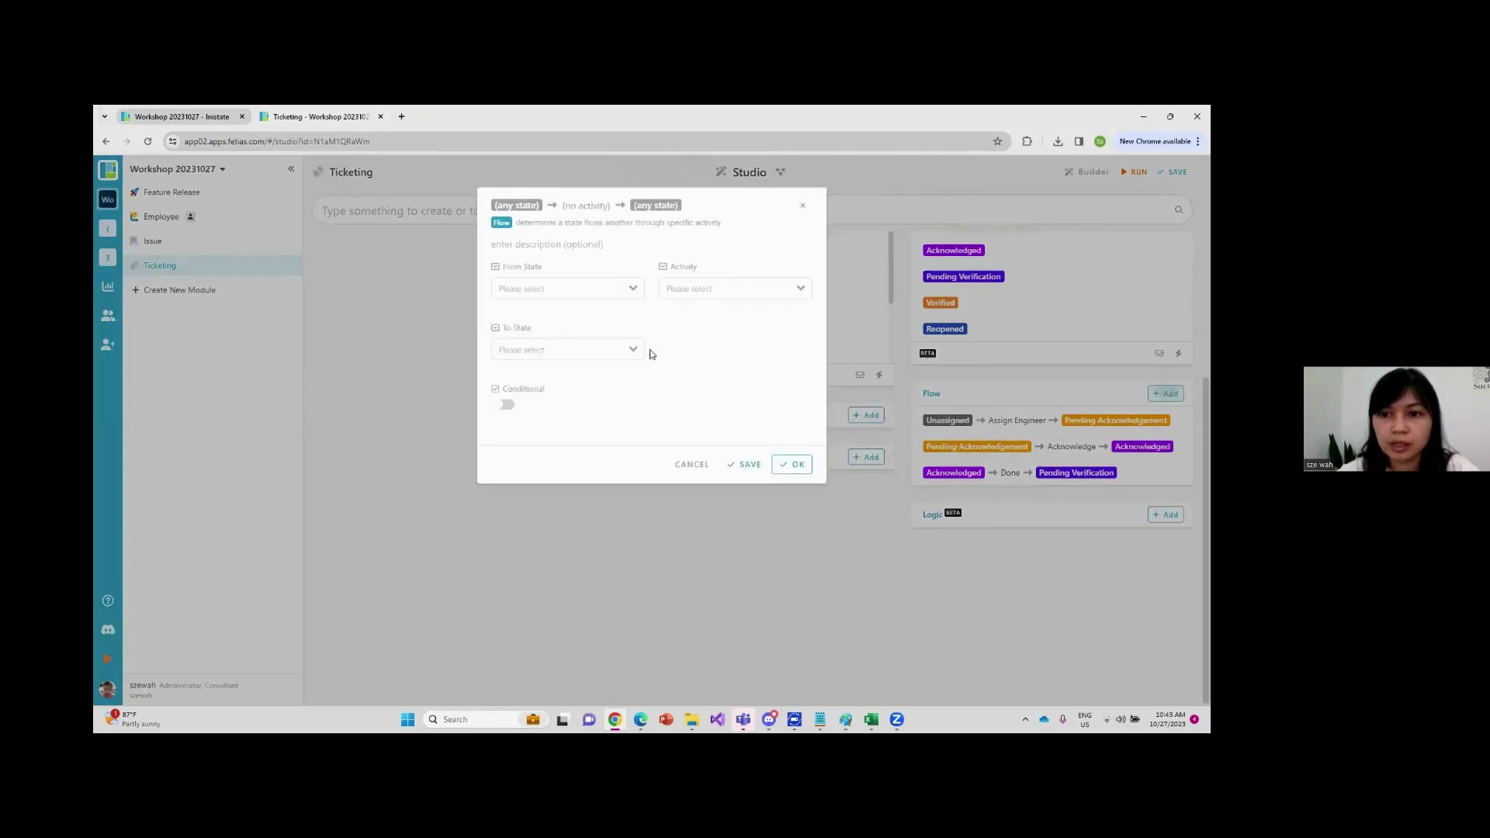
click(585, 286)
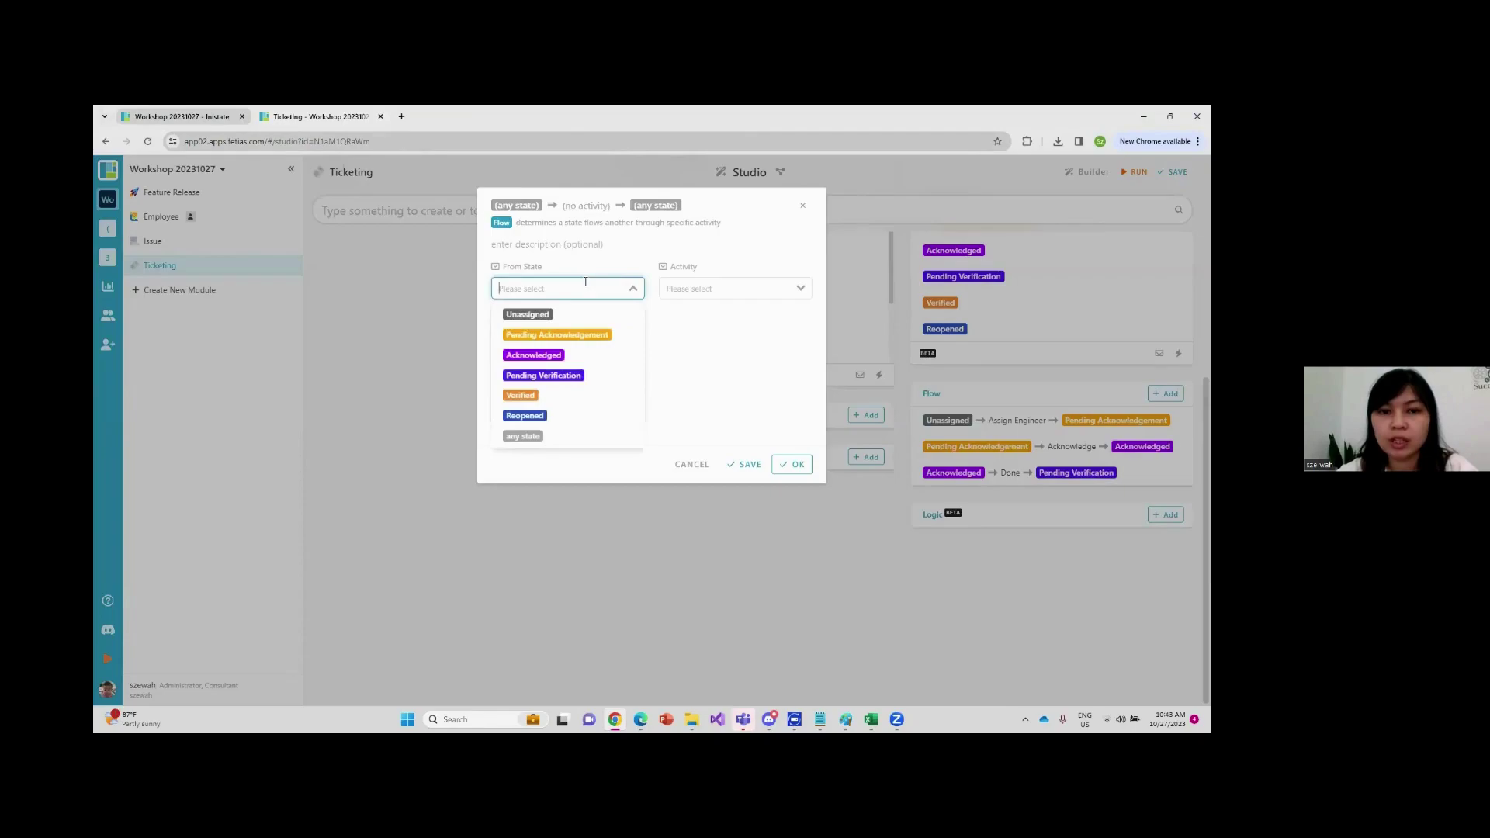
click(568, 379)
click(713, 287)
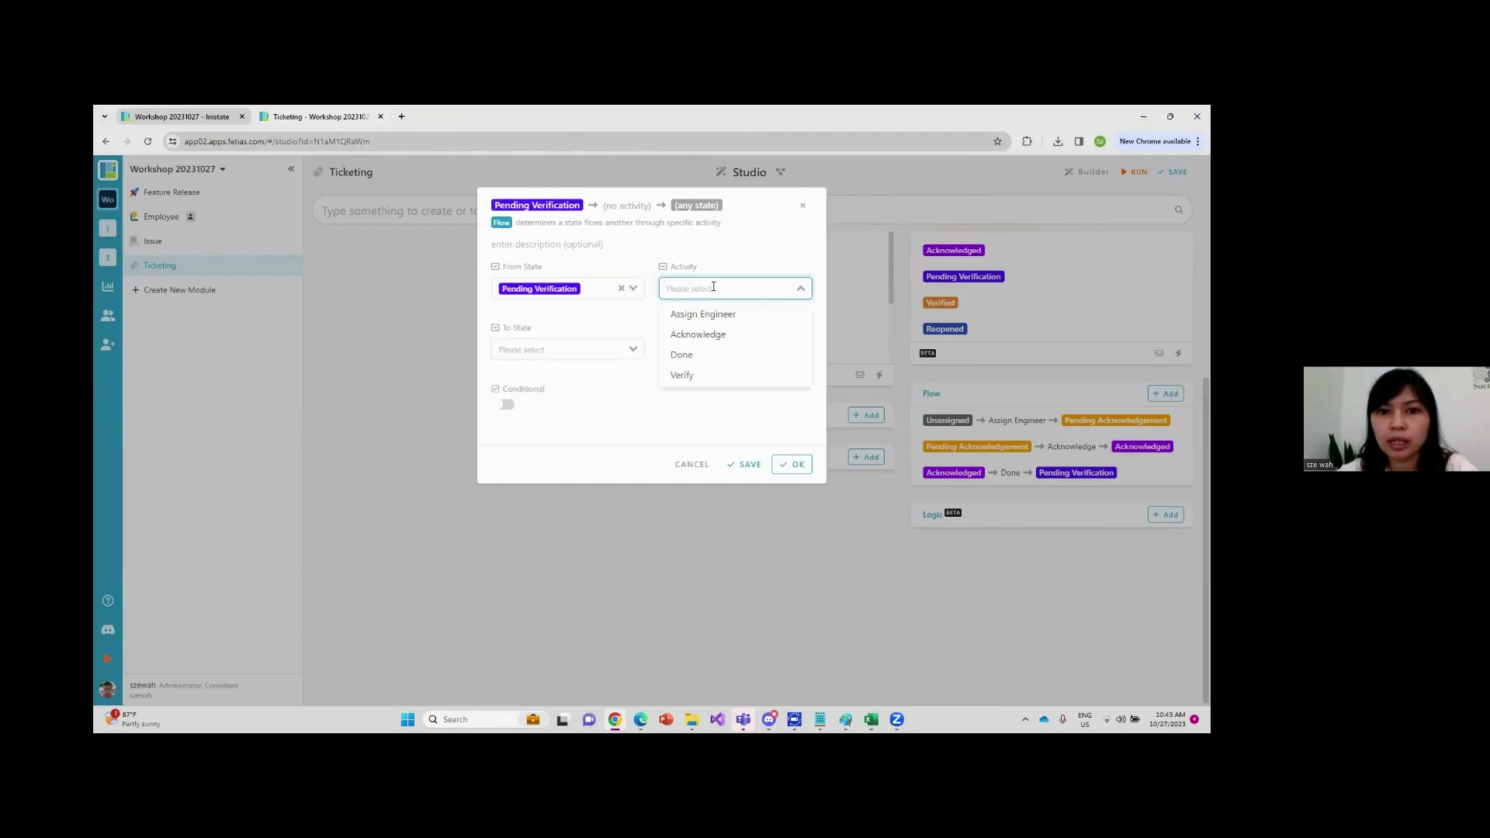
click(698, 376)
click(573, 350)
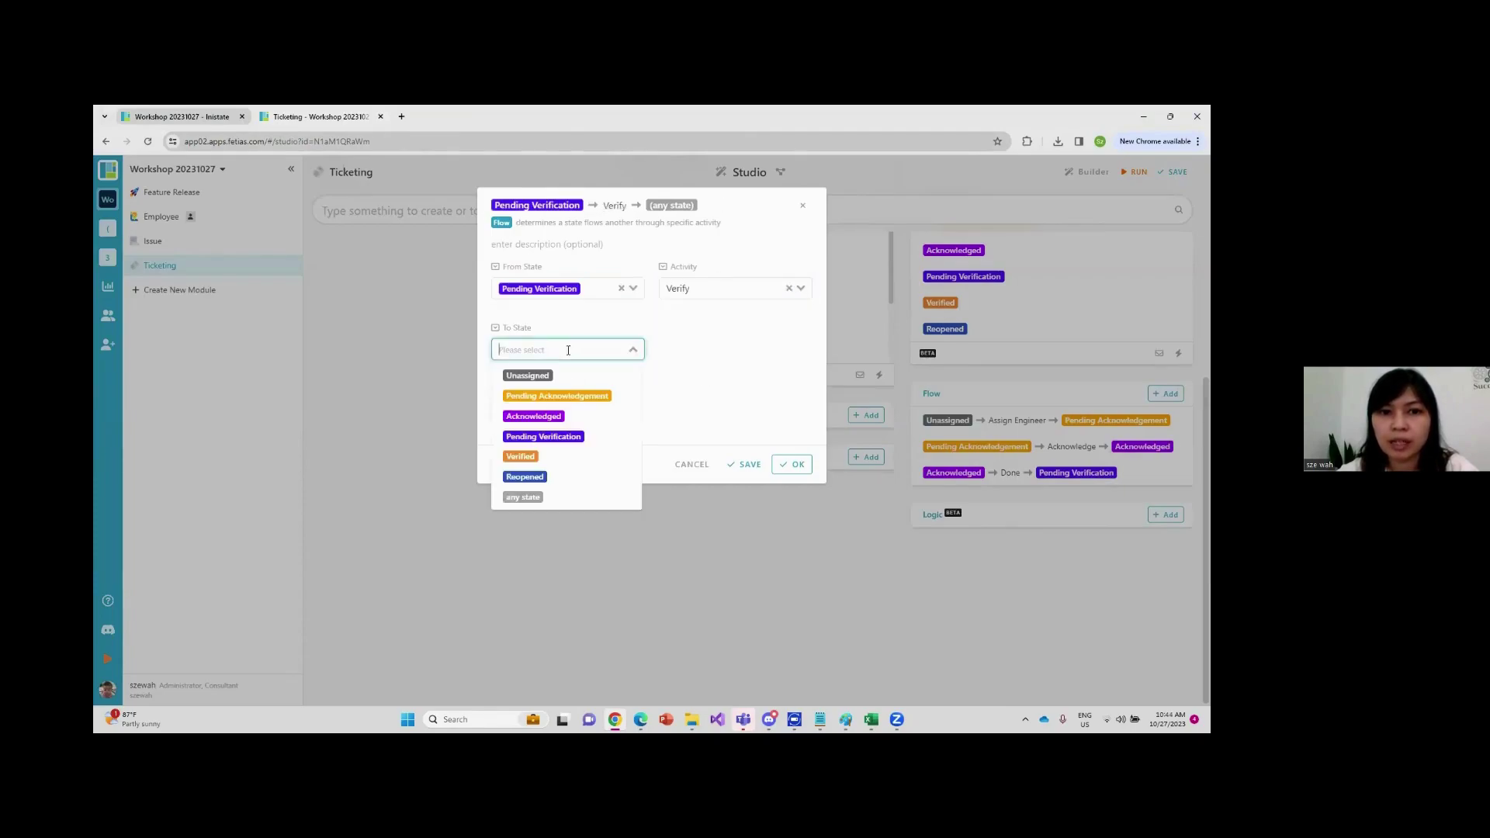
click(567, 458)
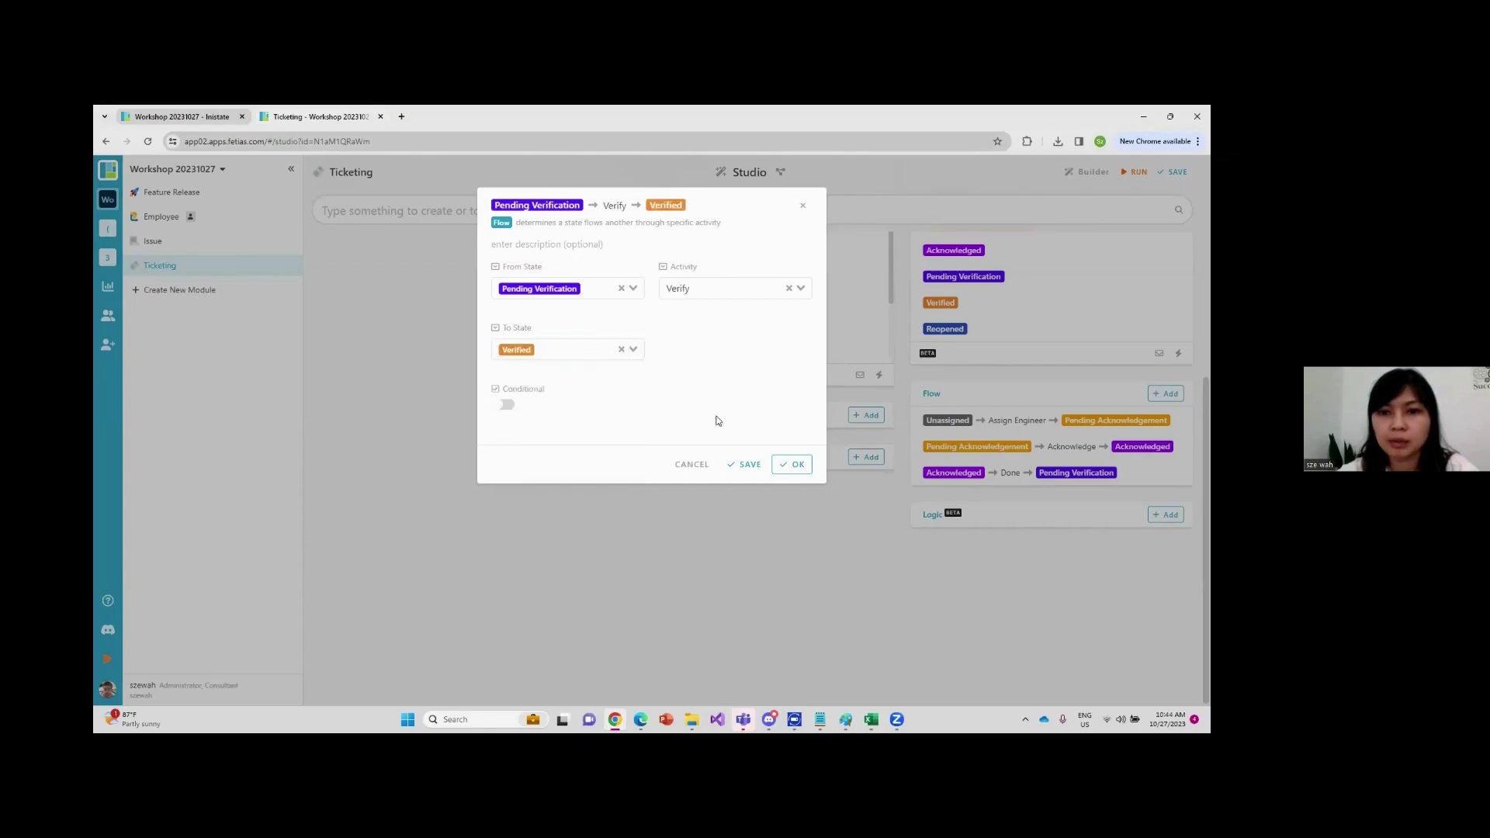
click(796, 464)
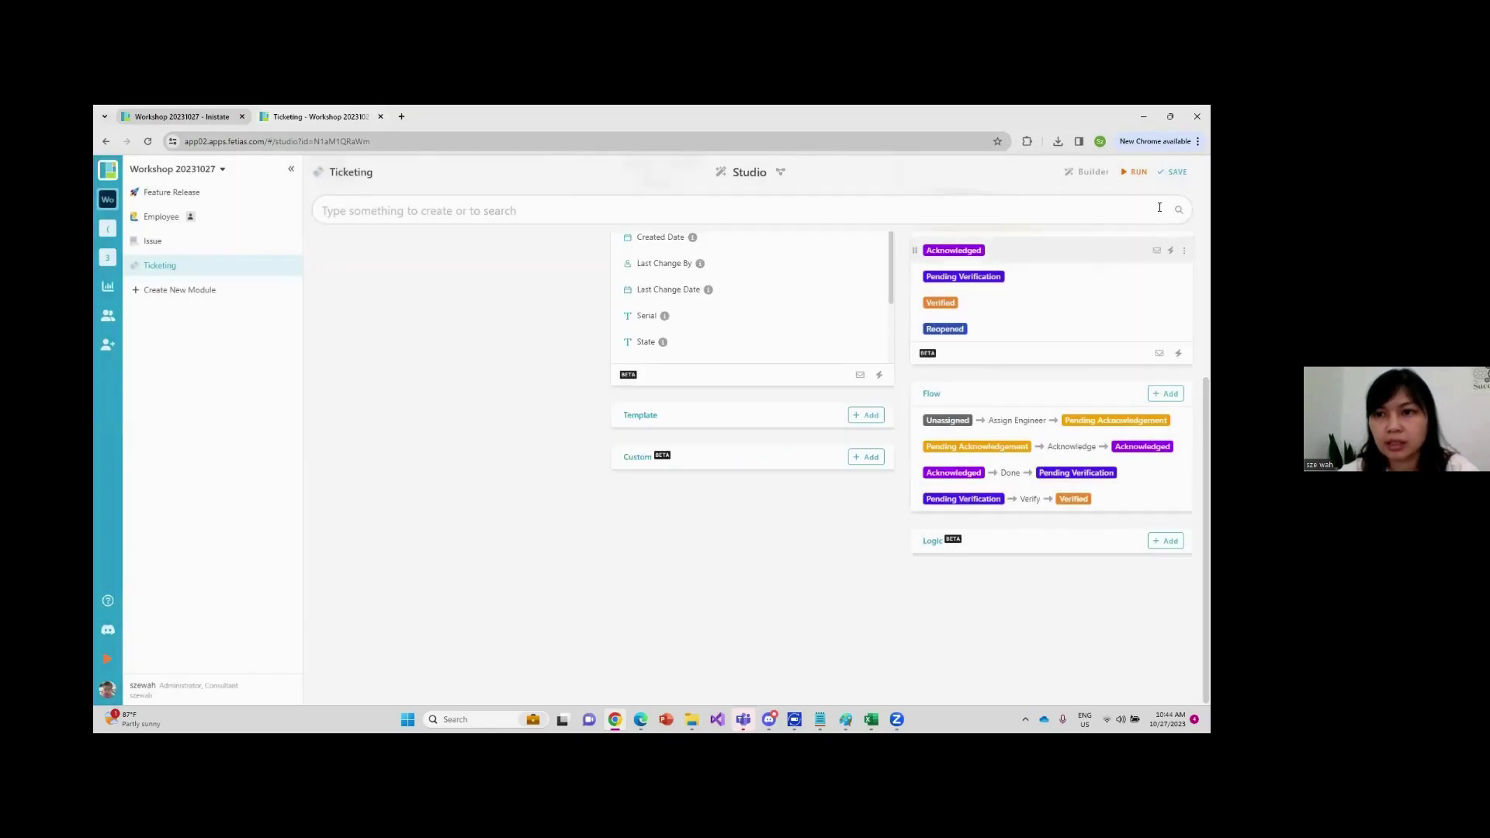
click(1172, 172)
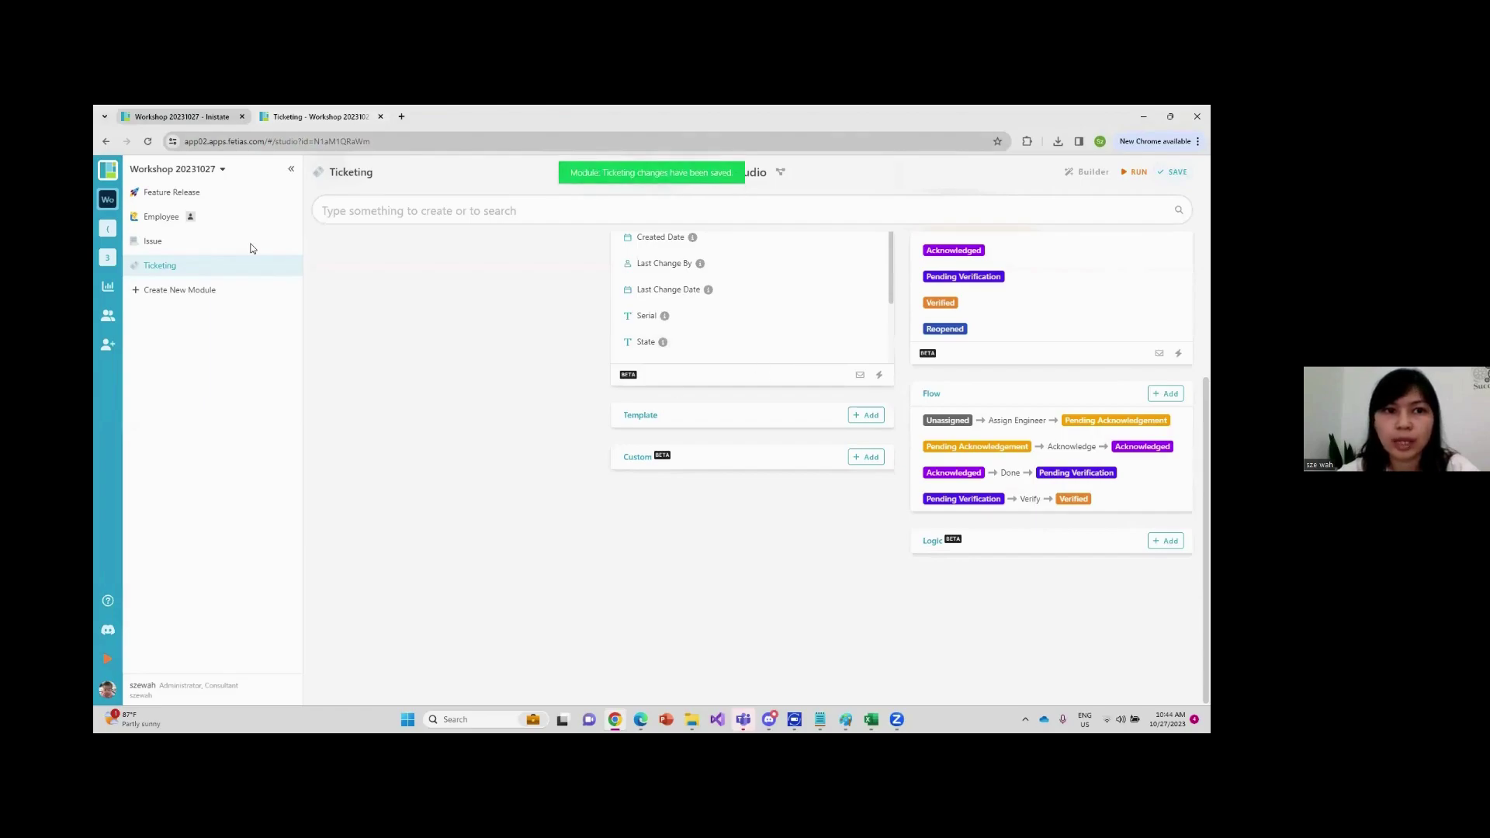
Reload the updated workspace and open the Ticketing module's record list
click(202, 124)
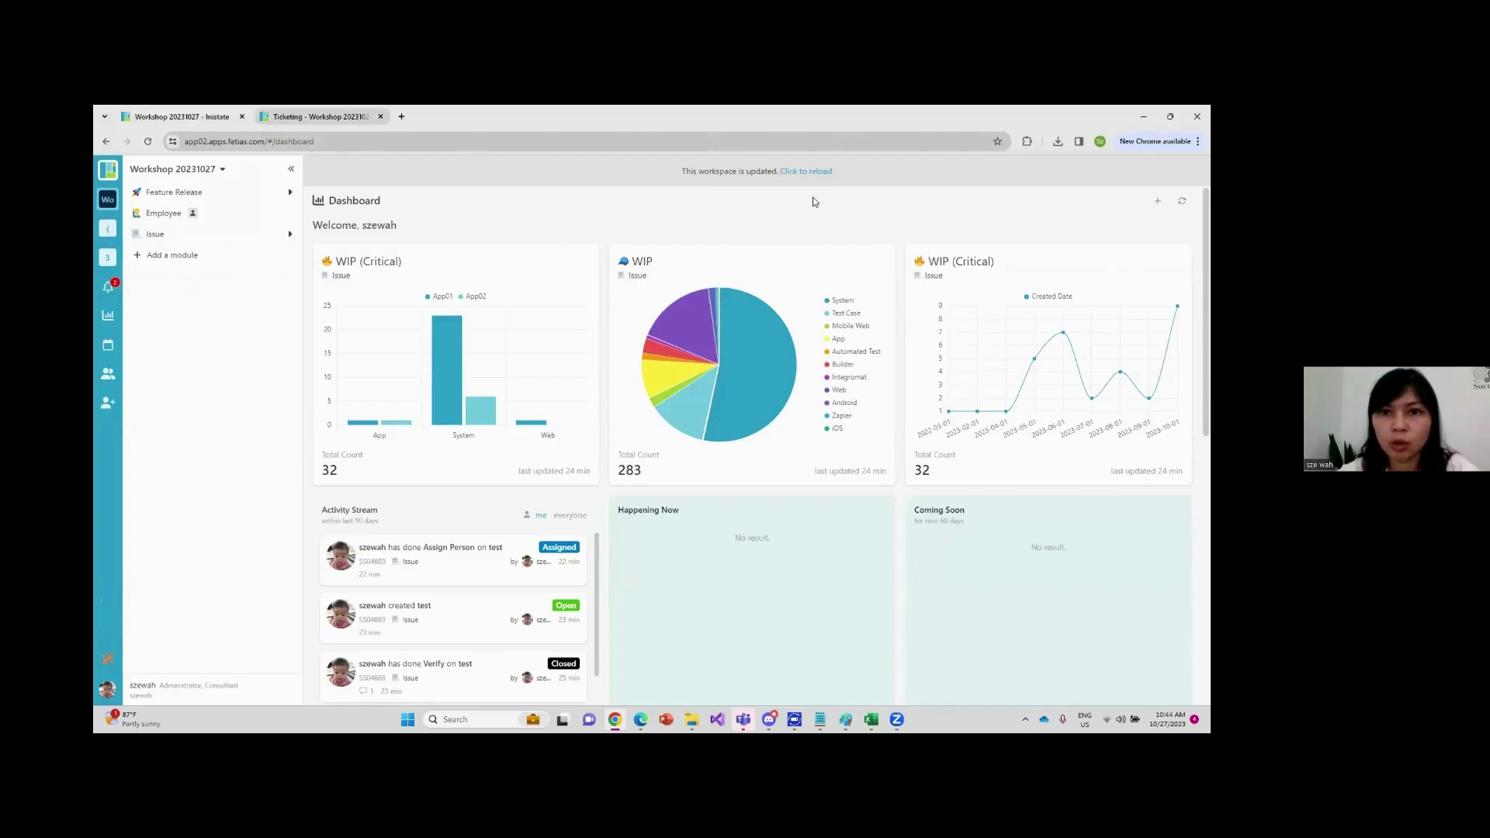
click(811, 171)
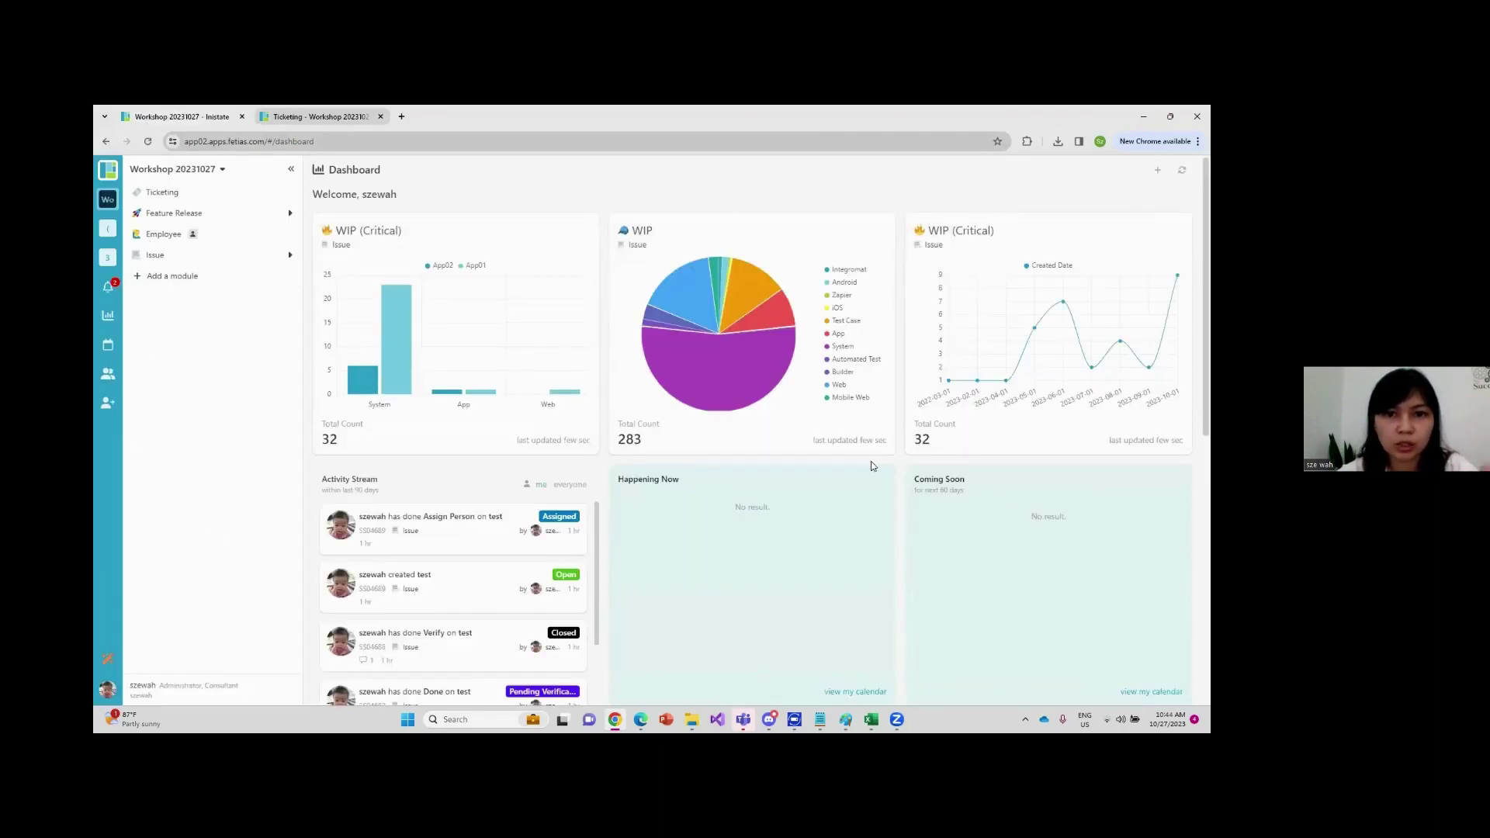
click(178, 256)
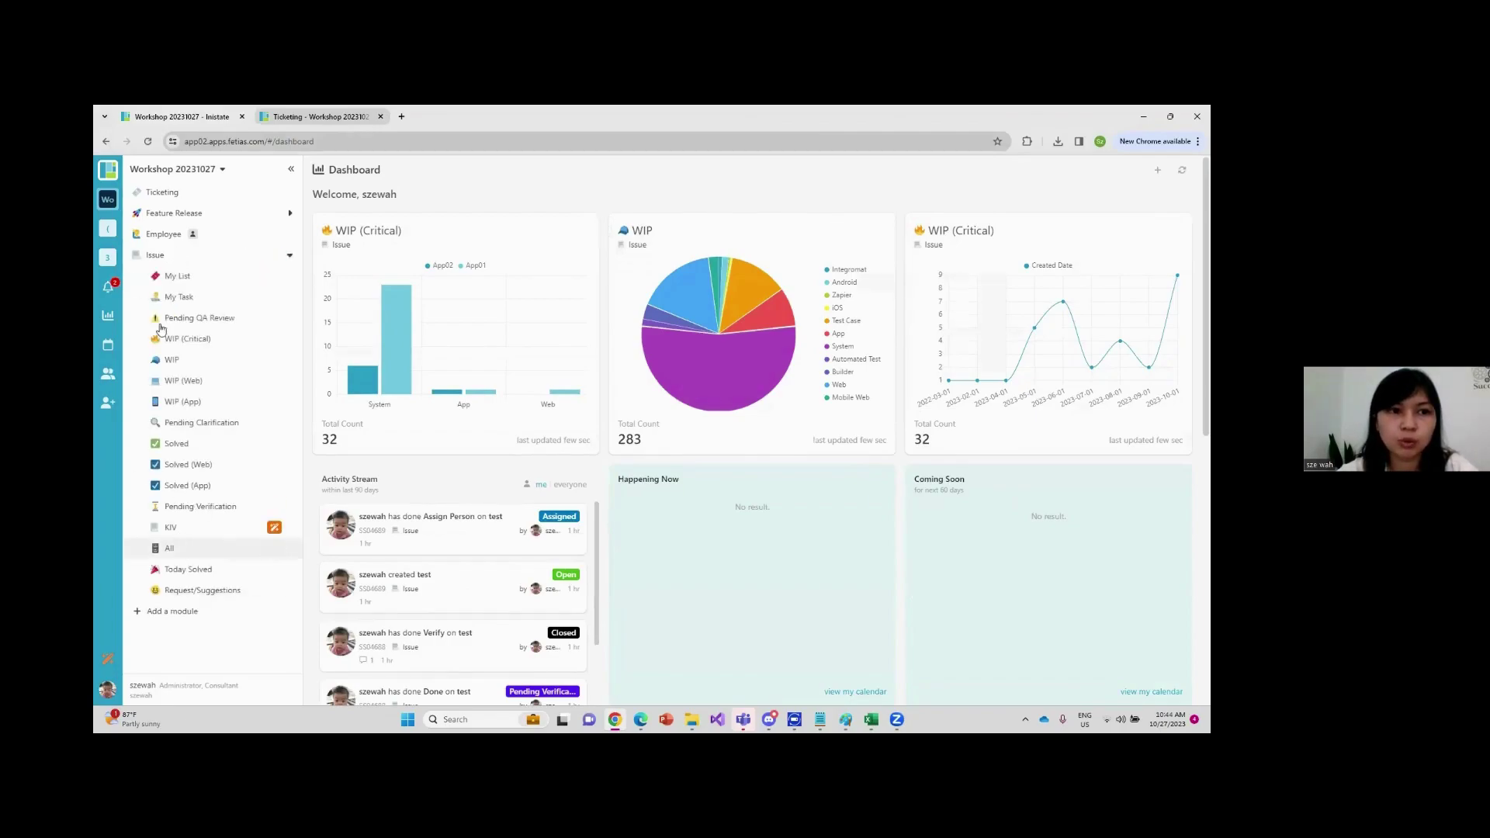
click(174, 256)
click(167, 193)
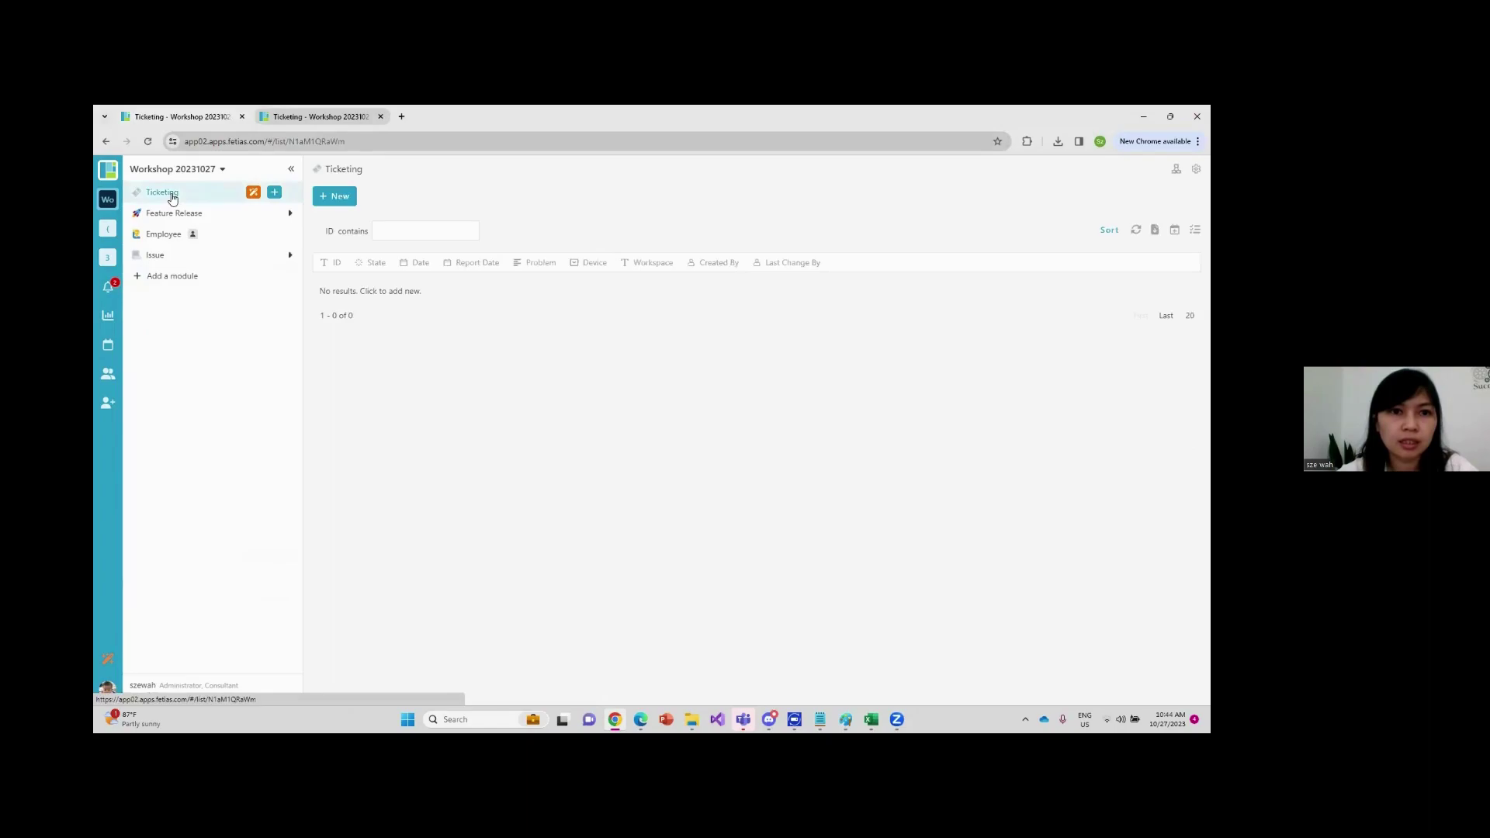
Create a ticket with all form fields left blank, and examine the Ticketing module's workflow diagram
click(337, 197)
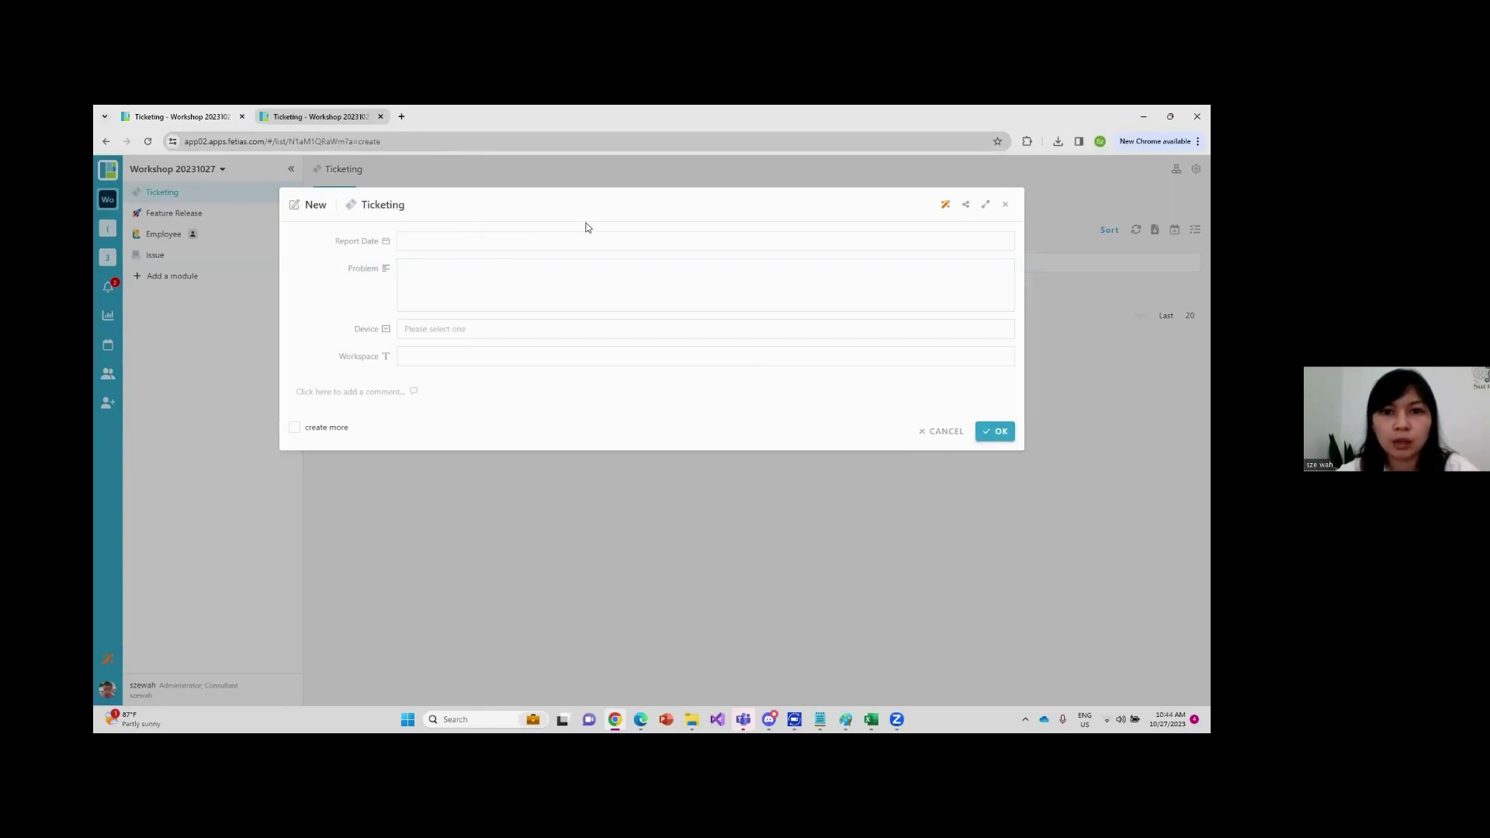
click(997, 432)
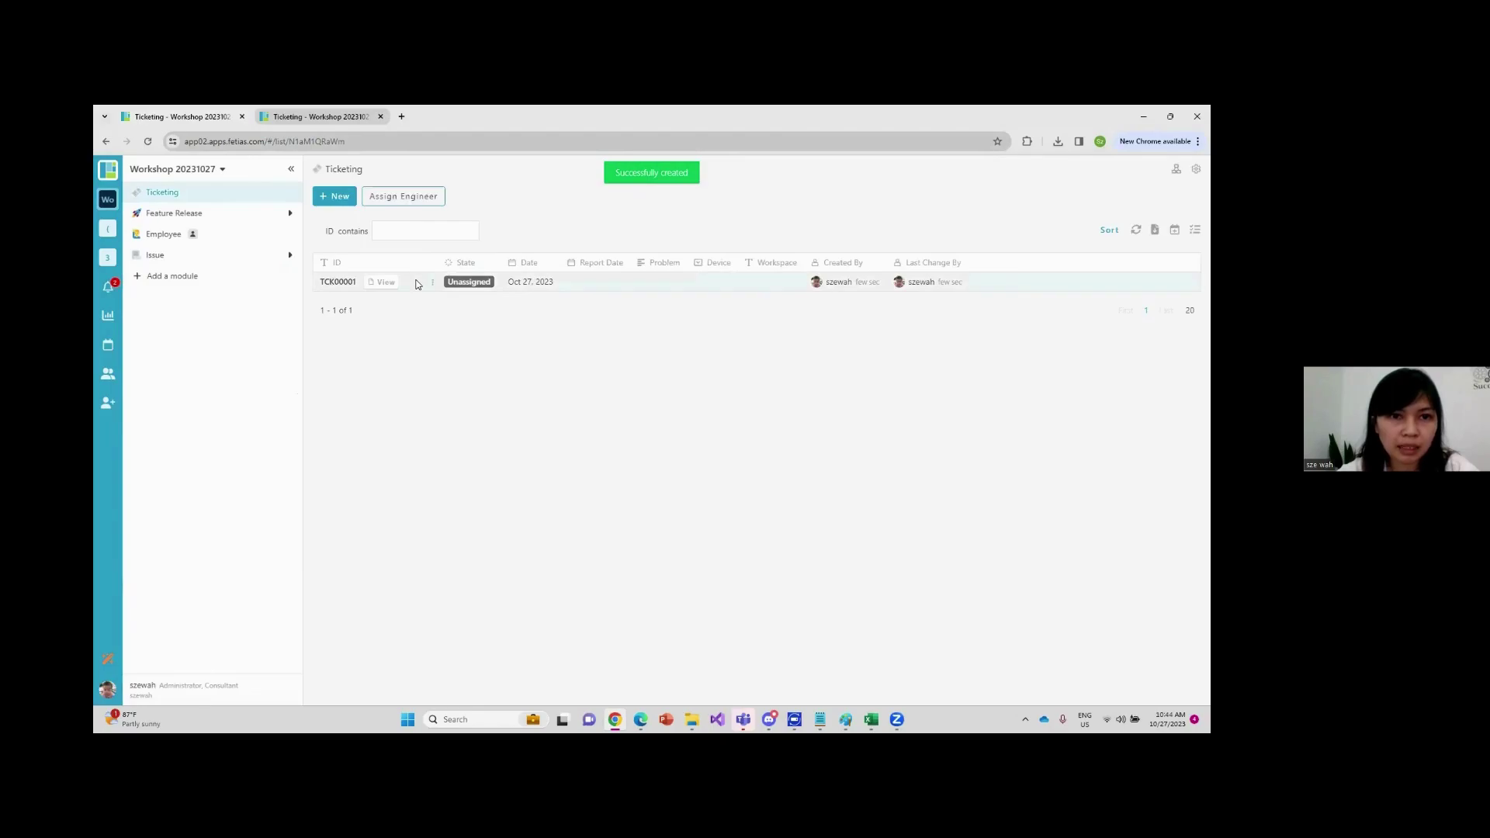
click(323, 113)
click(181, 121)
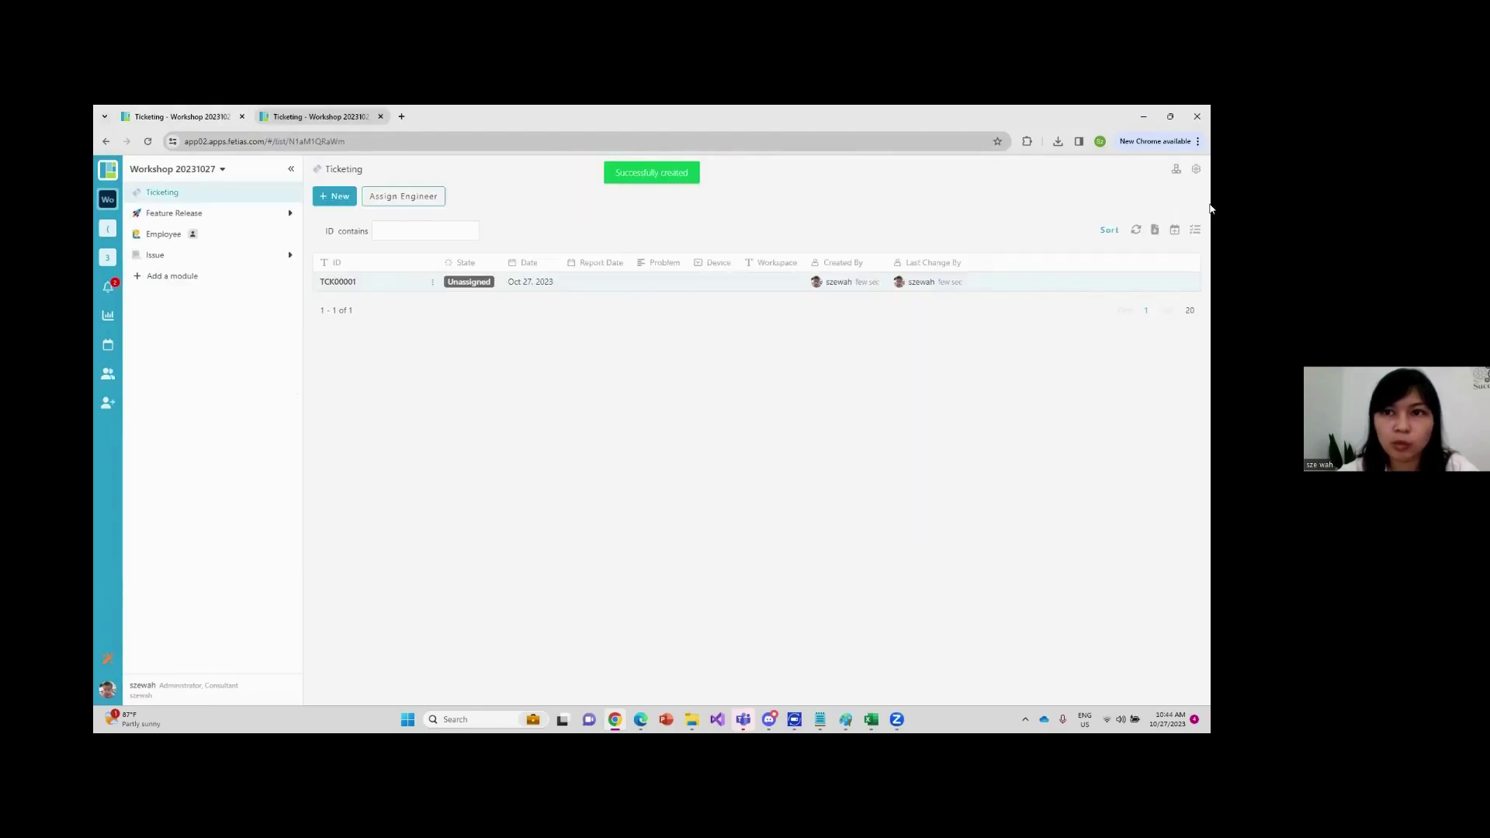
click(1174, 171)
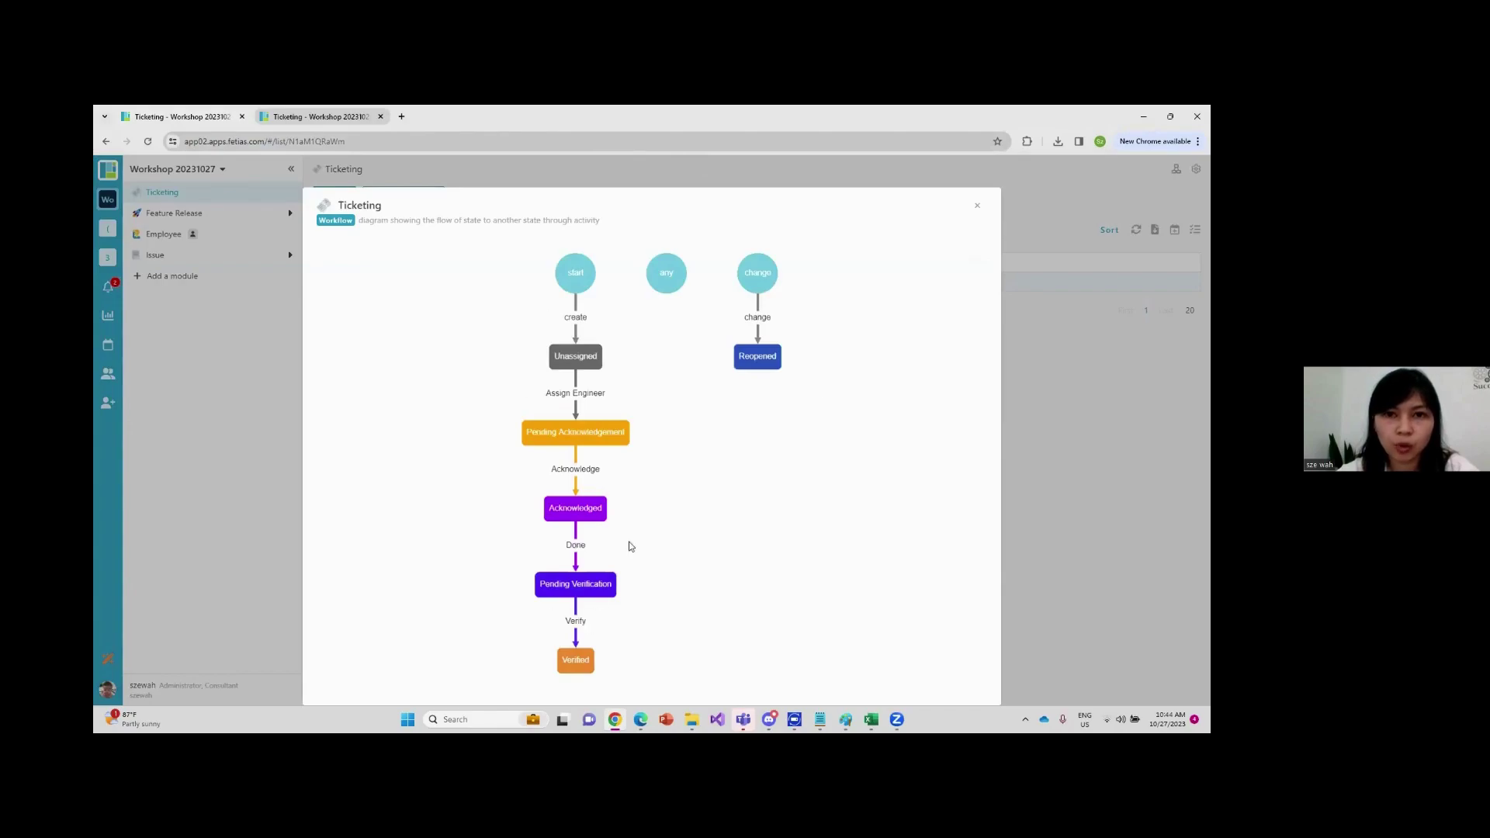
click(977, 205)
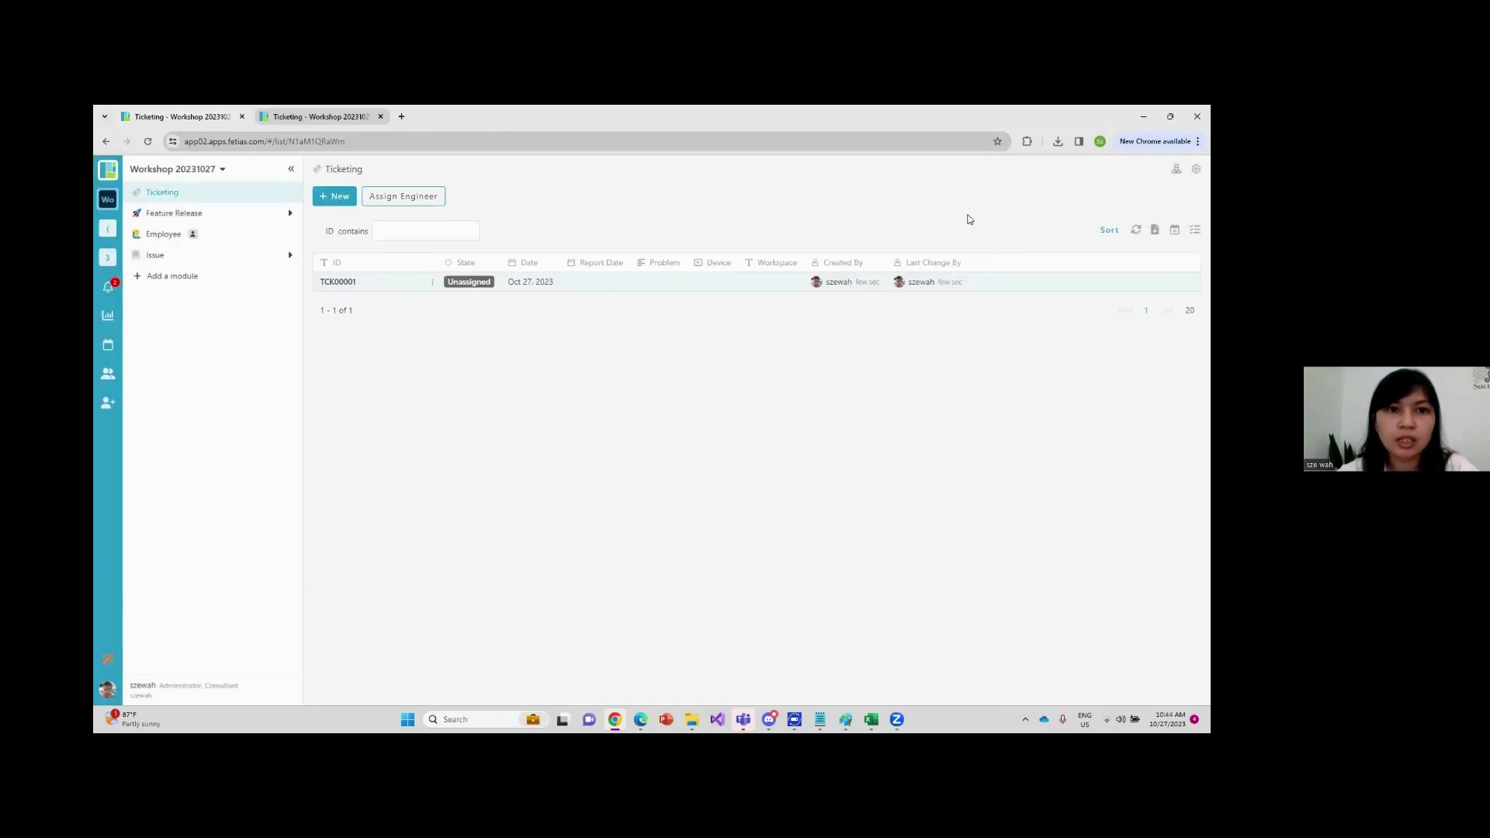
Perform the Assign Engineer and Acknowledge activities on the new ticket
click(402, 201)
click(996, 319)
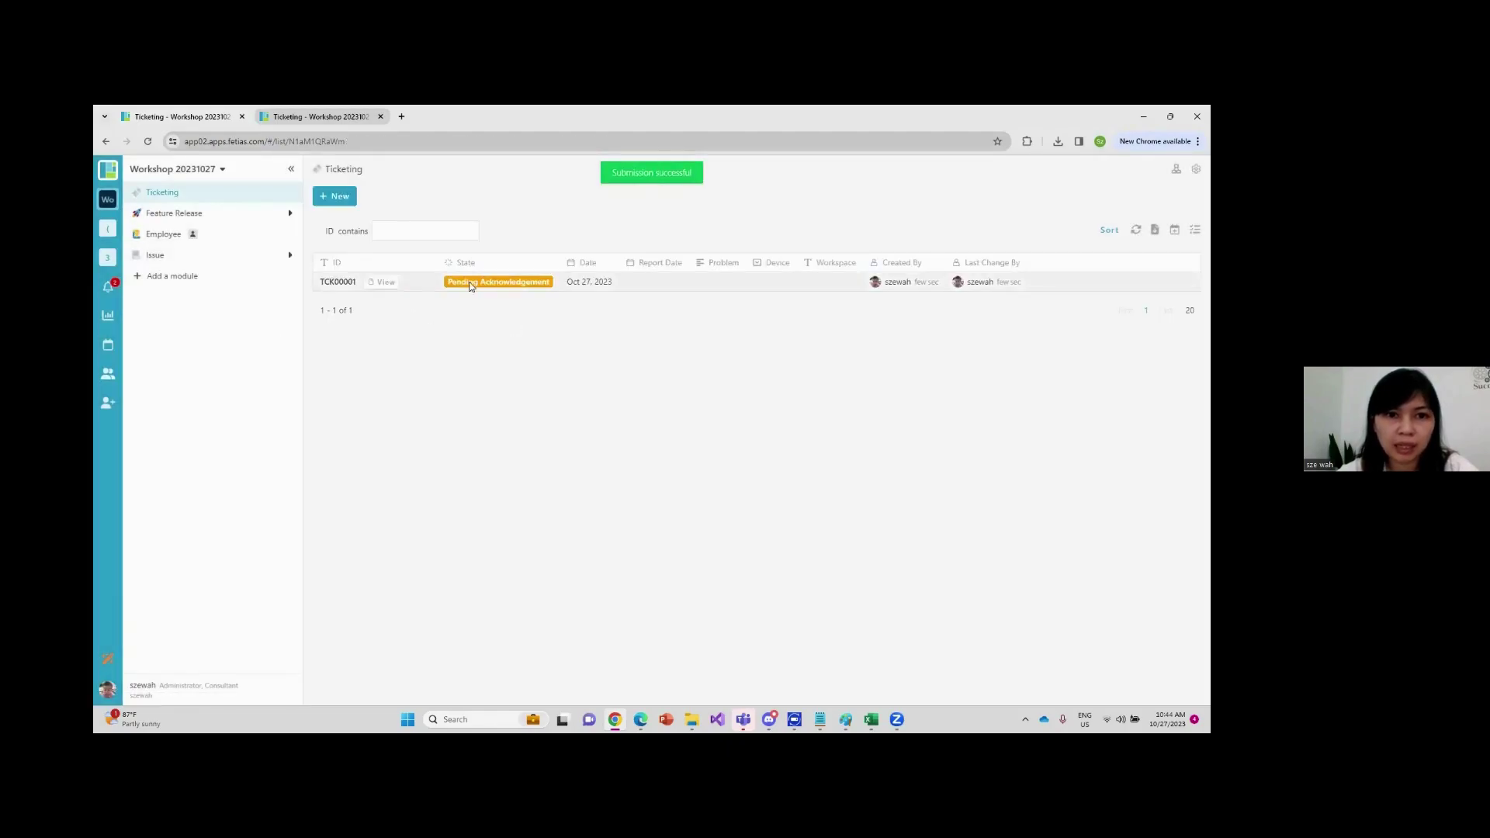
click(392, 196)
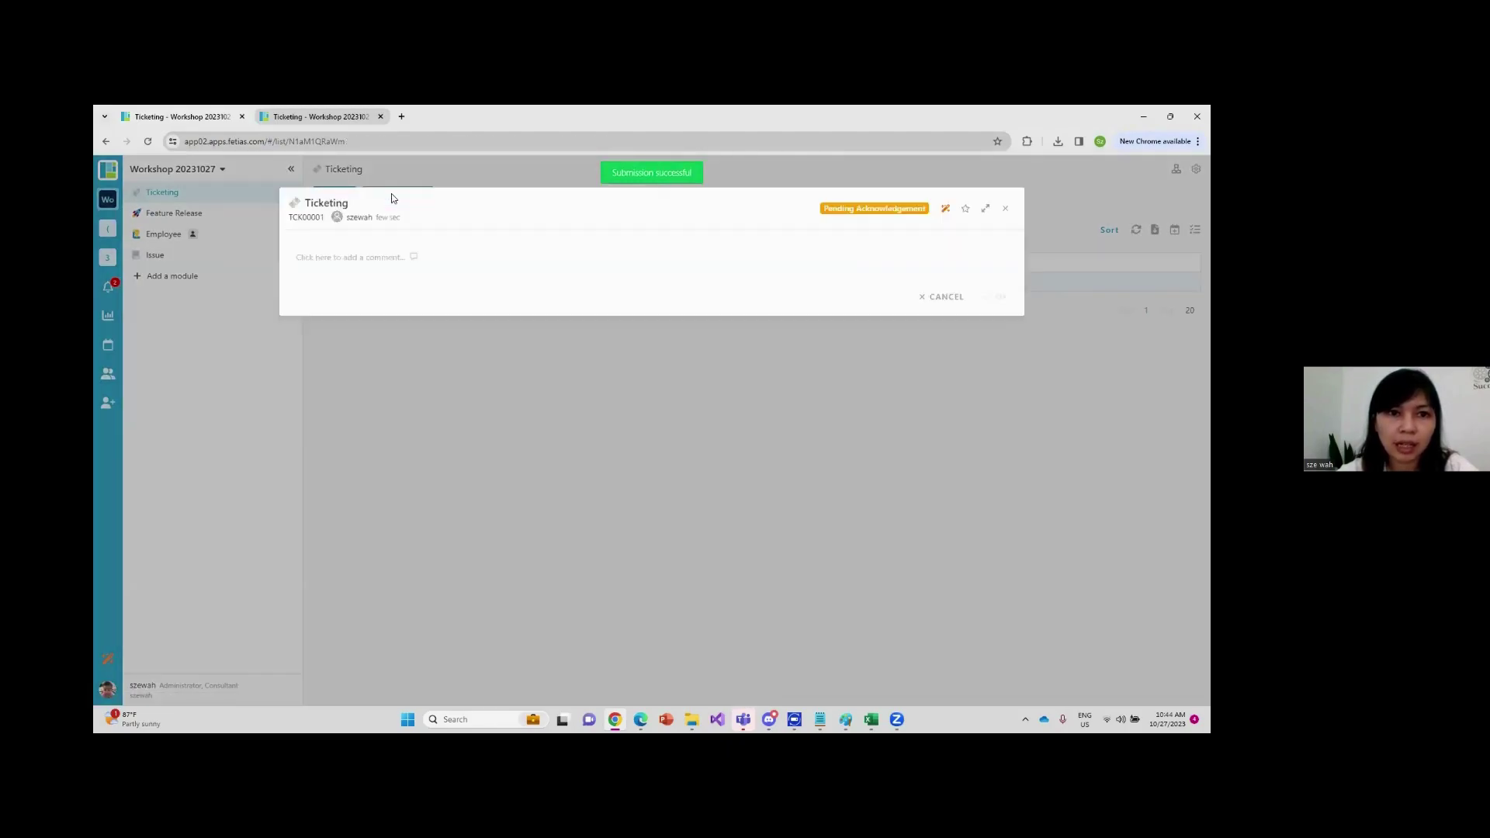
click(996, 318)
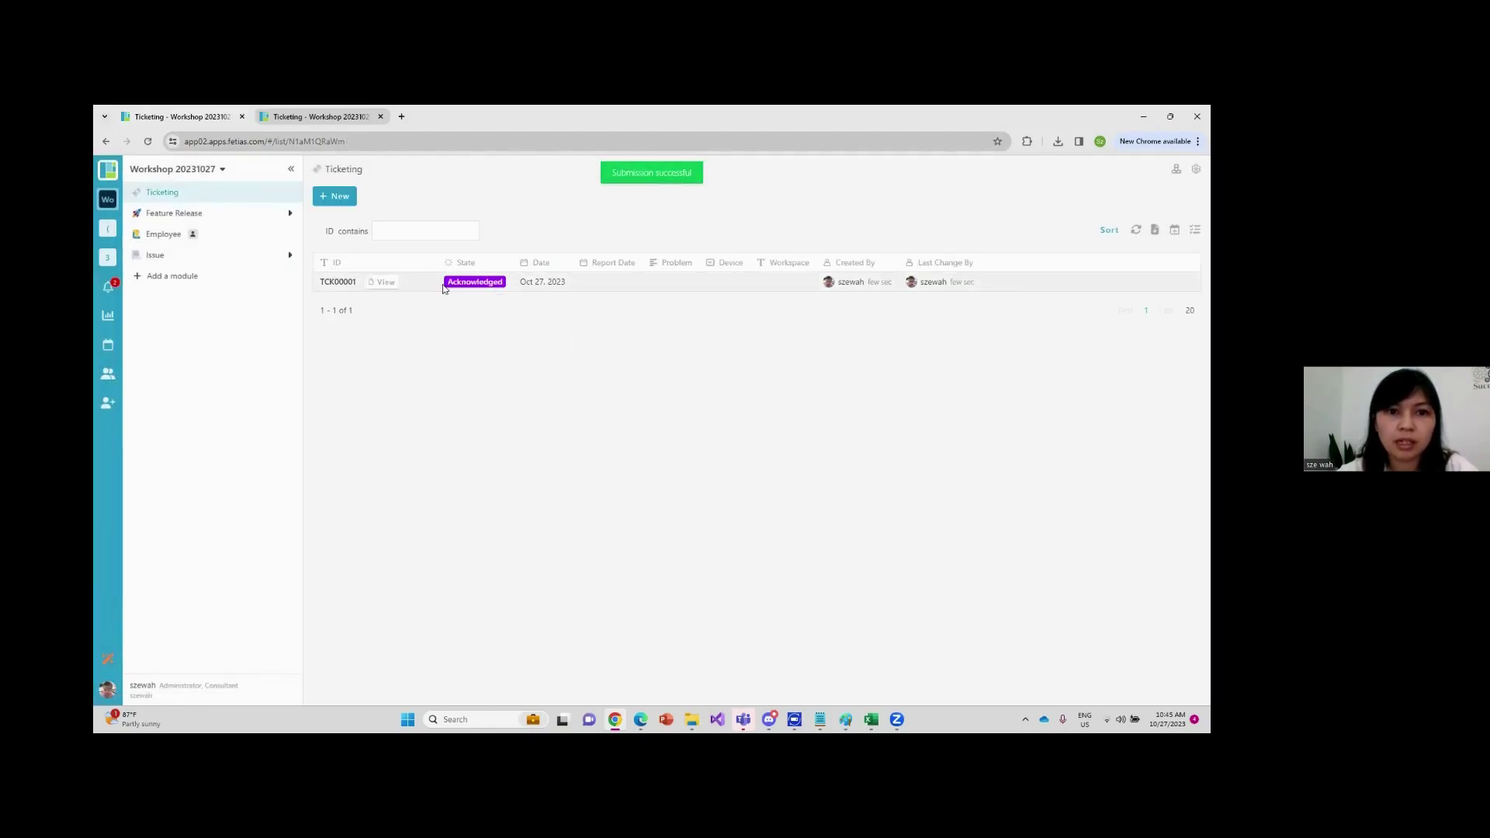
Perform the Done and Verify activities on the acknowledged ticket
click(425, 289)
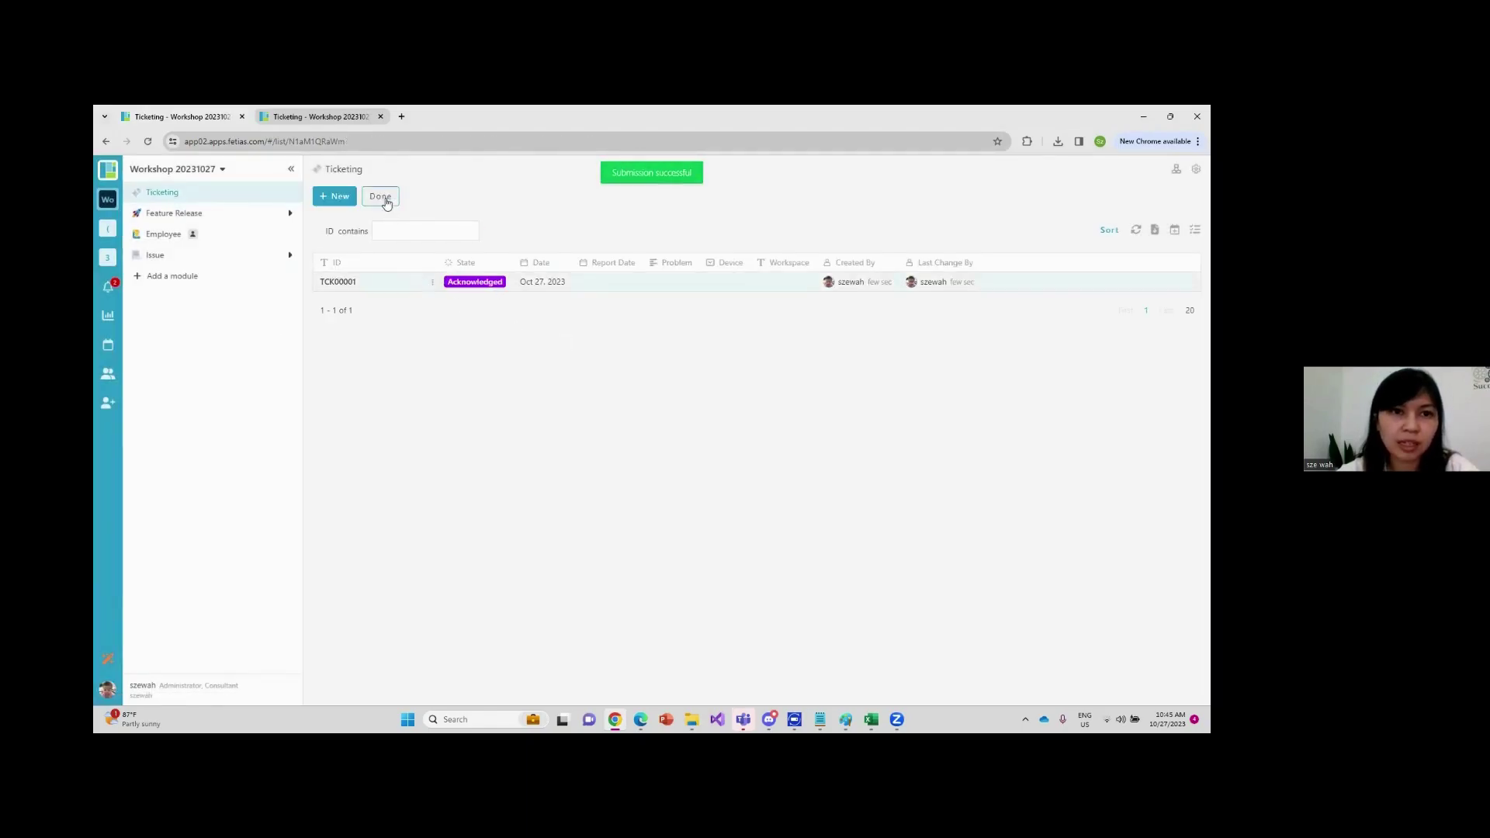
click(381, 196)
click(996, 319)
click(425, 289)
click(381, 196)
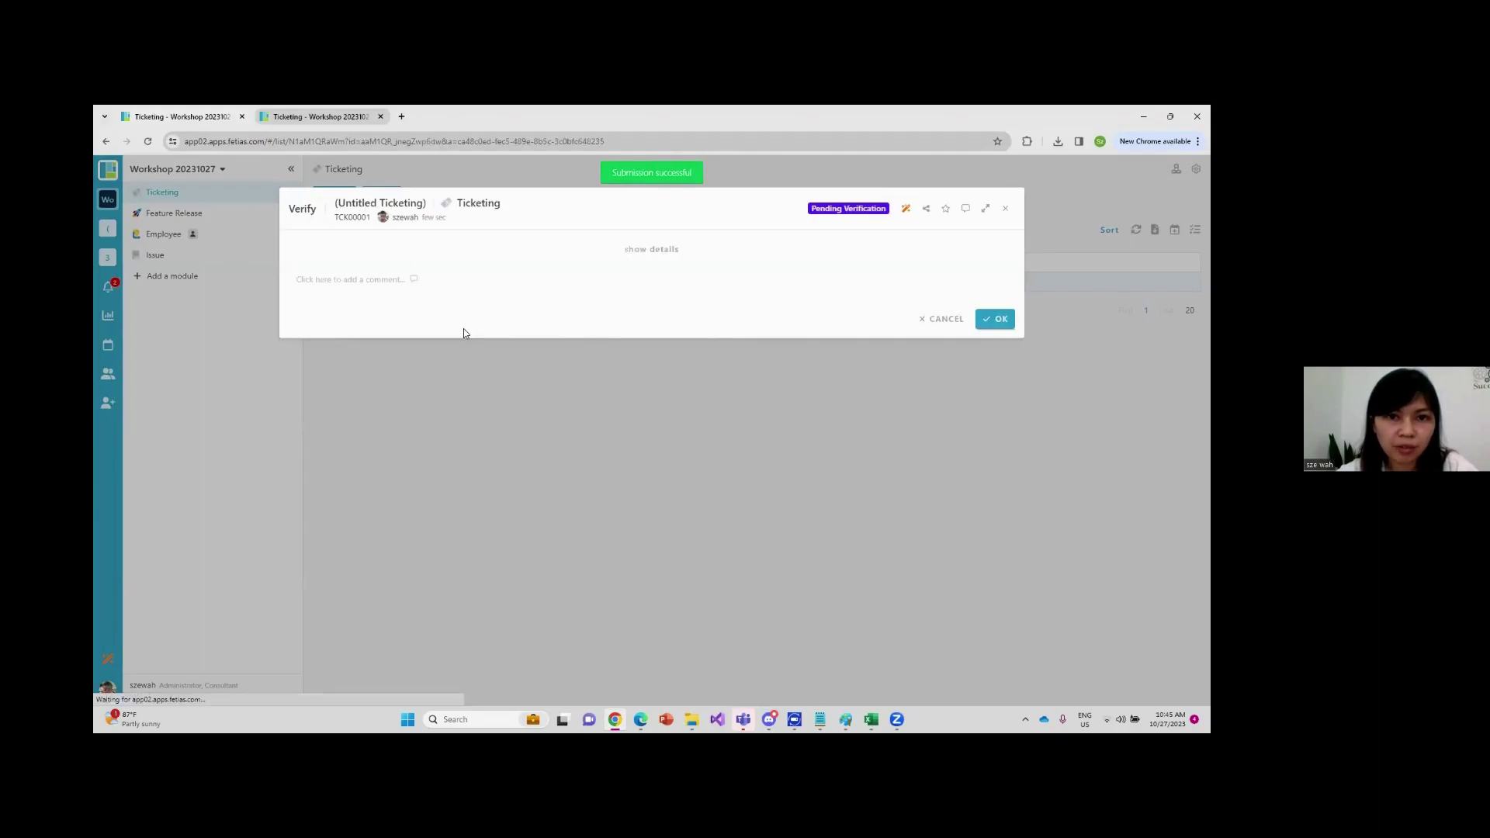
click(993, 319)
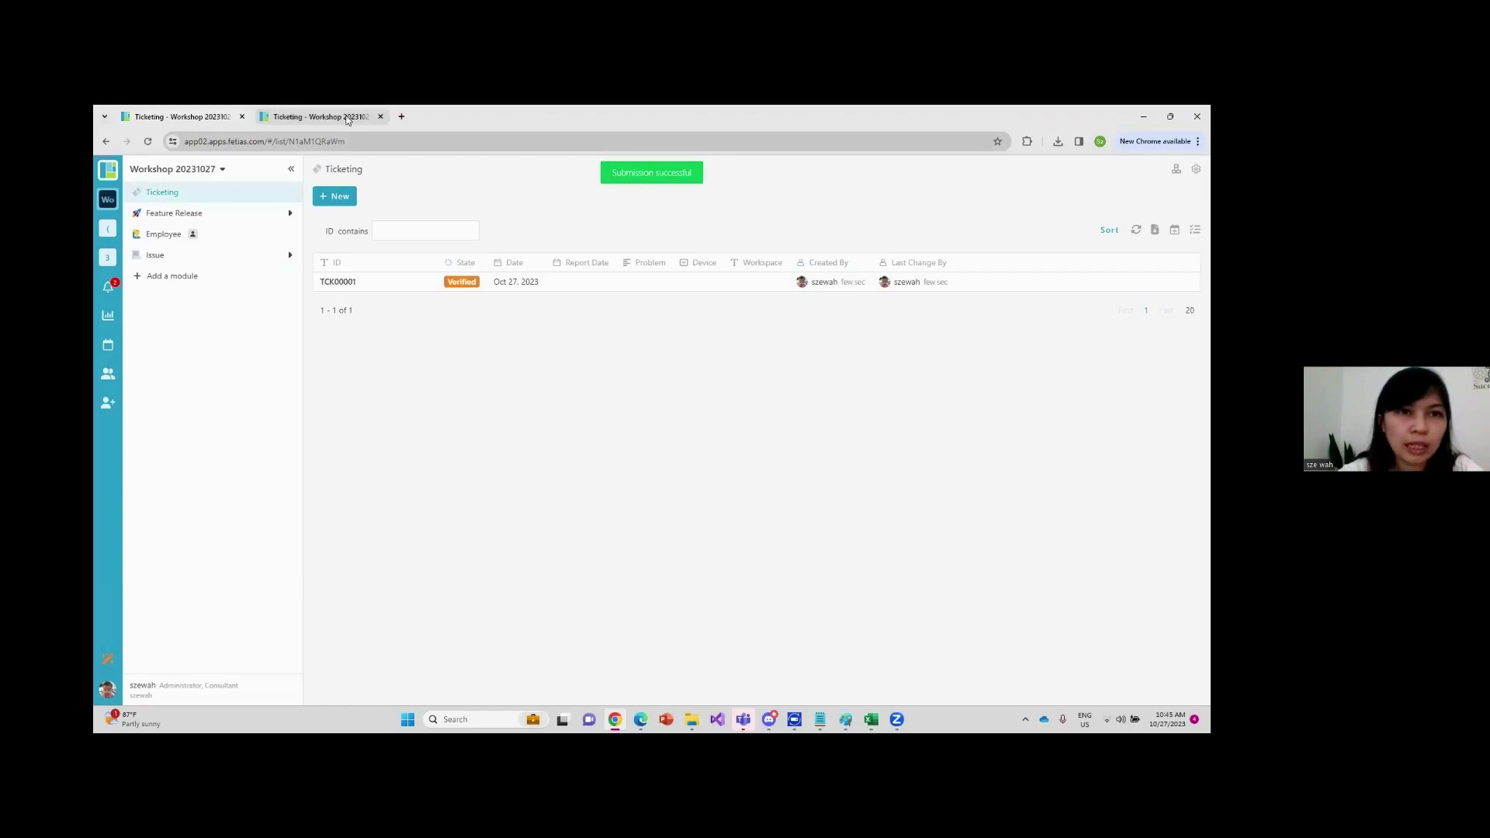
Return to the Ticketing module in Studio, and review the Flow and Form items of the topic list in Paint
click(351, 118)
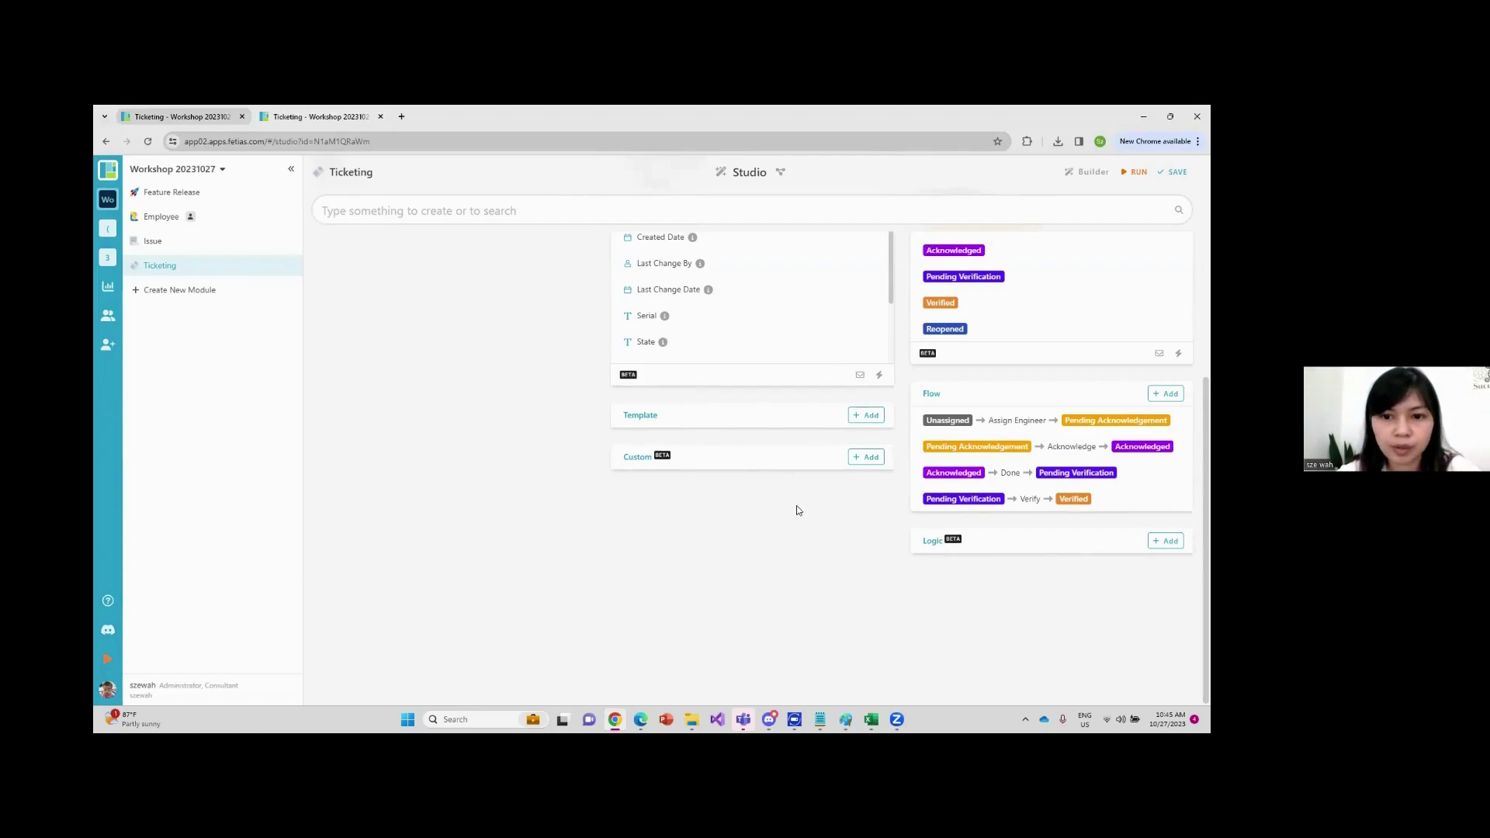
click(846, 720)
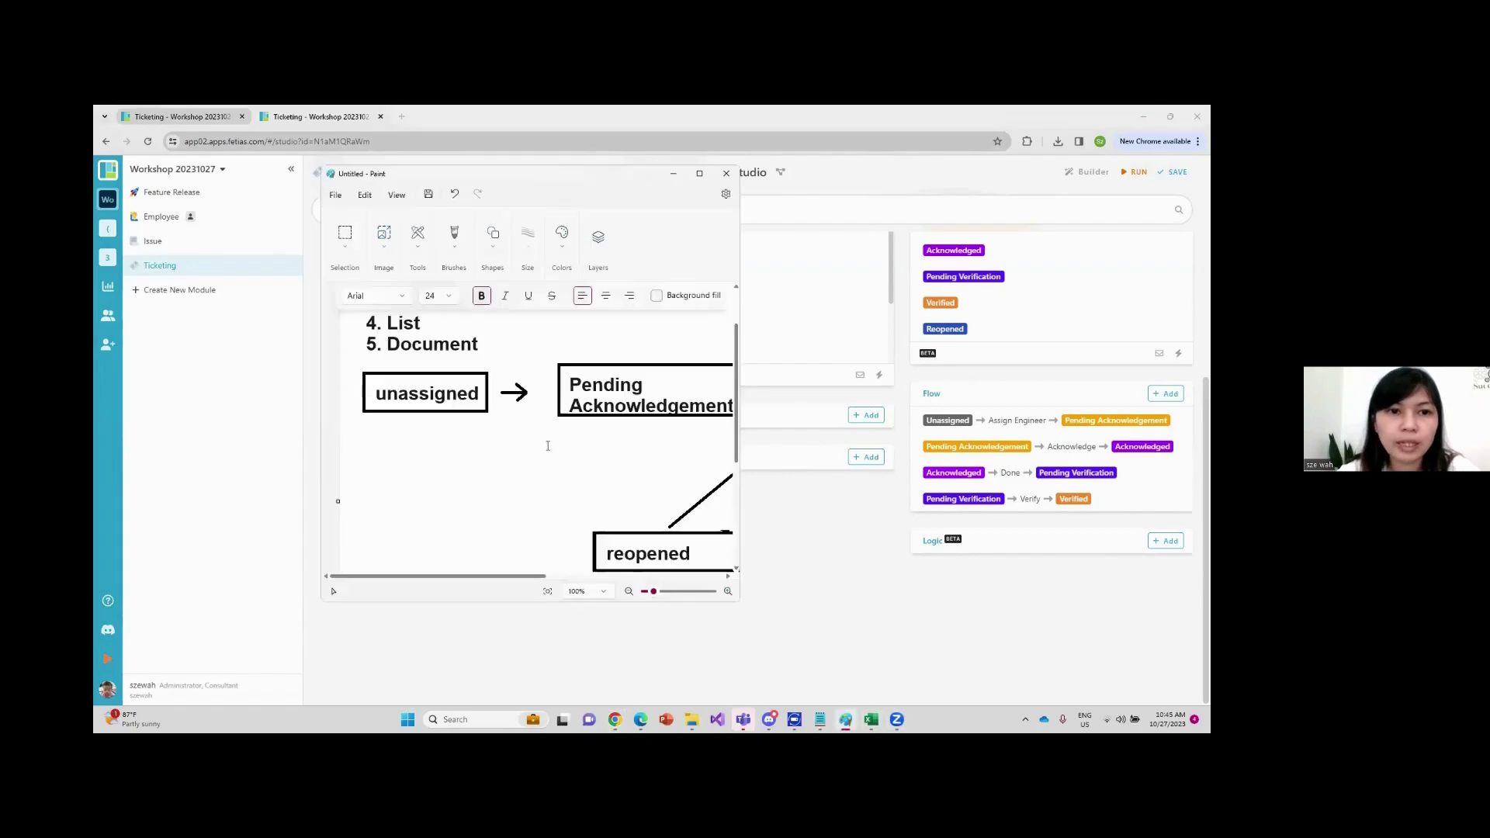
scroll(547, 443, up, 2)
click(418, 343)
click(399, 332)
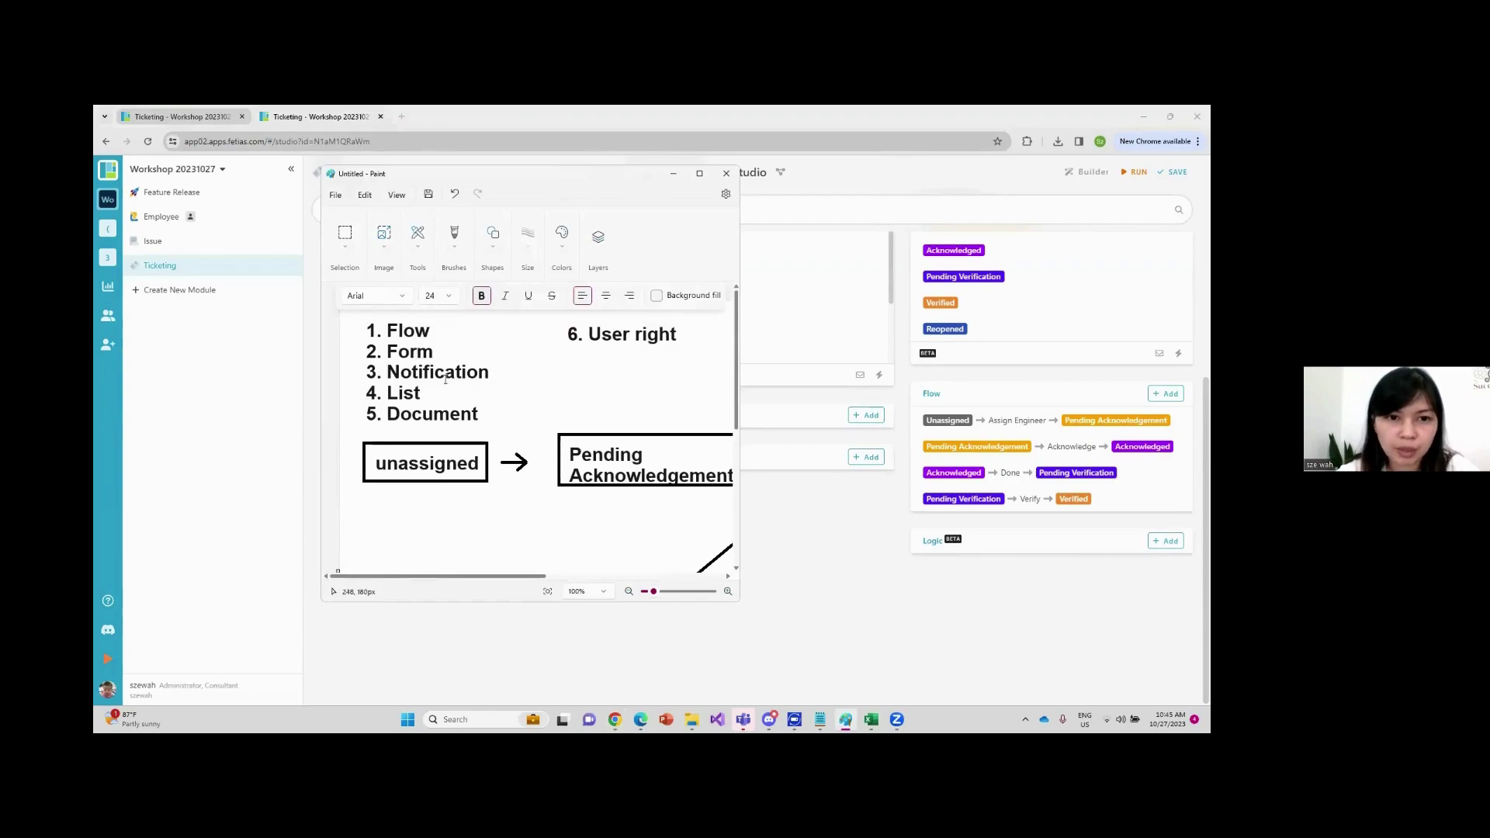
click(415, 355)
click(397, 355)
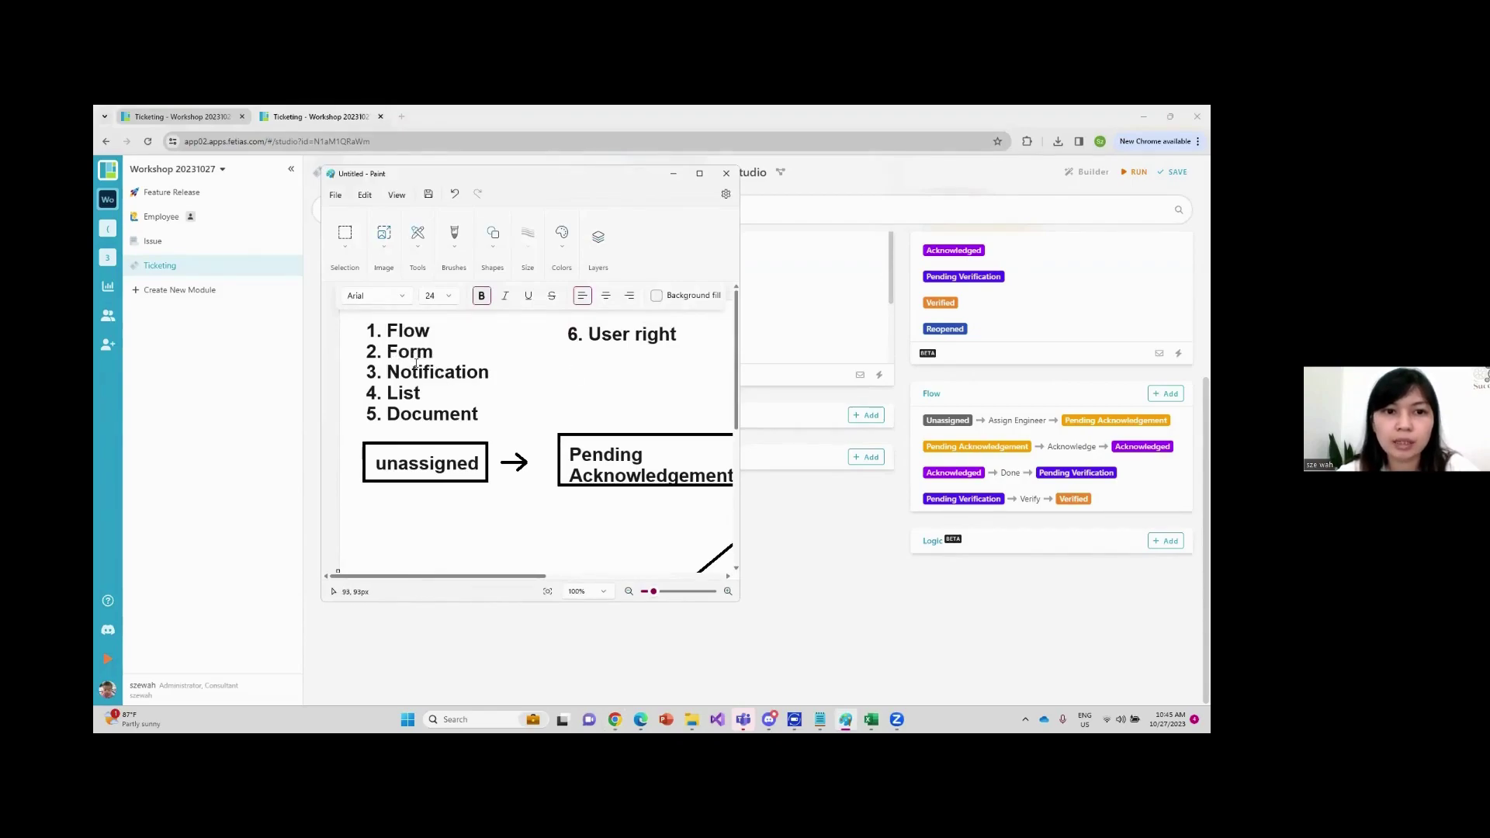
click(672, 177)
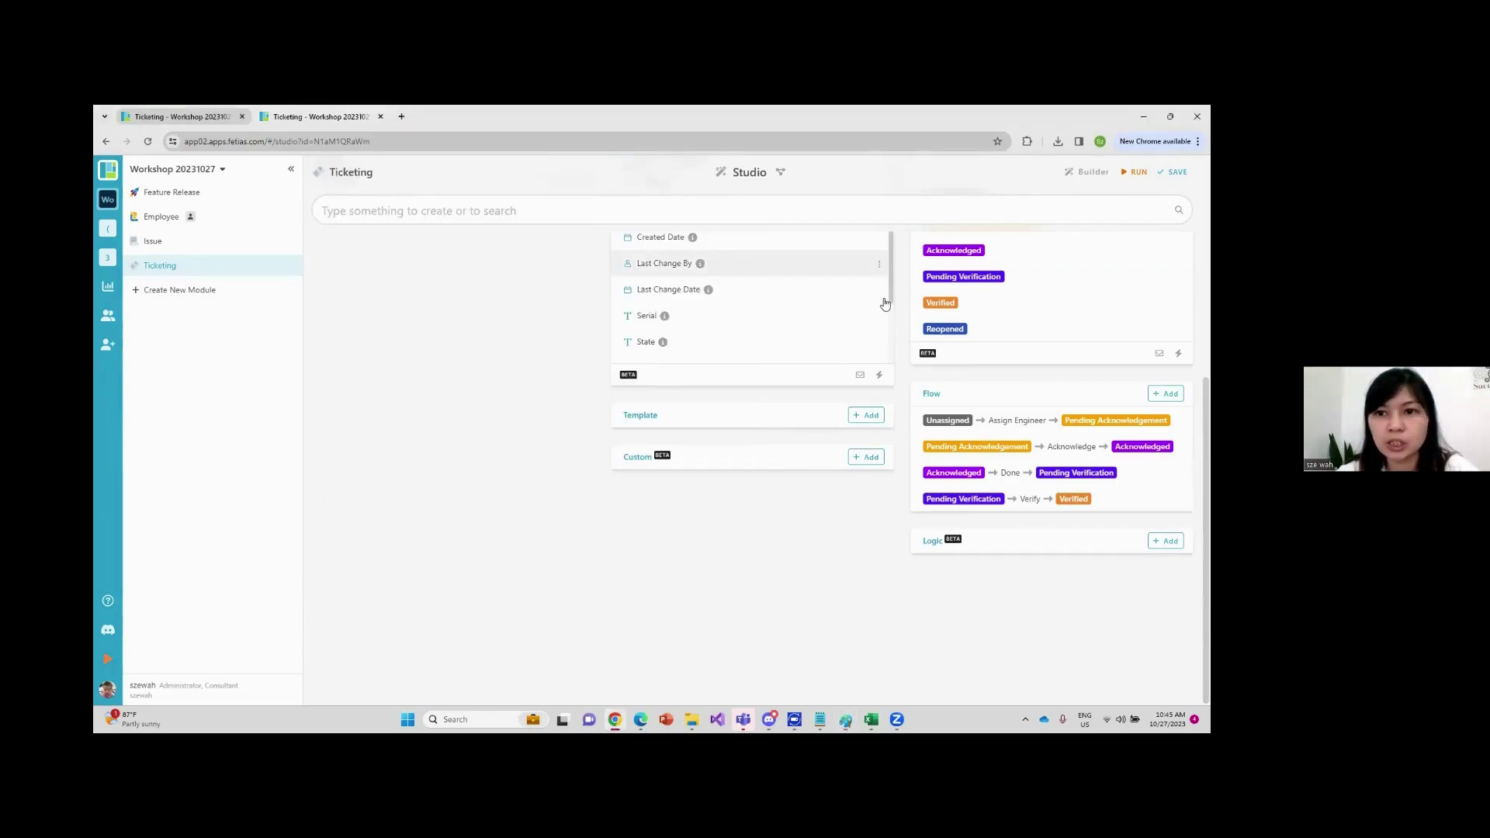
Add a form to the Assign Engineer activity and create a new field of type User named Engineer on it
scroll(1014, 416, up, 5)
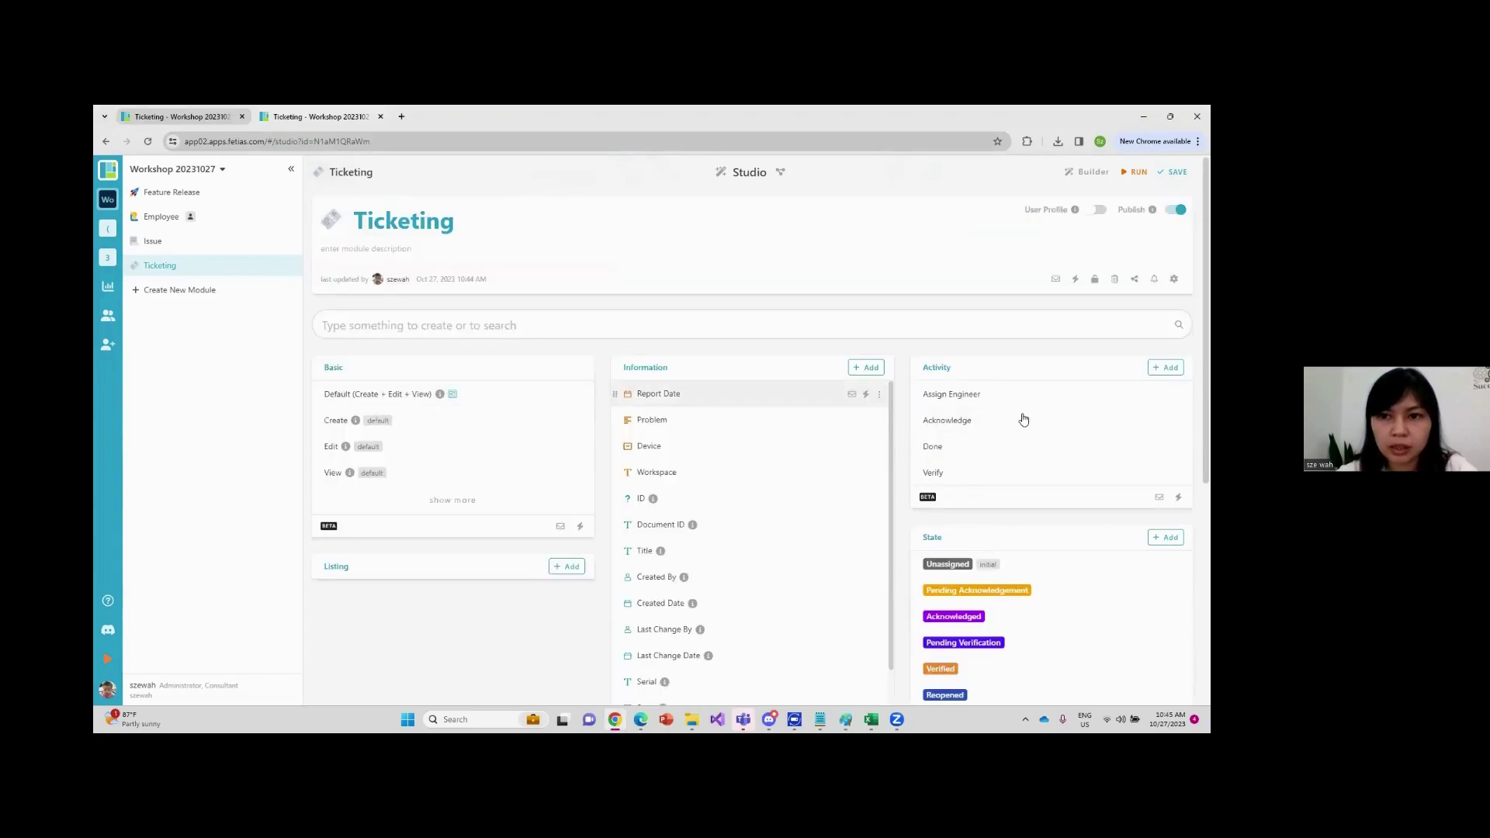
click(952, 395)
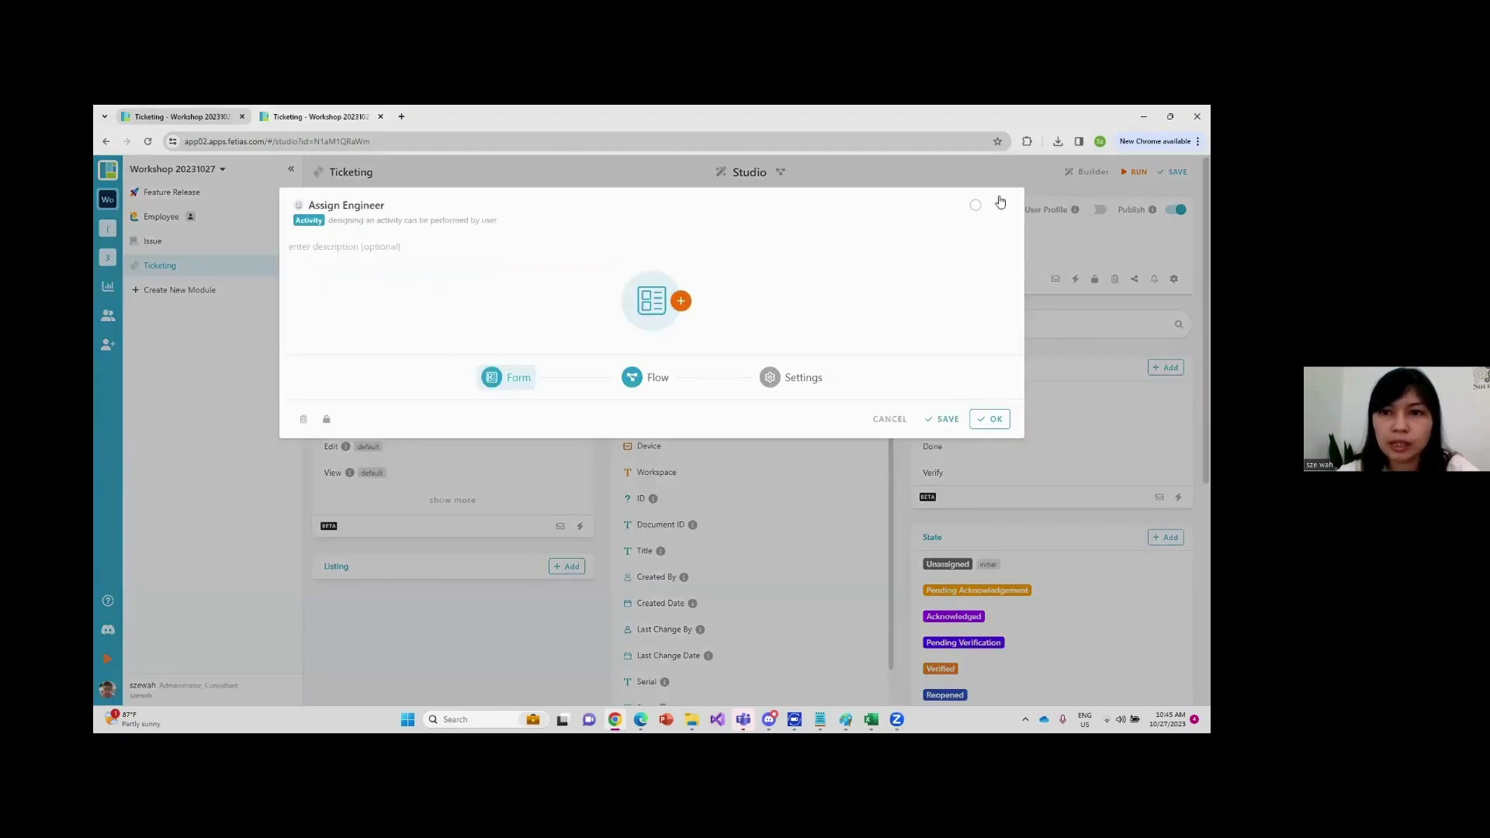
click(1001, 206)
click(951, 395)
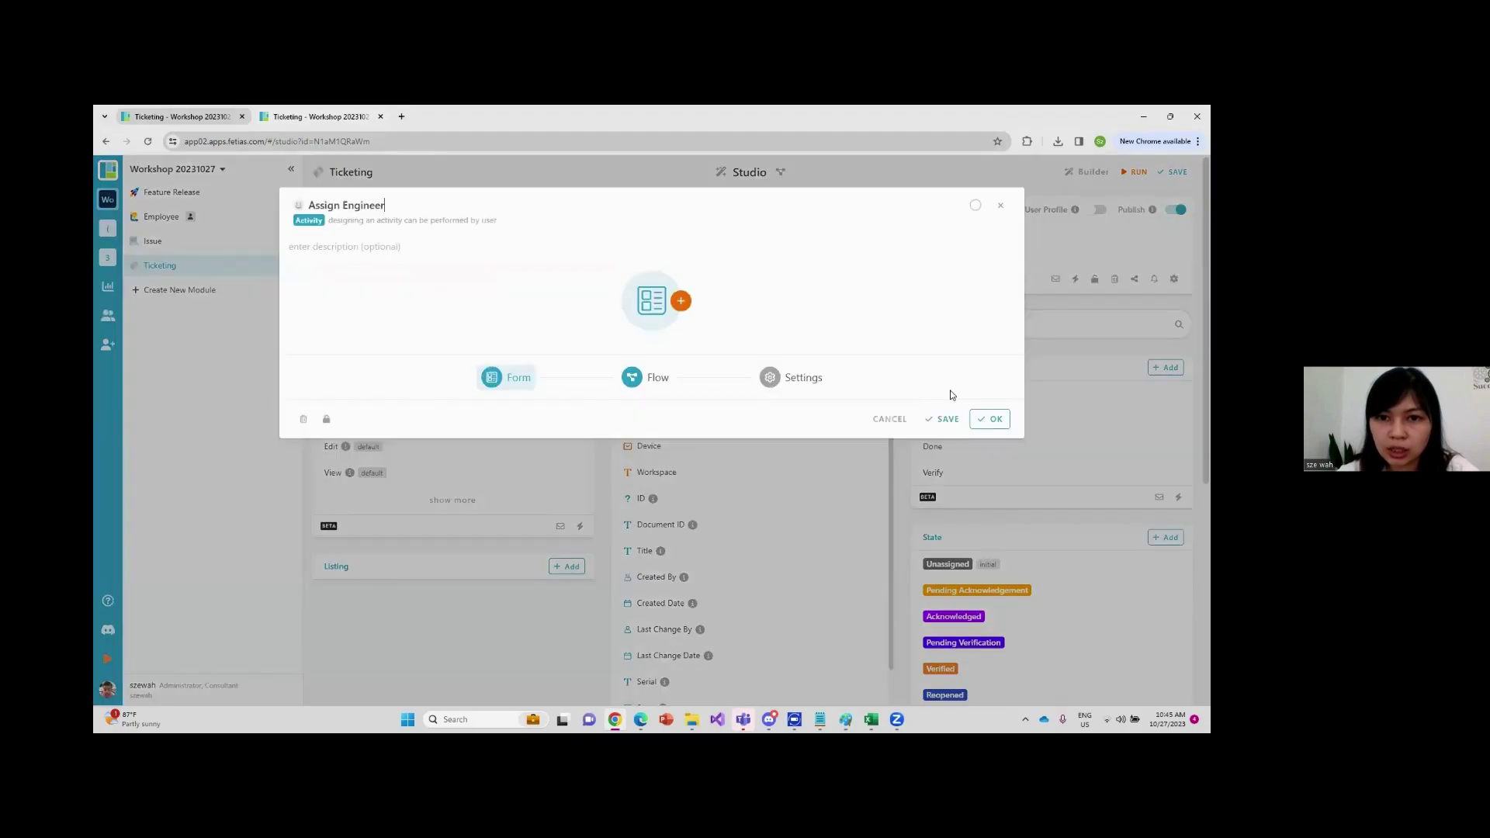
click(643, 305)
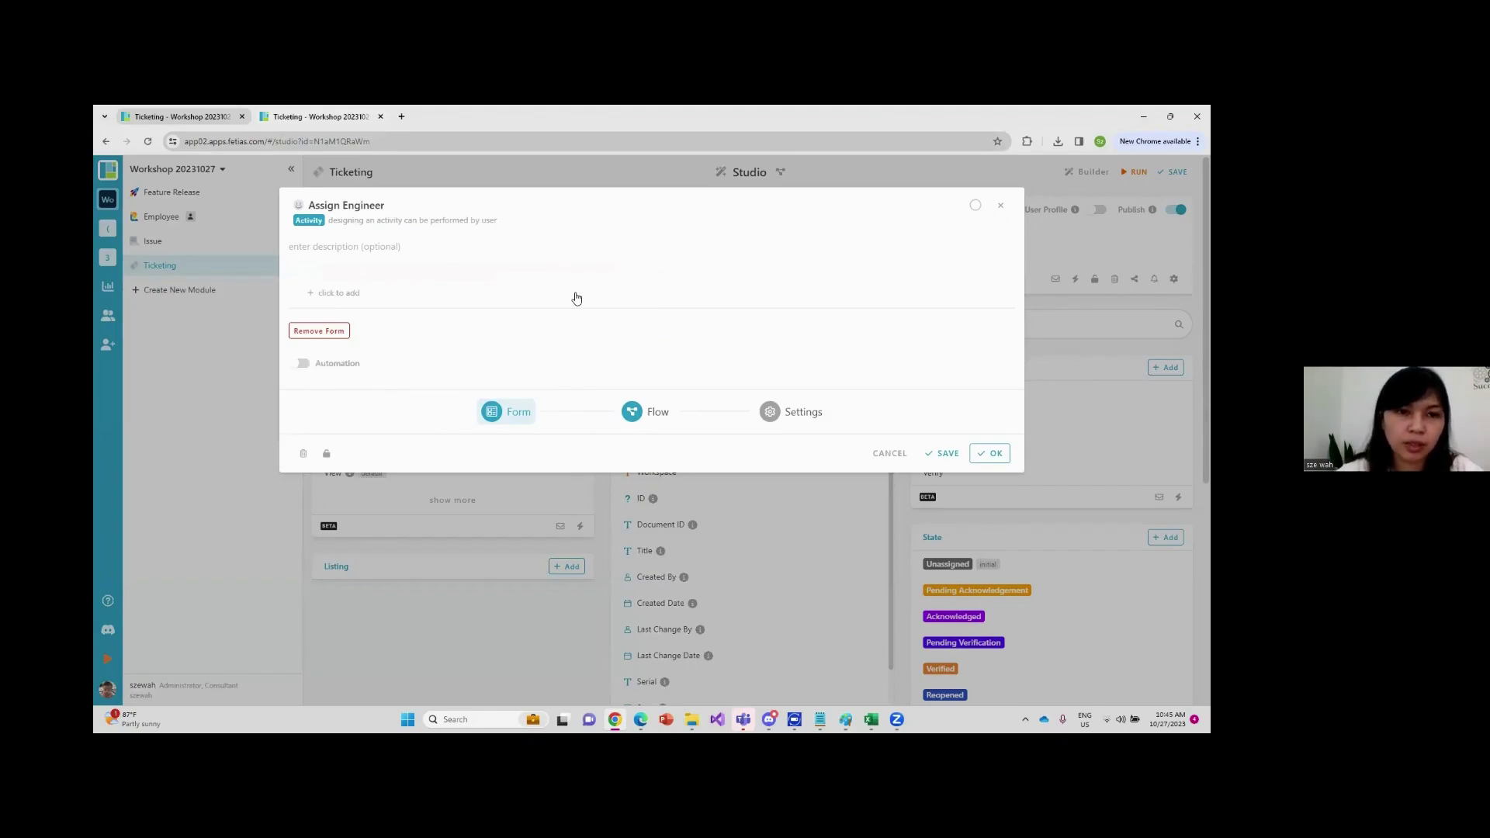
click(332, 294)
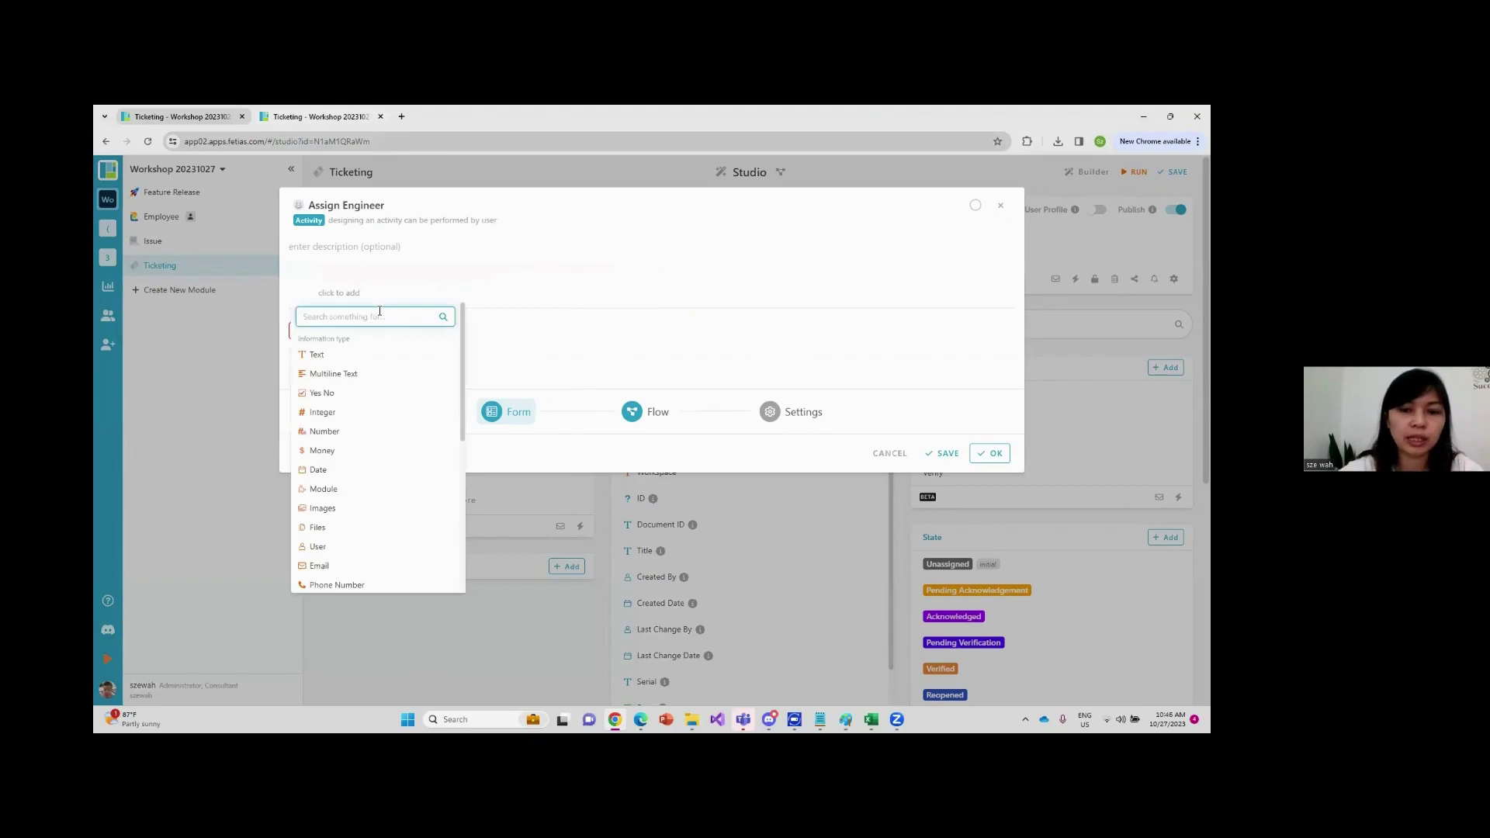
text(Engineer)
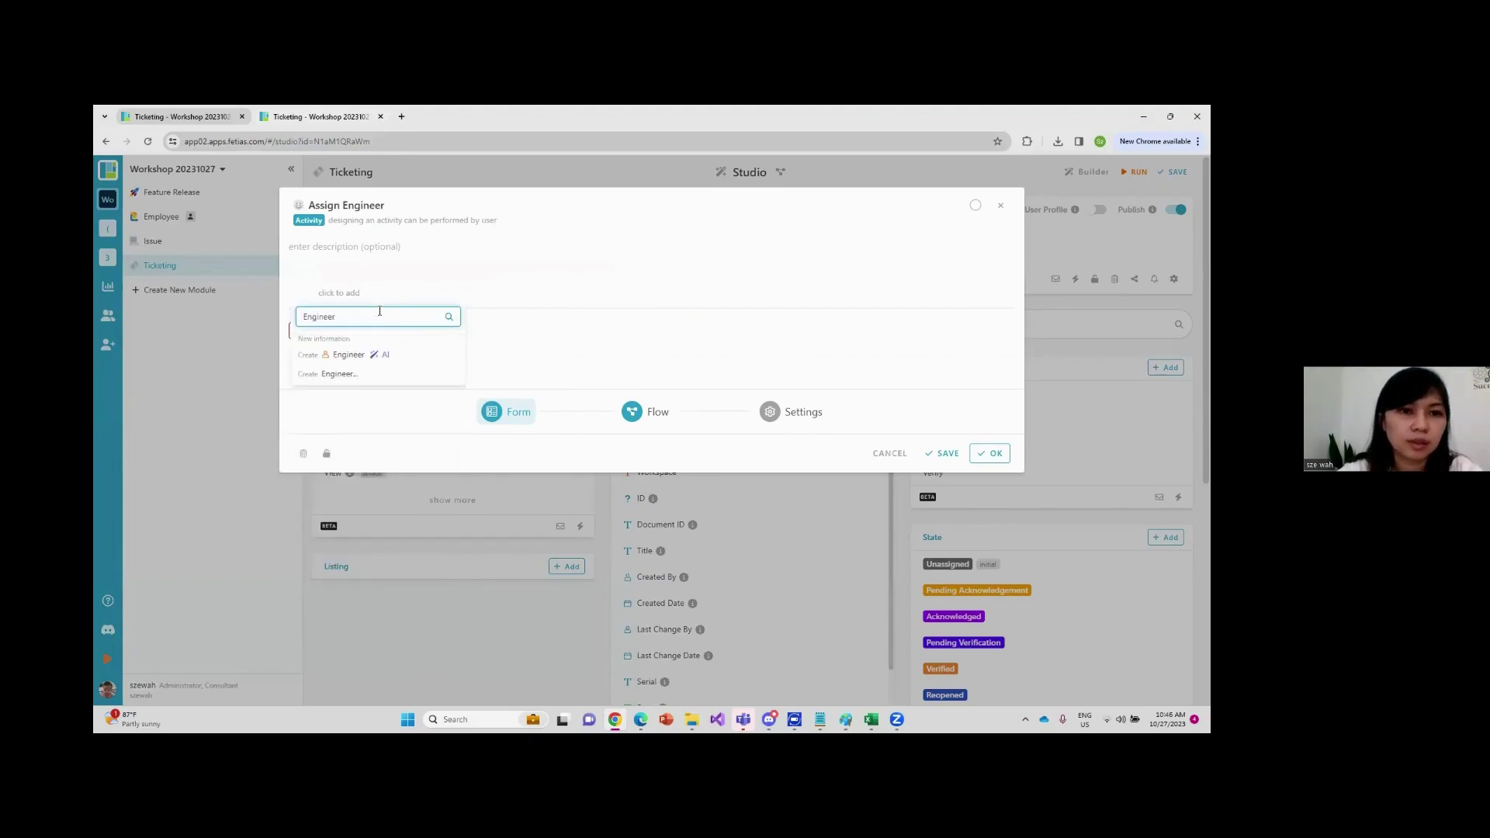
click(377, 356)
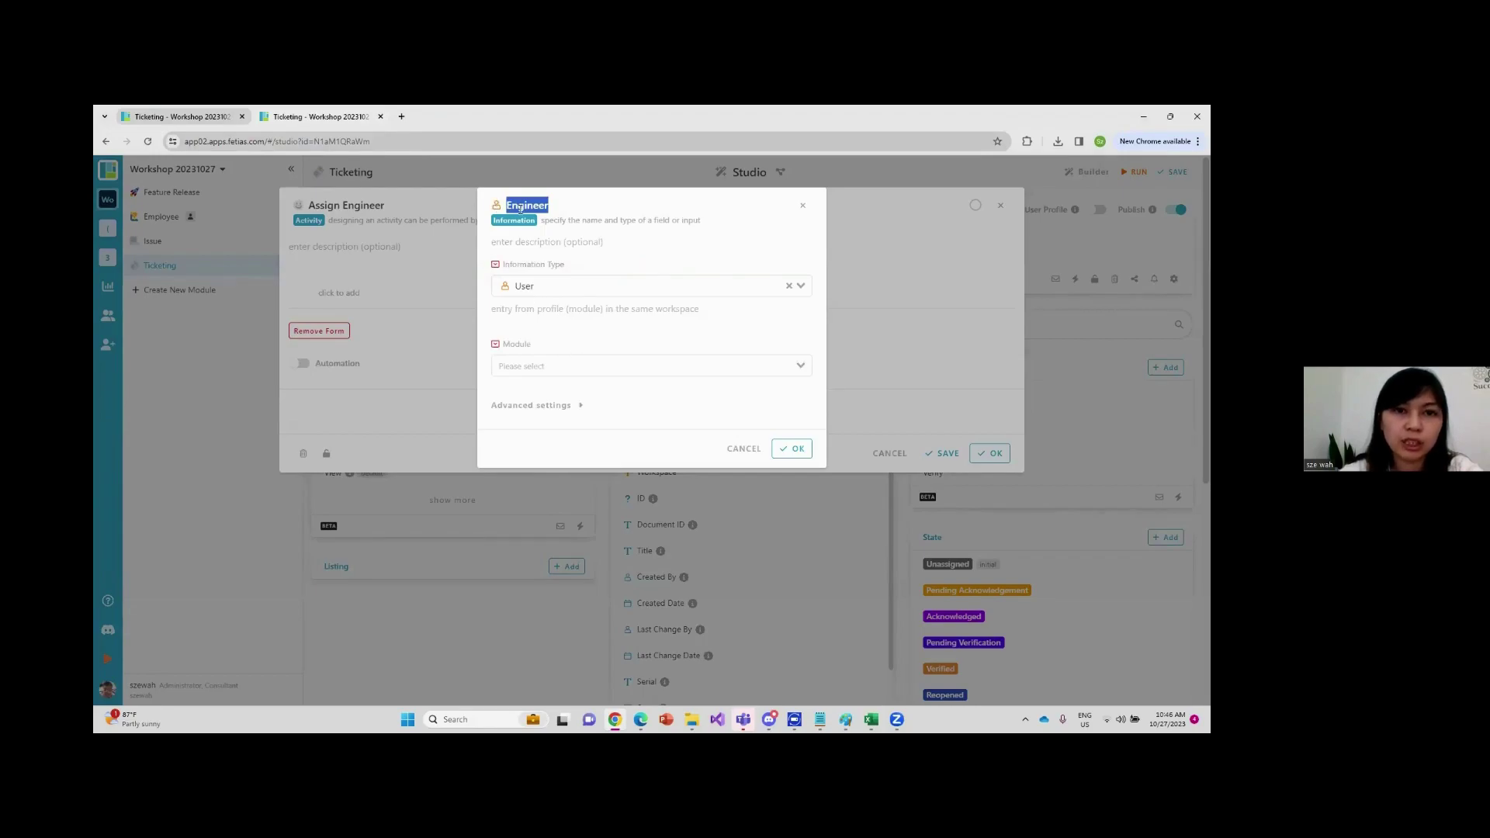
Link the Engineer field to the Employee module with Name as its display information, checking the Employee module's entries
click(582, 365)
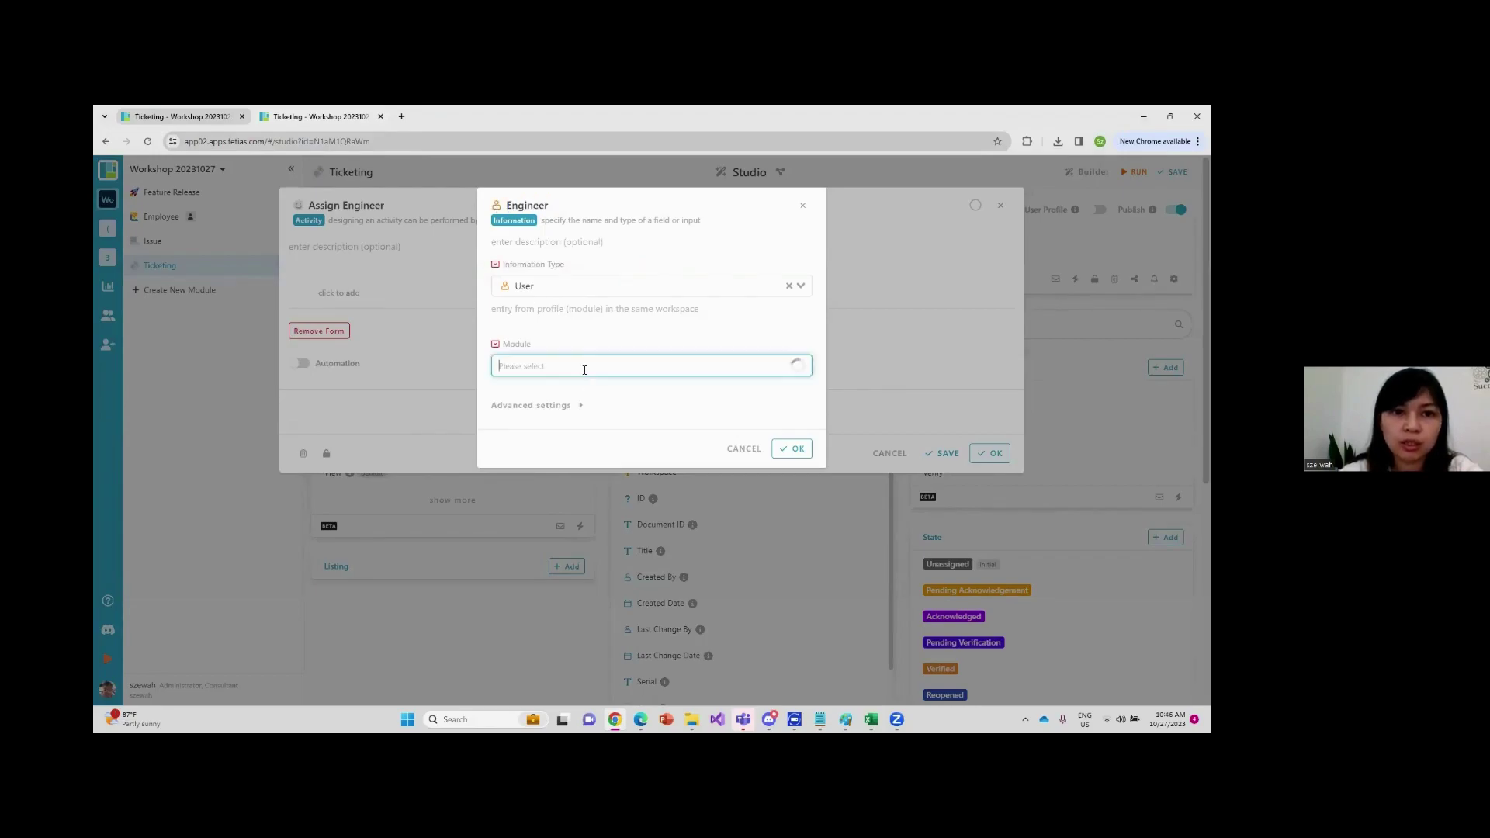
click(572, 393)
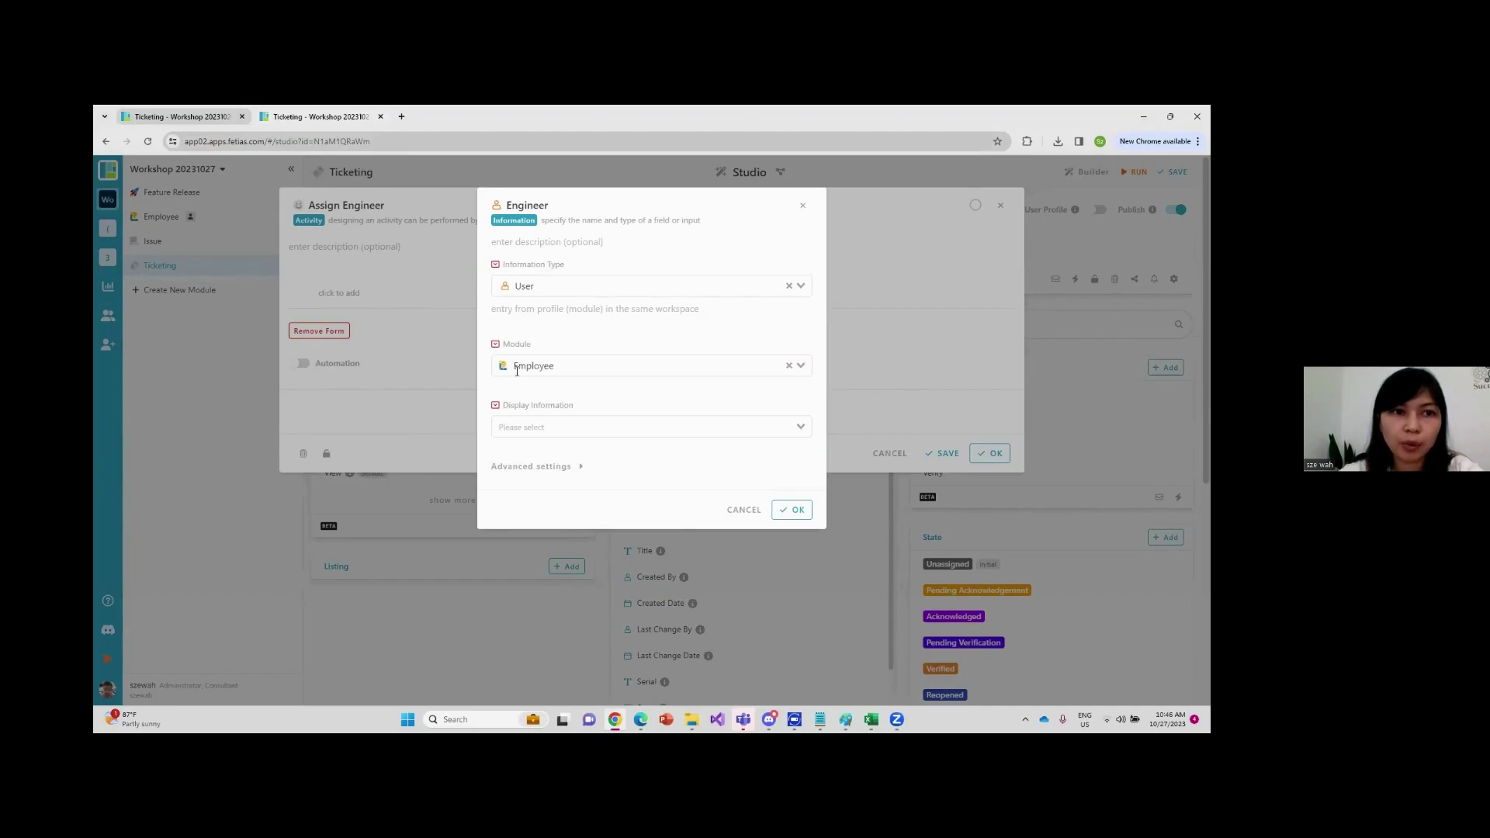
click(191, 121)
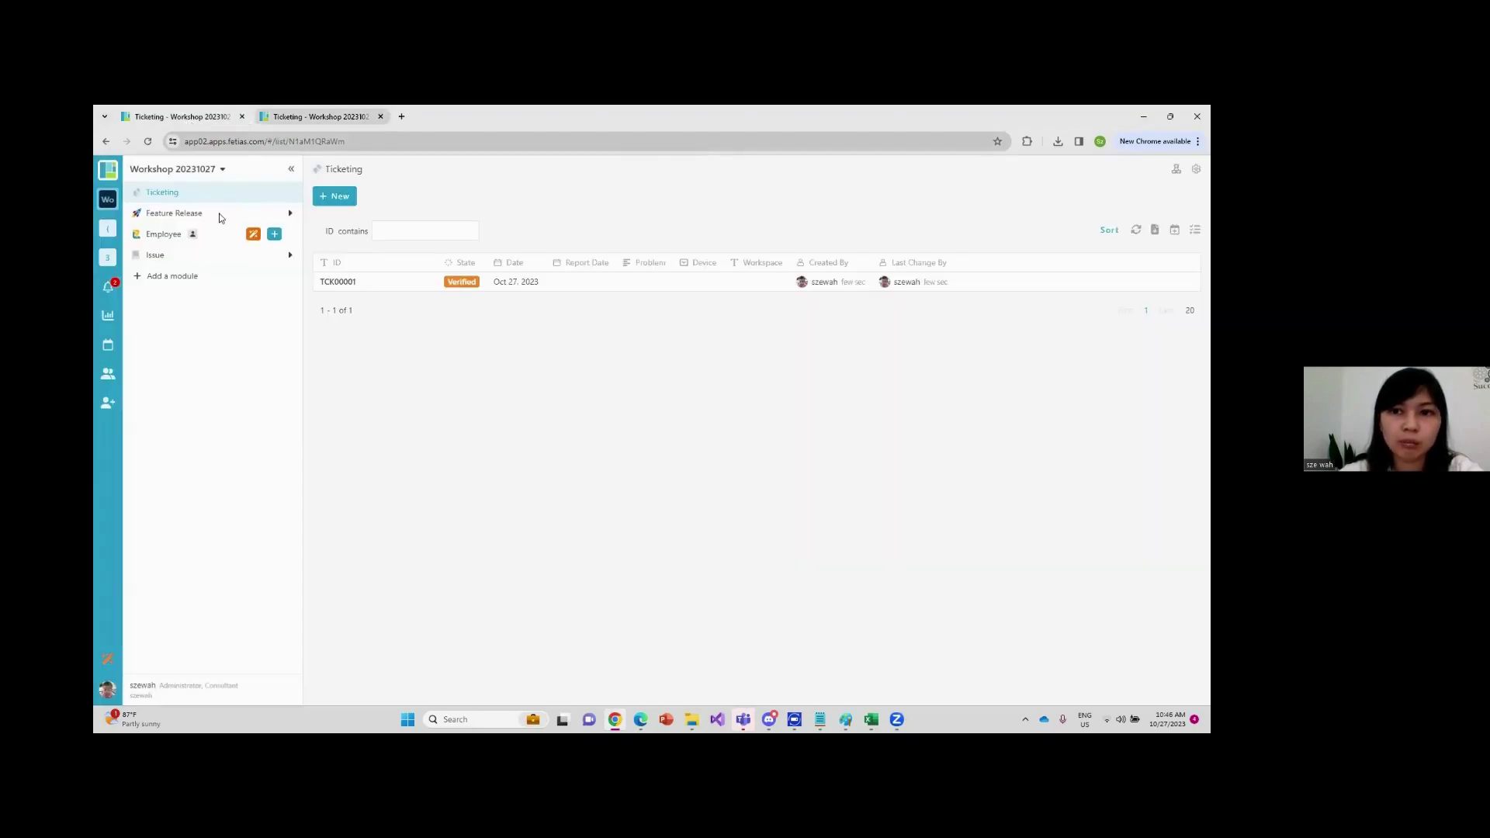
click(163, 235)
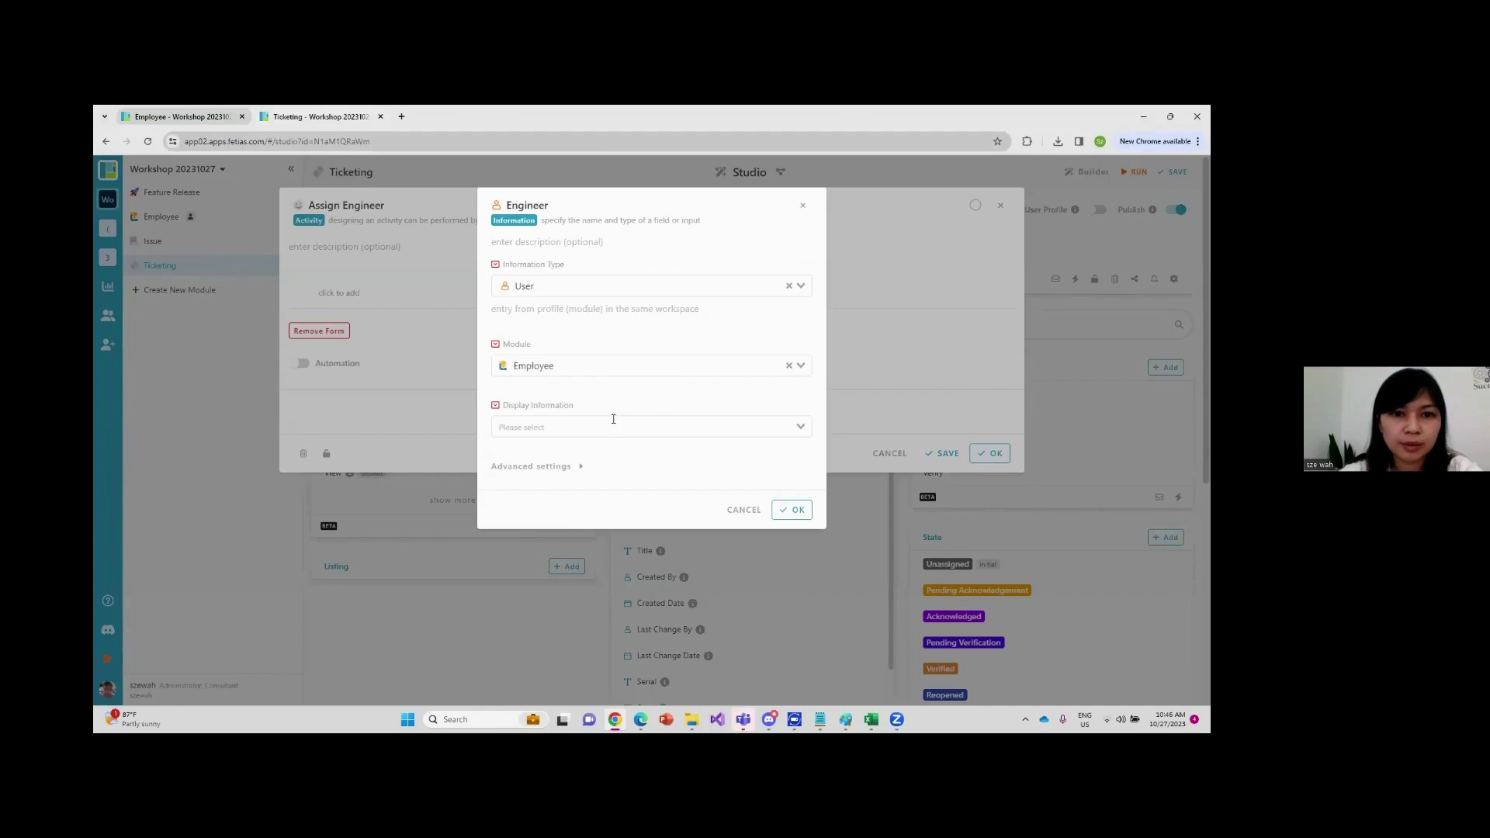
click(613, 425)
click(568, 453)
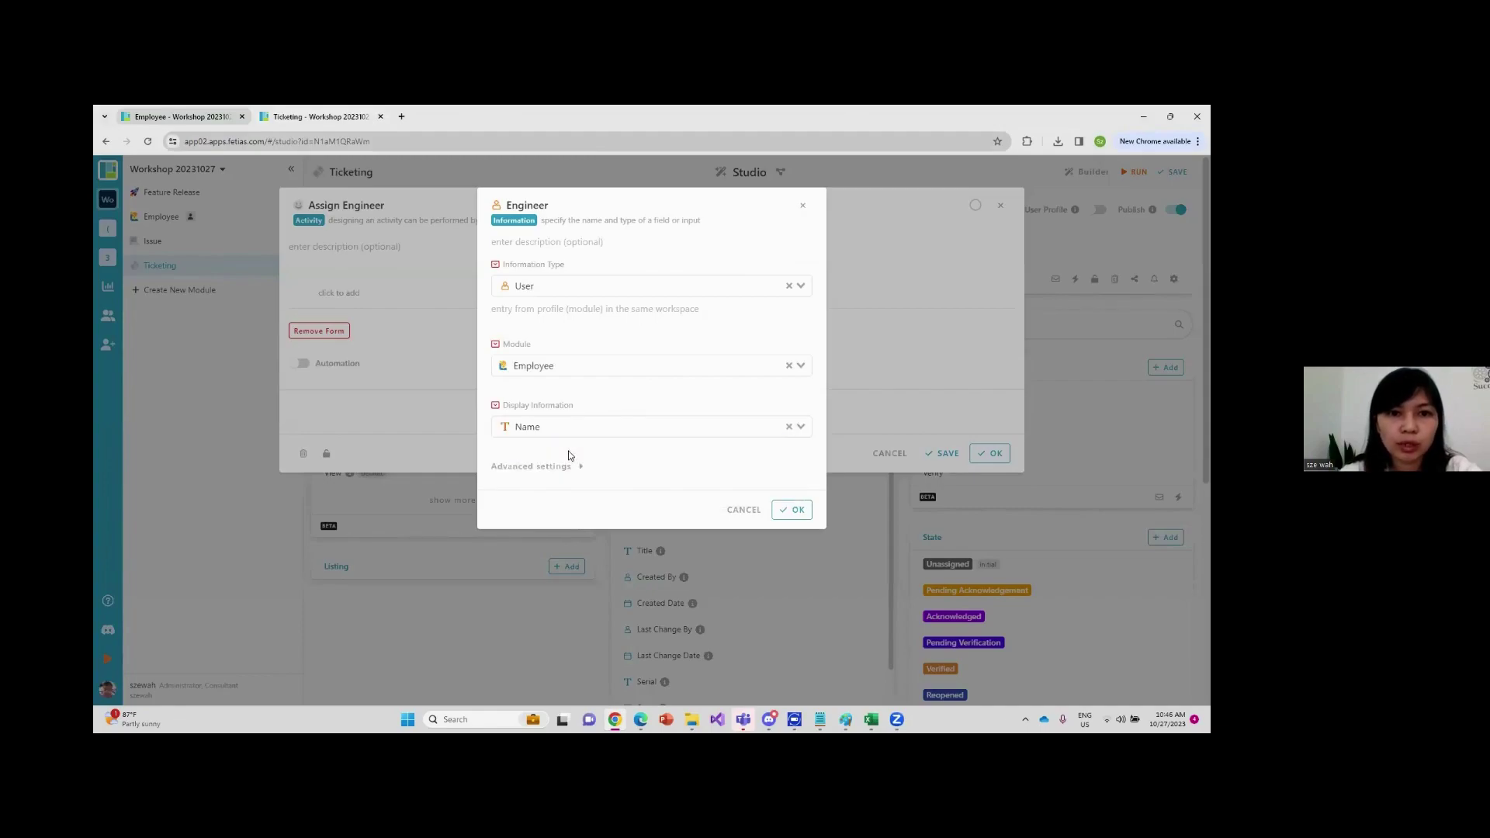
click(792, 510)
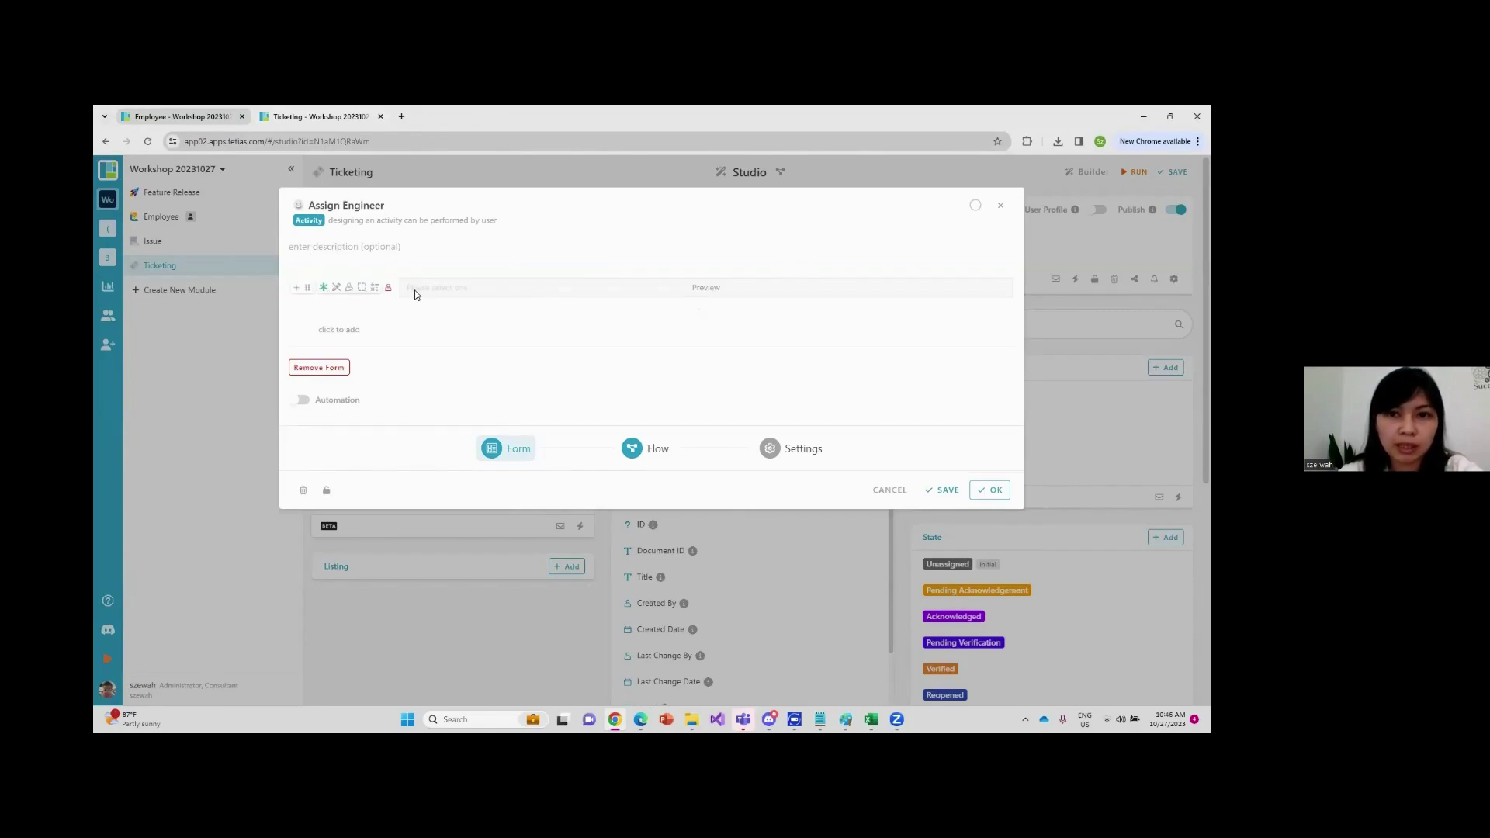
Create a Due Date field on the Assign Engineer form and accept the activity
click(340, 332)
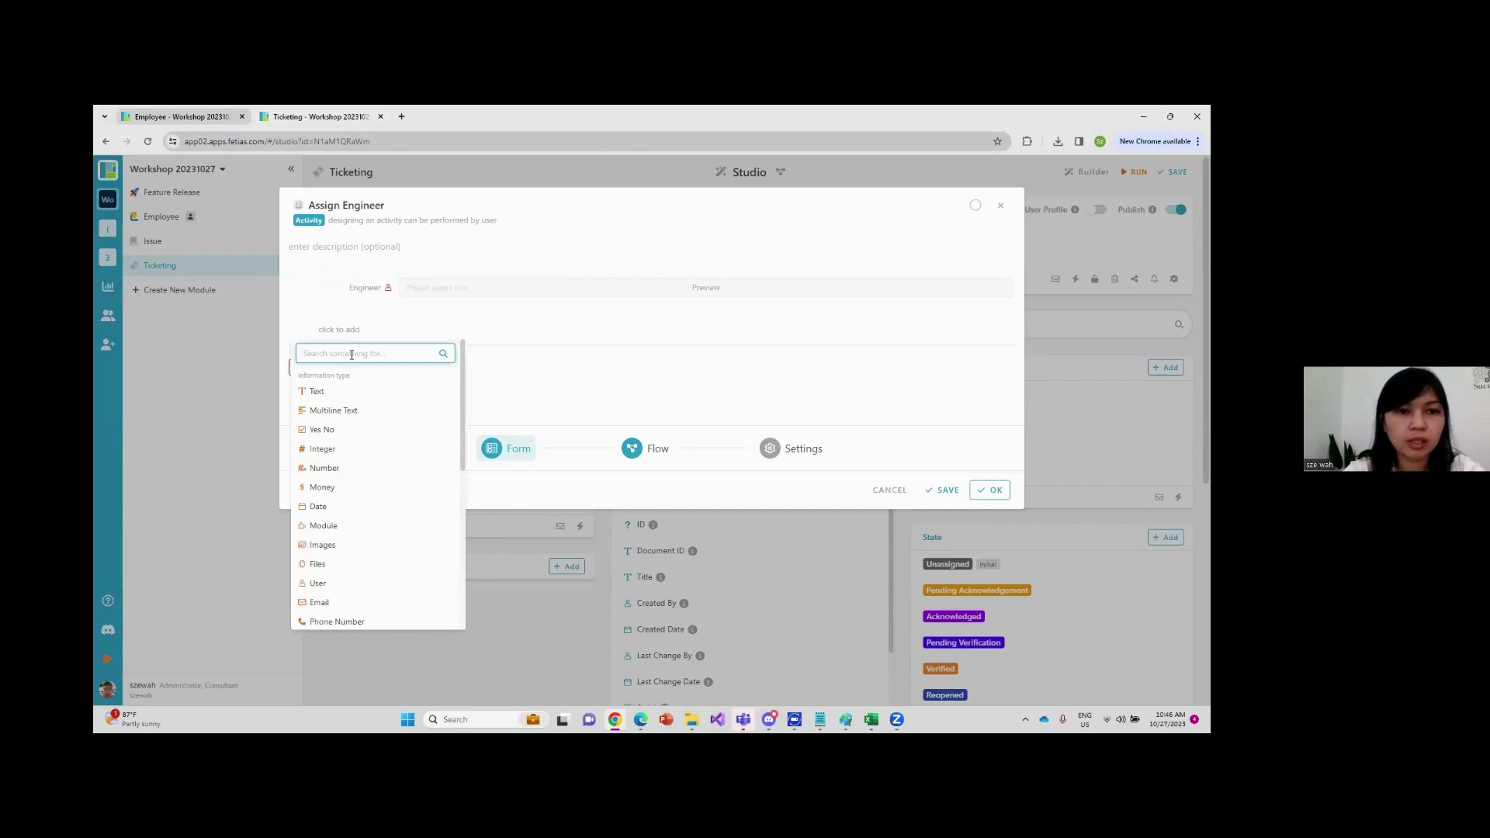
text(Due Date)
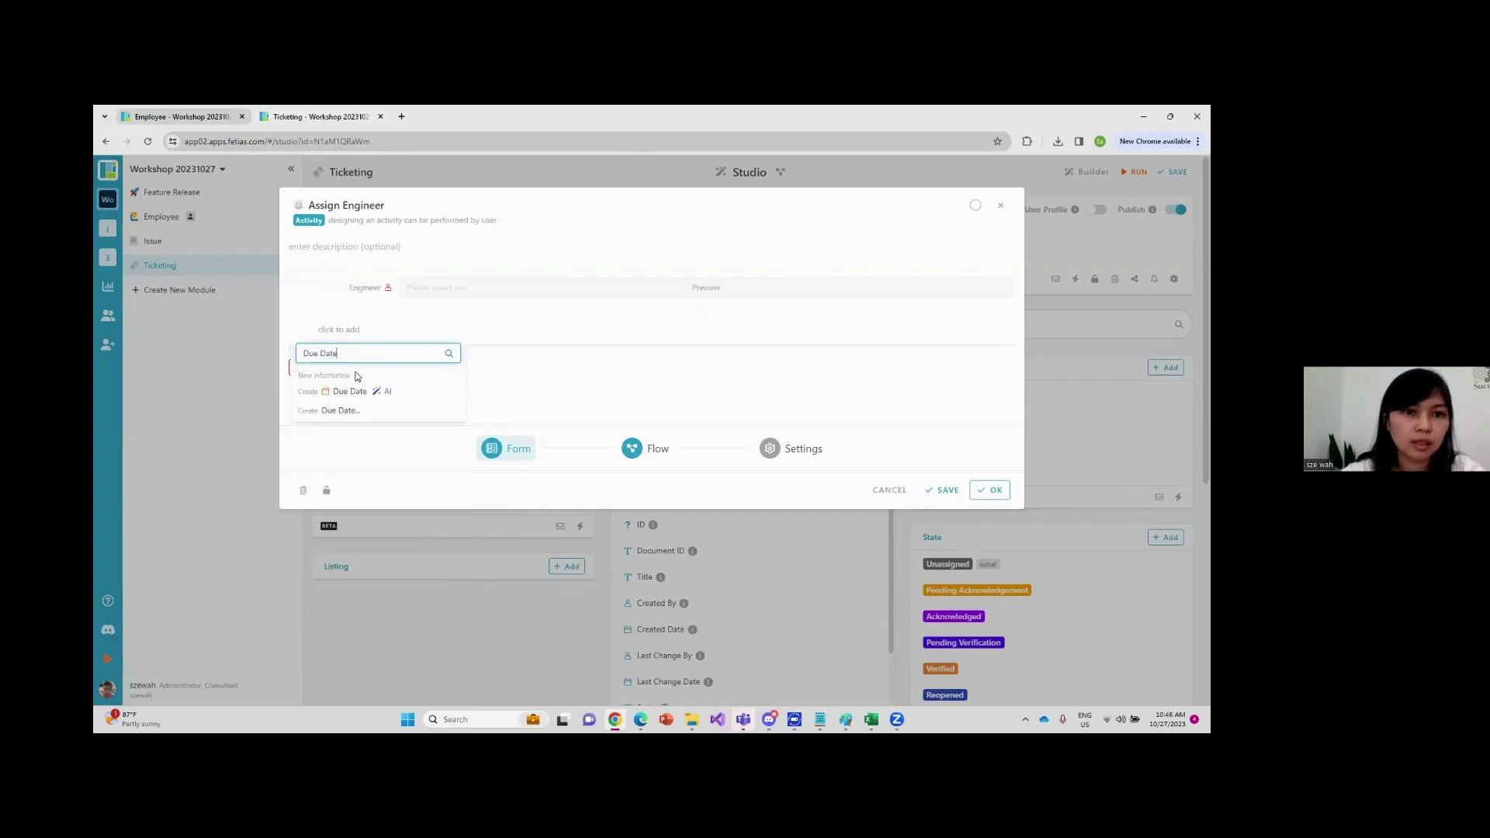
click(363, 394)
click(791, 388)
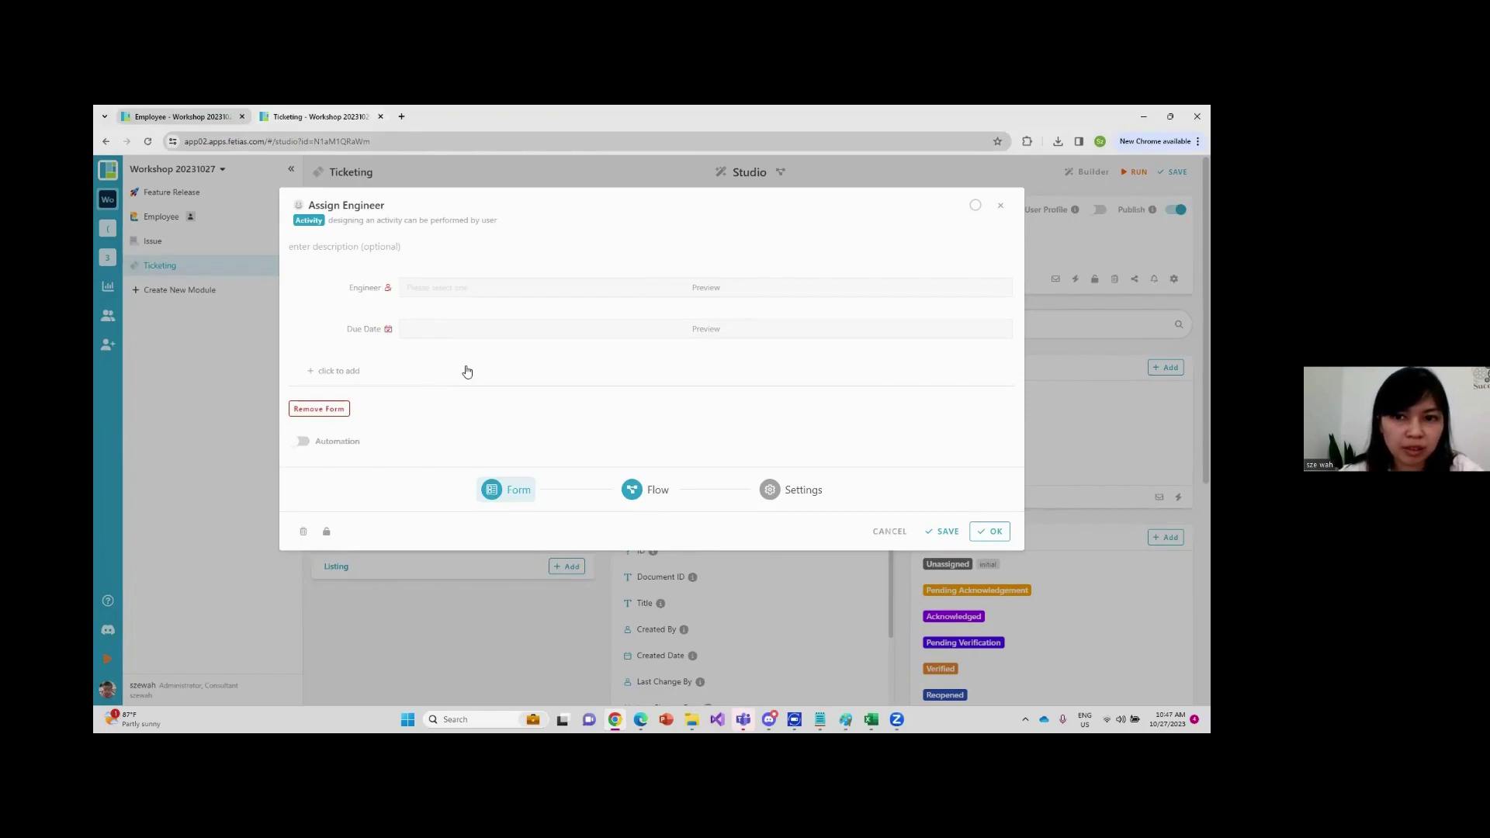
click(990, 531)
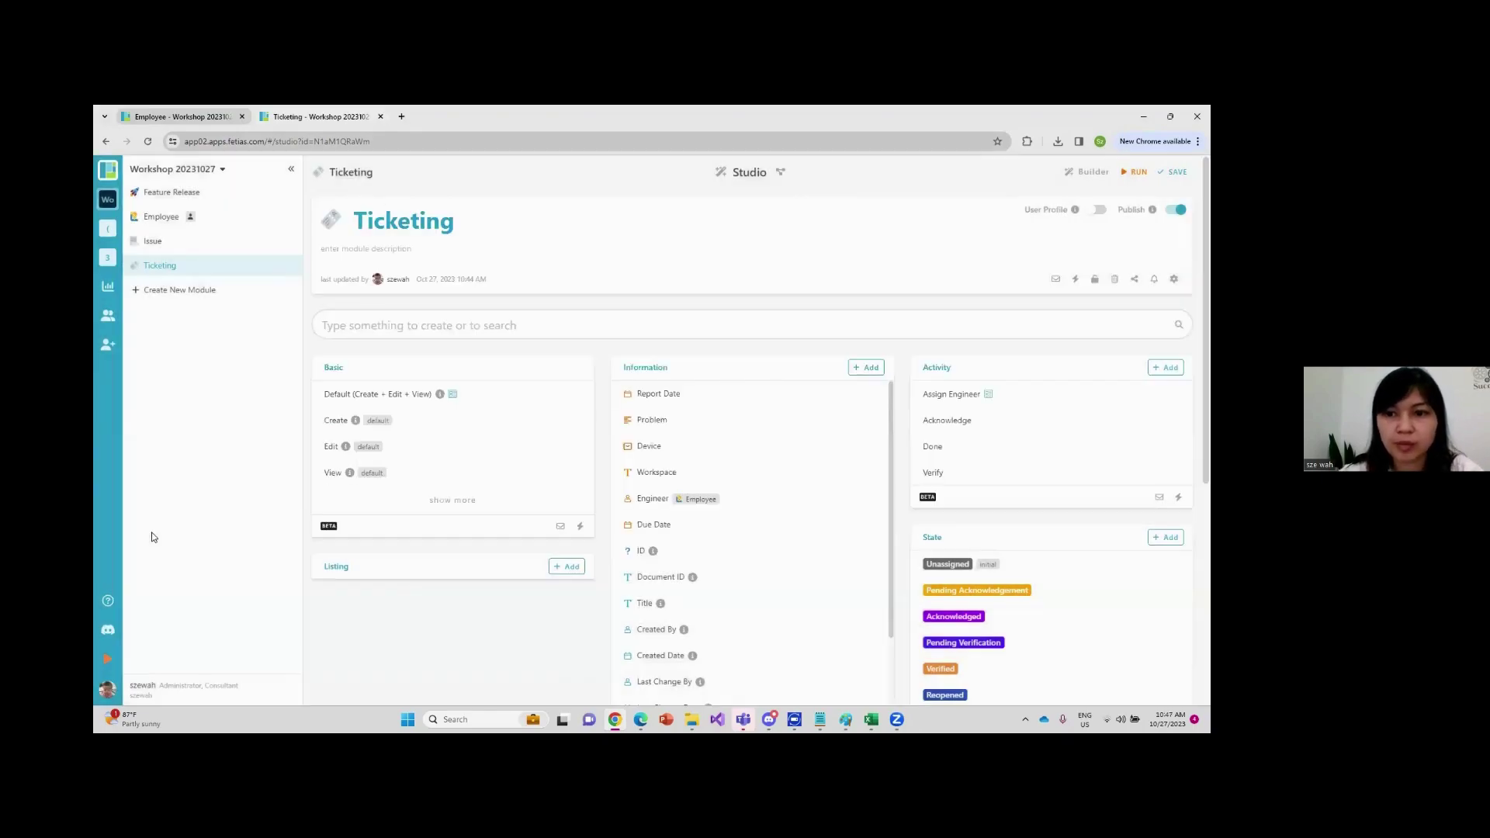
Add a form to the Acknowledge activity with a new date field named Date Of Acknoledgement
click(990, 424)
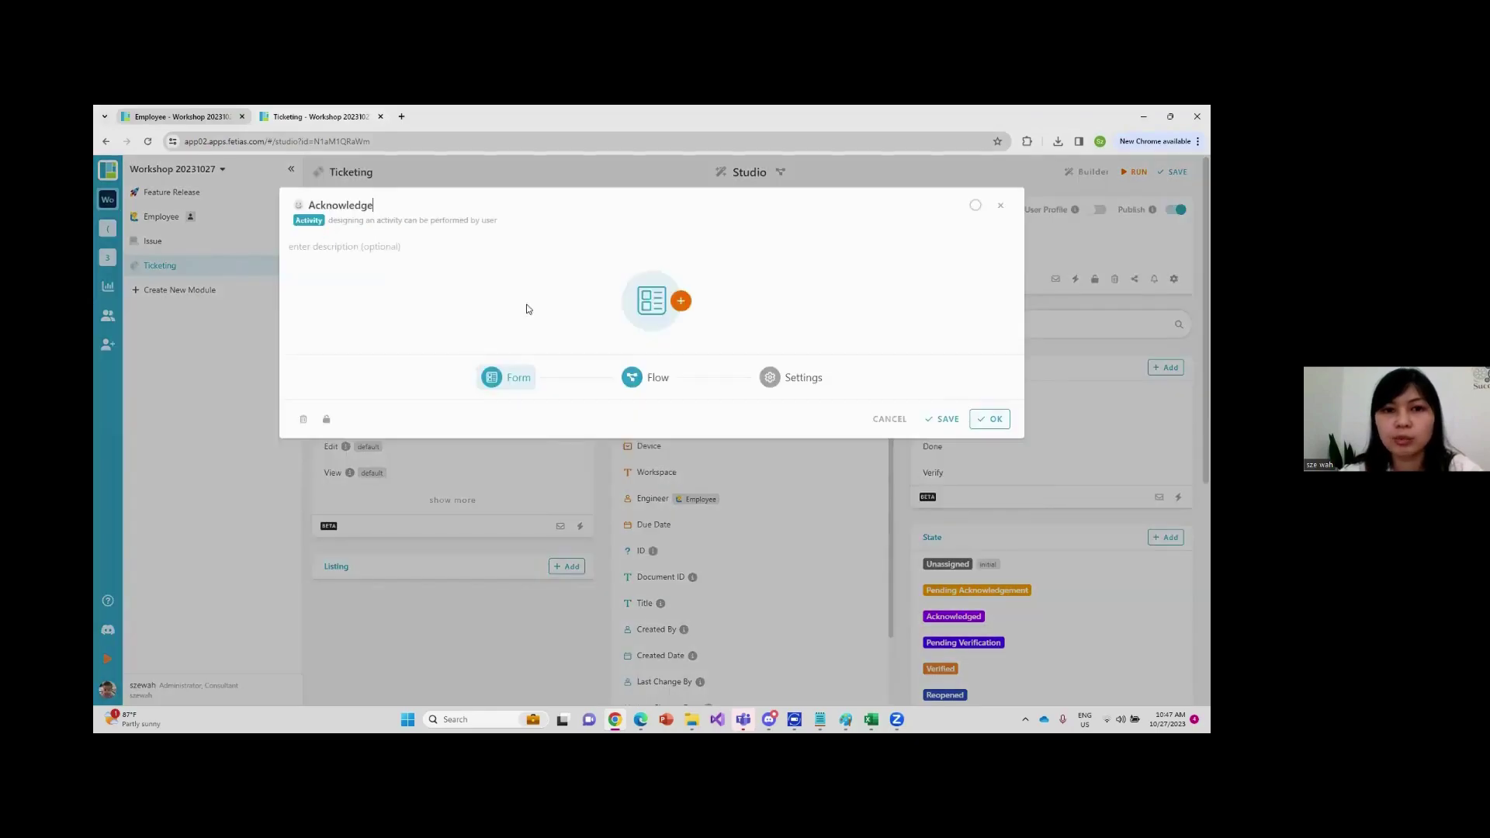
click(333, 294)
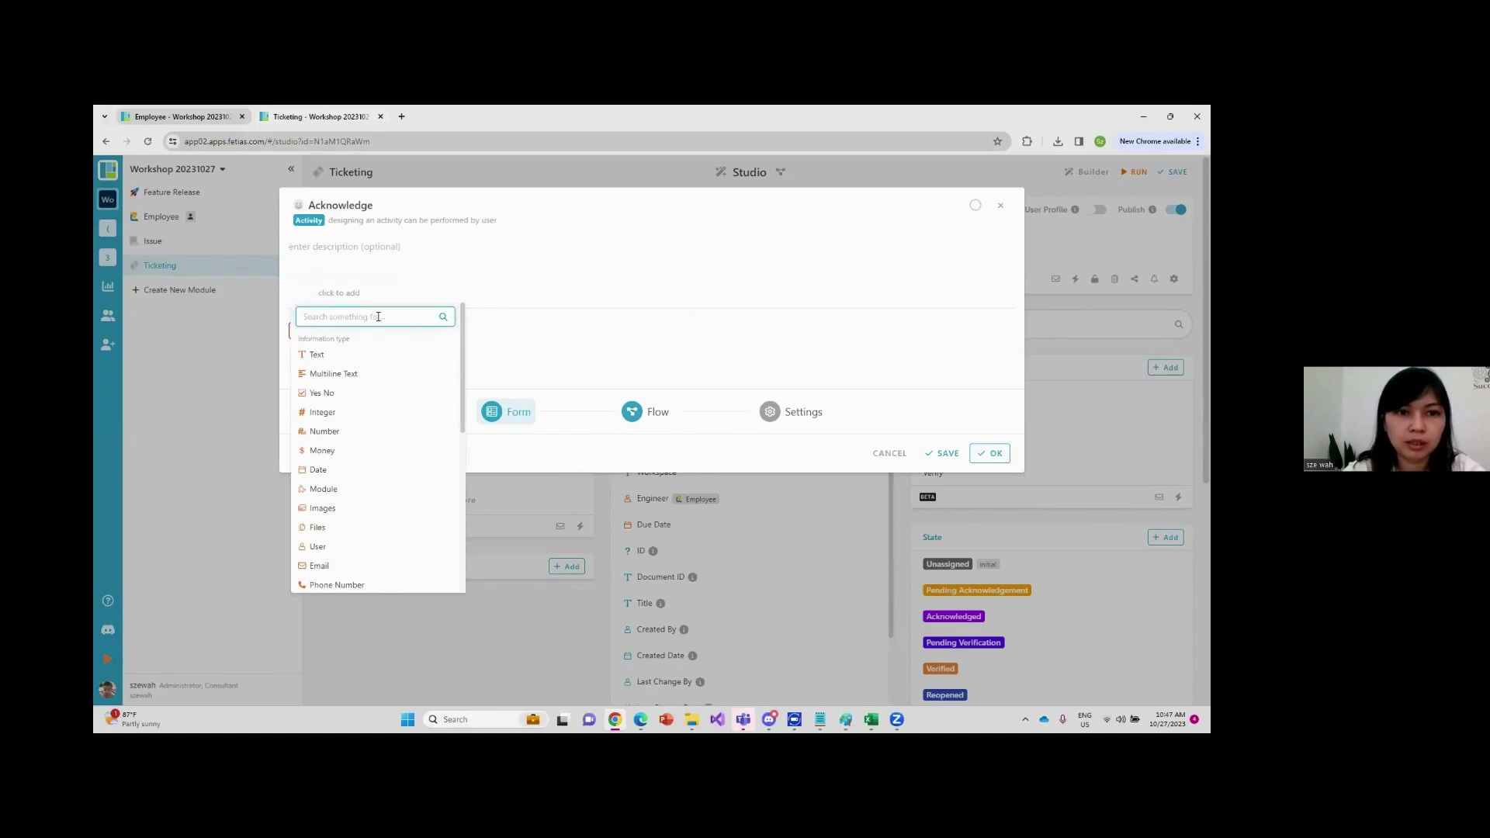
text(Date Of Acknowledgement)
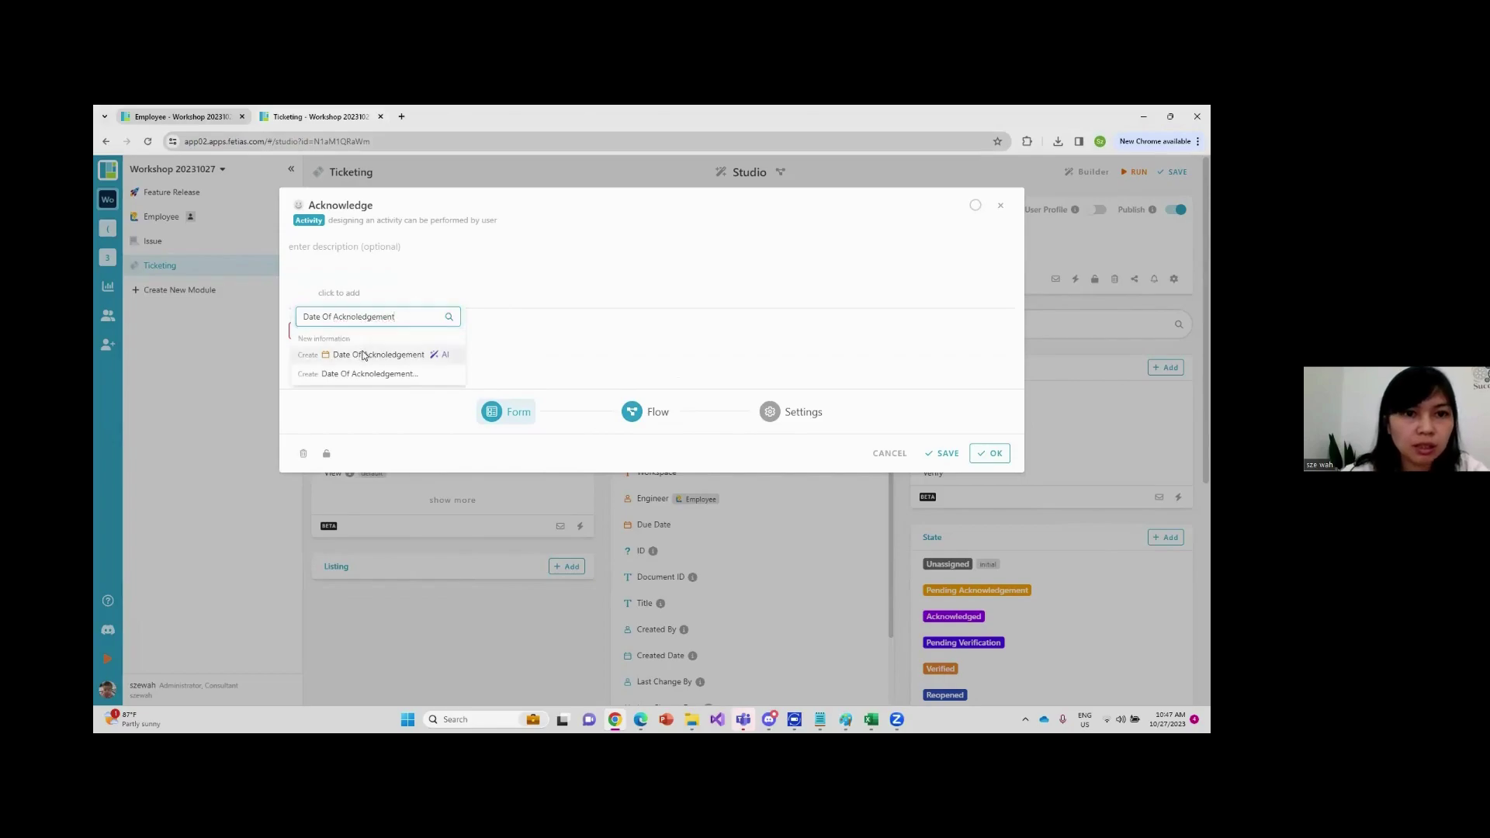
click(363, 349)
click(793, 387)
Create a User field named Acknowledged By on the Acknowledge form, linked to the Employee module and displaying Name
click(354, 342)
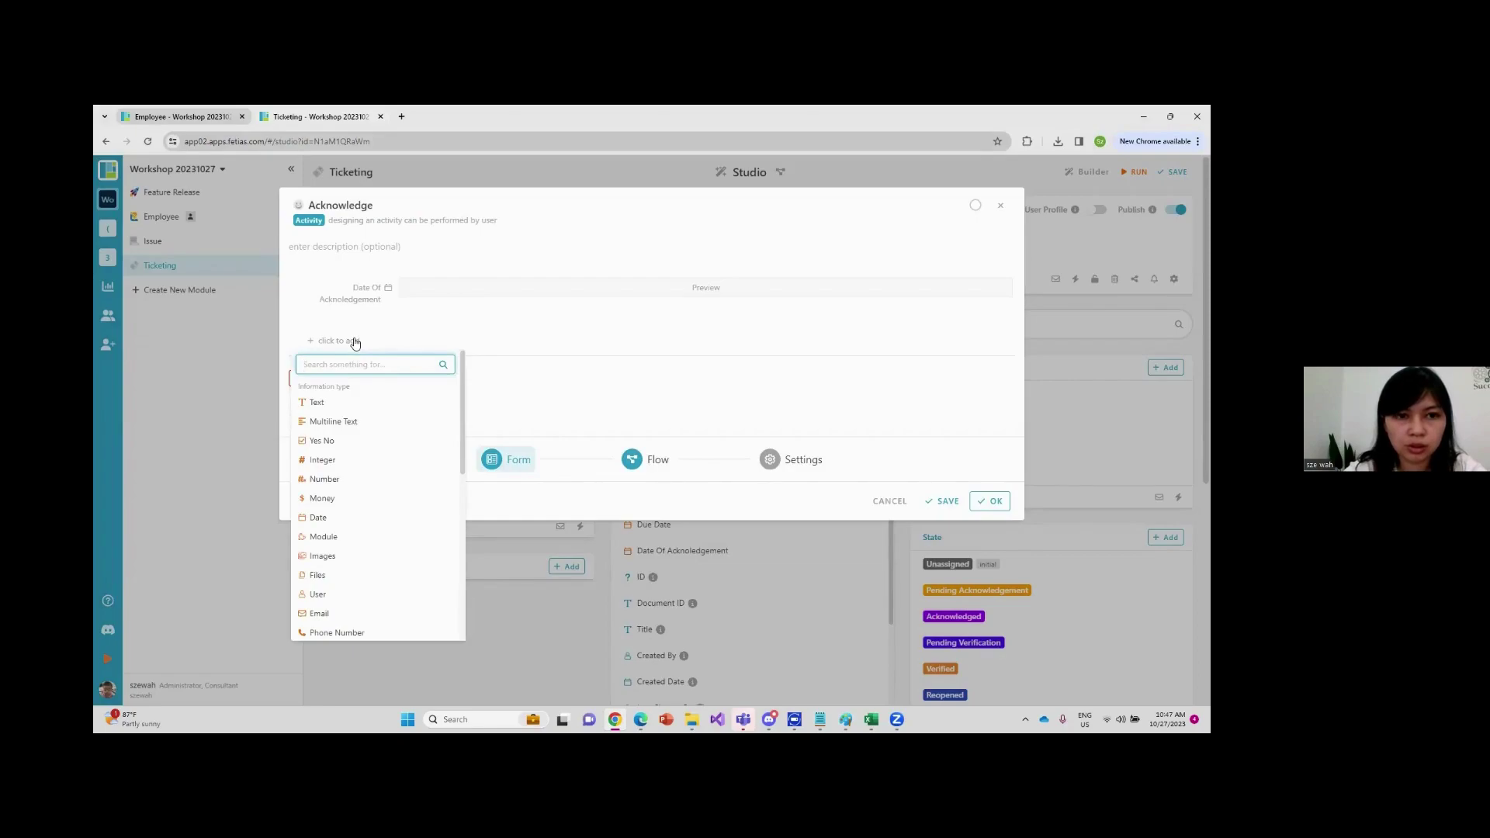
text(Acknowledged By)
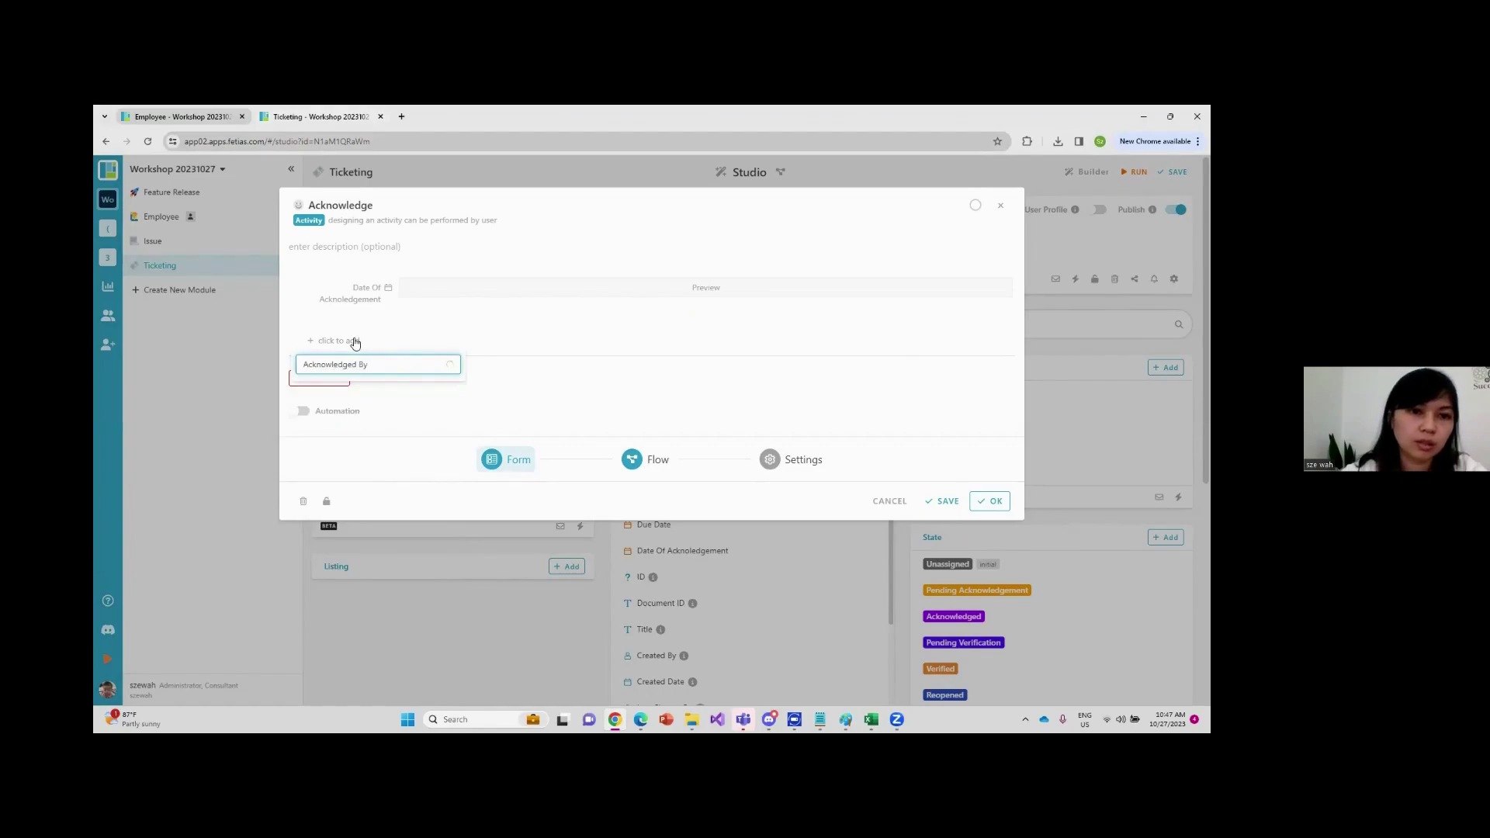
click(365, 403)
click(572, 365)
click(556, 394)
click(549, 427)
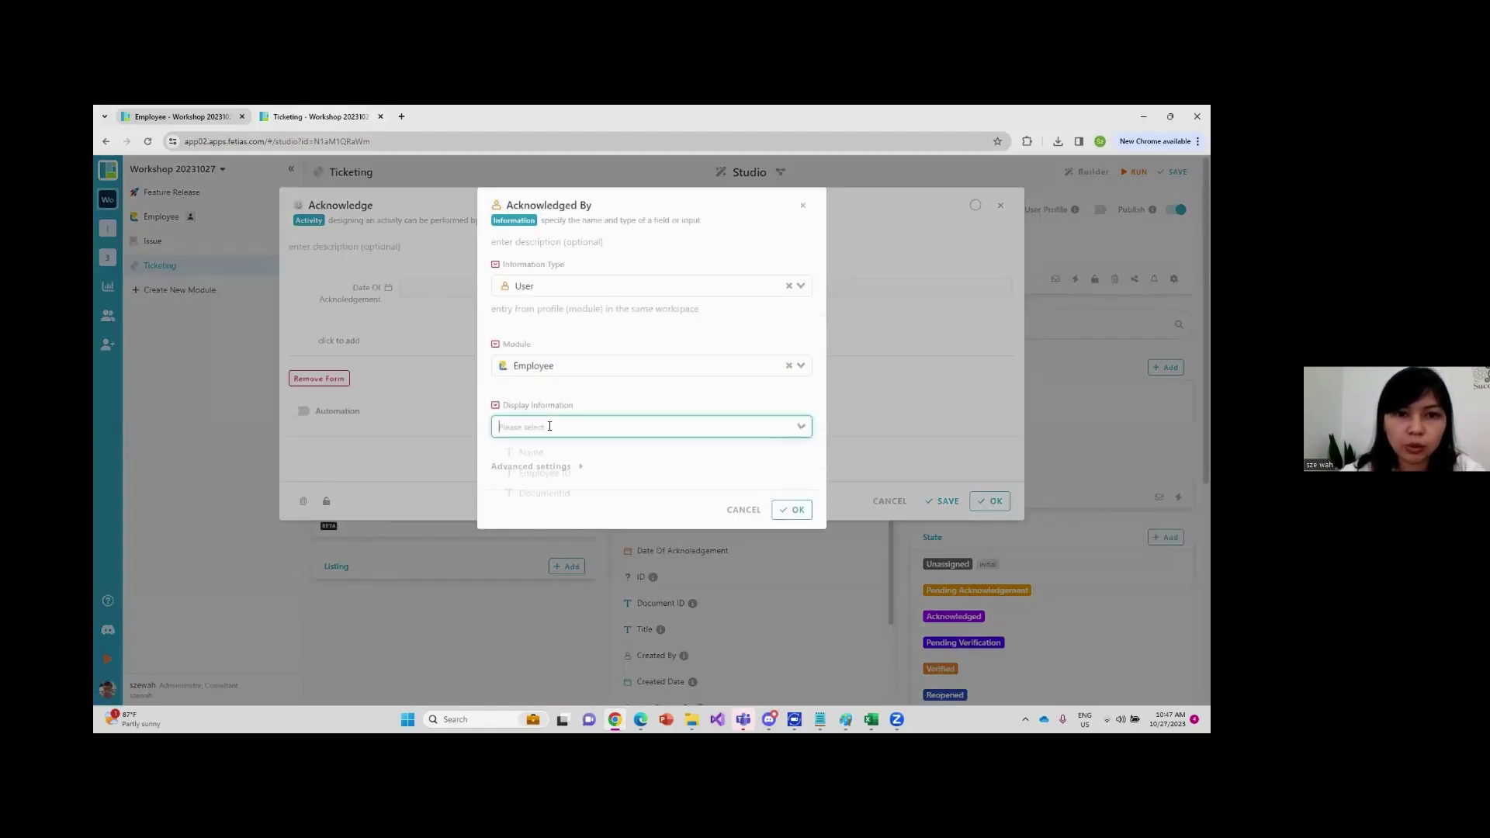
click(554, 452)
click(795, 509)
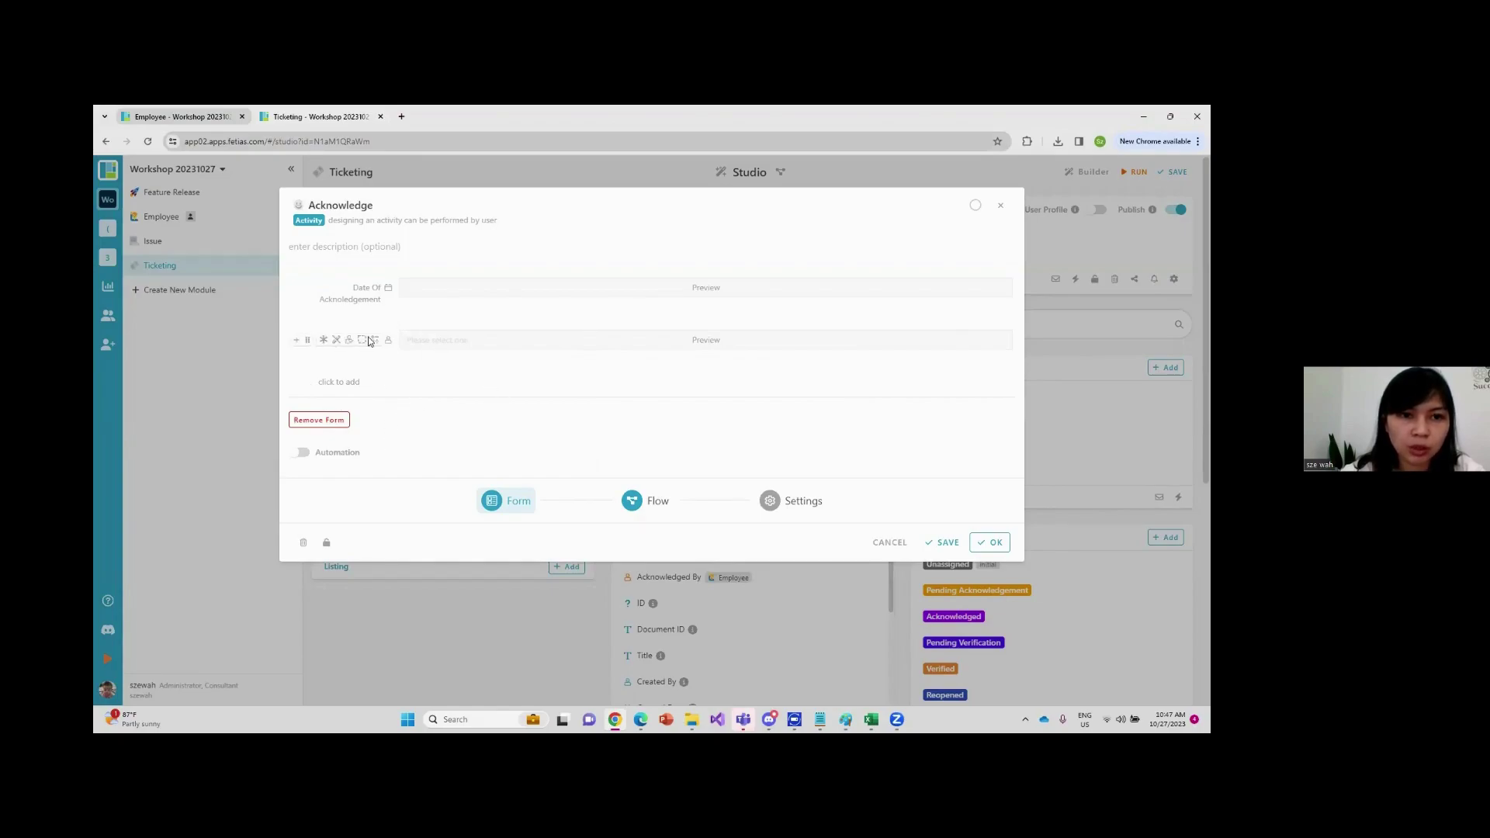
Make the Acknowledged By field required and view only, and set its formula to CURRENT USER
click(323, 342)
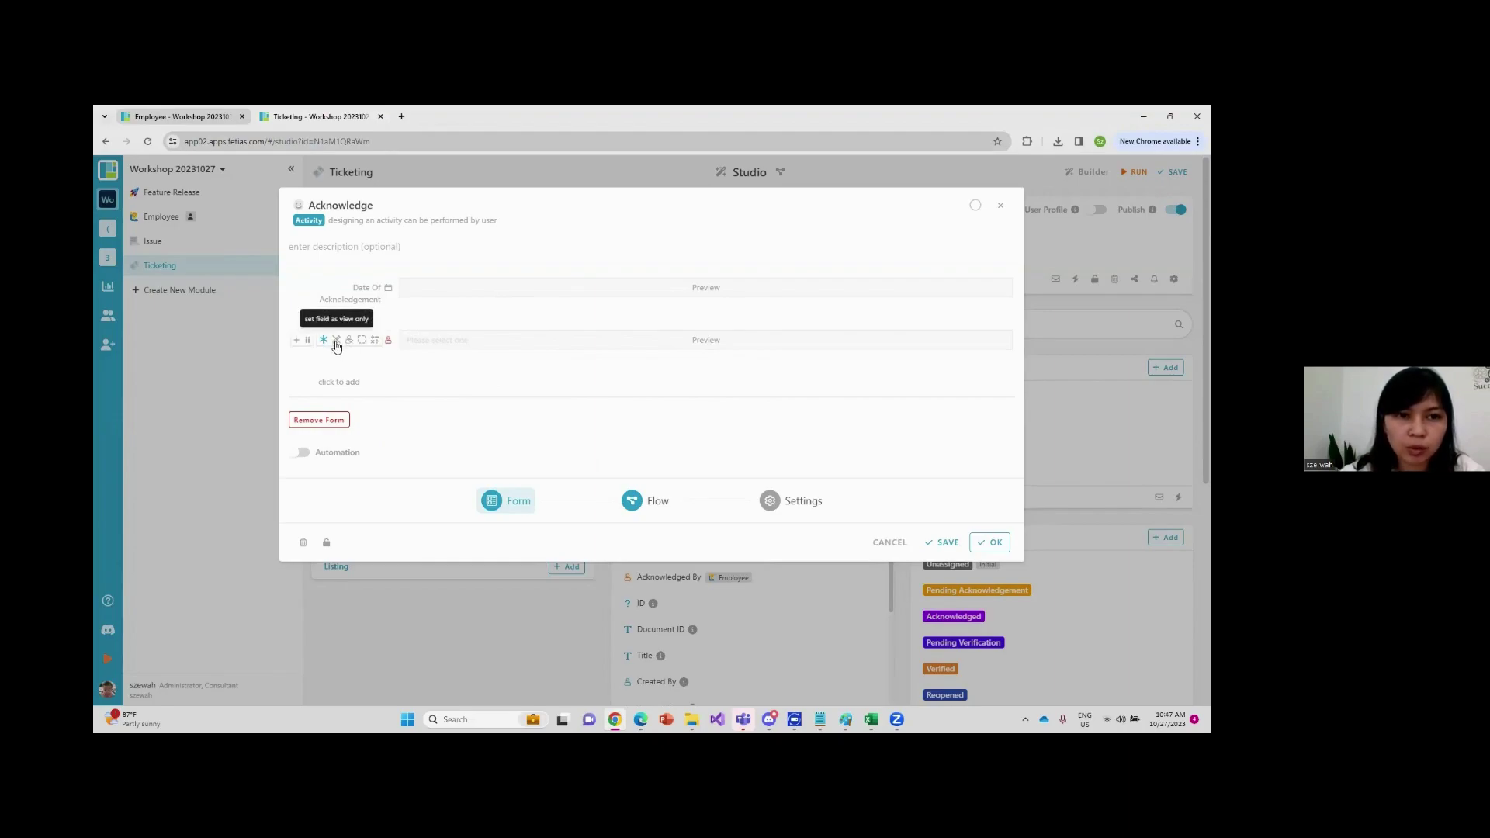
click(336, 342)
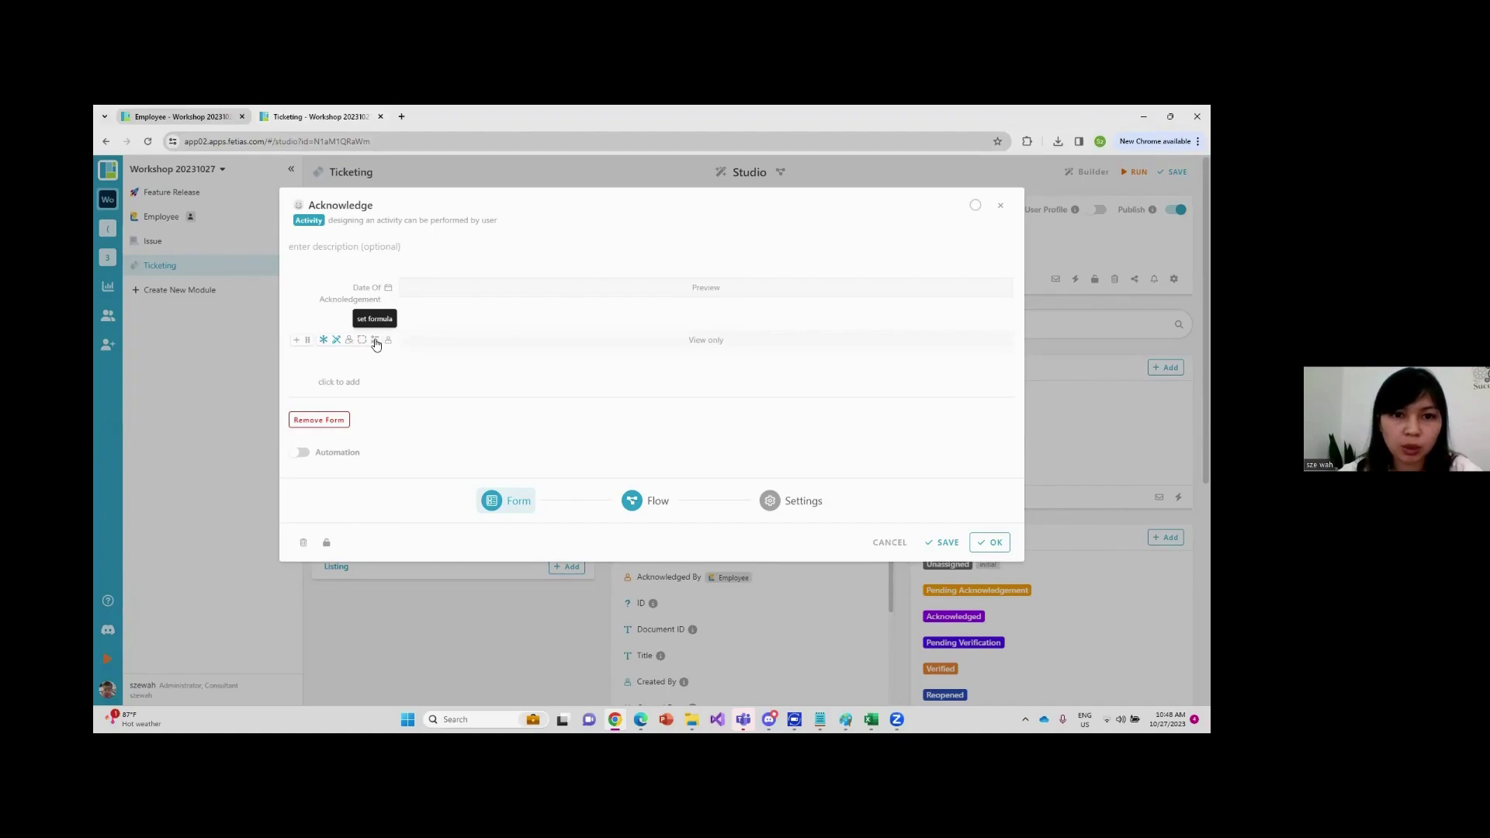
click(375, 341)
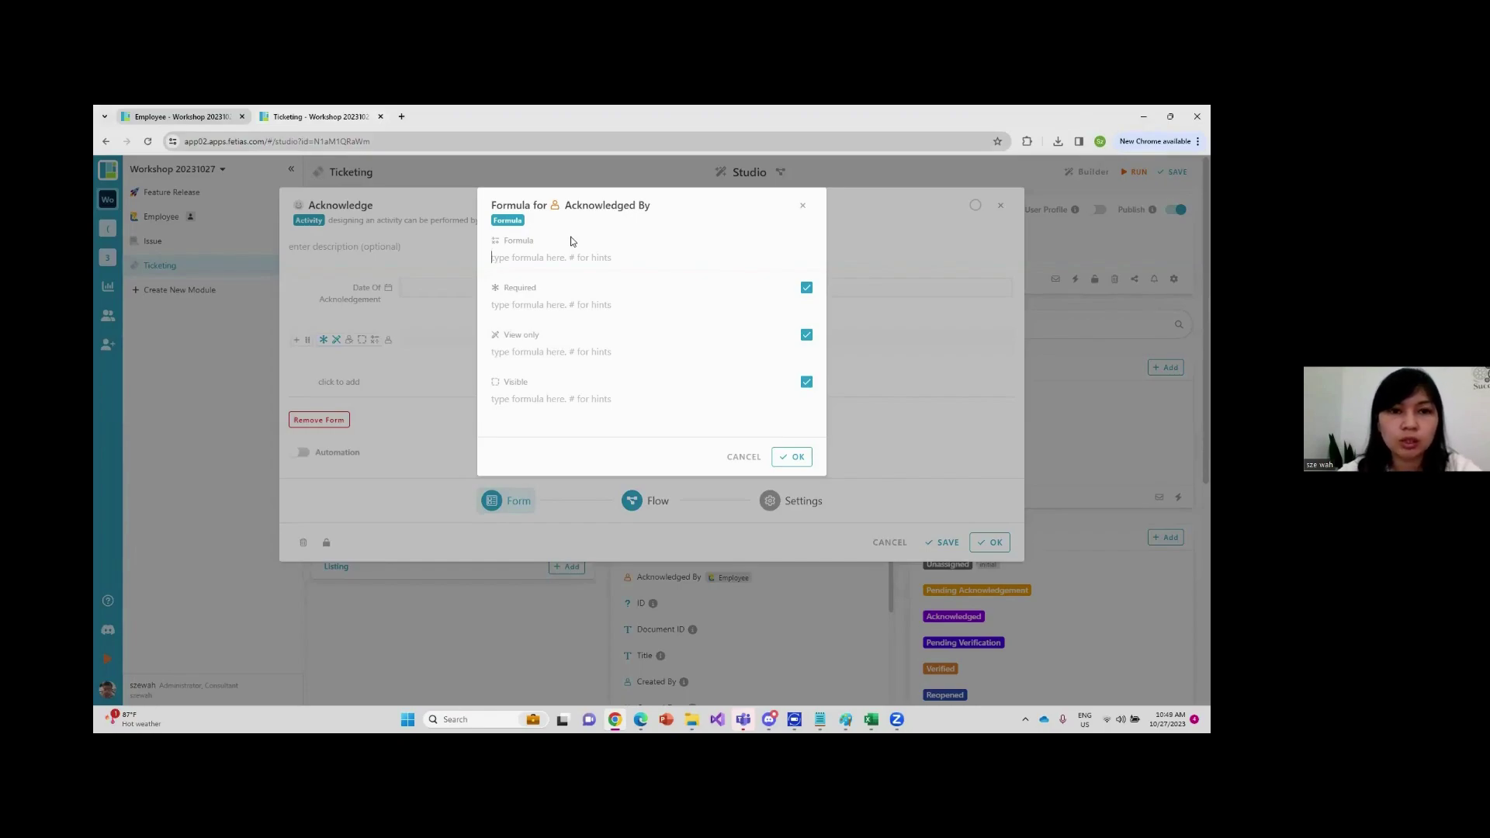
text(#)
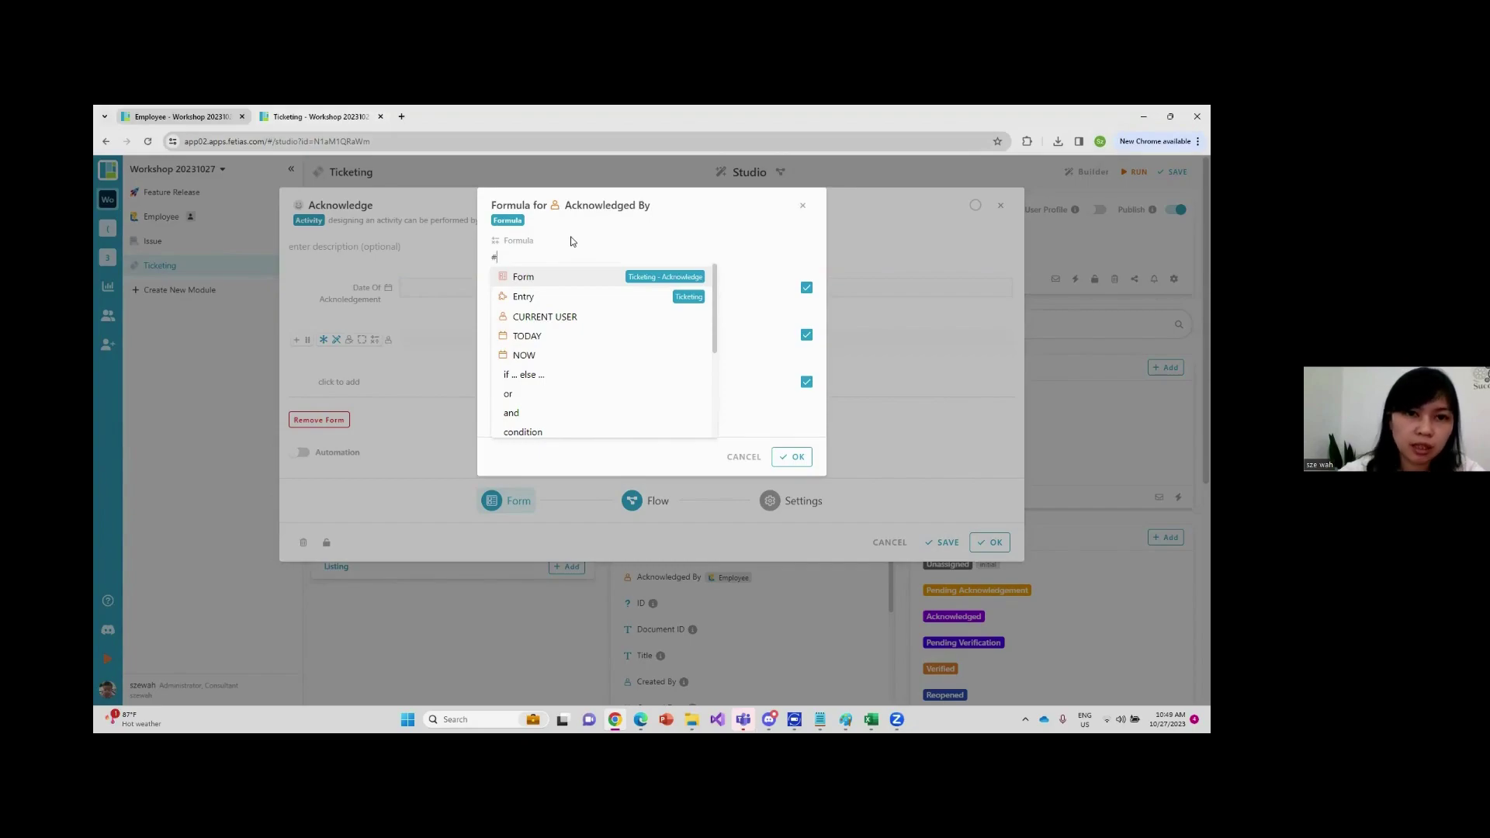
scroll(603, 369, down, 3)
scroll(605, 363, up, 3)
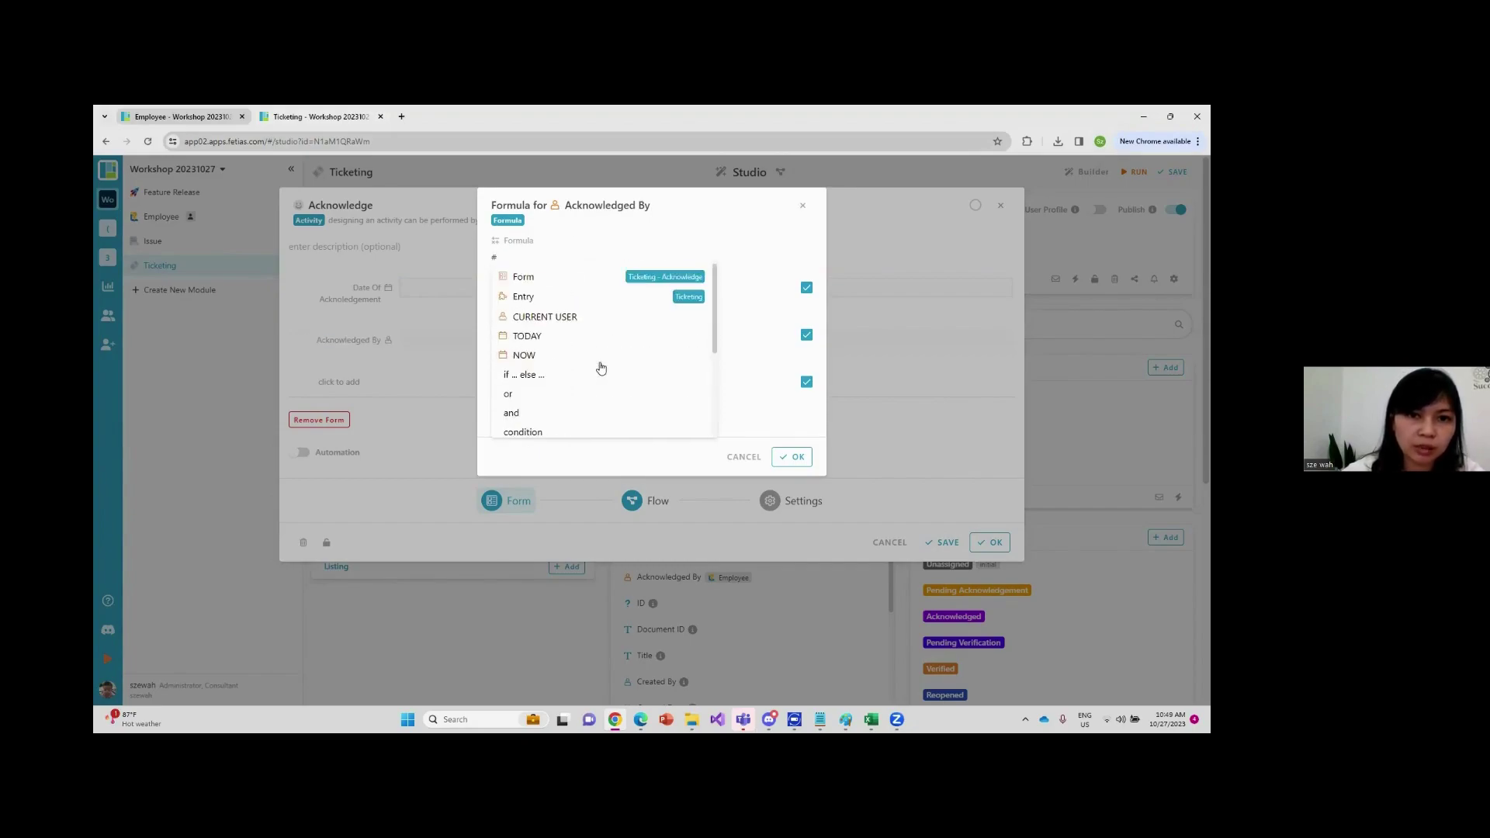
click(548, 318)
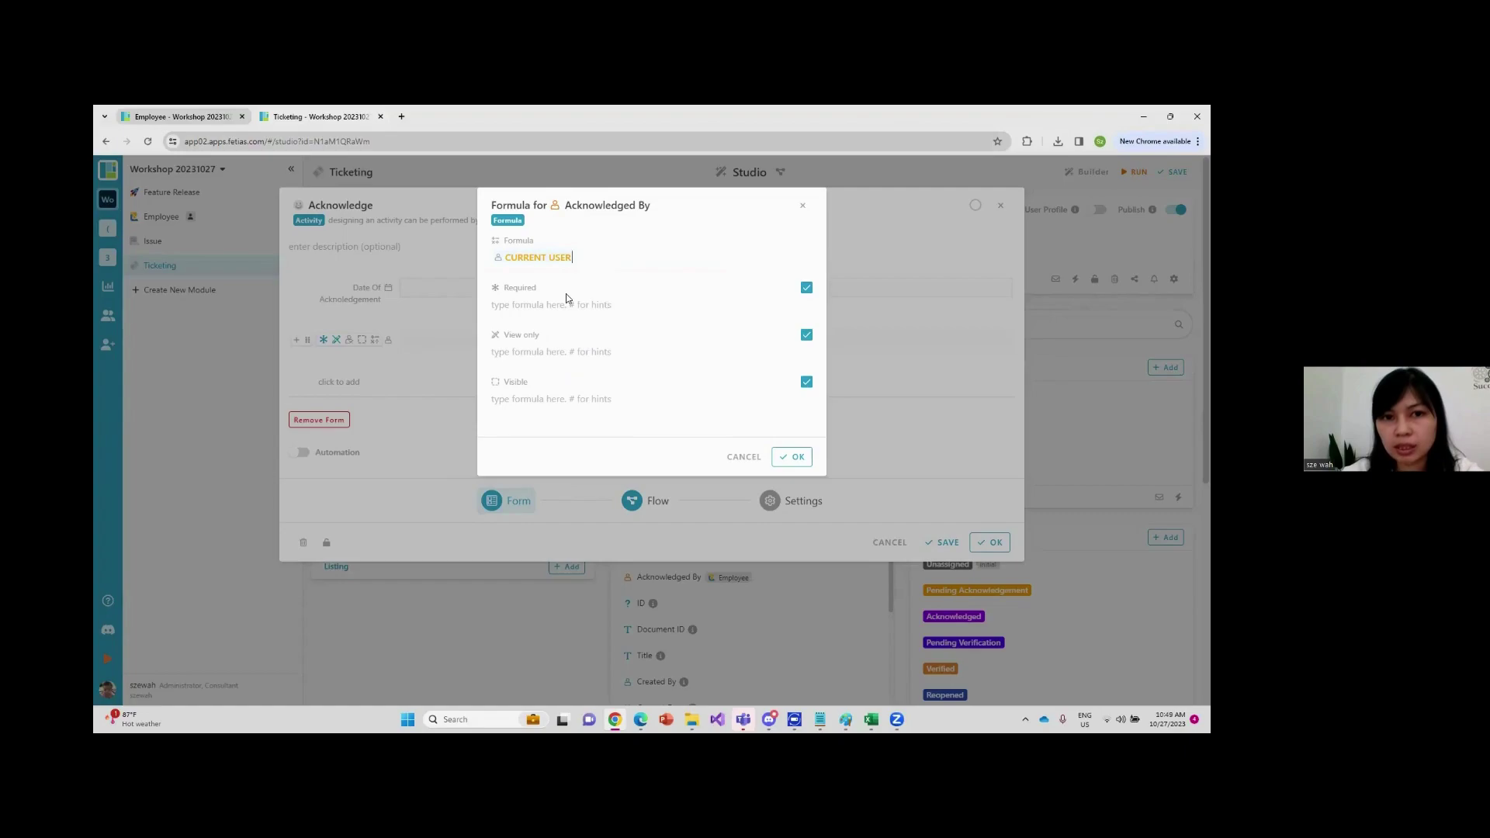
click(793, 457)
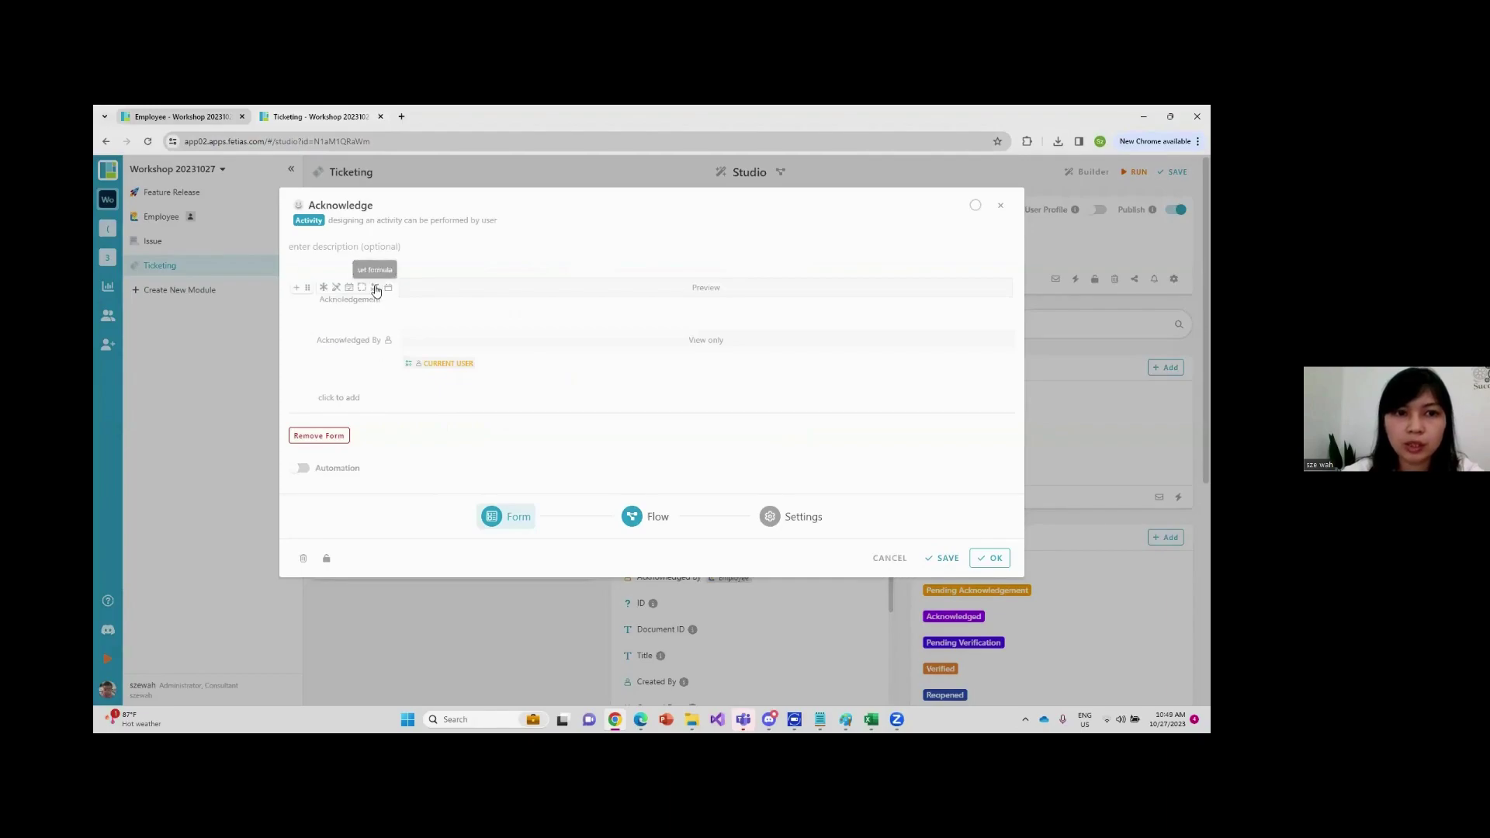
Make the Date Of Acknoledgement field view only with the formula TODAY
click(377, 289)
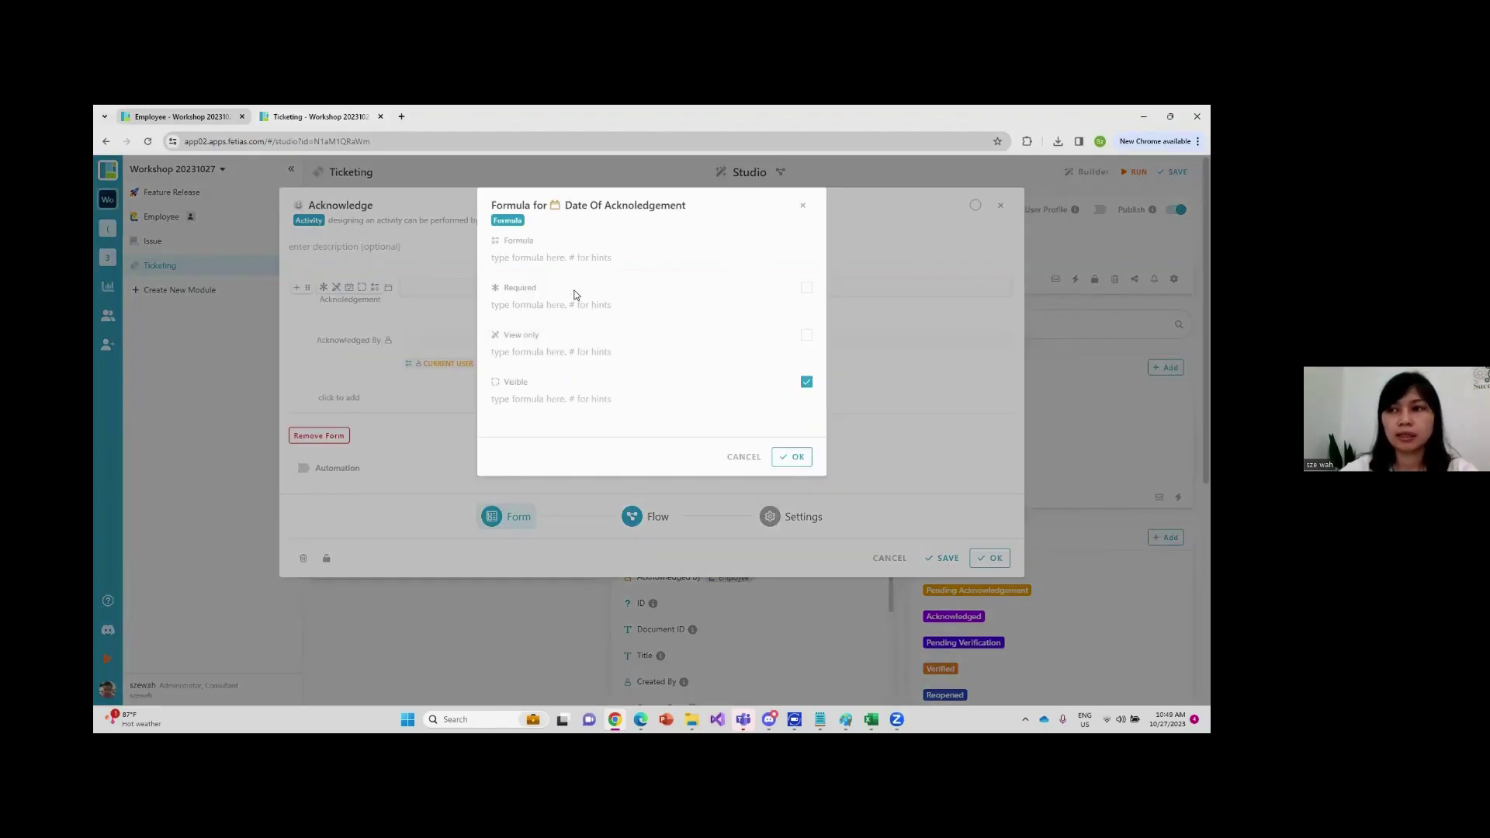
text(#)
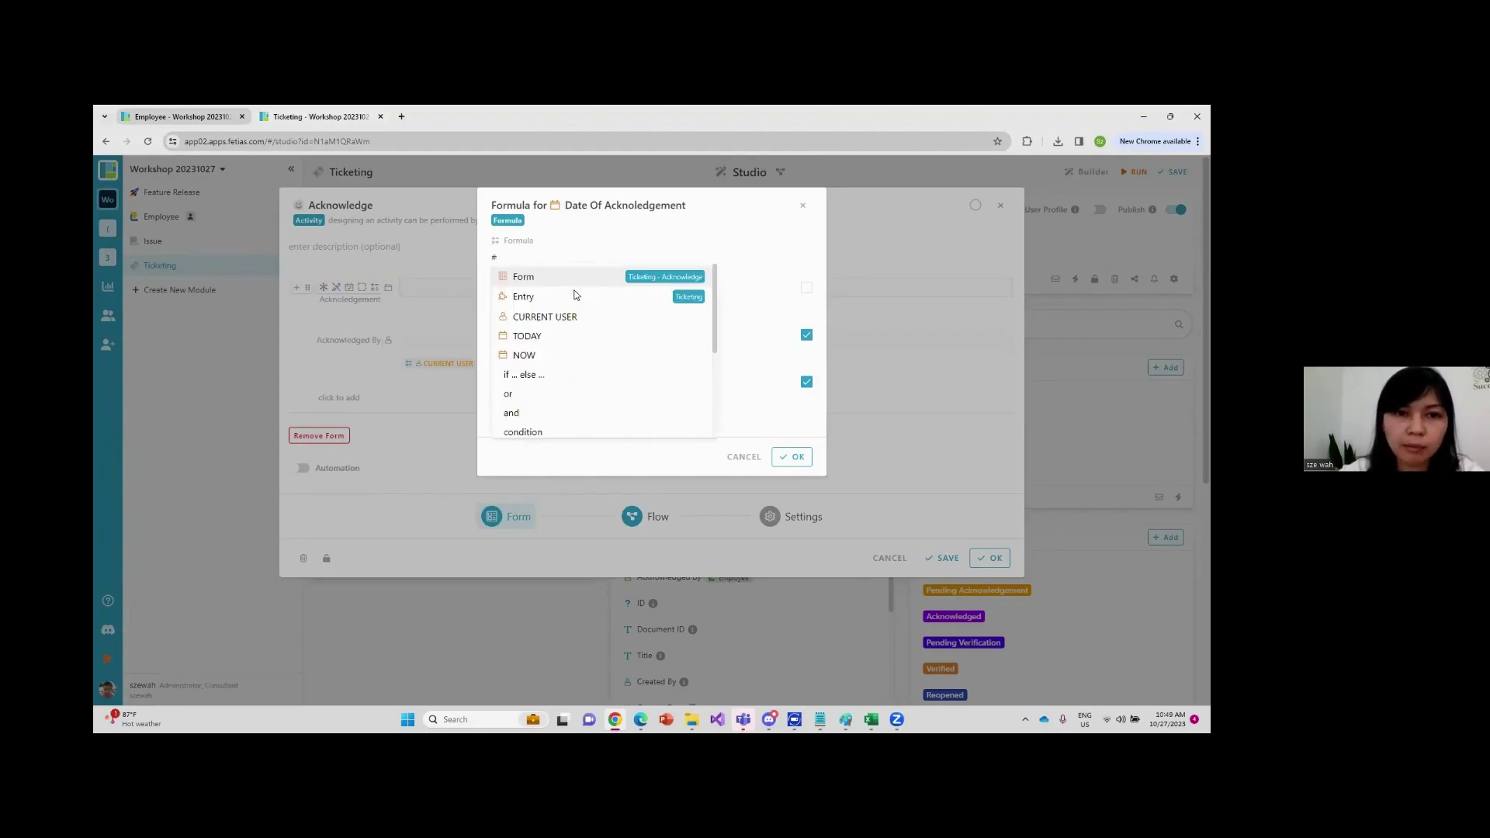
click(554, 335)
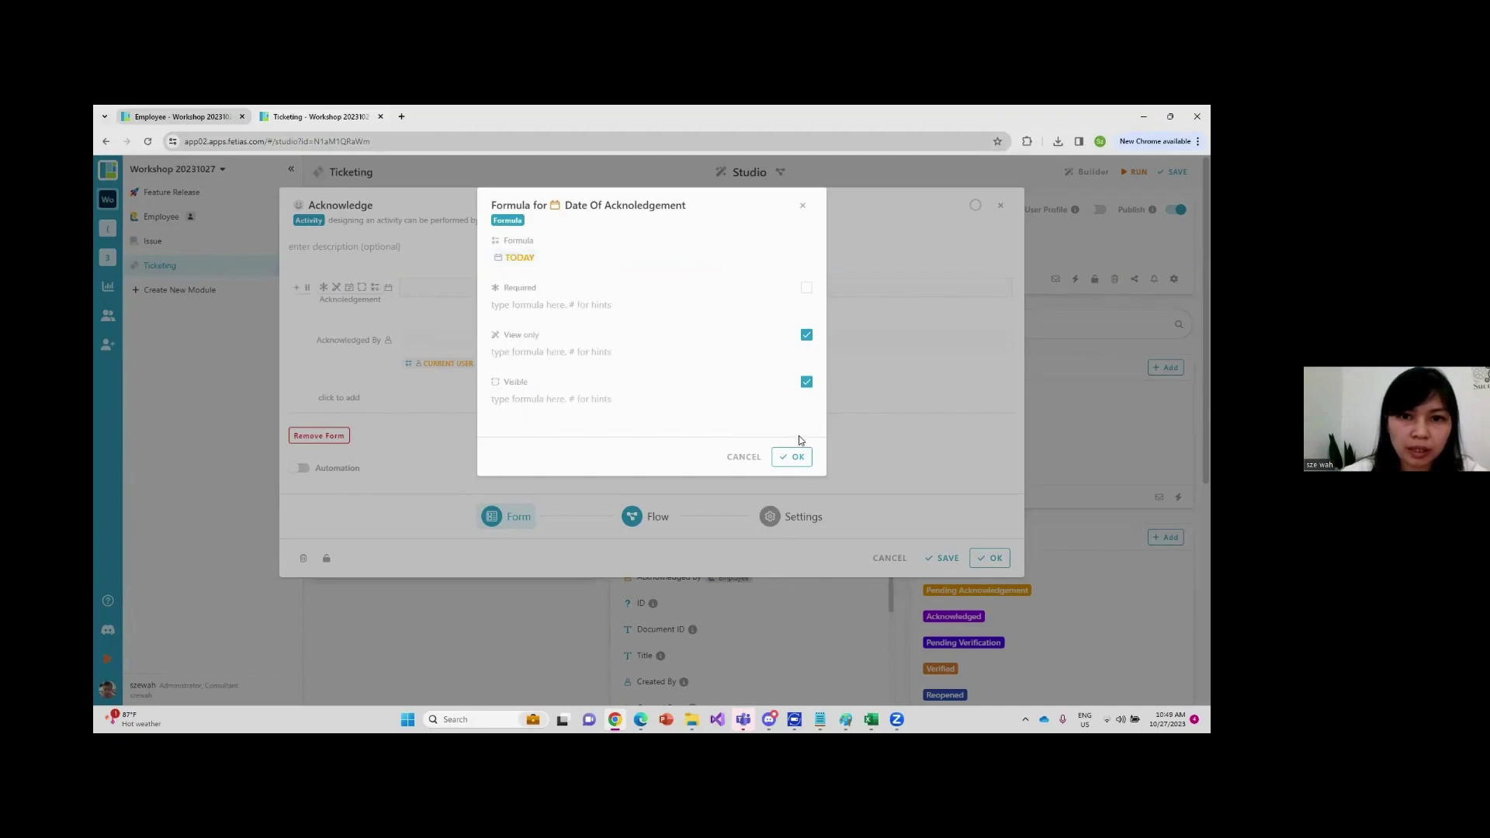
click(776, 457)
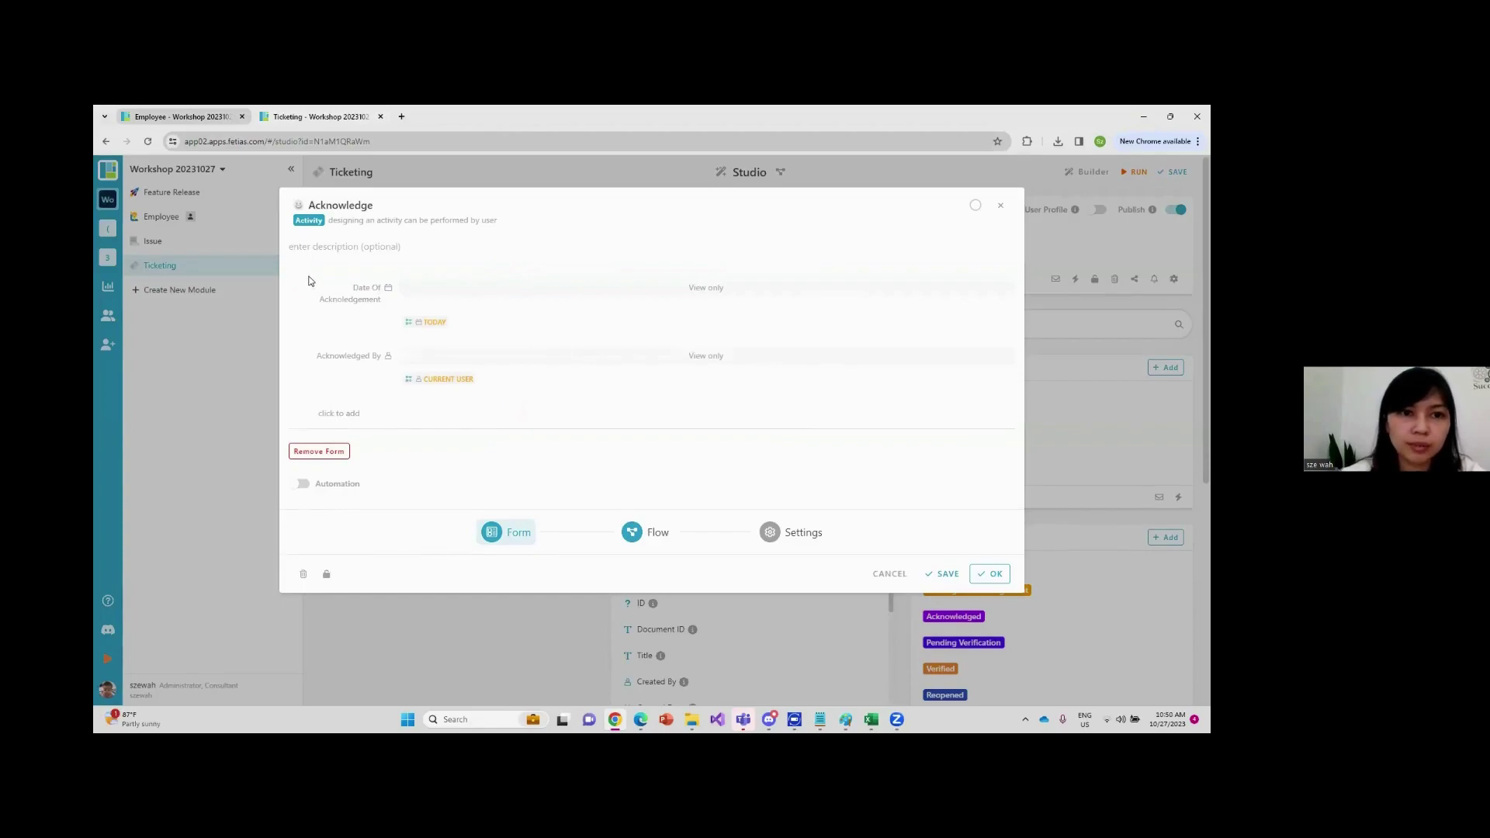
Accept the Acknowledge activity's form design and look over the Done activity without giving it a form
click(989, 573)
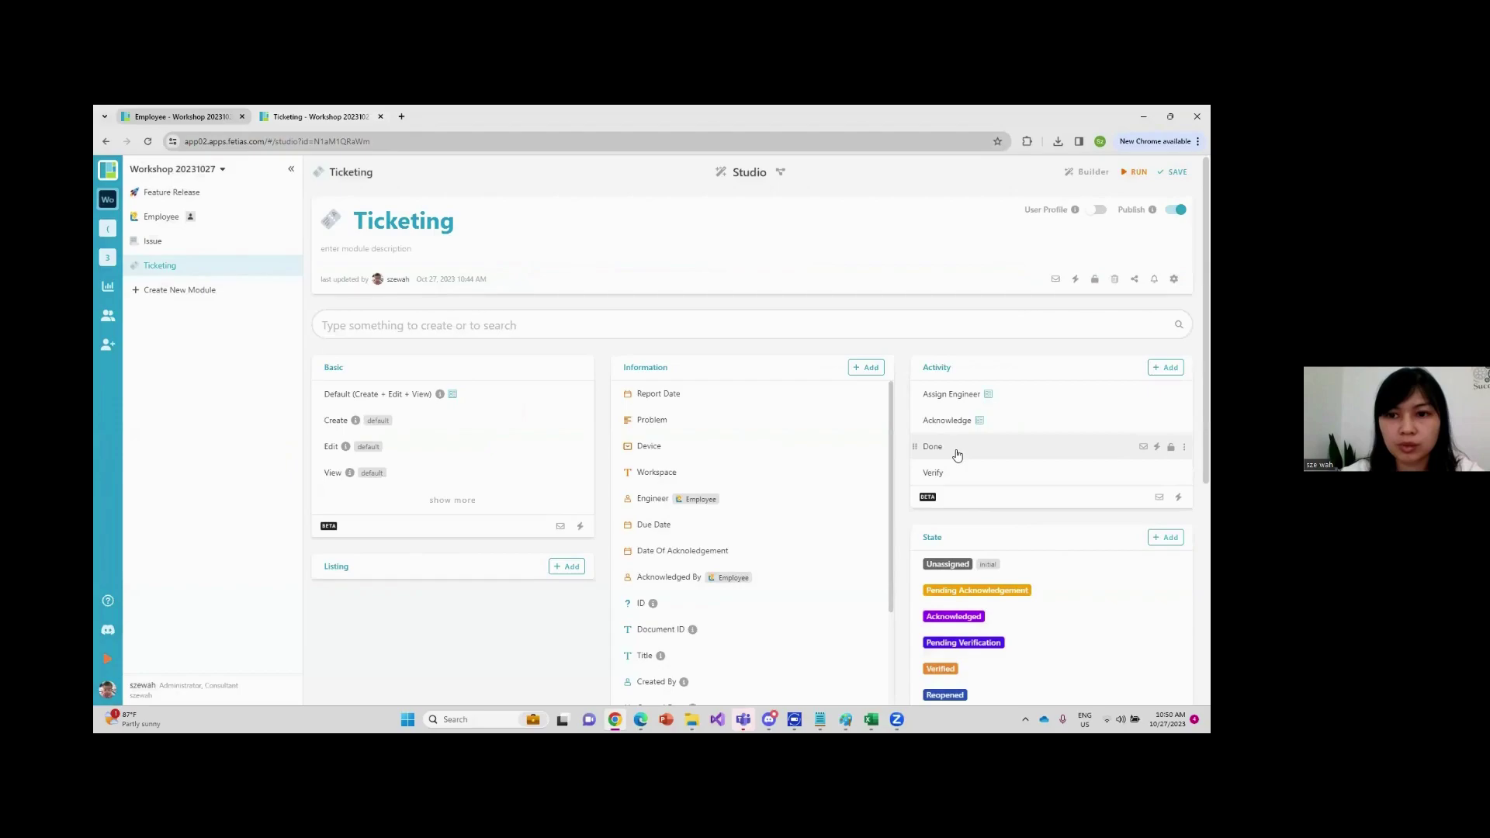
click(957, 456)
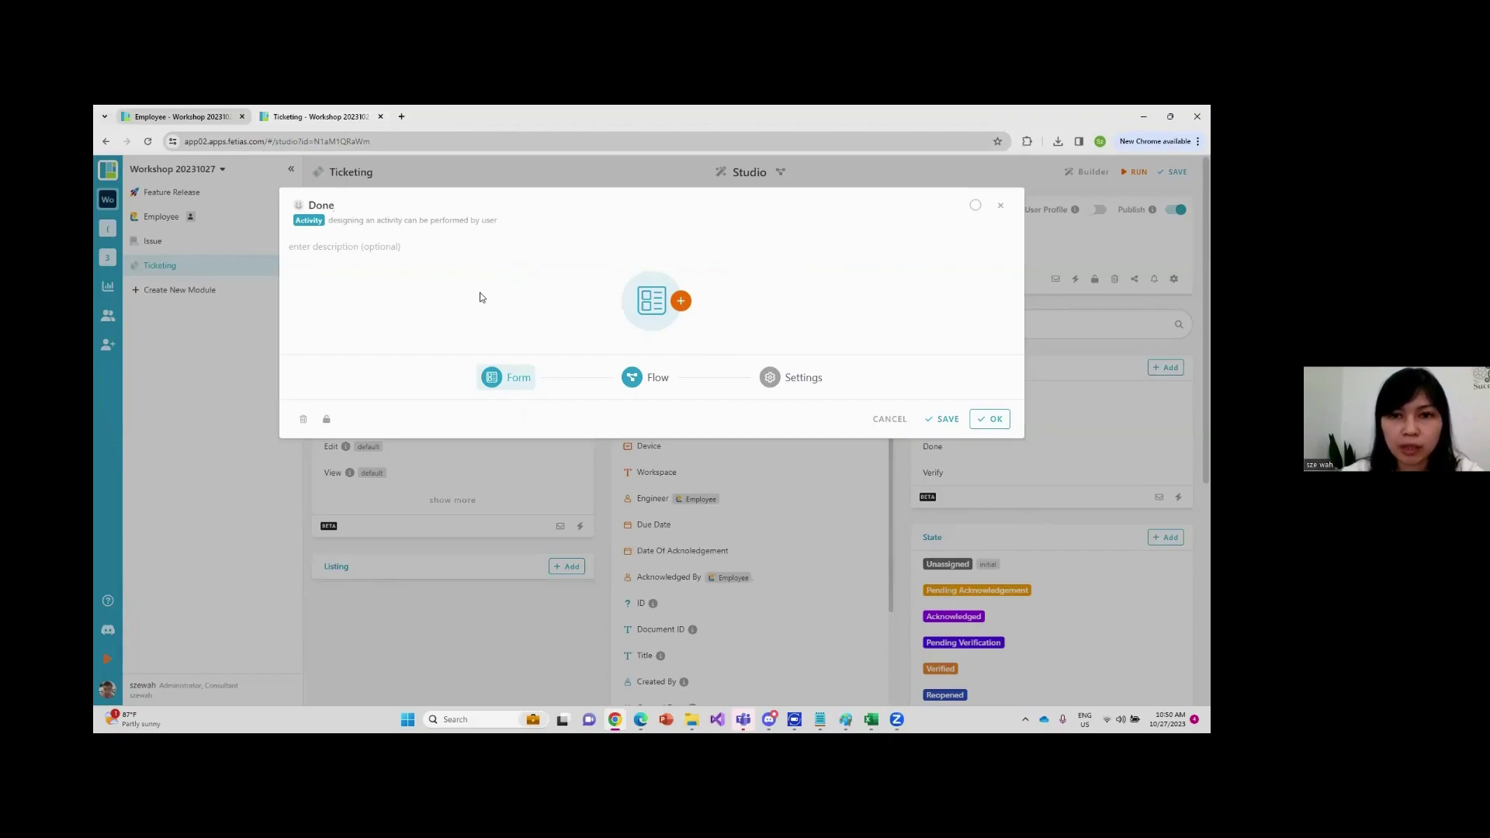
click(993, 419)
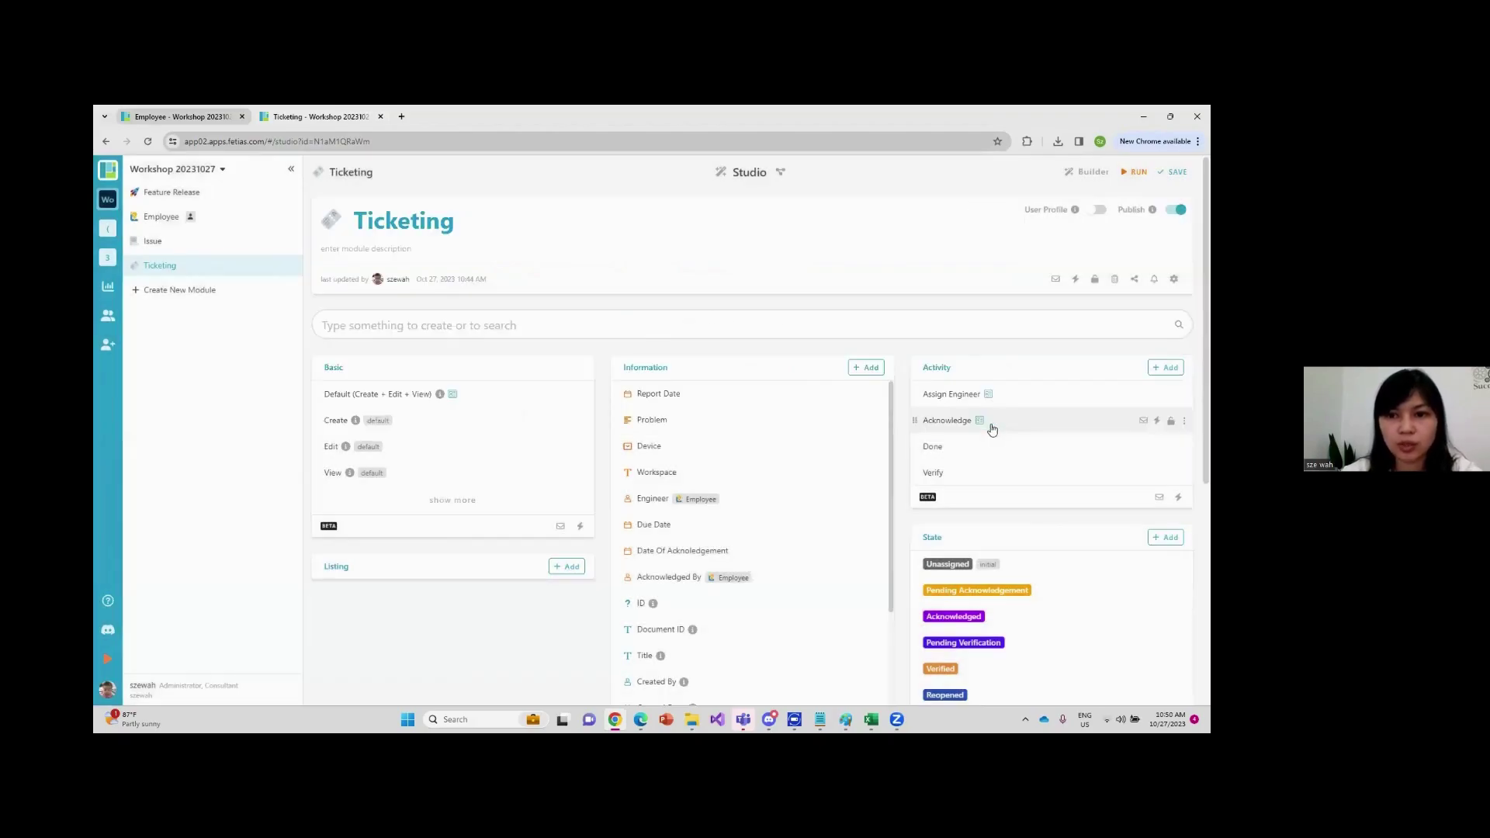
Add a form to the Verify activity and start a new field named Resolved on it
click(991, 475)
click(694, 331)
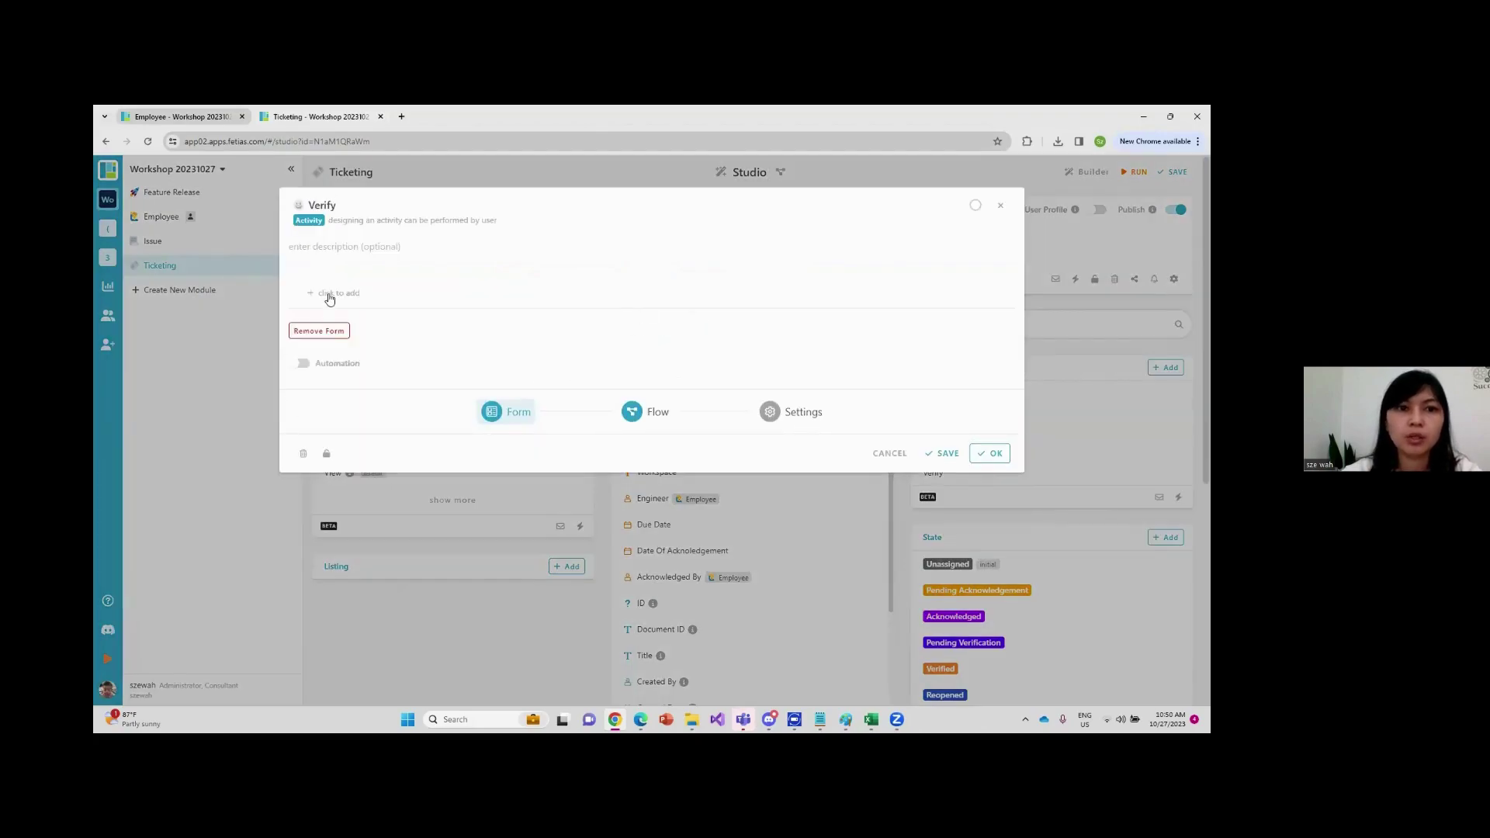
click(329, 296)
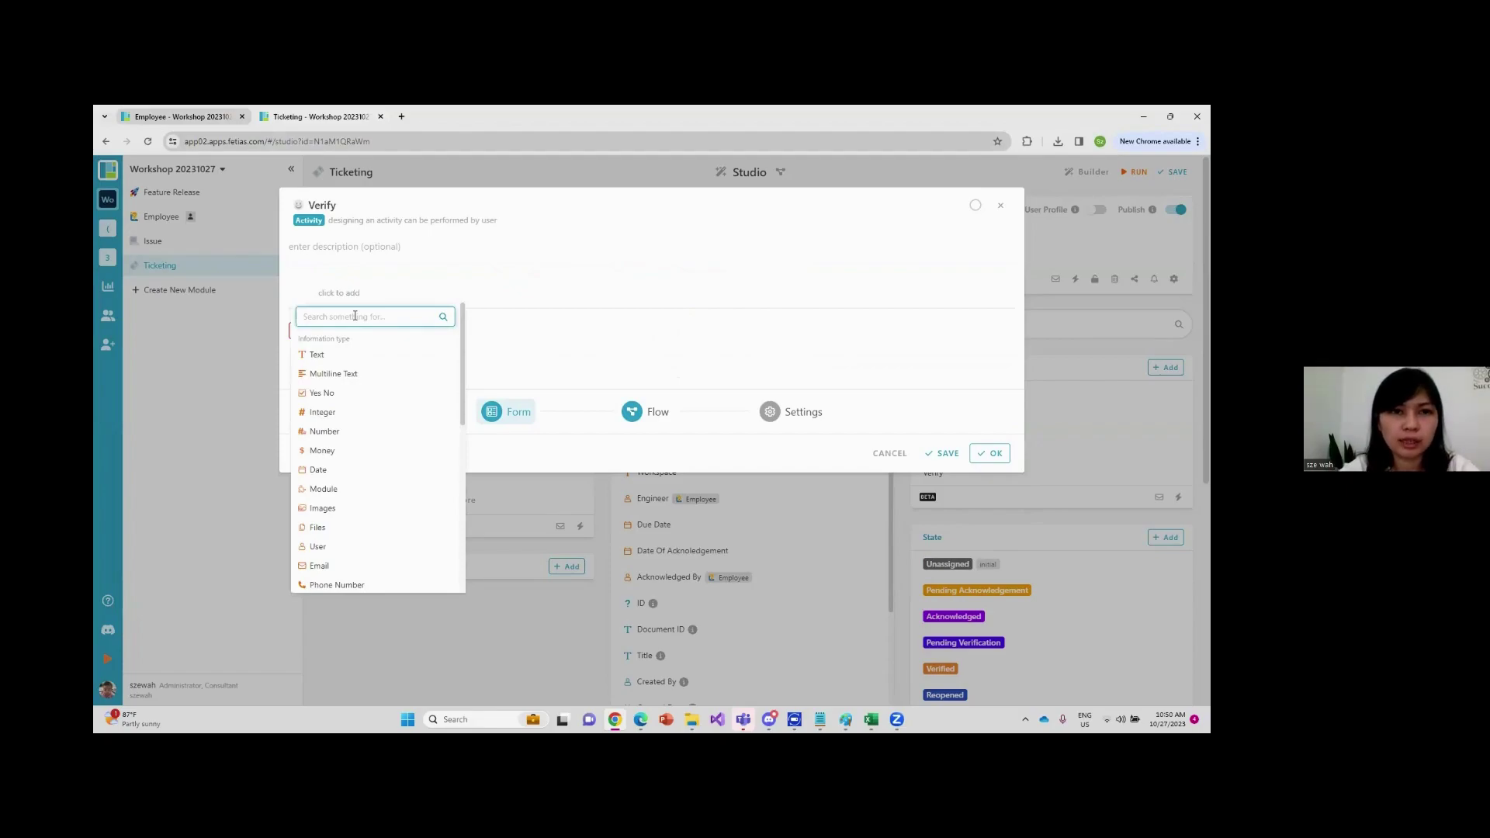
text(Re)
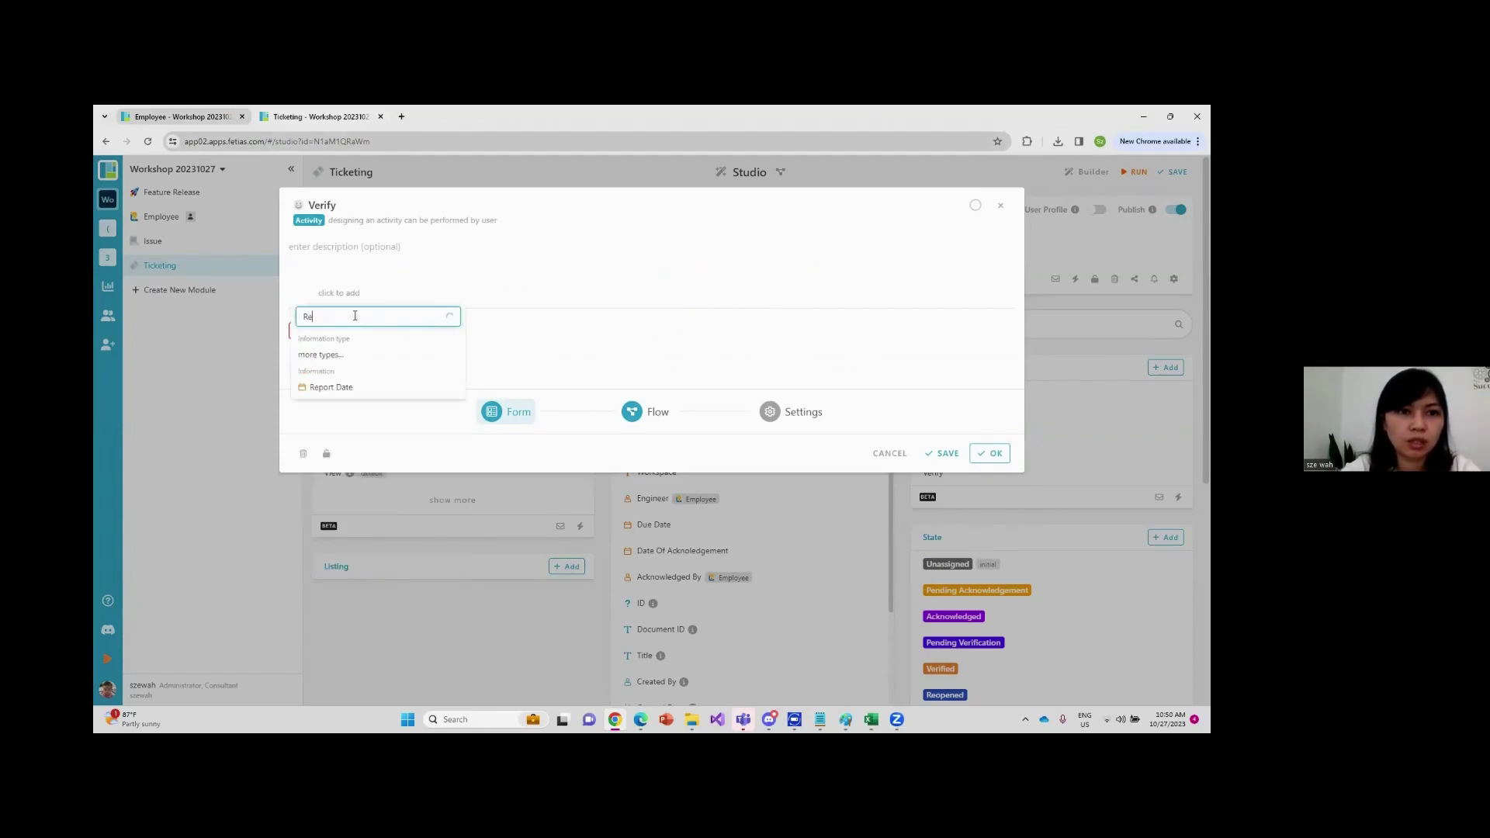
text(solved)
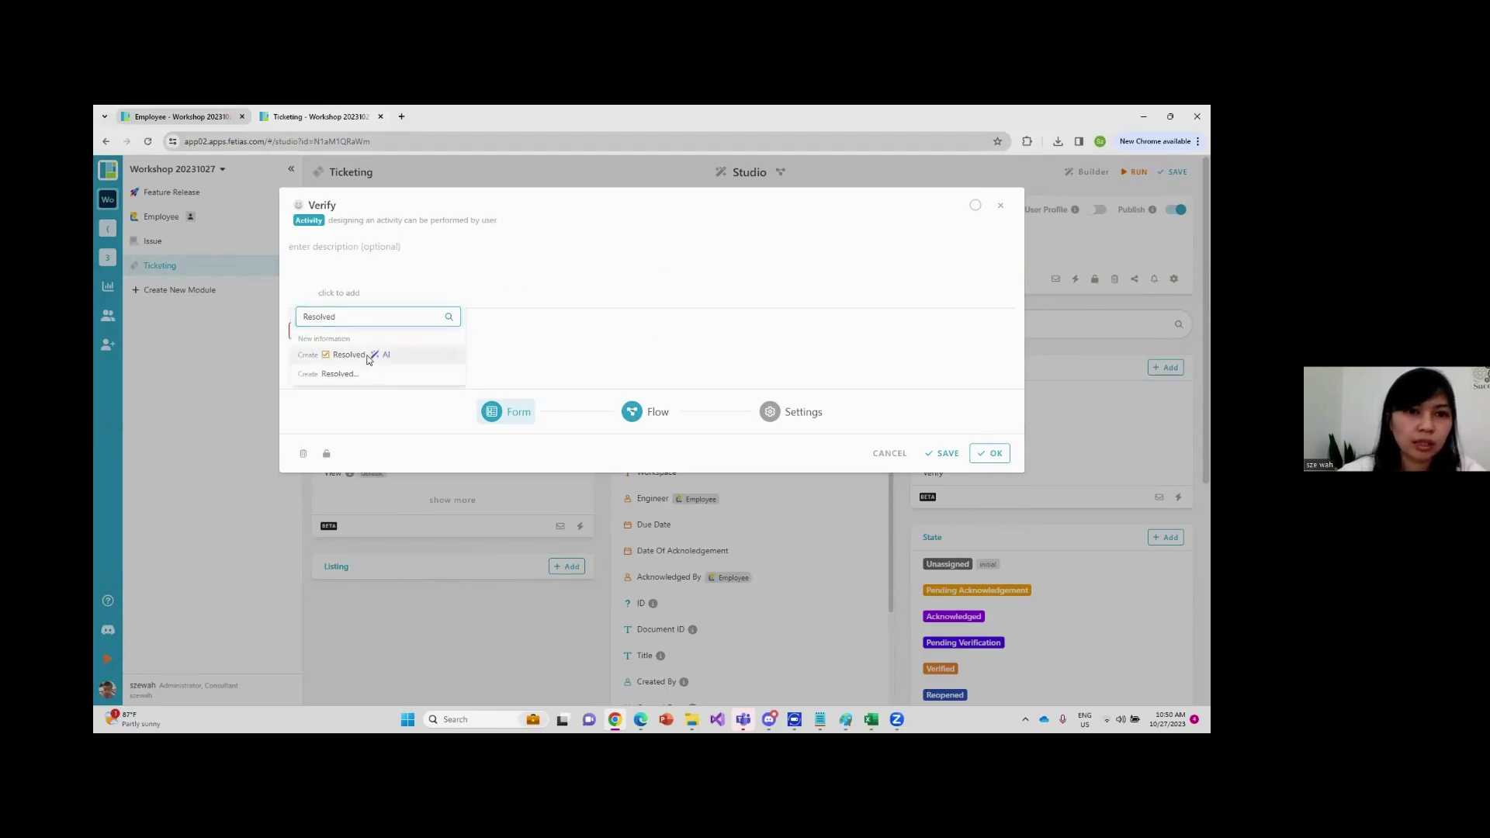
click(372, 358)
Set the information type of the Verify form's Resolved field to Select
click(563, 288)
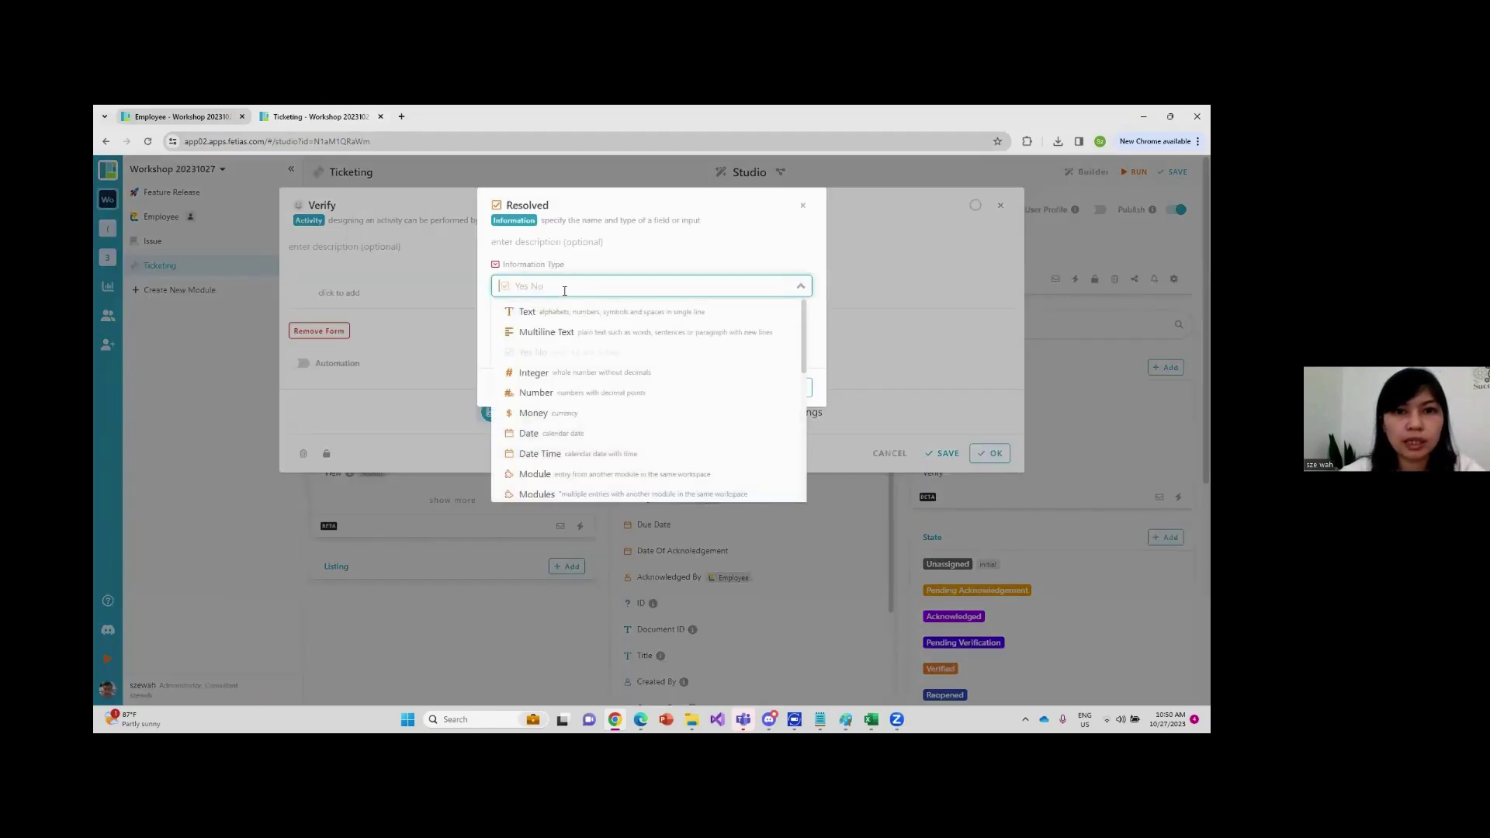
click(547, 292)
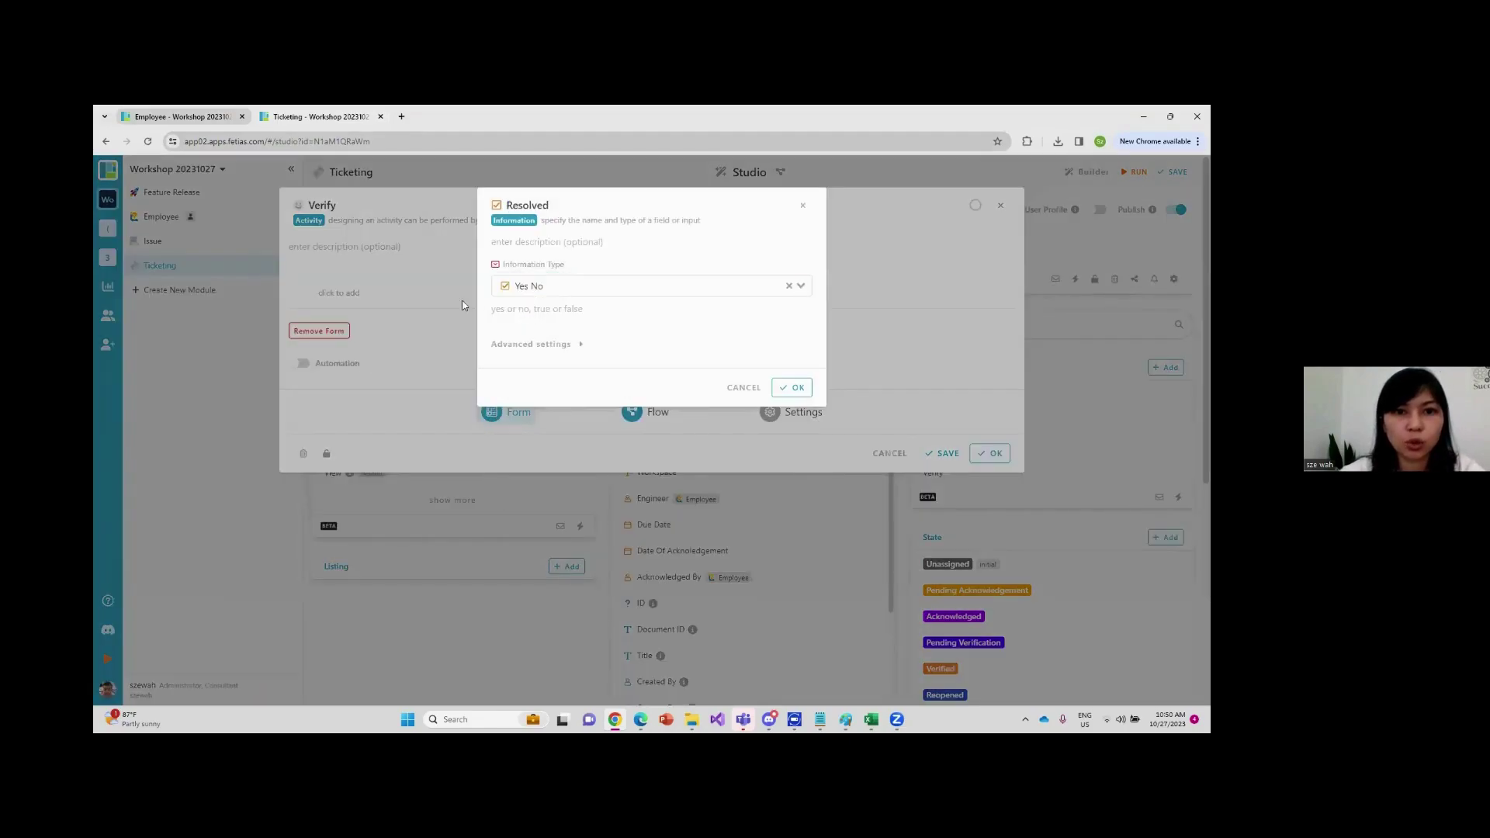
click(536, 293)
text(select)
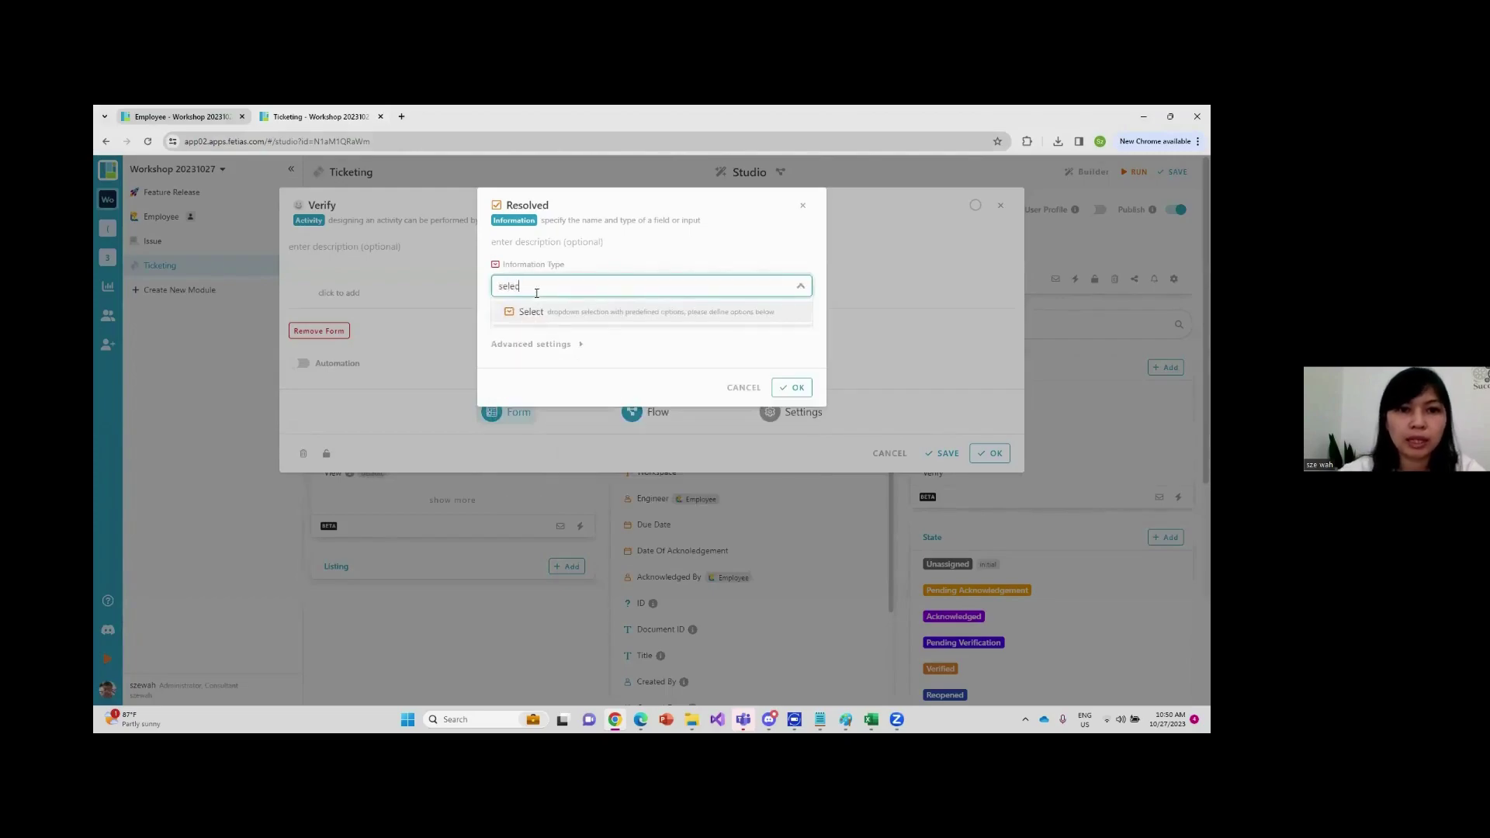
Set up Resolved on the Verify form as a required Select field with options Yes and No displayed as radio choices
click(539, 314)
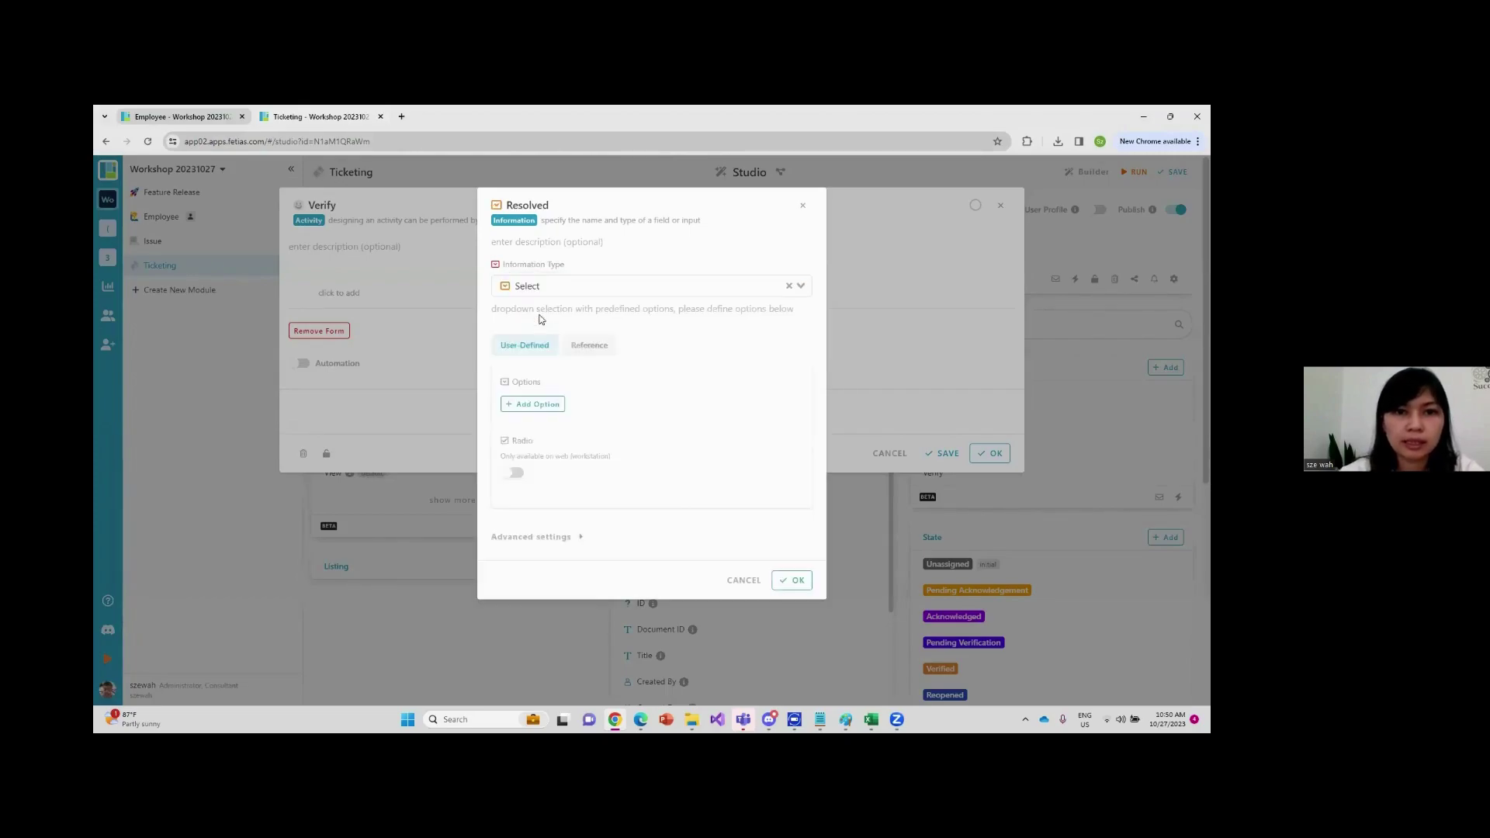
click(533, 405)
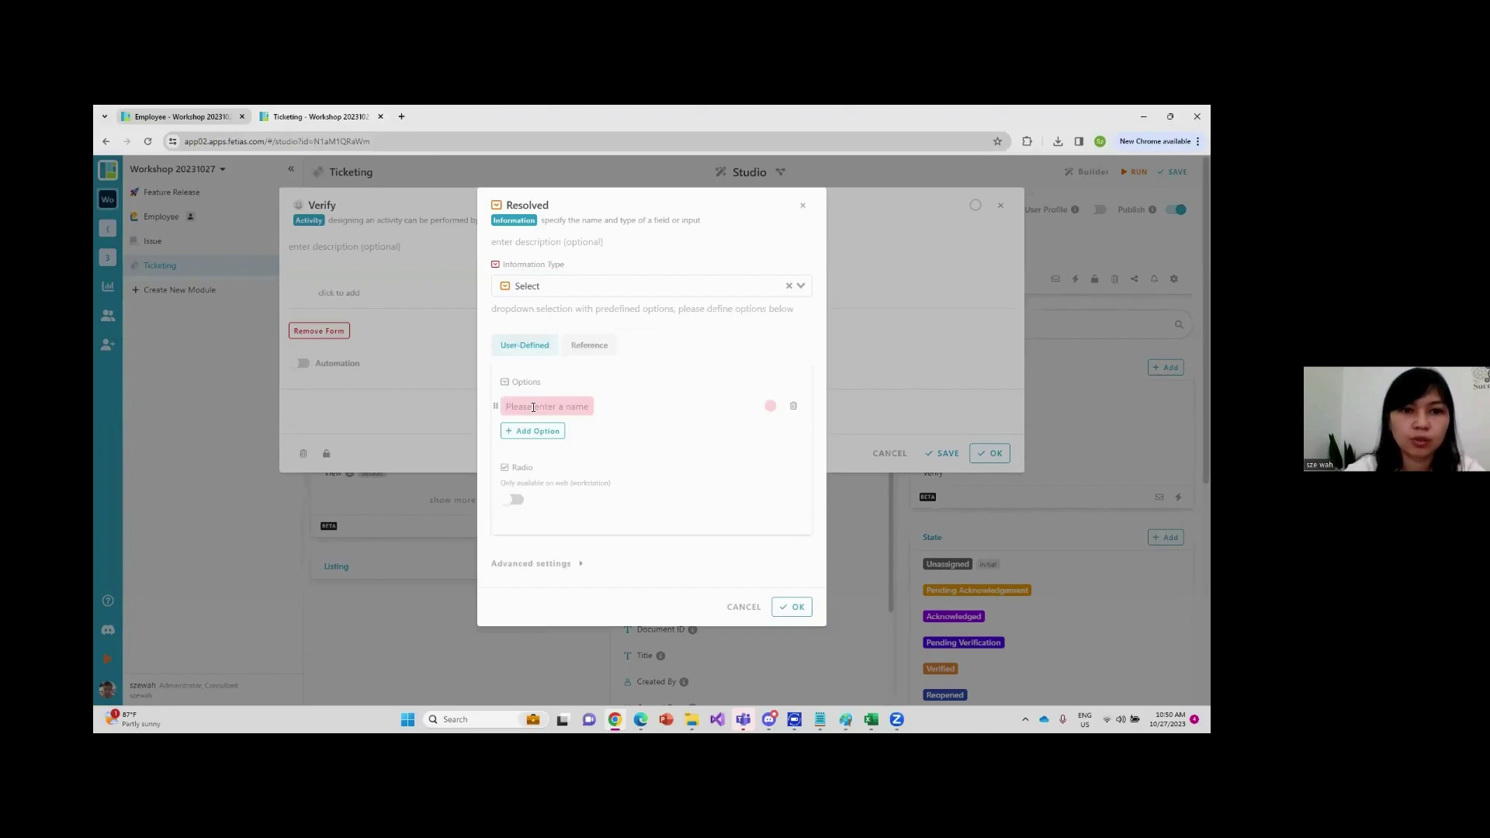
text(Yes)
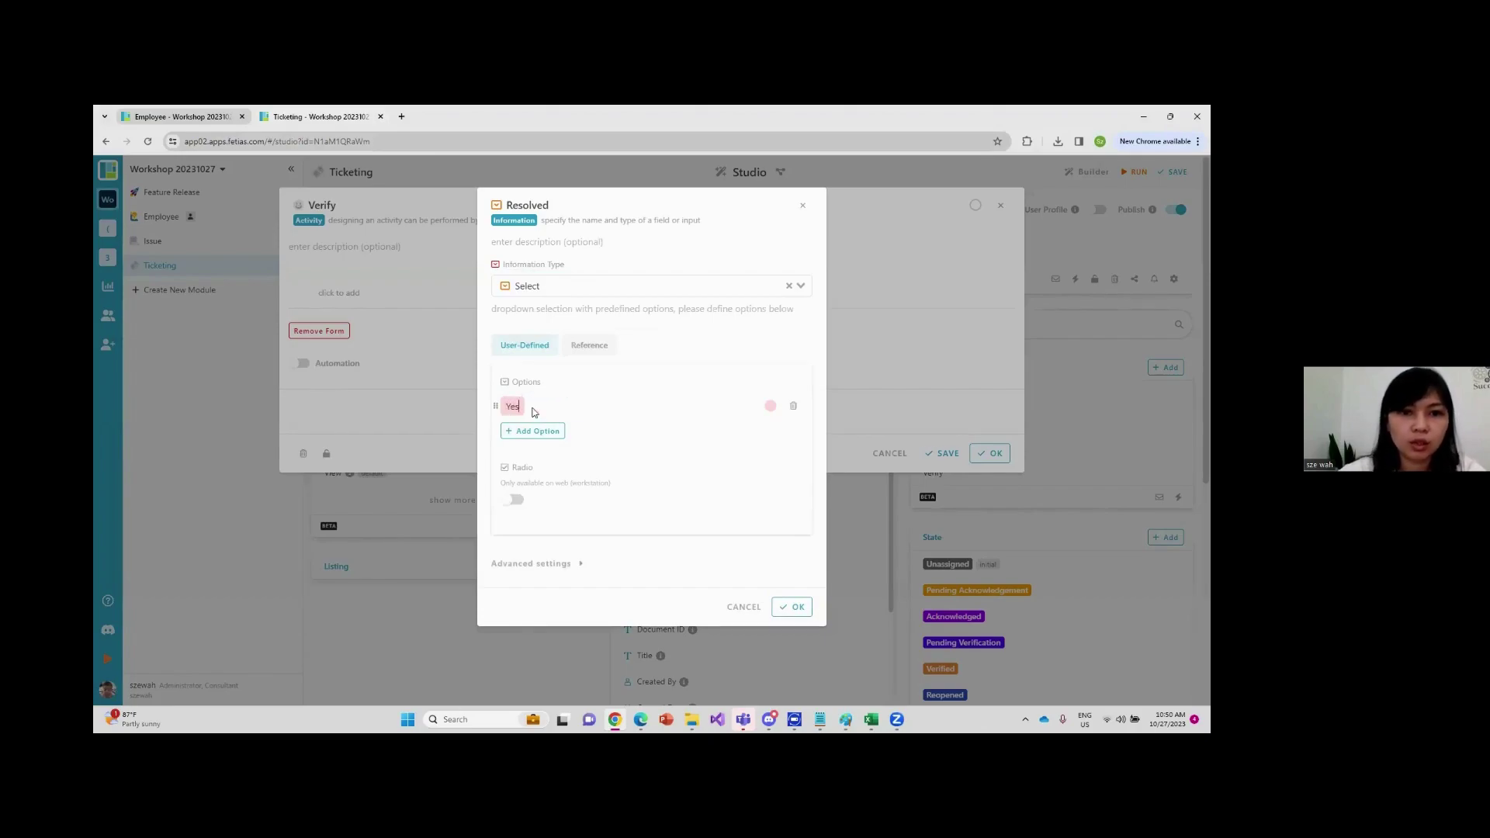
click(533, 431)
text(No)
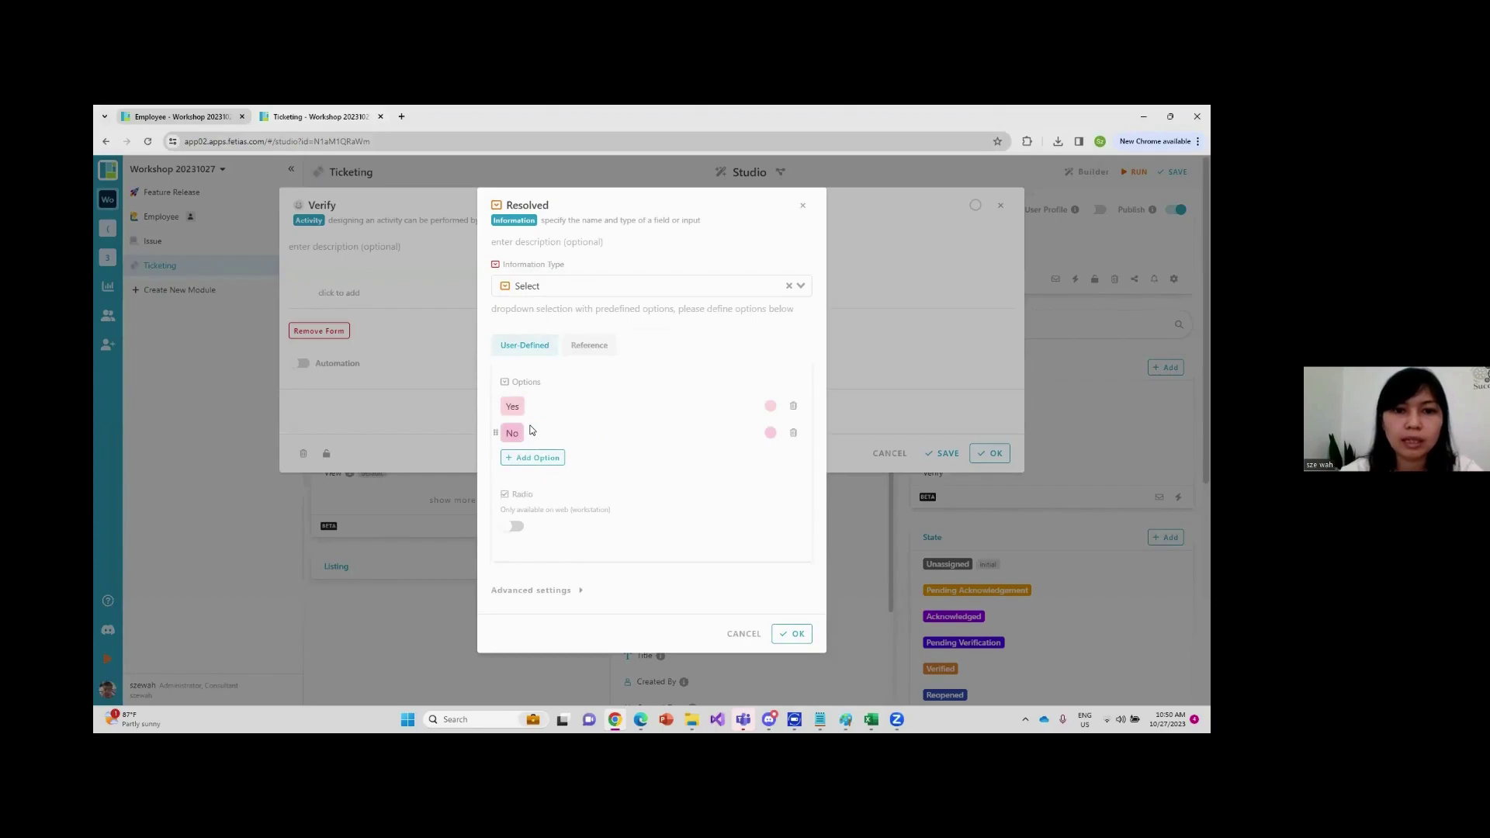
click(512, 529)
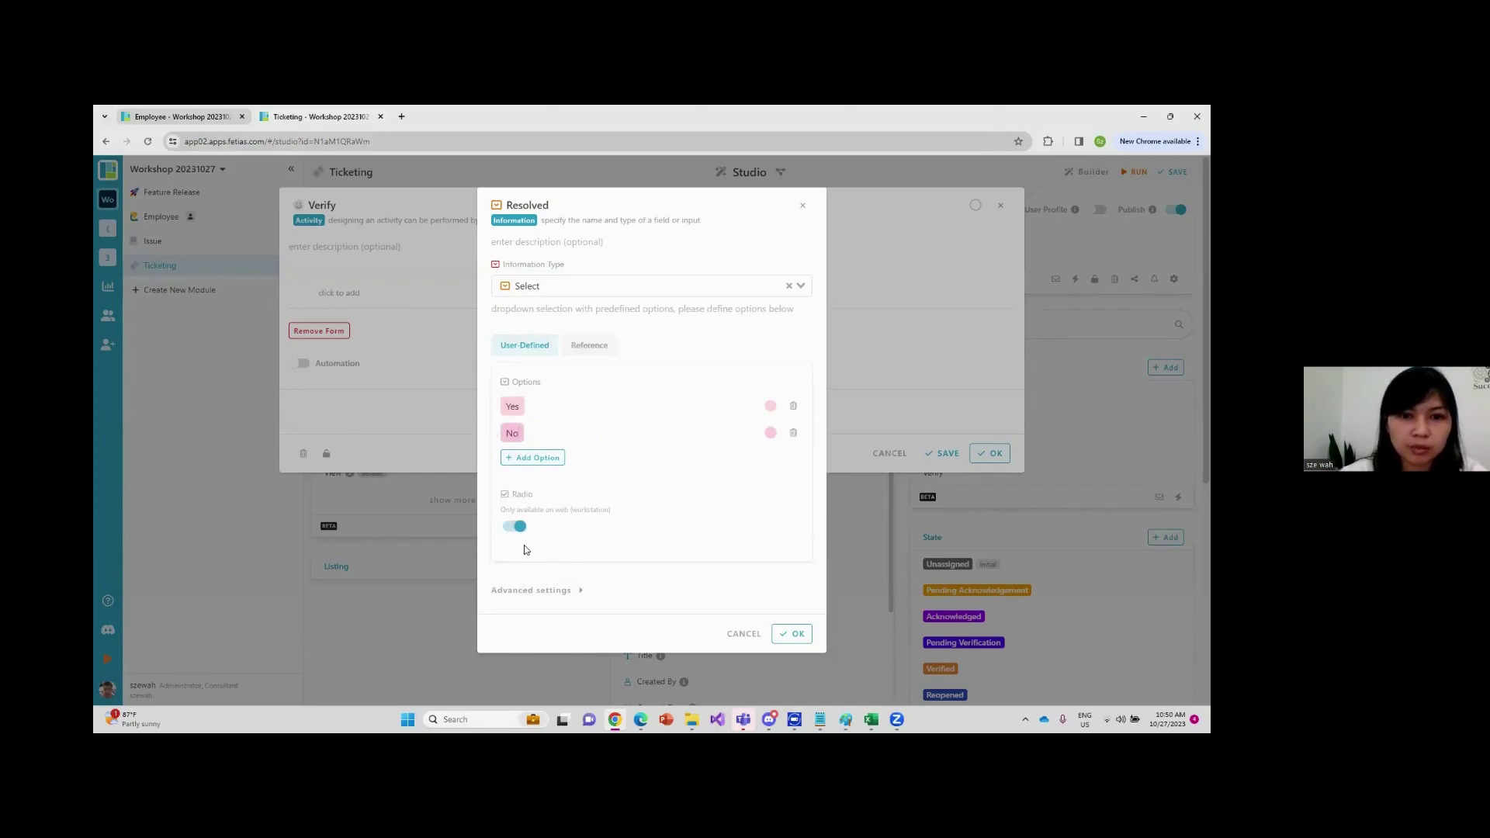
click(794, 634)
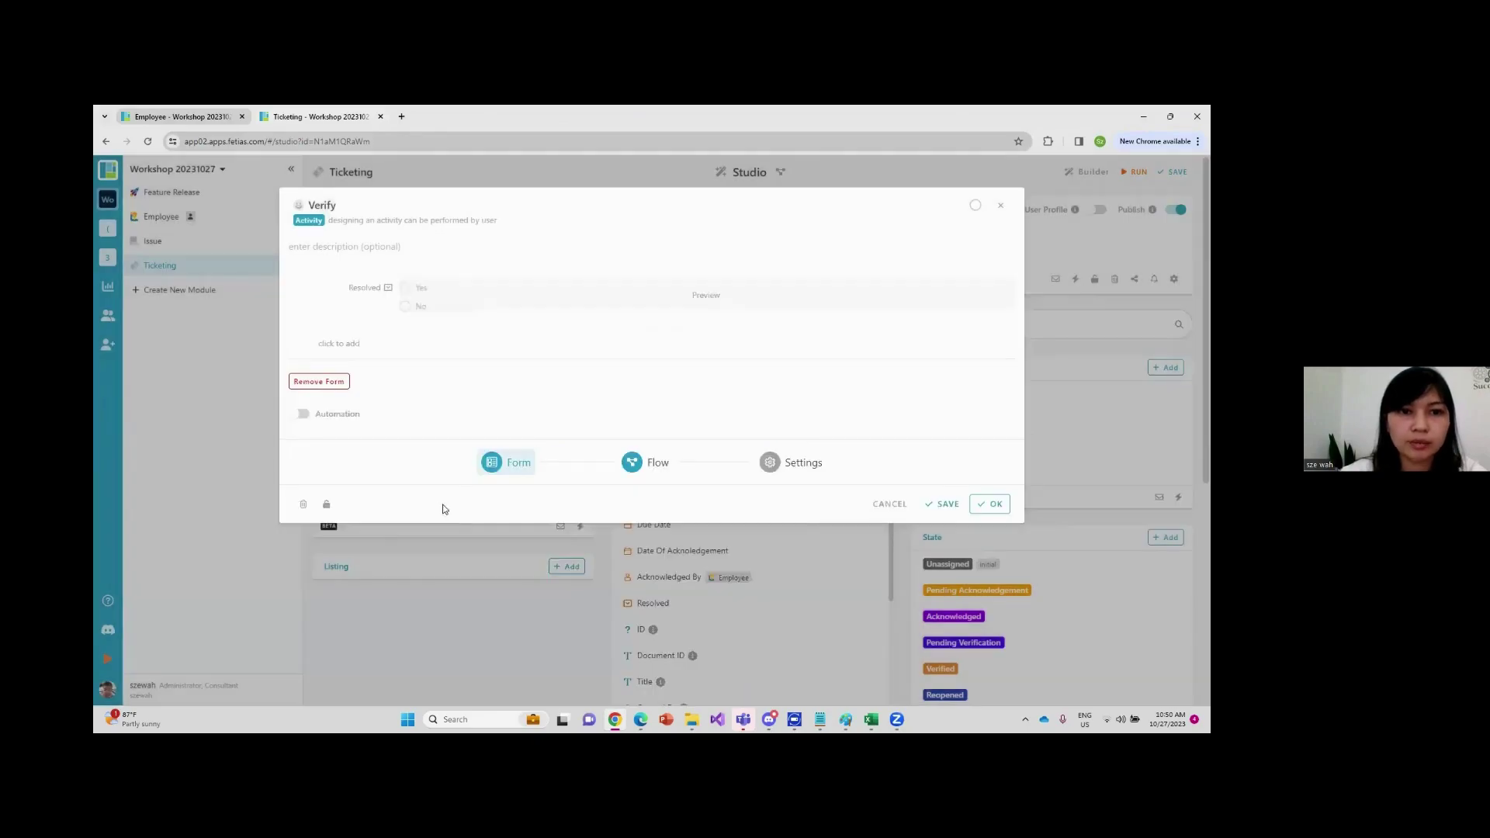
mouse_move(342, 293)
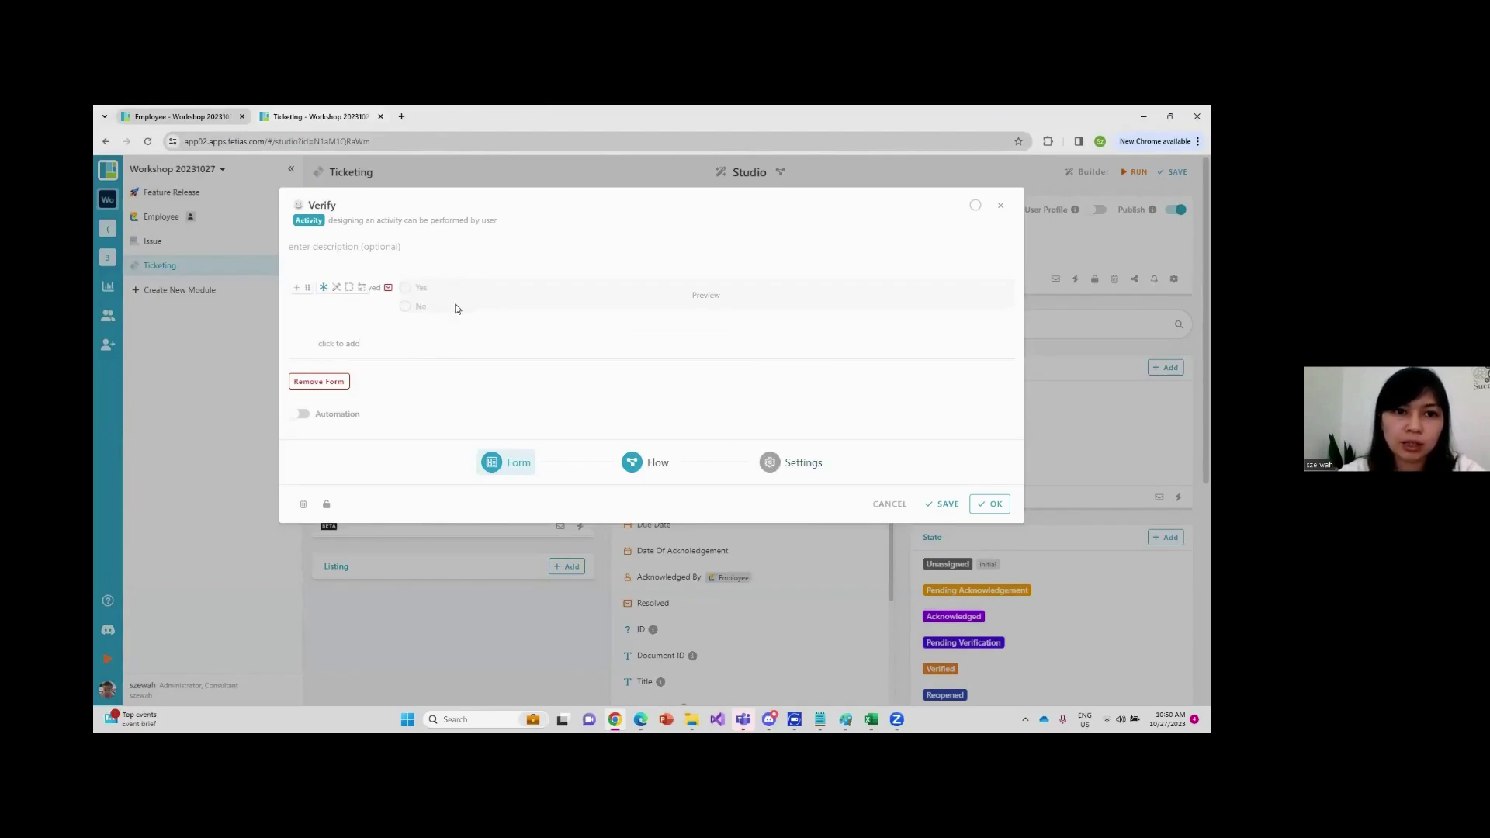
Add a multiline text field named Remarks to the Verify form below Resolved
click(353, 346)
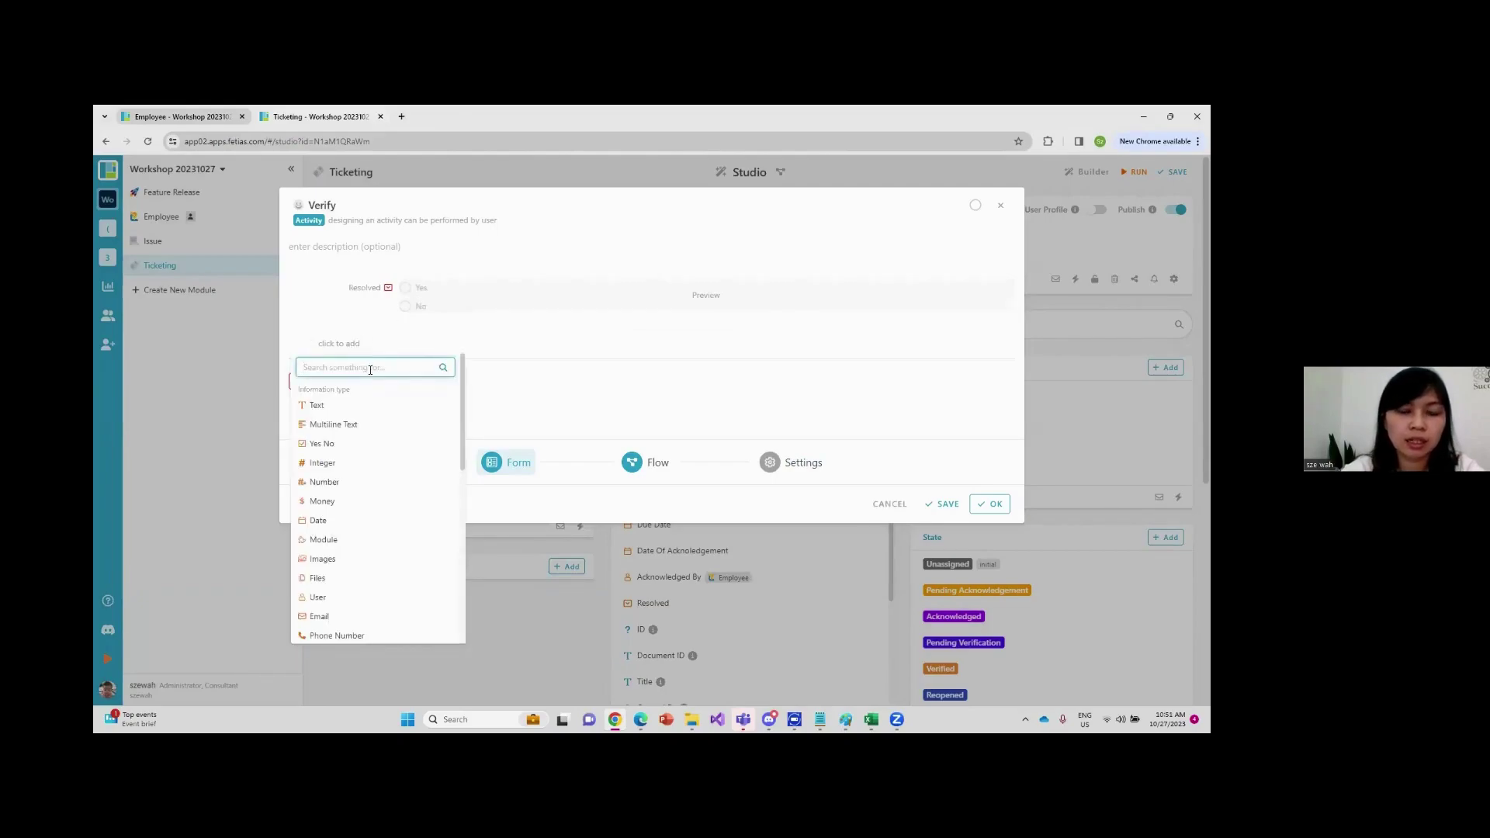
text(Remar)
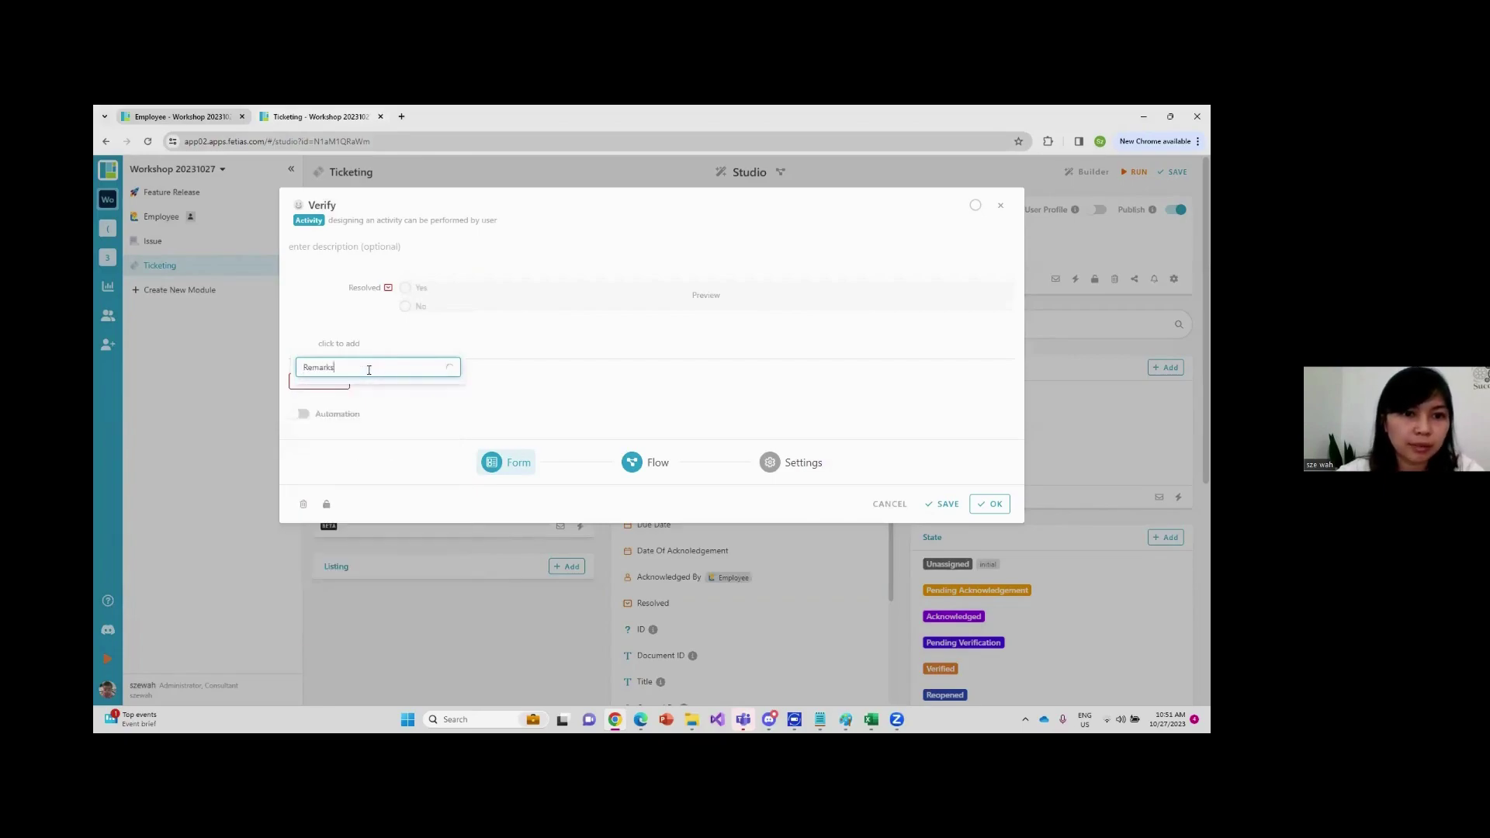
text(ks)
click(366, 410)
click(791, 388)
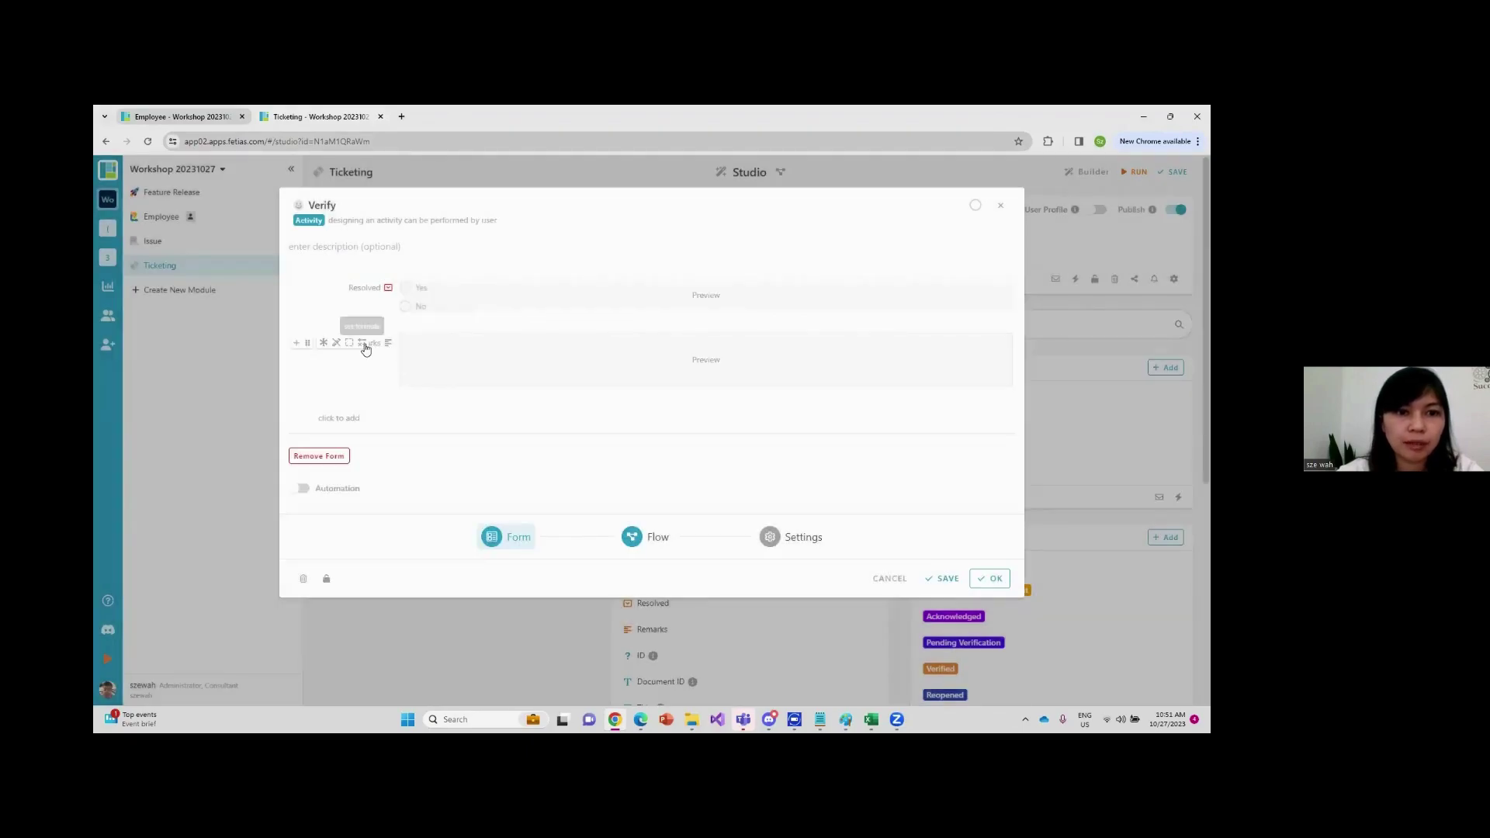
Make Remarks required only under the condition Form's Resolved == 'No'
click(364, 344)
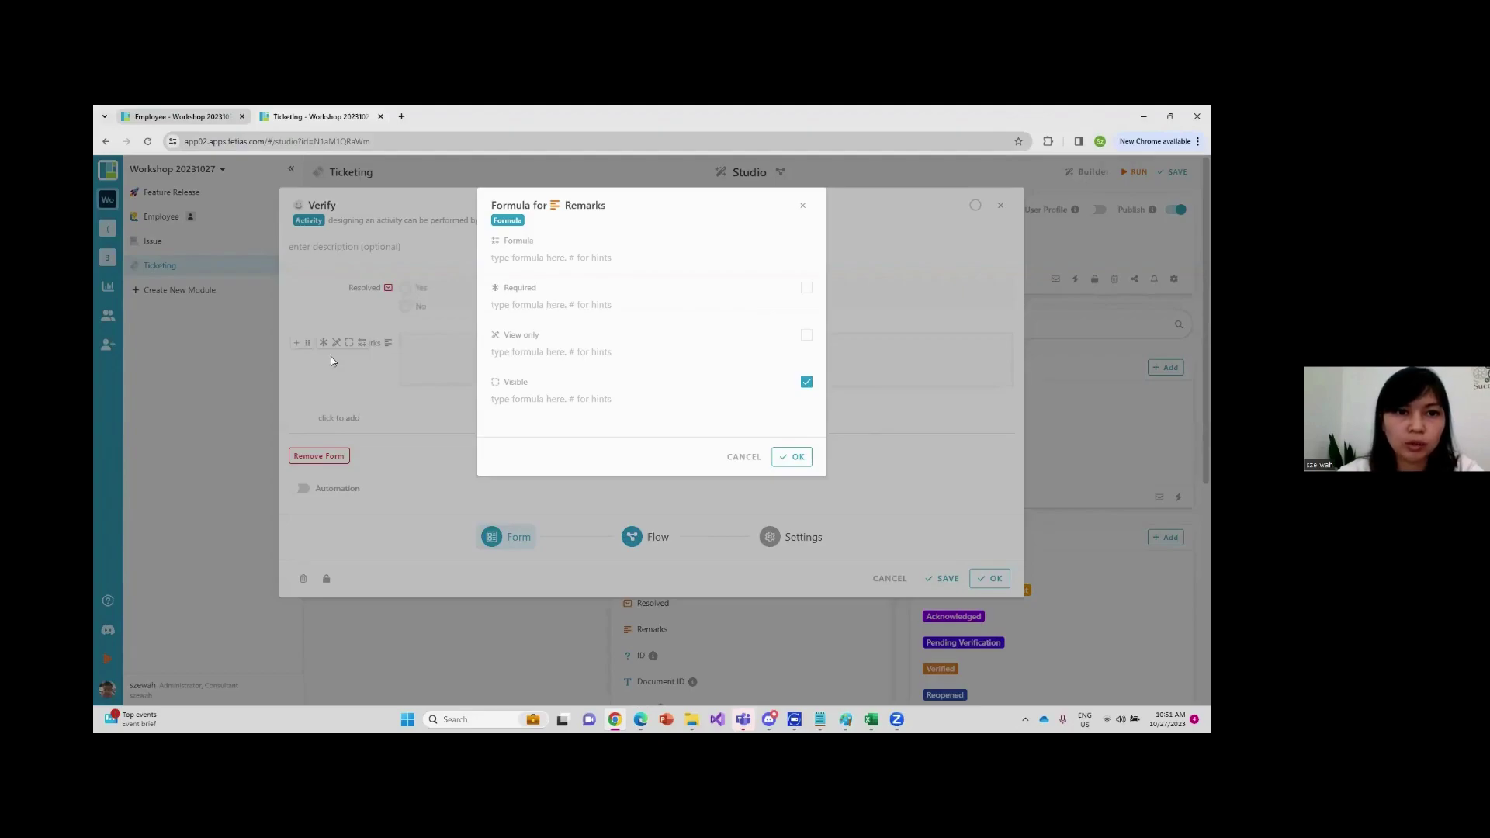
click(525, 307)
text(#)
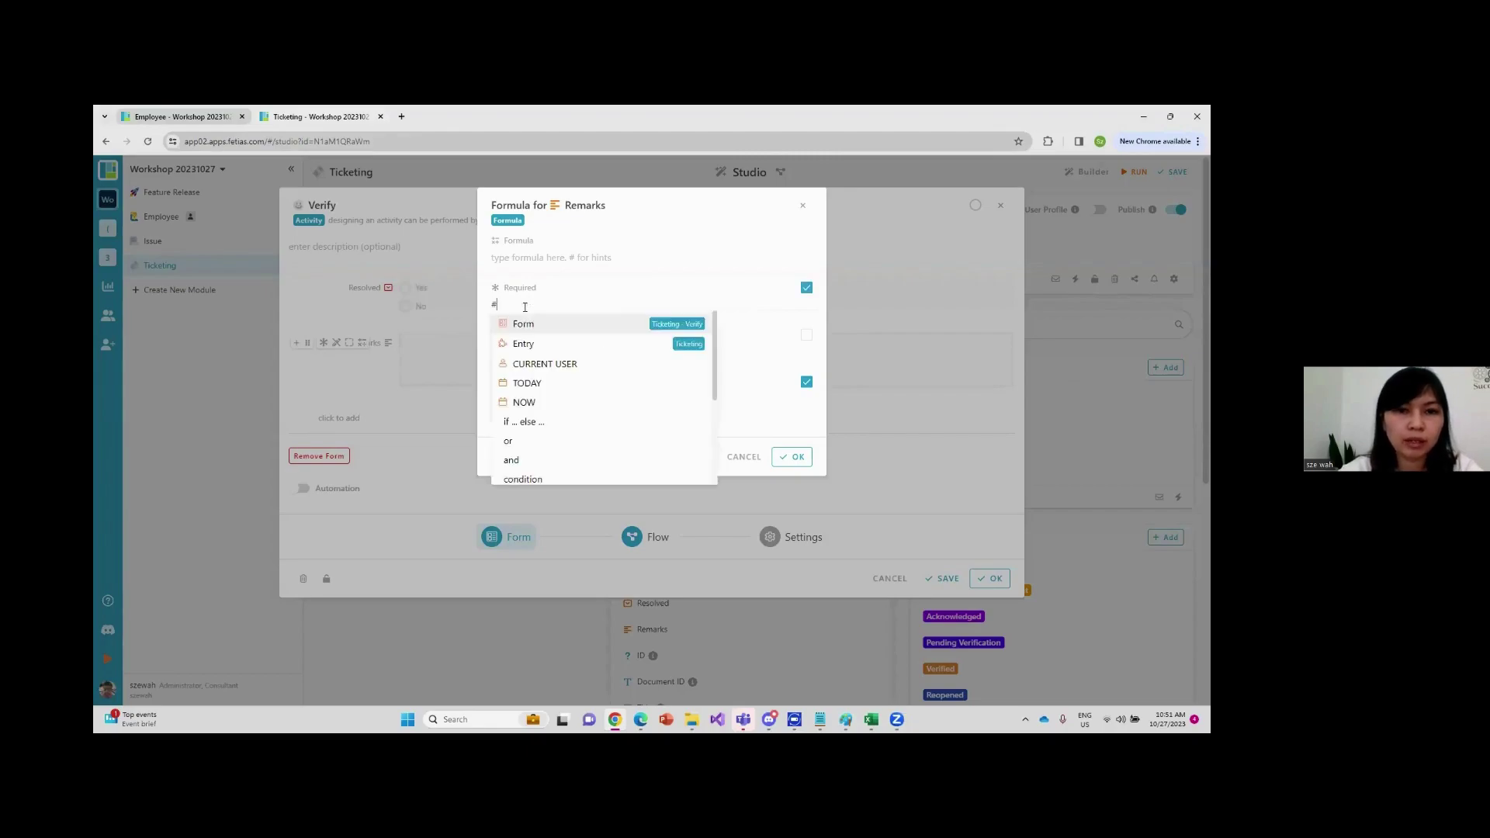
click(544, 324)
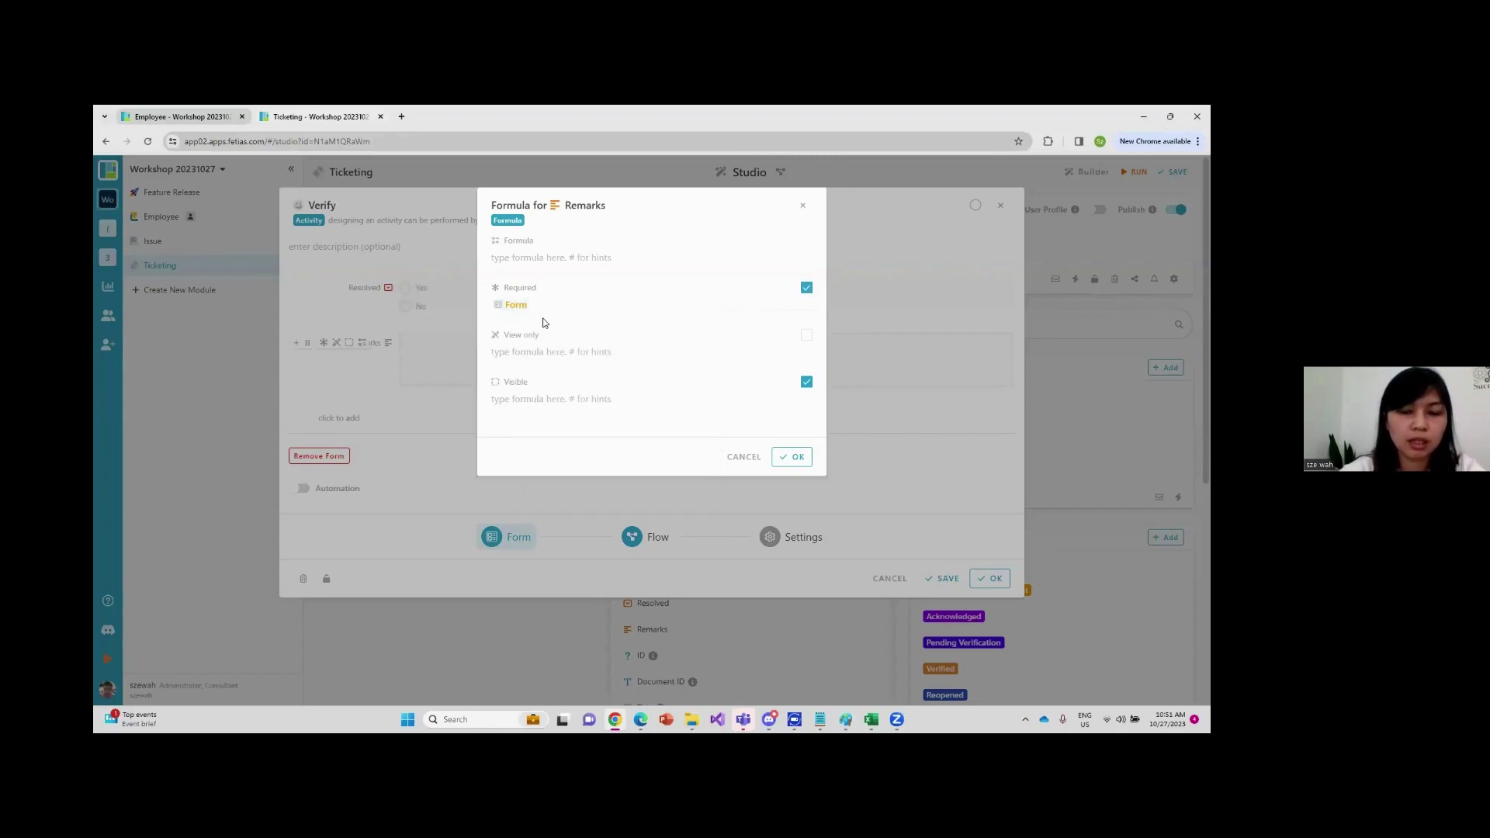
key(BackSpace)
text(#)
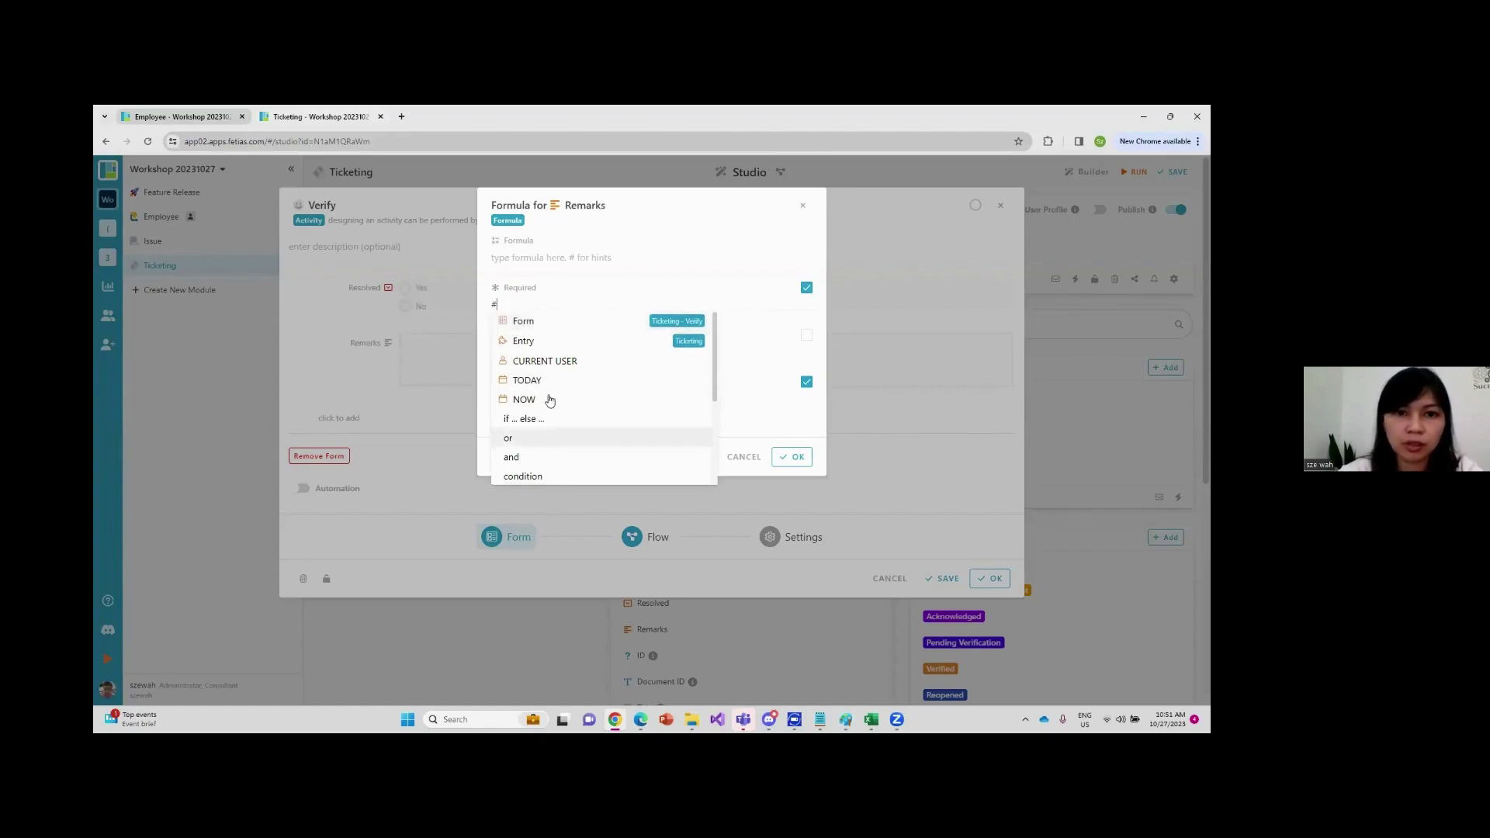
click(533, 324)
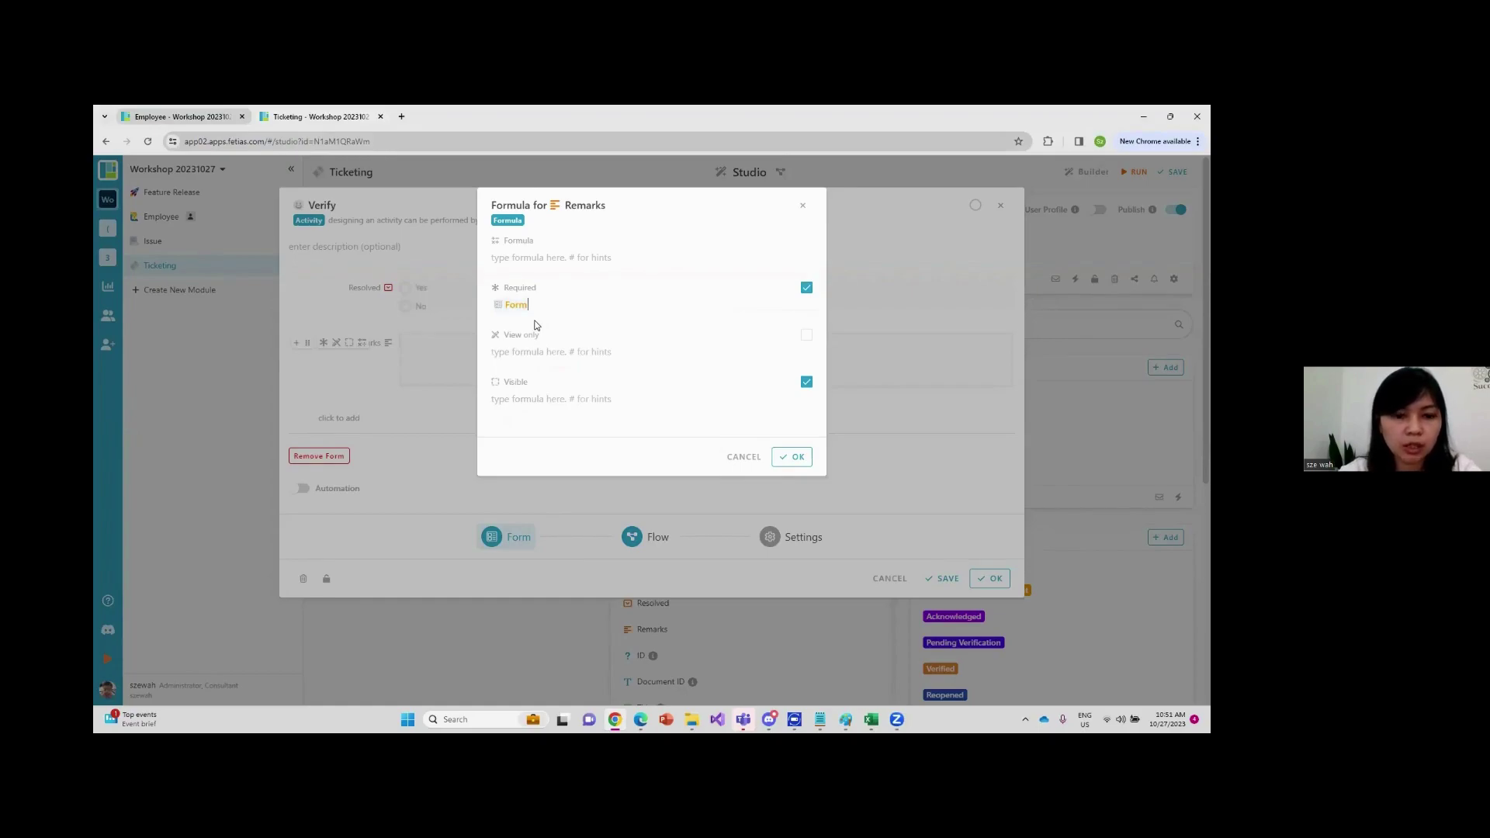
text(#)
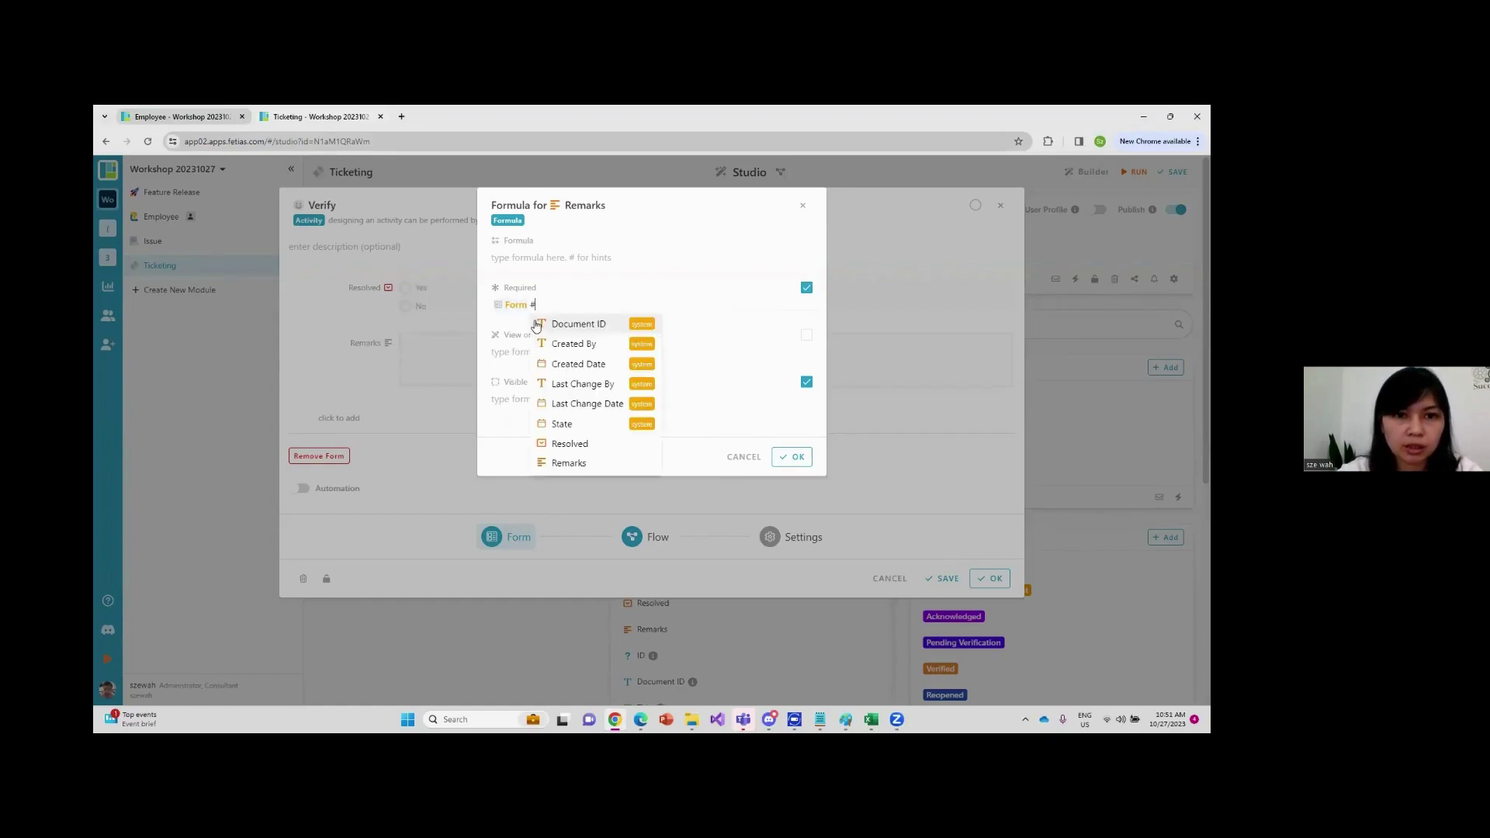
click(569, 444)
text(== 'No)
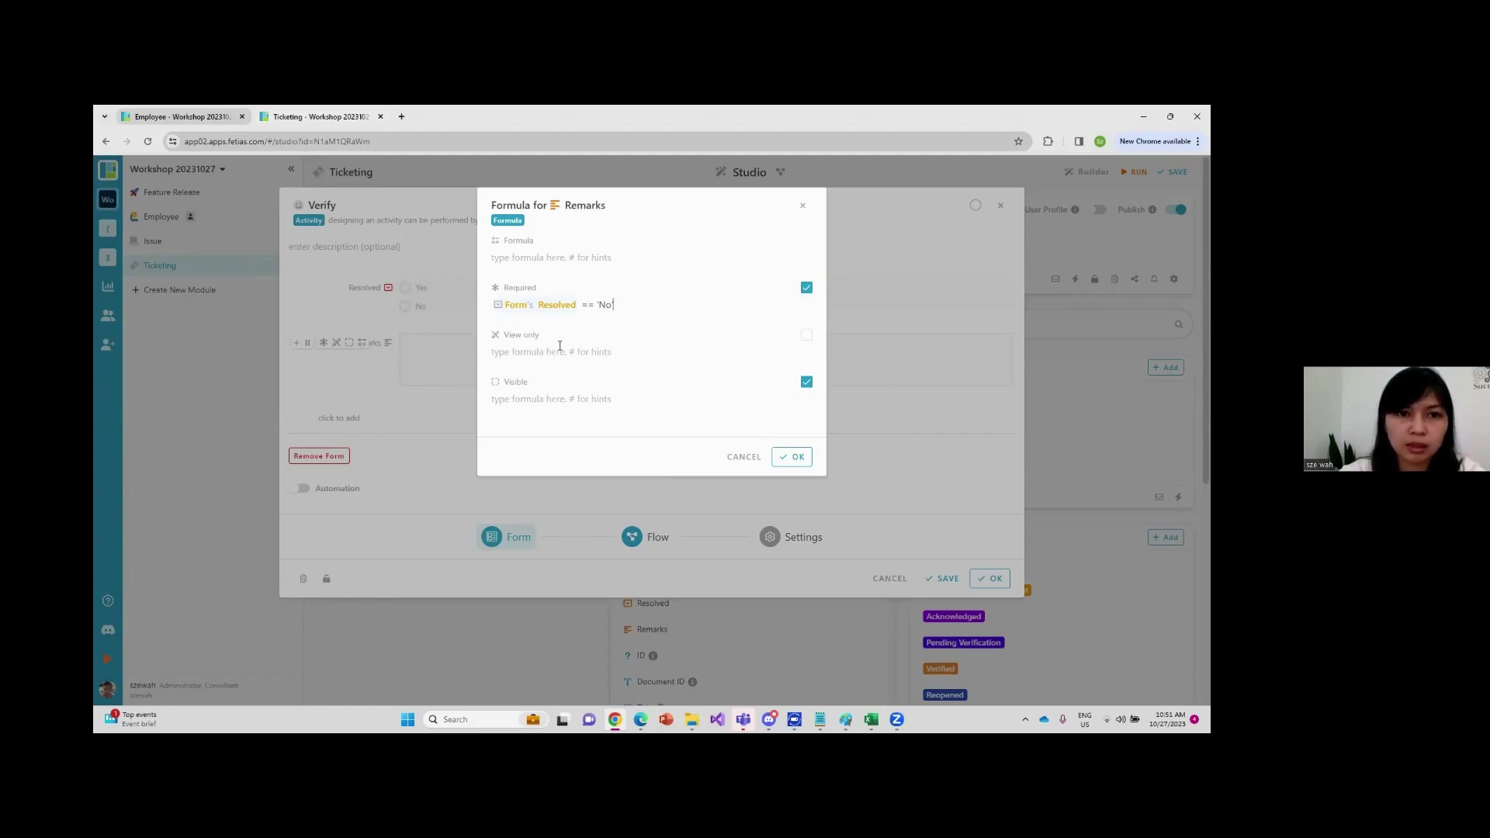
click(793, 458)
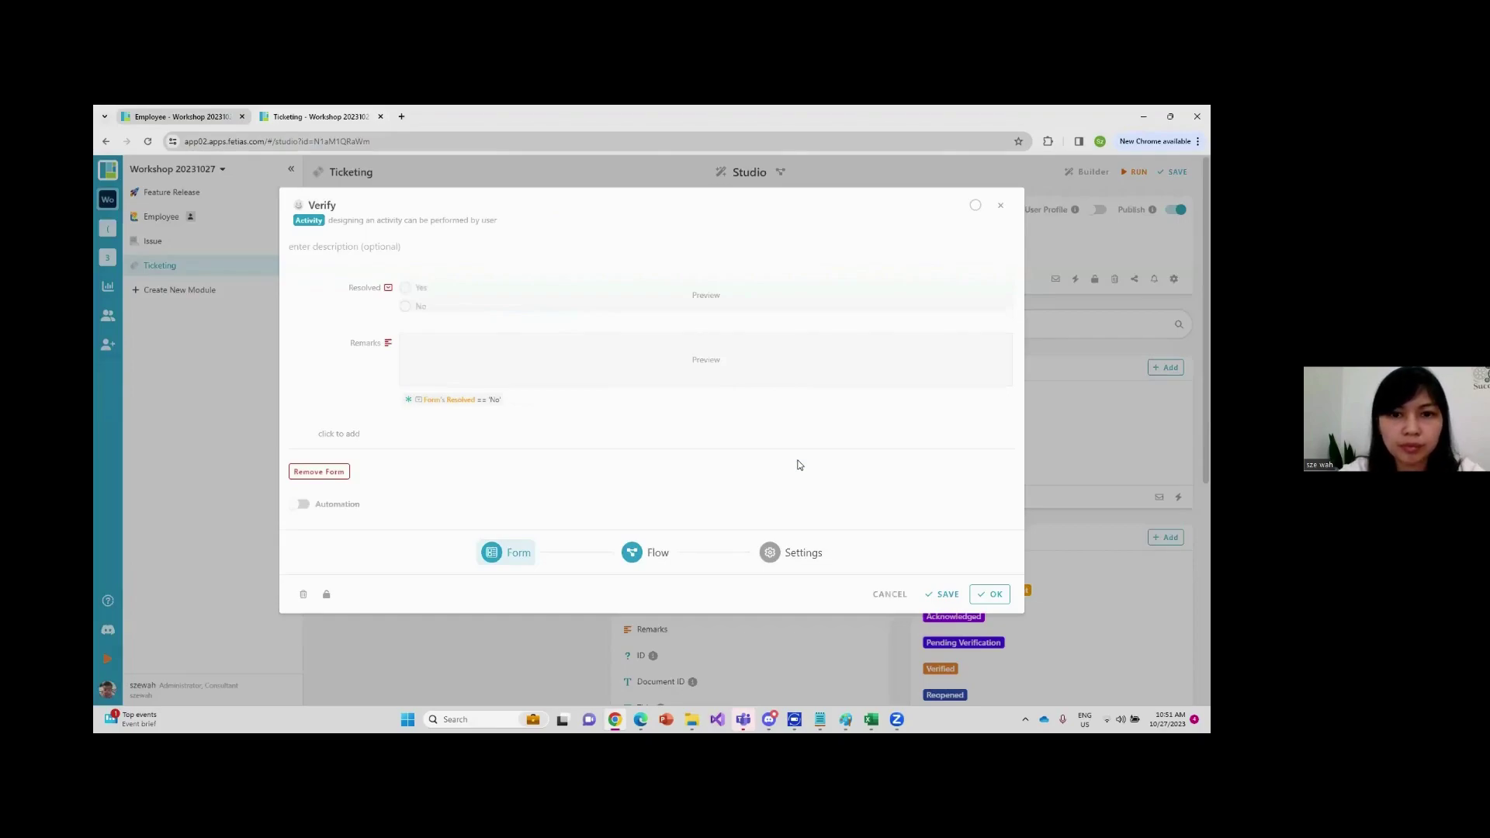
Accept the Verify activity's form changes and save the Ticketing module
click(988, 594)
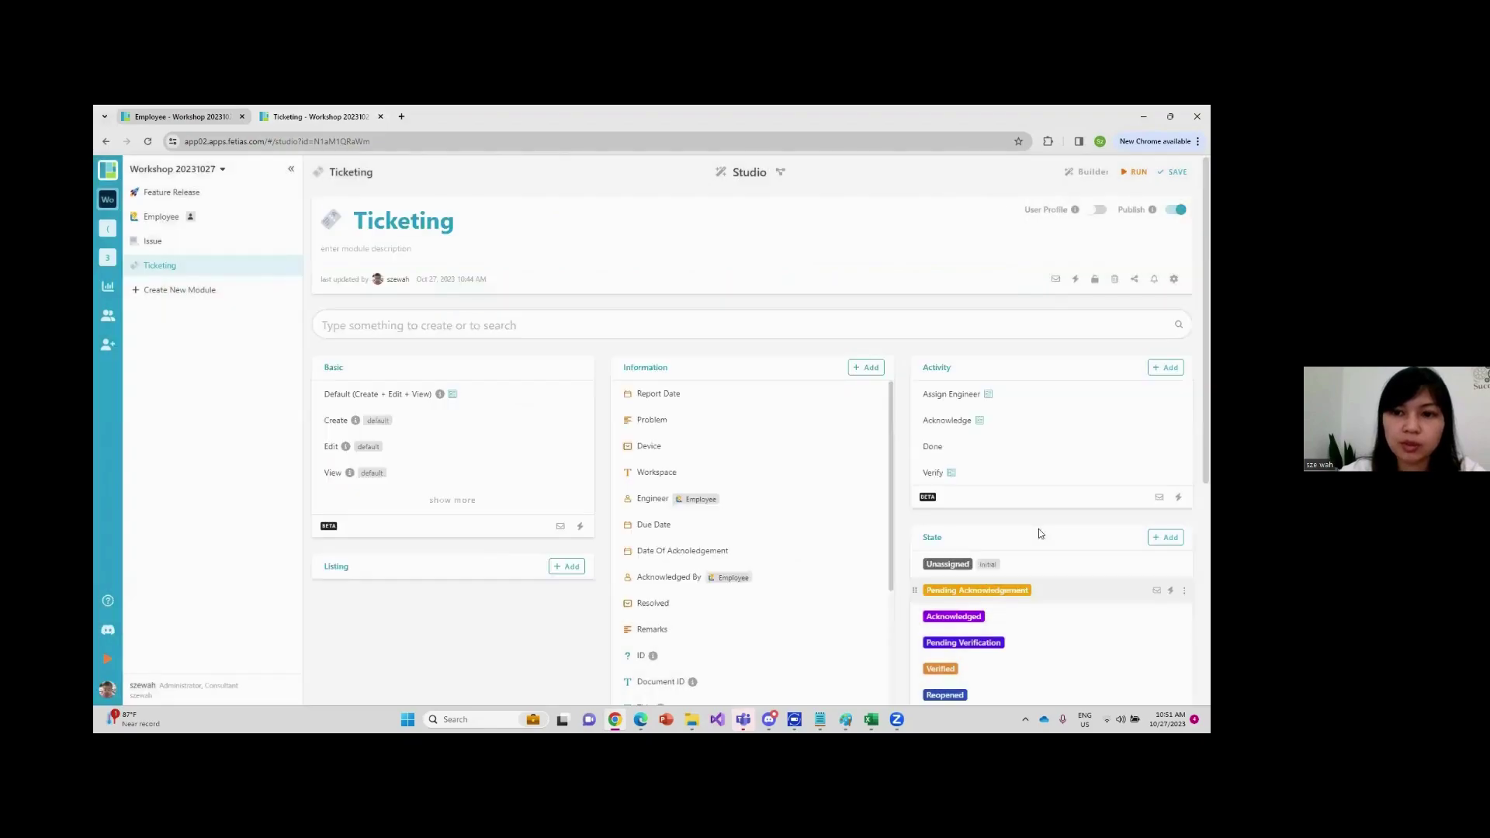
scroll(1151, 326, up, 1)
click(1177, 175)
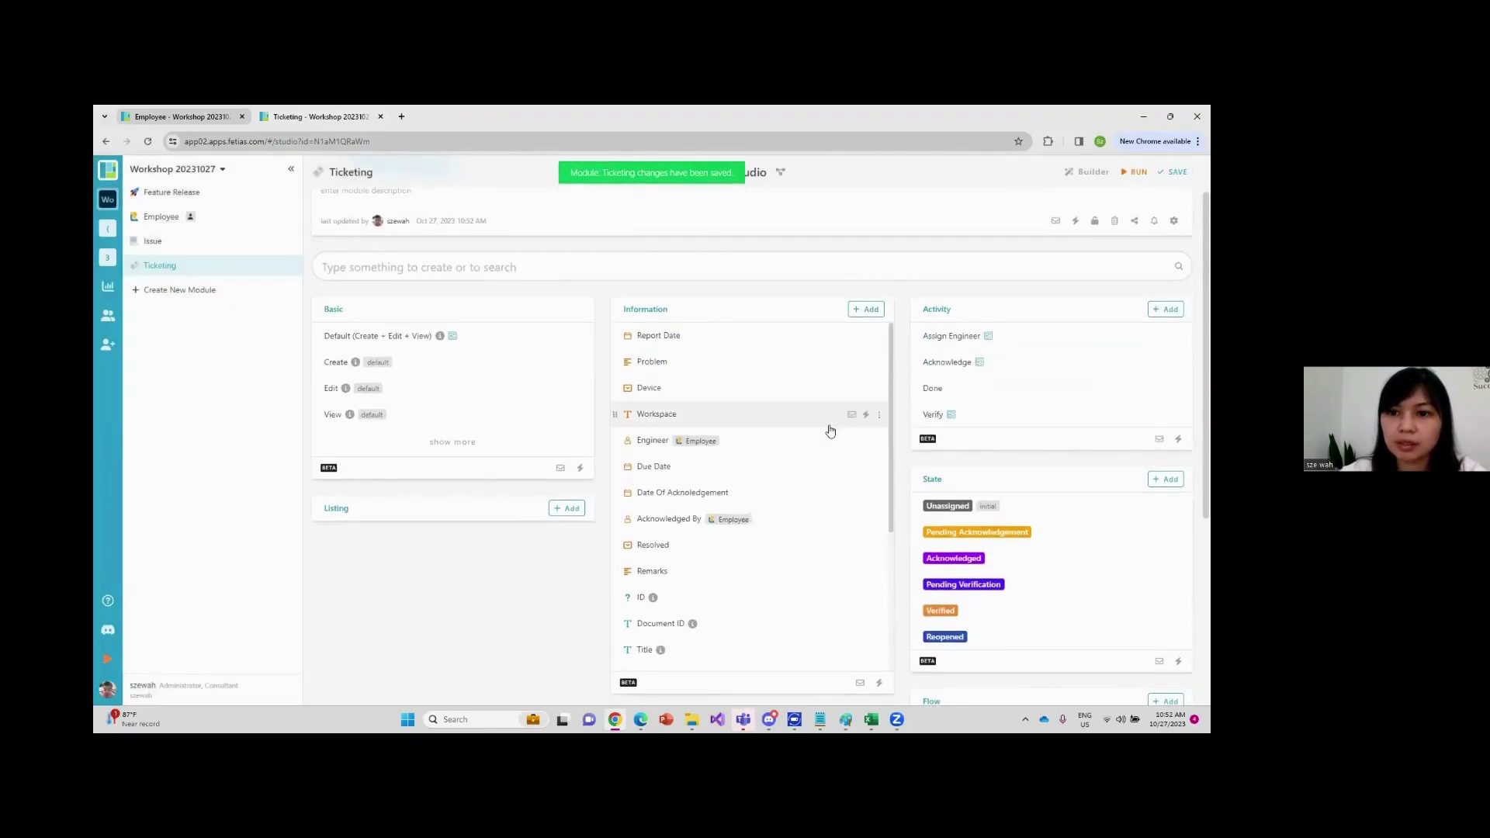
Switch to Paint to examine the ticket state flow diagram, and return to the Ticketing module in the browser
scroll(1051, 549, down, 1)
scroll(1052, 550, down, 1)
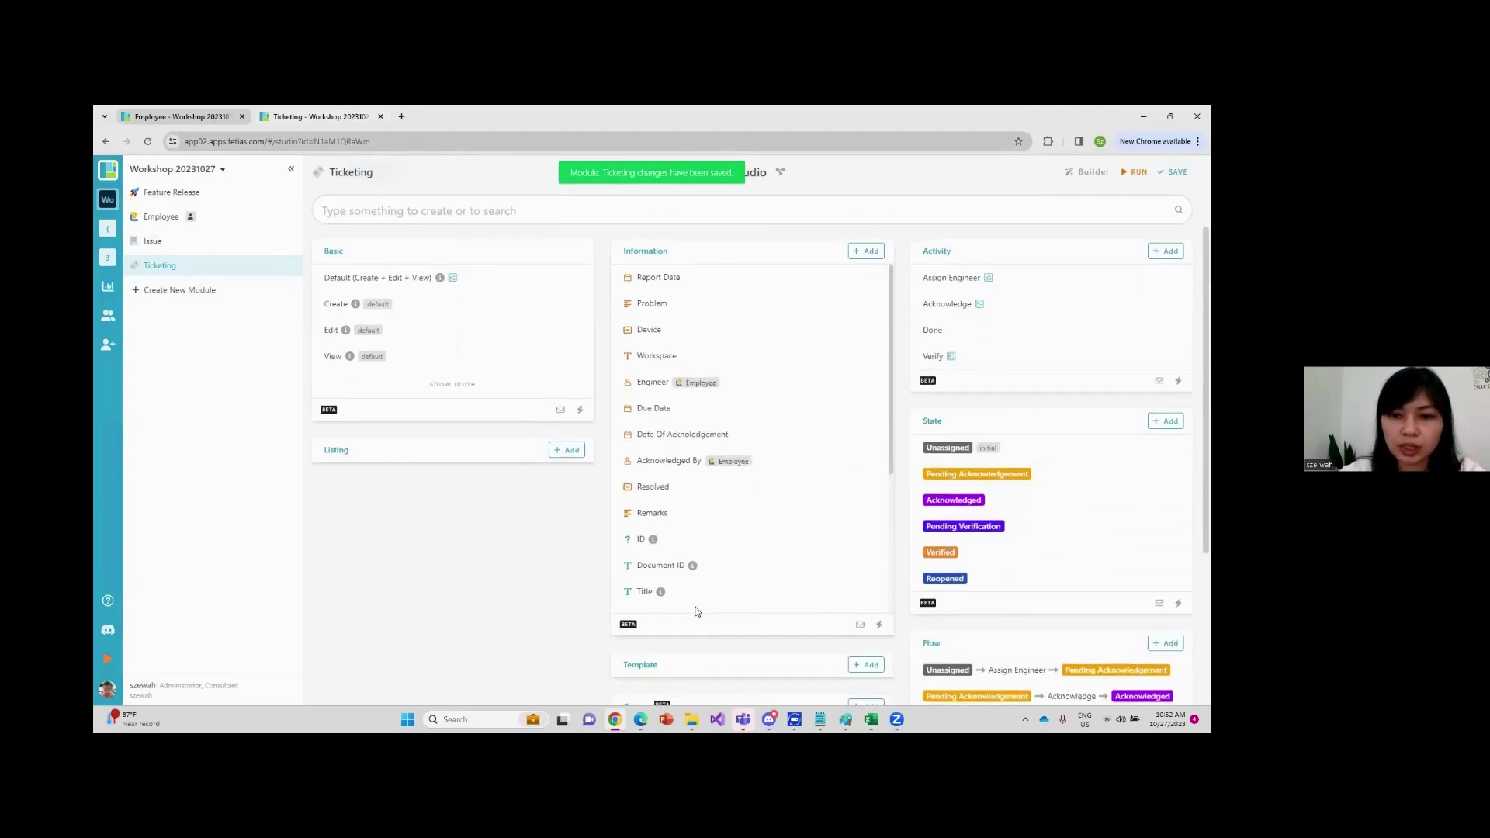
click(846, 719)
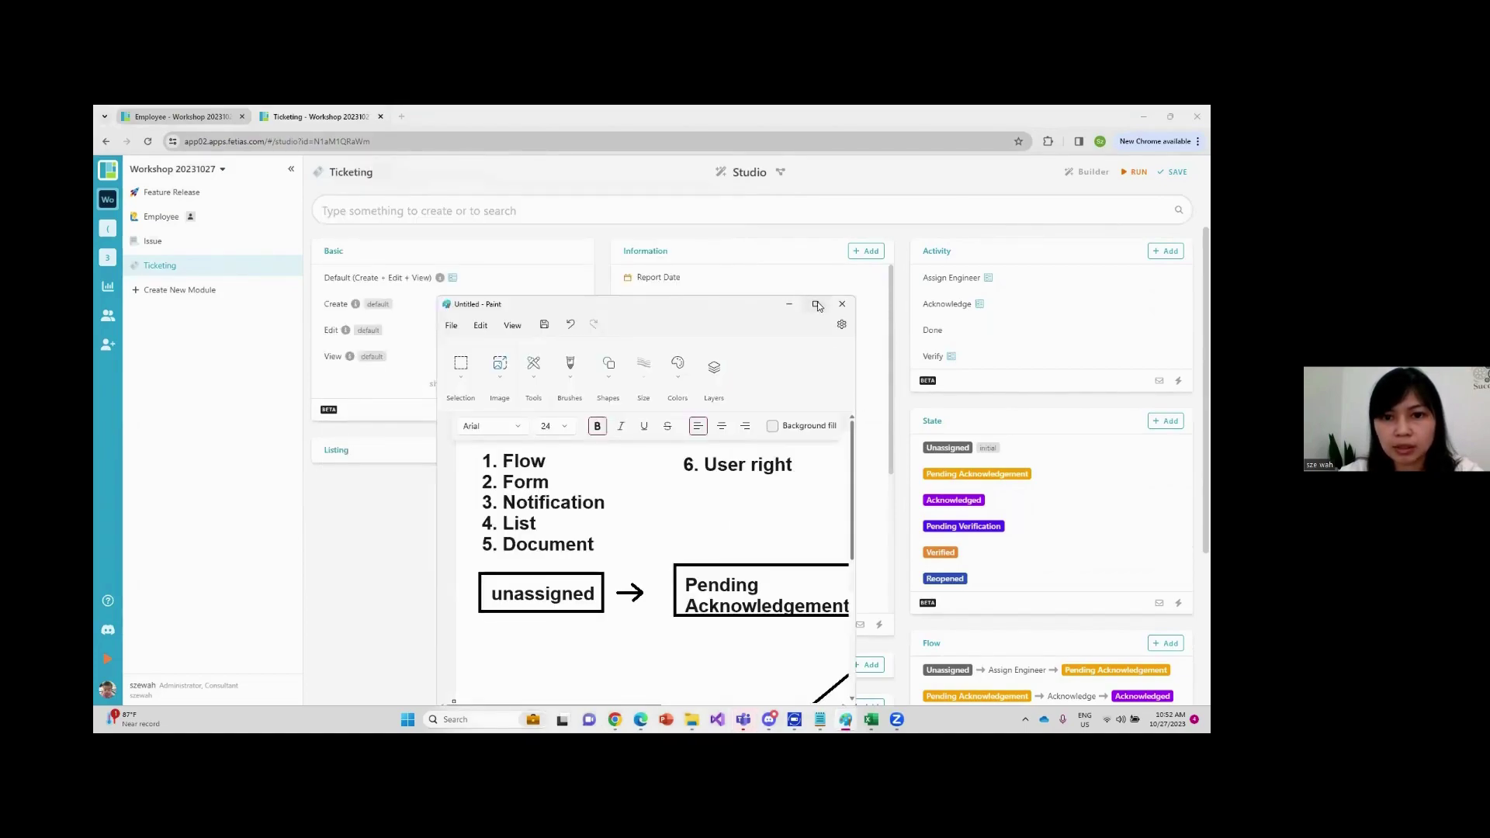
click(818, 302)
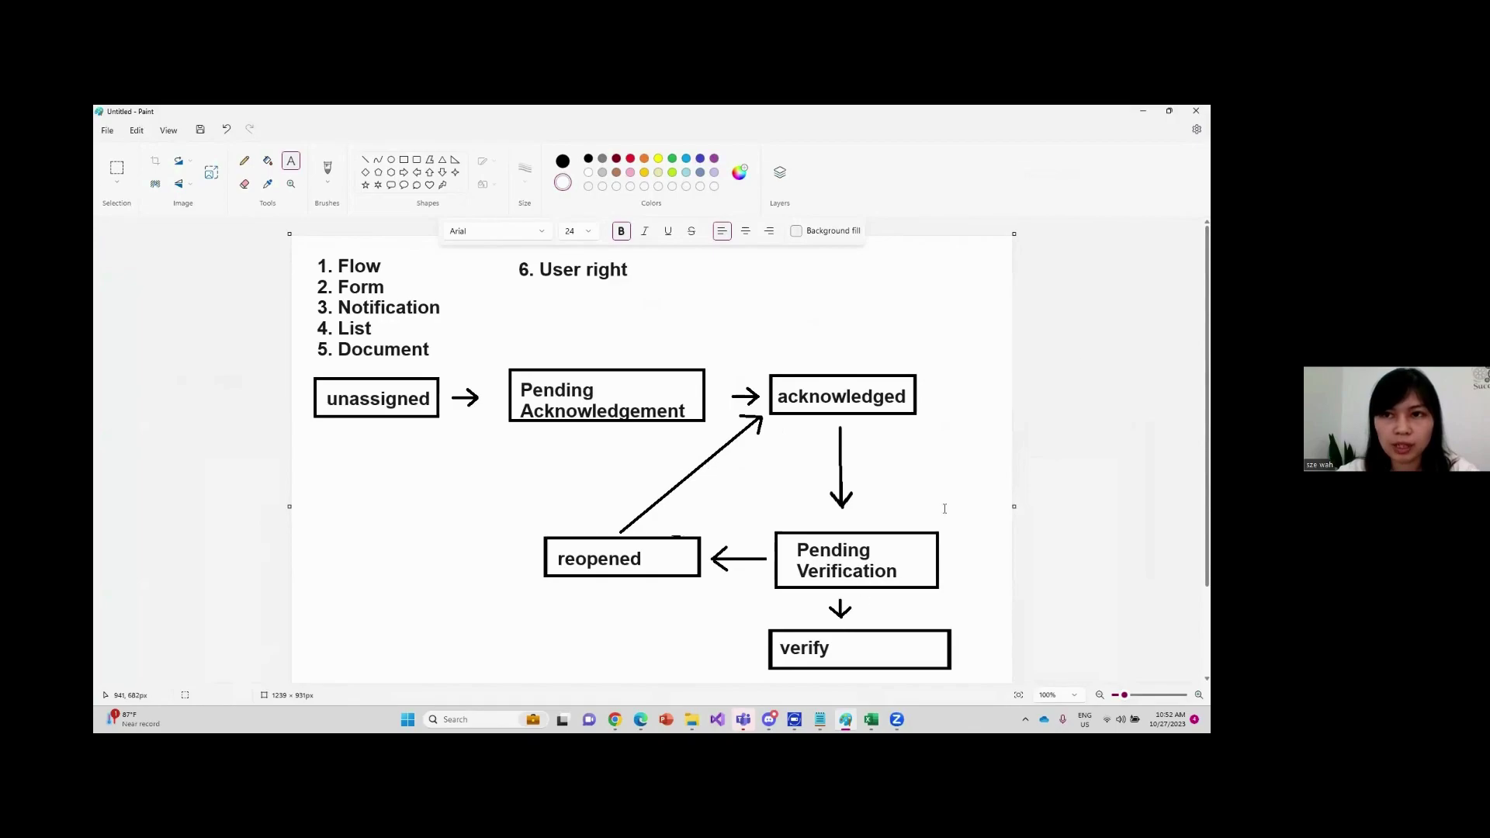
click(1145, 113)
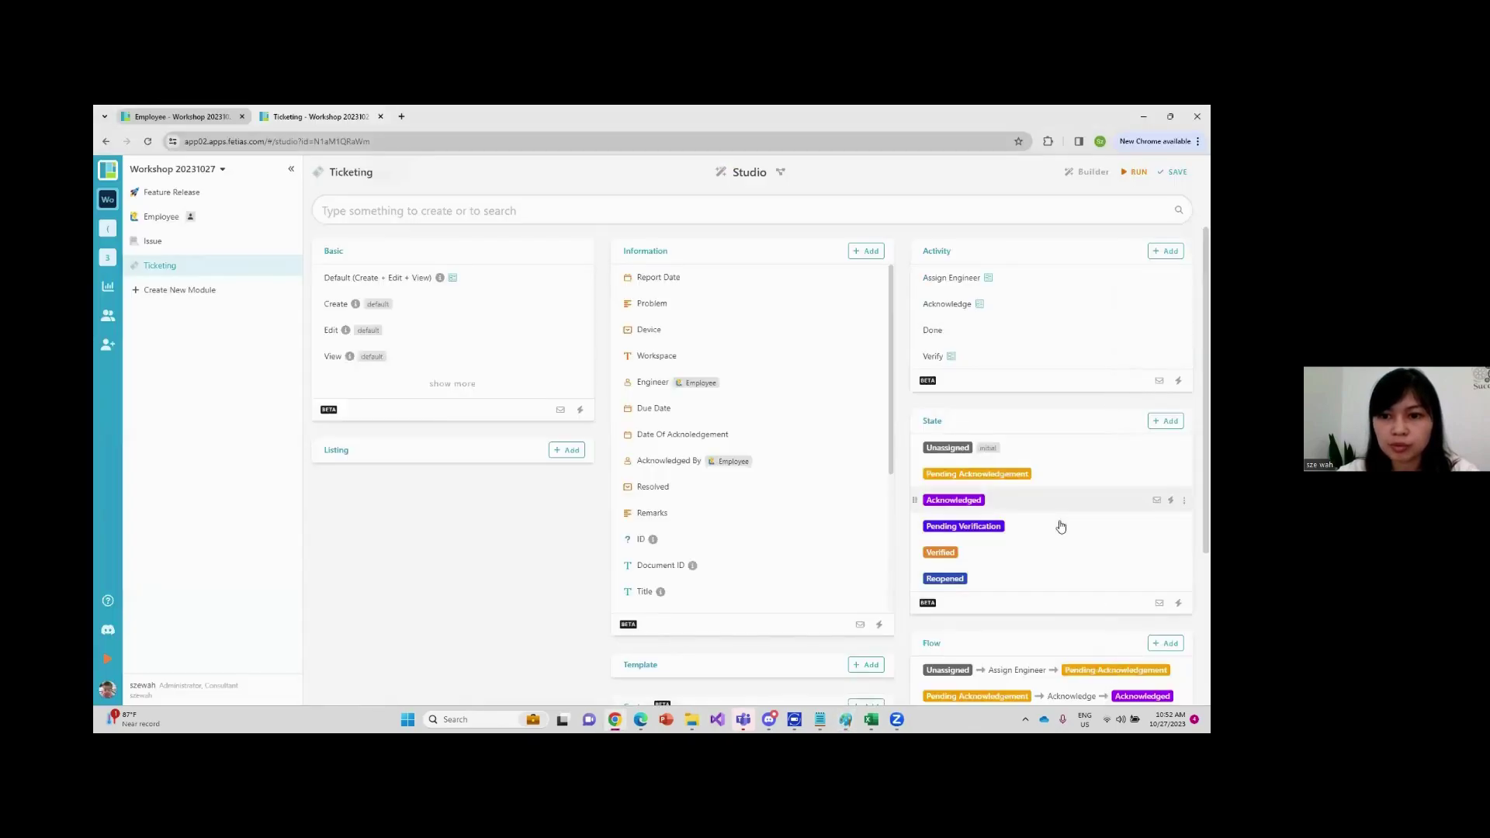
Open the flow from Pending Verification through Verify to Verified and make its target state conditional
scroll(993, 559, down, 3)
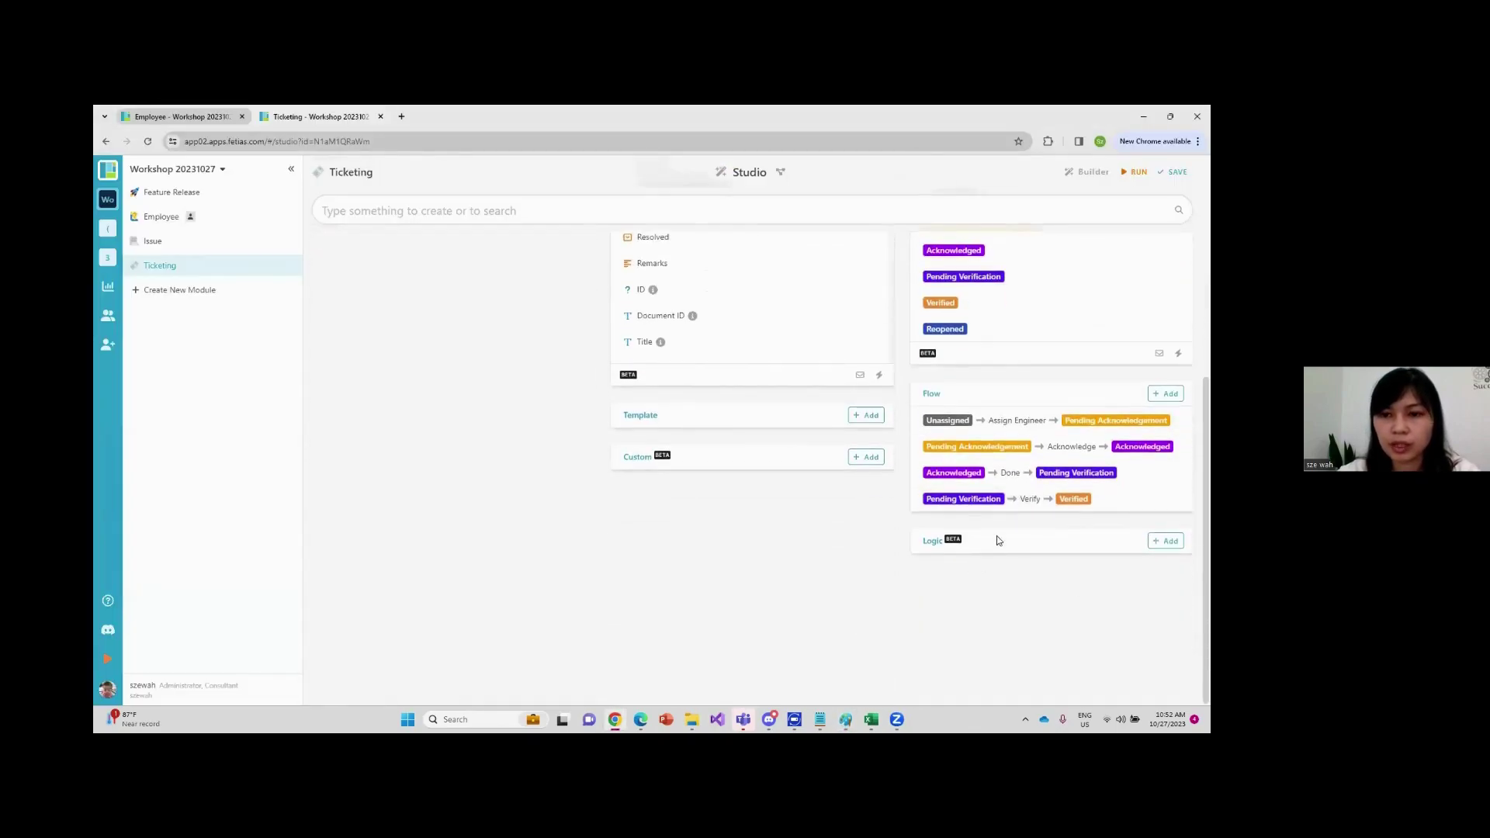
click(1021, 502)
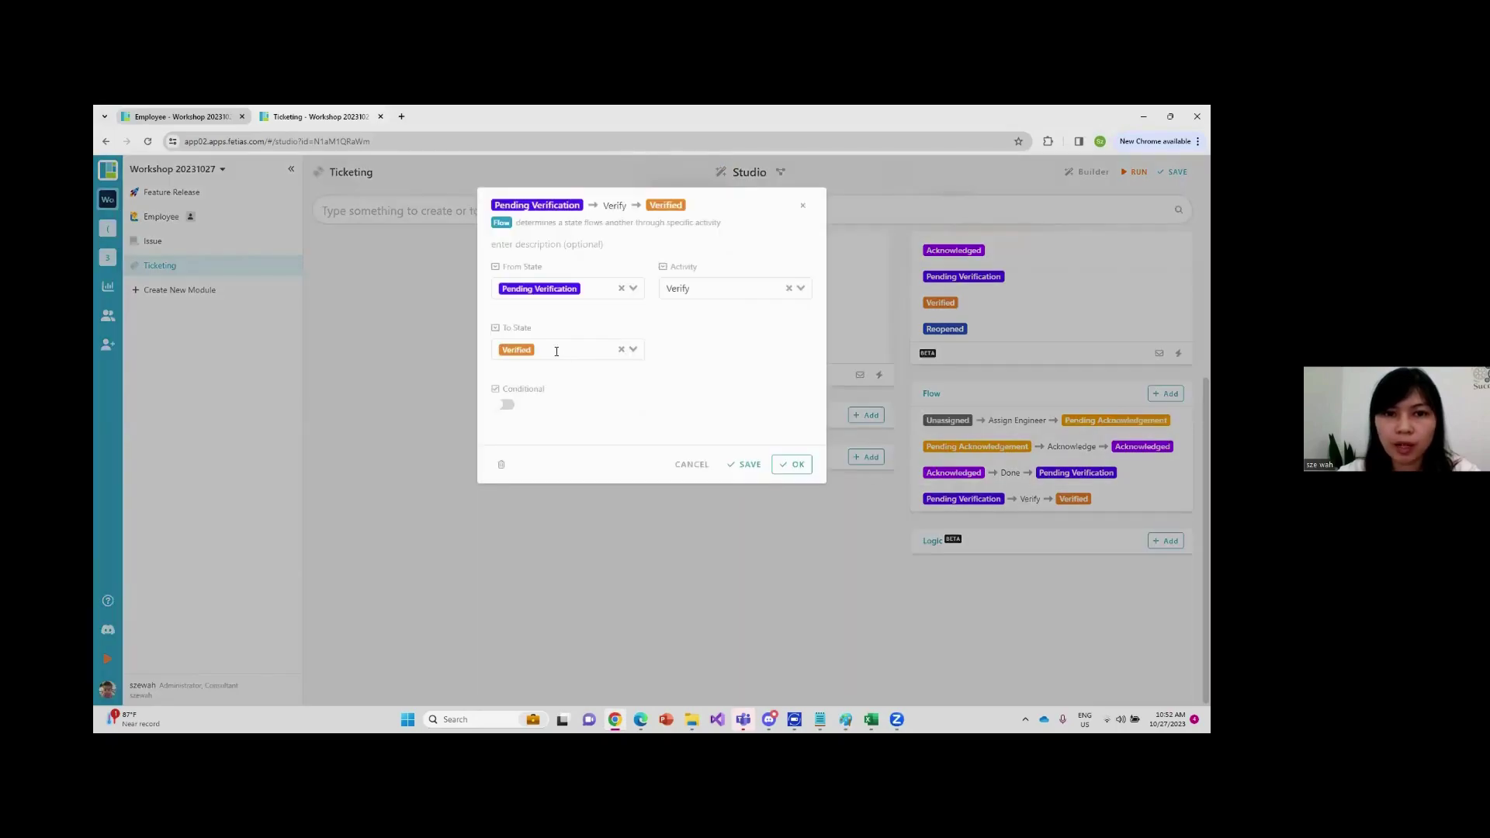
click(506, 404)
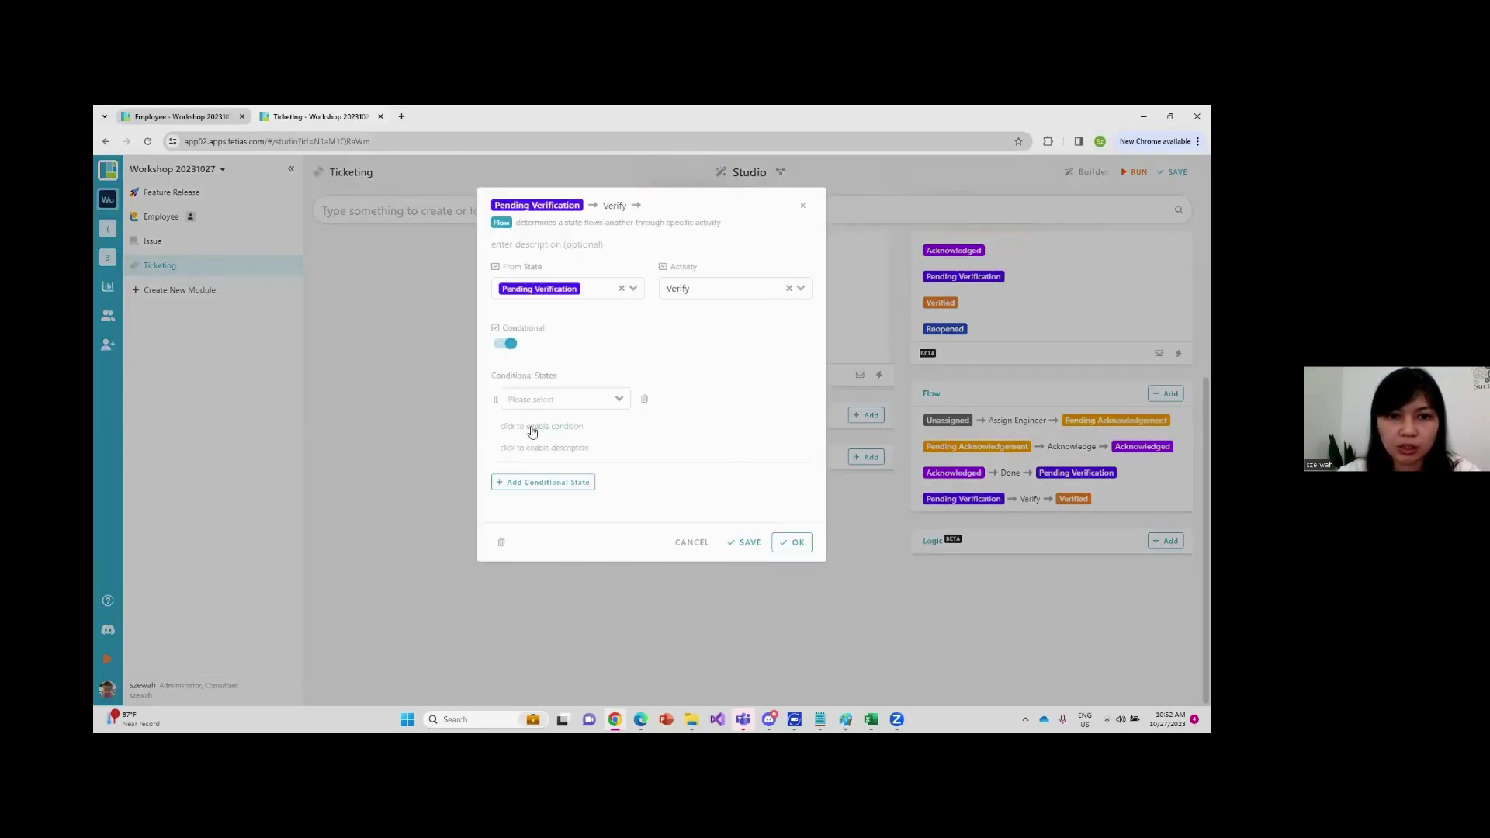
click(509, 343)
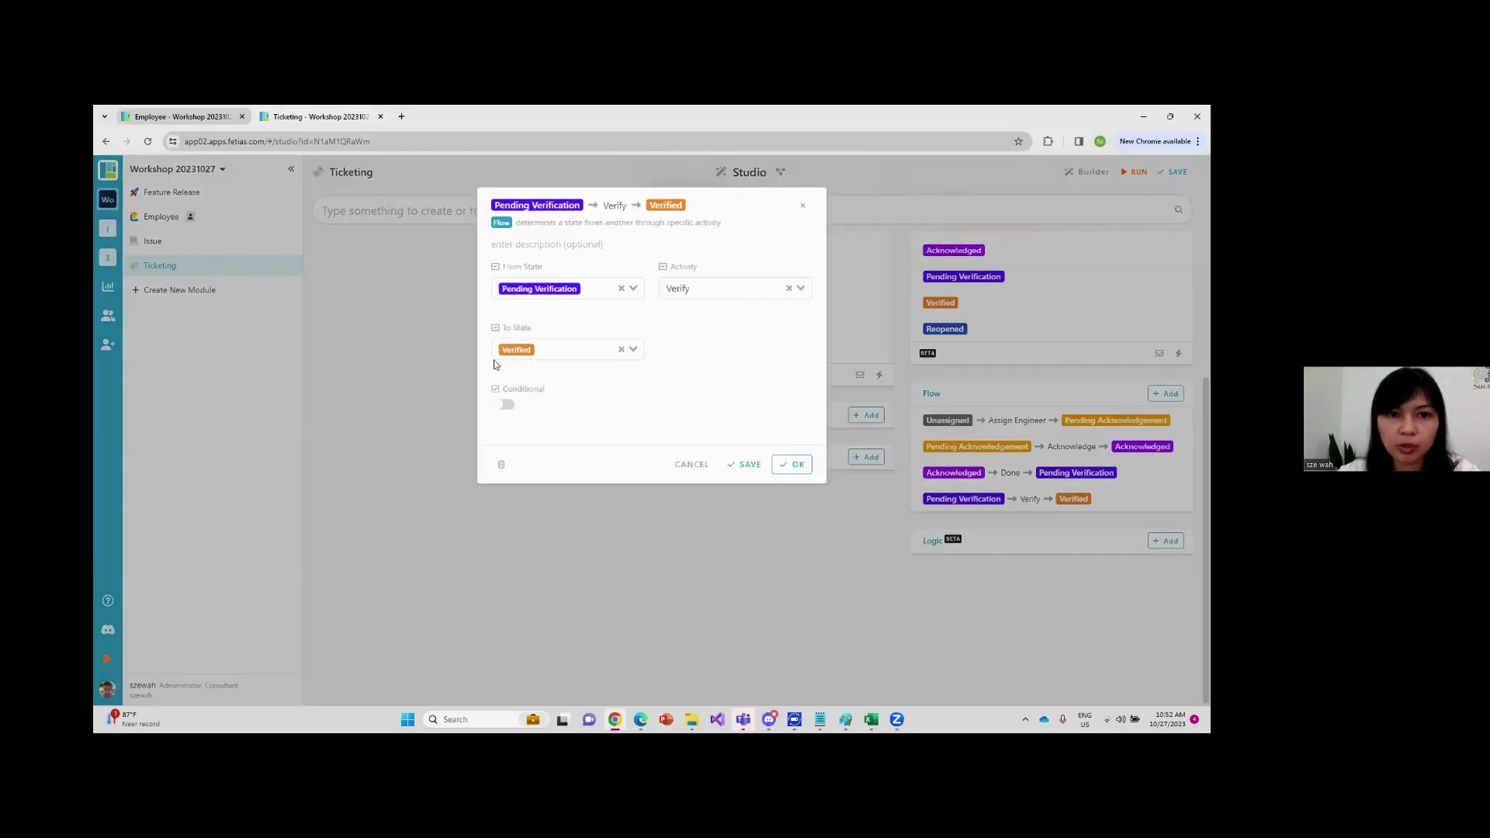
click(506, 404)
Give the first conditional state of the Verify flow the condition Entry's Resolved == 'Yes'
click(557, 428)
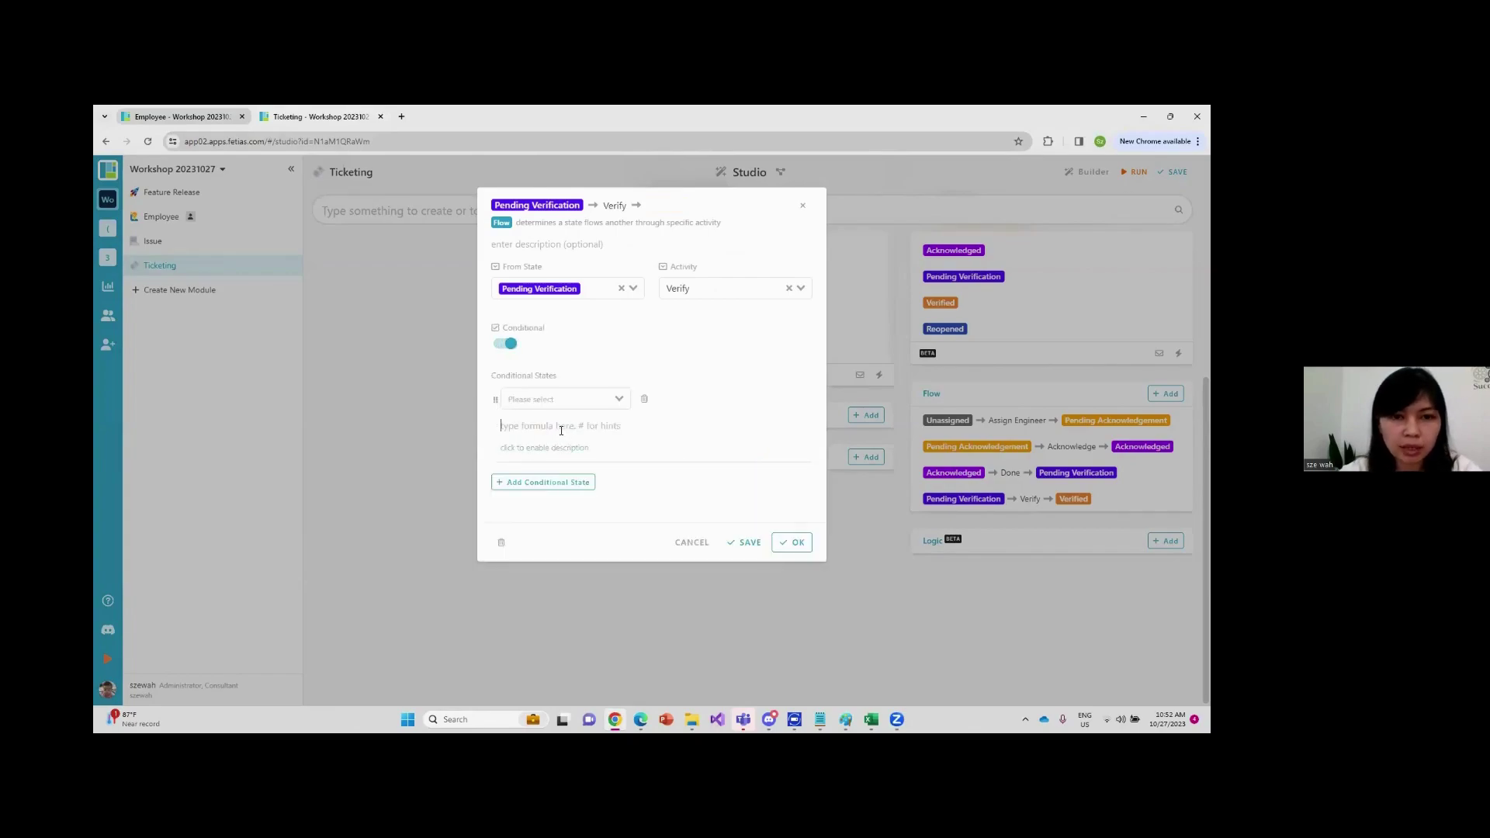
text(#)
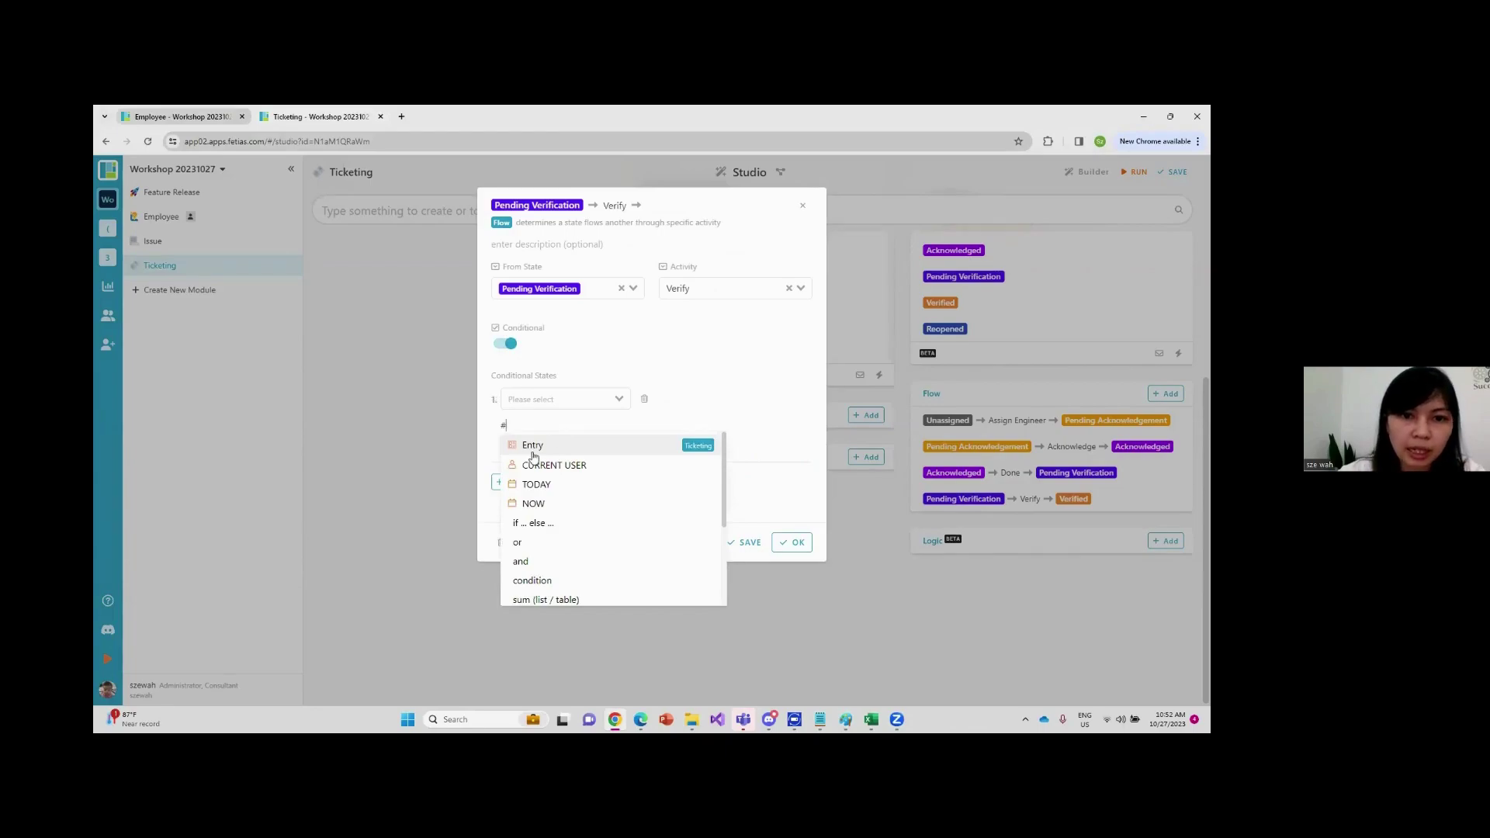
click(541, 449)
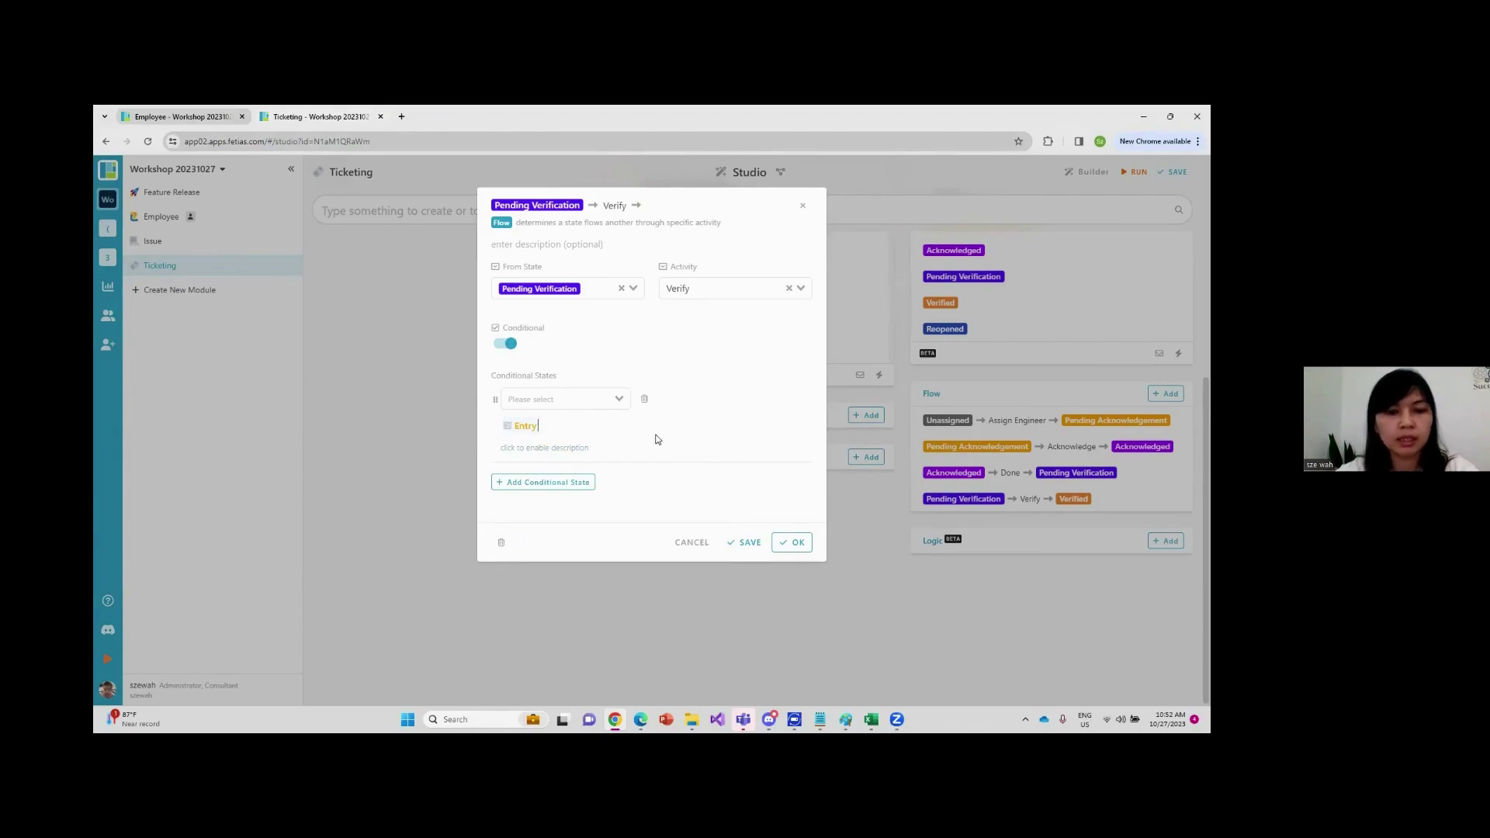
text(#)
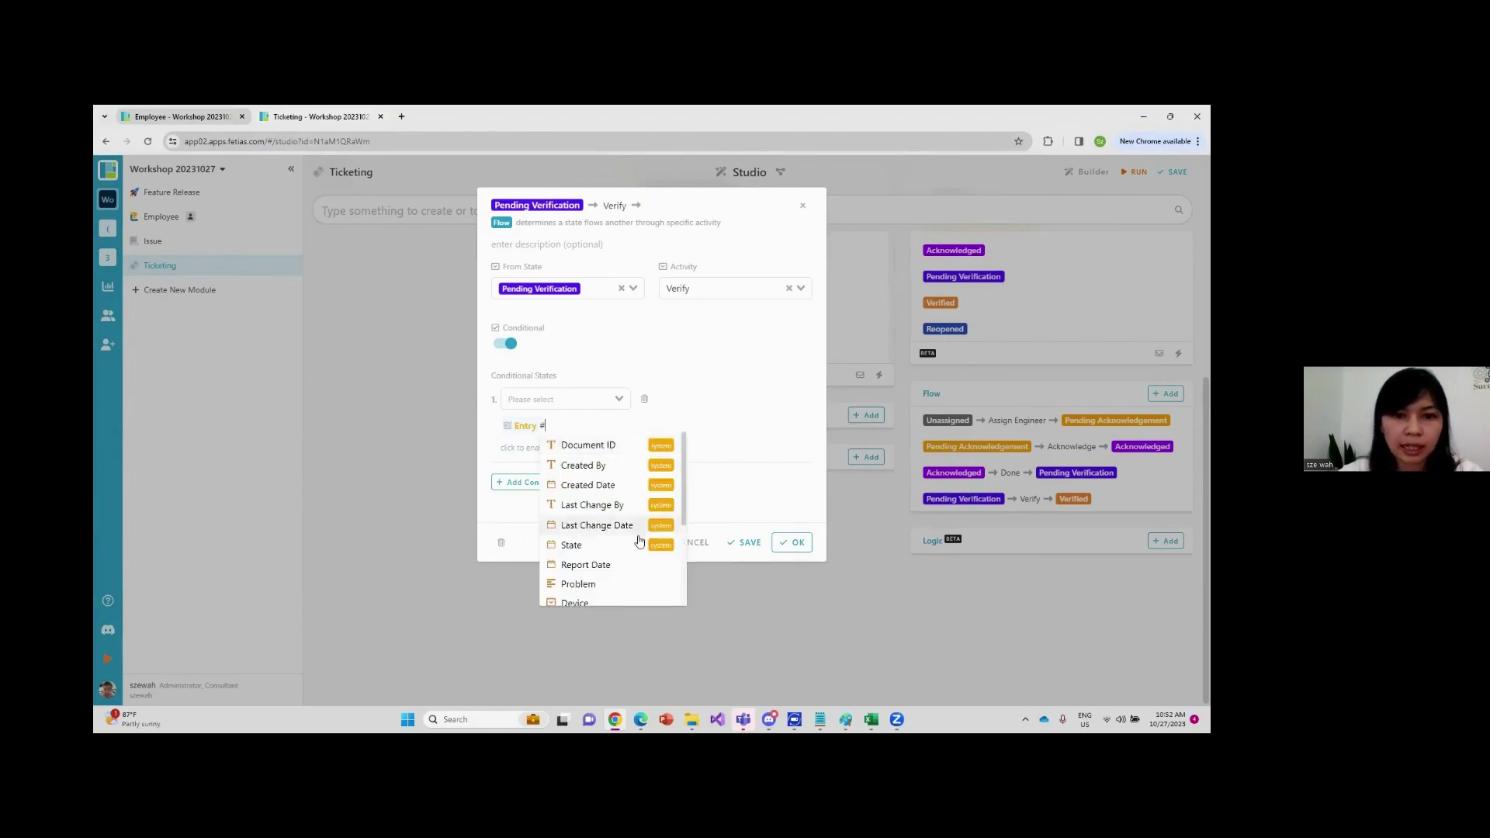
scroll(613, 522, down, 3)
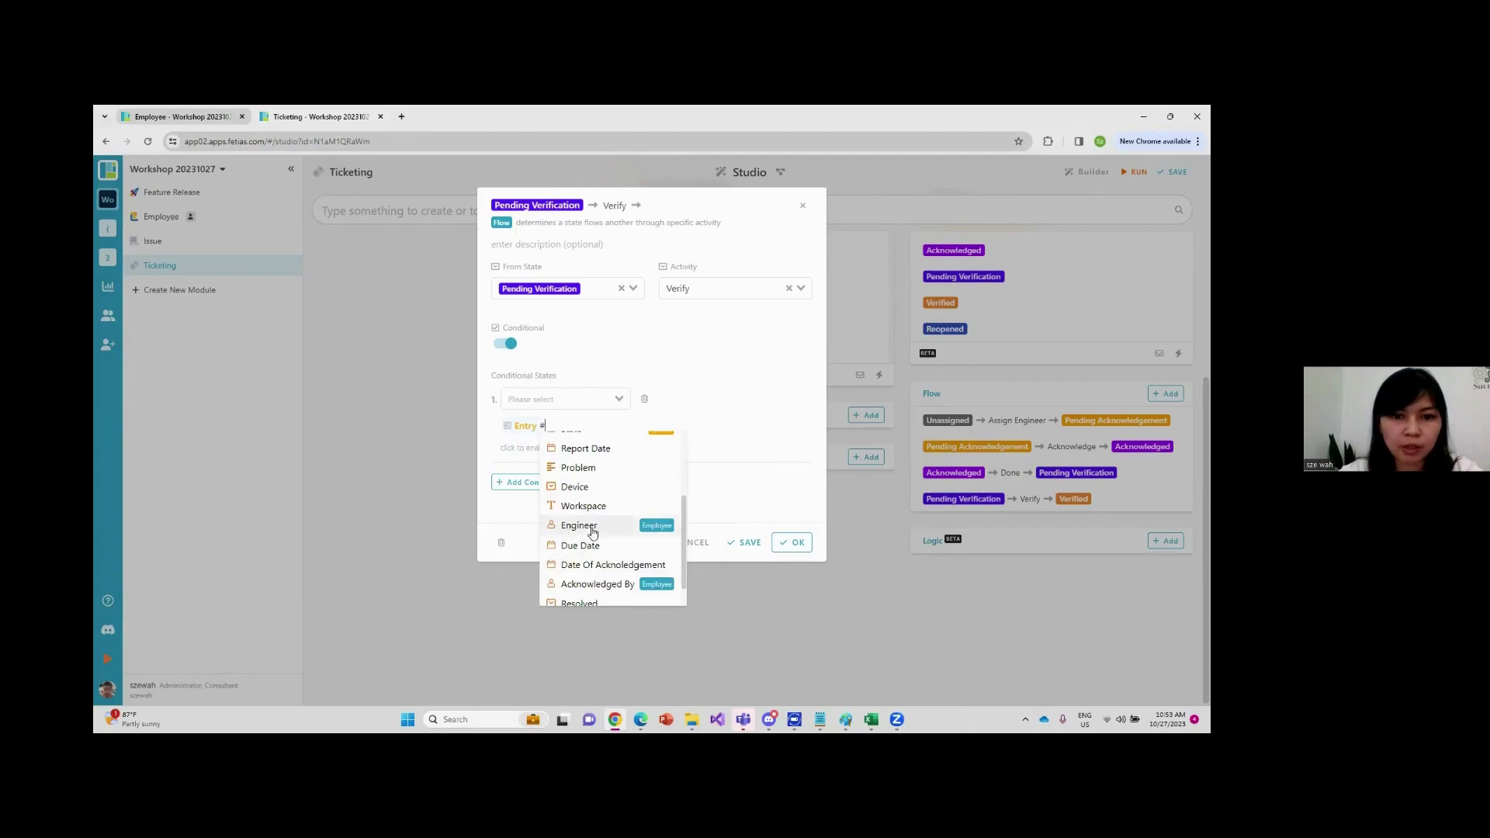
text(res)
click(595, 449)
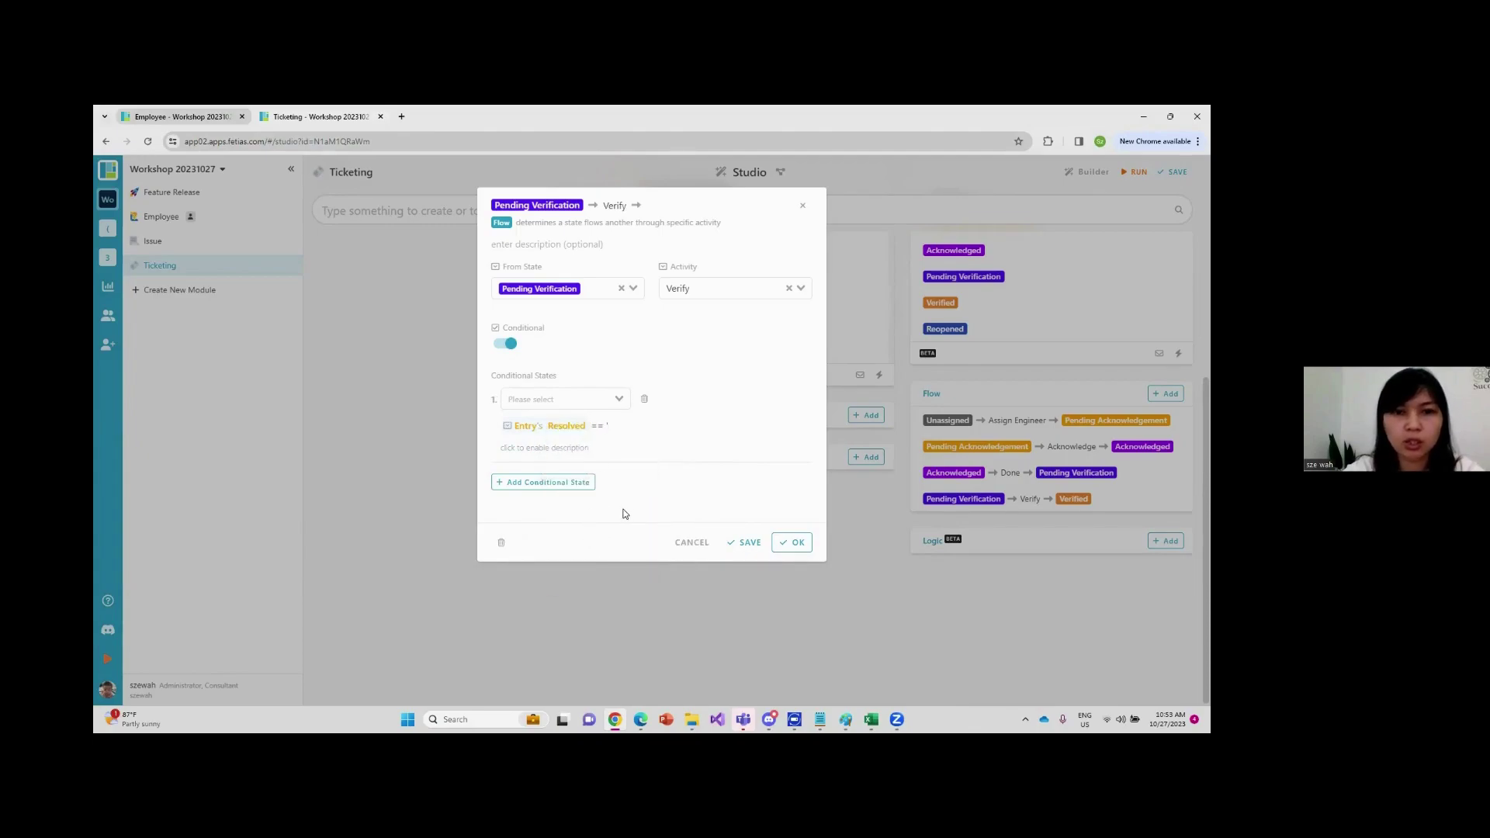
text(== 'Yes)
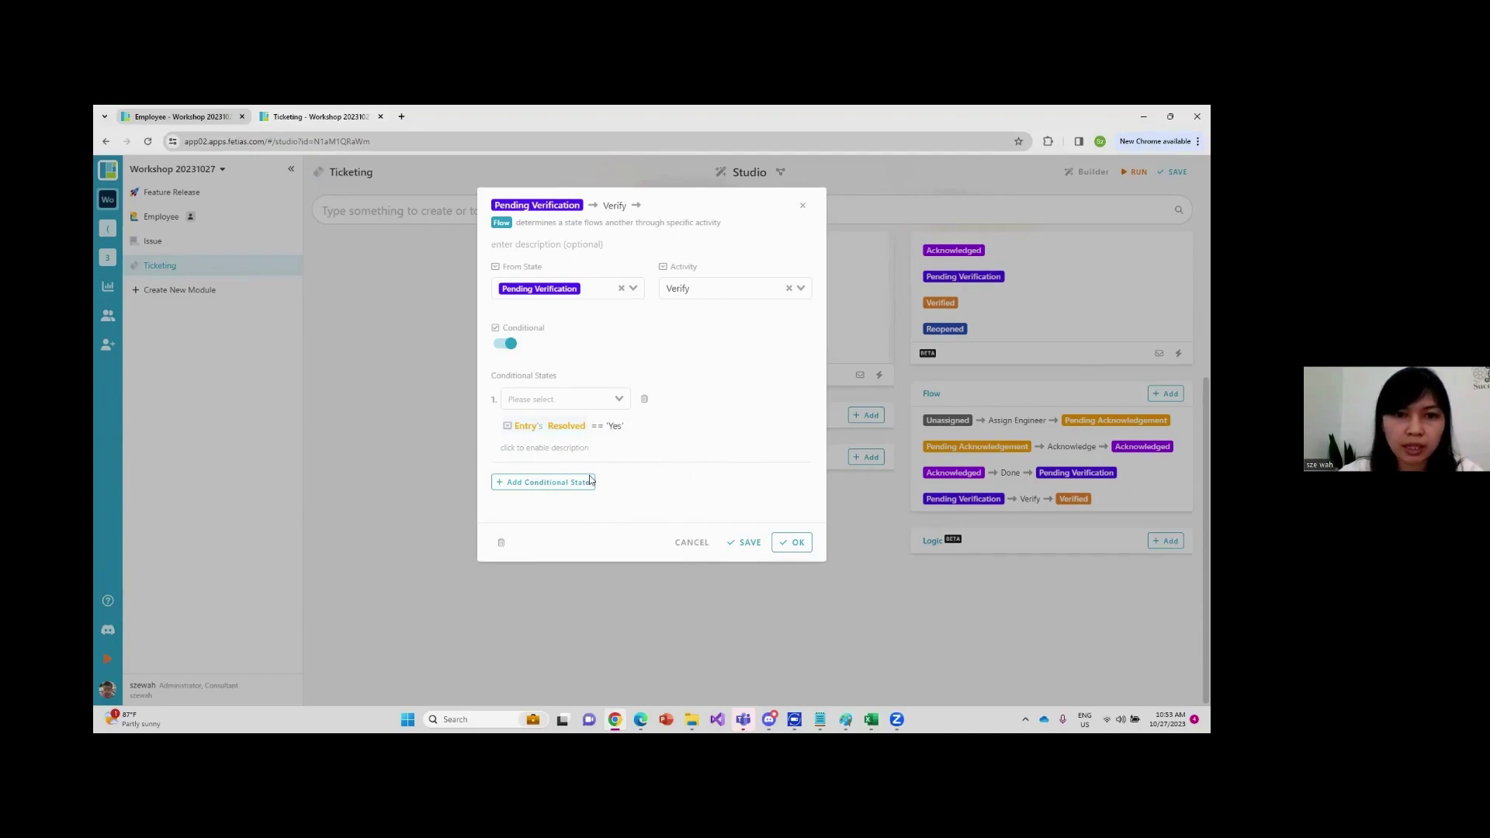
Set the Verify flow's first conditional state to Verified, add a second one for Reopened without a condition, and accept the flow
click(557, 399)
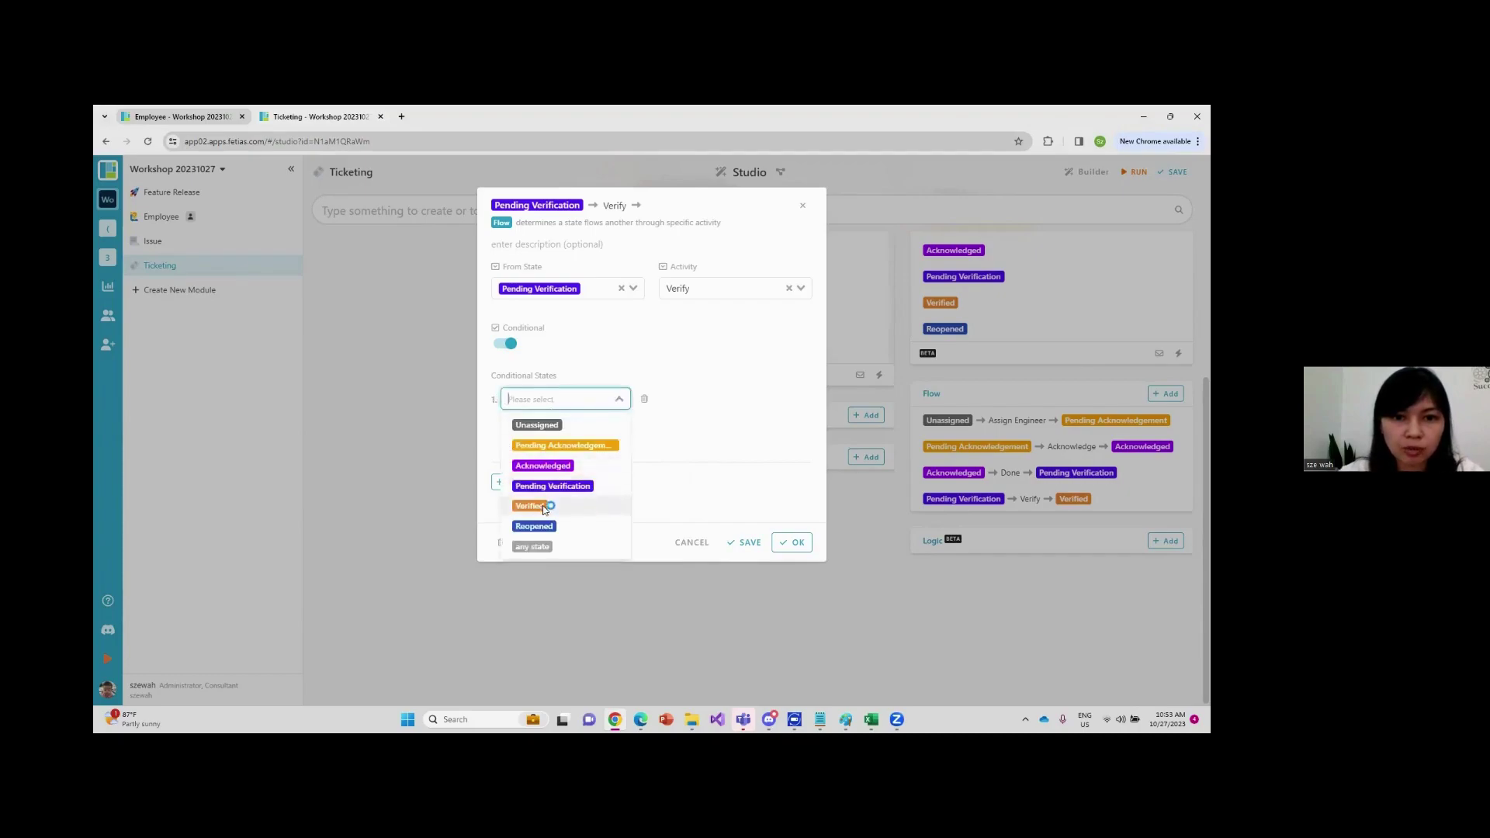
click(543, 505)
click(539, 483)
click(539, 484)
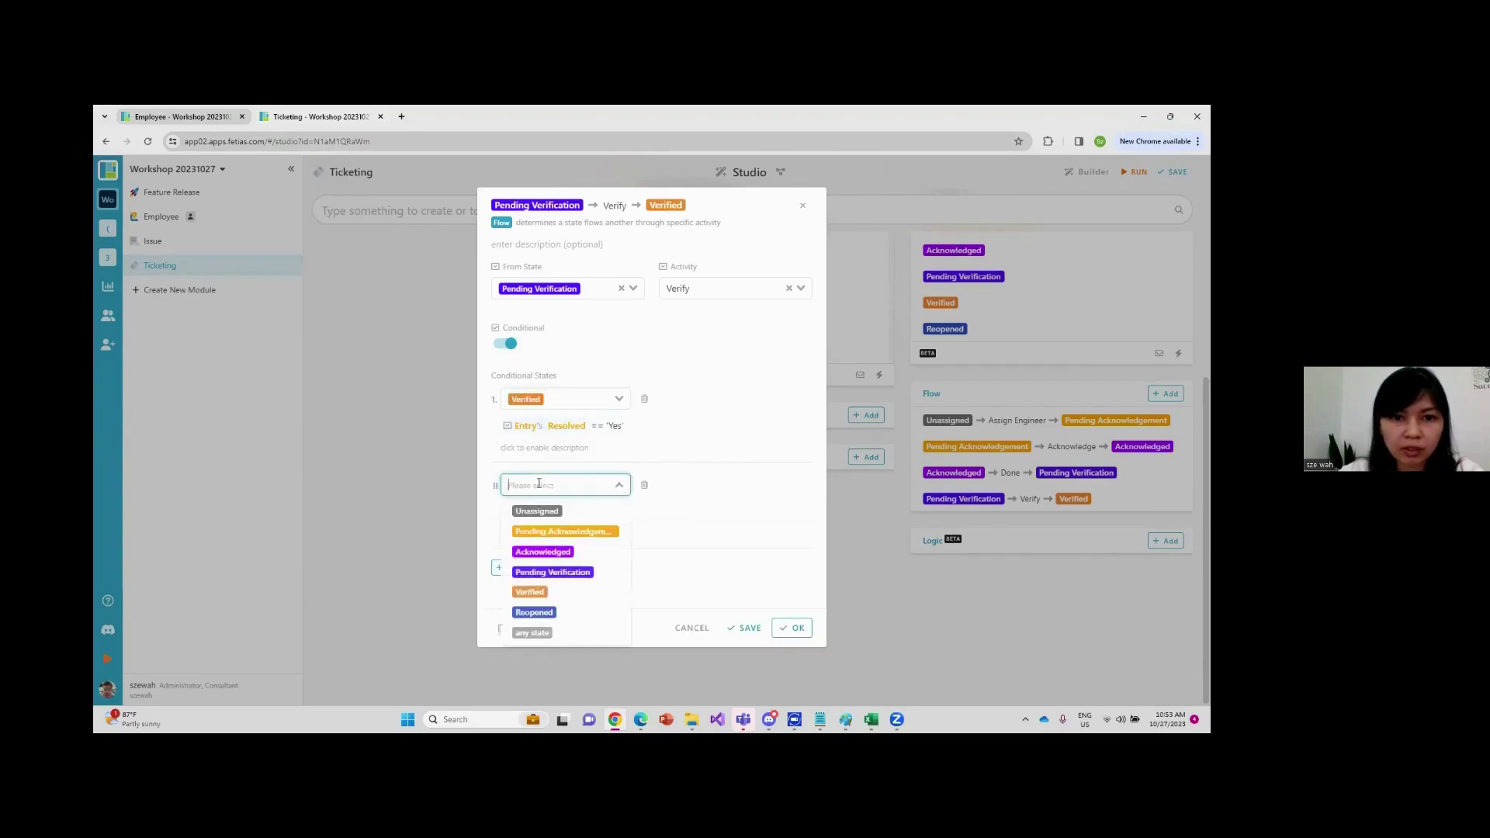
click(543, 611)
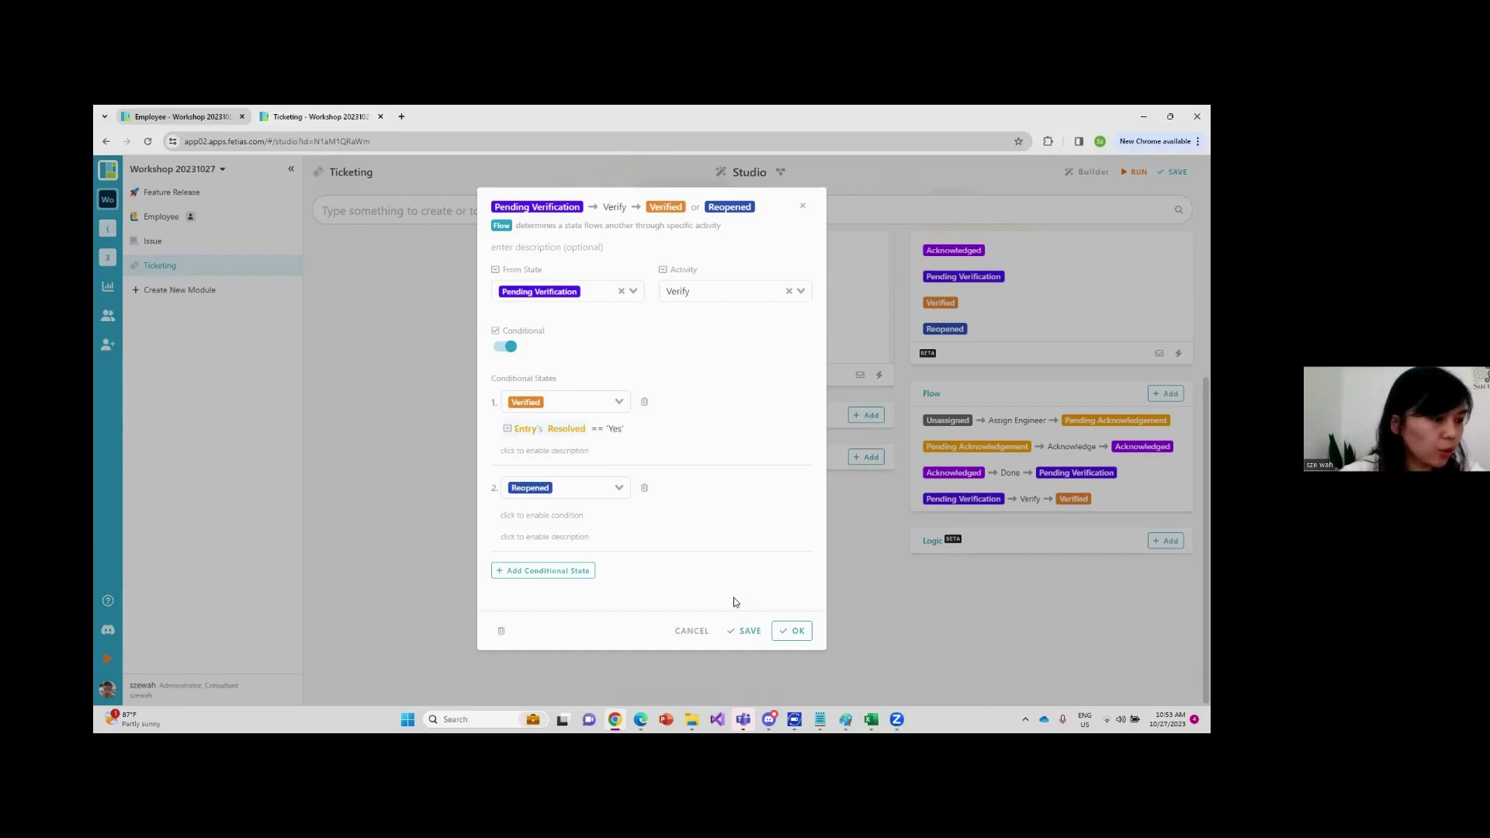
click(797, 634)
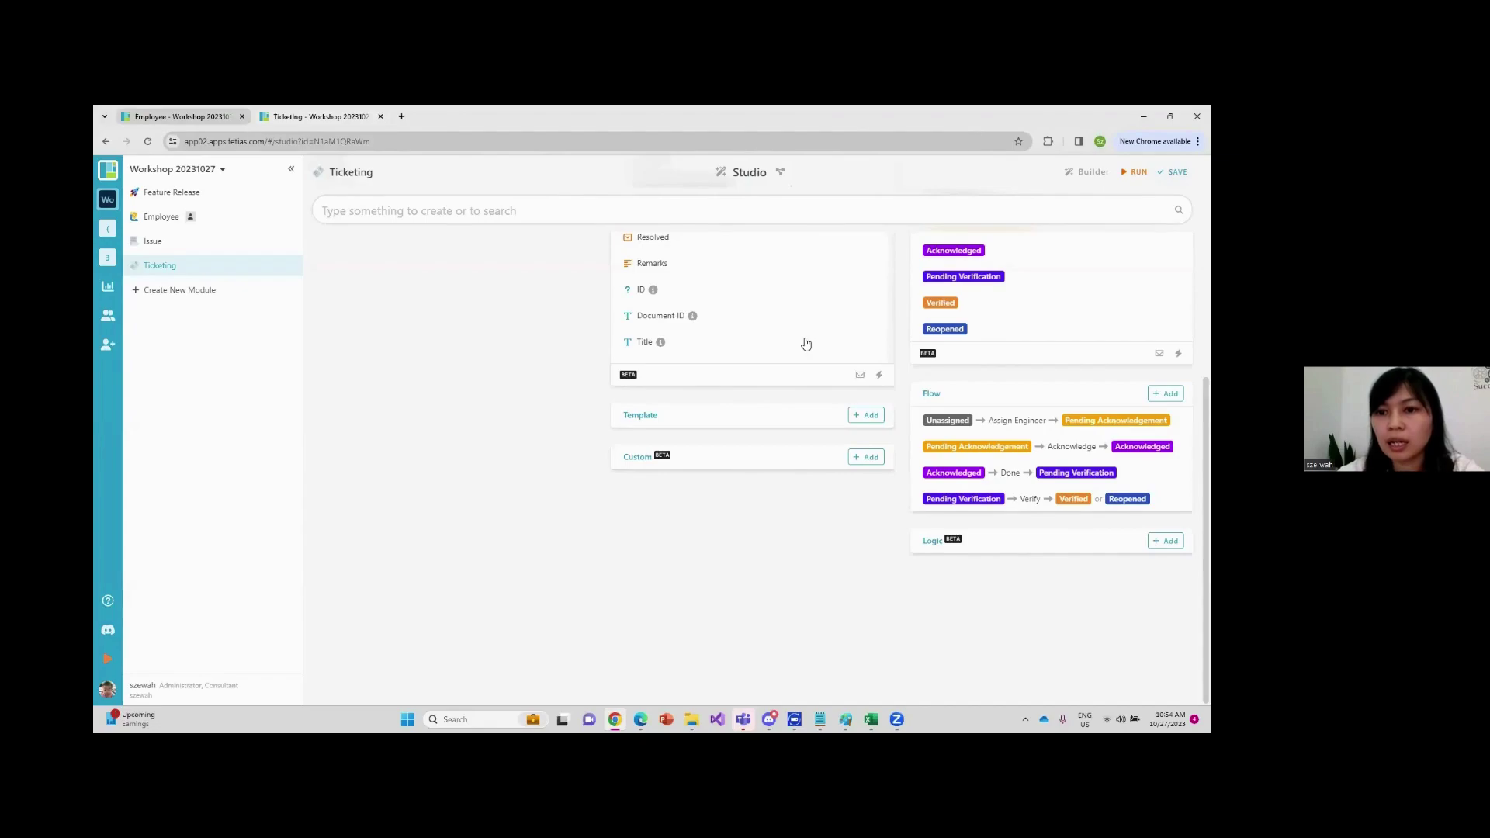
Add a flow from Reopened through the Acknowledge activity to Acknowledged, and save the Ticketing module
click(1165, 394)
click(559, 292)
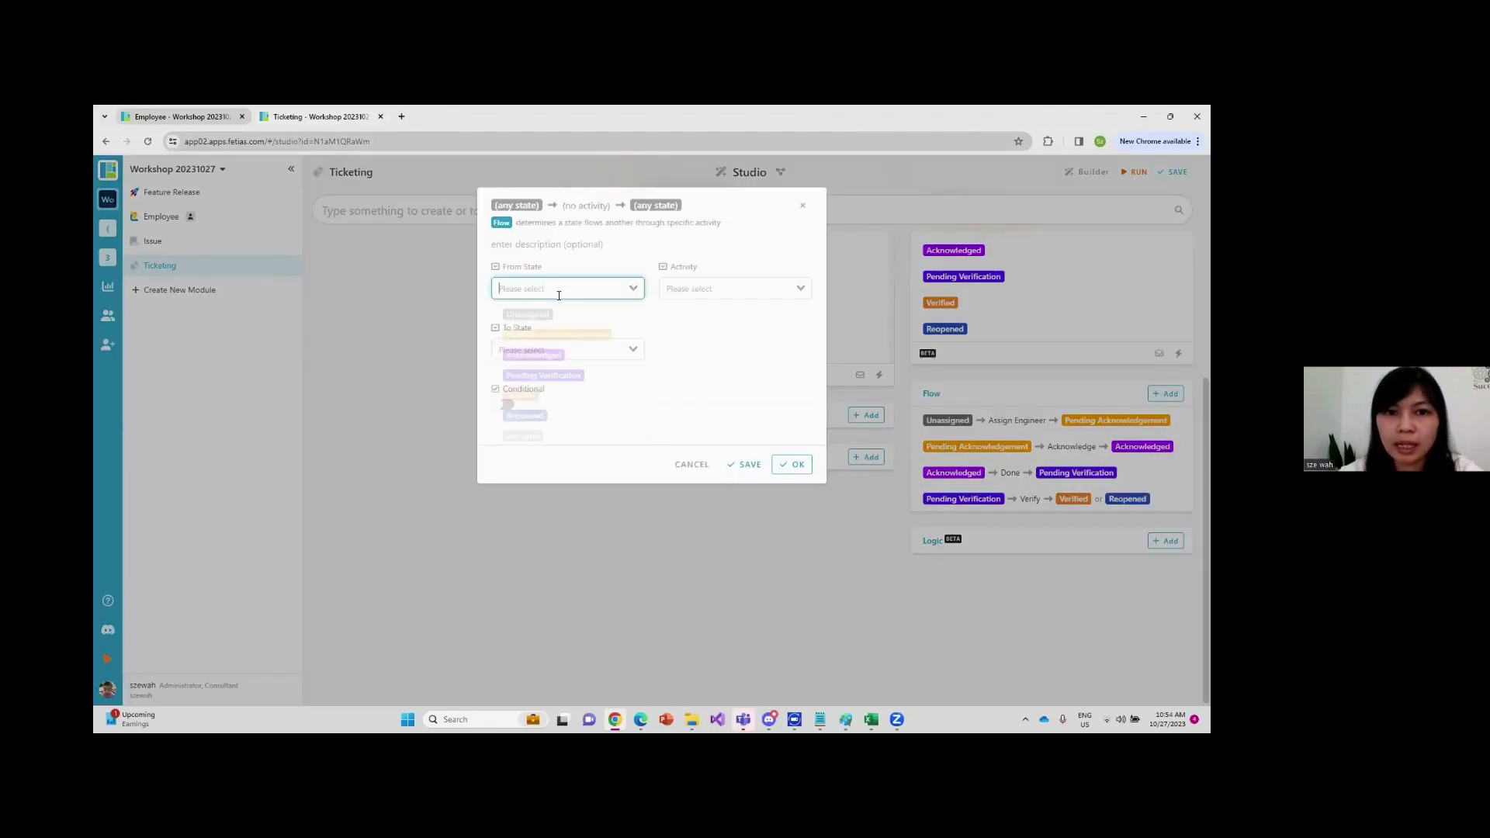
click(534, 416)
click(692, 292)
click(698, 335)
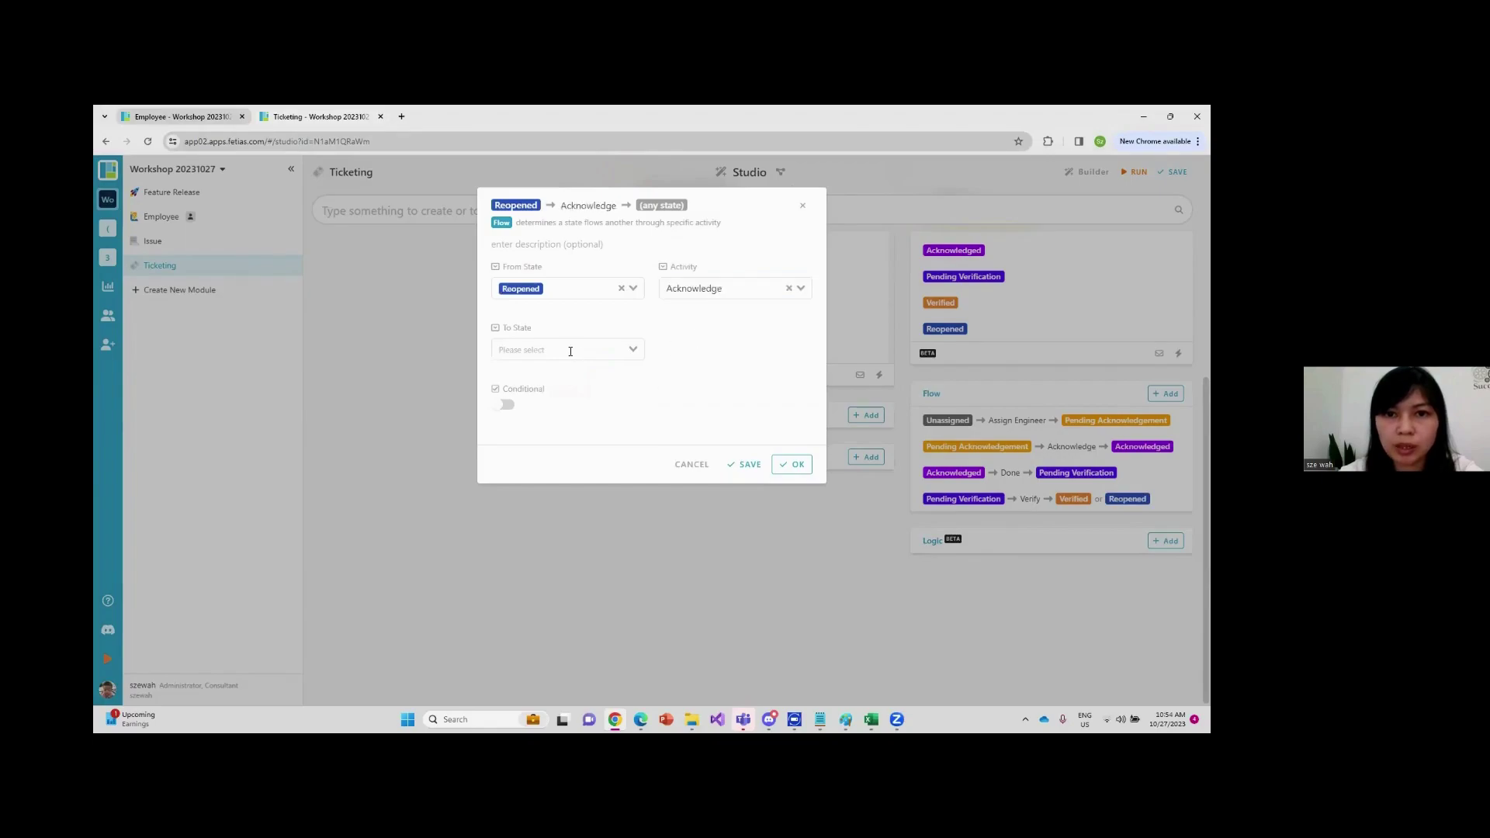
click(570, 350)
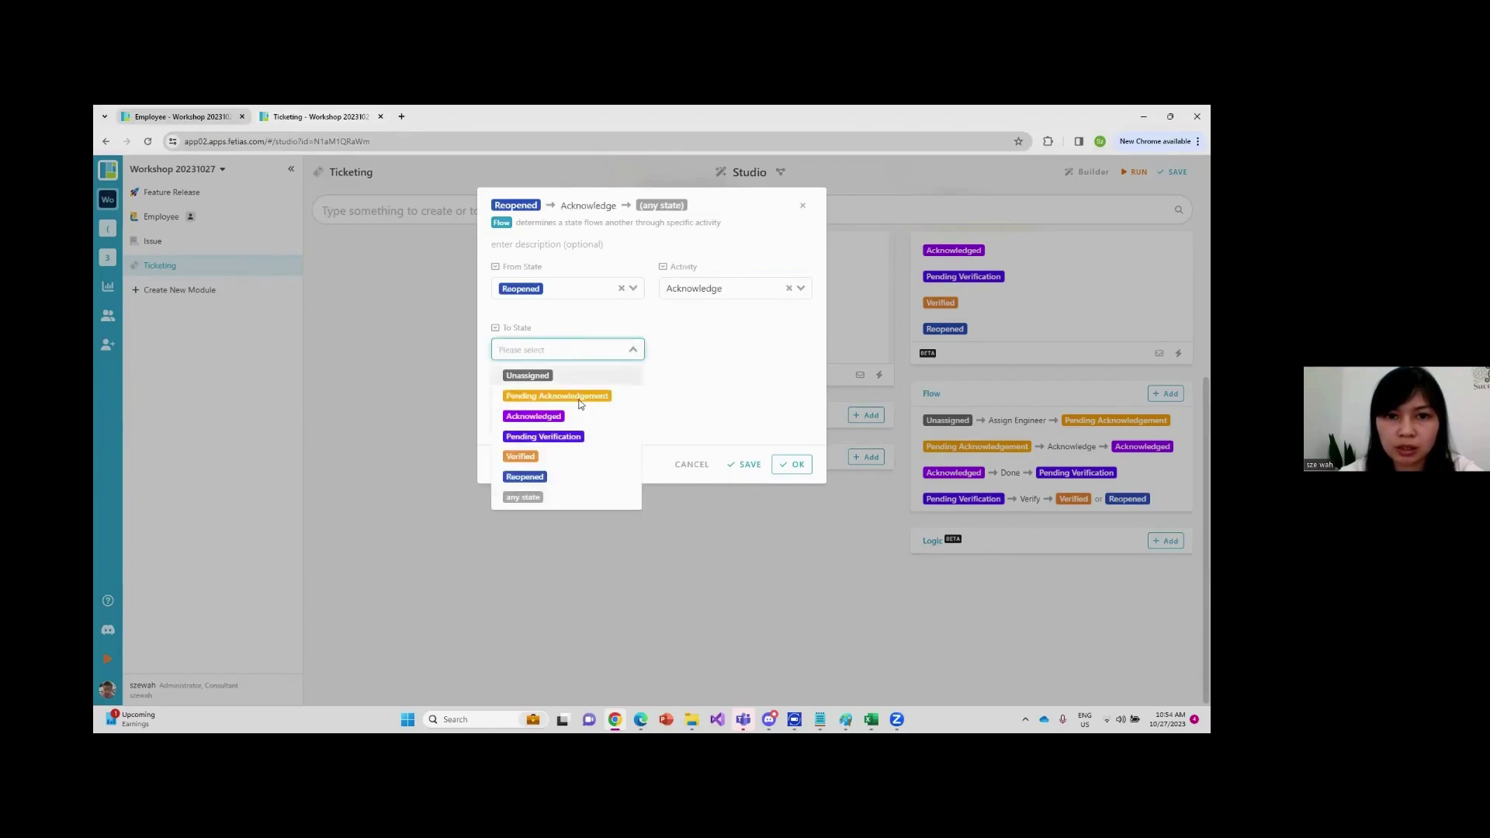
click(533, 416)
click(794, 464)
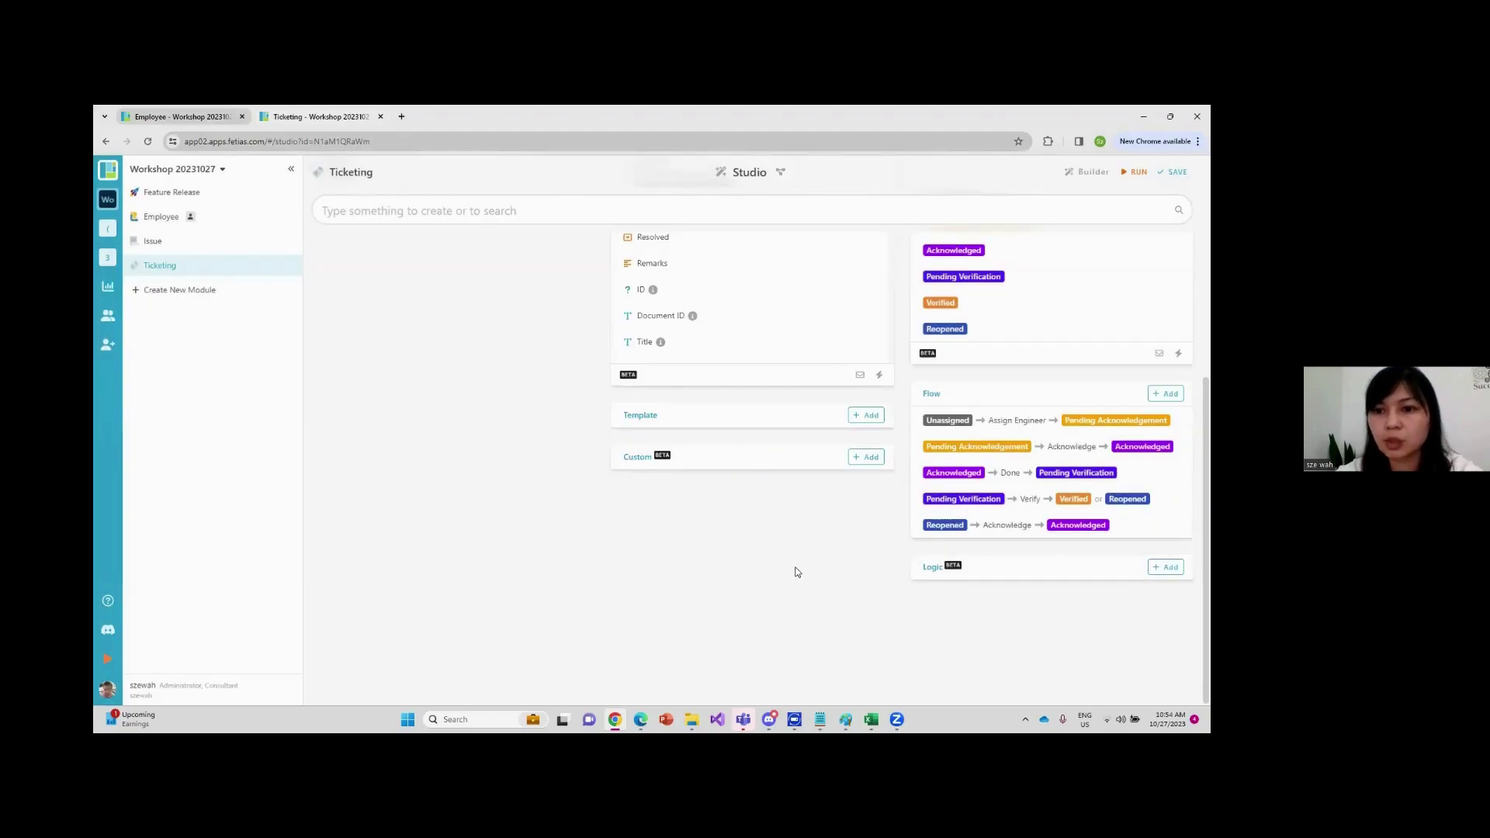
click(1179, 176)
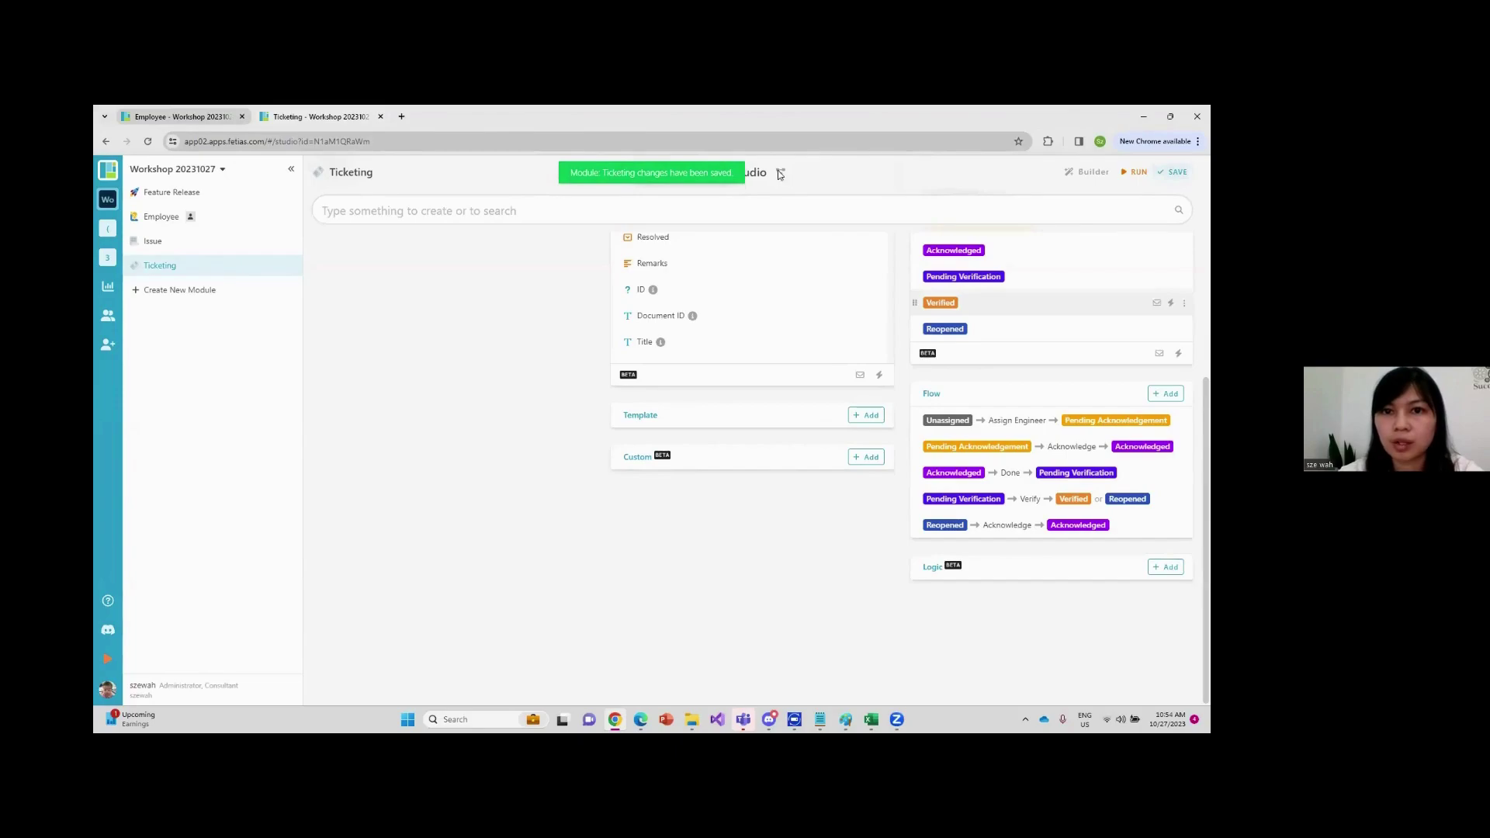
Rearrange the Ticketing workflow diagram with Pending Verification below Acknowledged and Verified and Reopened on either side, and accept the layout
click(780, 172)
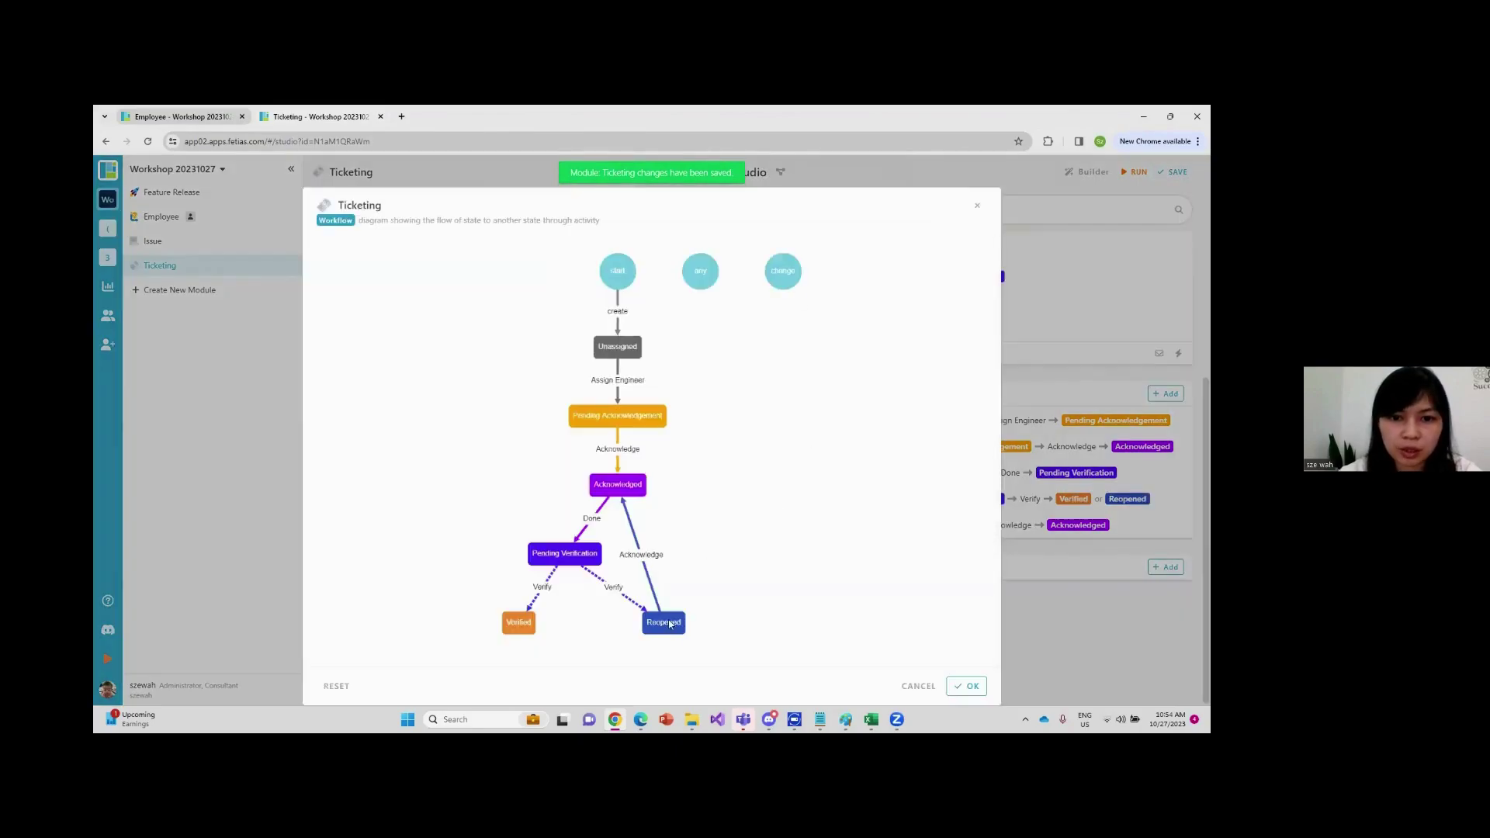
drag(665, 623, 764, 572)
drag(564, 552, 622, 597)
drag(507, 628, 478, 546)
drag(626, 606, 620, 612)
drag(763, 573, 747, 555)
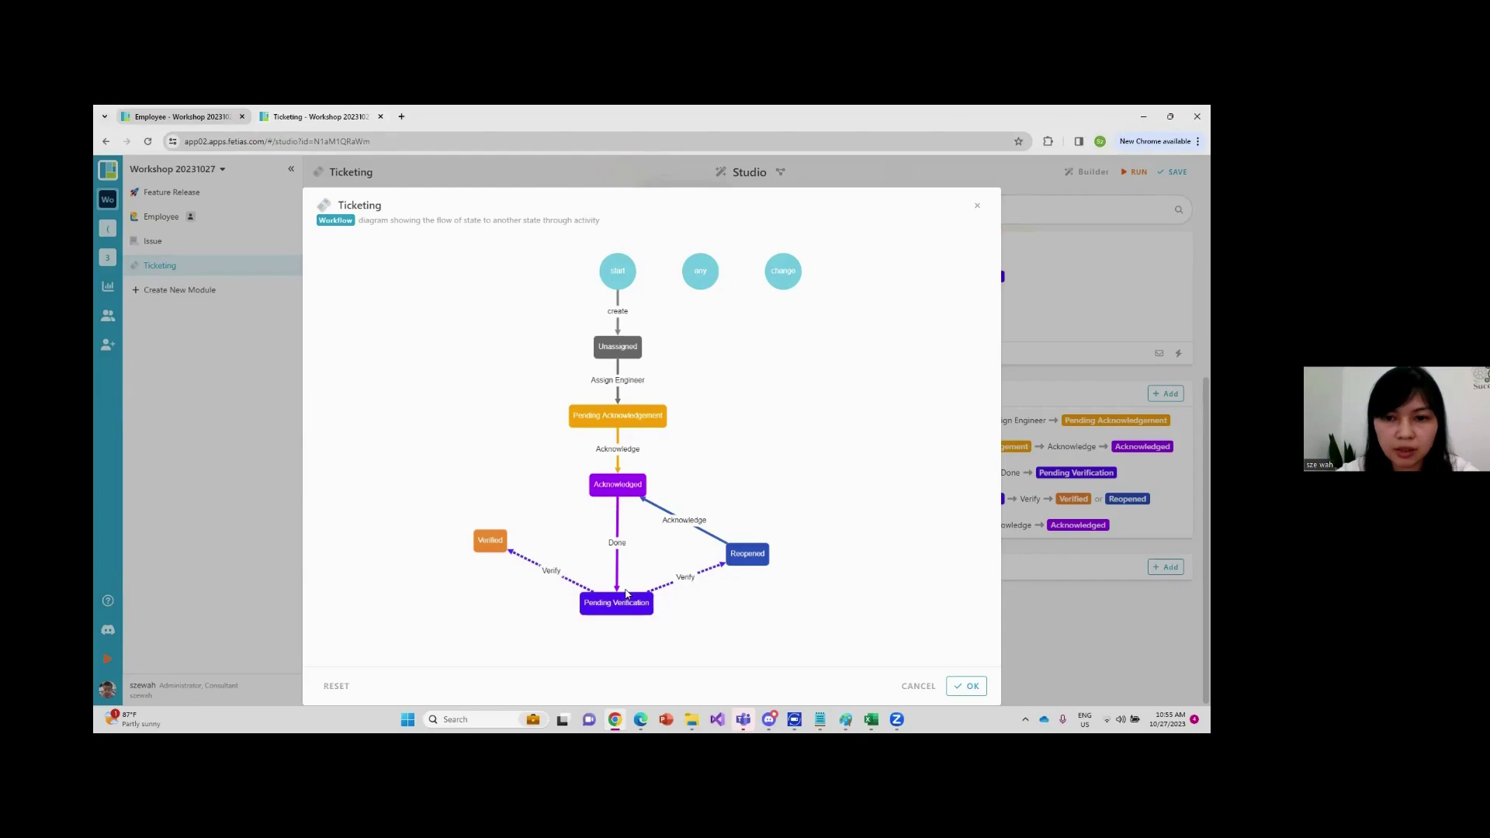
click(970, 687)
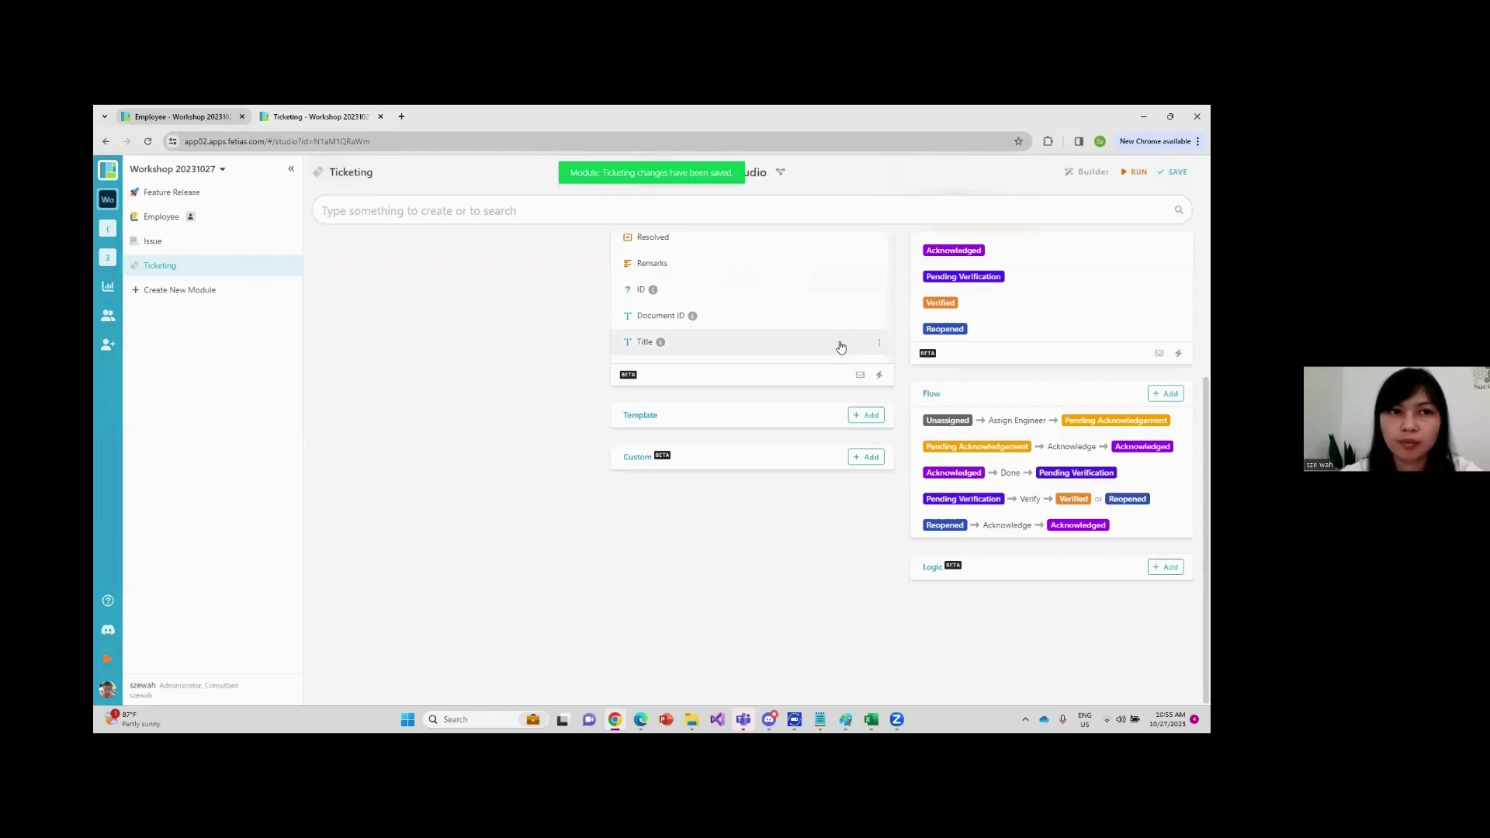
Create a ticket in the live Ticketing module with Report Date Oct 27, 2023, Problem "this is not working", Device Web Browser and Workspace "test"
click(180, 118)
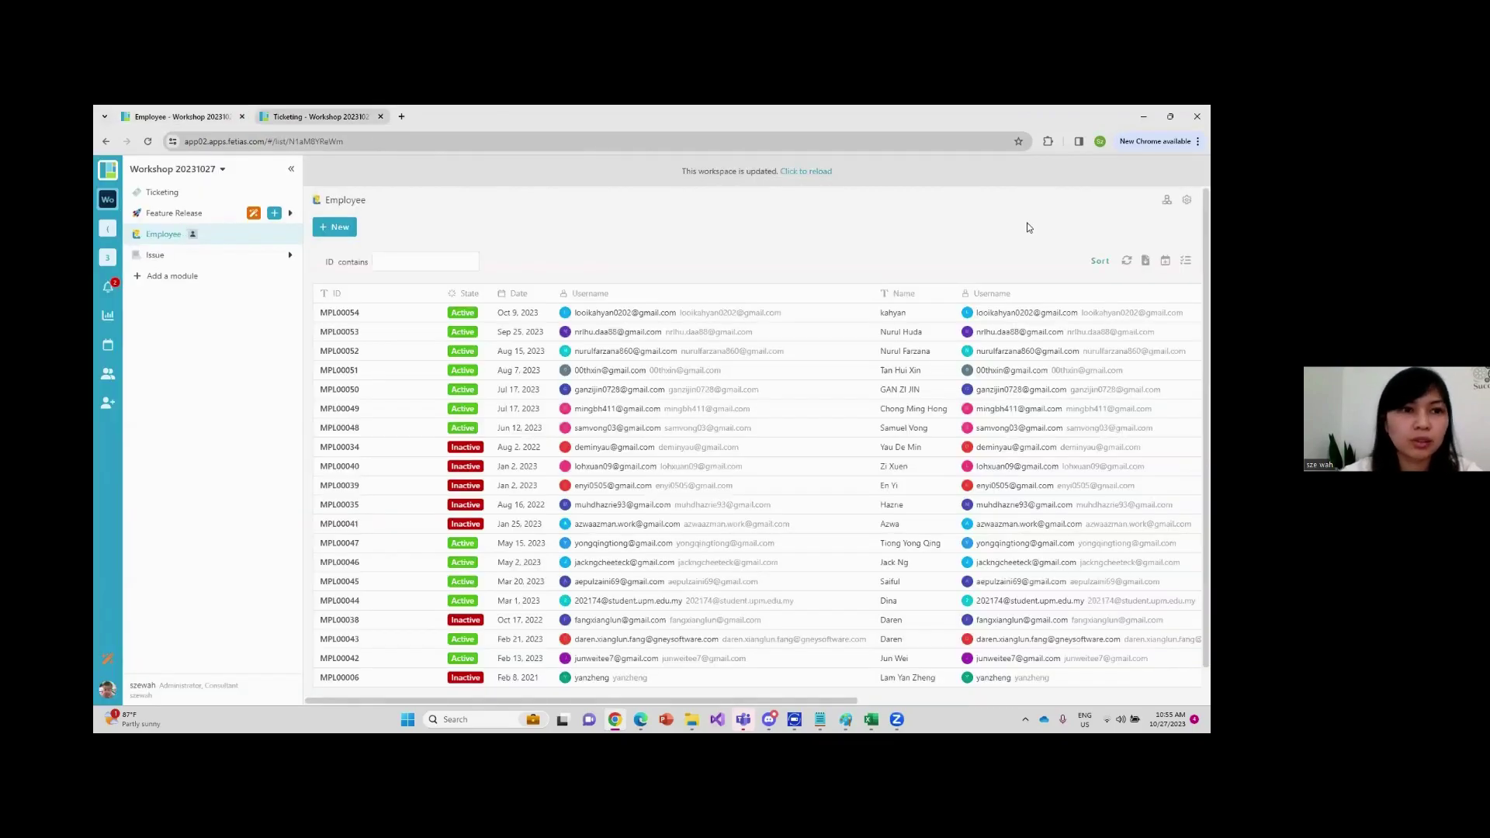
click(160, 192)
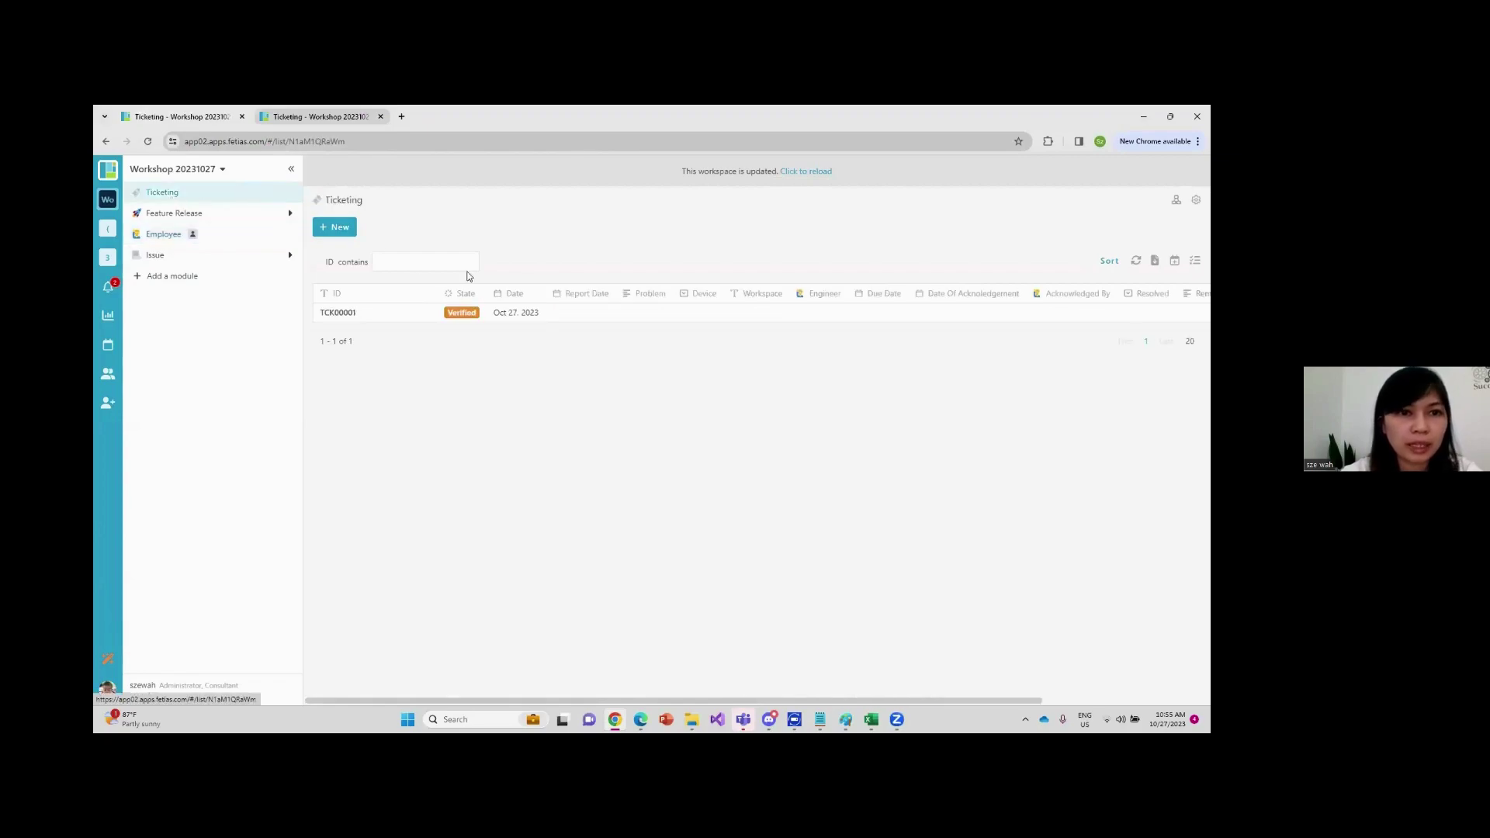
click(338, 231)
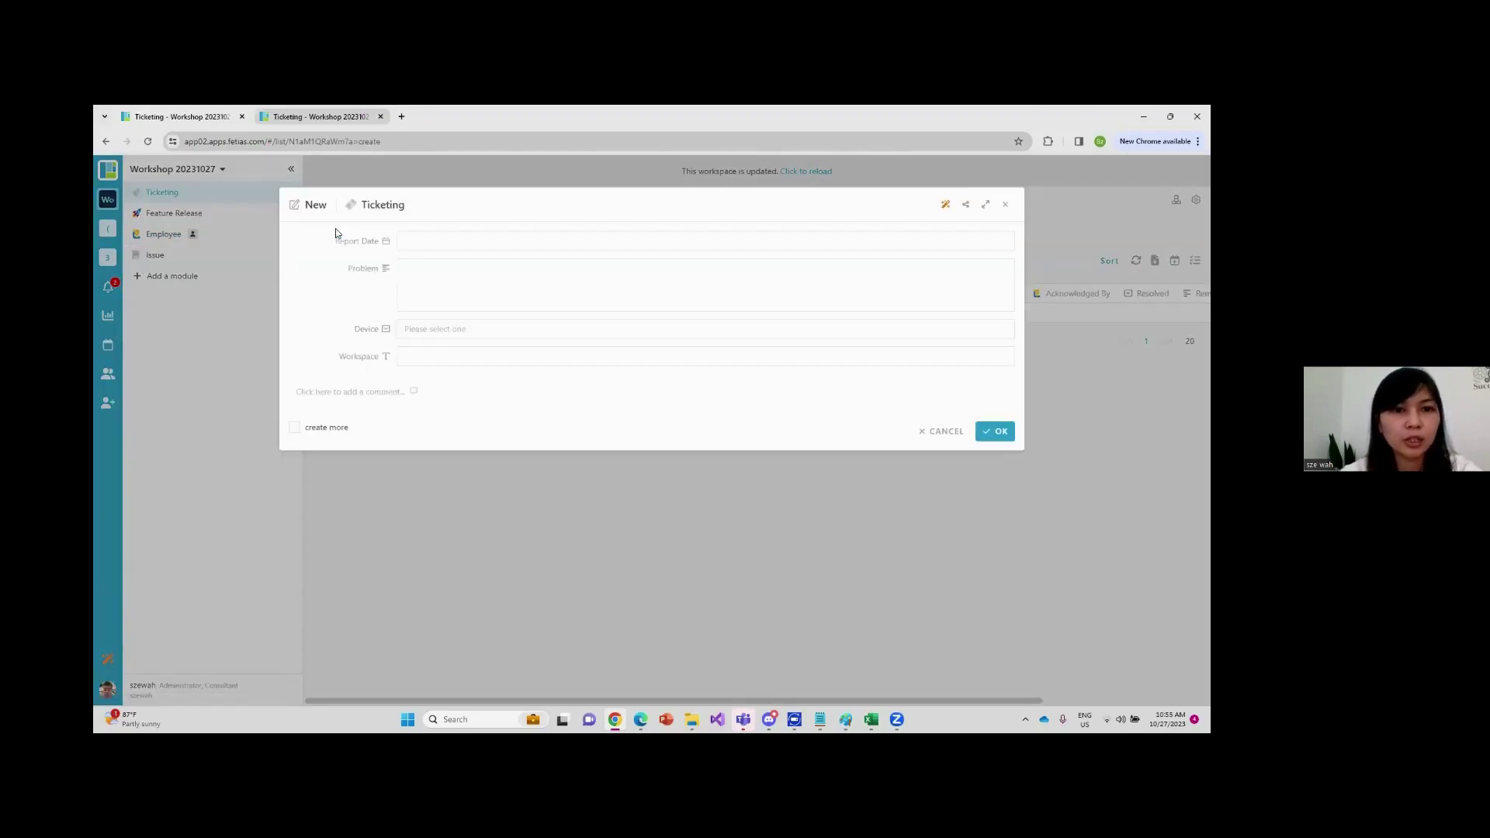
click(526, 241)
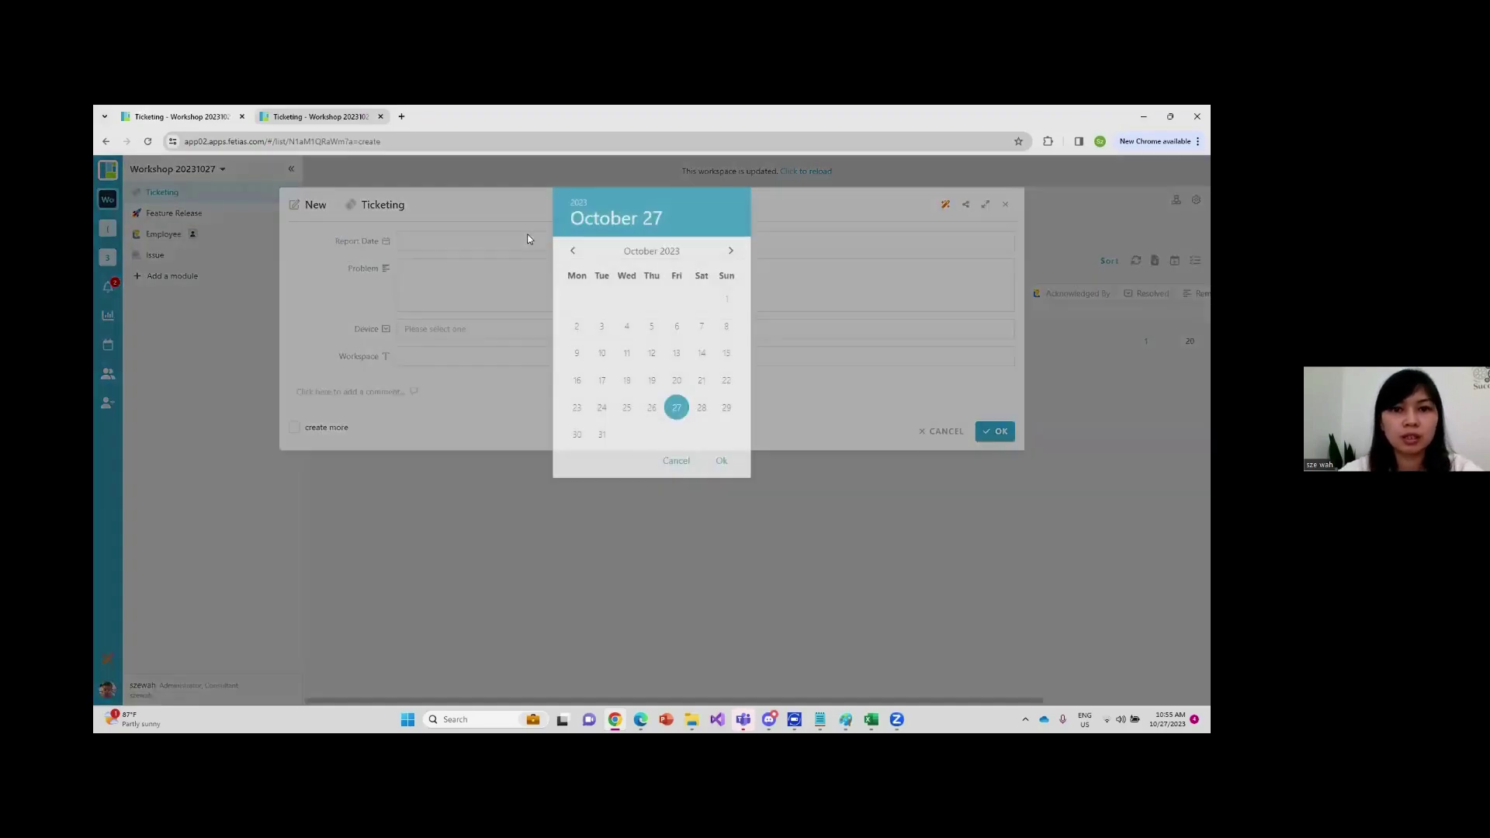
click(419, 406)
click(415, 284)
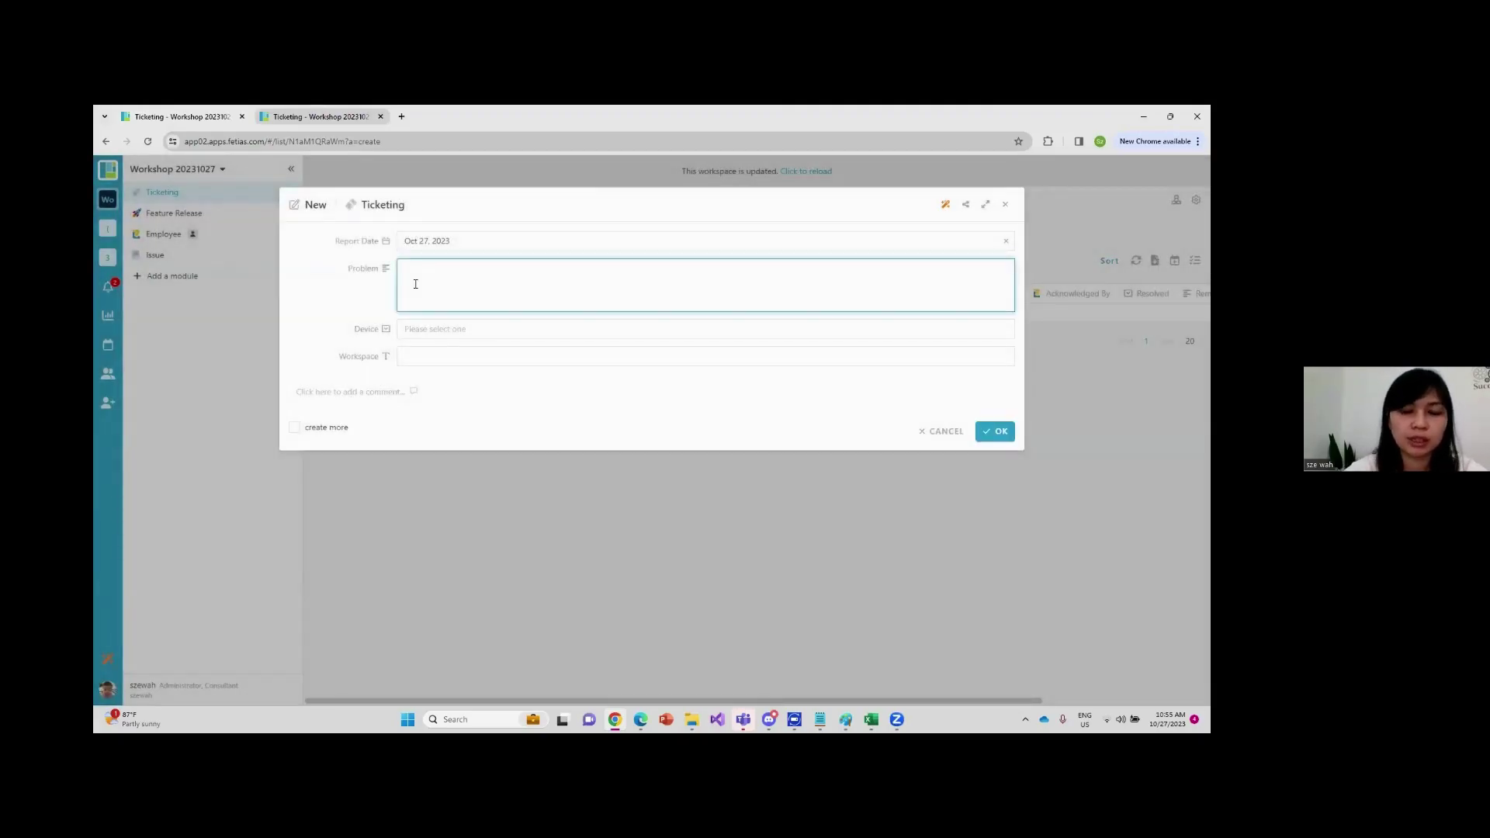
text(this is not working)
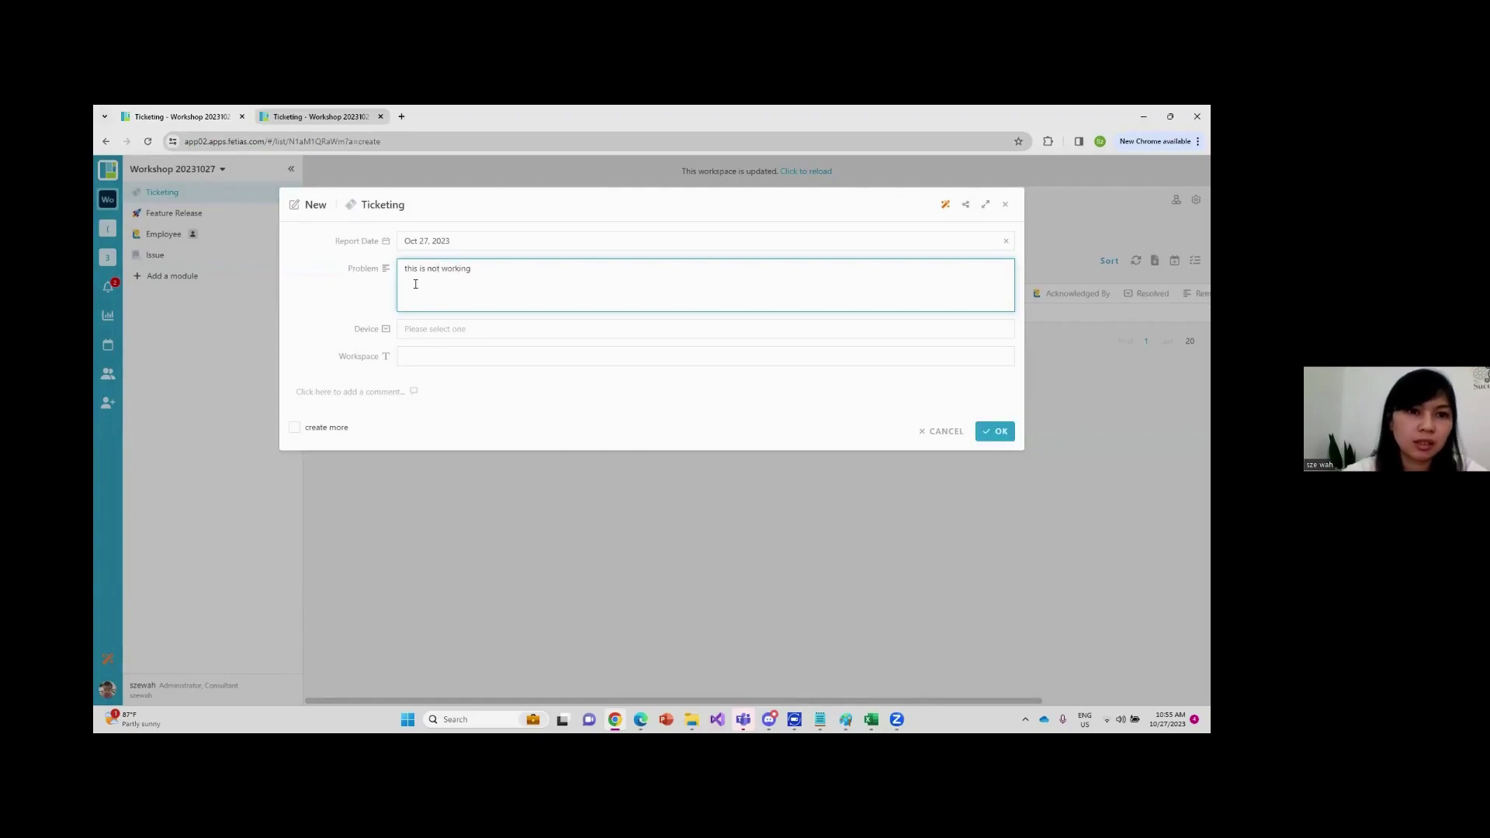
click(419, 329)
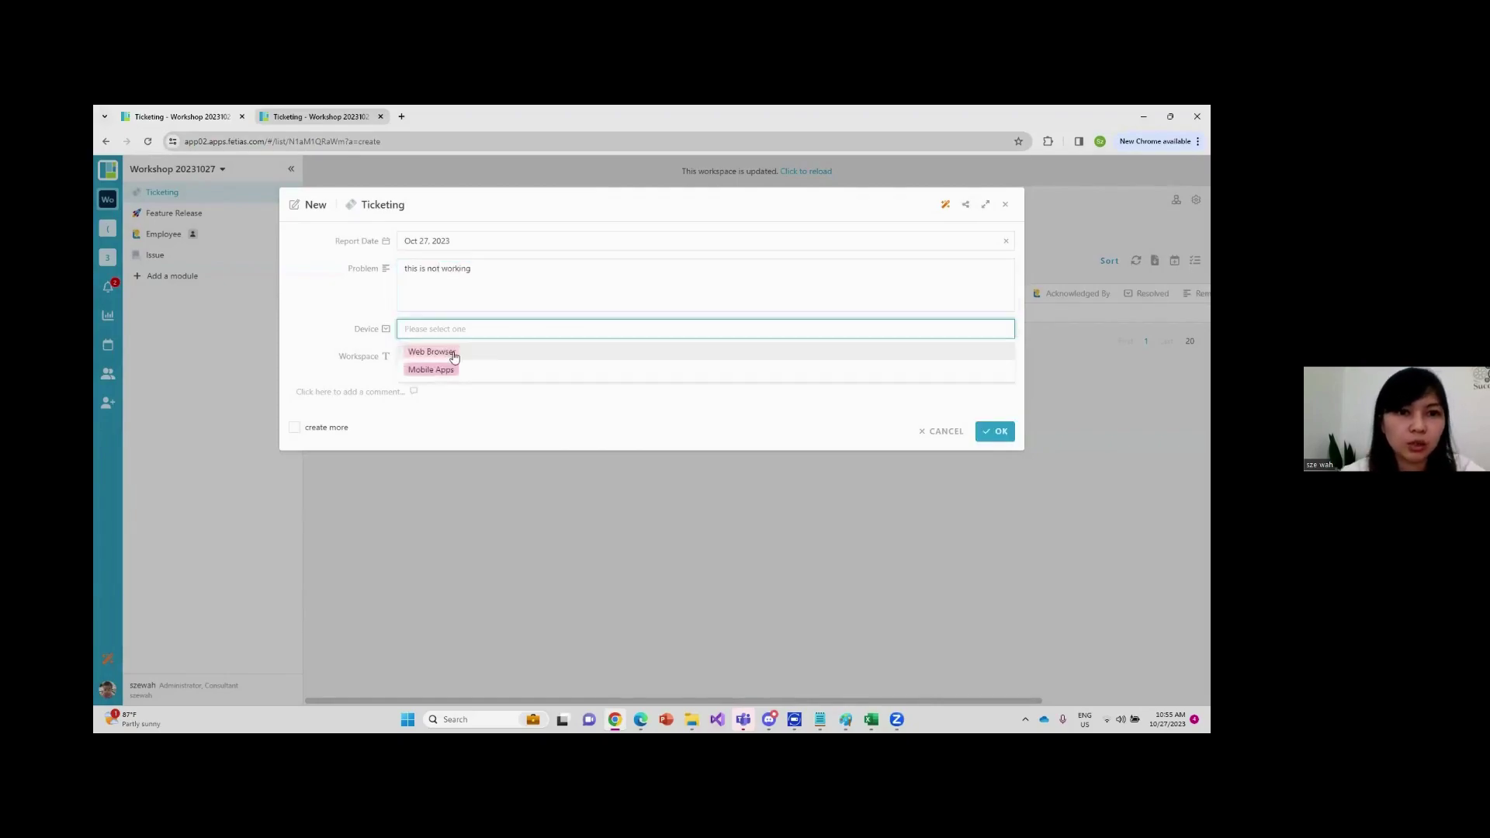
click(456, 351)
click(444, 358)
text(test)
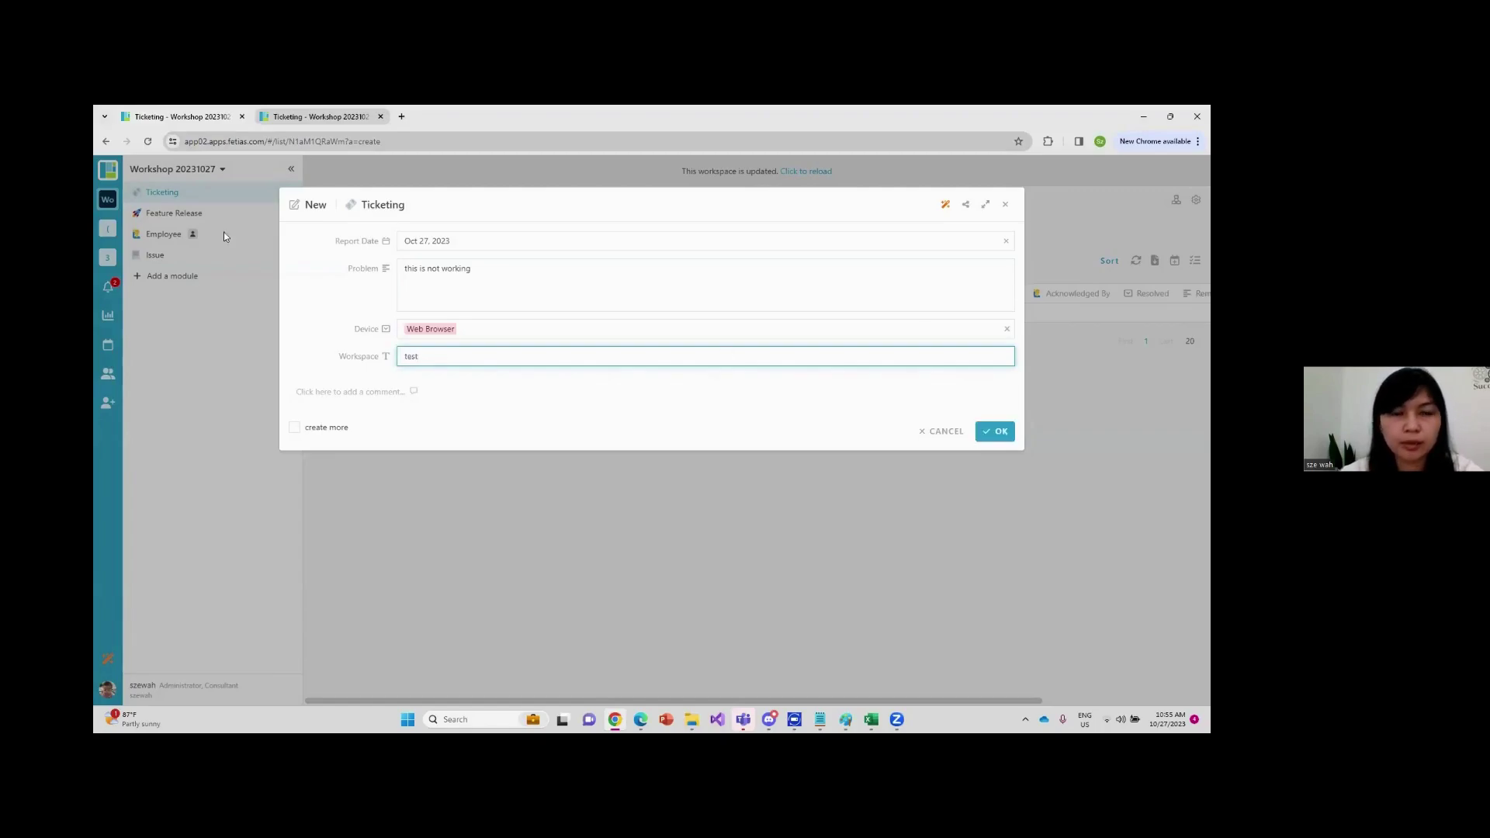
click(977, 431)
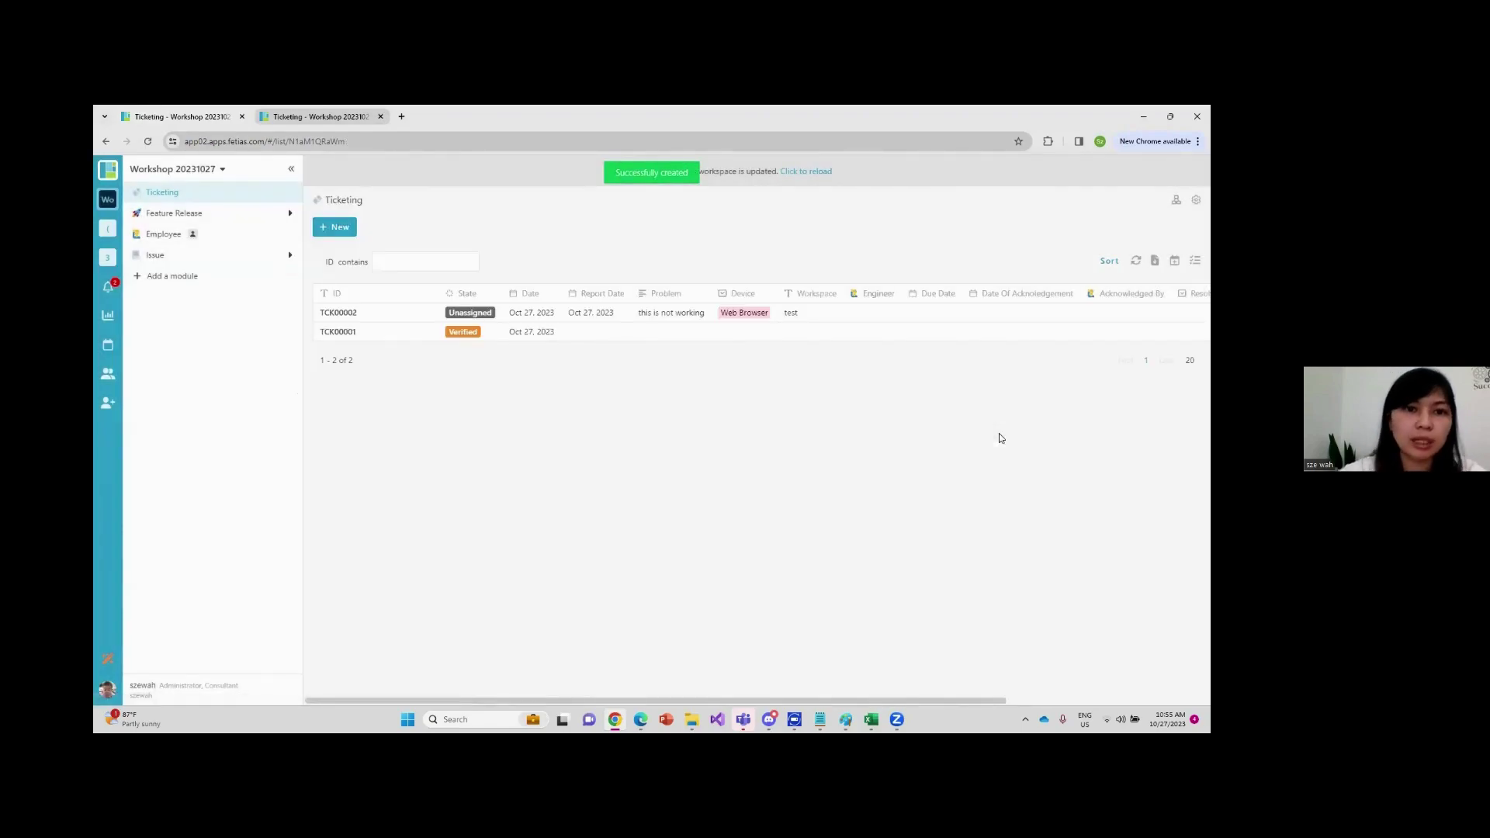
Open the new ticket's Assign Engineer activity and compare its fields with the activity's form design in Studio
click(429, 321)
click(412, 230)
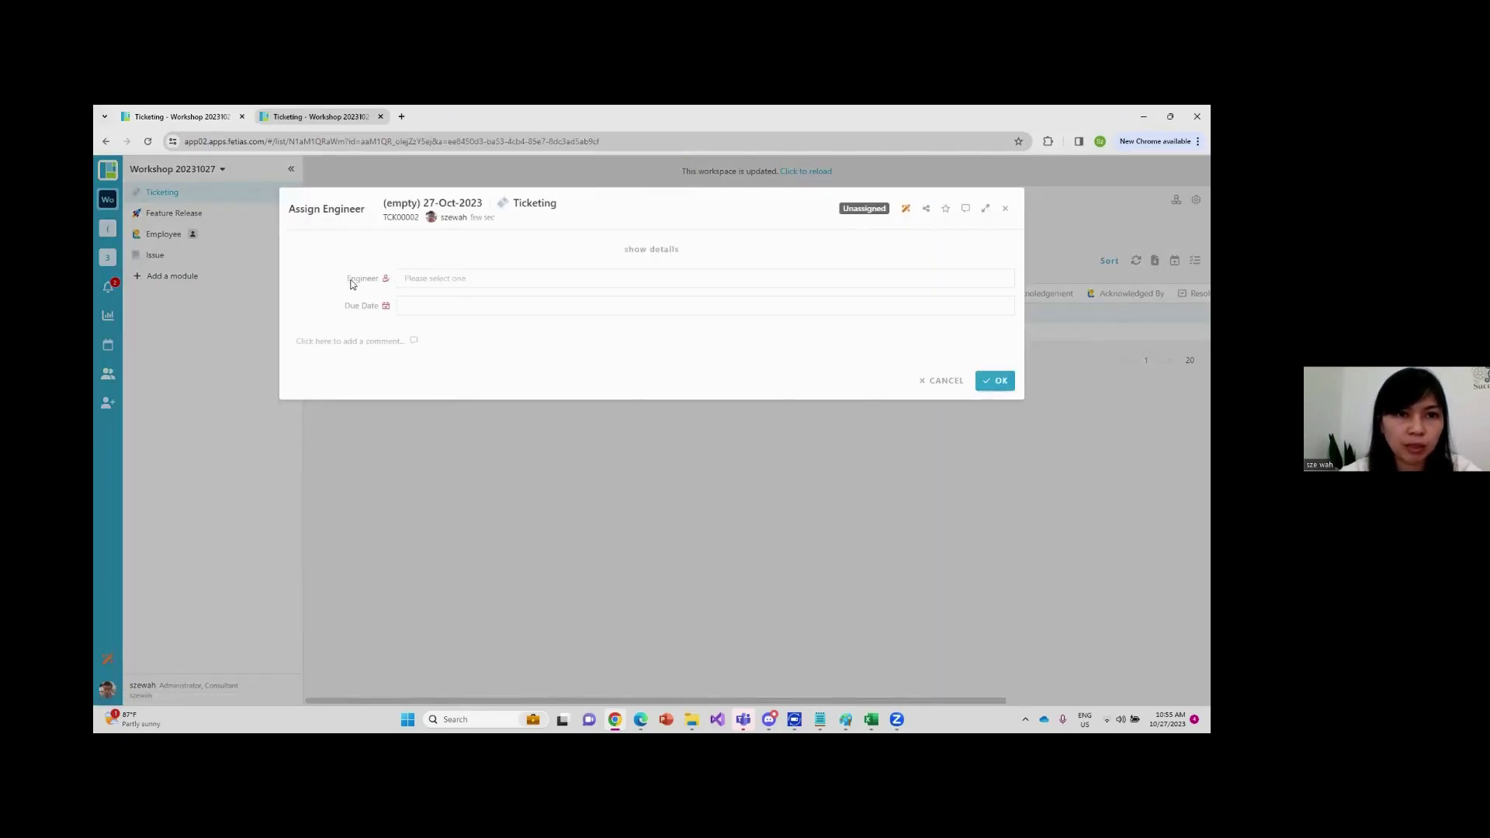
click(320, 114)
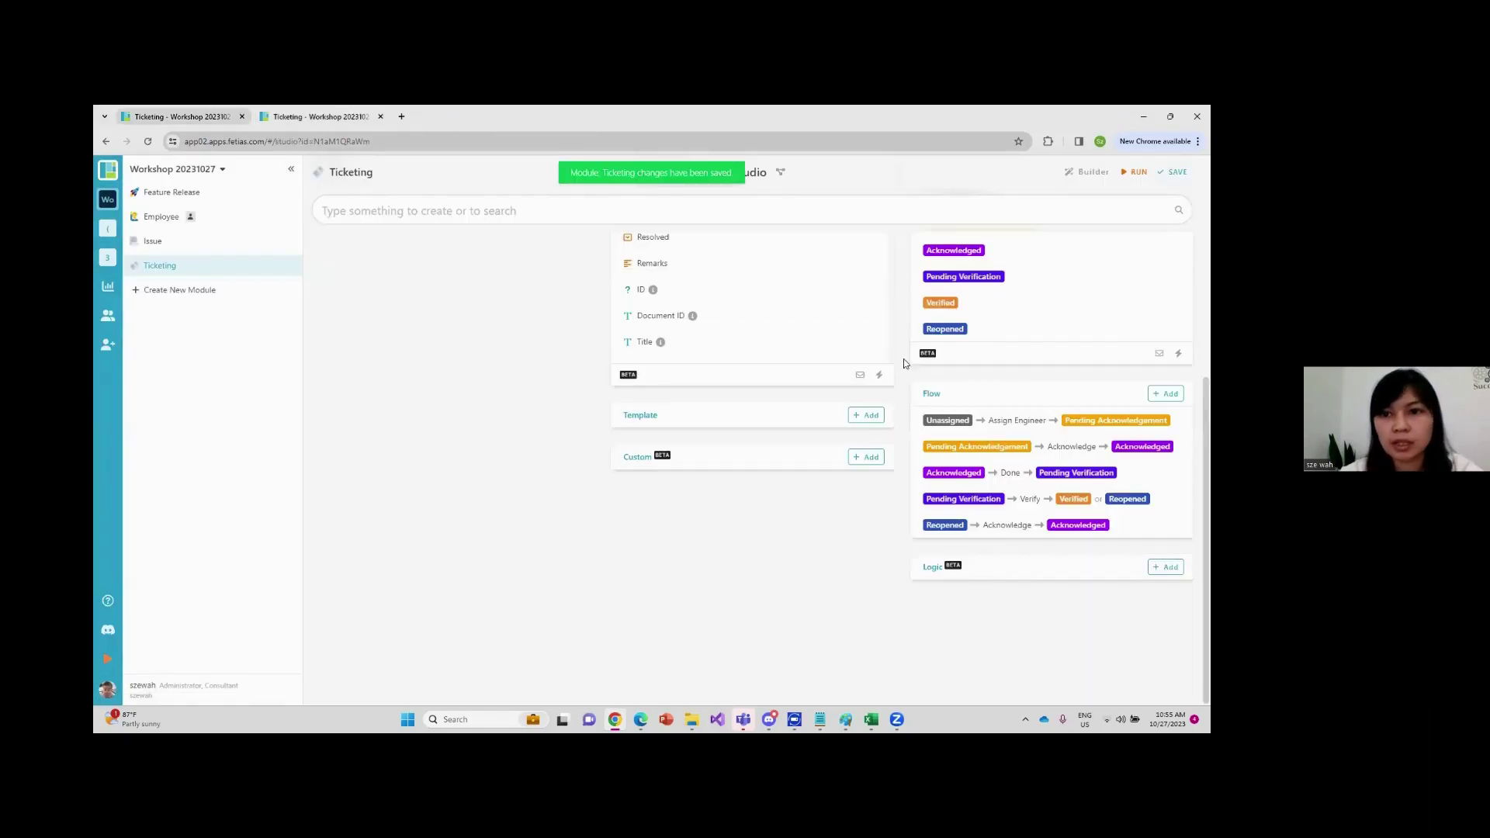
click(999, 381)
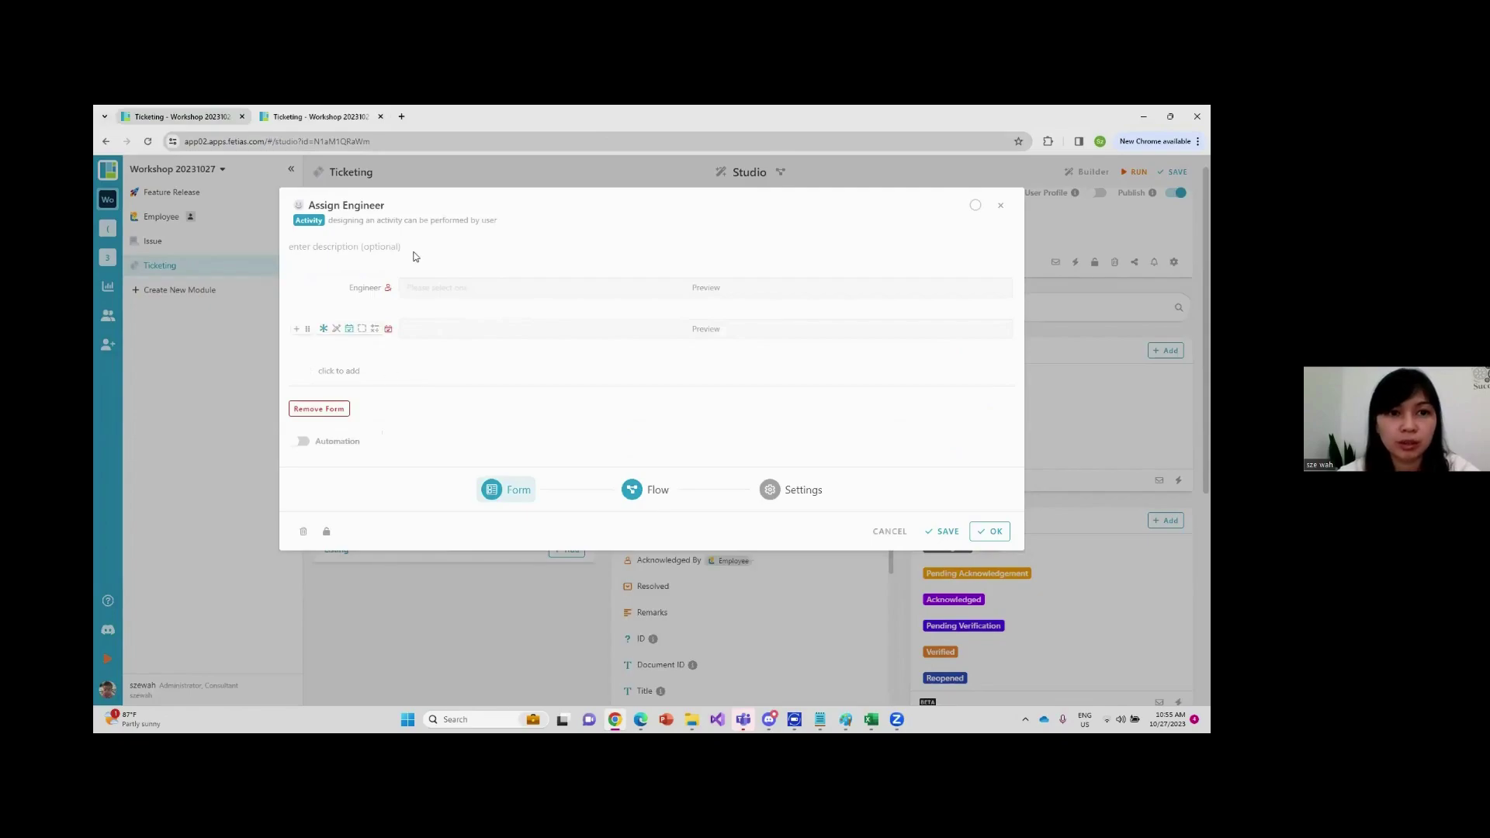
click(318, 117)
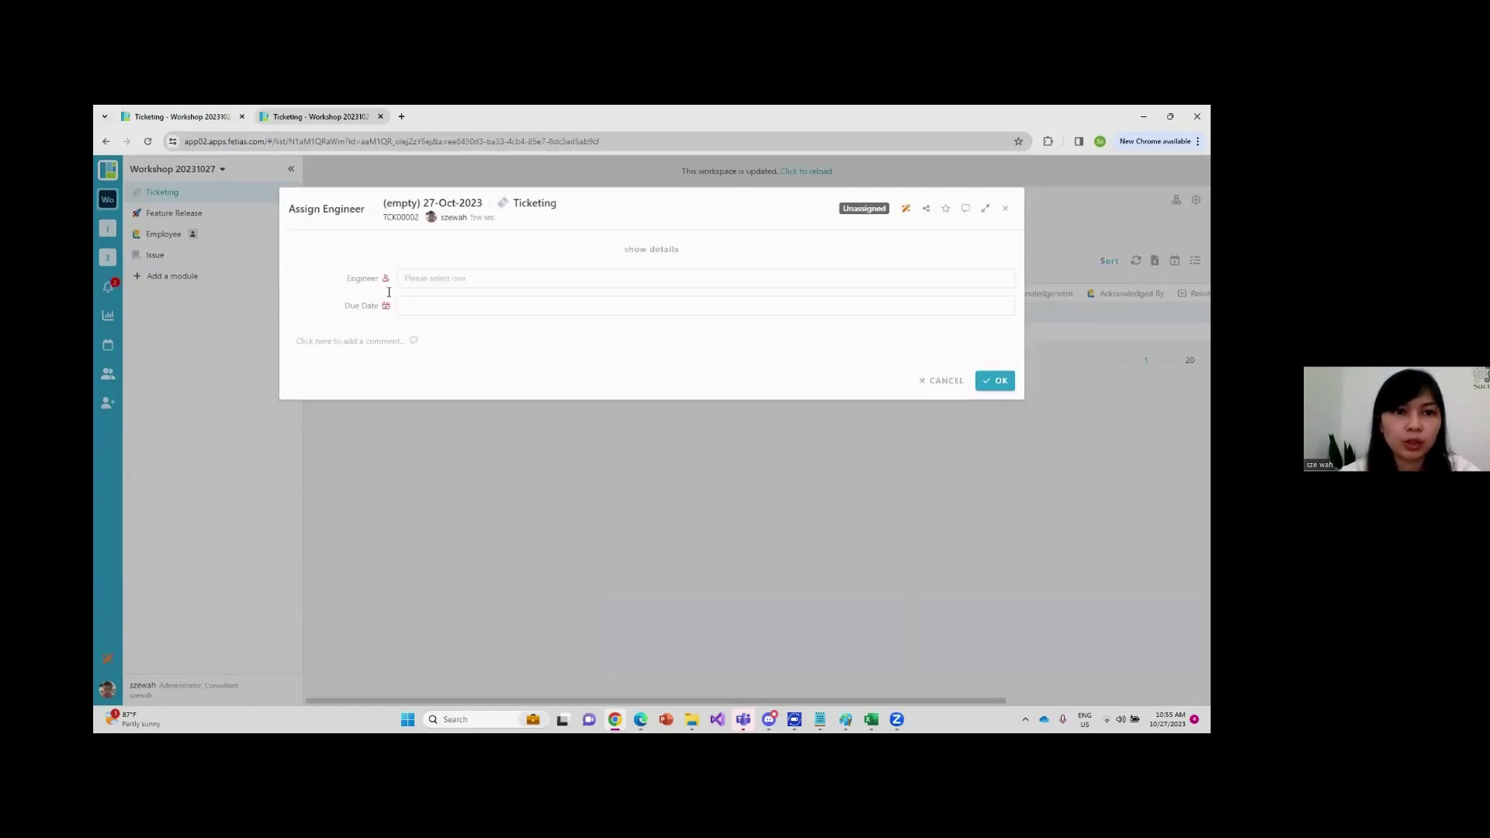
Try submitting Assign Engineer with empty fields, and submit it with the signed-in user as Engineer and Due Date Oct 29, 2023
click(1001, 382)
click(1001, 408)
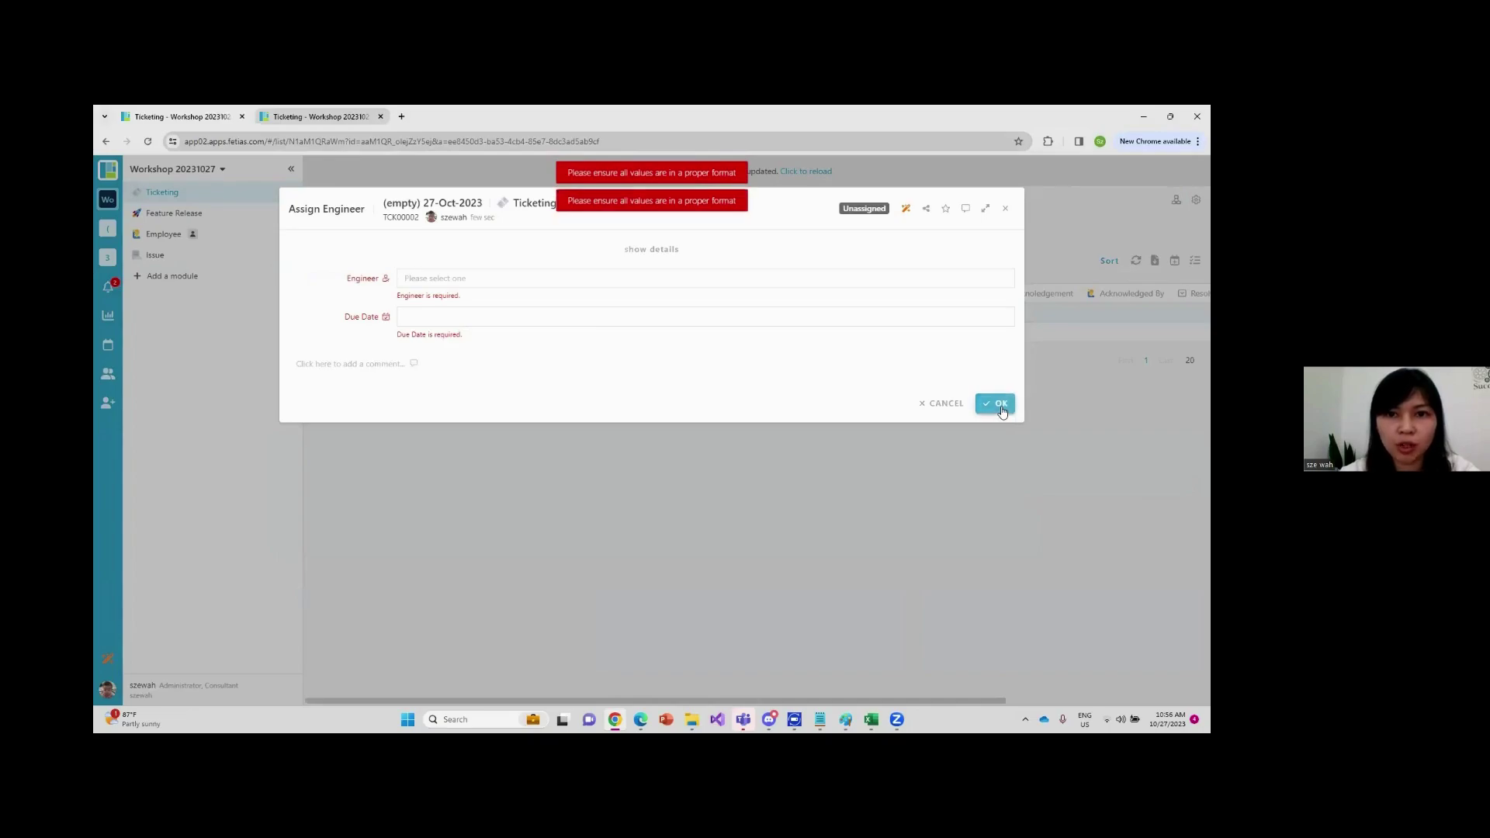
click(504, 286)
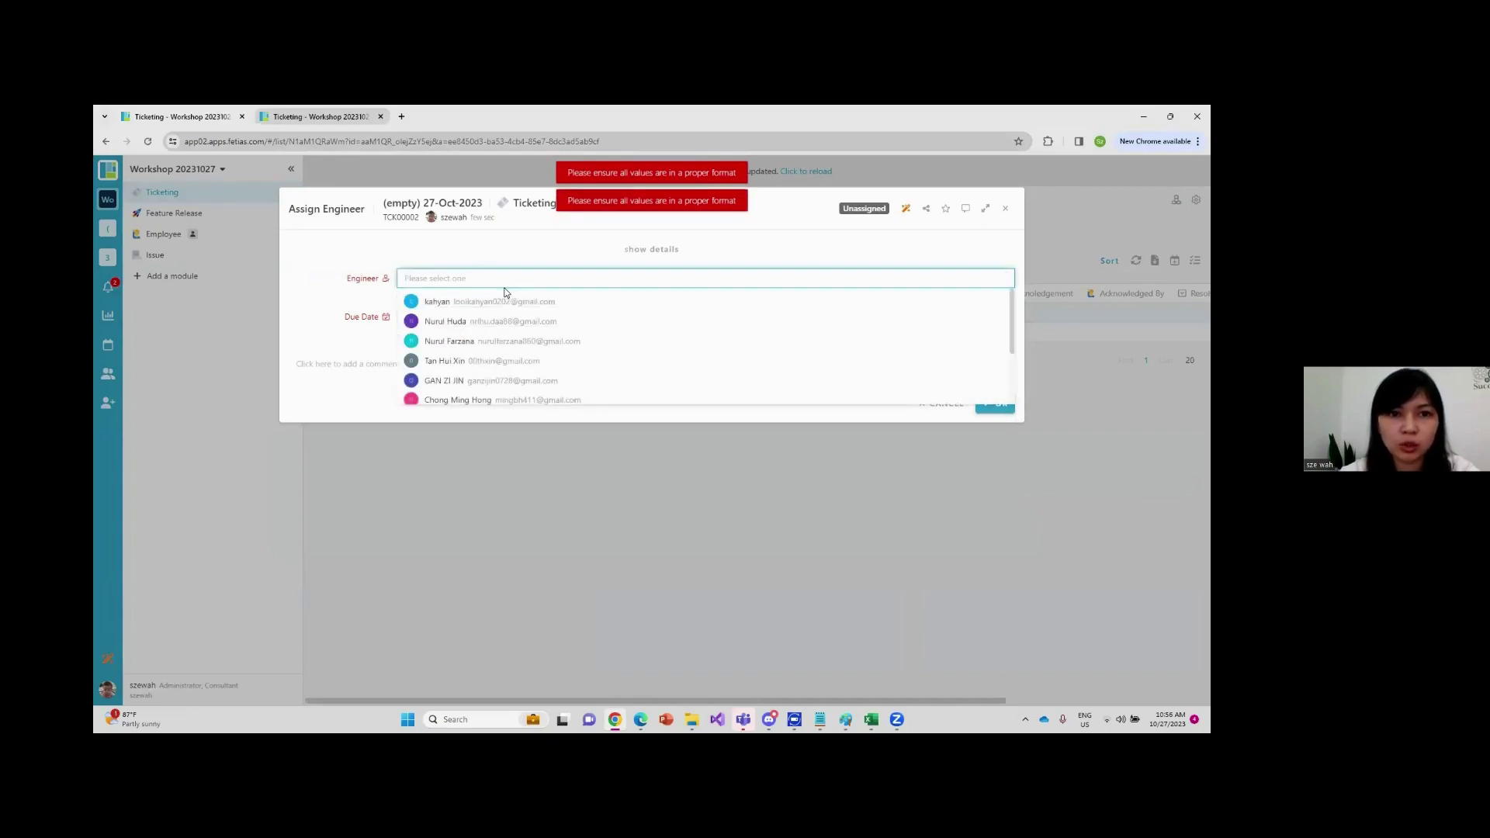
text(sze)
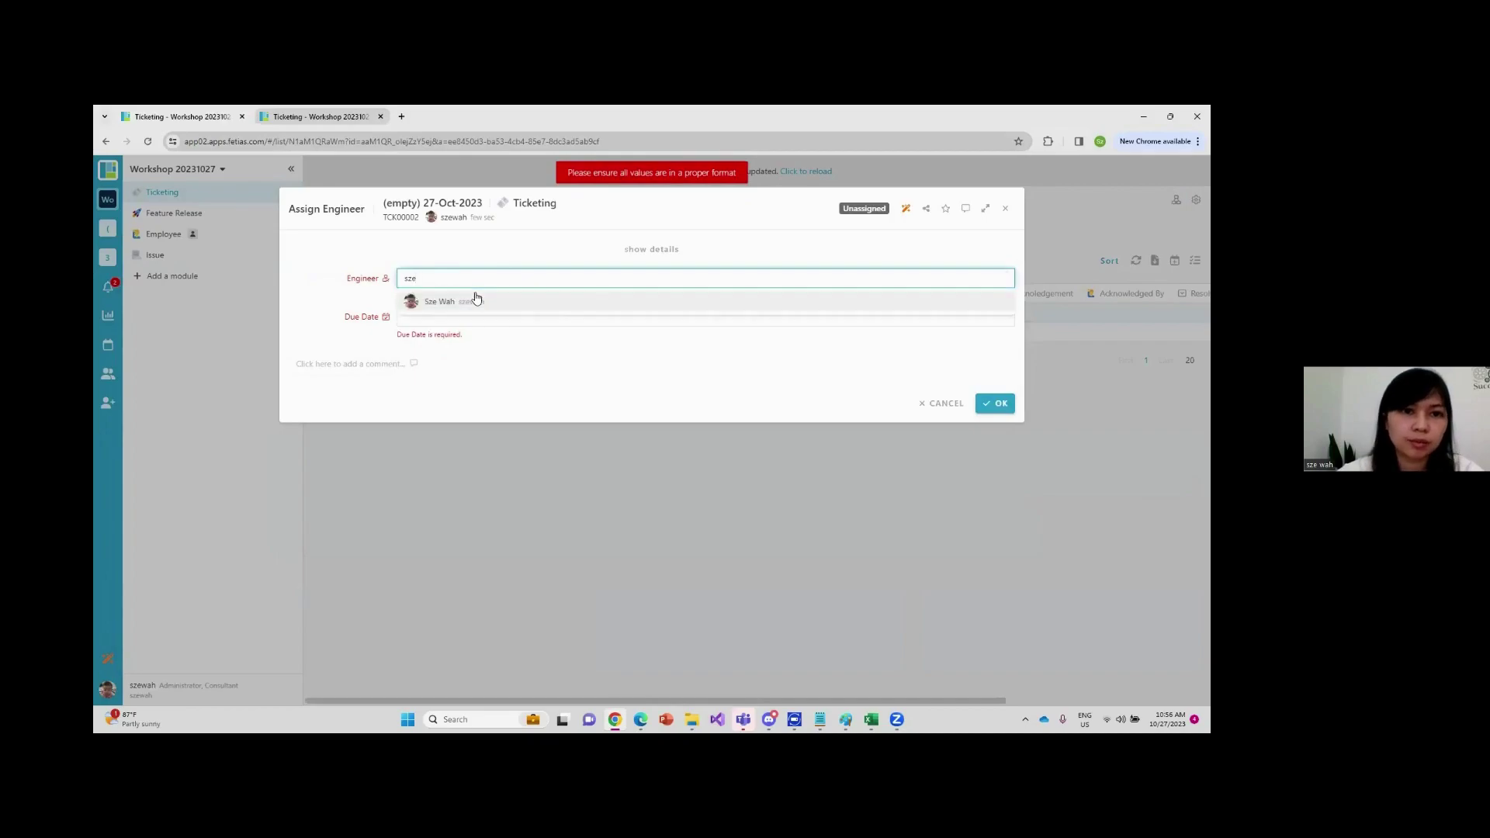
click(475, 299)
click(501, 306)
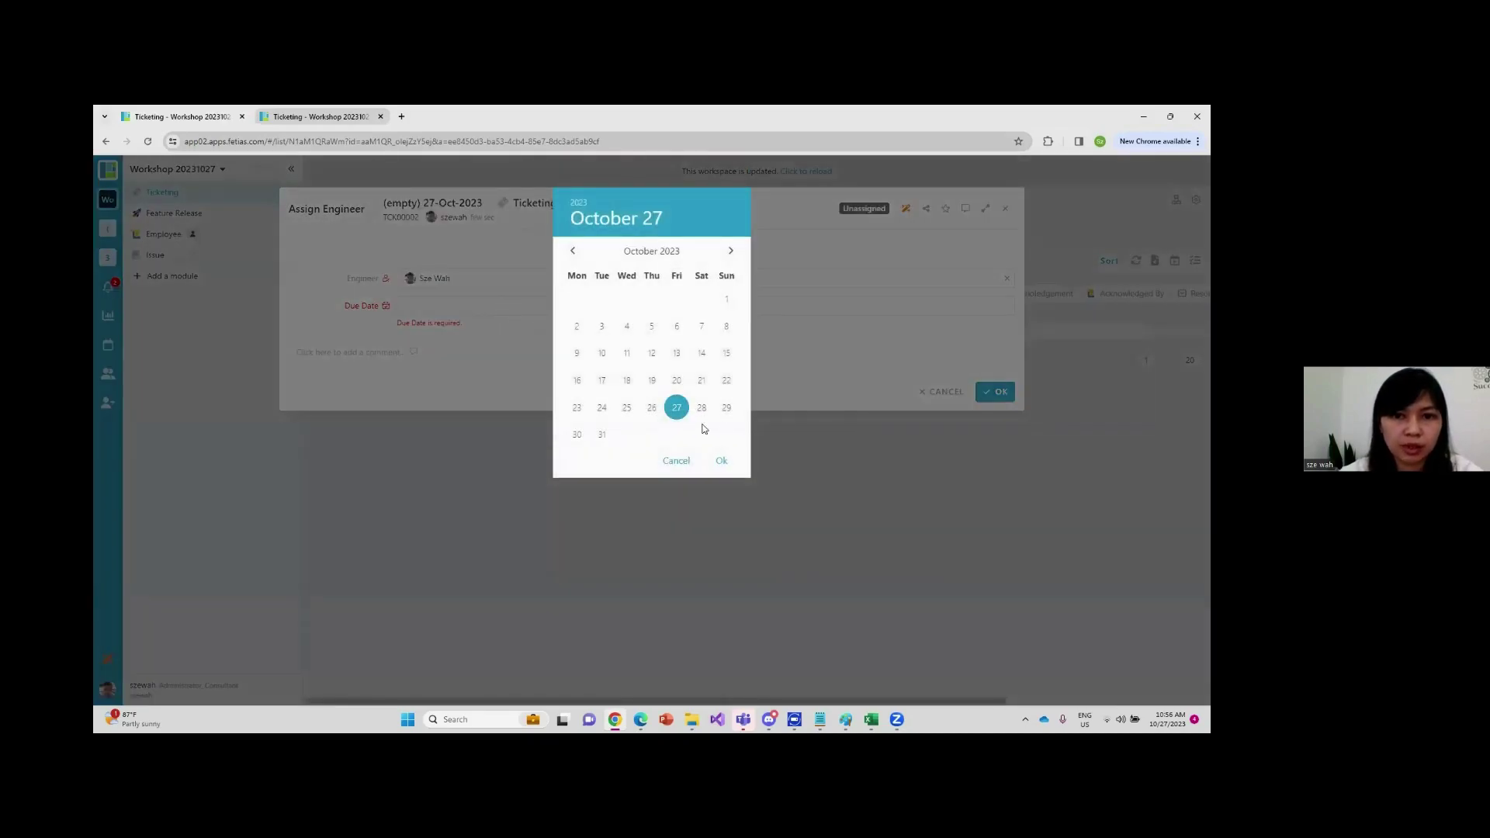
click(724, 411)
click(719, 461)
click(981, 382)
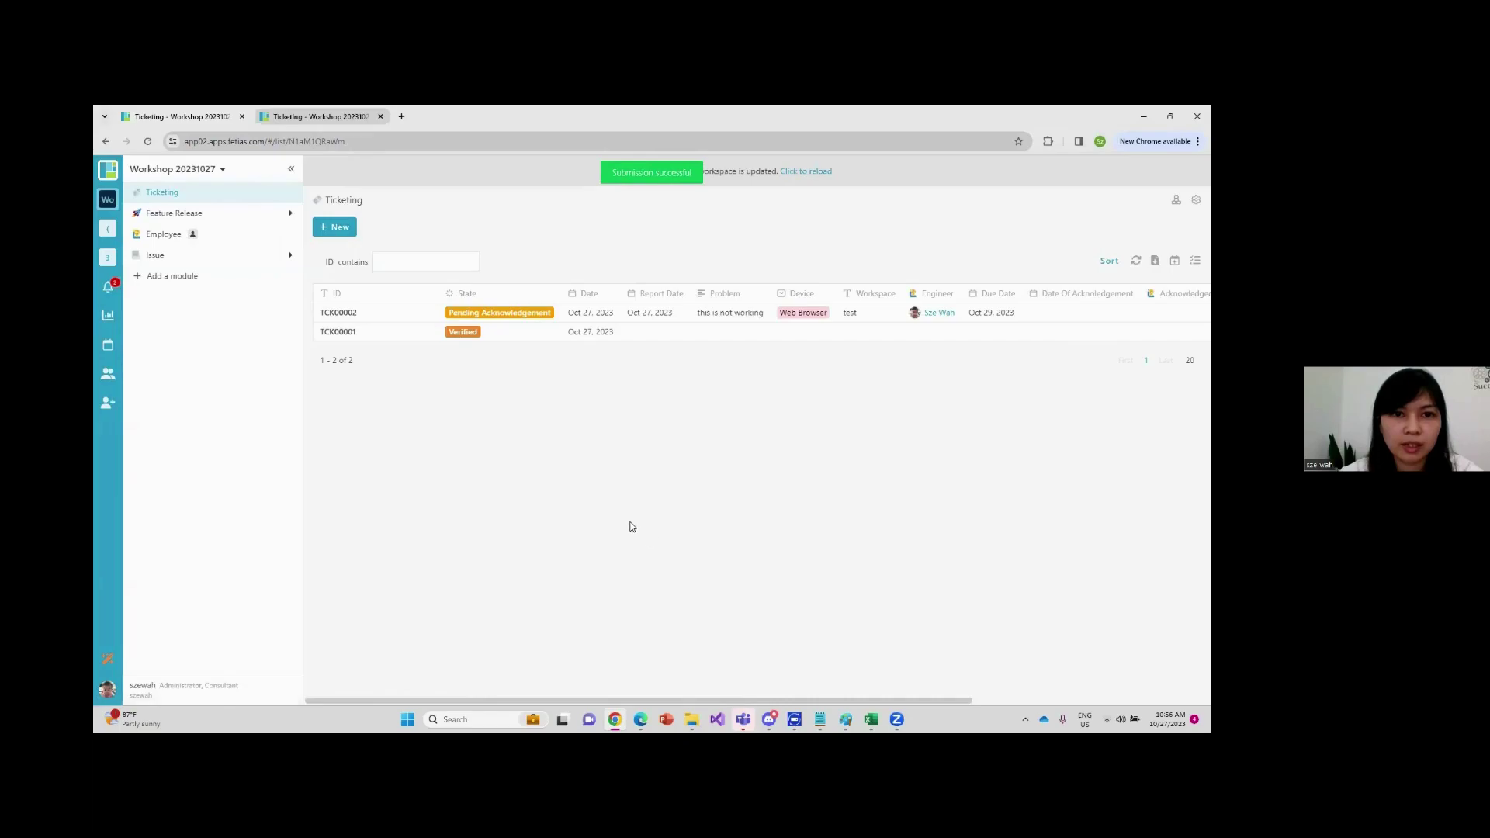
Check the Engineer field's assign setting in Studio, and open the new ticket from October 29 in My Calendar
click(319, 110)
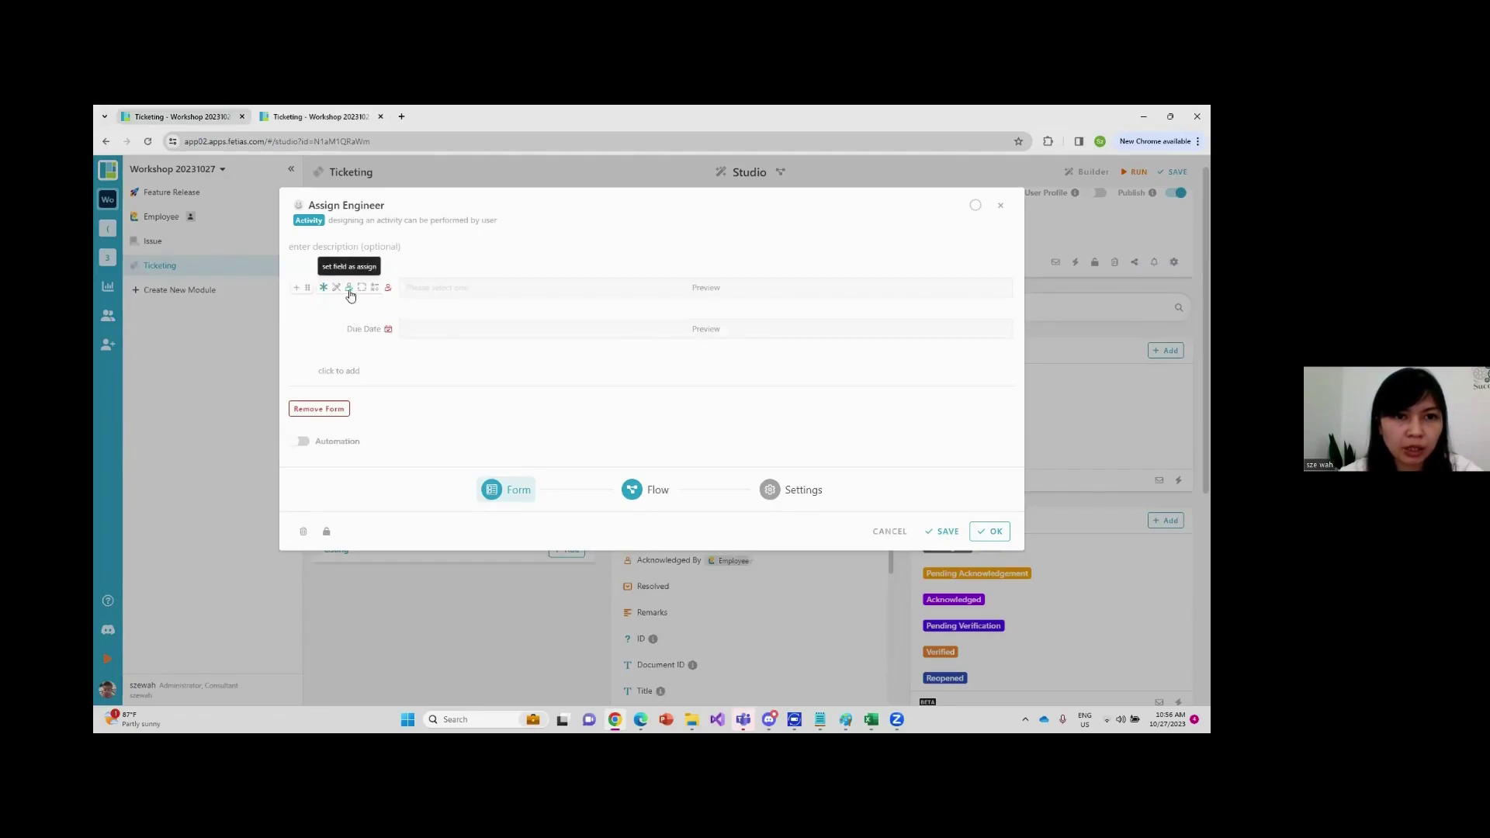
click(163, 117)
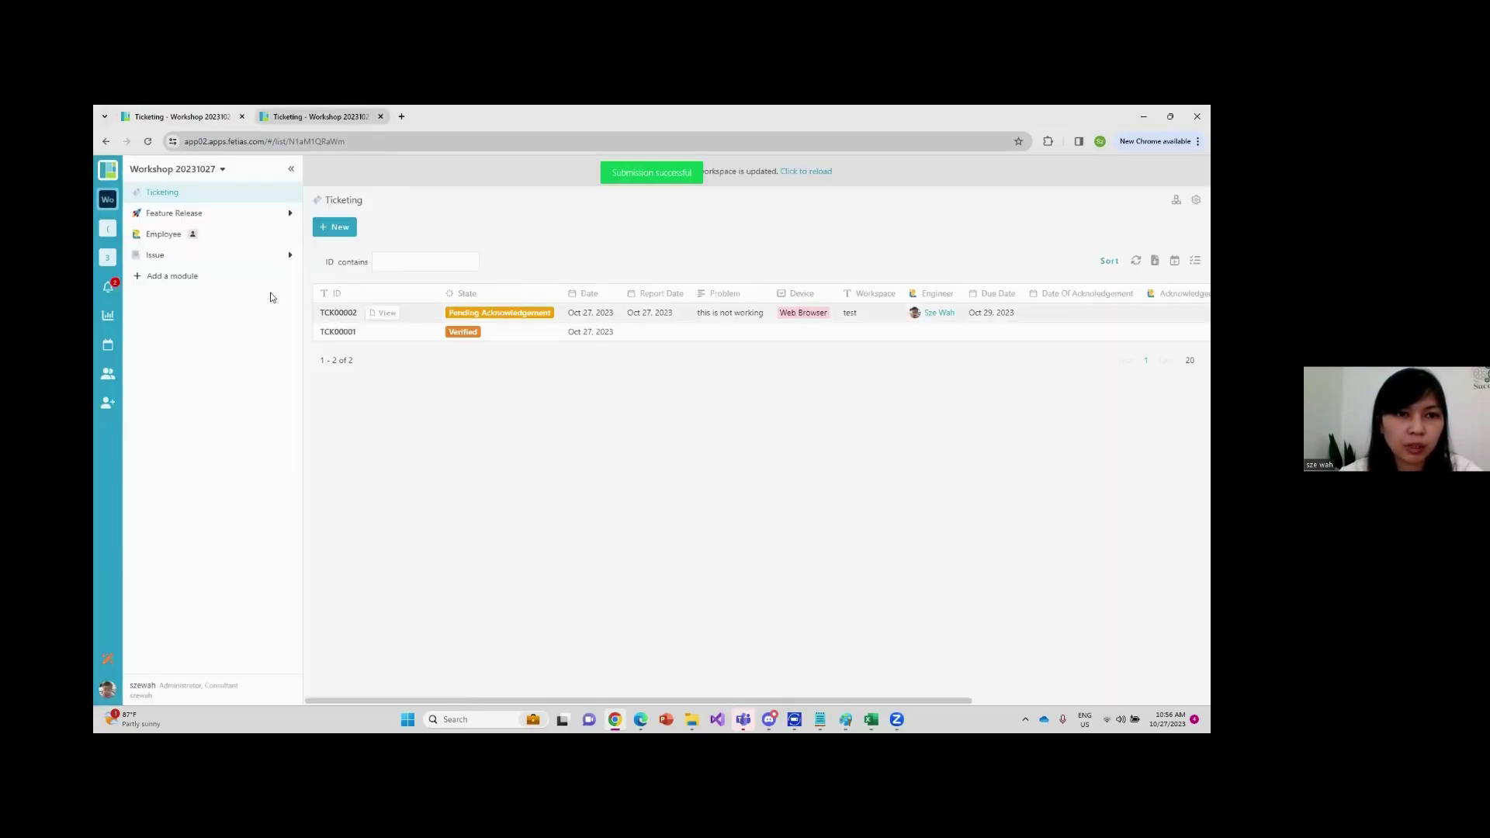
click(107, 351)
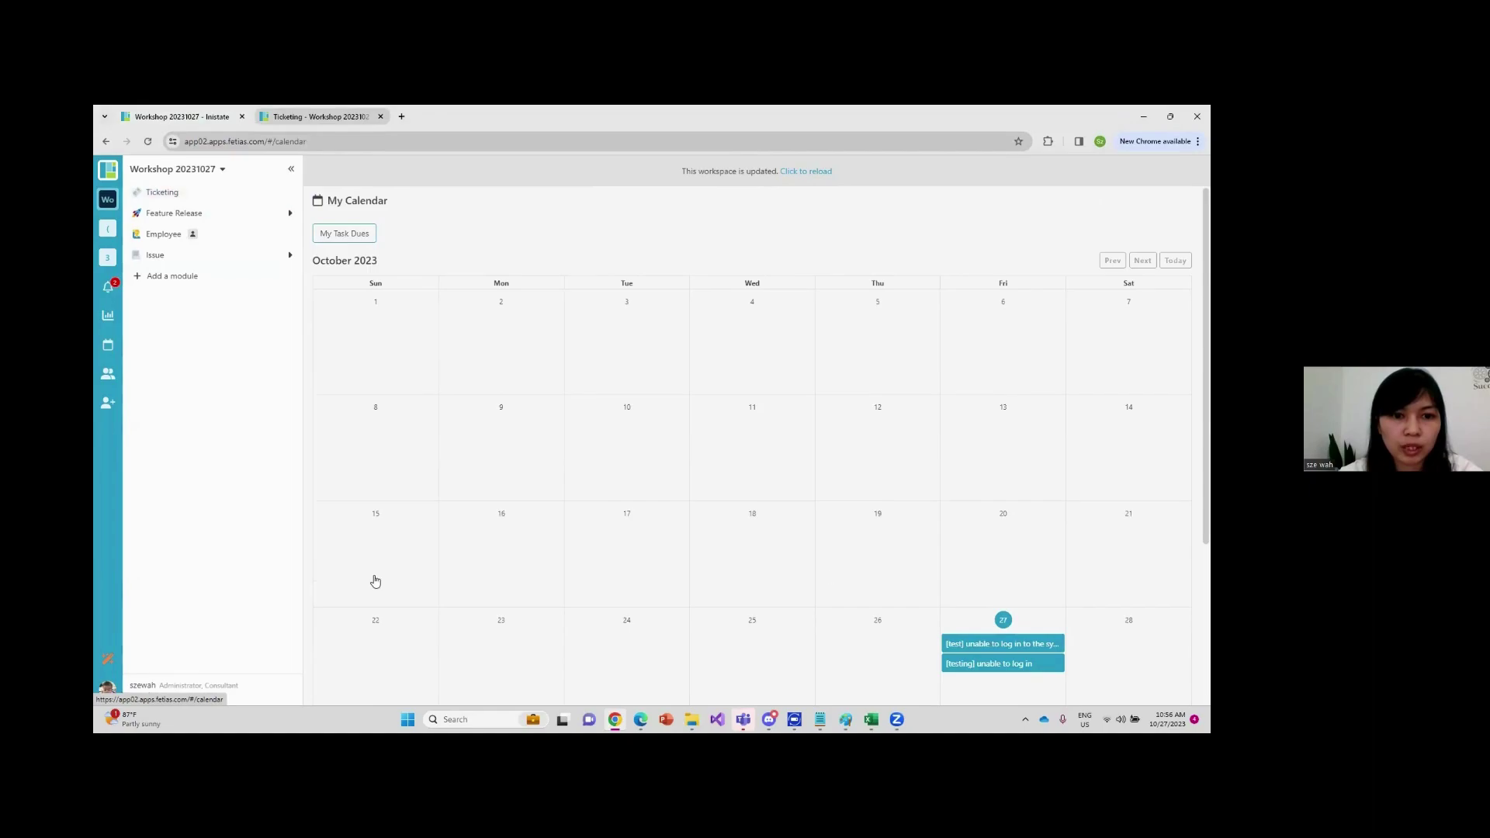
scroll(374, 581, down, 2)
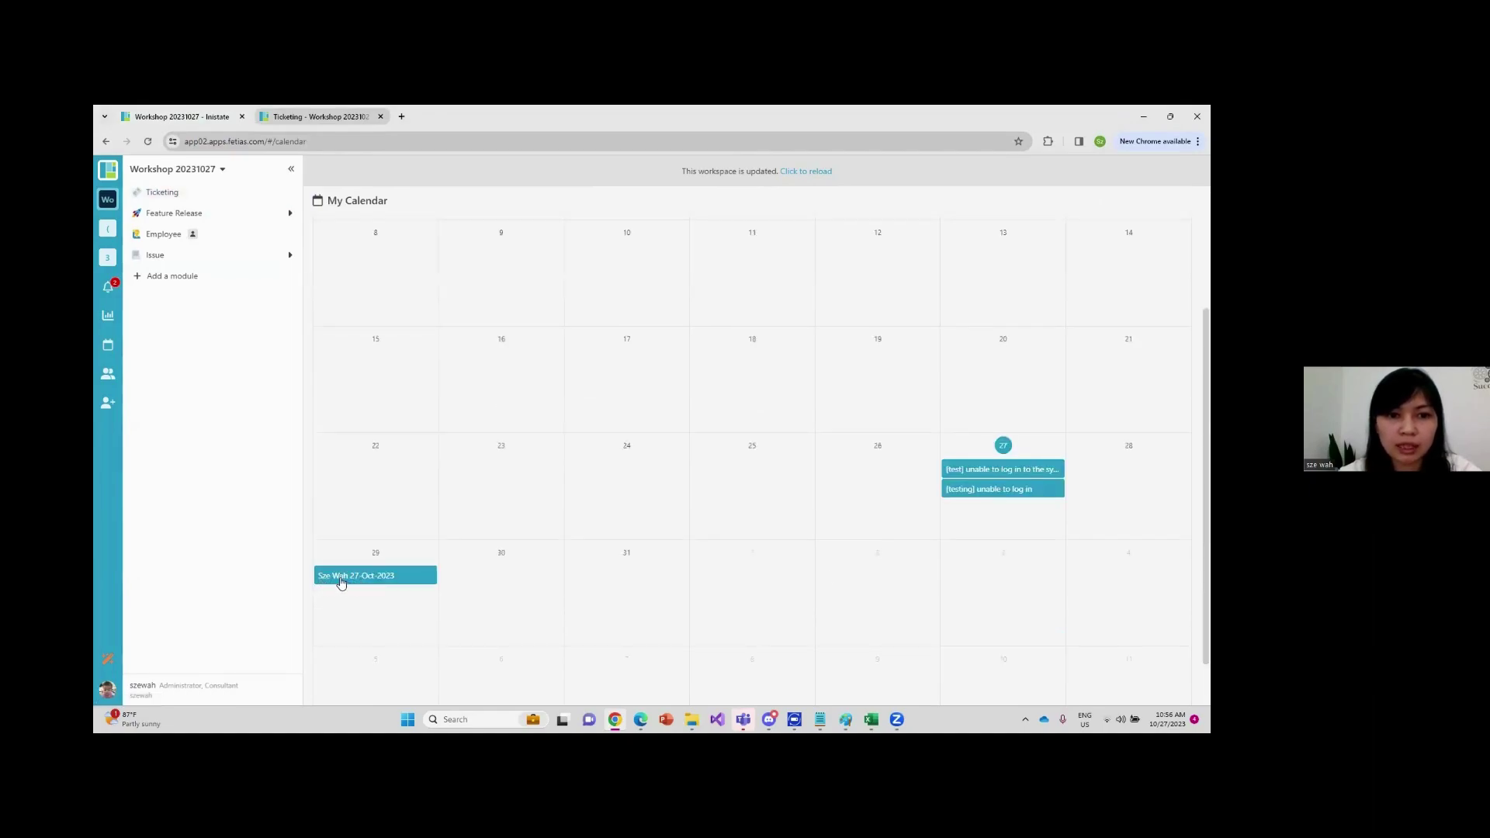
click(340, 579)
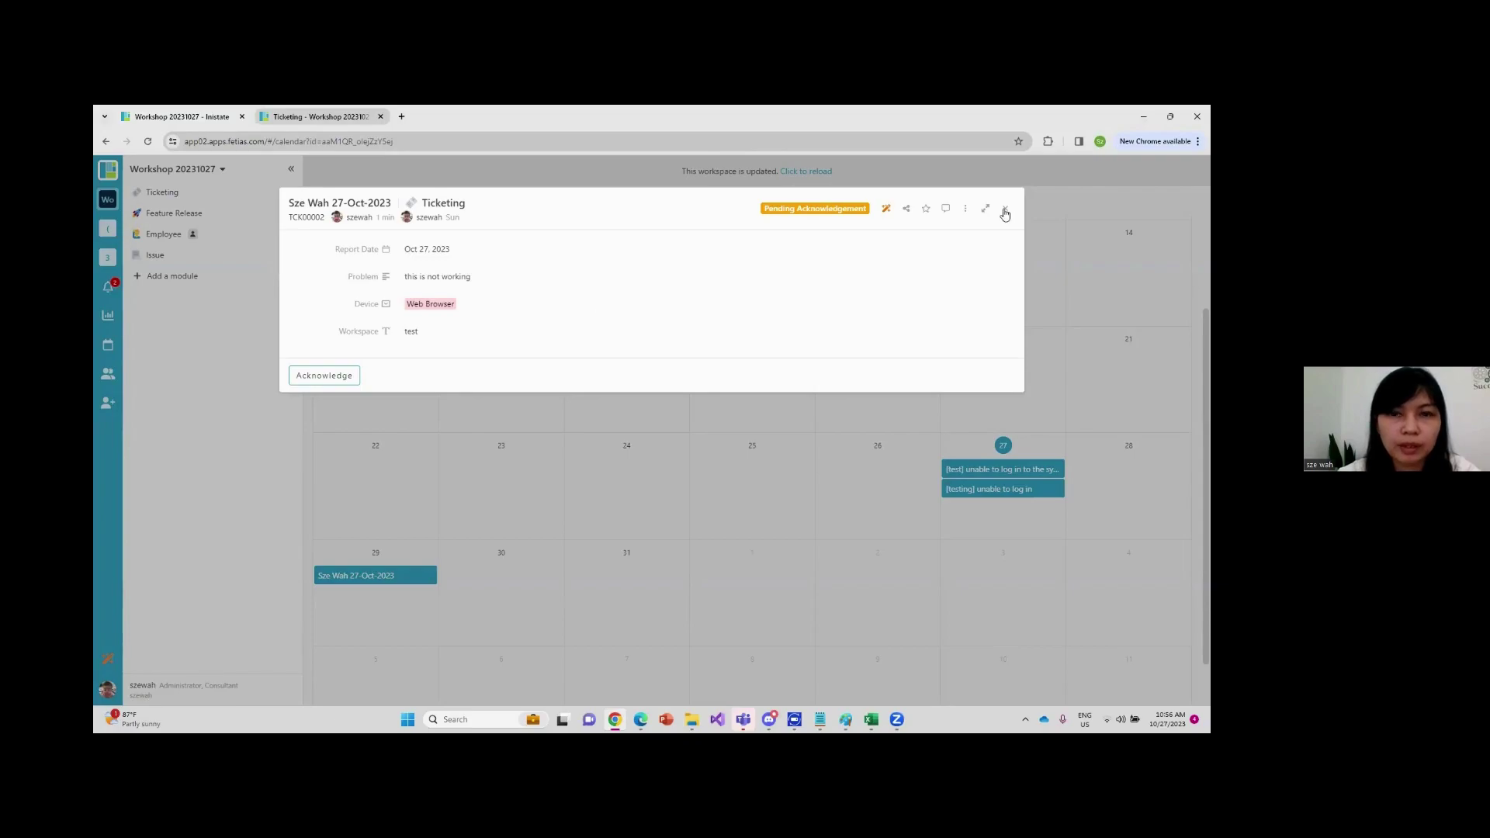
Acknowledge the "this is not working" ticket from the Ticketing list with its prefilled values, and perform its Done activity
click(1005, 208)
click(162, 192)
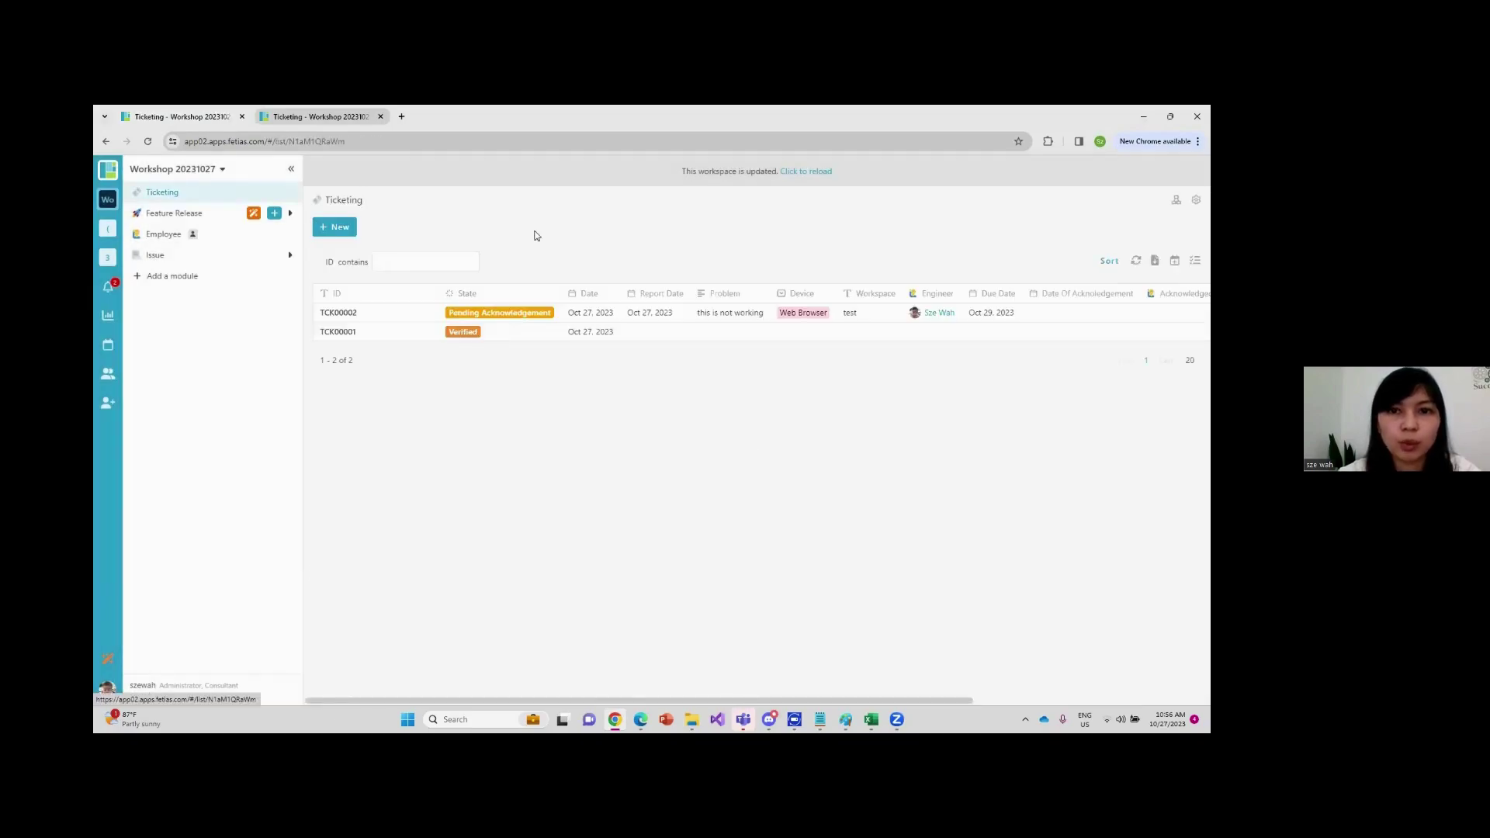
click(426, 314)
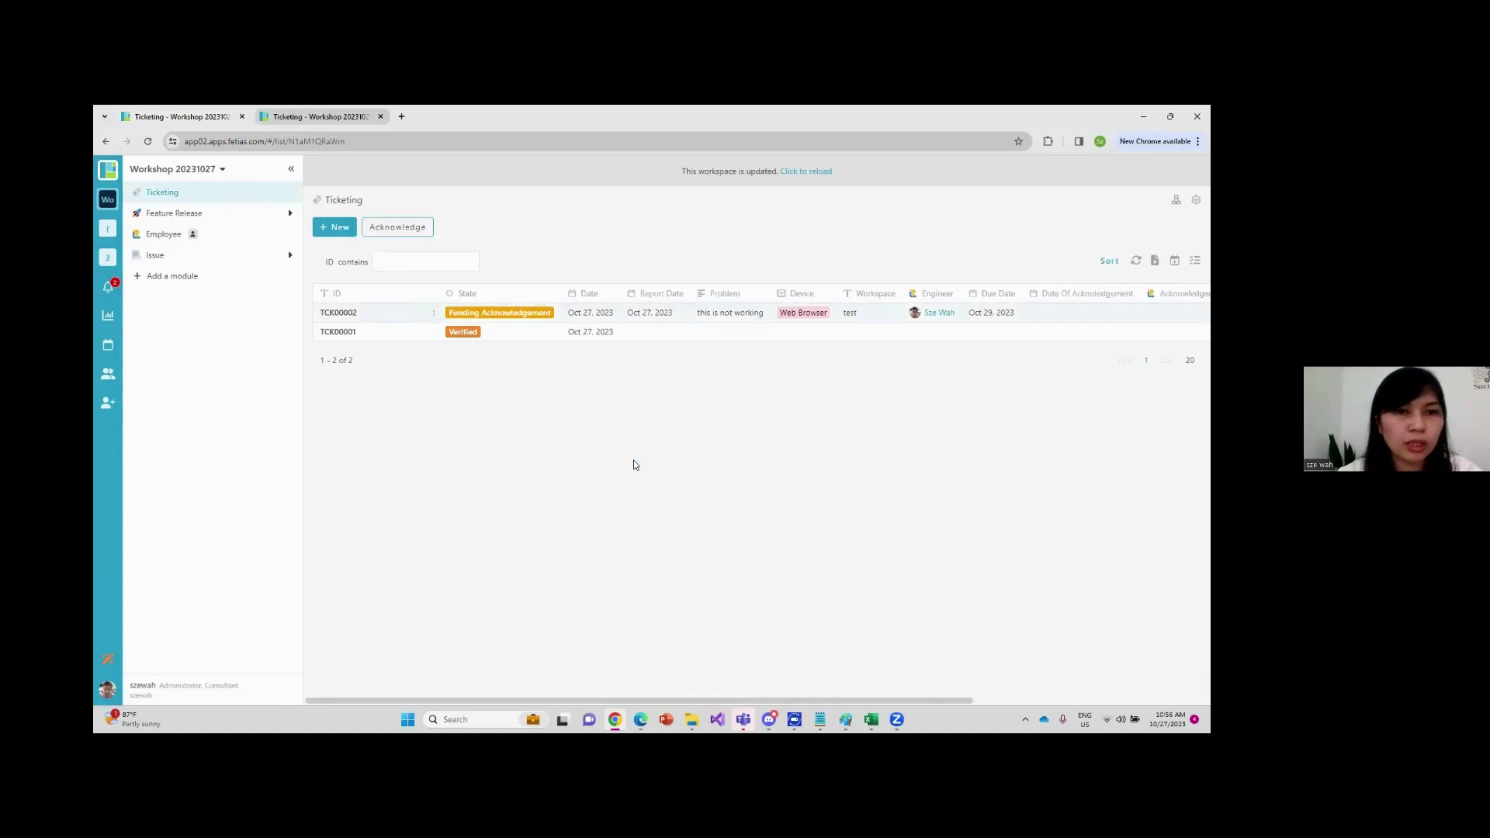
click(392, 229)
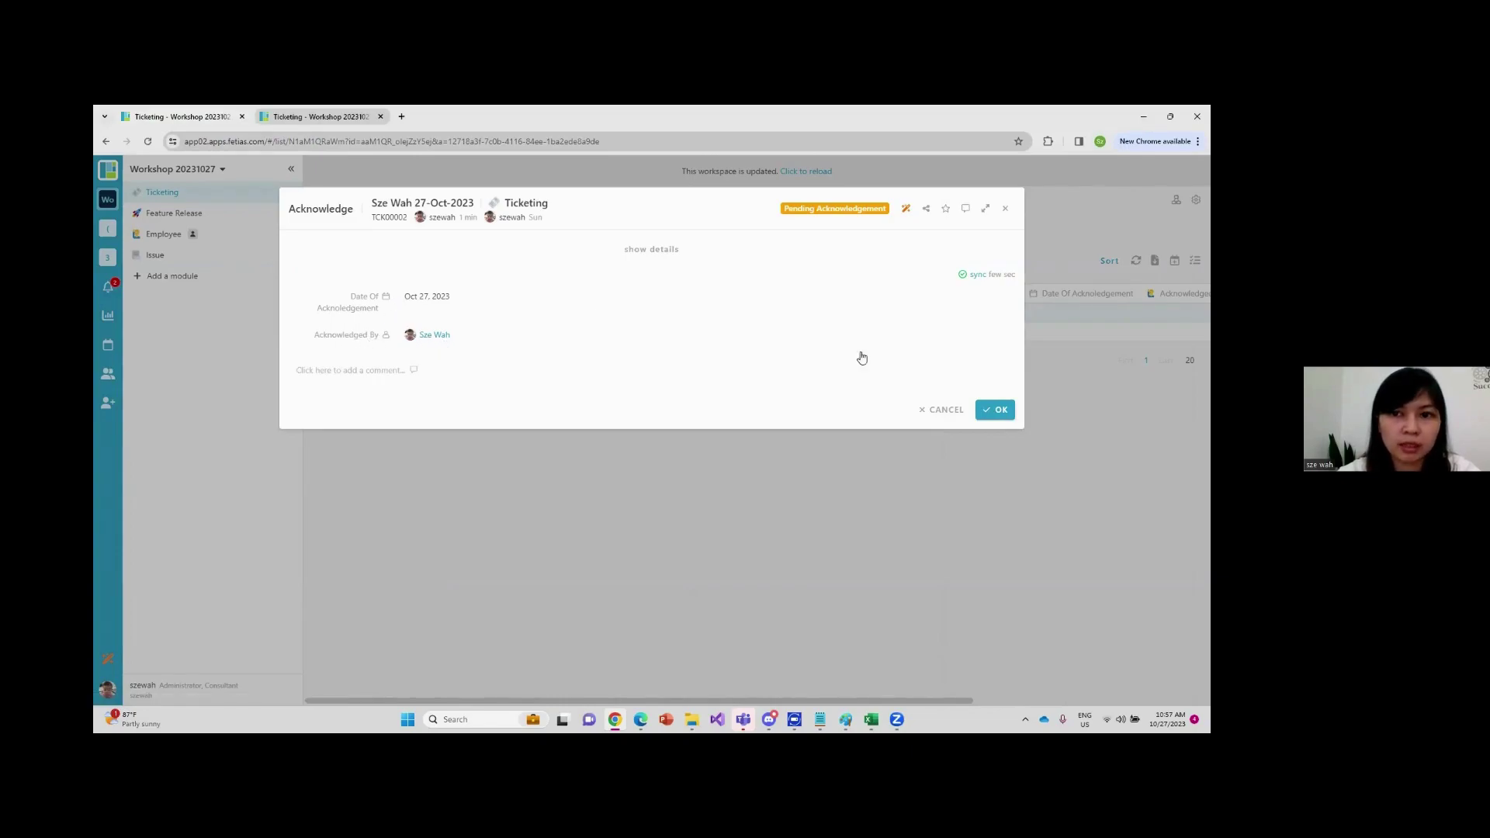
click(993, 410)
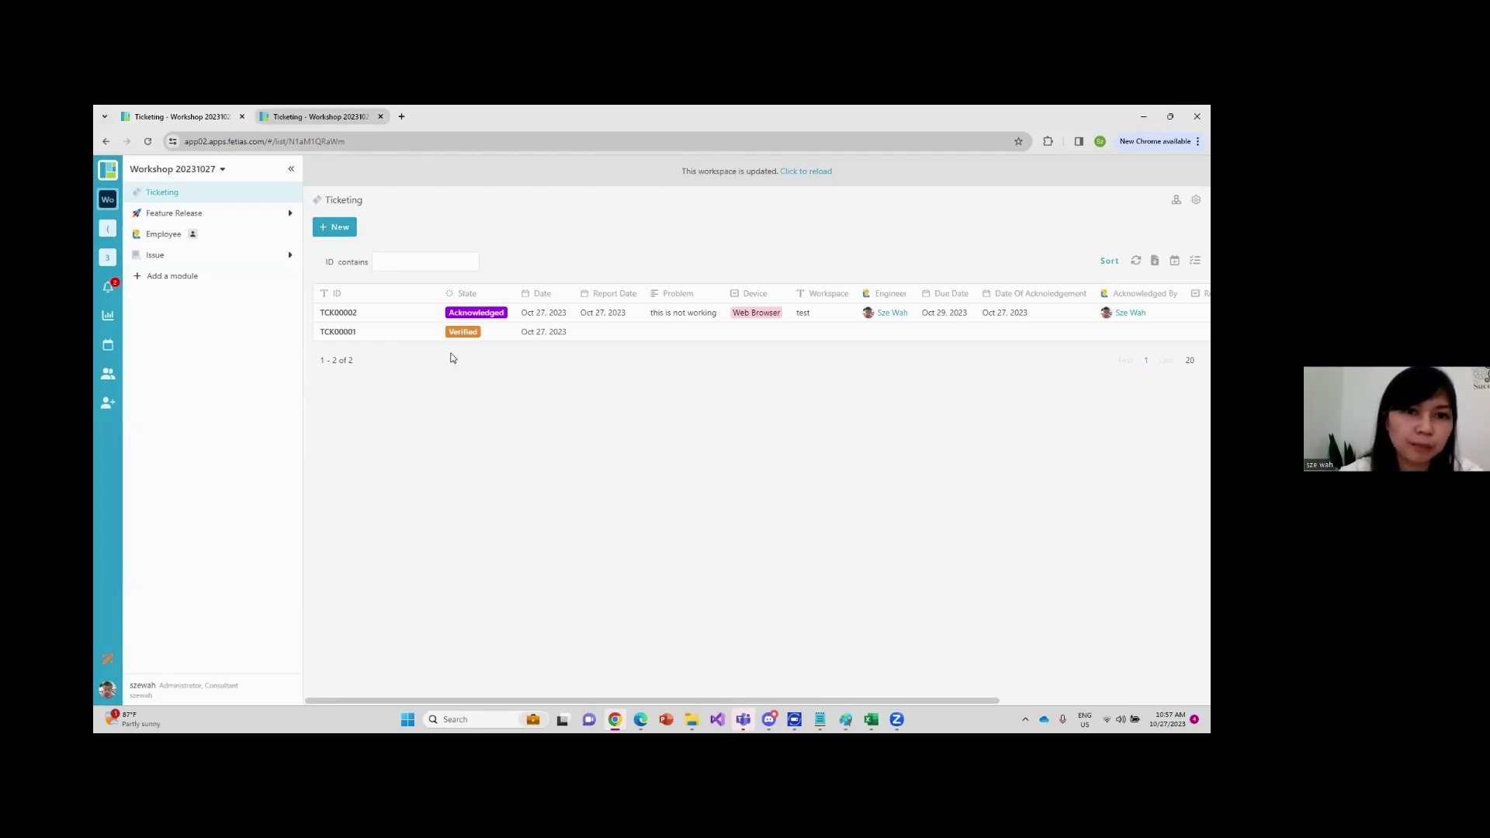
click(427, 317)
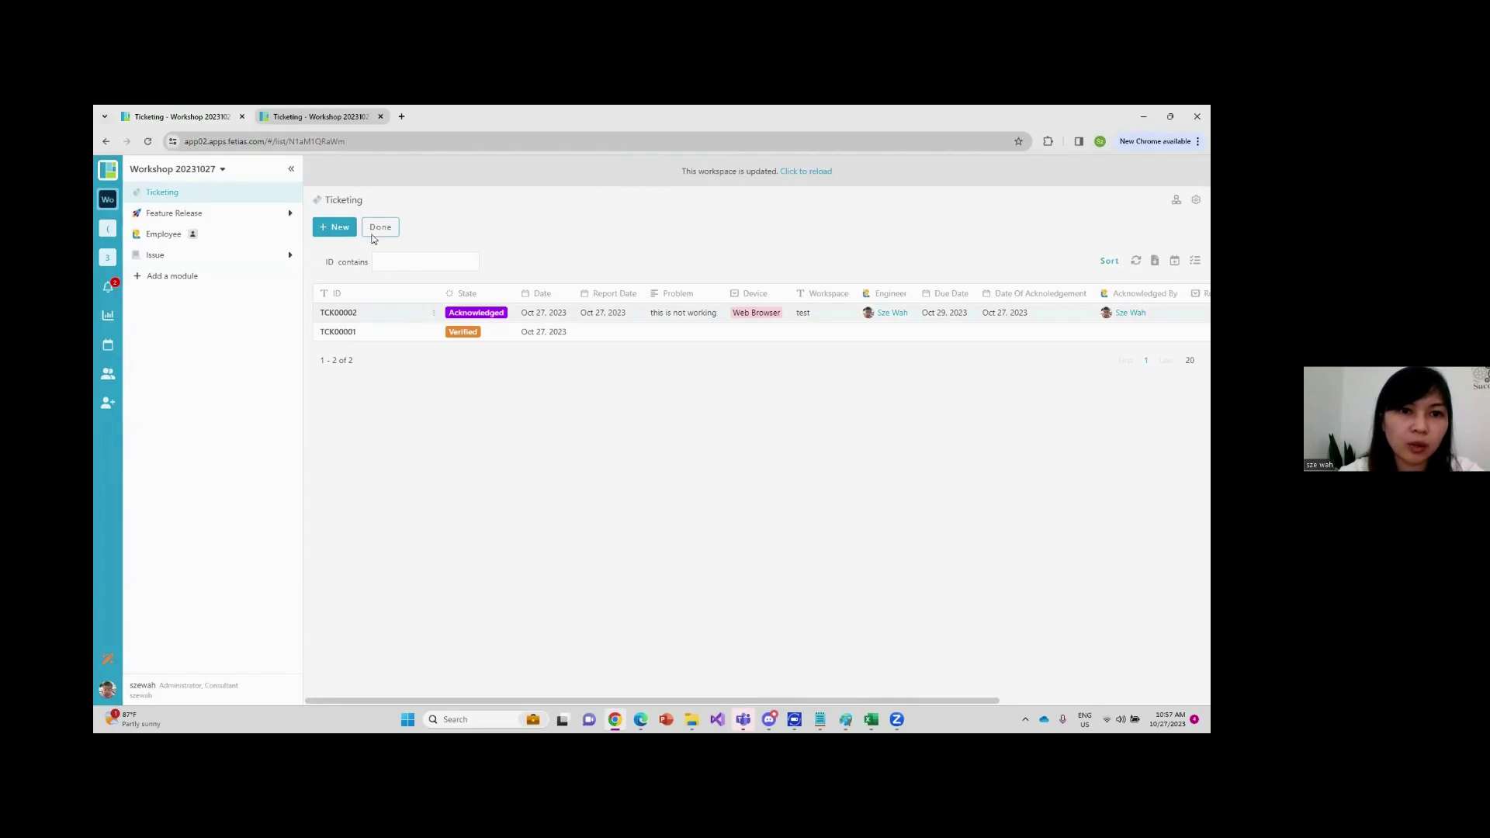
click(381, 228)
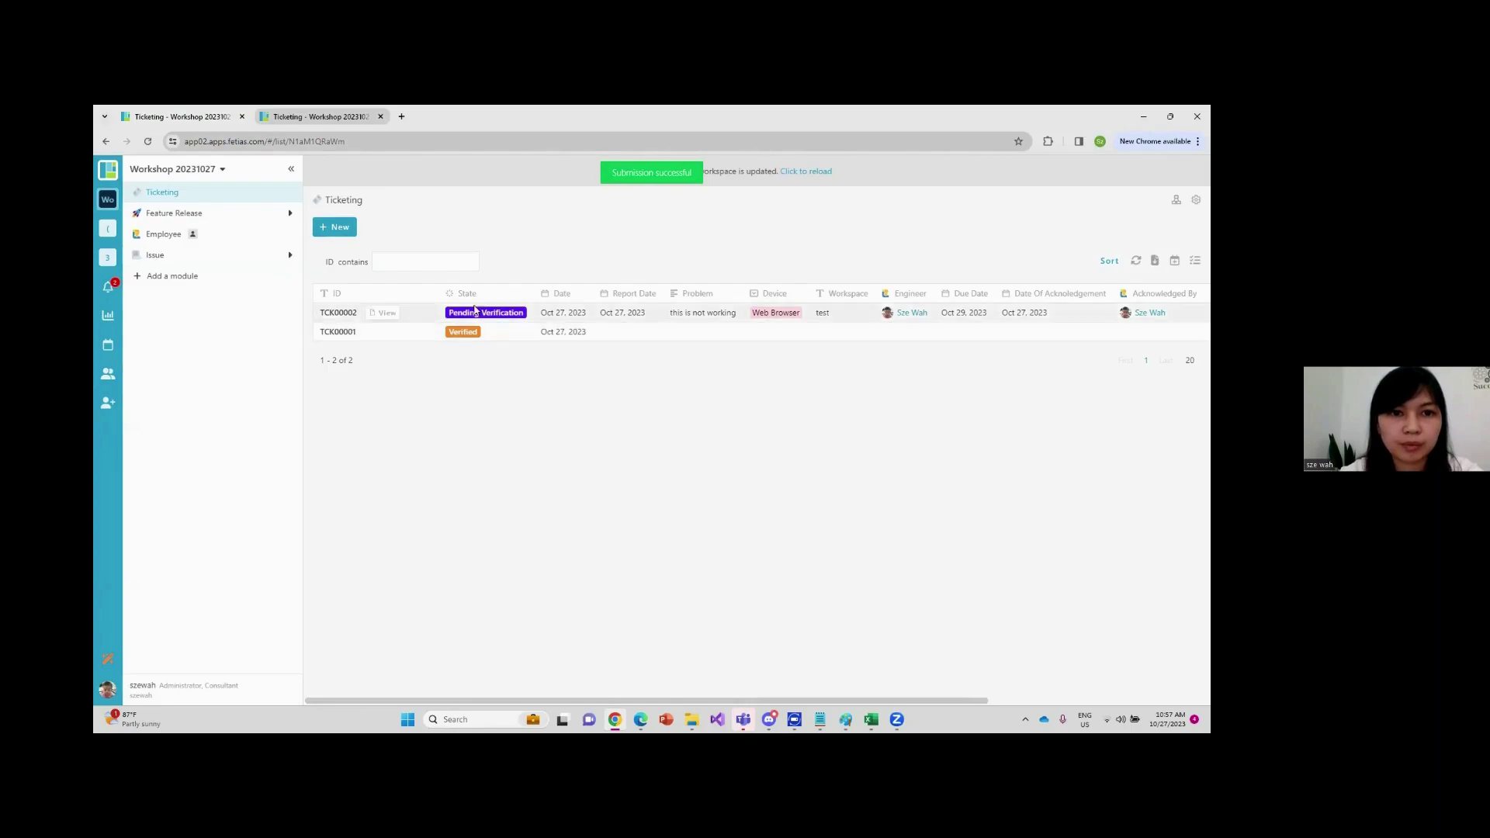
Try submitting Verify on the same ticket with Resolved No and no remarks, and submit it with Resolved Yes
click(425, 317)
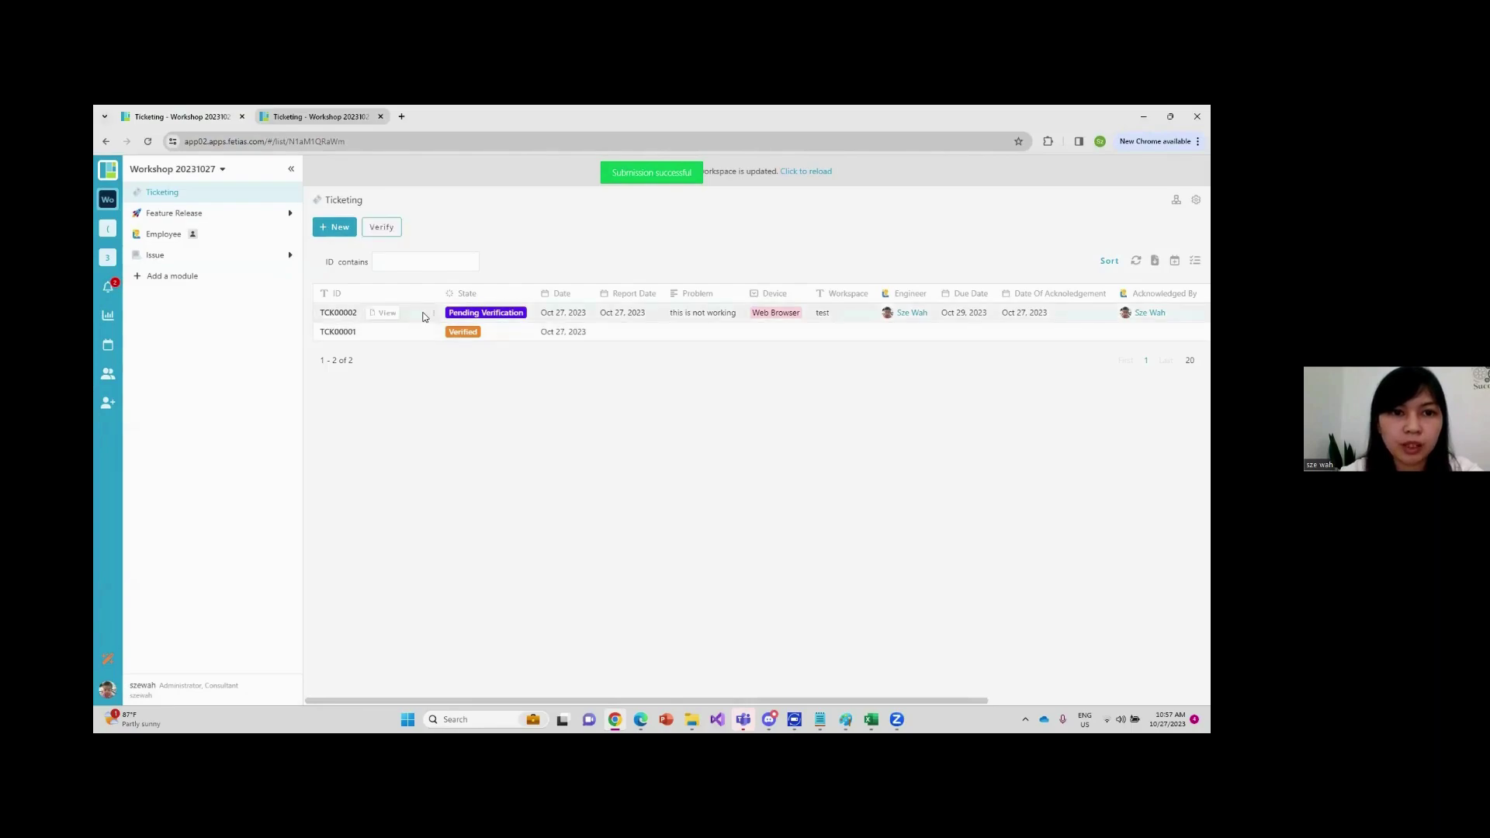
click(382, 226)
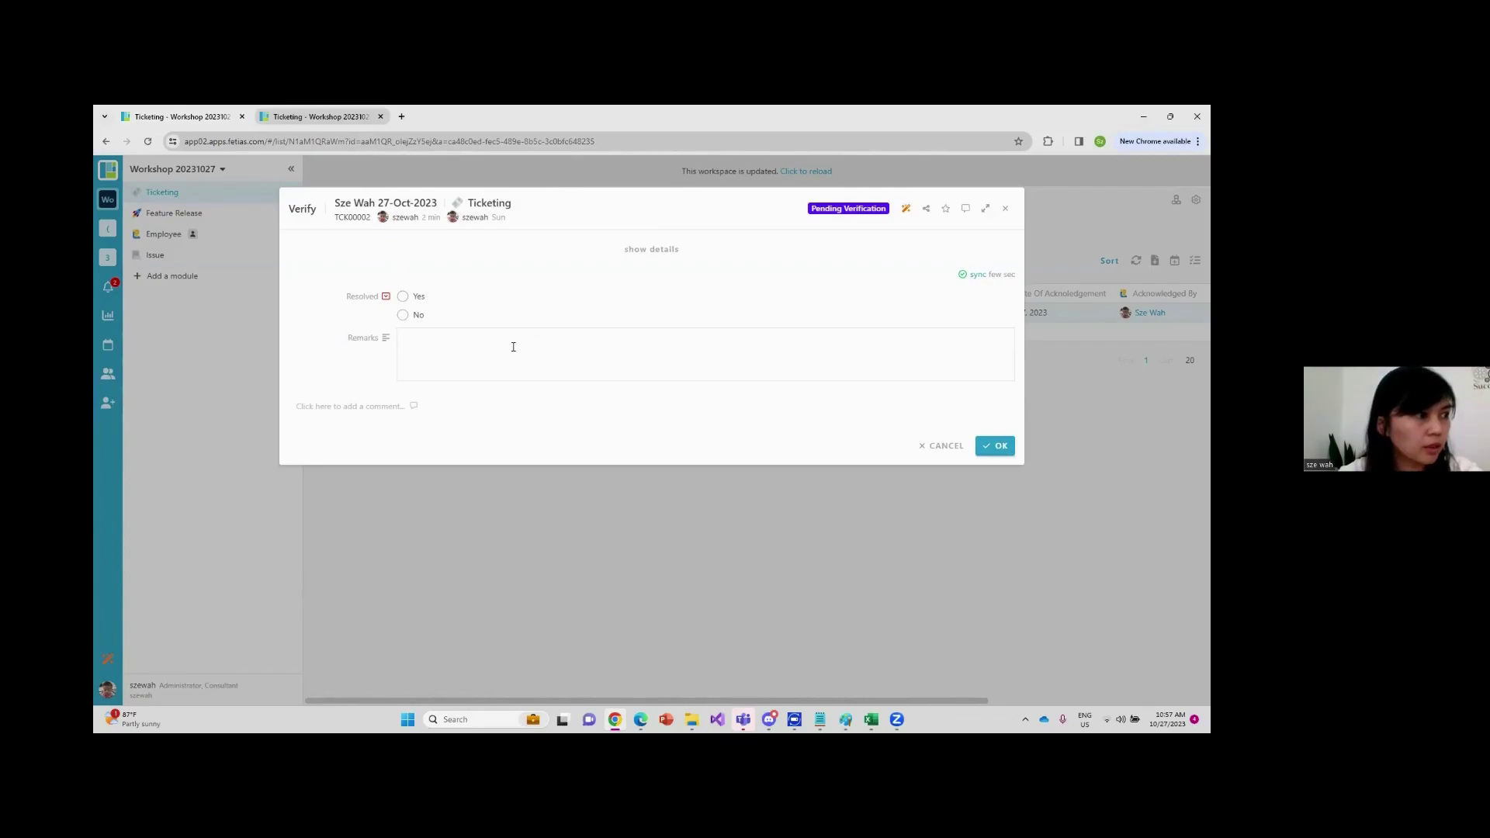
click(402, 315)
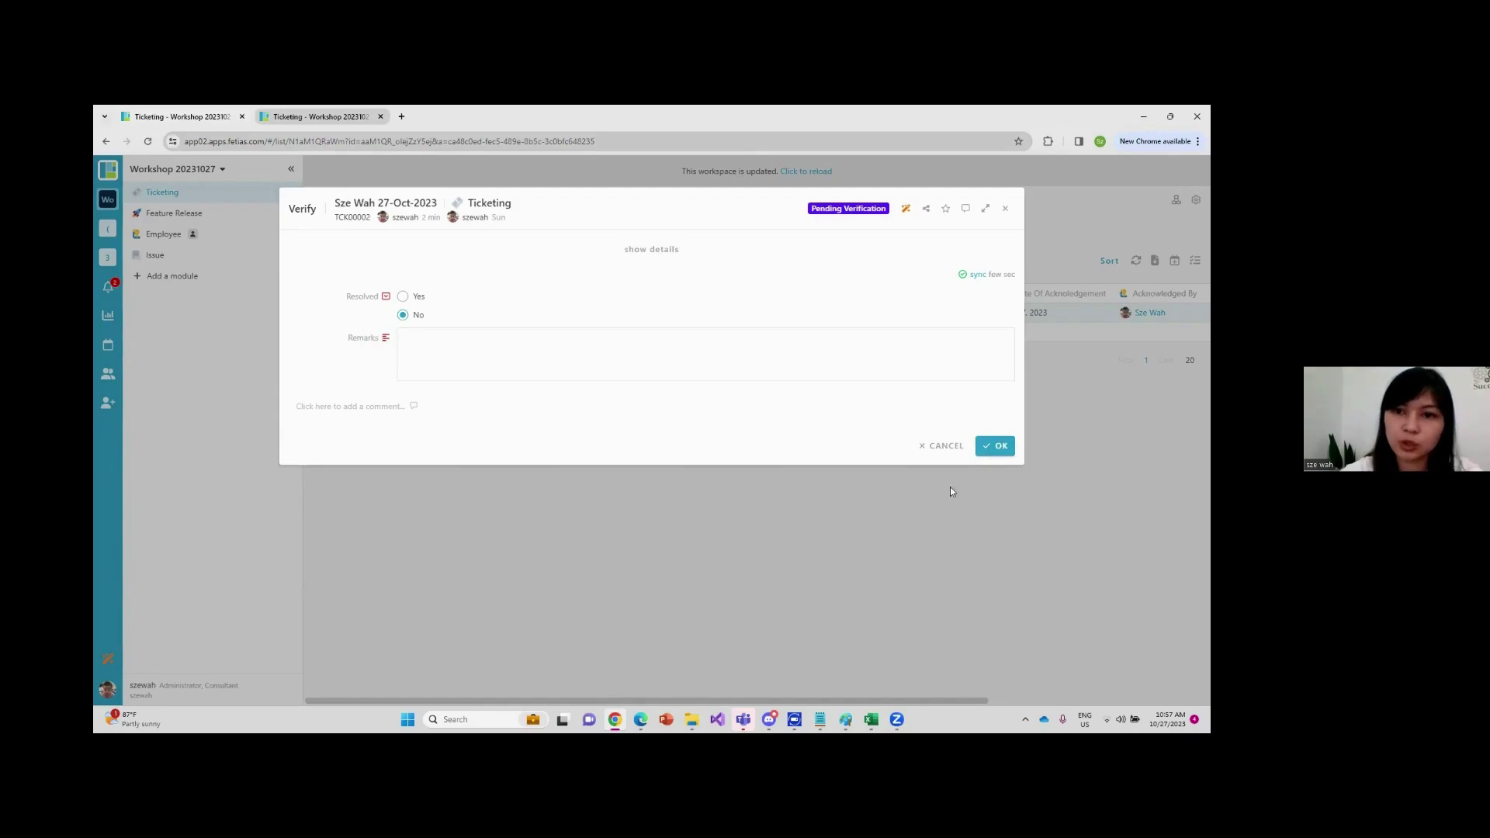
click(992, 444)
click(992, 458)
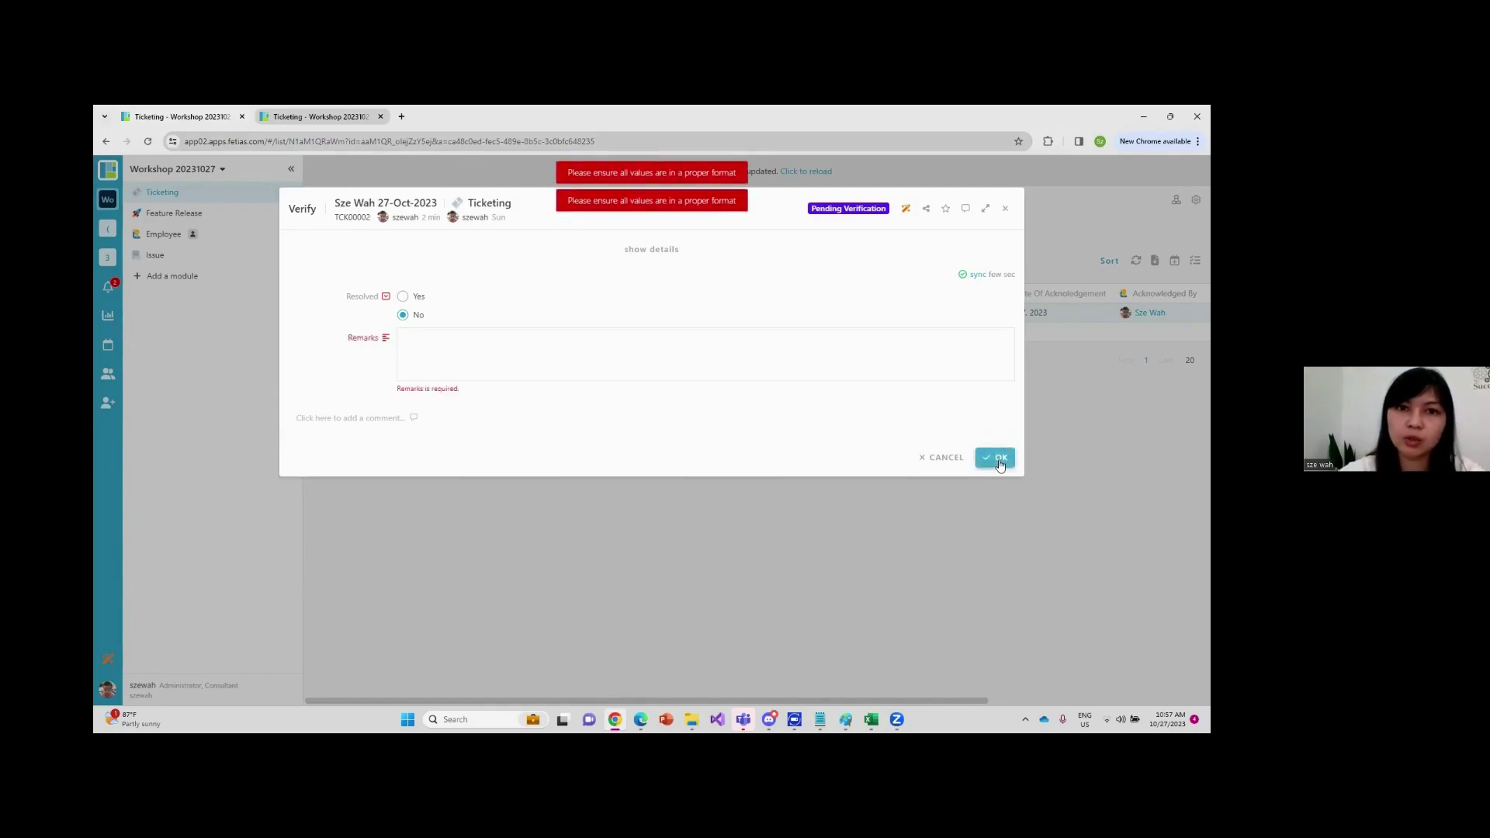
click(404, 298)
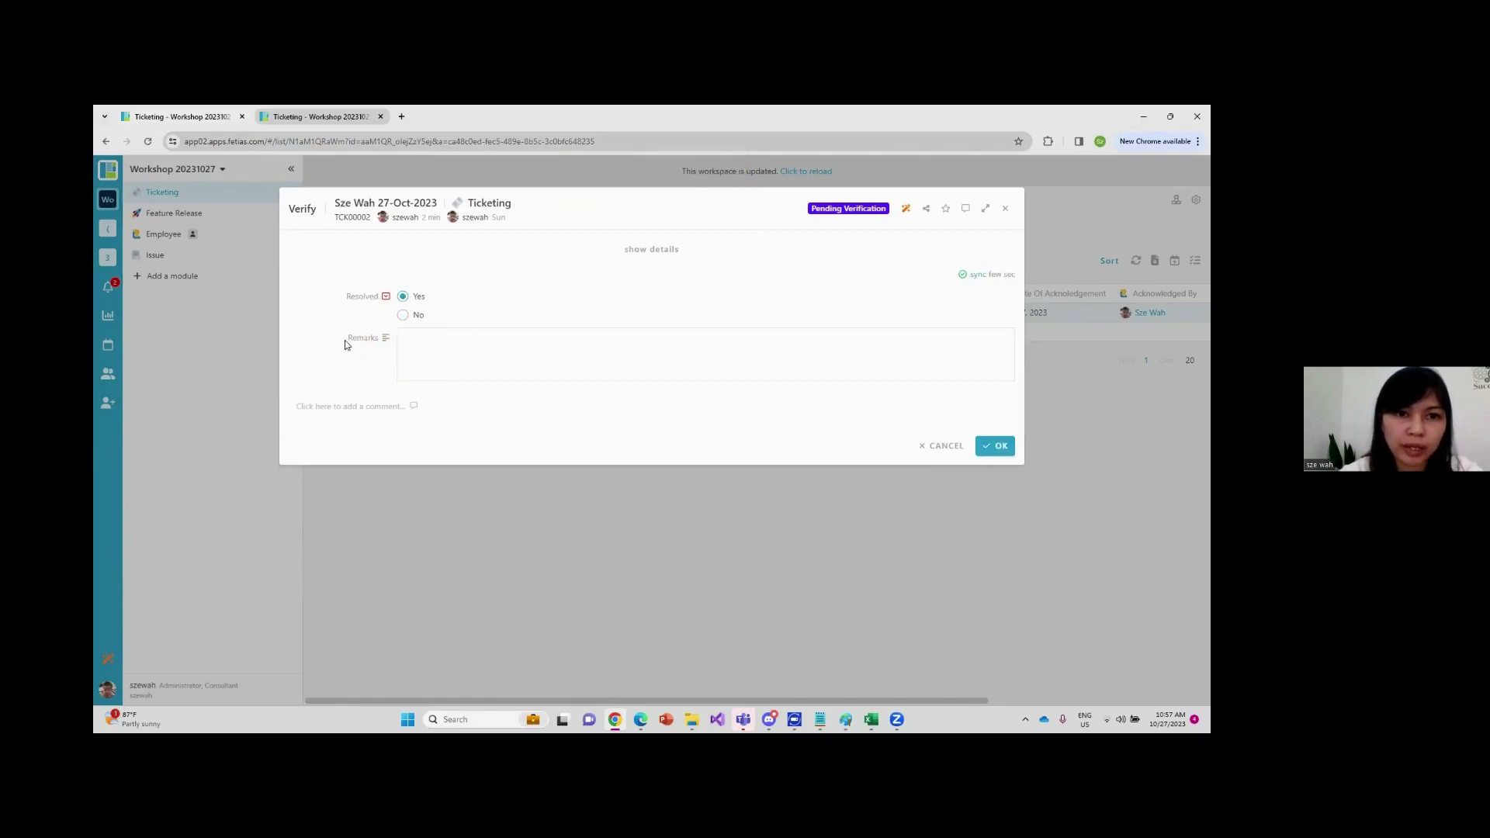
click(995, 445)
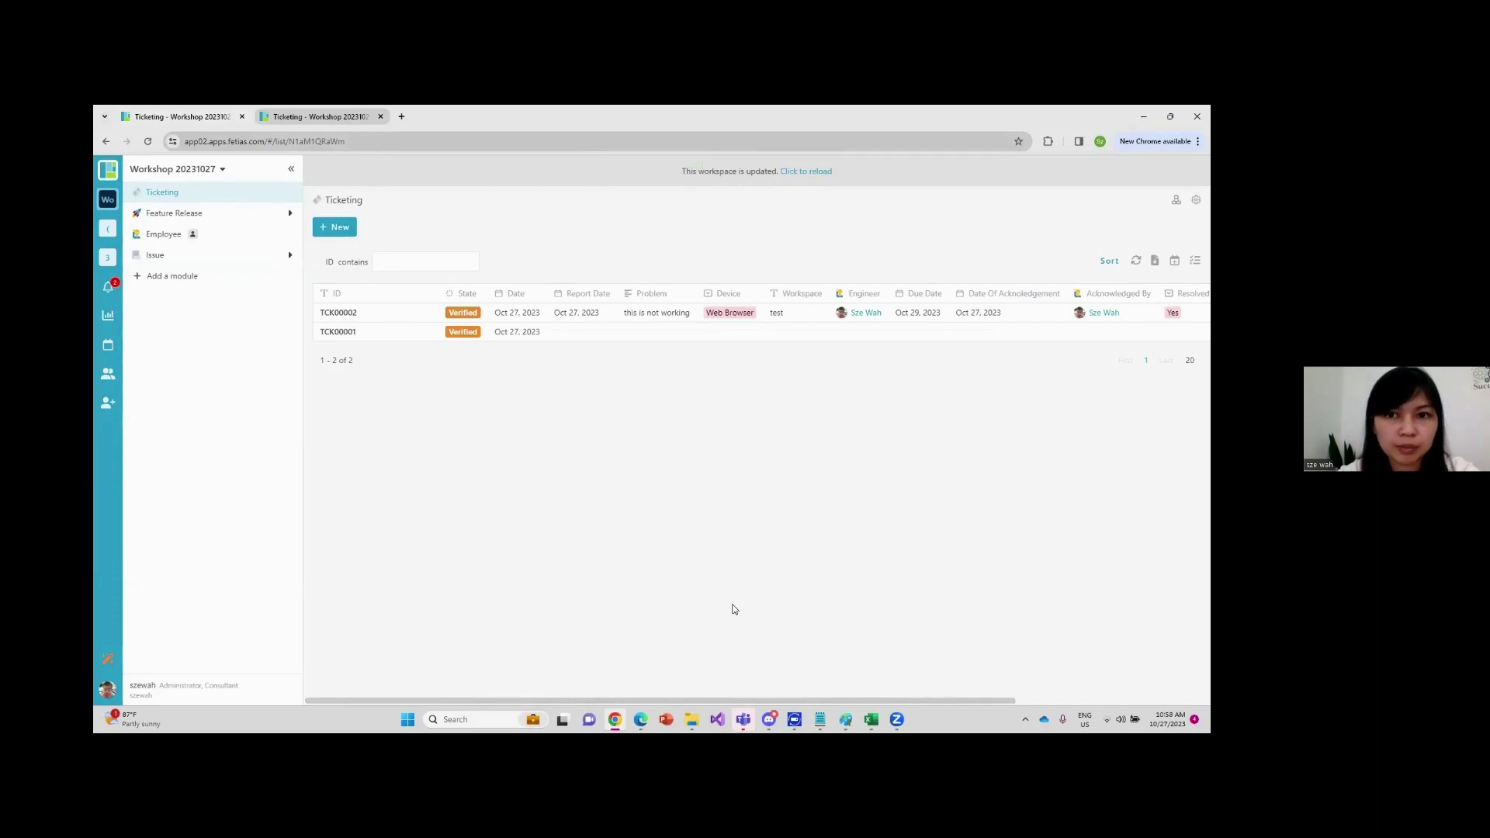
Switch to Paint and review the Notification topic in the outline above the workflow diagram
click(295, 124)
click(847, 721)
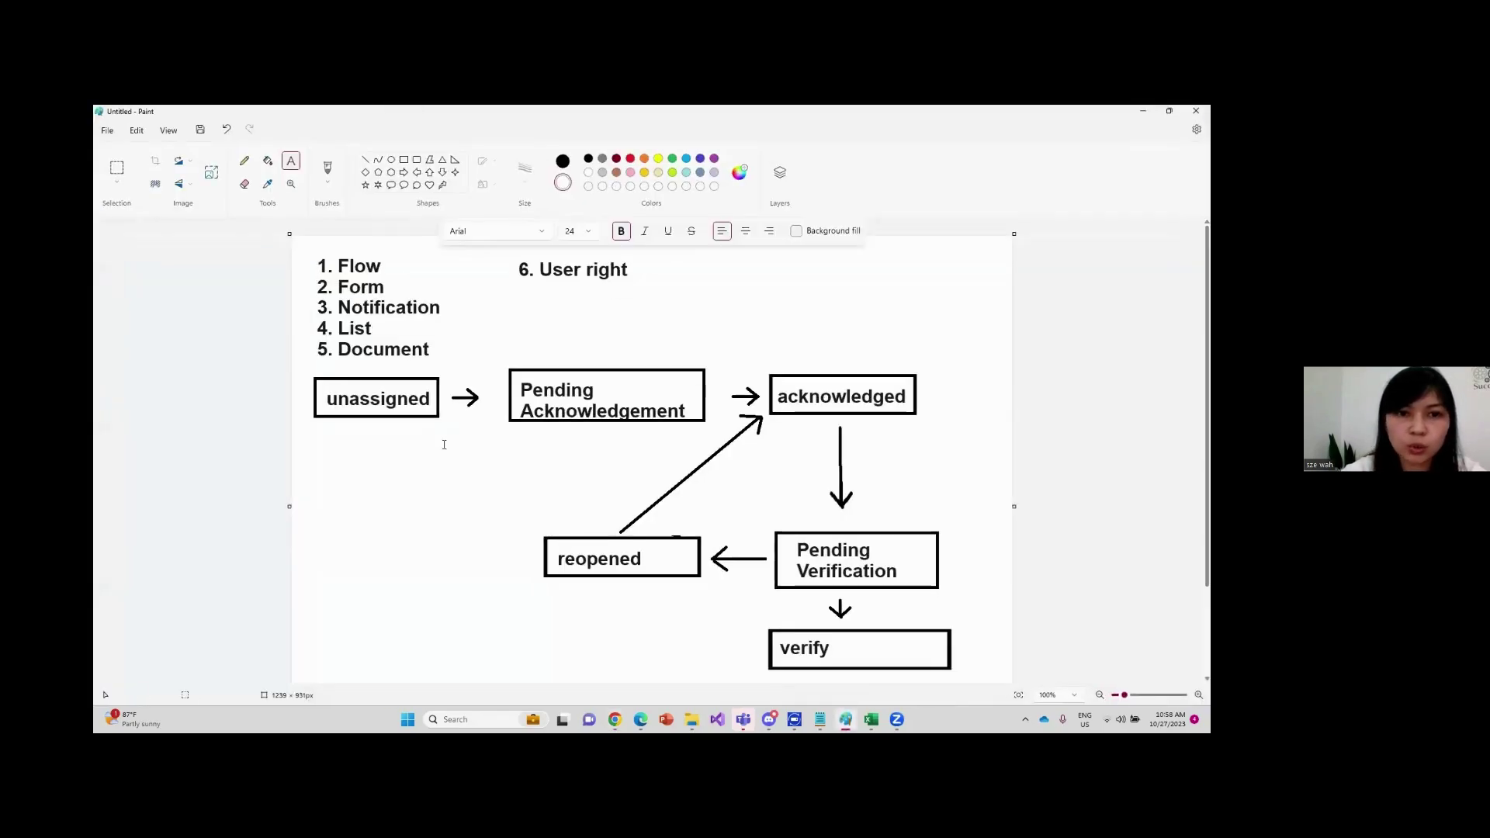
click(387, 315)
click(1144, 112)
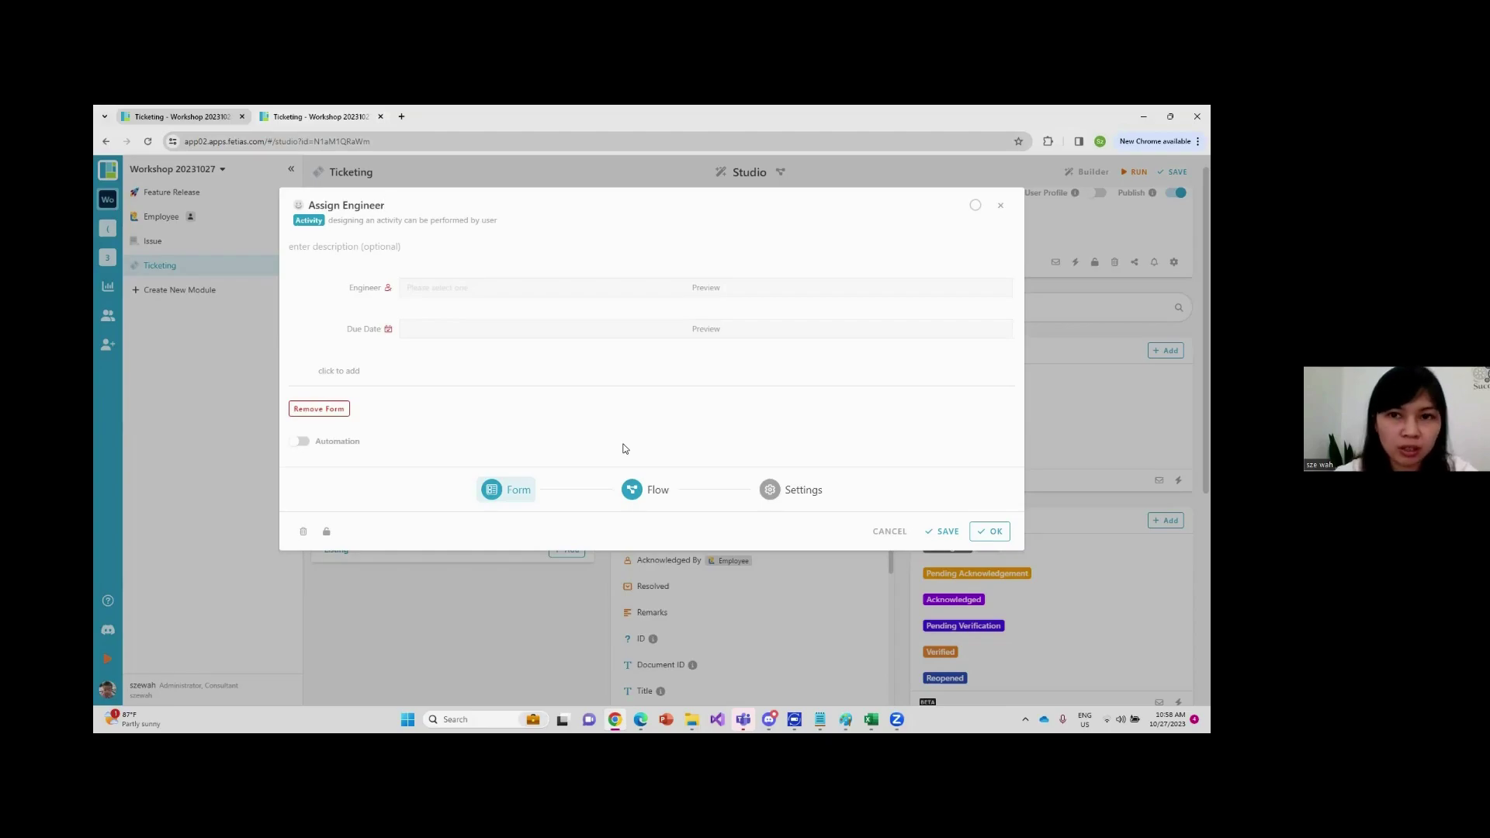
Close the Assign Engineer design in Studio, start a new notification for that activity, and check the live app's Notifications list
click(1001, 204)
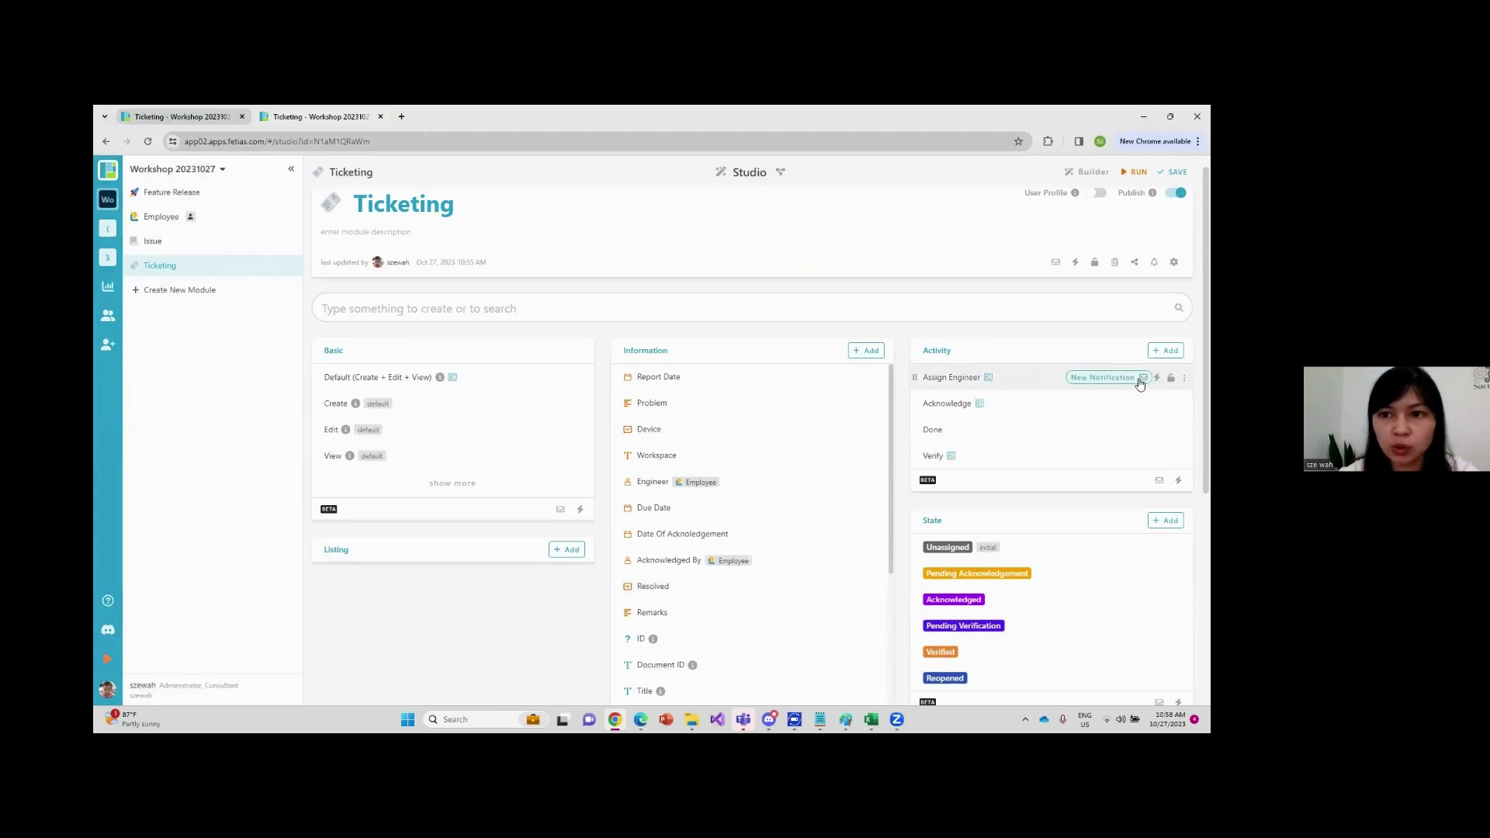
scroll(1138, 388, down, 1)
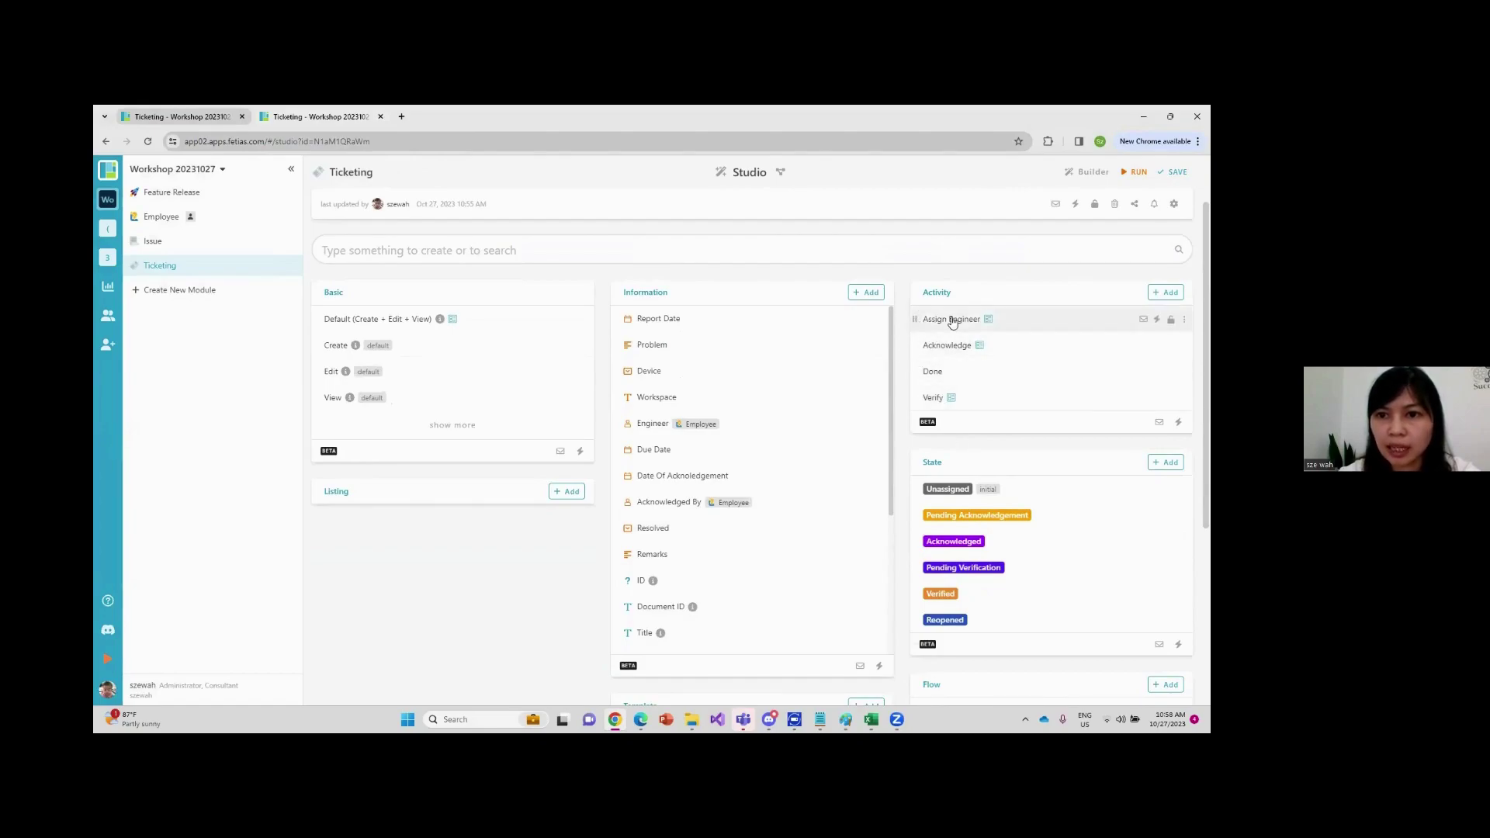
click(1142, 321)
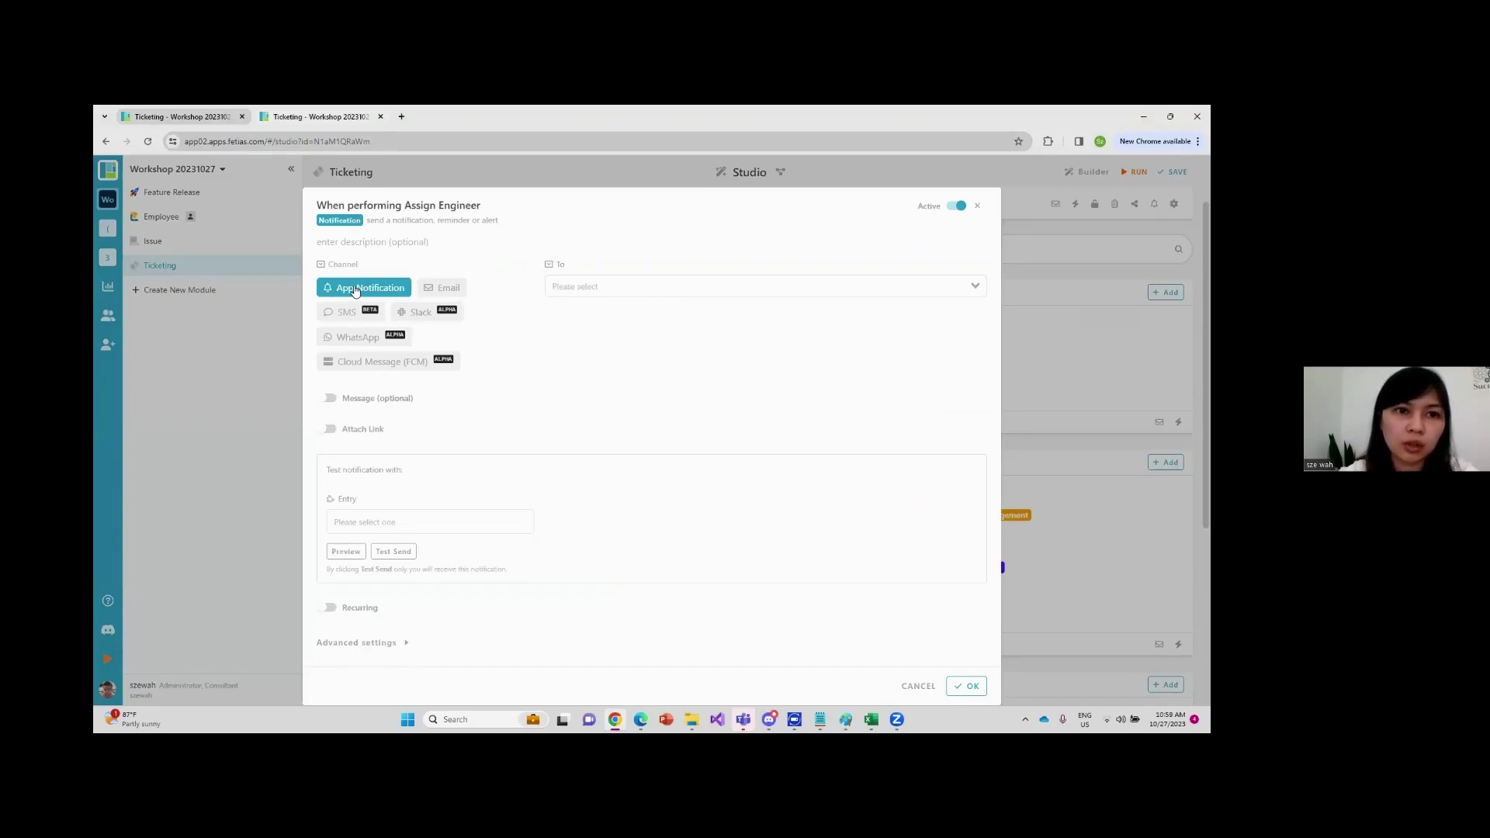
click(147, 115)
click(108, 286)
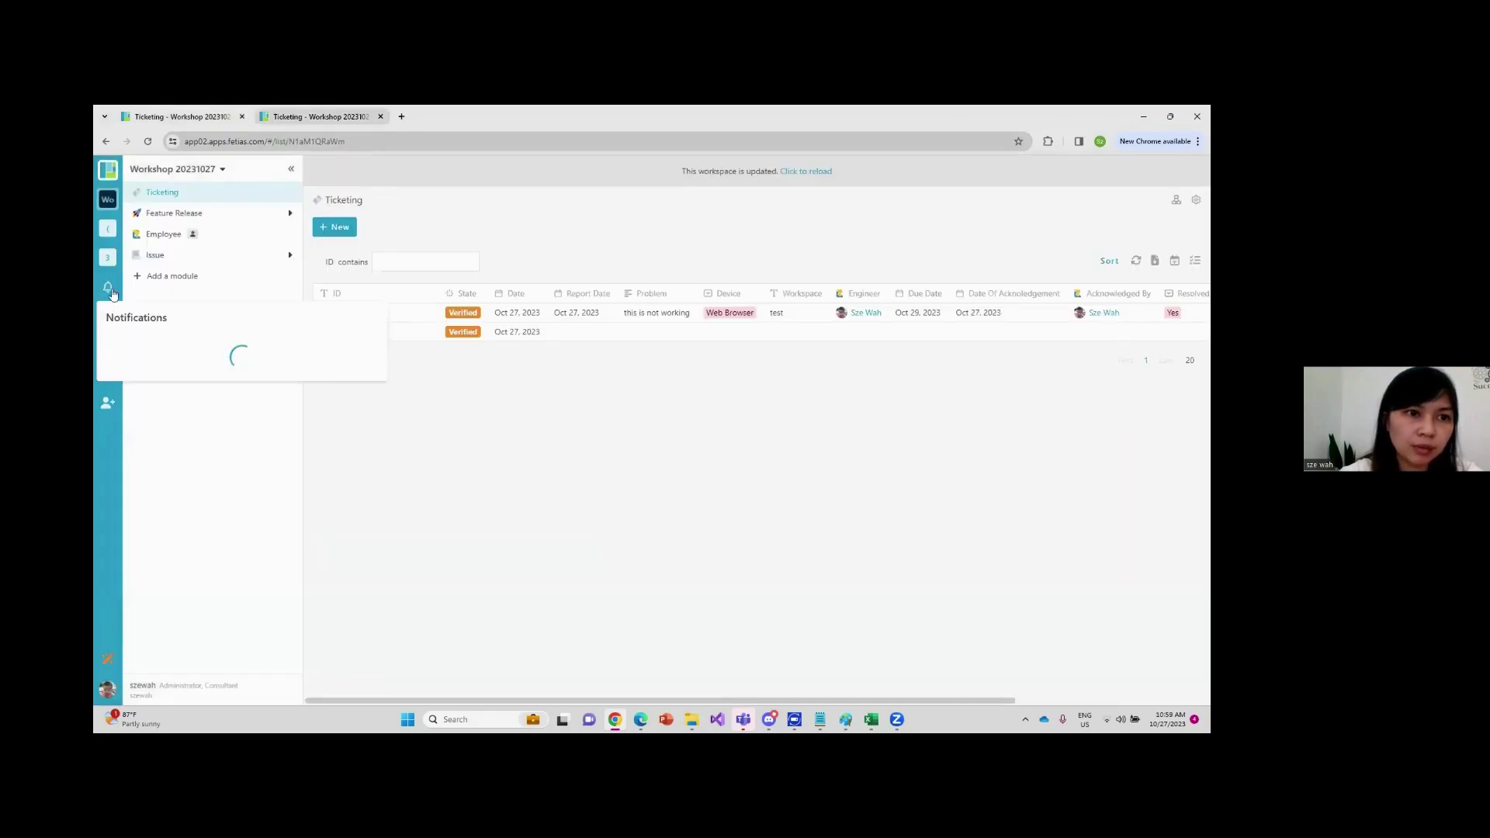
click(303, 116)
Try the Email channel, and set the Assign Engineer notification to App Notification with Engineer as recipient
click(447, 287)
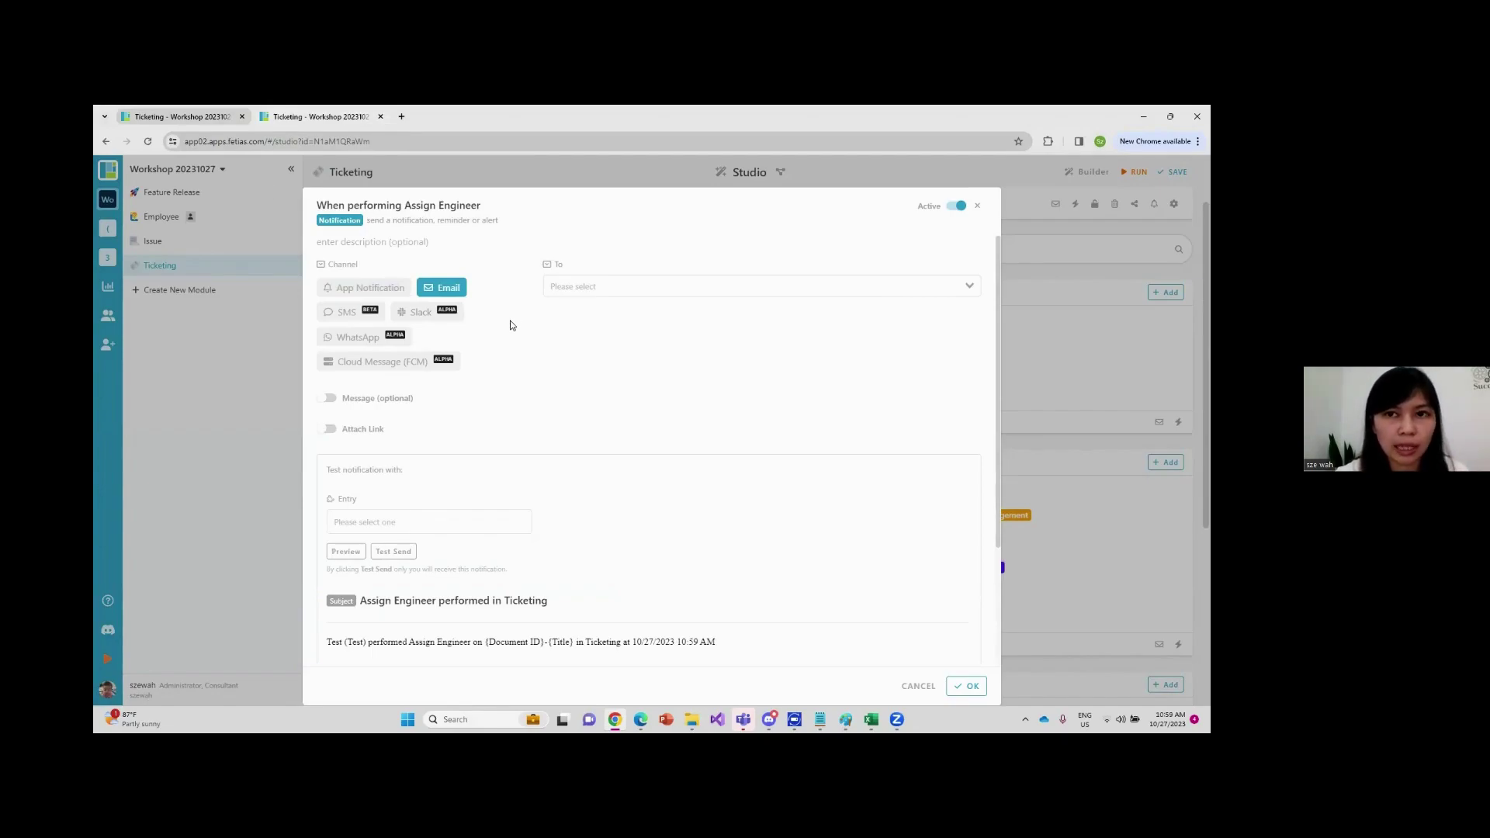
click(359, 290)
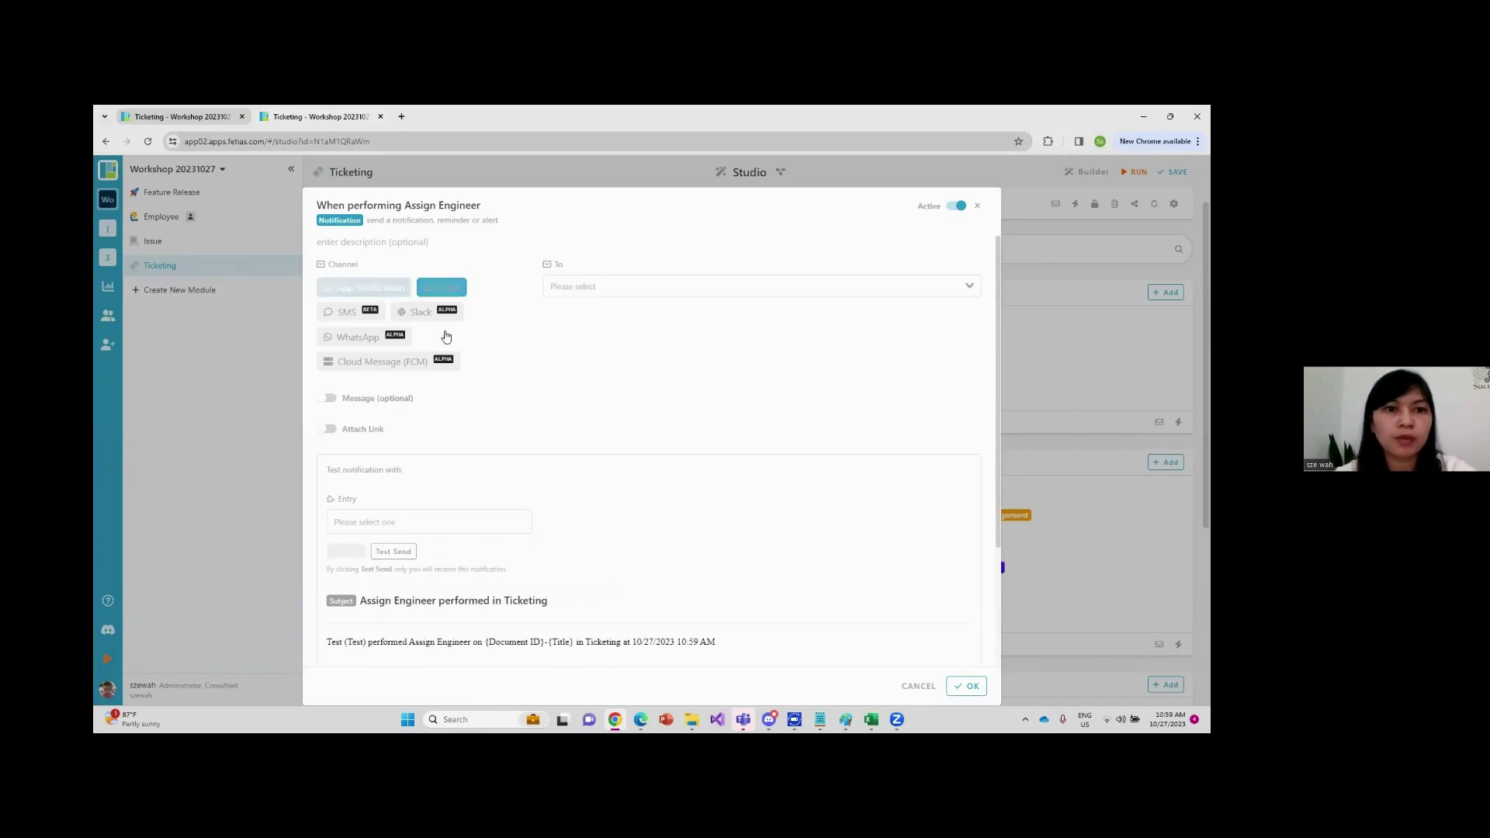
click(605, 288)
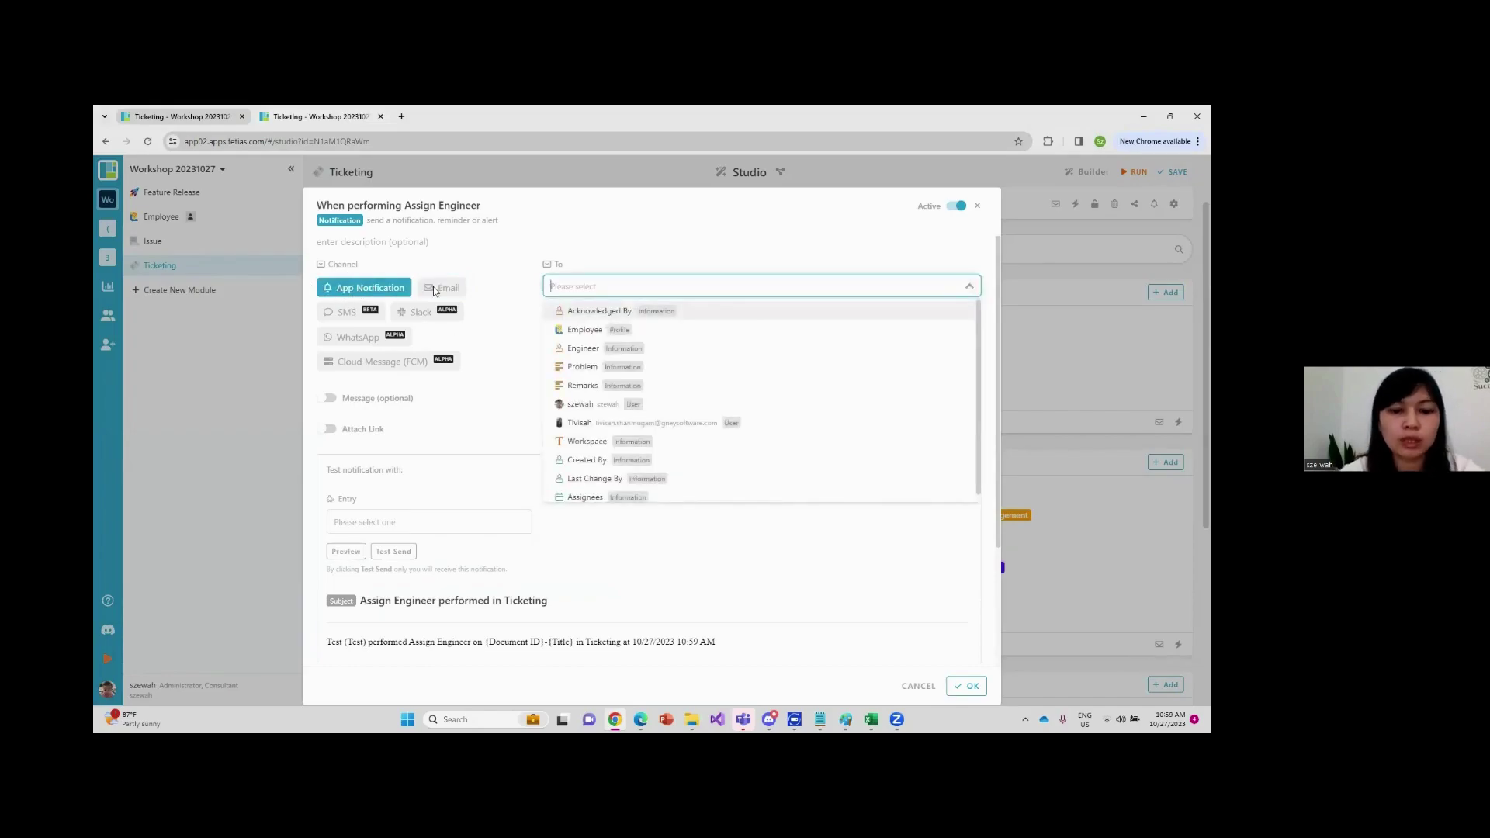
text(eng)
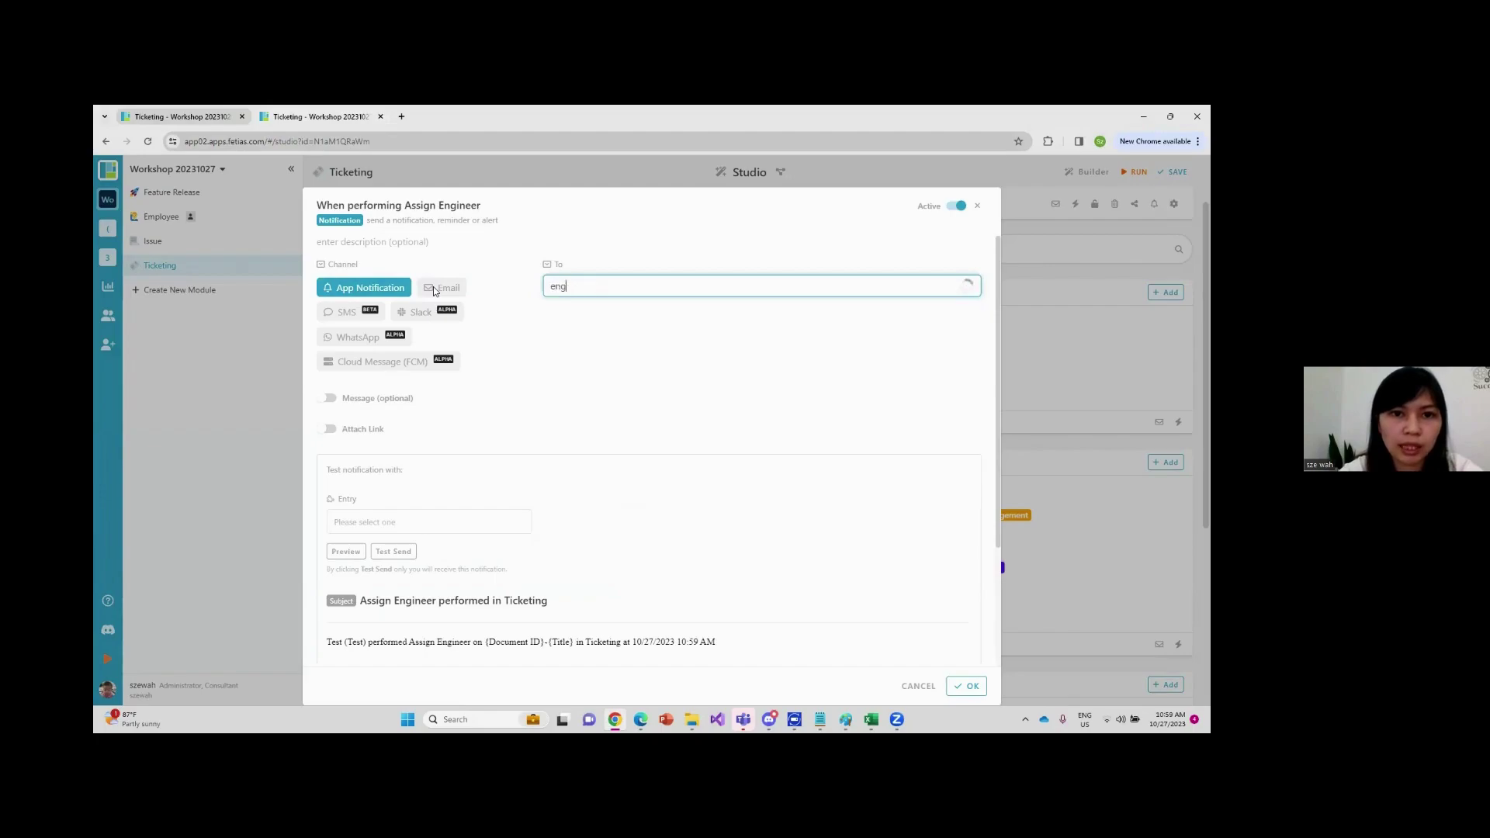
click(604, 339)
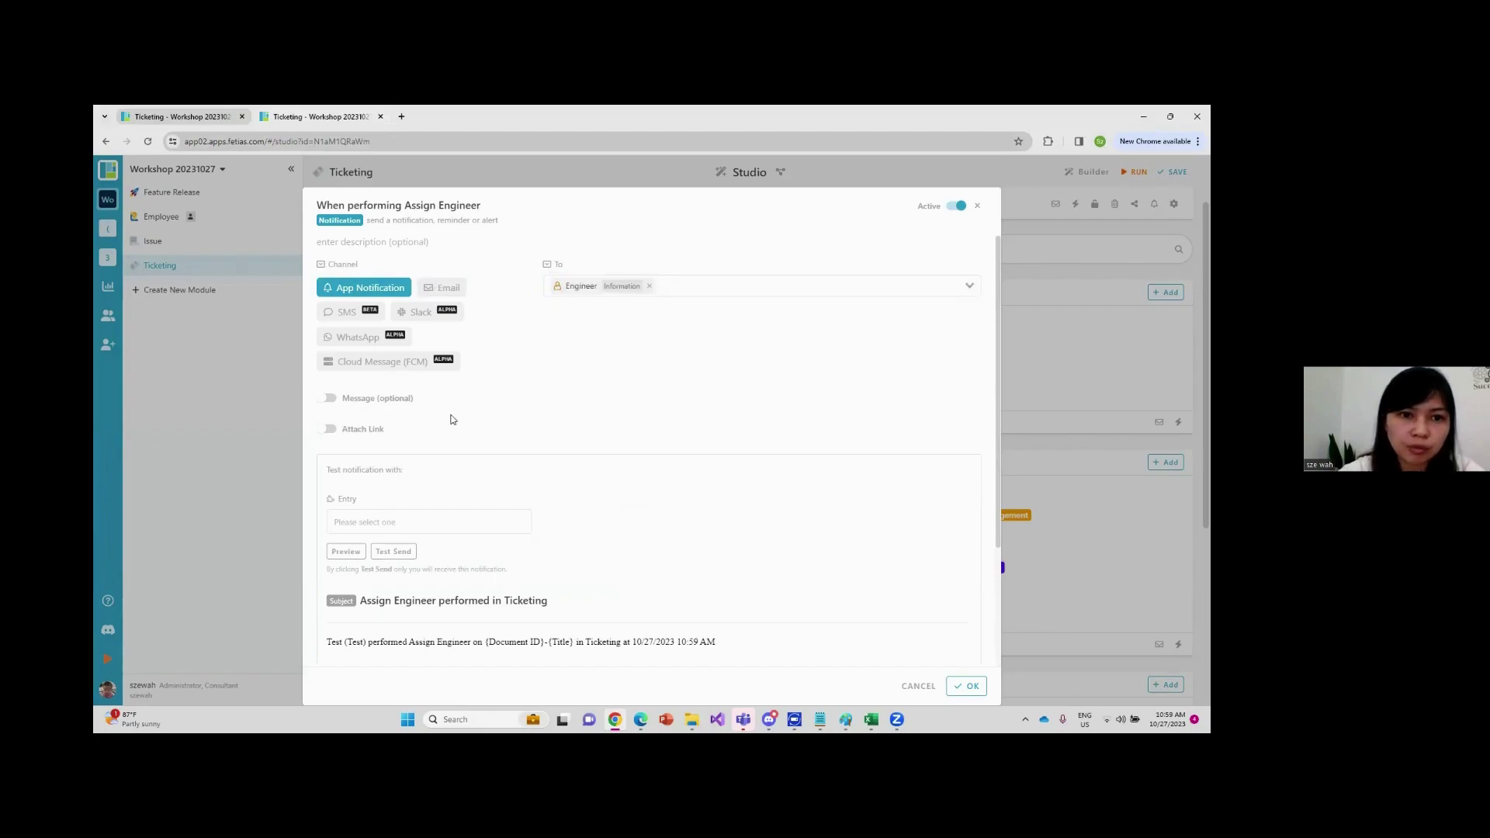
Enable the notification's optional message, set its Message to "You have a new task", and save the notification
click(328, 400)
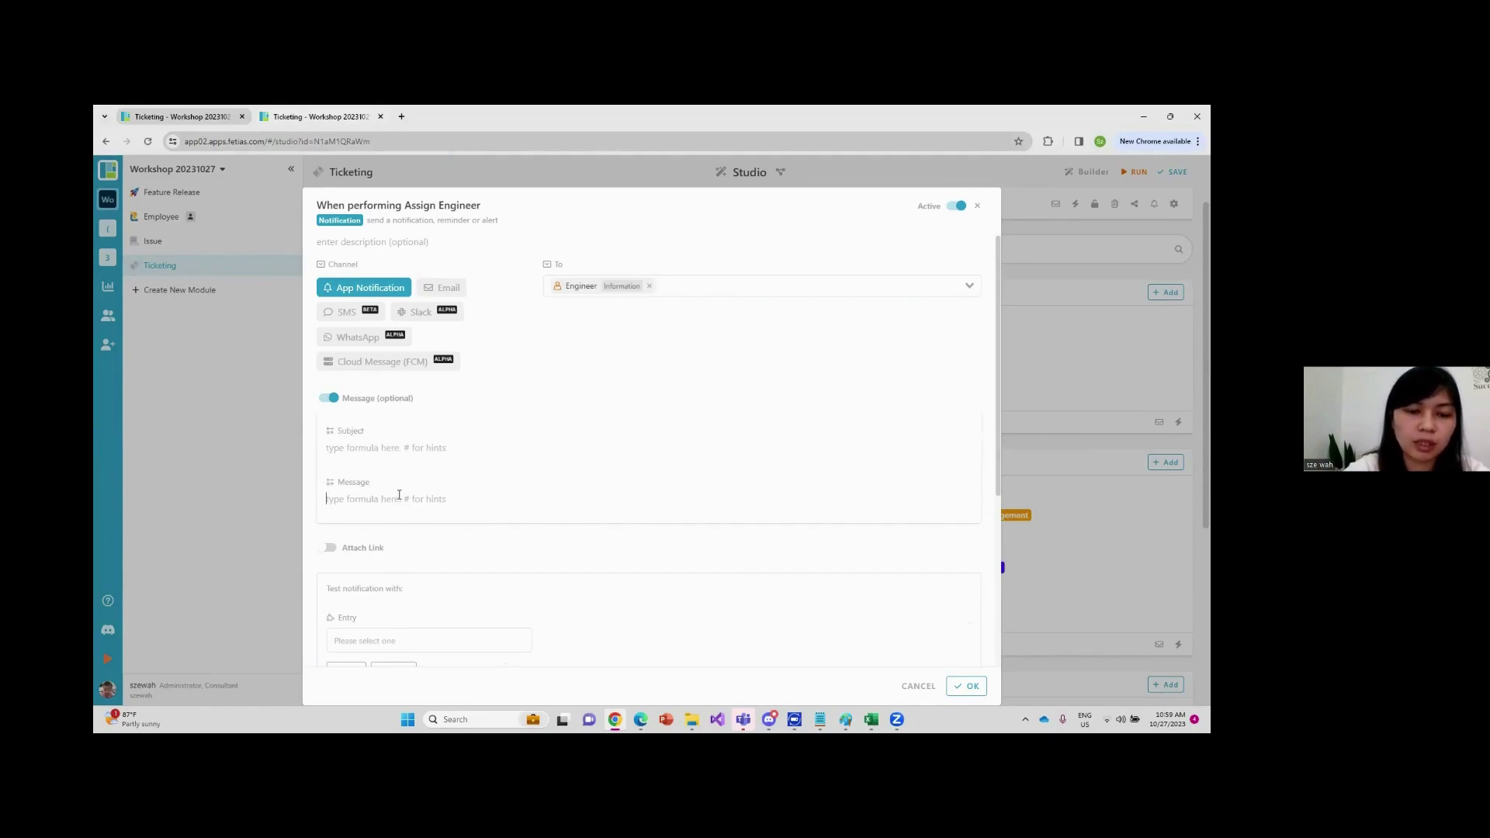
text(#)
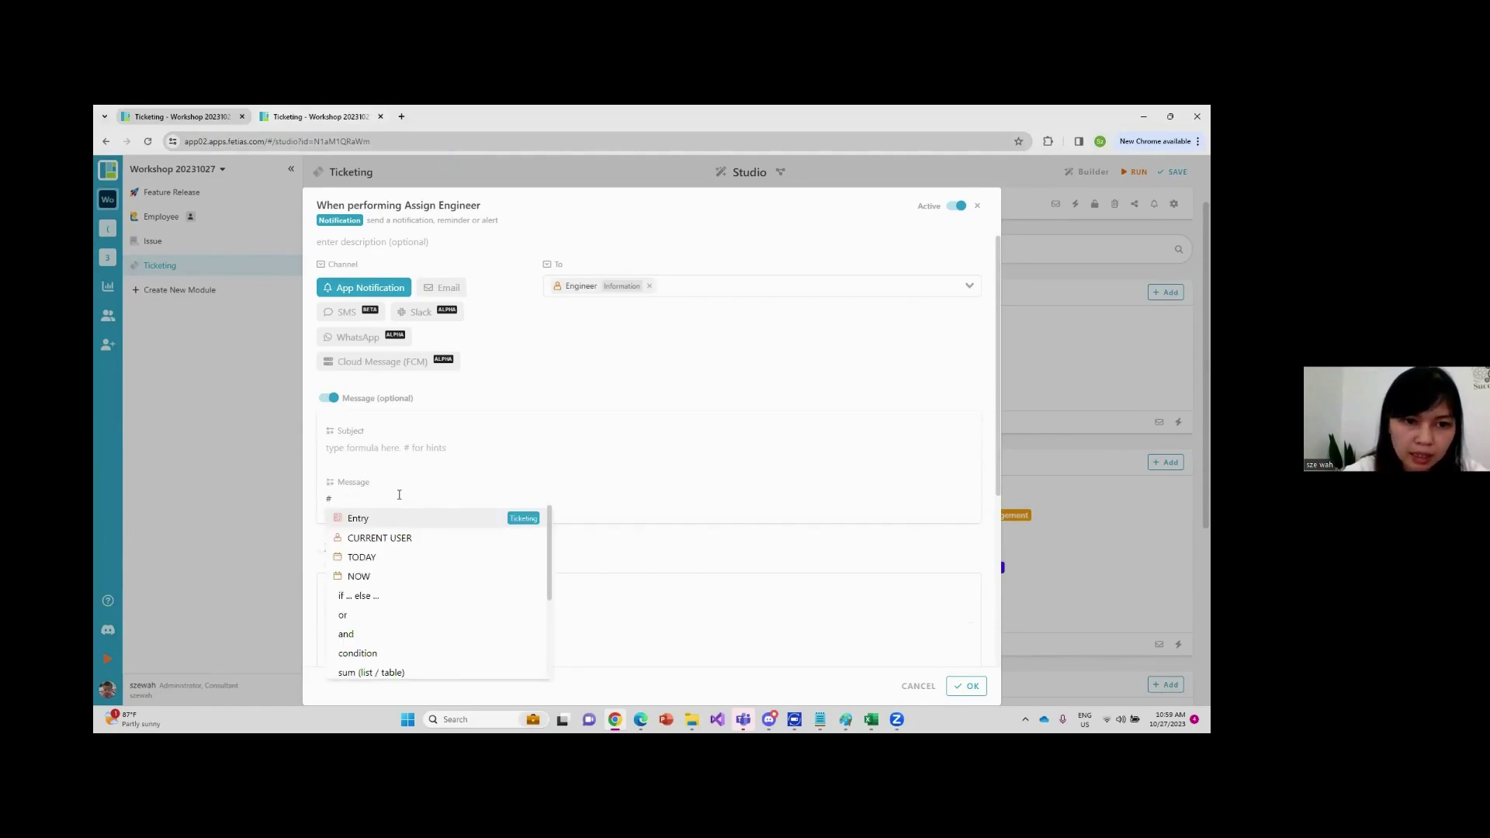
click(370, 518)
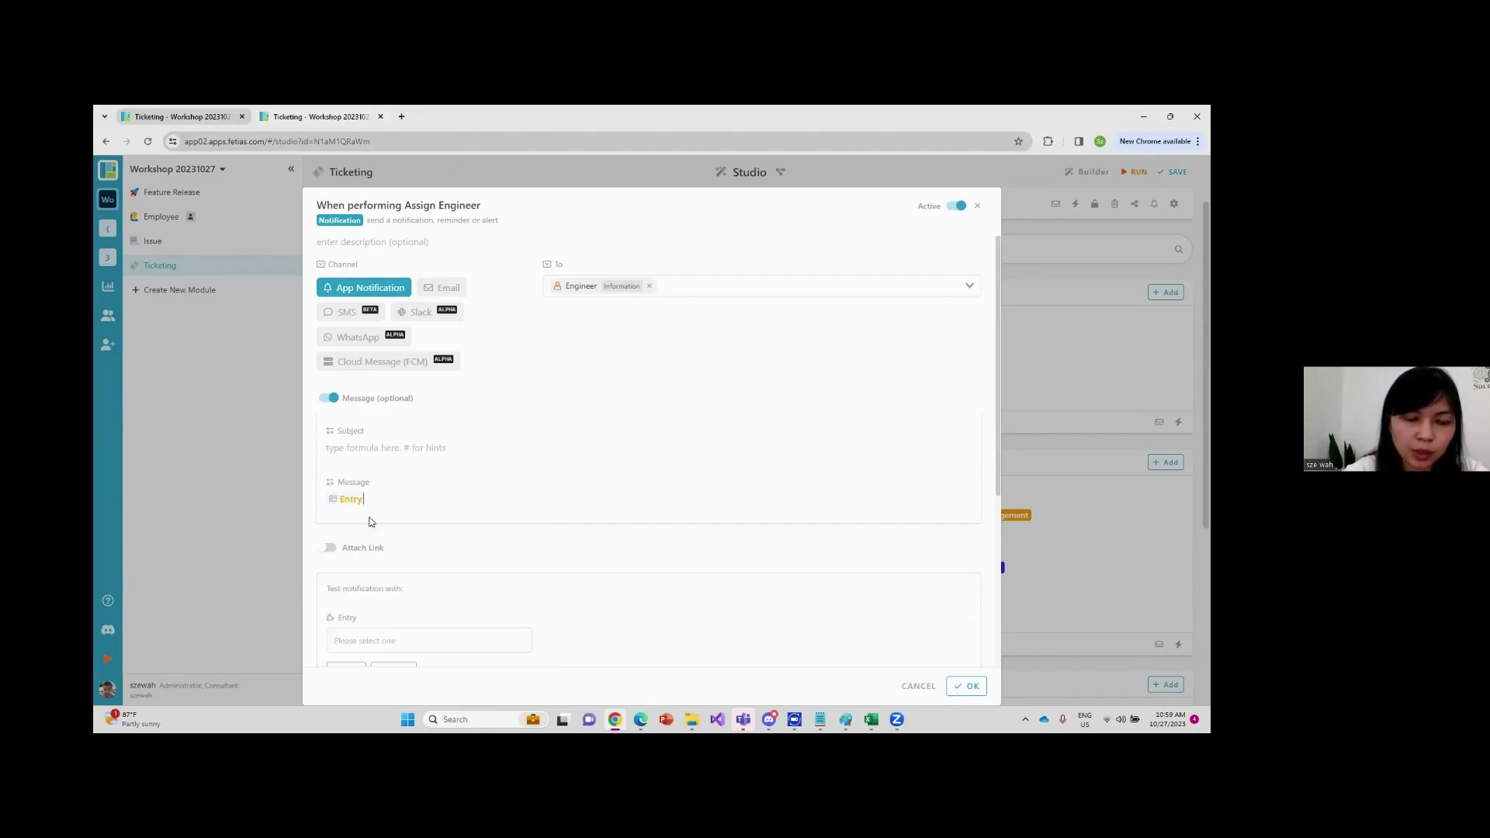
key(BackSpace)
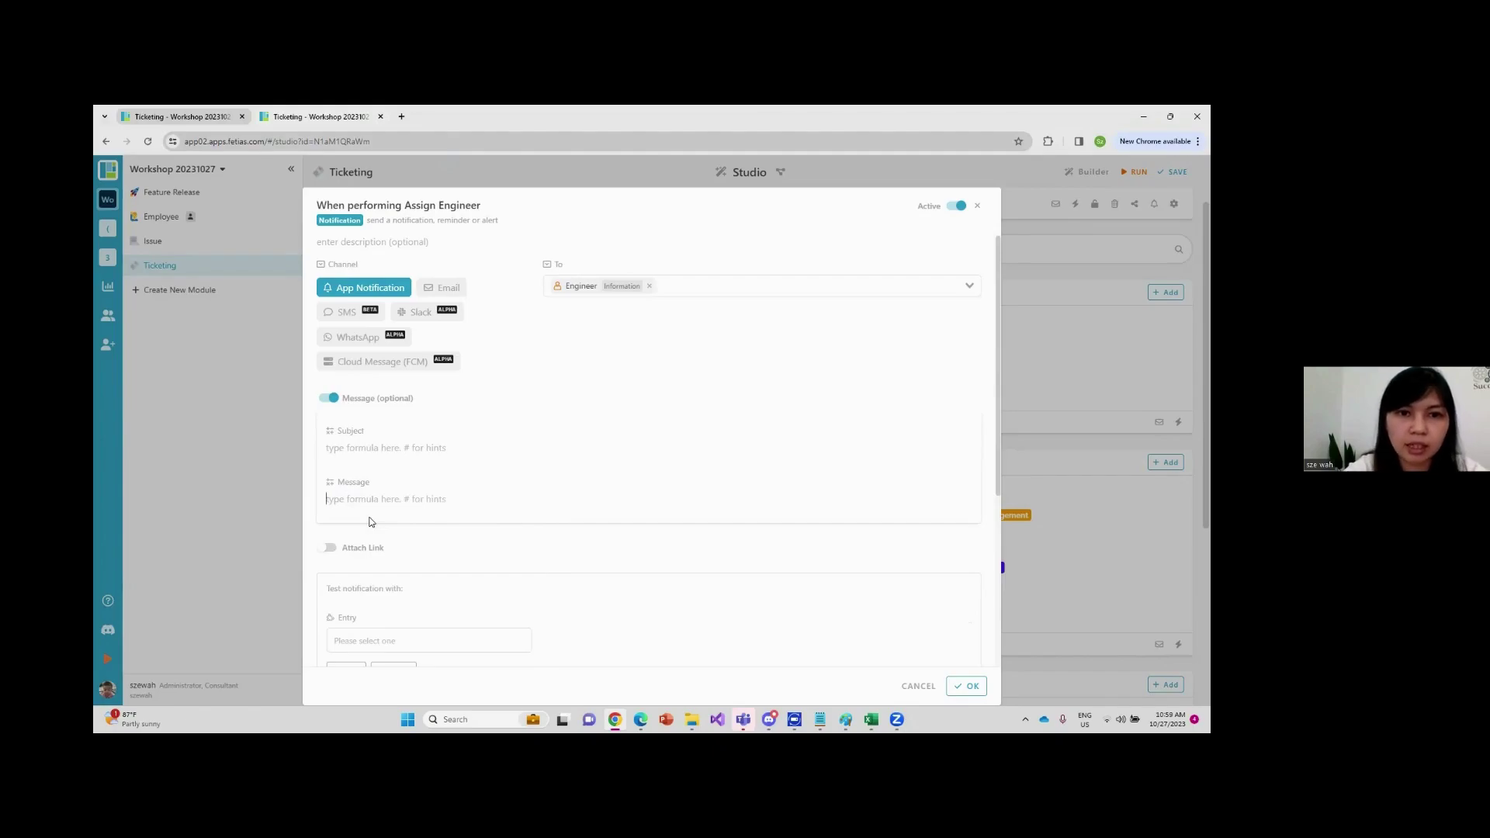
text(You ha)
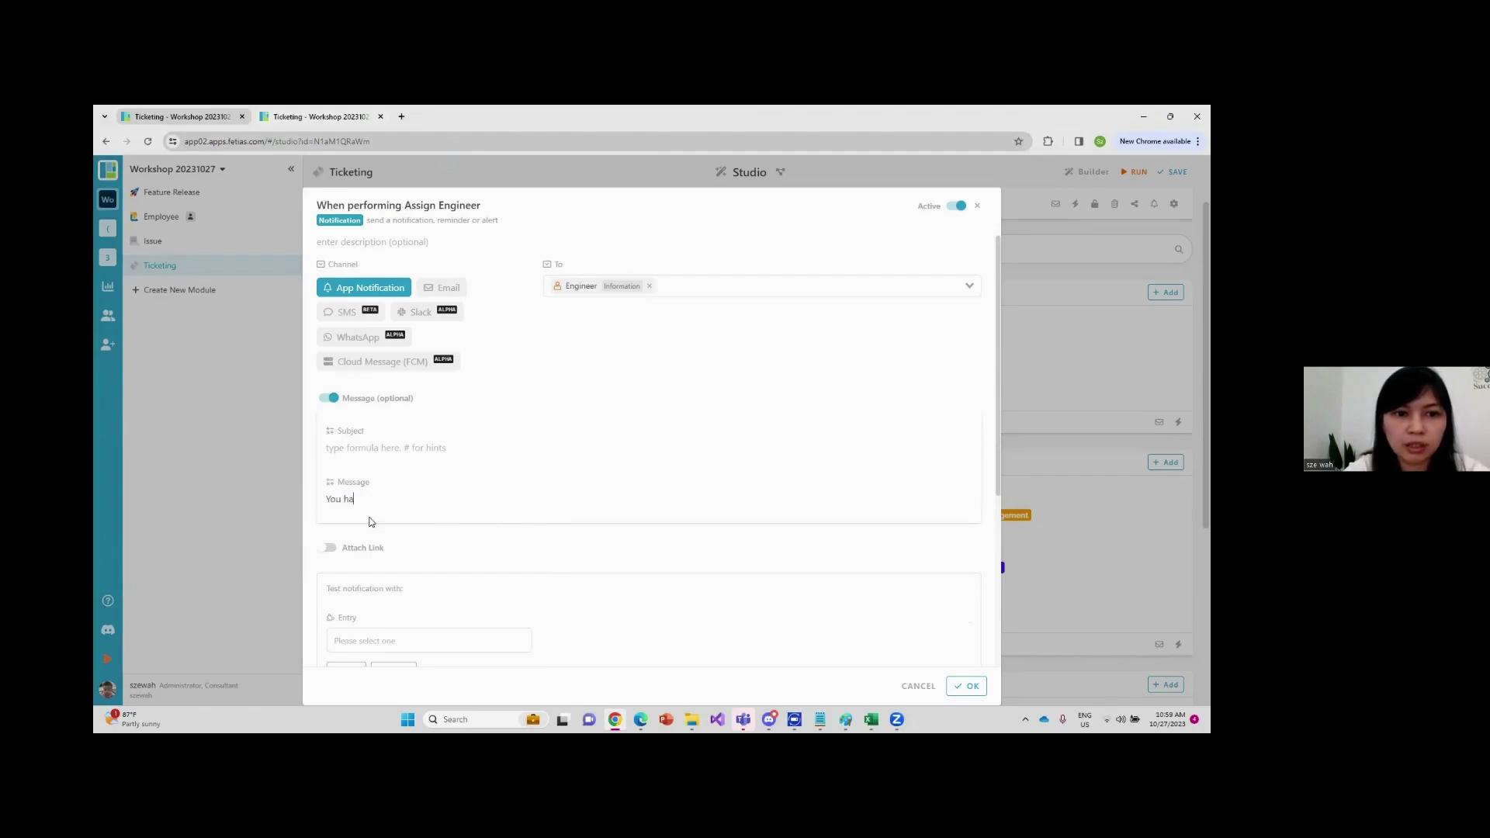
text(ve a new job)
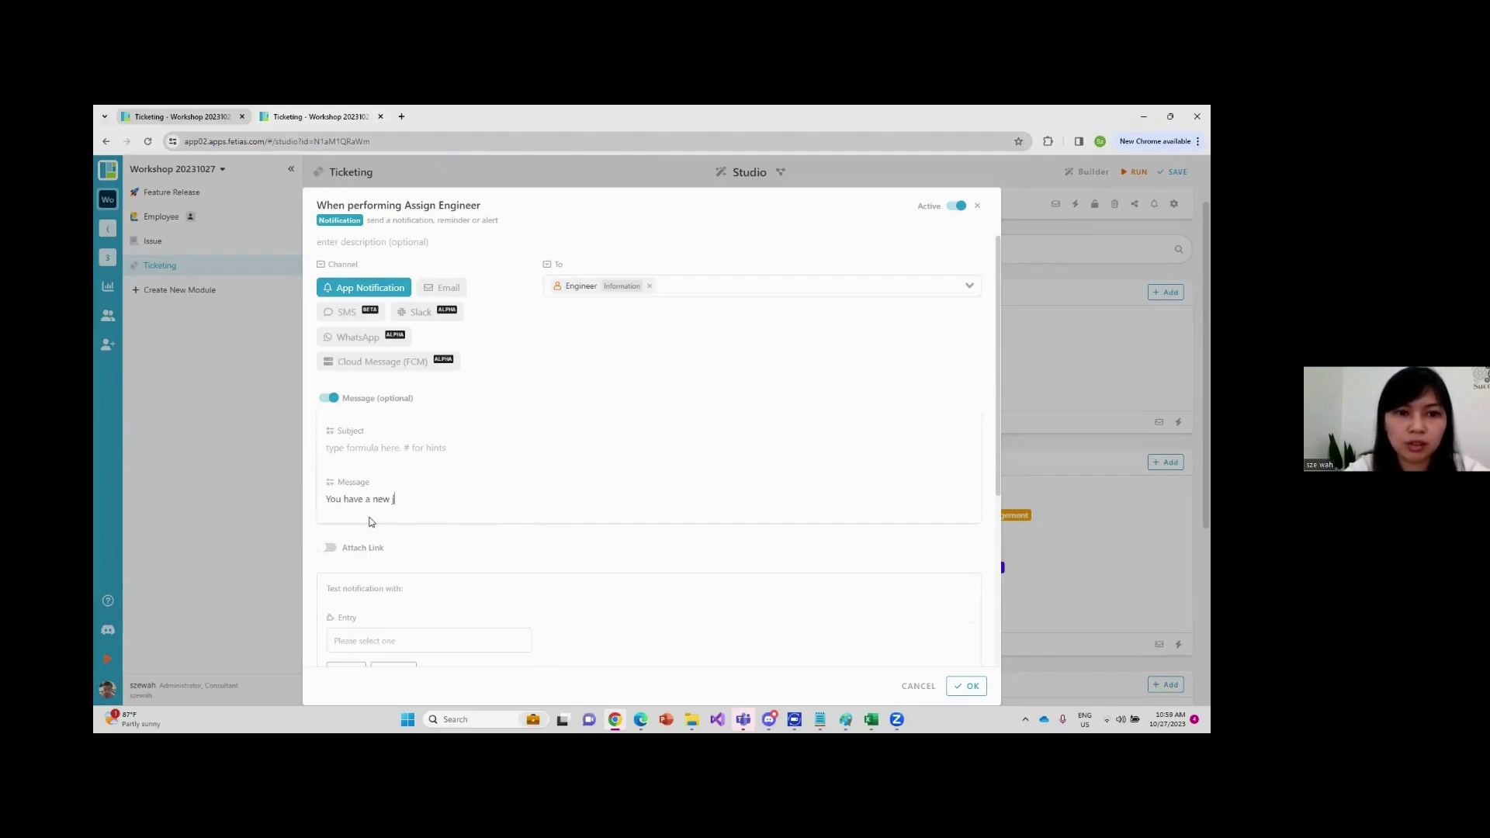
key(BackSpace)
key(BackSpace)
key(BackSpace)
text(task)
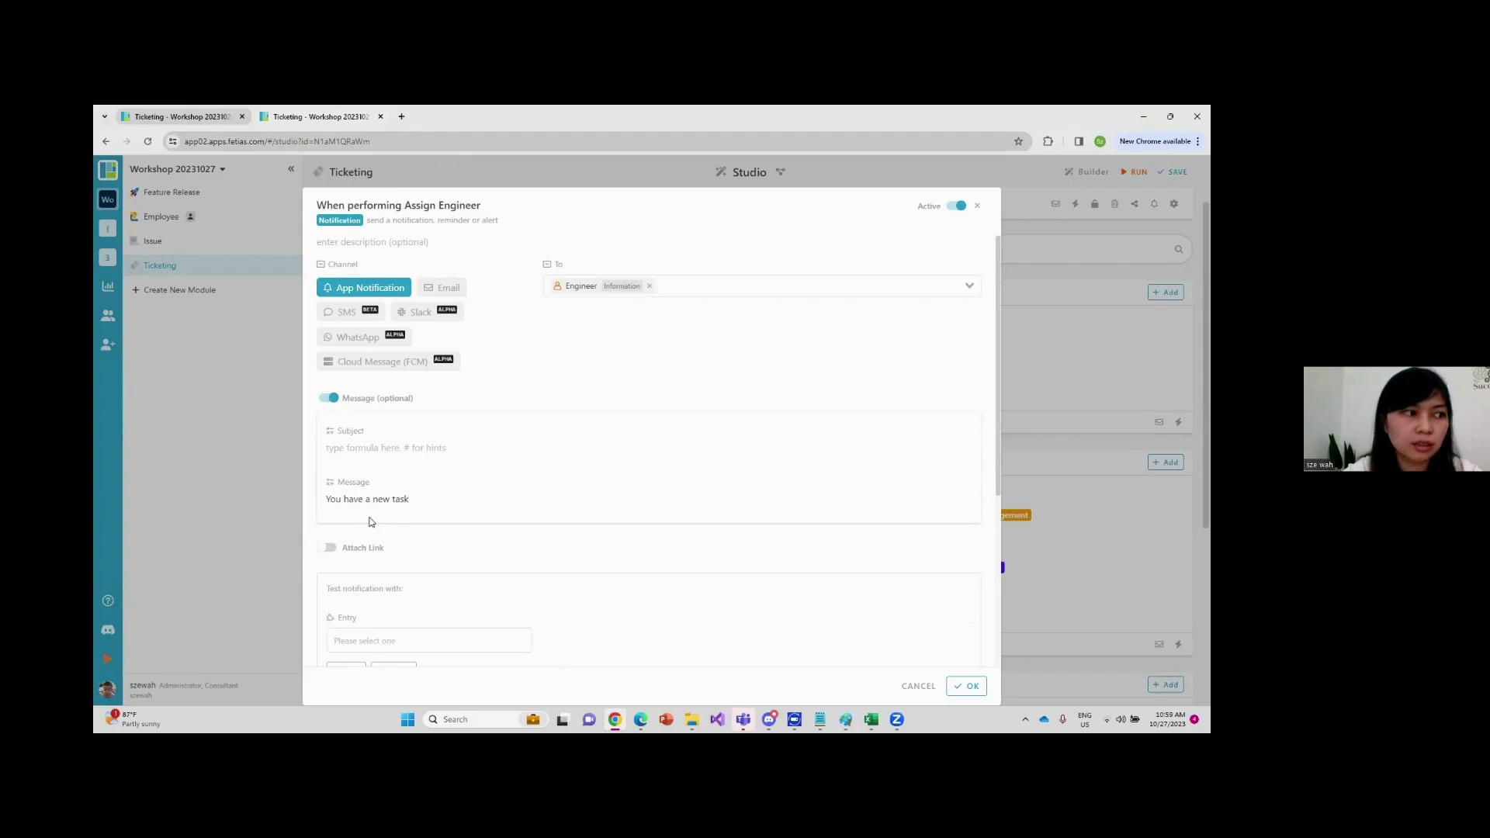
scroll(795, 502, down, 2)
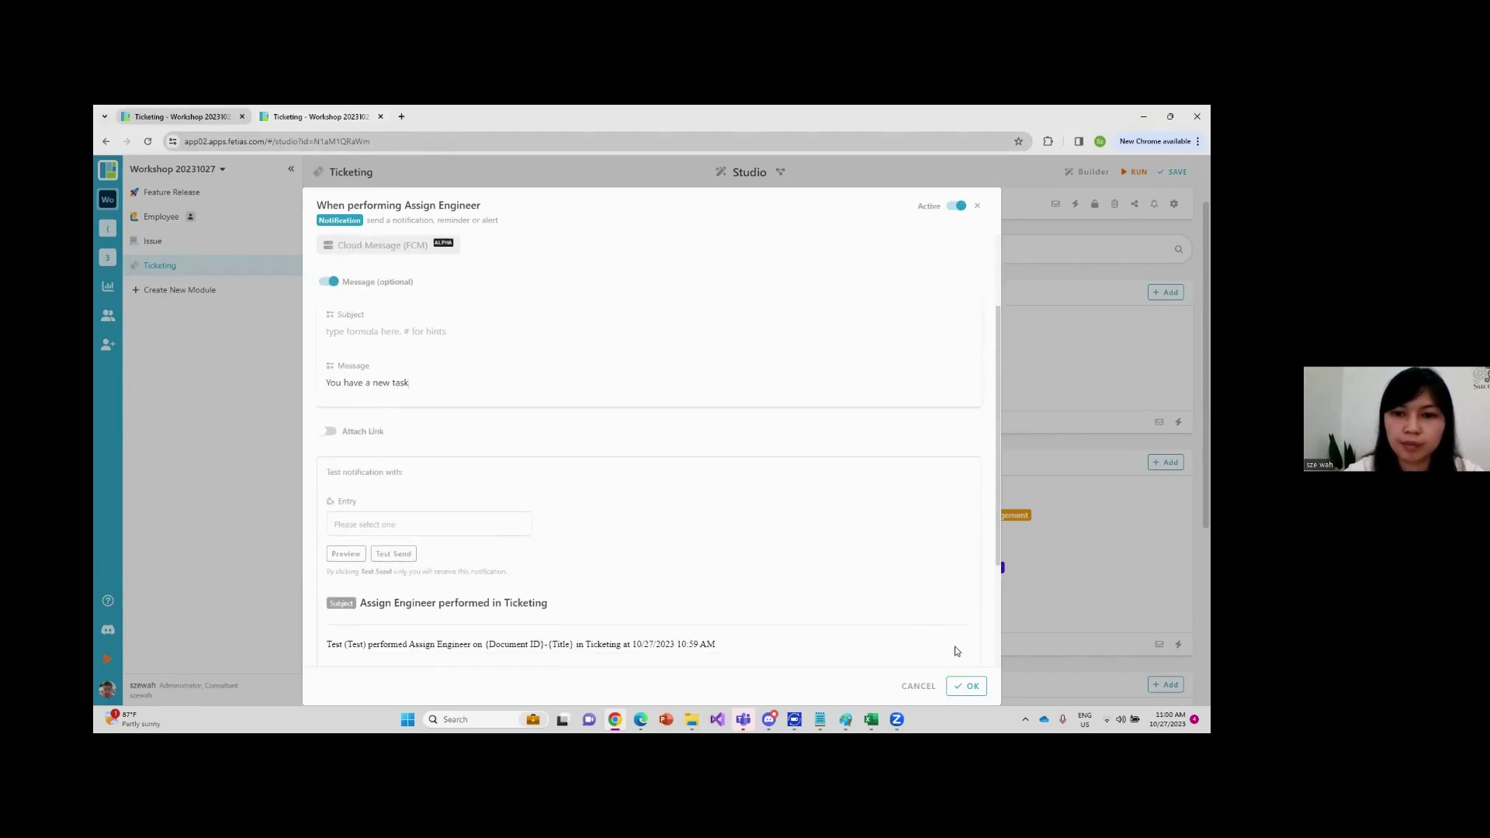
click(970, 688)
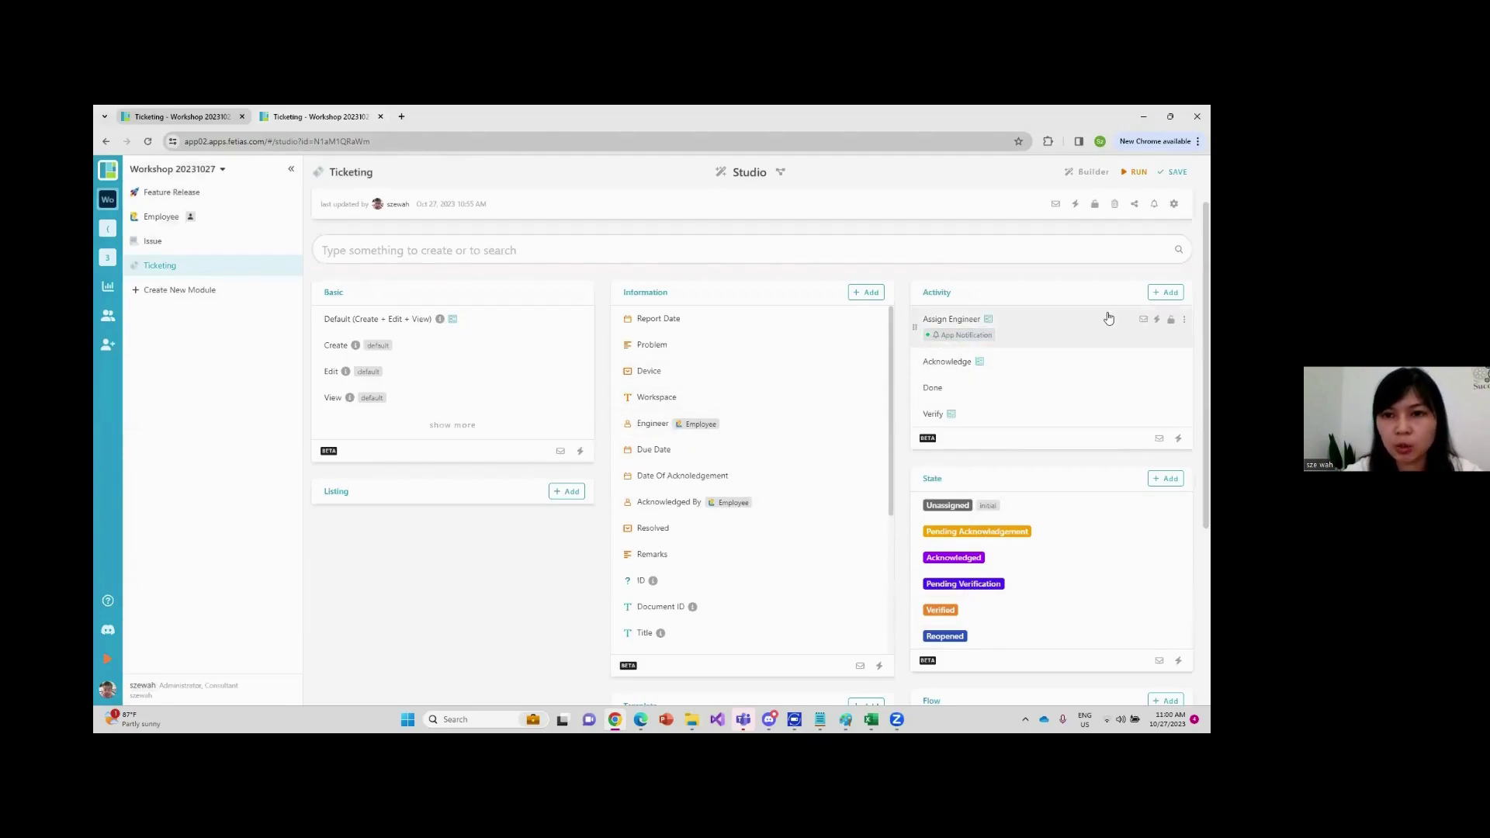
Describe the Assign Engineer notification as "notify the enginner when a new task has been assigned" and save the Ticketing module
click(974, 345)
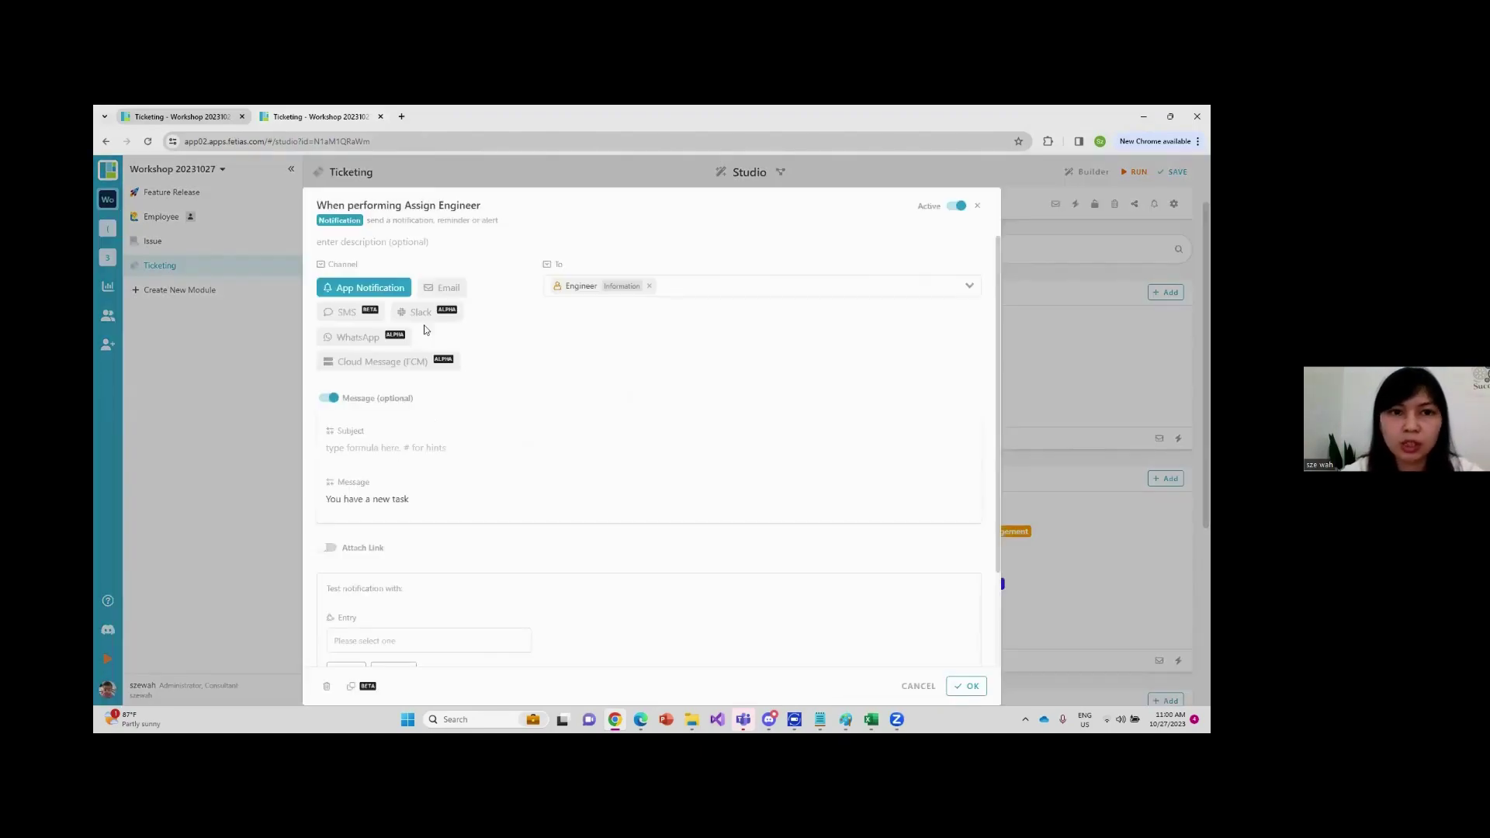
click(369, 246)
text(notify)
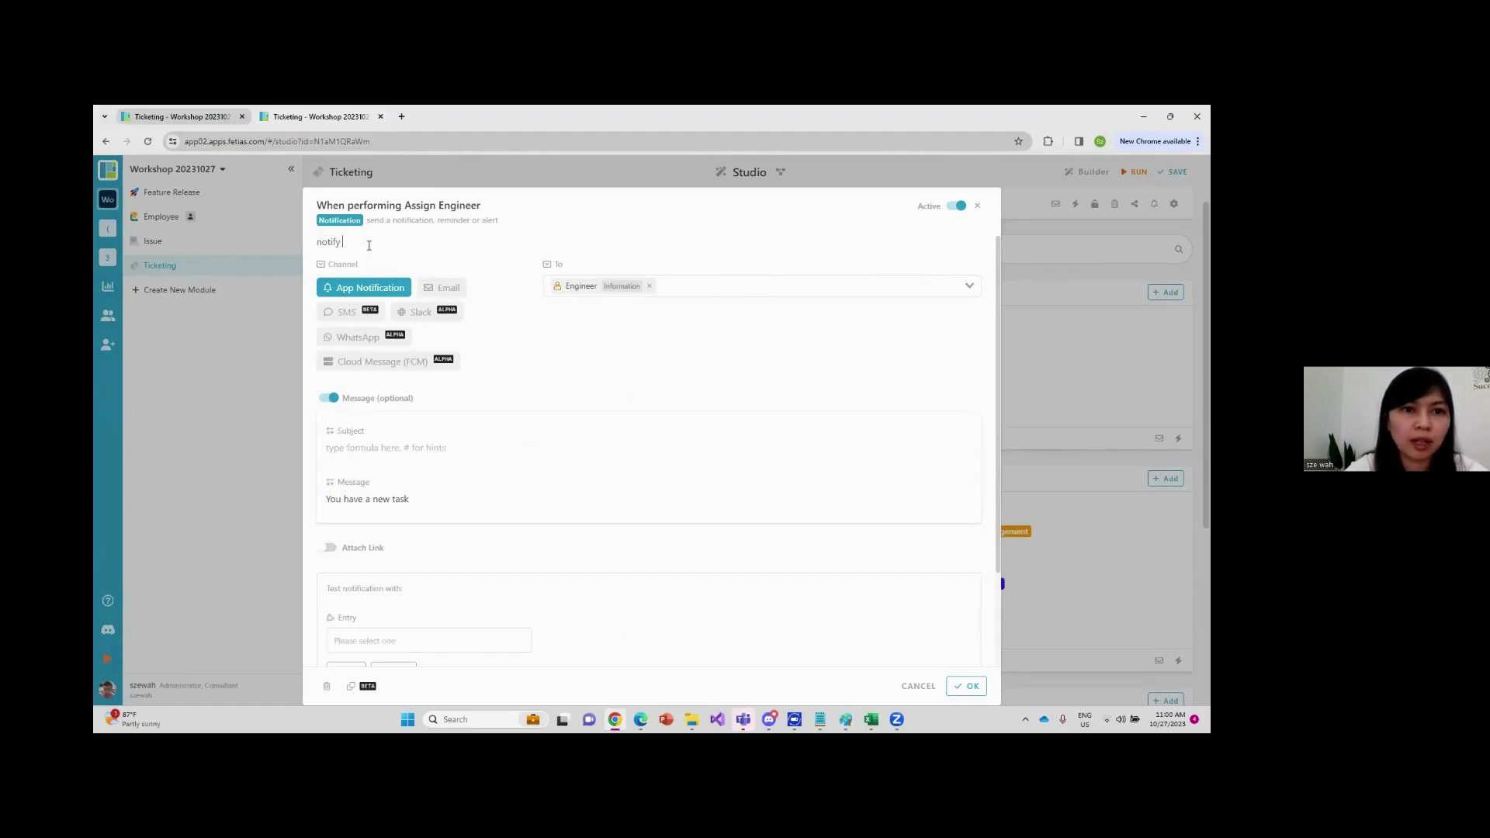
text(nner whee)
text( a new task )
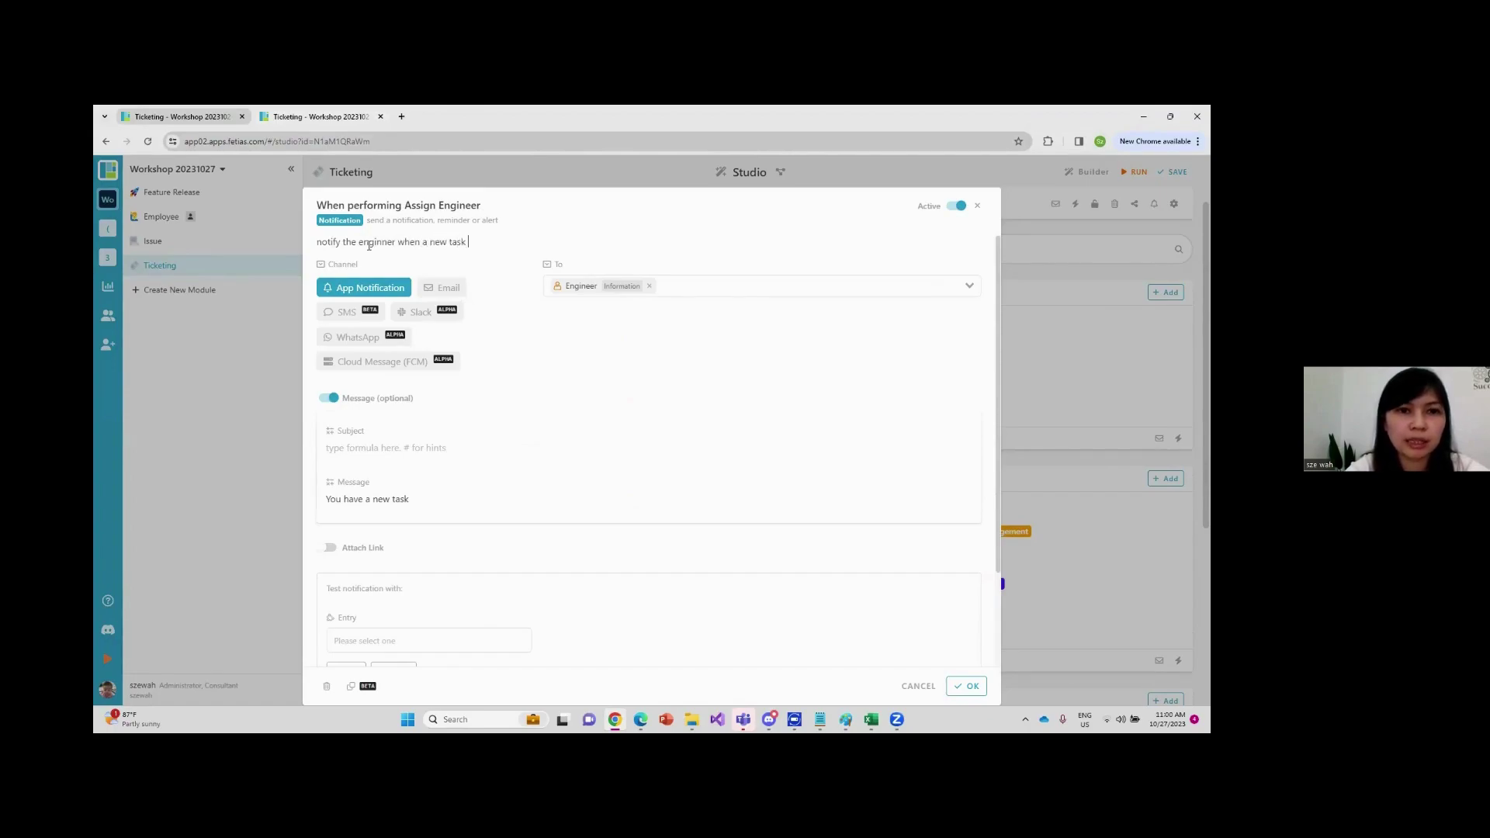
text(has been assigned)
click(967, 686)
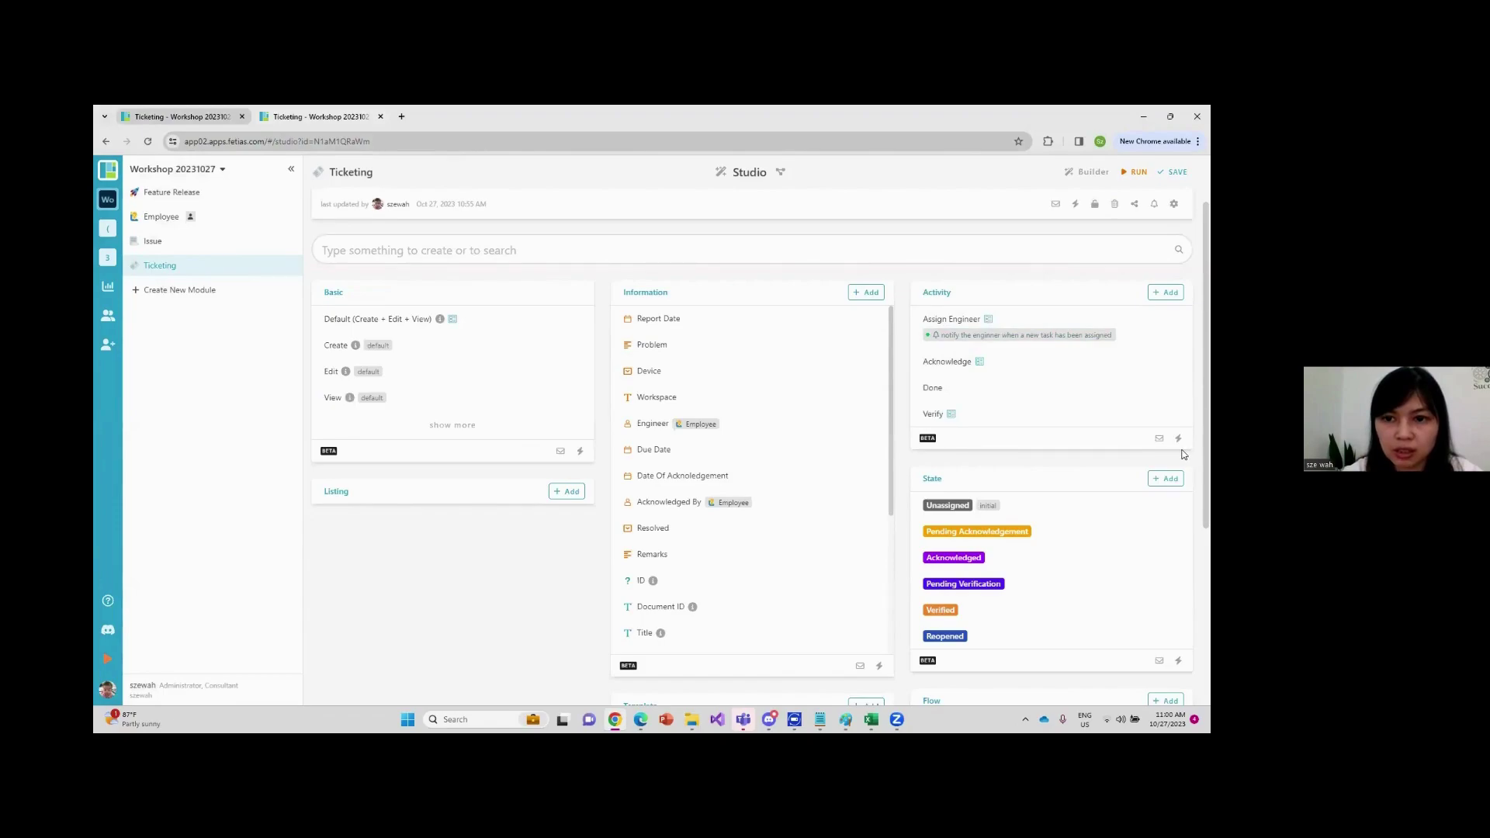
click(1185, 177)
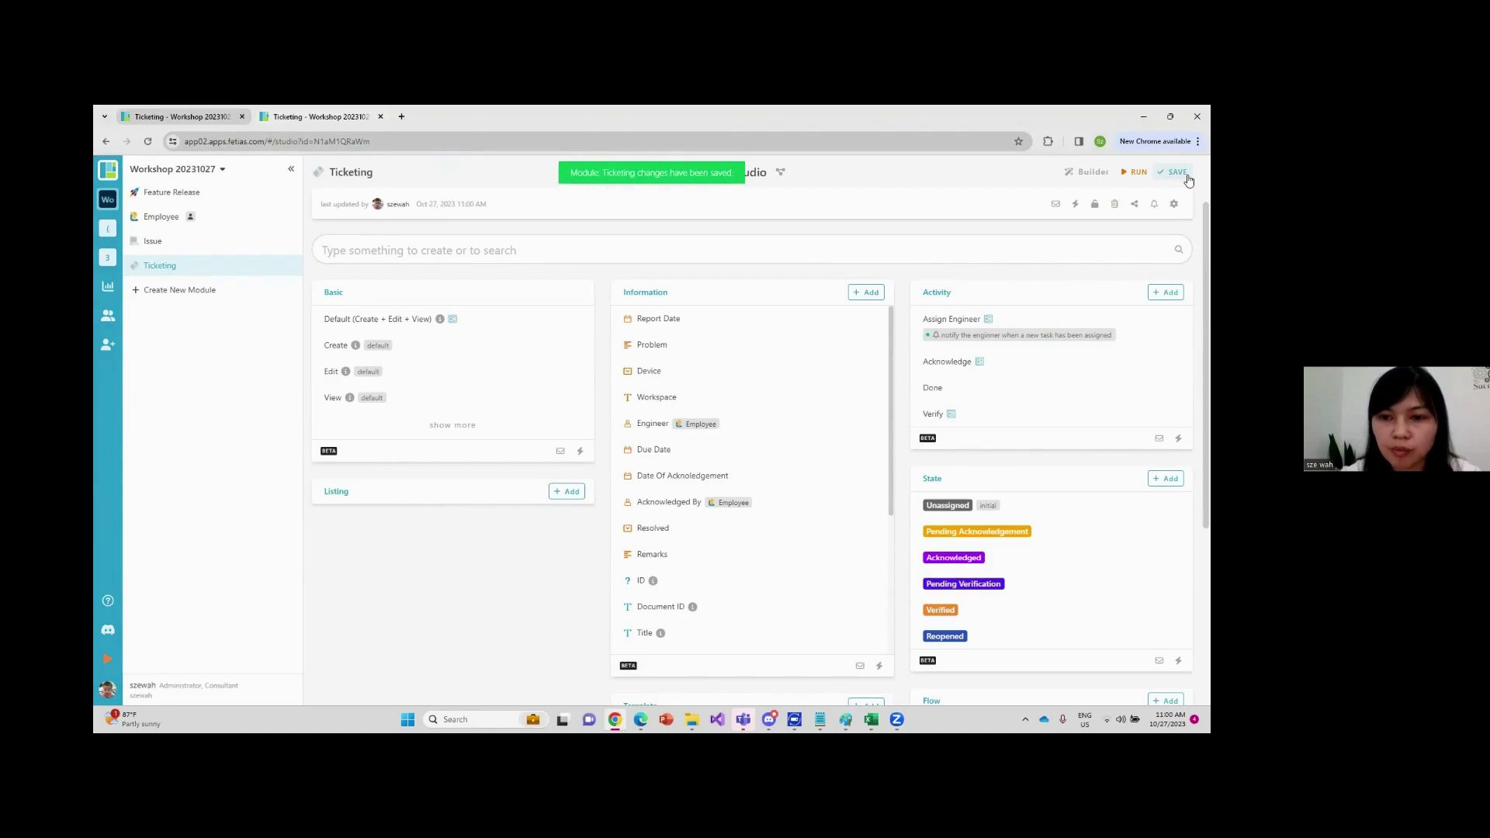
Create a ticket in the live app with Report Date Oct 27, 2023, Problem "test", Device Mobile Apps and Workspace "test"
click(183, 116)
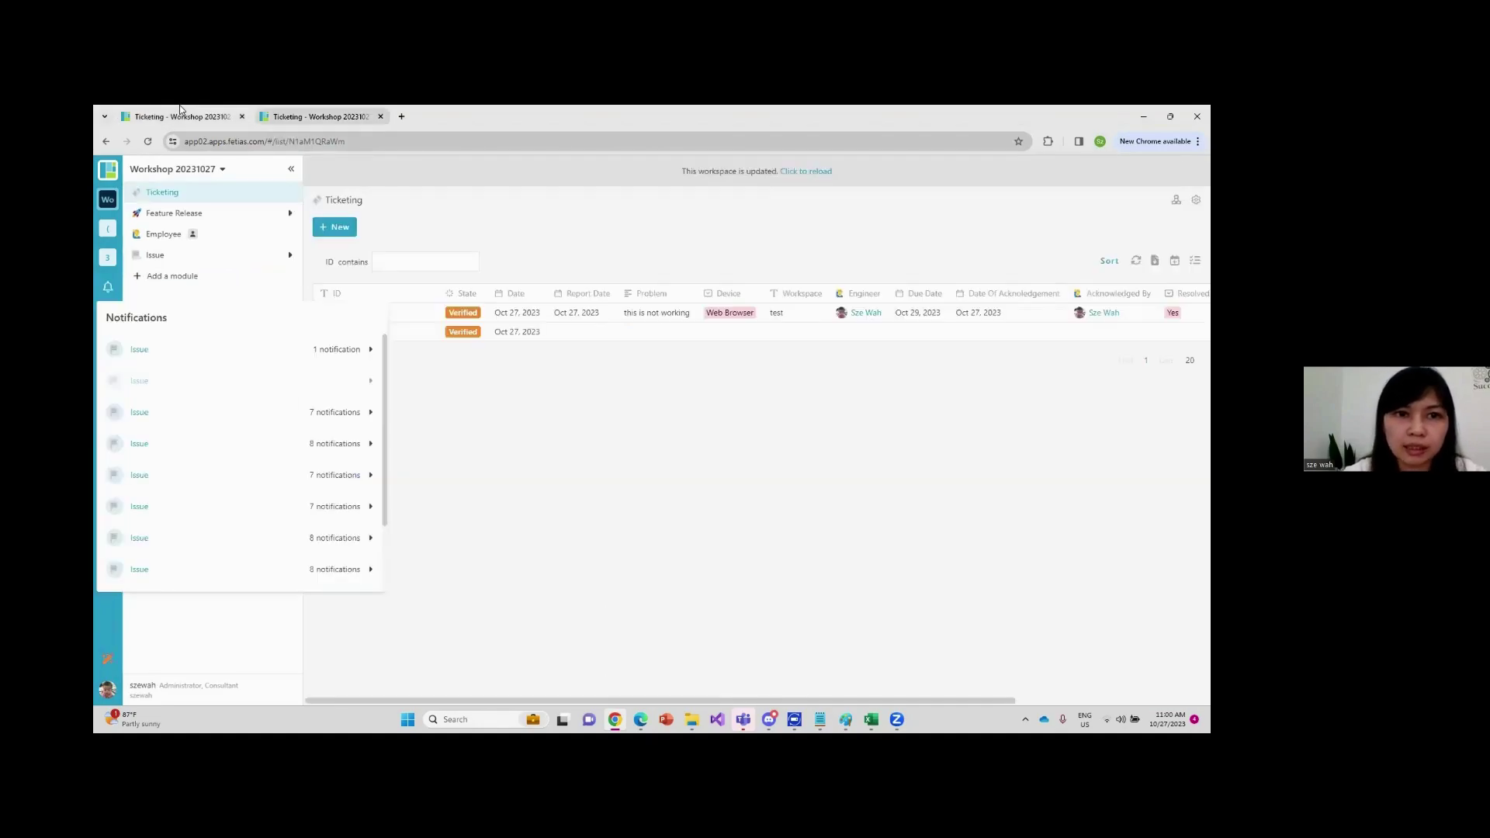
click(334, 227)
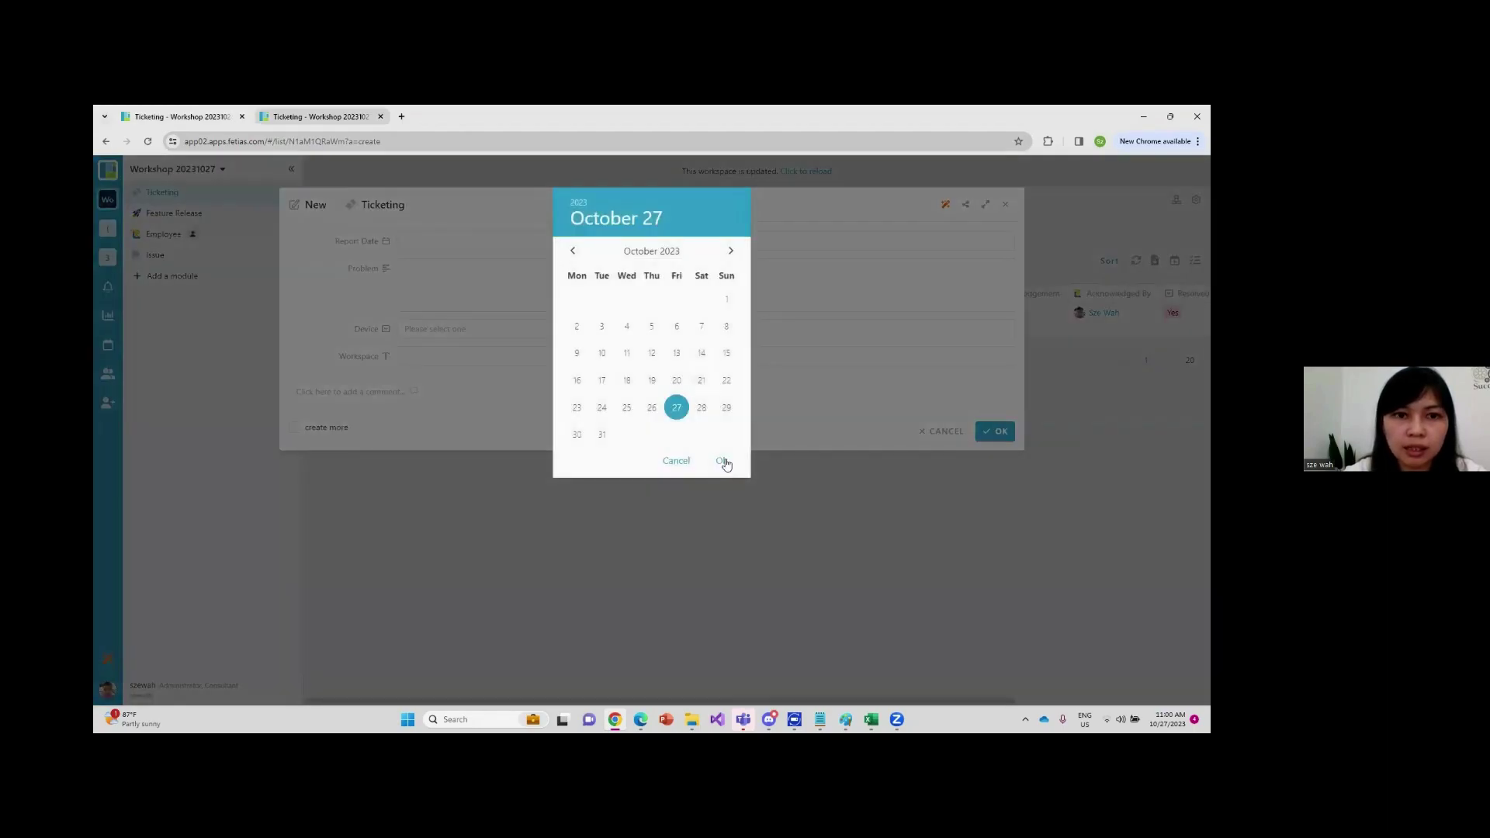
click(725, 459)
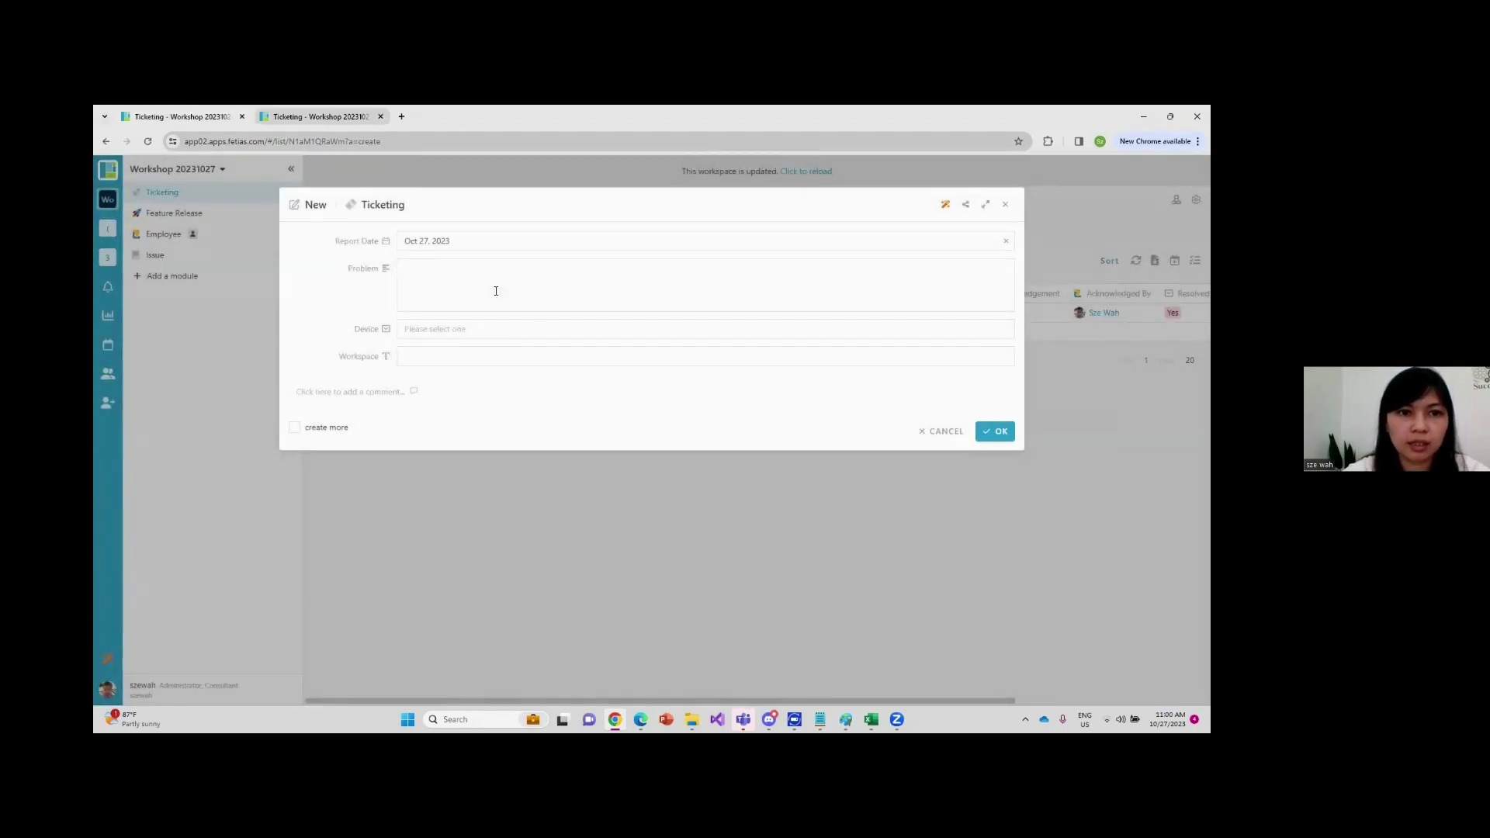
click(496, 290)
text(te)
click(458, 329)
click(452, 354)
click(455, 331)
click(447, 369)
click(468, 353)
text(te)
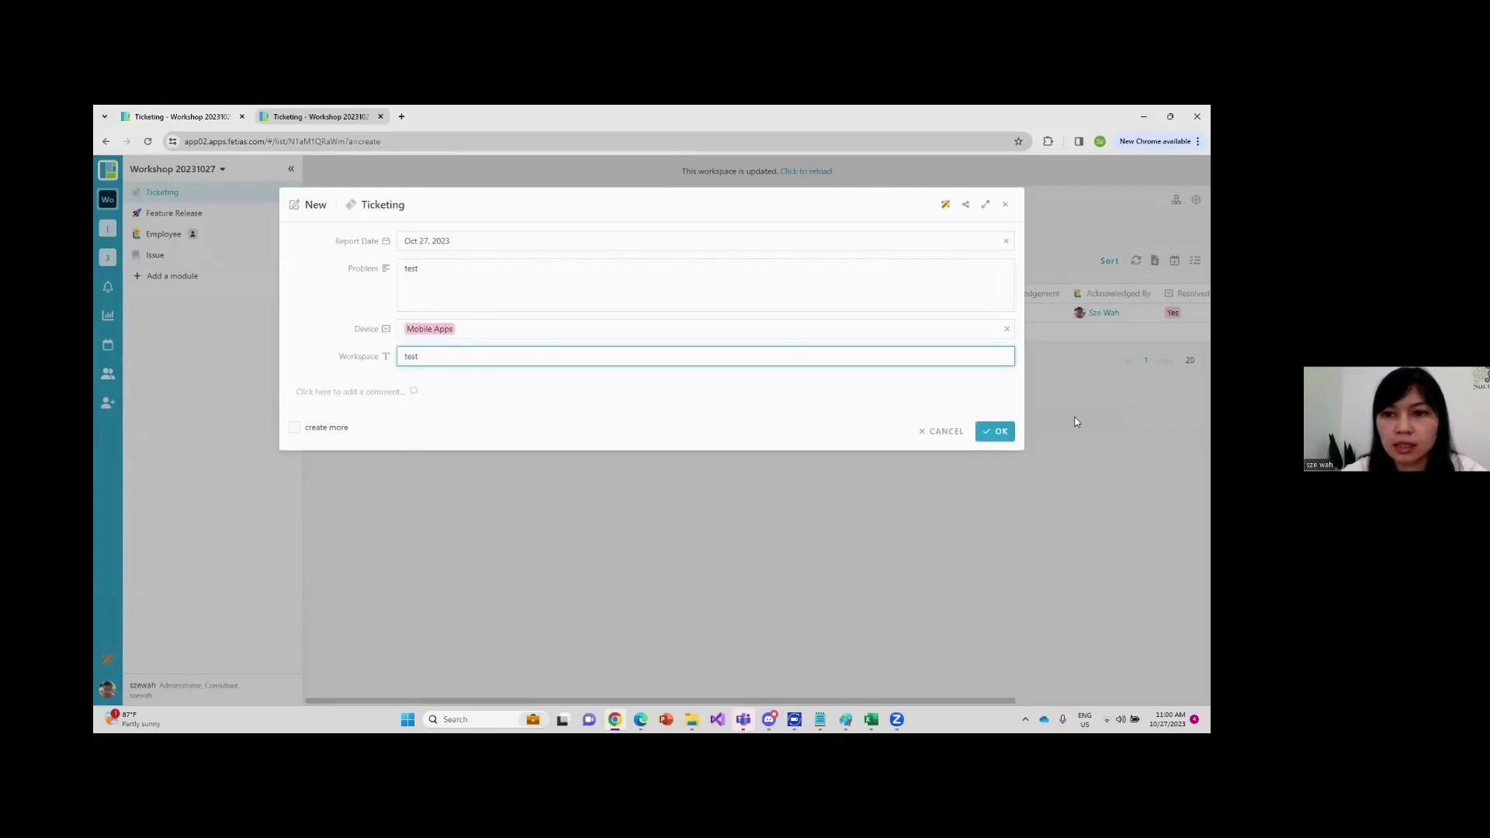
click(997, 431)
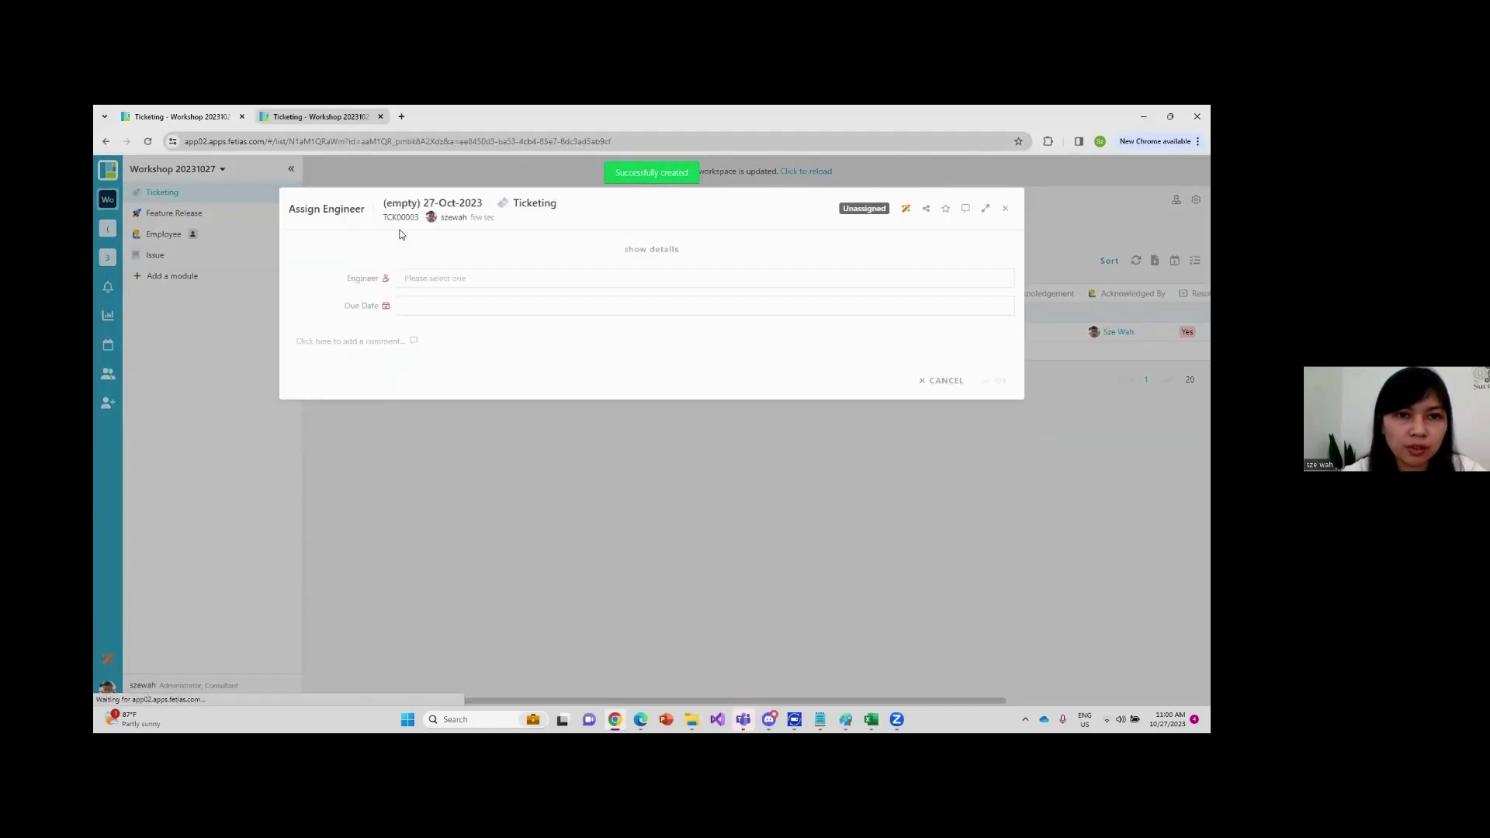
Assign an engineer to the new ticket with Due Date Oct 31, 2023, and submit the assignment
click(433, 285)
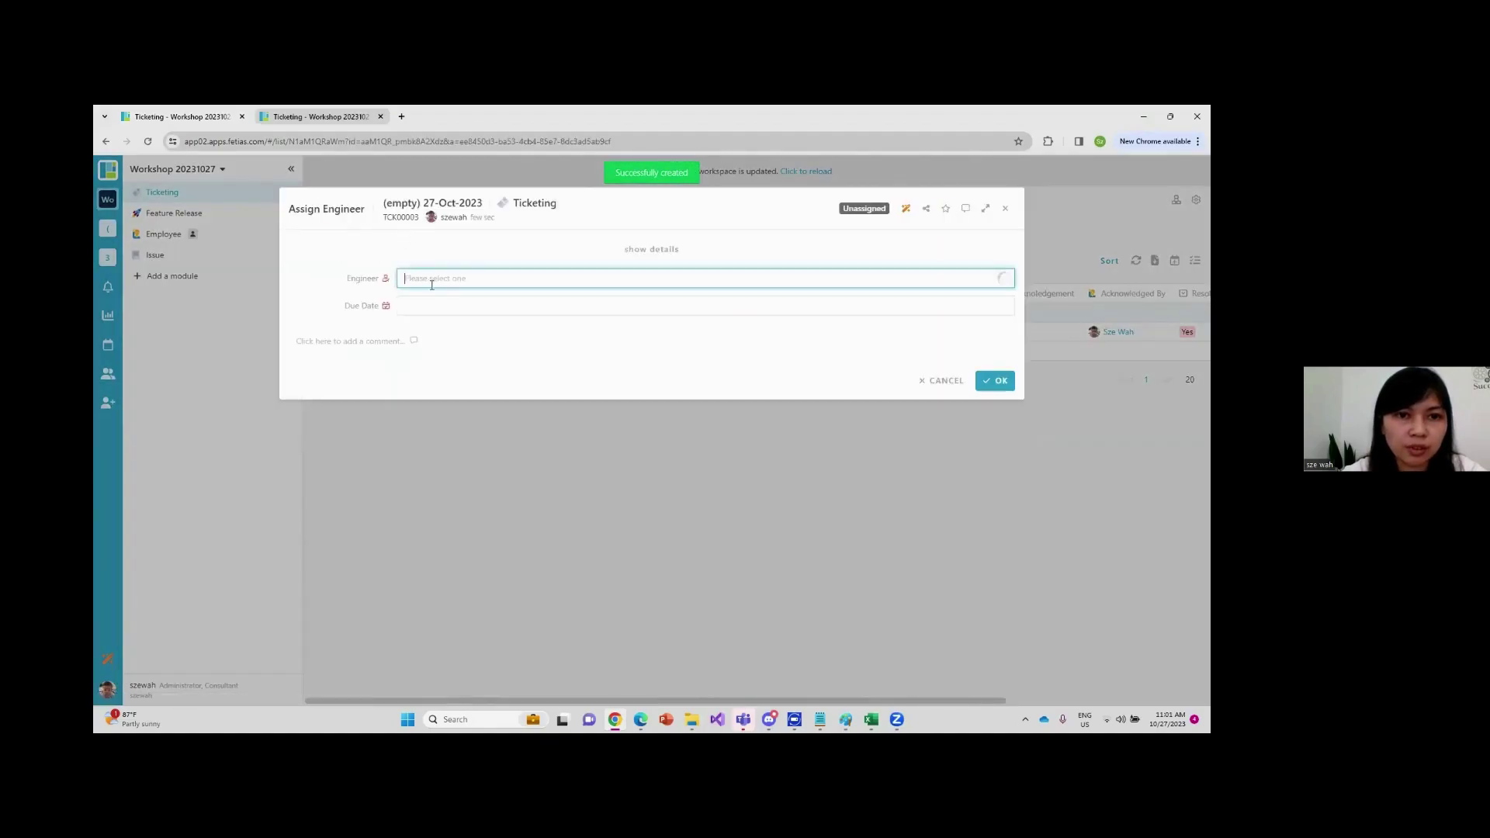
text(sze)
click(433, 302)
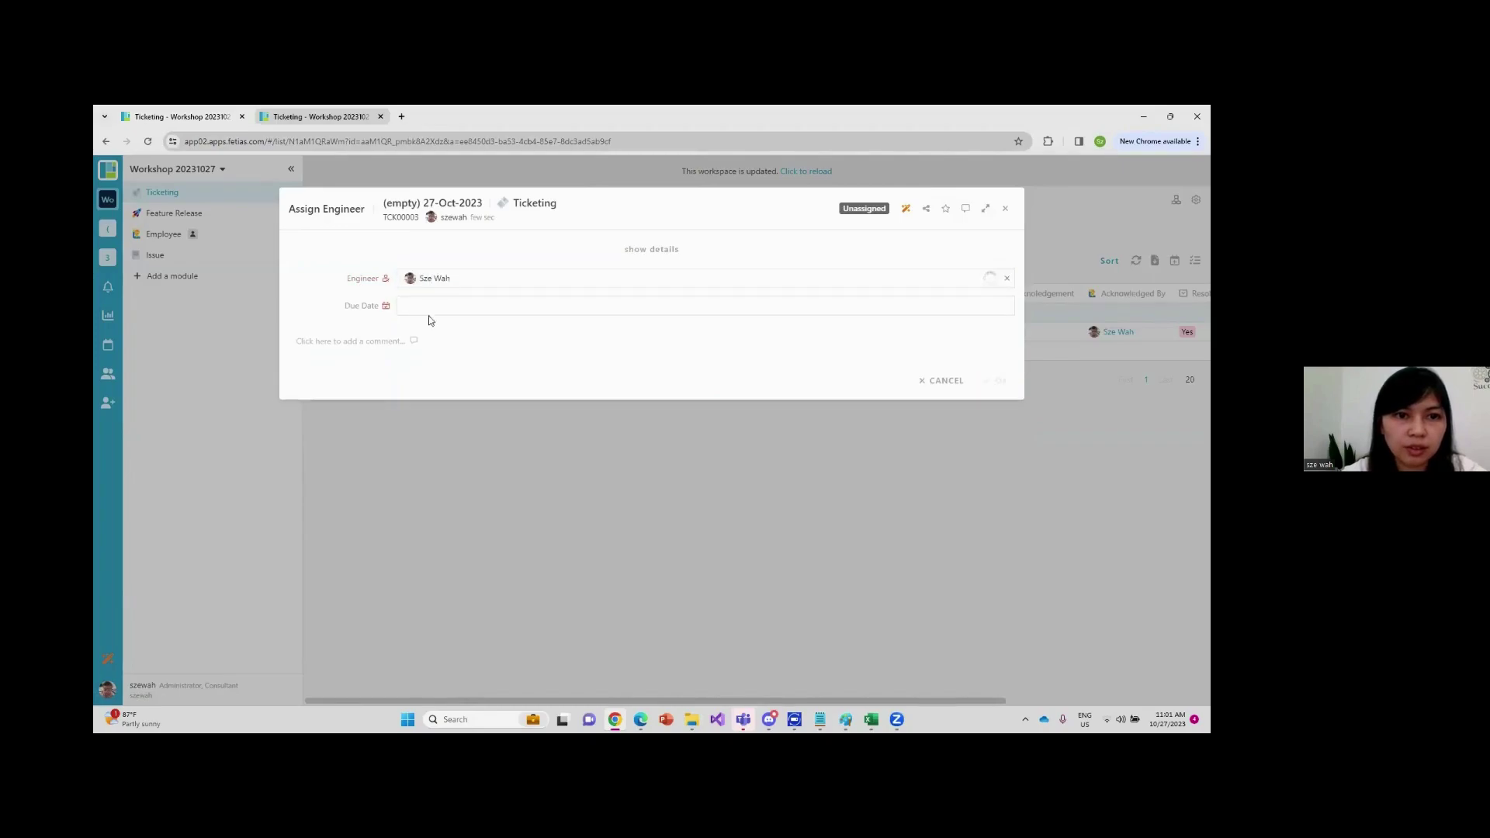
click(438, 307)
click(602, 434)
click(722, 462)
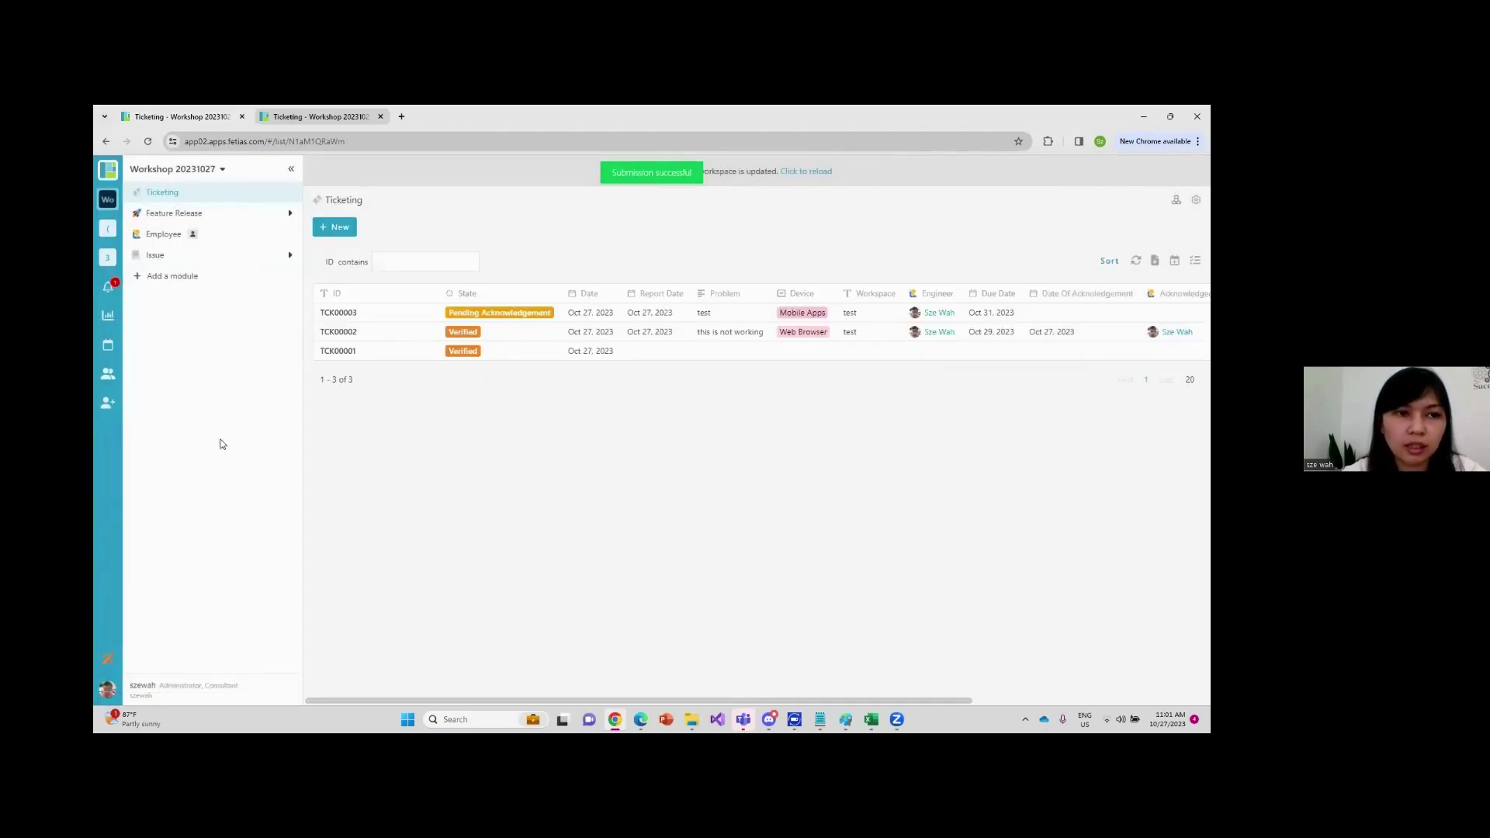
Check the live app's Notifications for the new task and open the ticket from it
click(109, 291)
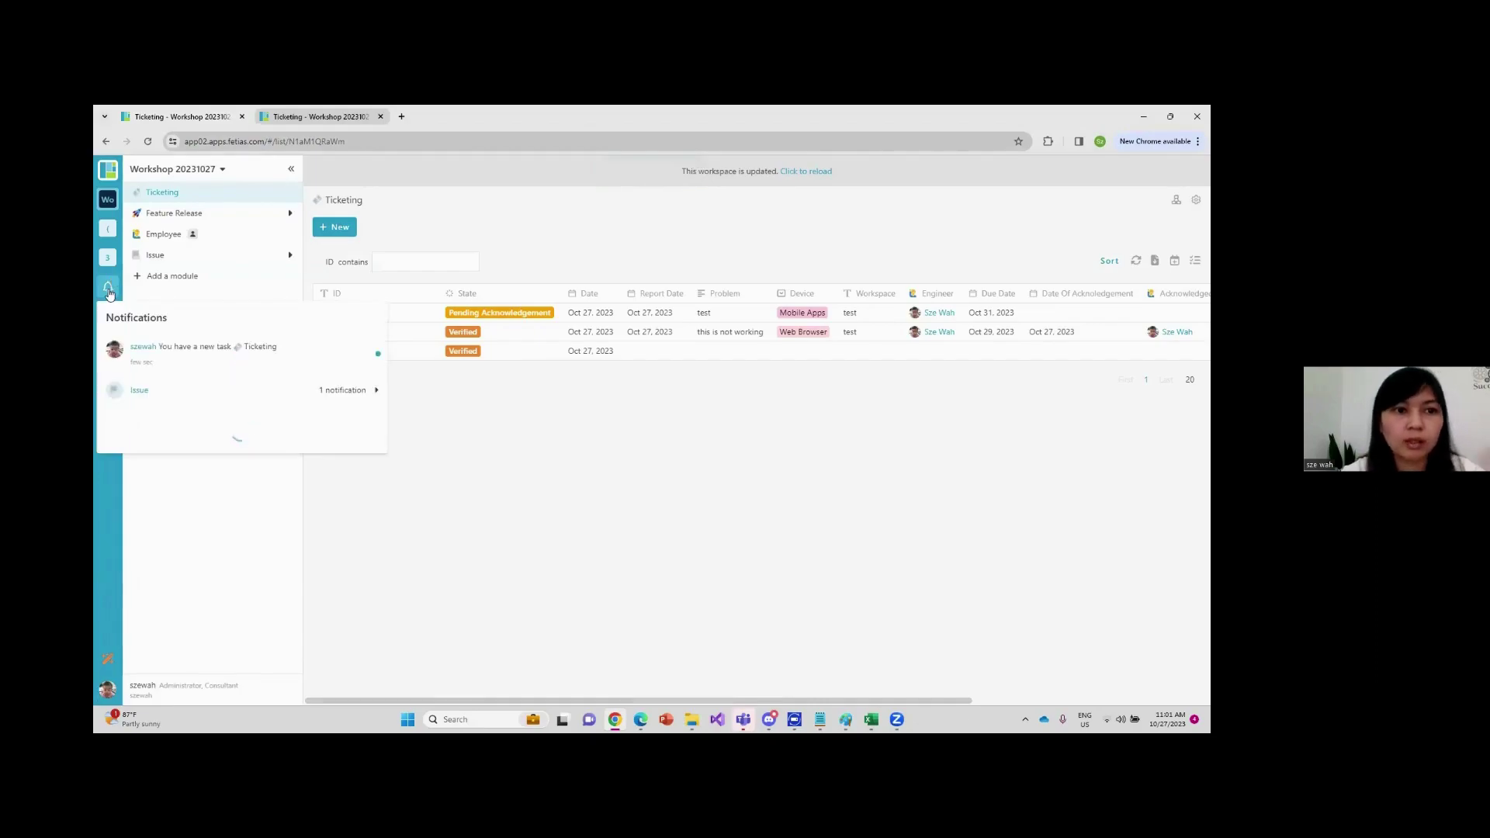
click(217, 344)
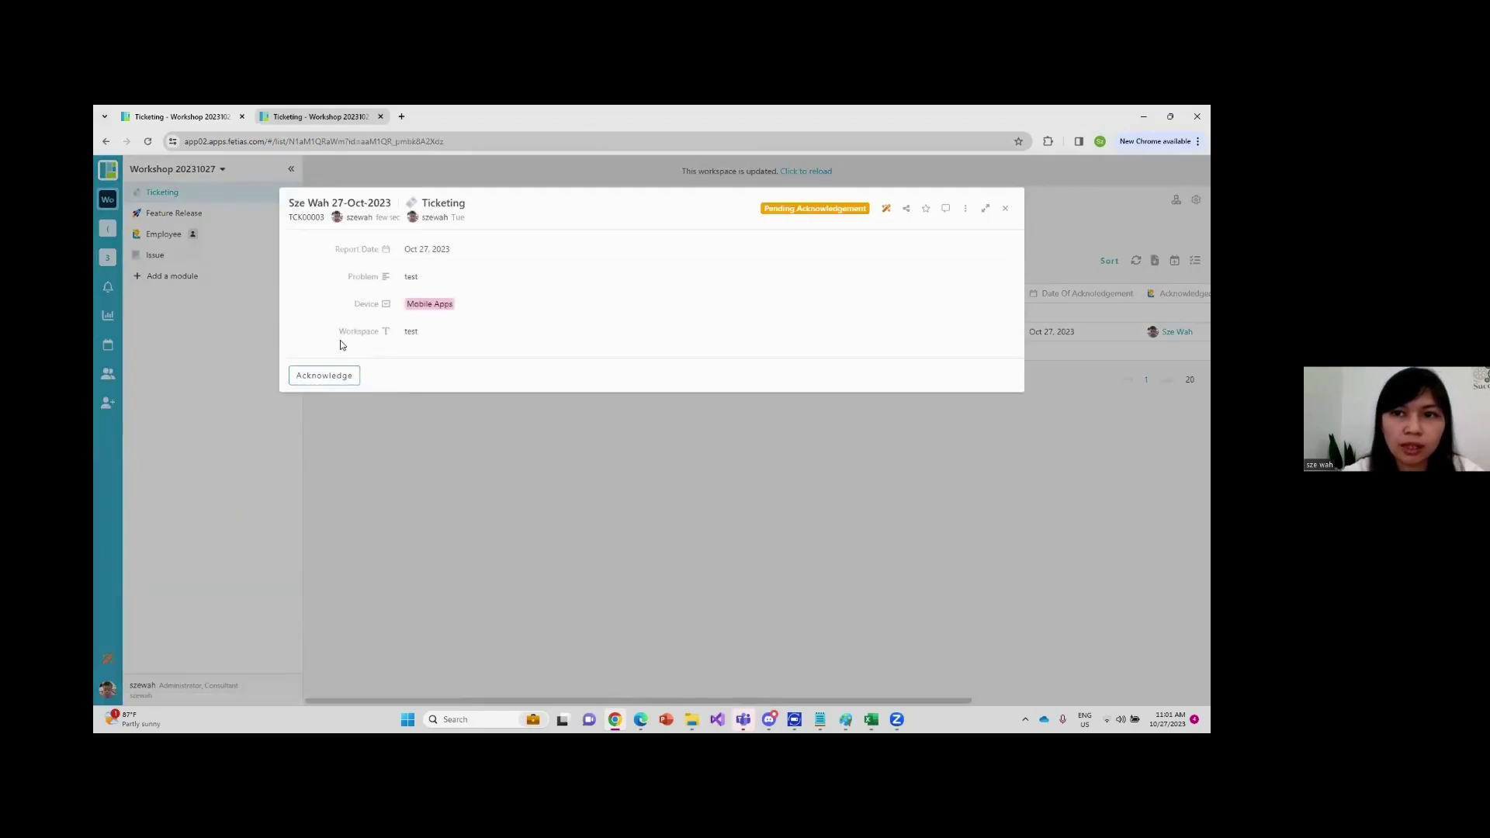
click(113, 290)
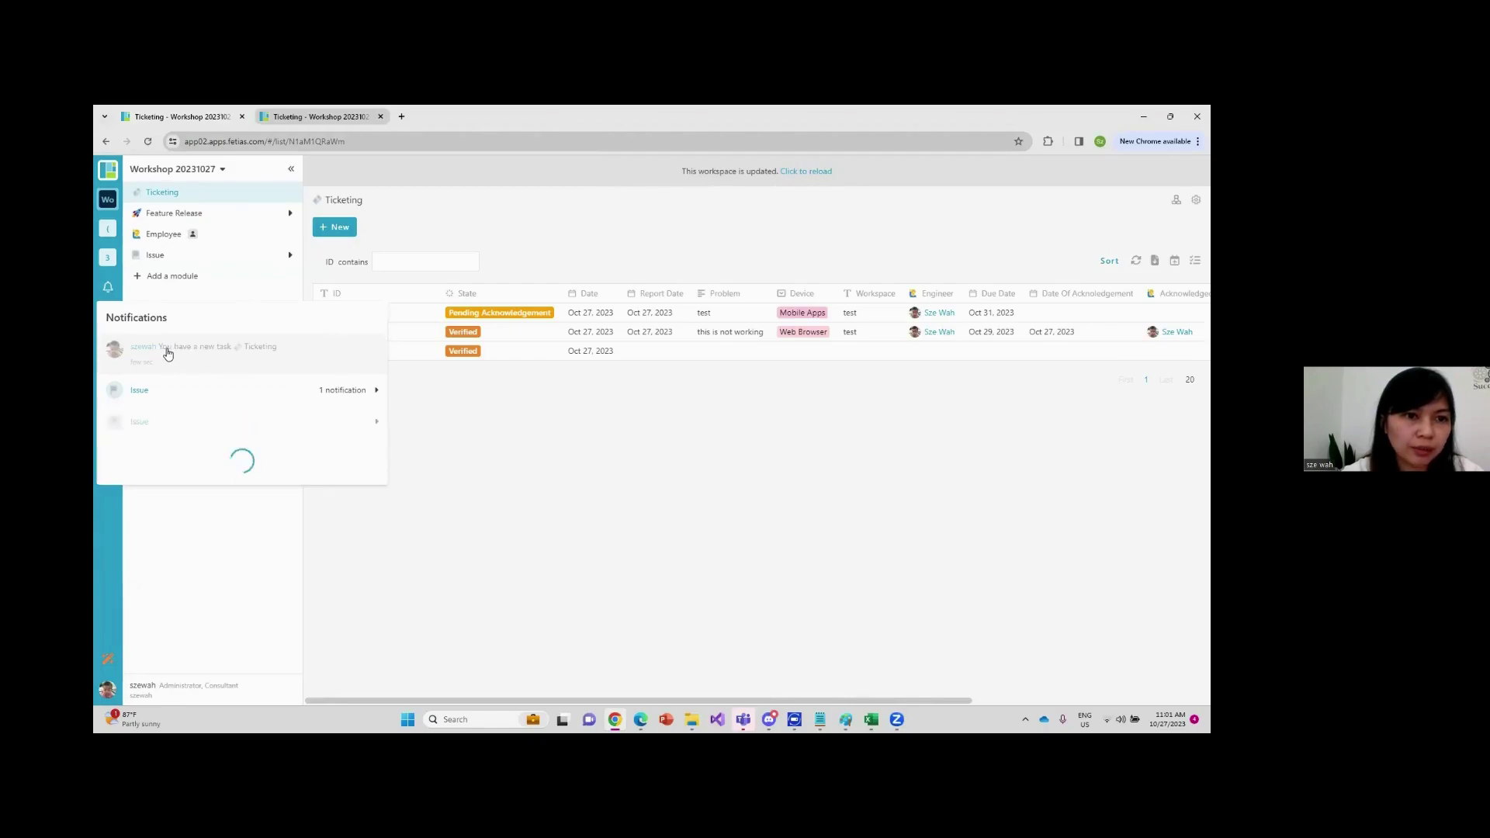
click(238, 356)
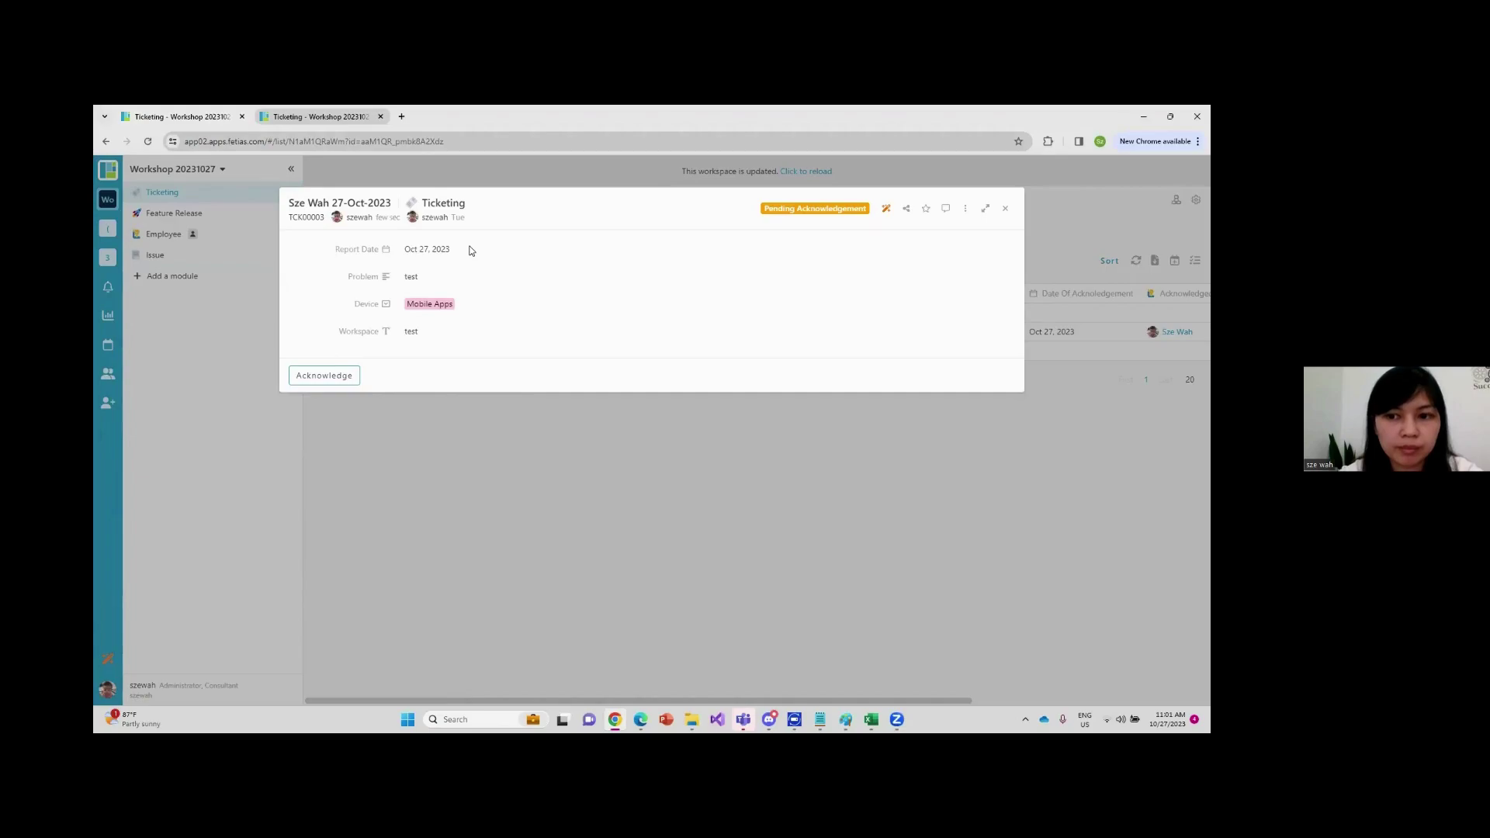
Review the Ticketing module in Studio and check the List topic in the Paint outline
click(333, 116)
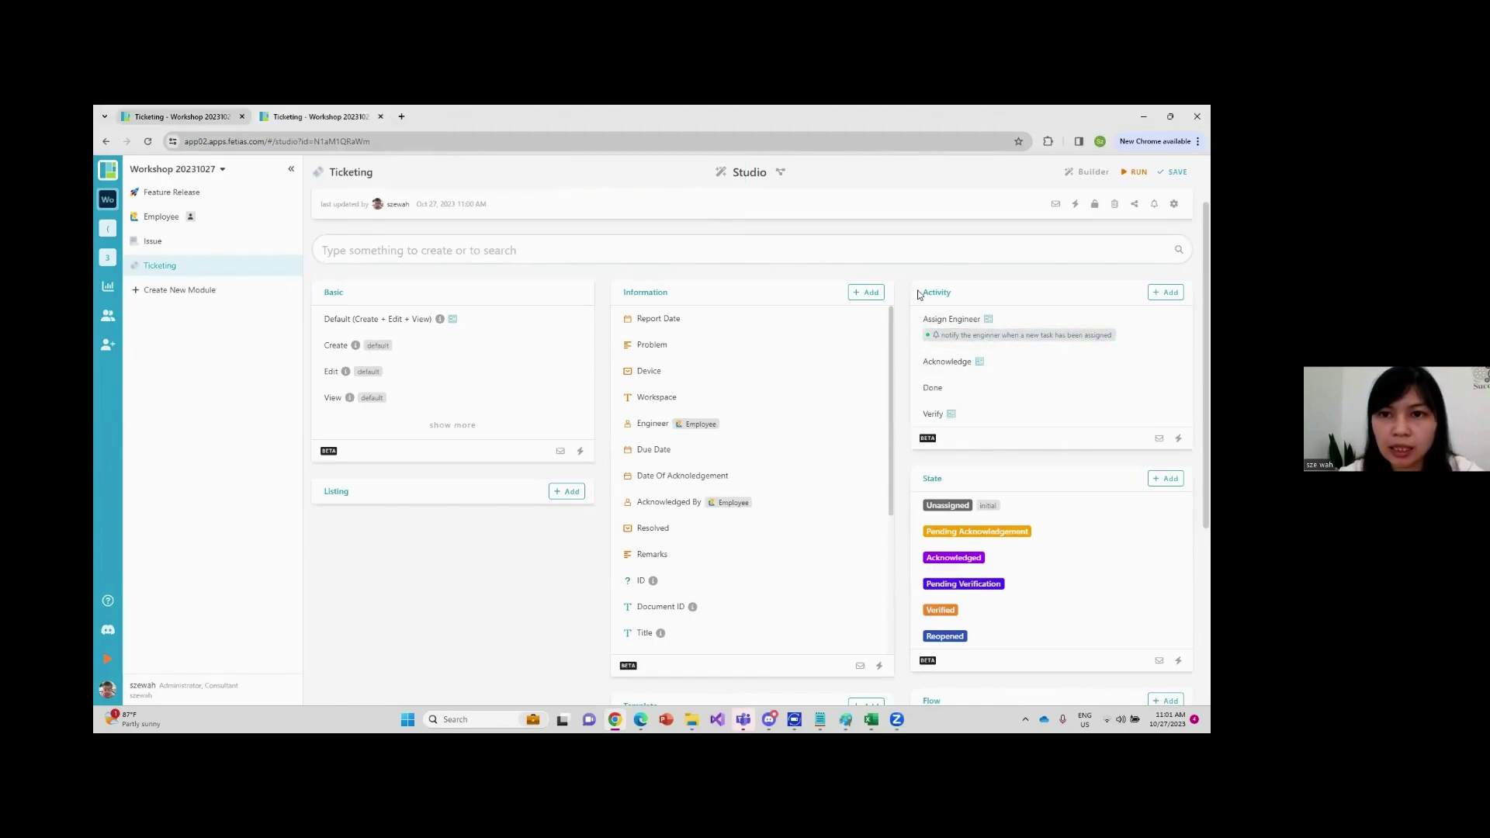
scroll(1035, 463, down, 2)
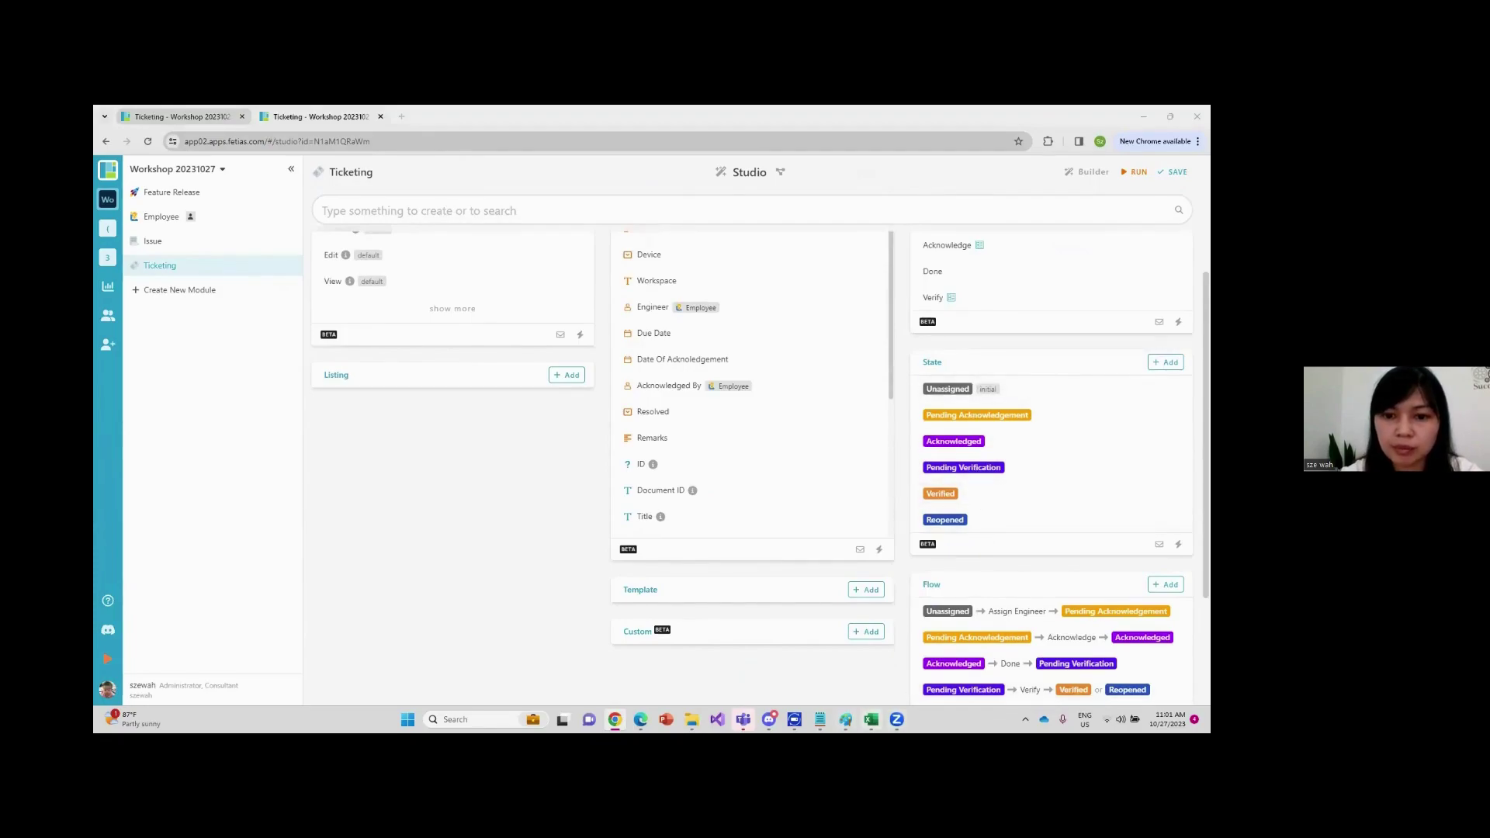
click(845, 719)
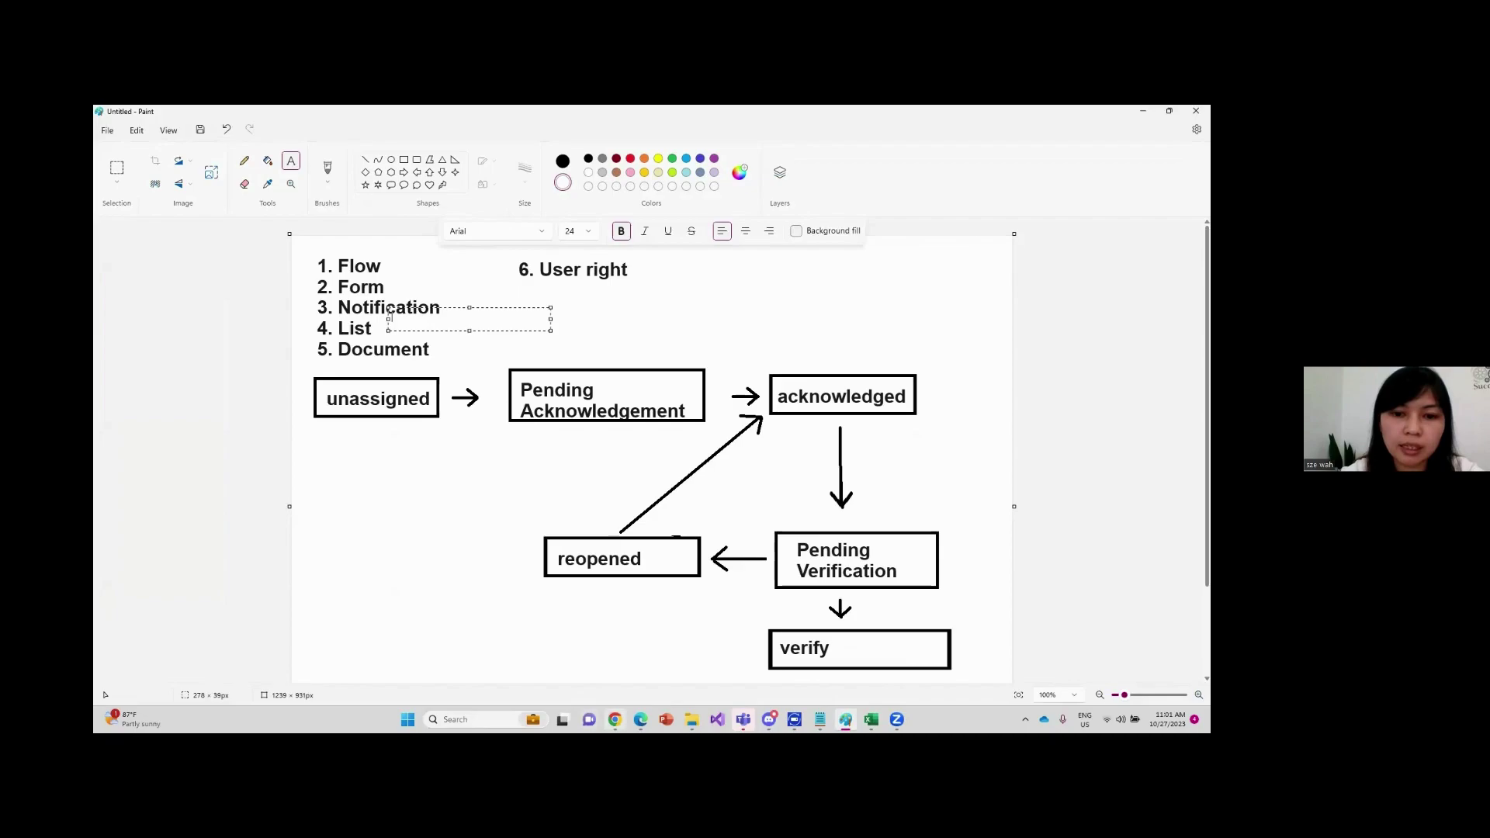
click(615, 719)
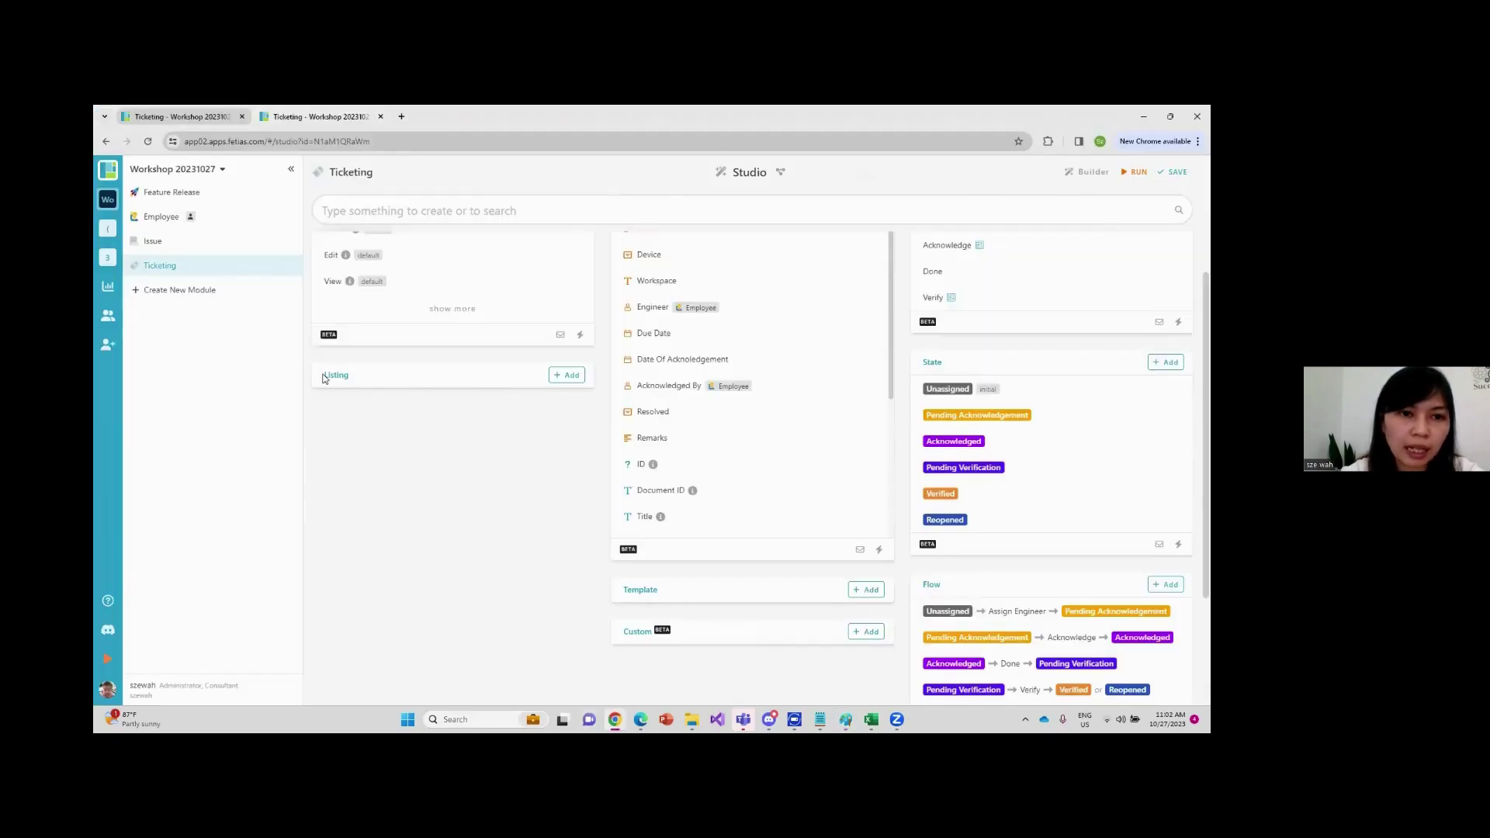
Reload the updated workspace in the live app and examine the Ticketing list's columns alongside the Listing section in Studio
click(201, 121)
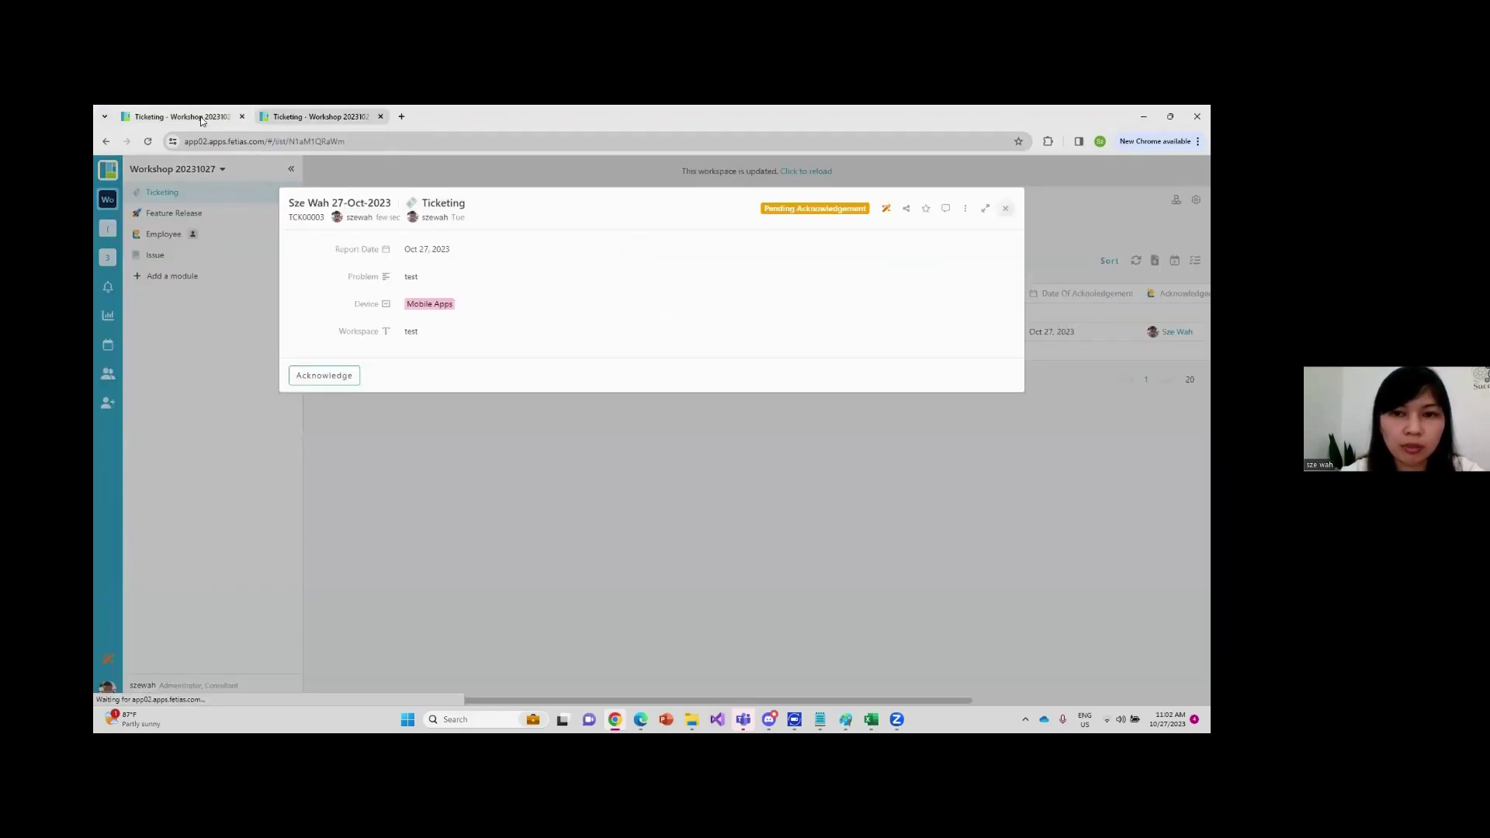
click(1091, 315)
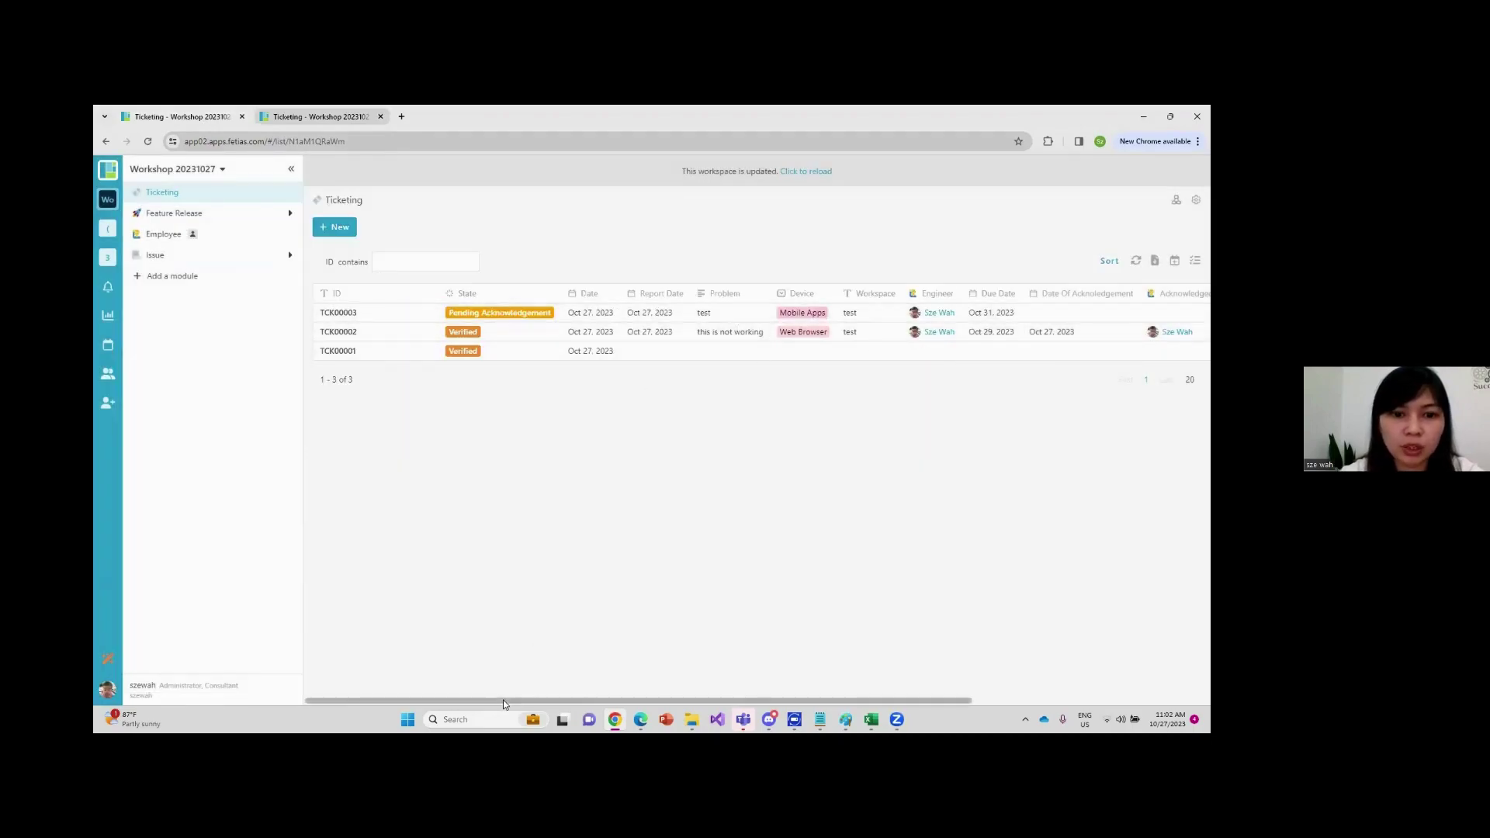
drag(514, 700, 922, 684)
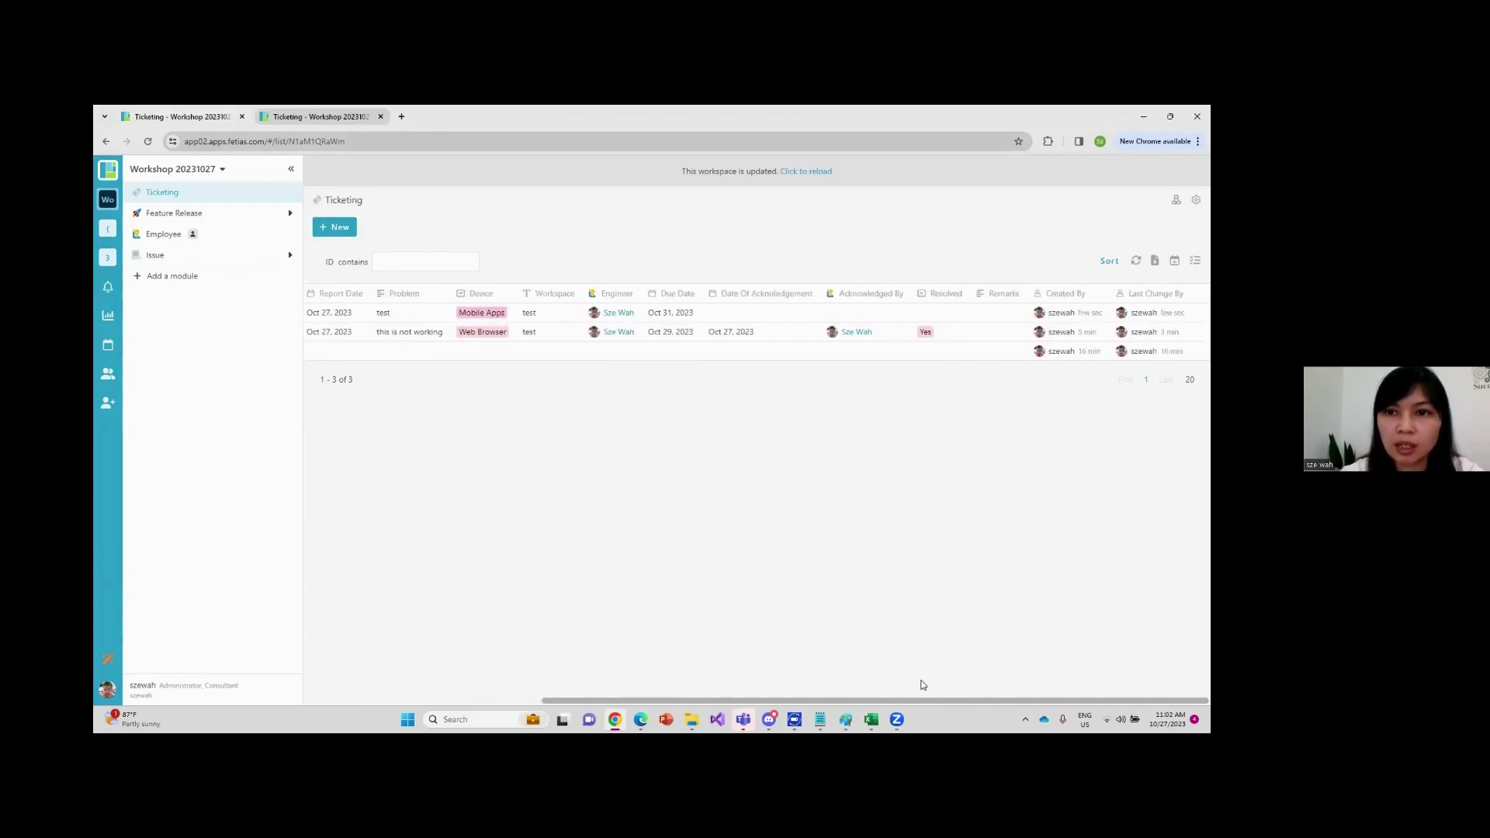
drag(740, 698, 497, 697)
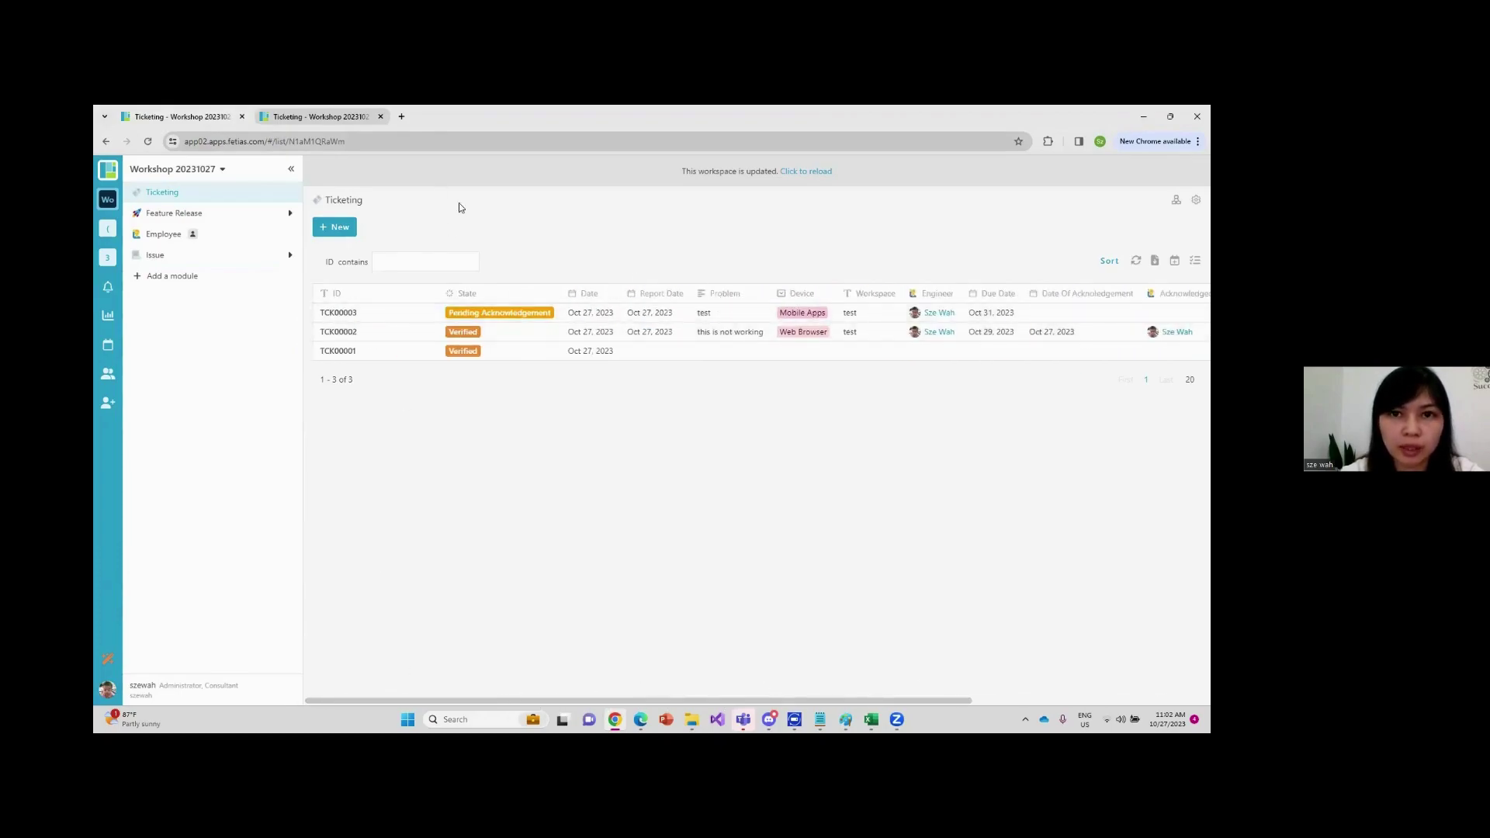
click(819, 172)
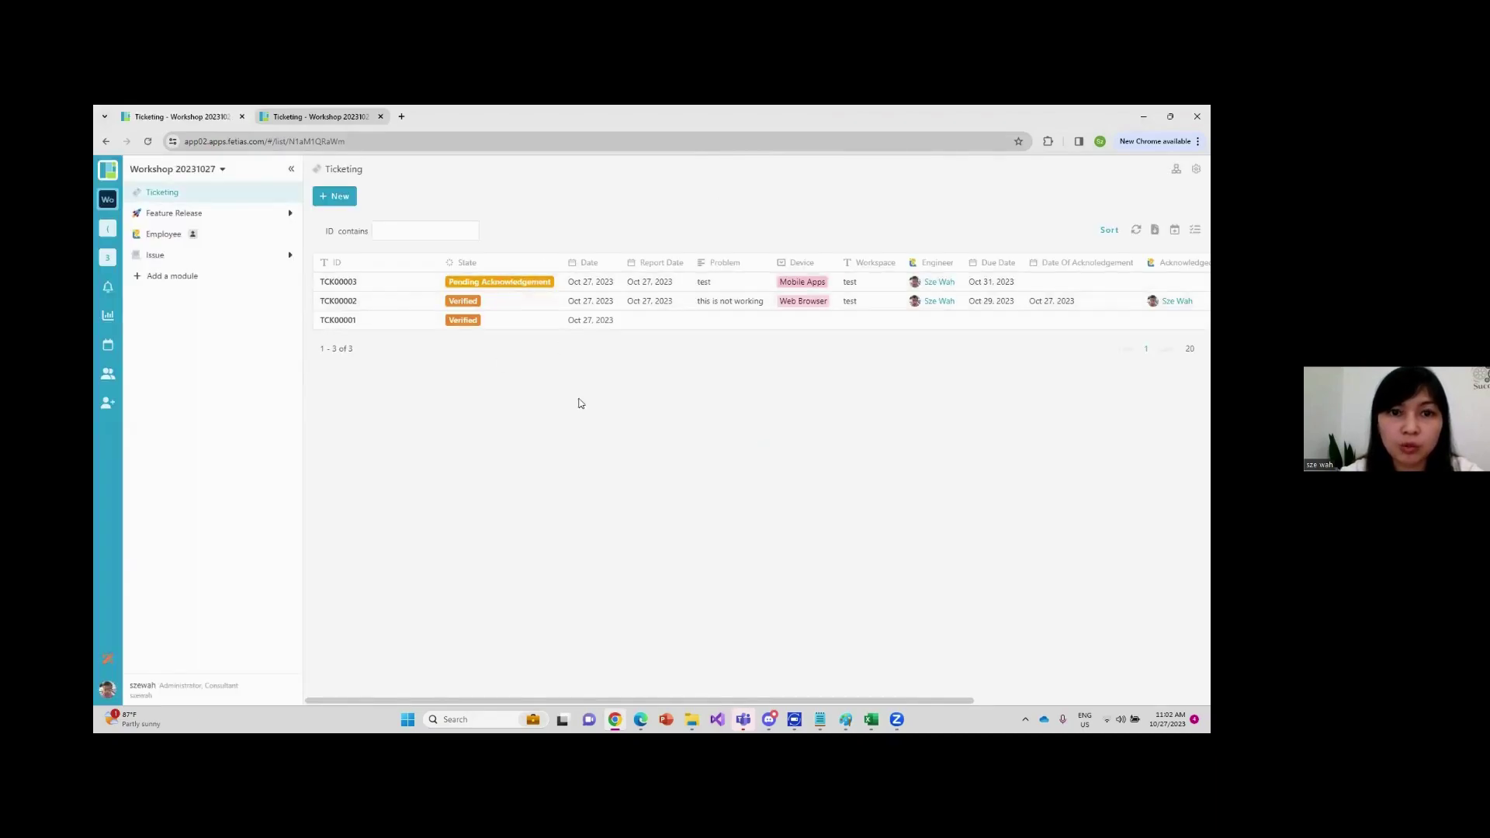
drag(618, 703, 918, 652)
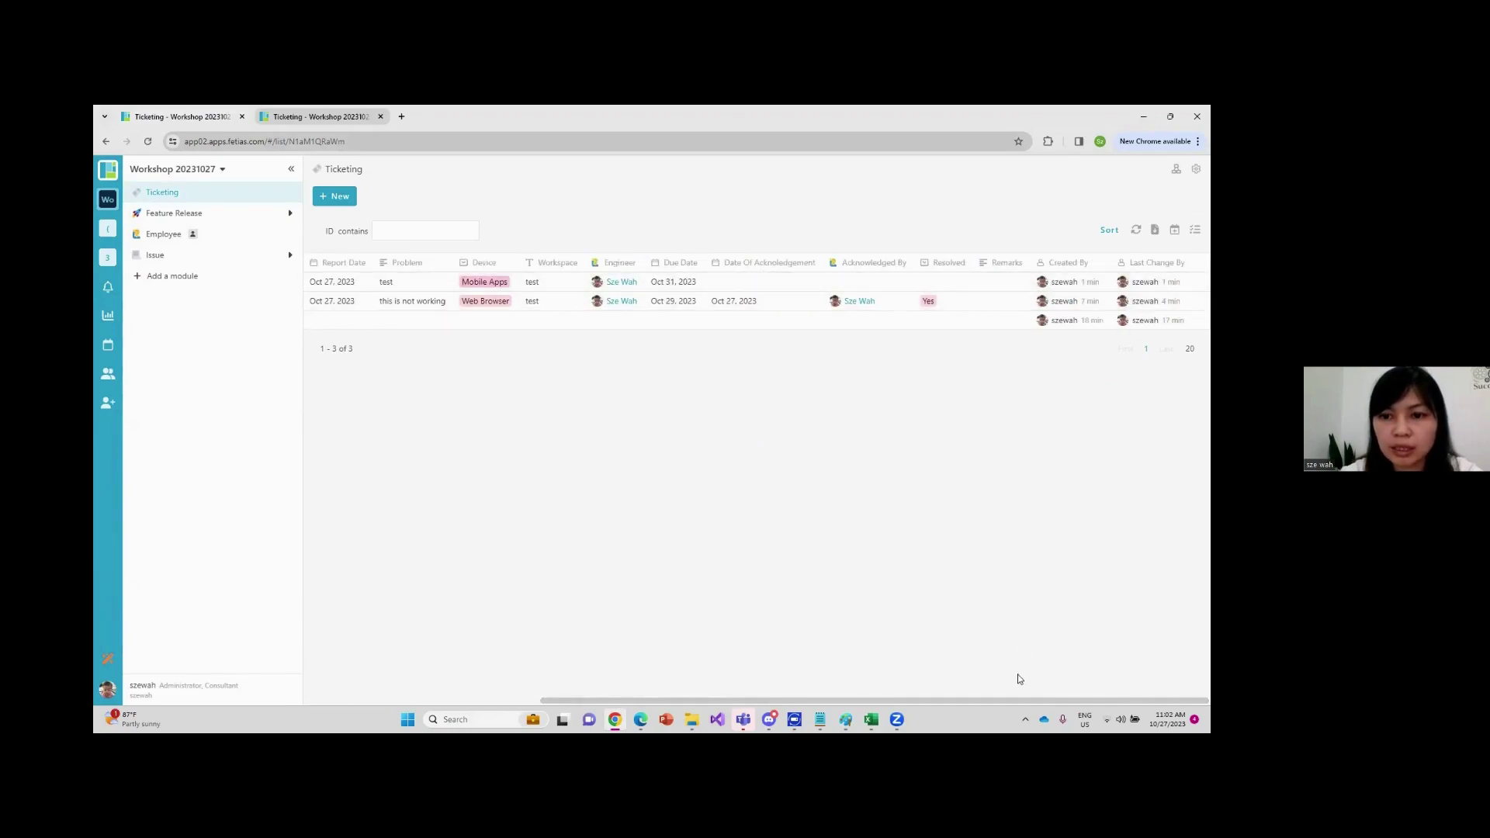
drag(1029, 701, 512, 684)
click(342, 121)
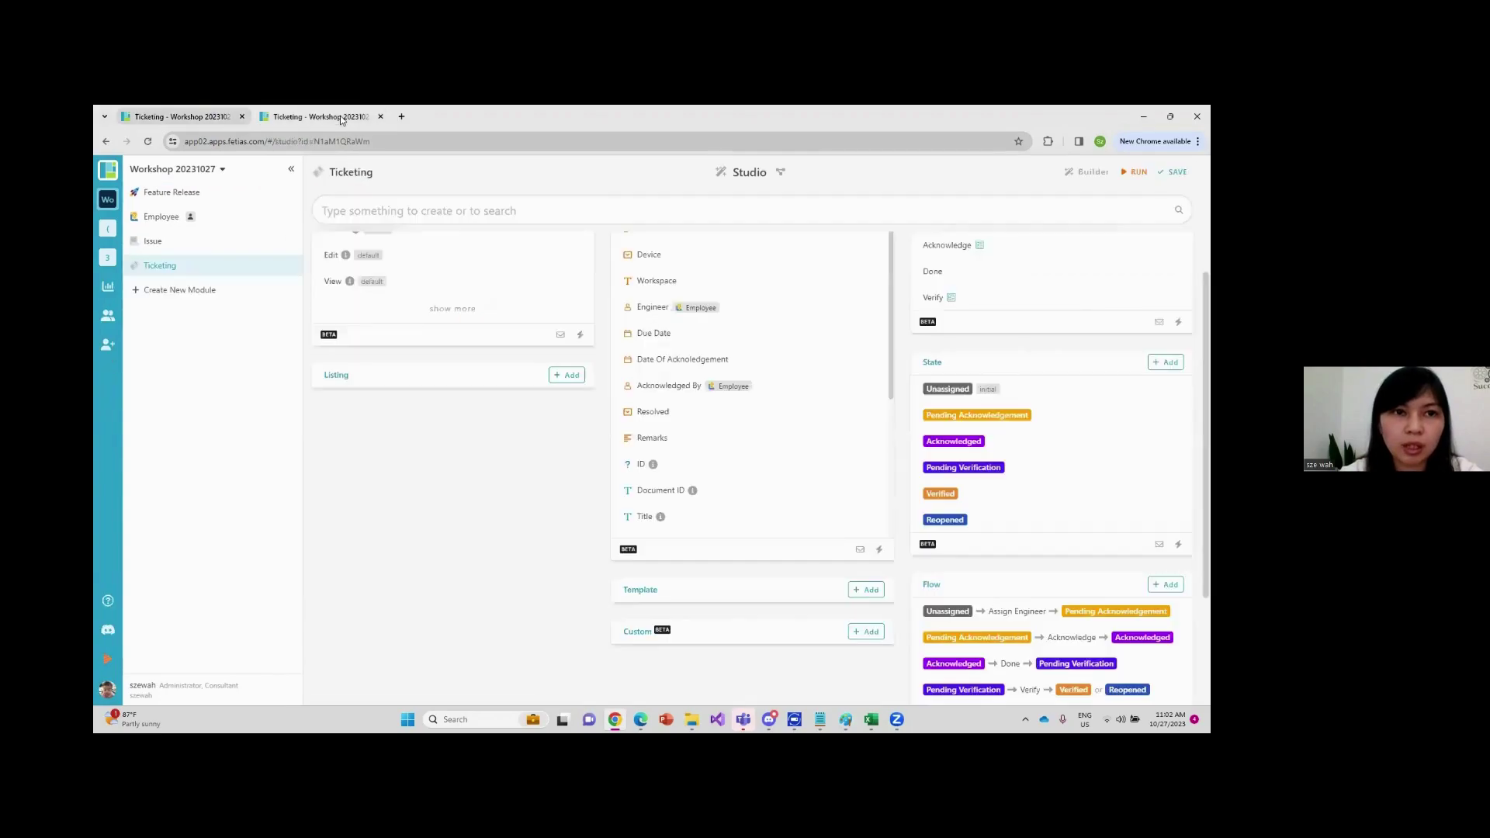
scroll(490, 531, up, 1)
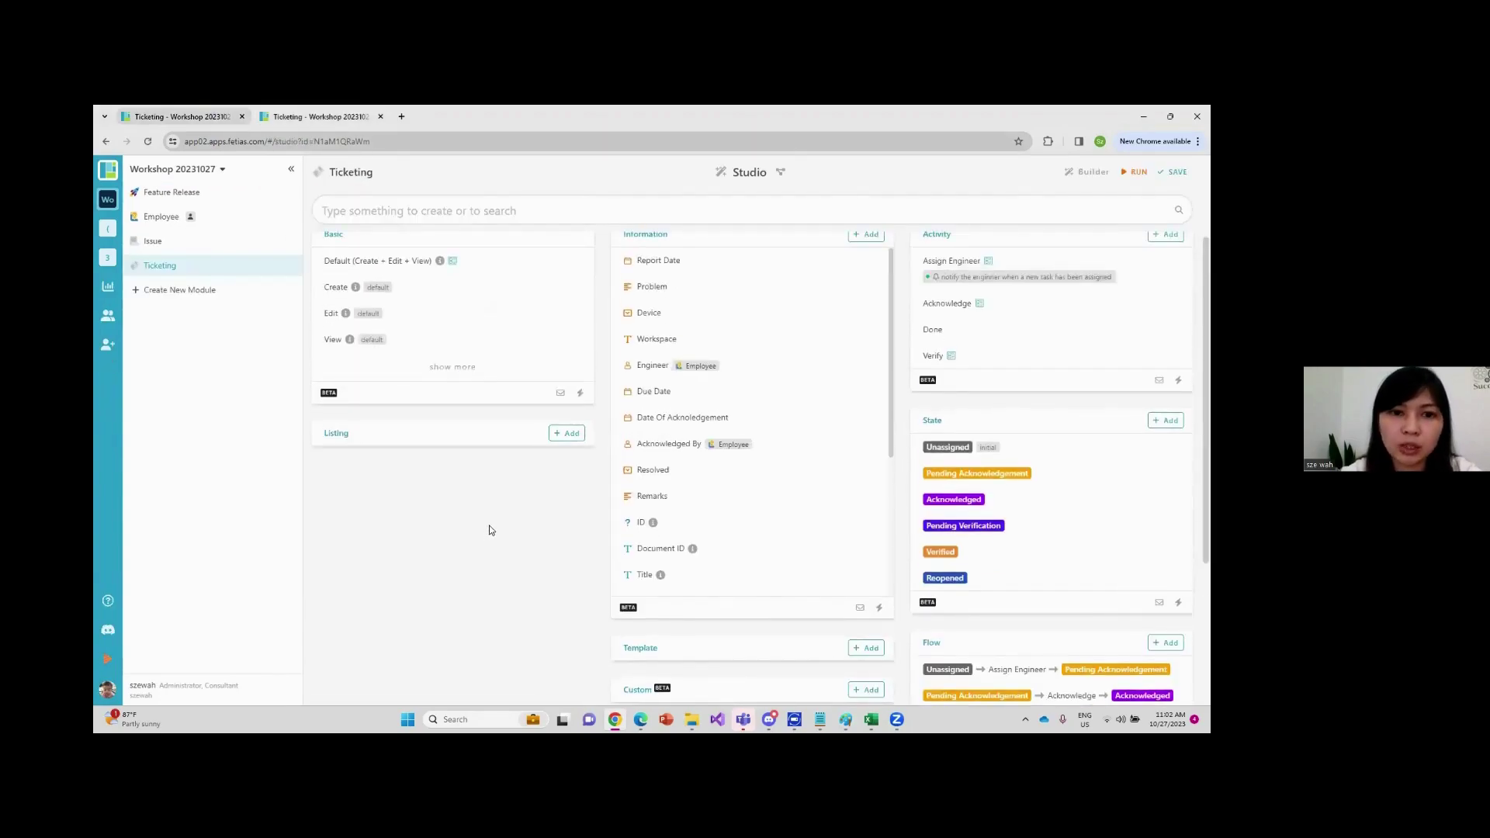
click(169, 115)
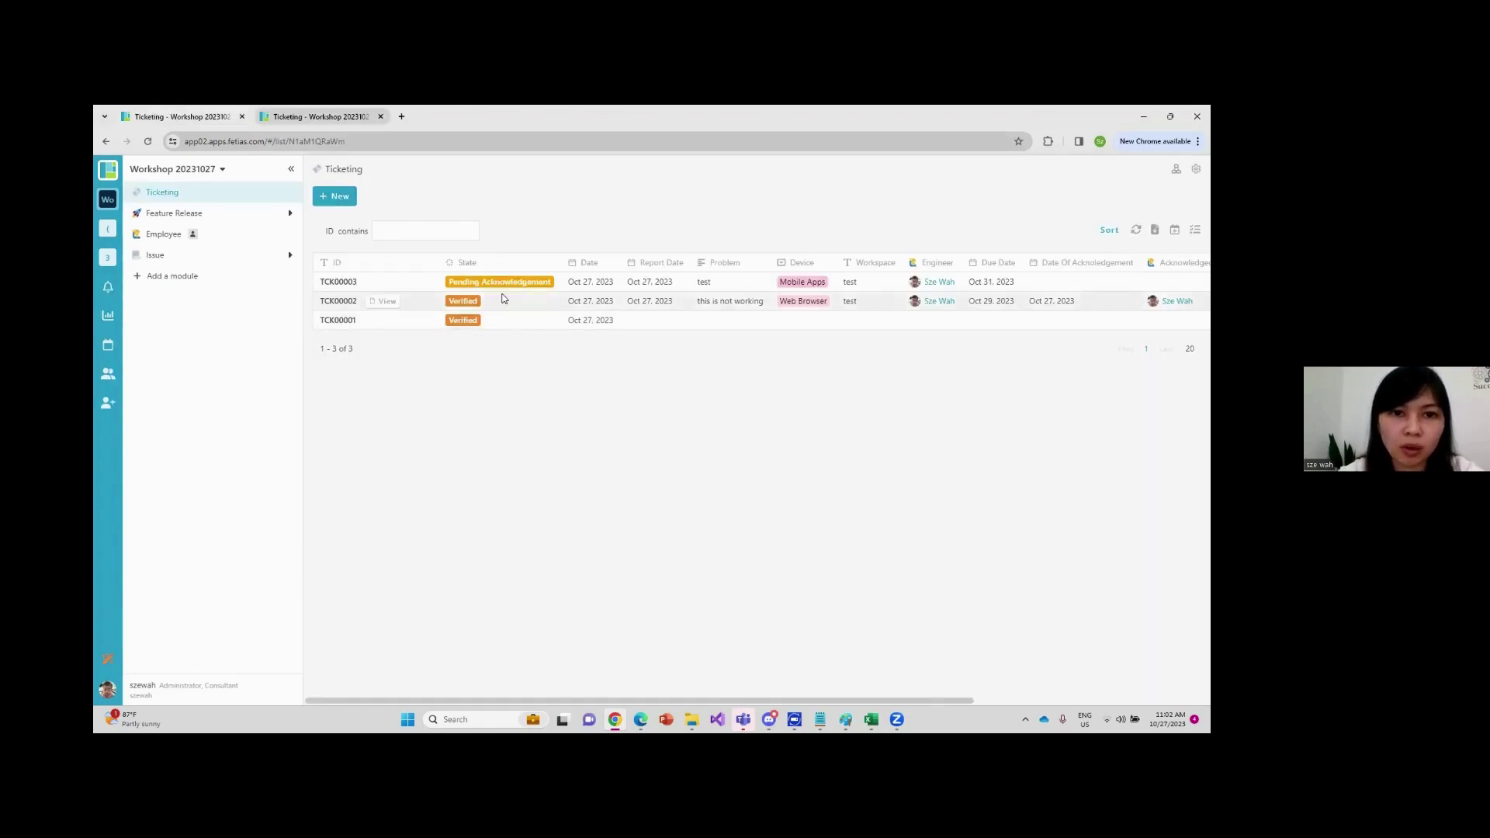
Start a new listing for the Ticketing module in Studio and set its list design columns to ID and State
click(306, 117)
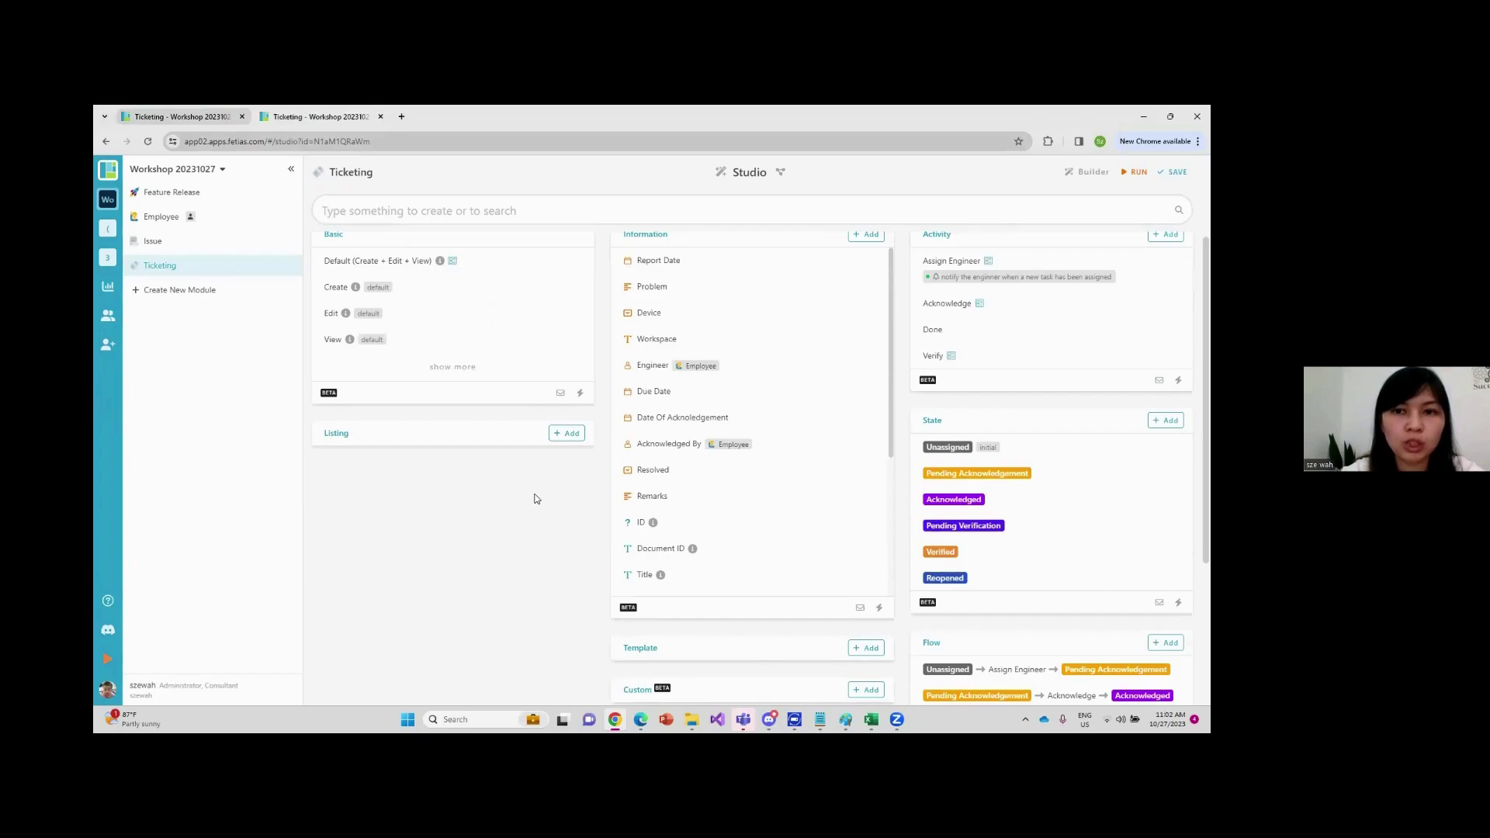
click(567, 433)
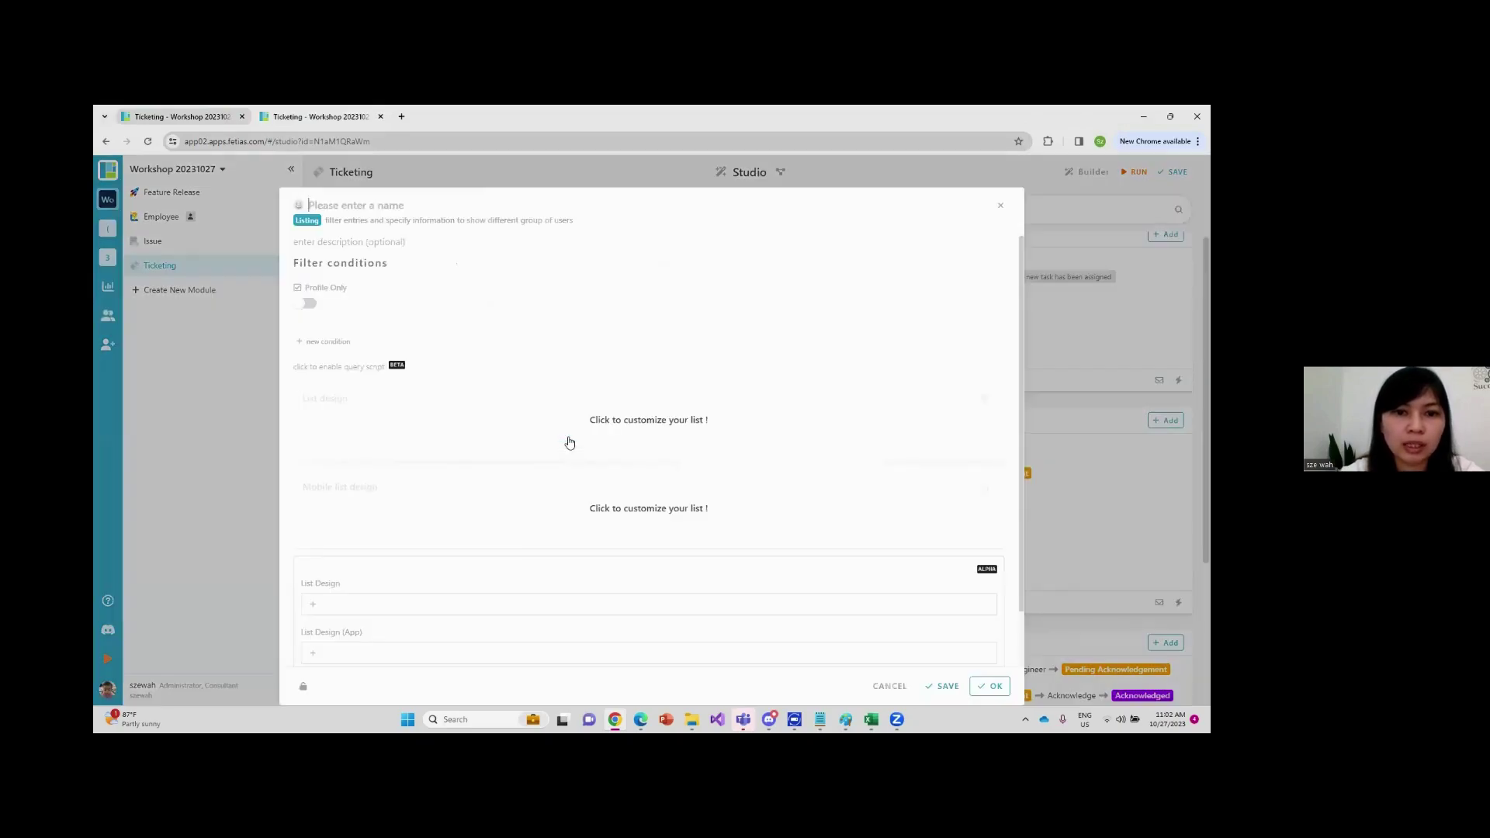
click(620, 427)
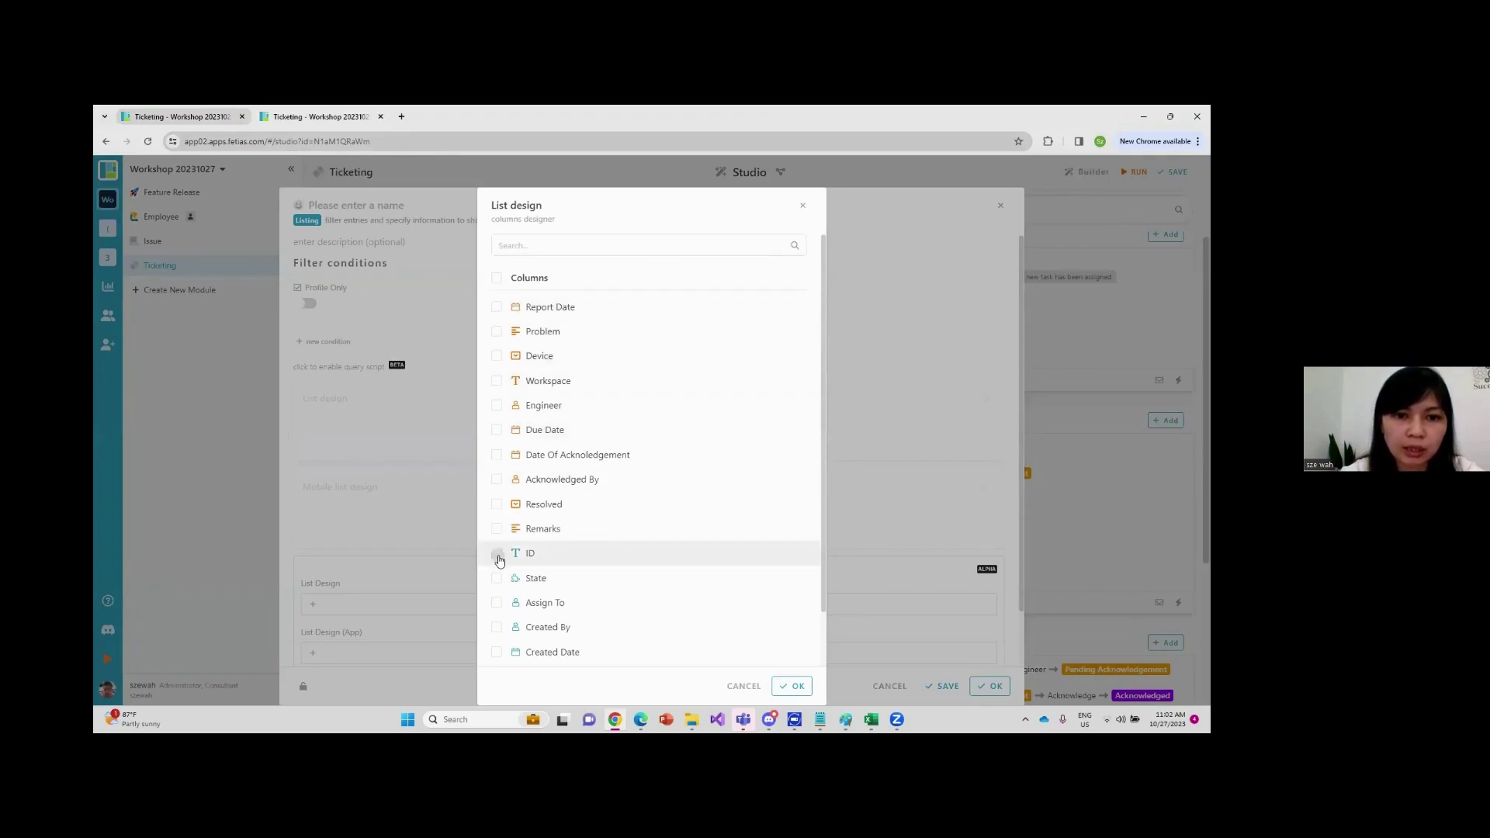
click(497, 554)
click(497, 578)
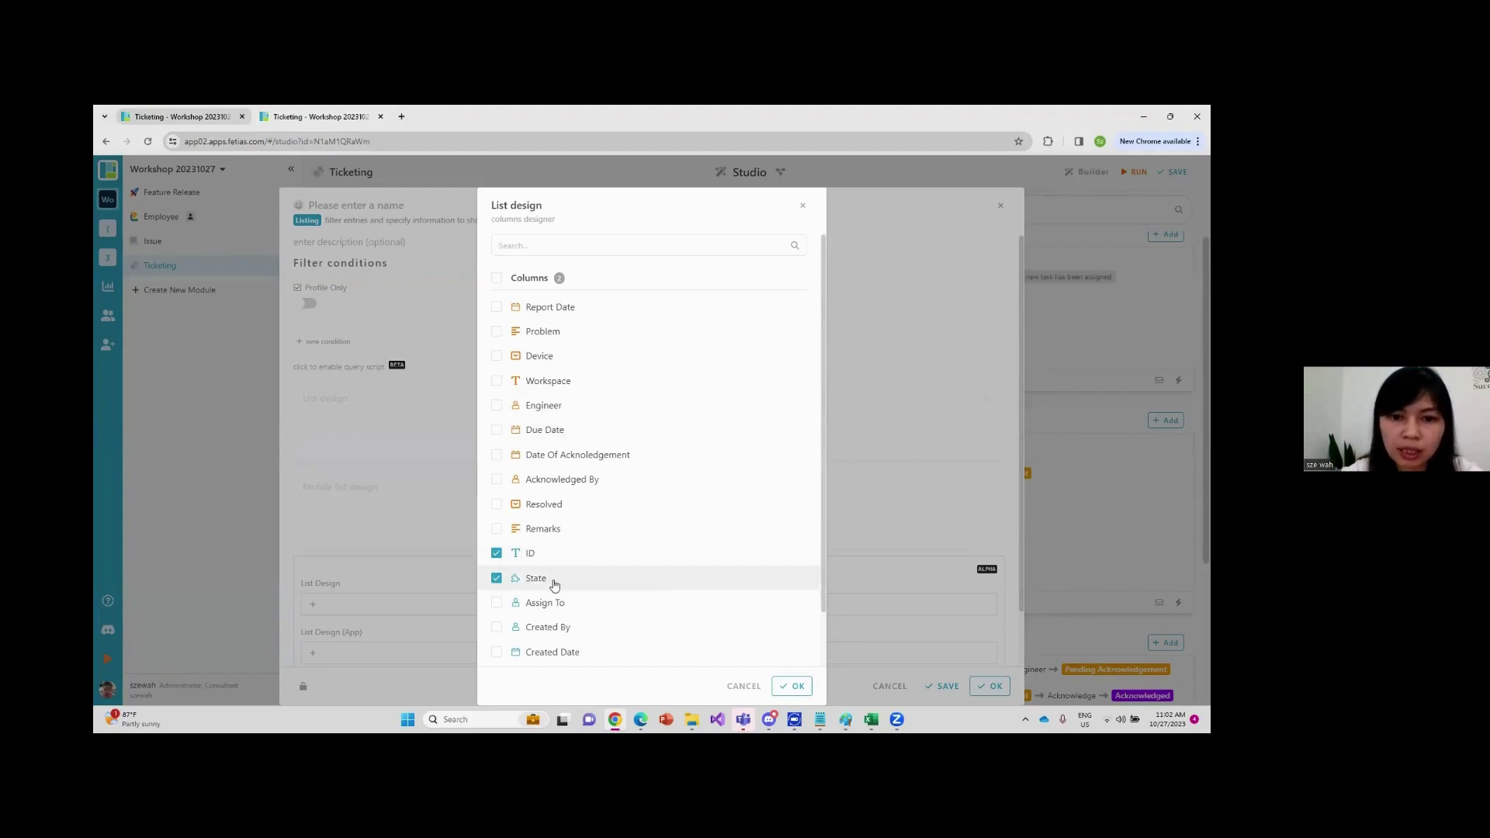
click(792, 686)
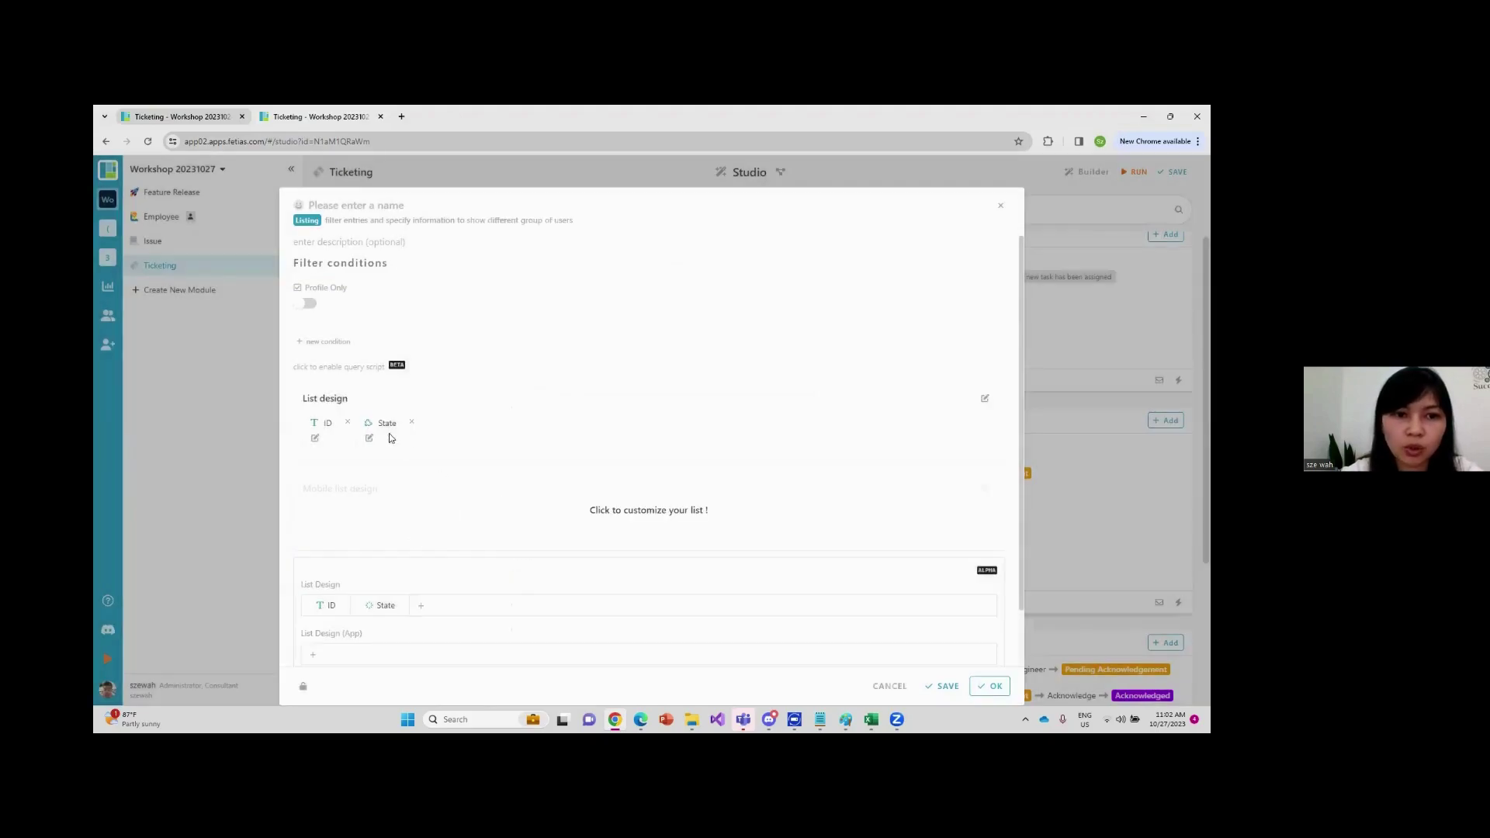
Add the Report Date, Problem, Device and Workspace columns to the new listing's list design
click(985, 398)
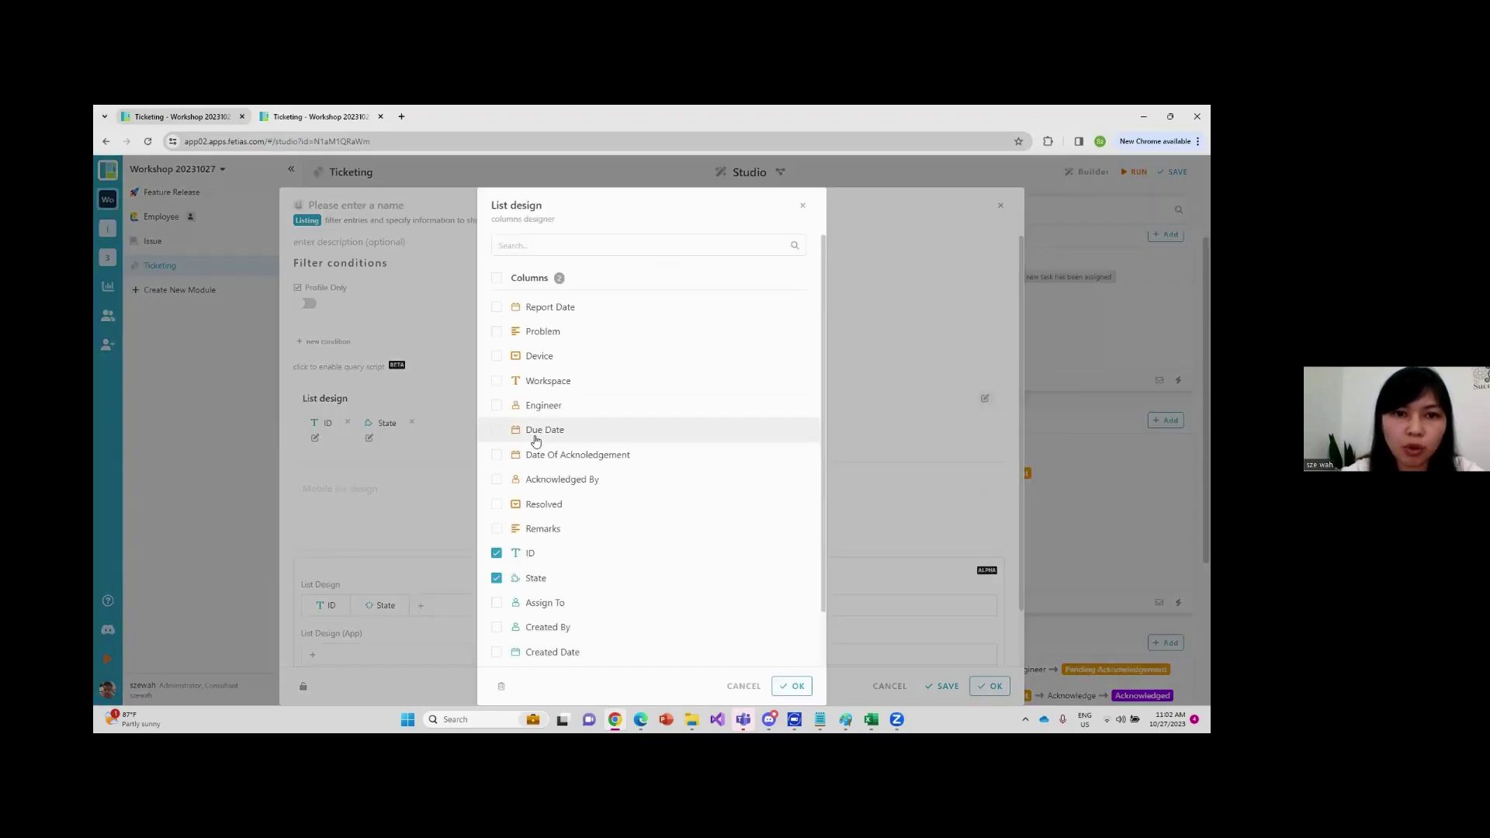
click(497, 307)
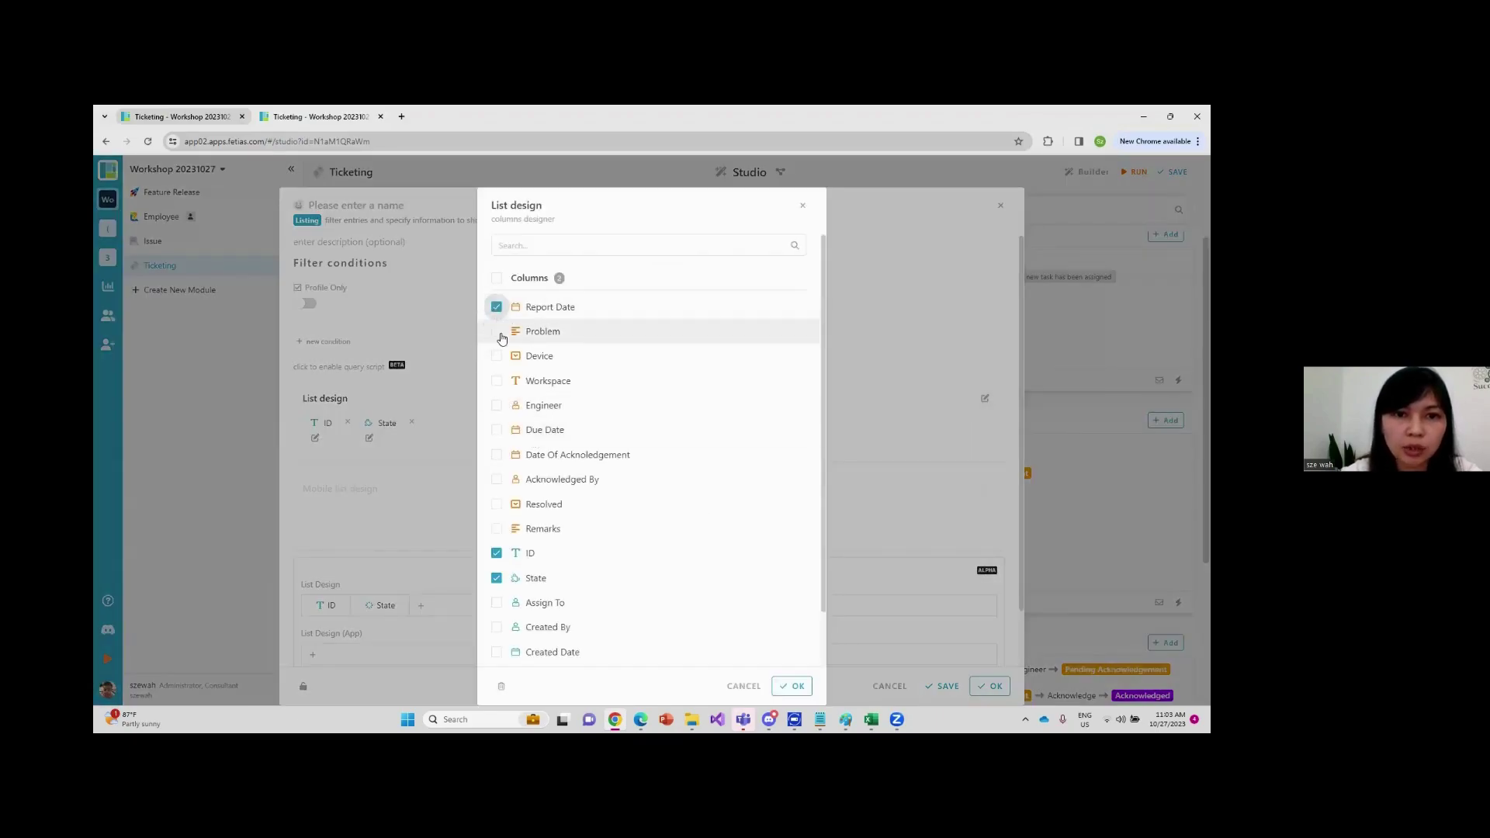
click(498, 332)
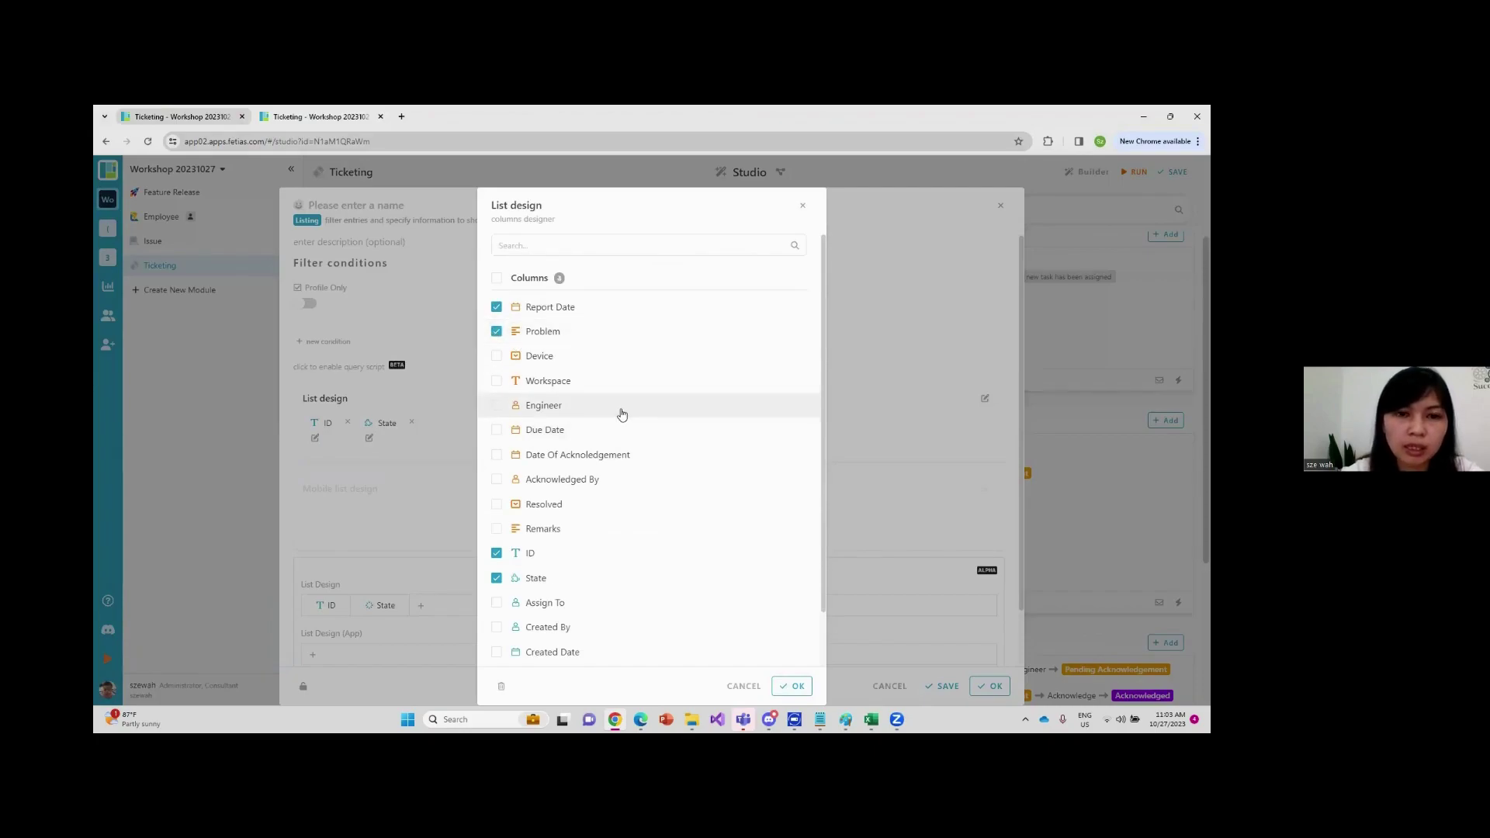
click(497, 381)
click(497, 356)
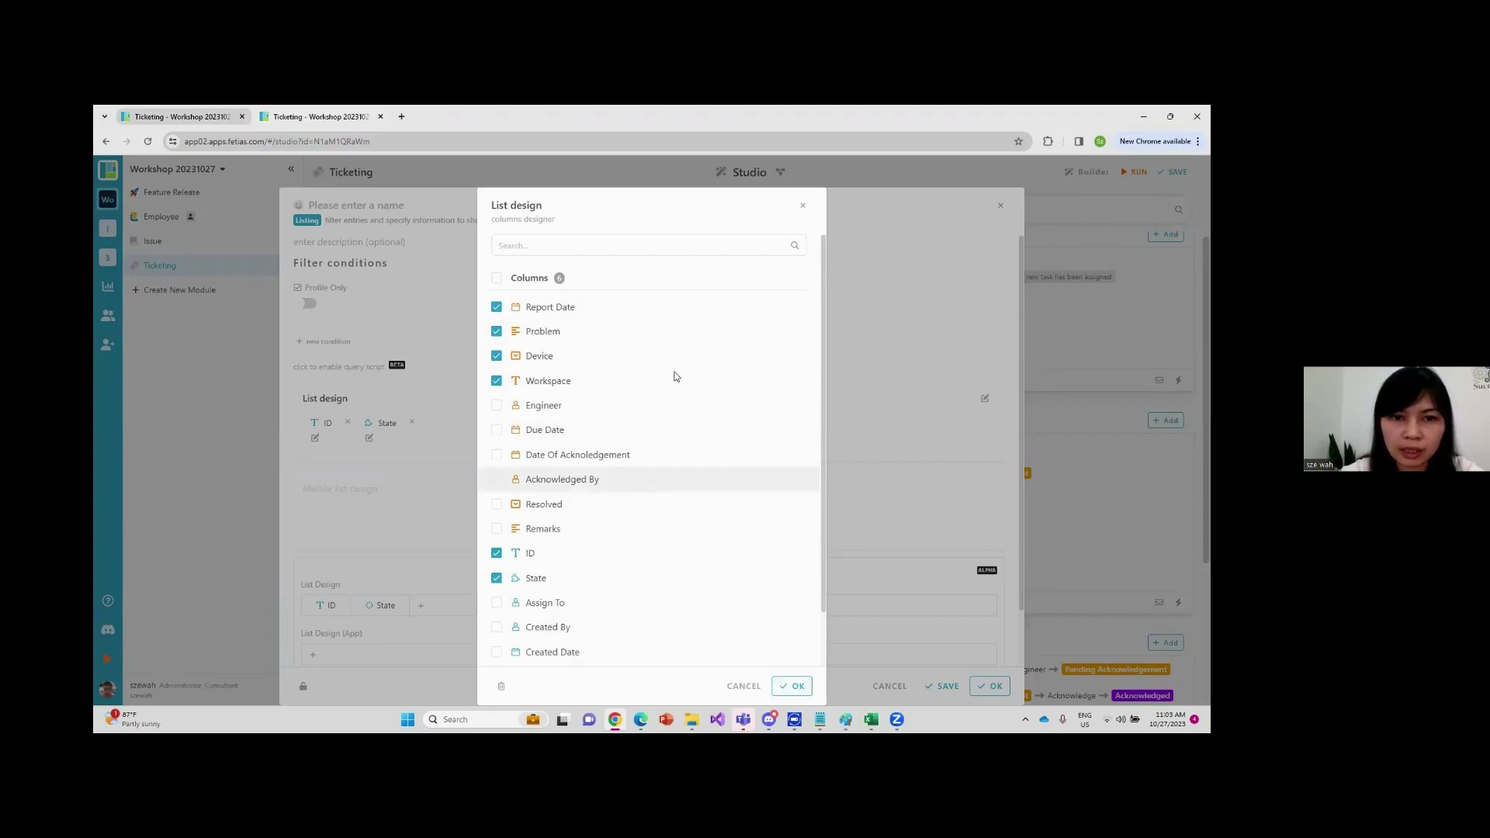
click(792, 686)
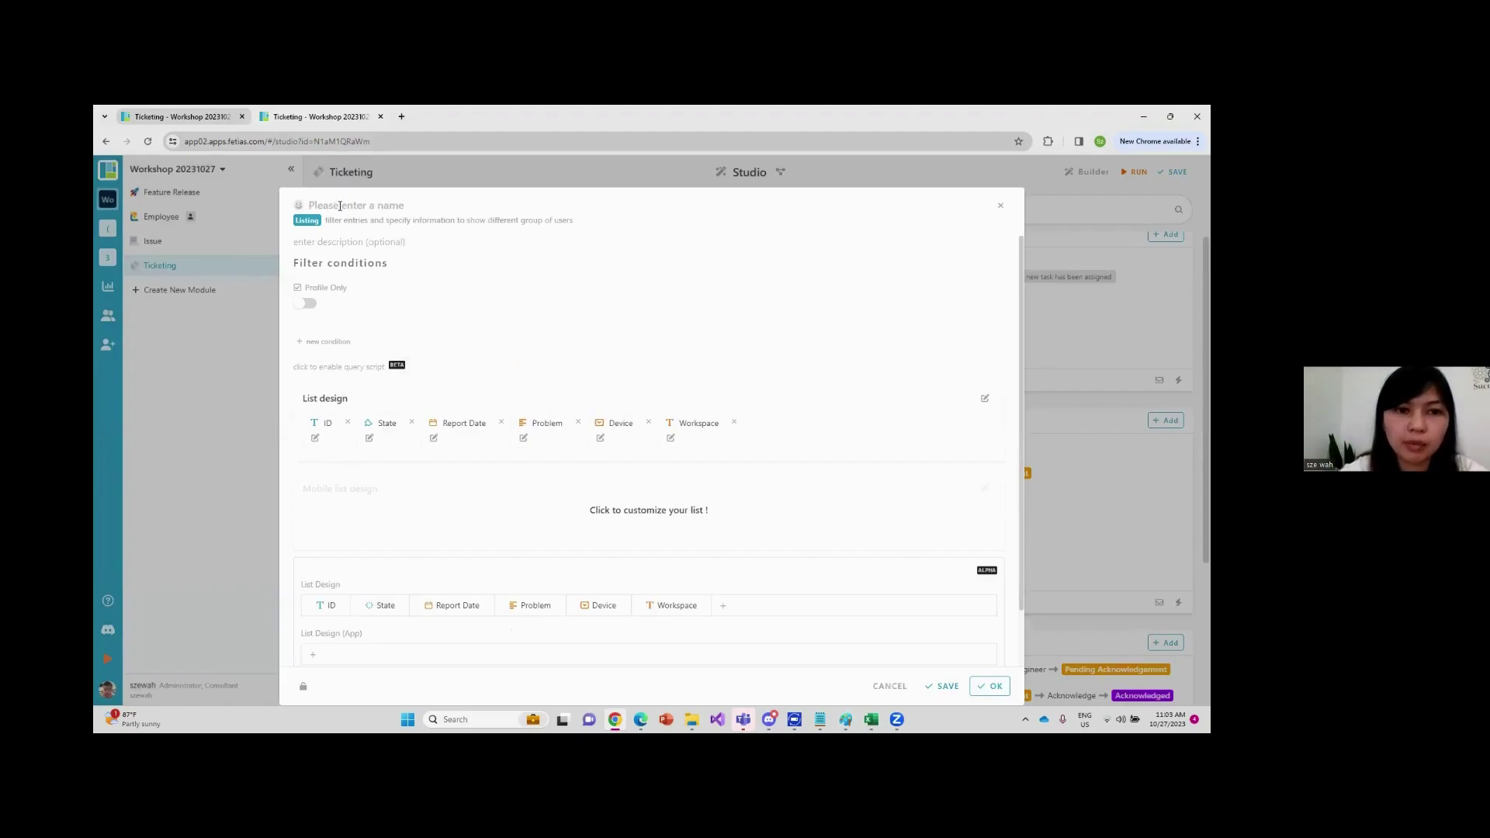
Name the listing My Task, add the filter condition Engineer is me, and save it
text(My Task)
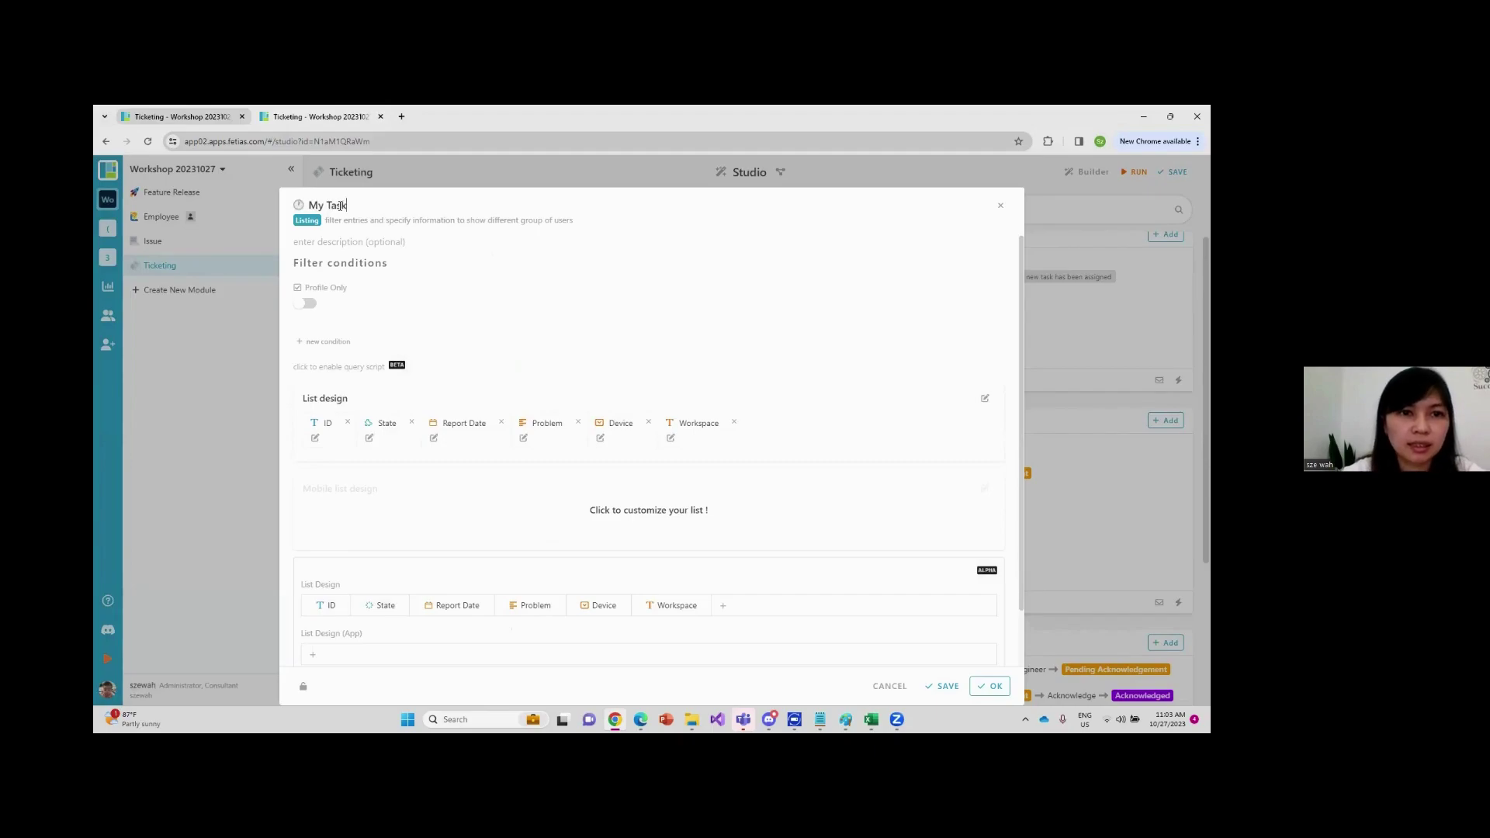
click(316, 342)
click(309, 345)
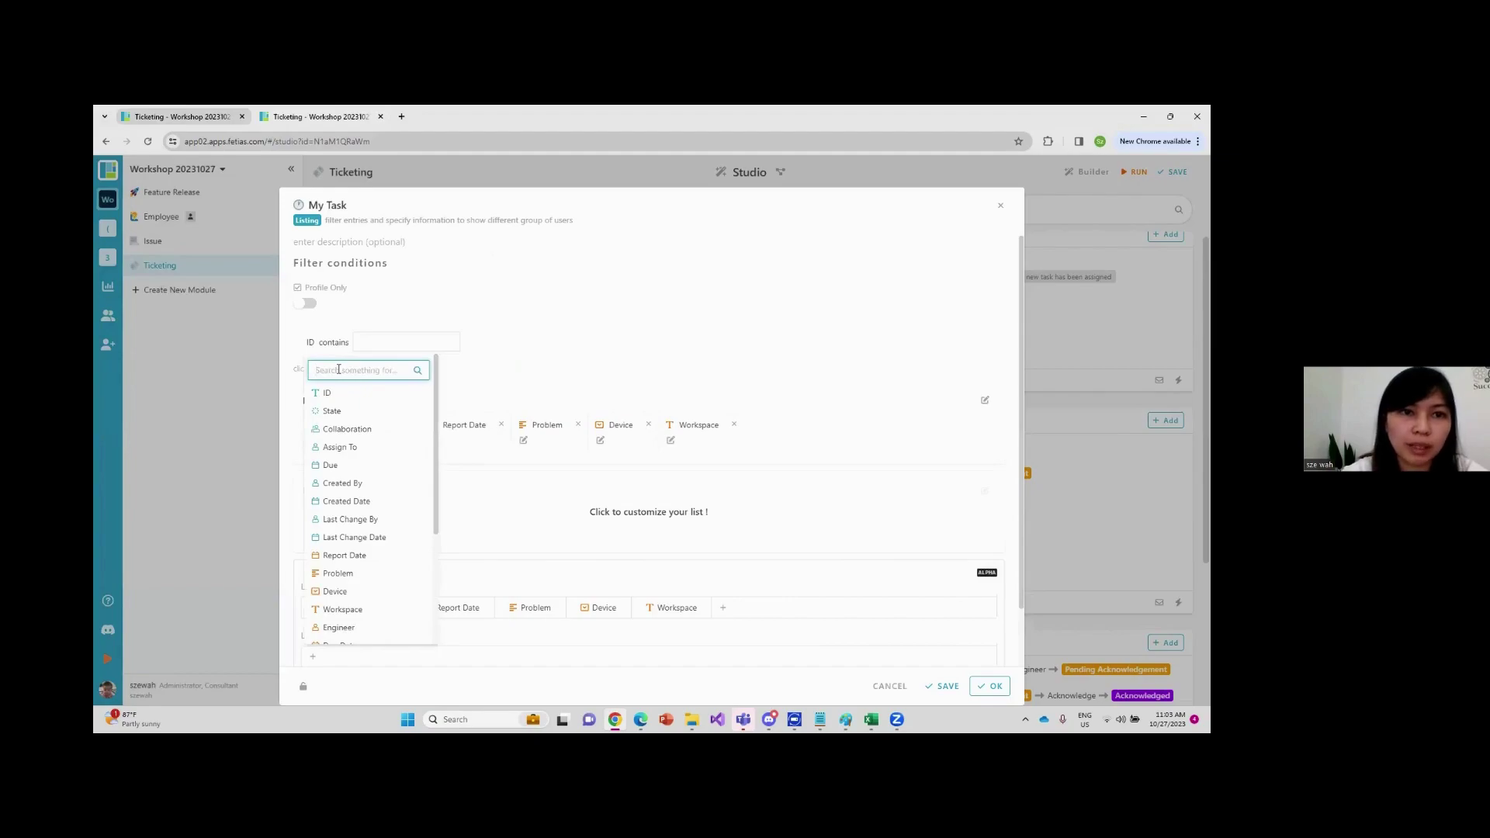
text(eng)
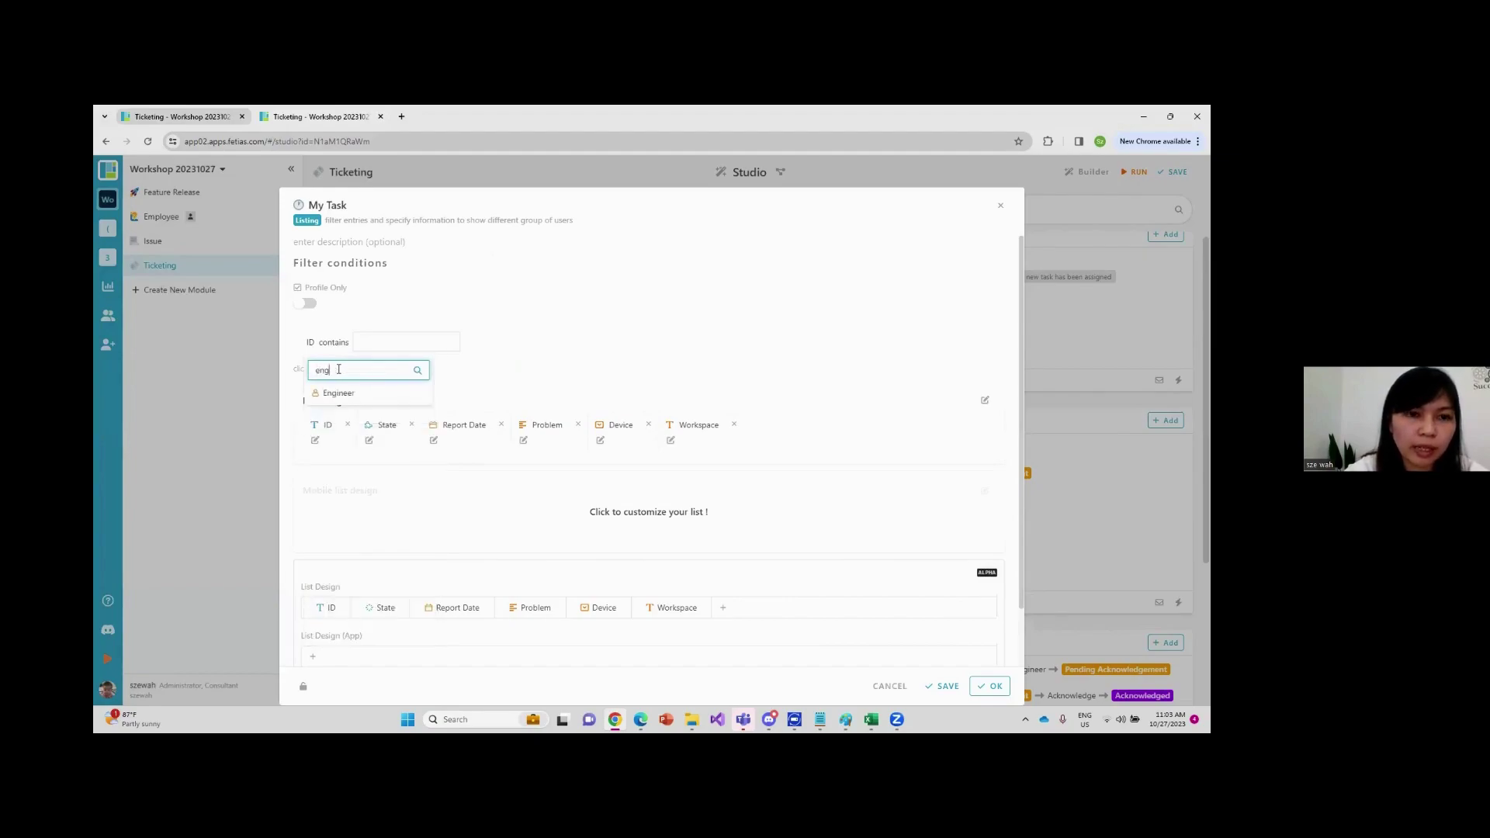
click(372, 393)
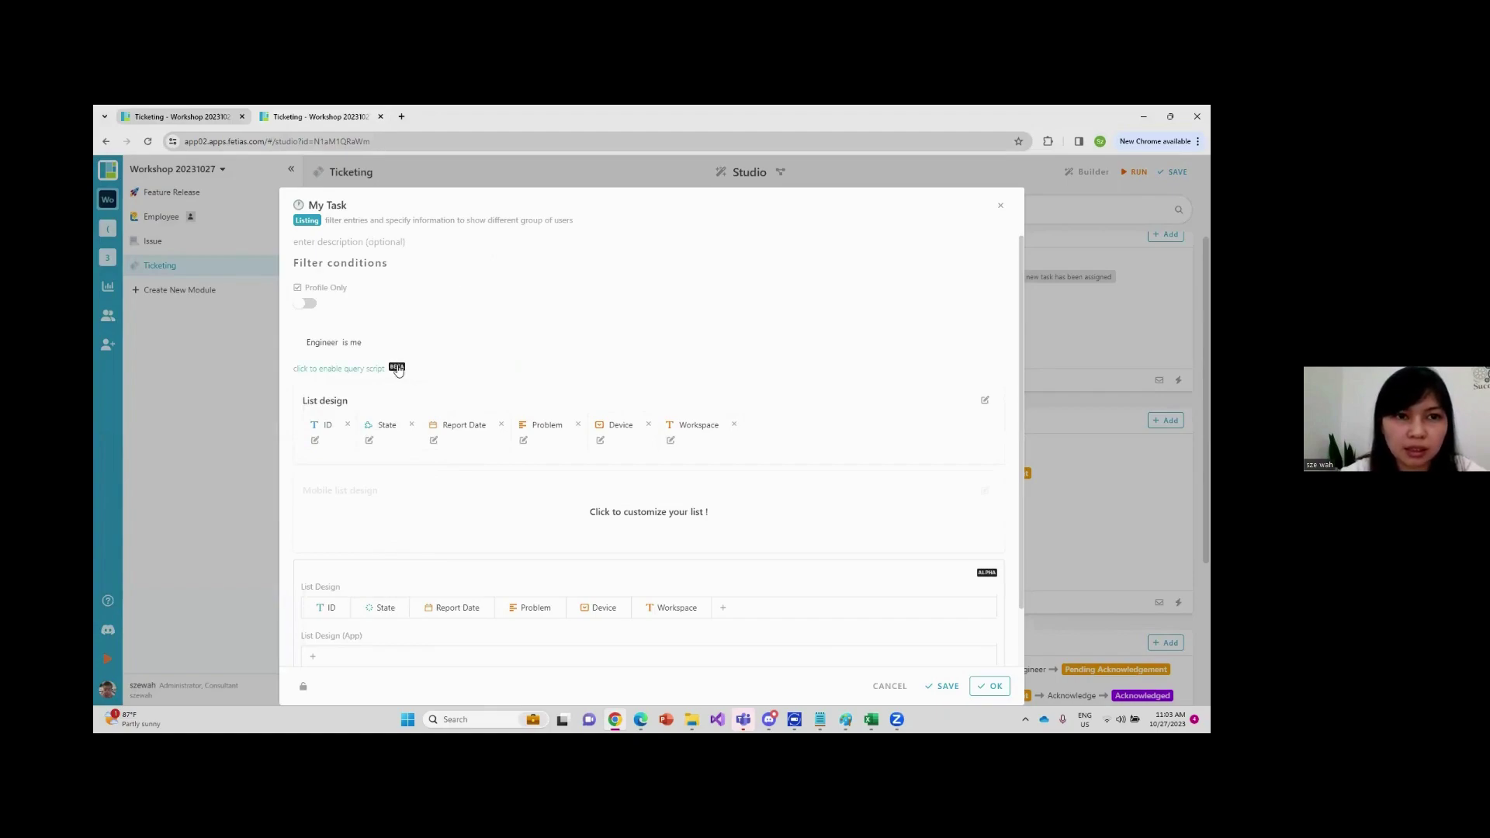
scroll(399, 370, down, 1)
scroll(401, 369, up, 1)
scroll(402, 369, down, 1)
click(943, 686)
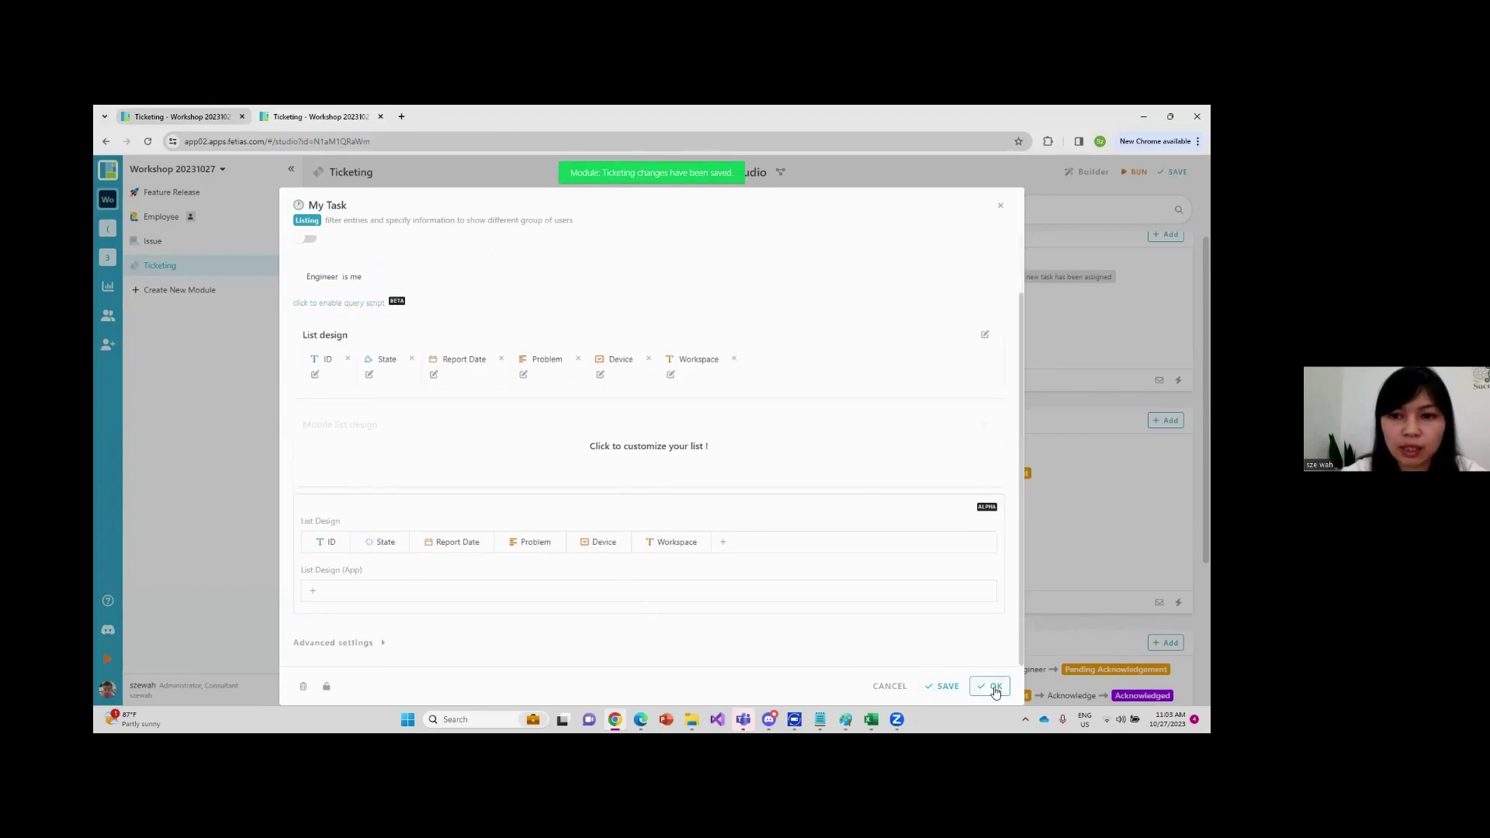
click(992, 686)
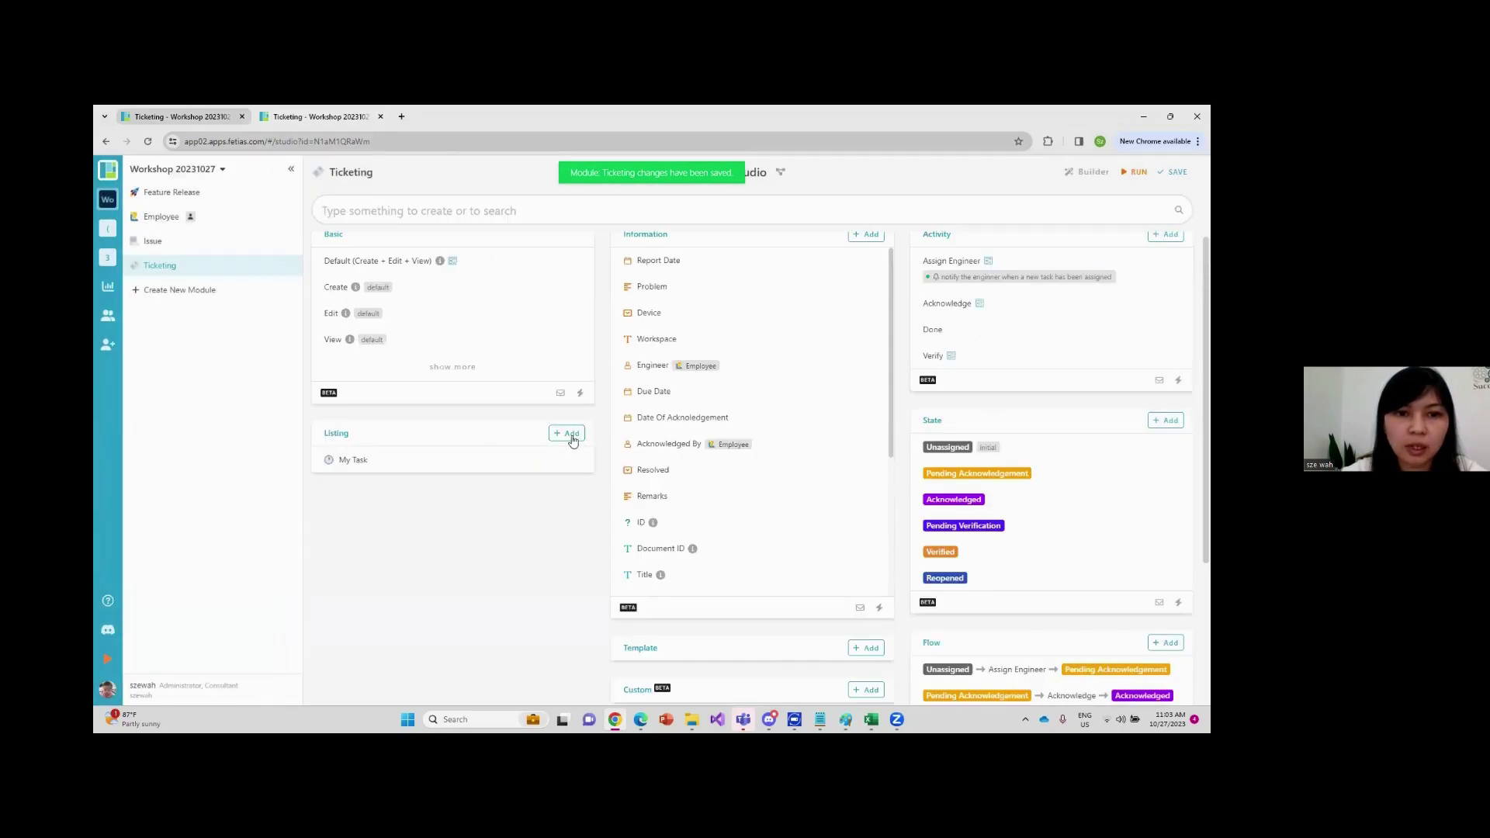
Duplicate the My Task listing
click(586, 461)
click(547, 497)
click(327, 490)
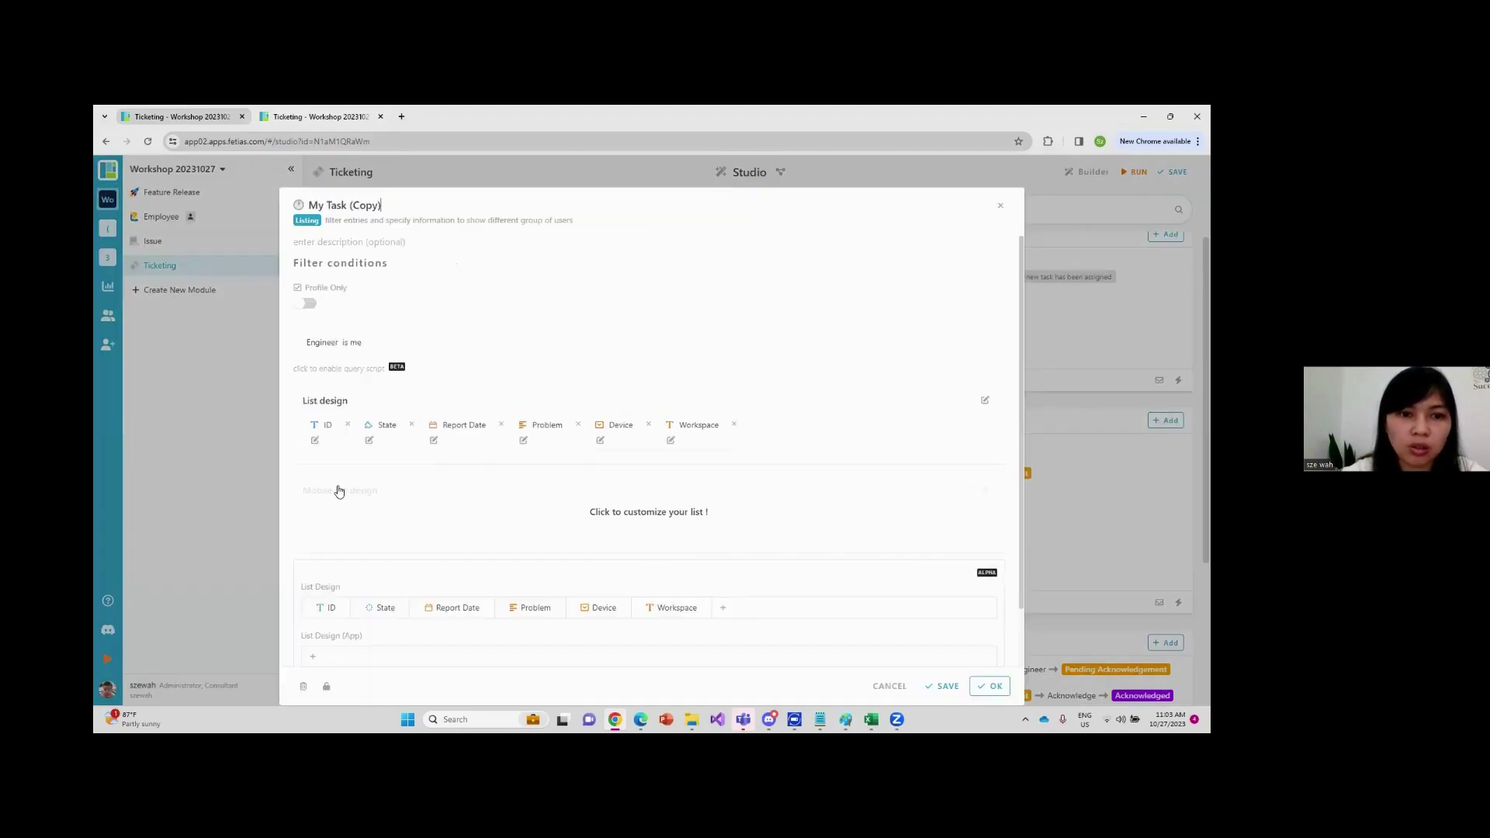
key(Escape)
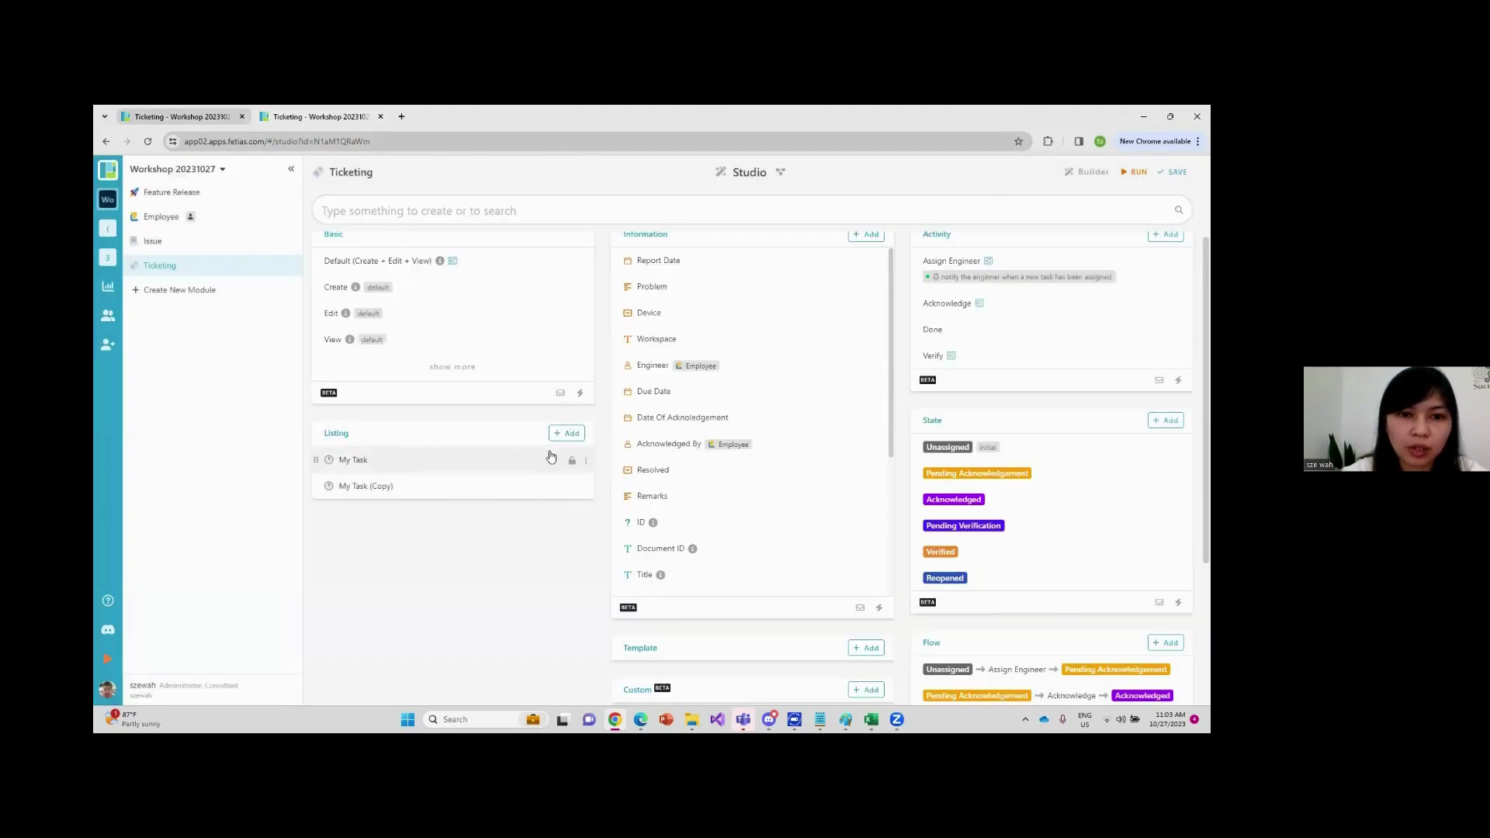
Rename the copied listing as All, remove its Engineer filter condition and save it
click(588, 465)
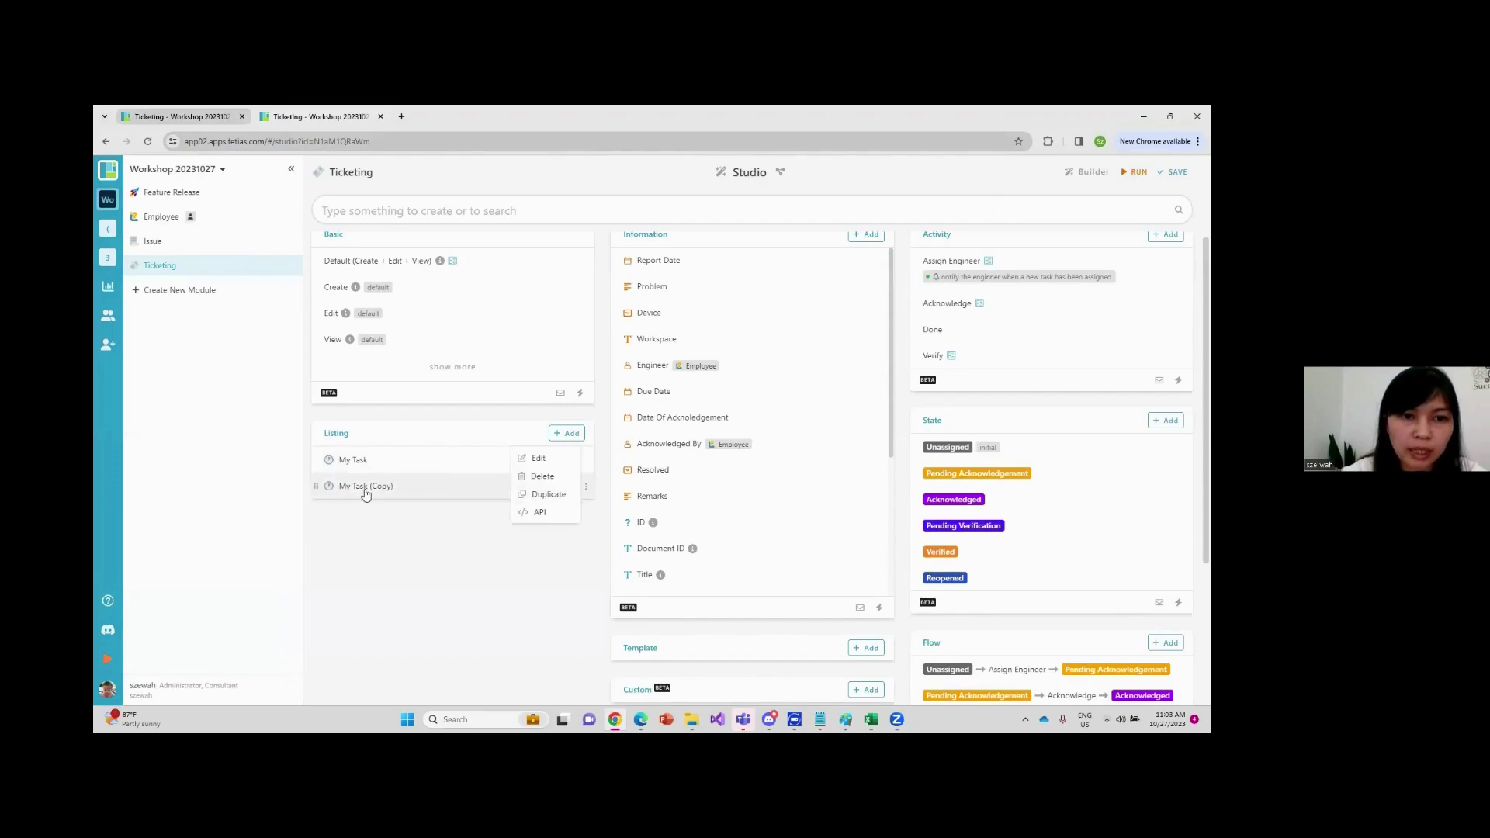
click(391, 487)
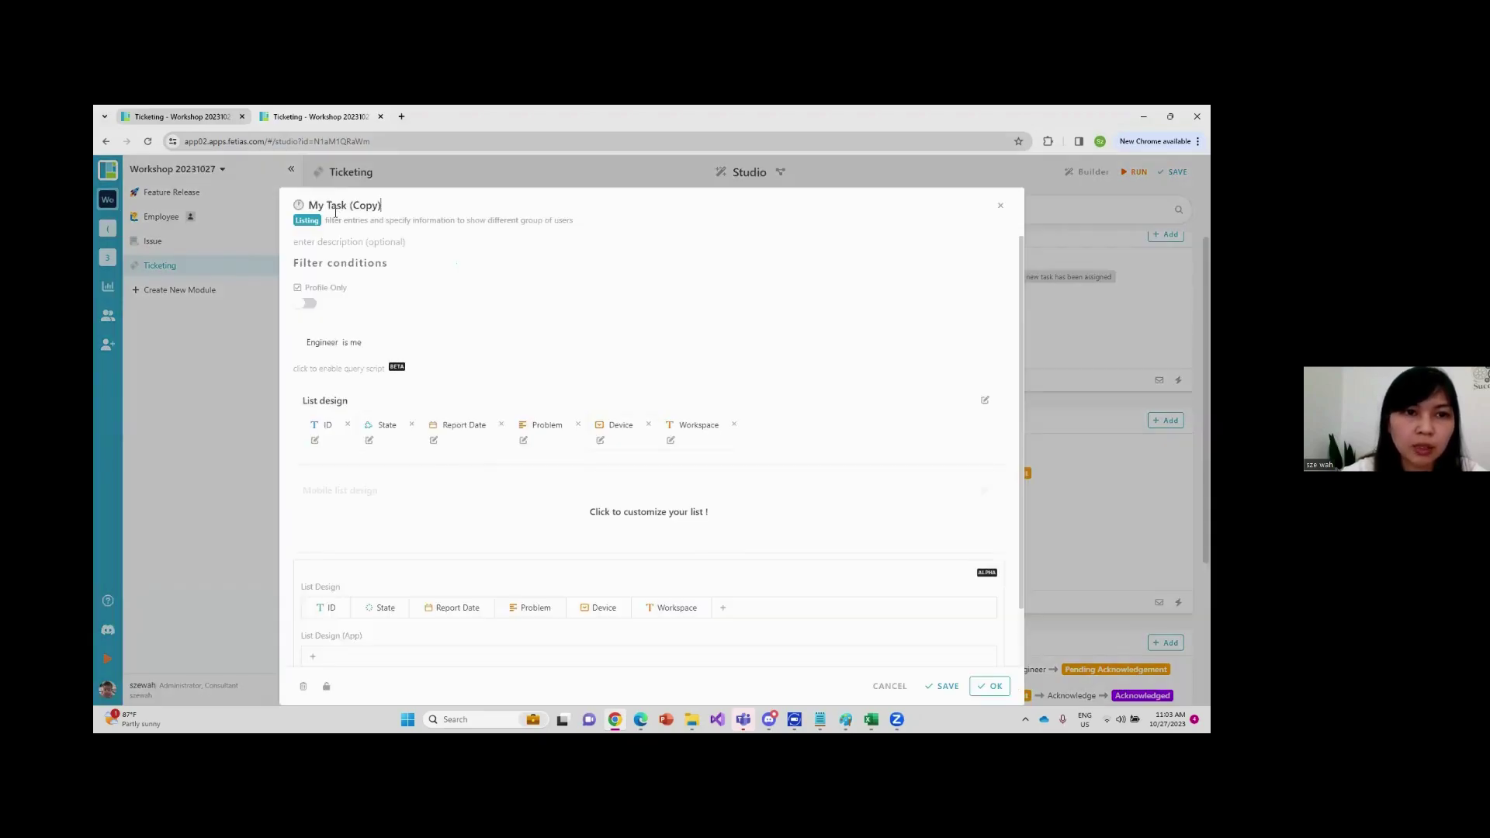
triple_click(340, 204)
text(All)
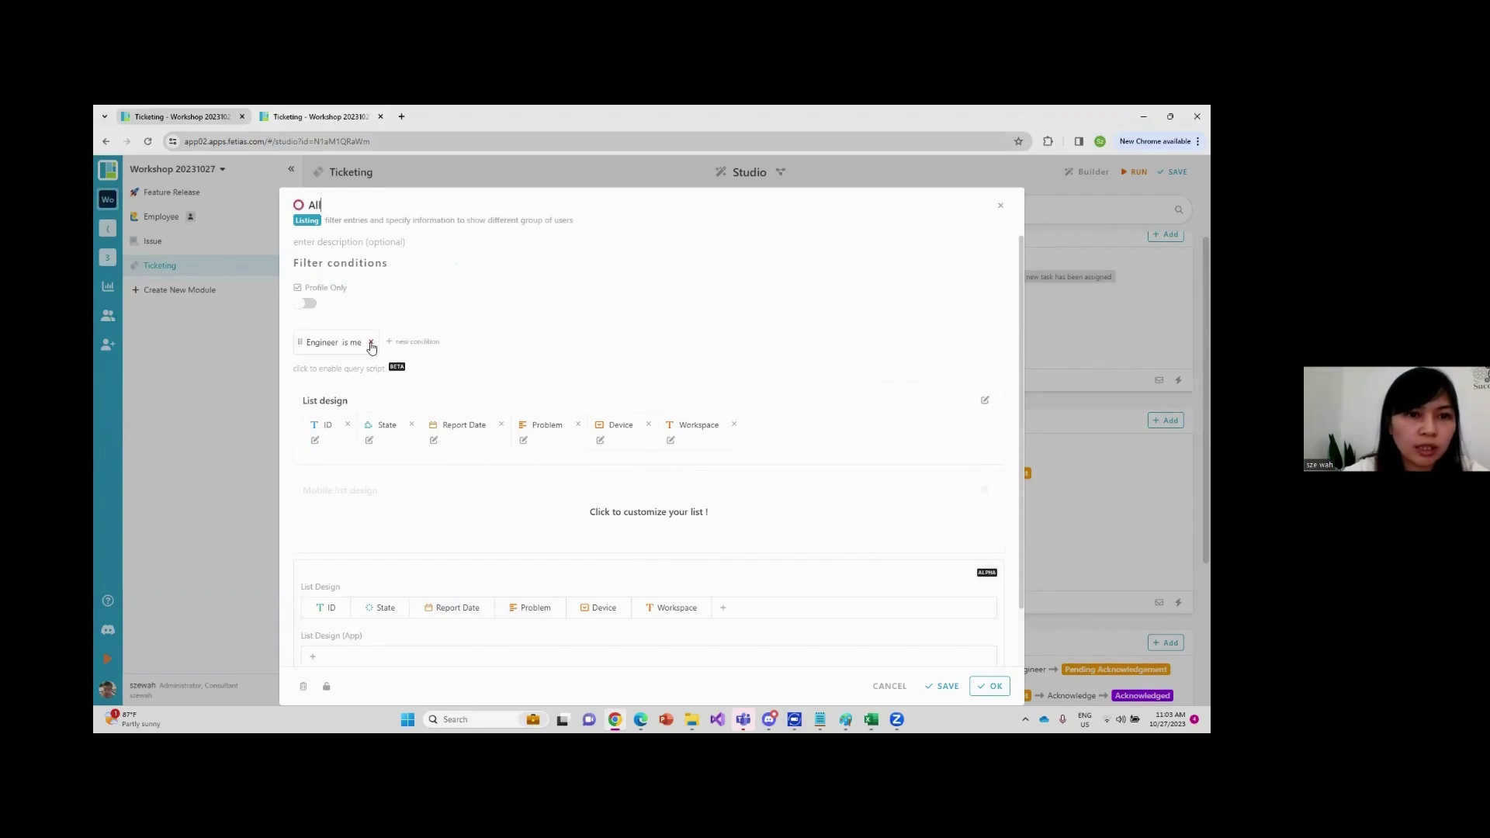
click(370, 346)
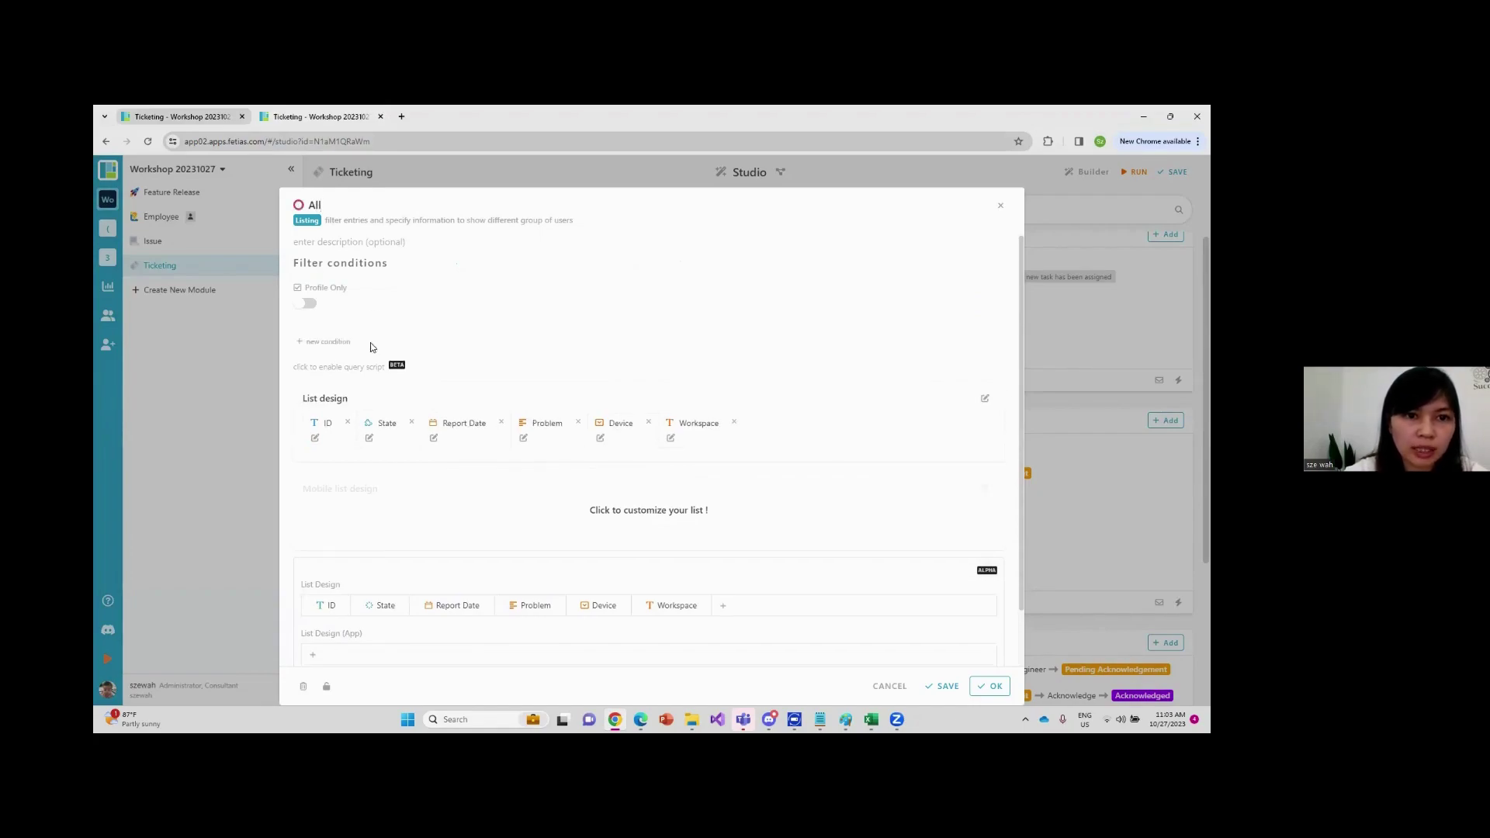
click(942, 686)
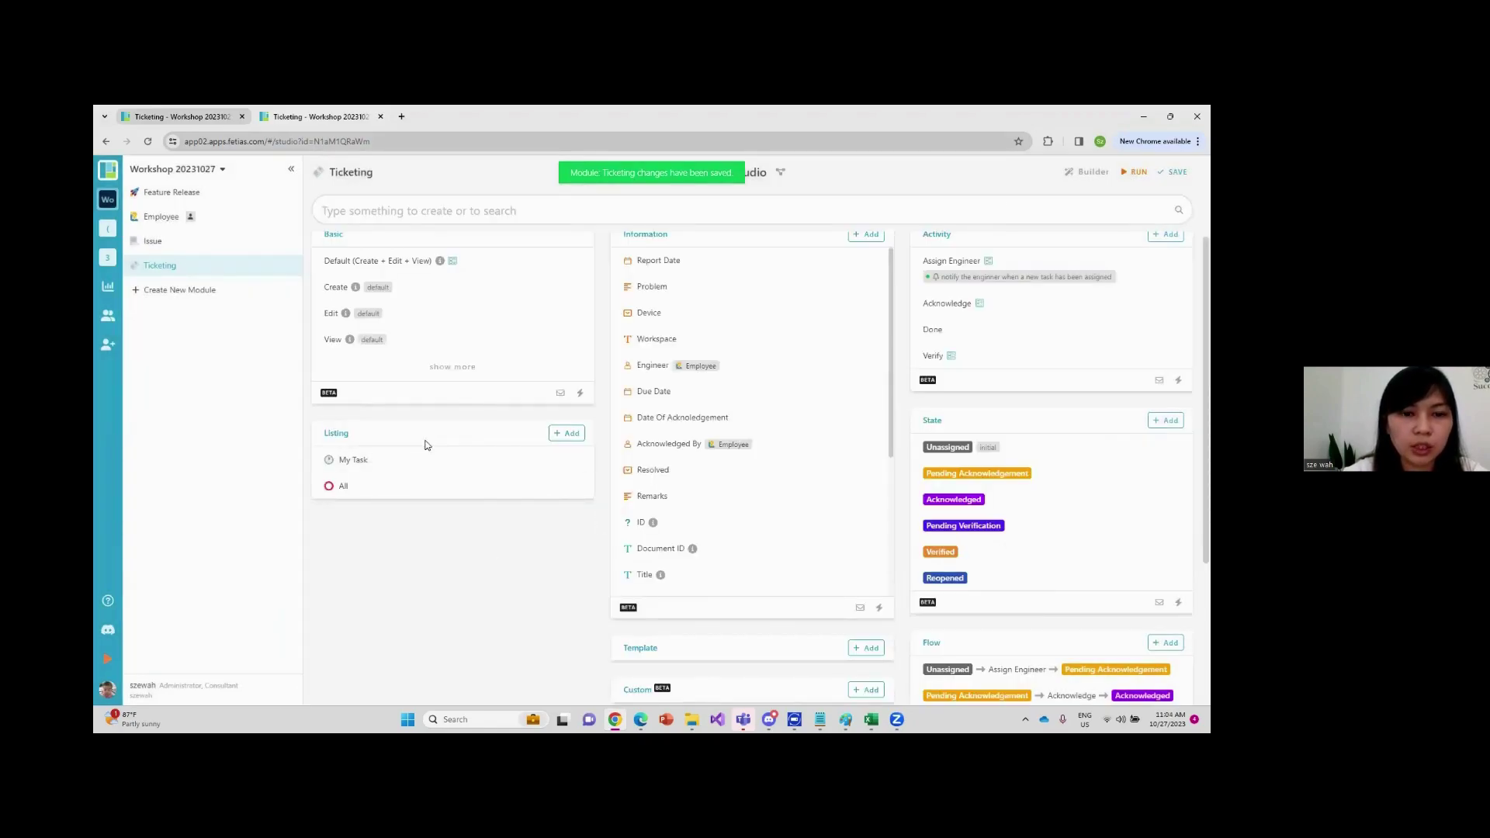
Reload the updated workspace in the live app and compare the tickets in the All and My Task listings
click(179, 118)
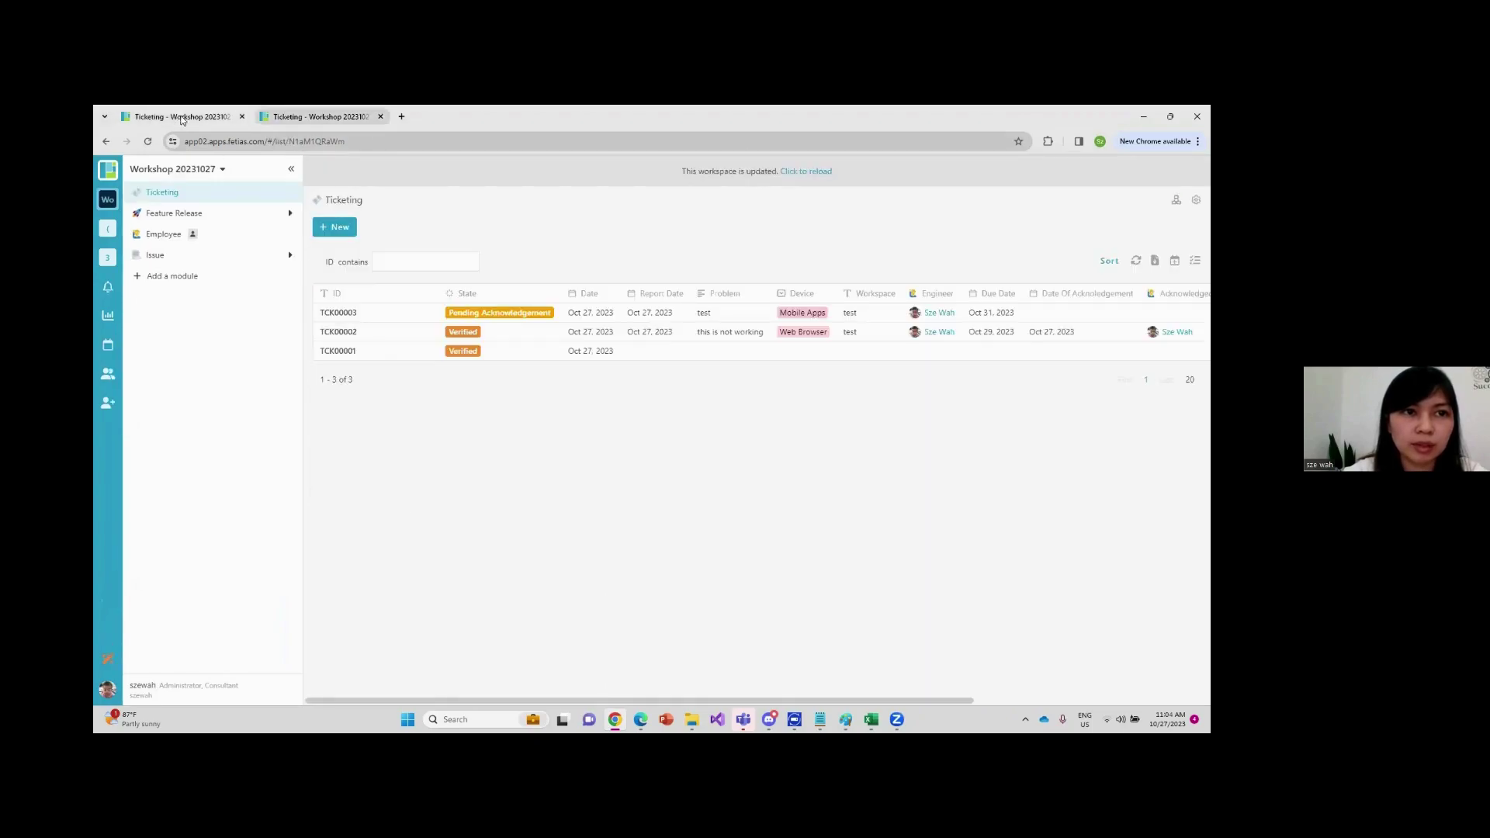
click(807, 171)
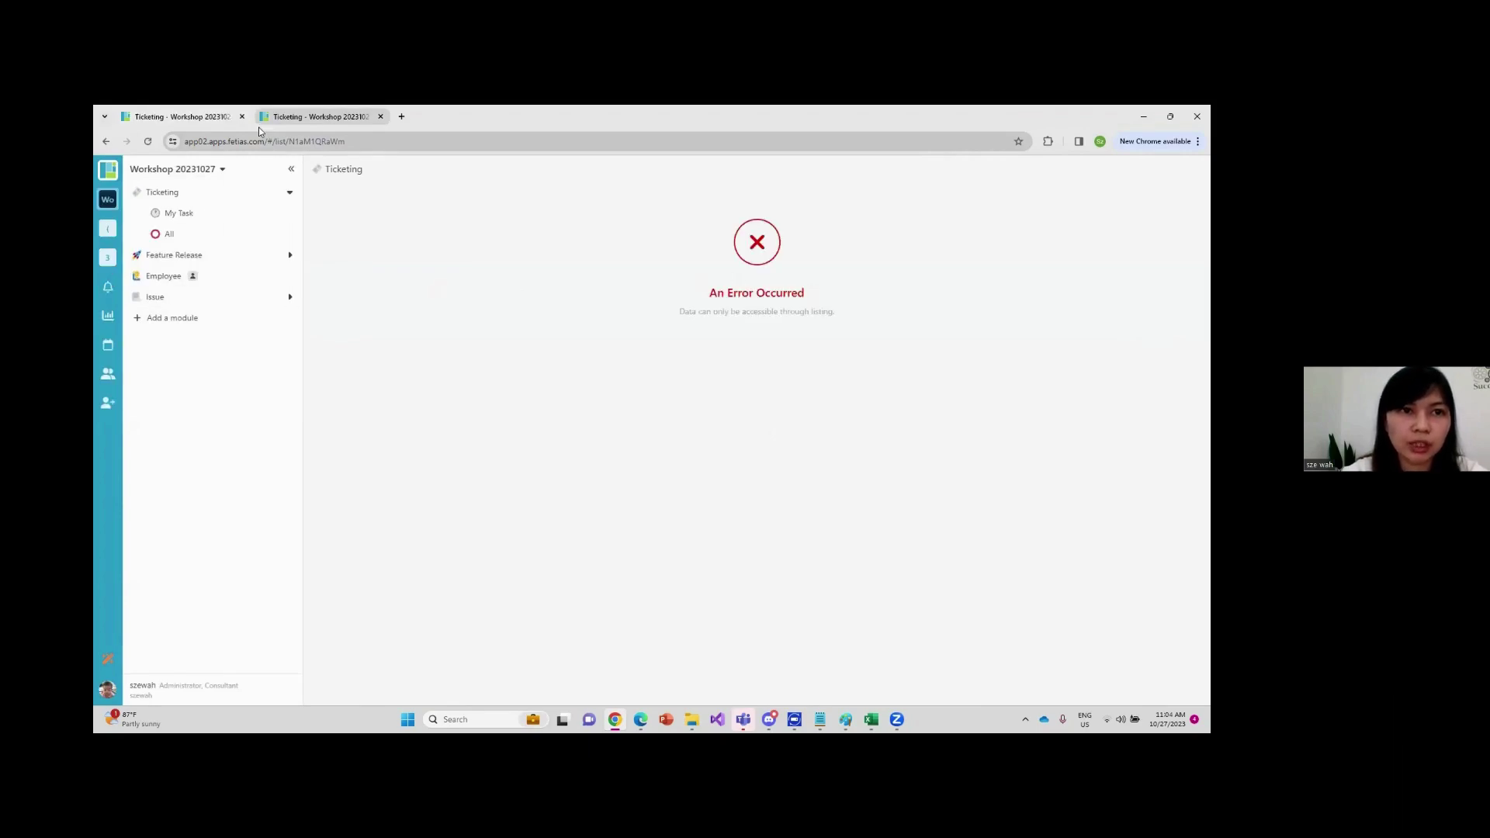
click(179, 235)
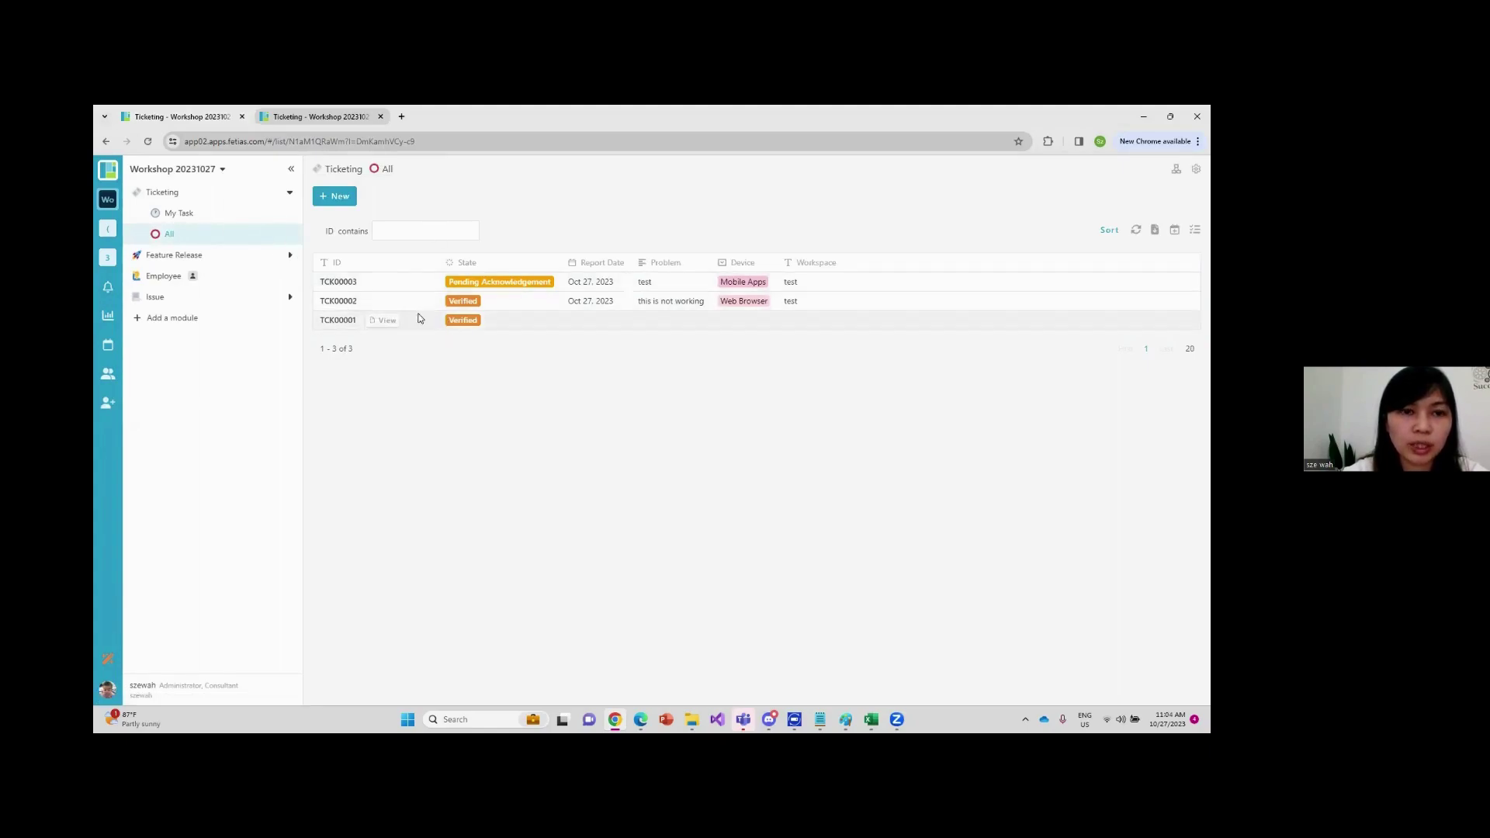
click(186, 213)
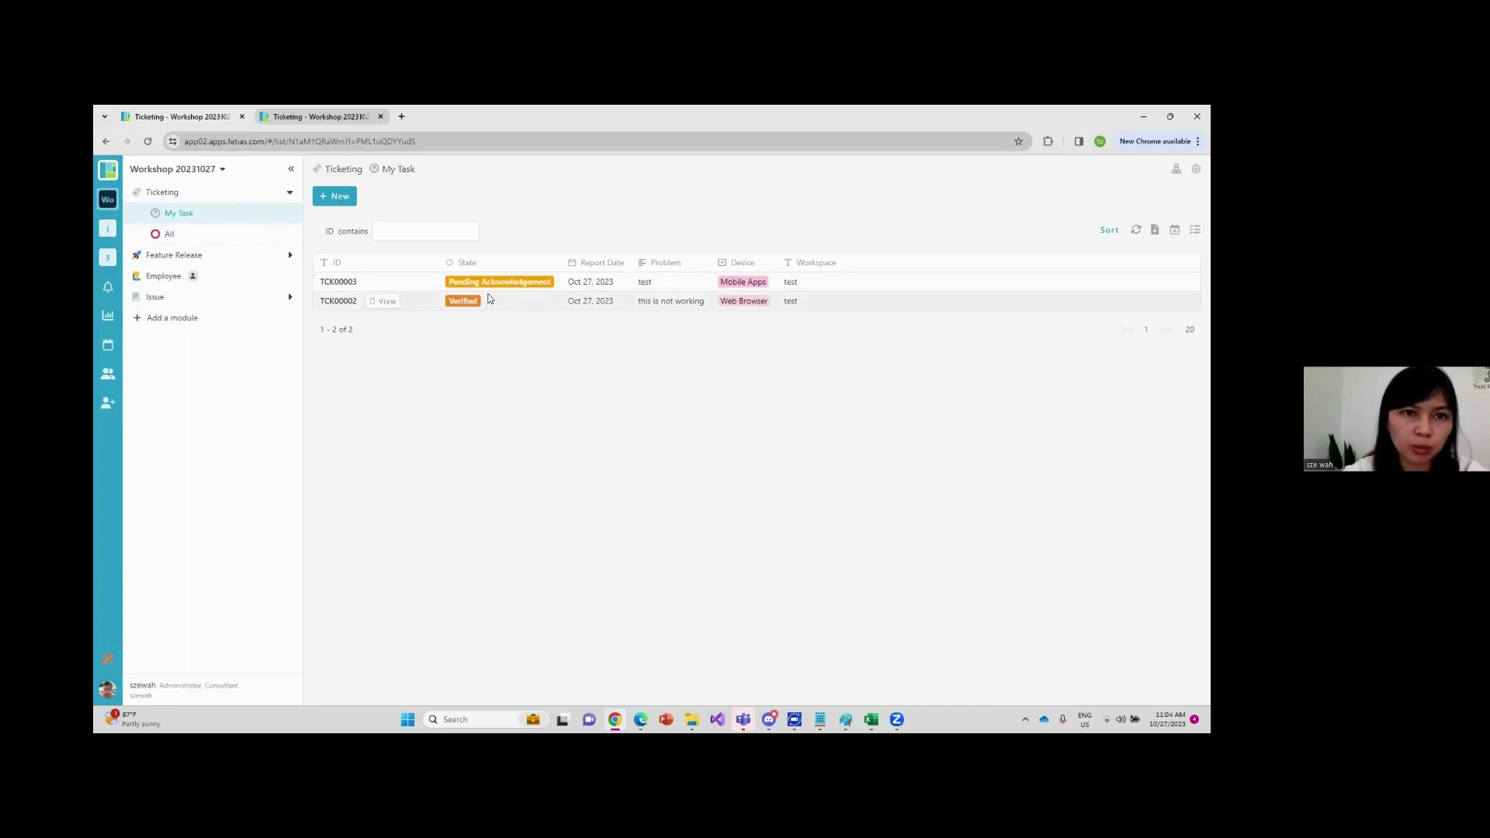
Return to Studio and check the Document topic in the Paint outline
click(179, 116)
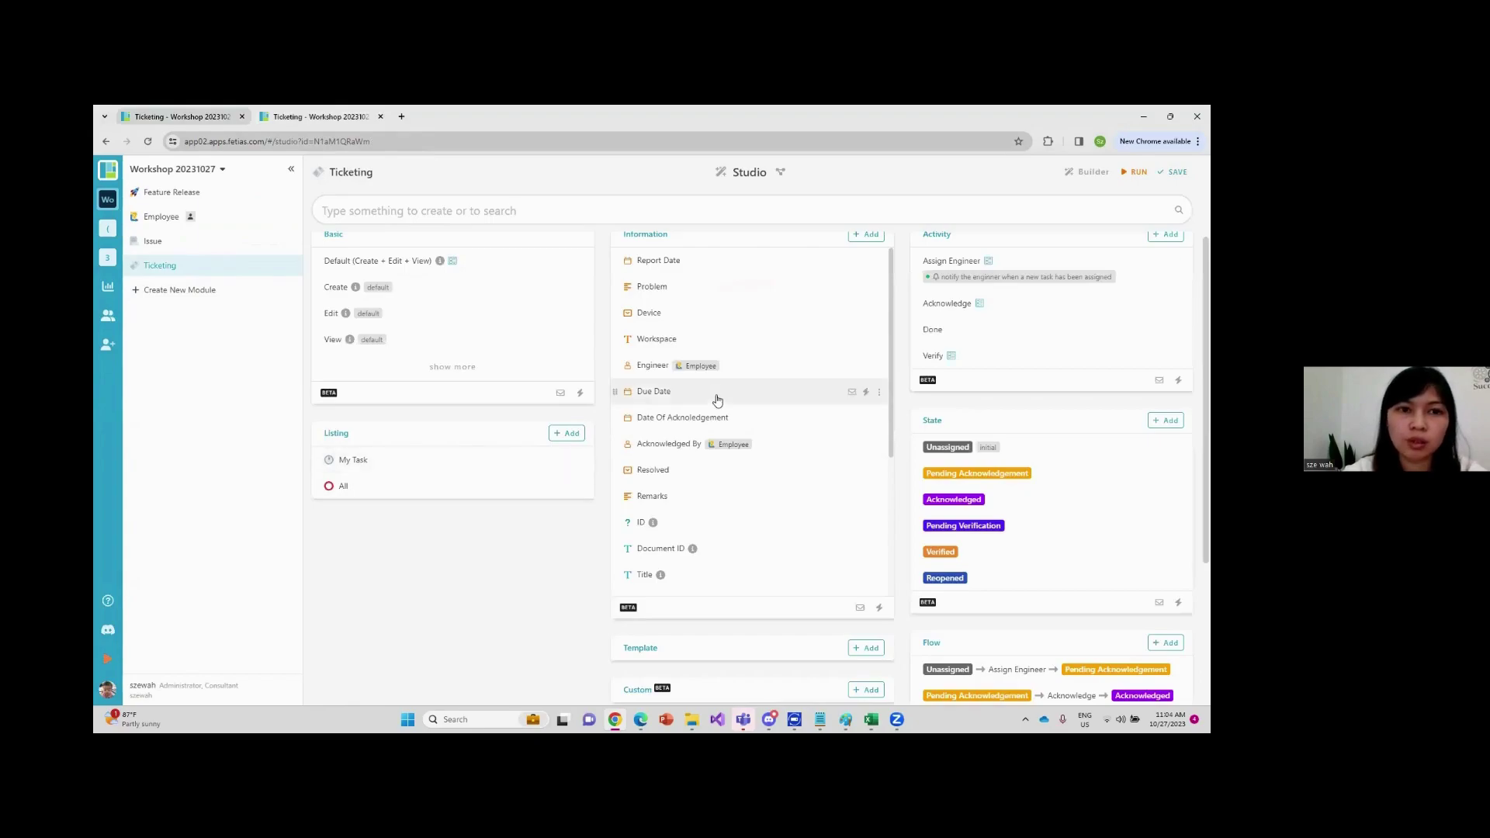
click(845, 719)
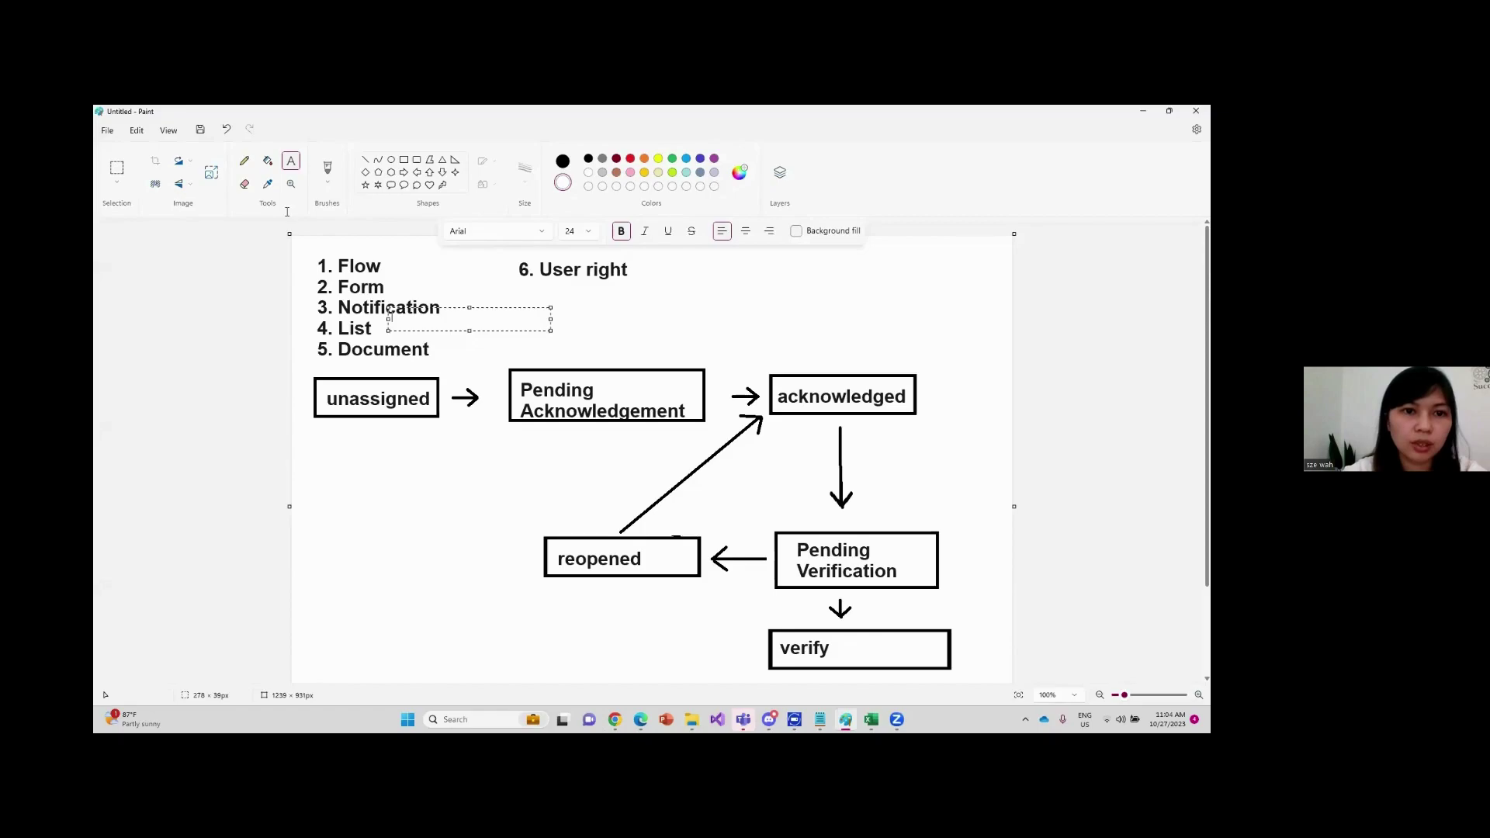
click(1143, 111)
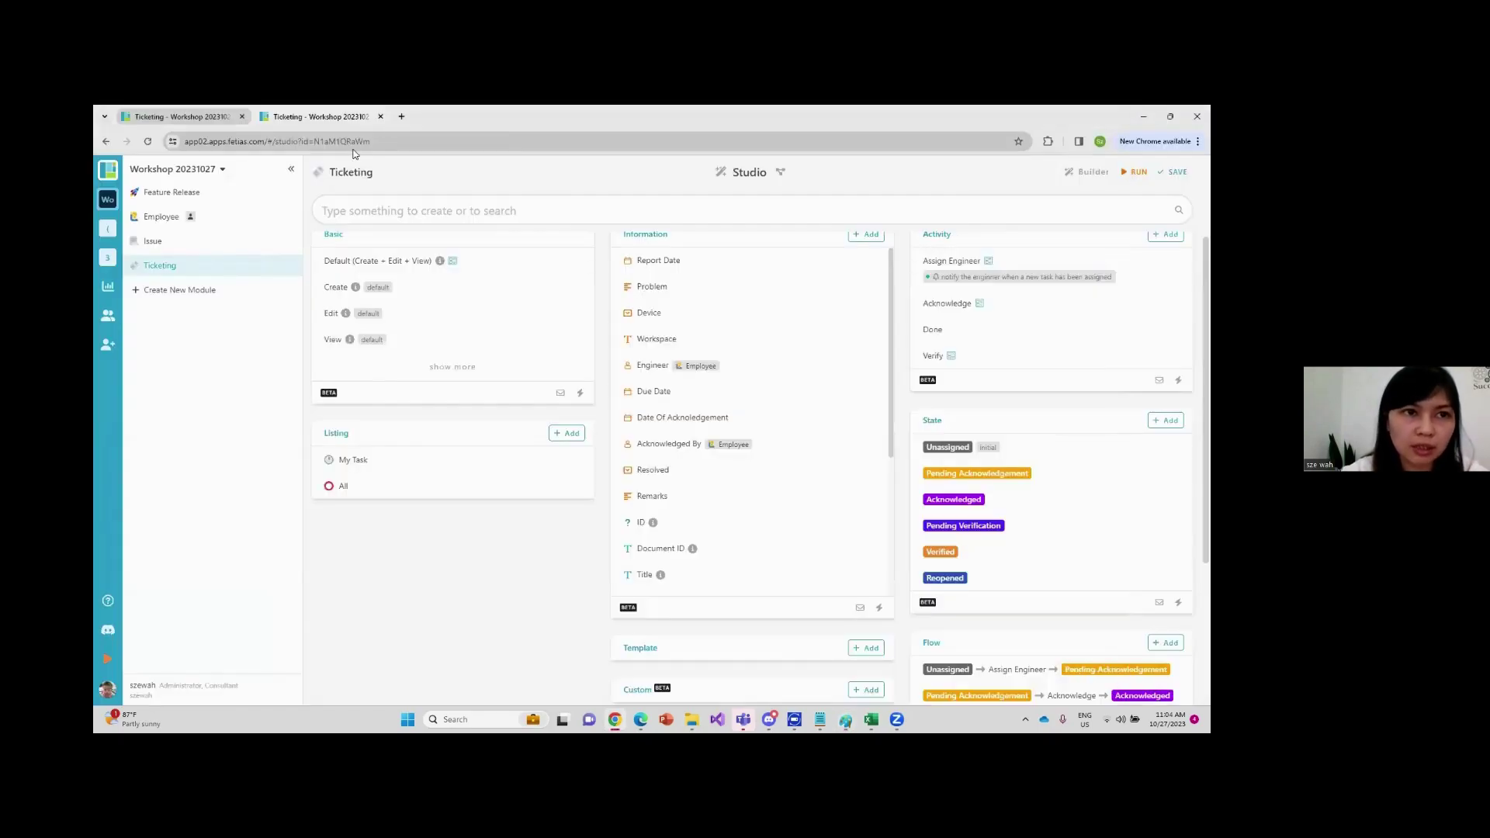
mouse_move(217, 120)
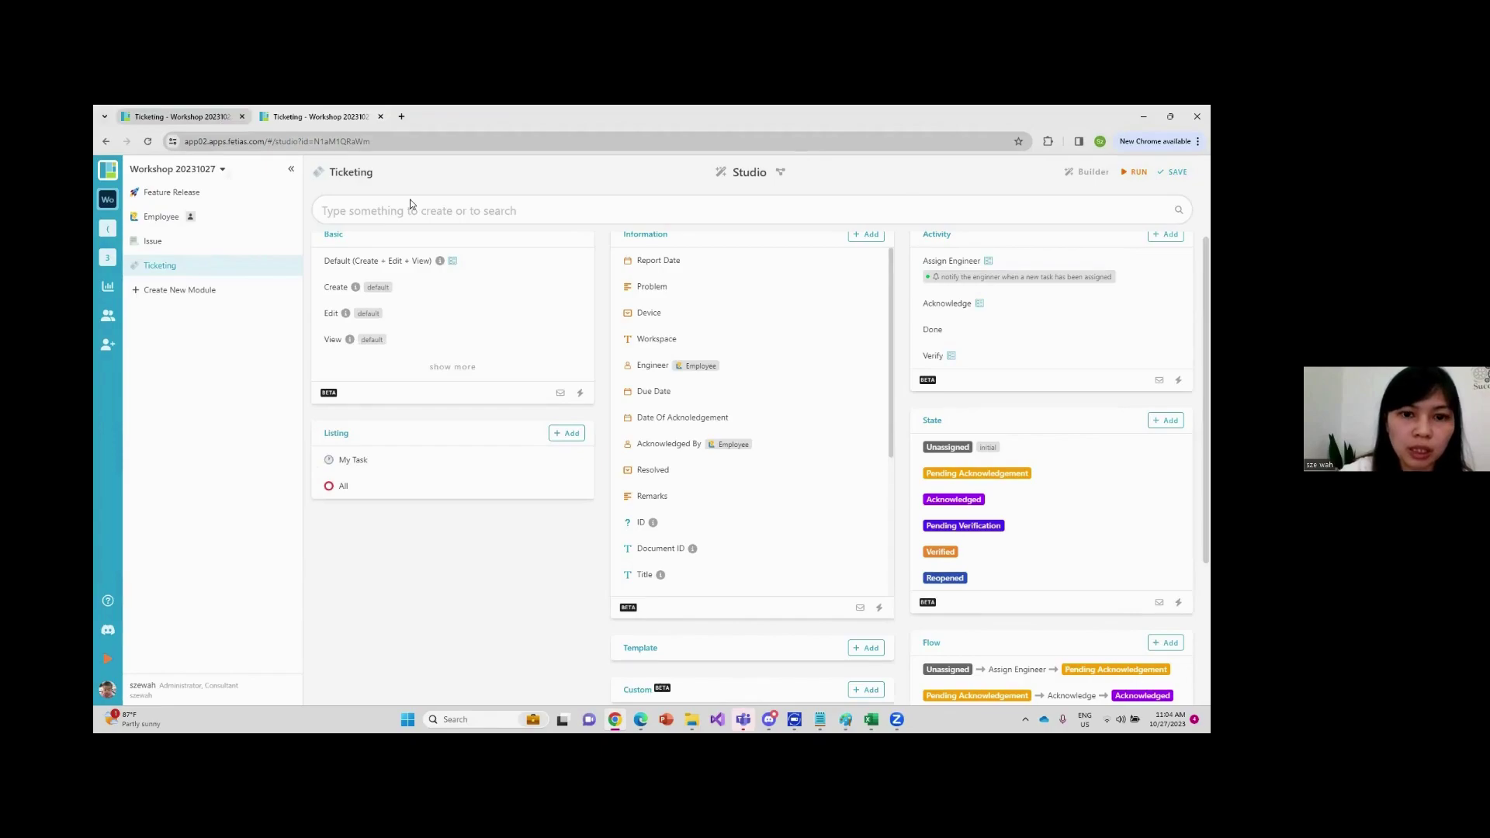
Start a new template in the Ticketing module and name it Ticket
scroll(585, 380, down, 2)
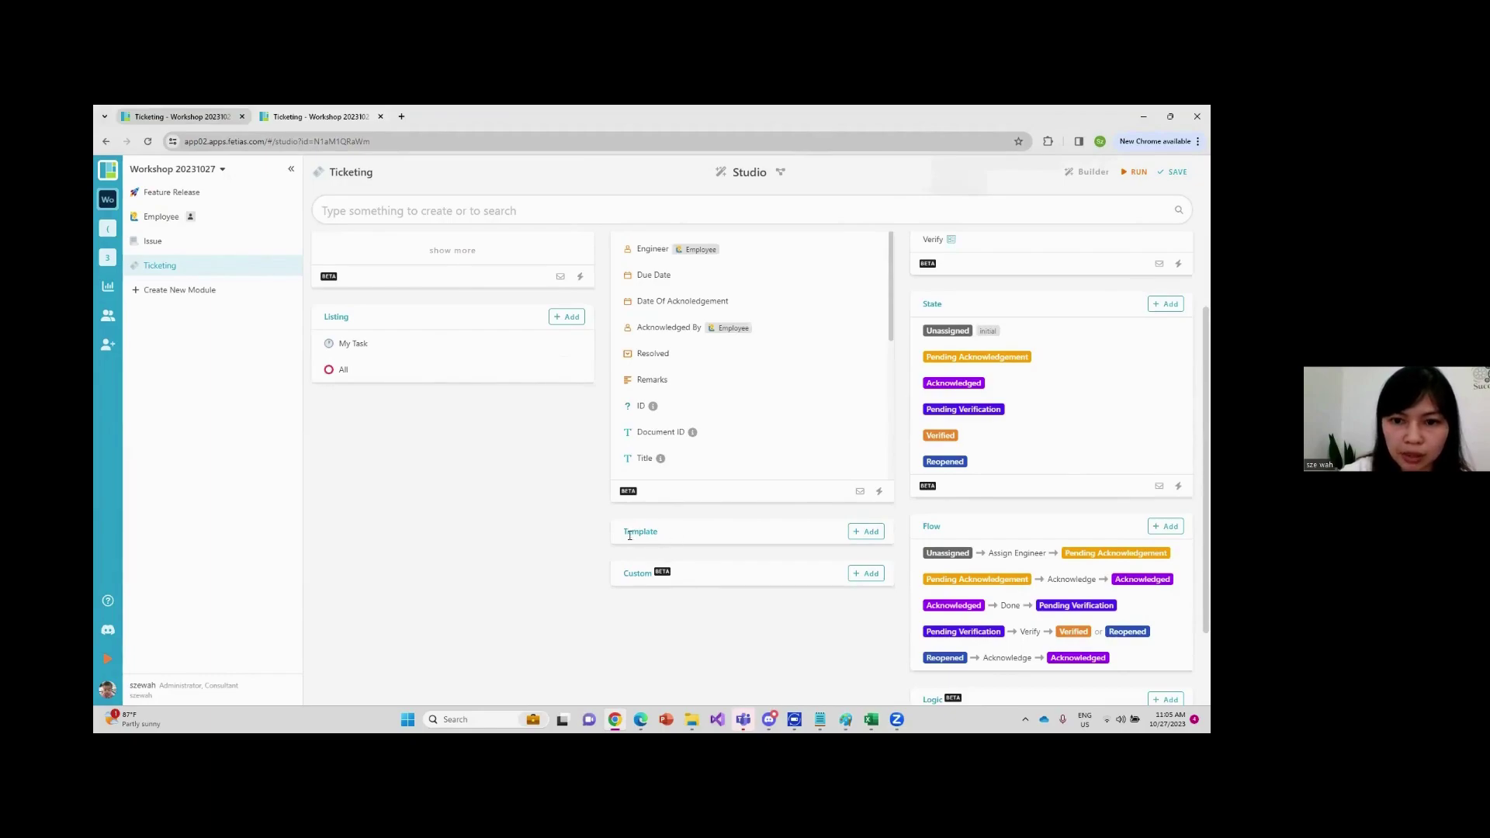
click(867, 532)
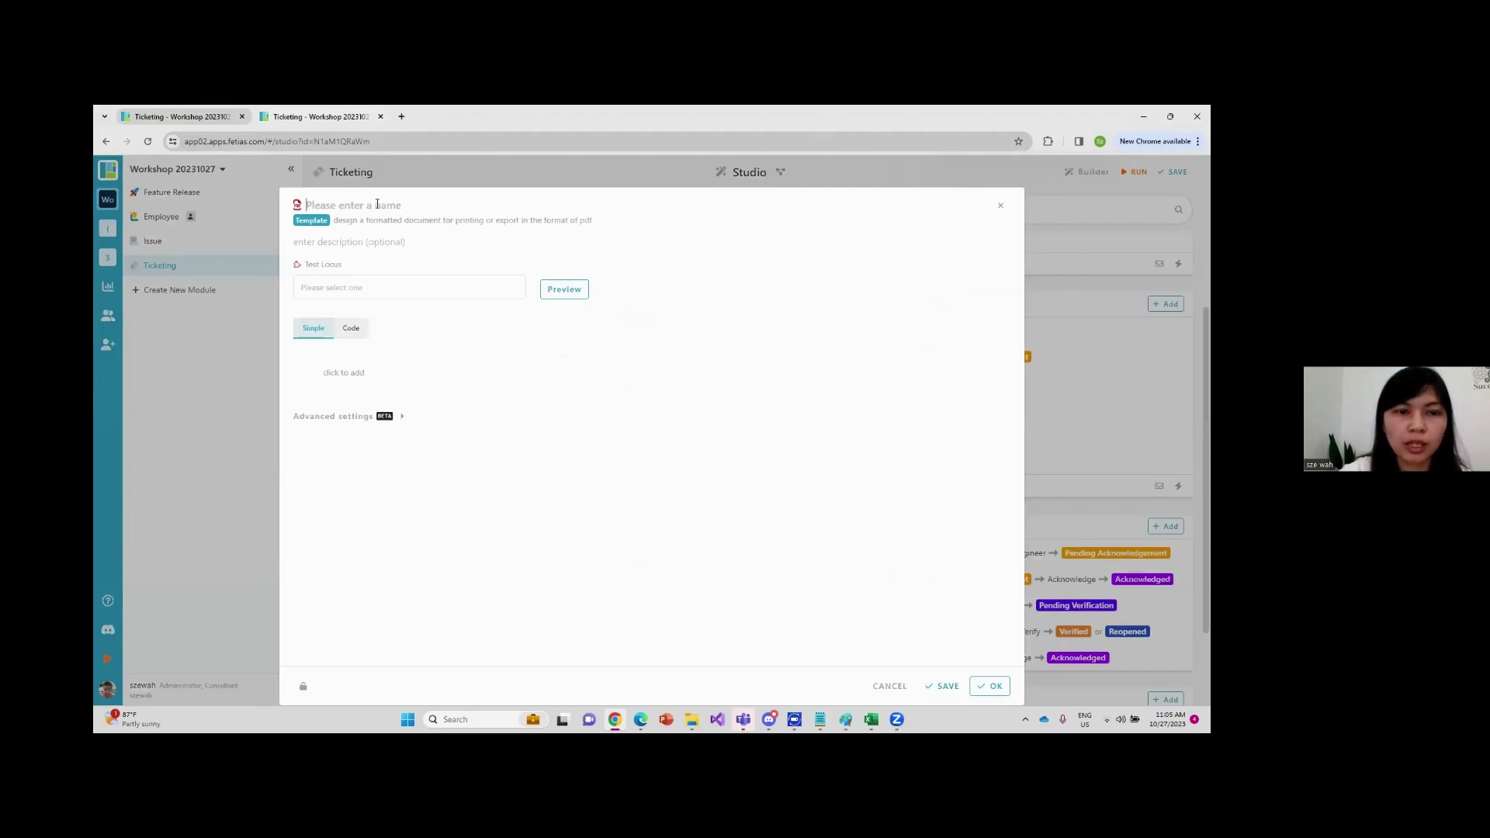
text(Print)
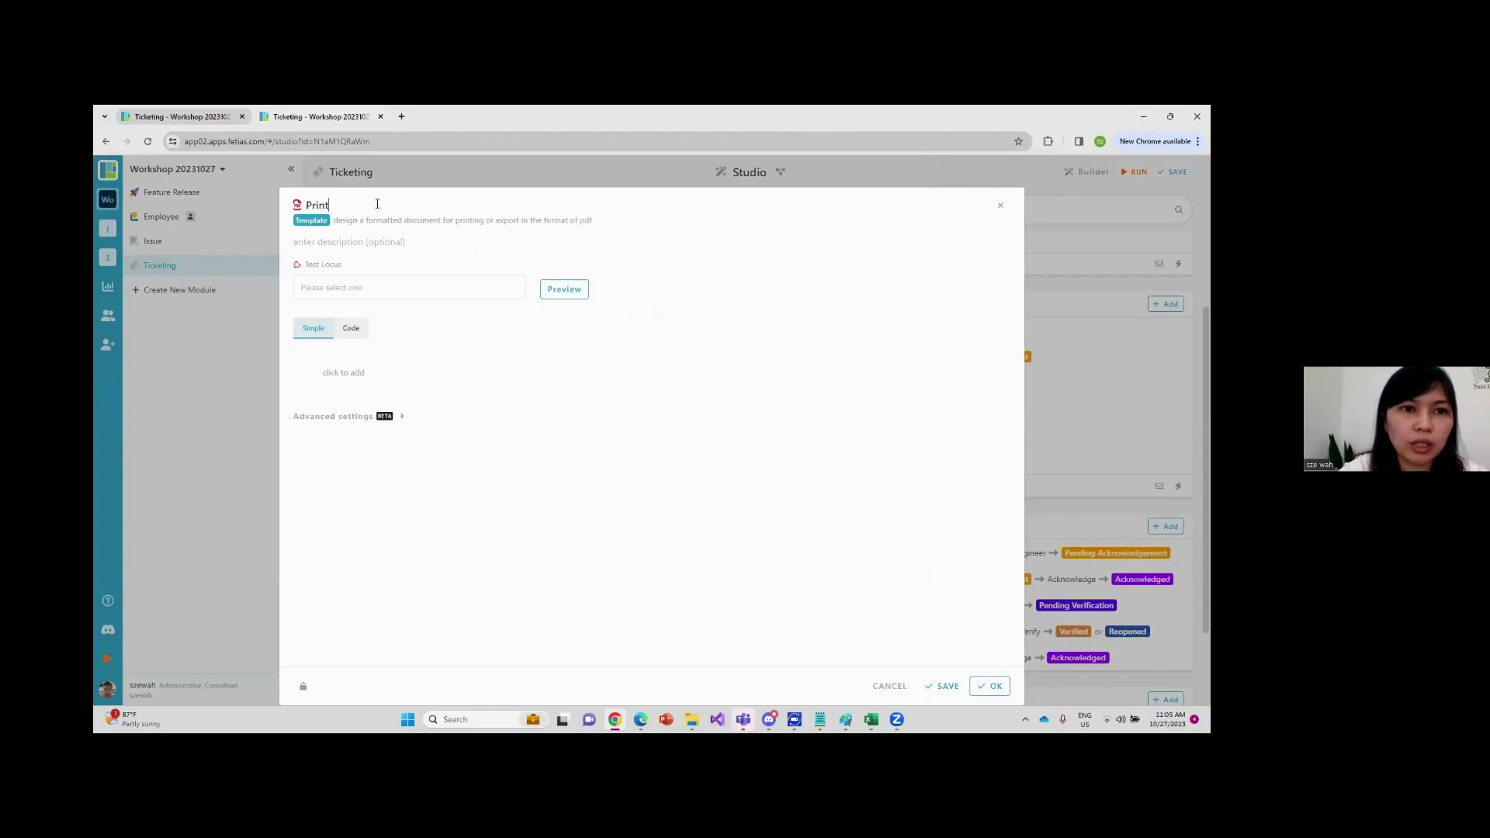
key(BackSpace)
text(Ticket)
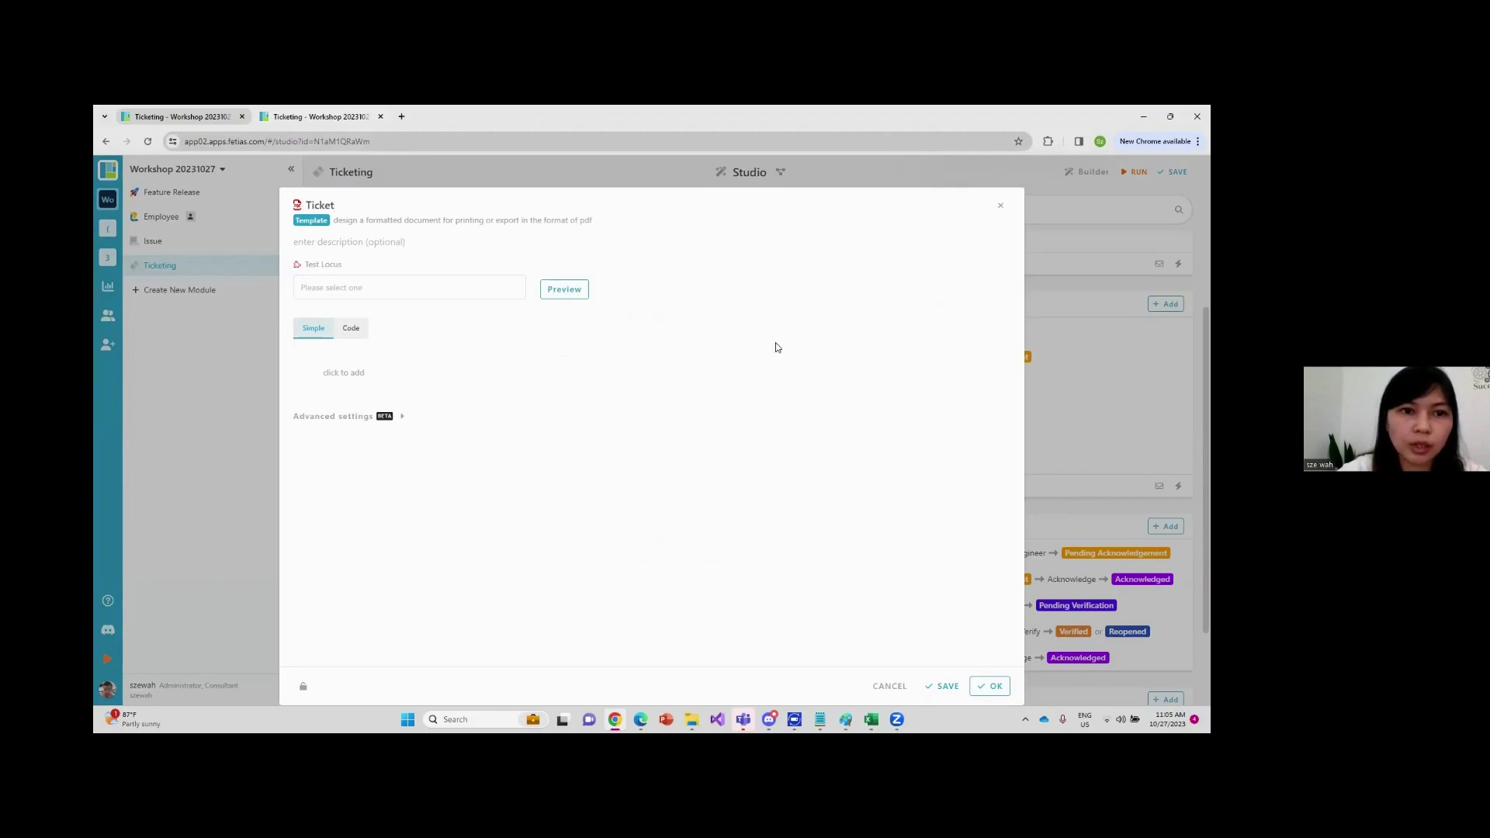
Add the Report Date, Problem and Device information fields to the Ticket template's layout
click(345, 374)
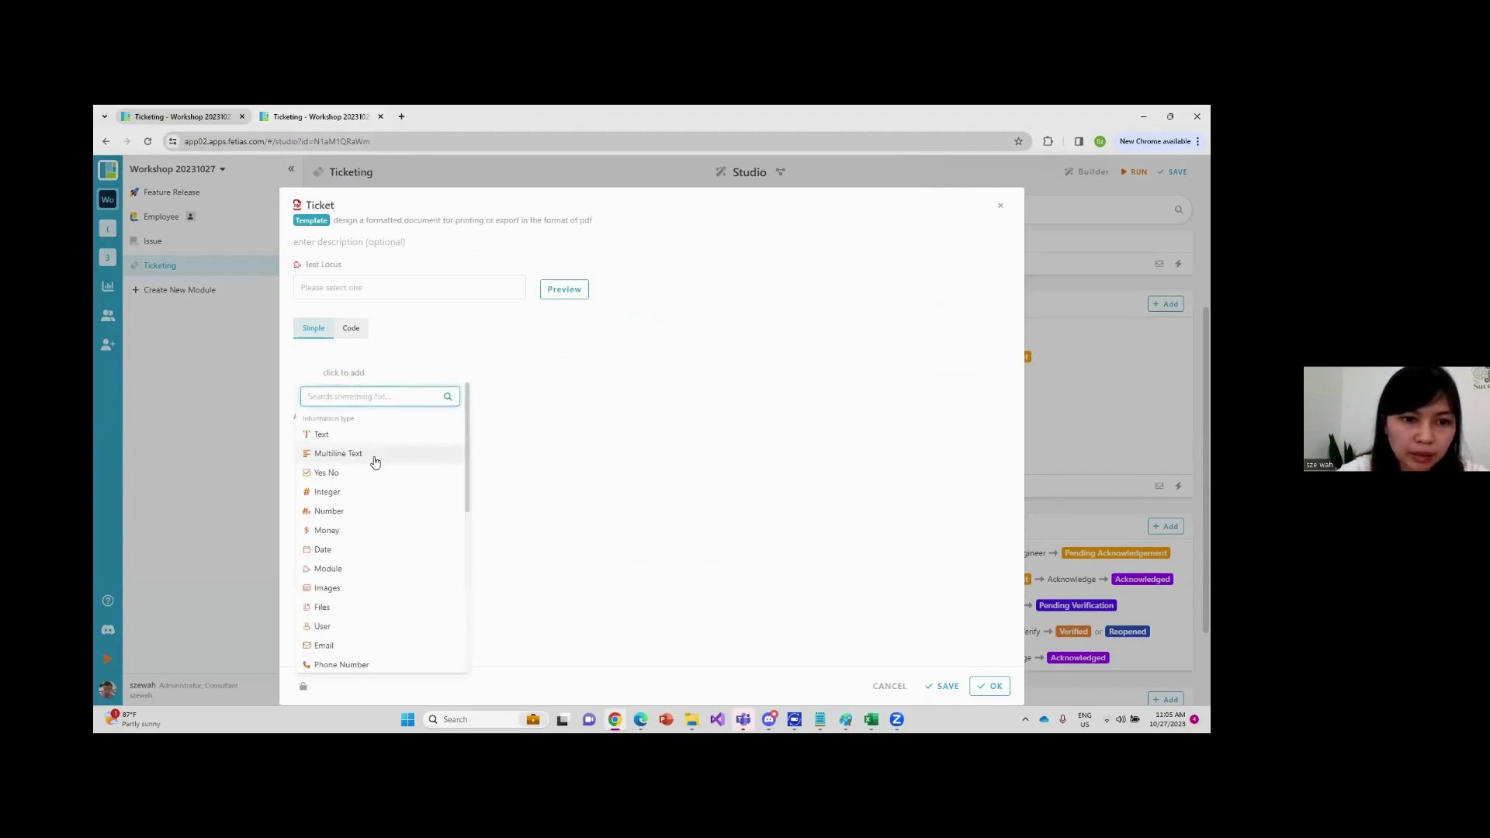
scroll(373, 466, down, 3)
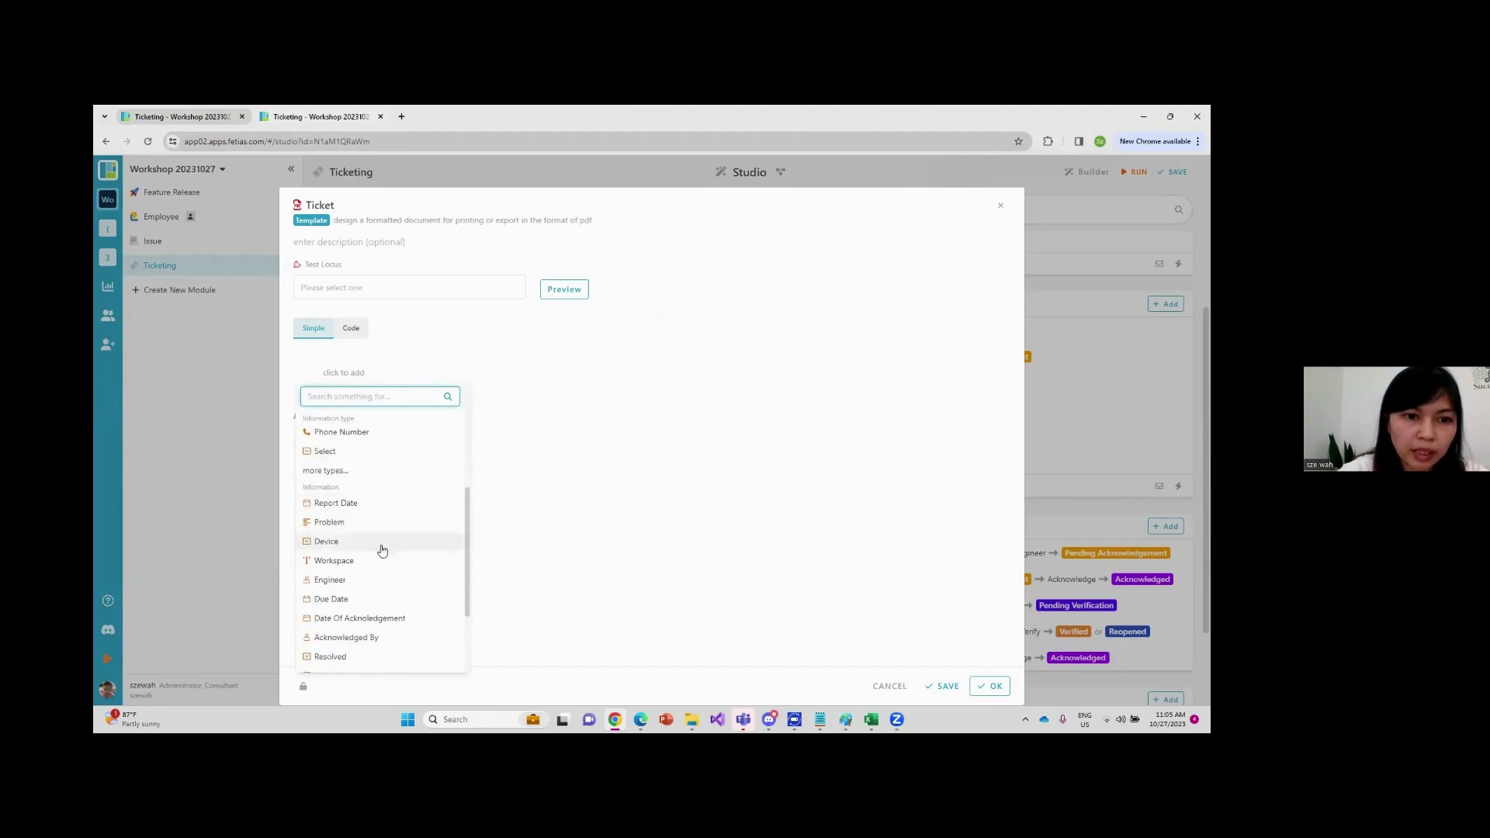
click(336, 504)
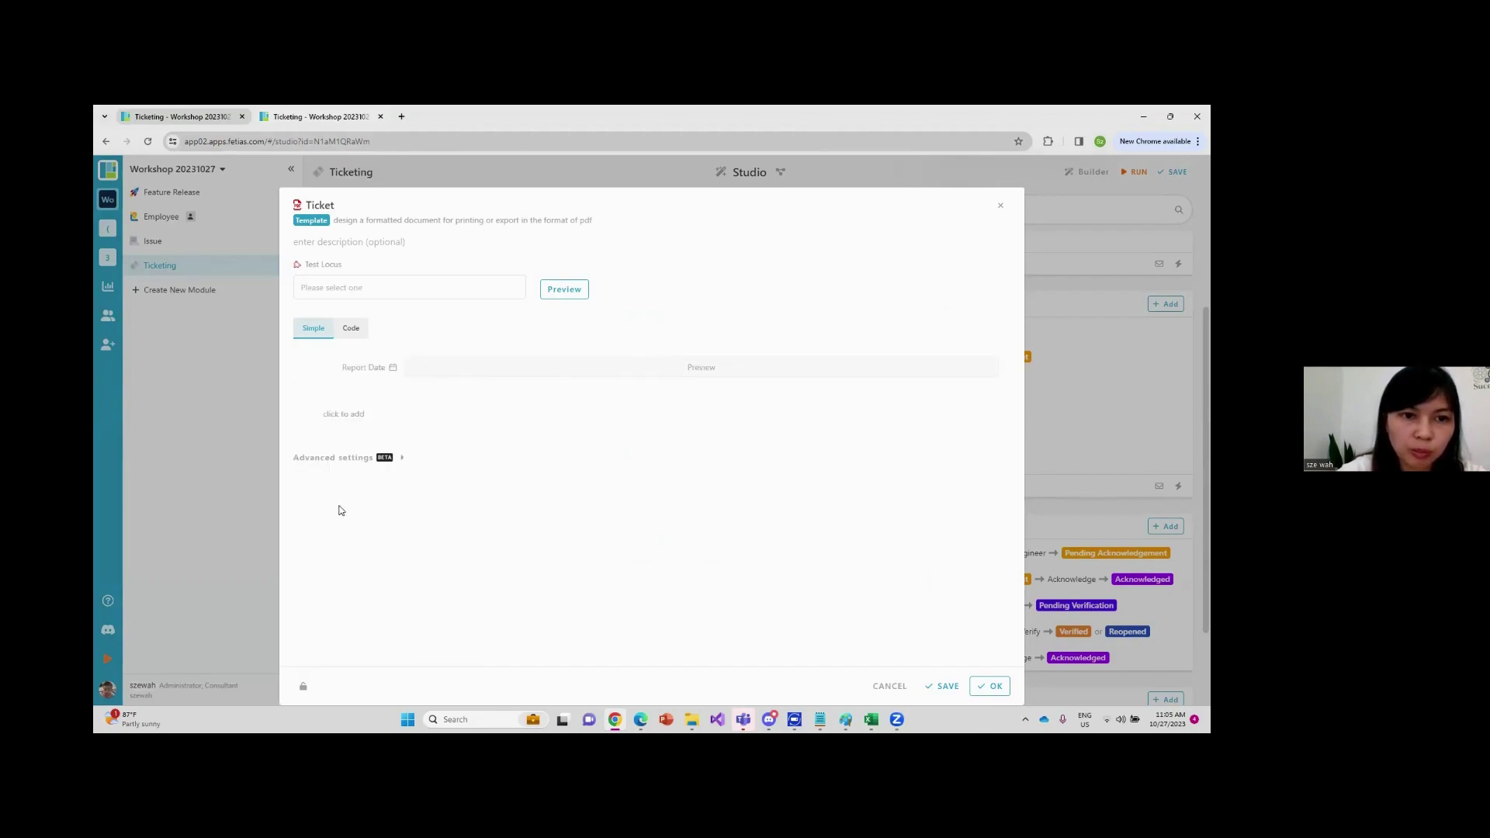
click(339, 416)
click(351, 599)
click(357, 496)
scroll(360, 427, down, 3)
click(365, 429)
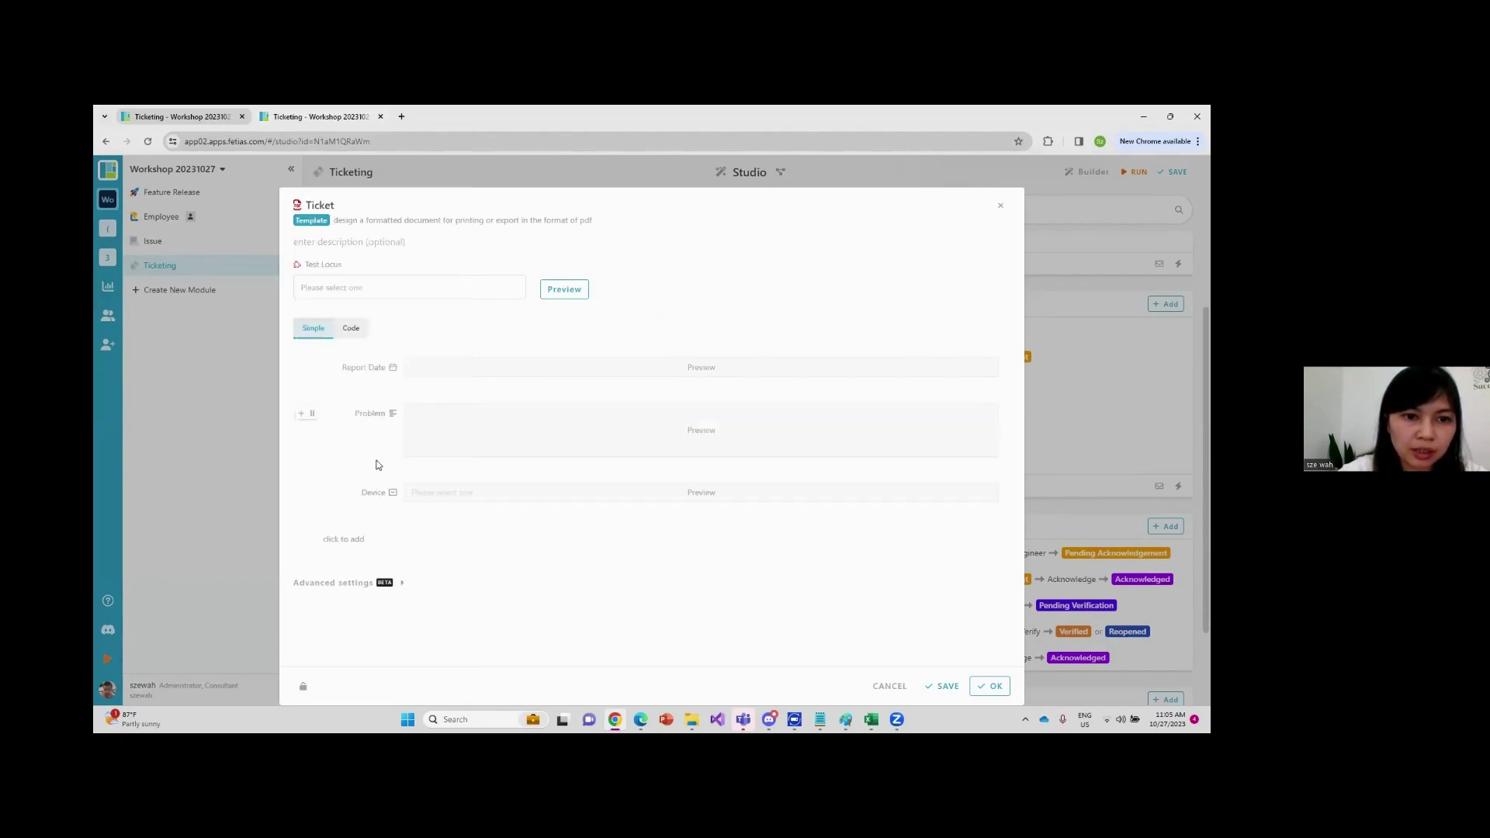
Add the Workspace and Engineer fields below Device in the Ticket template
click(340, 537)
scroll(392, 443, down, 5)
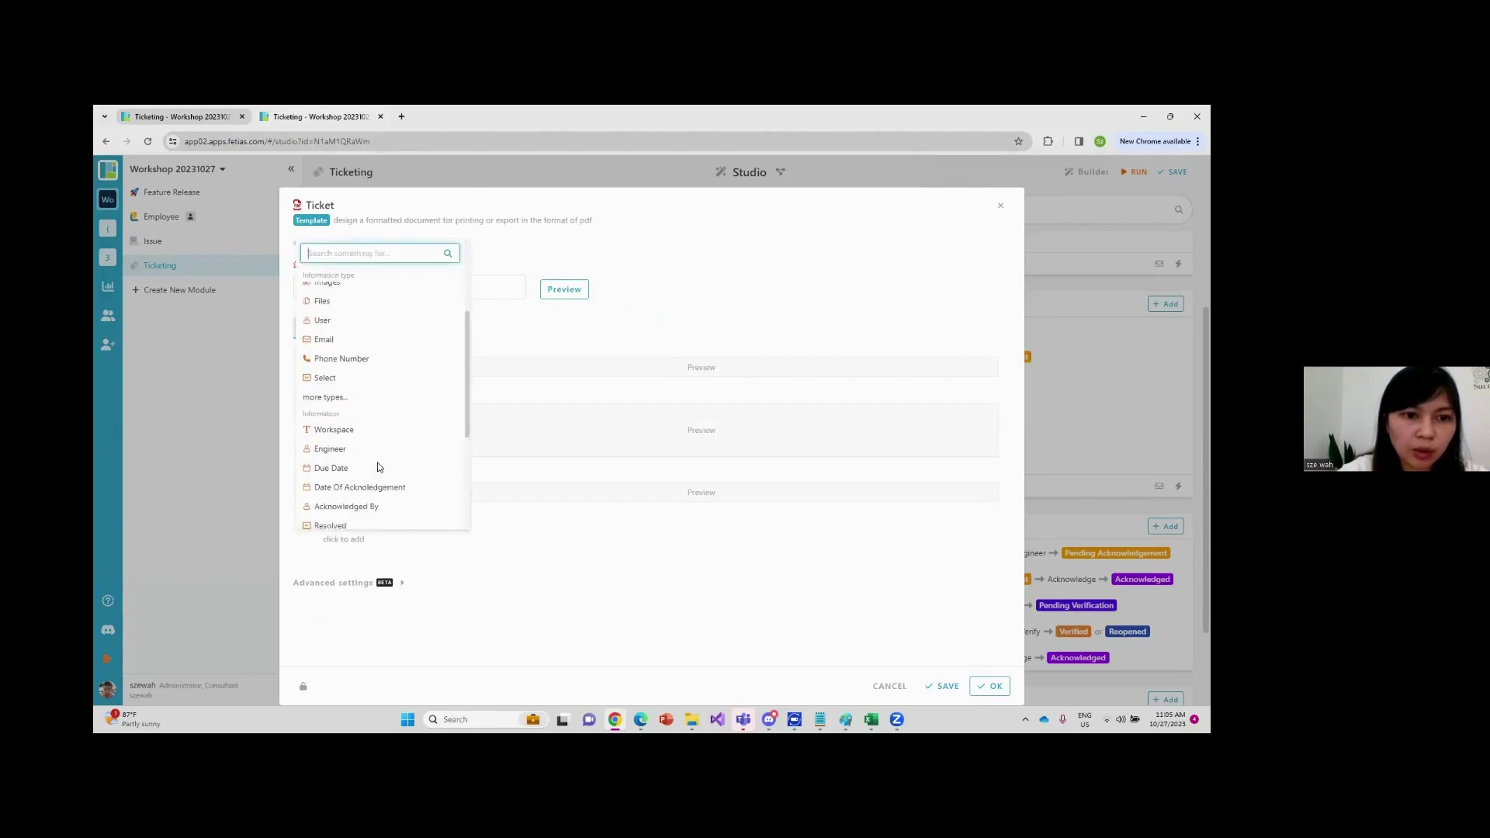
scroll(372, 443, down, 1)
click(367, 419)
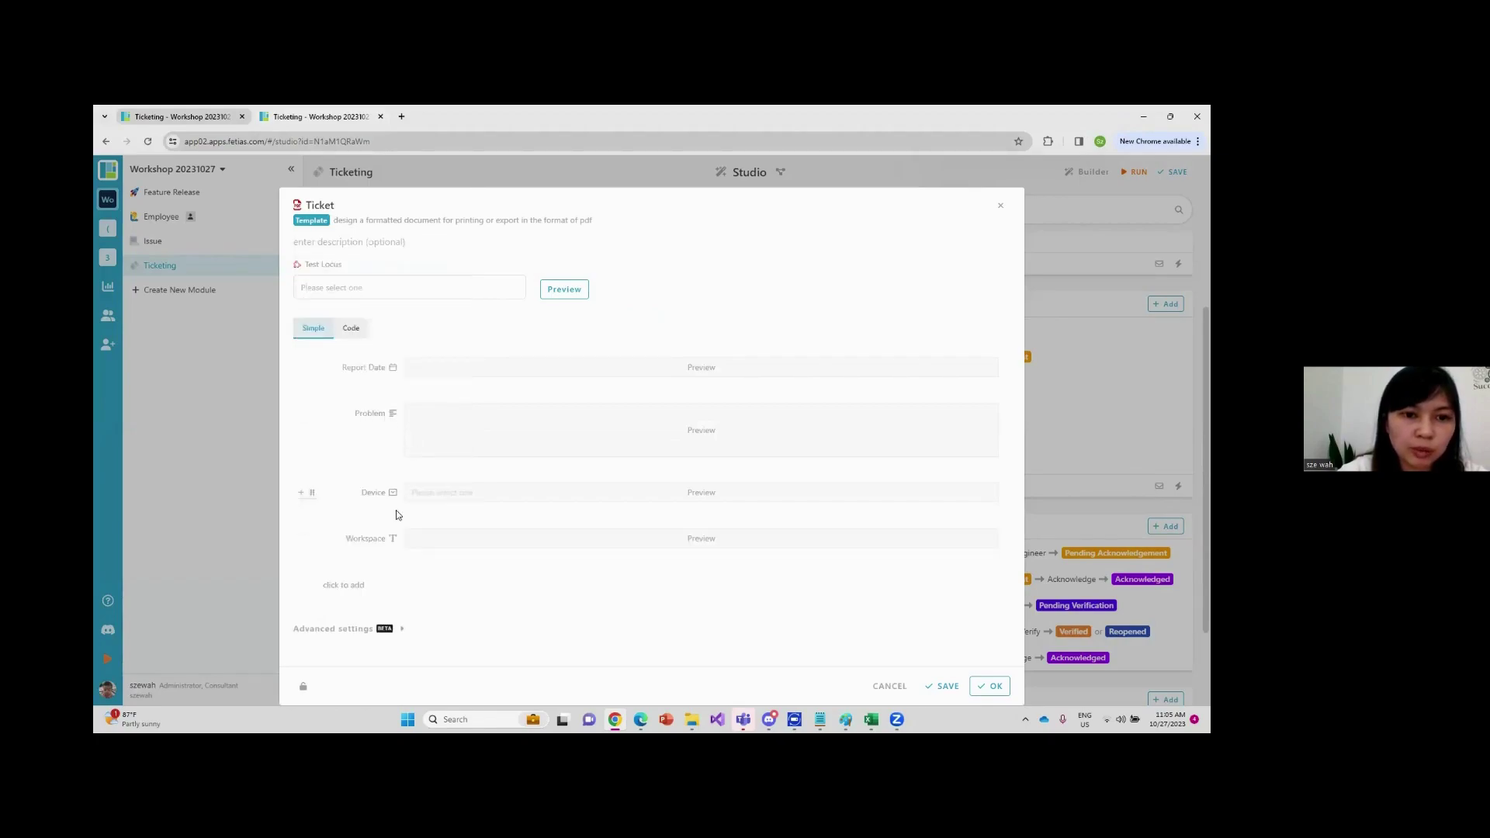
click(342, 583)
scroll(380, 463, down, 5)
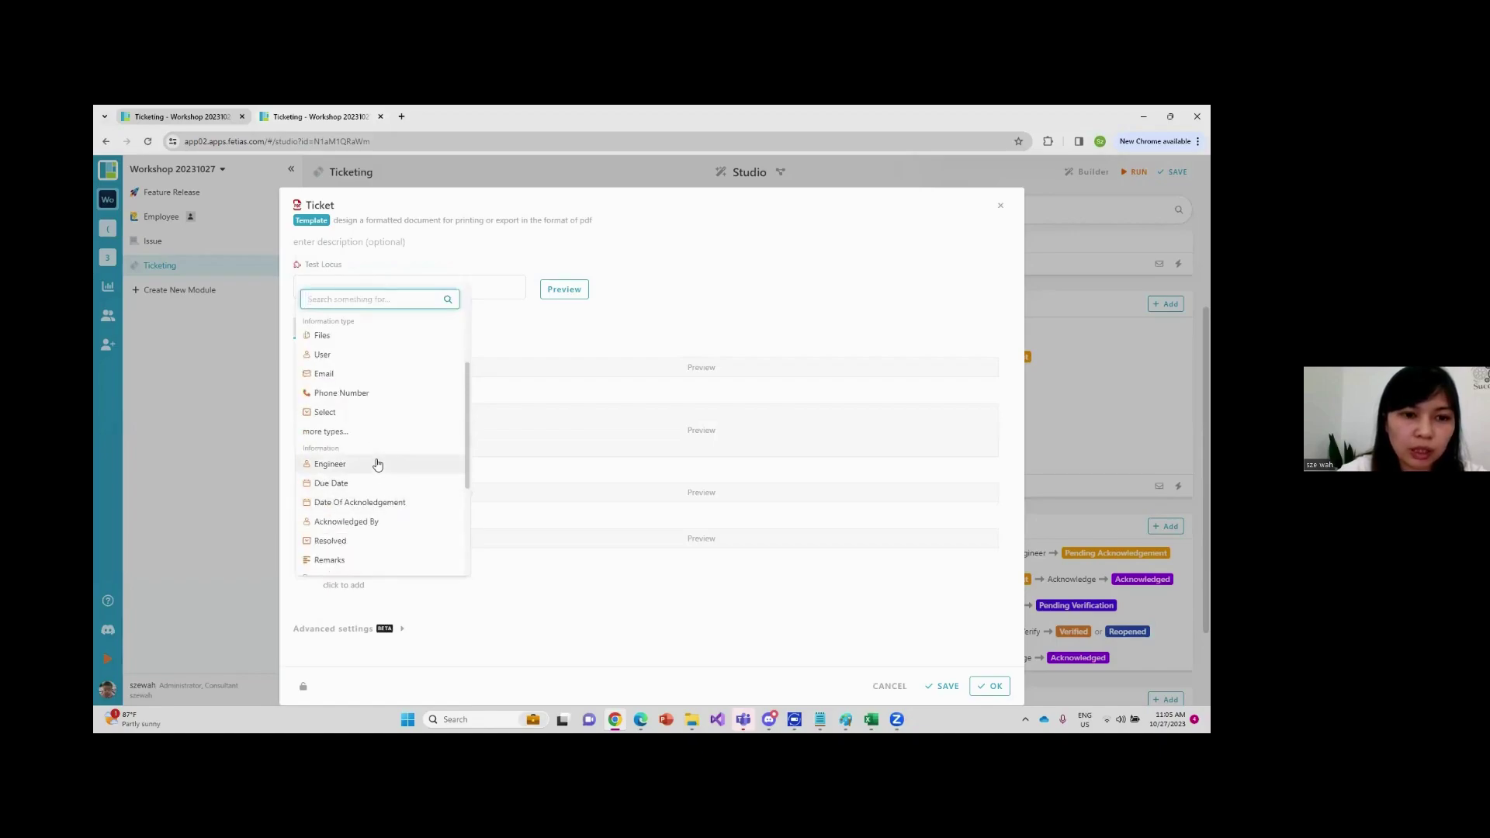
click(377, 464)
Add the Remarks field below Engineer and save the Ticket template
scroll(388, 482, down, 1)
click(341, 598)
scroll(376, 497, down, 5)
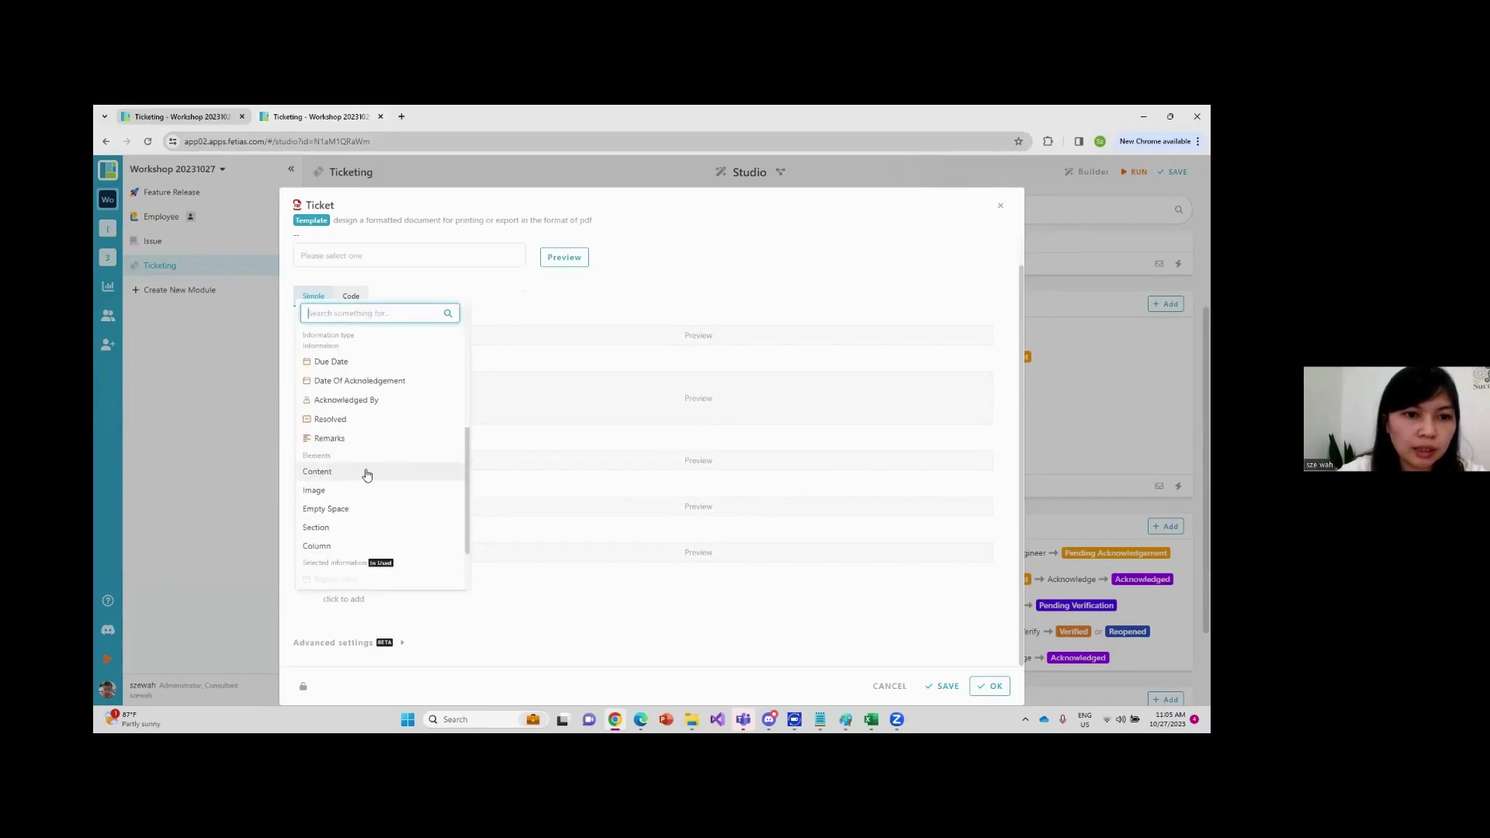
click(372, 437)
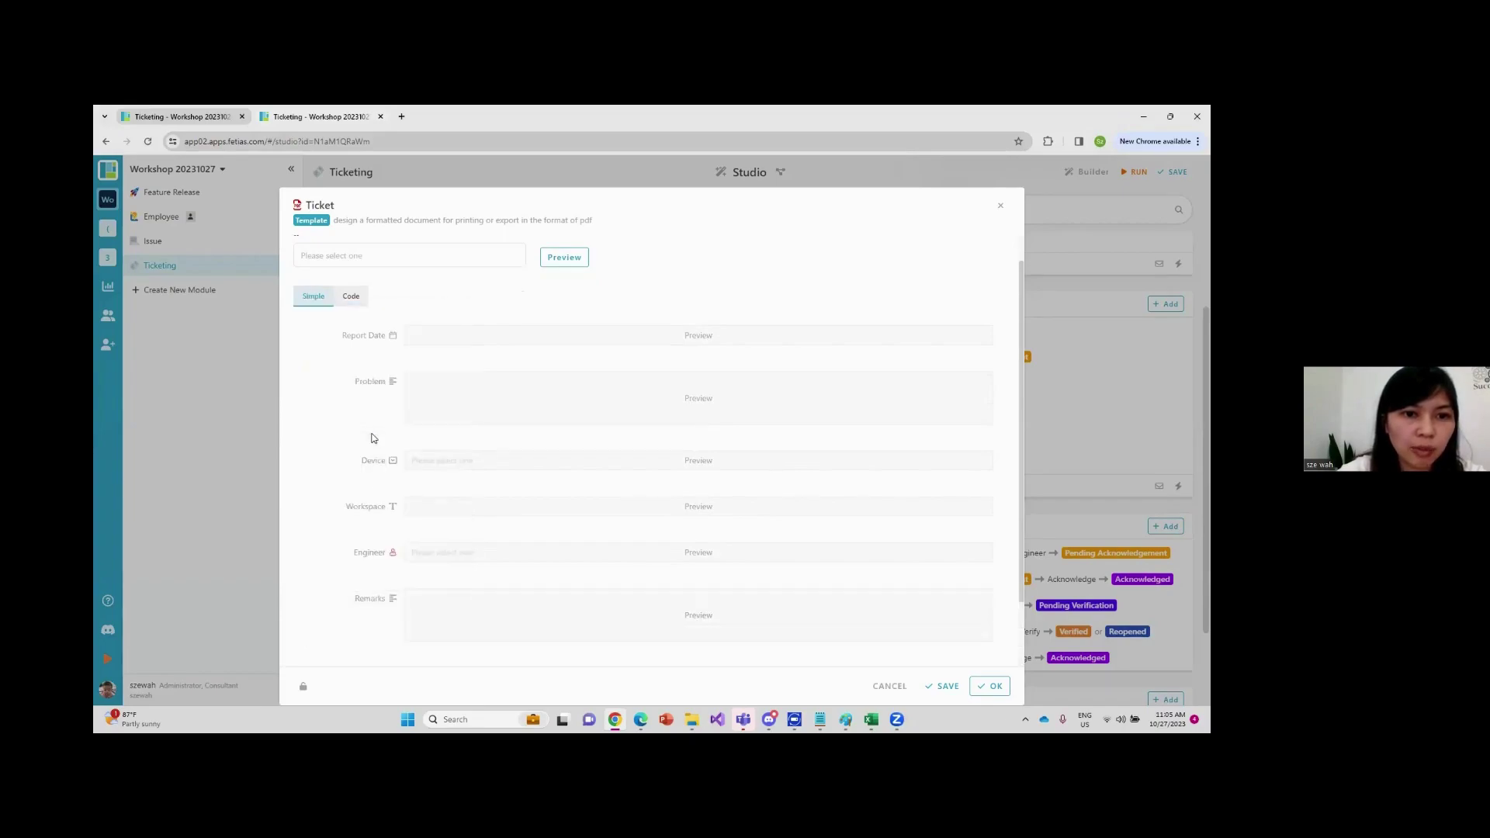
scroll(656, 522, up, 2)
click(941, 686)
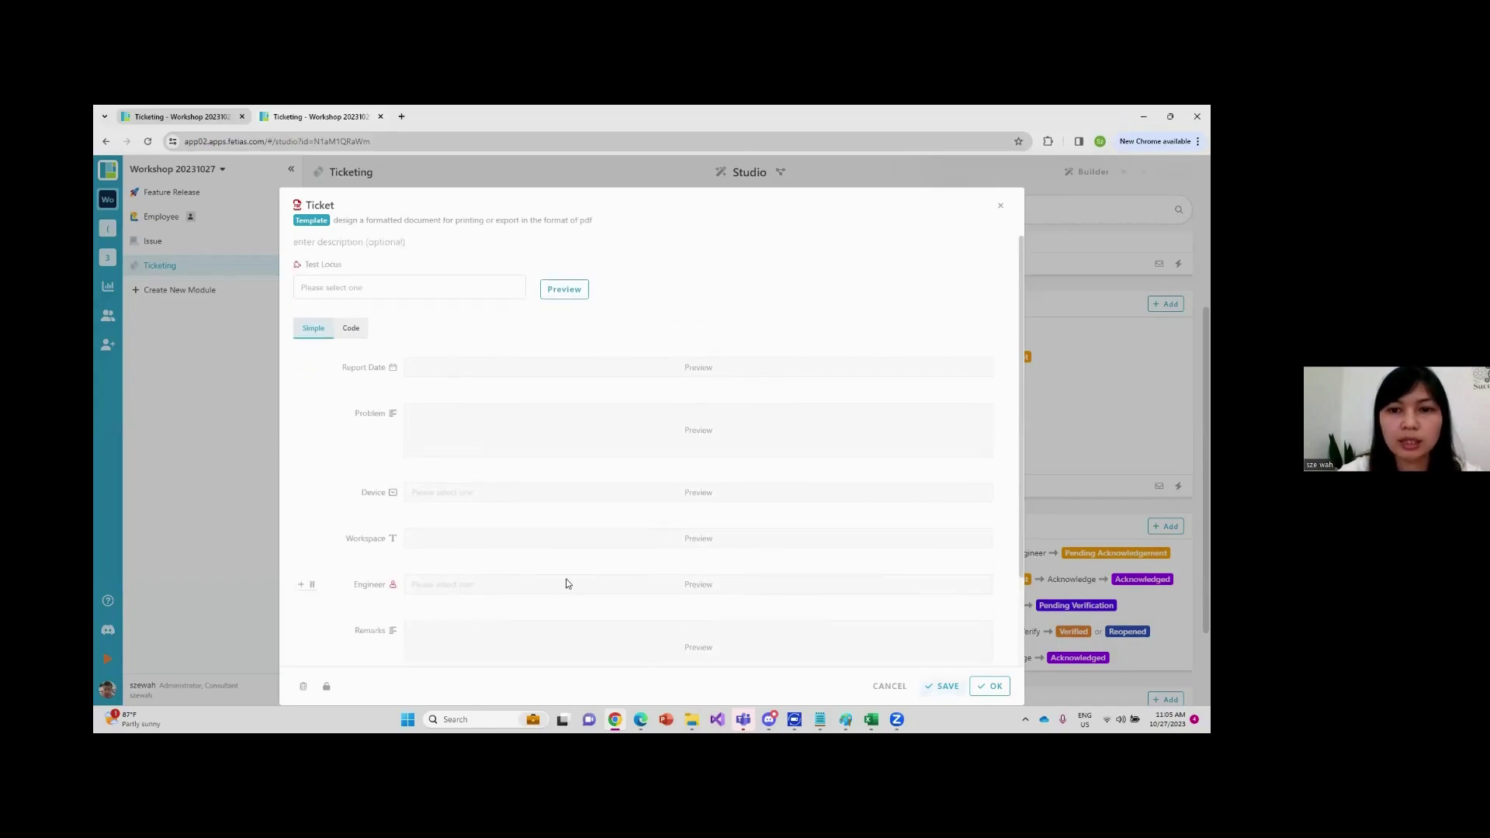
Preview the template with ticket TCK00003 as test data and set the template style to style01
click(426, 286)
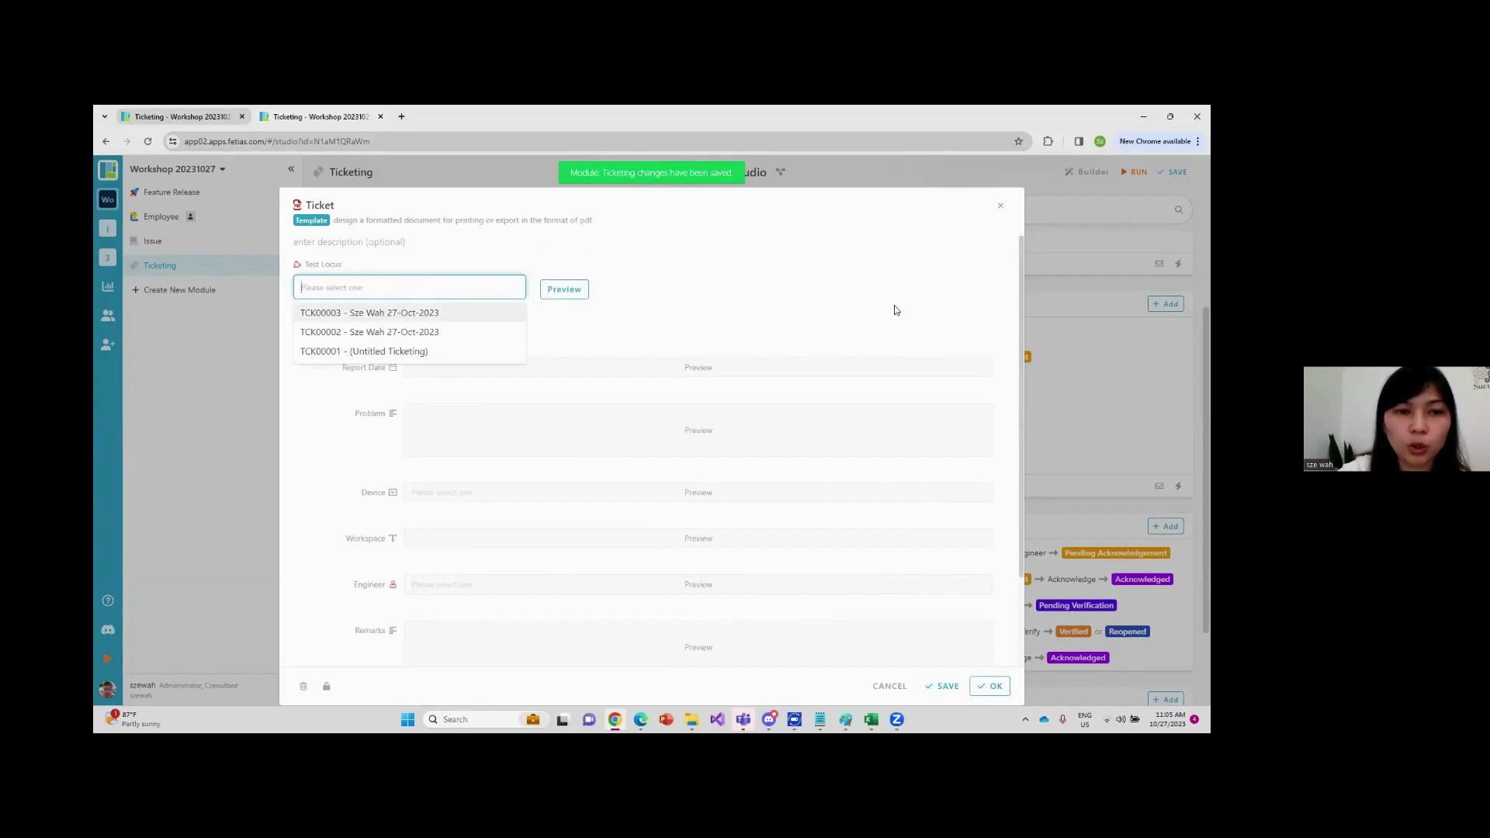
click(407, 313)
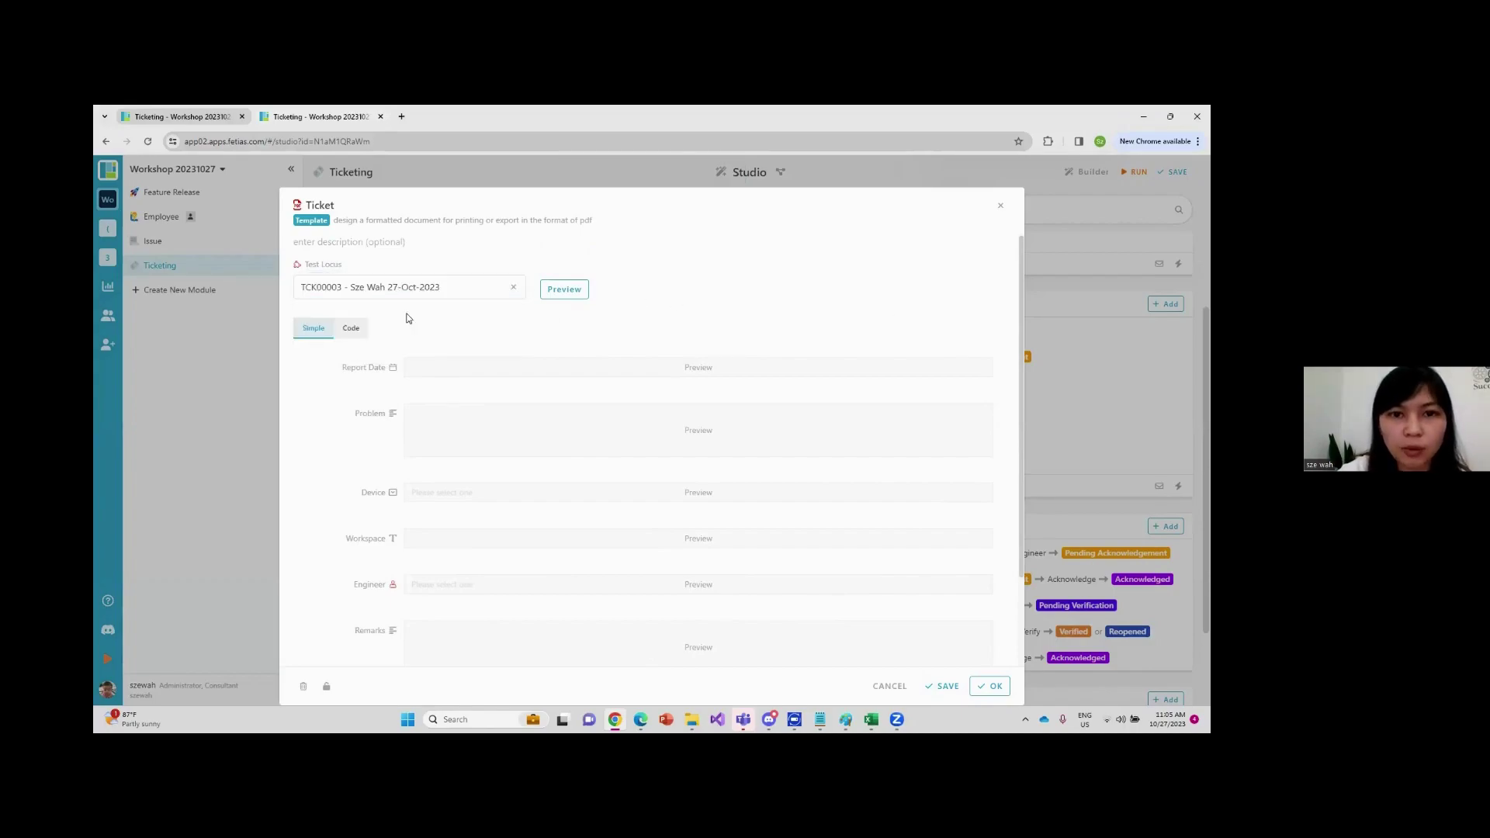
click(552, 289)
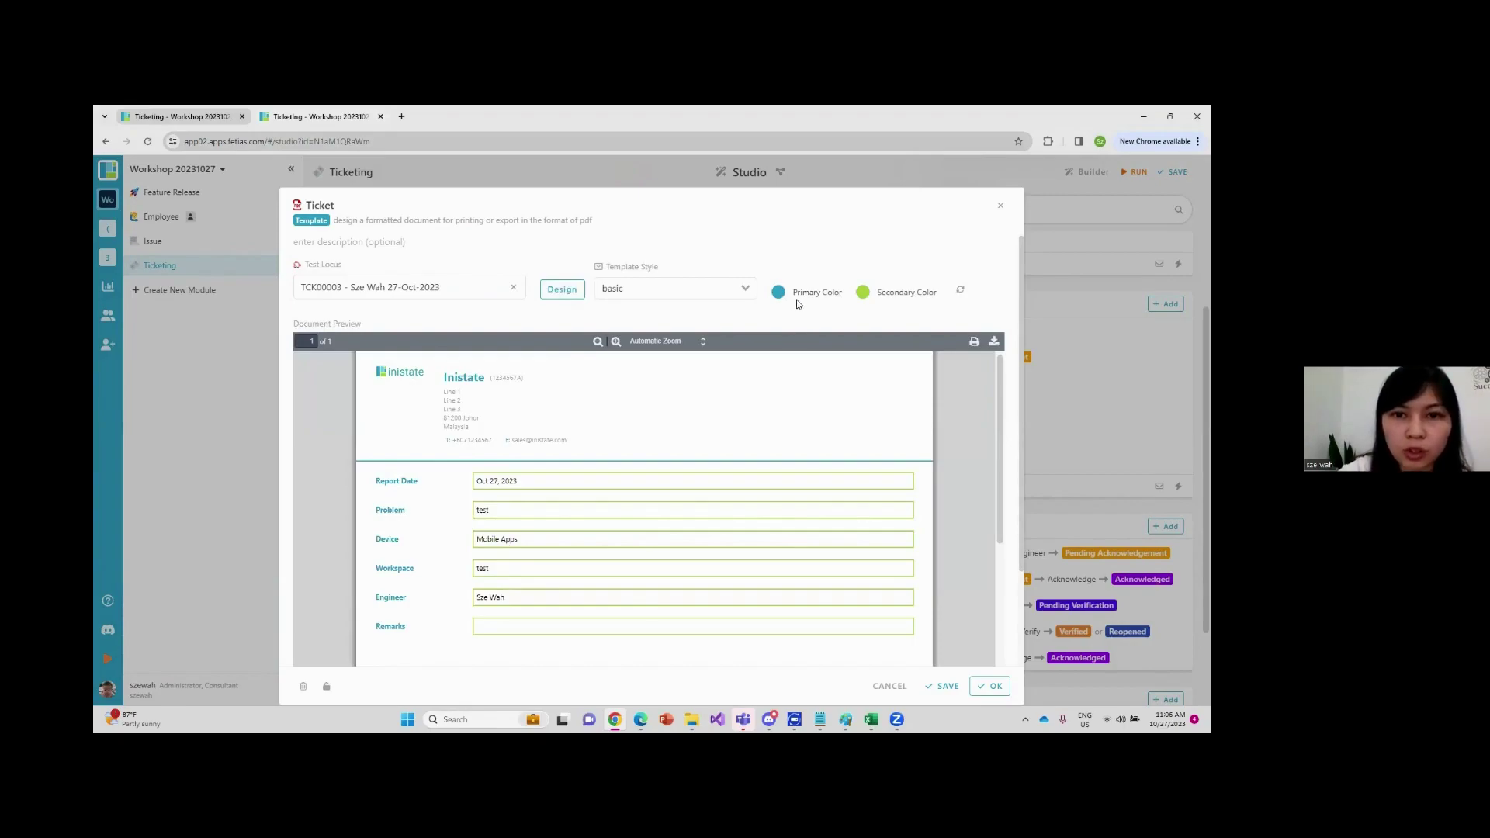
click(667, 289)
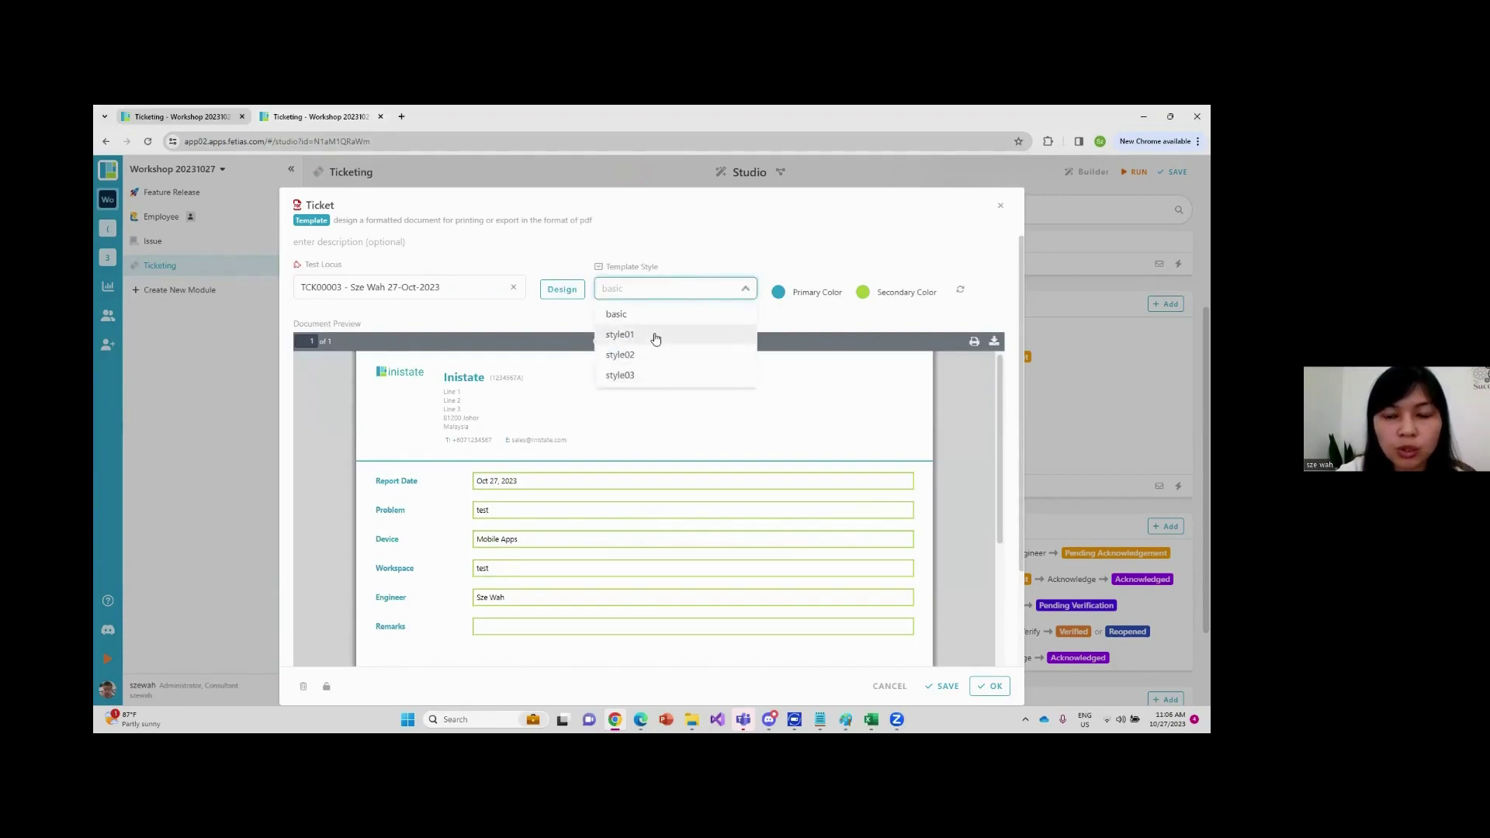
click(656, 340)
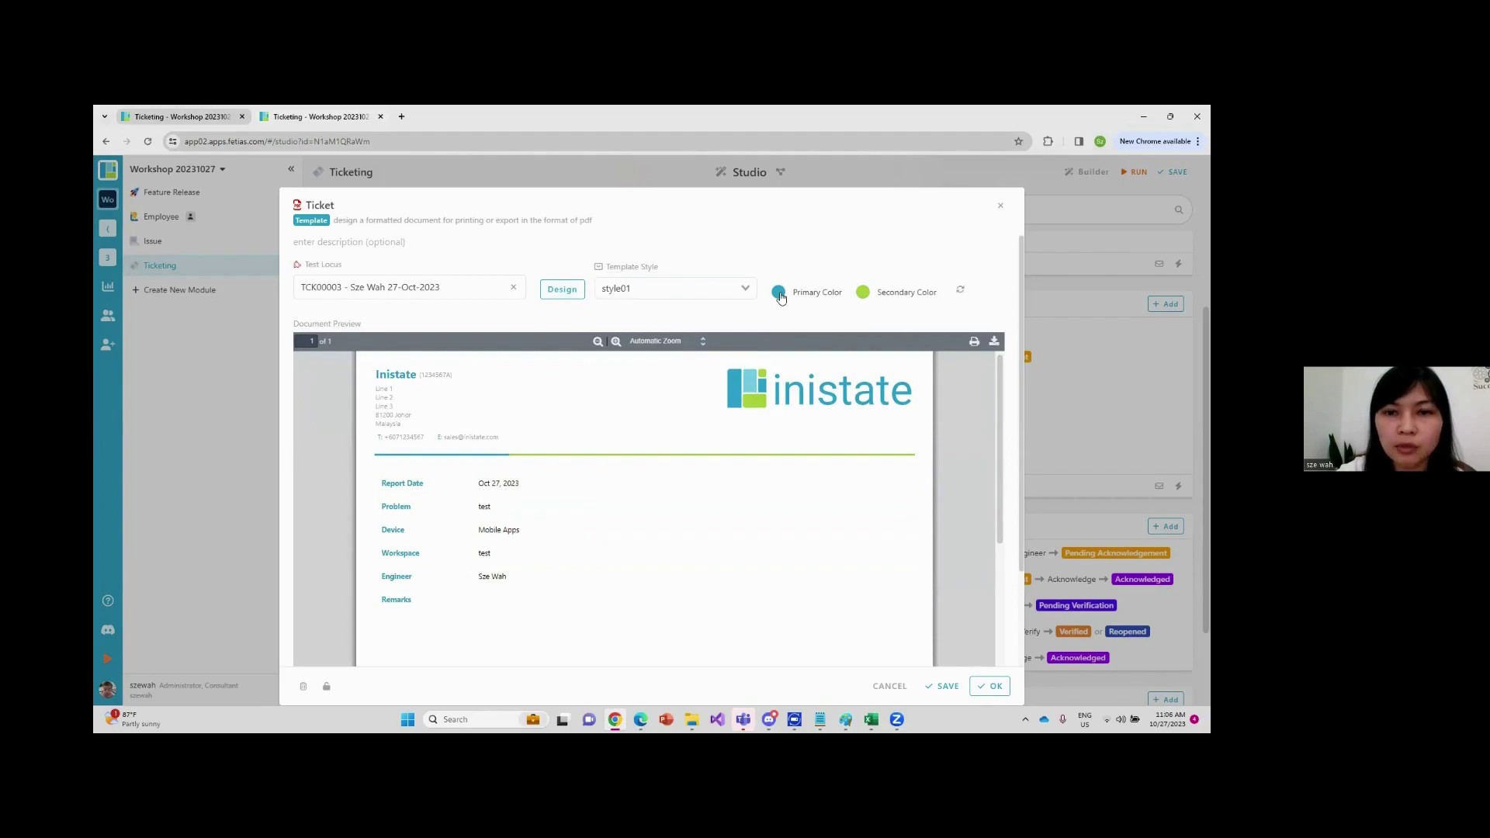
Set the template's primary color to dark slate grey and its secondary color to light grey (RGB 214, 221, 225), and save
click(781, 298)
click(859, 381)
click(863, 292)
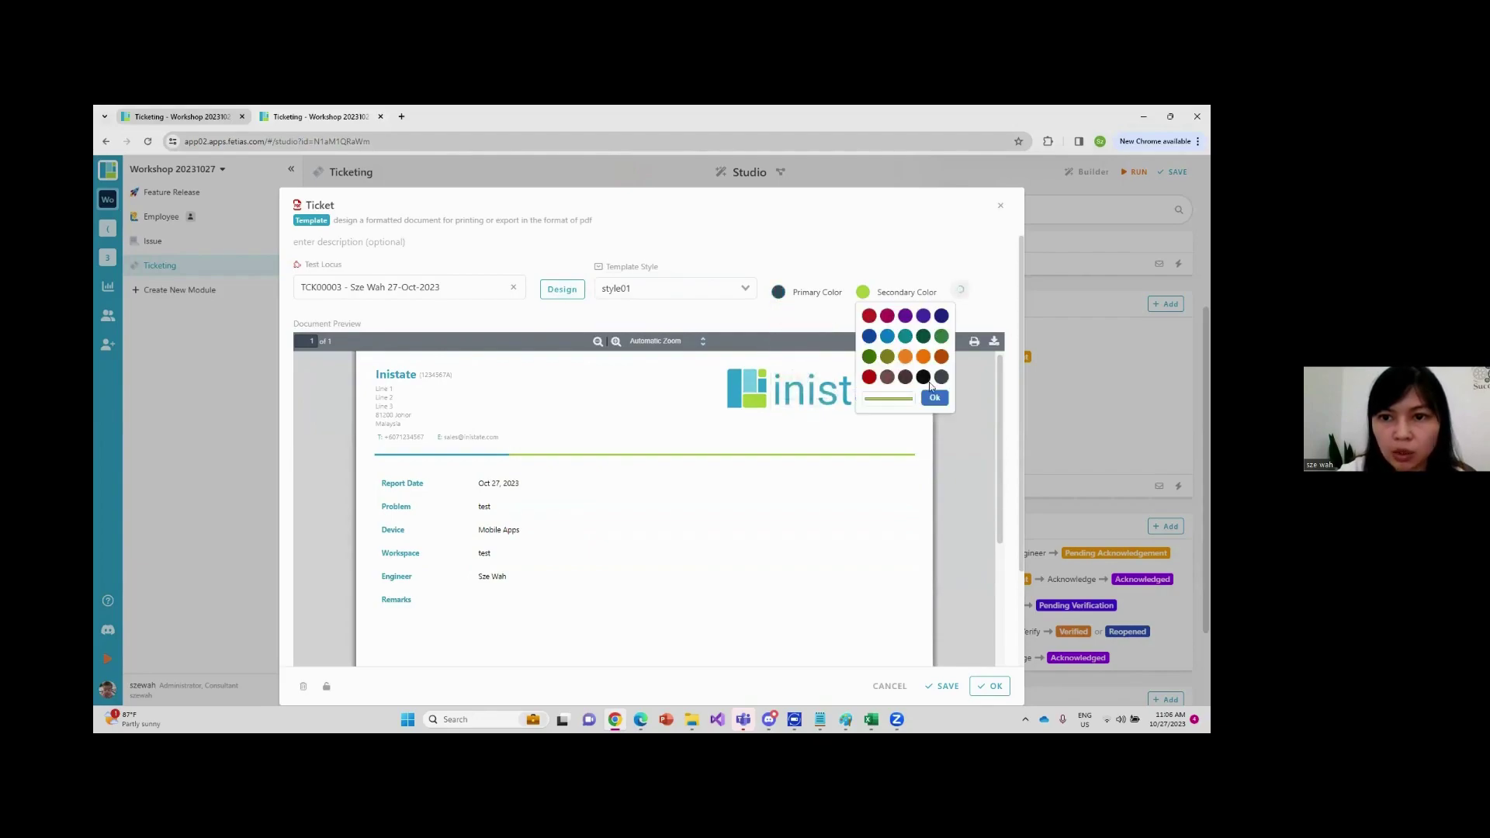
click(941, 377)
click(860, 296)
click(881, 400)
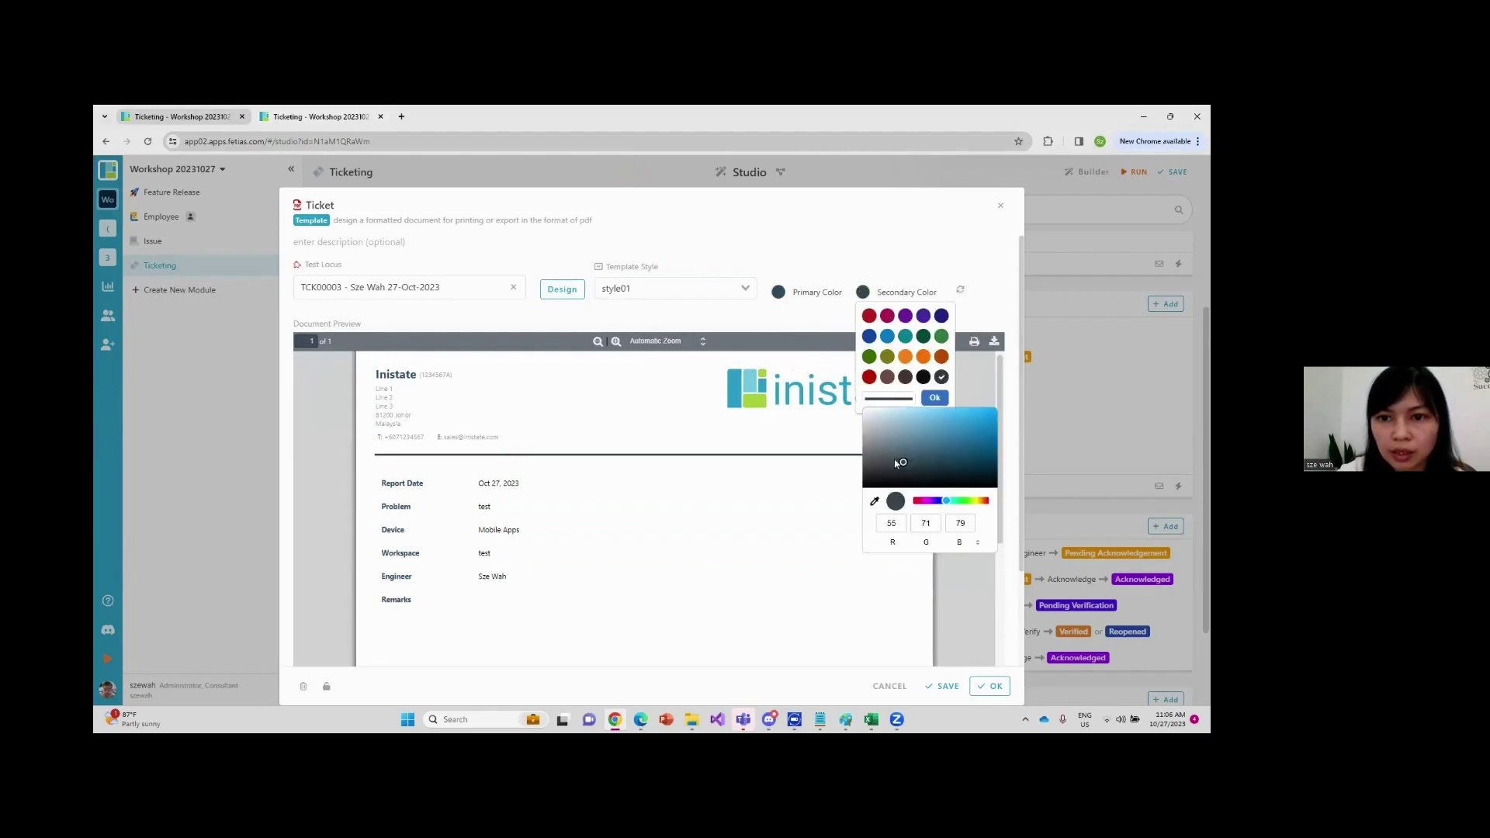
click(870, 418)
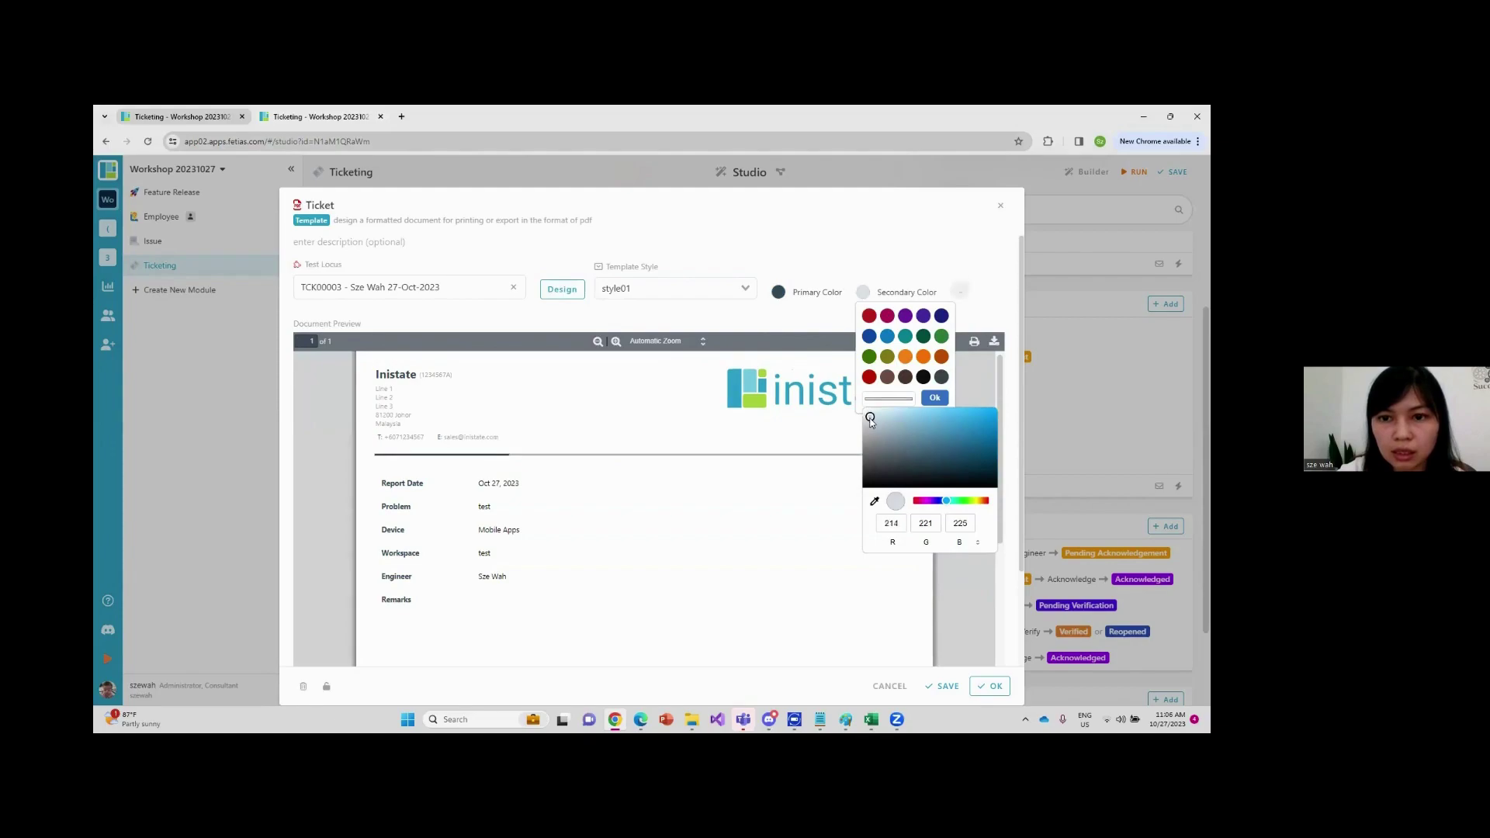
click(935, 397)
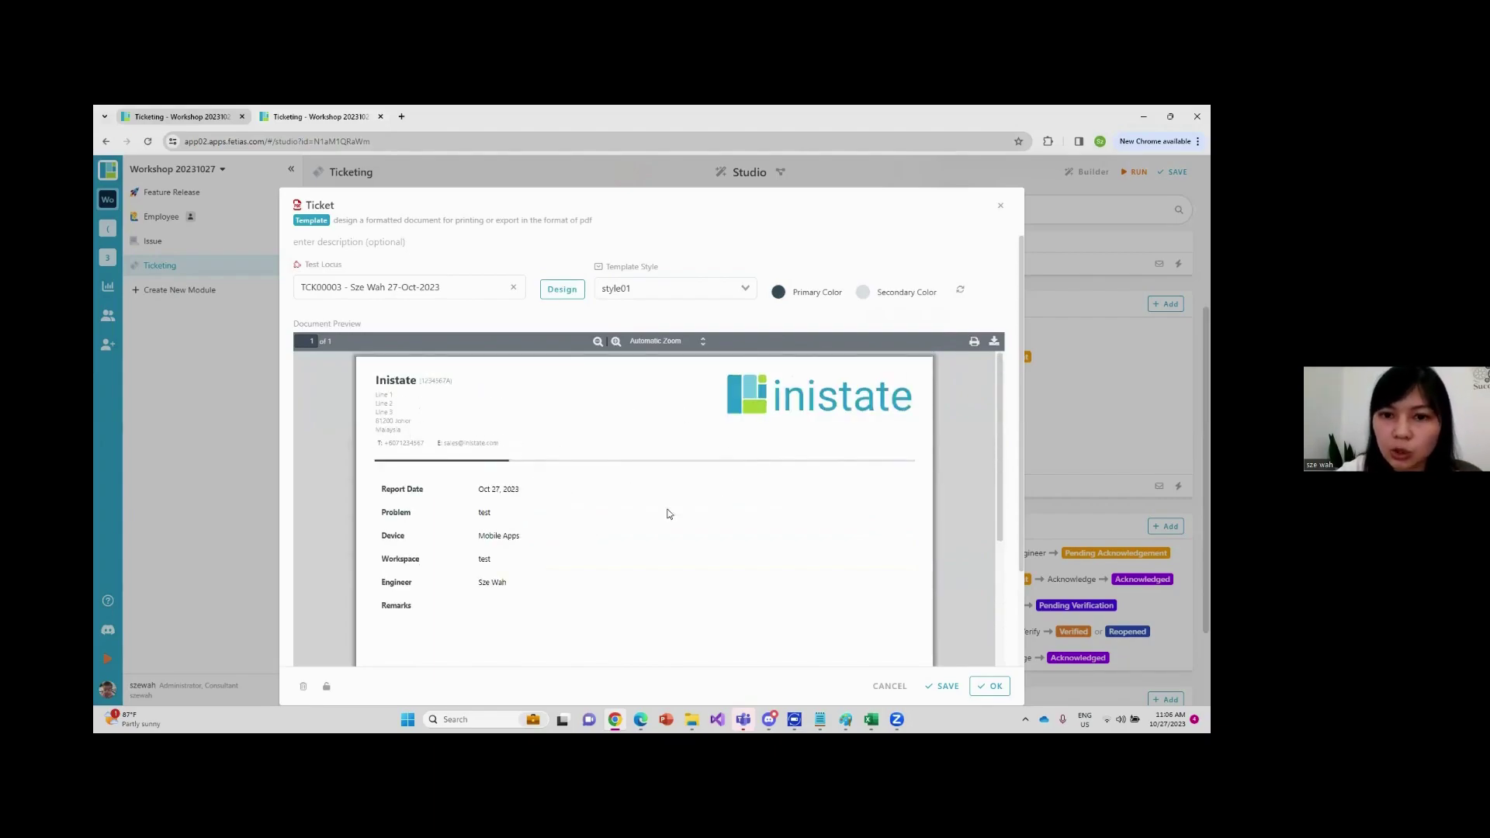
click(945, 687)
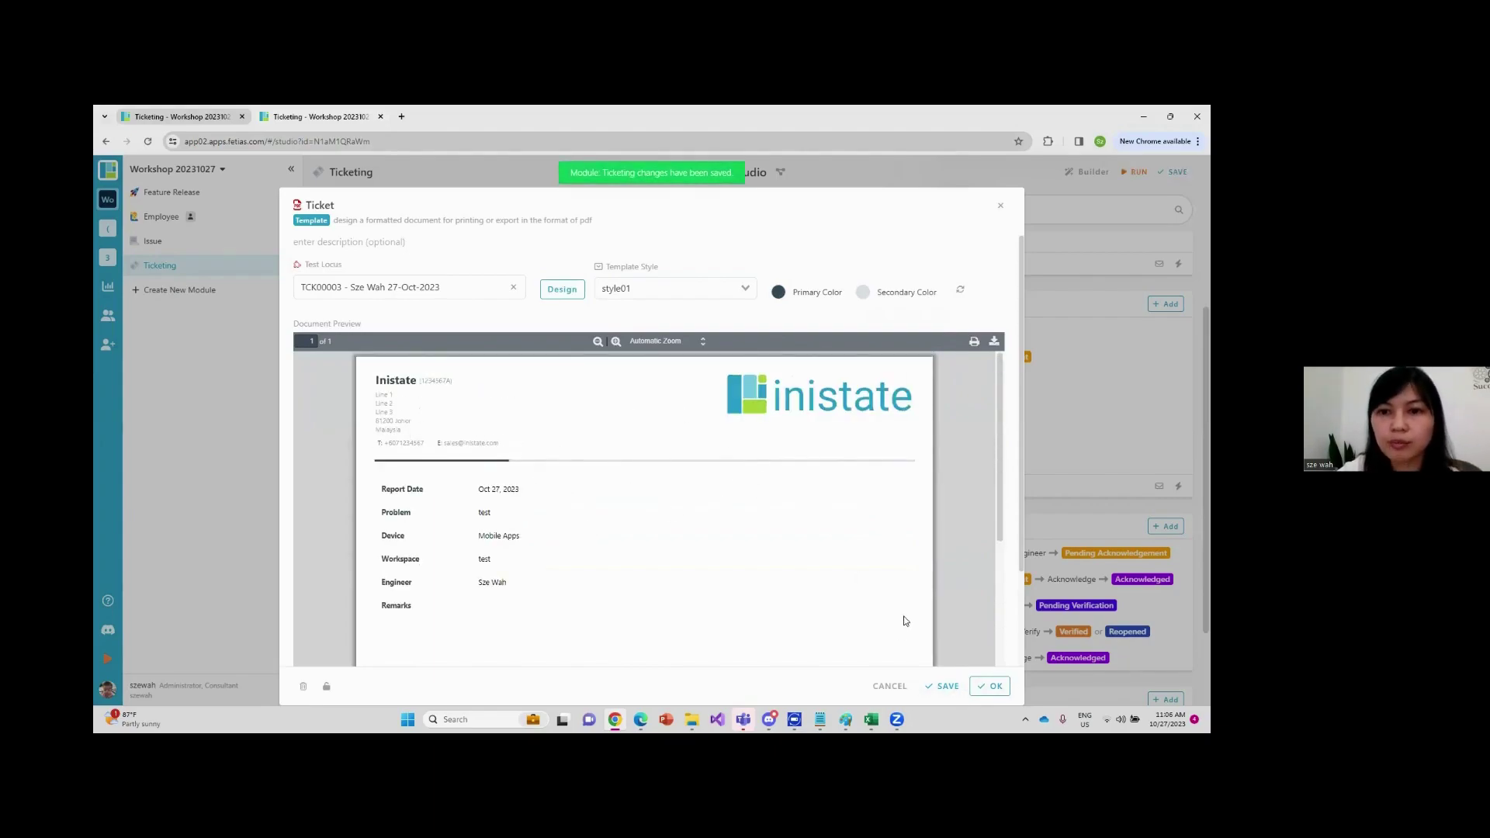
Reload the updated workspace in the live app and generate the Ticket document for TCK00002 from the My Task listing
click(179, 116)
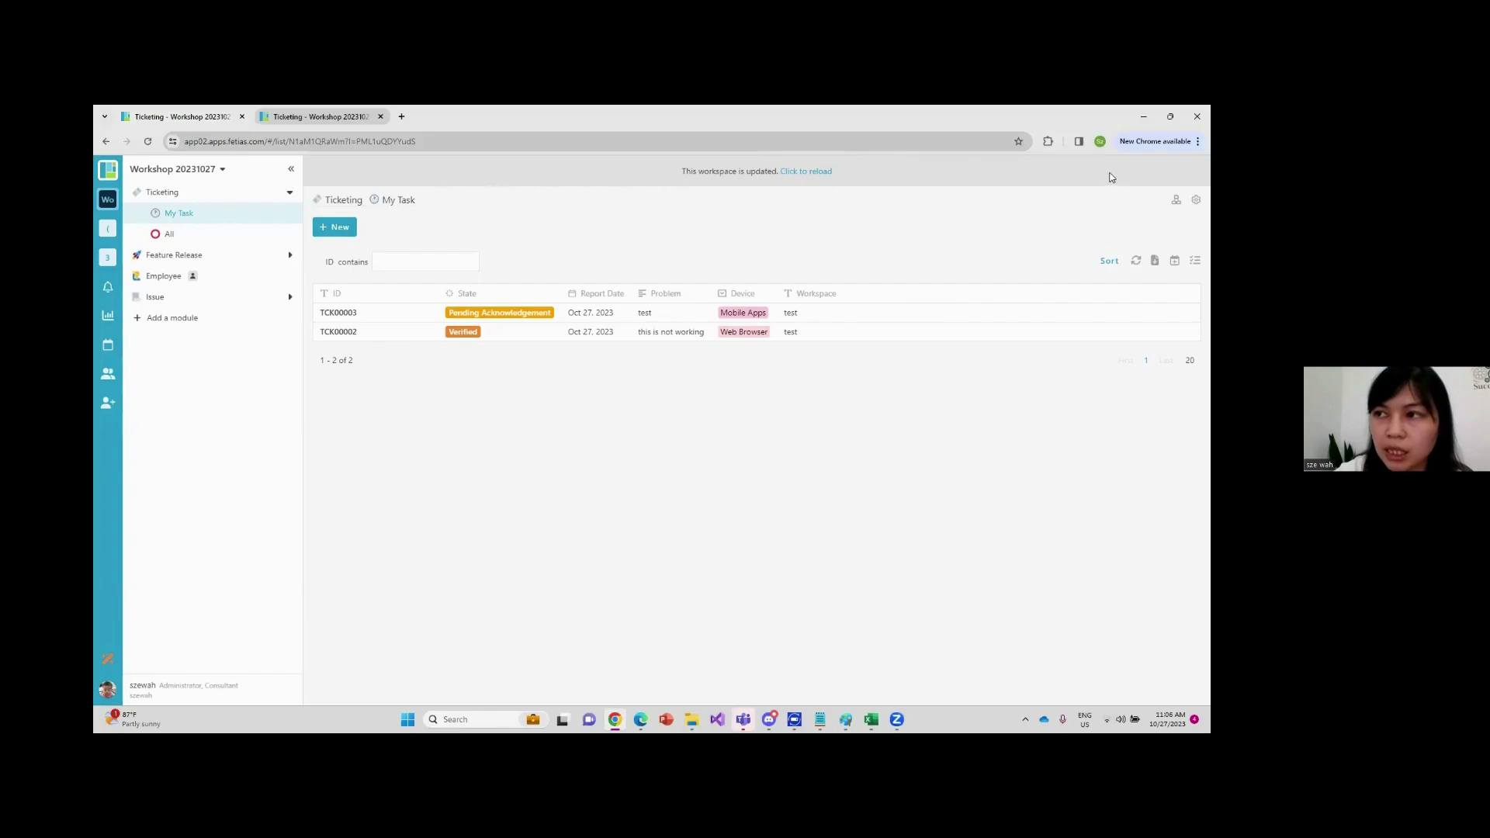
mouse_move(421, 252)
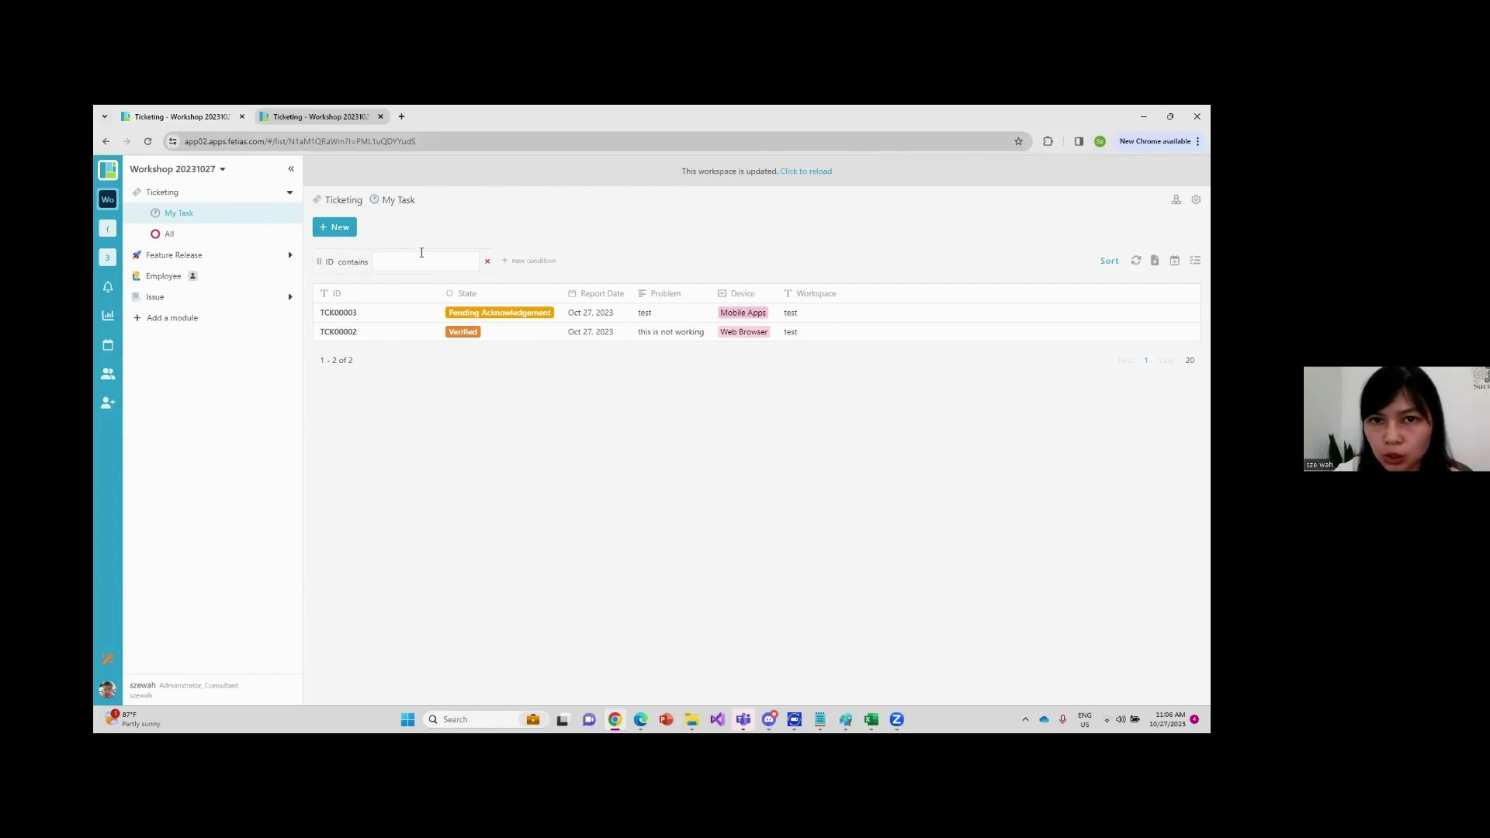
click(802, 172)
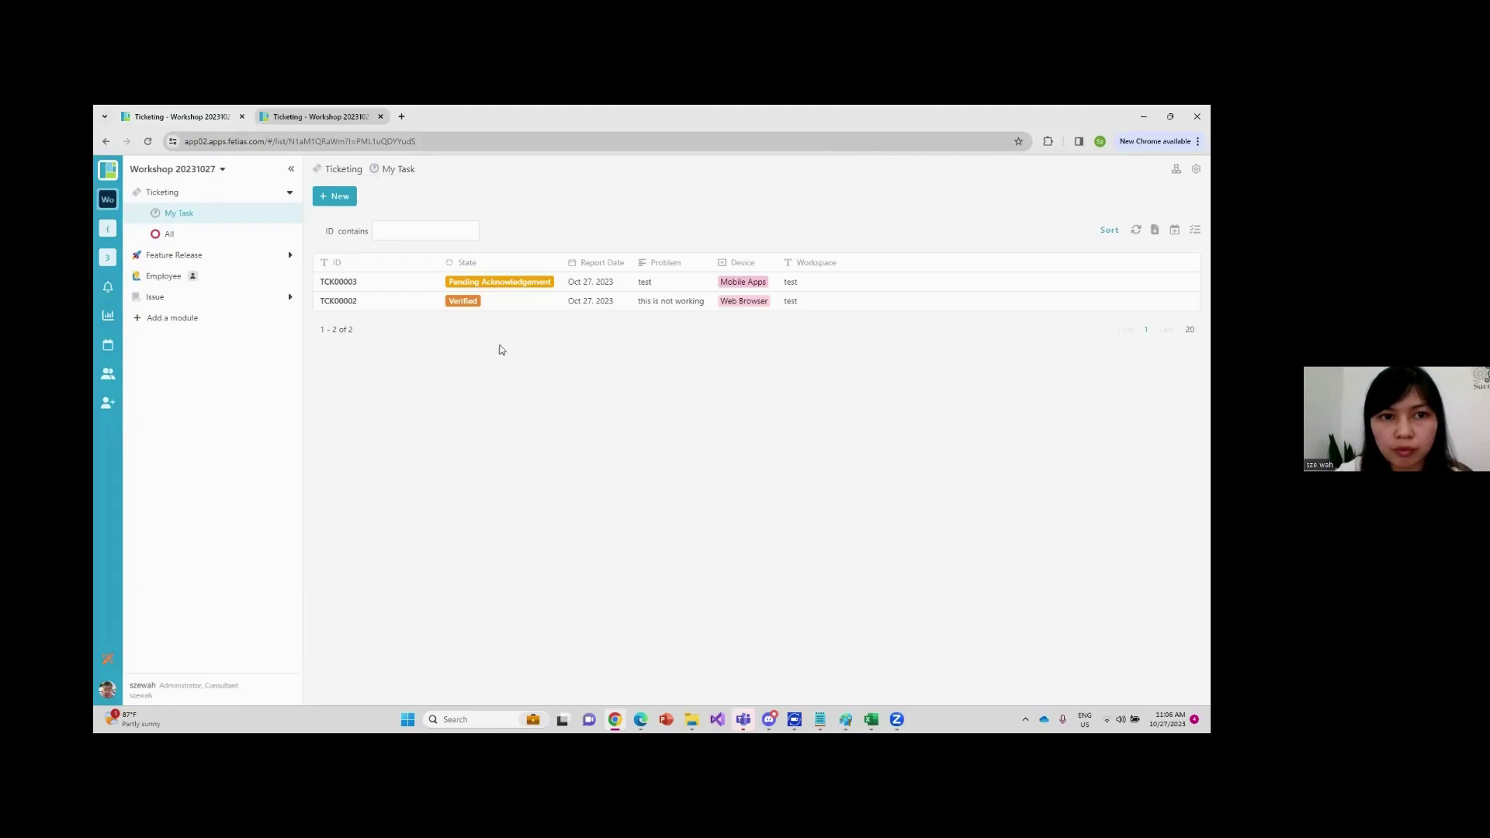
mouse_move(426, 305)
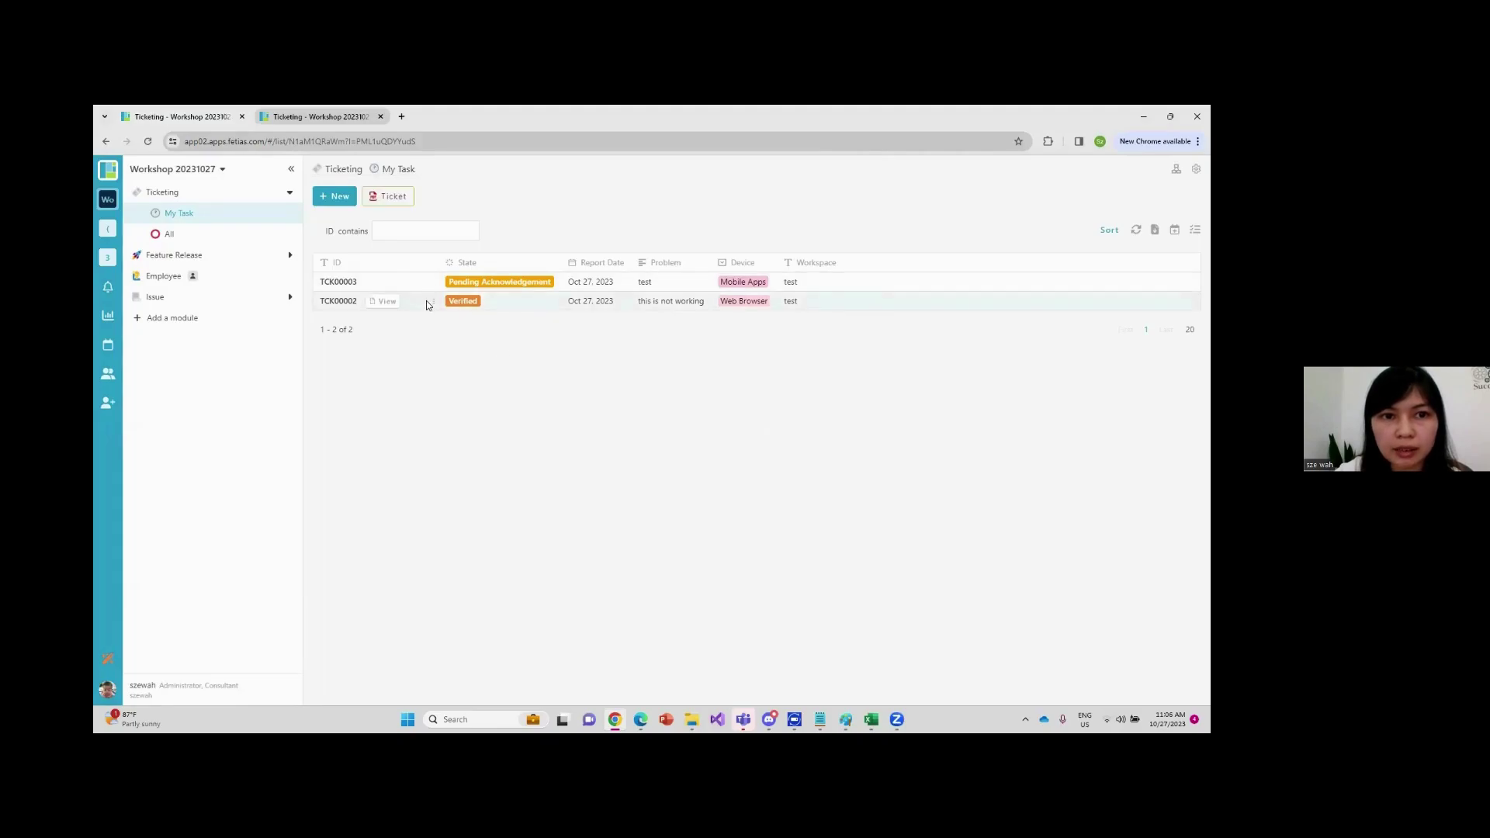
click(380, 203)
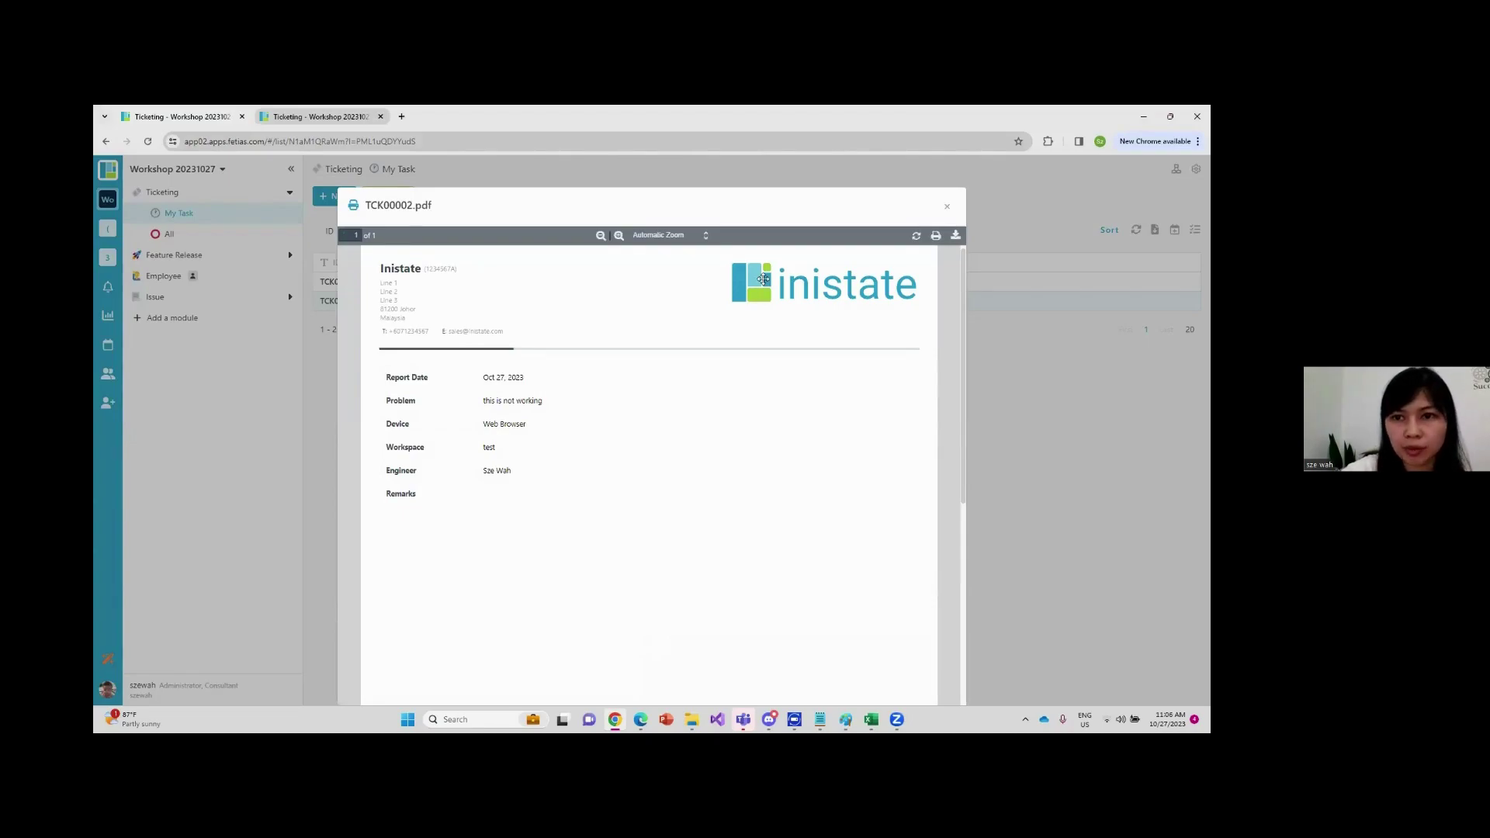
Download TCK00002.pdf, view it in the browser and close it
click(955, 235)
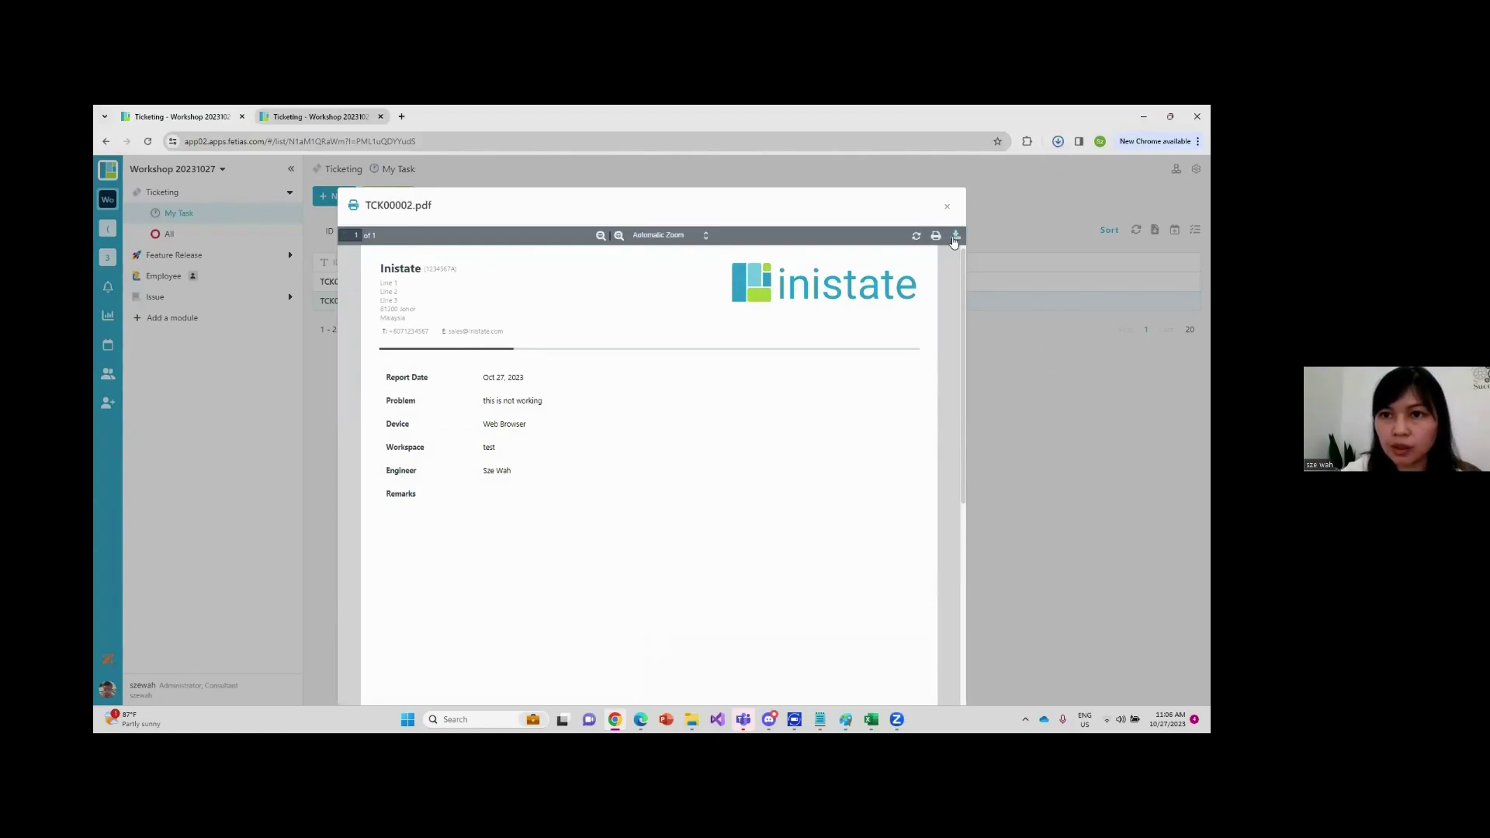
click(935, 169)
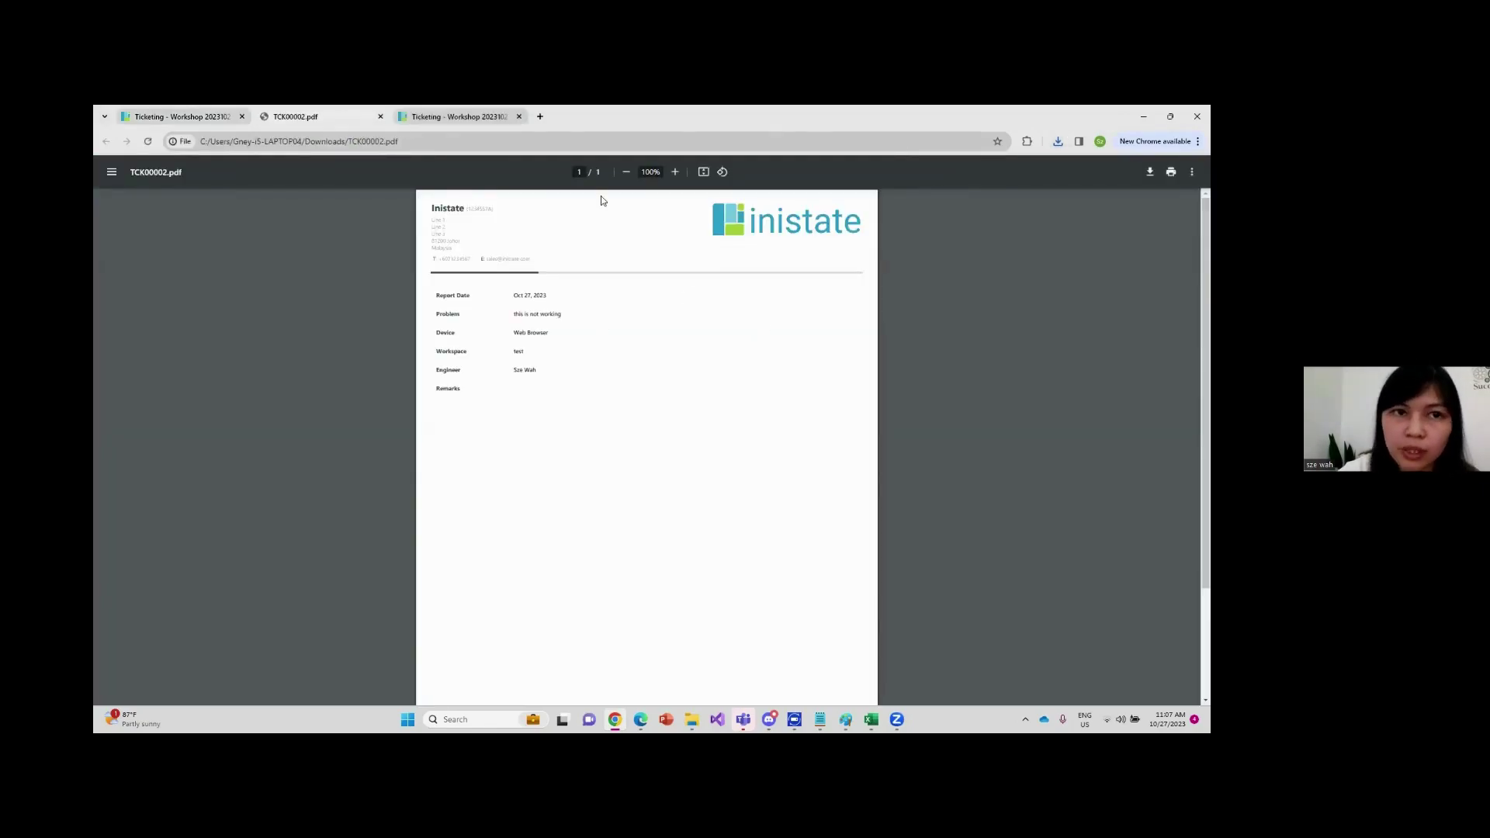
click(380, 117)
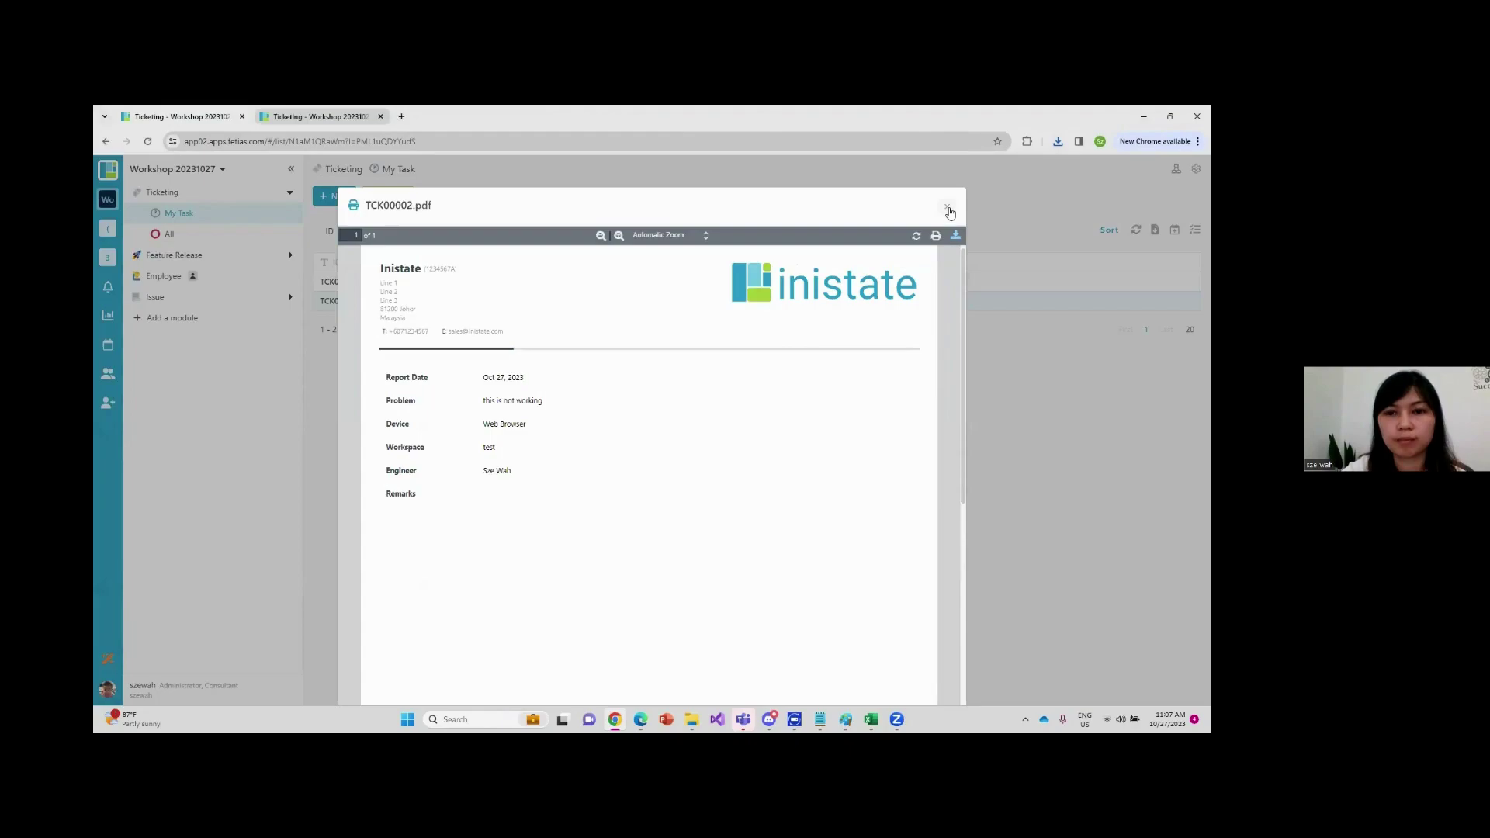
Switch to Paint to review the outline topics from Flow to User right, and return to the Ticket template in Studio
click(214, 117)
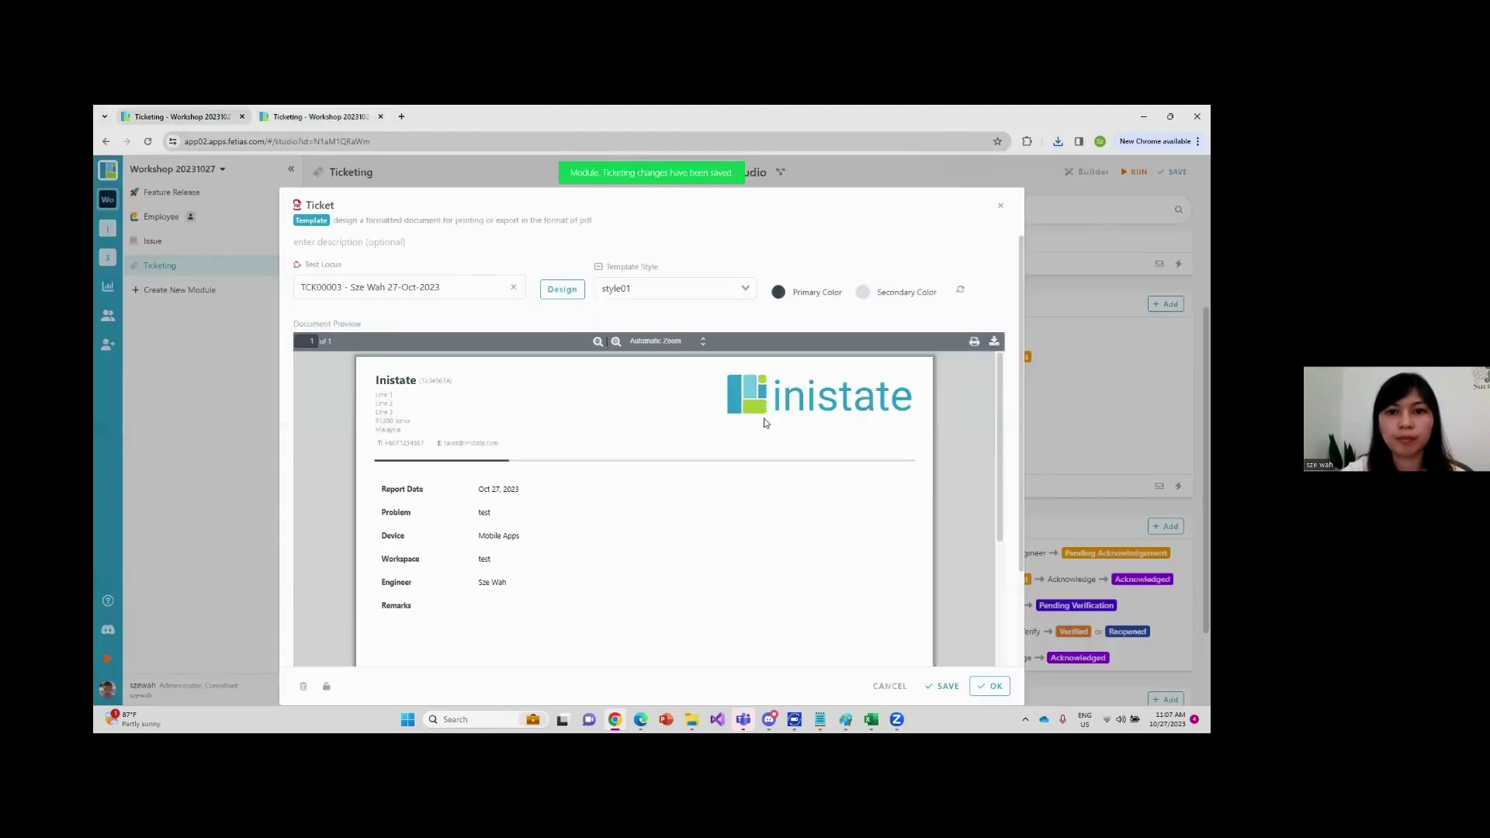
click(845, 720)
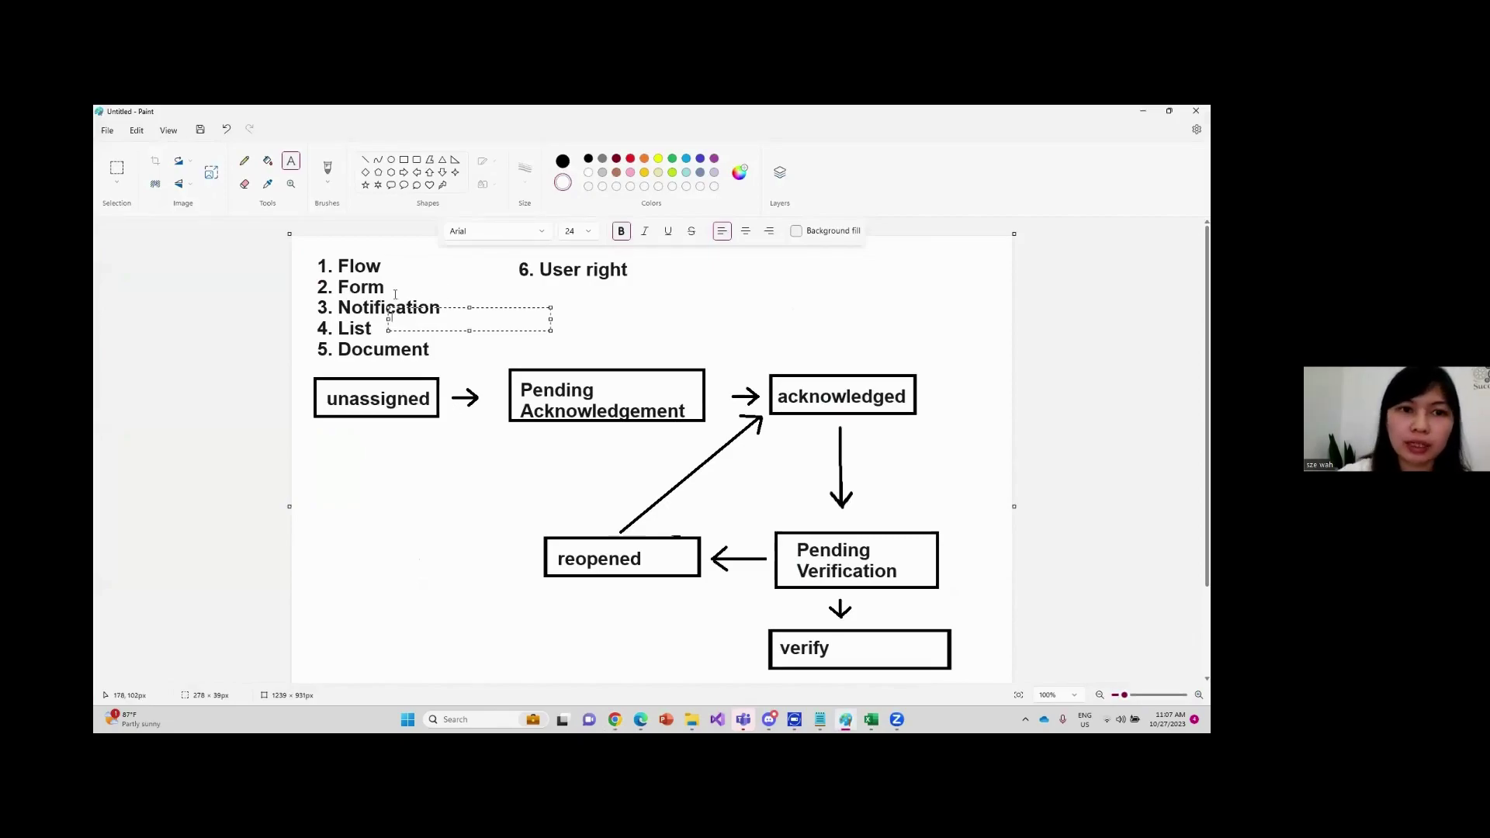
click(346, 302)
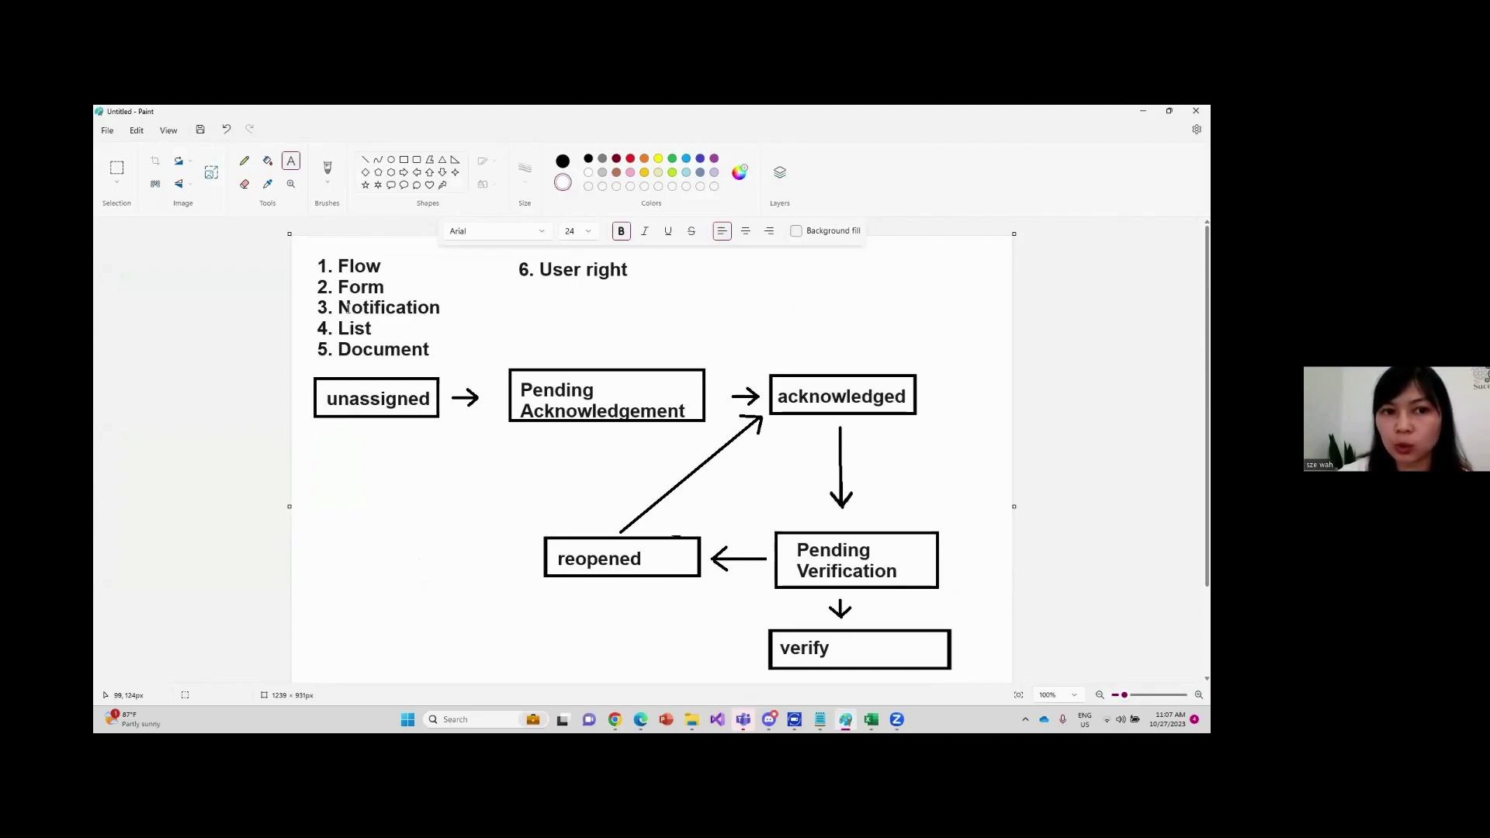
click(341, 330)
key(Escape)
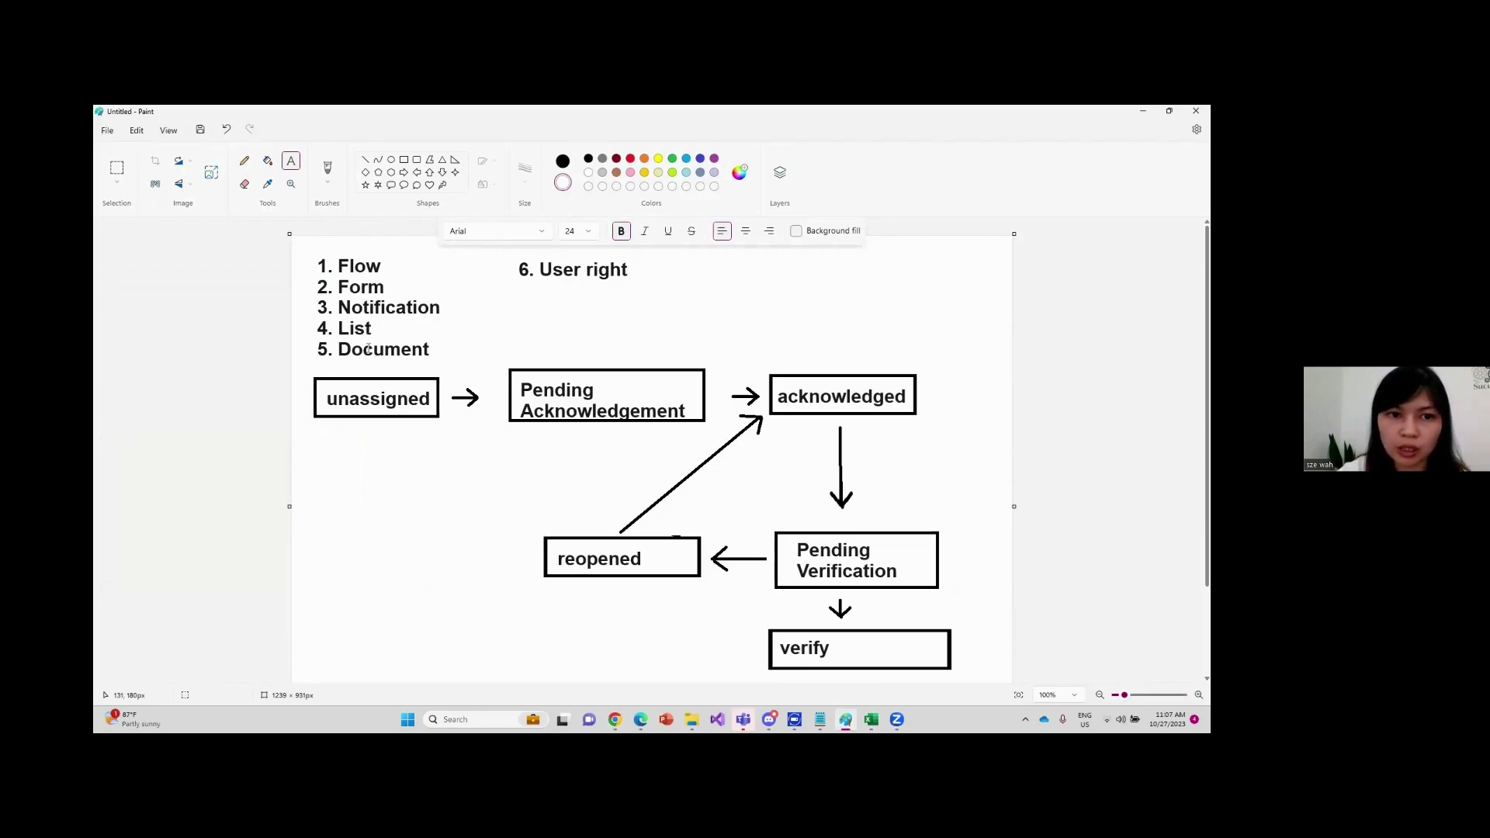
drag(337, 351, 499, 373)
drag(337, 351, 337, 346)
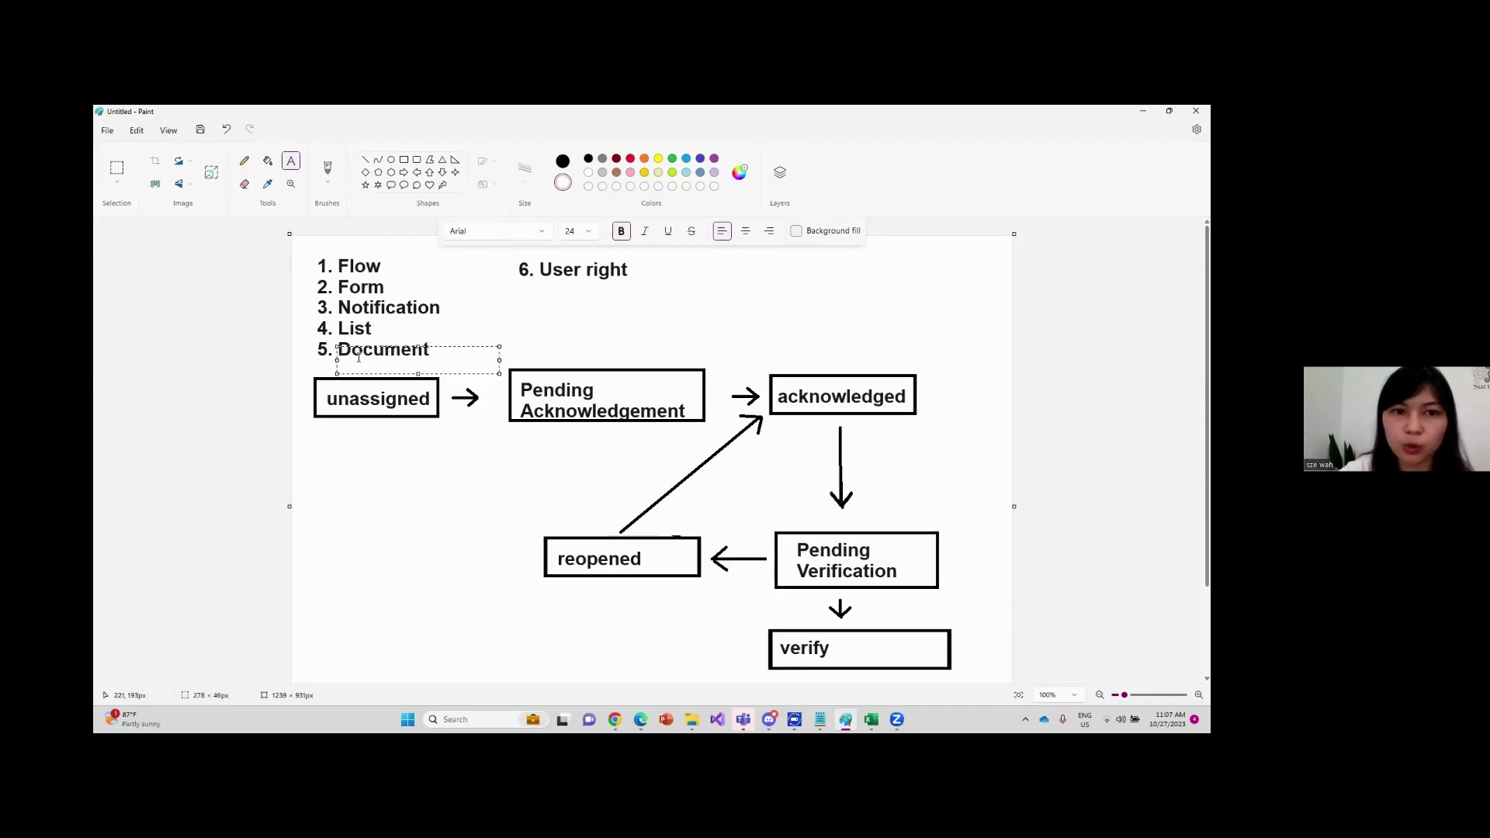
click(649, 260)
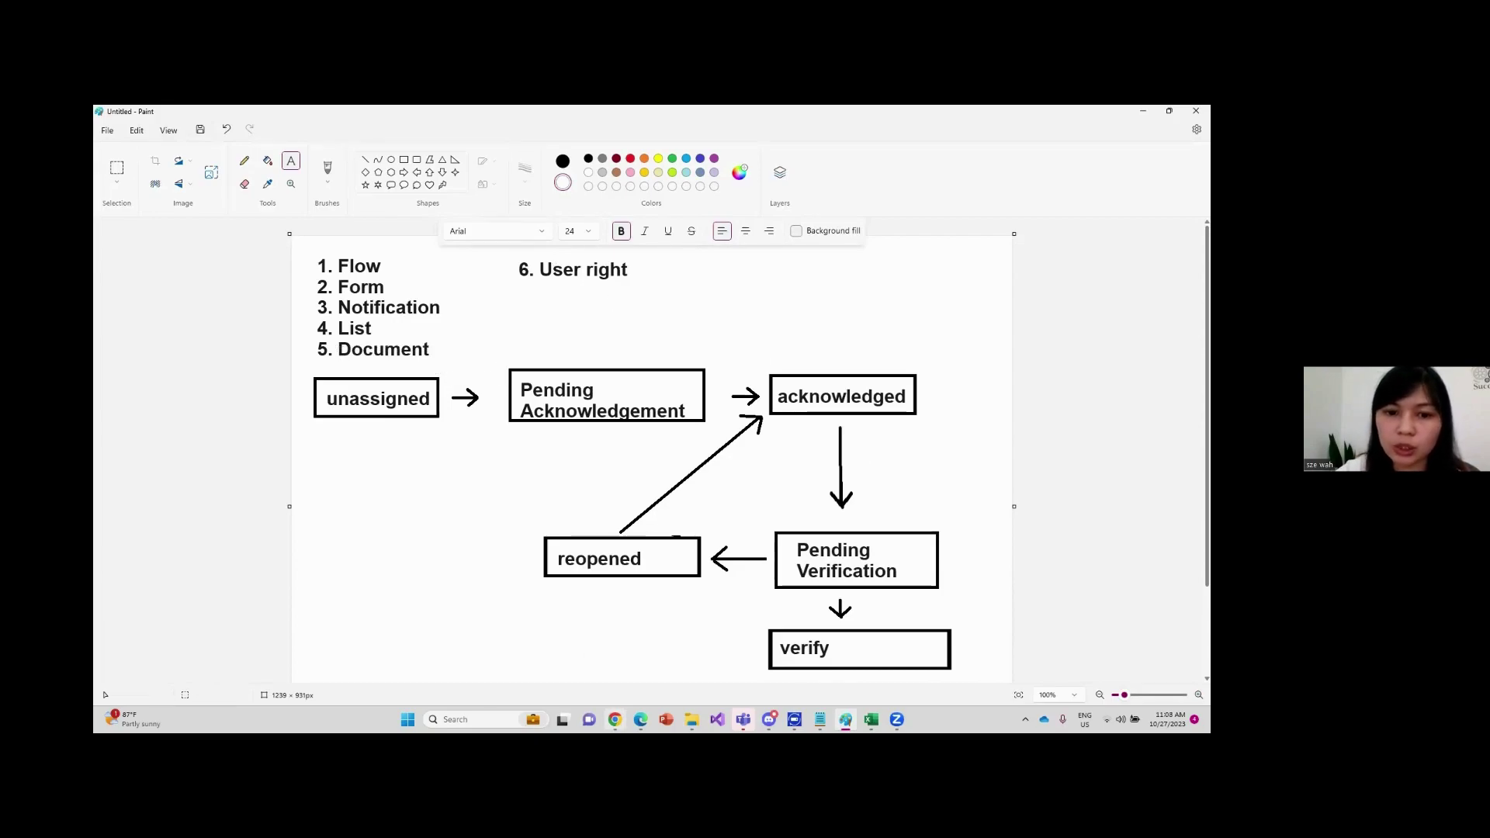
click(614, 719)
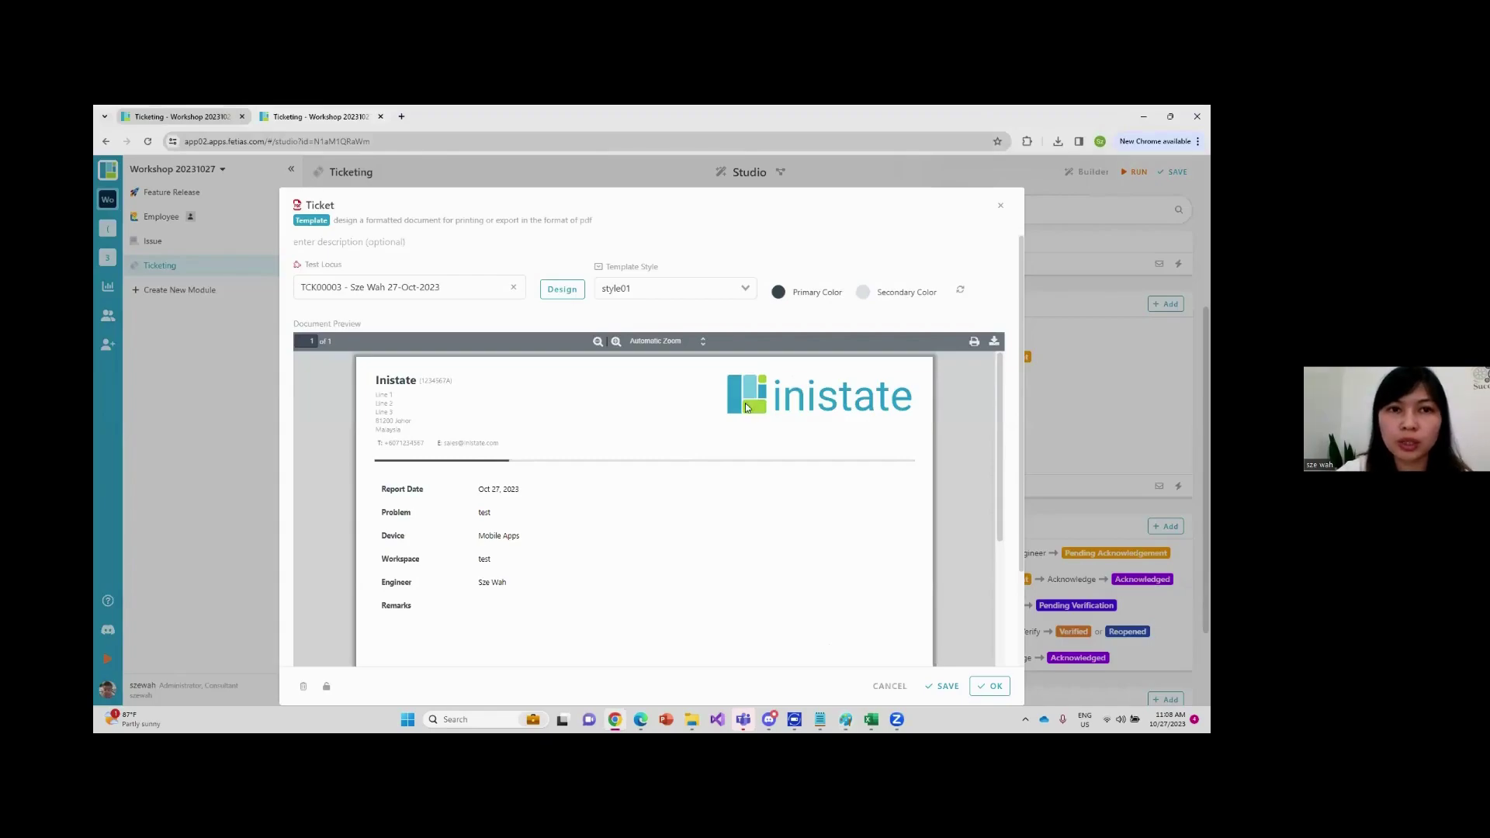
Close the Ticket template and review who can be granted permission in the Ticketing module's Access settings, leaving them unchanged
click(1001, 205)
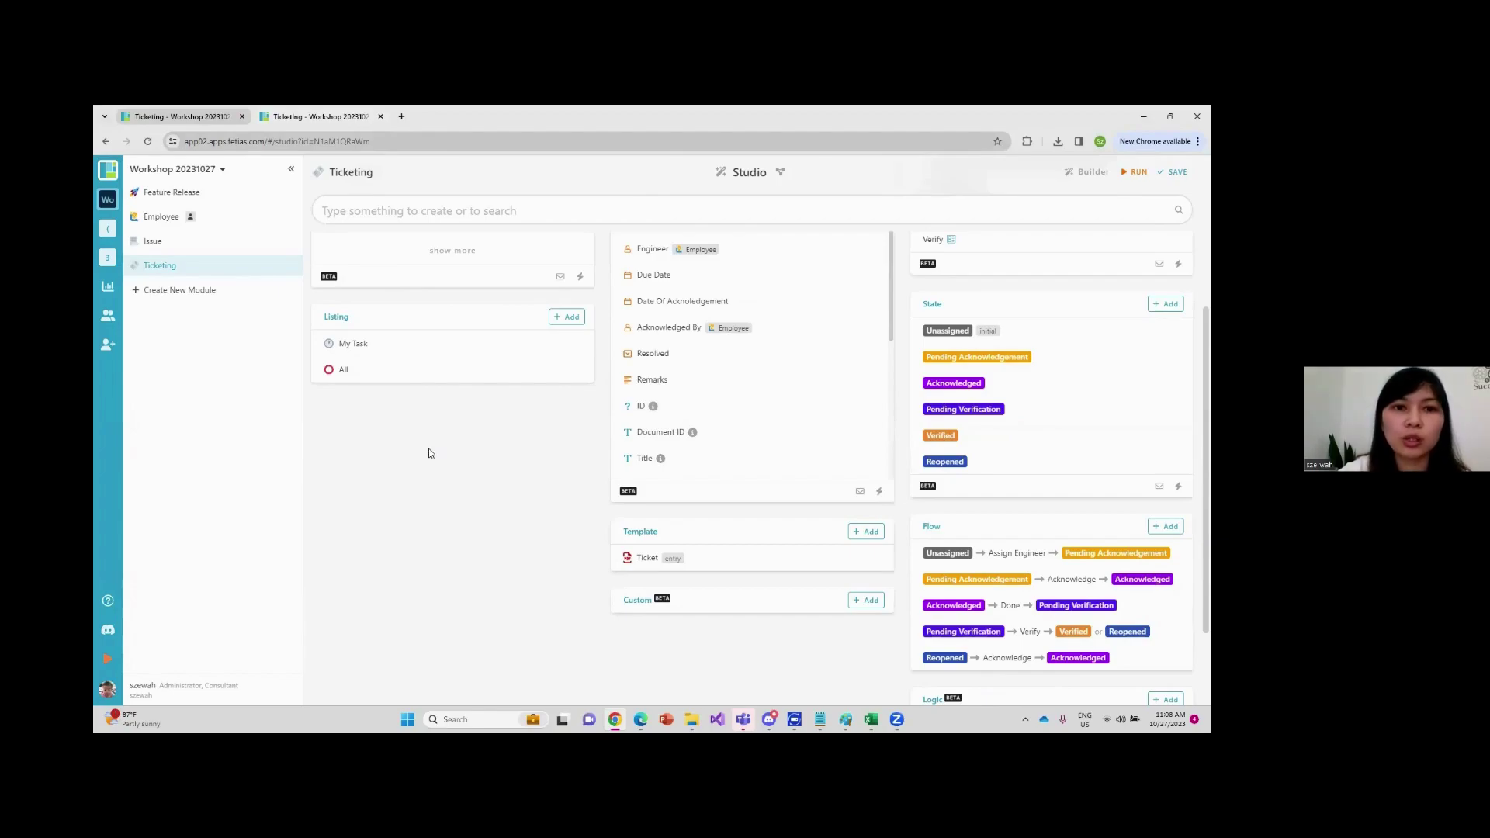
scroll(432, 454, up, 3)
scroll(432, 454, up, 1)
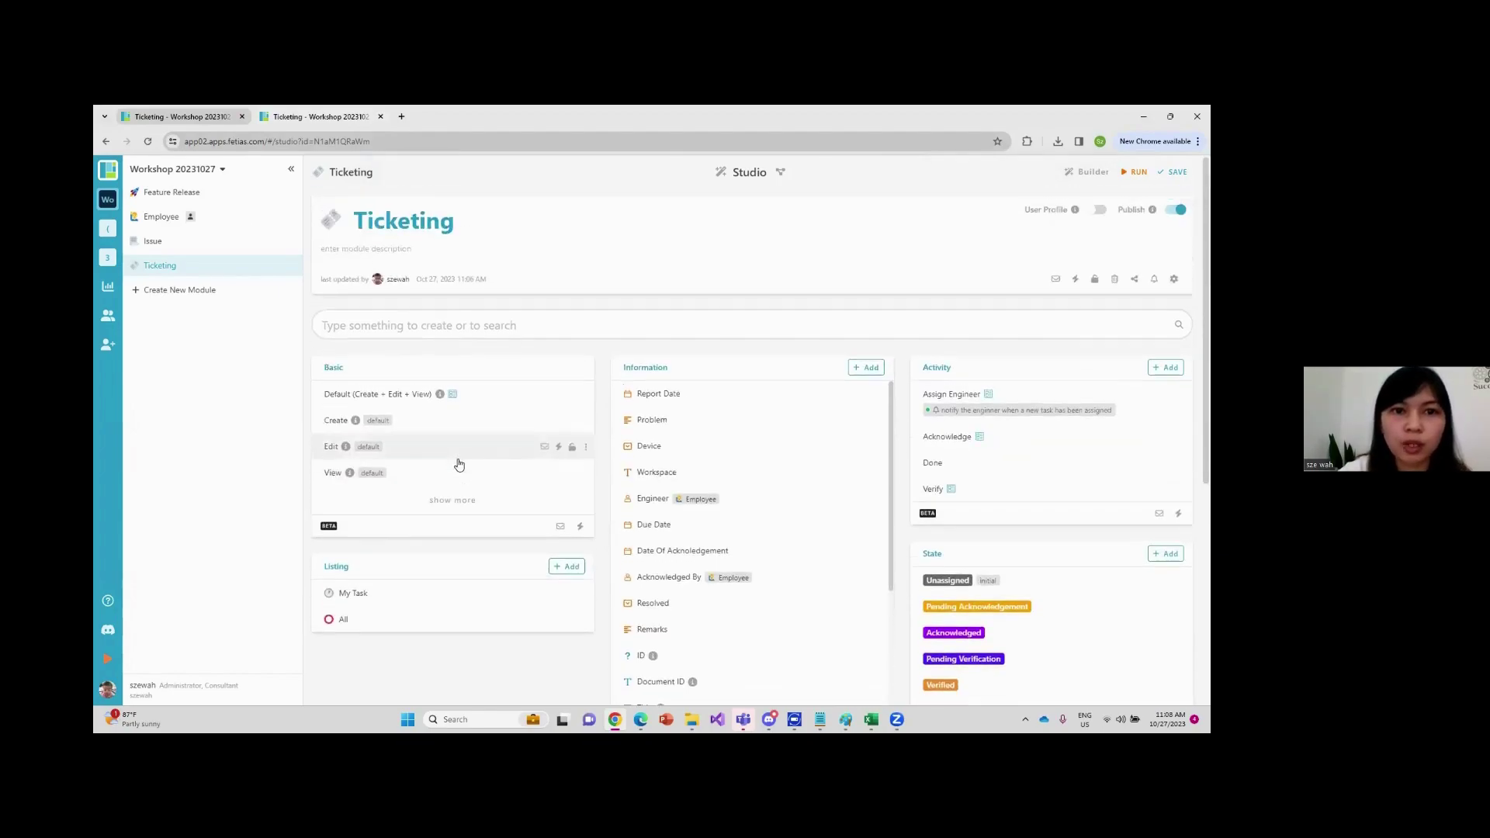
mouse_move(1095, 287)
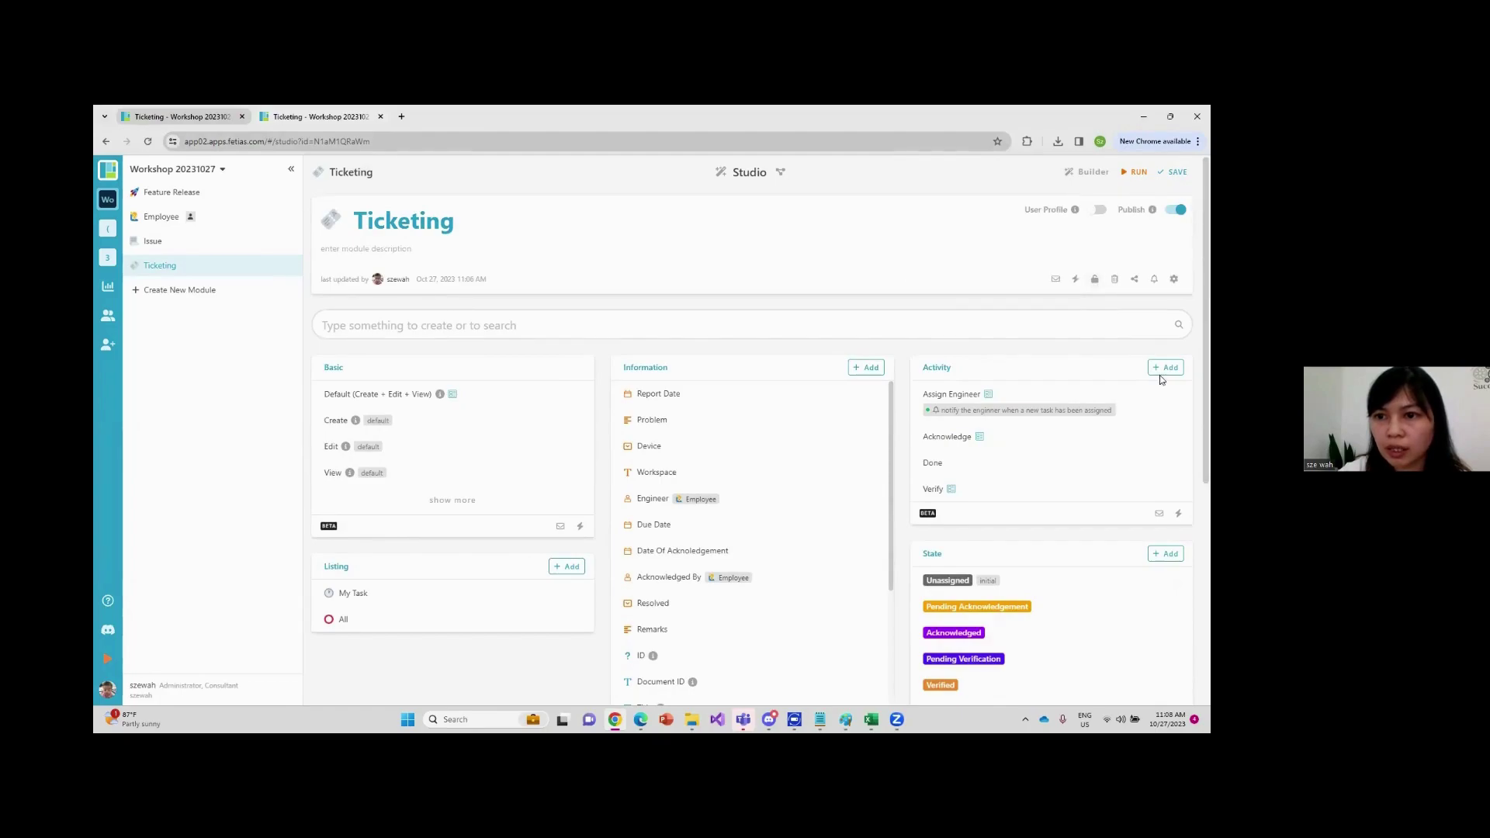
mouse_move(1164, 399)
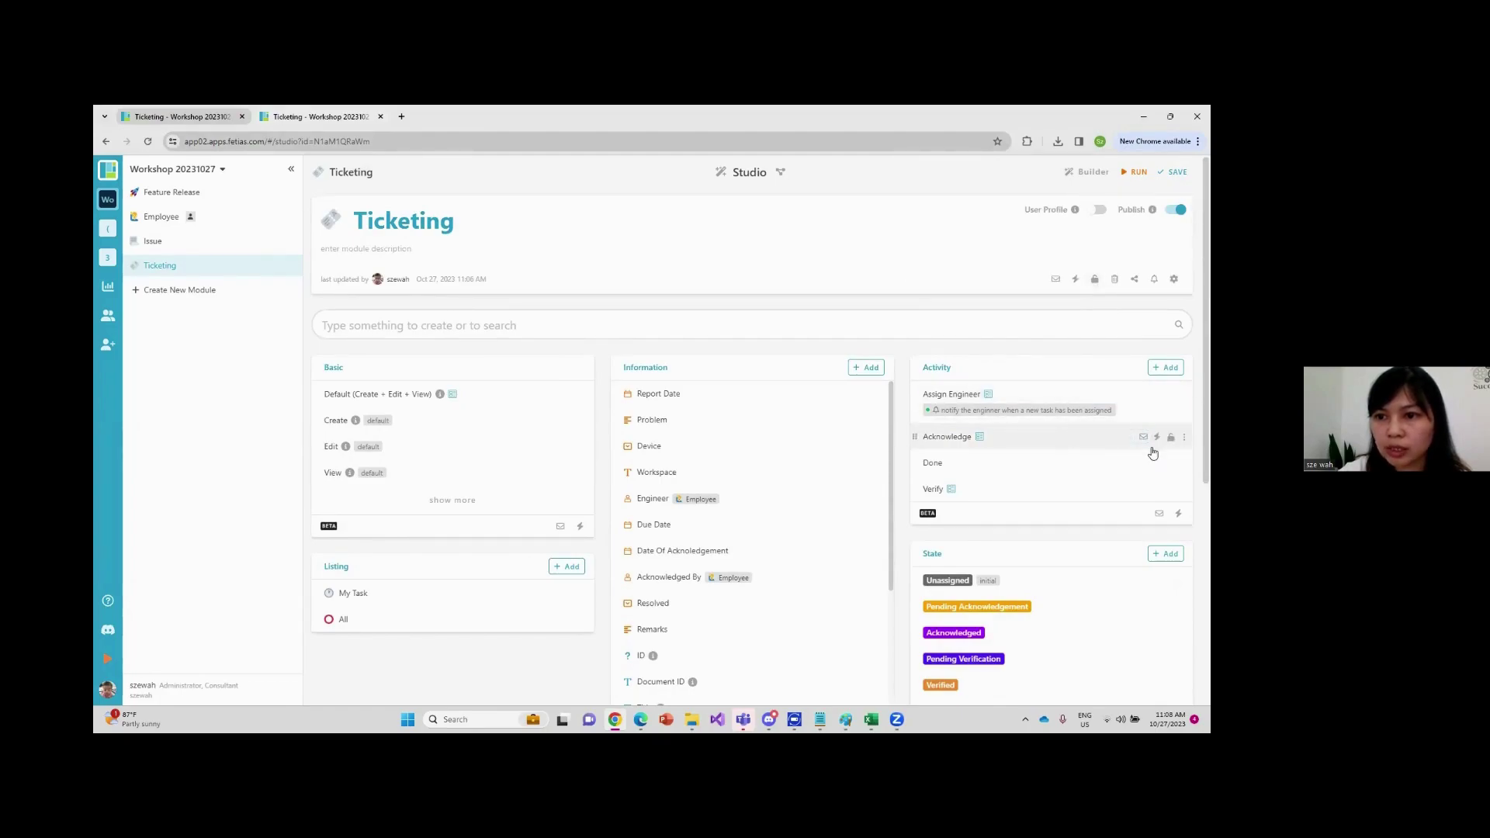
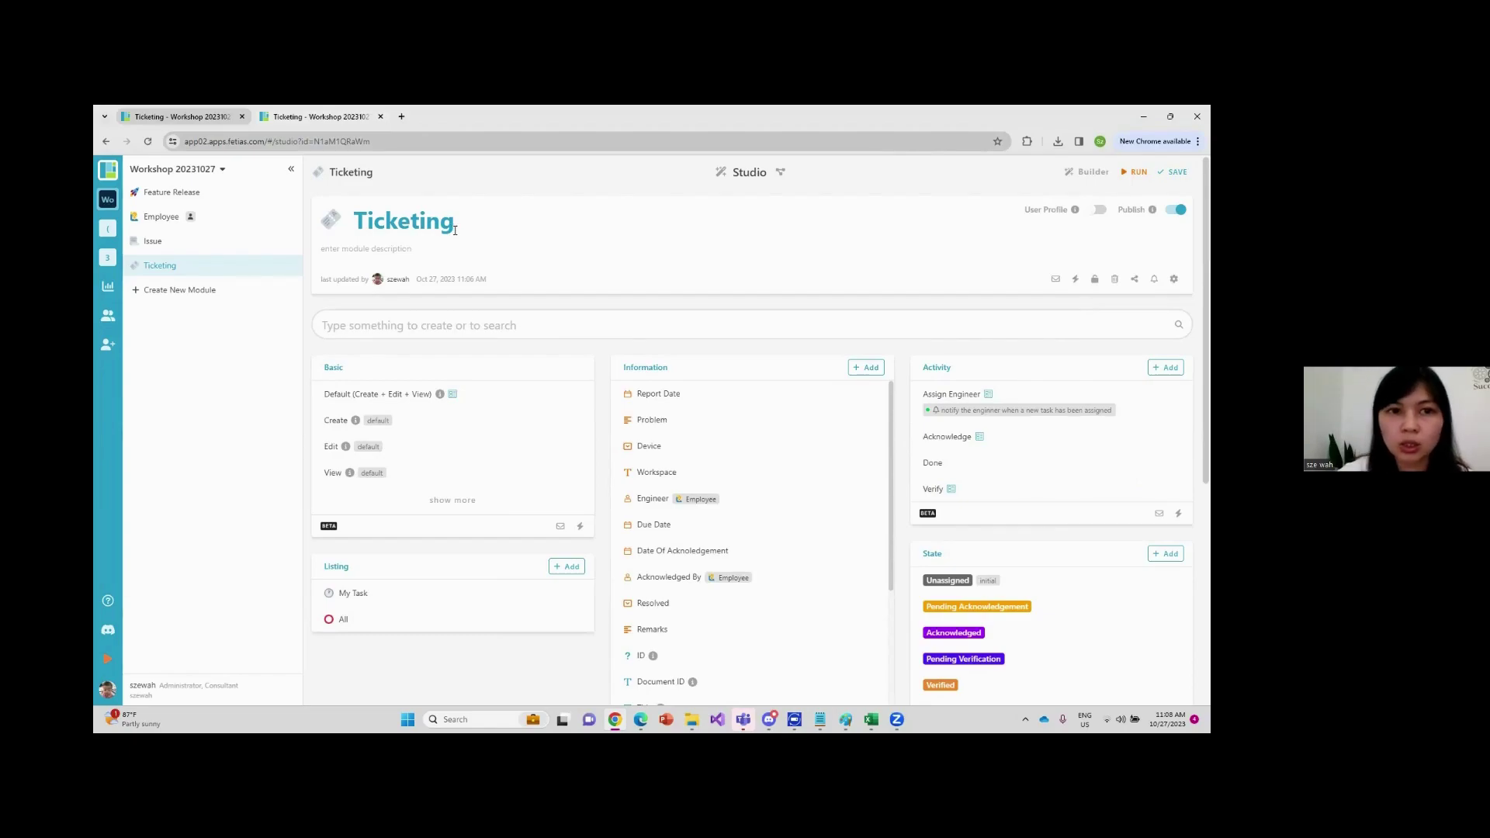
click(1094, 278)
click(516, 247)
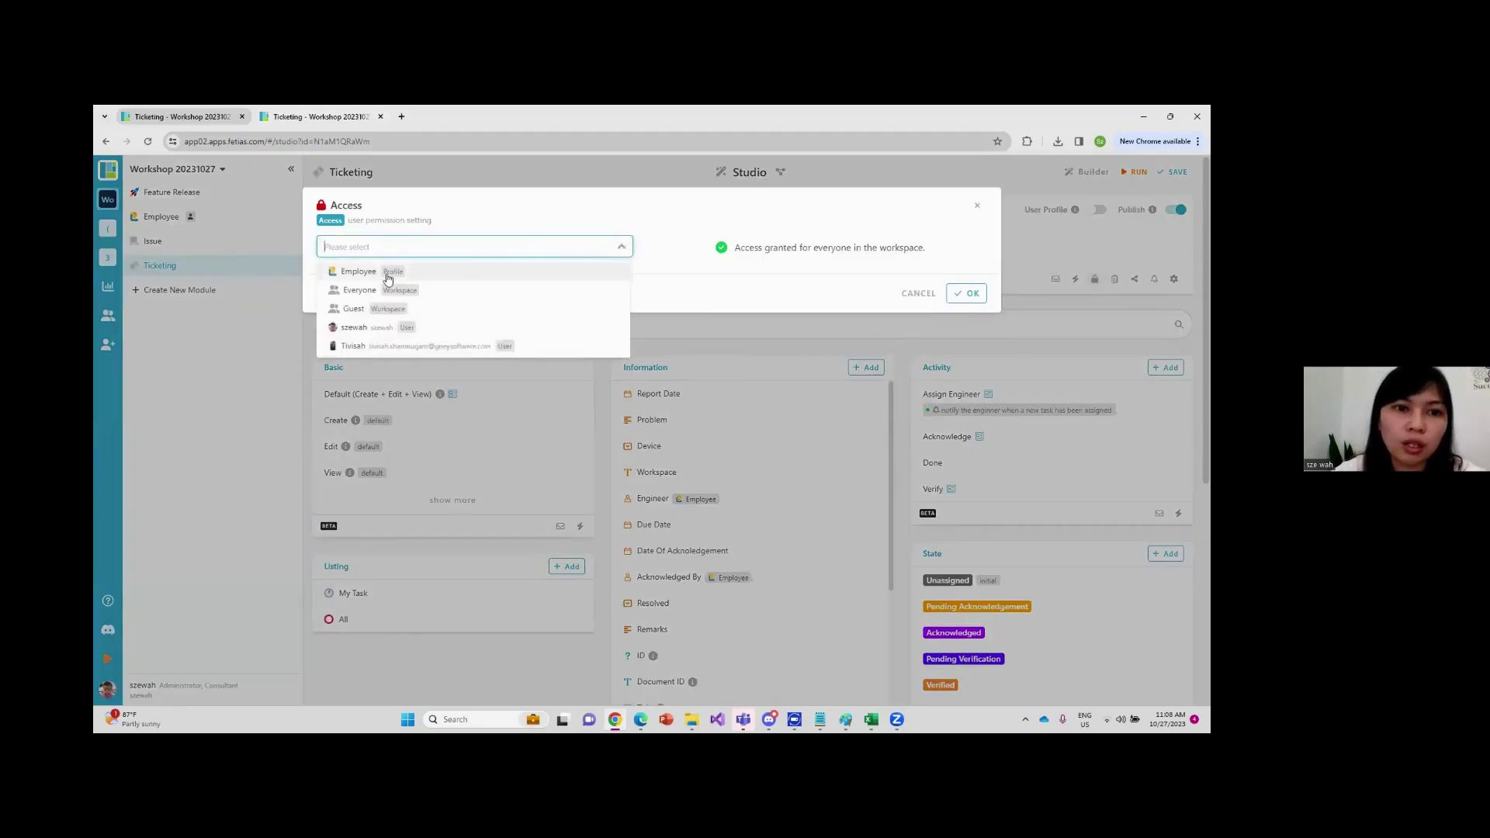
click(977, 206)
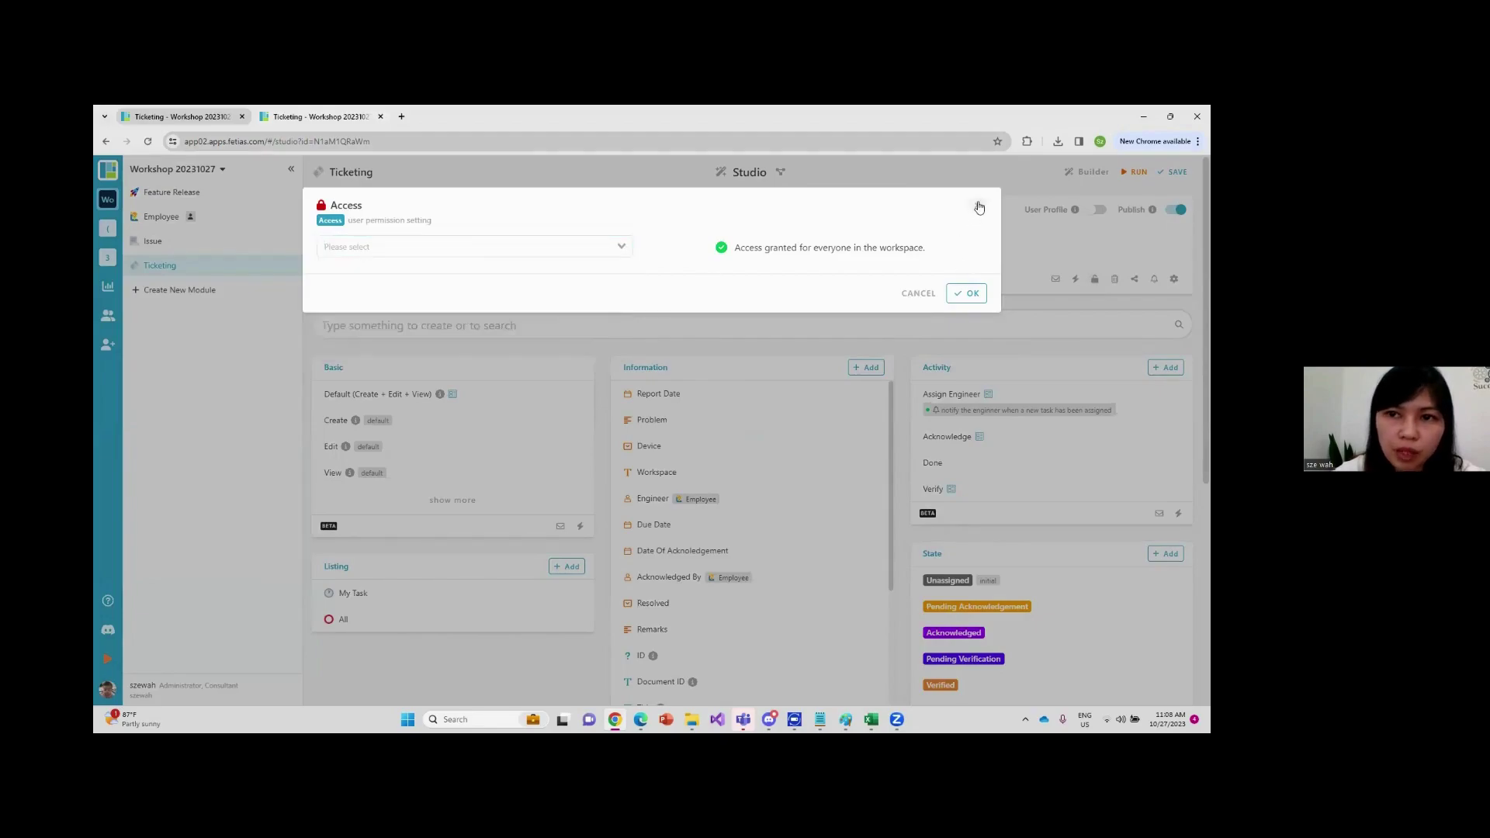
click(977, 206)
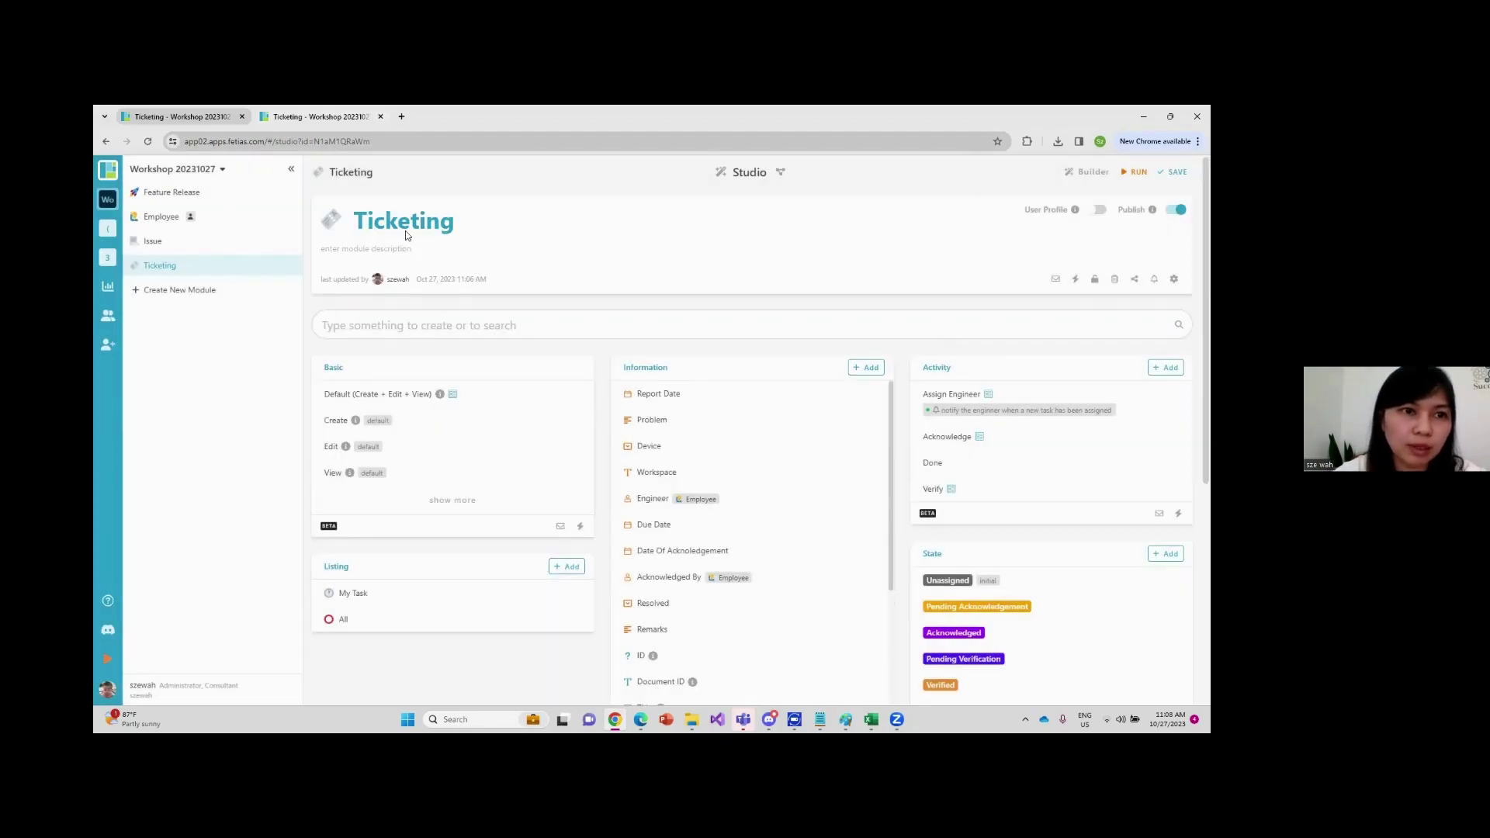
Open the Employee module in its owning workspace and start a new information field named Position with the Select type
click(156, 221)
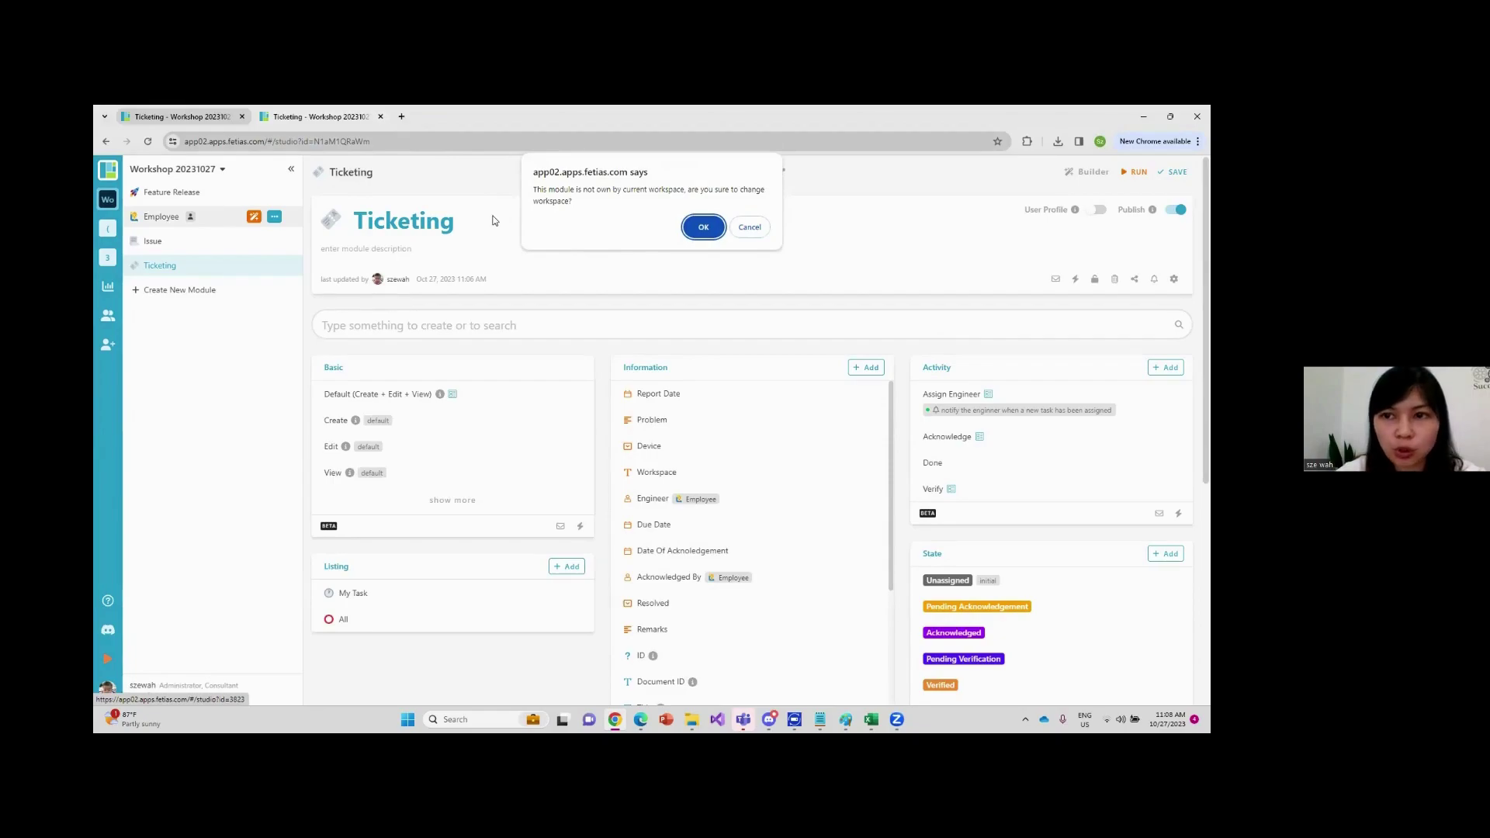
key(Return)
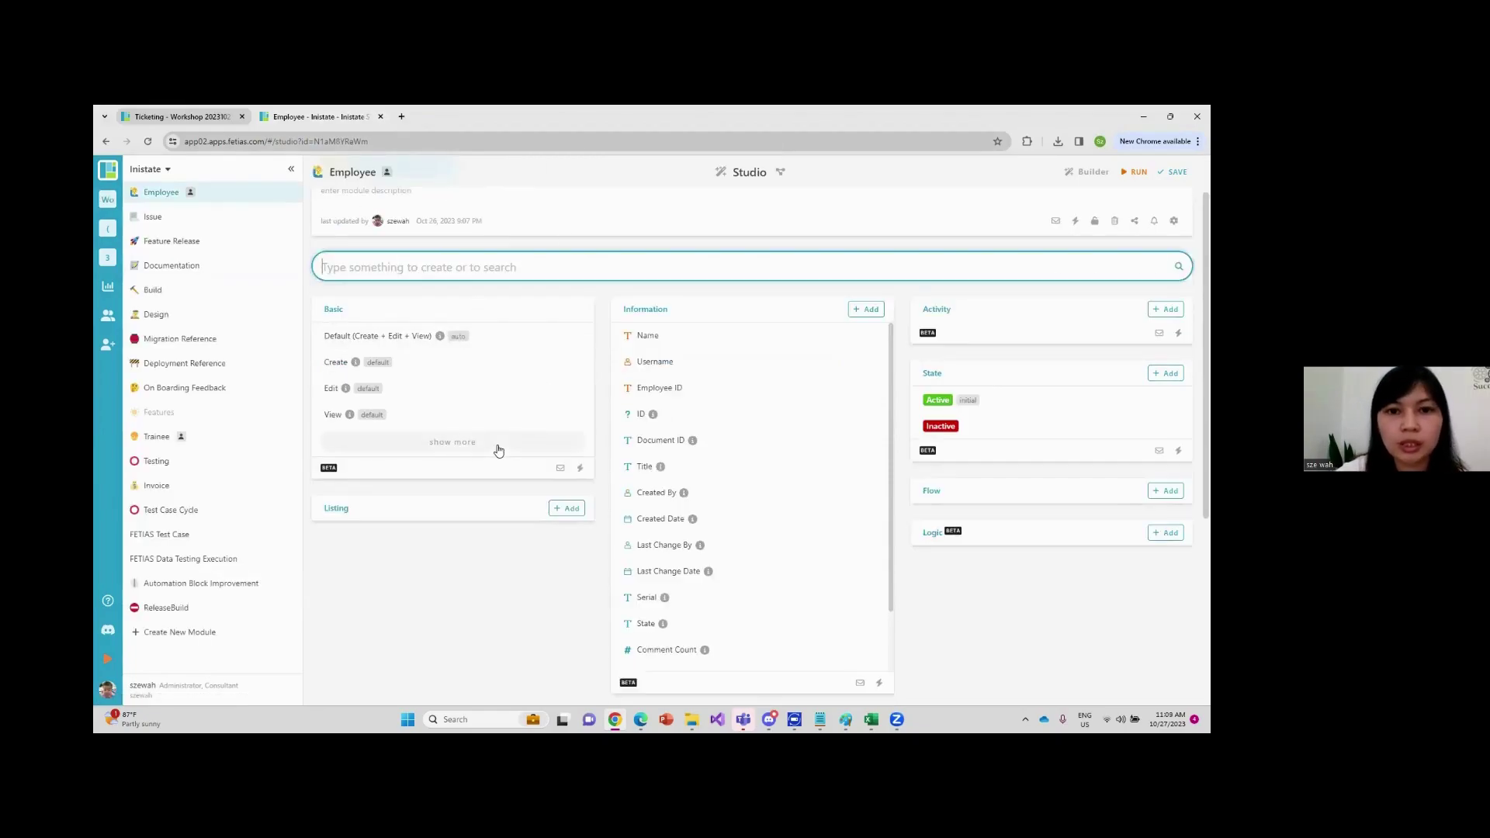
click(875, 310)
text(Department)
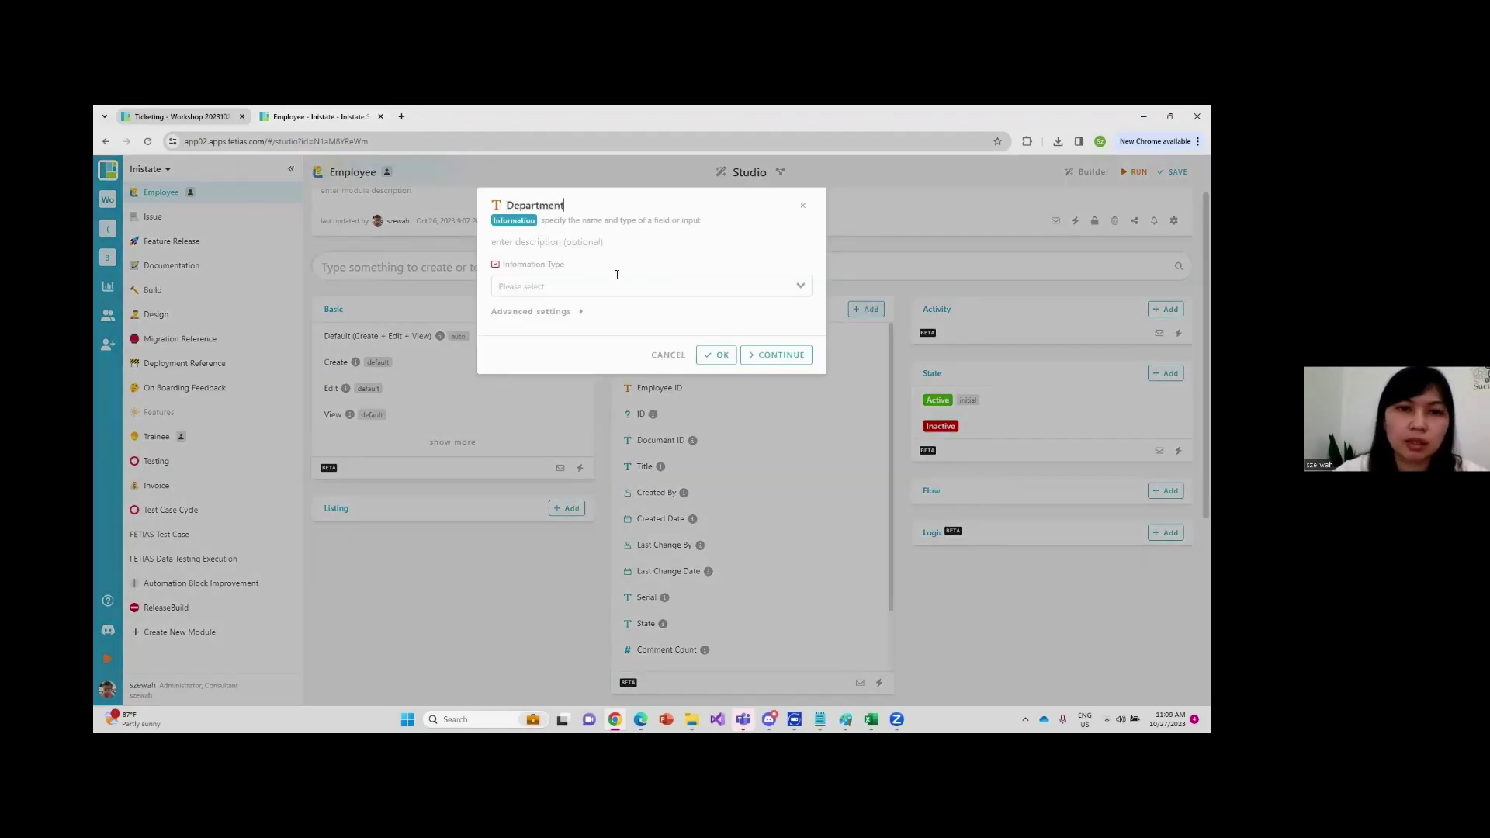
double_click(569, 211)
text(Position)
click(564, 282)
text(se)
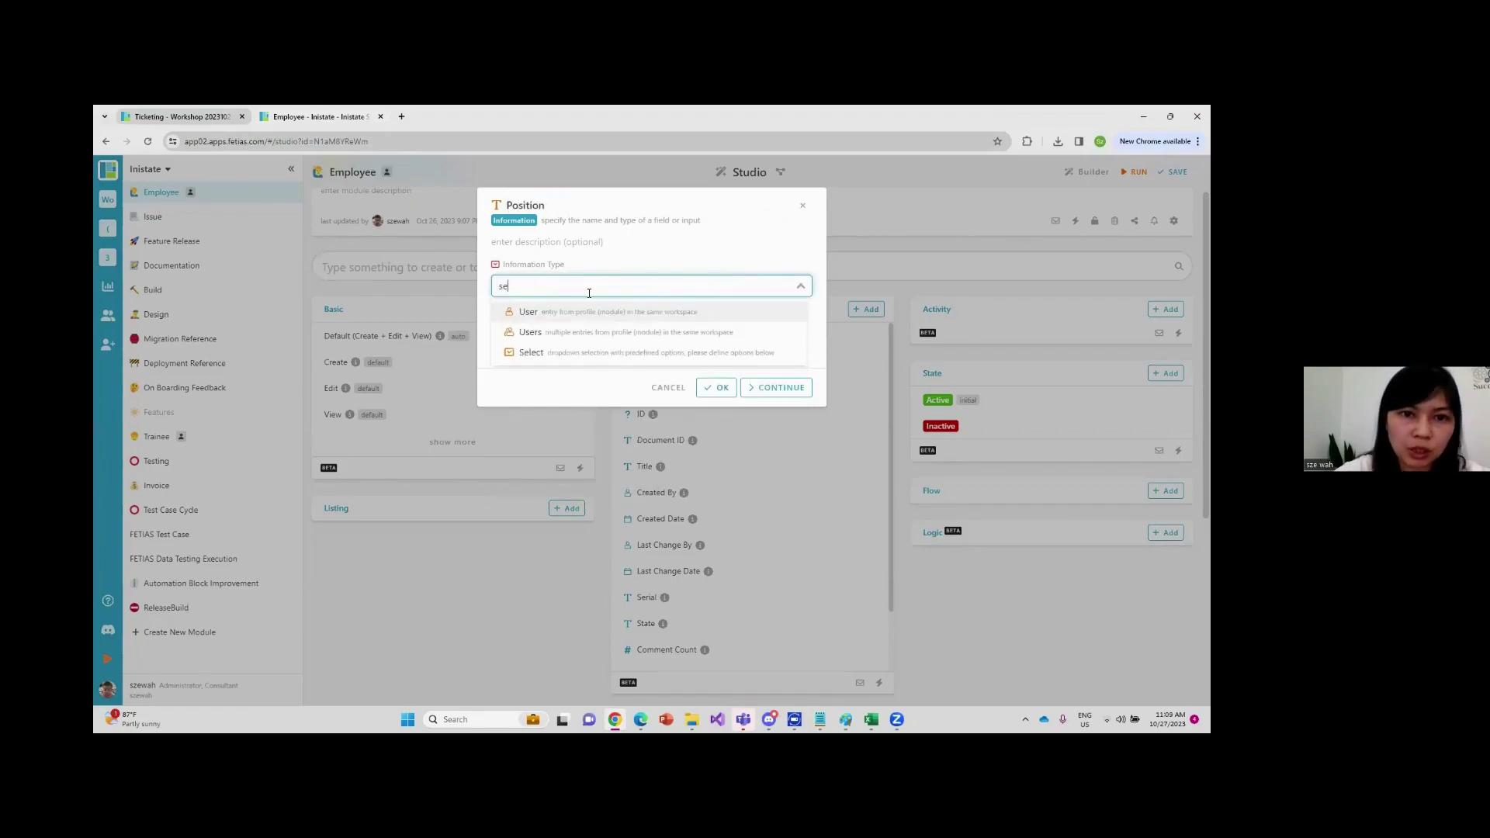
click(577, 355)
Define Manager and Admin as options of the Position field and add the field to the Employee module
click(514, 404)
text(Manager)
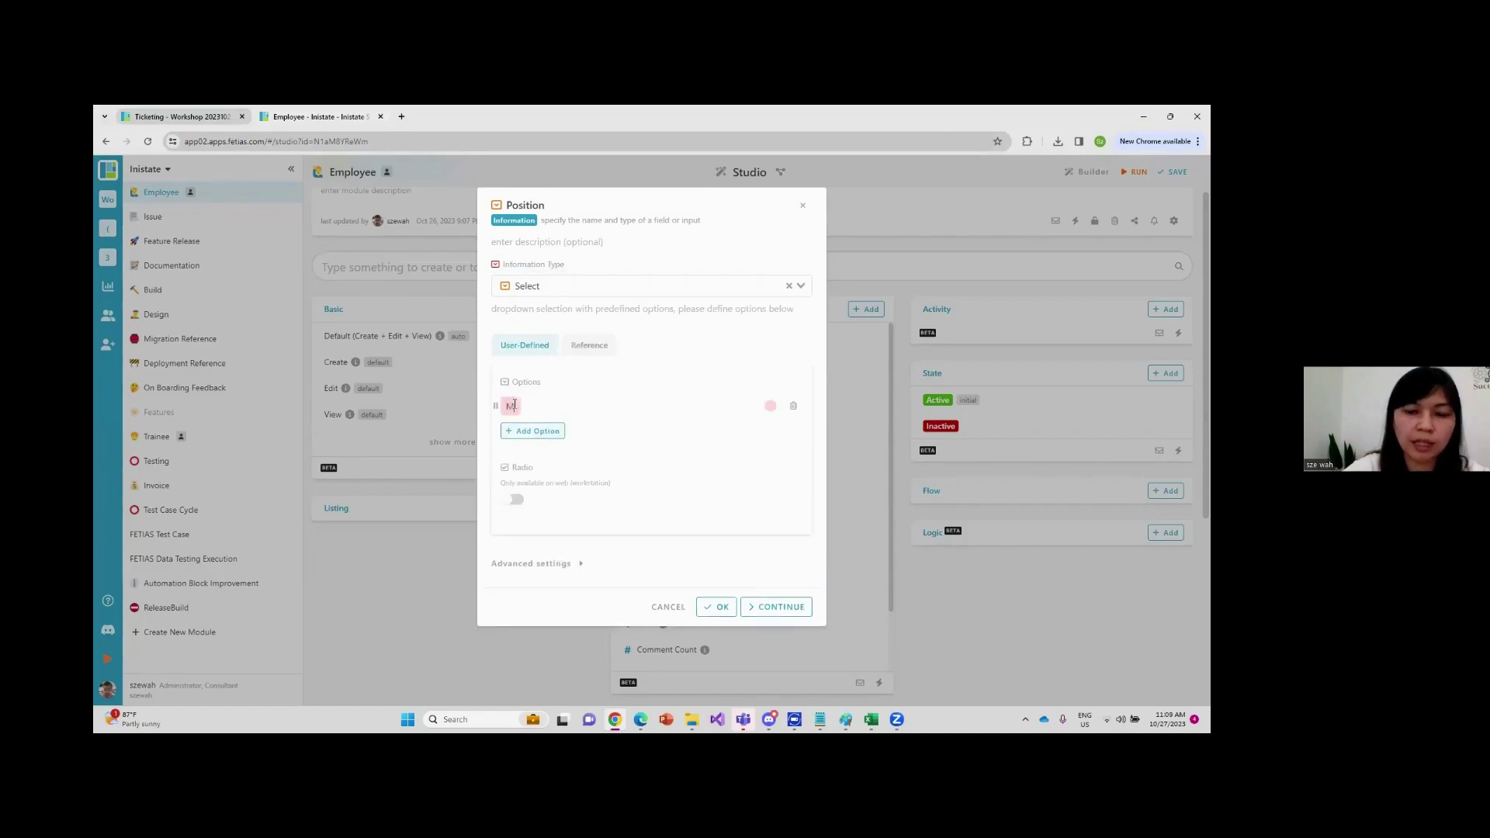
click(551, 429)
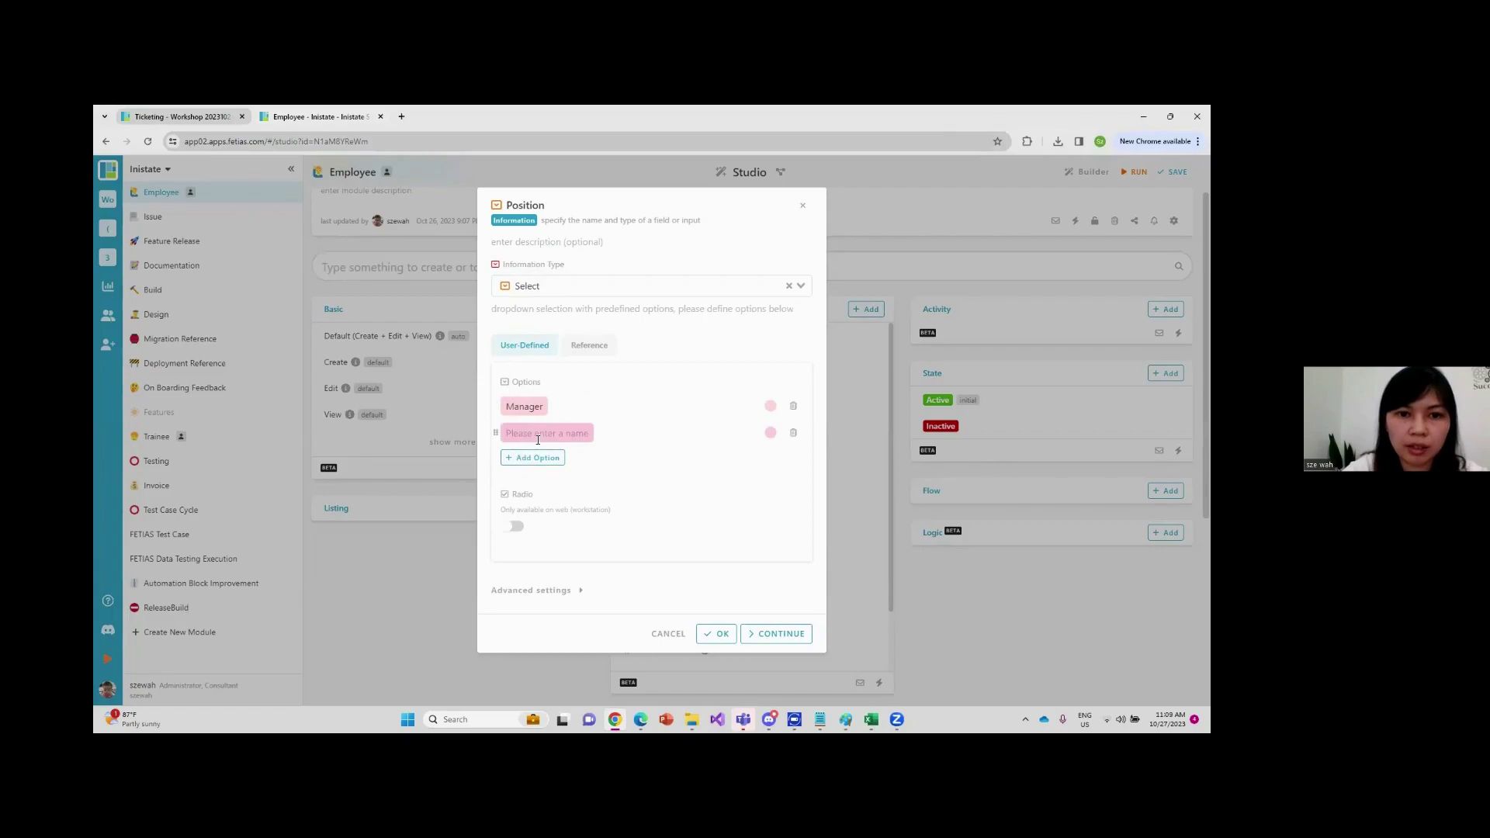
text(Admin)
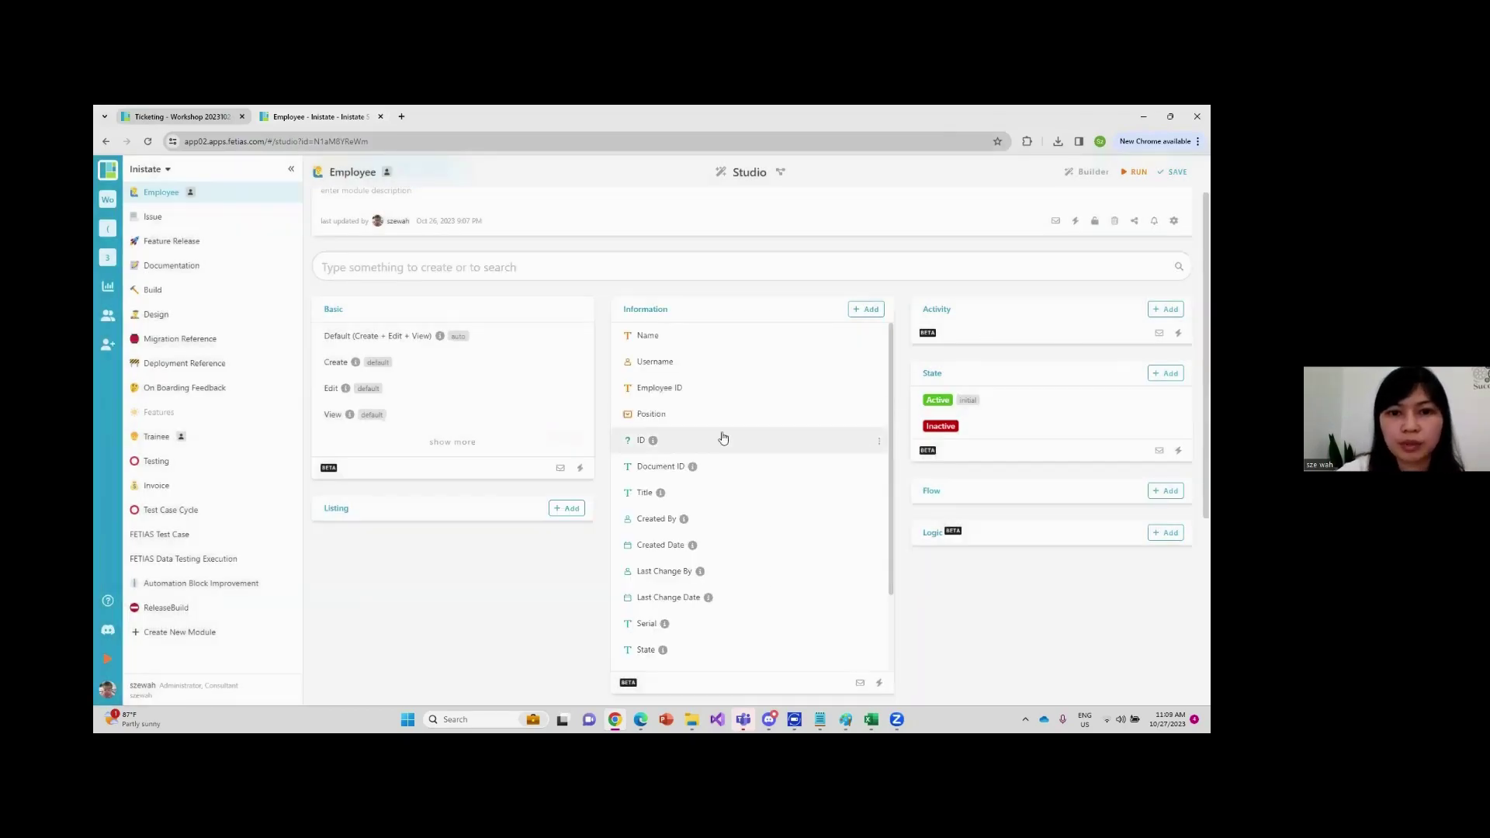
Add Engineer as a third option of the Position field and save the Employee module
click(719, 422)
click(532, 458)
text(Engineer)
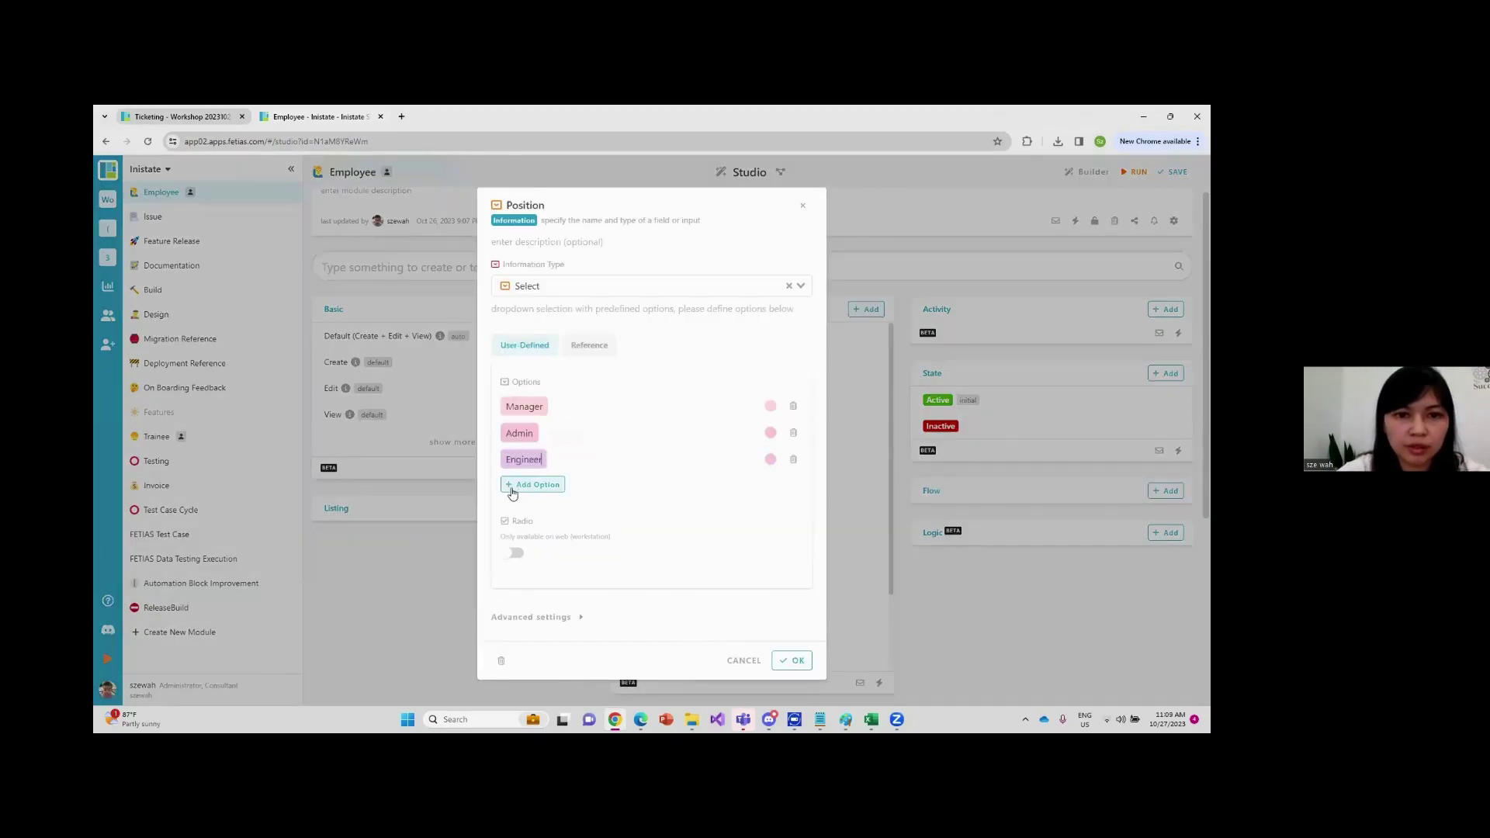
click(797, 661)
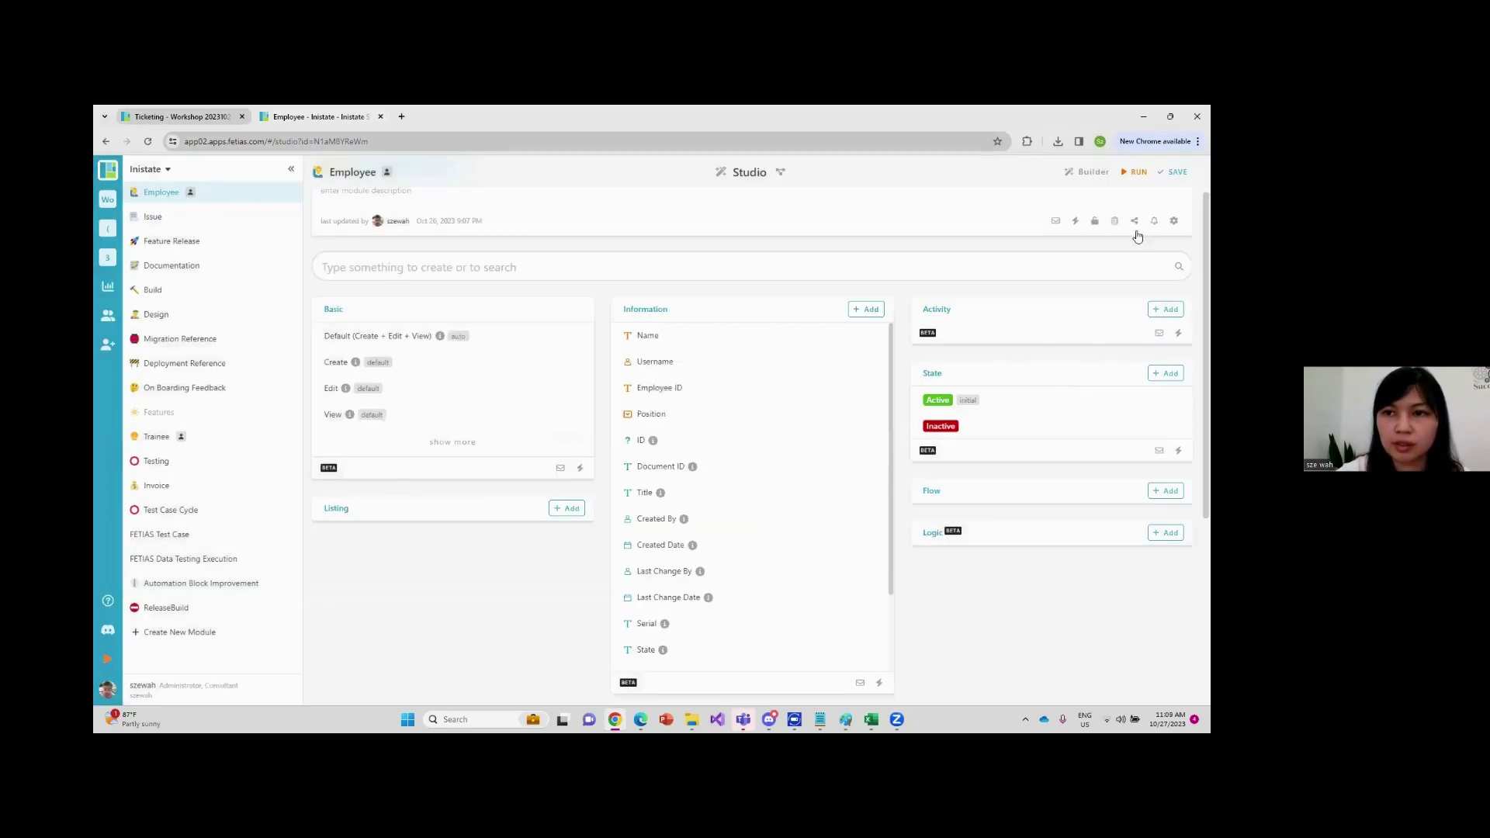
click(1176, 173)
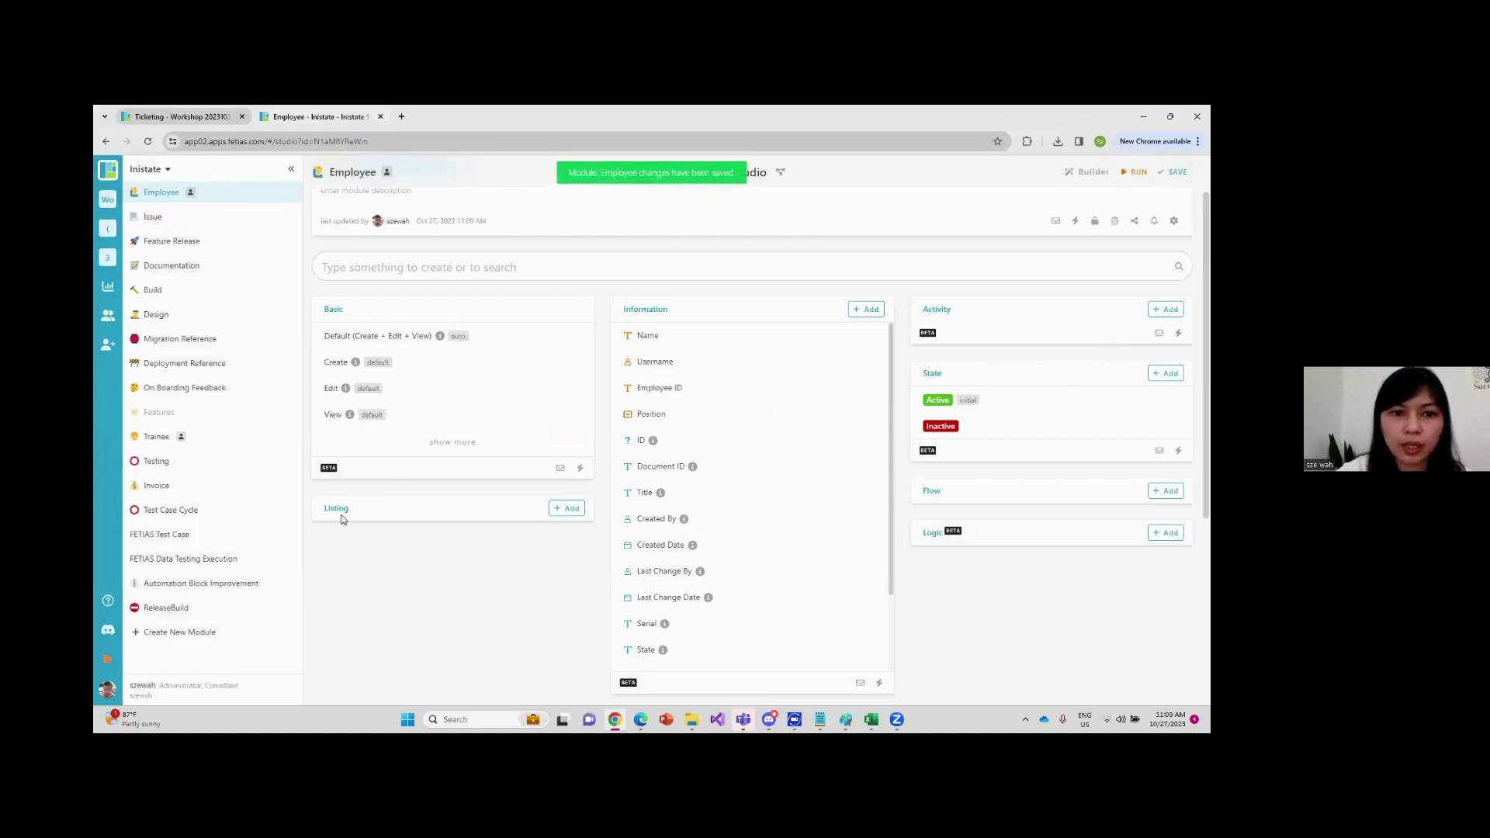
Create an Employee listing named Admin with the filter condition Position is Admin
click(570, 509)
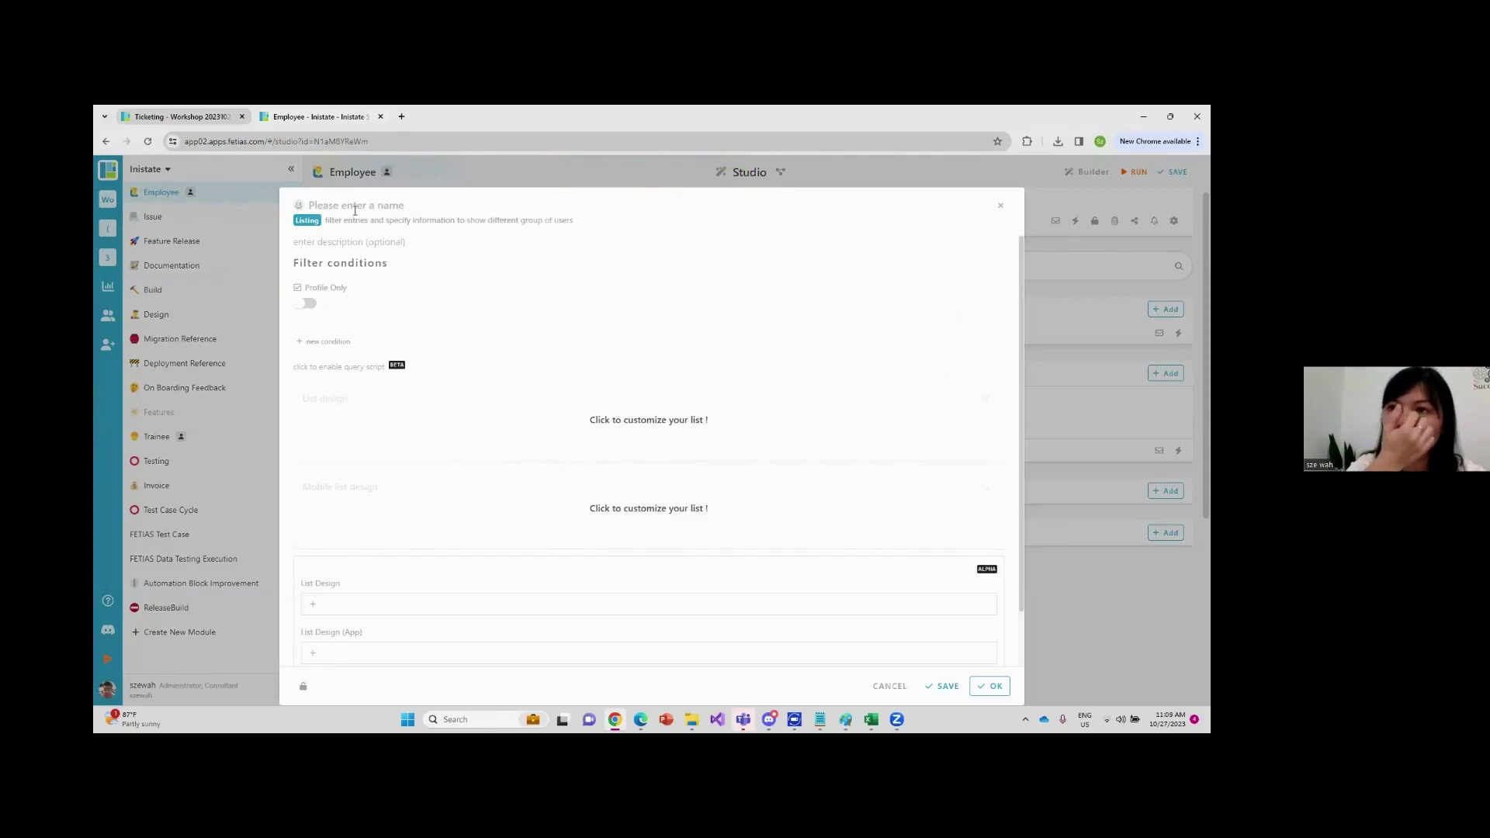
text(Ad)
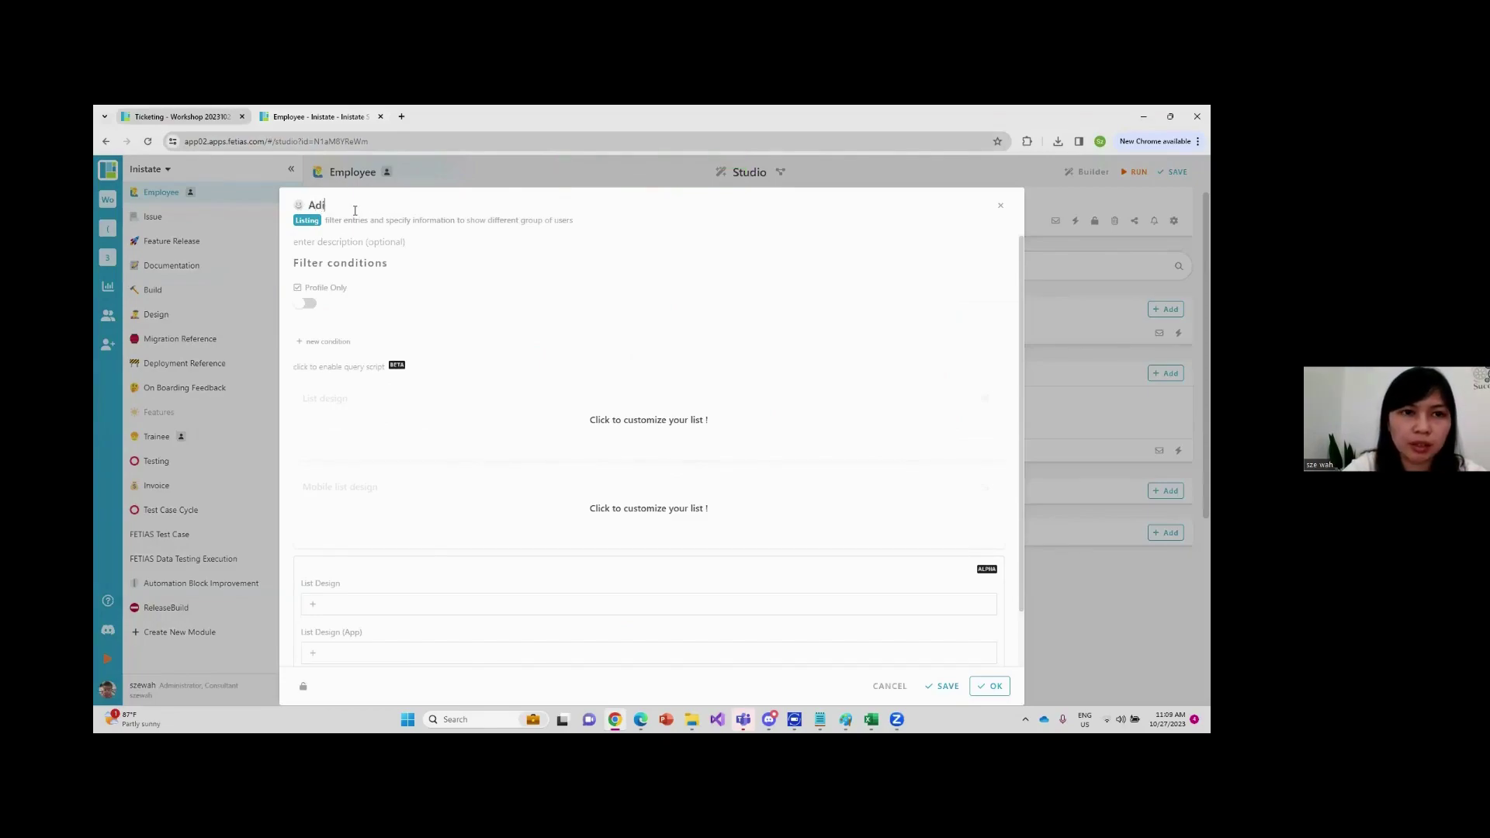
text(min)
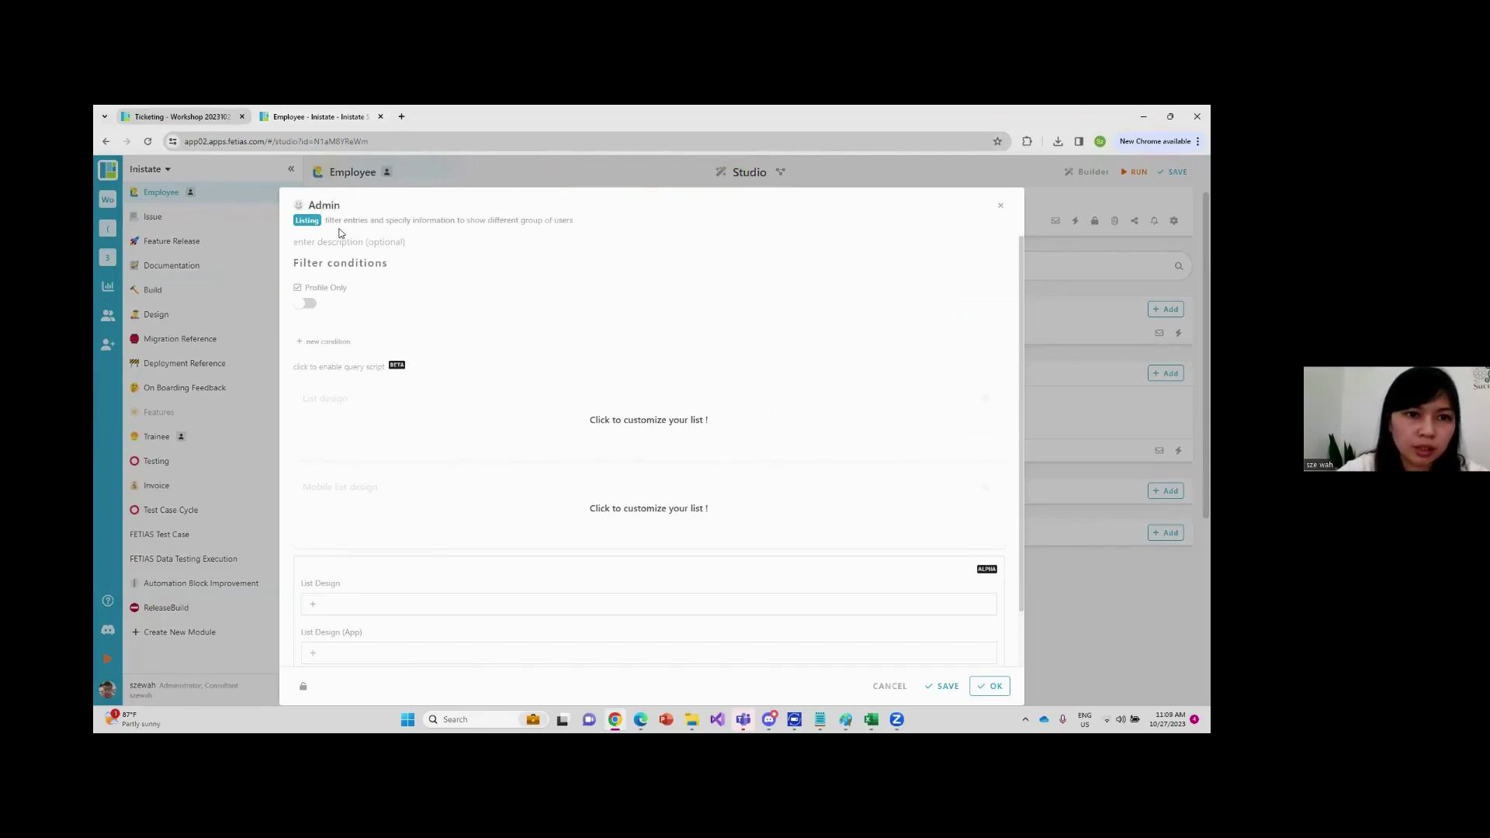
click(304, 347)
text(pos)
click(340, 392)
click(363, 343)
click(372, 401)
Include all available columns in the Admin listing's list design and confirm the listing
click(437, 418)
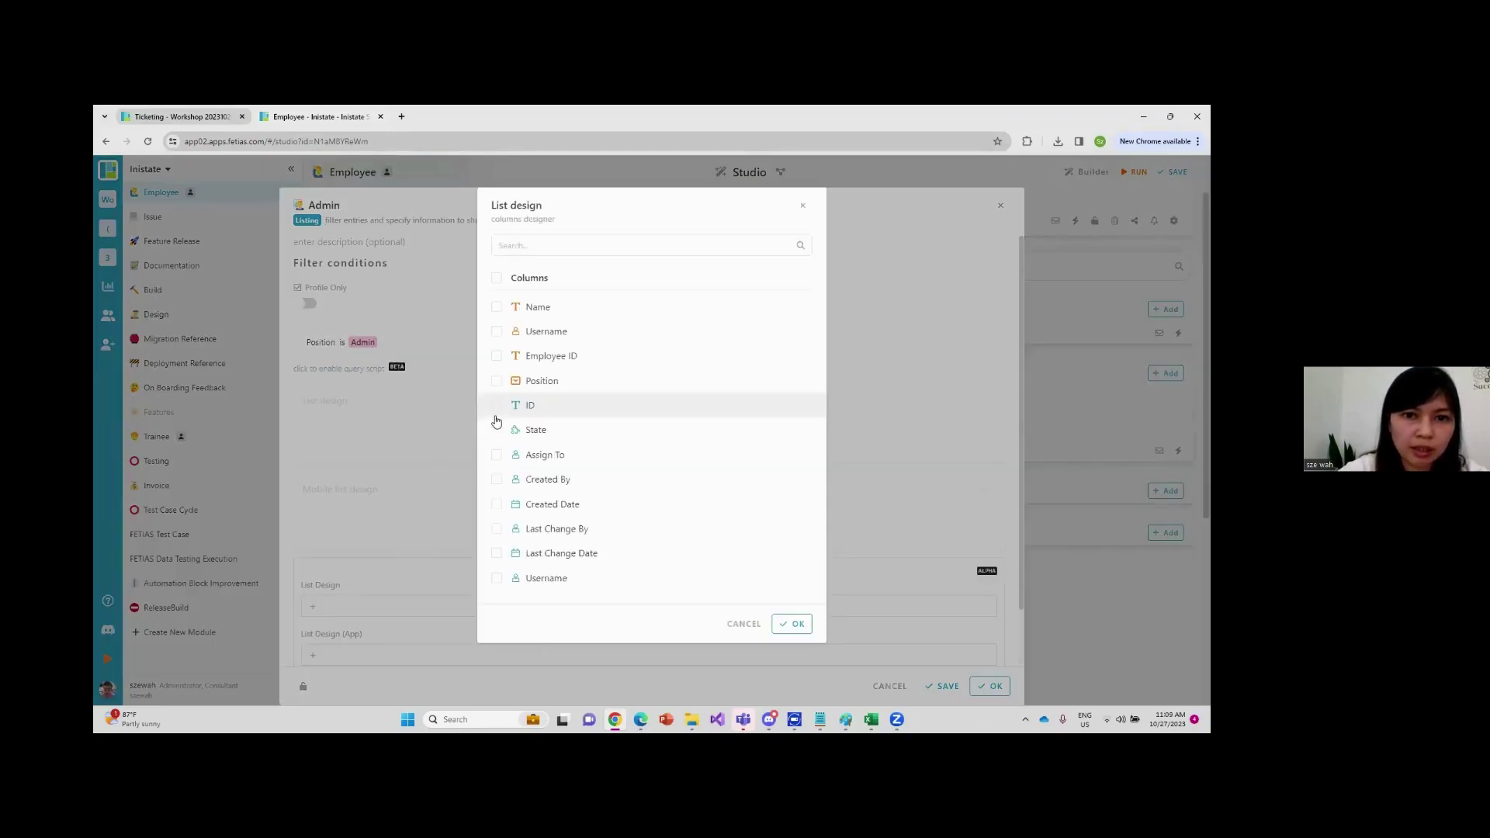
click(497, 277)
click(793, 623)
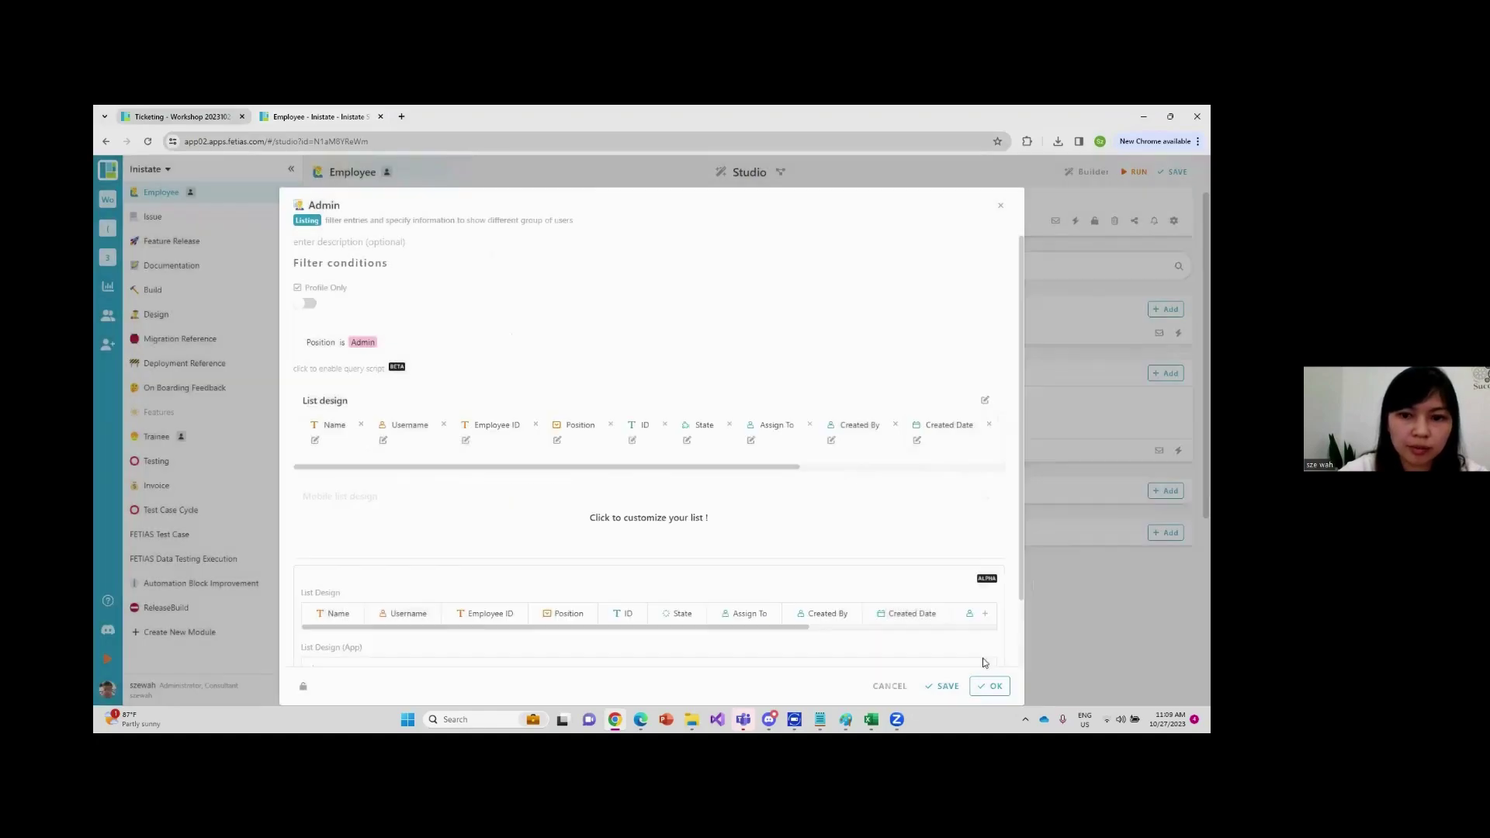
click(999, 693)
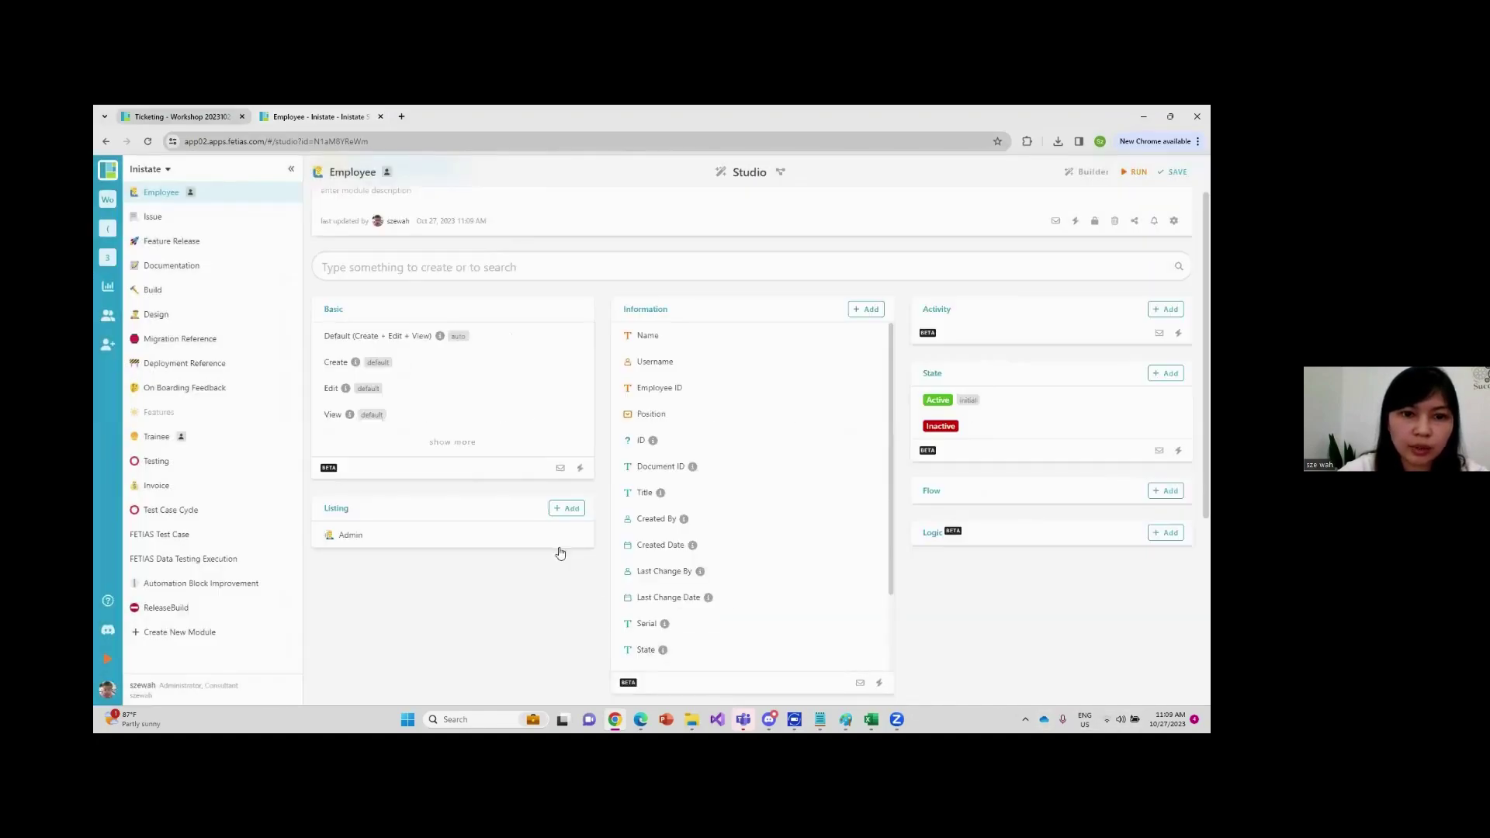
Duplicate the Admin listing, rename the copy Manager and set its filter condition to Position is Manager
click(585, 539)
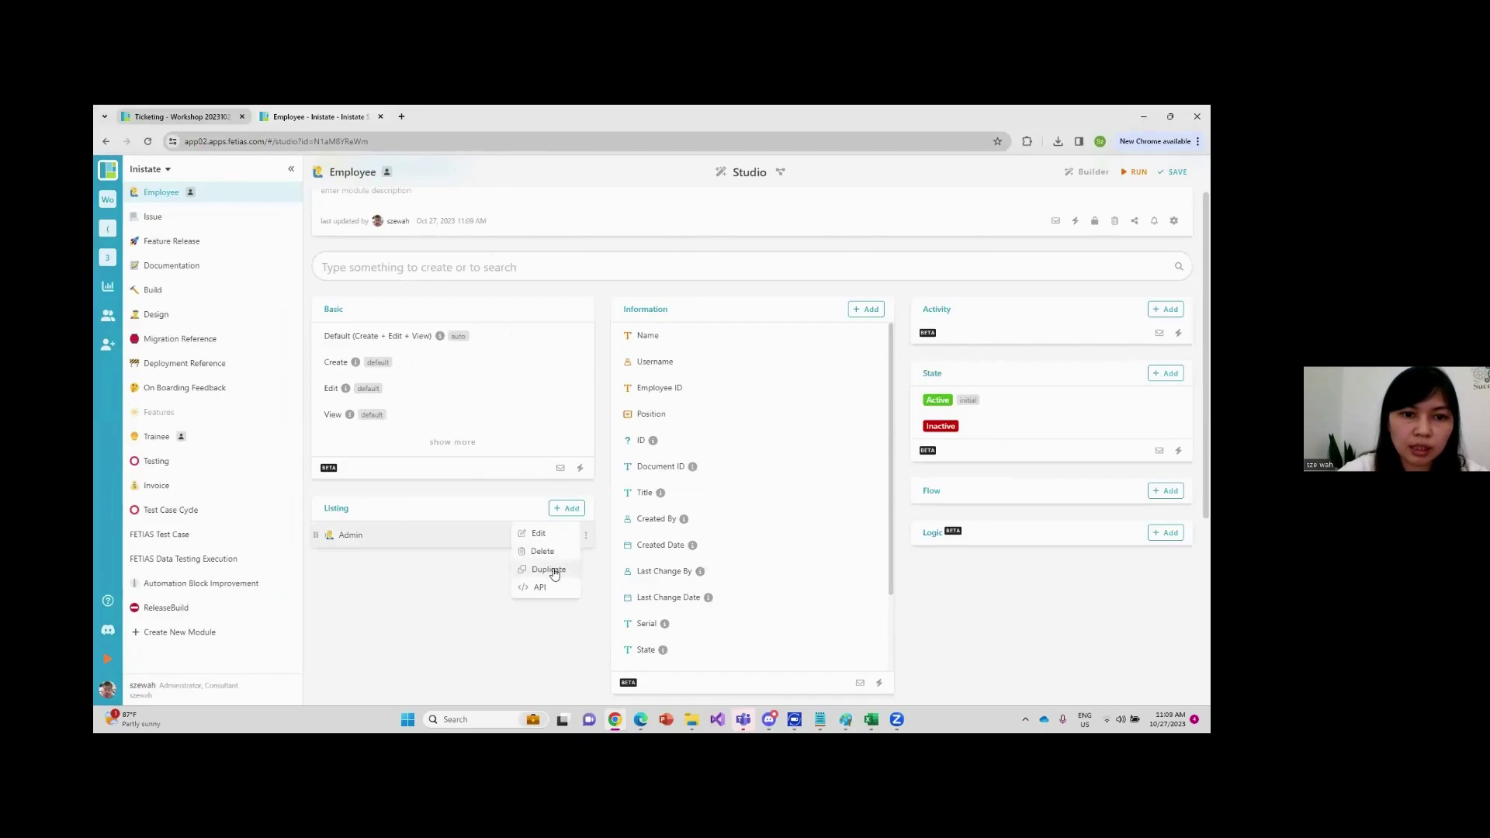
click(556, 571)
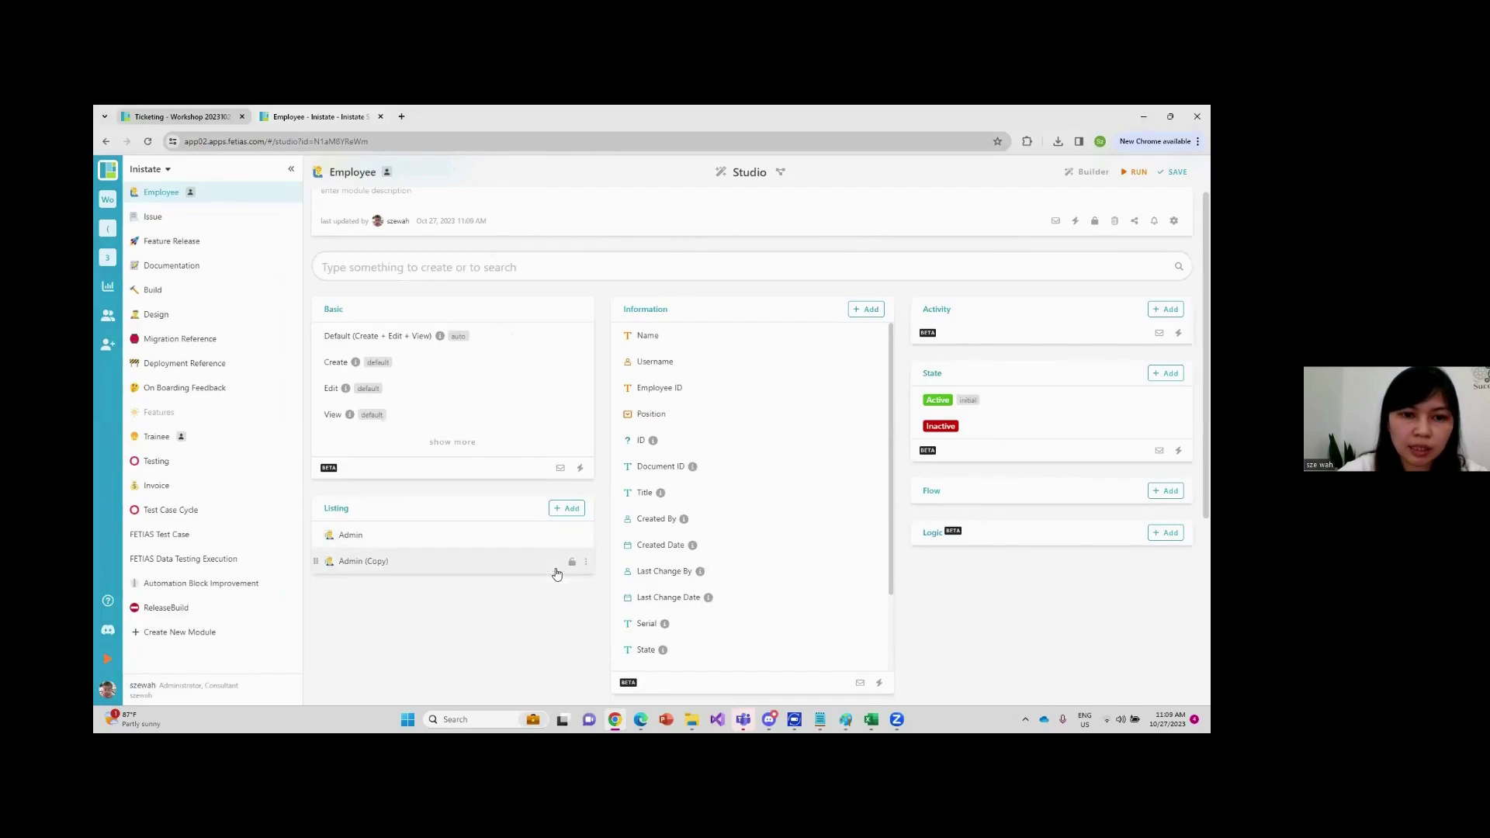
click(373, 566)
triple_click(344, 206)
text(Manager)
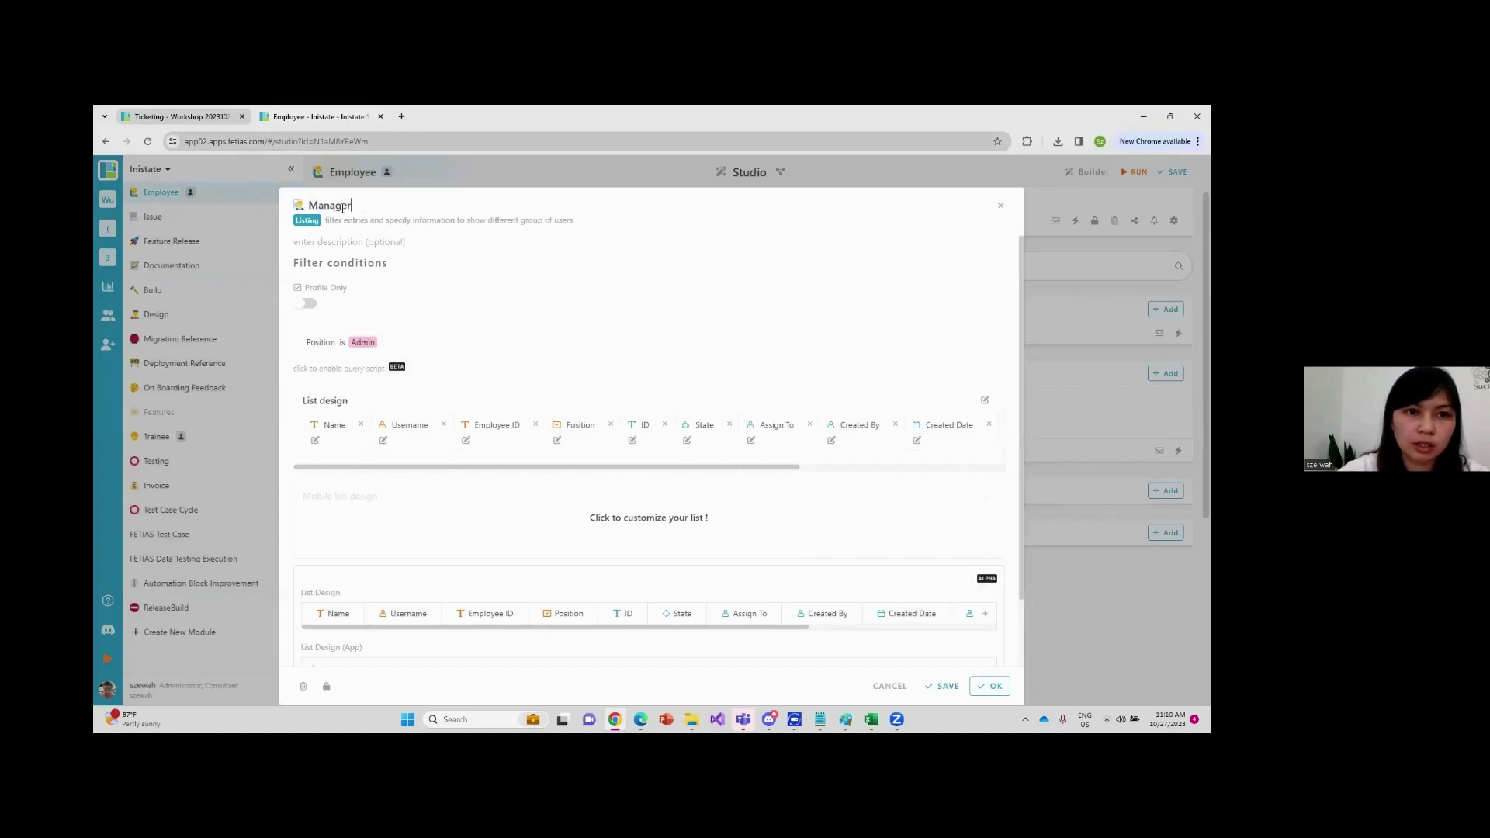
click(362, 344)
click(372, 382)
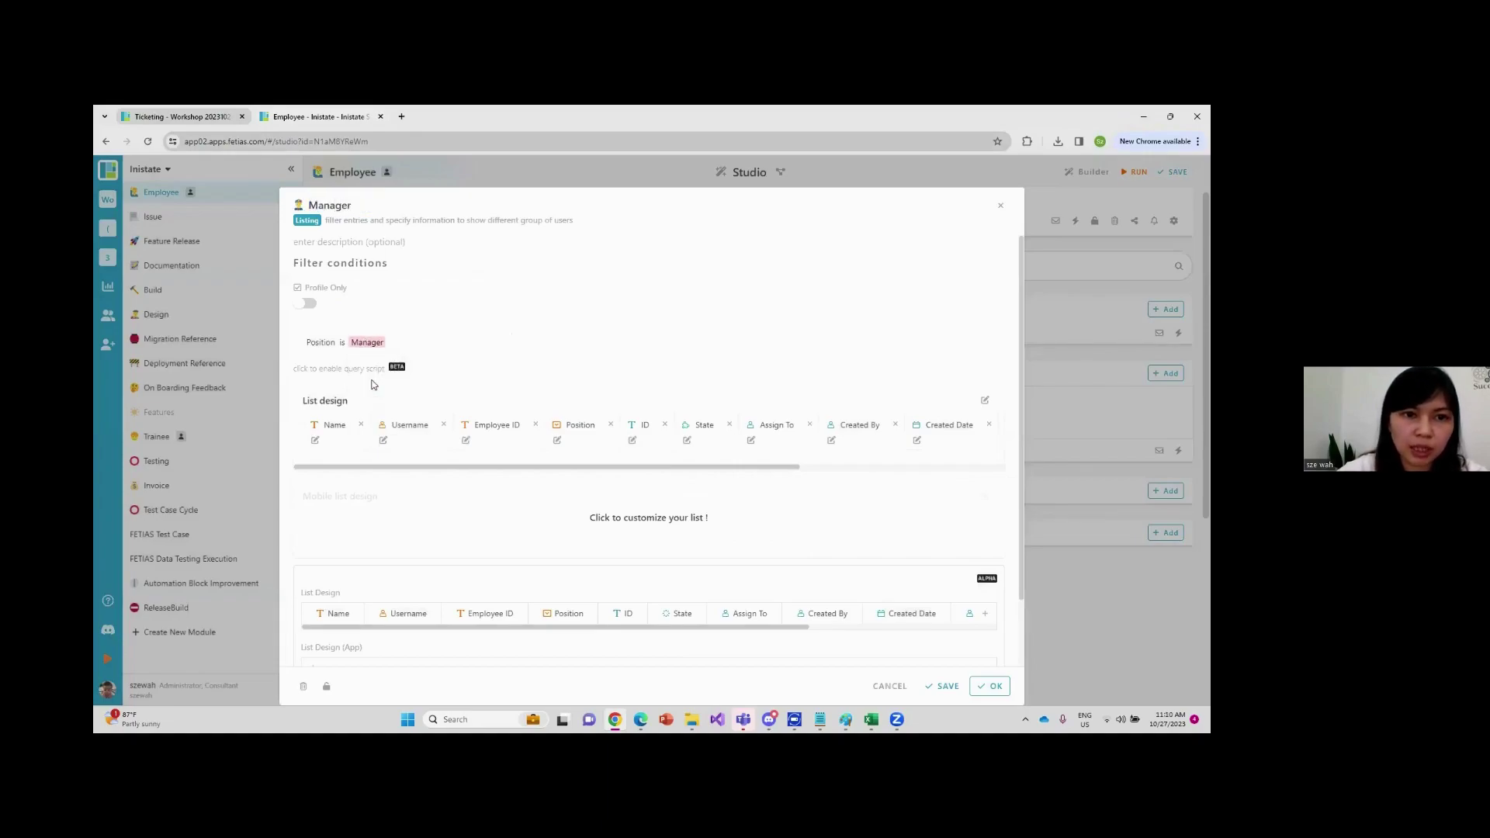
click(989, 686)
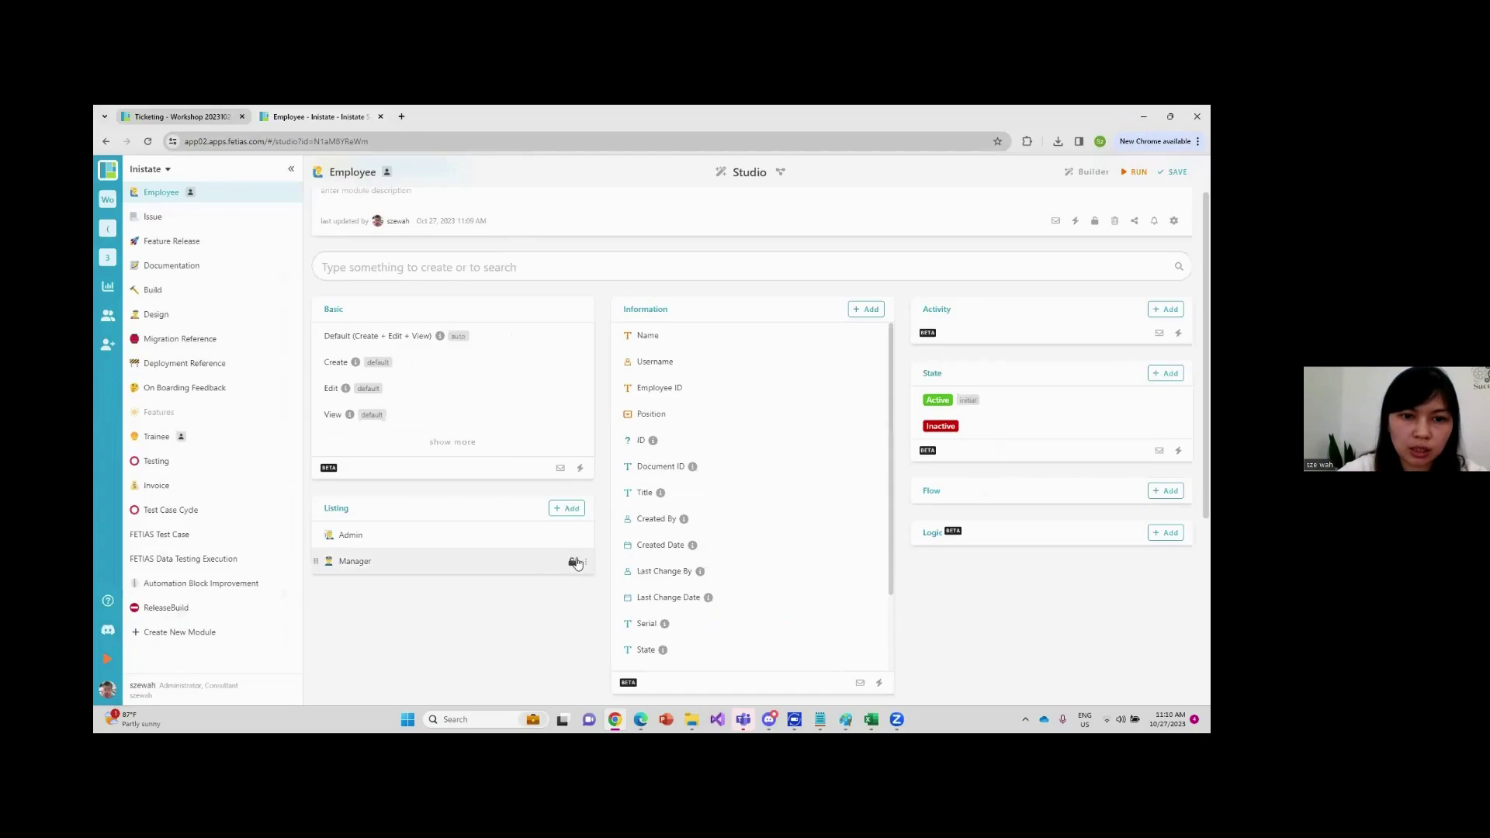
Duplicate the Manager listing and rename the copy Engineer
click(586, 566)
click(551, 569)
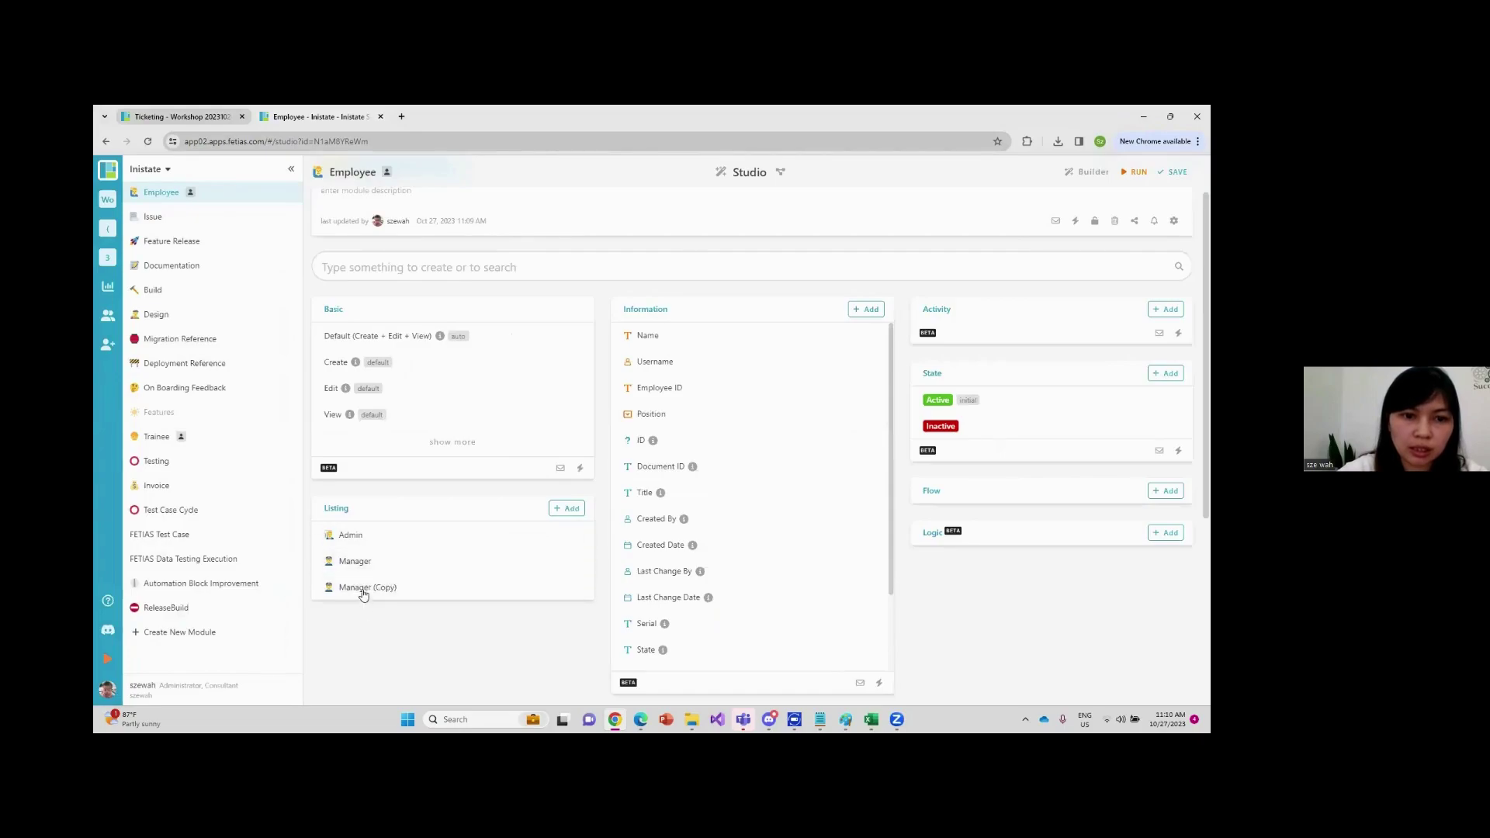
double_click(347, 205)
click(350, 204)
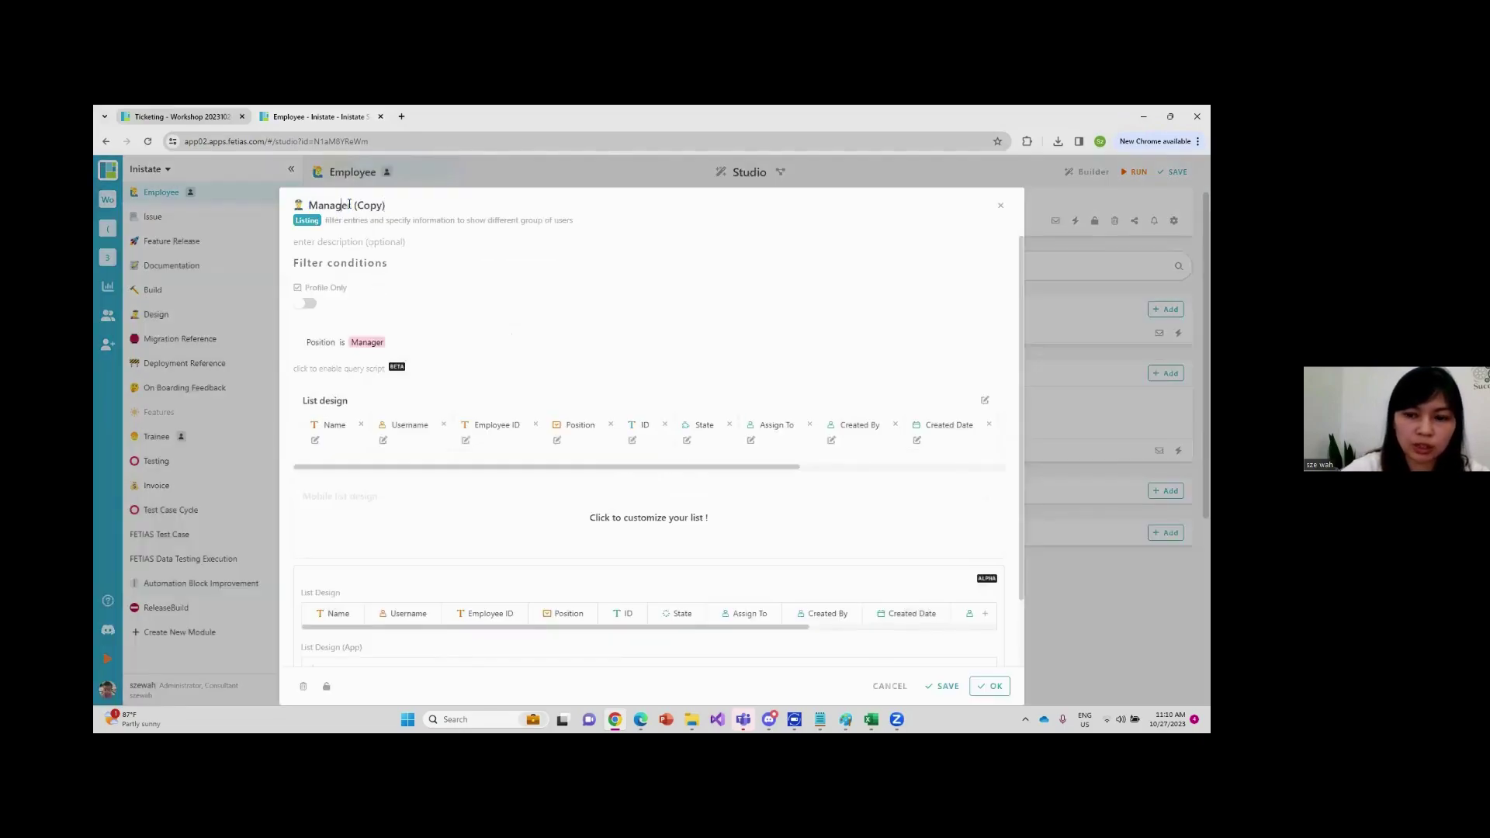
triple_click(349, 205)
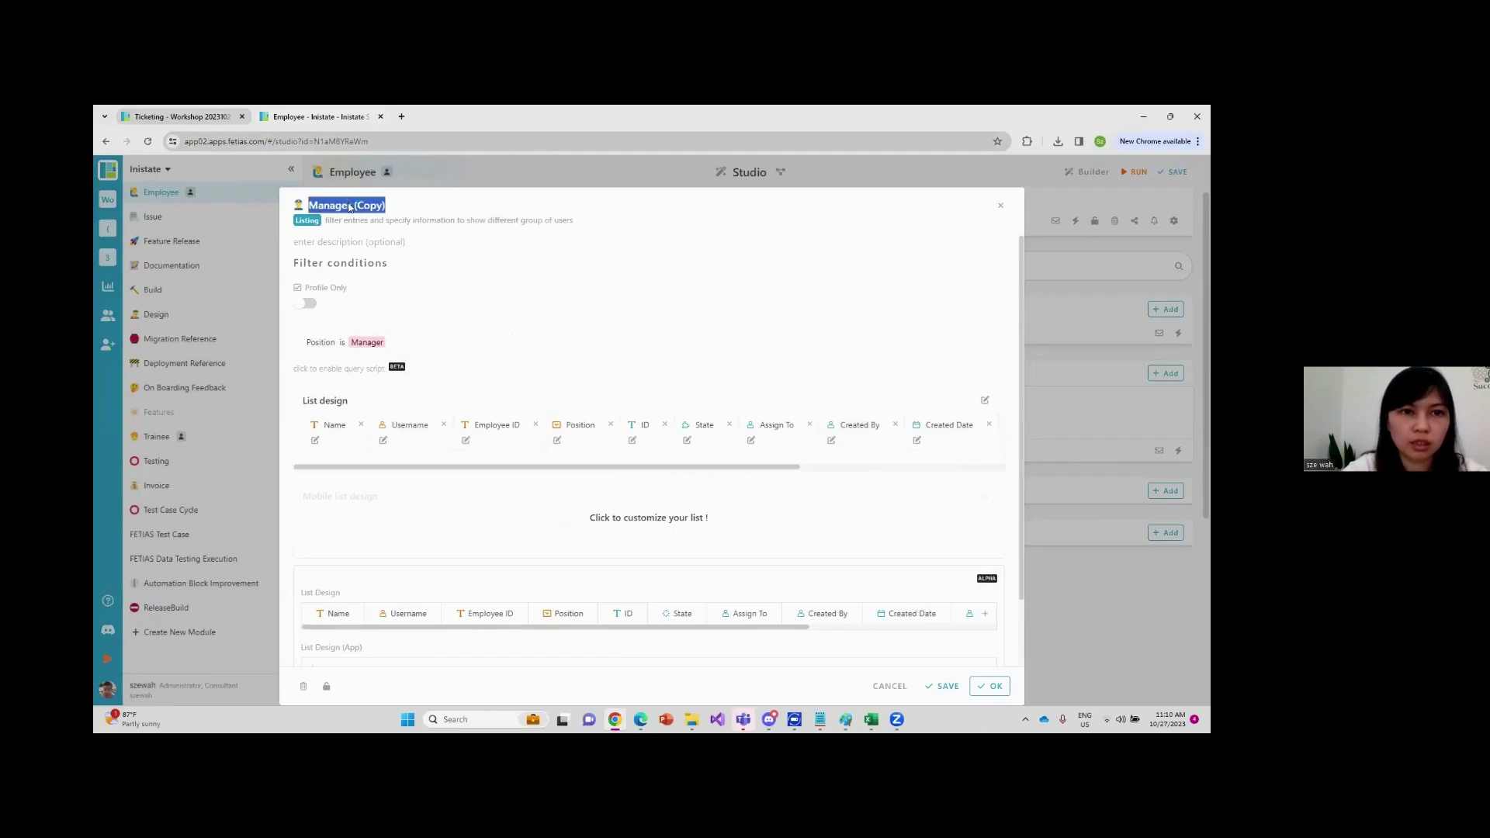
text(En)
key(ctrl+s)
text(gin)
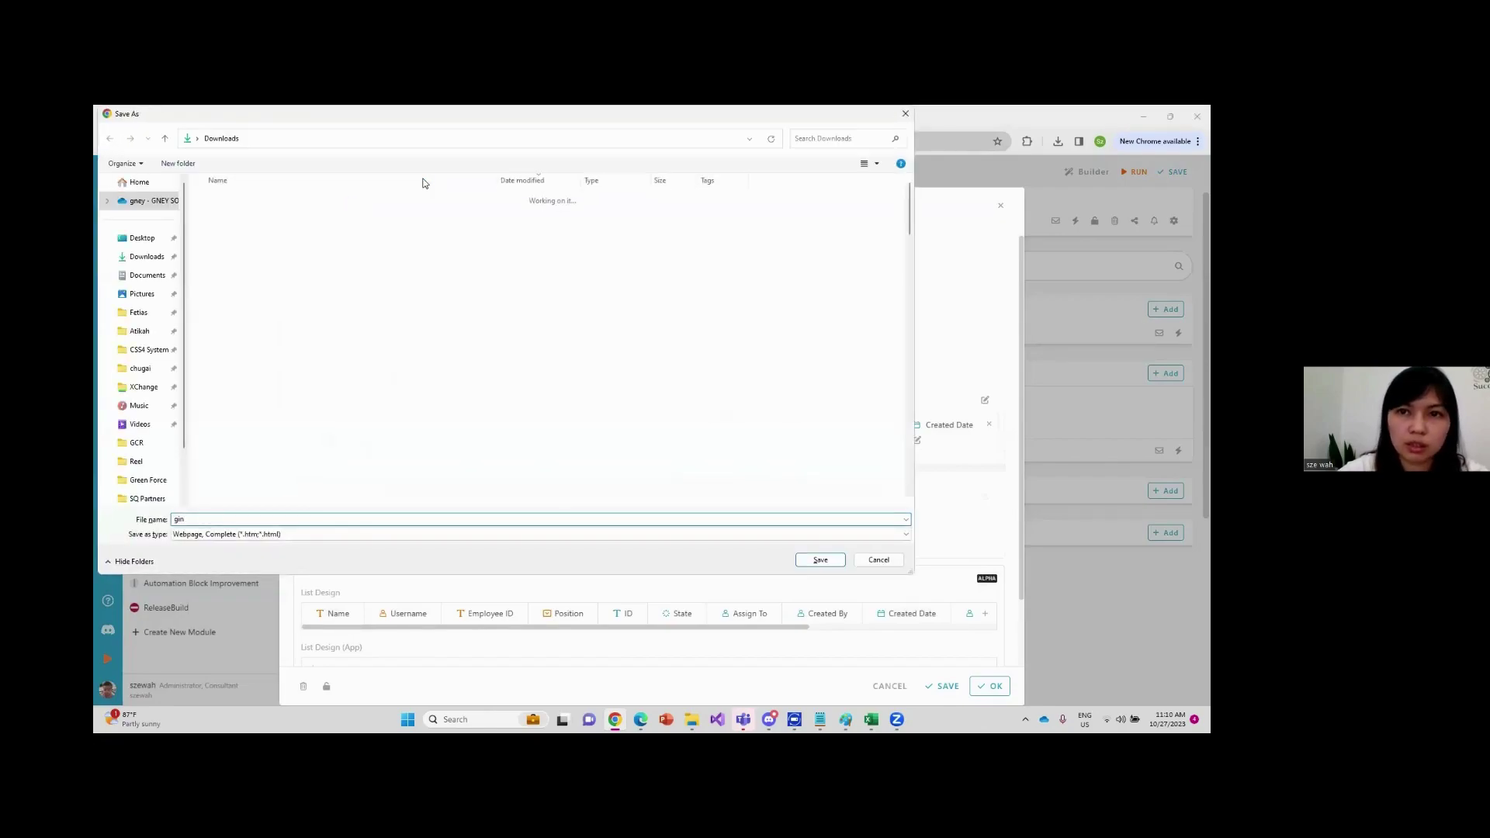
key(Escape)
text(gineer)
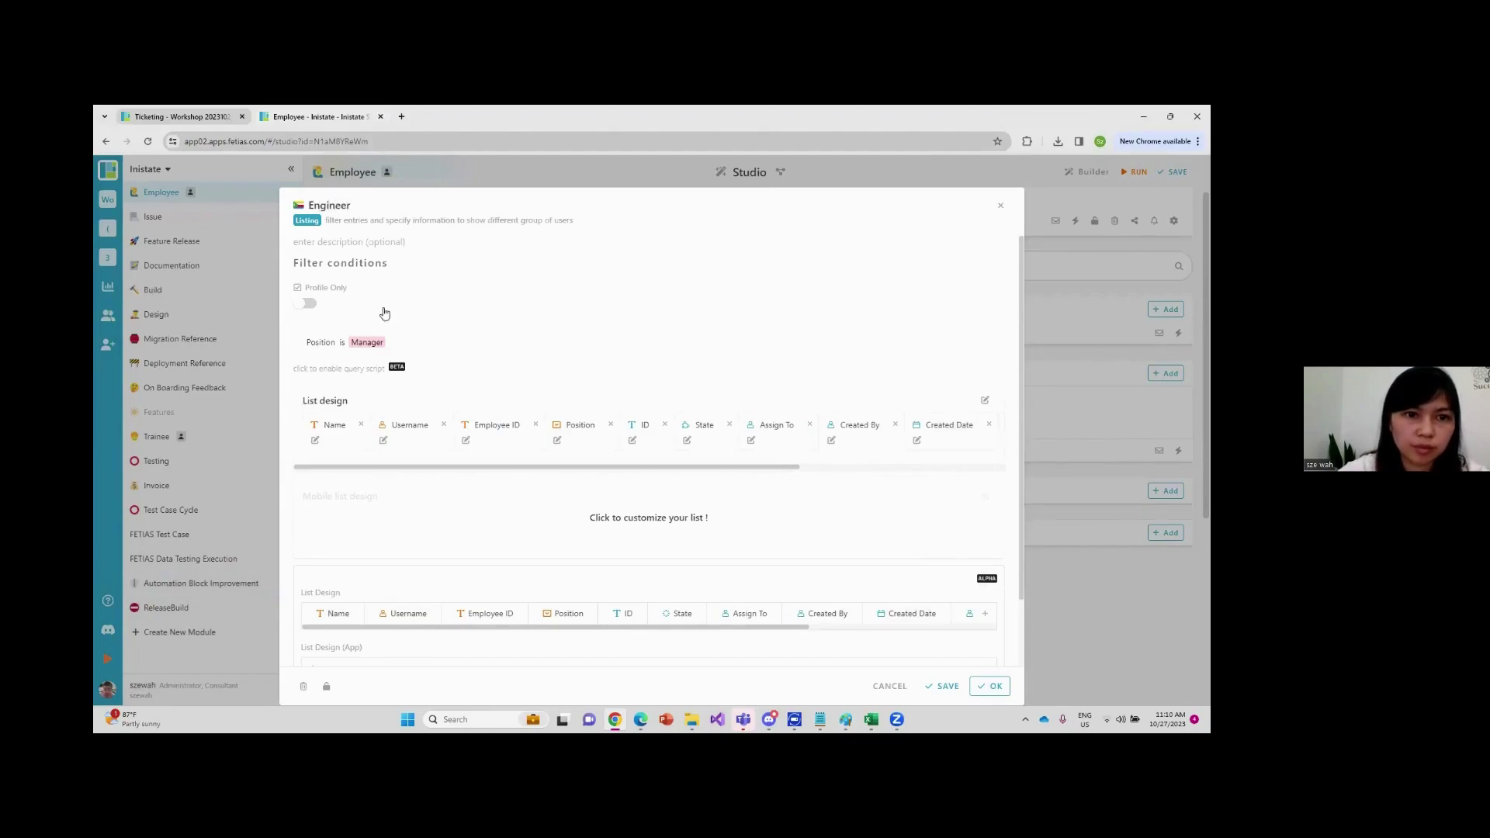
Set the Engineer listing's filter condition to Position is Engineer and confirm the listing
click(367, 342)
click(380, 425)
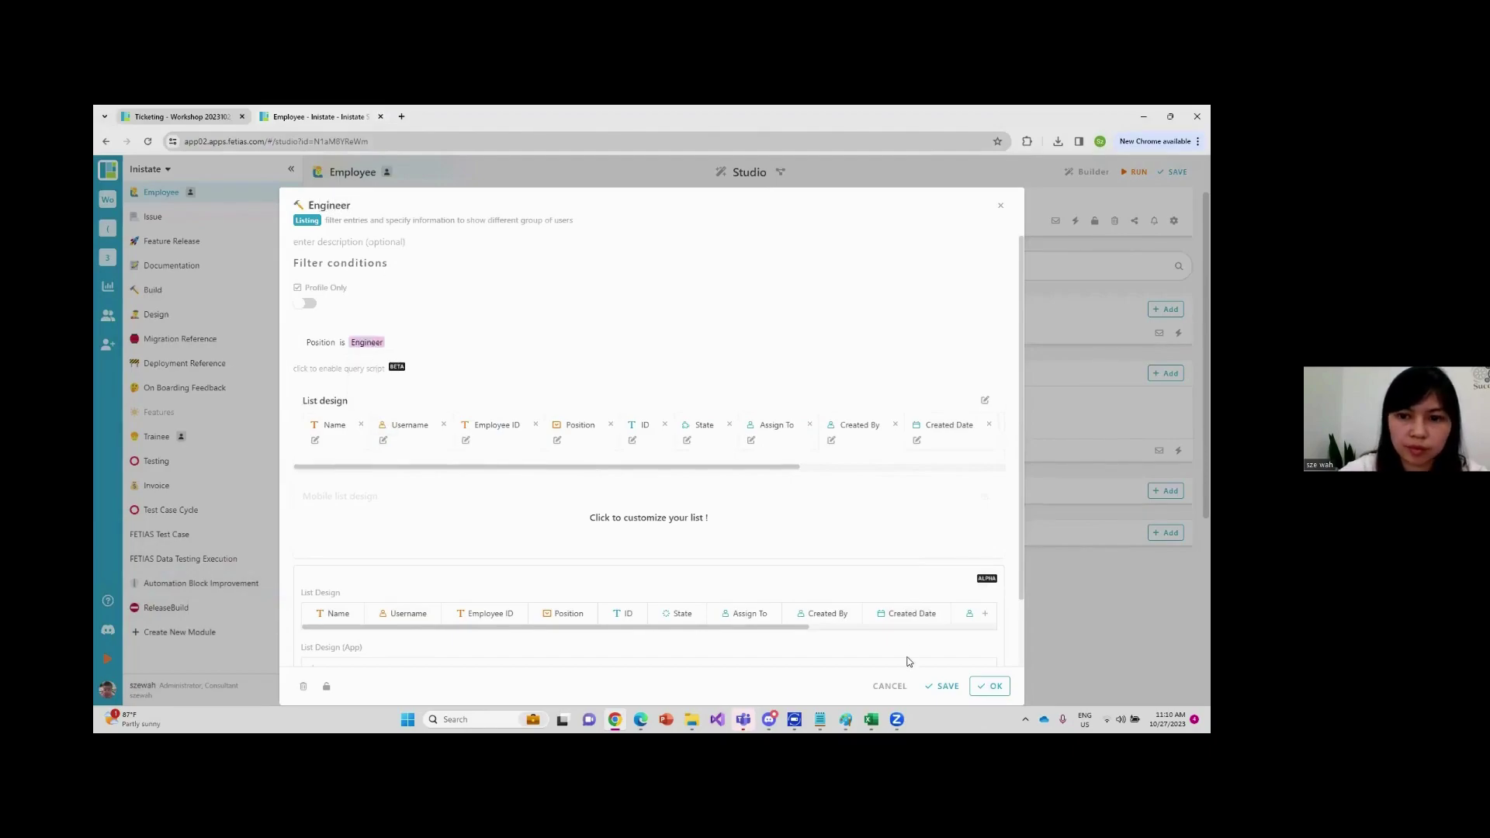
click(990, 686)
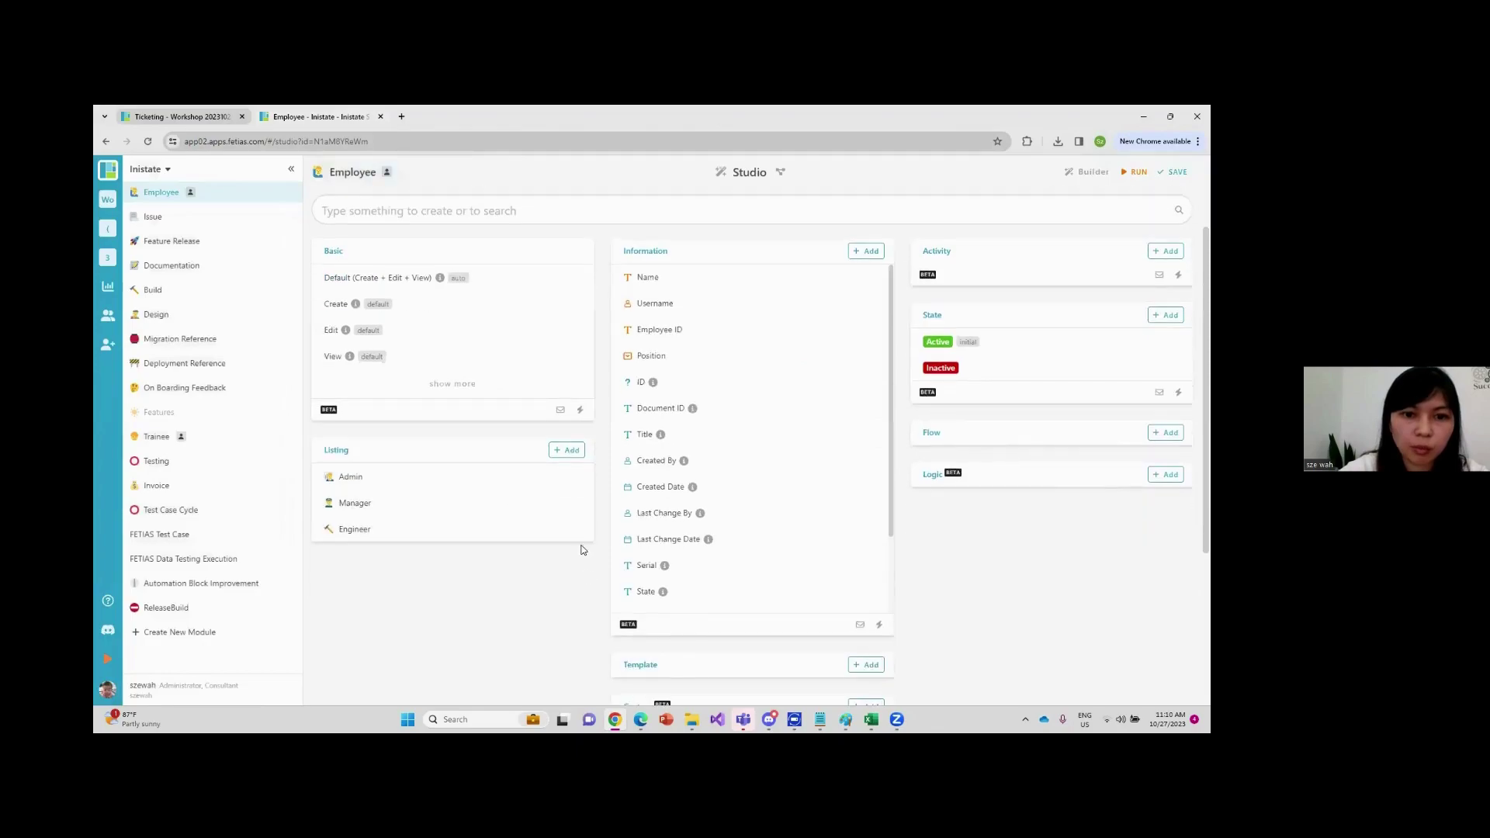
Duplicate the Engineer listing, rename the copy All, remove its Position filter condition and save the Employee module
click(585, 529)
click(547, 524)
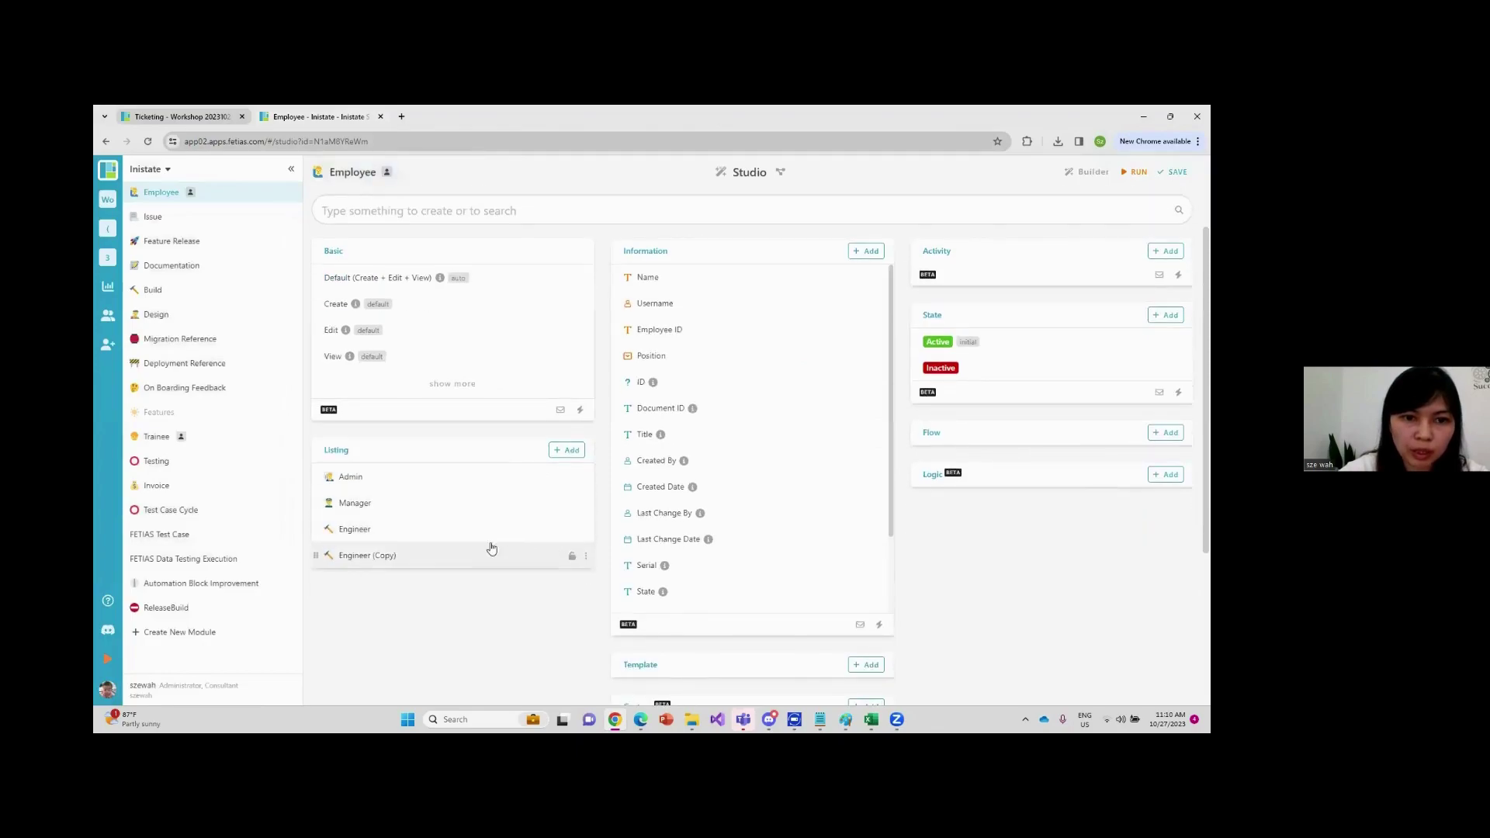
click(385, 548)
drag(309, 204, 384, 204)
text(All)
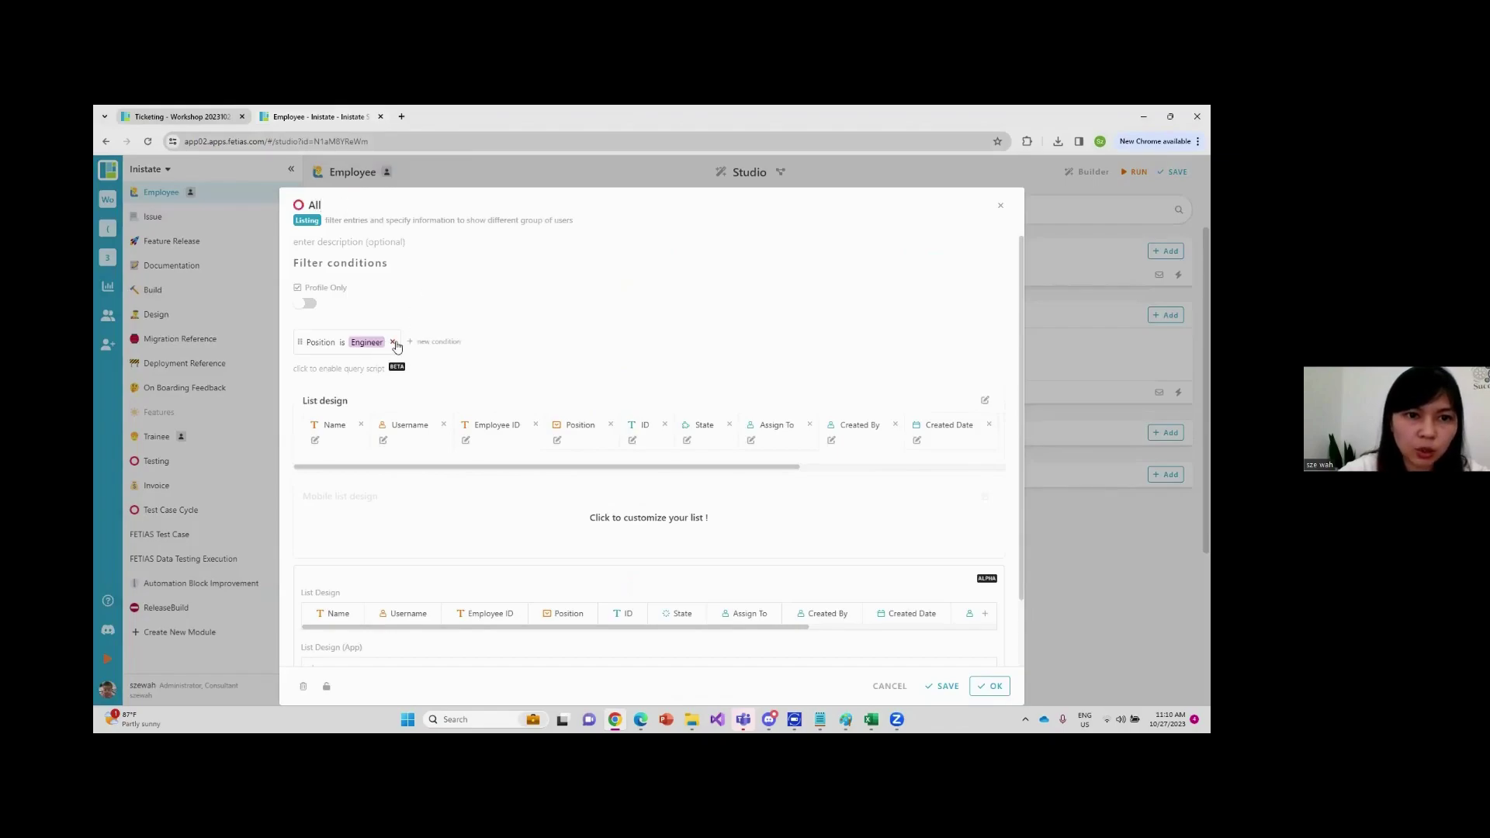
click(394, 343)
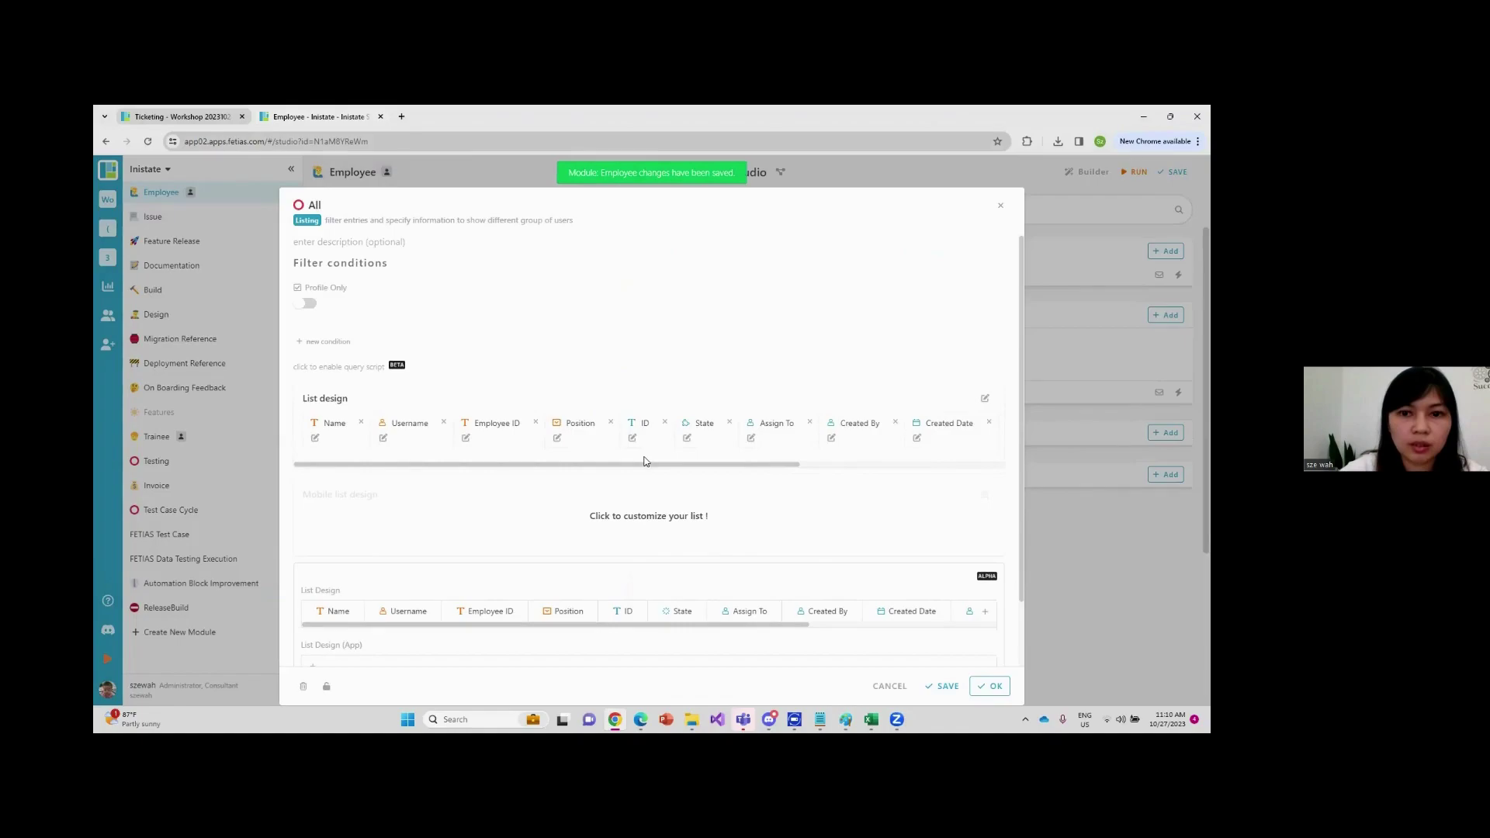
Switch to the running Workshop 20231027 workspace, reload it and view the Employee module's Admin and Manager listings
click(169, 118)
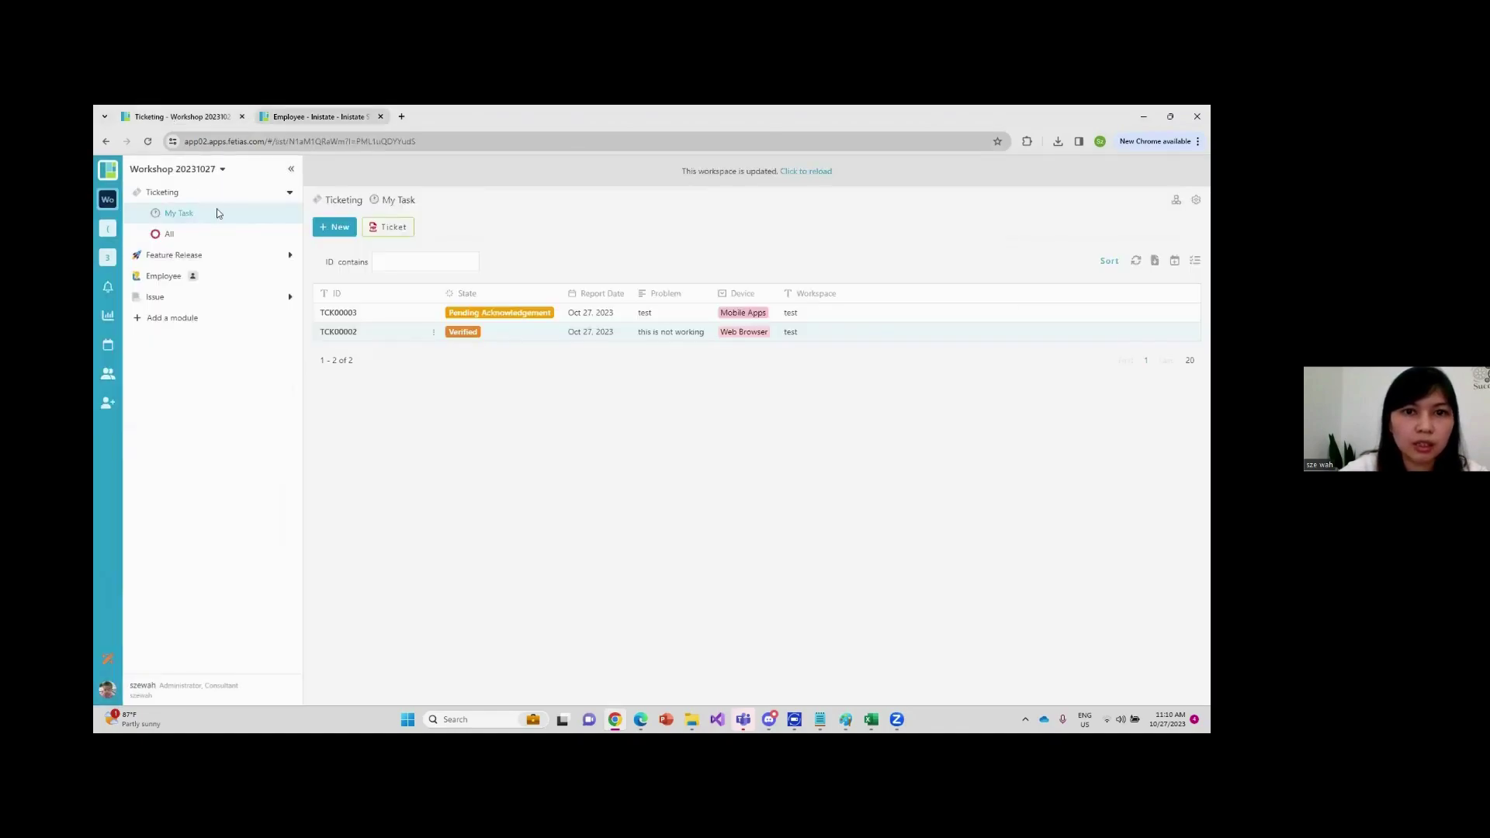
key(F5)
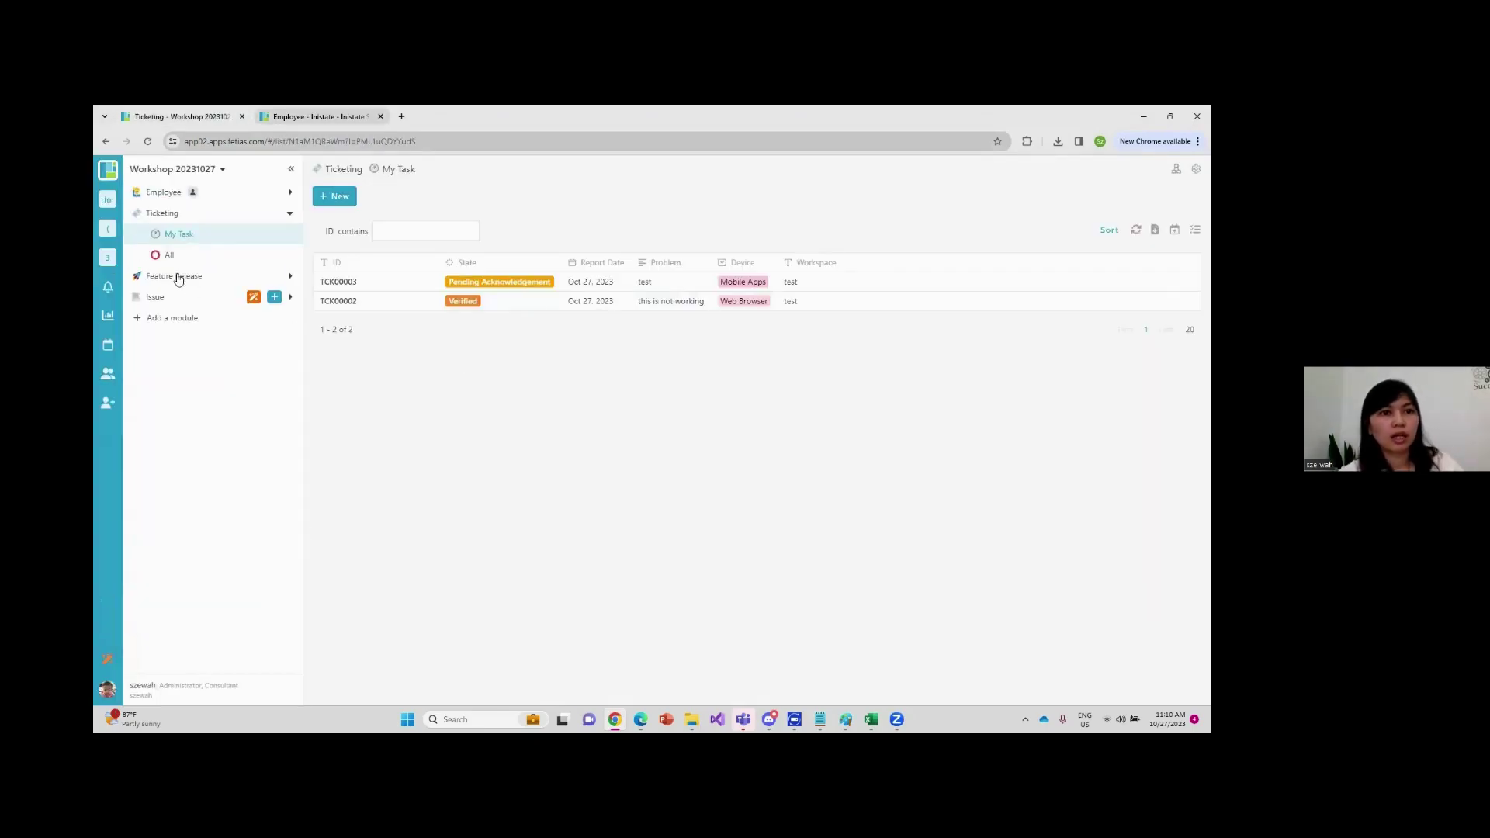
click(164, 194)
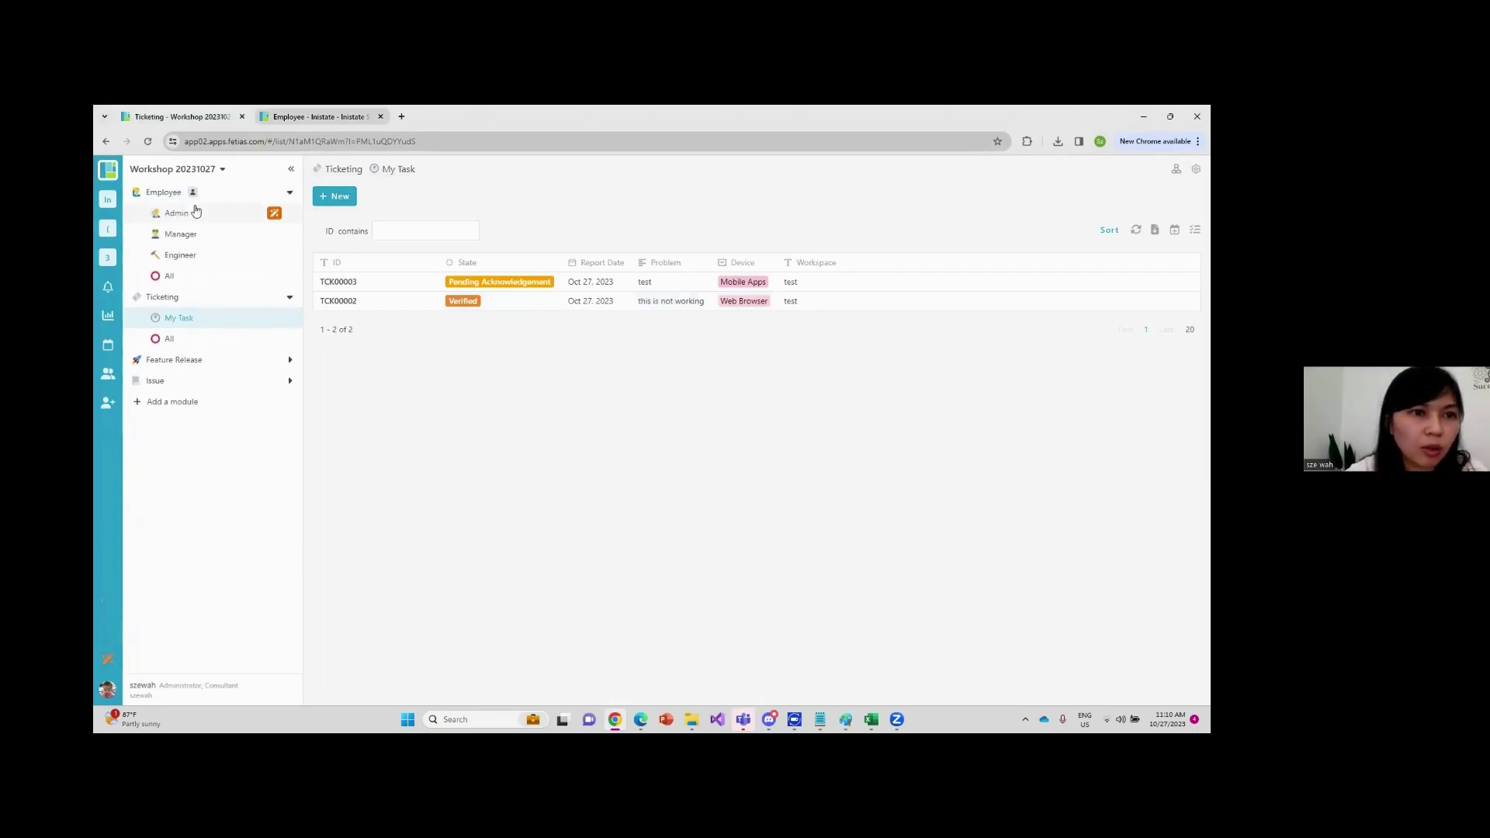
click(198, 212)
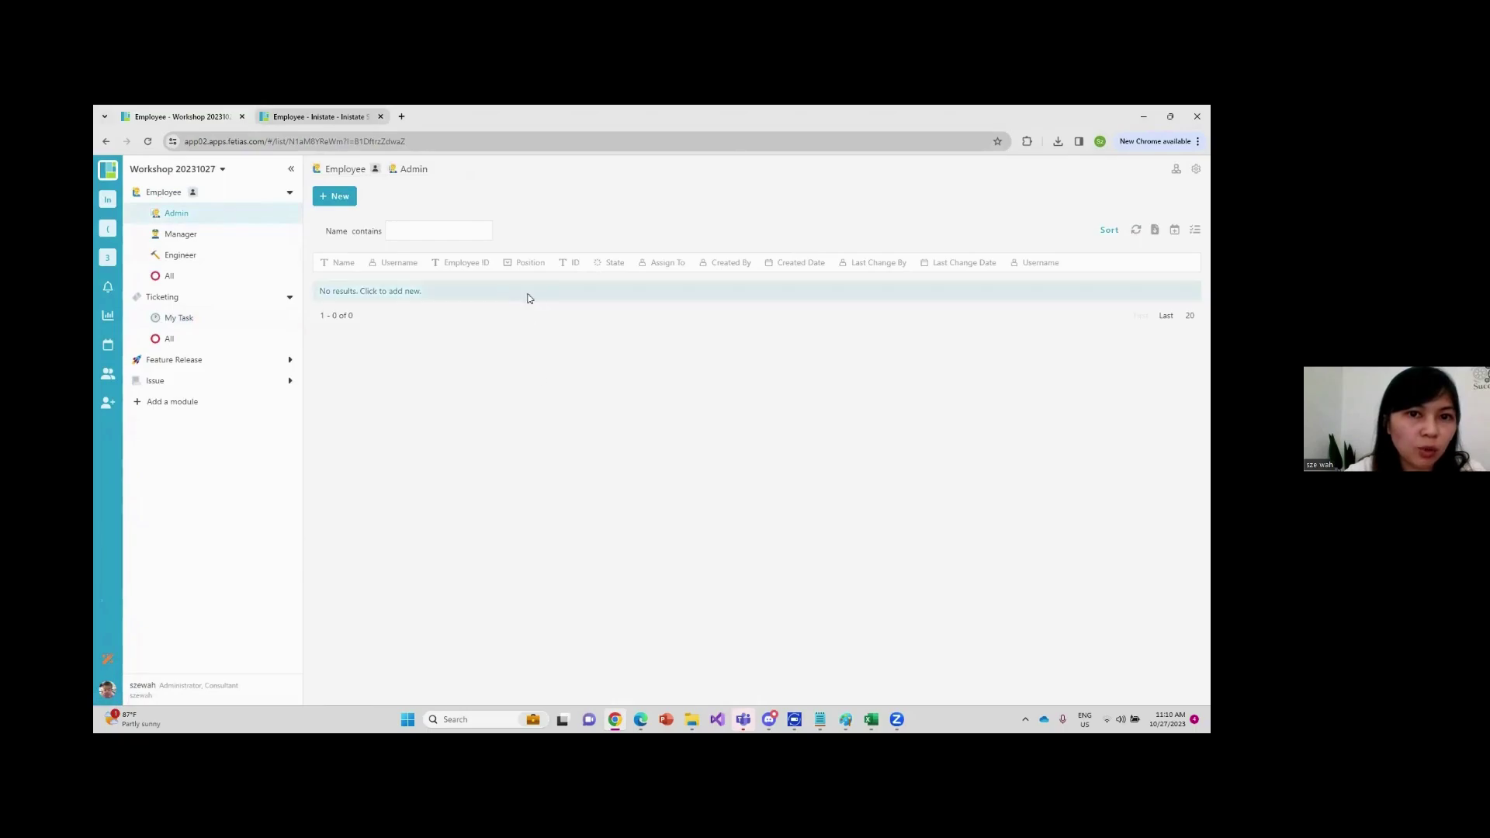
click(183, 235)
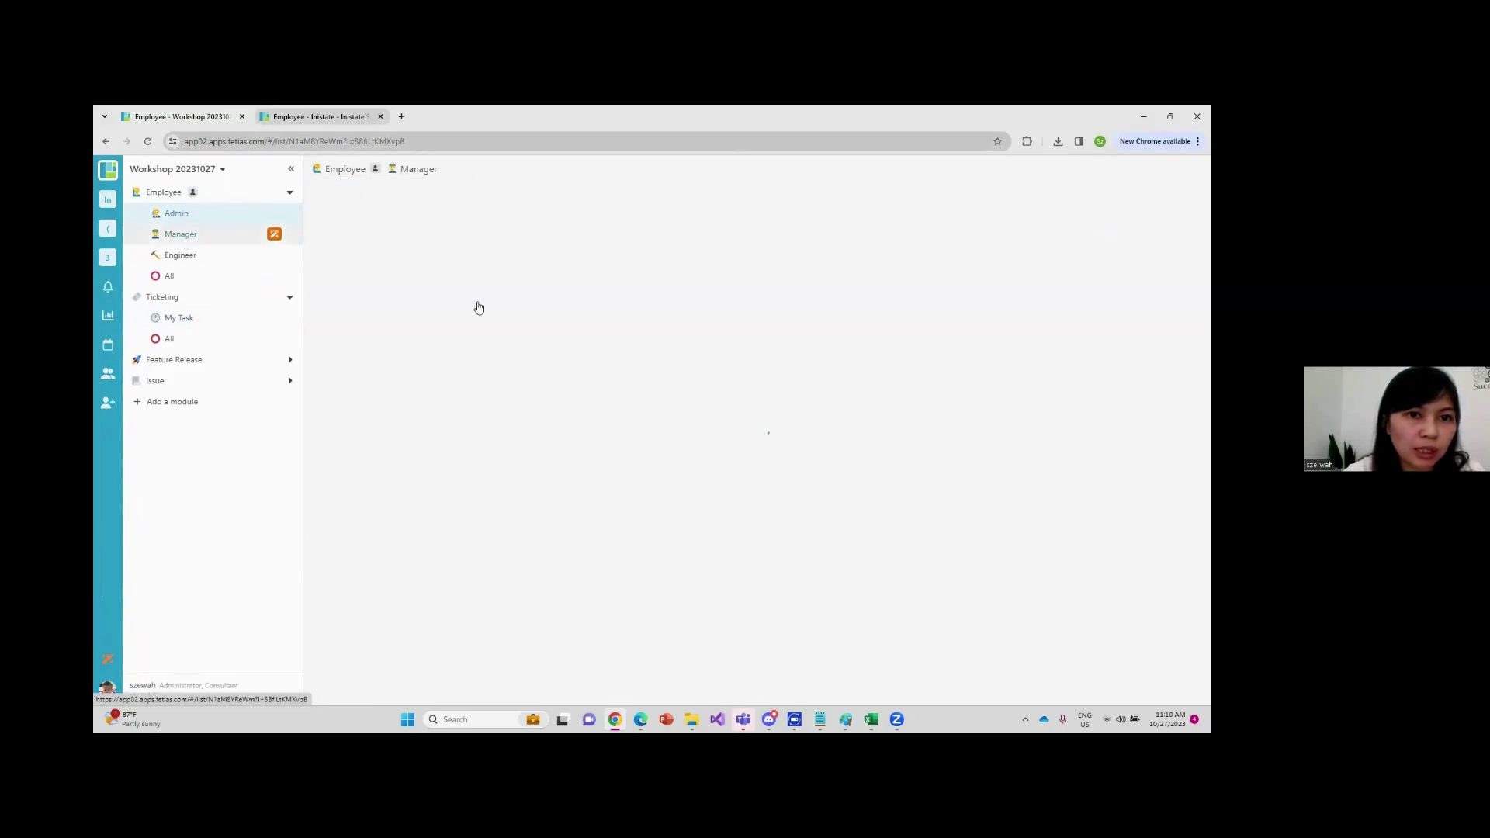
Find the signed-in user's employee record by name in the All listing and set its Position to Manager
click(195, 277)
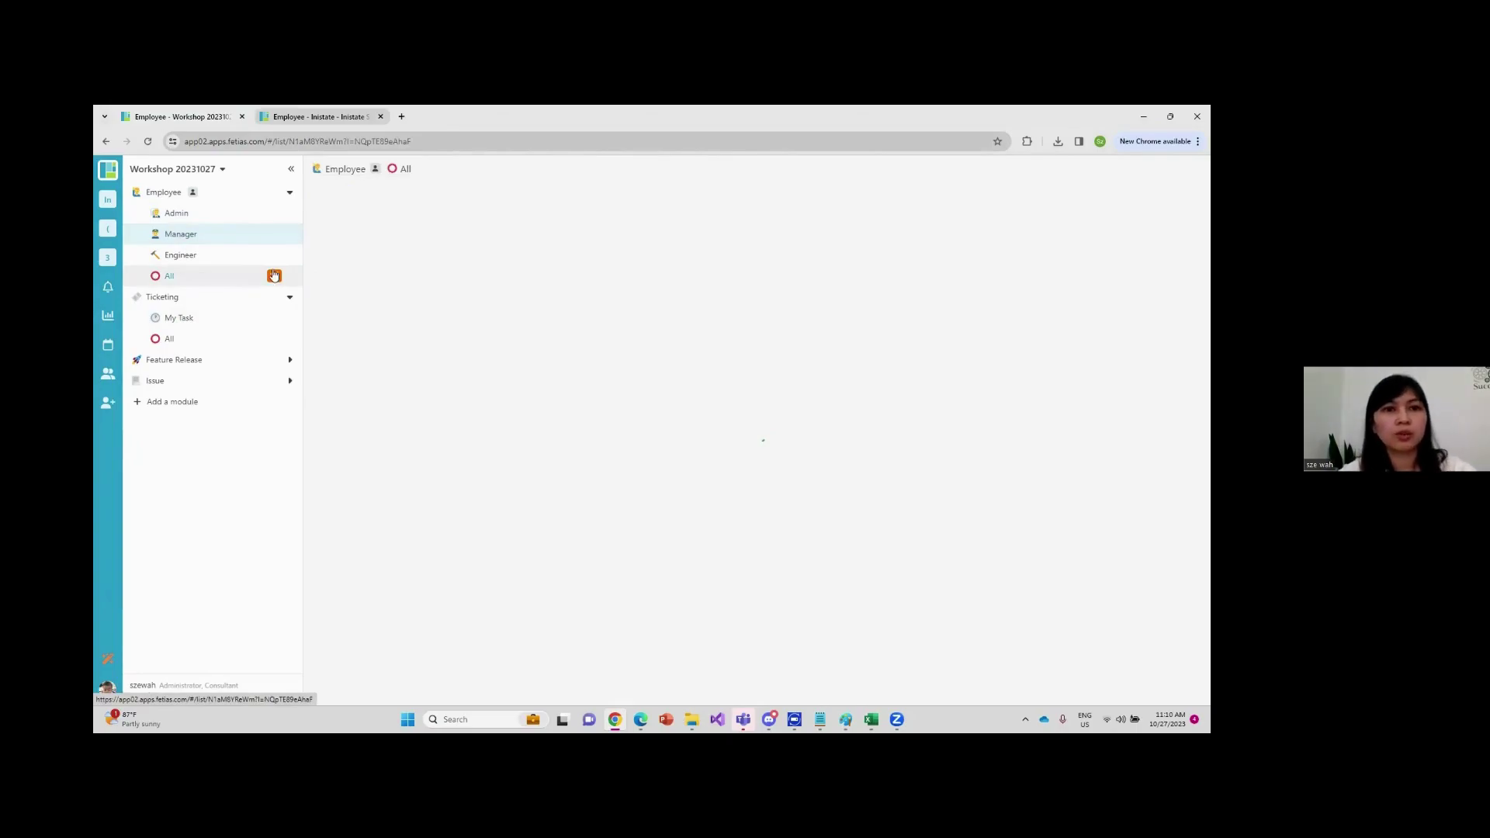
click(421, 231)
text(sze)
key(Return)
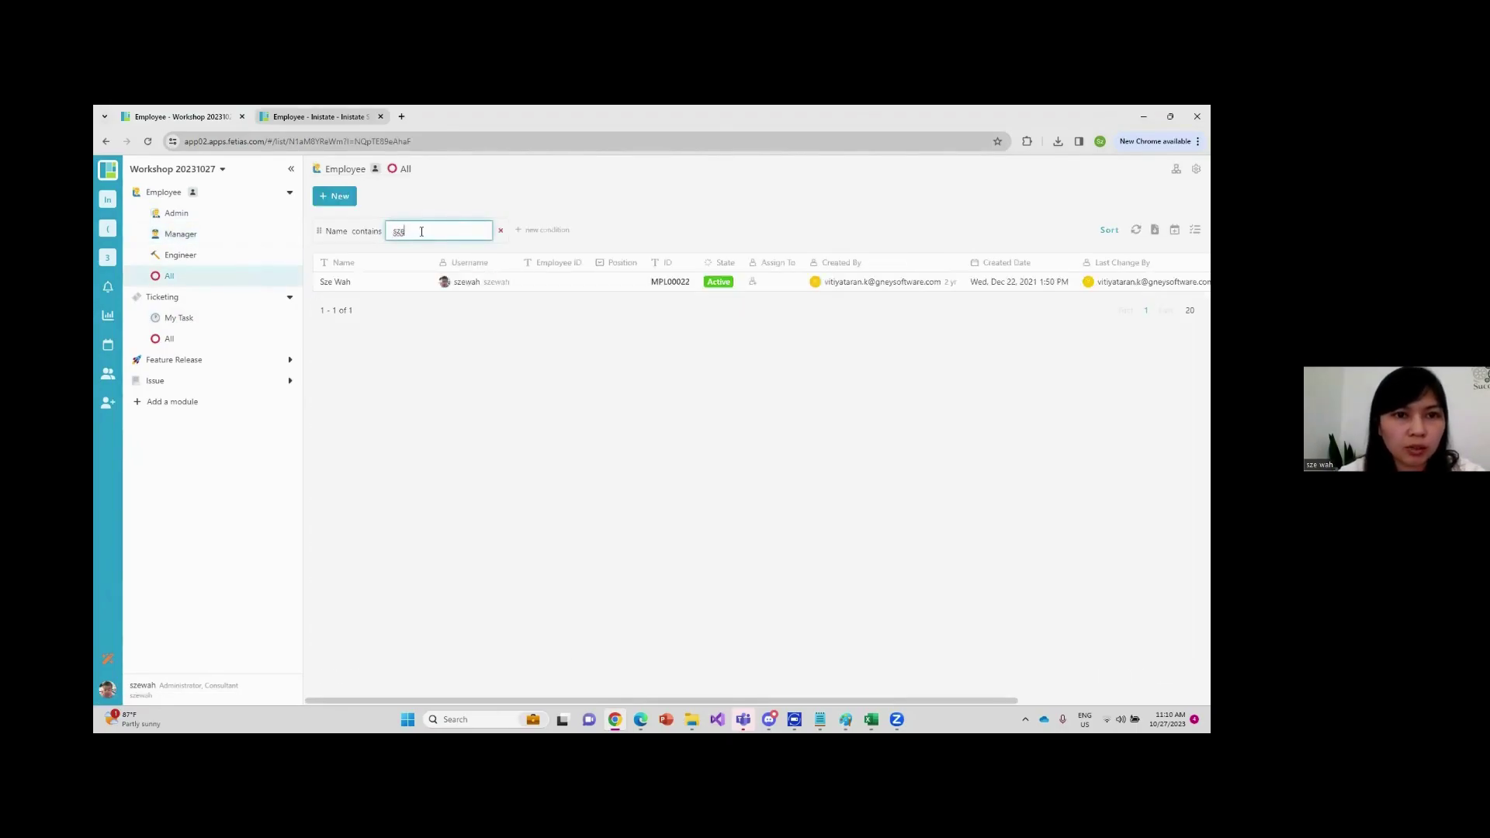
click(426, 285)
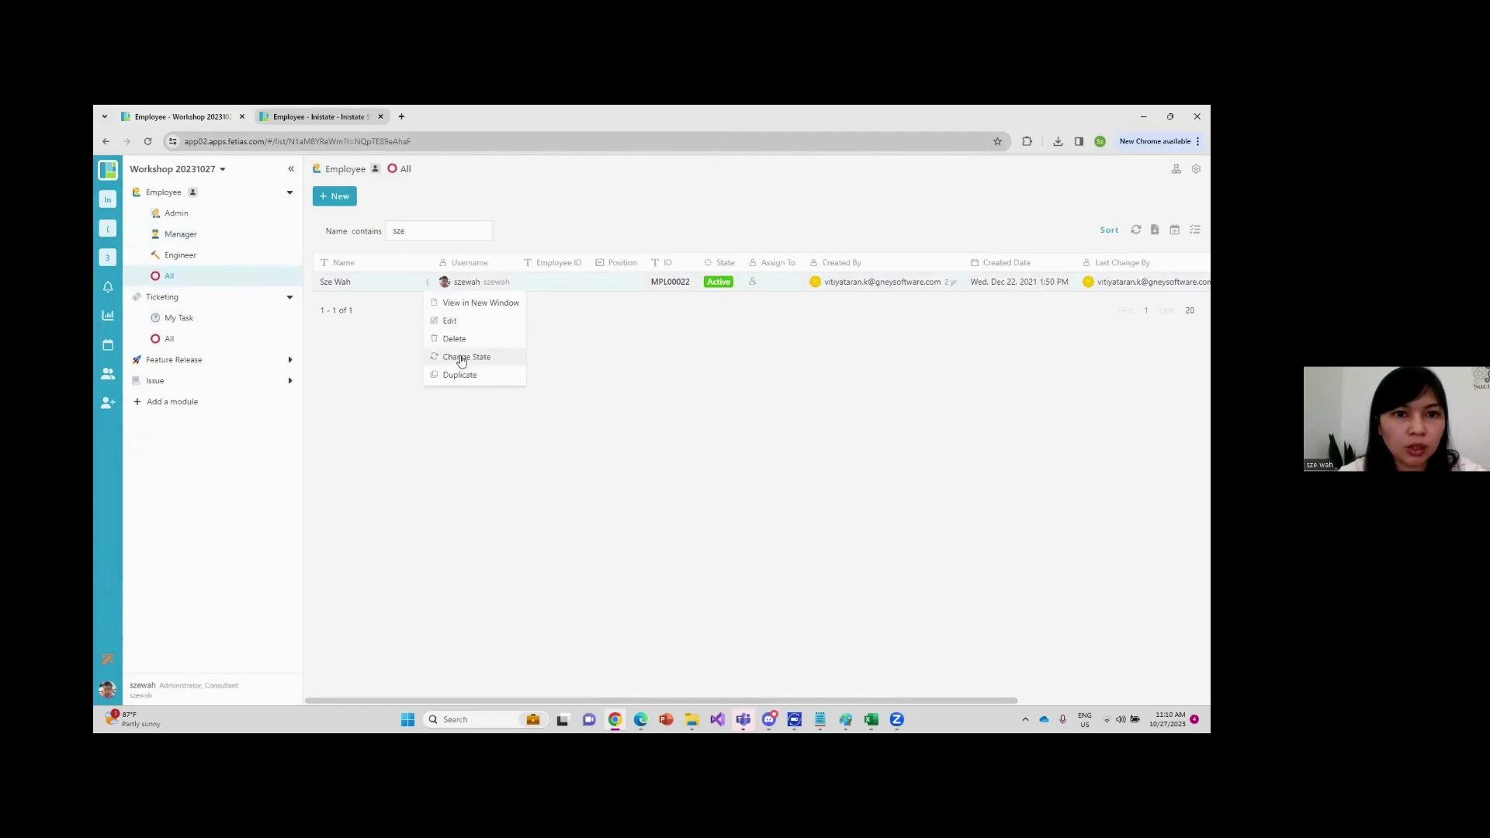
click(469, 322)
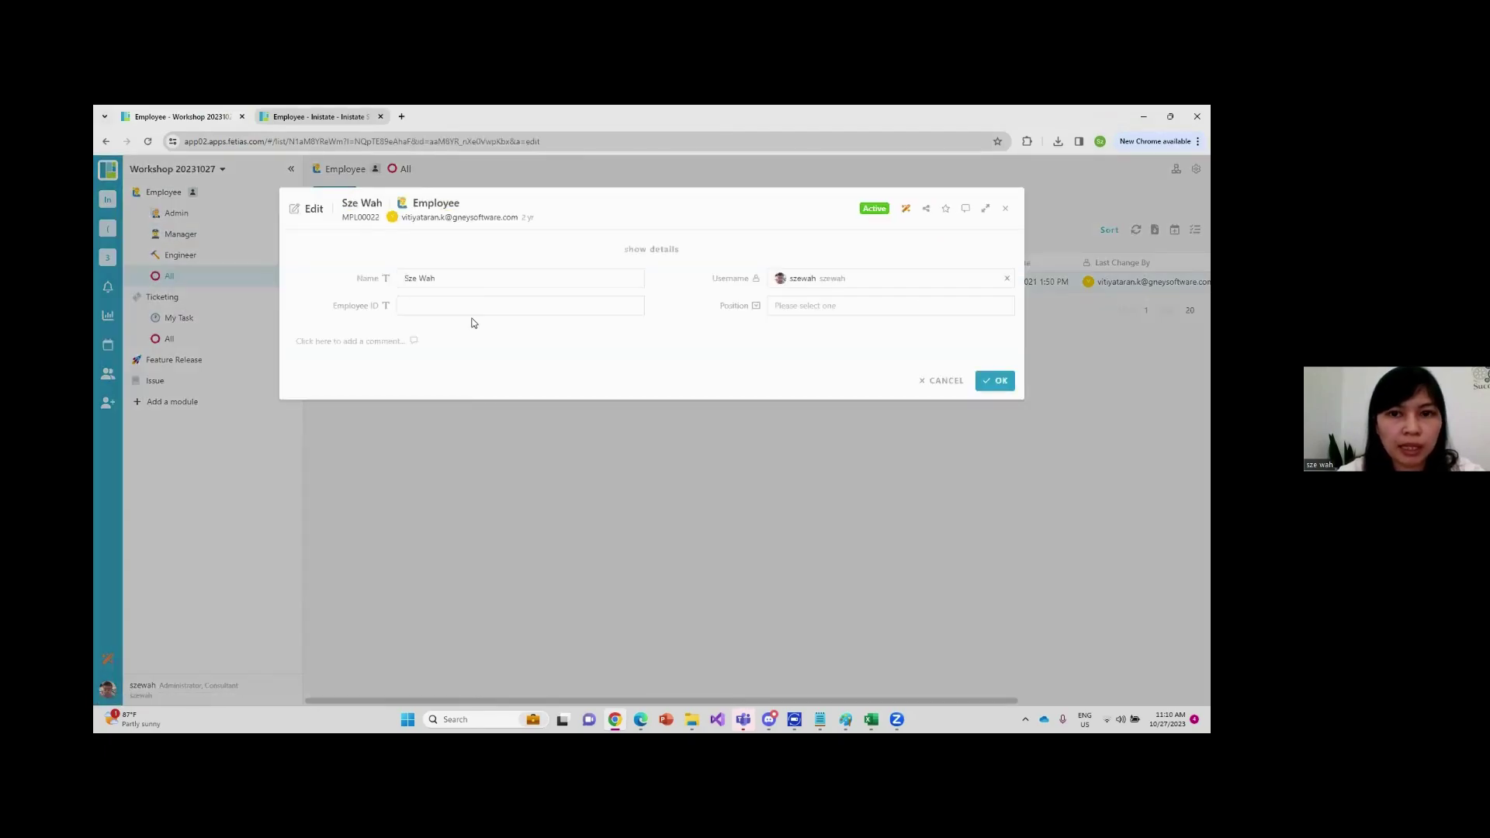
click(784, 306)
click(821, 329)
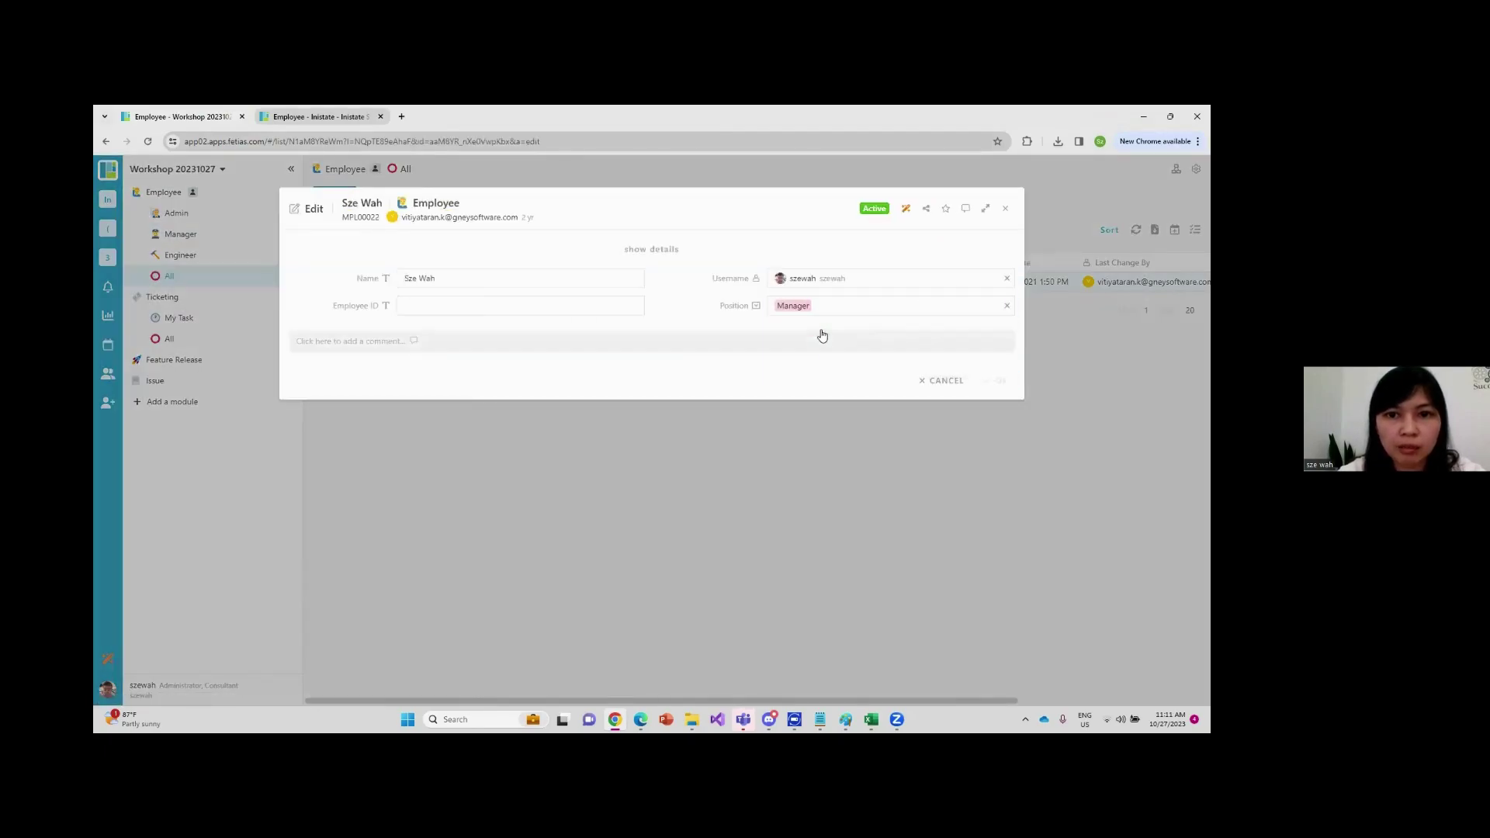
click(996, 380)
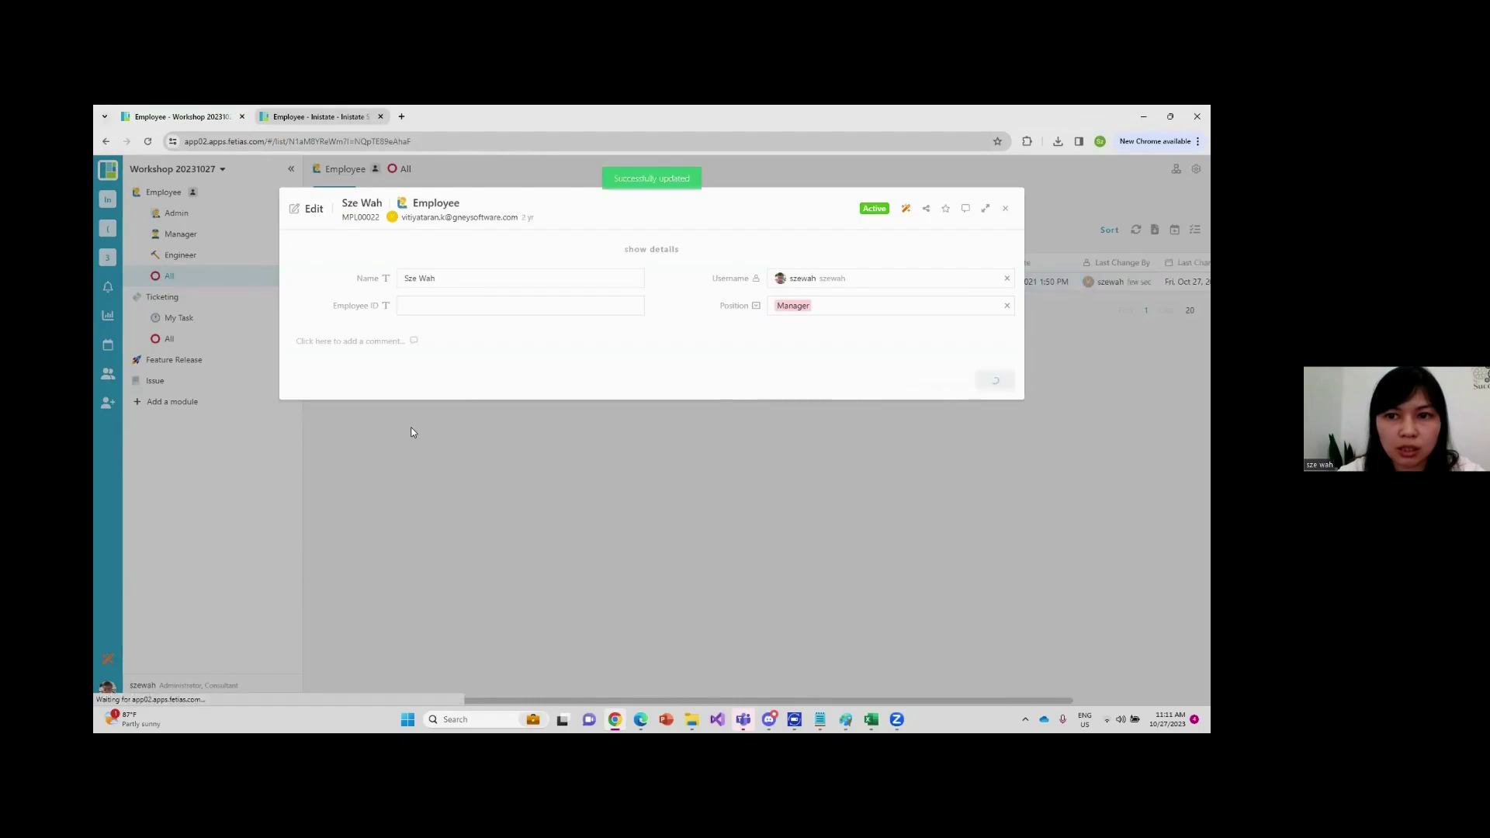
click(370, 229)
text(tivis)
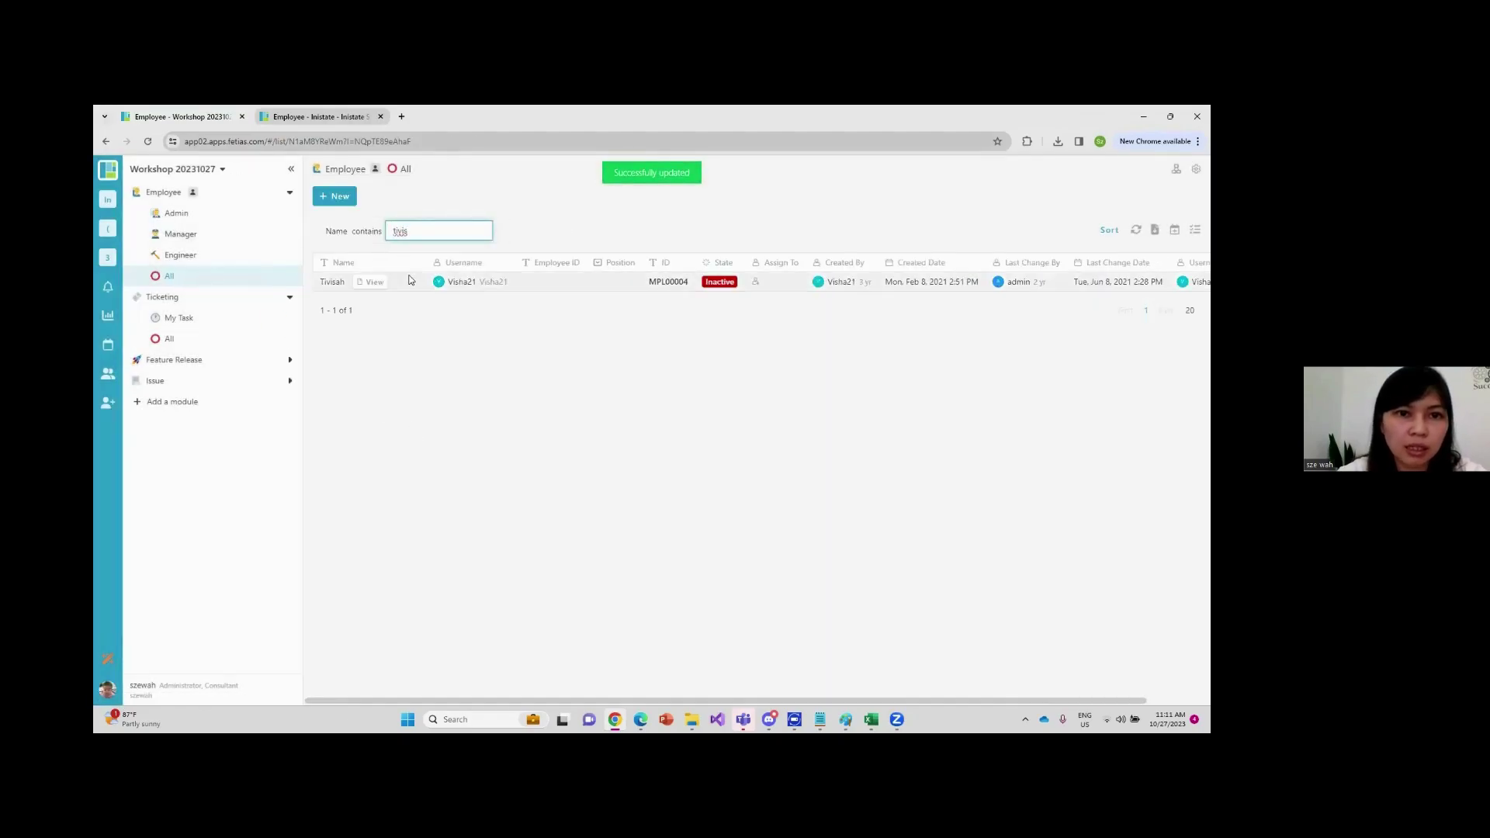
click(347, 232)
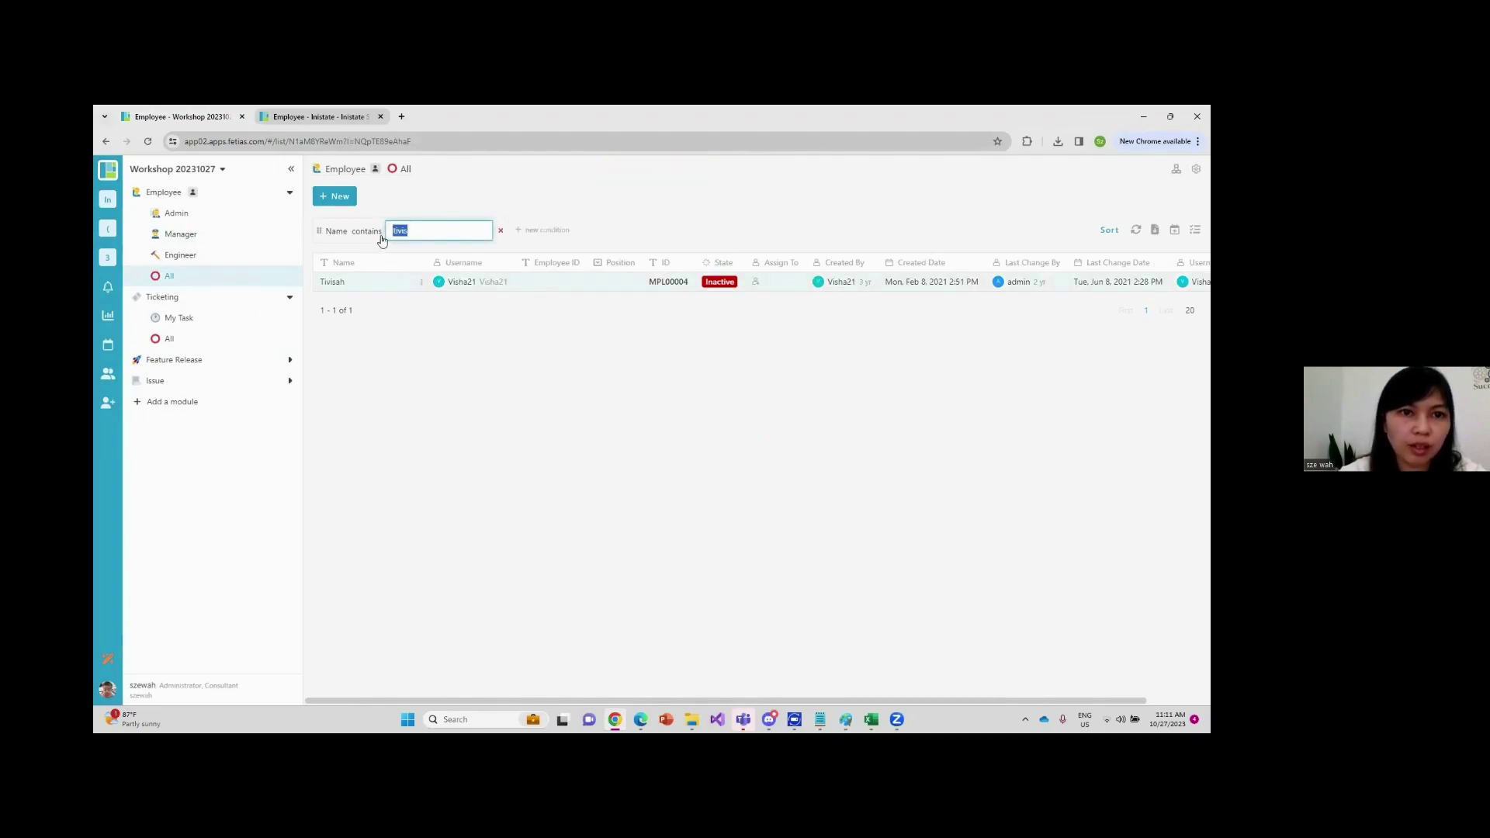
key(BackSpace)
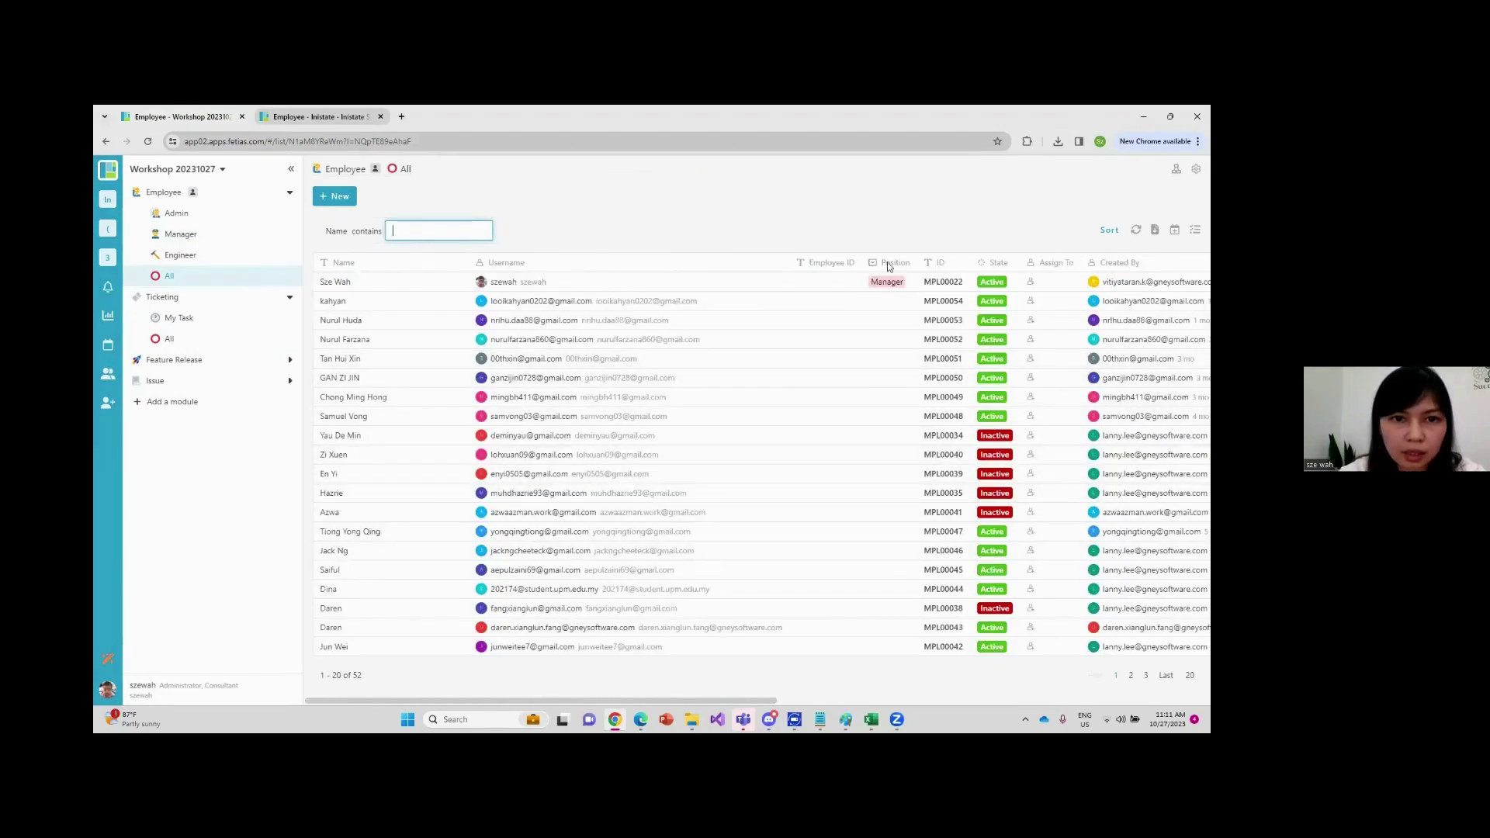
Filter the All listing by Username, with the operator is and the second workspace user as the value
click(337, 230)
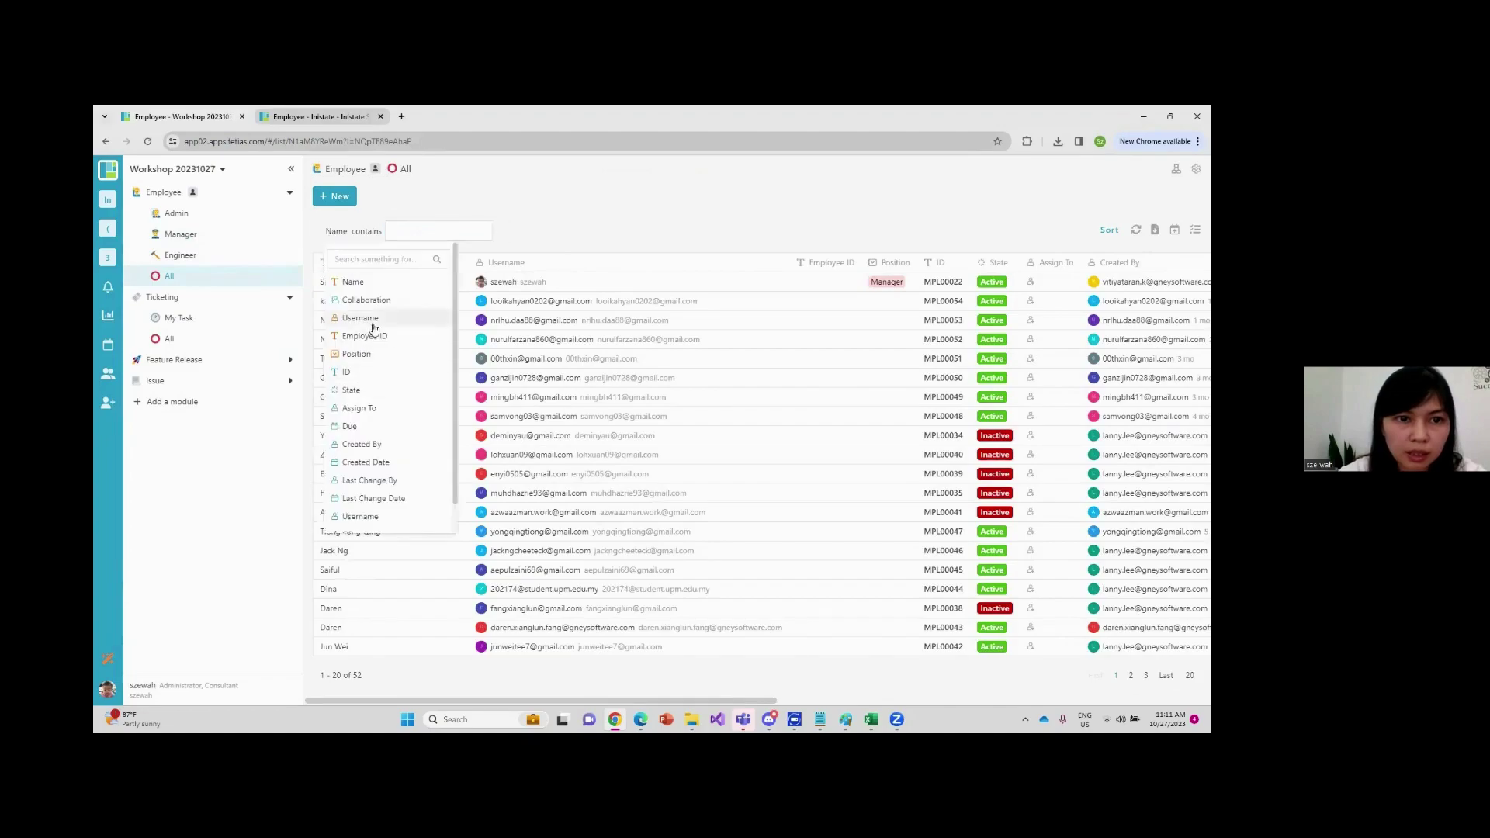
click(372, 318)
click(376, 230)
click(375, 270)
click(392, 231)
click(415, 253)
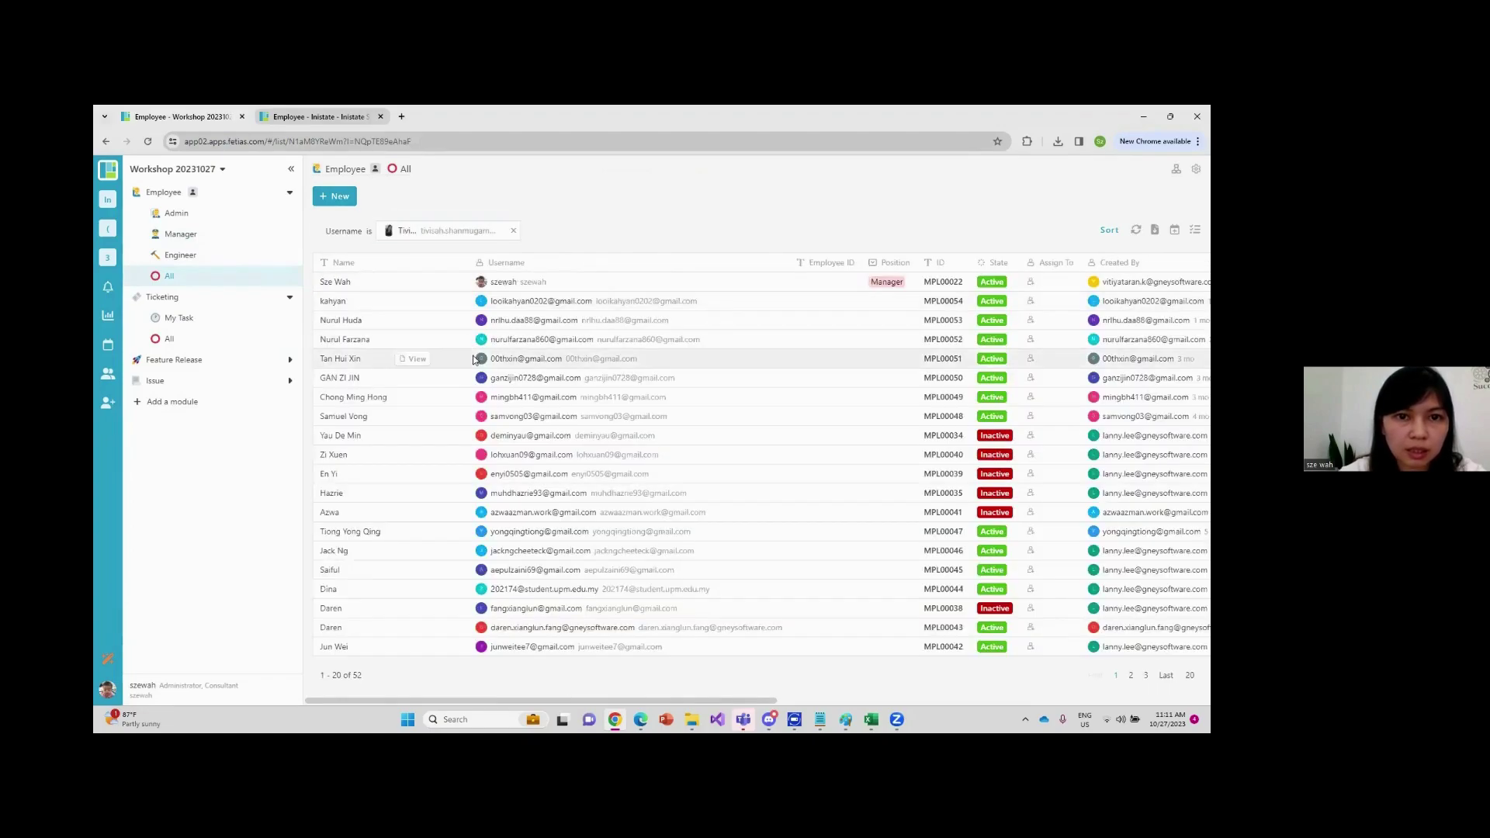
Edit the filtered employee record, set its Position to Engineer and save the record
click(417, 286)
click(442, 323)
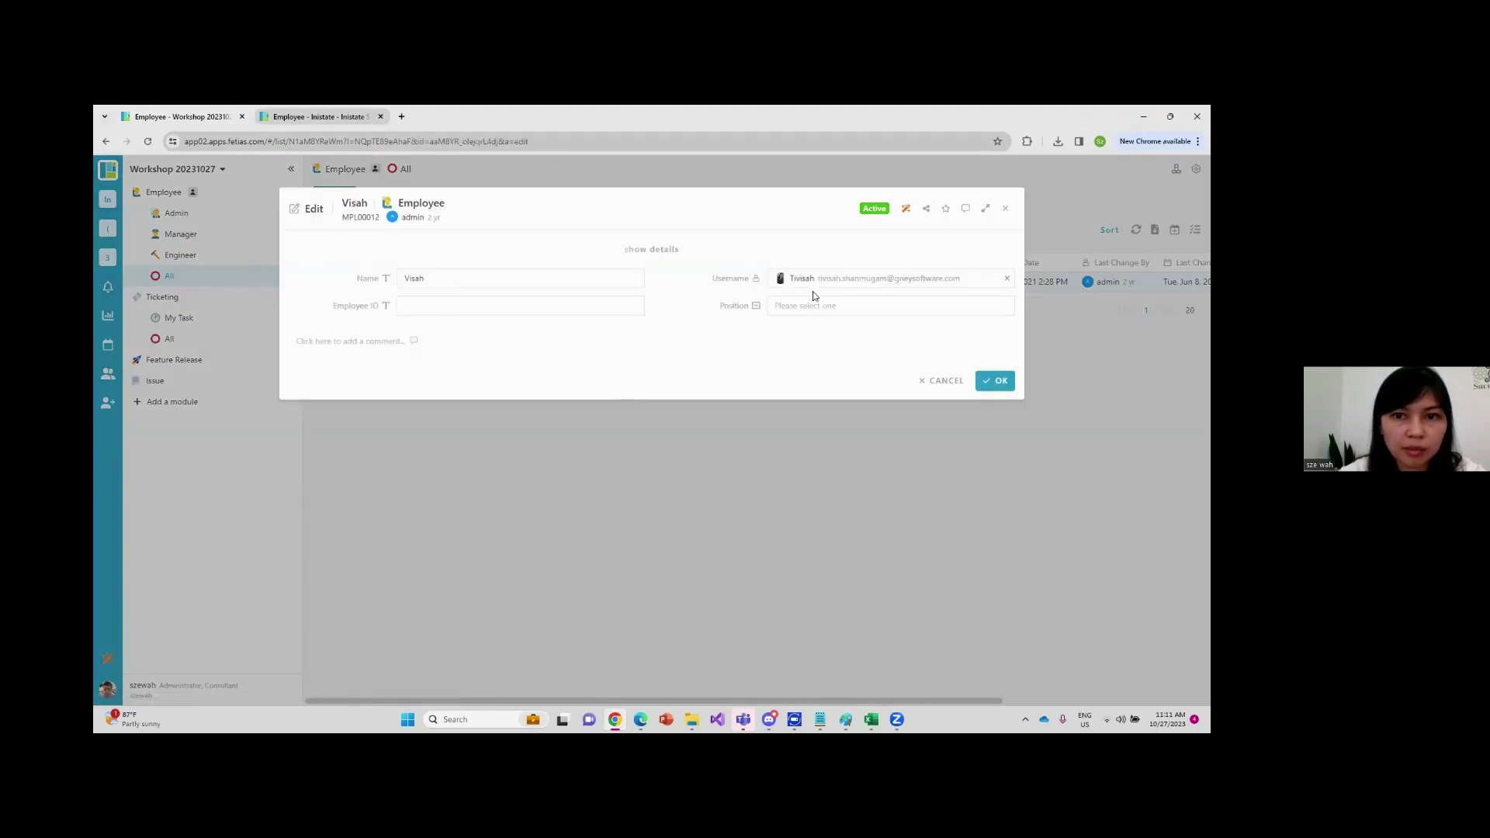
click(857, 303)
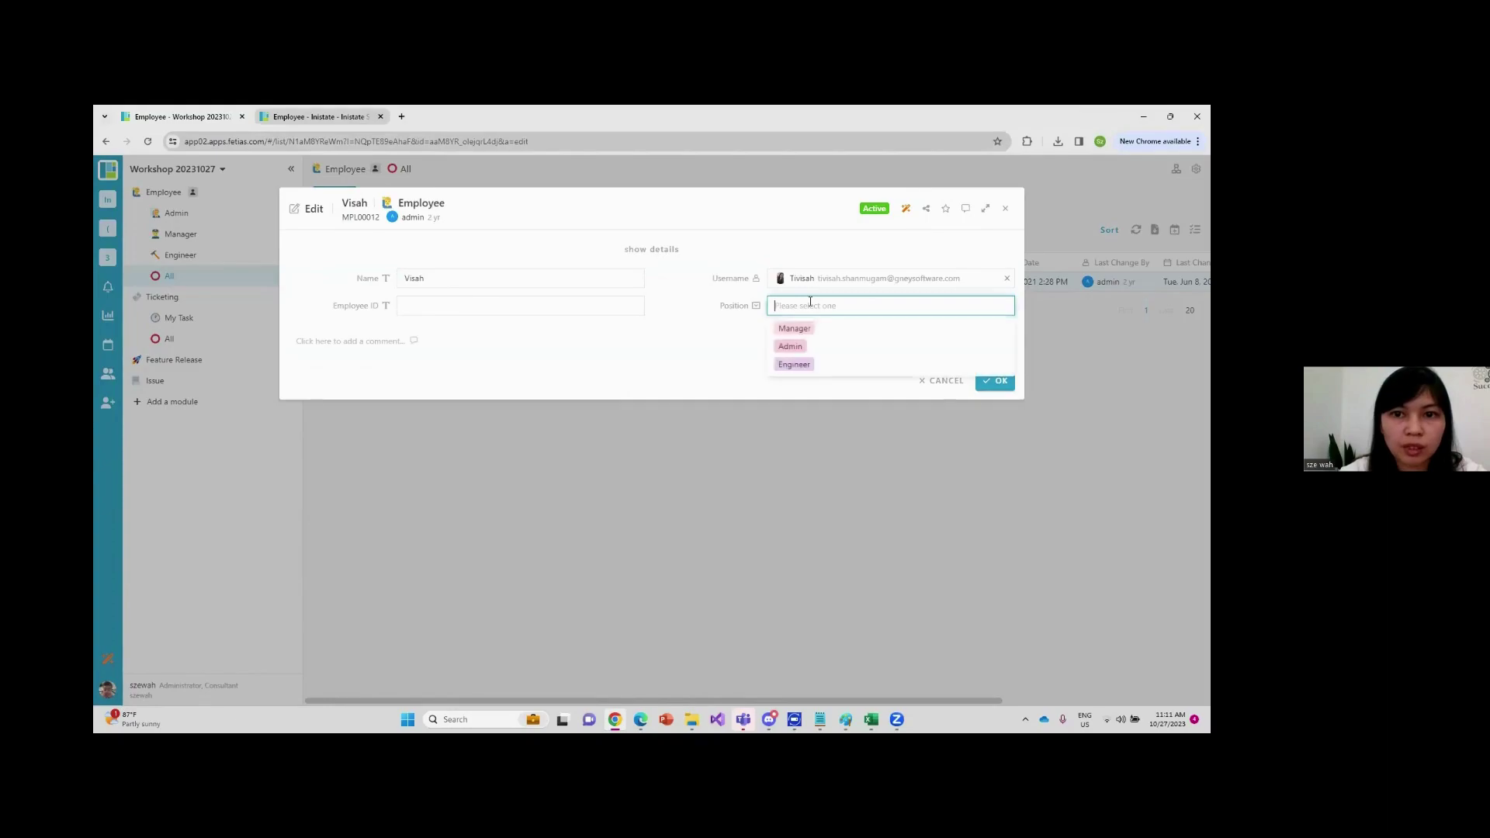
click(811, 363)
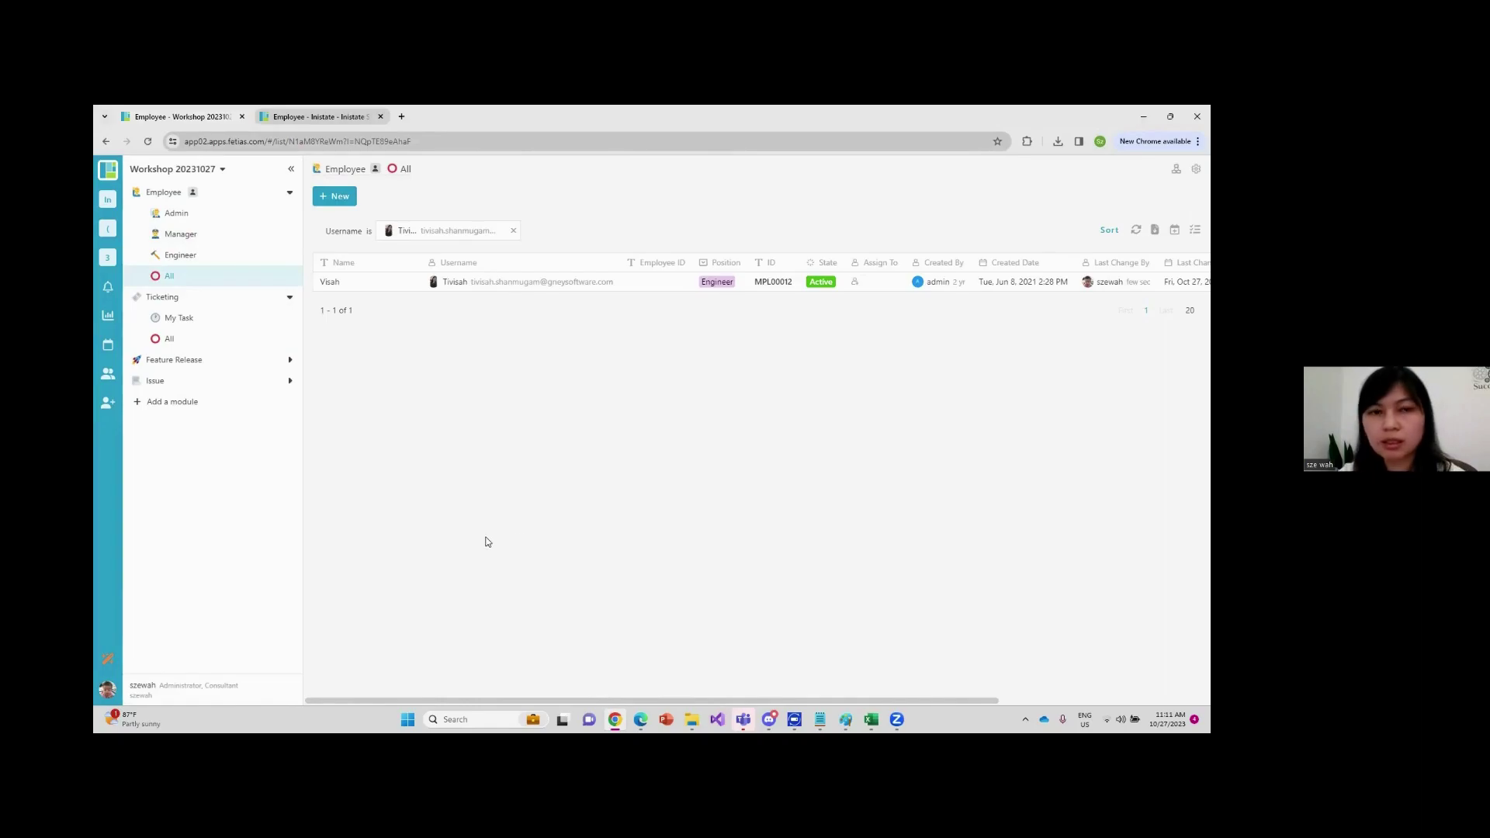
Return to Studio and switch from the Inistate workspace to the Workshop 20231027 workspace
click(301, 195)
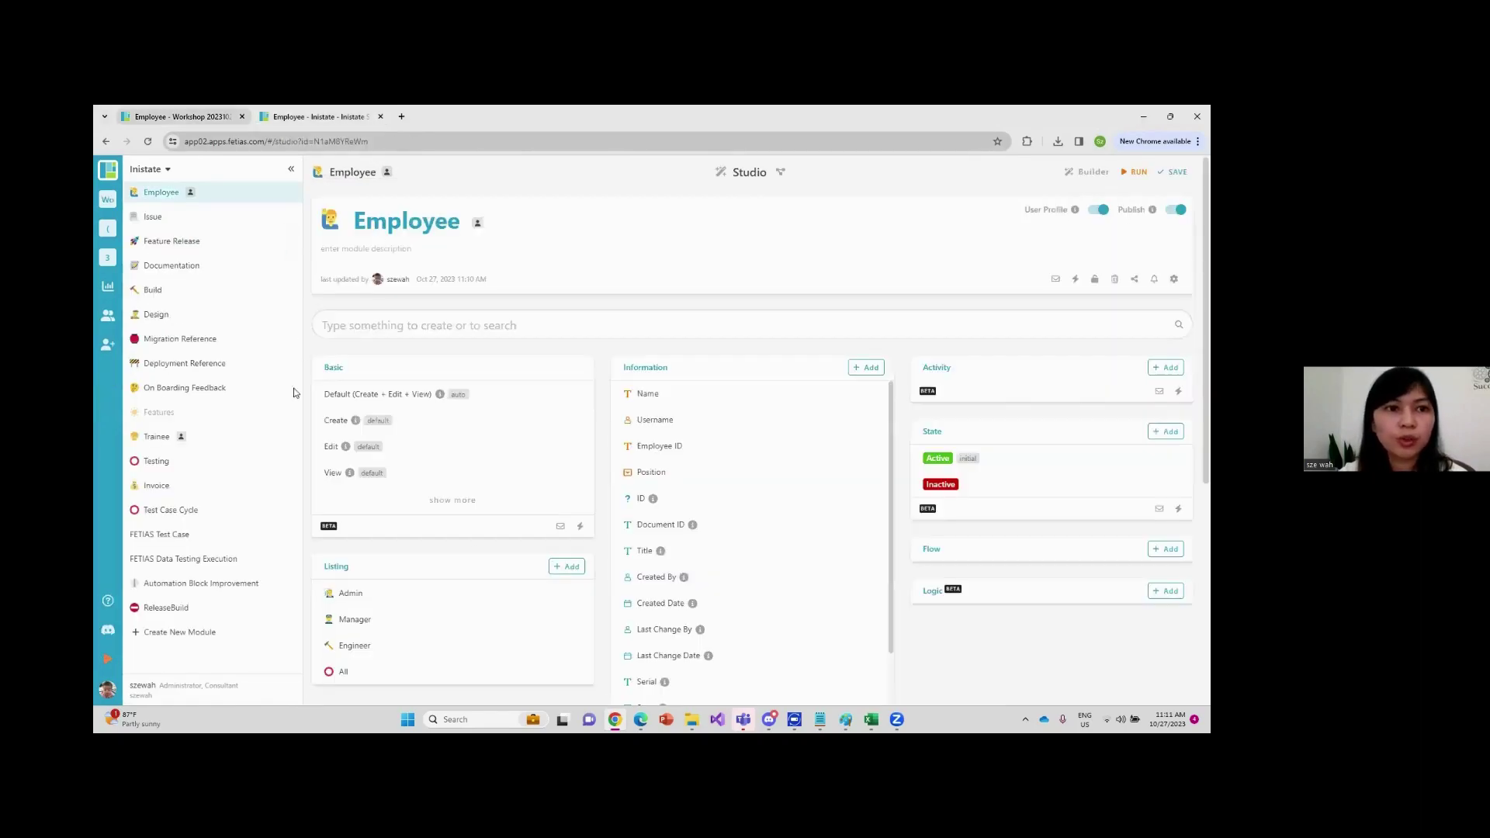
click(144, 170)
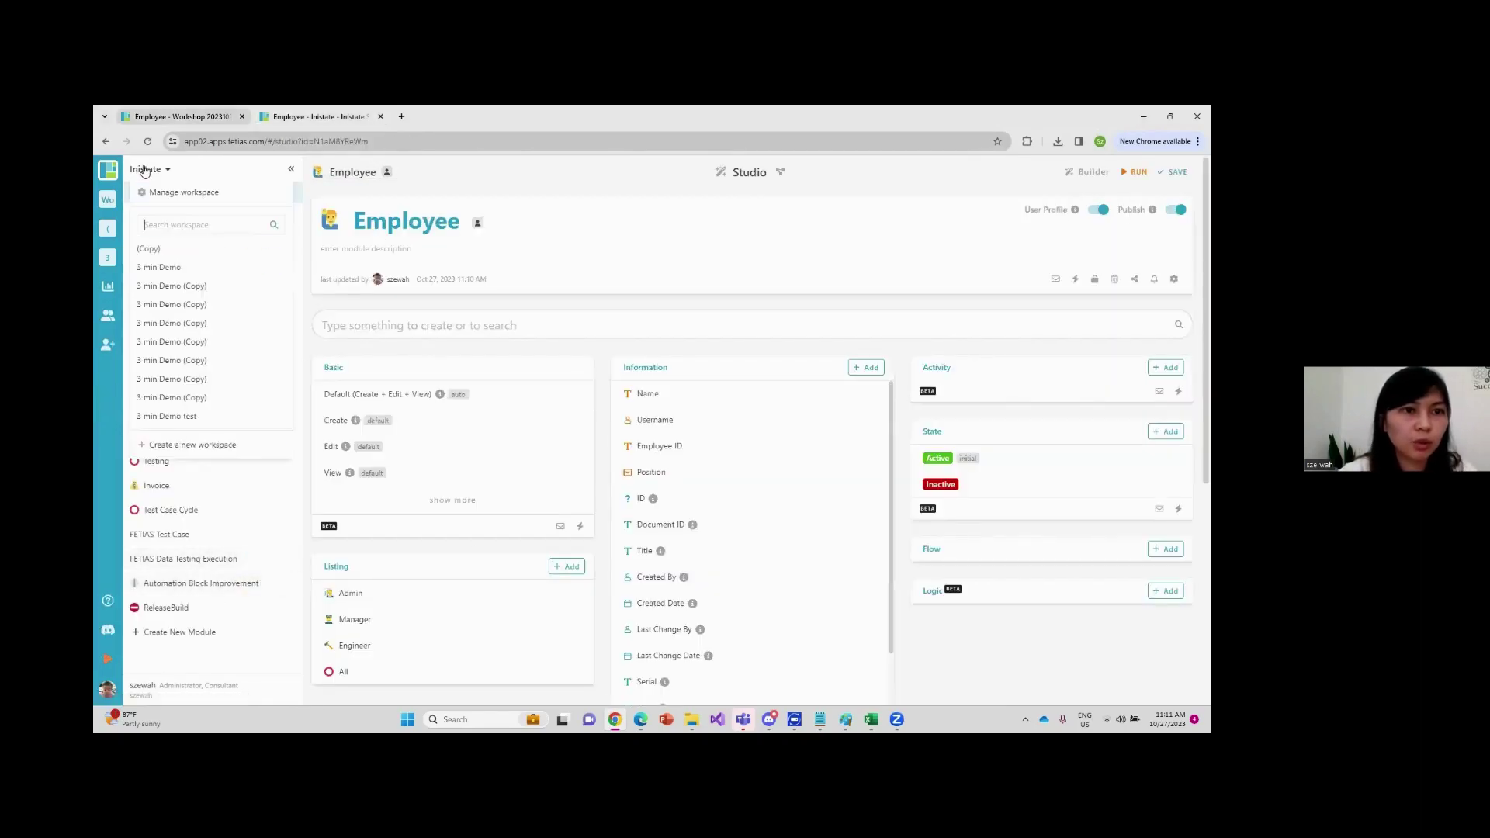
text(w)
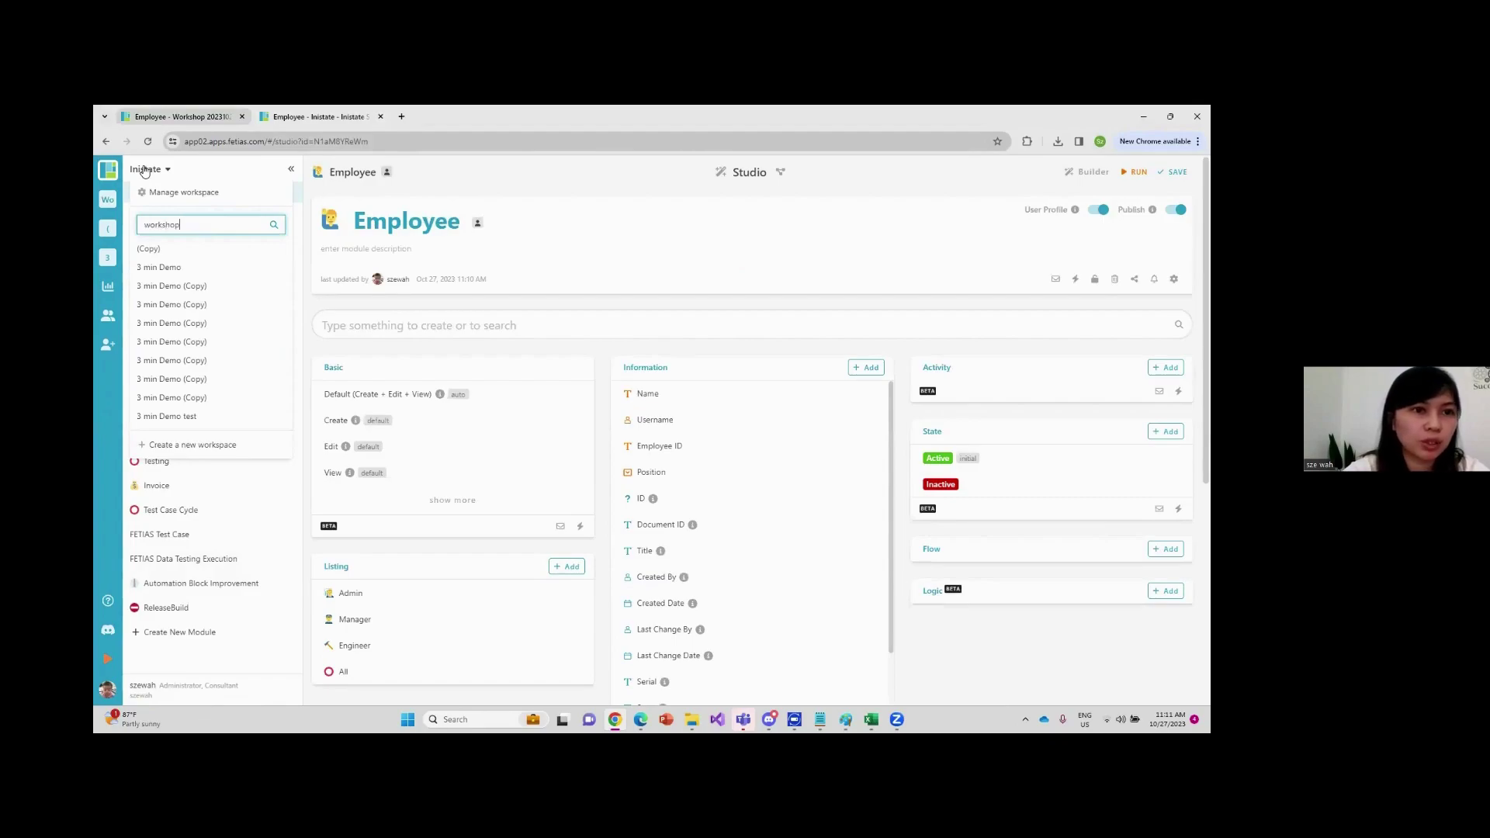
text(orkshop)
click(187, 250)
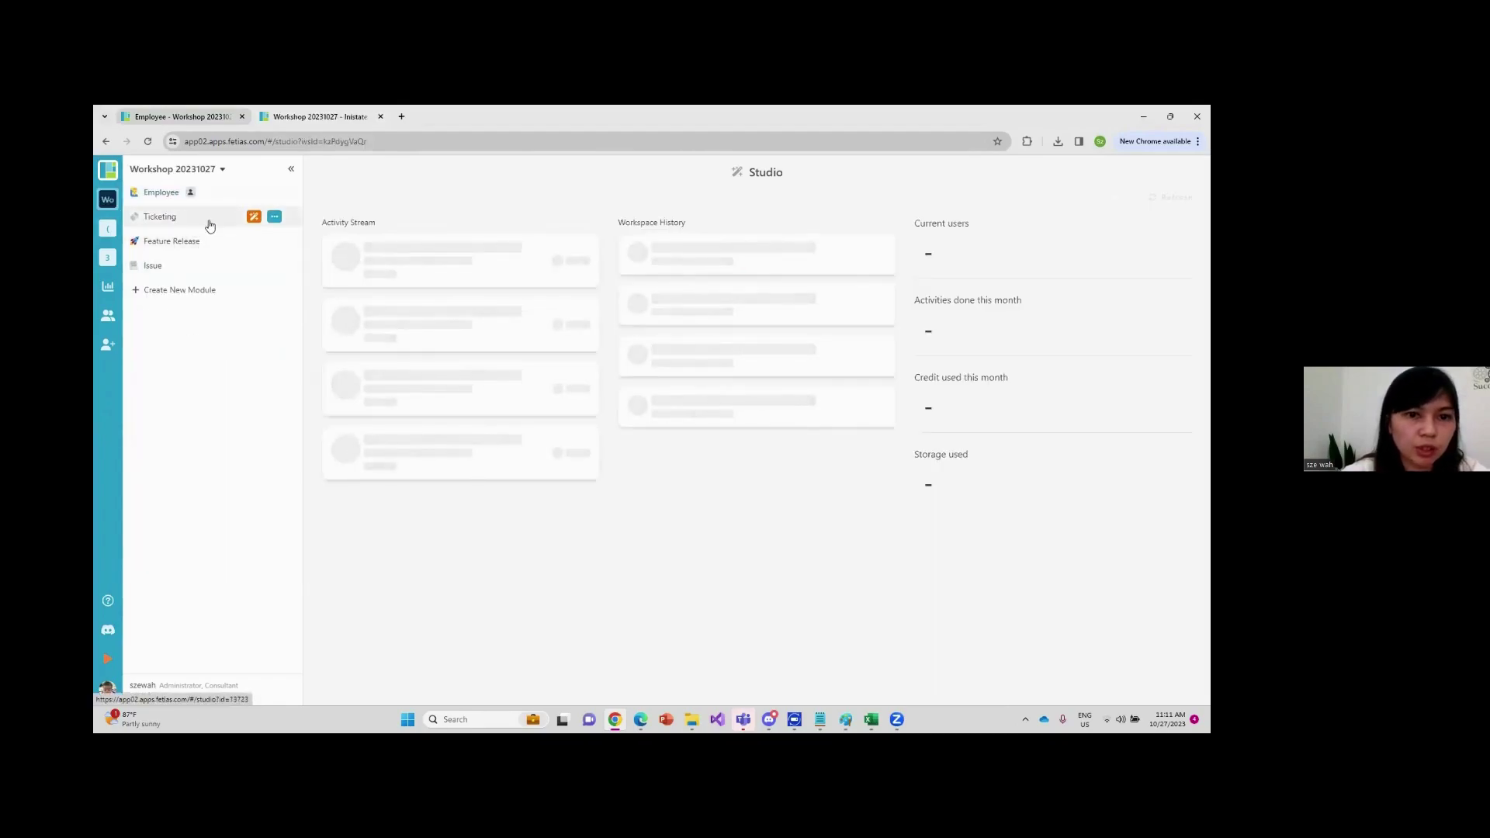
Open the Ticketing module in Studio and restrict its module-level access to the Employee - Manager role
click(178, 222)
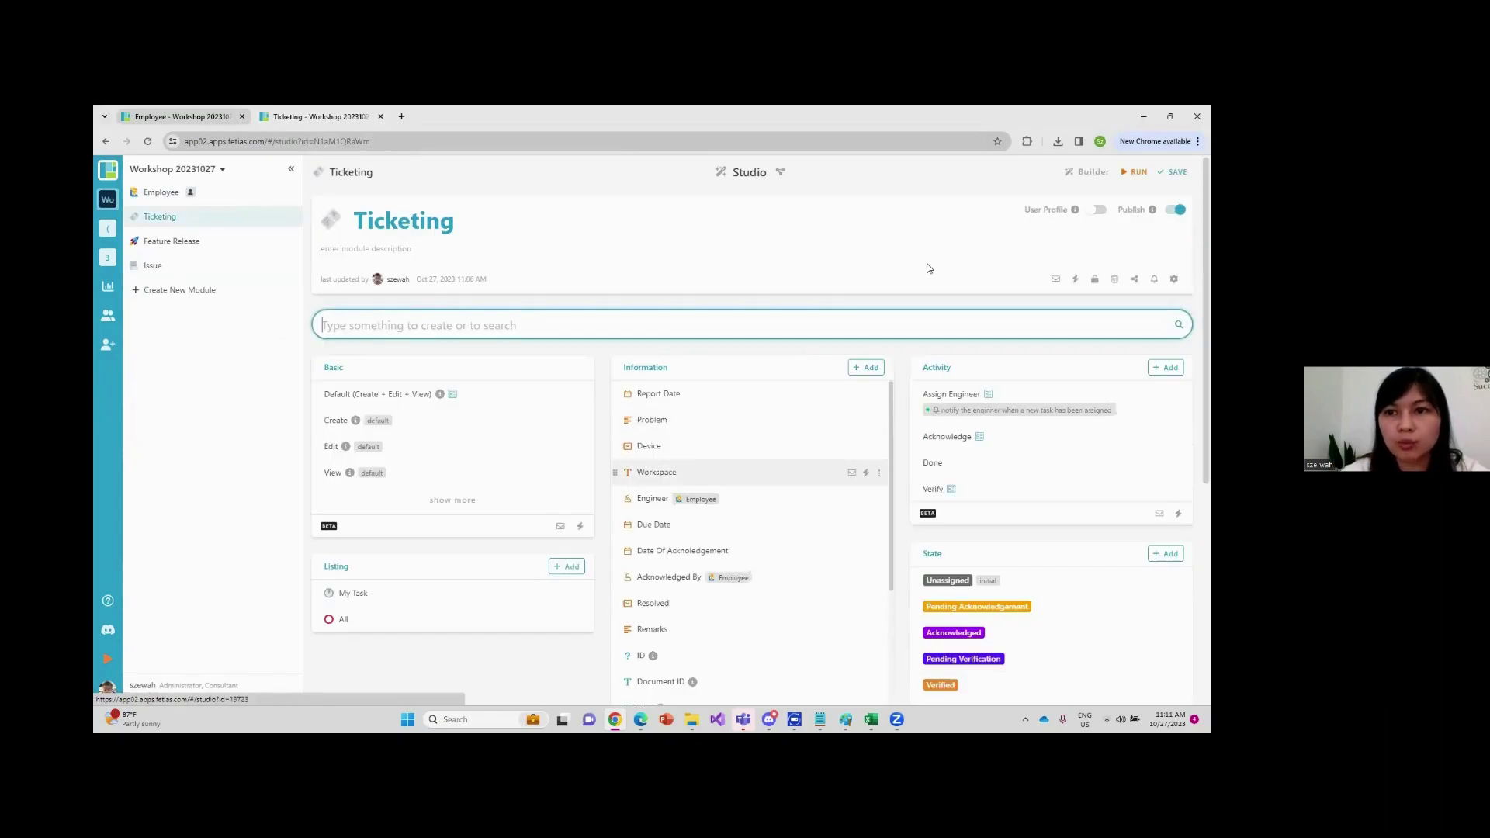
click(1094, 278)
click(497, 247)
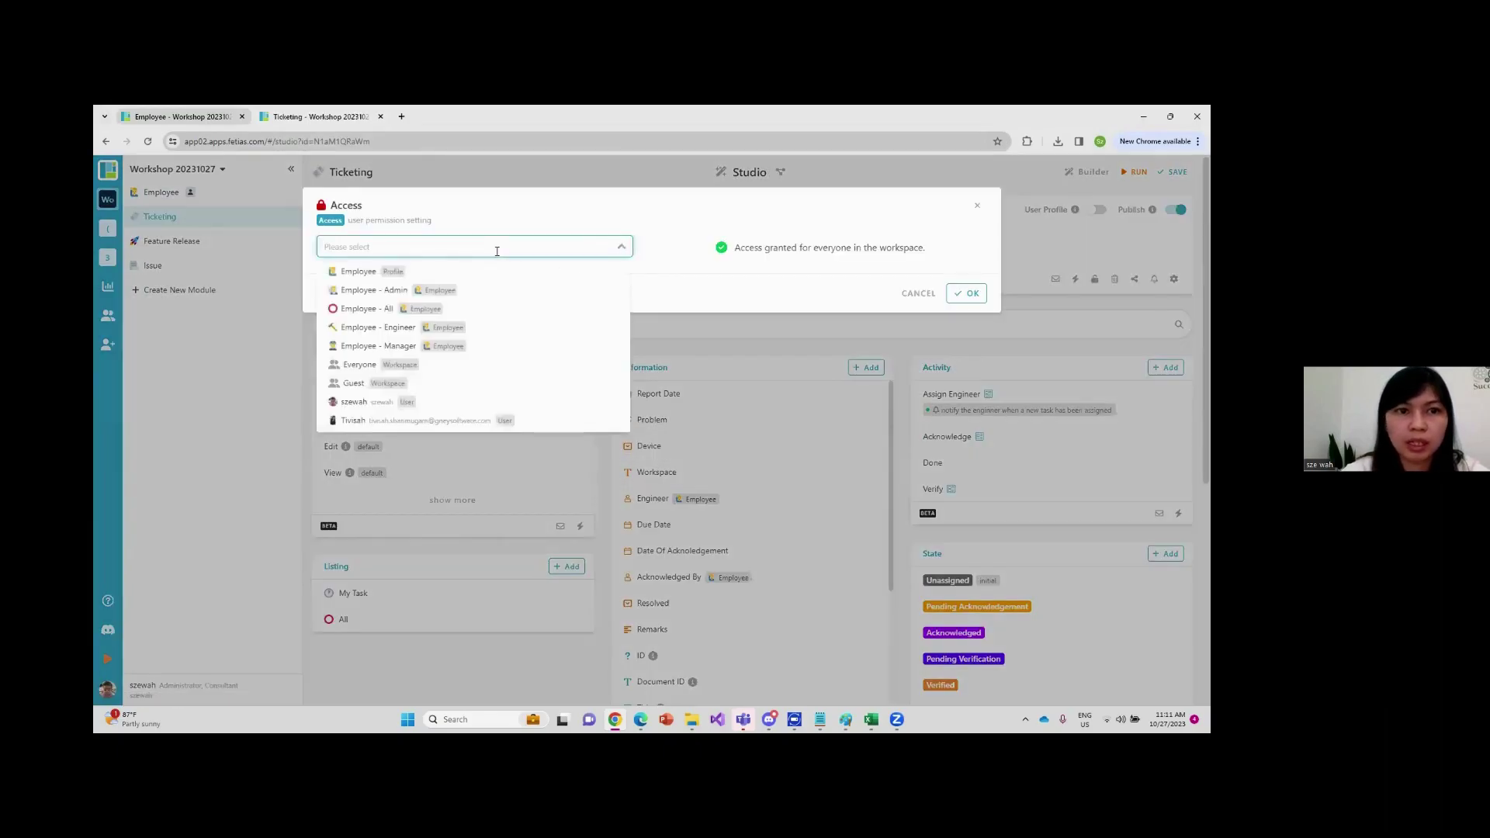
text(mang)
key(BackSpace)
key(BackSpace)
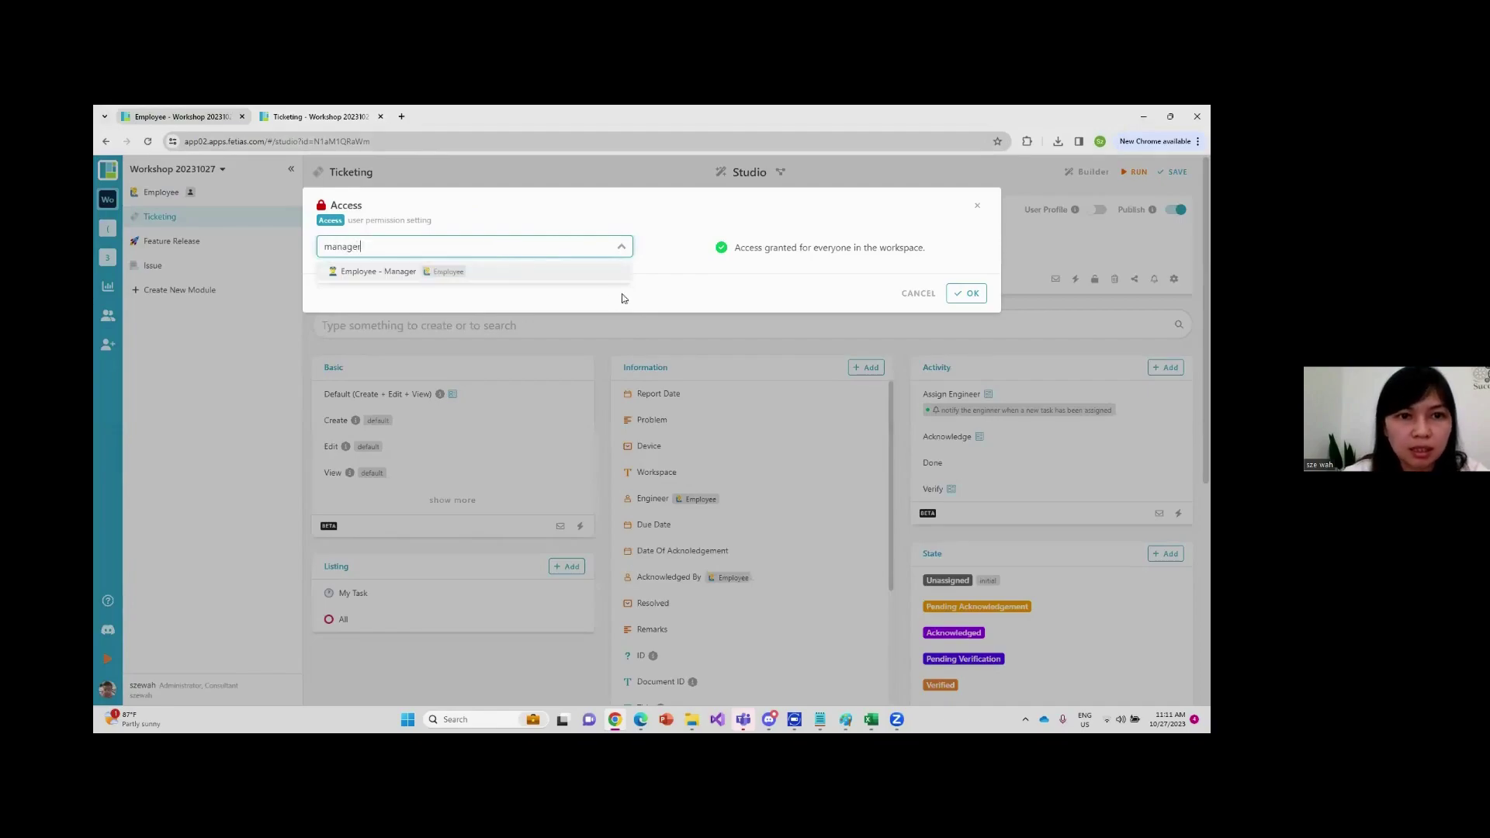
click(466, 270)
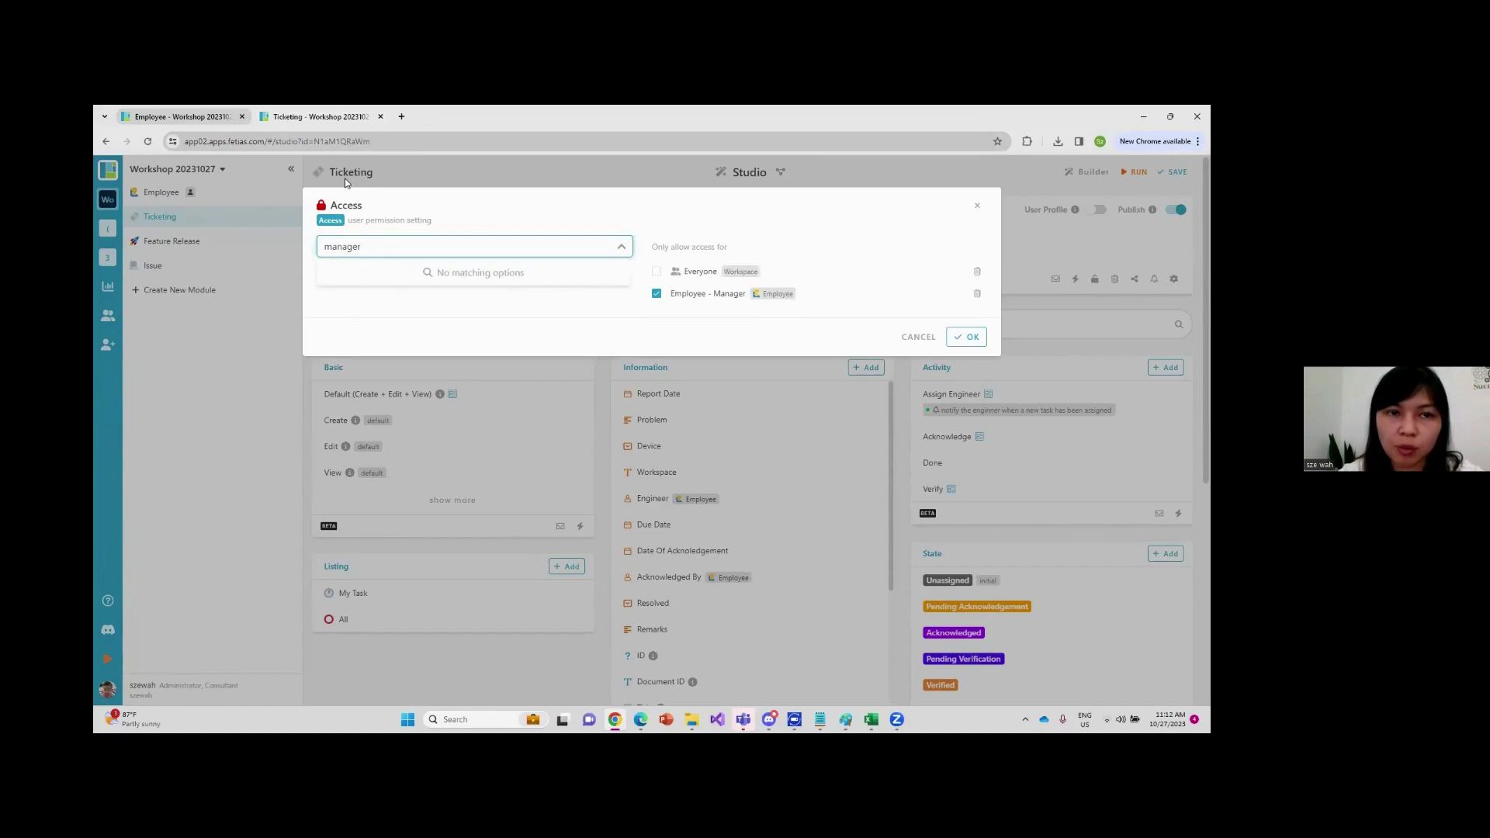
click(966, 337)
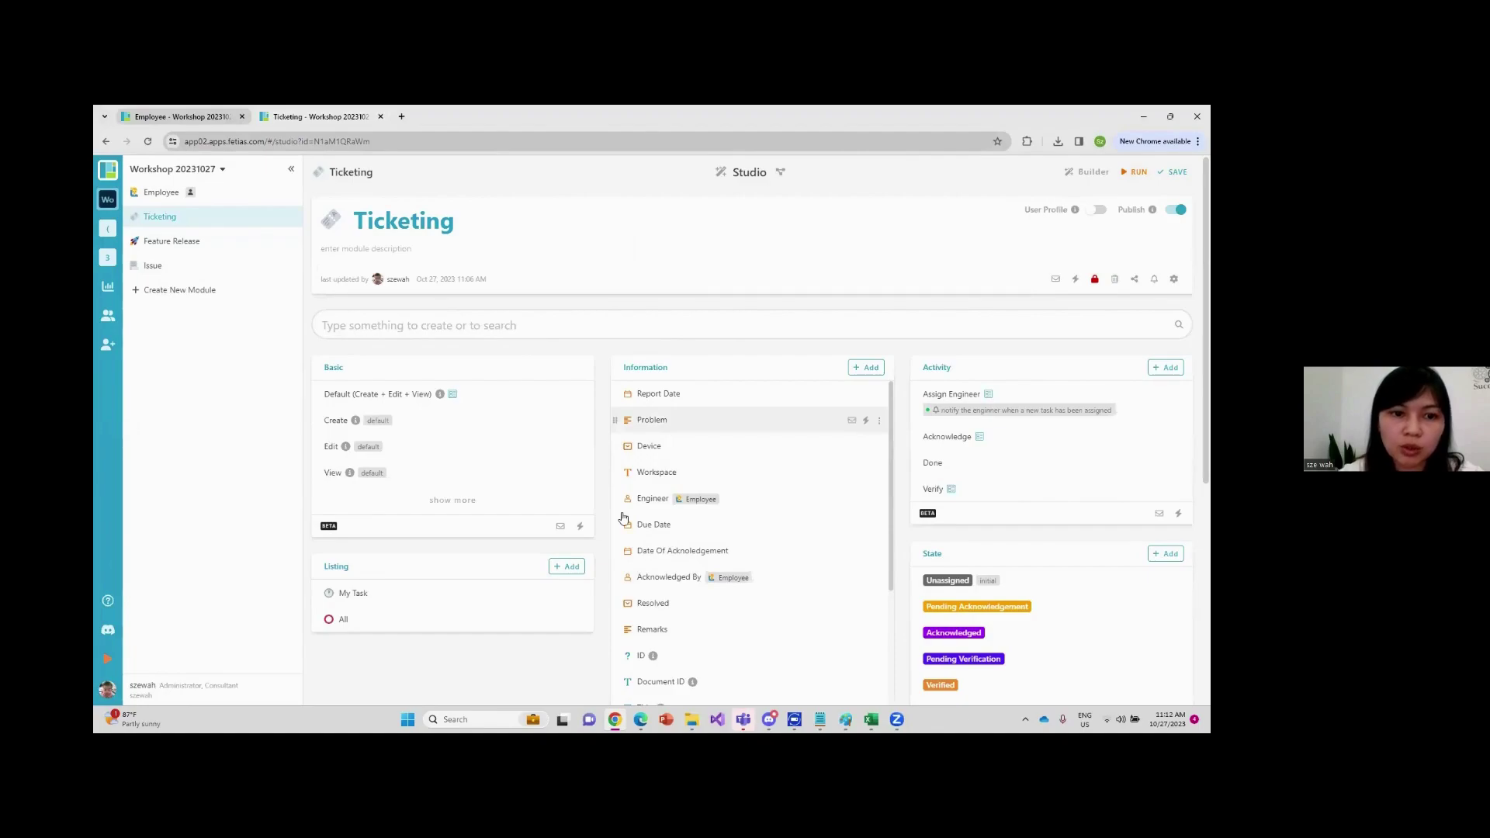
Restrict access to Ticketing's All listing to Employee - Manager and save the module
scroll(312, 497, down, 2)
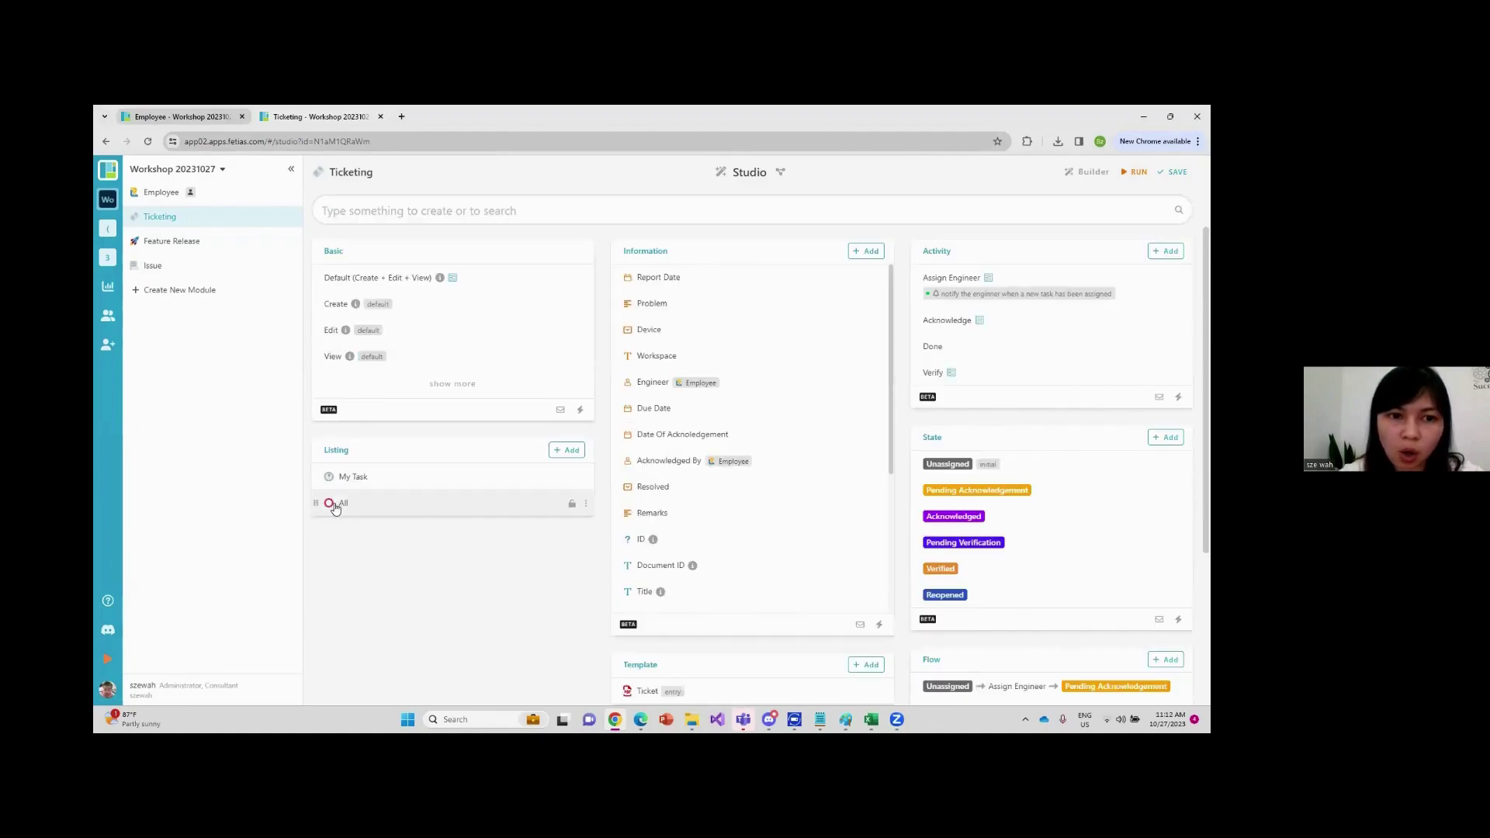
click(571, 506)
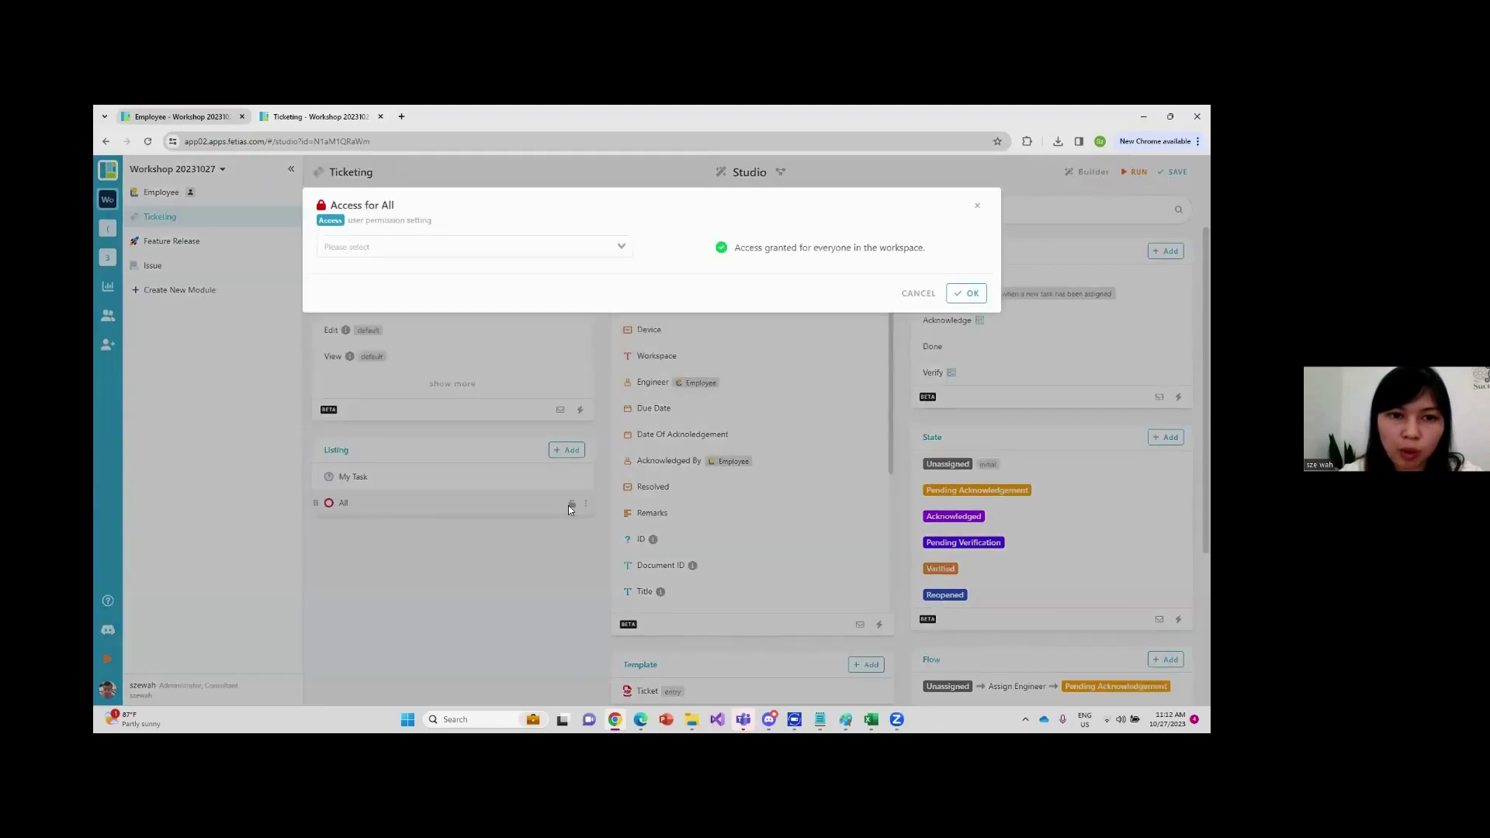
click(454, 255)
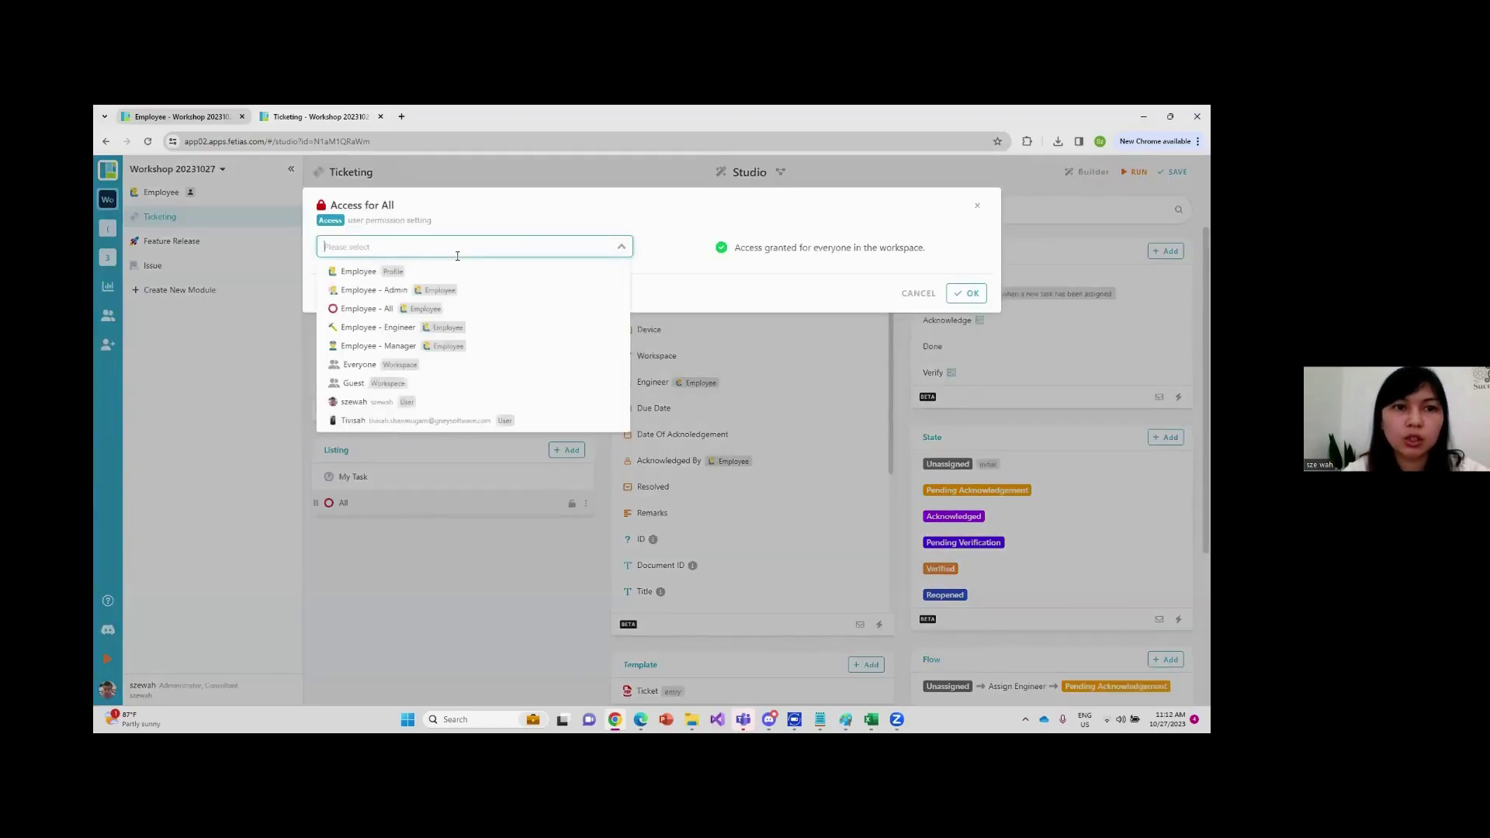
text(manager)
click(447, 271)
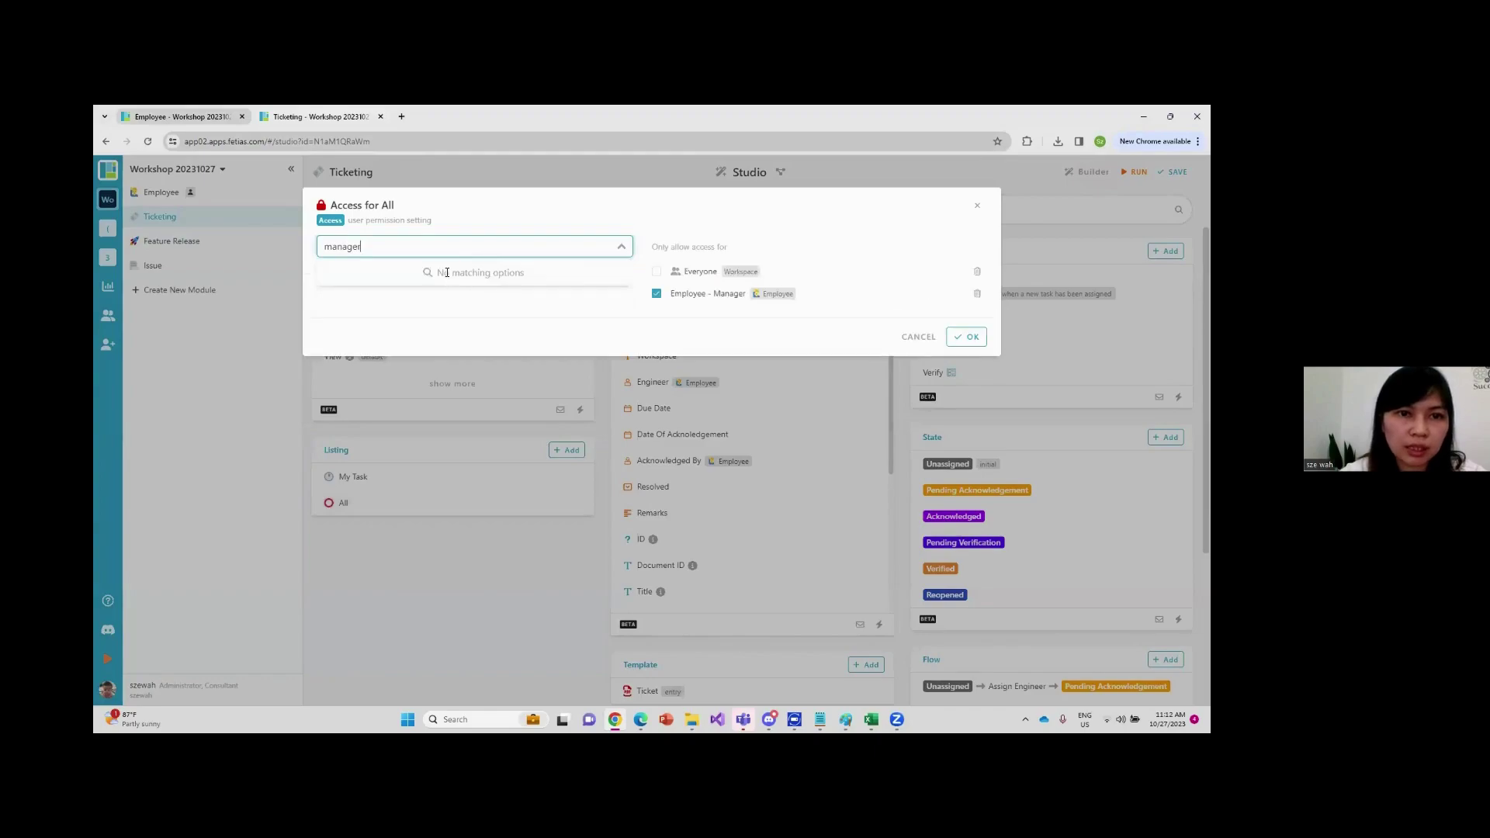
click(966, 293)
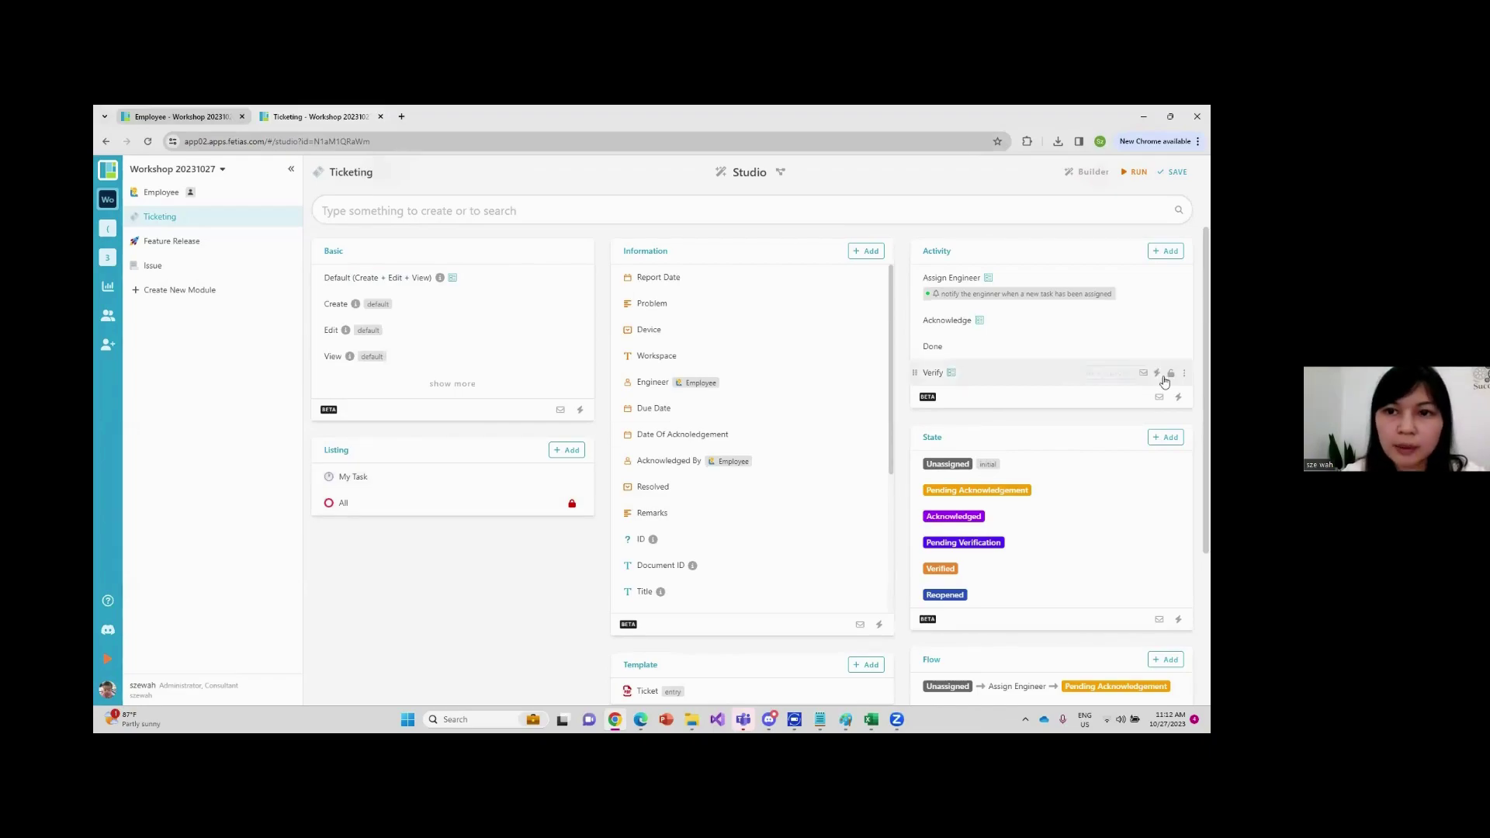
scroll(1173, 345, up, 2)
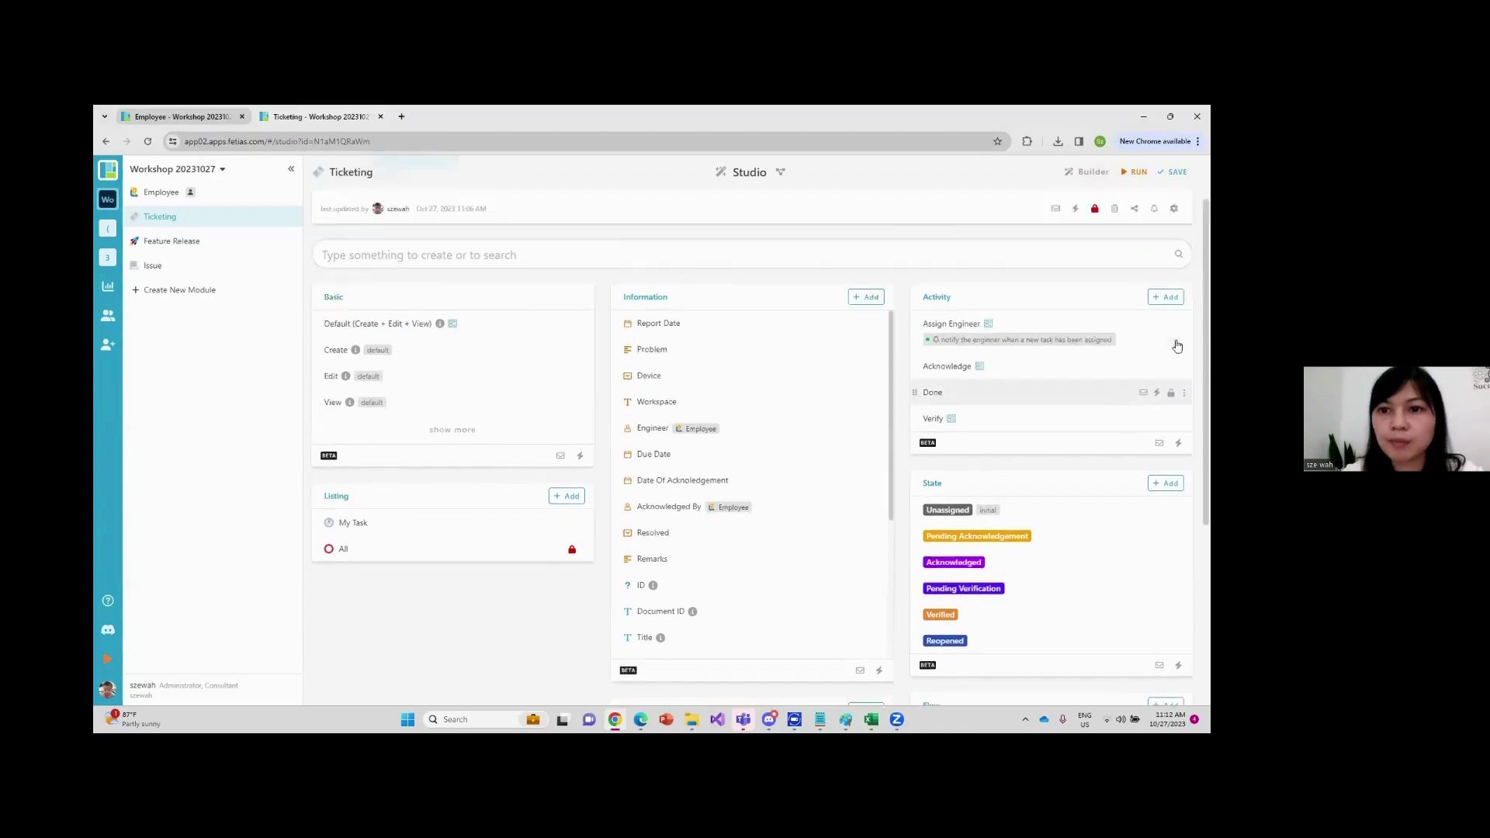
click(1173, 173)
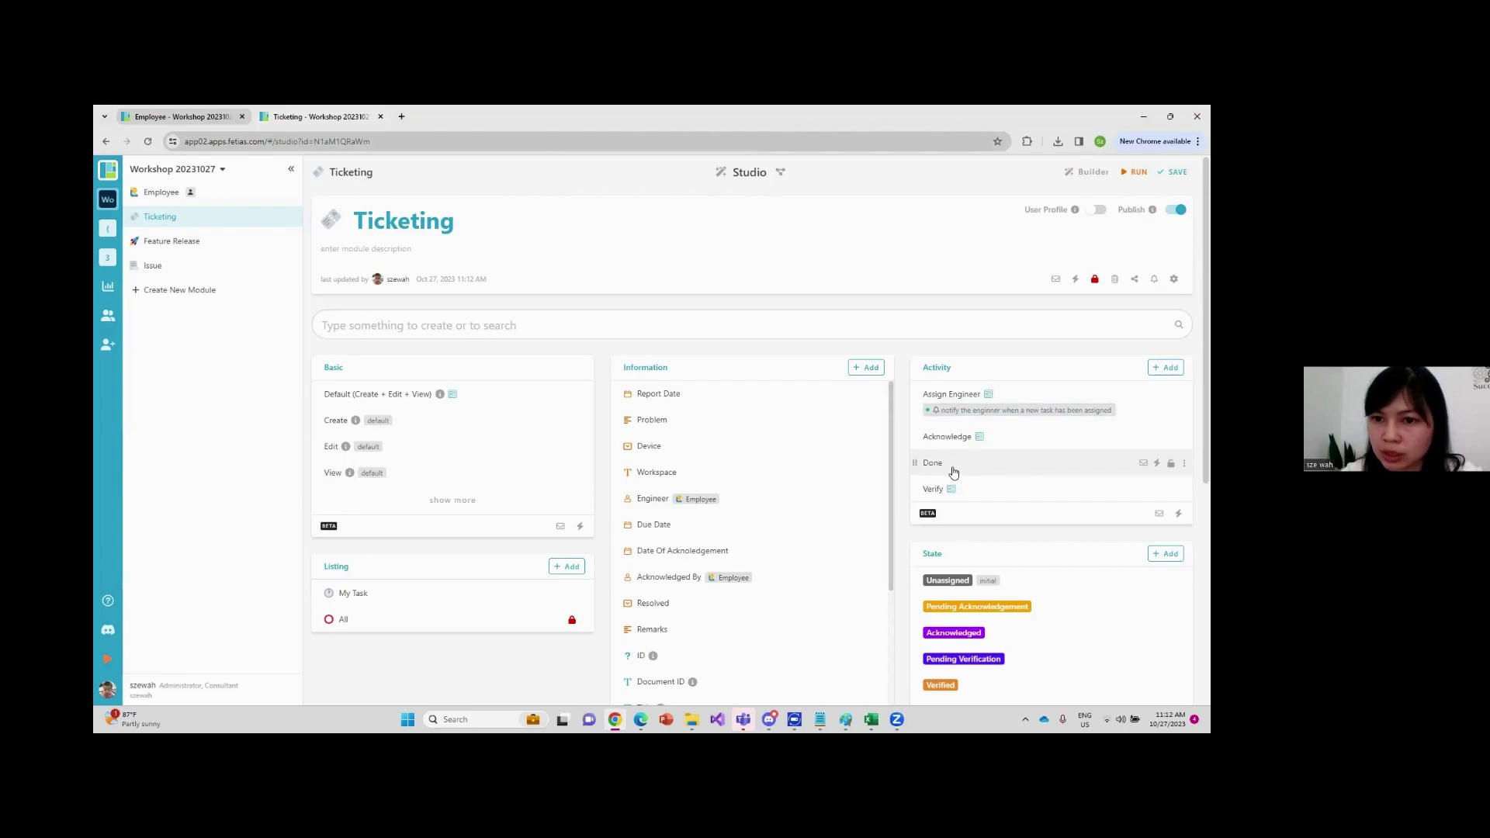
Restrict access to the Done activity to the Employee - Engineer role
click(1171, 463)
click(555, 246)
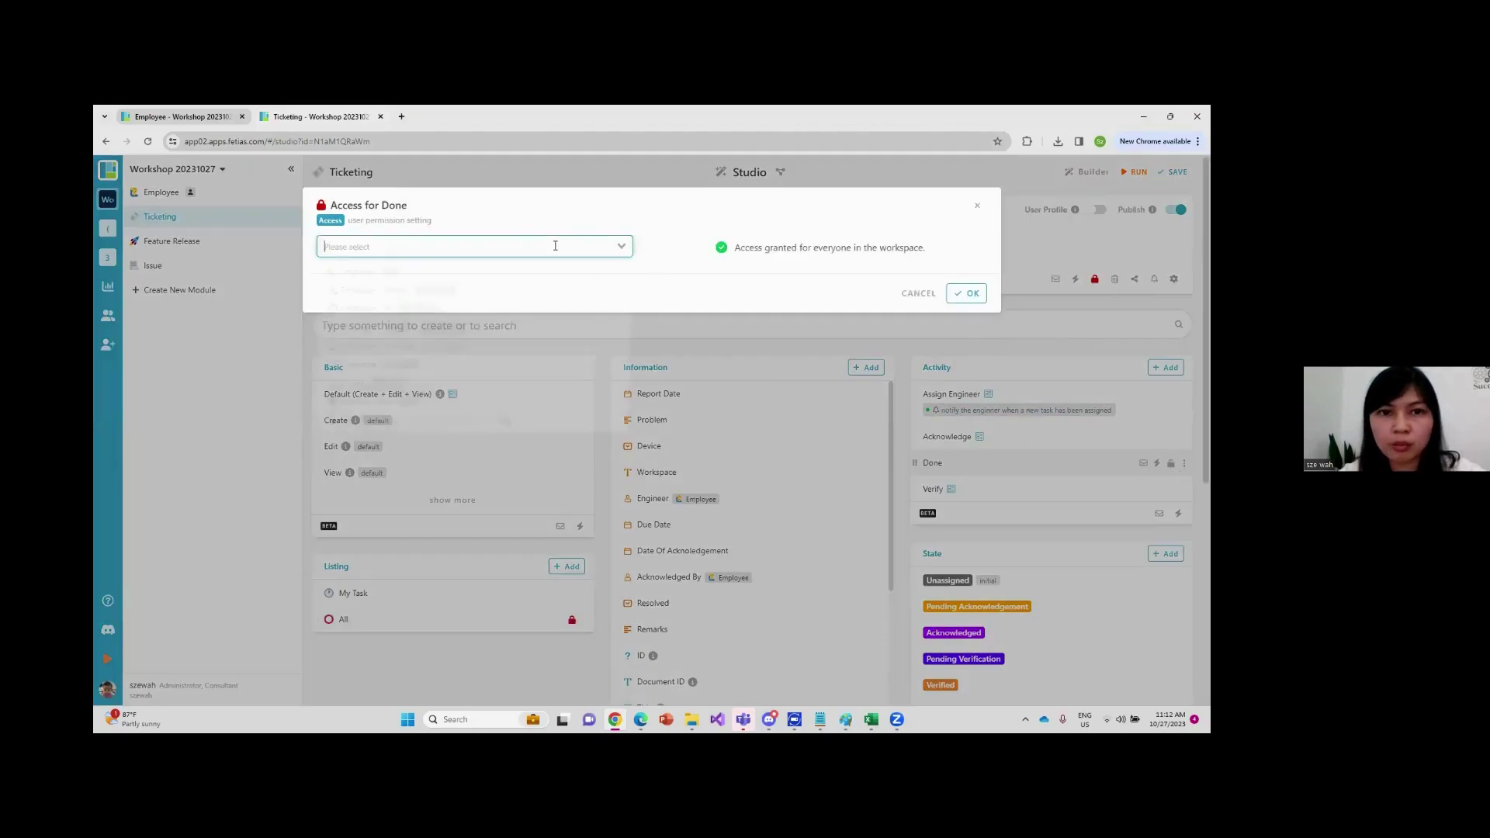
text(engineer)
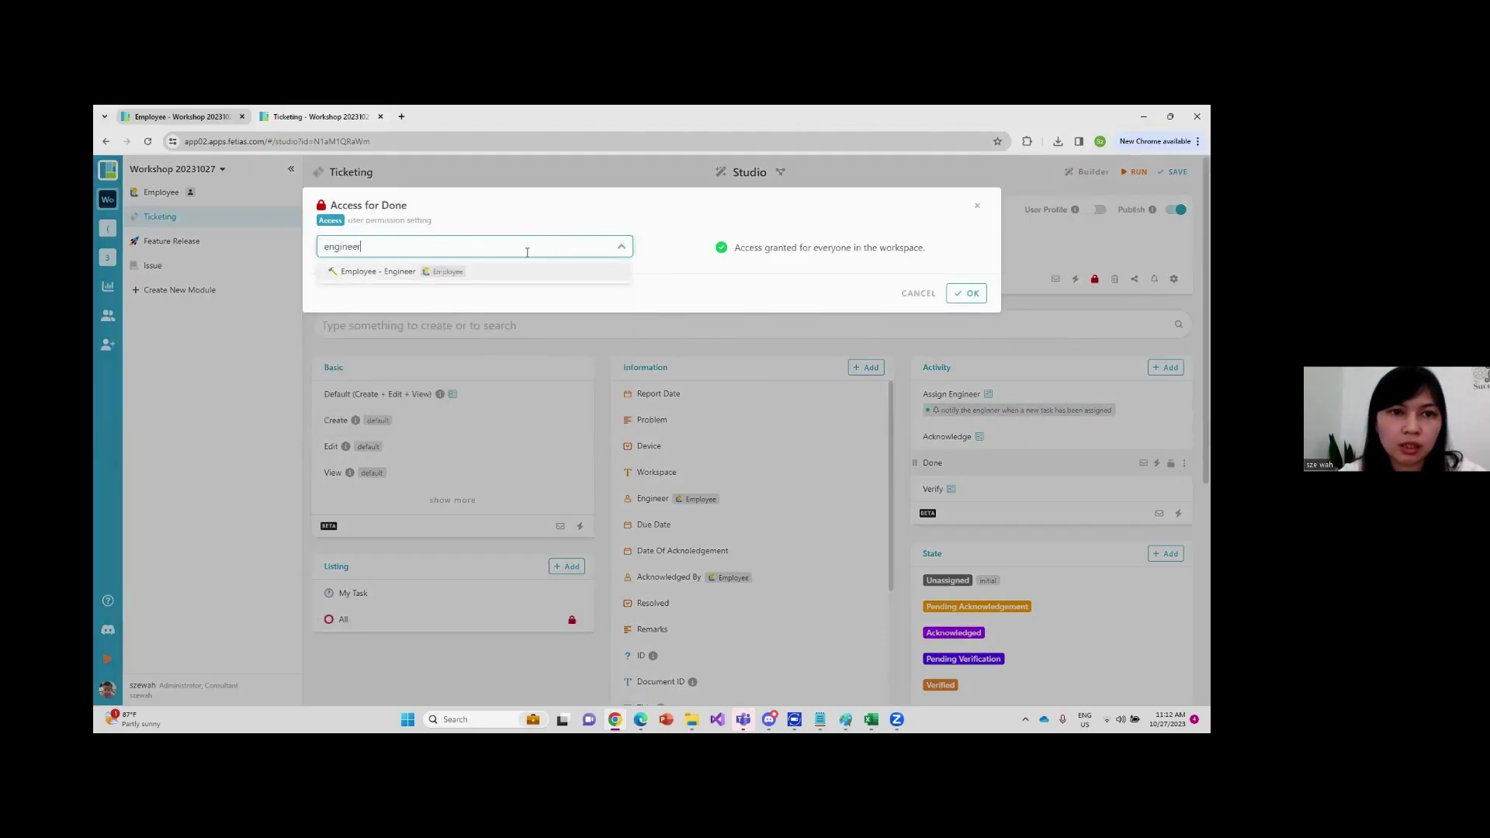
click(555, 271)
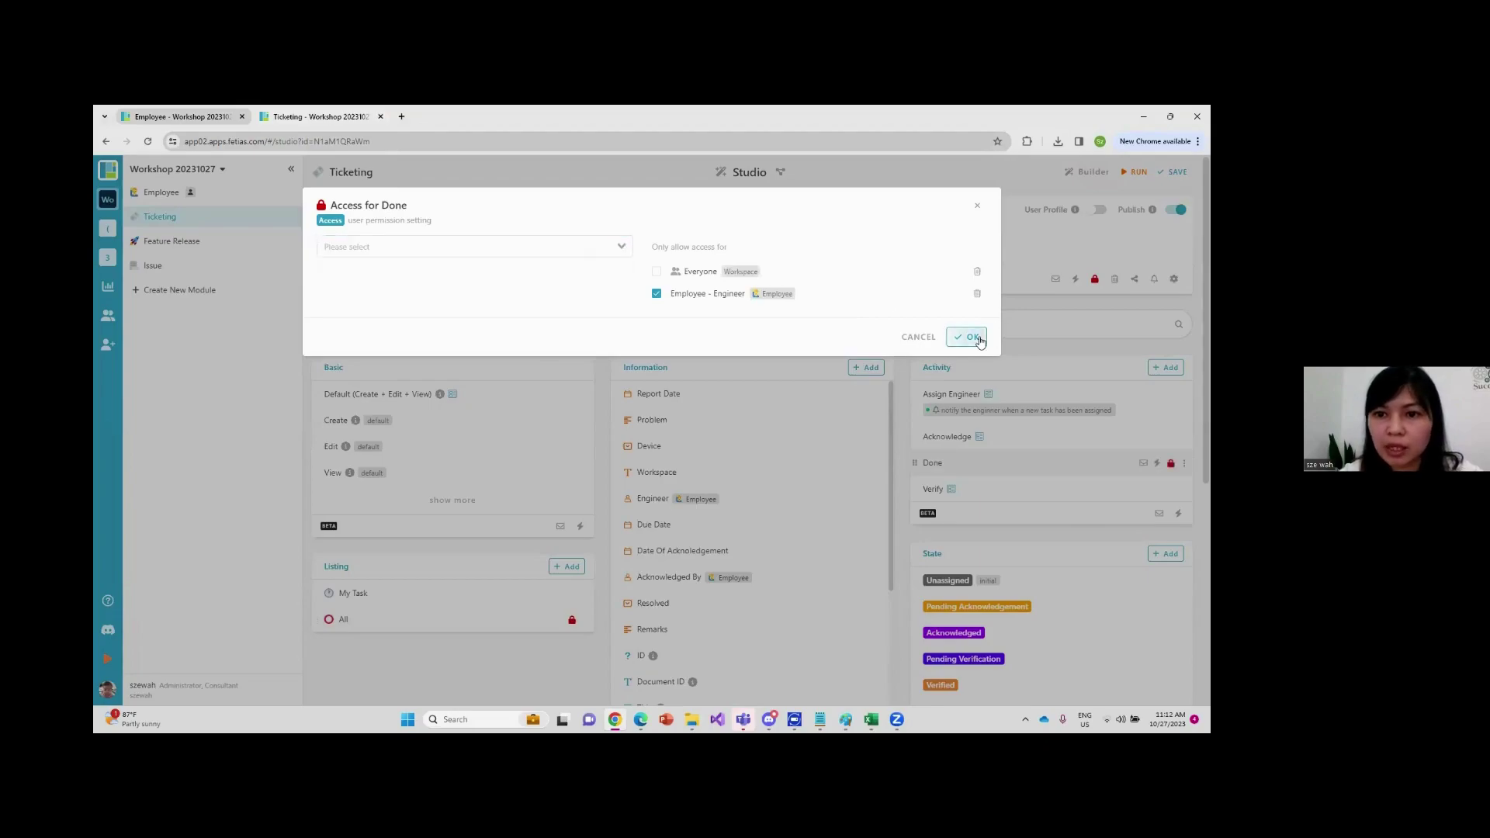
click(970, 337)
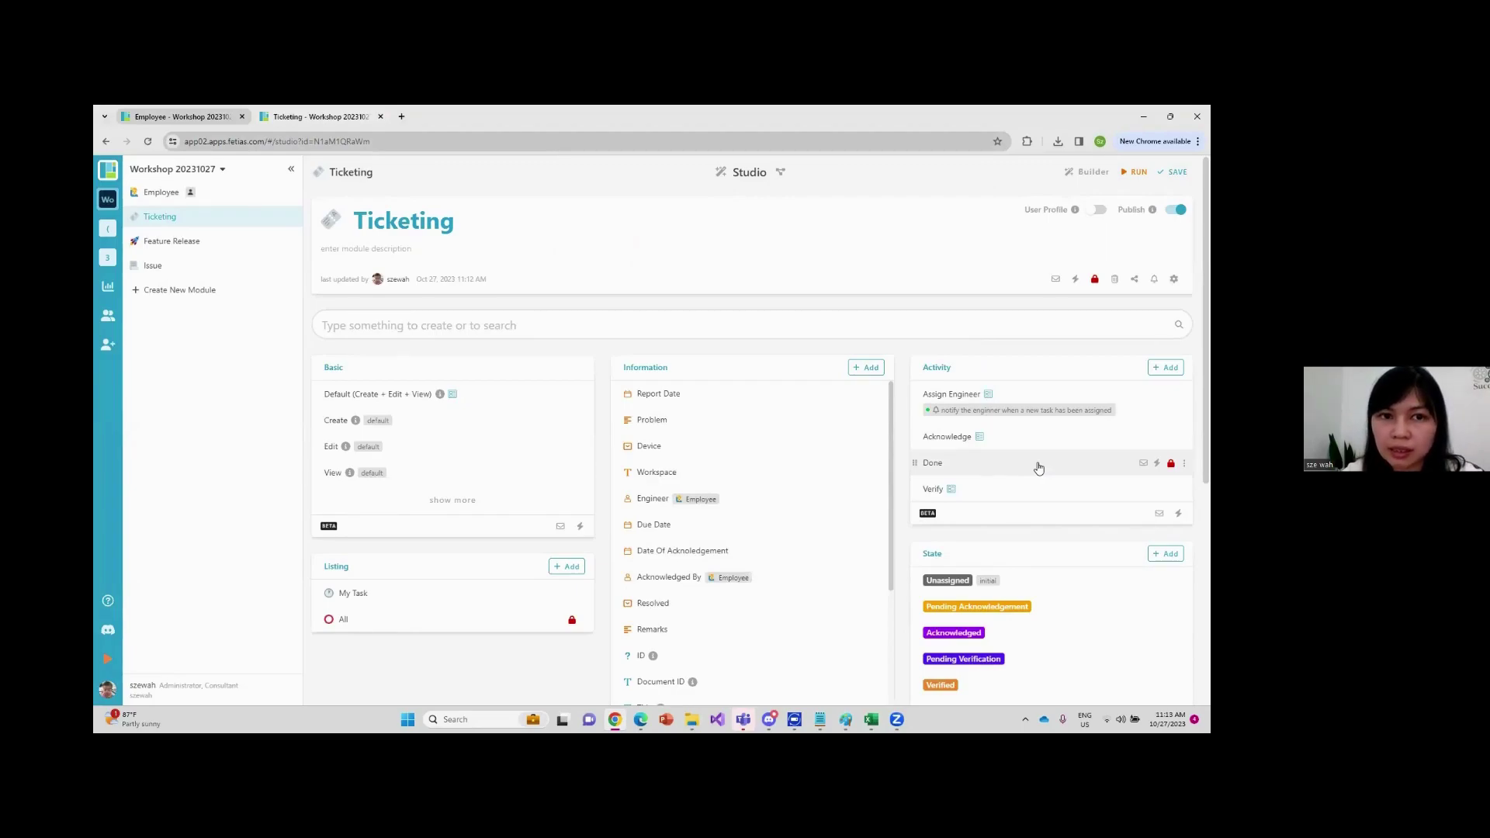
Remove the Everyone and Employee - Manager entries from the Ticketing module's access settings and save the module
click(1094, 279)
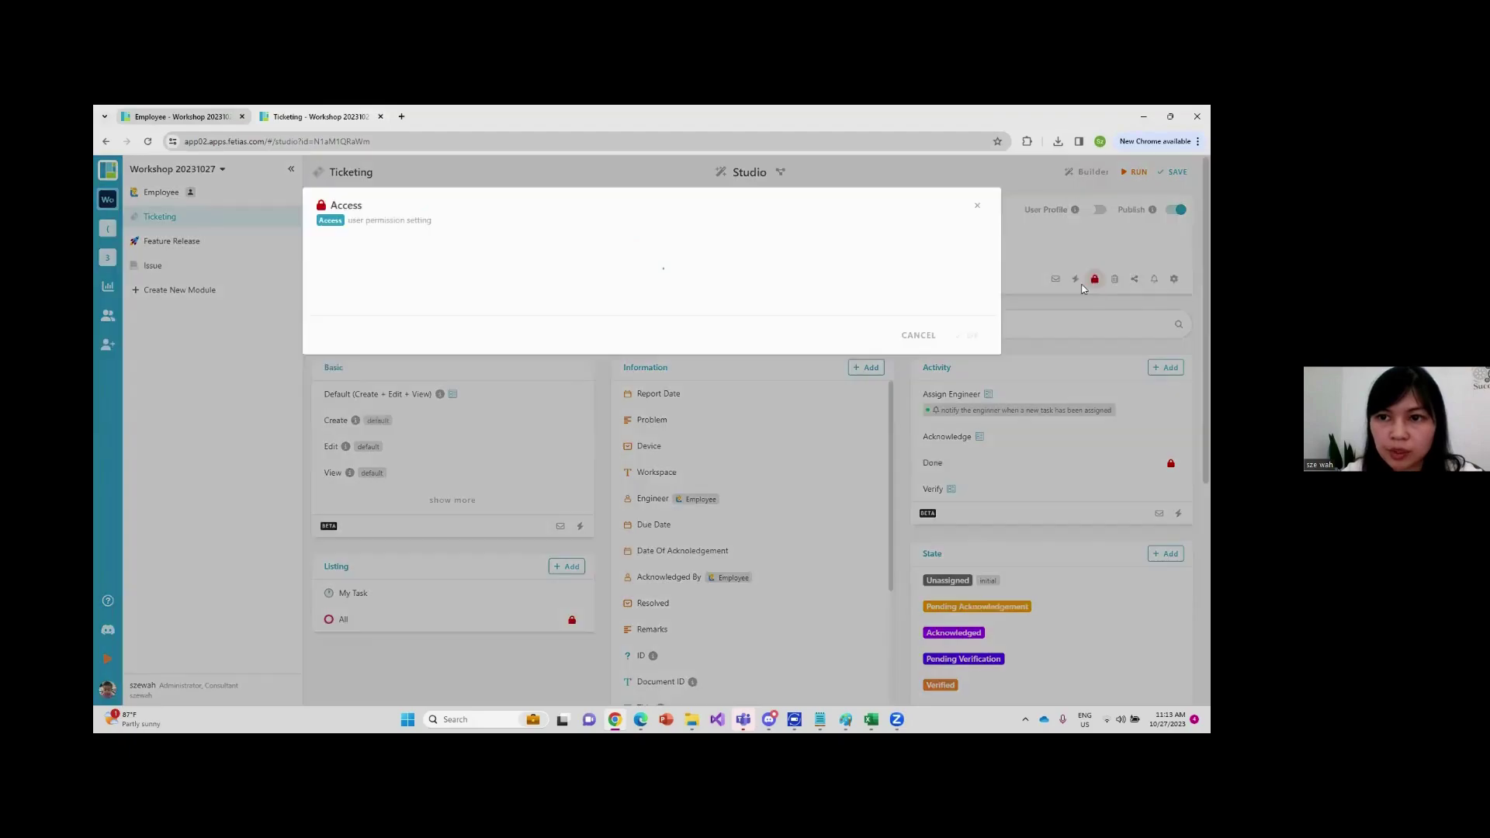
click(977, 271)
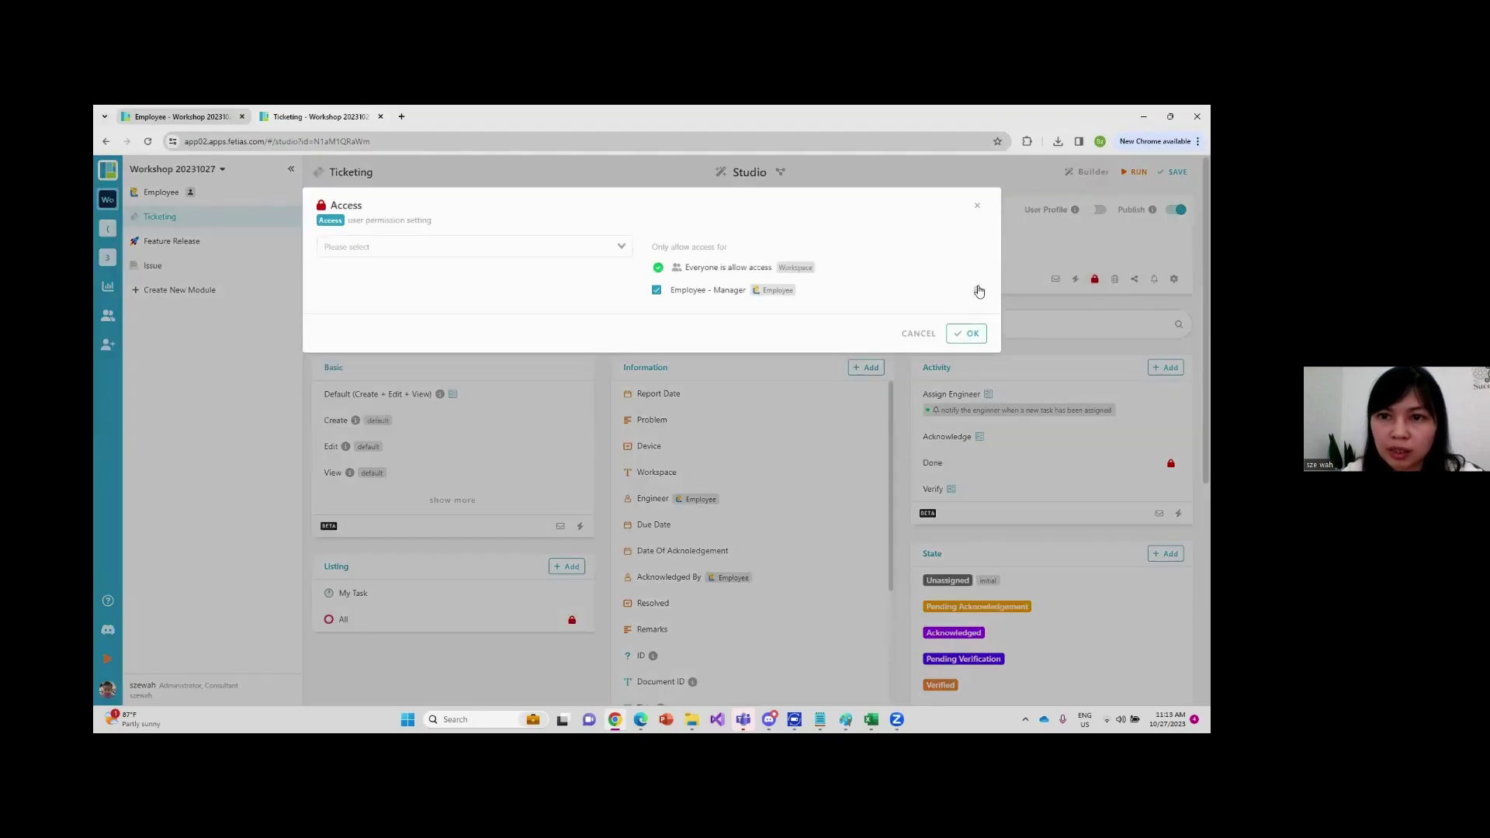
click(979, 291)
click(970, 293)
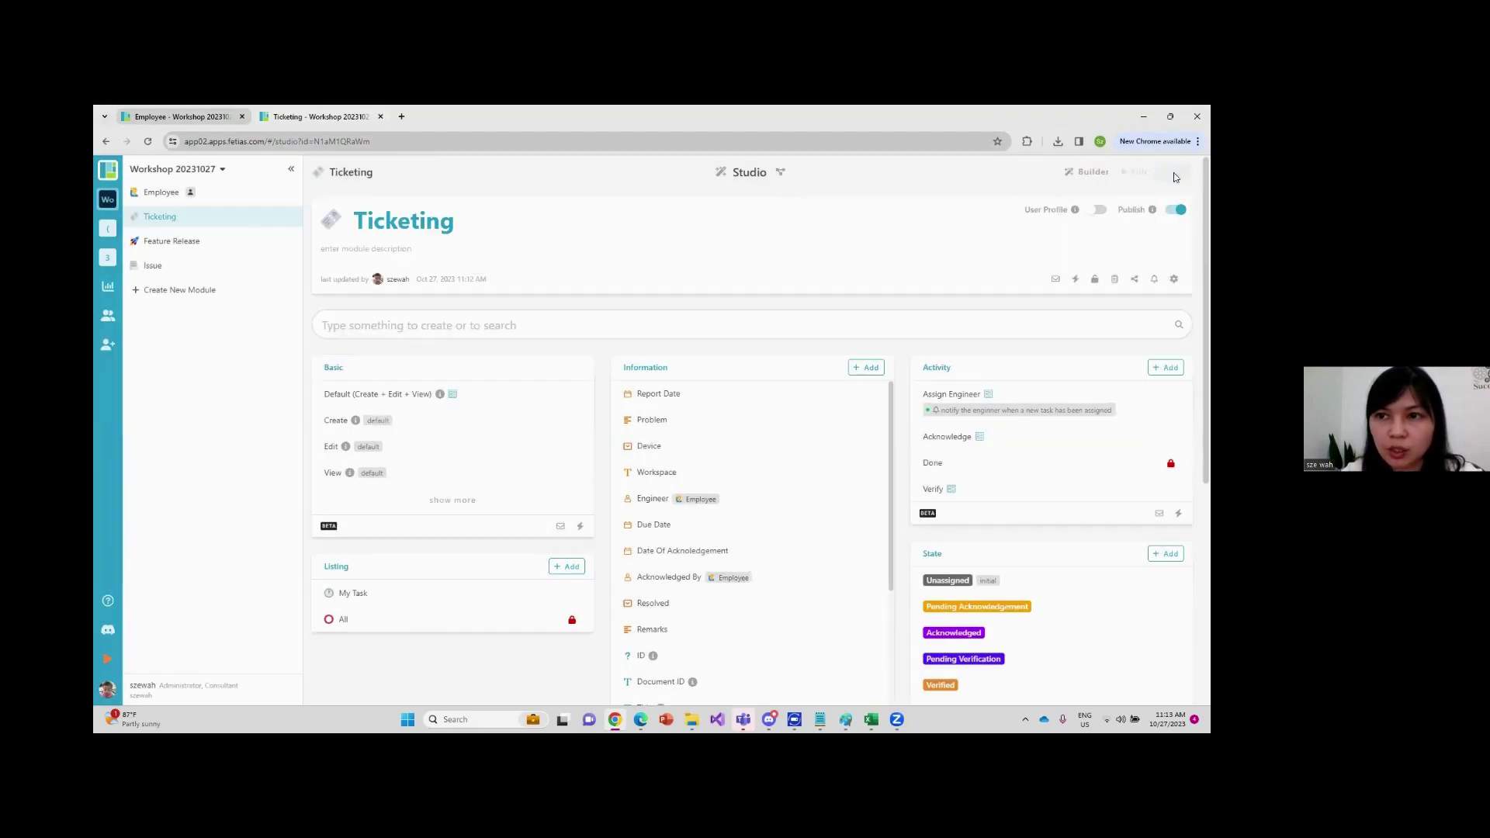
Collapse the Employee and Ticketing listings in the workspace and check in Studio who has access to the Done activity
click(177, 117)
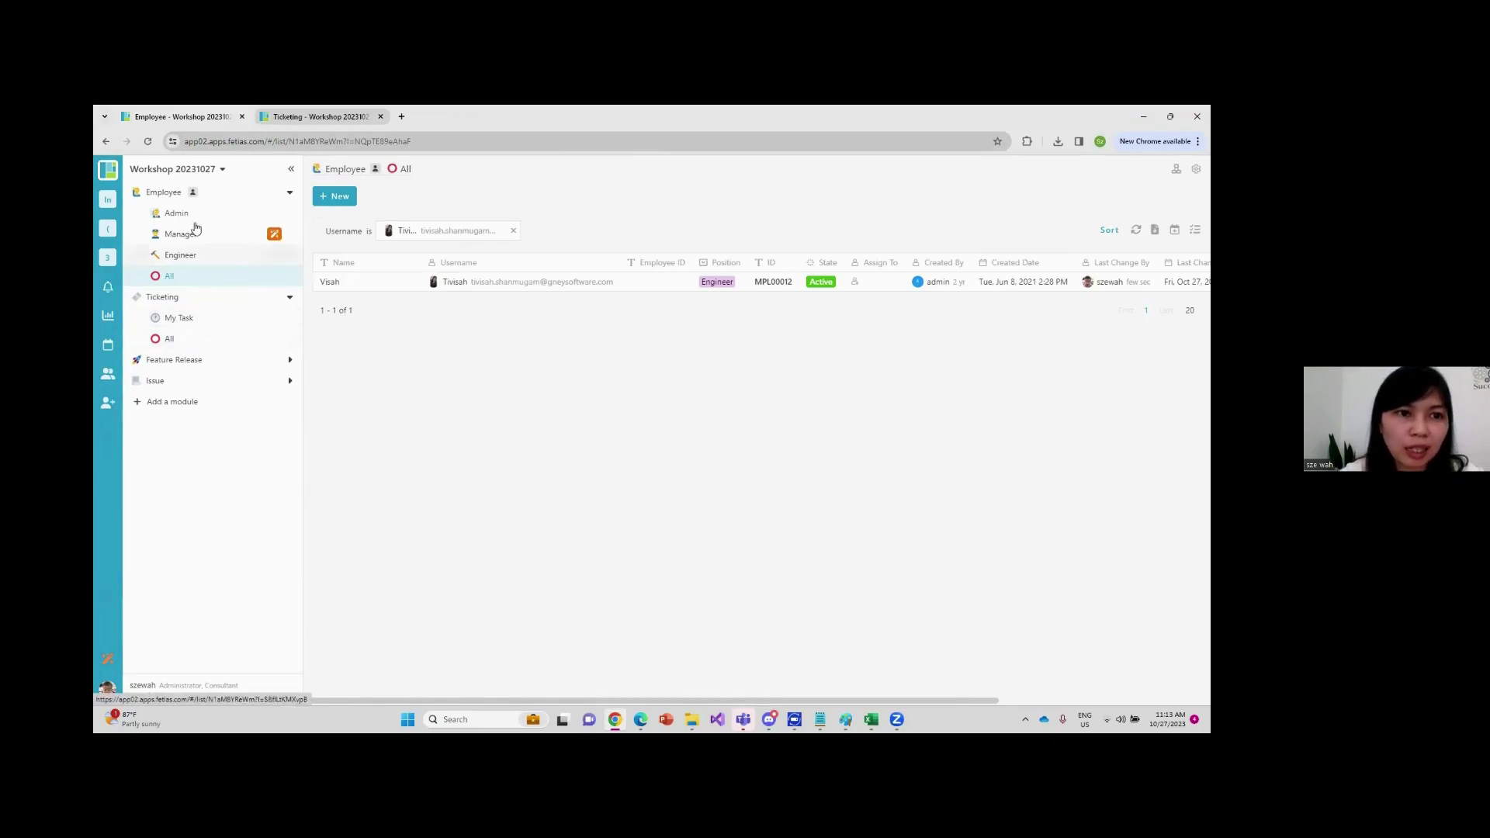
click(165, 194)
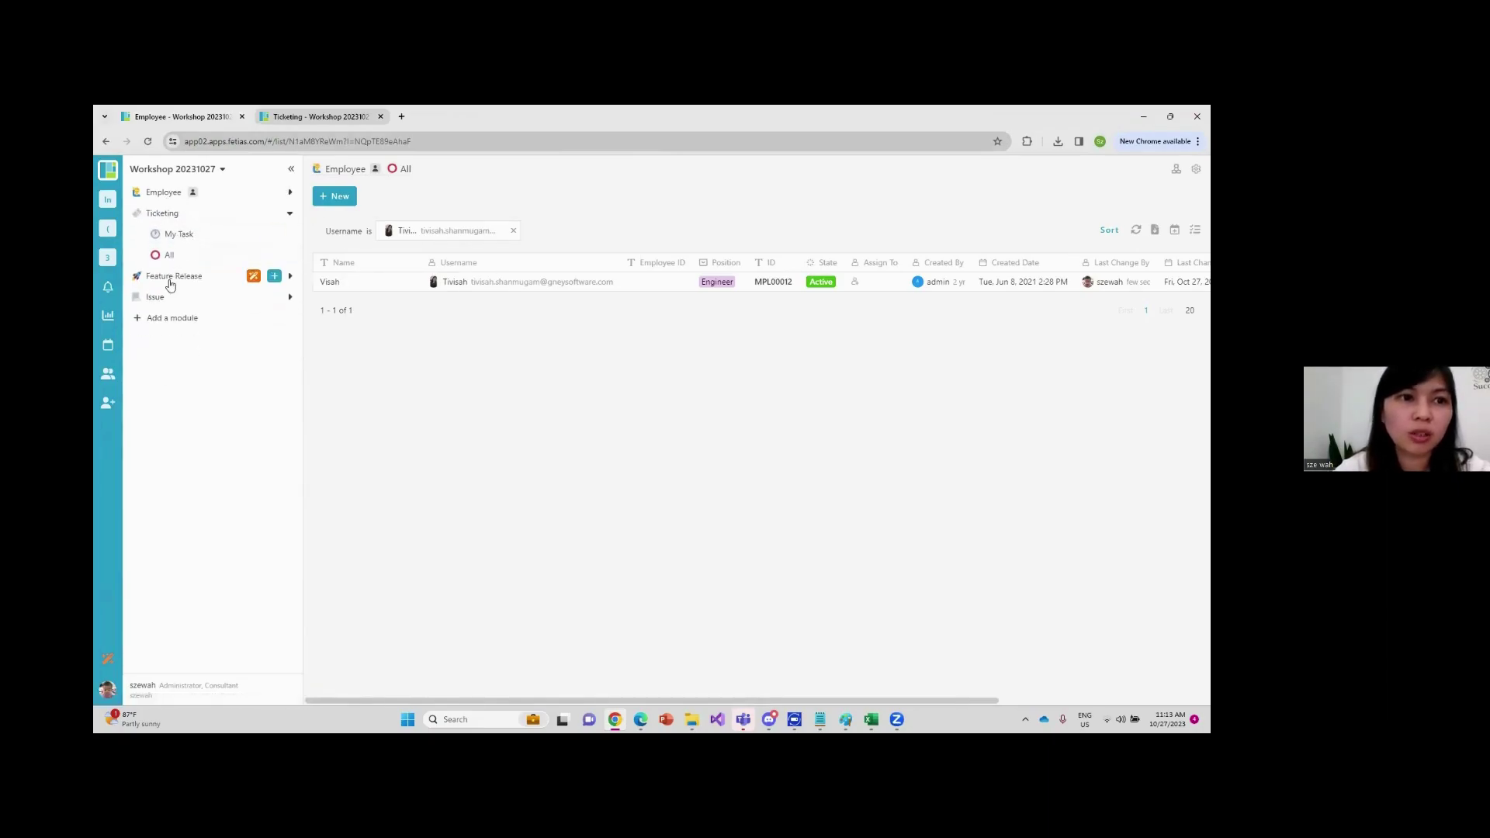
click(172, 215)
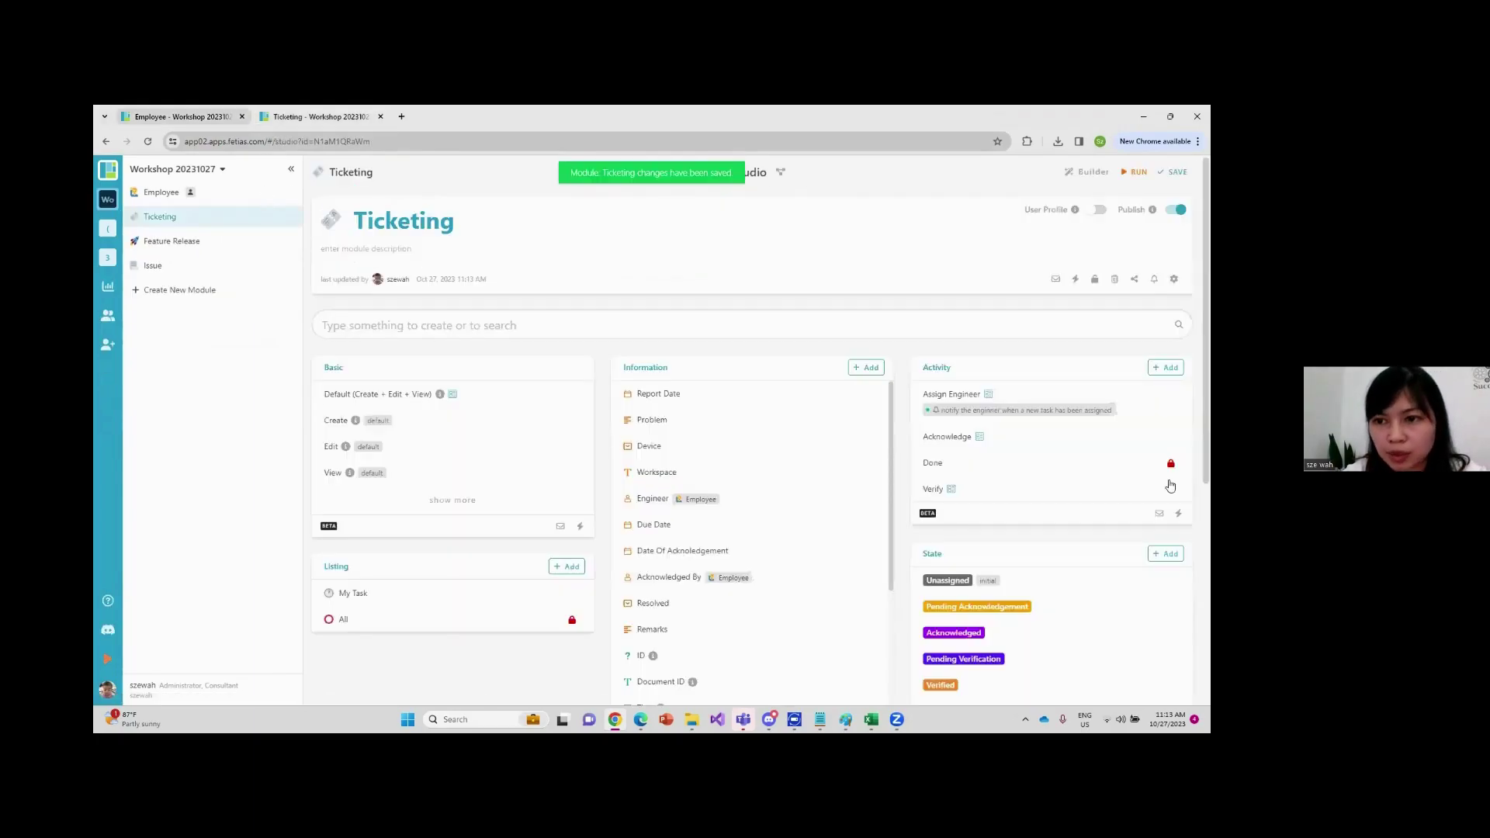
mouse_move(1162, 467)
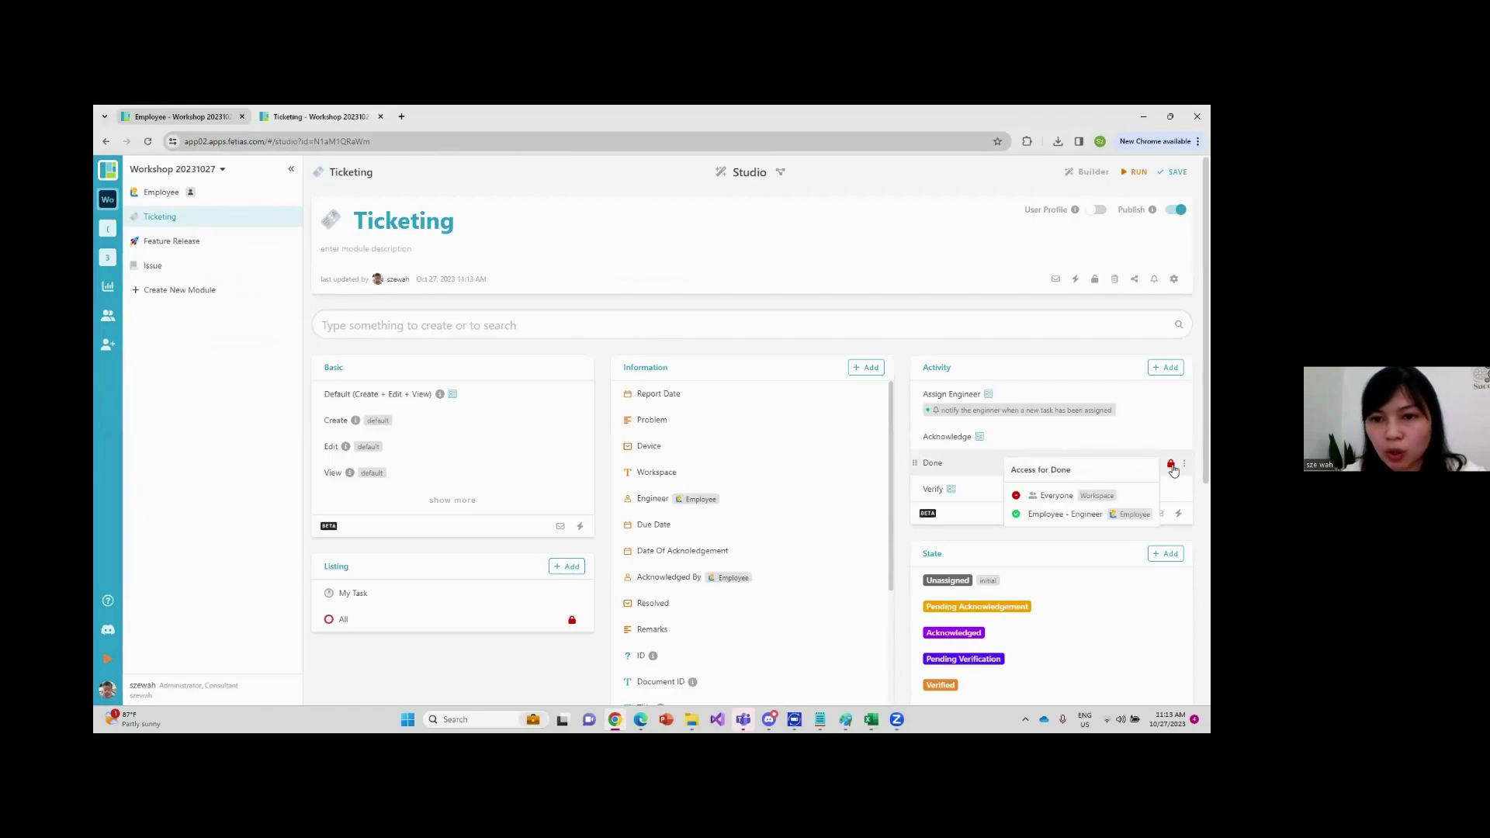
View the Ticketing module's All listing in the workspace and return to the module in Studio
click(183, 119)
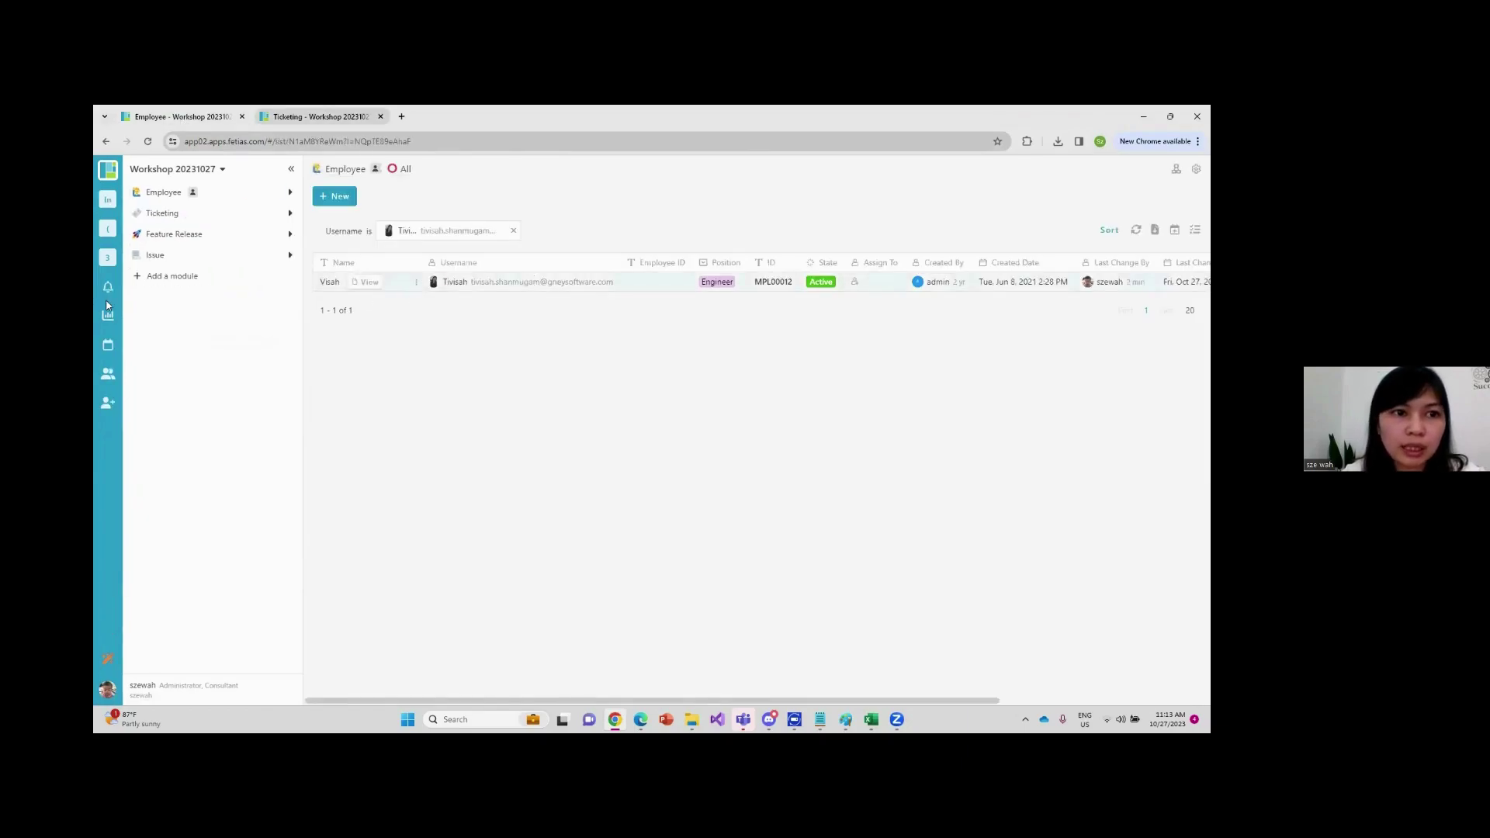
click(163, 213)
click(169, 254)
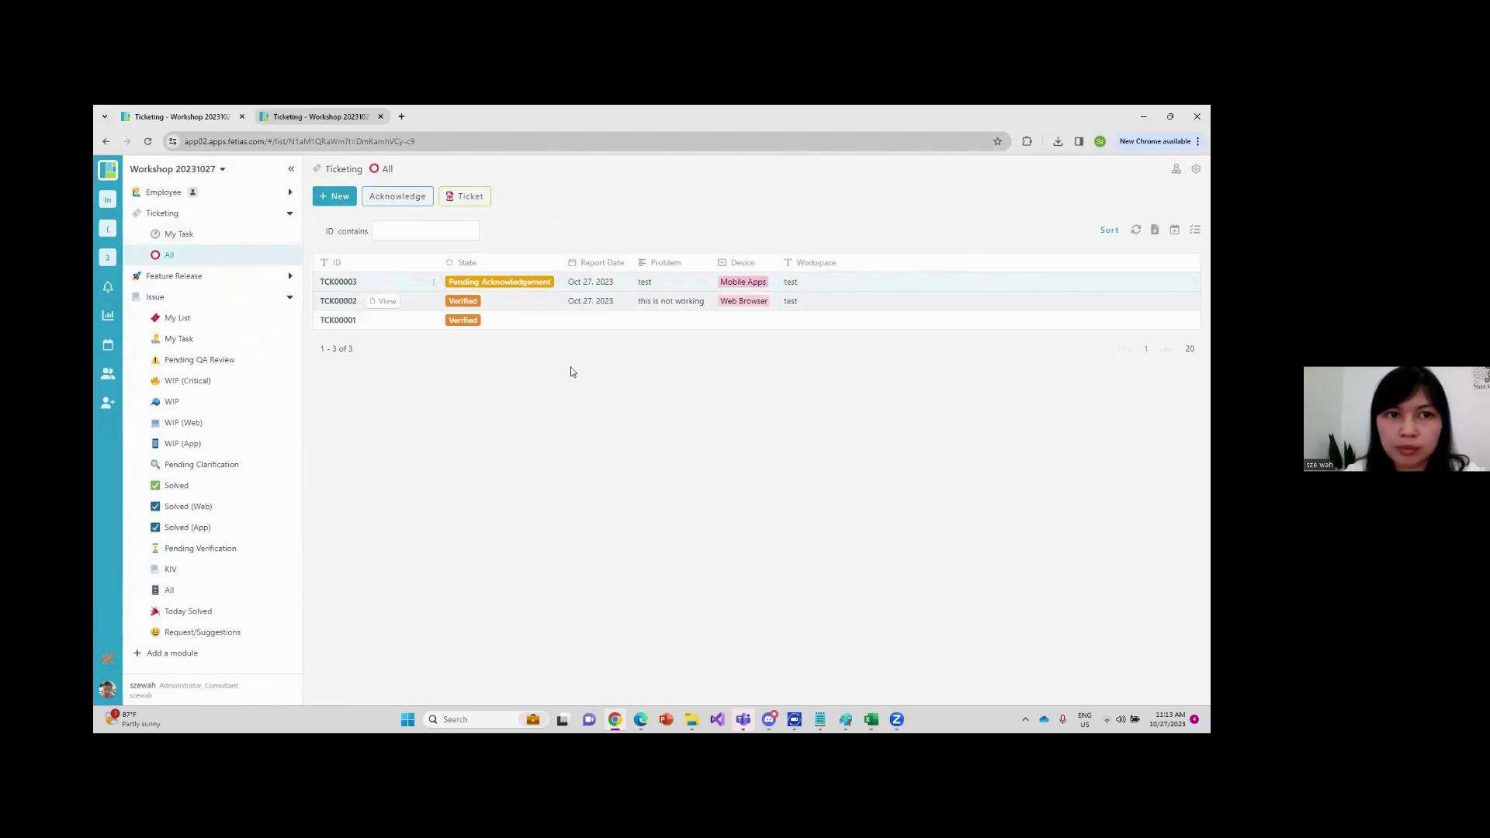
click(318, 116)
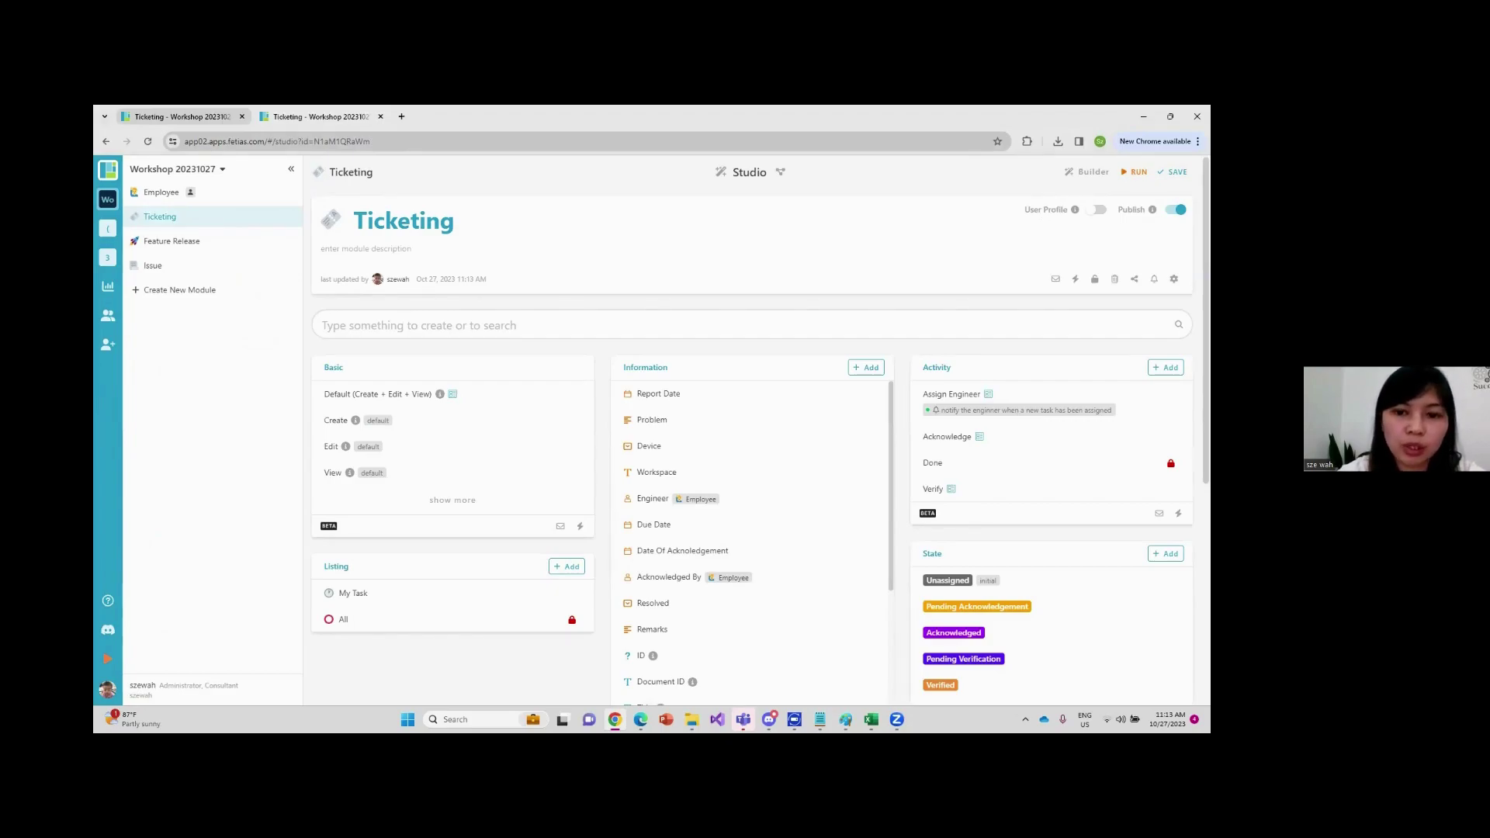
Review the ticket workflow diagram in Paint alongside the activities, states and flow of the Ticketing module in Studio
click(845, 719)
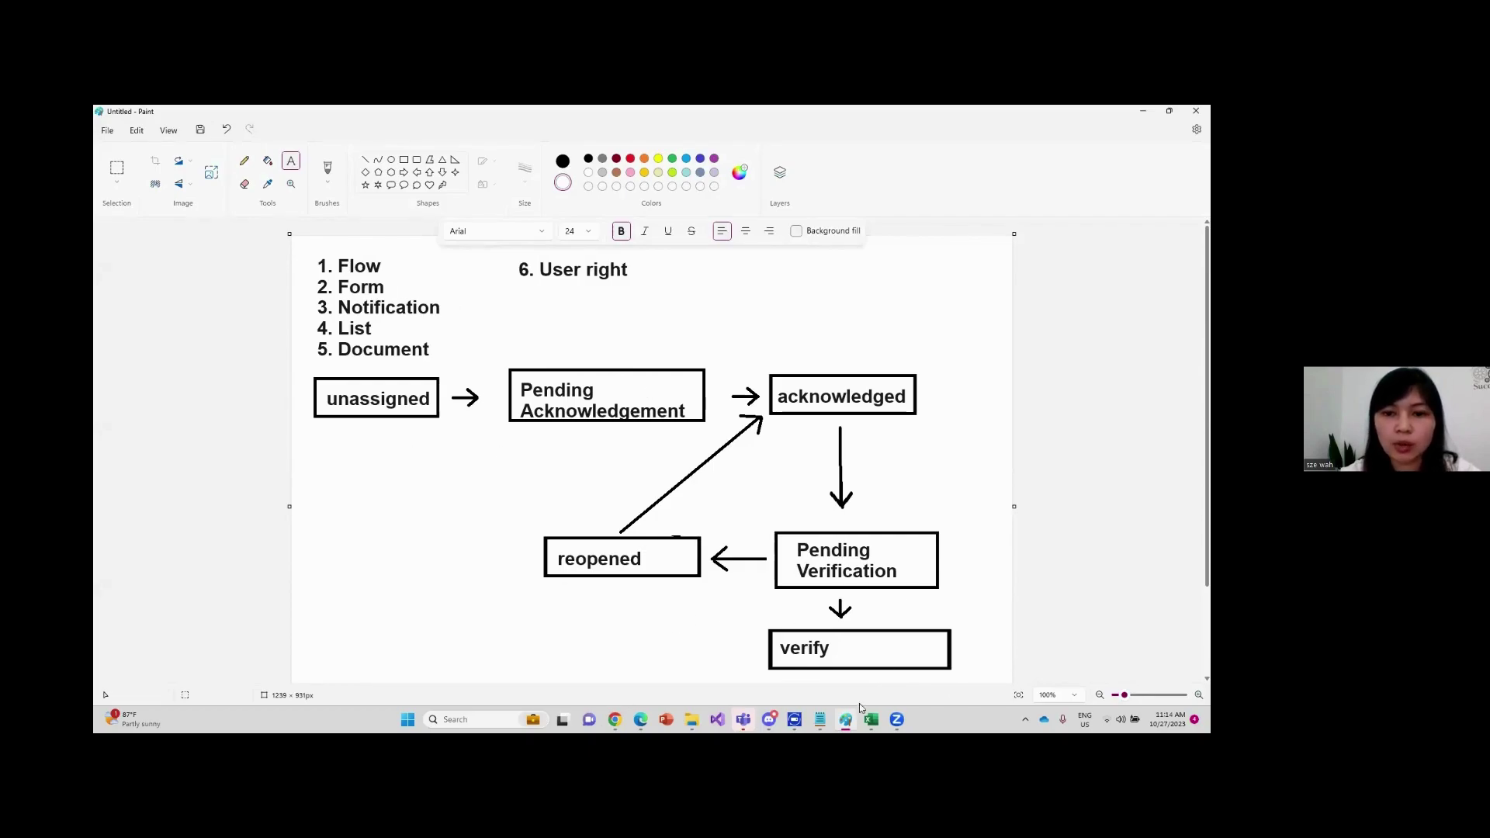
click(615, 719)
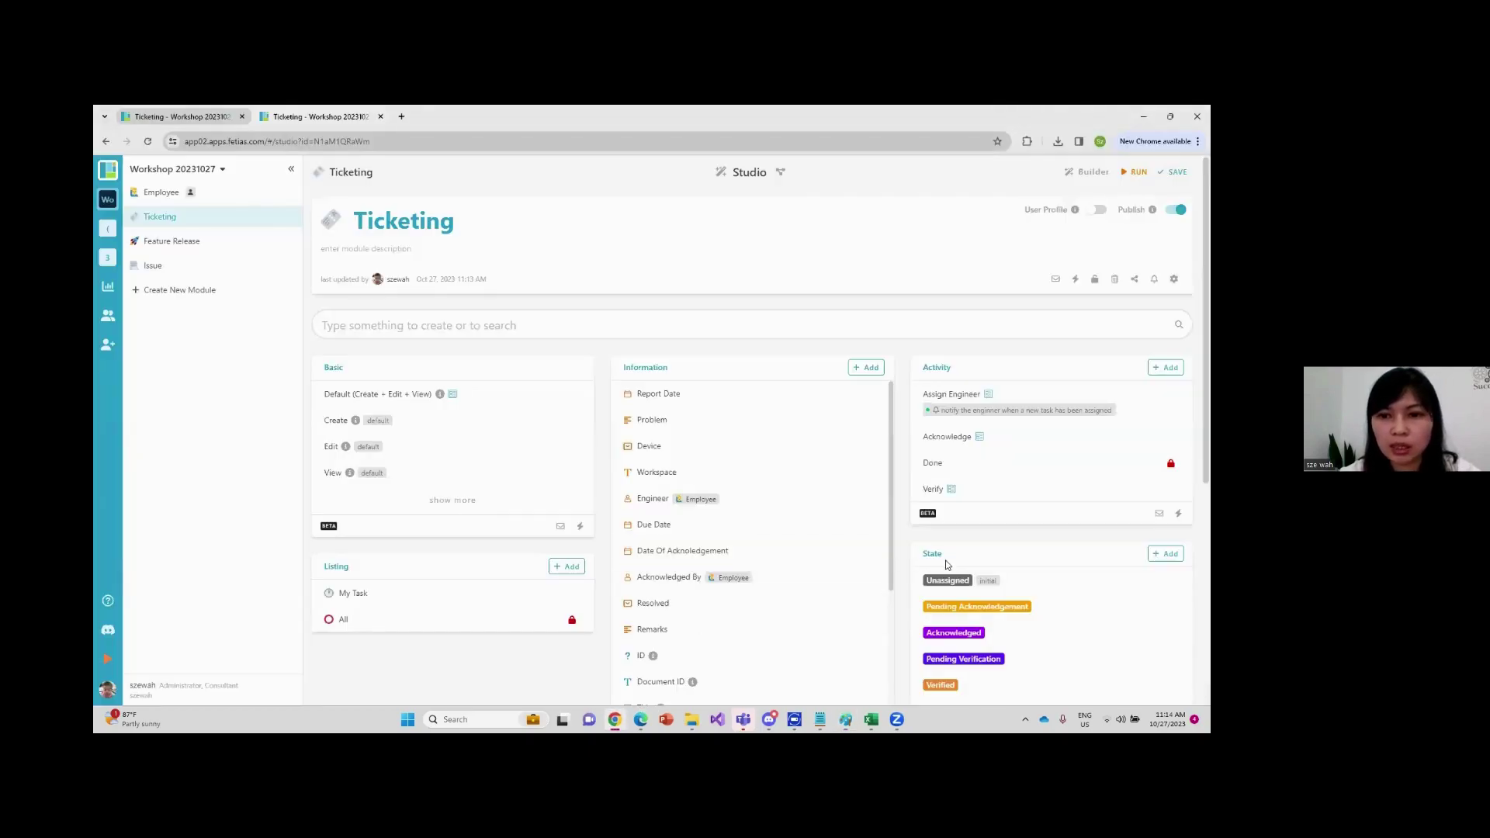
scroll(1054, 468, down, 2)
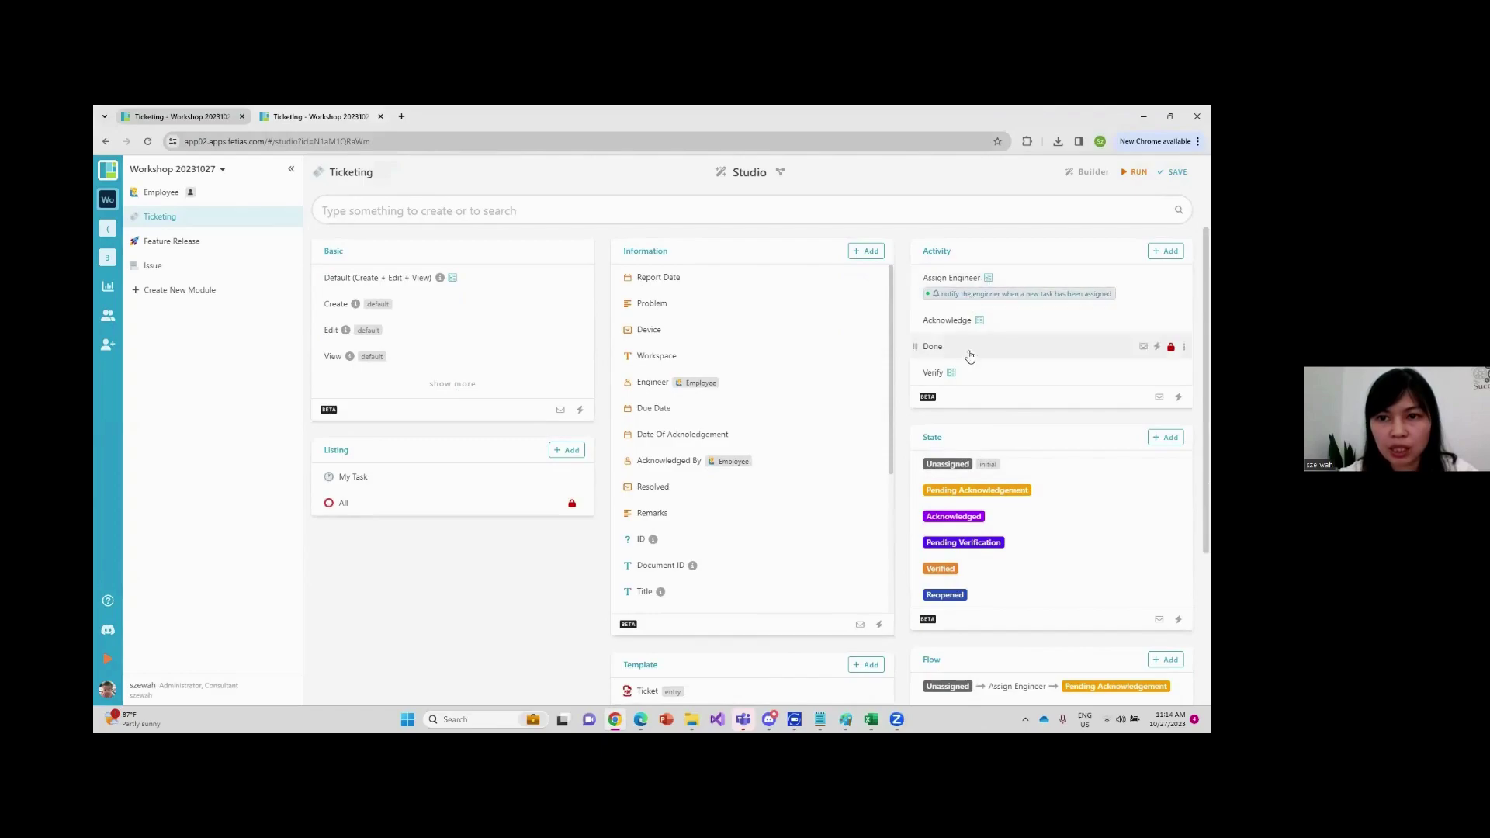
scroll(984, 466, down, 2)
scroll(986, 489, down, 2)
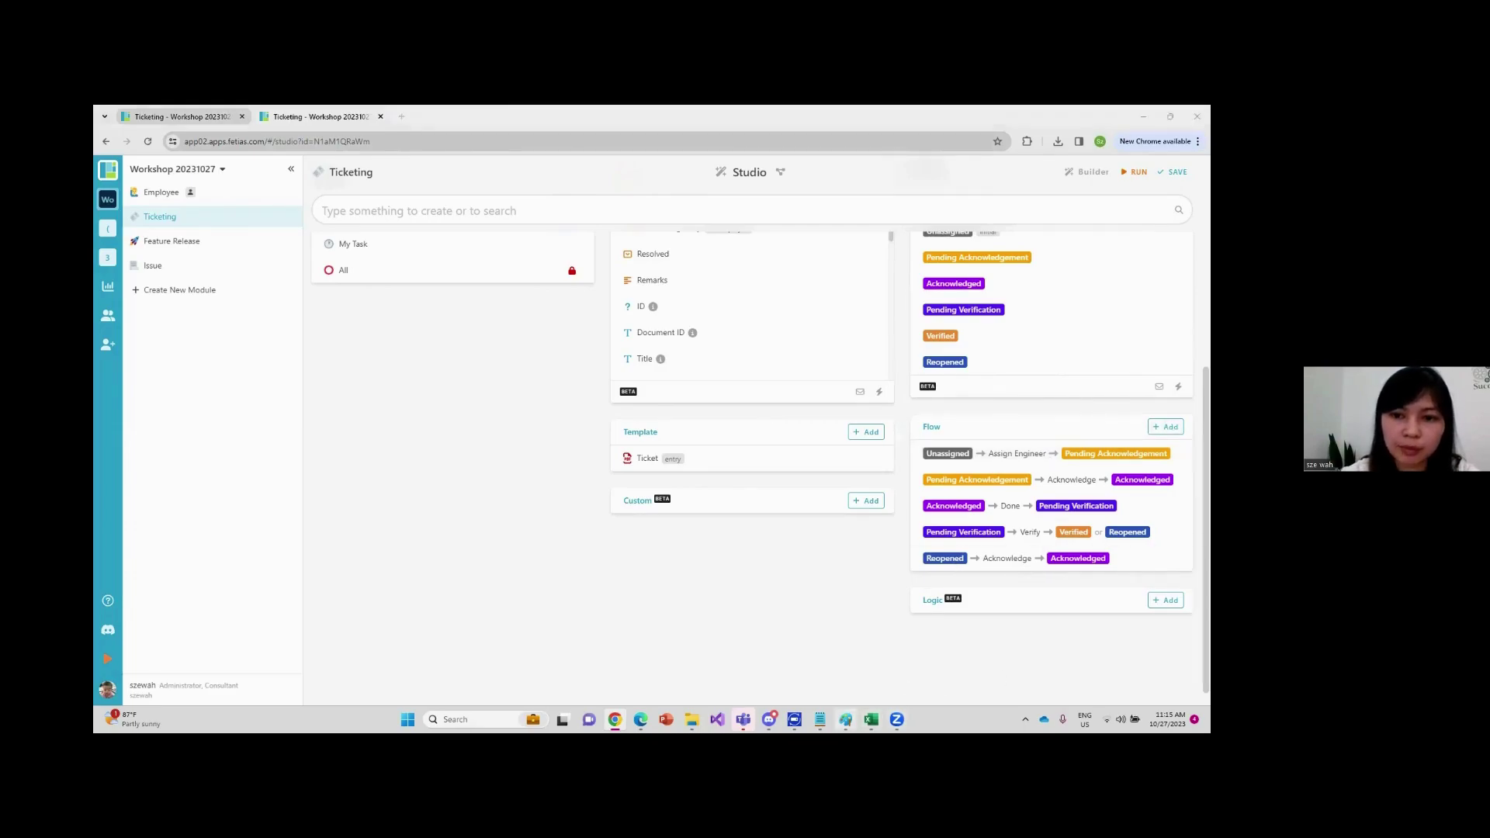
click(845, 720)
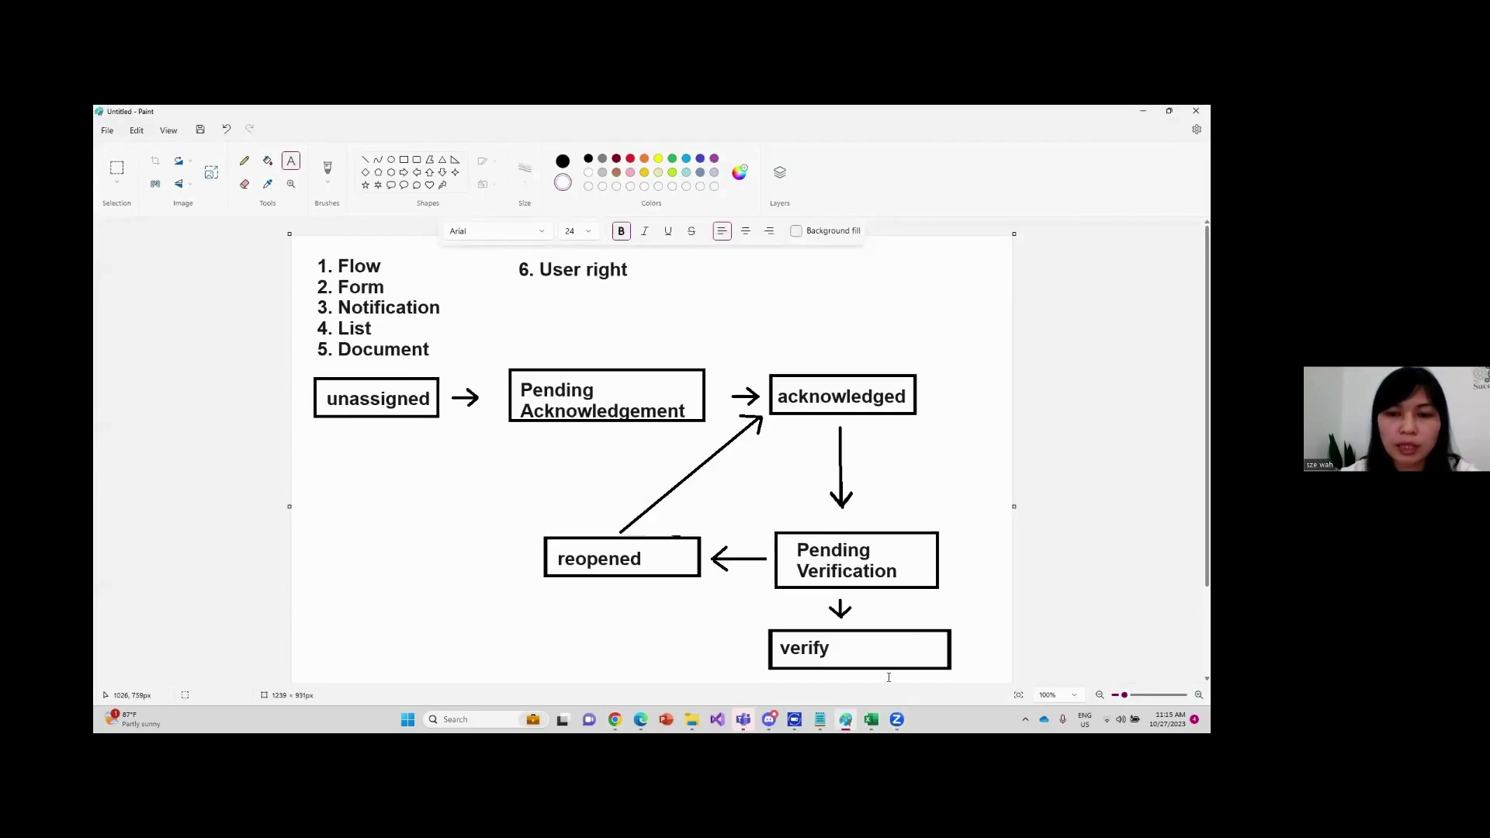
click(845, 719)
scroll(403, 405, up, 5)
scroll(403, 409, up, 2)
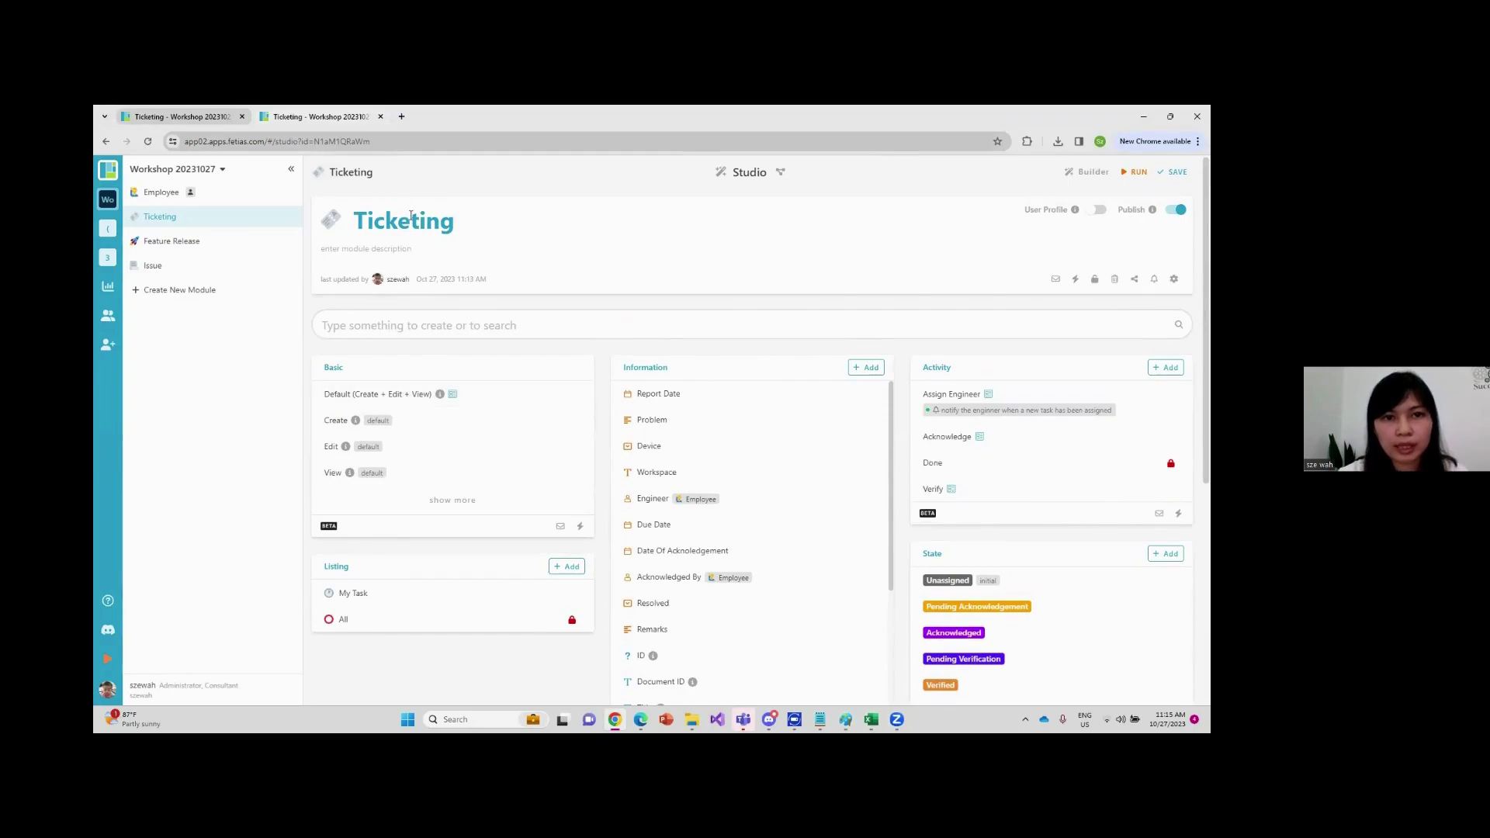
Review the forms of the default Create/Edit/View, Assign Engineer and Done activities in the Ticketing module
click(404, 399)
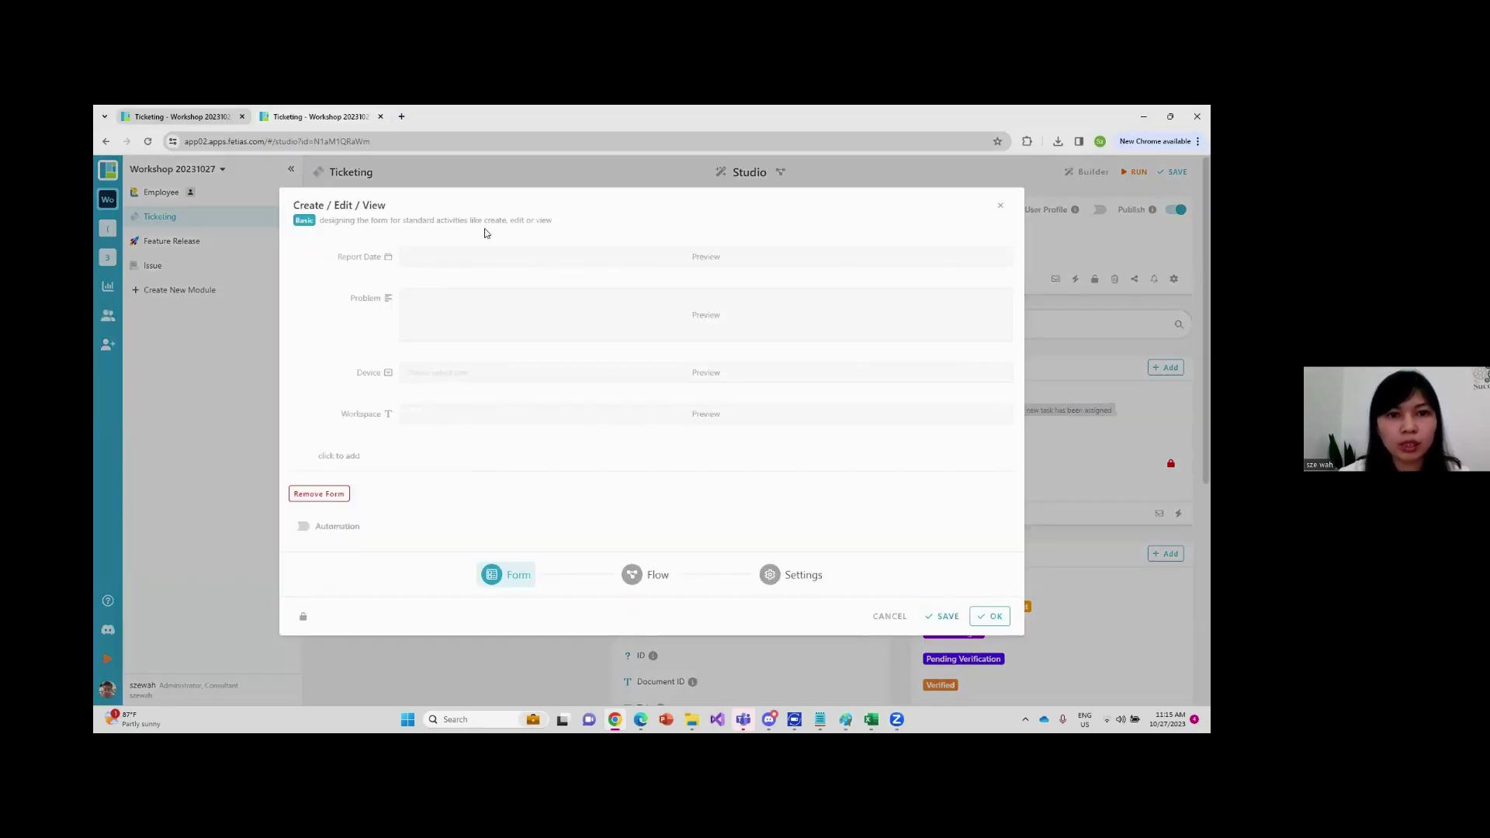
click(1003, 208)
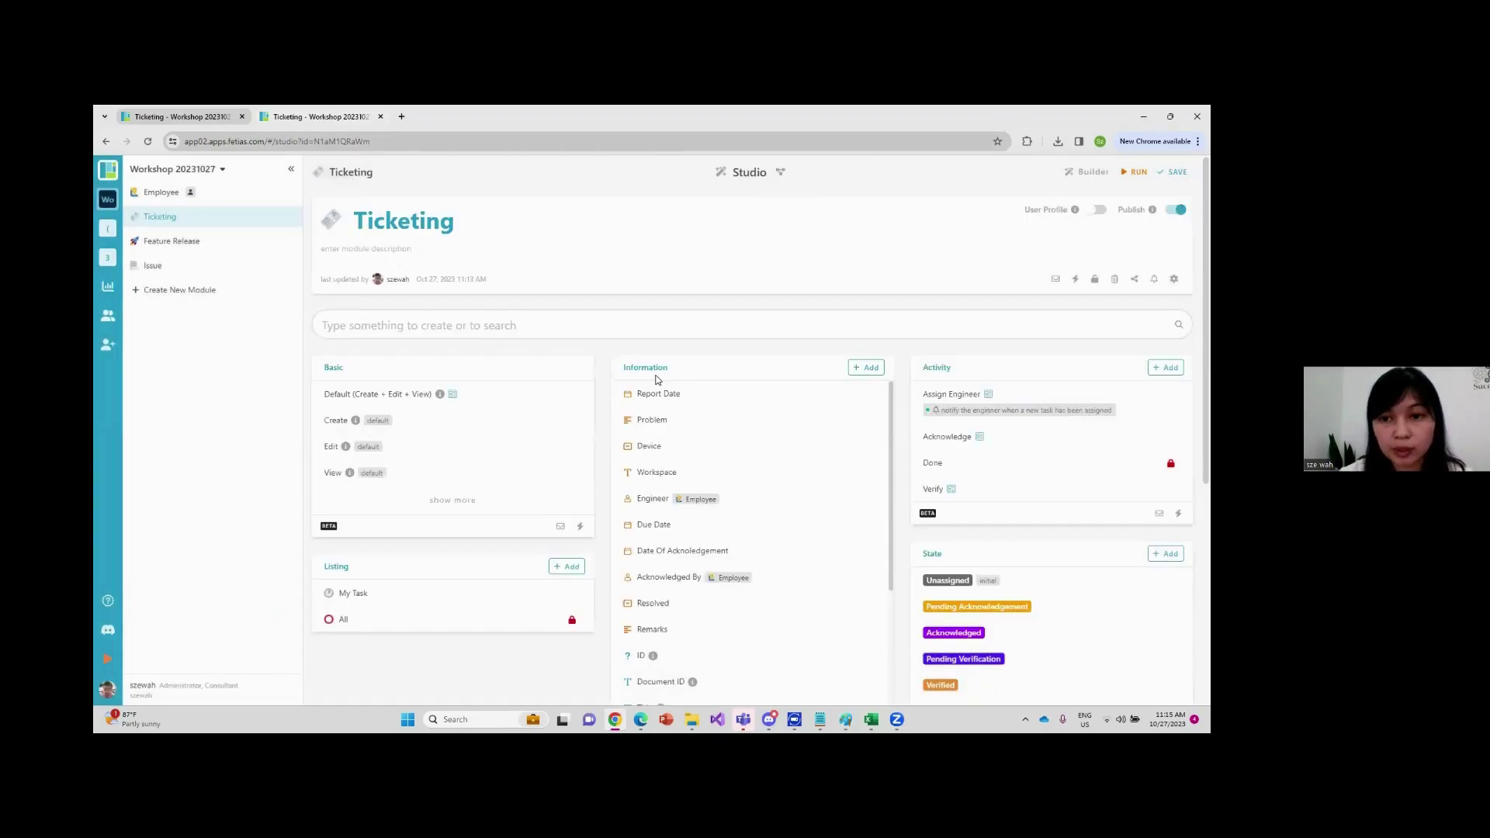
click(1019, 398)
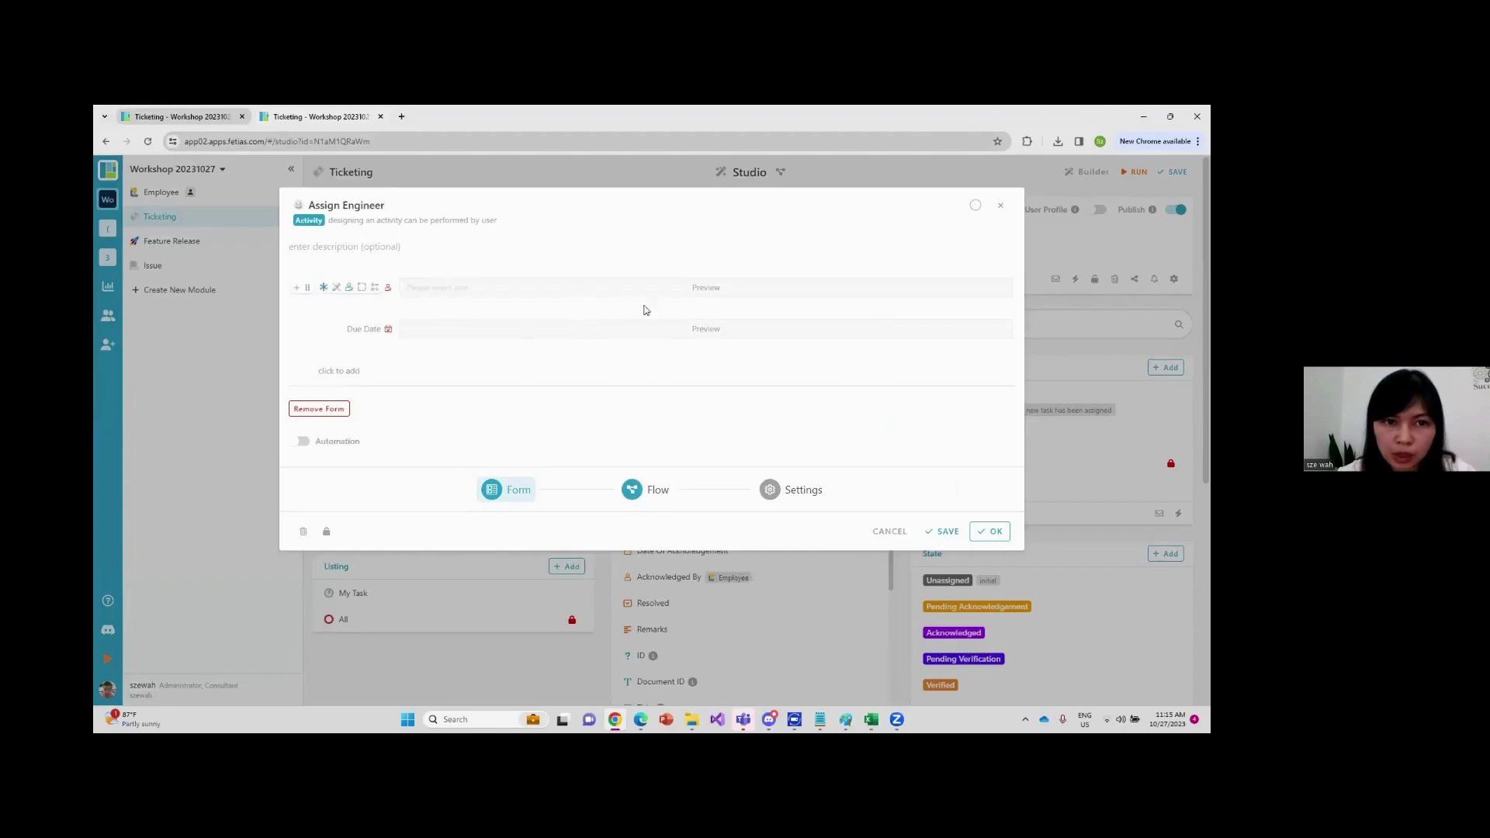
click(1001, 206)
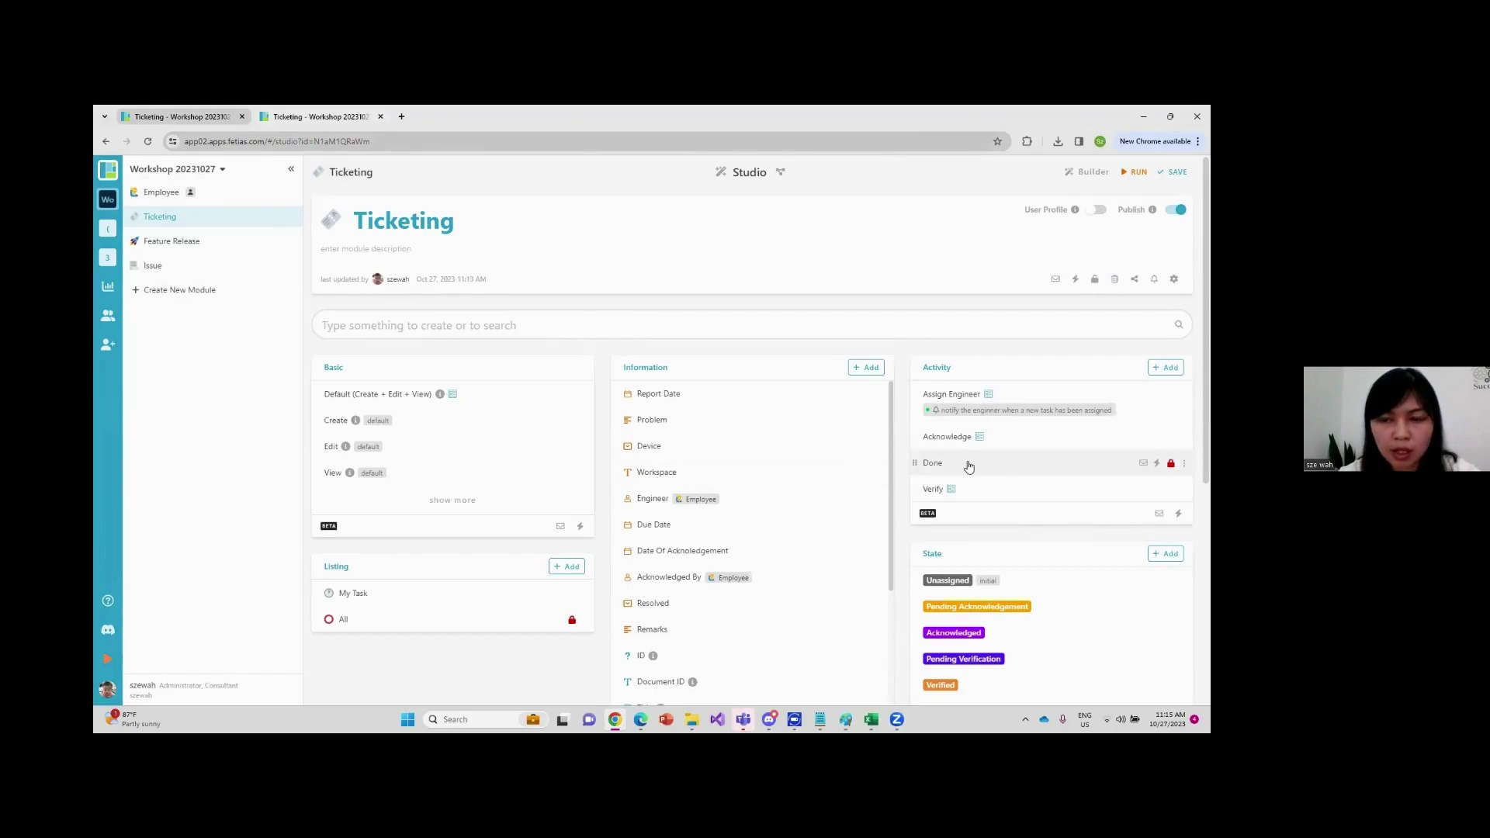
click(930, 464)
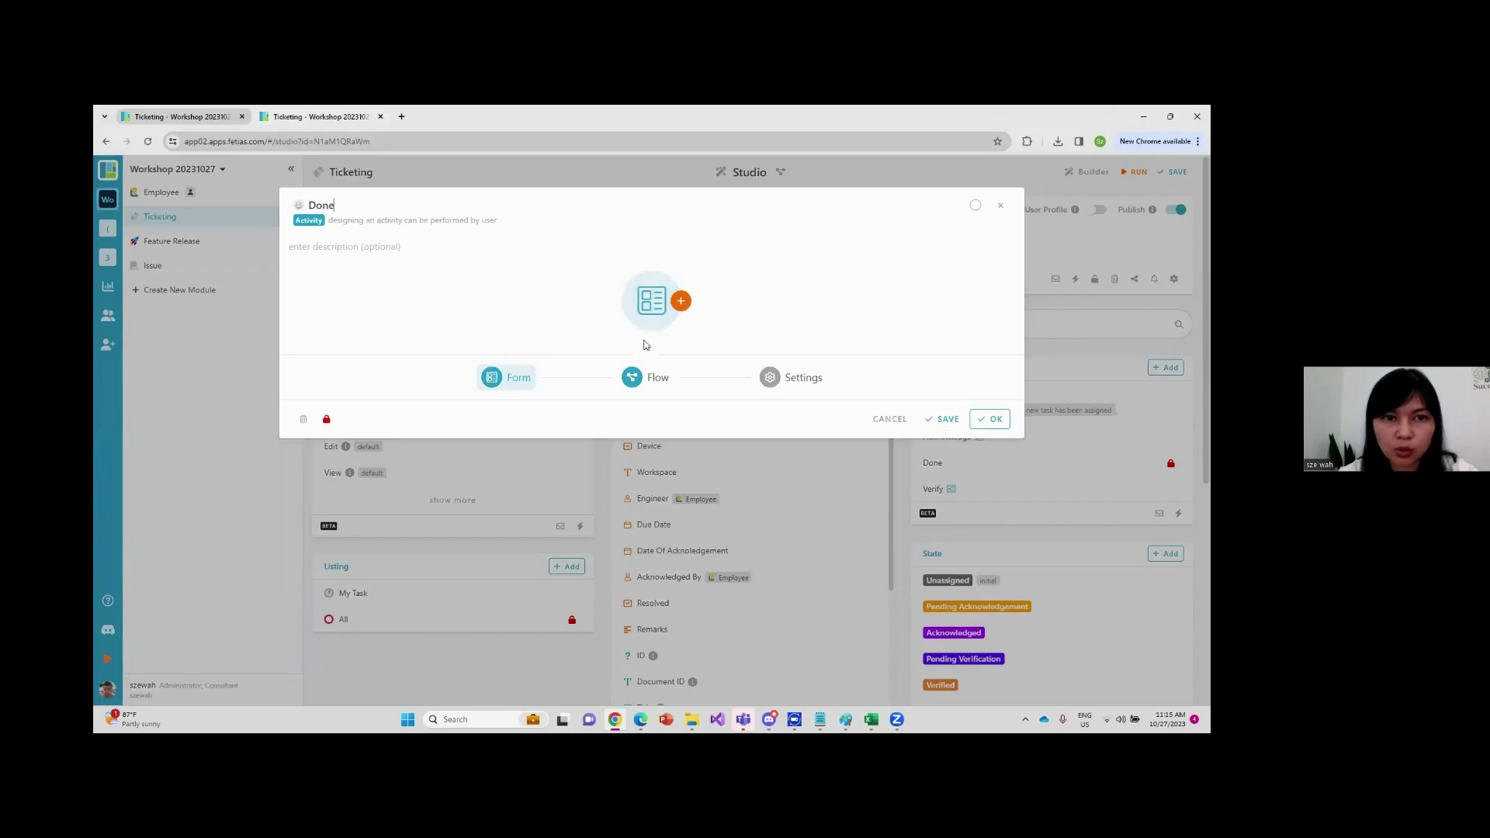
click(1002, 208)
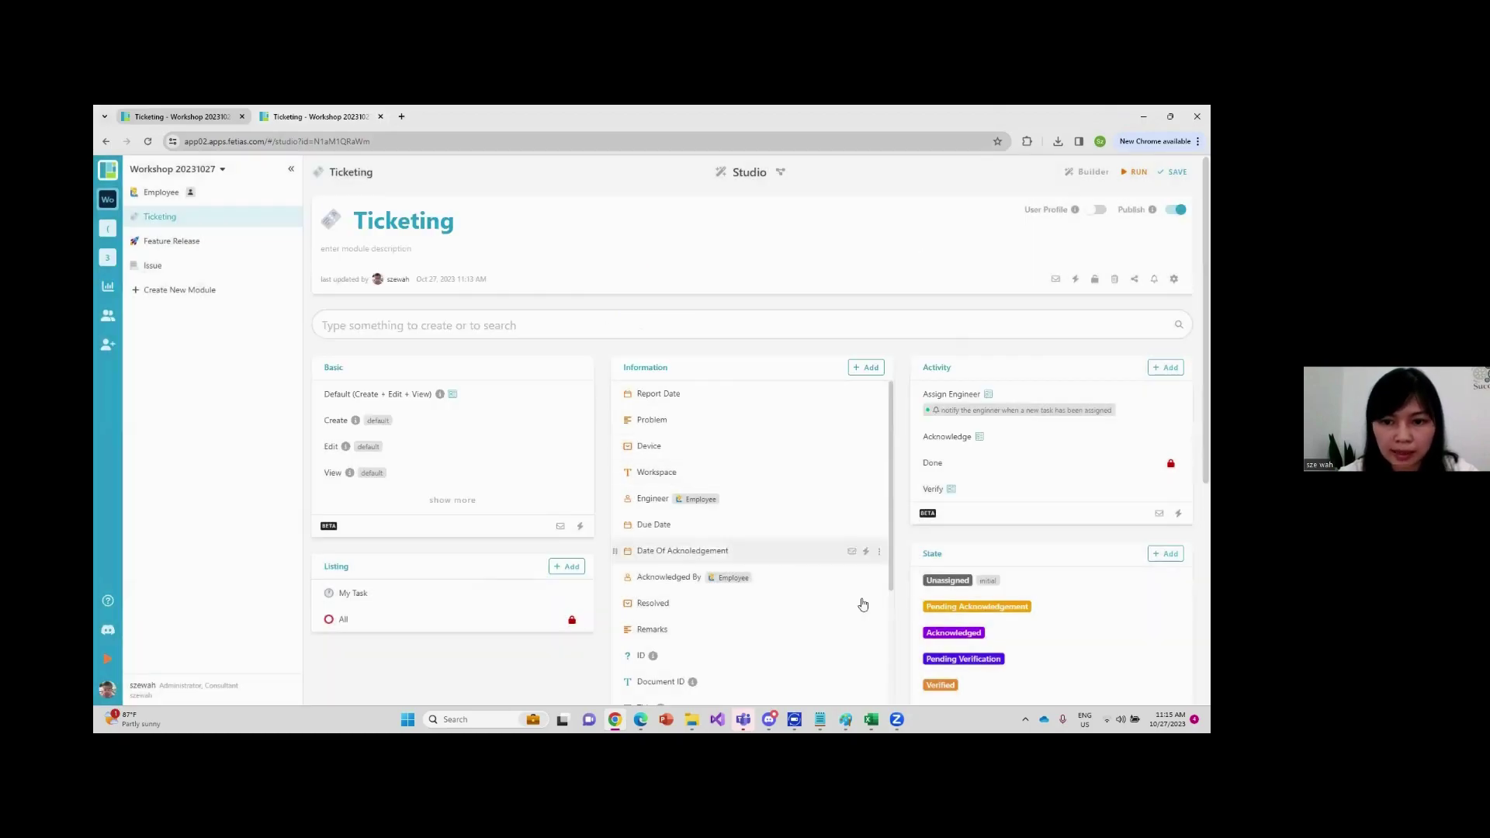
Compare the topic list and ticket workflow diagram in Paint with the Ticketing module's activities, states and flow in Studio
click(846, 719)
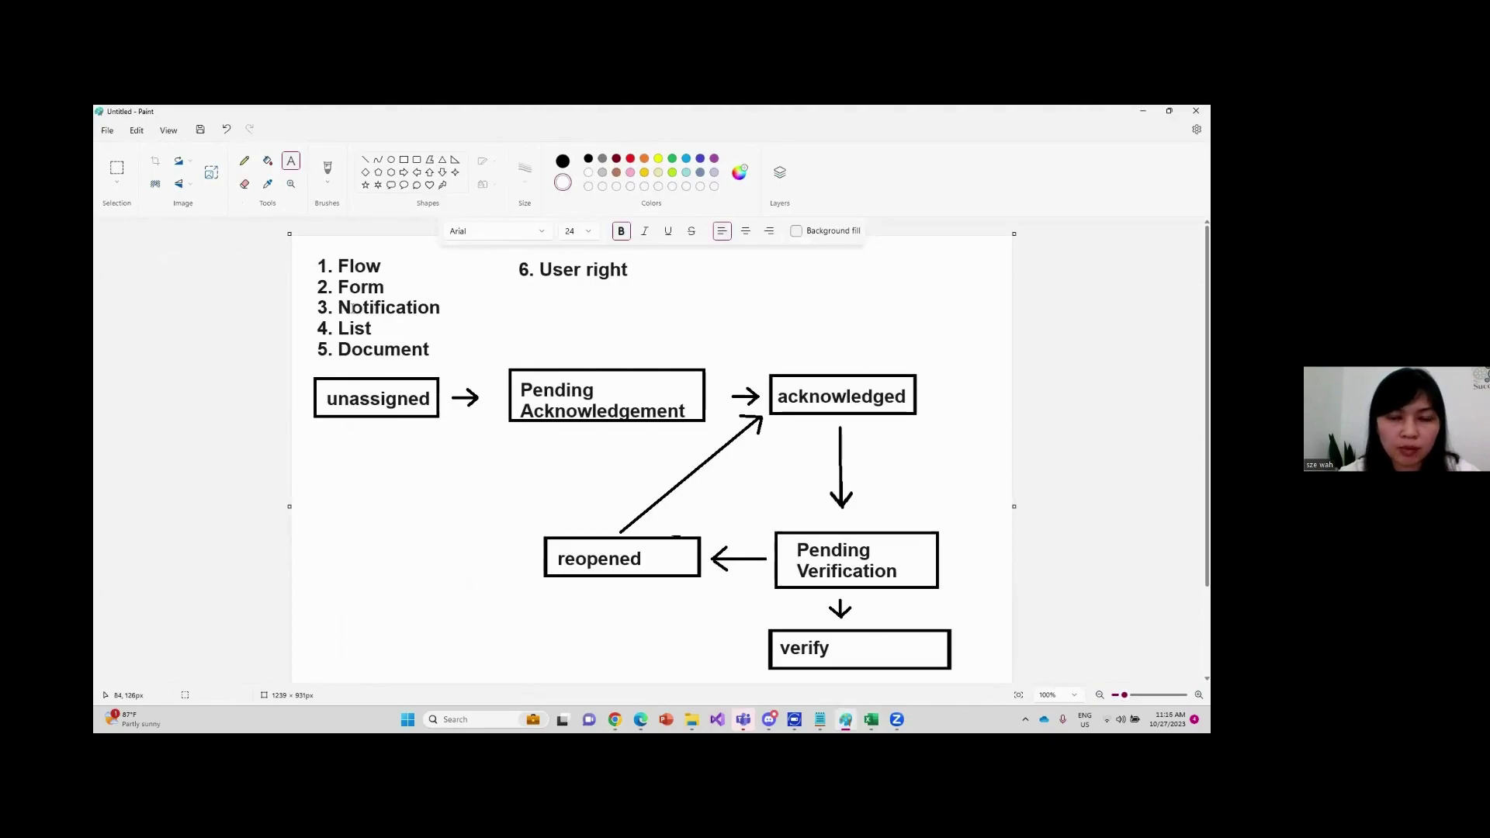
key(alt+Tab)
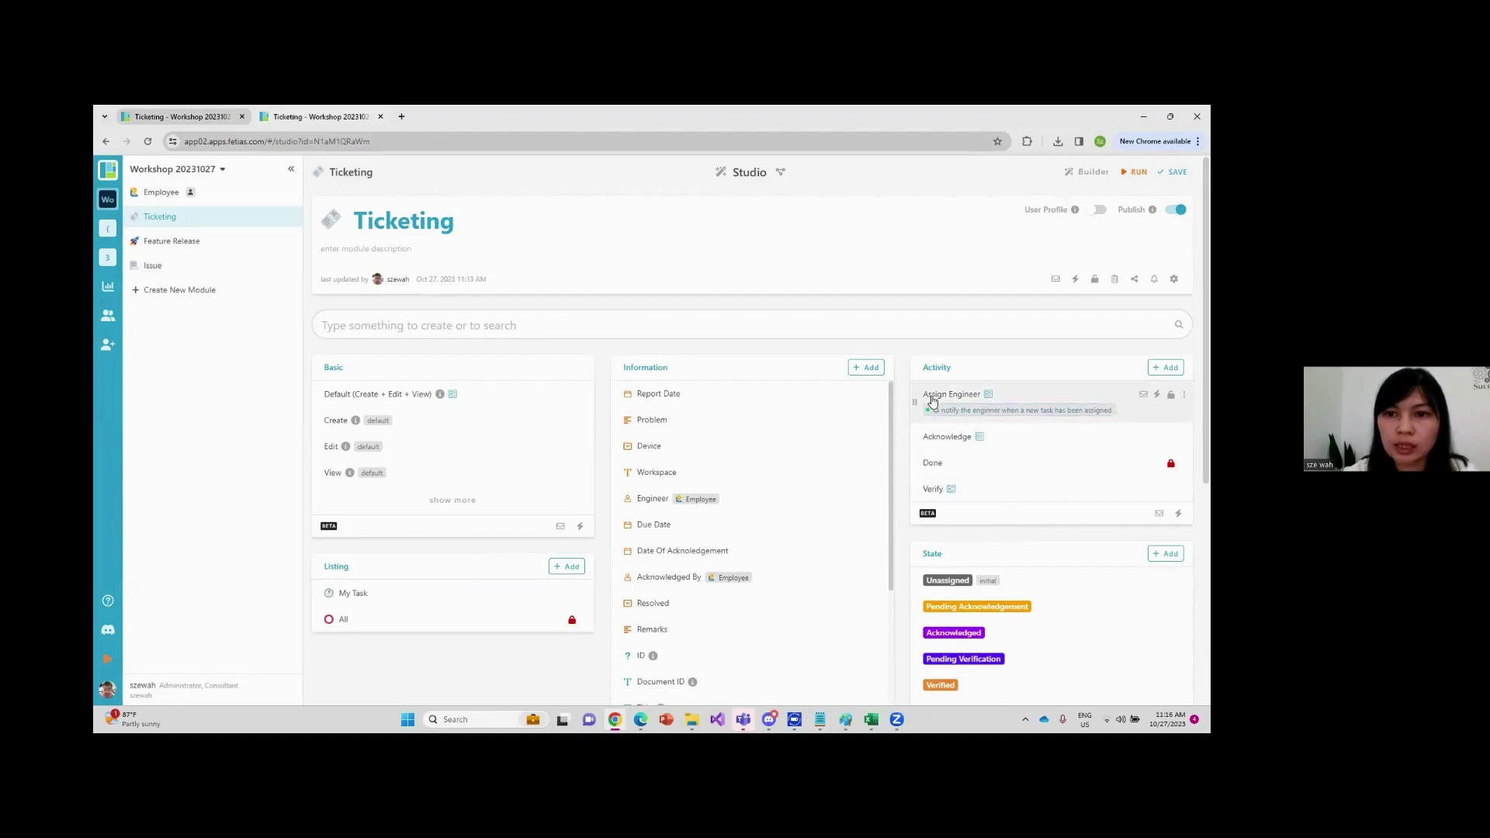
scroll(1056, 512, down, 3)
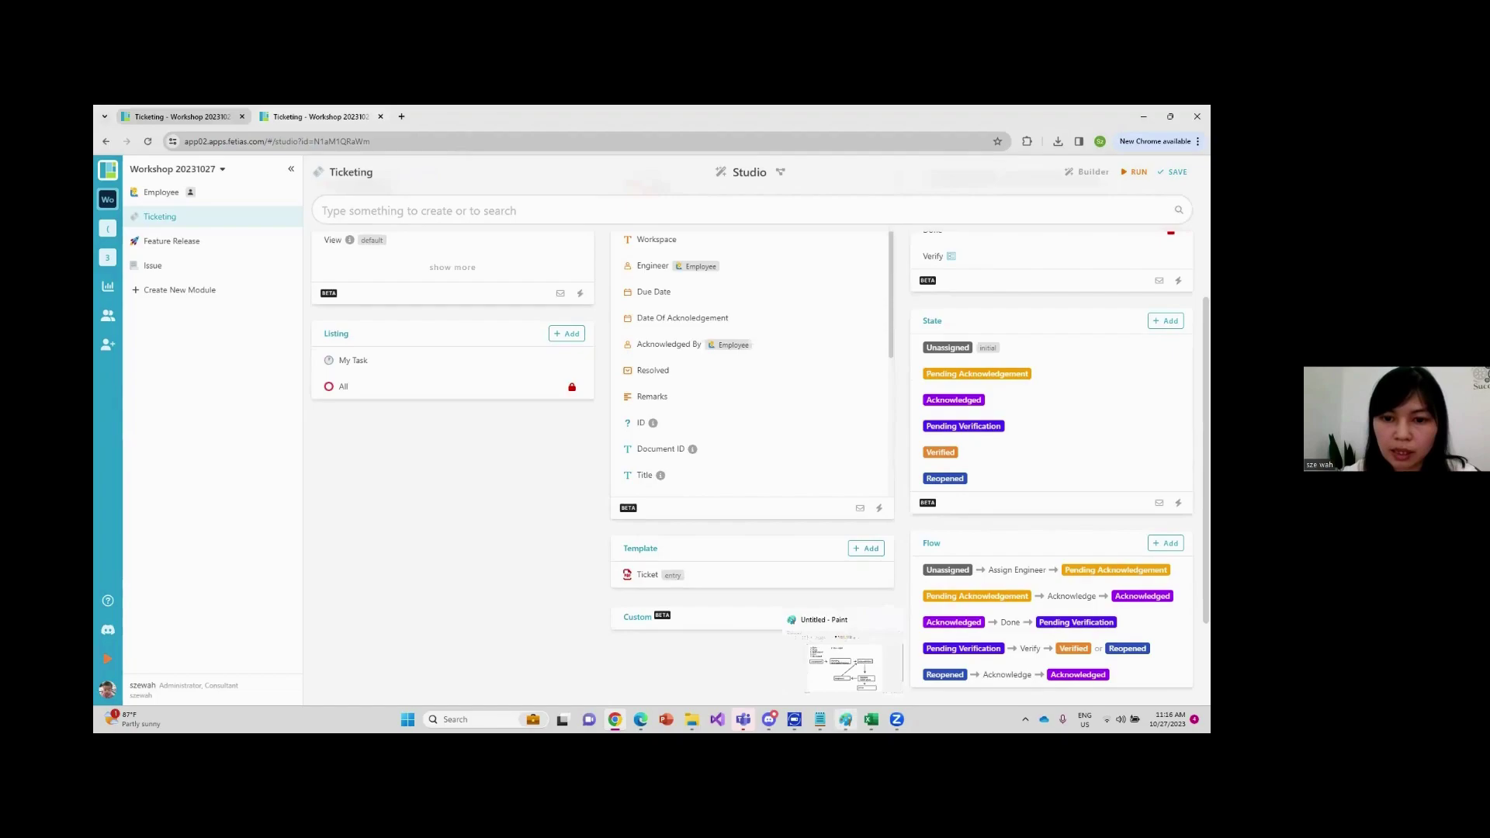
click(818, 639)
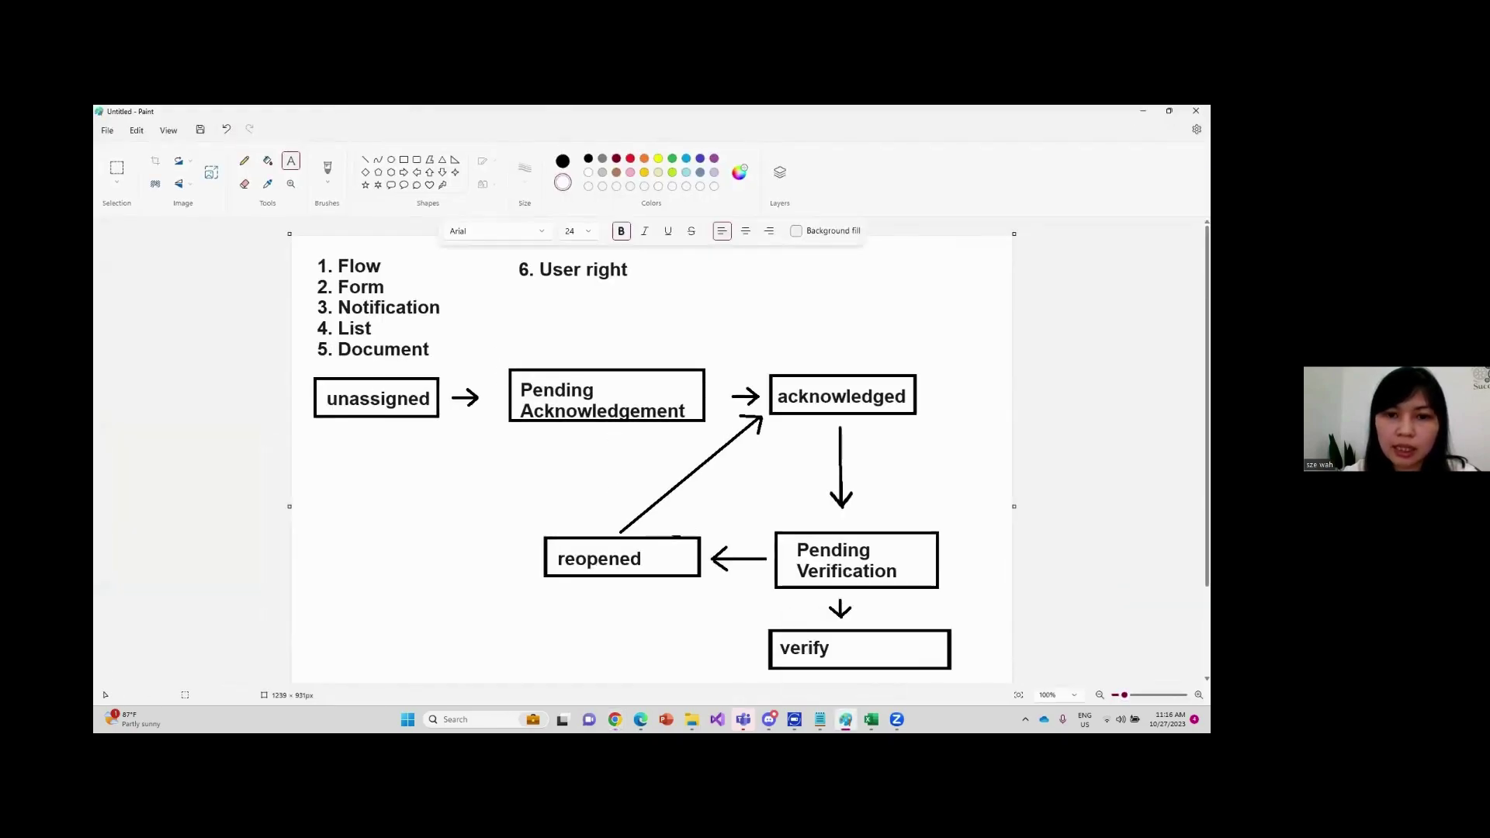
key(alt+Tab)
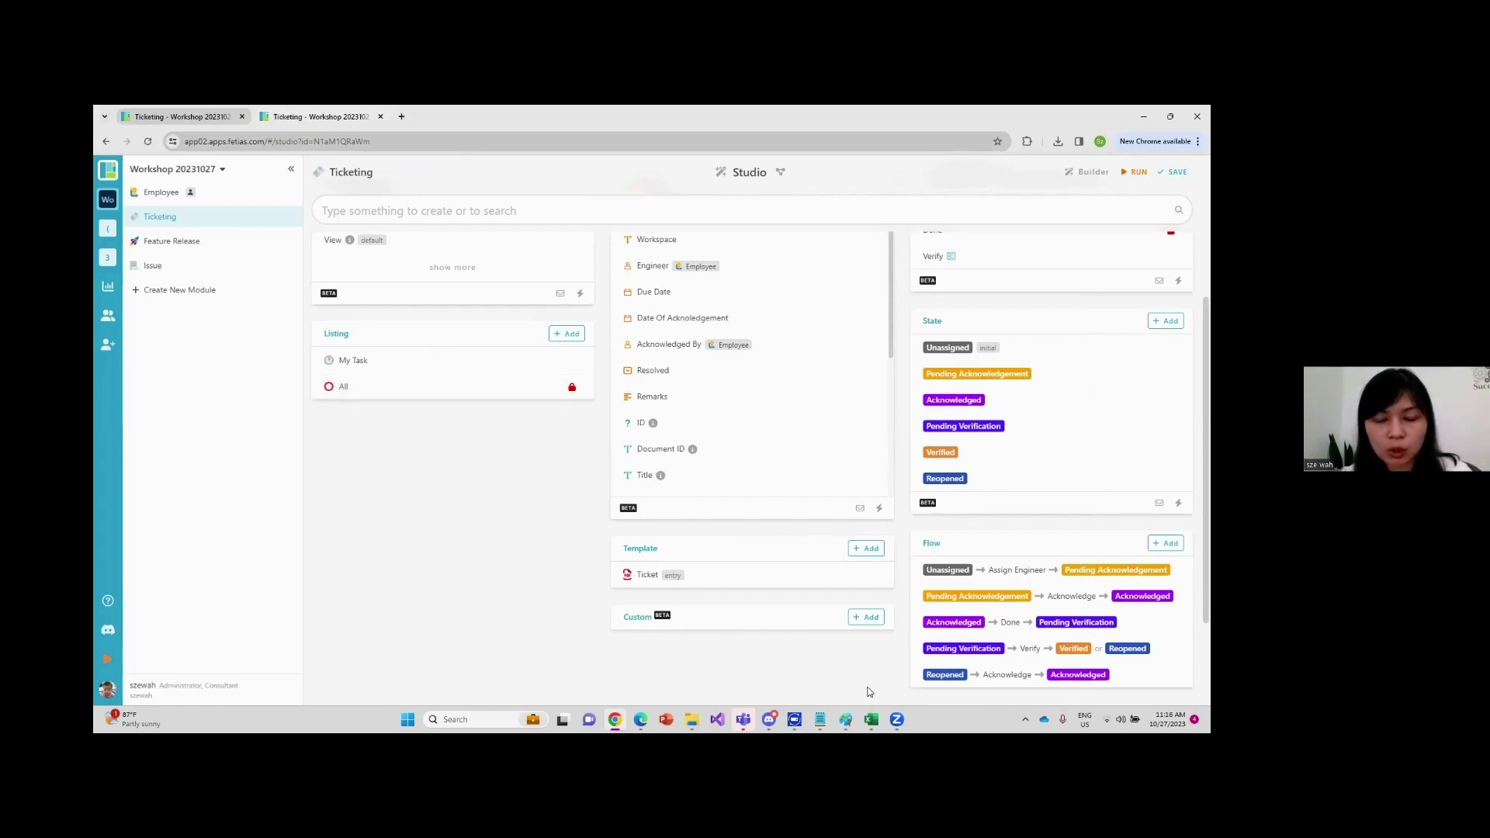
mouse_move(845, 719)
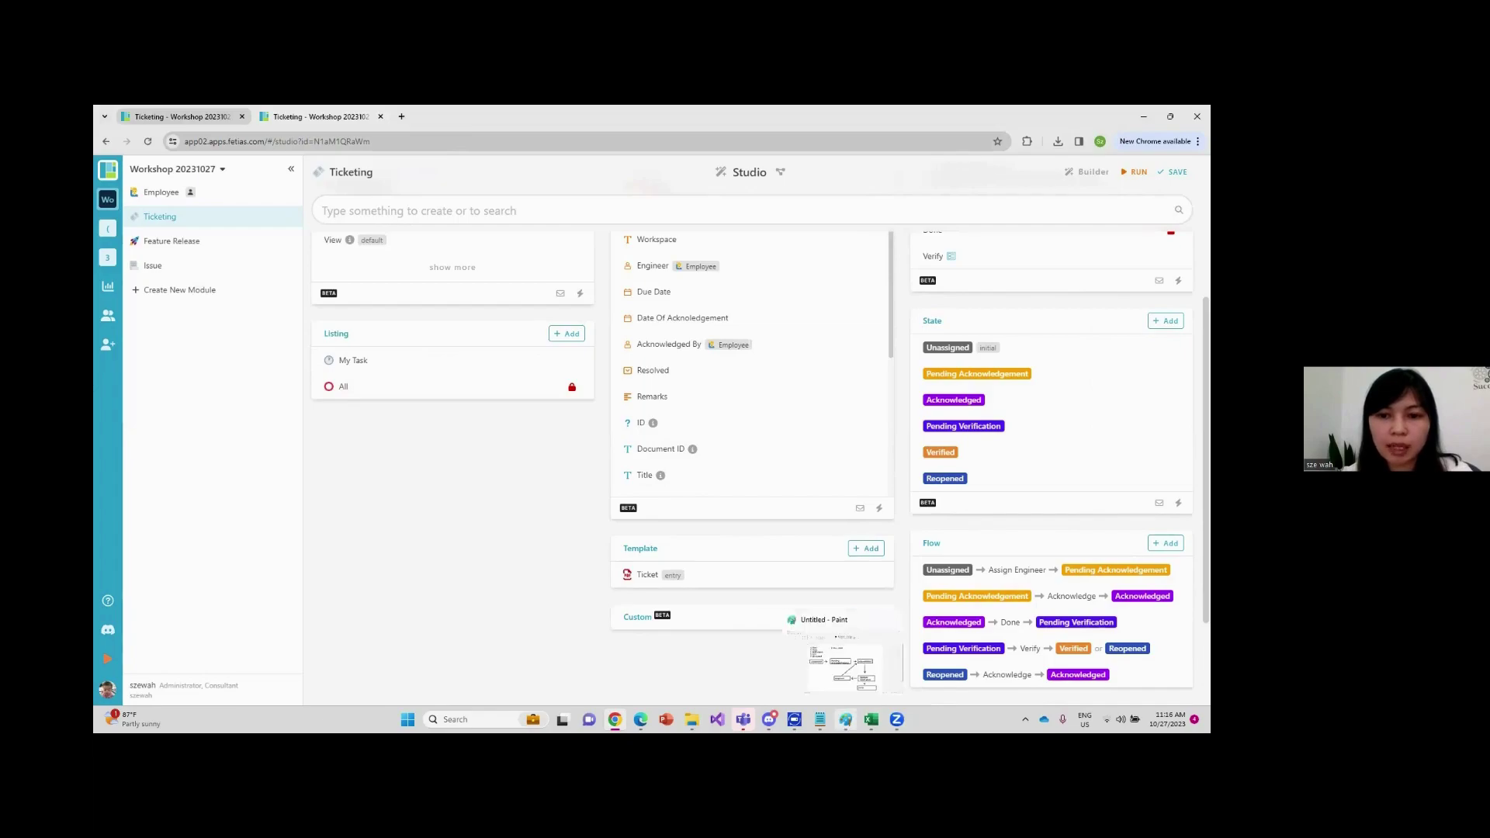
click(833, 663)
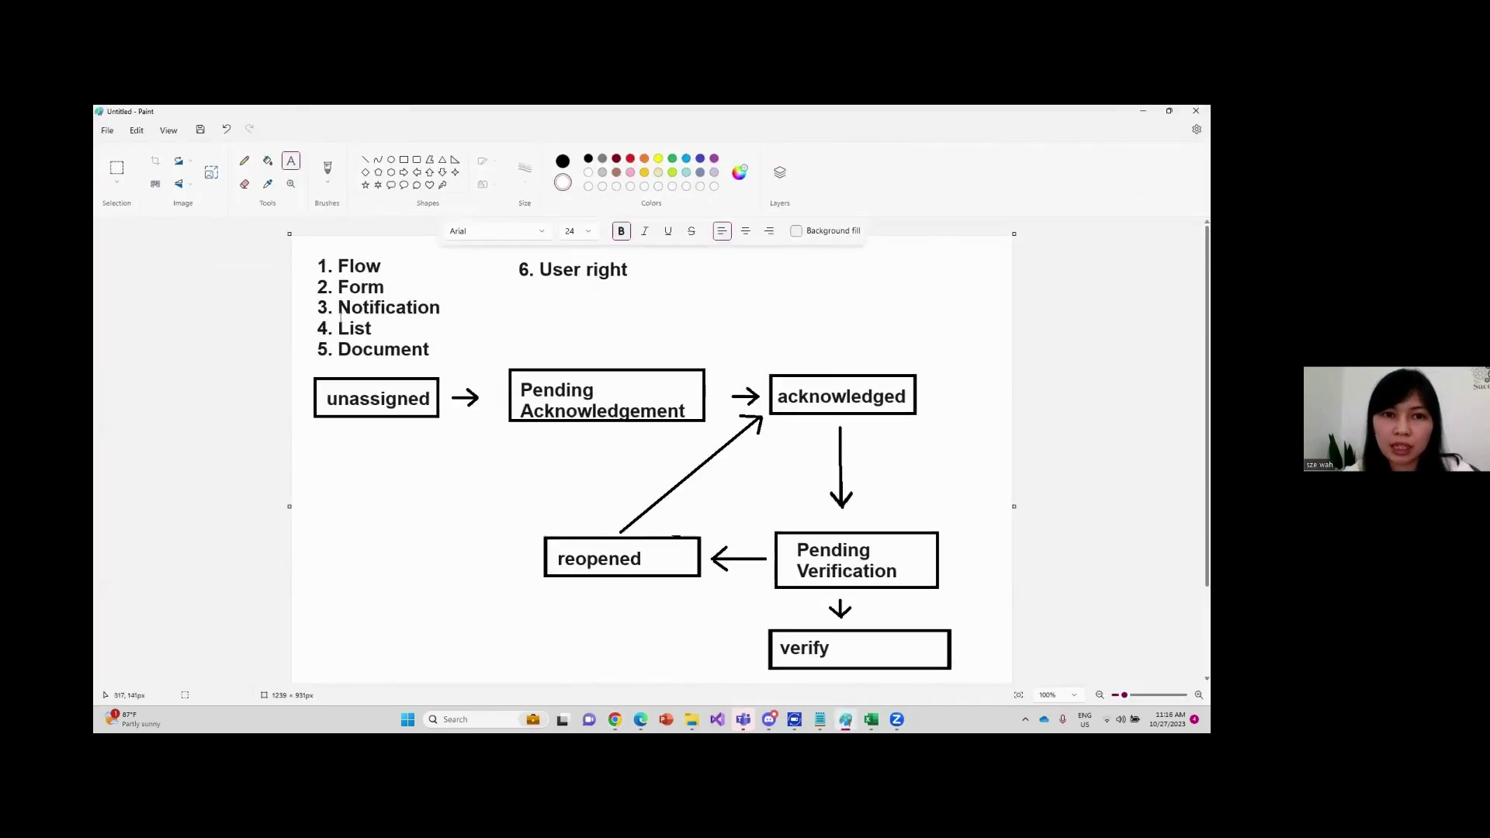
click(1142, 111)
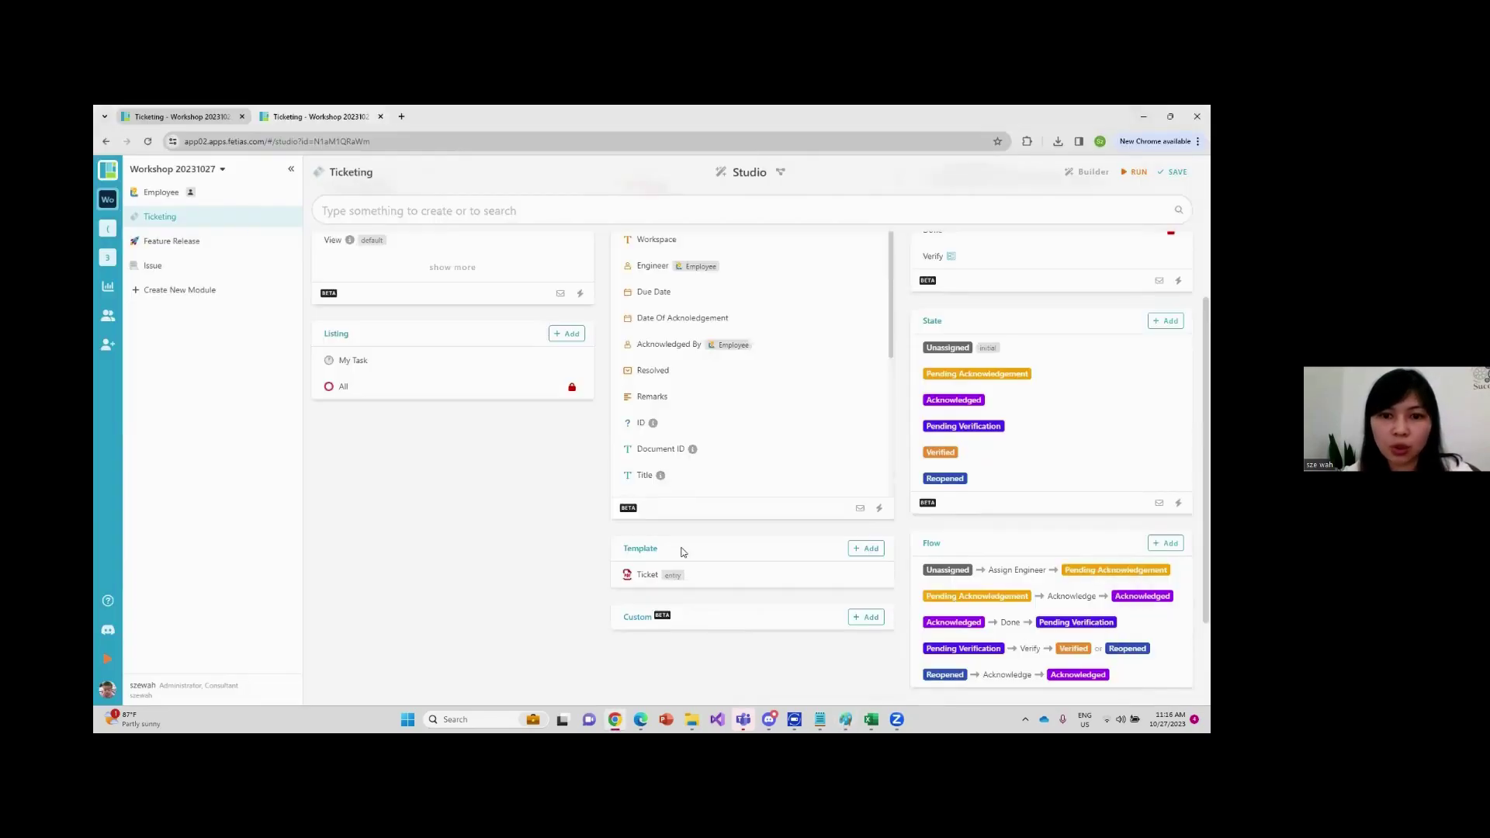
Move the Problem field below Remarks in the Ticket template, save it and return to the module overview
click(716, 573)
scroll(322, 435, down, 1)
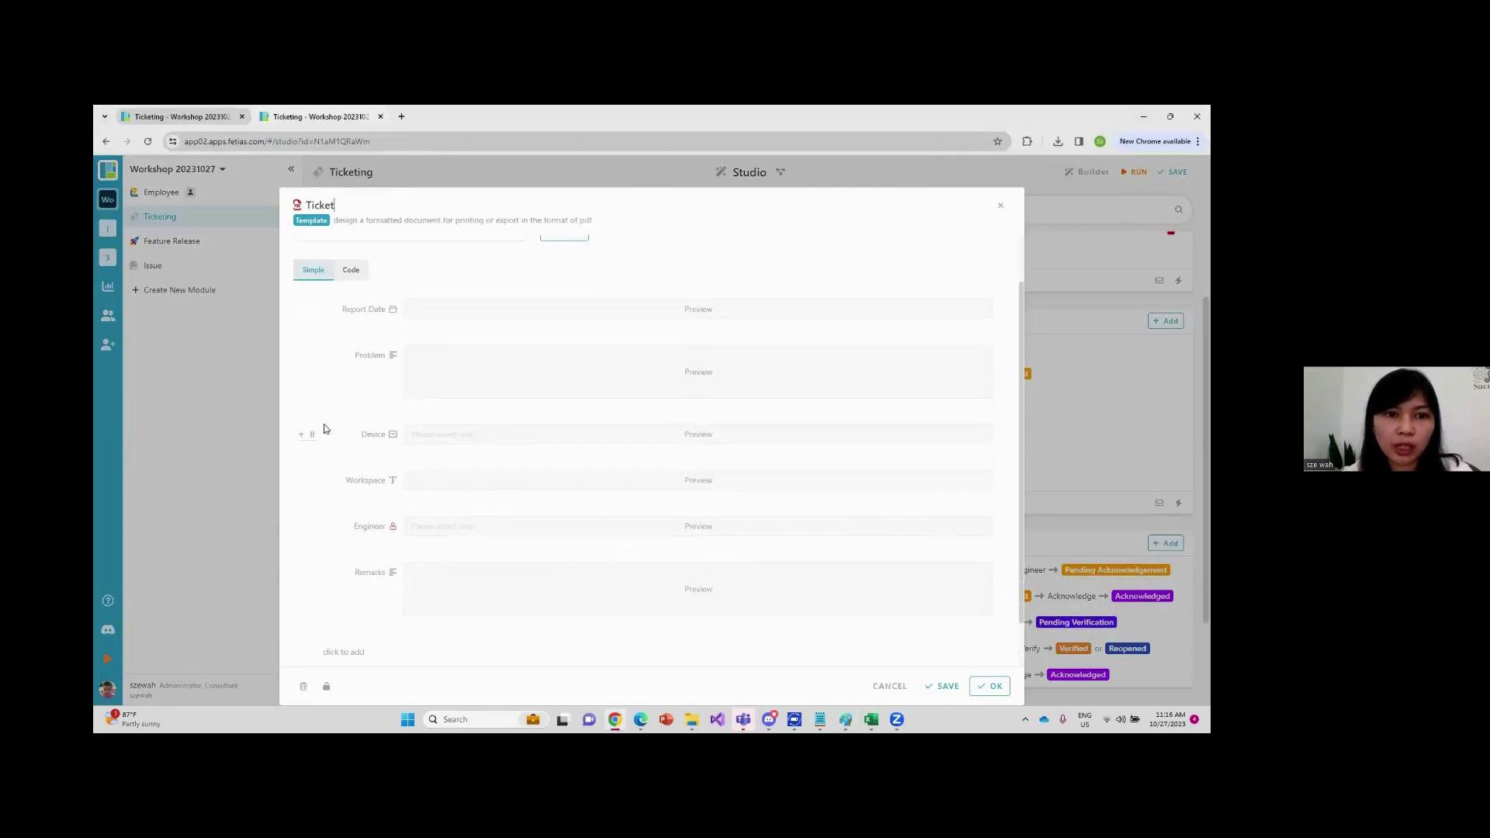
drag(311, 355, 465, 588)
drag(467, 584, 467, 582)
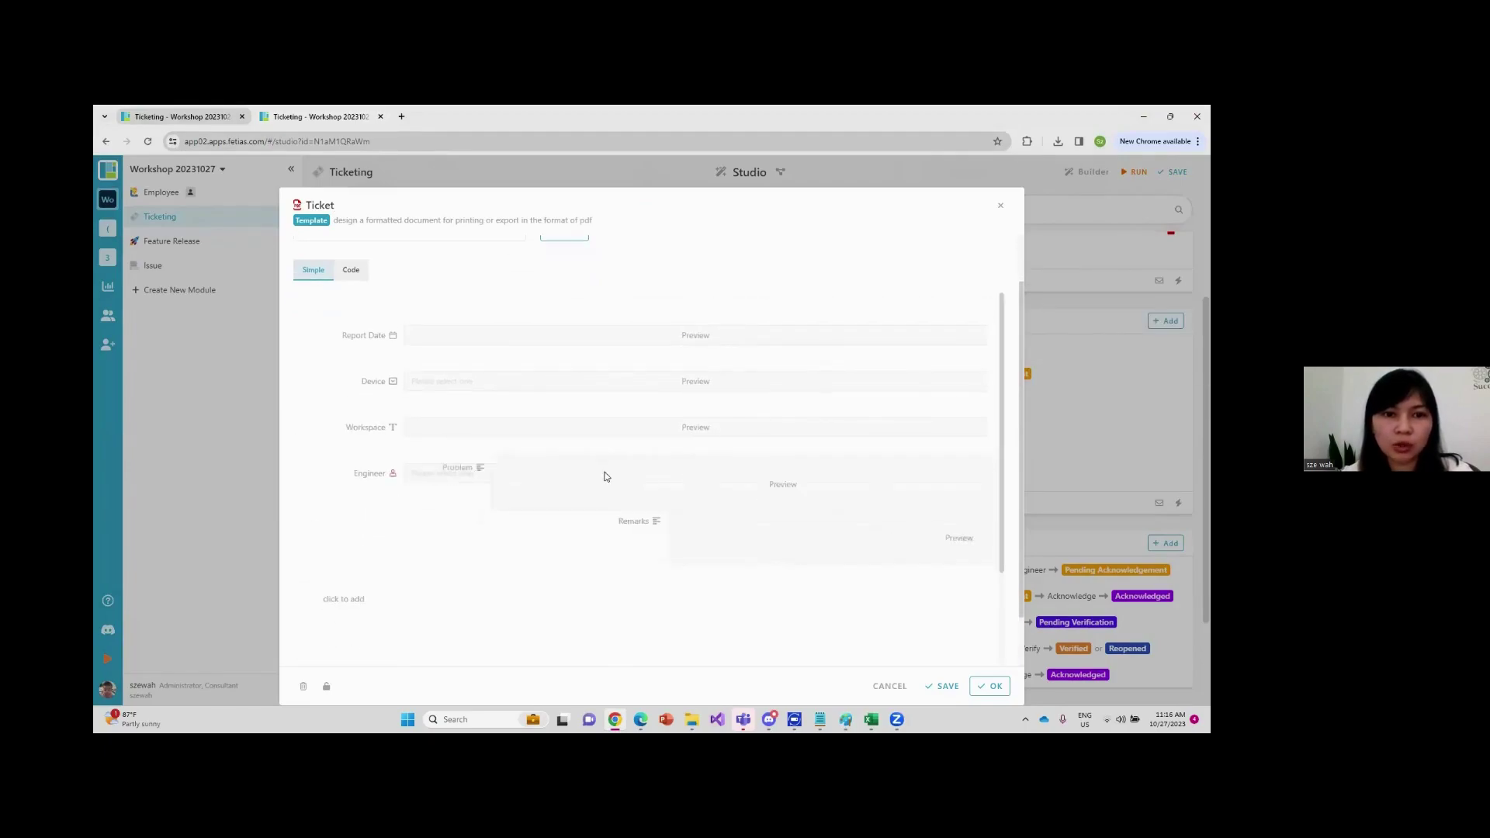
click(943, 686)
click(846, 719)
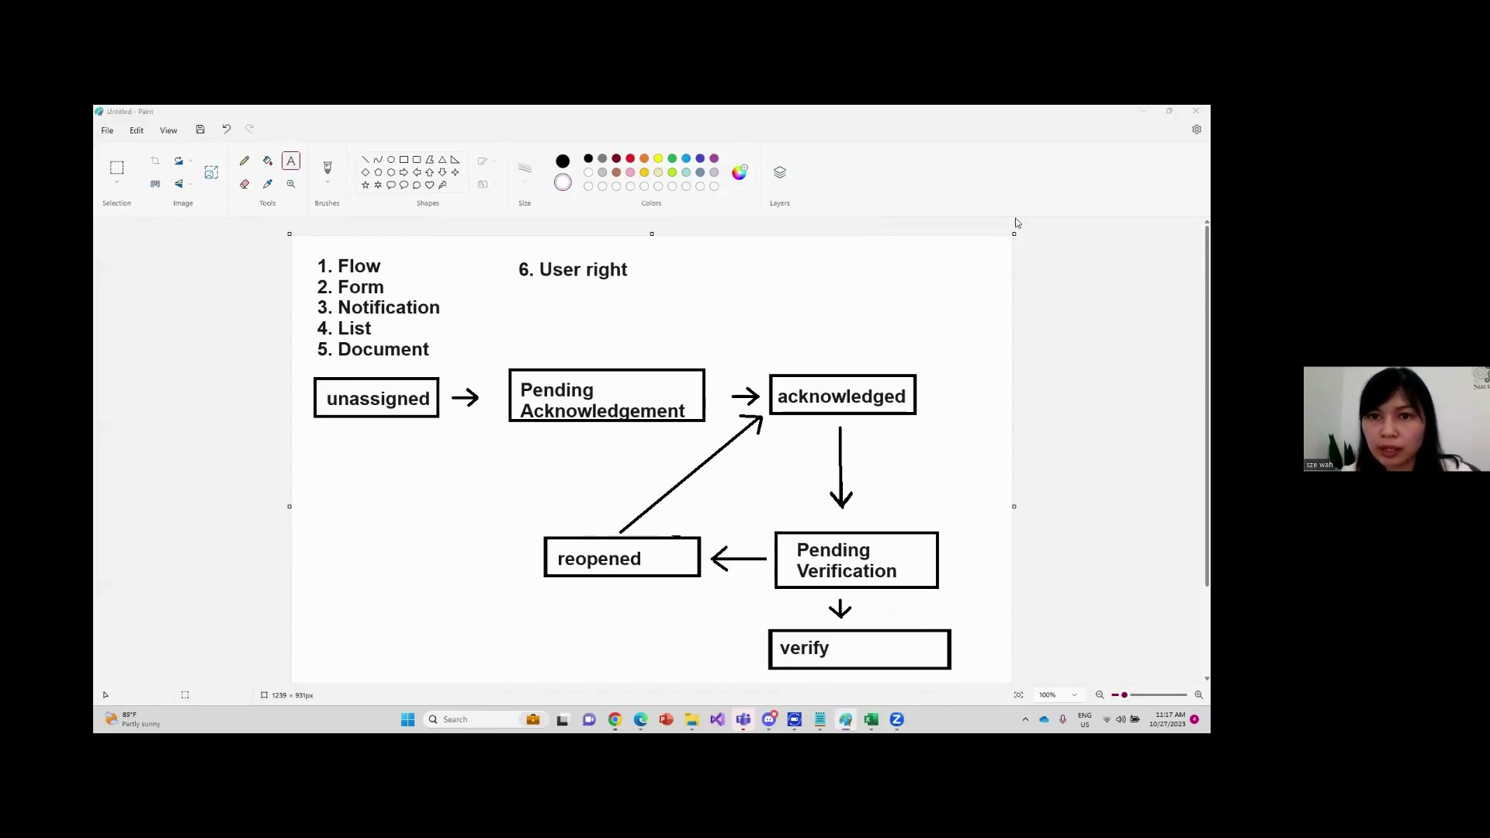
click(1143, 110)
click(998, 207)
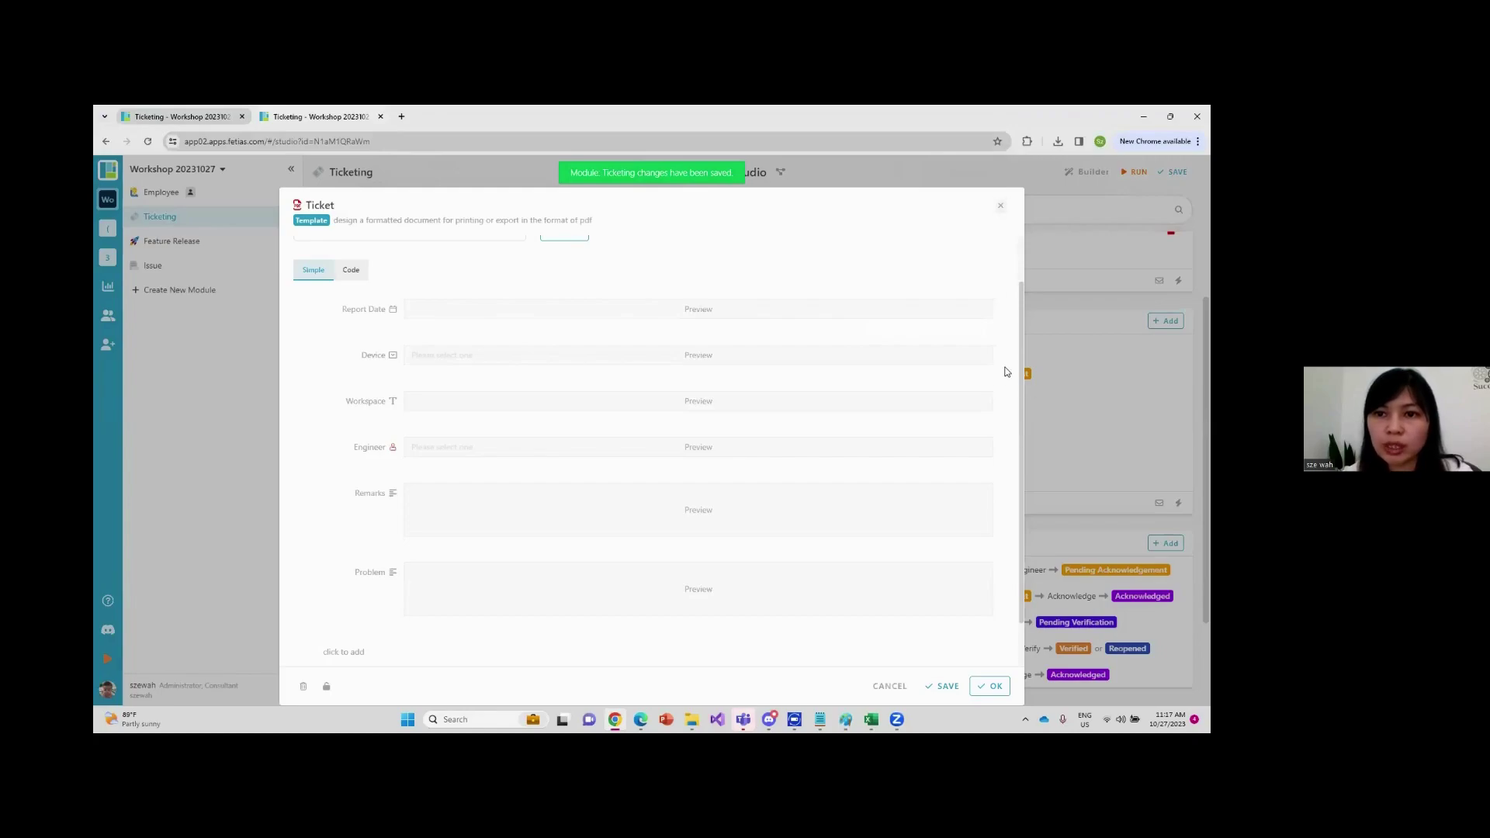
scroll(340, 486, up, 3)
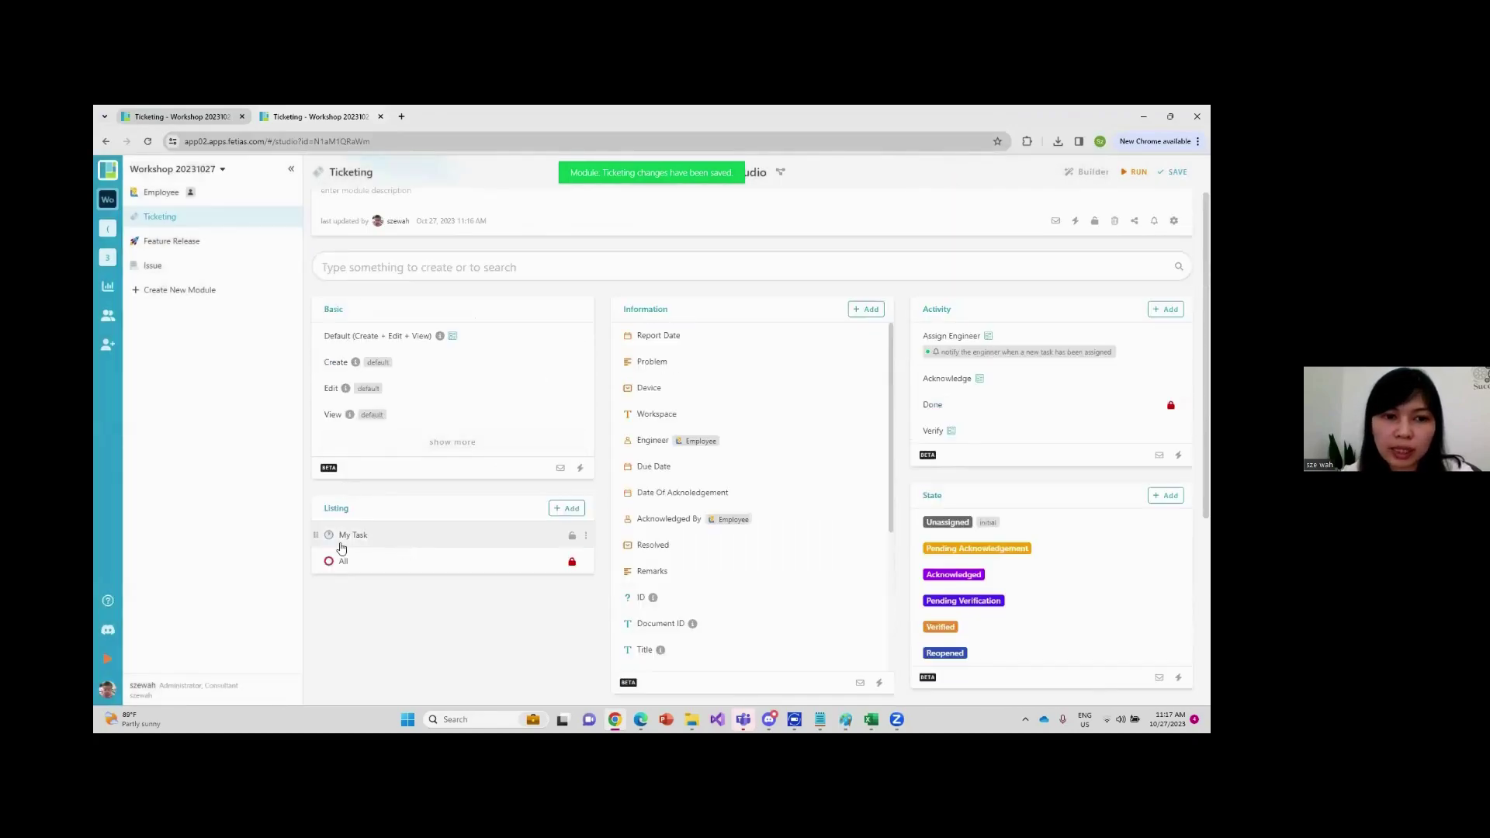